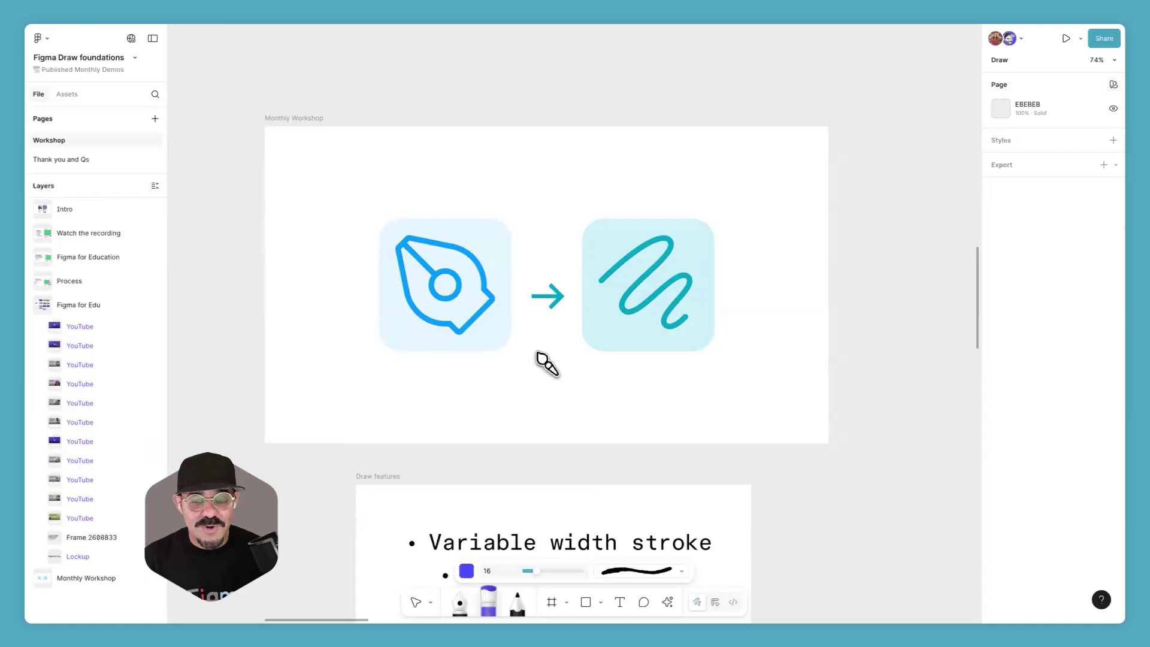
# Step: Review the list in the Draw features frame, marking its first items with a freehand purple brush stroke alongside
pyautogui.scroll(-2, 547, 363)
pyautogui.scroll(-5, 569, 372)
pyautogui.scroll(-5, 592, 389)
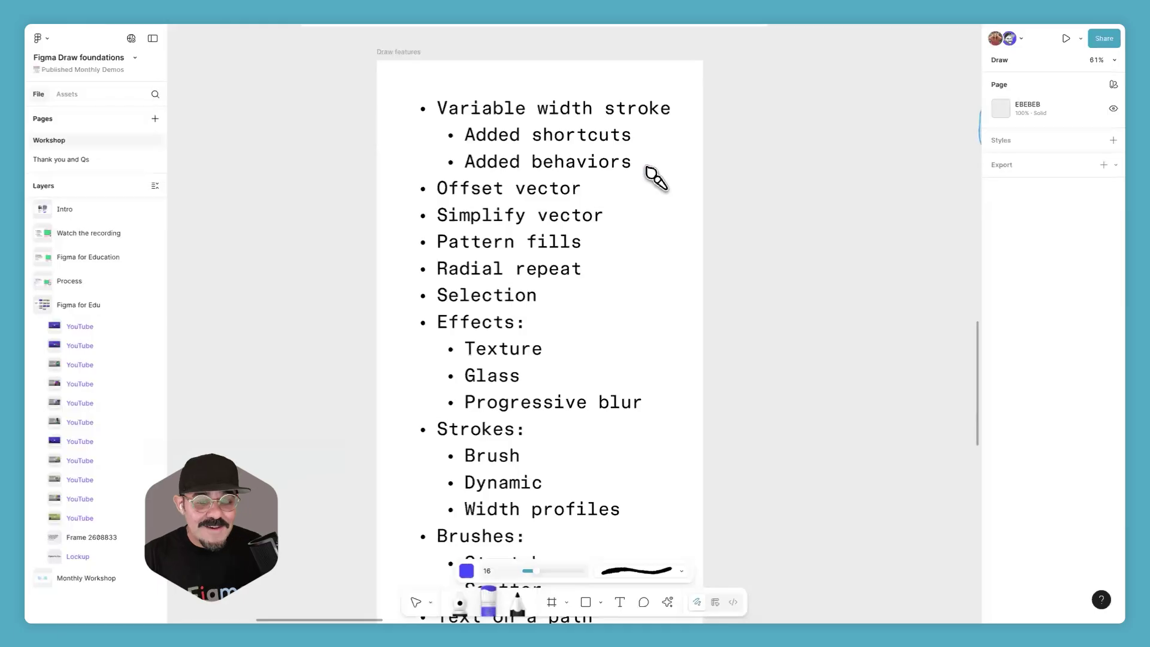
pyautogui.moveTo(405, 99)
pyautogui.mouseDown()
pyautogui.moveTo(408, 169)
pyautogui.moveTo(382, 210)
pyautogui.moveTo(408, 211)
pyautogui.moveTo(401, 219)
pyautogui.moveTo(429, 238)
pyautogui.moveTo(404, 243)
pyautogui.moveTo(402, 267)
pyautogui.mouseUp()
pyautogui.scroll(-1, 392, 308)
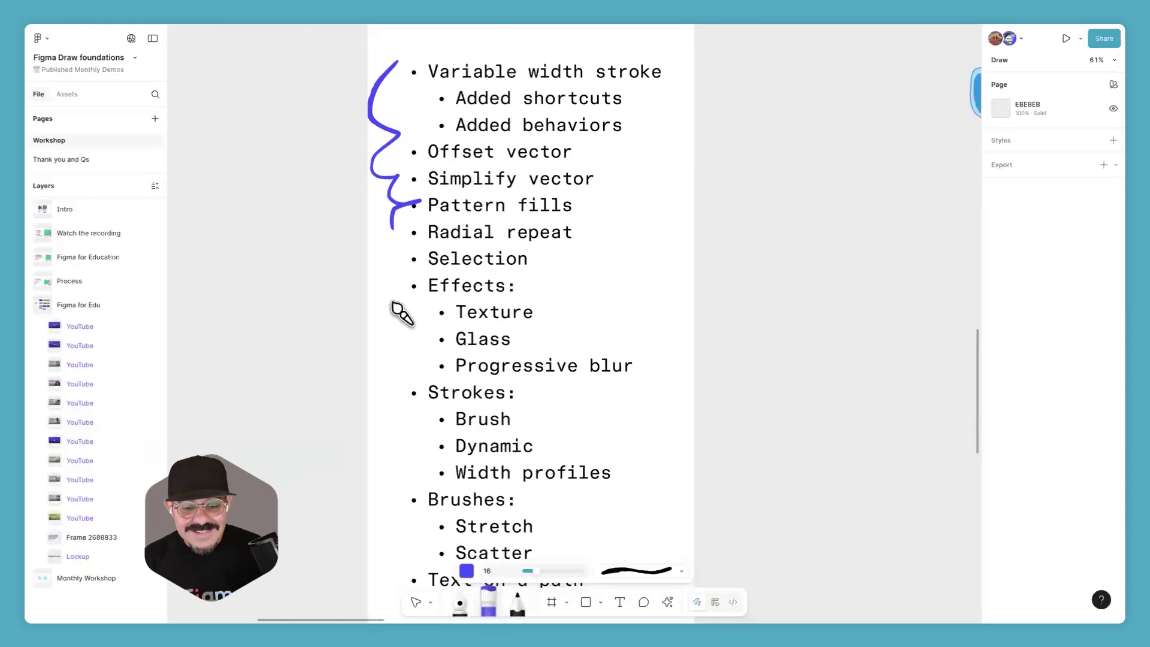
pyautogui.scroll(-3, 395, 327)
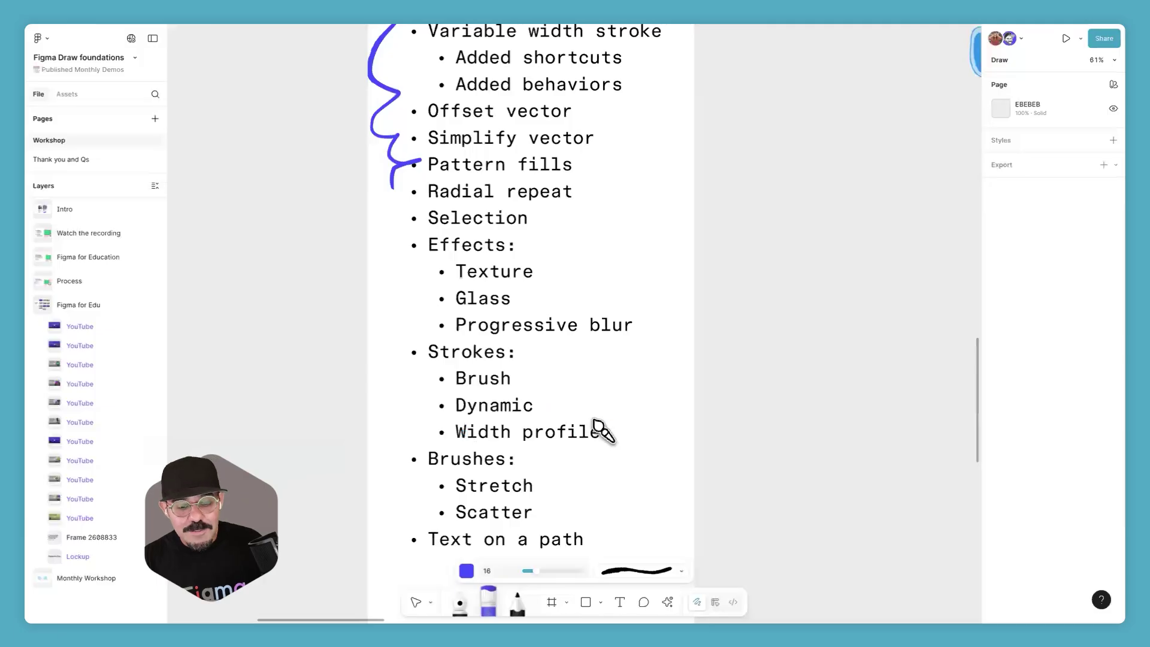
pyautogui.scroll(-2, 597, 426)
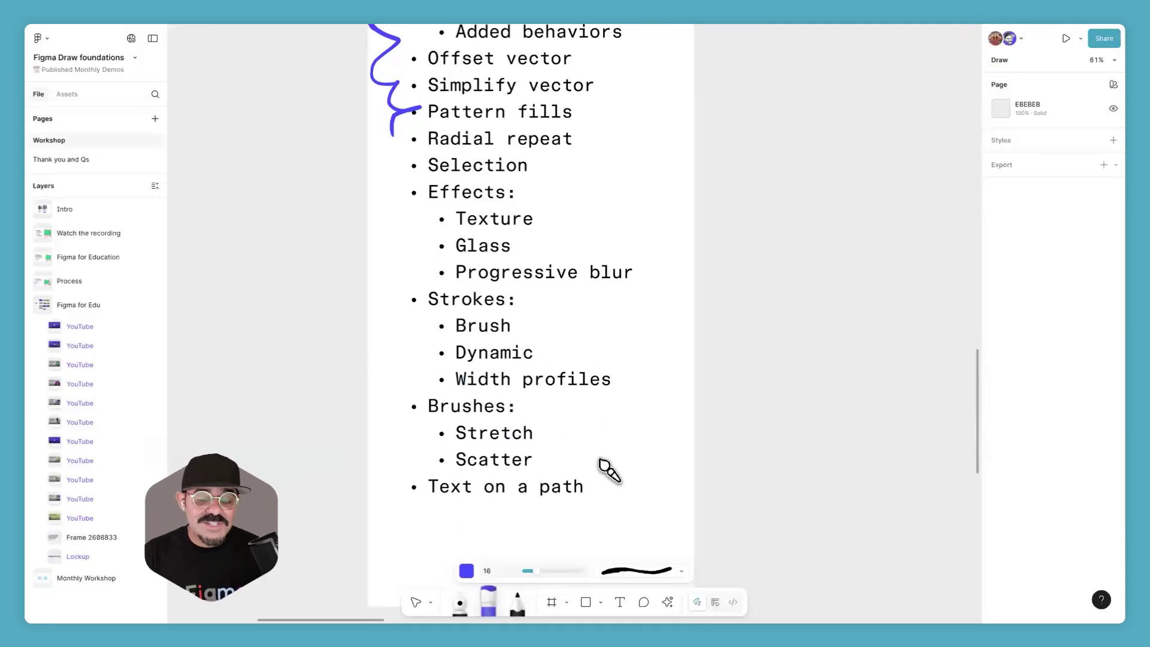
pyautogui.scroll(5, 467, 329)
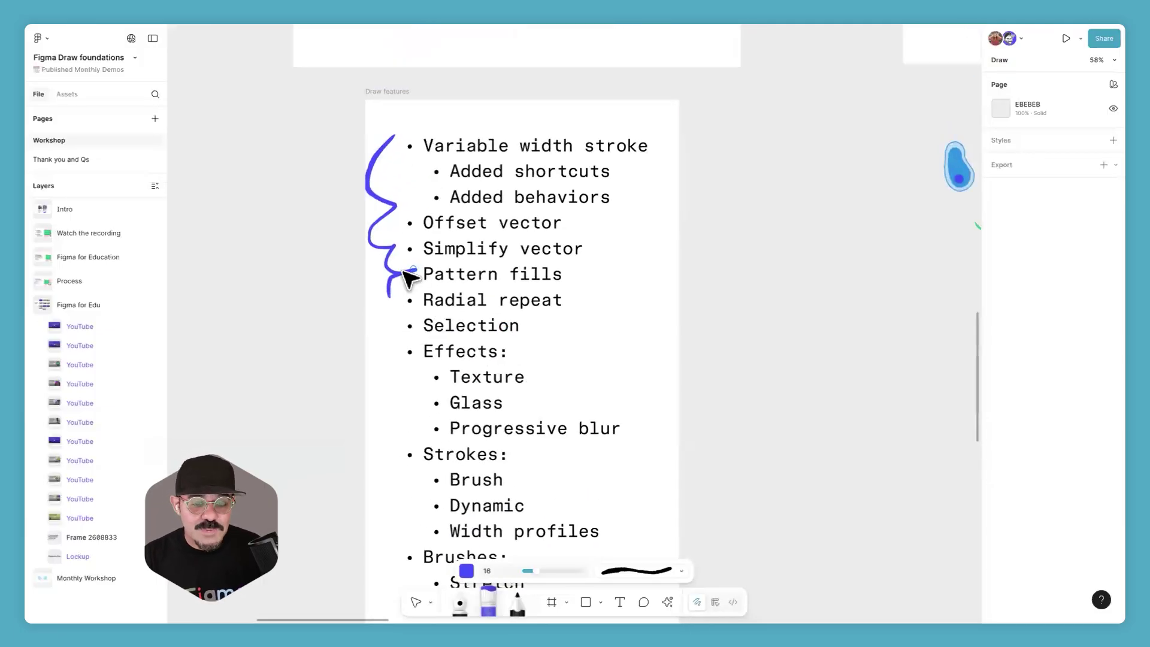
# Step: Delete the freehand brush stroke beside the Draw features list
pyautogui.press('v')
pyautogui.click(403, 270)
pyautogui.press('Delete')
# Step: Examine the Plant cell diagram frame, looking at the labelled organelles and the cell wall up close
pyautogui.hscroll(2, 389, 264)
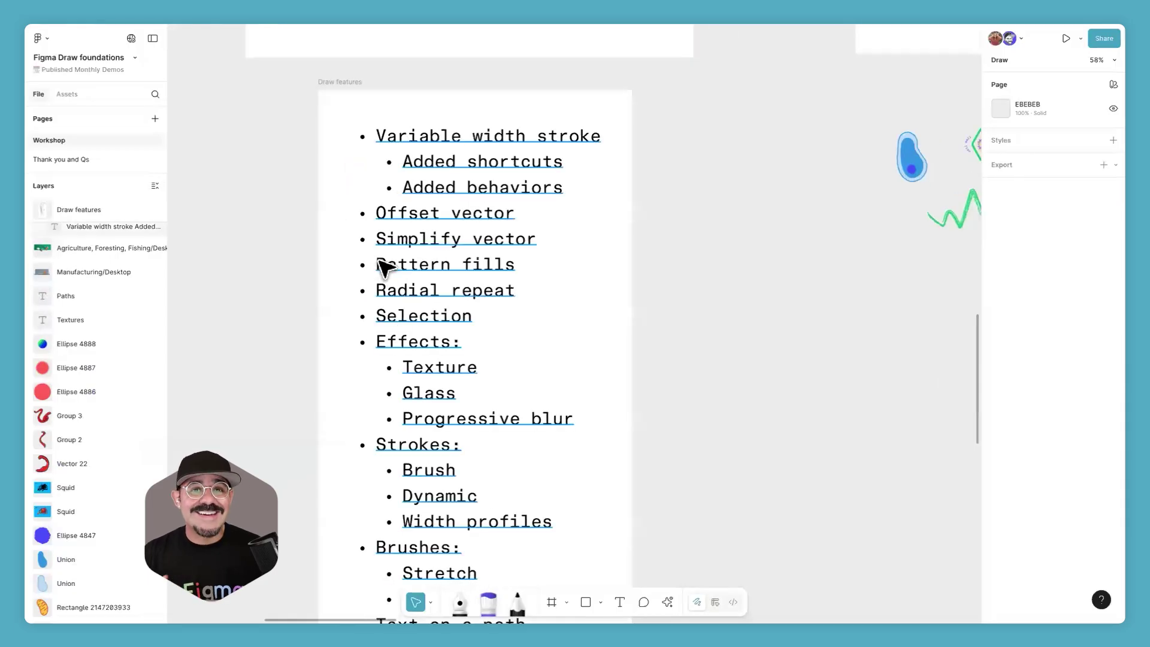
pyautogui.scroll(3, 560, 272)
pyautogui.scroll(-3, 565, 300)
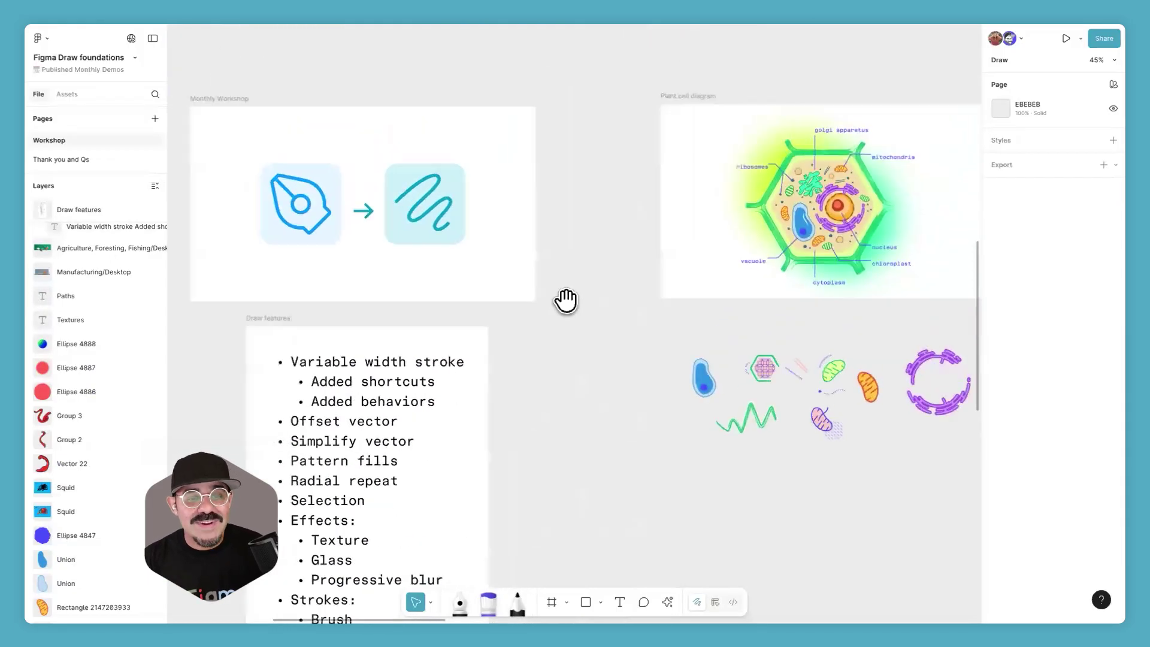
pyautogui.hscroll(2, 839, 249)
pyautogui.scroll(10, 839, 242)
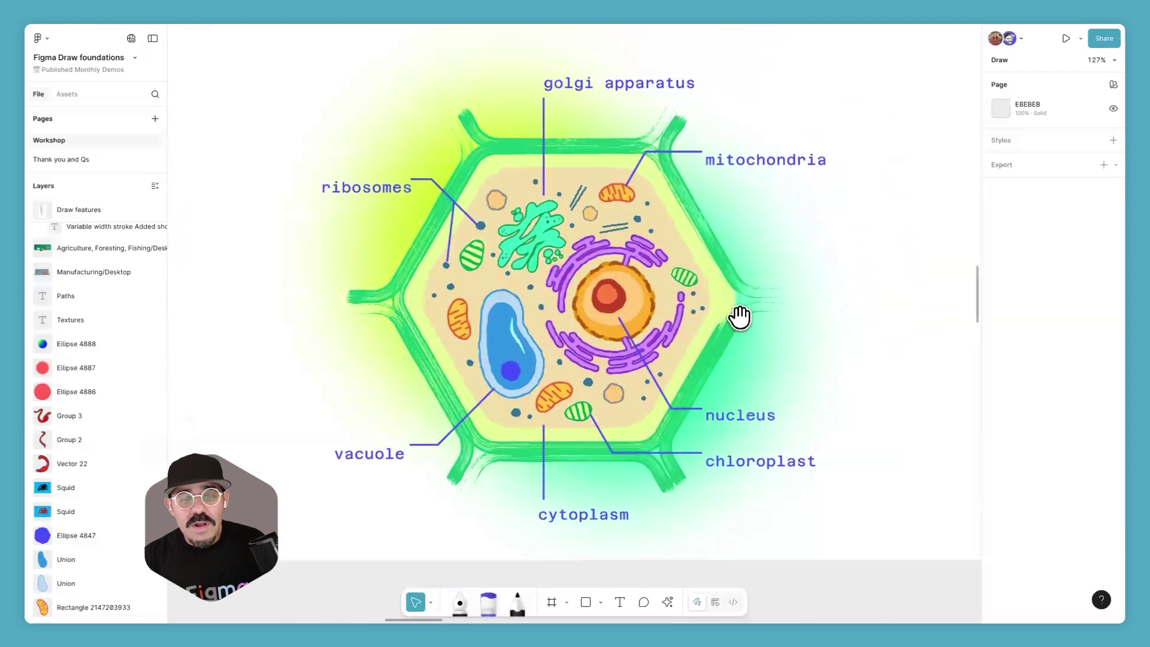
pyautogui.scroll(-3, 749, 317)
pyautogui.hscroll(2, 731, 278)
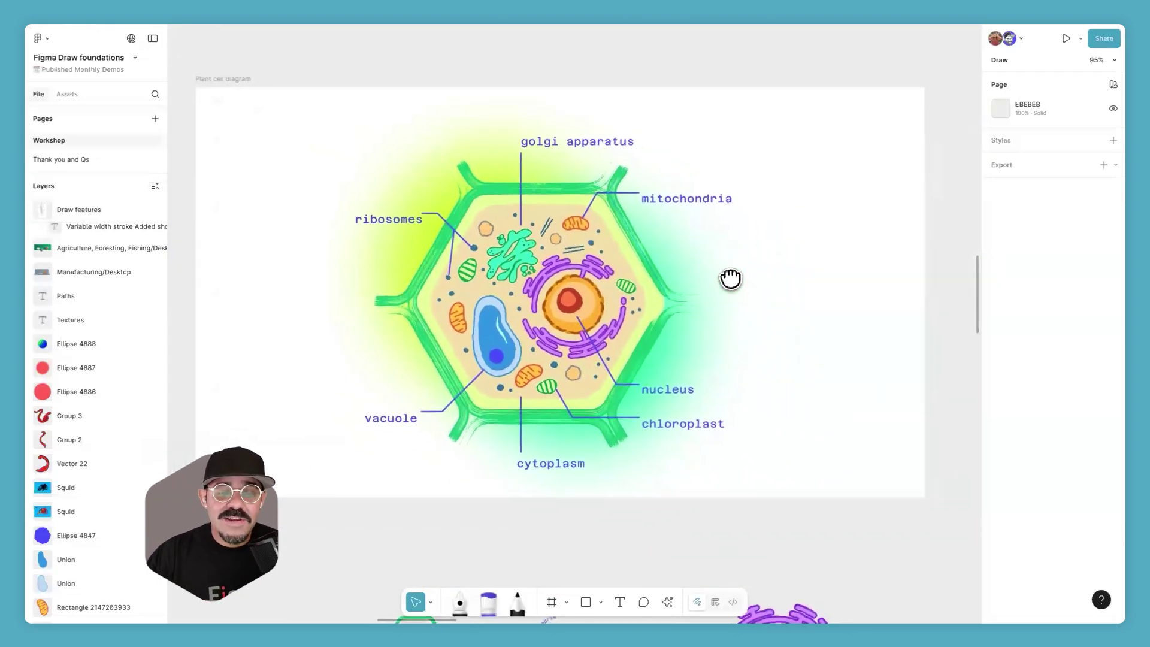
pyautogui.scroll(1, 735, 273)
pyautogui.scroll(-2, 735, 272)
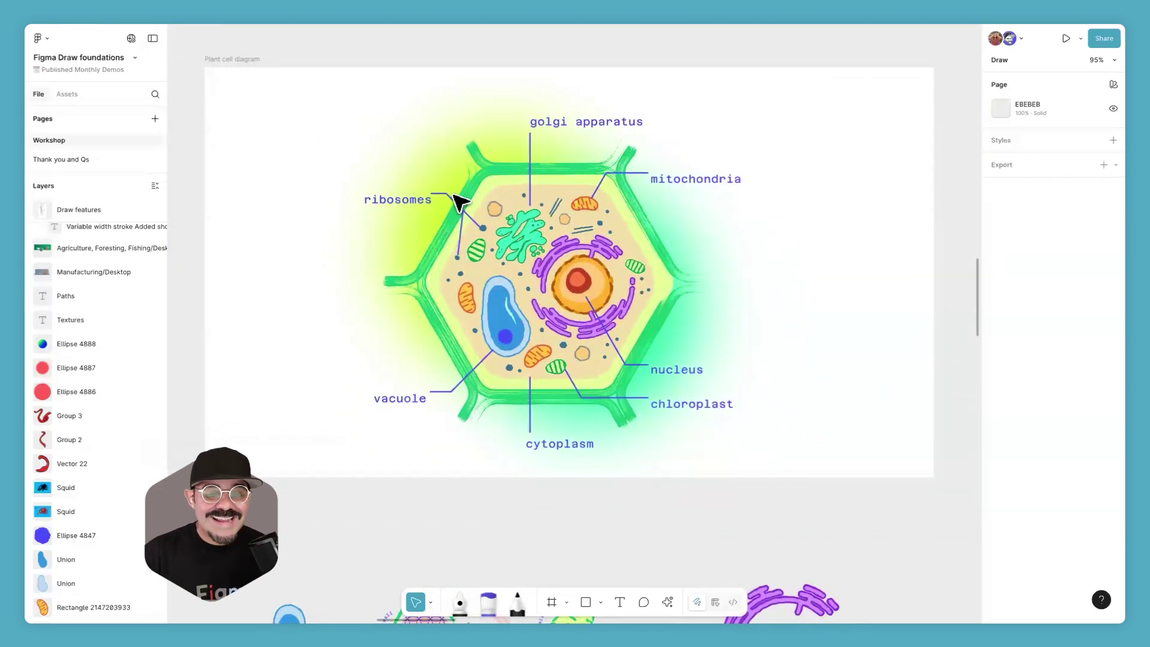
# Step: Reposition the ribosomes, vacuole, nucleus, chloroplast and cytoplasm labels so they sit neatly at their leader lines
pyautogui.moveTo(403, 202); pyautogui.dragTo(397, 196)
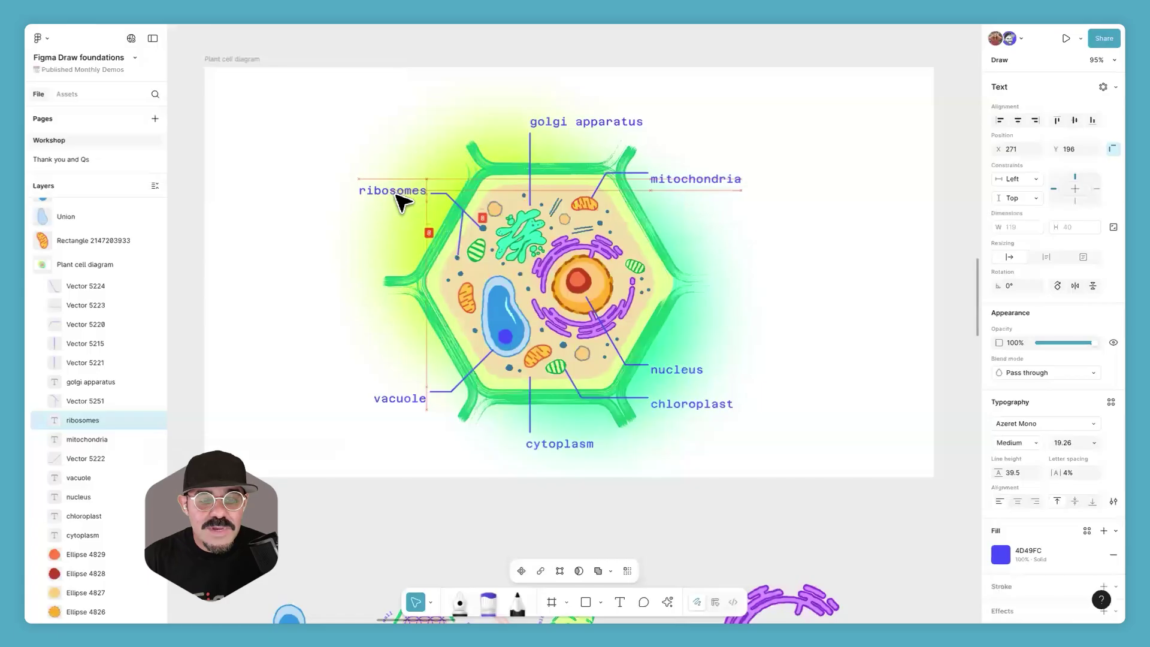
pyautogui.moveTo(417, 401); pyautogui.dragTo(410, 391)
pyautogui.moveTo(681, 372); pyautogui.dragTo(686, 364)
pyautogui.moveTo(697, 410); pyautogui.dragTo(705, 404)
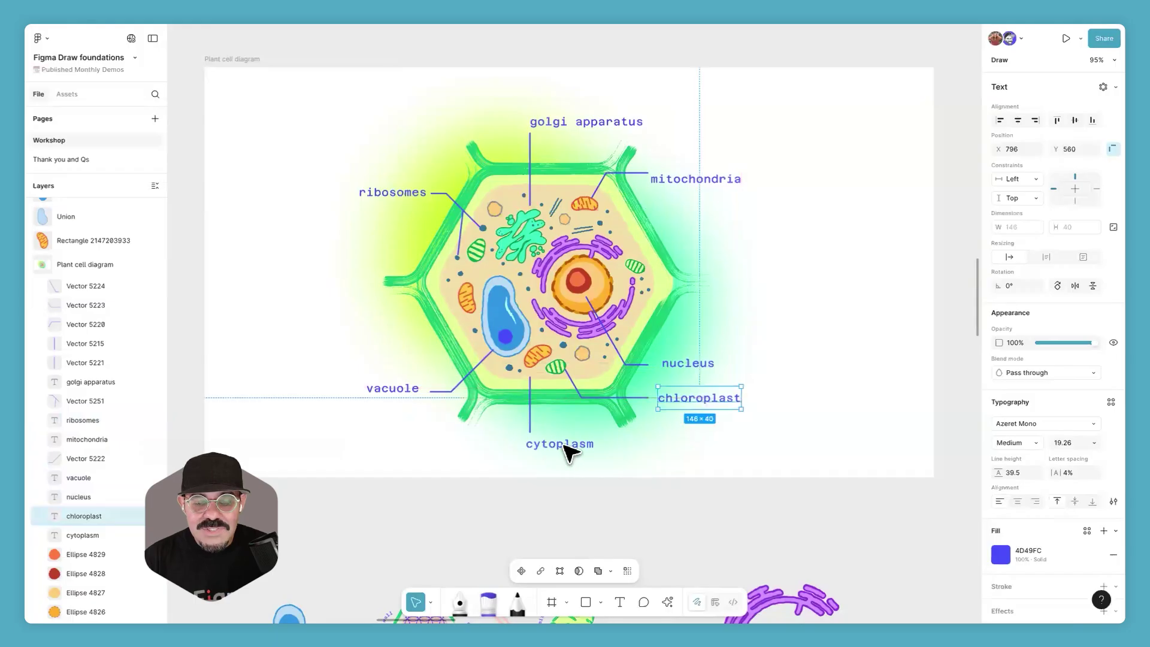
pyautogui.moveTo(570, 449); pyautogui.dragTo(568, 449)
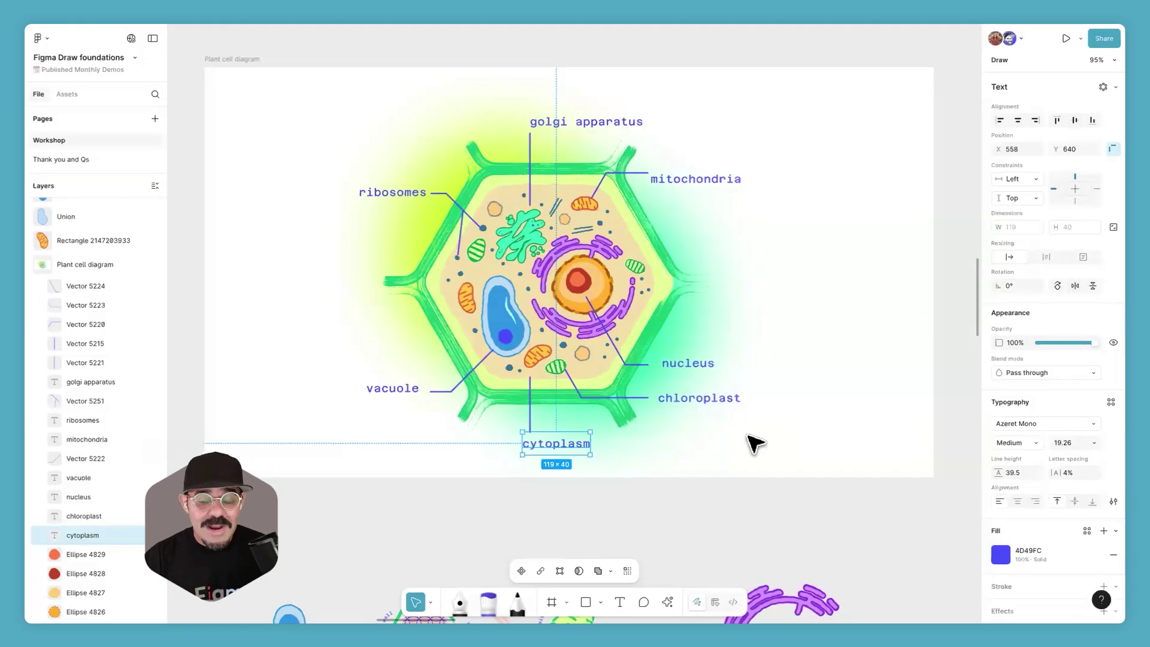
pyautogui.click(647, 493)
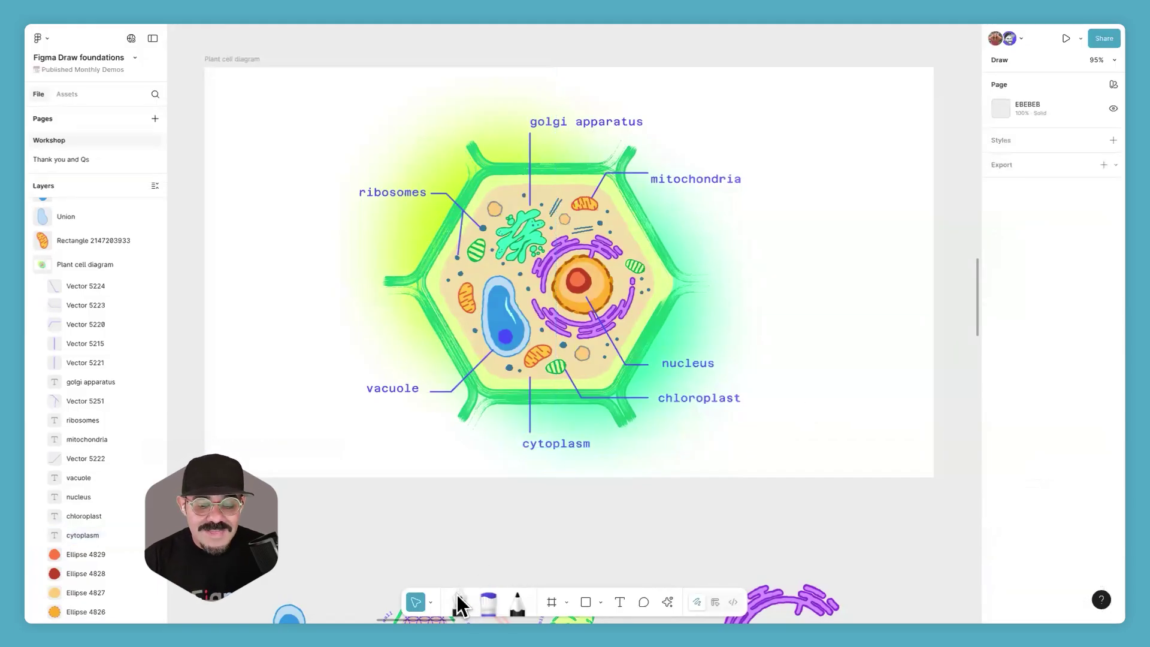
# Step: Switch the editor from Draw mode to Design mode
pyautogui.click(714, 601)
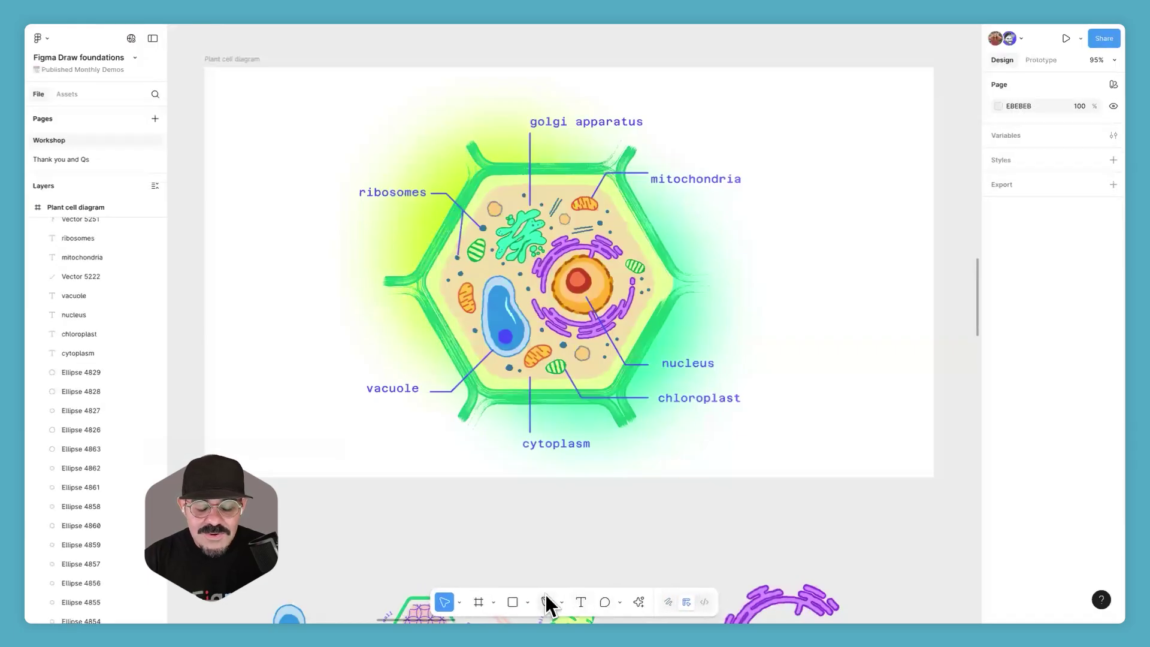
# Step: Draw a closed nine-point straight-edged shape, about 208 × 244, with the Pen tool in the empty area beside the plant cell
pyautogui.click(548, 602)
pyautogui.click(779, 302)
pyautogui.click(806, 236)
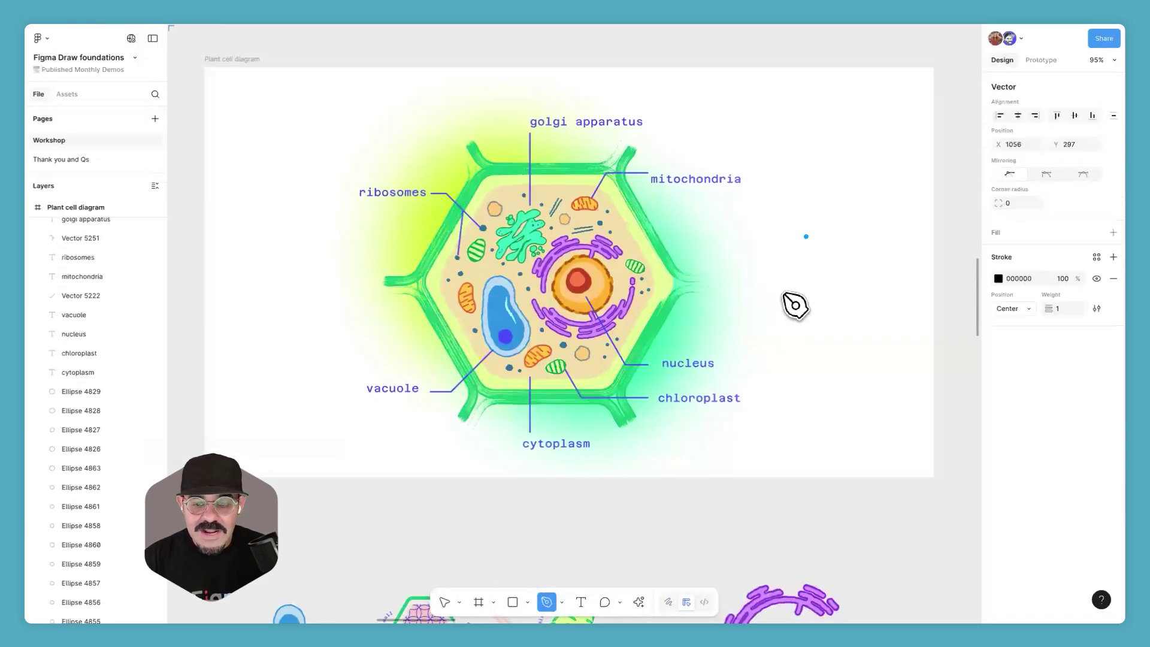
pyautogui.click(851, 310)
pyautogui.click(869, 245)
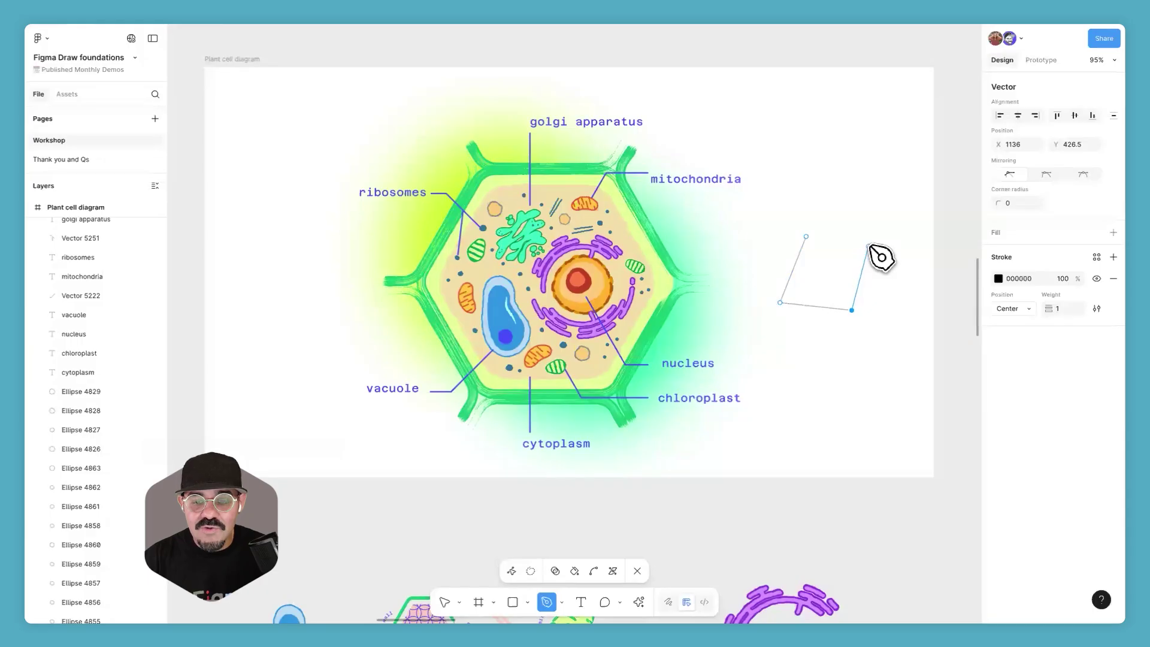
pyautogui.click(898, 246)
pyautogui.click(898, 208)
pyautogui.click(863, 207)
pyautogui.click(863, 171)
pyautogui.click(824, 171)
pyautogui.click(806, 236)
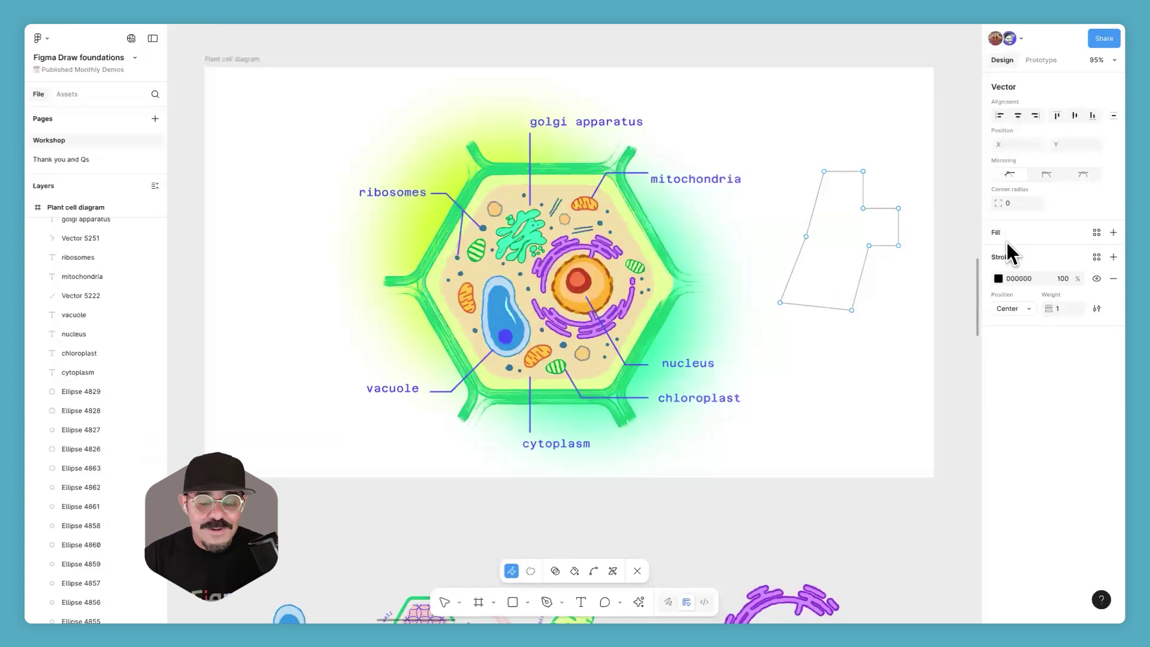
# Step: Set the pen-drawn shape's stroke weight to 9 and give it a red F92626 fill
pyautogui.moveTo(1041, 308); pyautogui.dragTo(1078, 307)
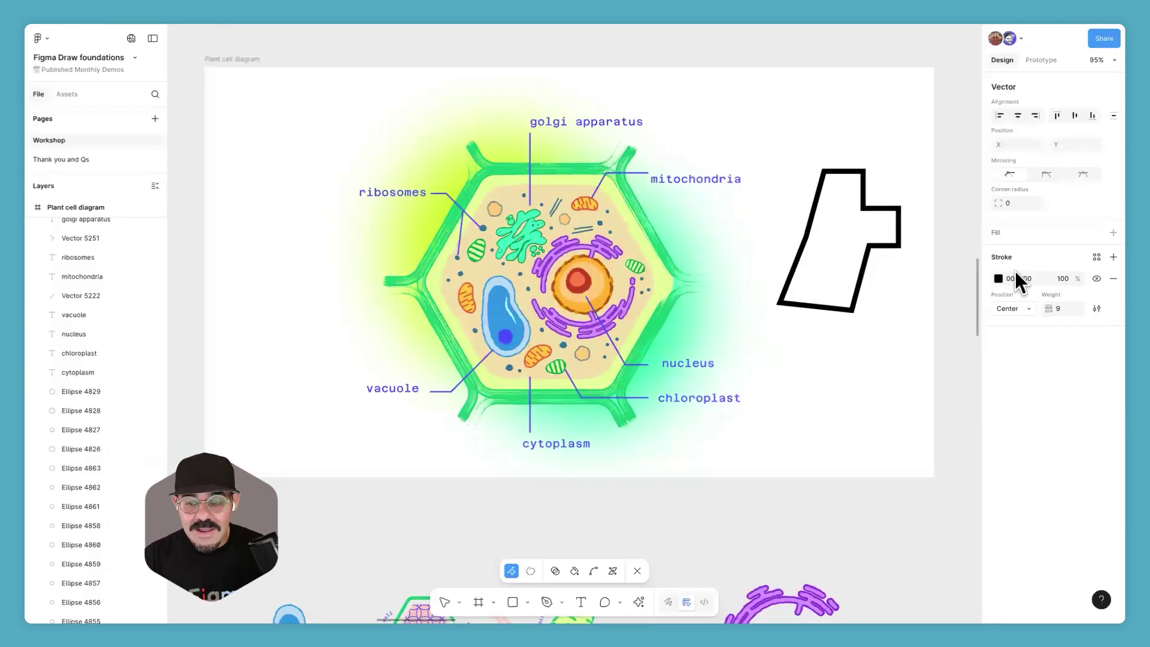
pyautogui.click(998, 232)
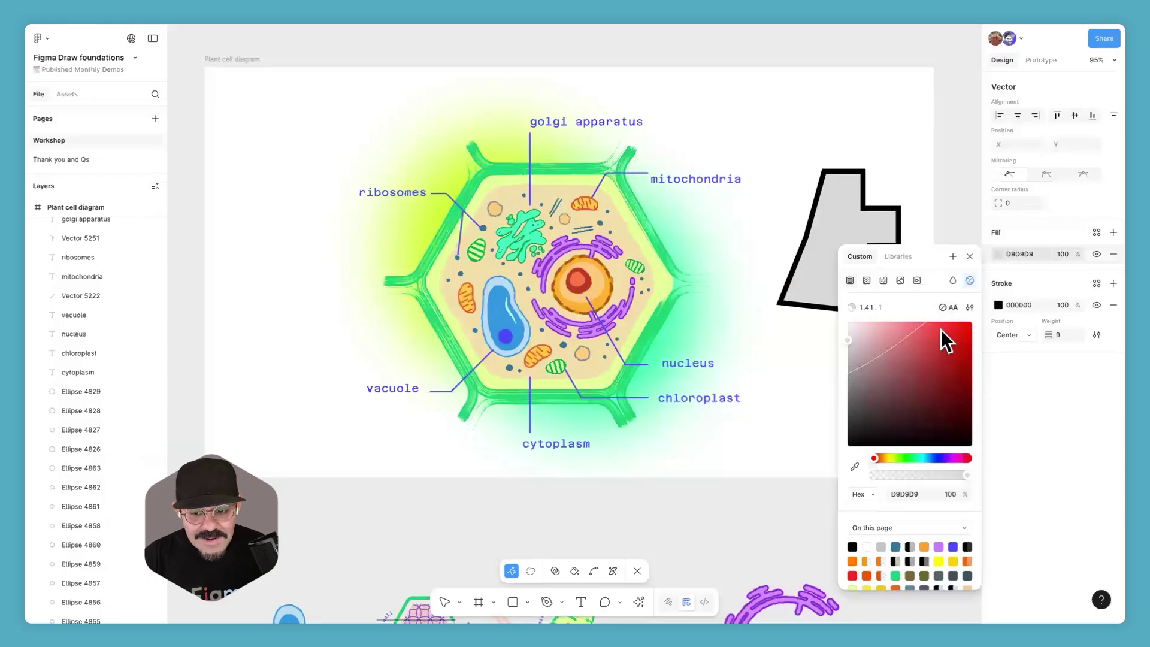
pyautogui.click(868, 249)
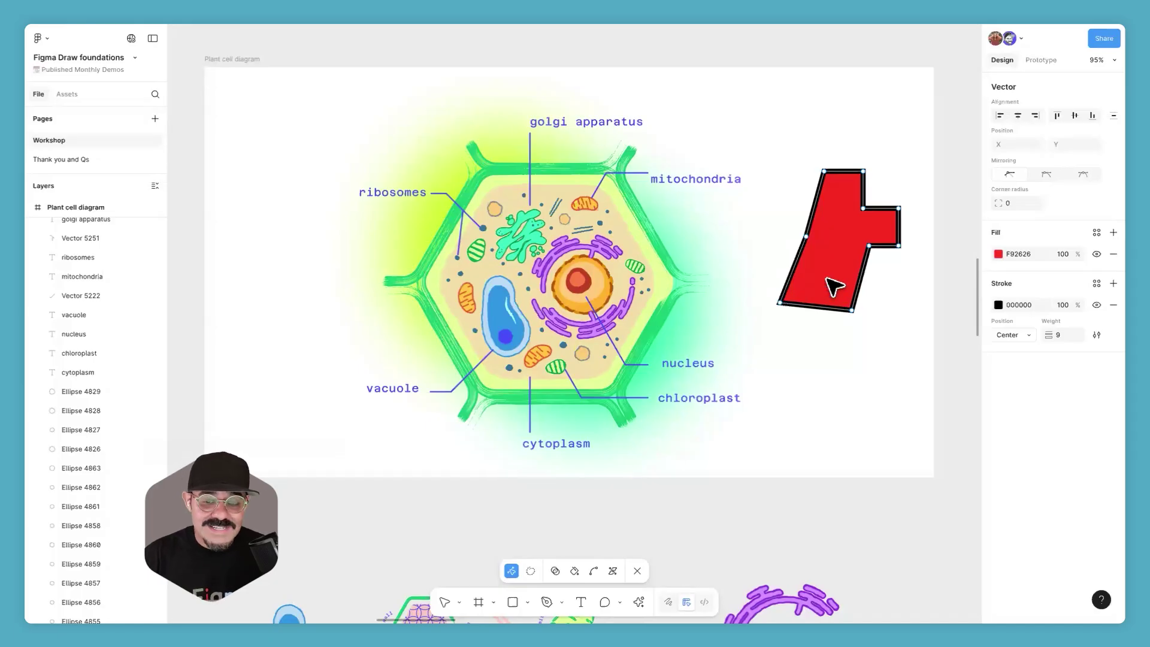
# Step: Leave vector editing and delete the red pen-drawn shape
pyautogui.press('Escape')
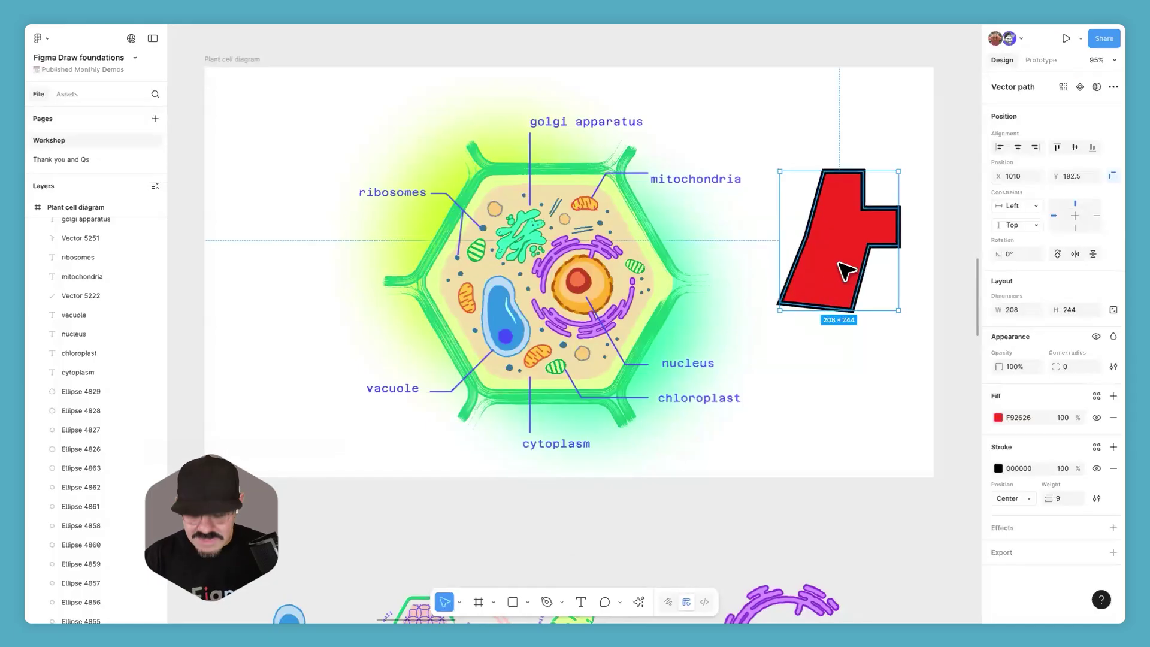
pyautogui.press('Delete')
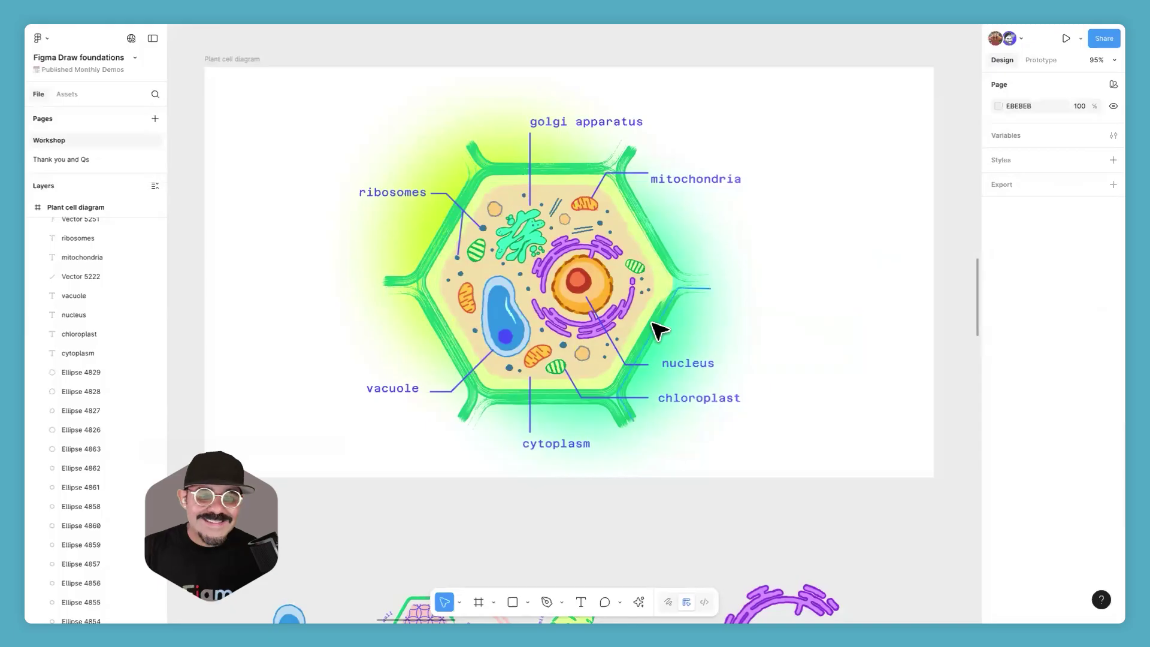
# Step: Inspect the plant cell illustration's organelles, brushed cell wall outline and blurred glow at different magnifications
pyautogui.scroll(5, 590, 182)
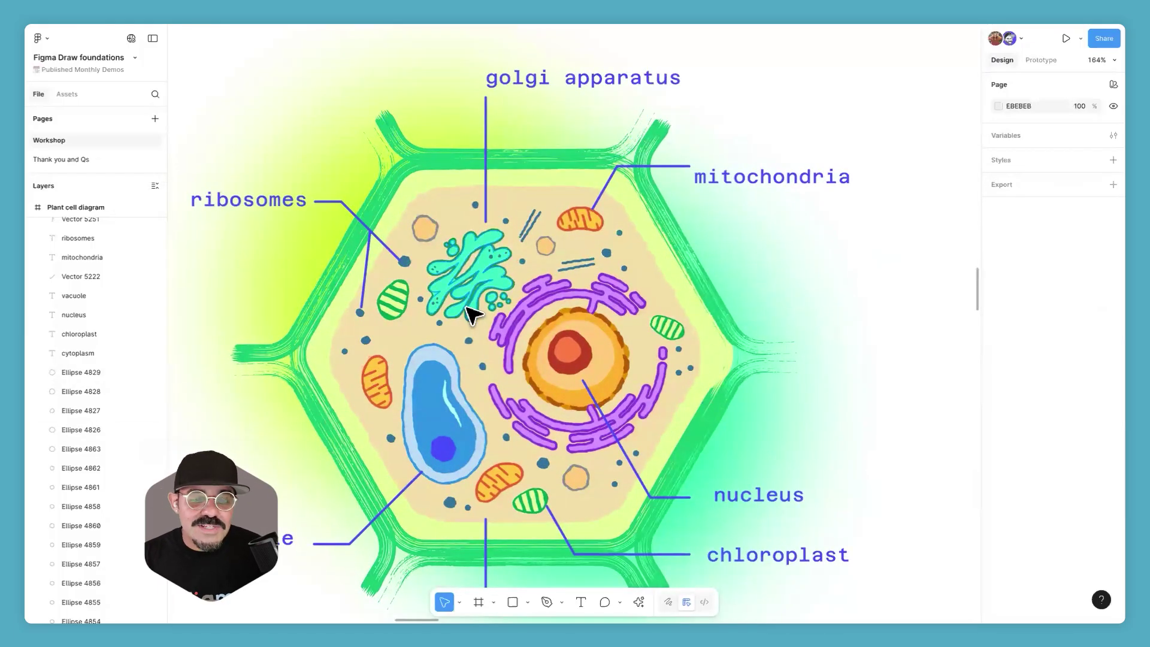
pyautogui.scroll(1, 443, 290)
pyautogui.scroll(4, 443, 290)
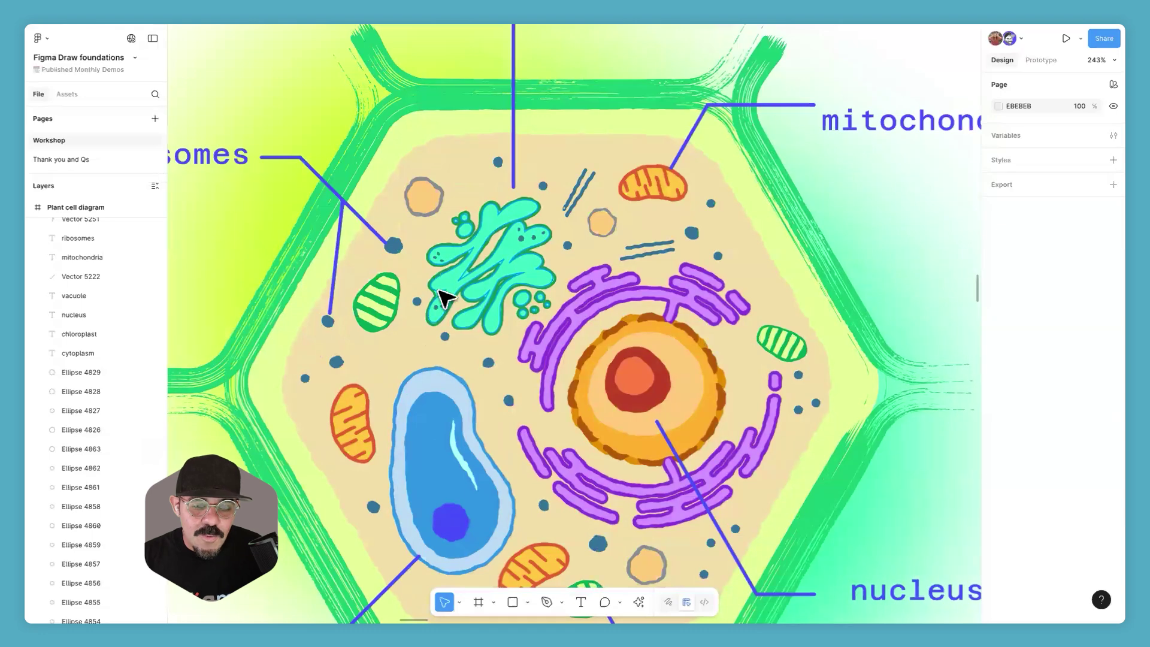
pyautogui.scroll(-1, 536, 323)
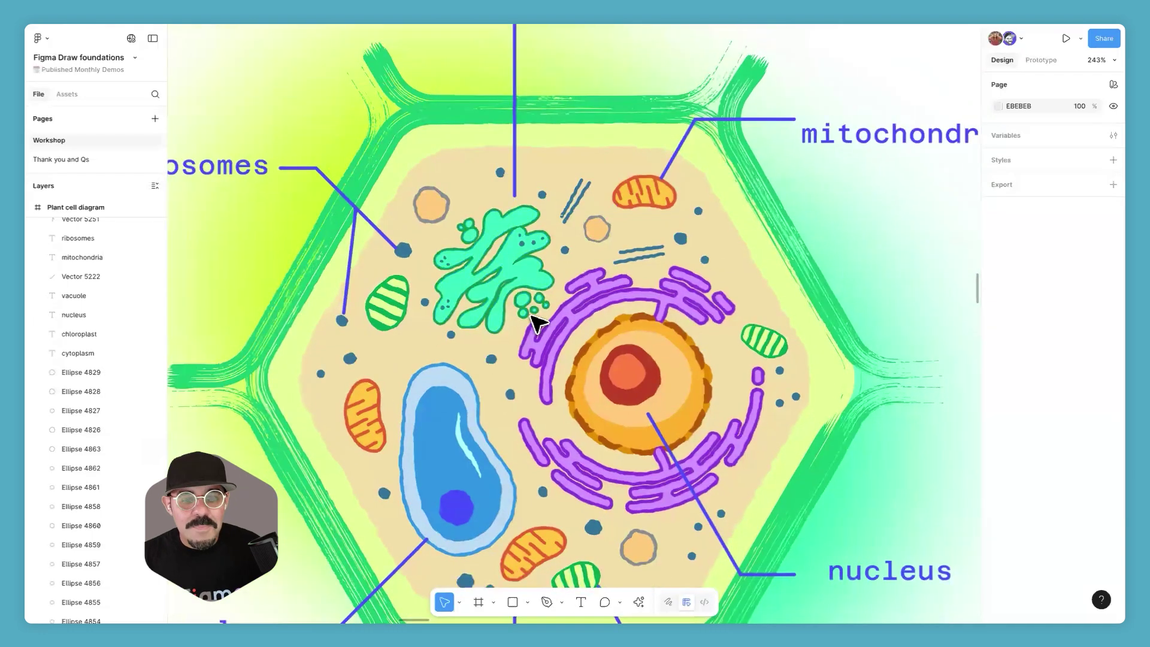
pyautogui.scroll(-5, 536, 324)
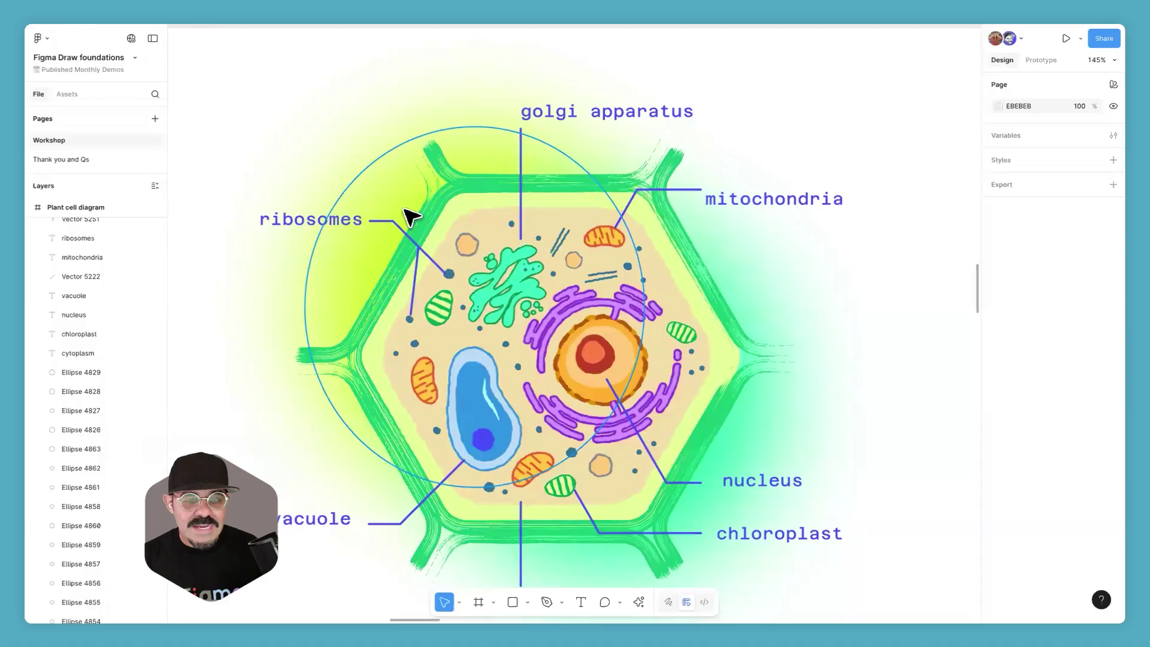
pyautogui.scroll(-2, 508, 295)
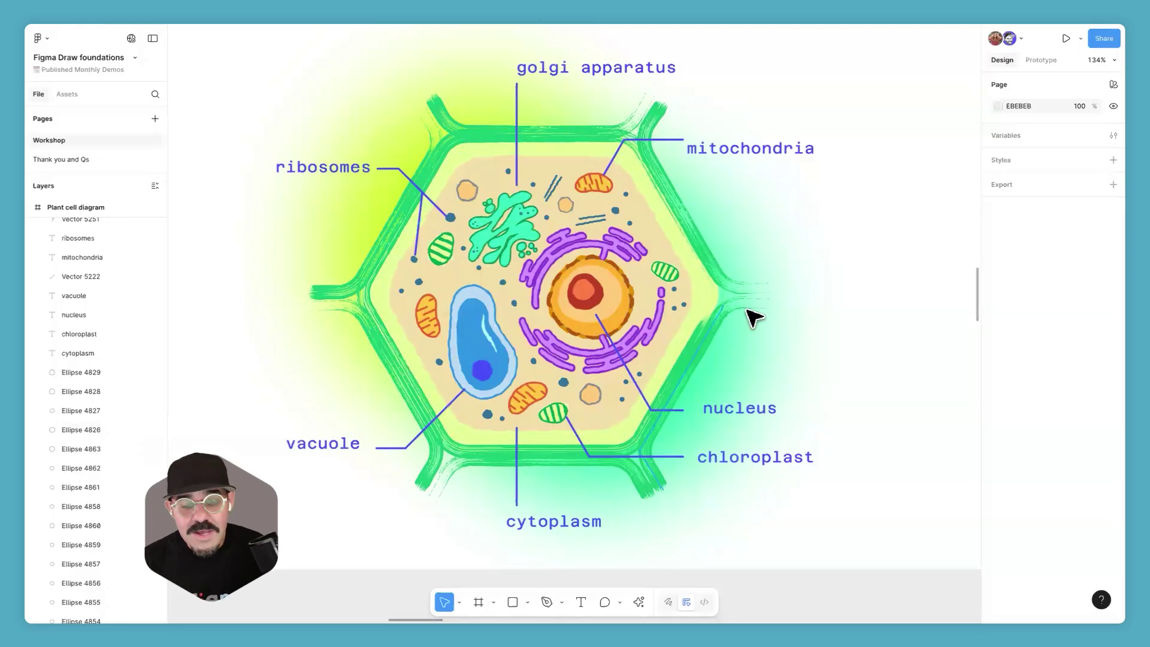
pyautogui.scroll(-5, 779, 358)
pyautogui.moveTo(749, 347); pyautogui.dragTo(750, 310)
pyautogui.scroll(-2, 756, 335)
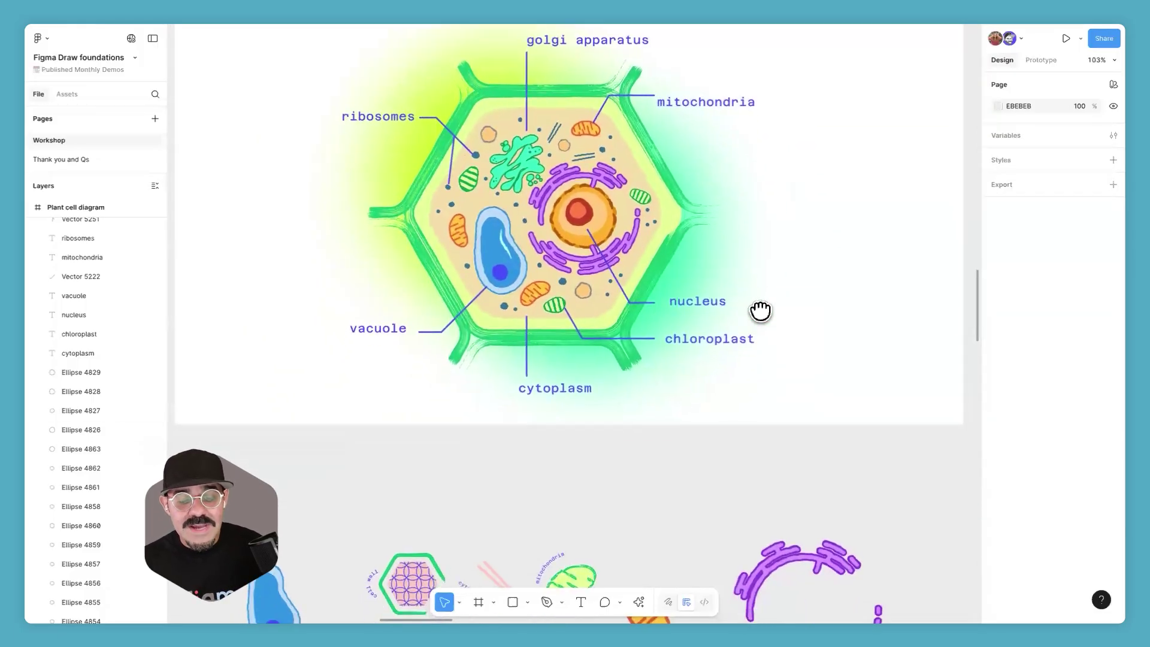
pyautogui.scroll(3, 695, 336)
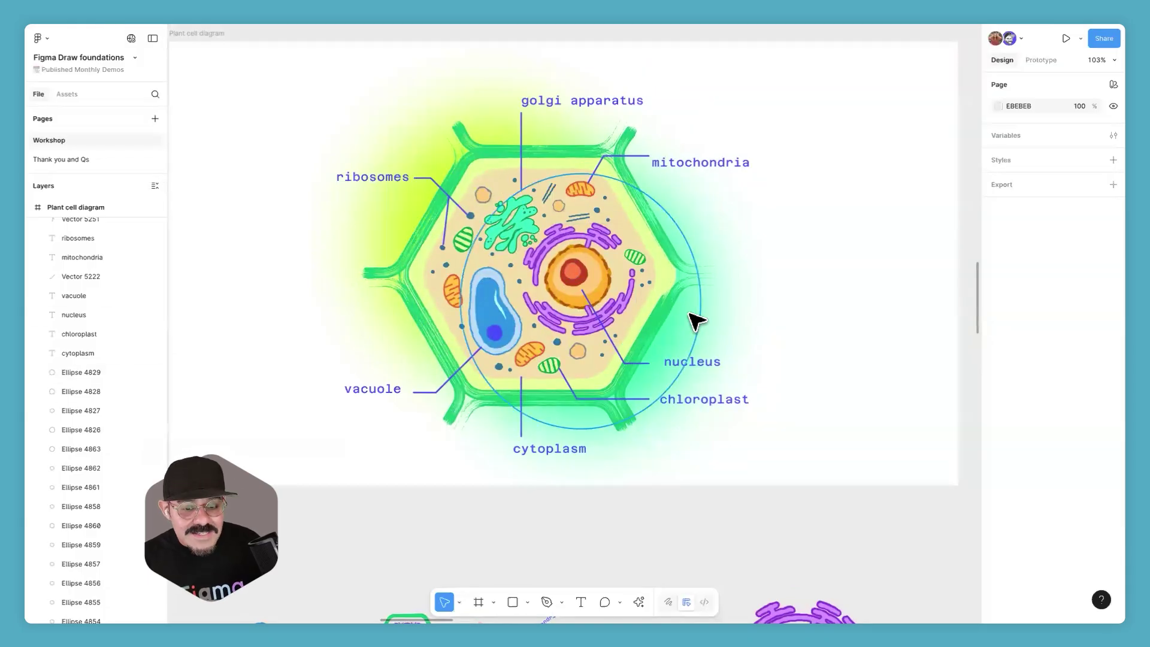
pyautogui.scroll(3, 497, 186)
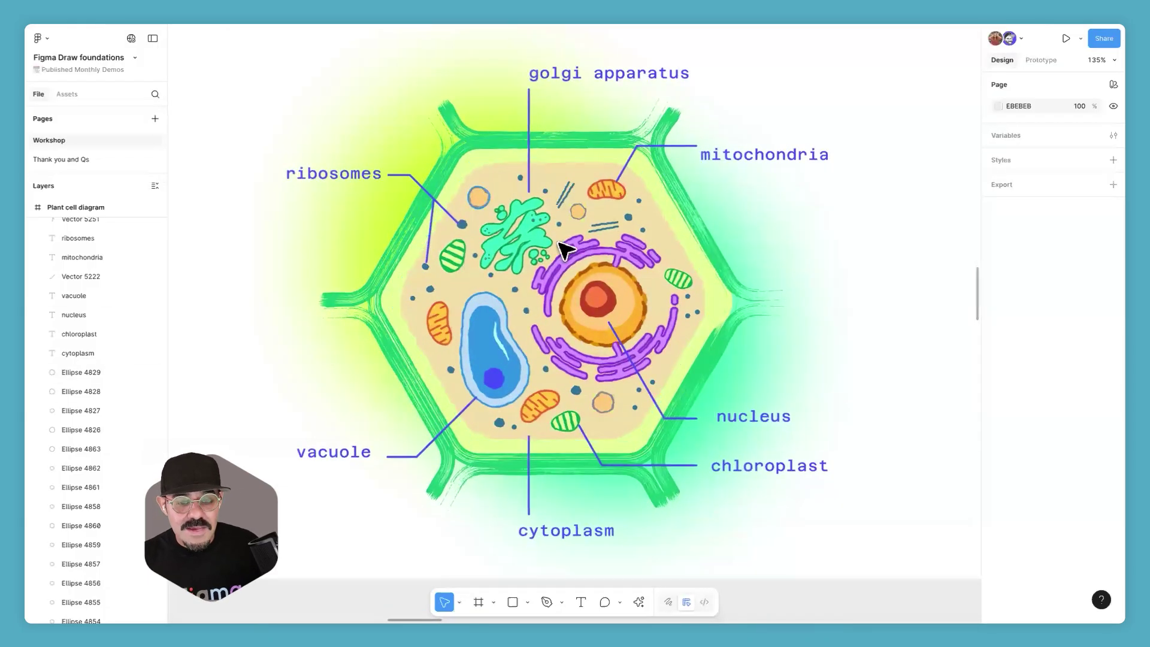
pyautogui.scroll(-2, 564, 249)
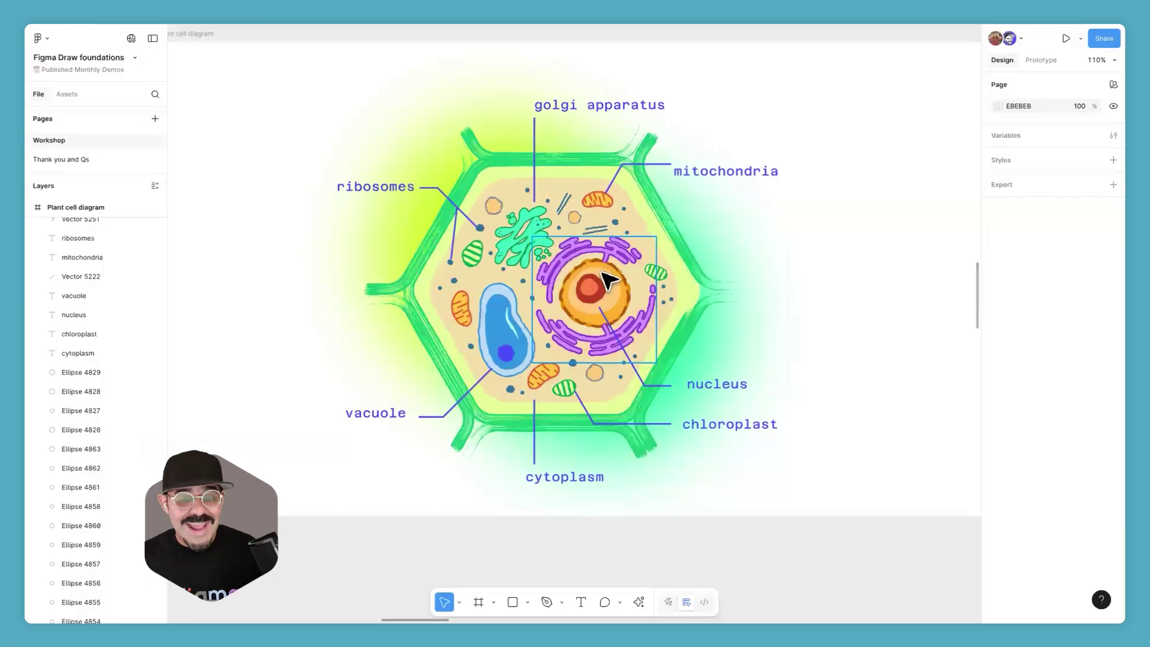
pyautogui.scroll(-3, 770, 398)
pyautogui.scroll(2, 771, 385)
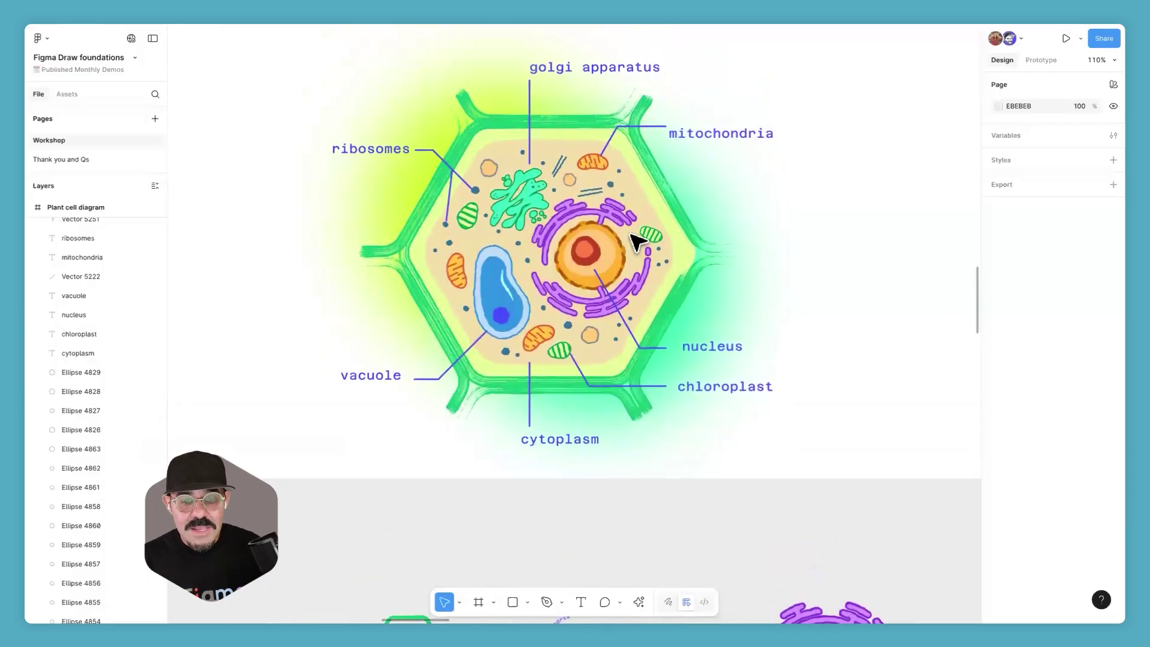
# Step: Select the purple endoplasmic reticulum group surrounding the nucleus in the plant cell
pyautogui.click(589, 222)
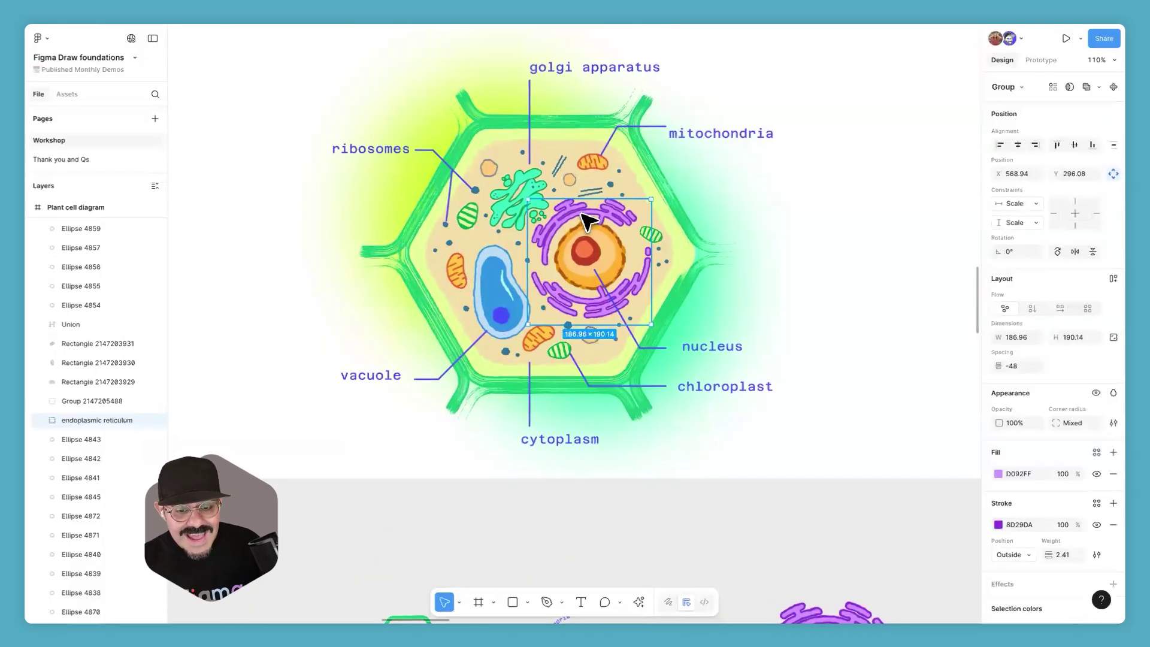
pyautogui.scroll(2, 596, 222)
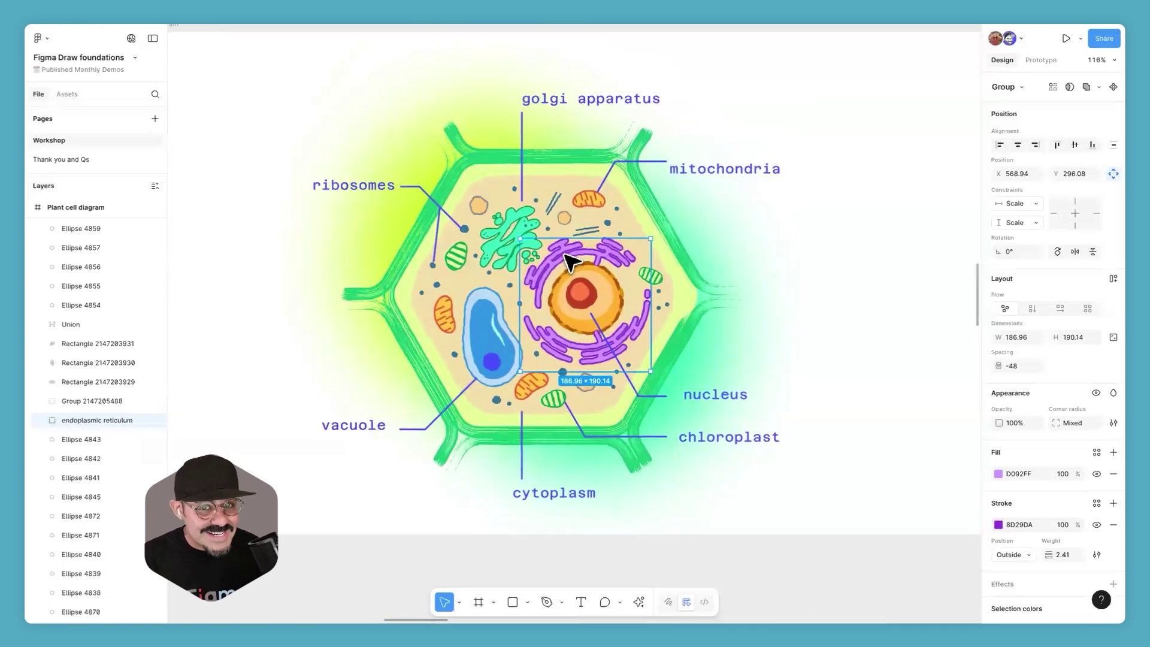
# Step: Place duplicates of the endoplasmic reticulum, Golgi apparatus, an orange mitochondrion and a green chloroplast outside the cell on the white frame
pyautogui.moveTo(628, 256); pyautogui.dragTo(814, 223)
pyautogui.moveTo(524, 236); pyautogui.dragTo(285, 252)
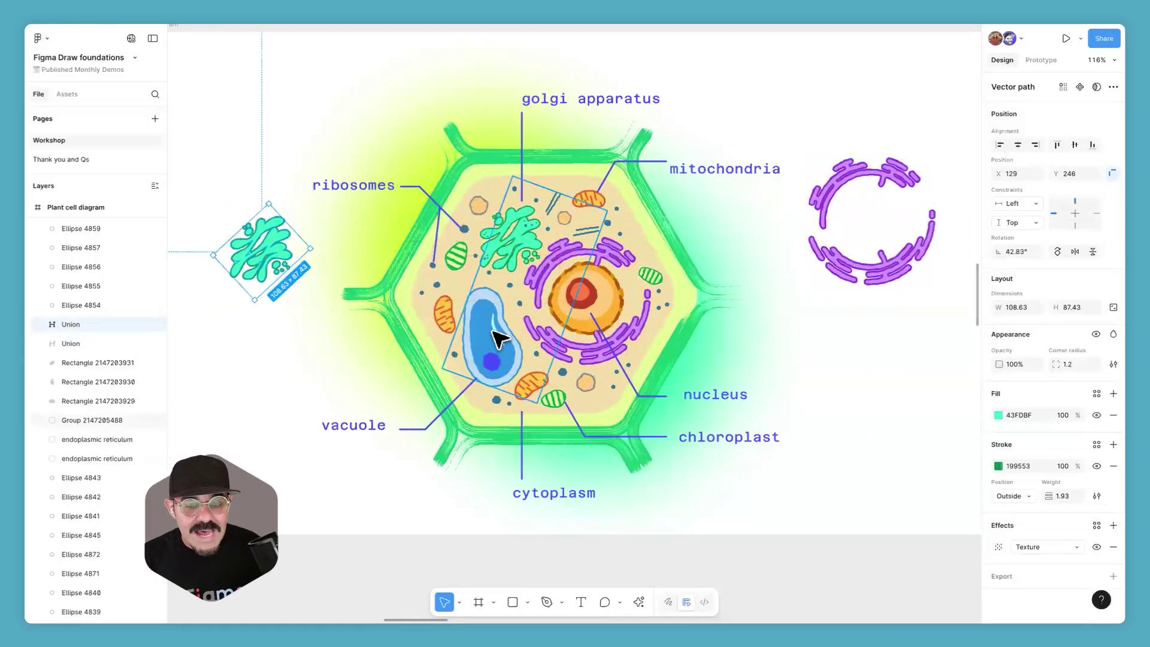
pyautogui.moveTo(443, 325); pyautogui.dragTo(271, 361)
pyautogui.moveTo(557, 403); pyautogui.dragTo(876, 383)
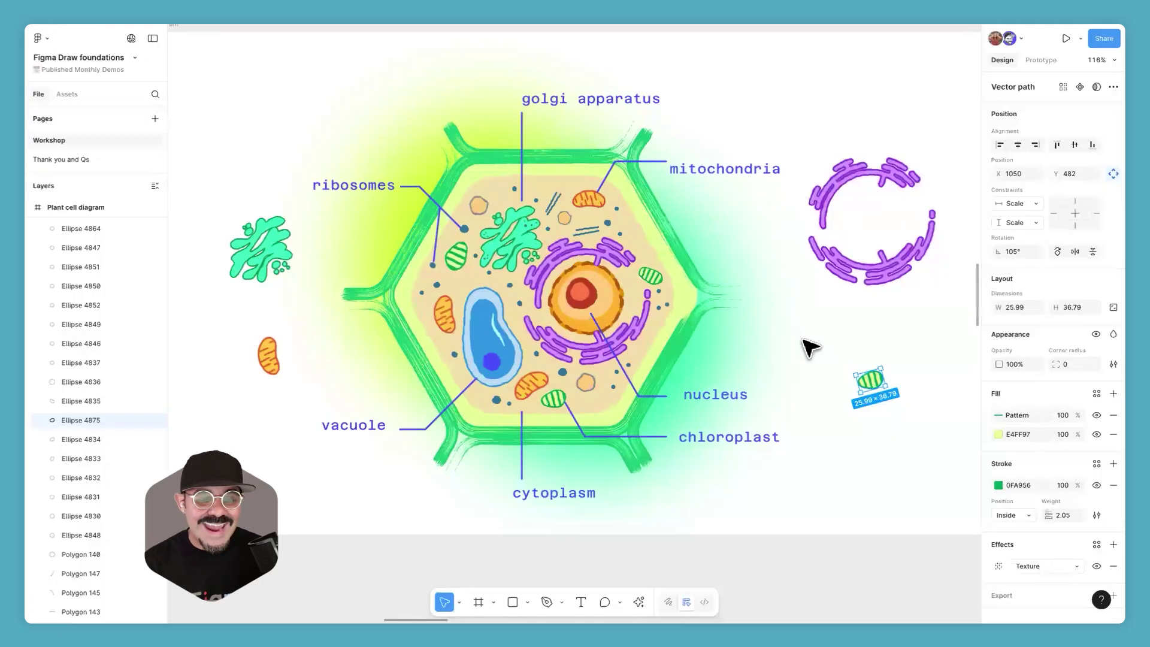
# Step: Examine the loose organelle drawings, curved labels and brush samples on the canvas below the plant cell diagram
pyautogui.scroll(-5, 758, 390)
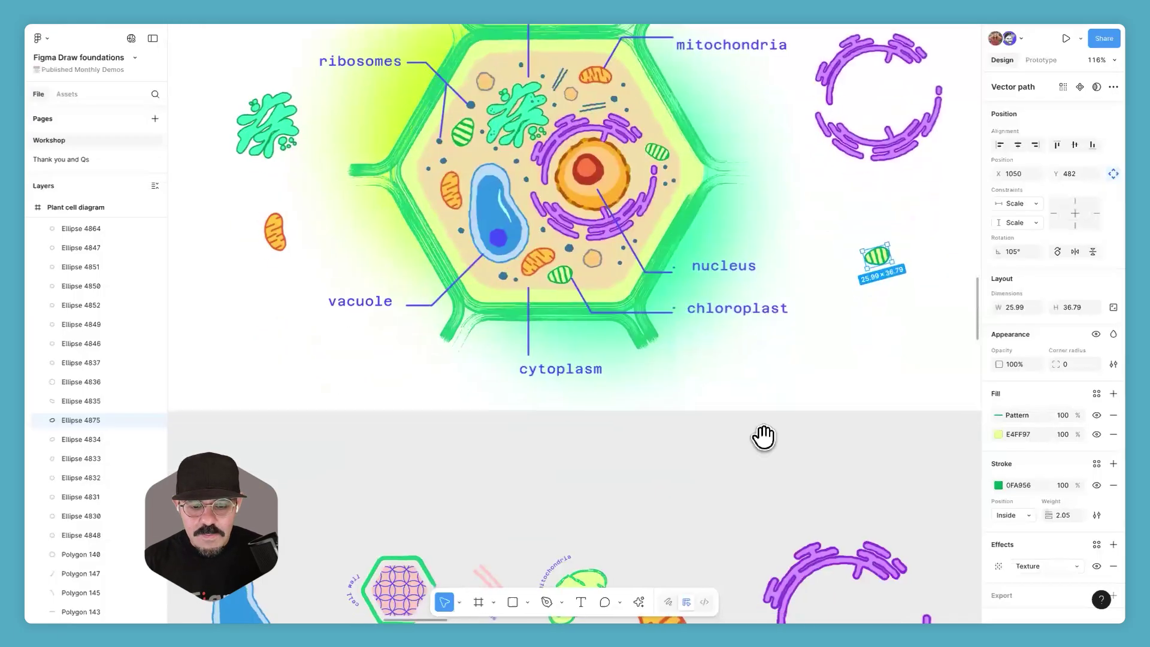
pyautogui.scroll(3, 769, 389)
pyautogui.scroll(-5, 724, 359)
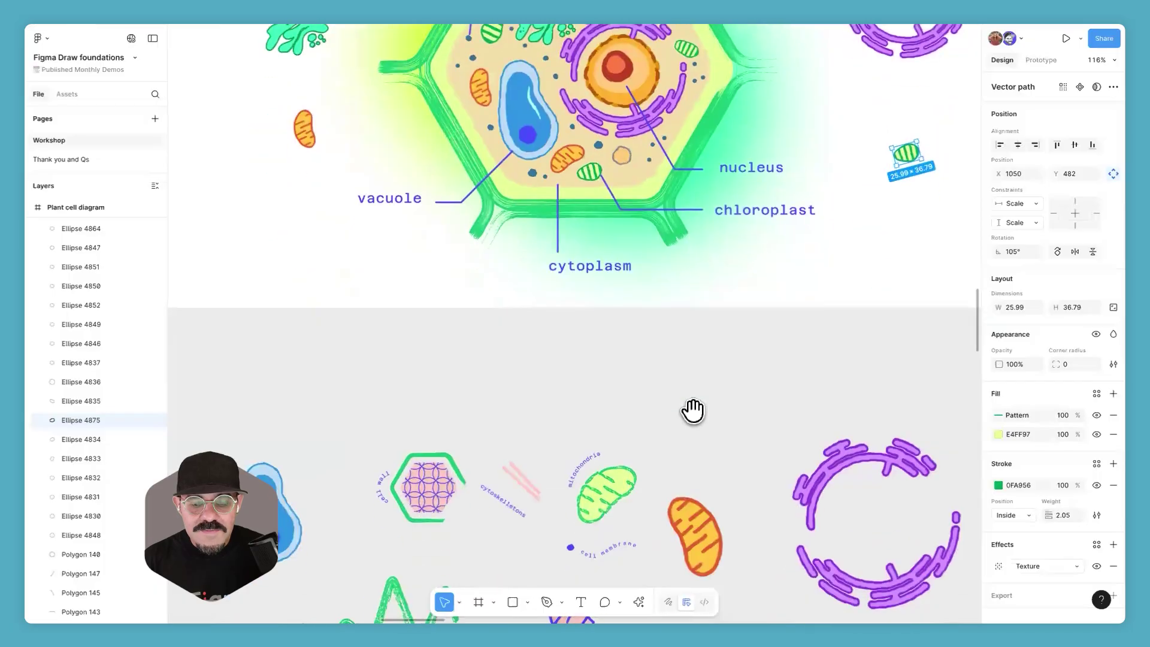
pyautogui.scroll(-2, 711, 284)
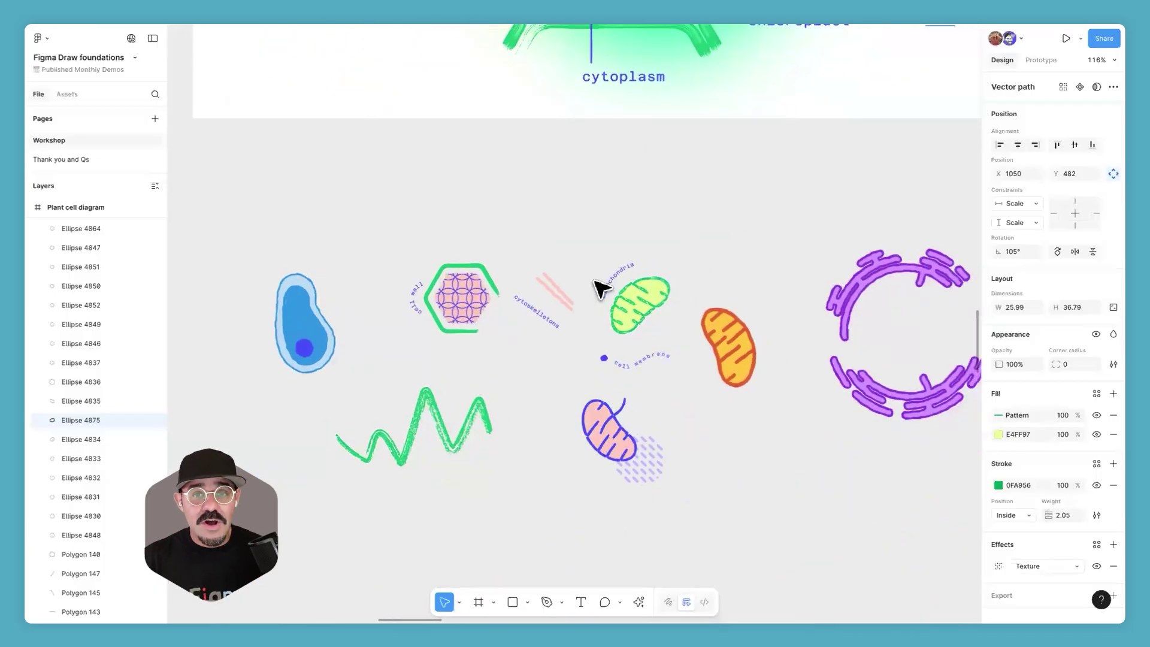
pyautogui.scroll(5, 487, 269)
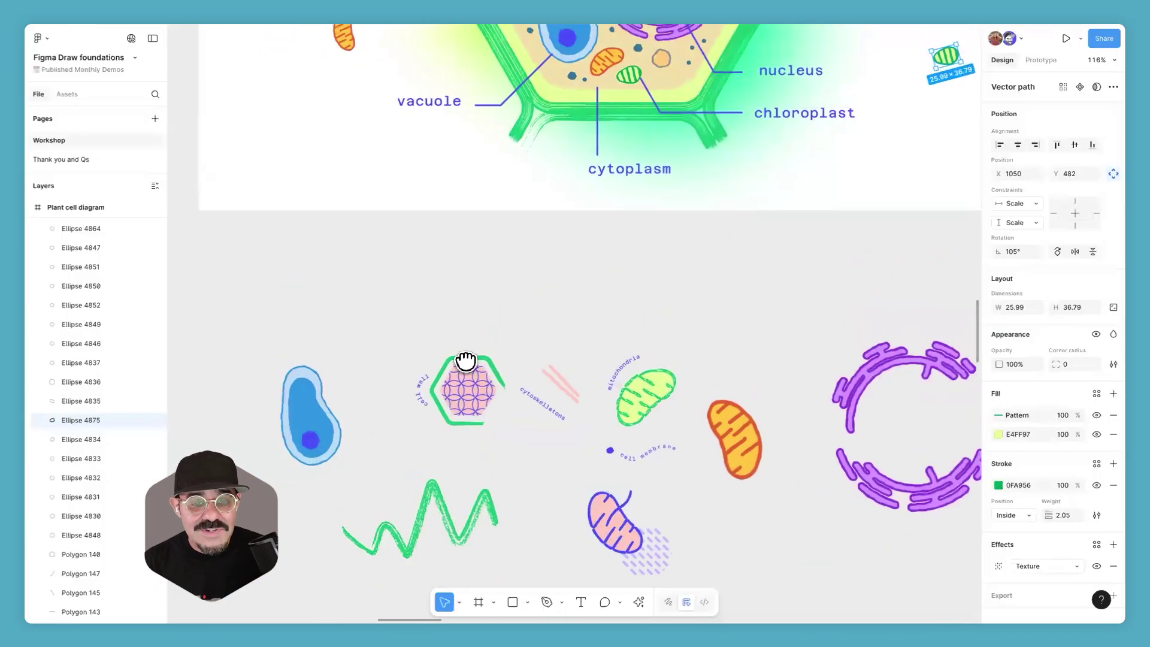
pyautogui.scroll(-2, 350, 424)
pyautogui.keyDown('ctrl'); pyautogui.scroll(5, 377, 415); pyautogui.keyUp('ctrl')
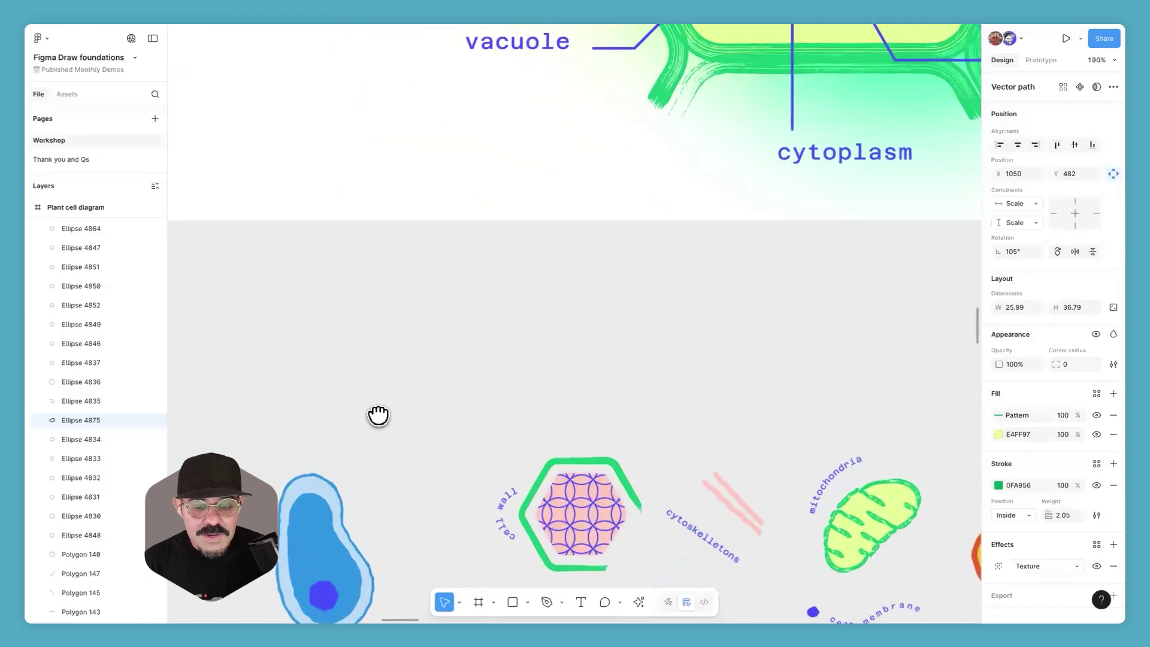
pyautogui.keyDown('ctrl'); pyautogui.scroll(-10, 407, 393); pyautogui.keyUp('ctrl')
pyautogui.keyDown('ctrl'); pyautogui.scroll(3, 377, 375); pyautogui.keyUp('ctrl')
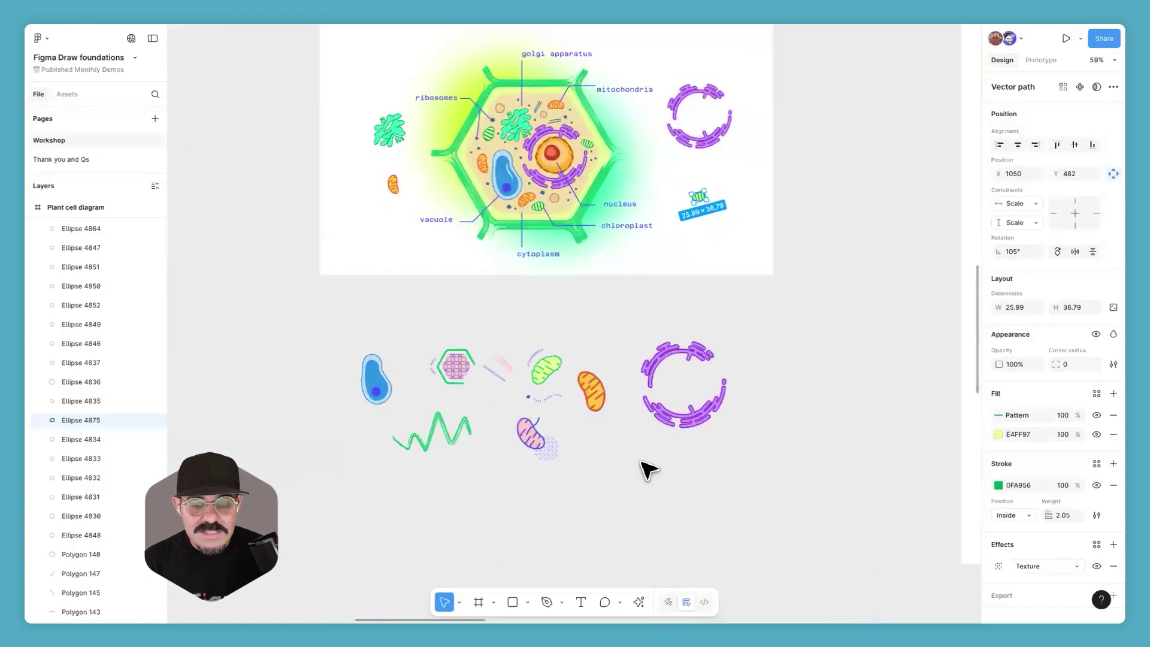
# Step: Move all the loose drawings further below the plant cell diagram to open up empty canvas between them
pyautogui.moveTo(336, 340); pyautogui.dragTo(756, 486)
pyautogui.moveTo(546, 367); pyautogui.dragTo(538, 438)
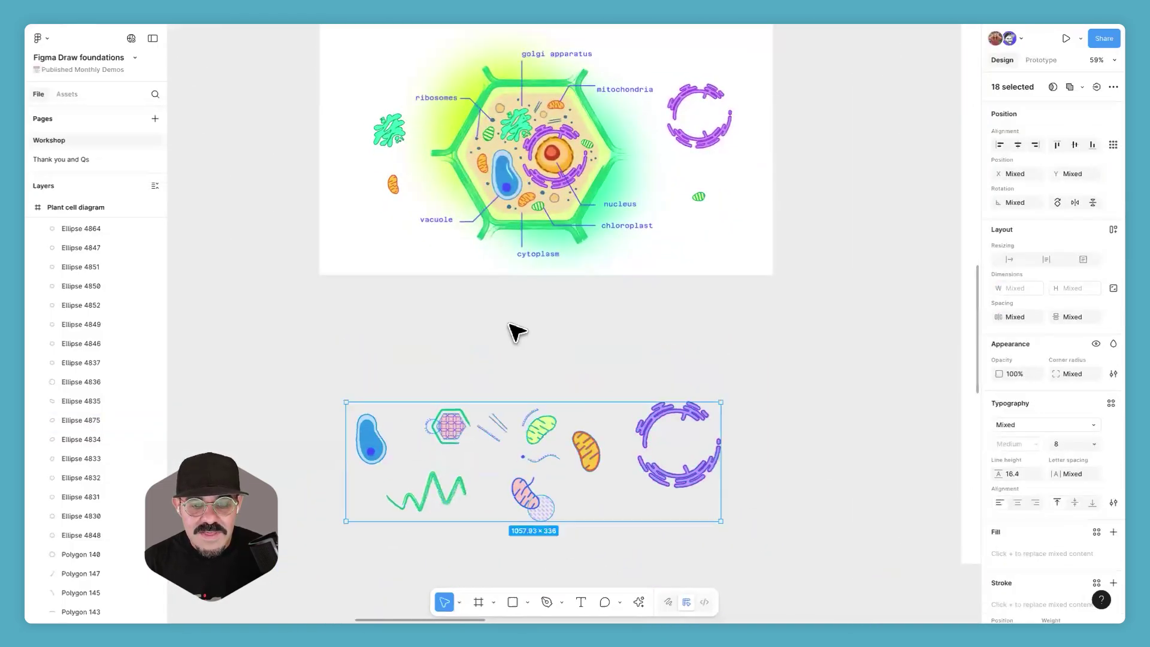
pyautogui.keyDown('ctrl'); pyautogui.scroll(2, 524, 306); pyautogui.keyUp('ctrl')
pyautogui.keyDown('ctrl'); pyautogui.scroll(3, 524, 307); pyautogui.keyUp('ctrl')
pyautogui.click(536, 329)
pyautogui.keyDown('ctrl'); pyautogui.scroll(1, 545, 342); pyautogui.keyUp('ctrl')
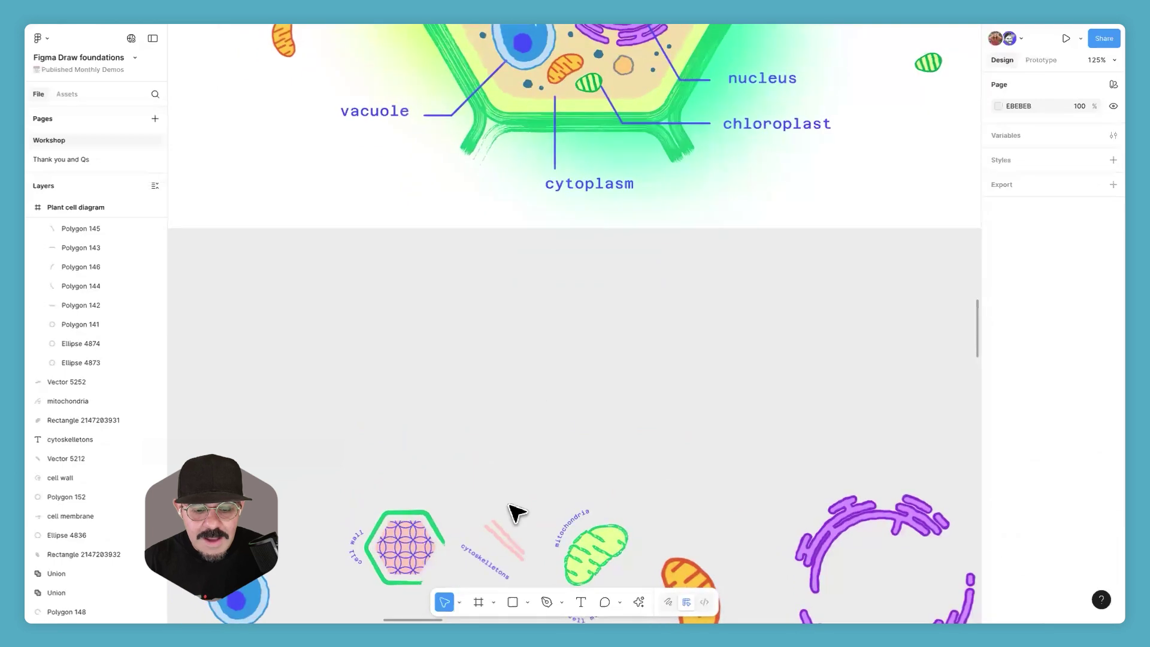
# Step: Switch to Draw mode and look through the layer thumbnails of the plant cell diagram
pyautogui.click(668, 595)
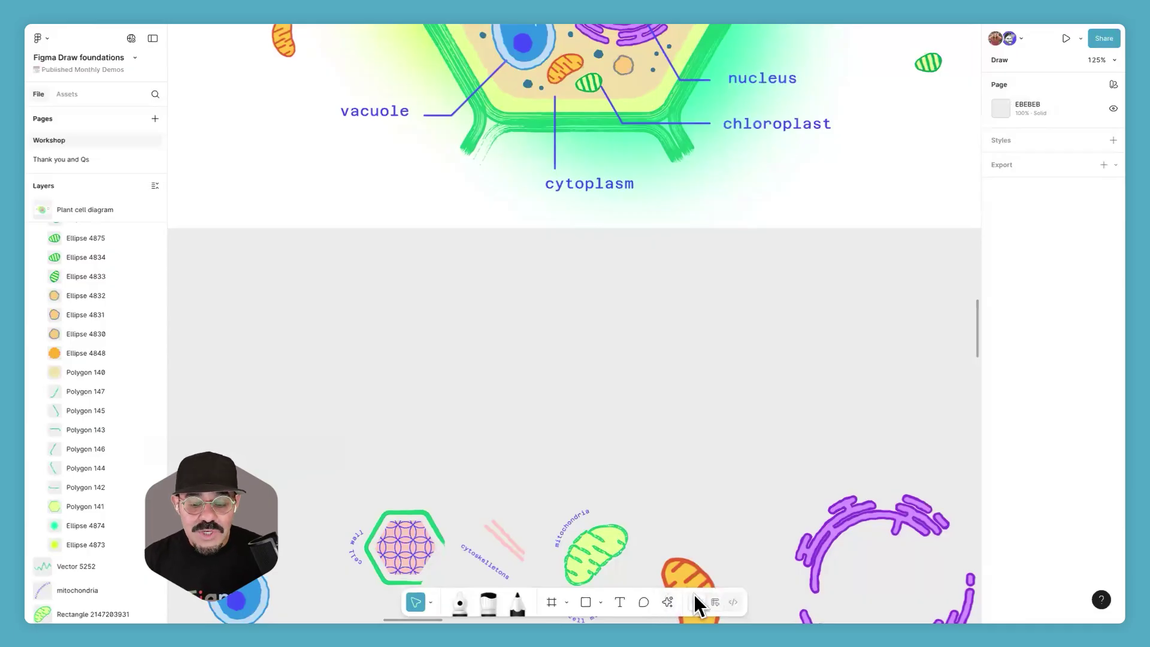
pyautogui.scroll(5, 75, 347)
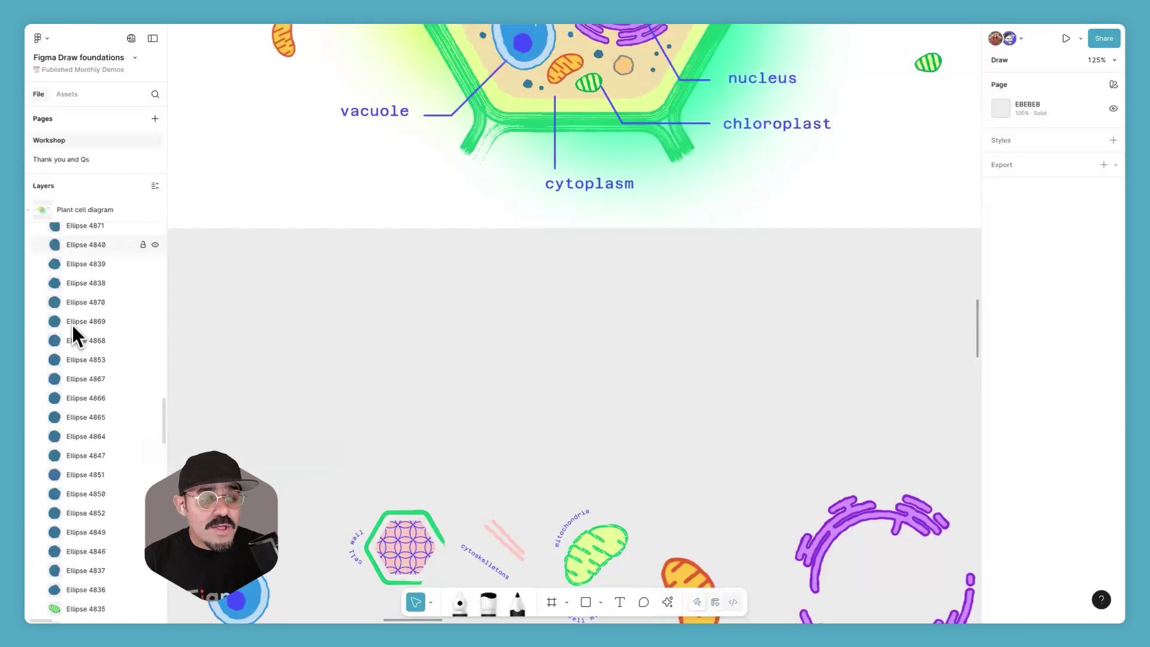
pyautogui.scroll(6, 98, 330)
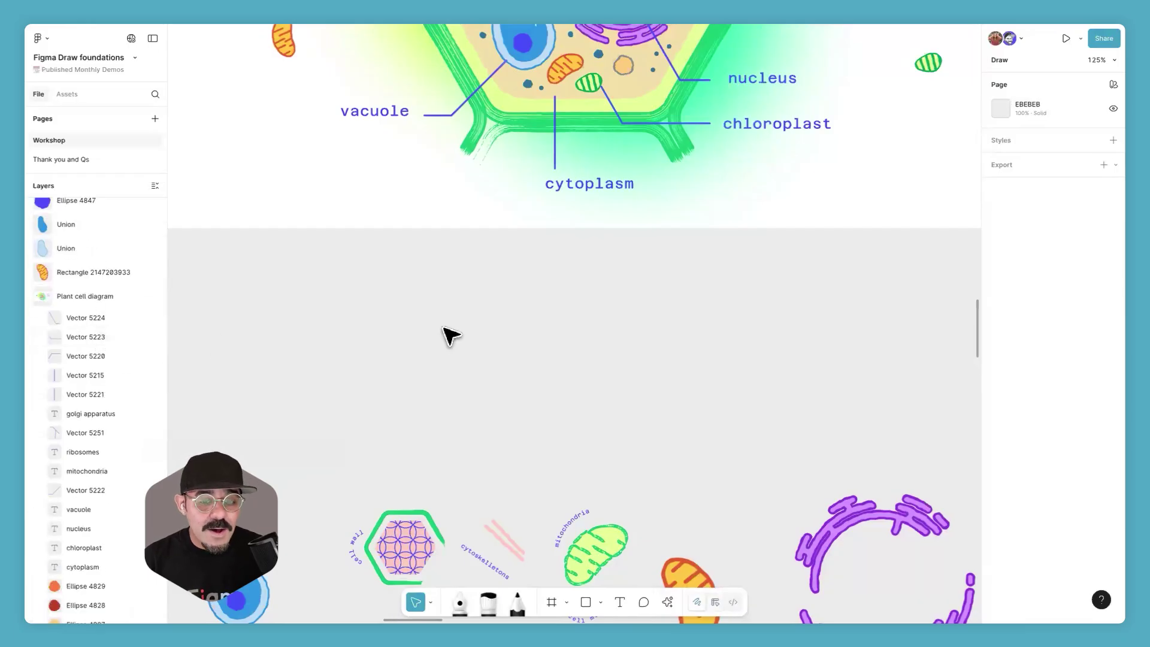
# Step: Choose the Brush tool and sample the green of the cell wall as its colour
pyautogui.scroll(5, 462, 303)
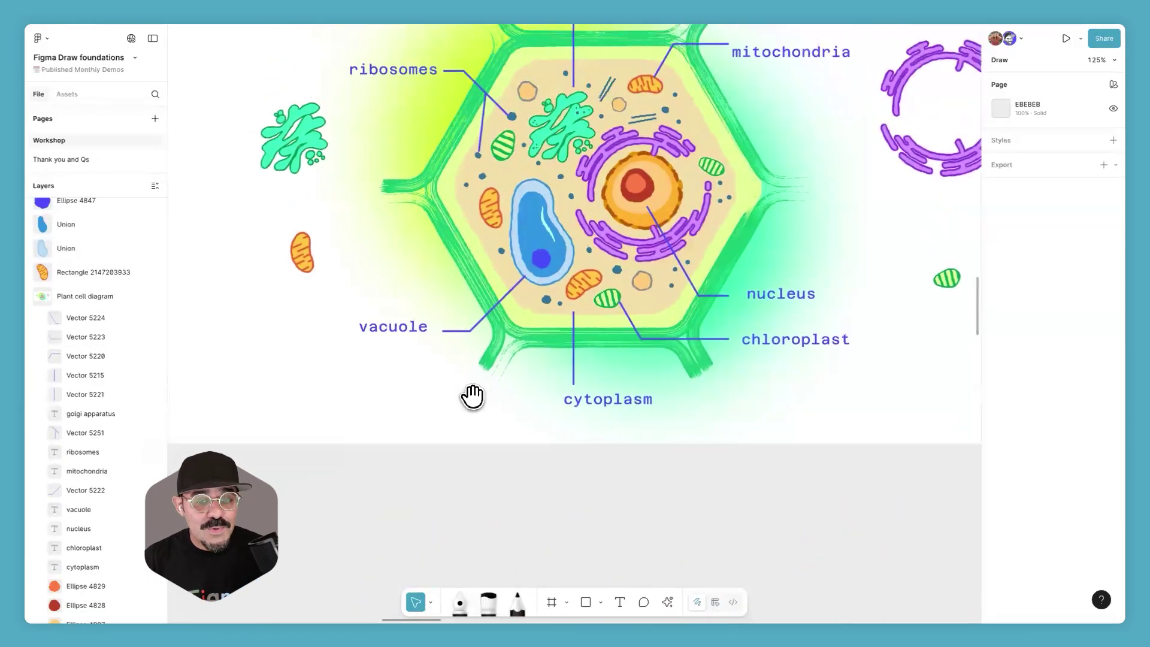
pyautogui.scroll(-2, 623, 444)
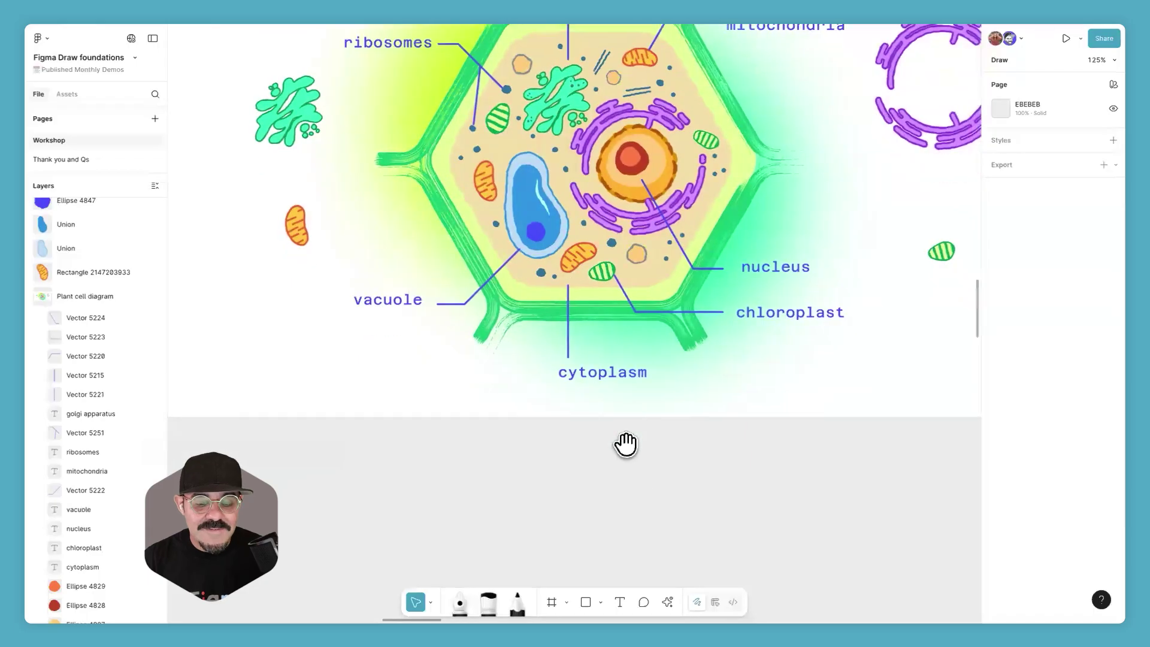
pyautogui.click(486, 598)
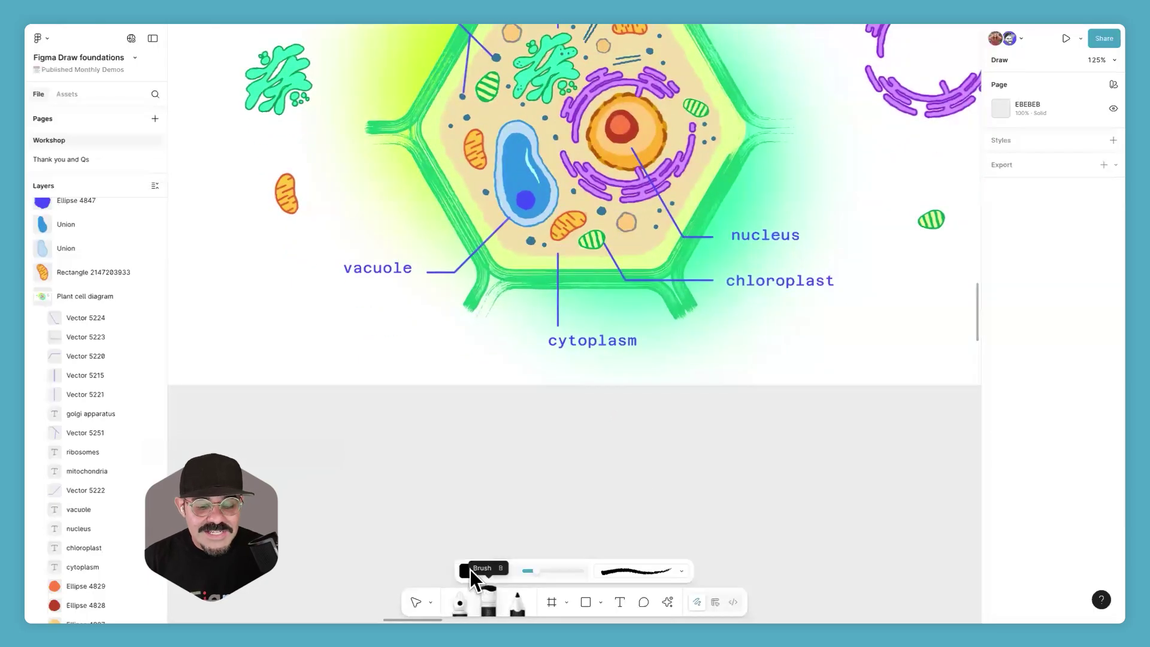
pyautogui.click(468, 570)
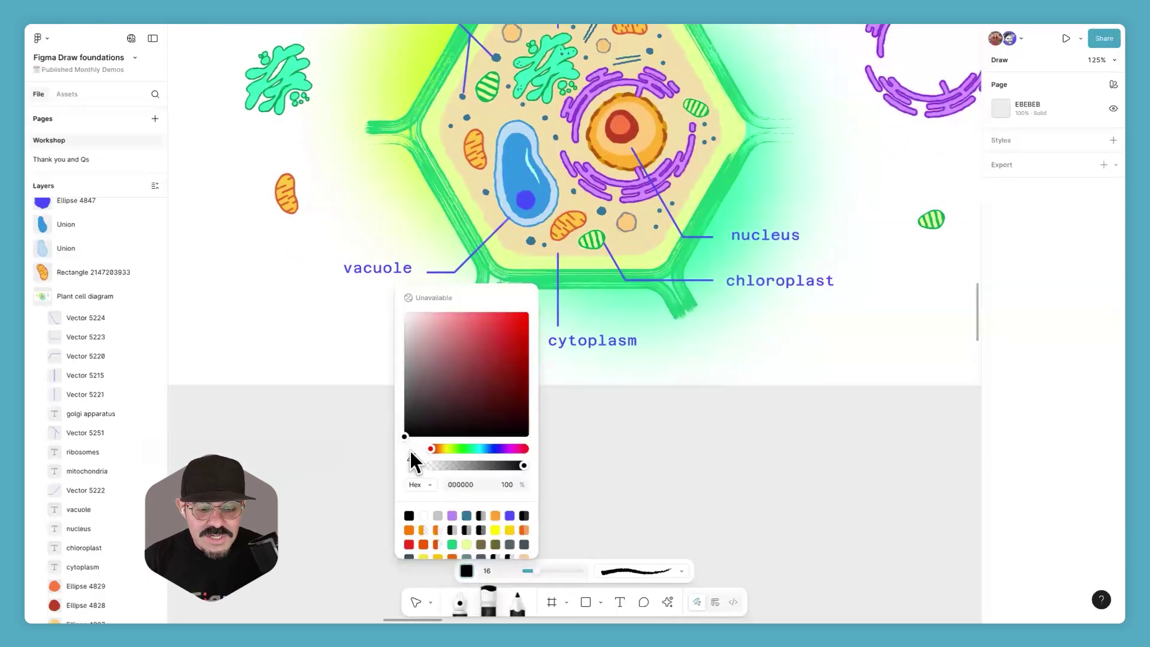
pyautogui.click(585, 284)
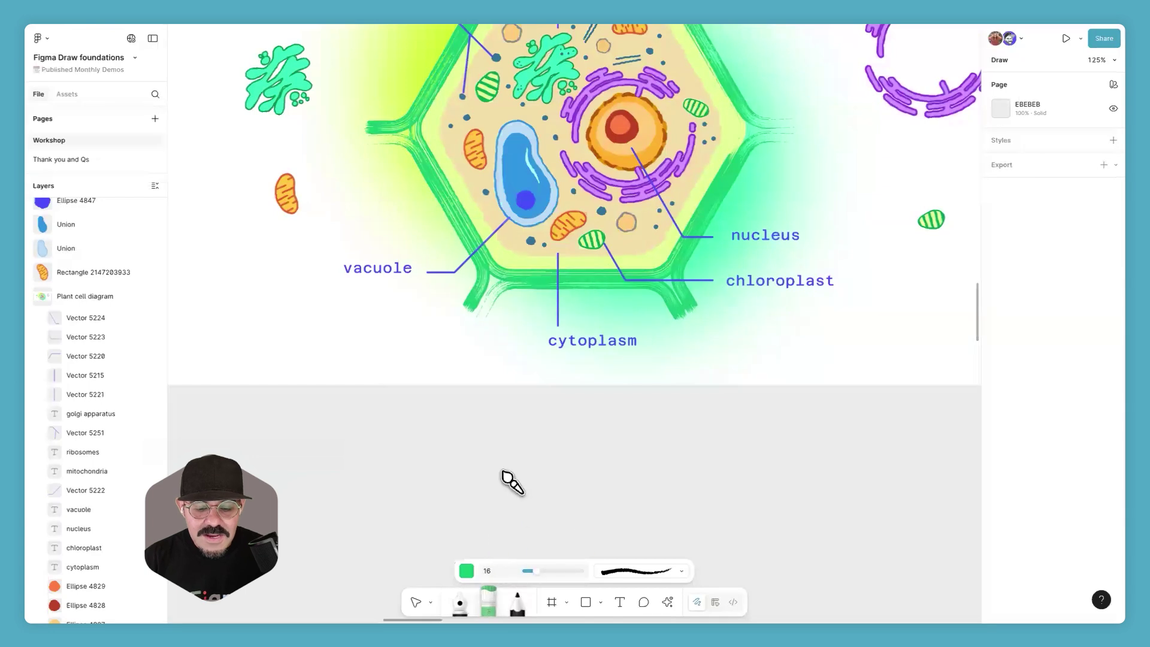
# Step: Paint three green freehand brush strokes below the diagram: a long wave, a short vertical squiggle and a tall zigzag
pyautogui.moveTo(471, 474)
pyautogui.mouseDown()
pyautogui.moveTo(548, 521)
pyautogui.moveTo(578, 469)
pyautogui.moveTo(612, 497)
pyautogui.moveTo(647, 488)
pyautogui.mouseUp()
pyautogui.scroll(5, 617, 419)
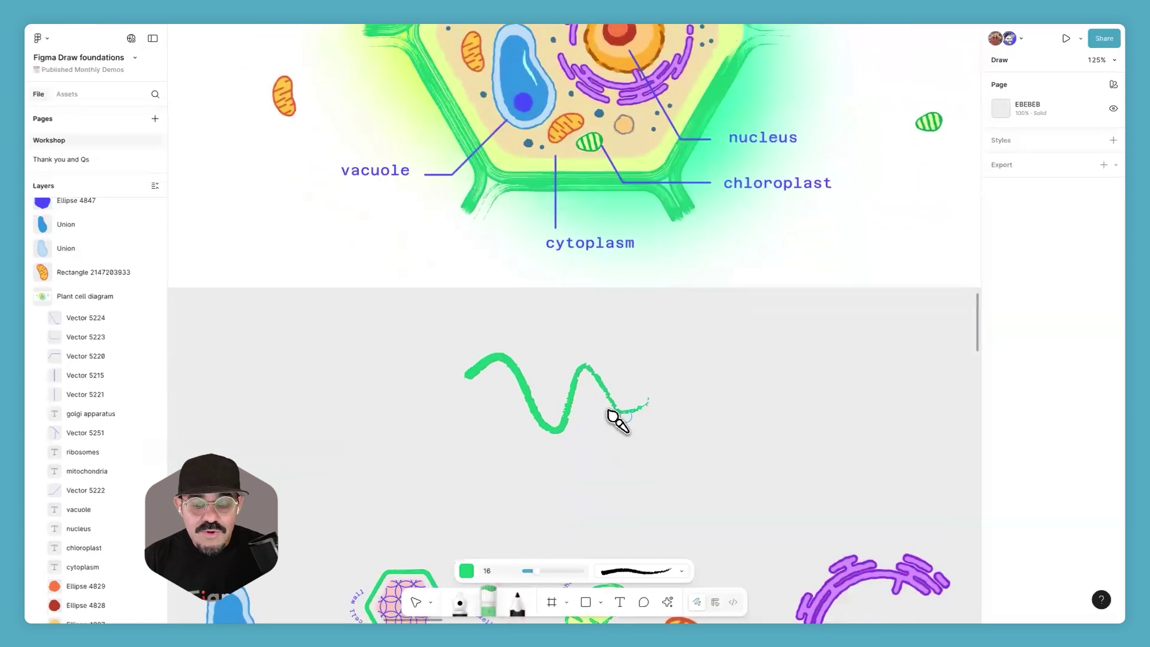
pyautogui.moveTo(746, 316)
pyautogui.mouseDown()
pyautogui.moveTo(747, 420)
pyautogui.moveTo(680, 459)
pyautogui.mouseUp()
pyautogui.hscroll(2, 707, 467)
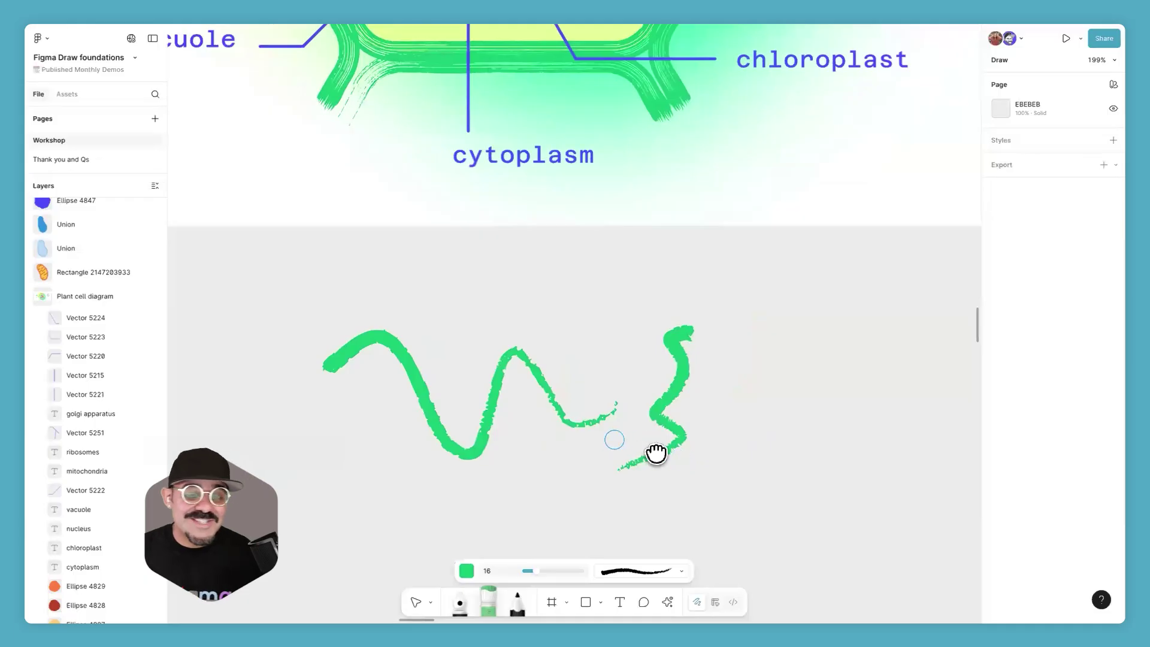
pyautogui.hscroll(-2, 657, 453)
pyautogui.hscroll(2, 689, 431)
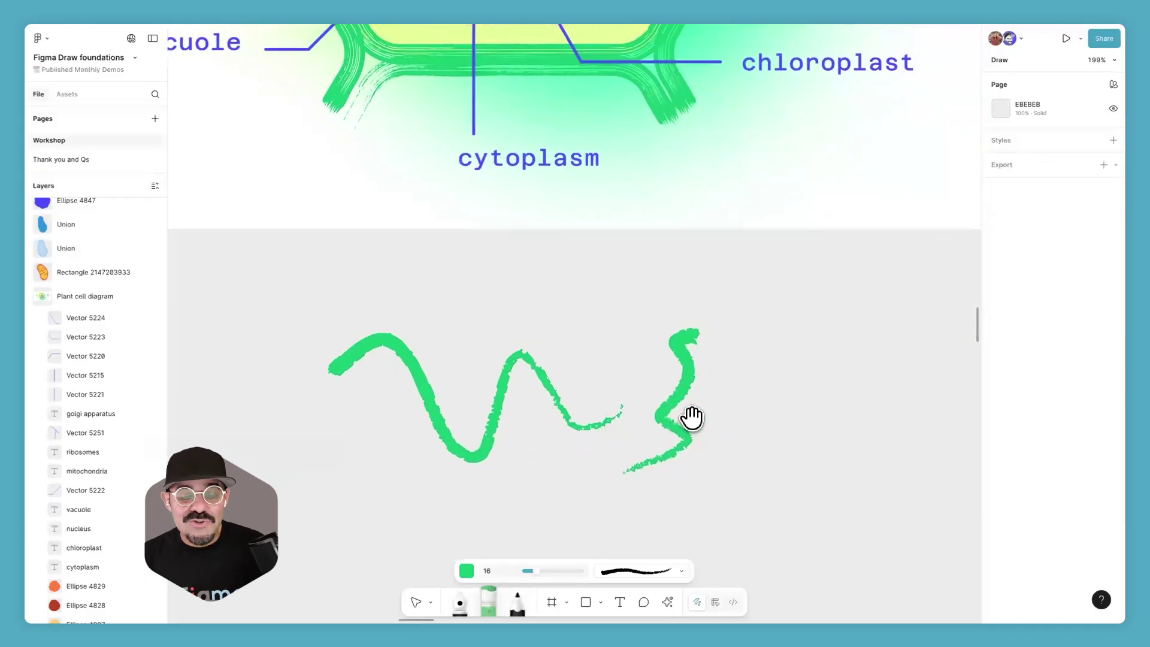
pyautogui.moveTo(747, 317)
pyautogui.mouseDown()
pyautogui.moveTo(725, 376)
pyautogui.moveTo(753, 368)
pyautogui.moveTo(795, 325)
pyautogui.moveTo(783, 450)
pyautogui.moveTo(837, 300)
pyautogui.moveTo(861, 434)
pyautogui.moveTo(889, 341)
pyautogui.mouseUp()
pyautogui.hscroll(2, 839, 422)
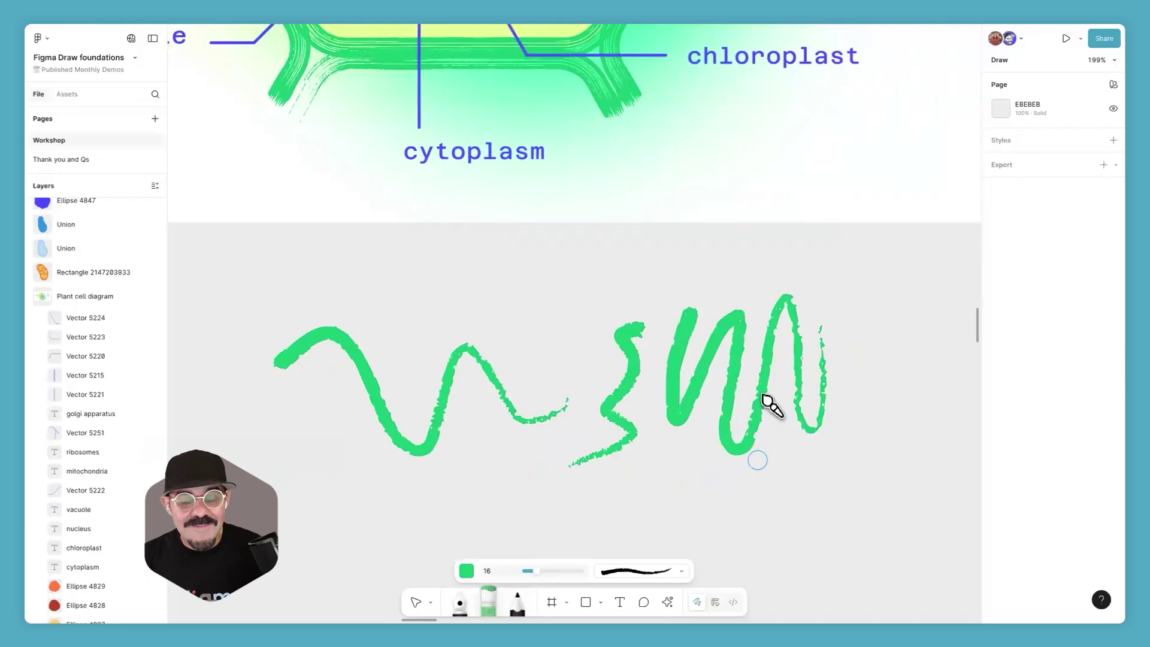
# Step: Inspect the editable vector points of the tall green zigzag stroke, leaving that stroke selected
pyautogui.hscroll(-2, 730, 442)
pyautogui.press('v')
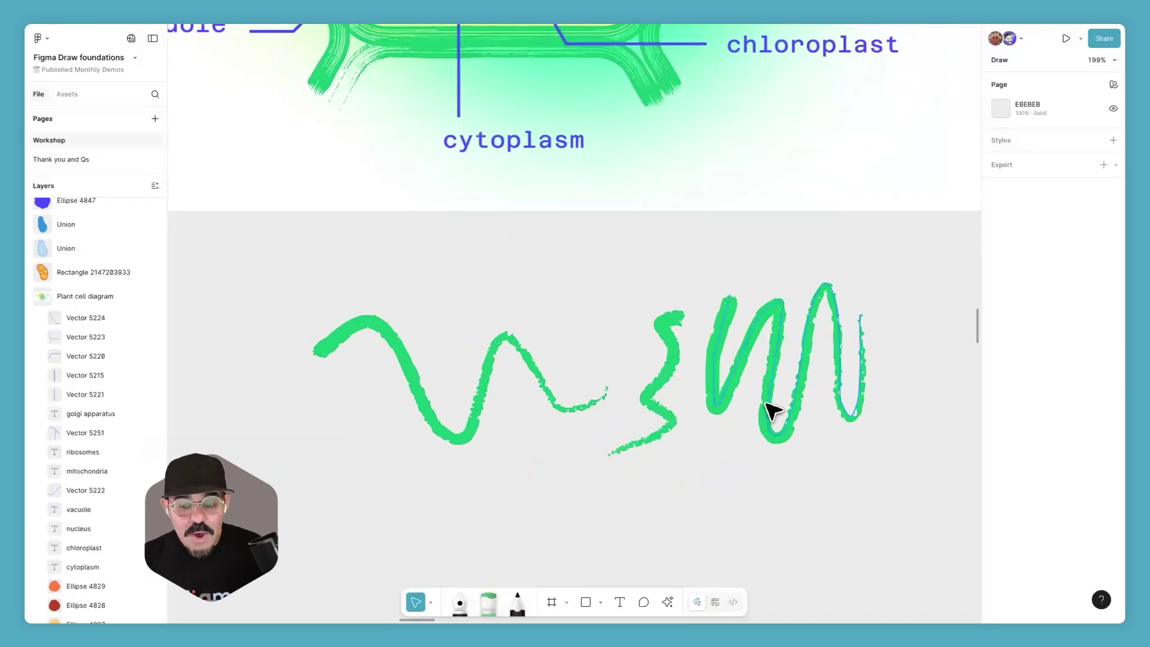
pyautogui.click(771, 426)
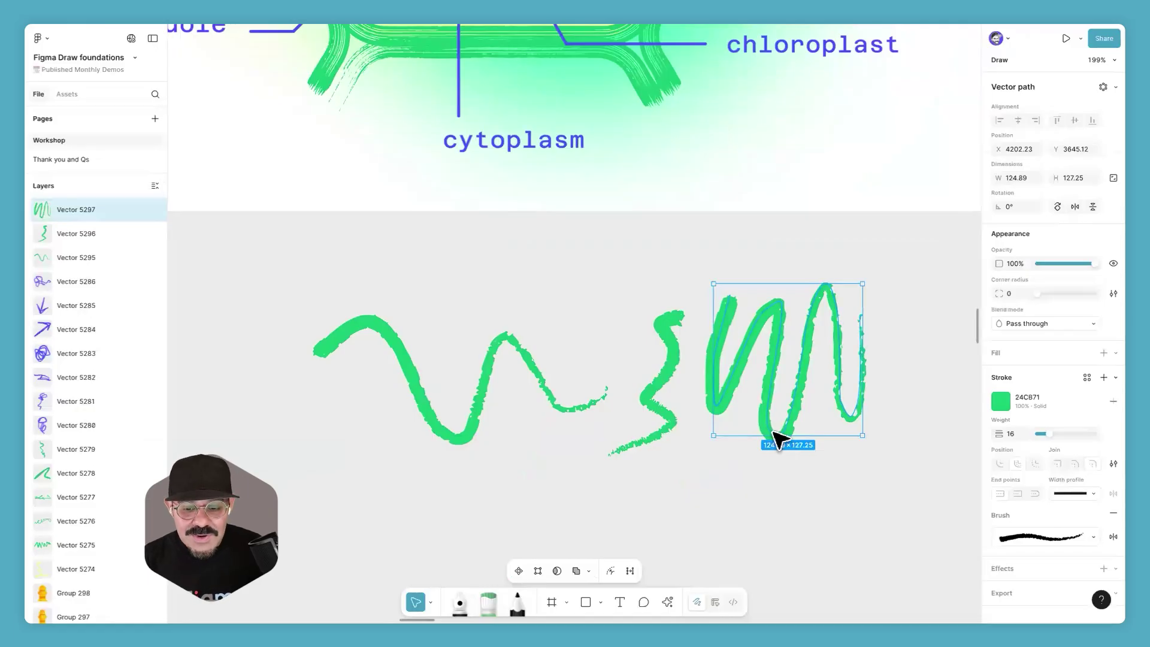
pyautogui.doubleClick(777, 438)
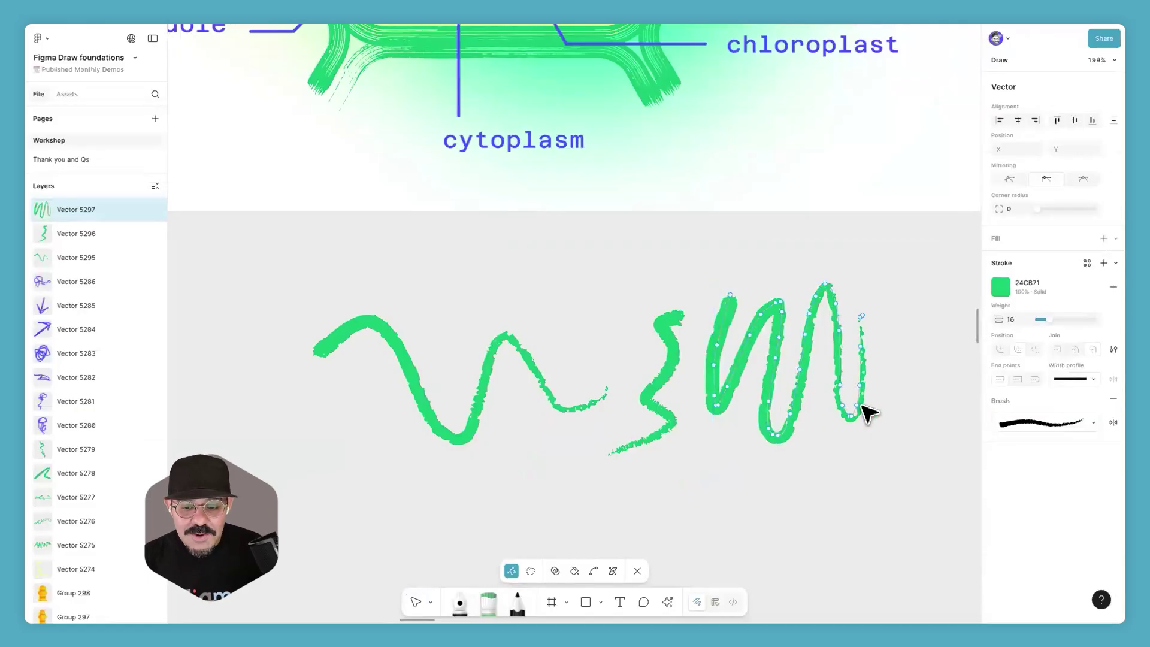
pyautogui.press('Escape')
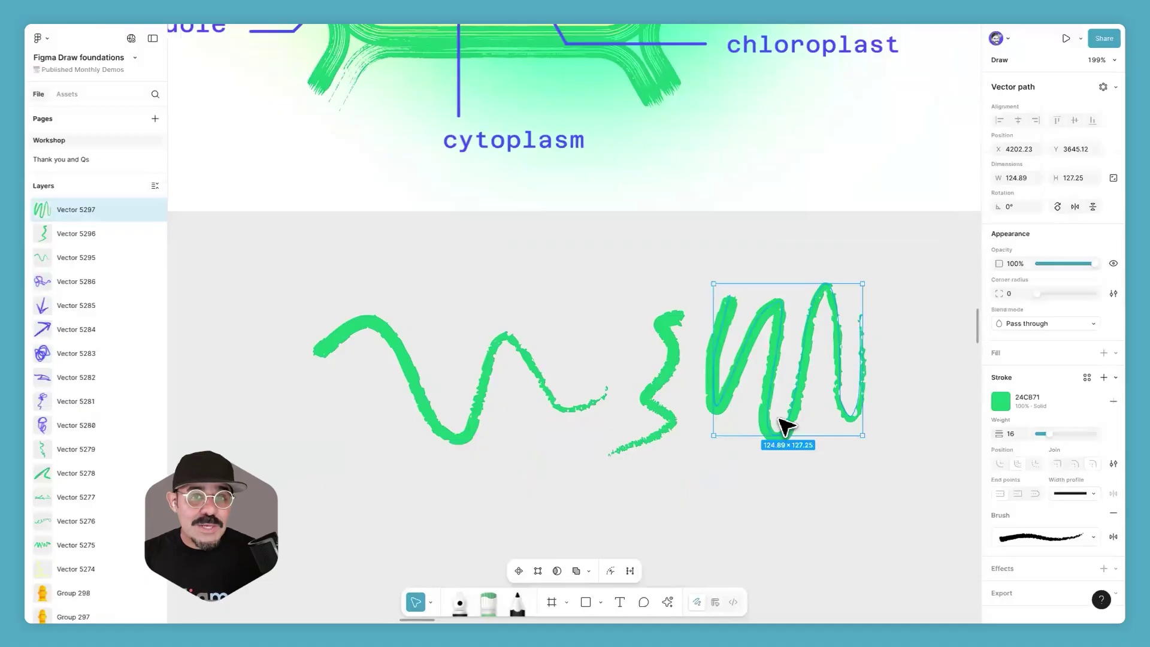
pyautogui.click(670, 385)
pyautogui.click(792, 413)
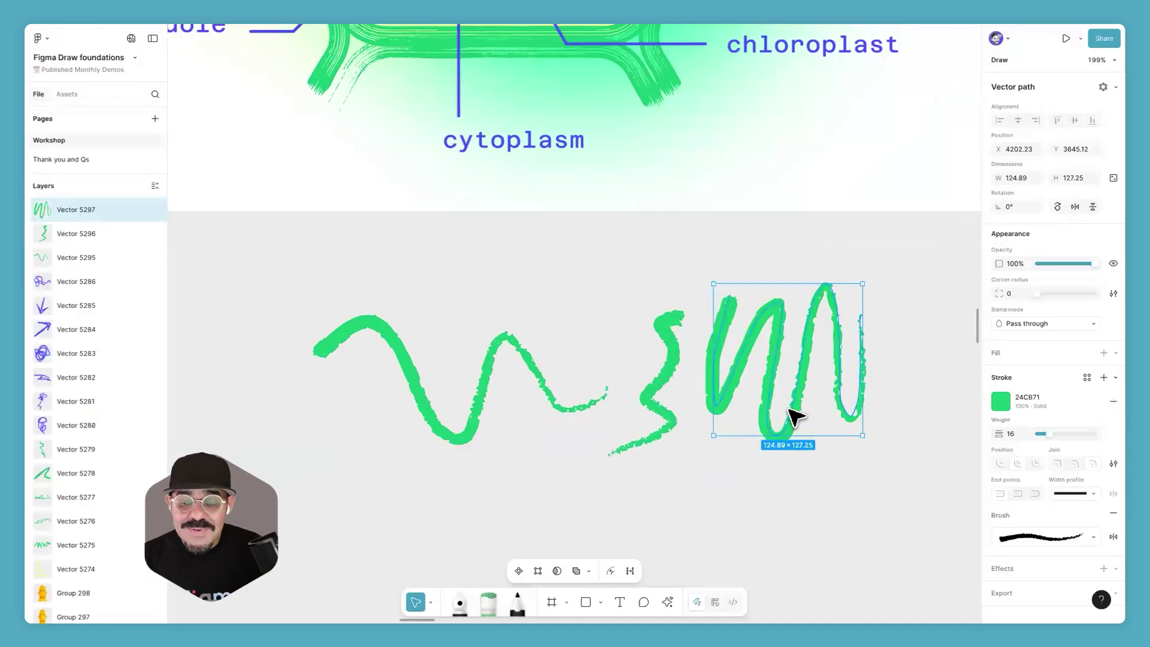
pyautogui.click(1090, 536)
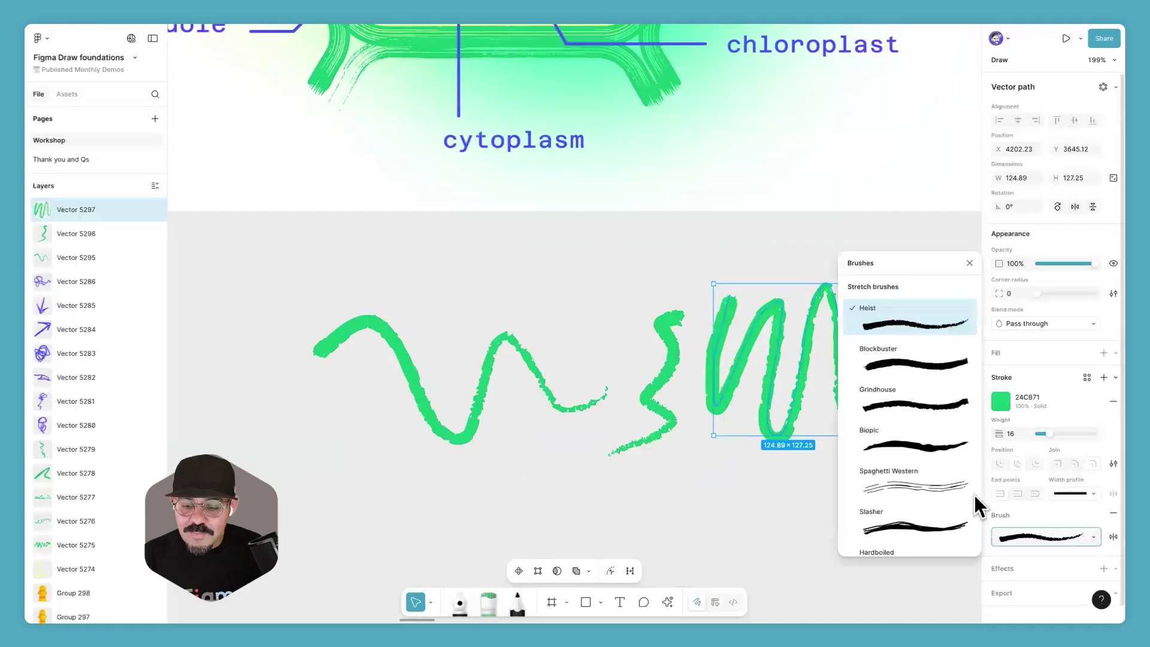
pyautogui.moveTo(894, 259); pyautogui.dragTo(612, 222)
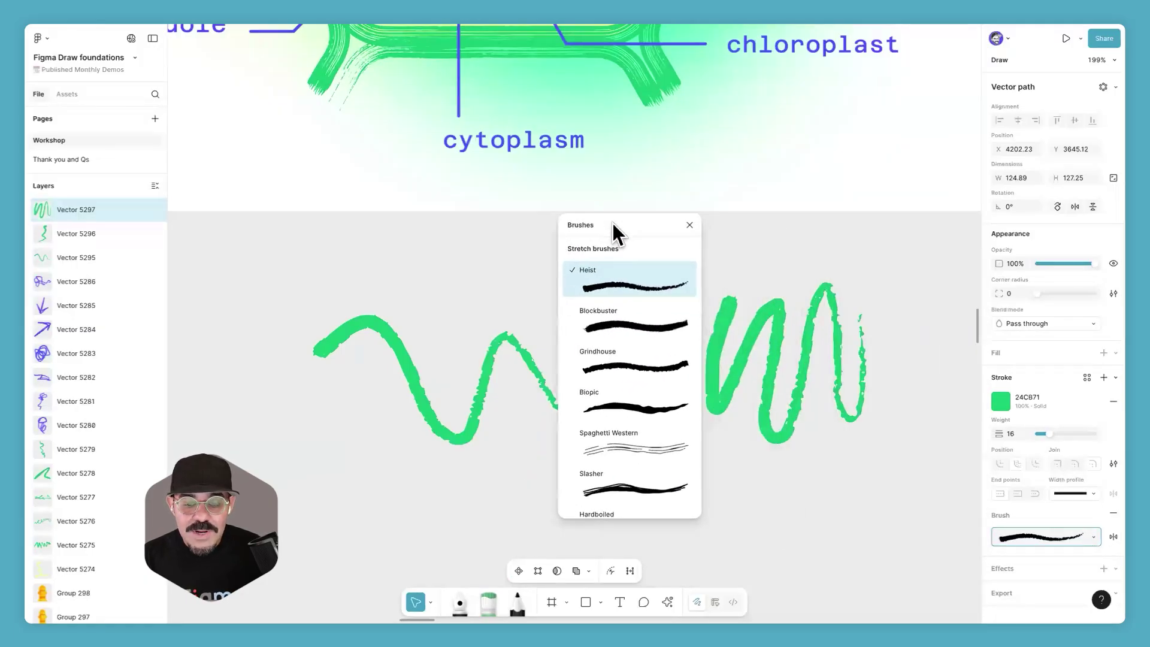
pyautogui.click(737, 241)
pyautogui.click(765, 415)
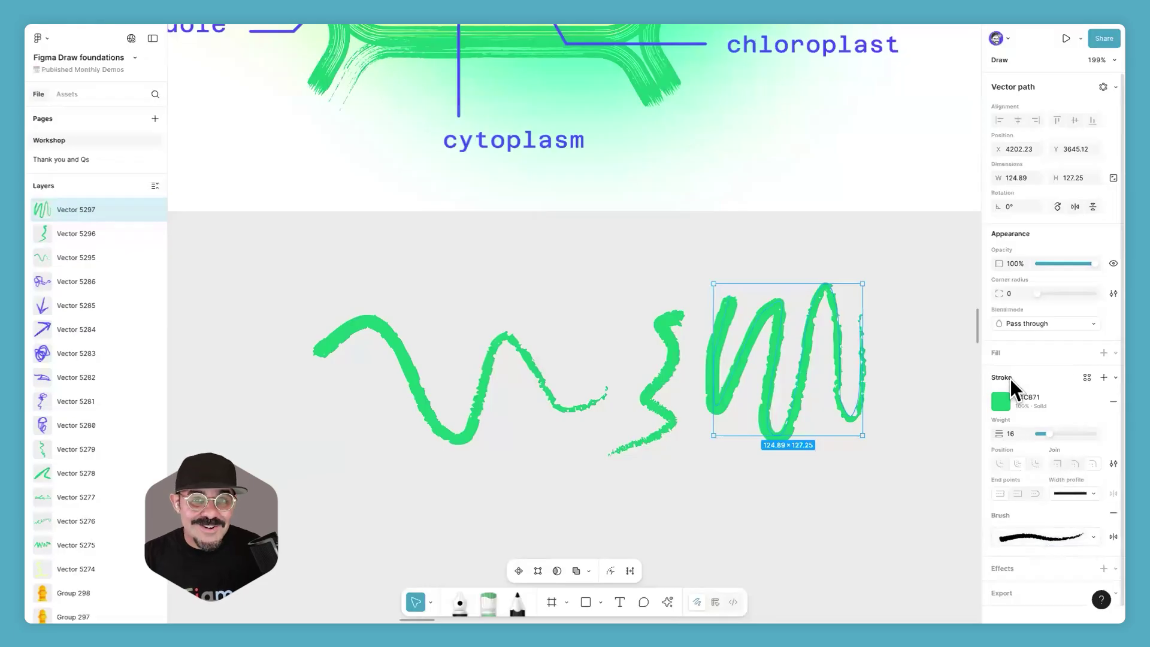
# Step: Preview the stretch brush styles on the tall green zigzag stroke, from Heist through New Wave
pyautogui.click(1092, 533)
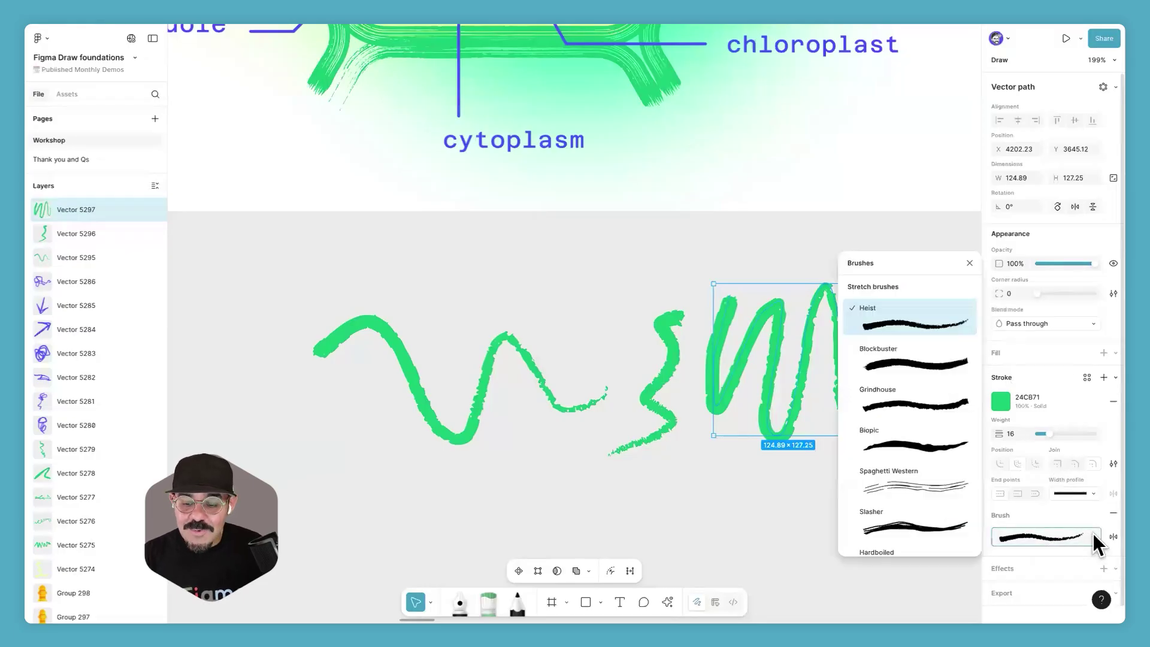
pyautogui.moveTo(933, 267); pyautogui.dragTo(620, 201)
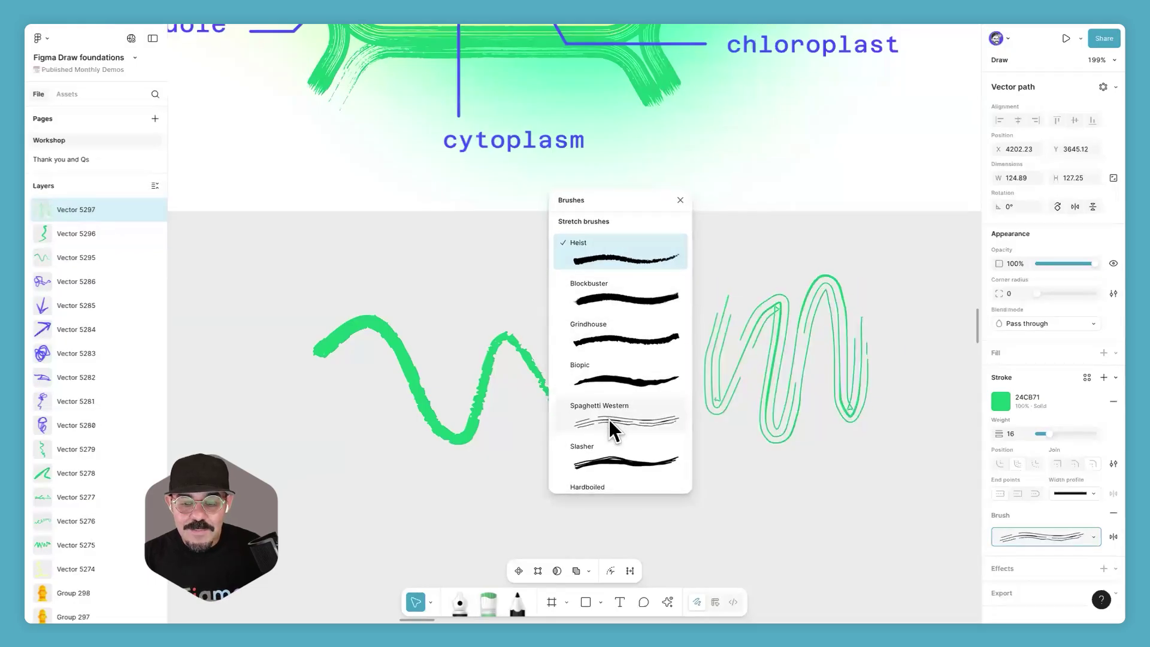
pyautogui.scroll(-4, 608, 419)
pyautogui.scroll(-2, 607, 449)
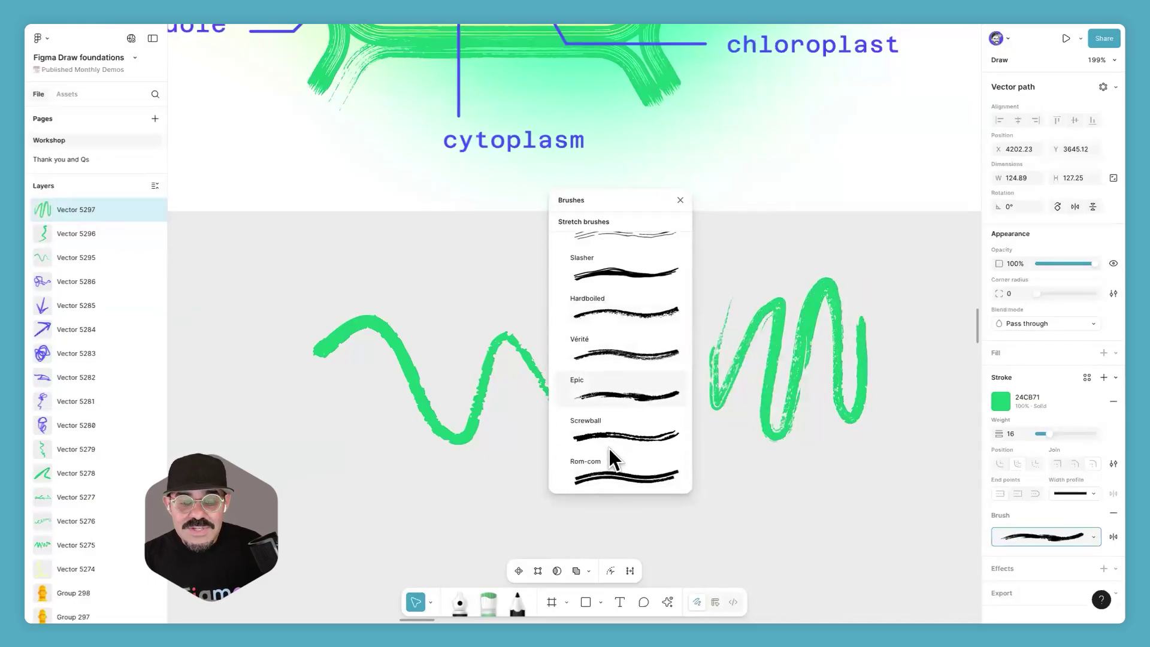
pyautogui.scroll(-1, 609, 437)
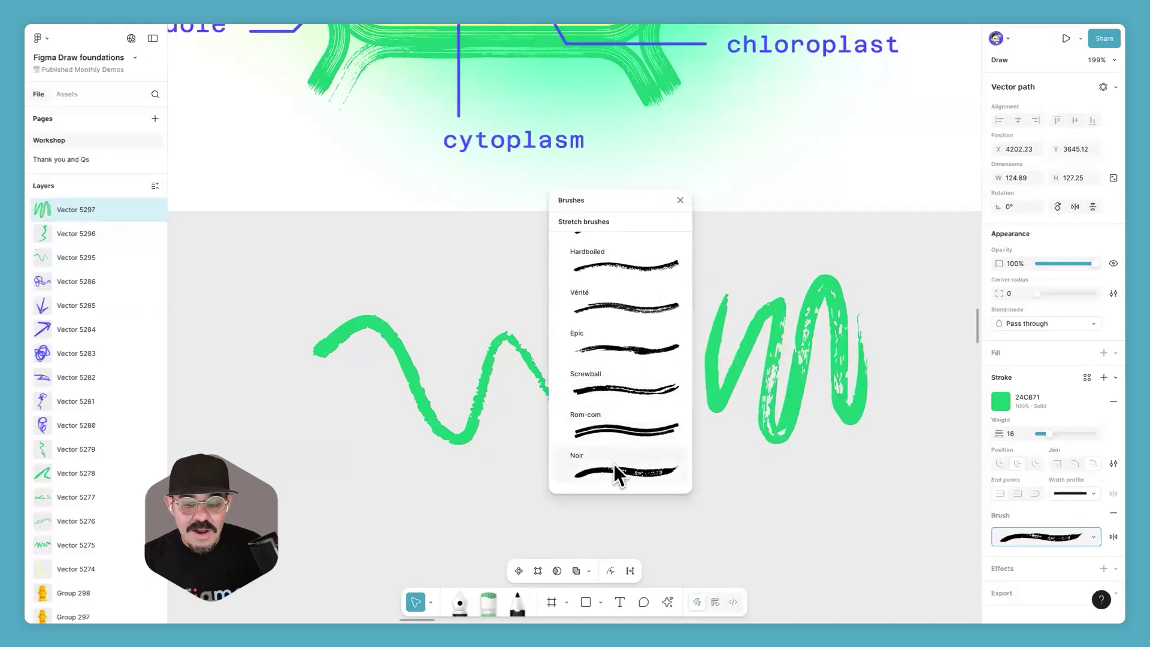
pyautogui.scroll(-3, 614, 458)
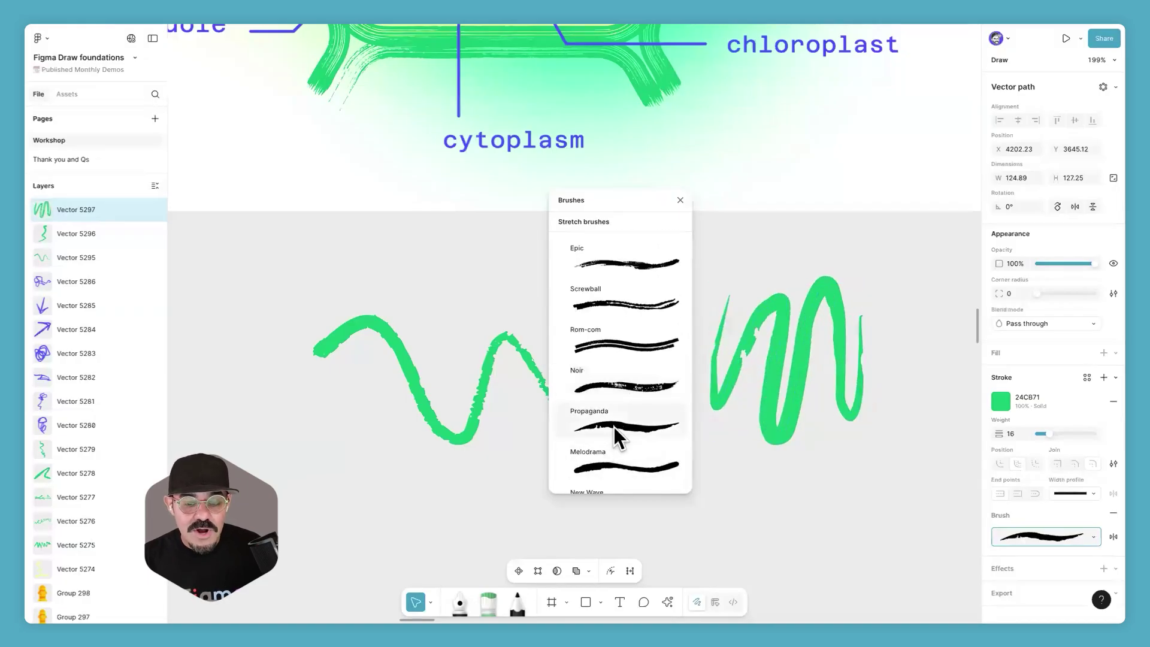
pyautogui.scroll(-1, 618, 464)
pyautogui.scroll(-1, 618, 465)
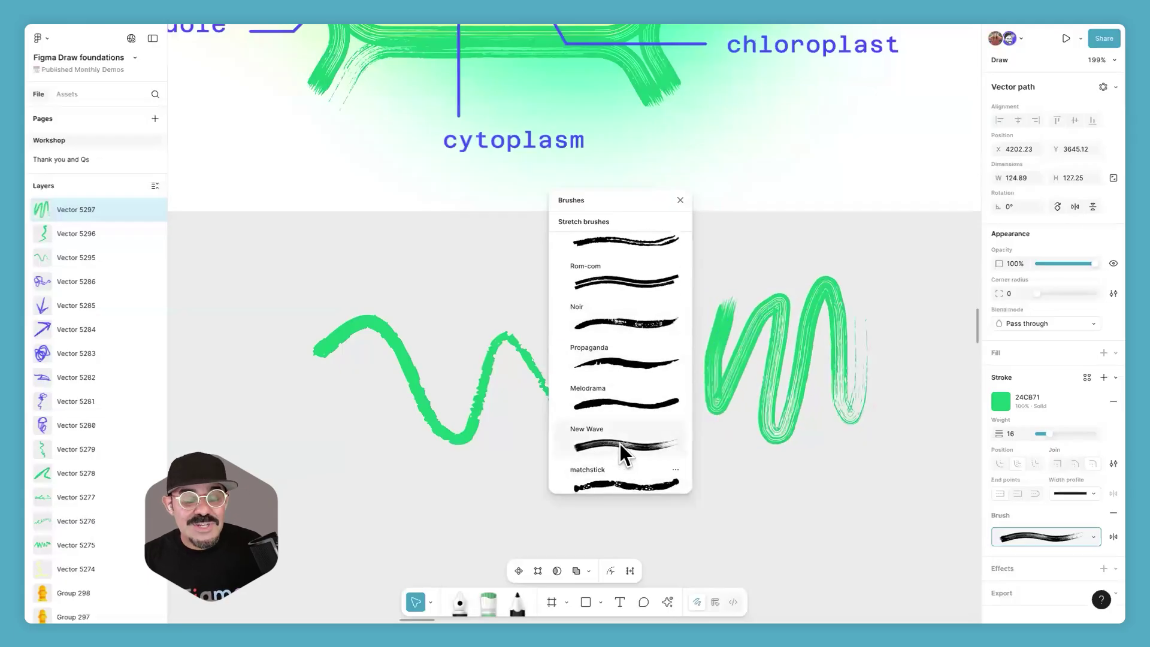
pyautogui.click(619, 443)
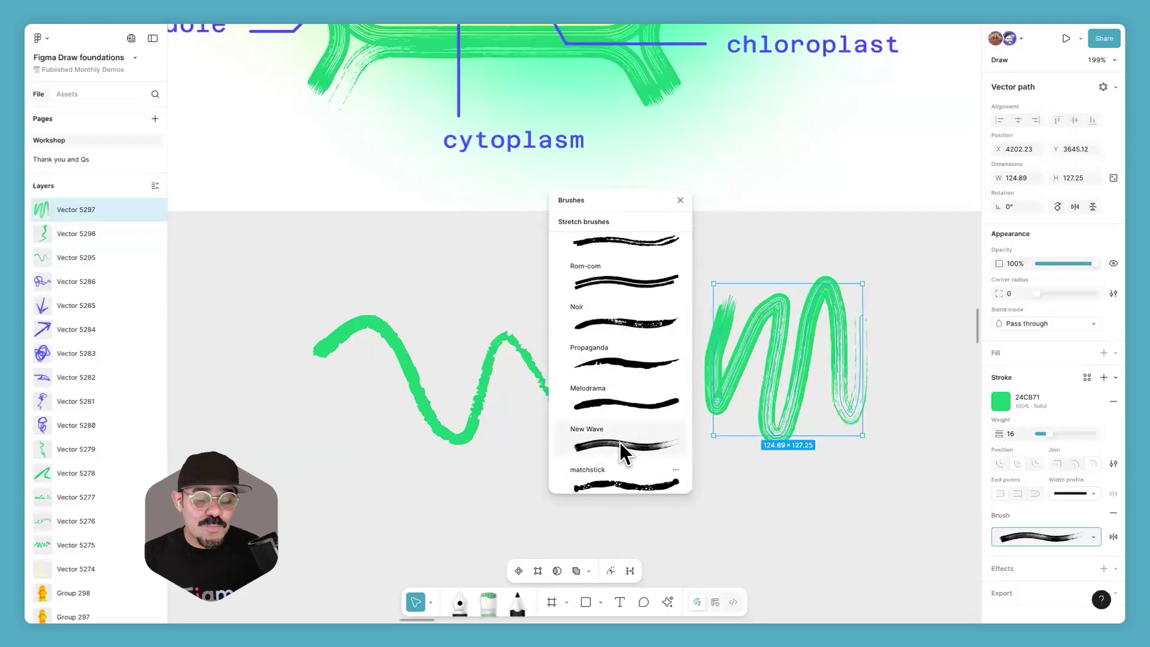
# Step: Compare more stretch brushes on the tall zigzag stroke and set its brush to Melodrama
pyautogui.scroll(-1, 620, 442)
pyautogui.scroll(8, 622, 415)
pyautogui.scroll(-1, 619, 407)
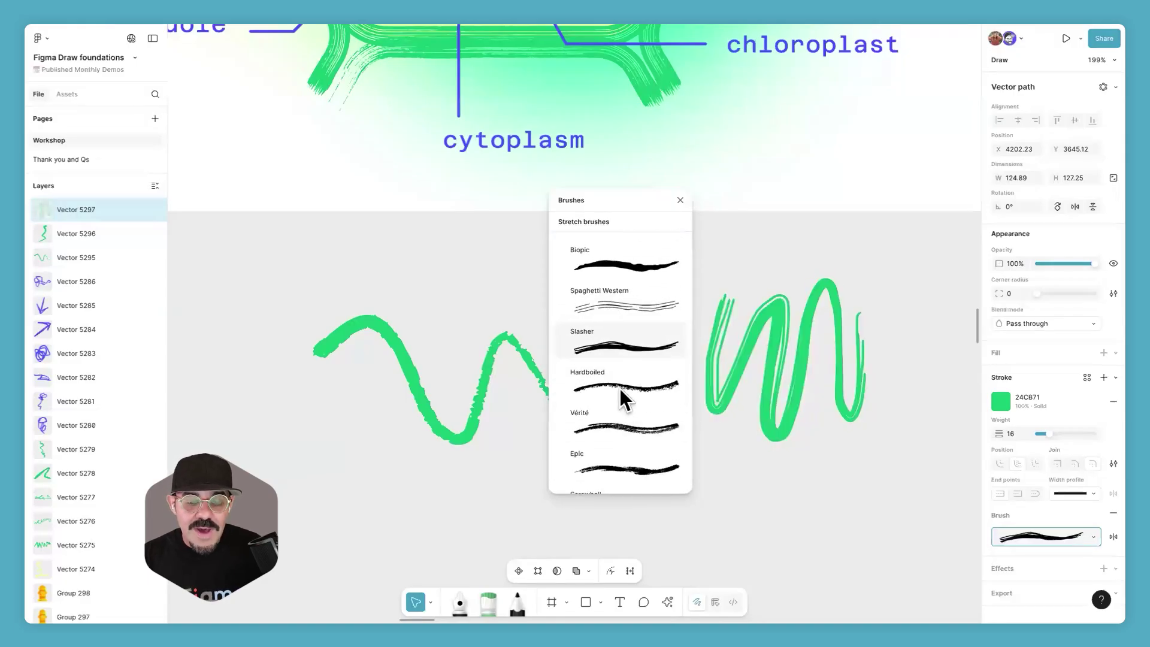
pyautogui.scroll(-1, 622, 453)
pyautogui.scroll(-2, 622, 448)
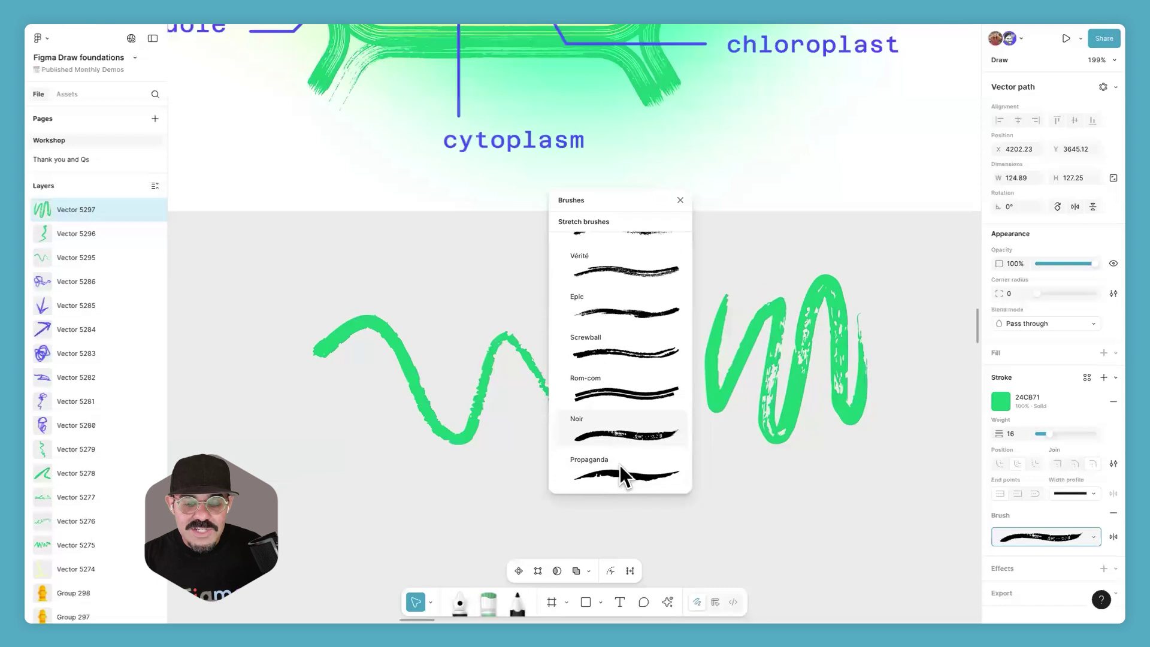
pyautogui.scroll(-1, 619, 465)
pyautogui.click(620, 453)
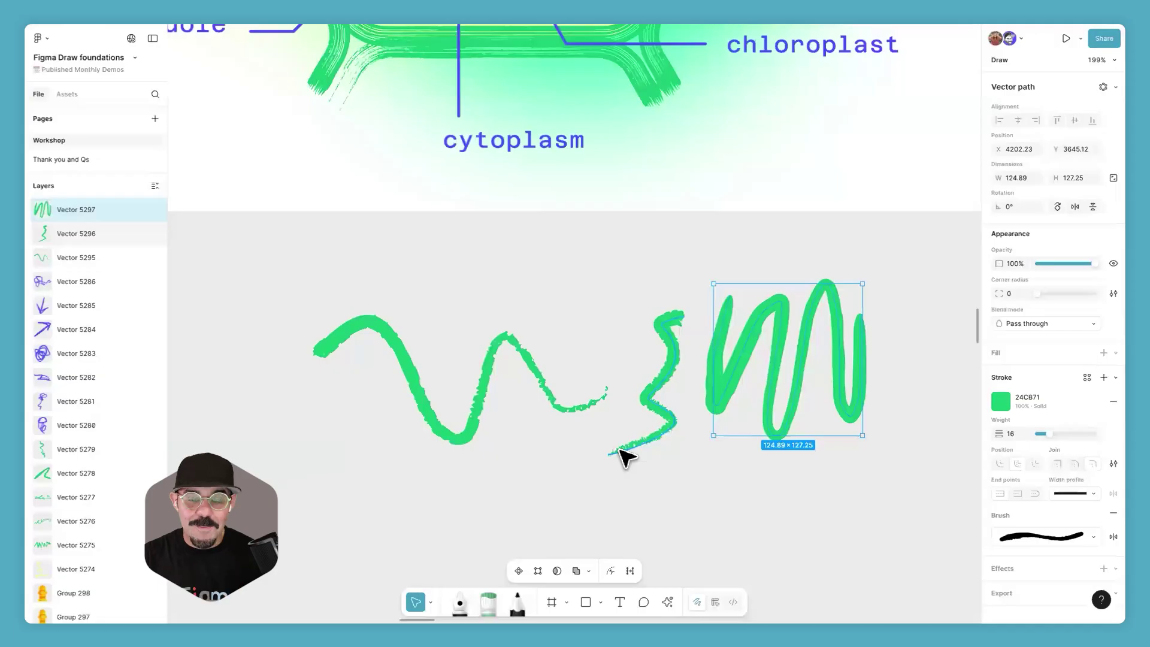
# Step: Move the short squiggle to the left of the long wave and shift the tall zigzag to X 4158, Y 3639
pyautogui.moveTo(773, 362); pyautogui.dragTo(788, 379)
pyautogui.moveTo(667, 364)
pyautogui.mouseDown()
pyautogui.moveTo(457, 335)
pyautogui.moveTo(281, 340)
pyautogui.mouseUp()
pyautogui.moveTo(798, 372); pyautogui.dragTo(727, 351)
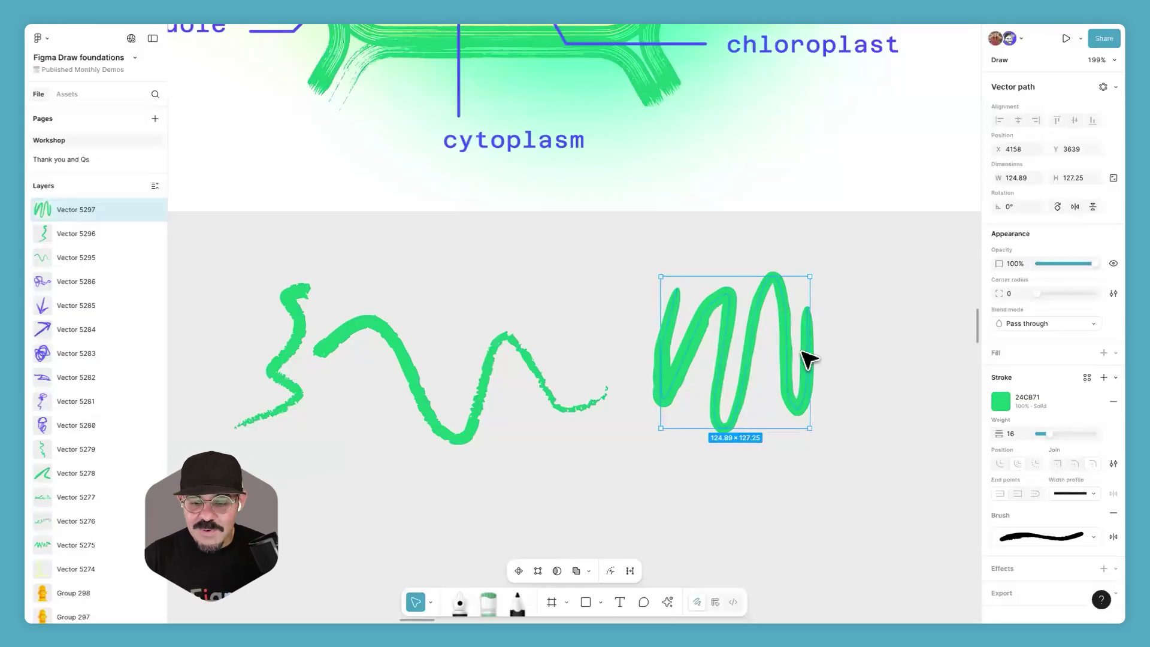
# Step: Paint a looping green stroke about 220 × 132 below the tall zigzag with the Melodrama brush at size 16
pyautogui.click(490, 604)
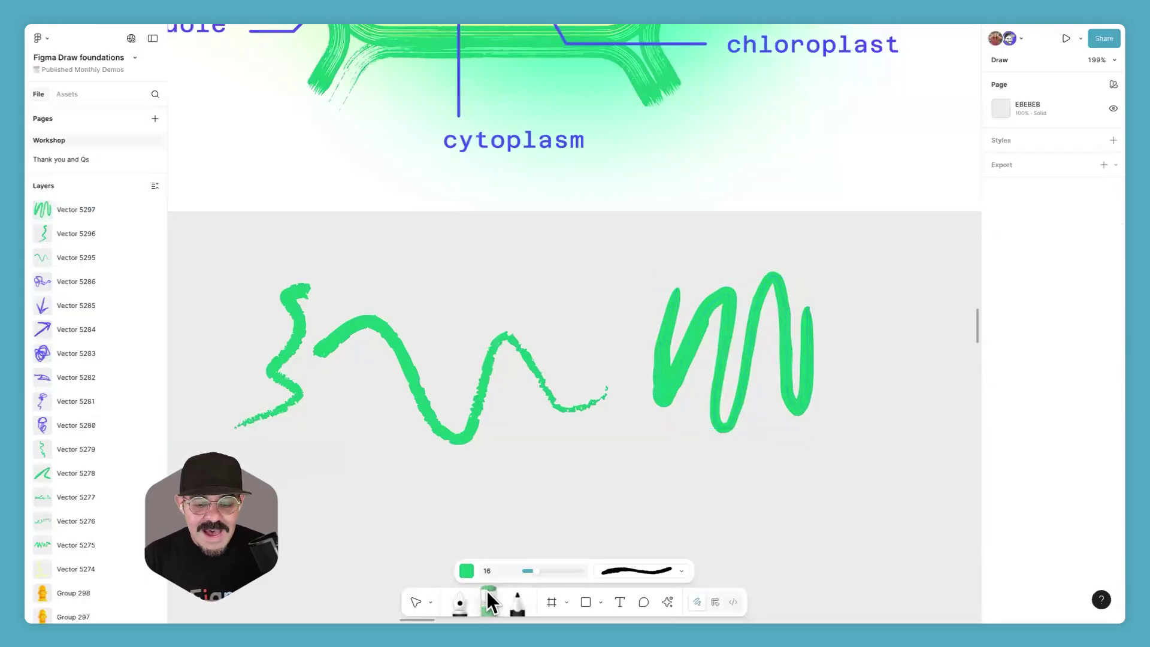
pyautogui.click(660, 571)
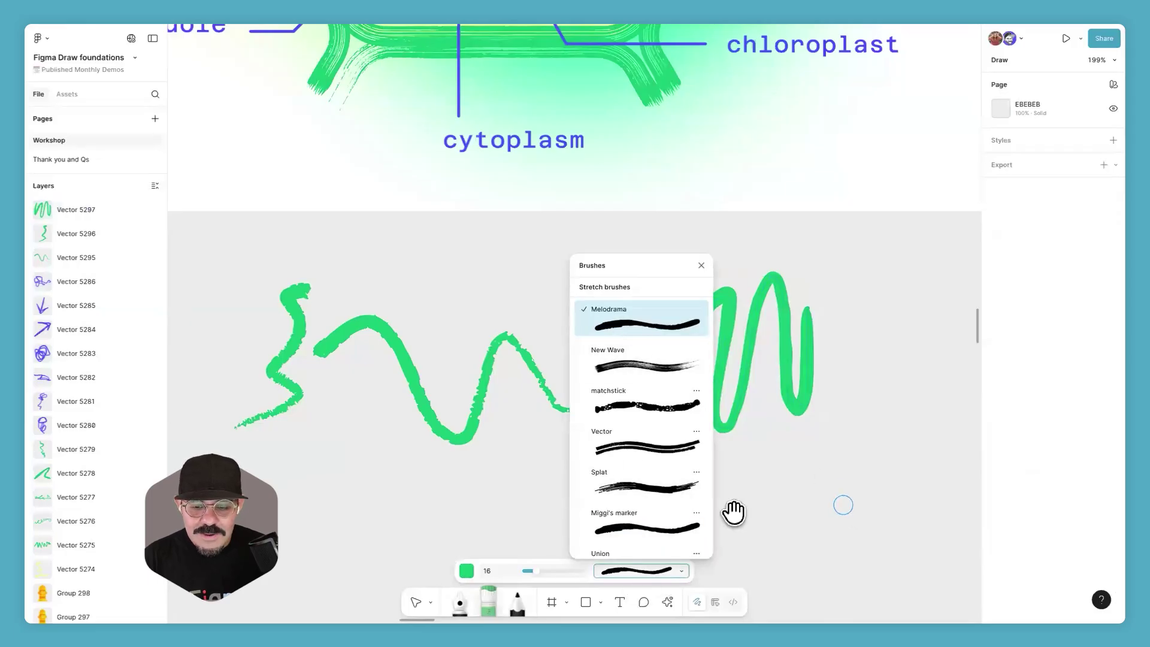
pyautogui.scroll(-3, 732, 511)
pyautogui.moveTo(623, 361)
pyautogui.mouseDown()
pyautogui.moveTo(683, 366)
pyautogui.moveTo(655, 462)
pyautogui.moveTo(723, 386)
pyautogui.moveTo(806, 421)
pyautogui.moveTo(802, 314)
pyautogui.mouseUp()
pyautogui.scroll(-2, 802, 314)
# Step: Move the tall zigzag and the looping stroke below it slightly up and left, leaving the looping stroke selected
pyautogui.press('v')
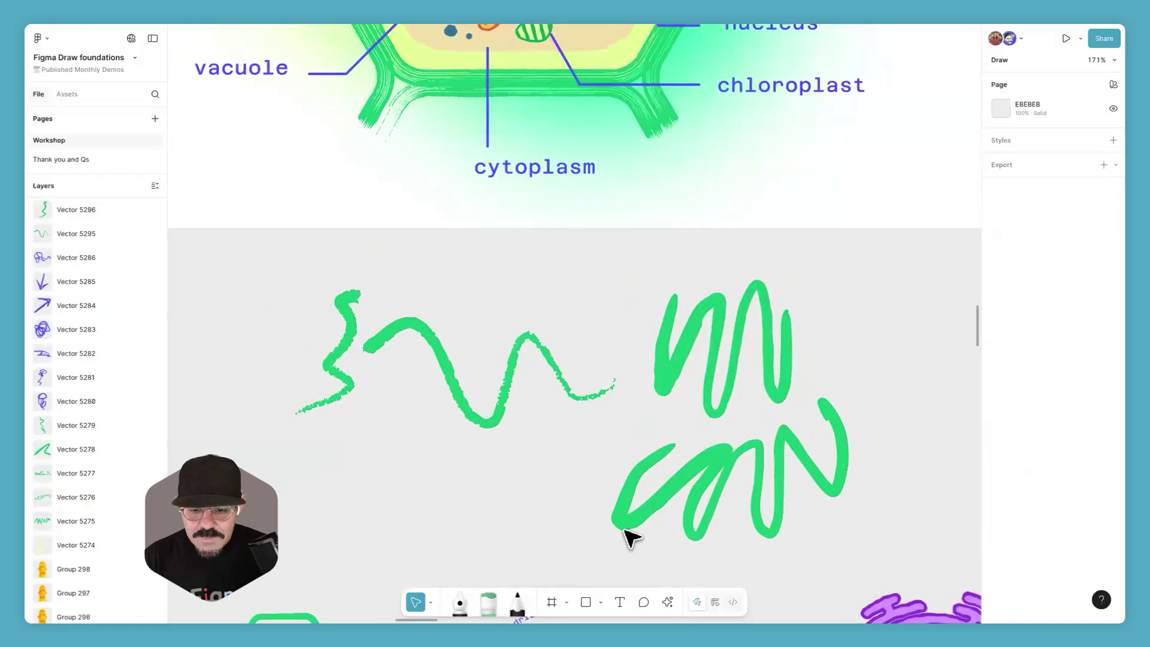
pyautogui.click(765, 470)
pyautogui.moveTo(764, 470); pyautogui.dragTo(728, 433)
pyautogui.click(776, 419)
pyautogui.click(767, 423)
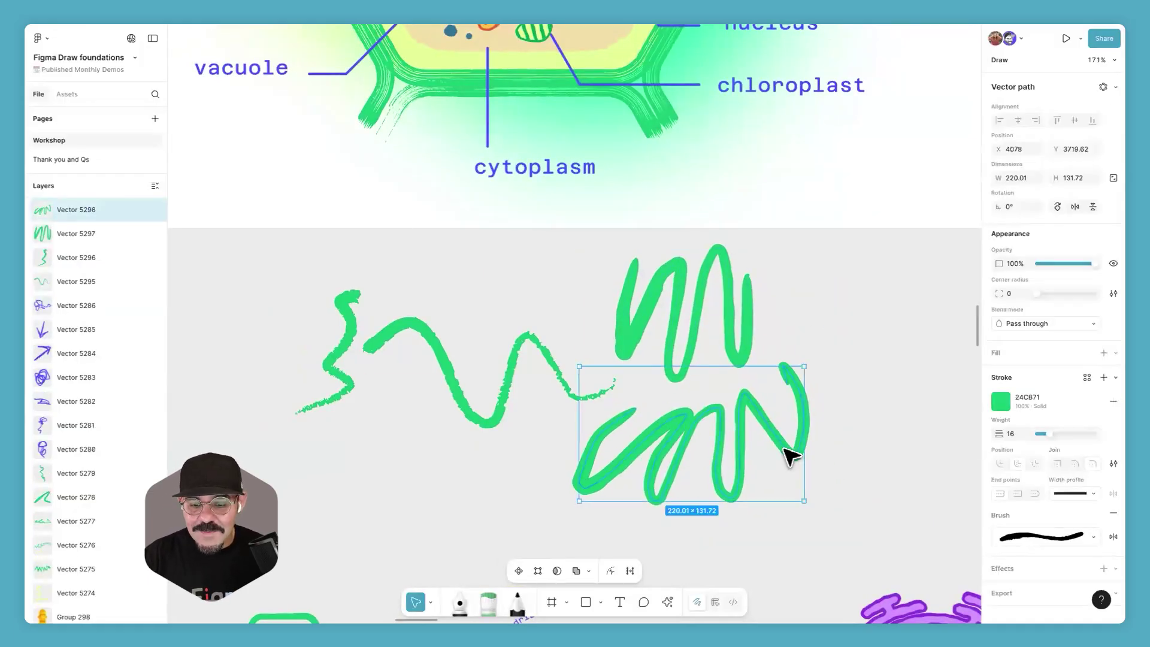
# Step: Paint three more green Melodrama strokes to the right: a tangled scribble, a small zigzag and a starburst outline about 188 × 155
pyautogui.click(486, 599)
pyautogui.moveTo(824, 277)
pyautogui.mouseDown()
pyautogui.moveTo(869, 288)
pyautogui.moveTo(818, 337)
pyautogui.moveTo(823, 369)
pyautogui.moveTo(849, 313)
pyautogui.moveTo(871, 328)
pyautogui.moveTo(831, 375)
pyautogui.moveTo(863, 367)
pyautogui.moveTo(881, 333)
pyautogui.moveTo(859, 389)
pyautogui.moveTo(911, 367)
pyautogui.mouseUp()
pyautogui.hscroll(5, 779, 389)
pyautogui.moveTo(722, 283)
pyautogui.mouseDown()
pyautogui.moveTo(698, 319)
pyautogui.moveTo(760, 302)
pyautogui.moveTo(720, 356)
pyautogui.moveTo(771, 360)
pyautogui.moveTo(724, 383)
pyautogui.mouseUp()
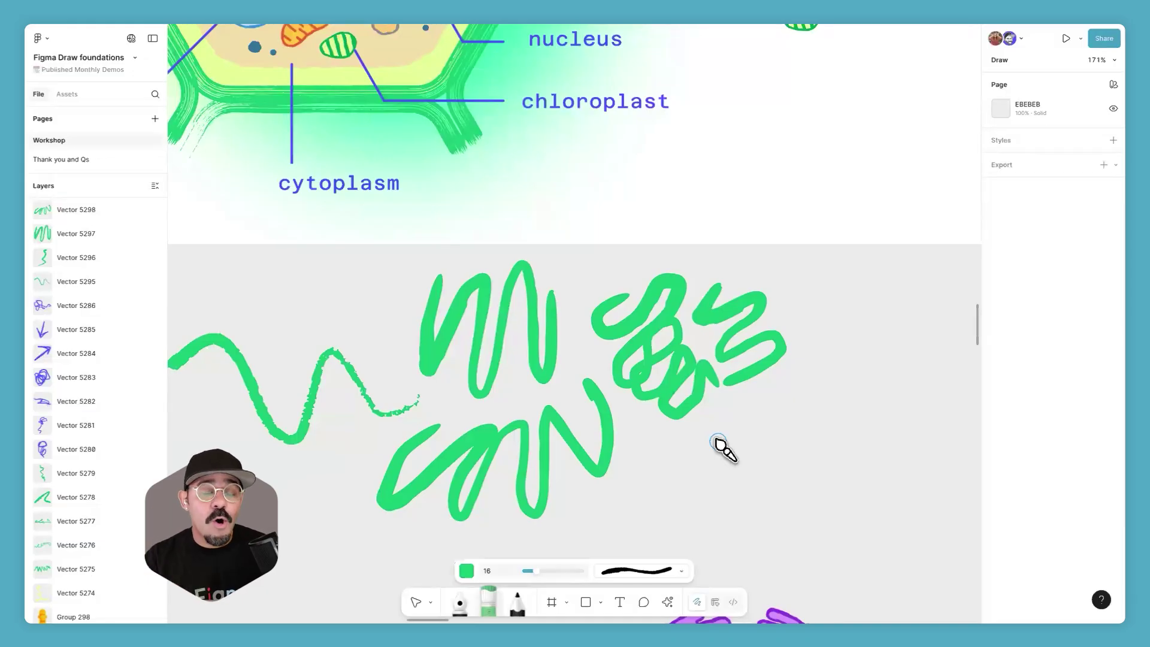
pyautogui.hscroll(-3, 767, 428)
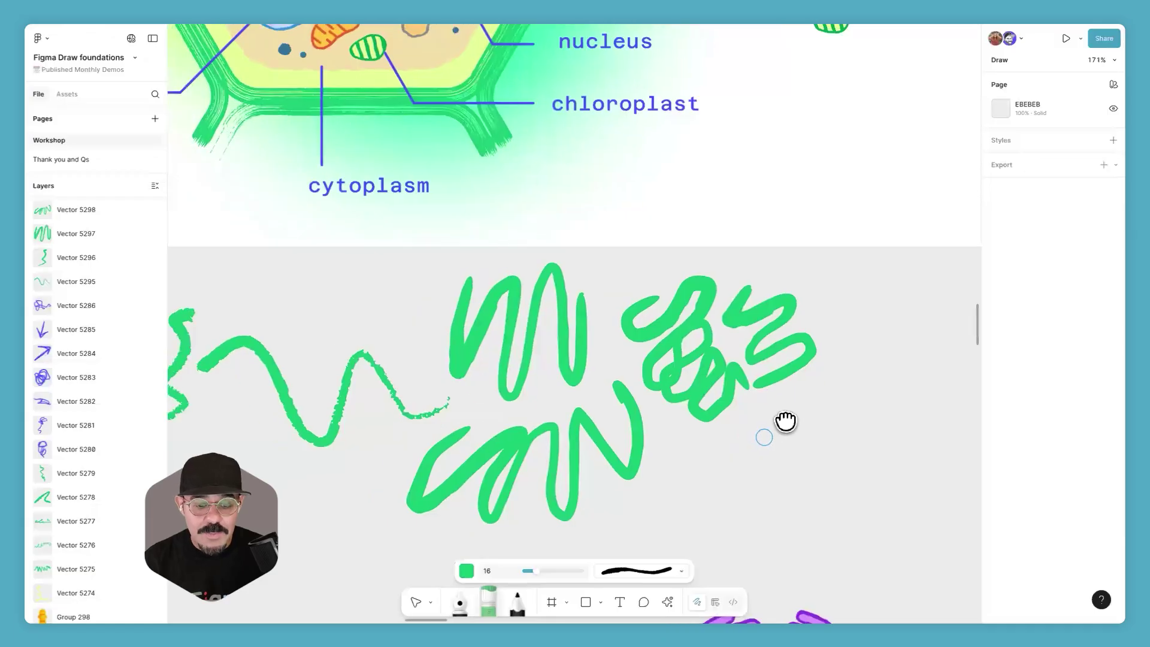
pyautogui.hscroll(3, 795, 394)
pyautogui.moveTo(749, 280)
pyautogui.mouseDown()
pyautogui.moveTo(741, 295)
pyautogui.moveTo(784, 299)
pyautogui.moveTo(756, 340)
pyautogui.moveTo(811, 371)
pyautogui.moveTo(871, 278)
pyautogui.moveTo(923, 291)
pyautogui.moveTo(815, 217)
pyautogui.moveTo(762, 215)
pyautogui.moveTo(732, 255)
pyautogui.moveTo(751, 260)
pyautogui.moveTo(738, 290)
pyautogui.mouseUp()
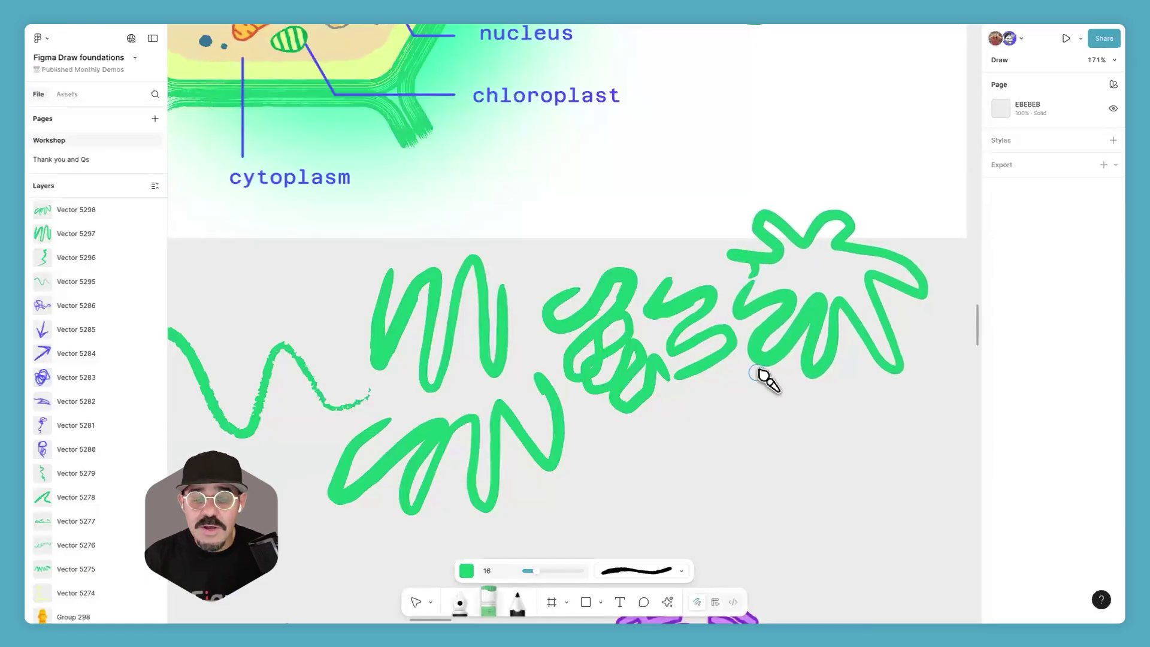
# Step: Move the starburst stroke straight down to Y 3691, clear of the white diagram frame
pyautogui.hscroll(3, 766, 378)
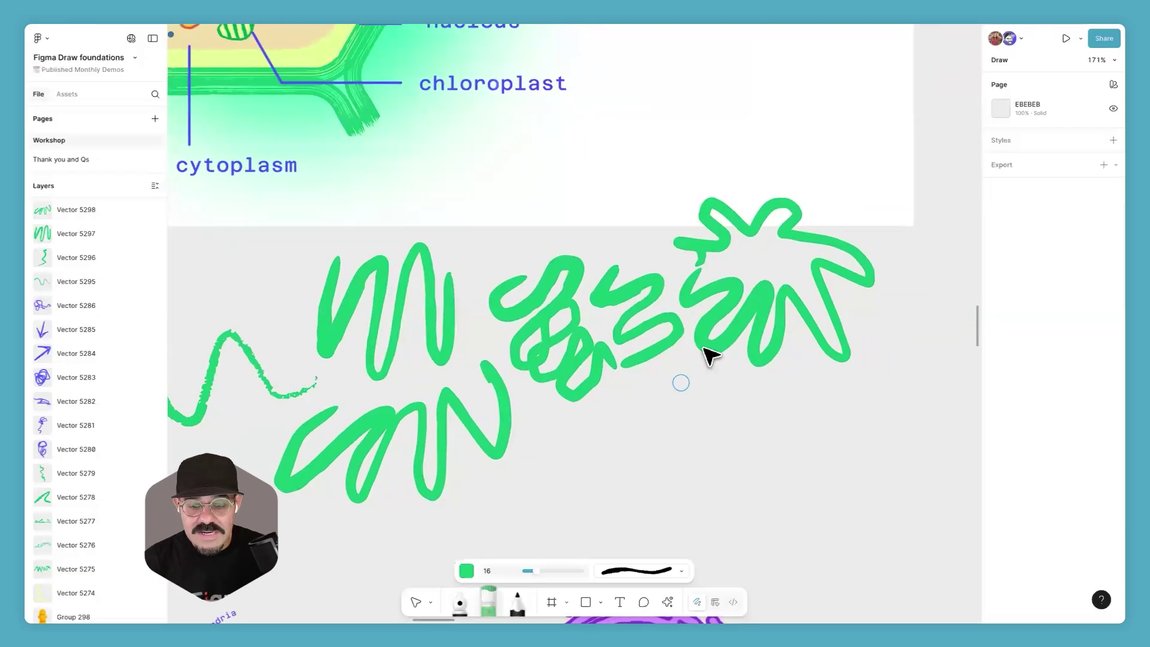
pyautogui.press('v')
pyautogui.click(741, 342)
pyautogui.moveTo(741, 343)
pyautogui.mouseDown()
pyautogui.moveTo(716, 437)
pyautogui.moveTo(752, 461)
pyautogui.moveTo(741, 439)
pyautogui.mouseUp()
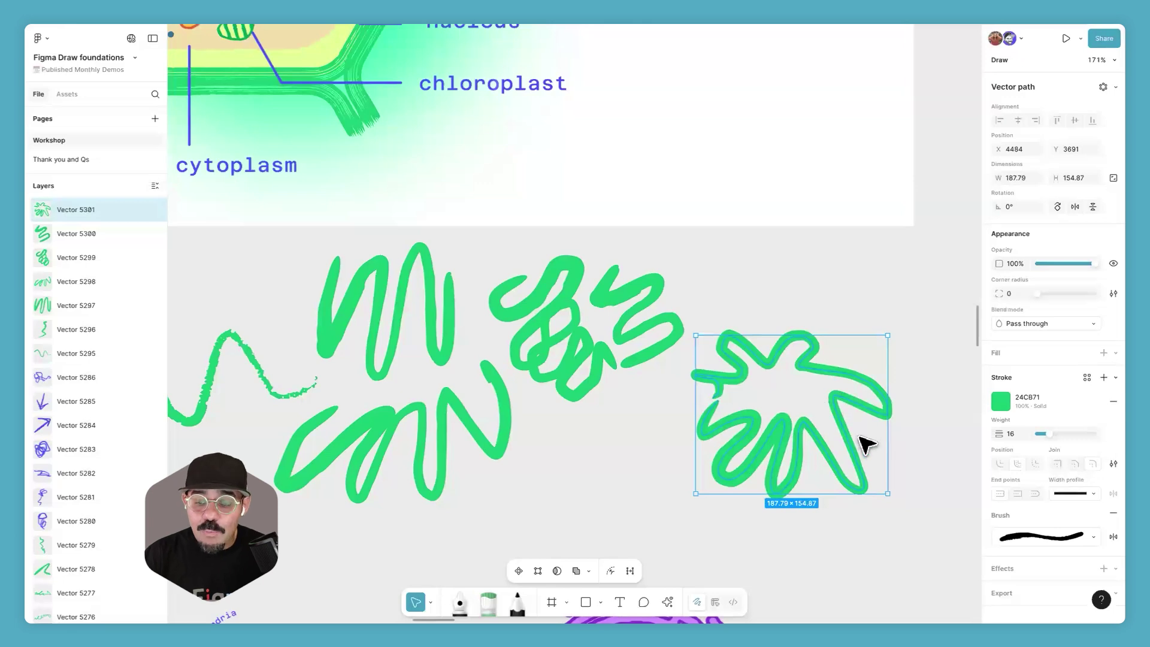
# Step: Flip the Melodrama brush direction along the starburst stroke back and forth to compare both orientations
pyautogui.click(1107, 537)
pyautogui.click(1107, 537)
pyautogui.click(1106, 537)
pyautogui.click(1106, 537)
pyautogui.click(1106, 537)
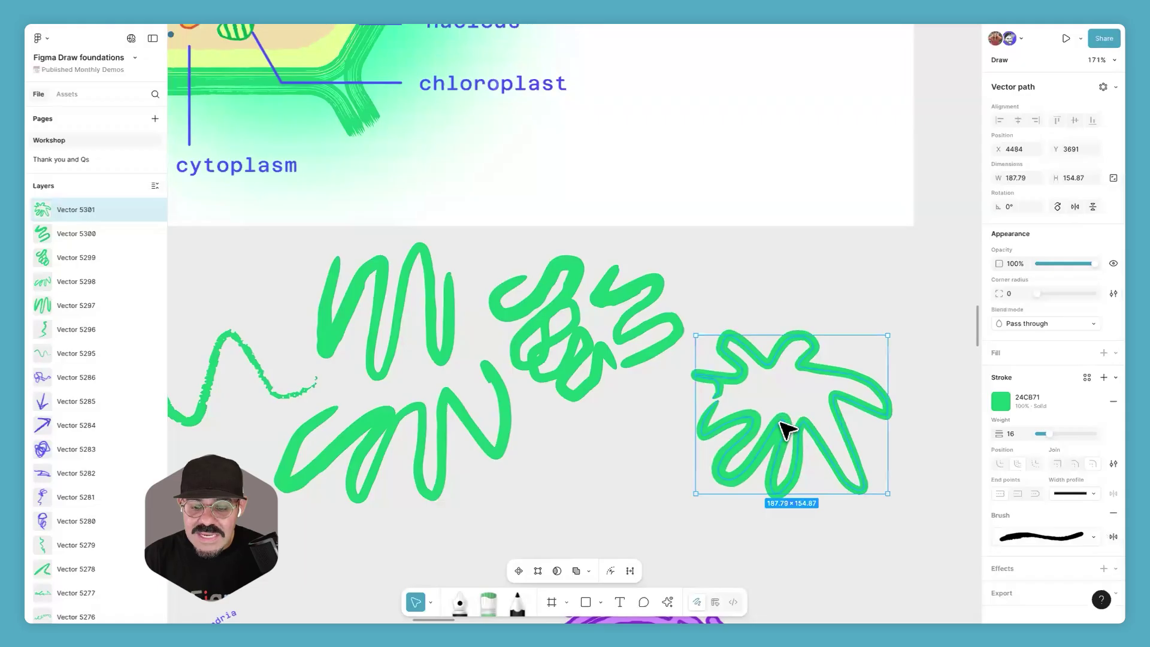
pyautogui.scroll(5, 787, 429)
pyautogui.hscroll(2, 693, 385)
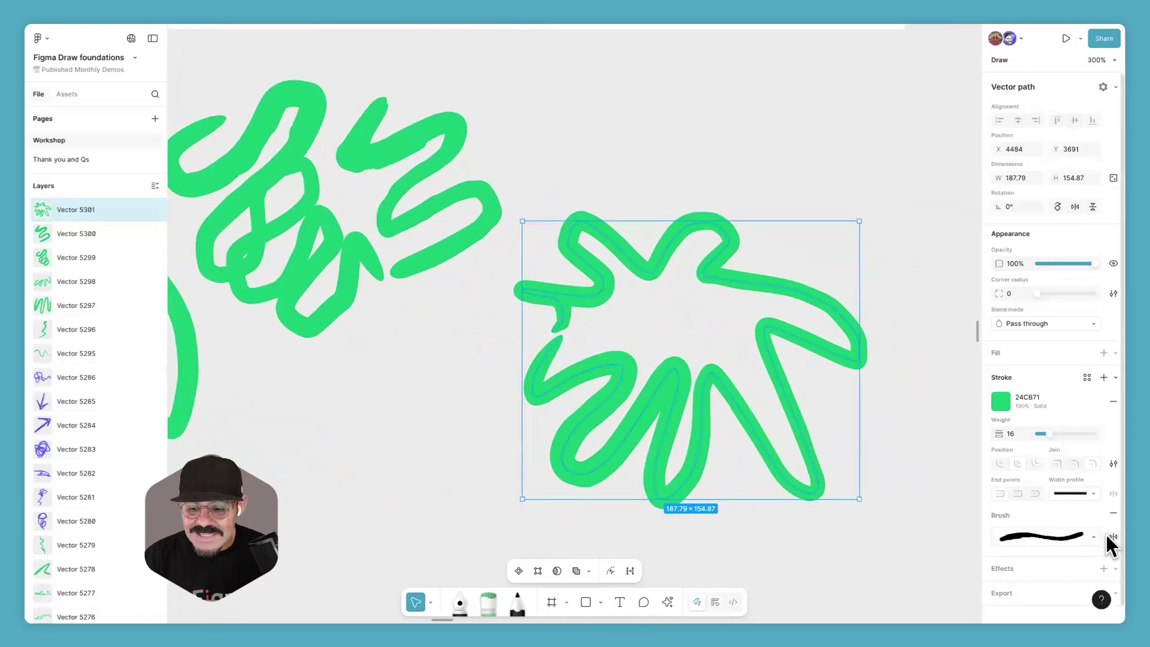
pyautogui.click(1107, 537)
pyautogui.click(1107, 537)
pyautogui.click(1107, 536)
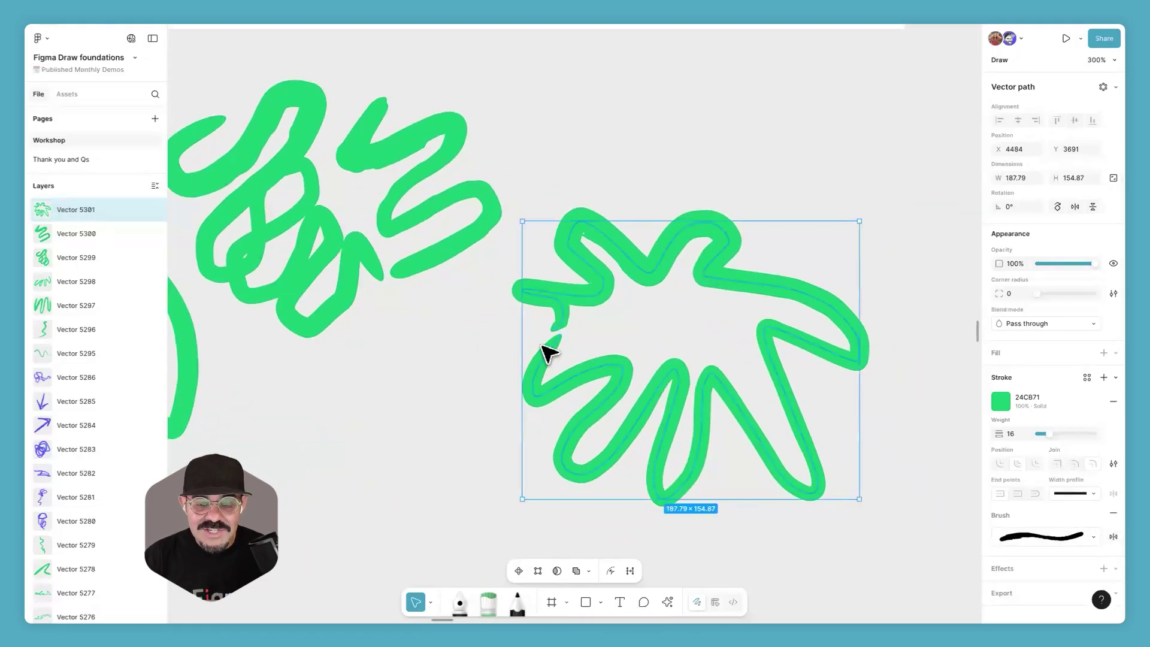
# Step: Set the starburst stroke's brush to the Splat stretch brush and flip its direction along the path
pyautogui.click(1027, 533)
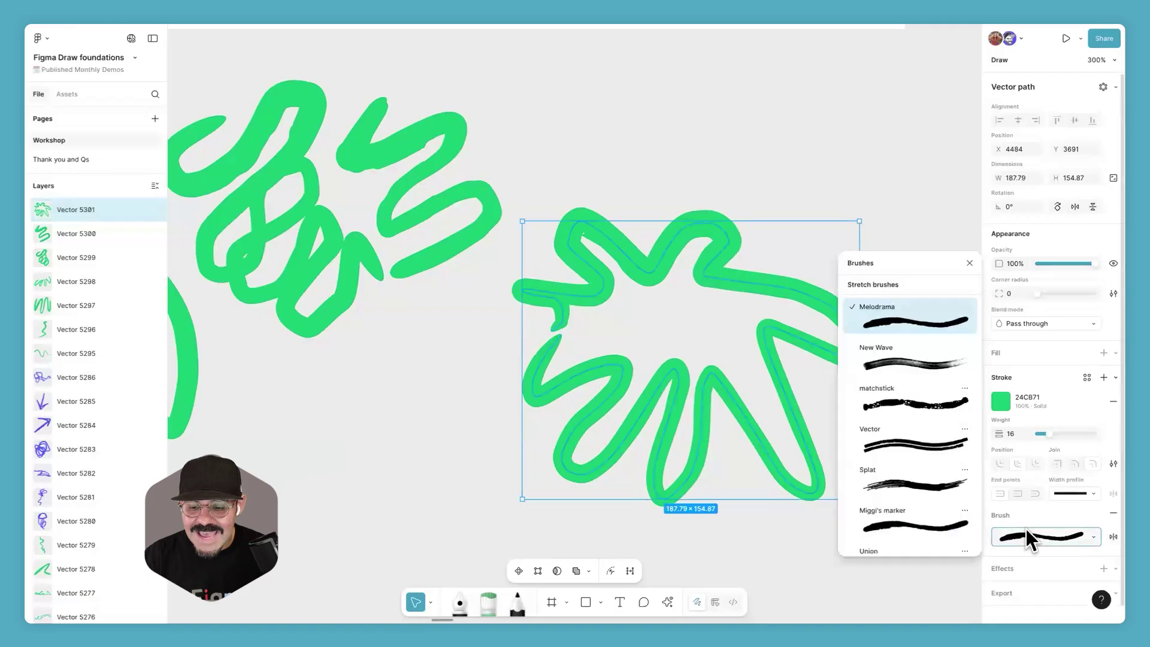
pyautogui.click(934, 480)
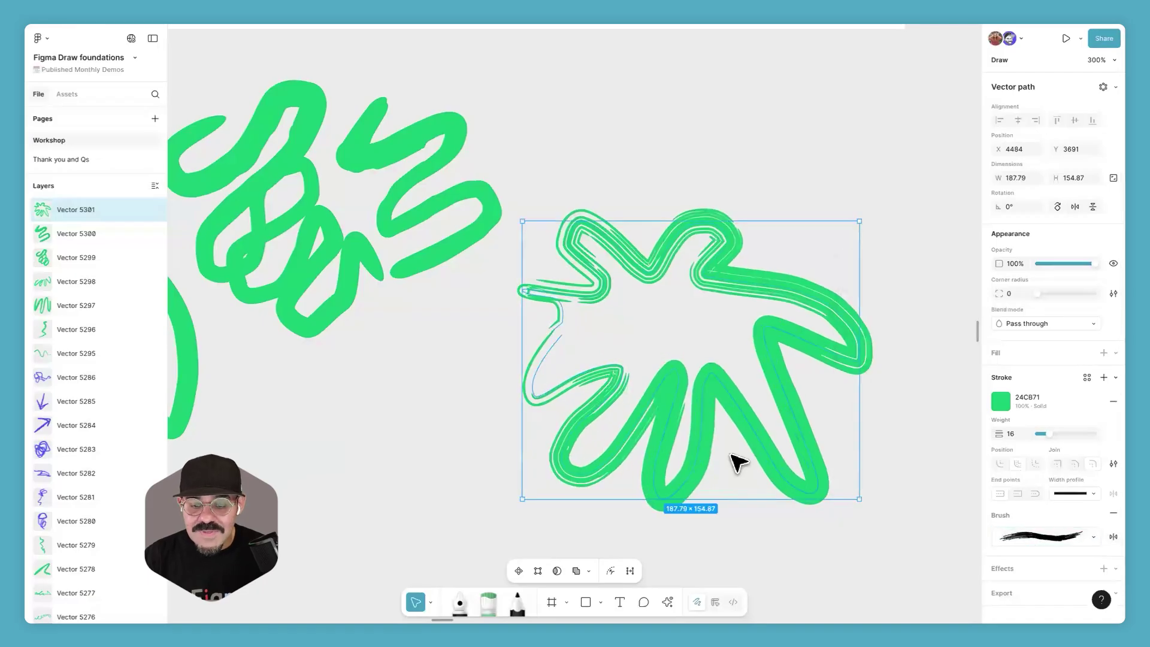
pyautogui.click(1105, 535)
pyautogui.click(1105, 535)
pyautogui.click(1106, 535)
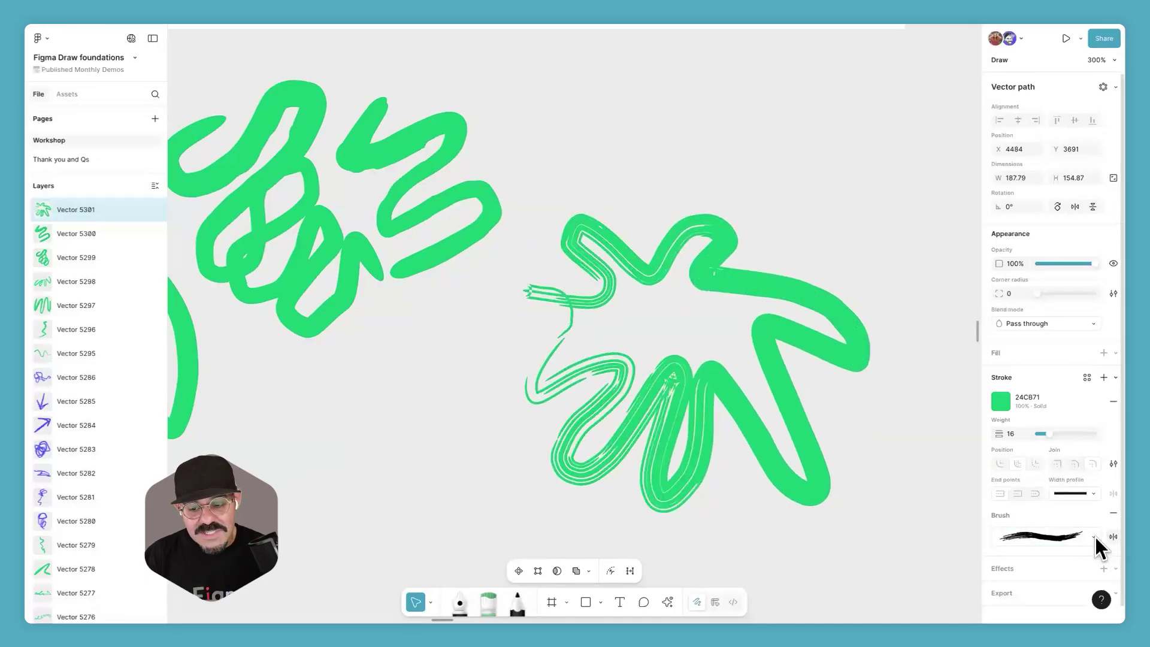
# Step: Toggle the Splat brush's direction on the starburst stroke repeatedly, comparing its two ends, and deselect the stroke
pyautogui.click(1086, 536)
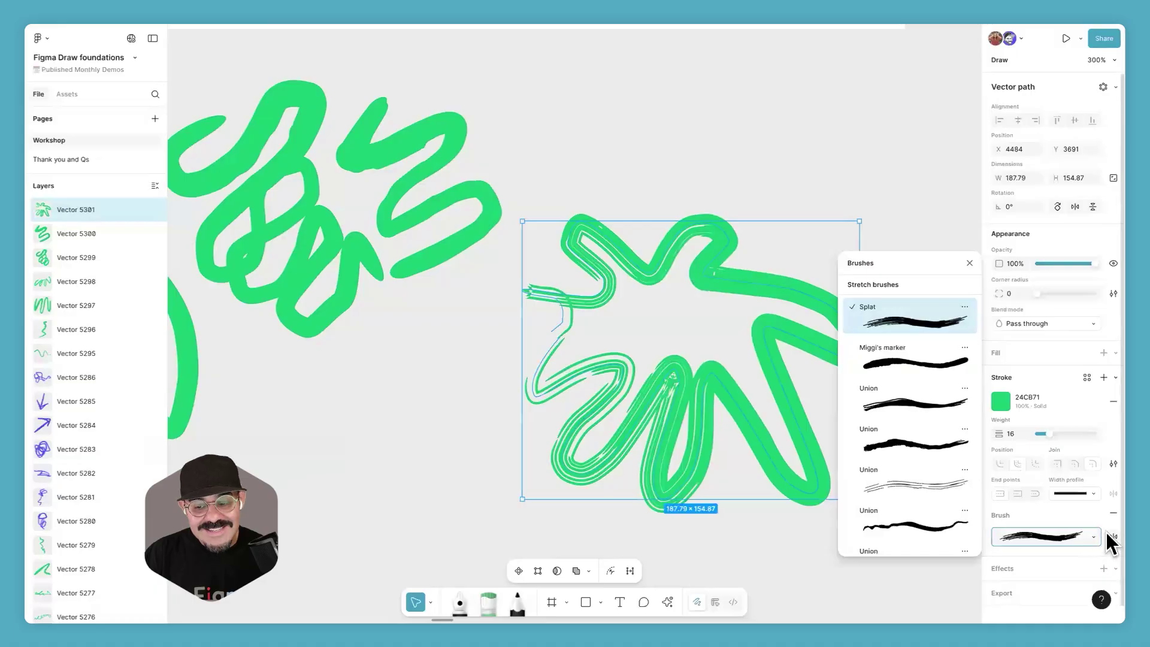
pyautogui.click(1106, 532)
pyautogui.click(1105, 533)
pyautogui.click(1105, 533)
pyautogui.click(1105, 533)
pyautogui.click(1106, 533)
pyautogui.click(1106, 533)
pyautogui.click(1105, 533)
pyautogui.click(1105, 533)
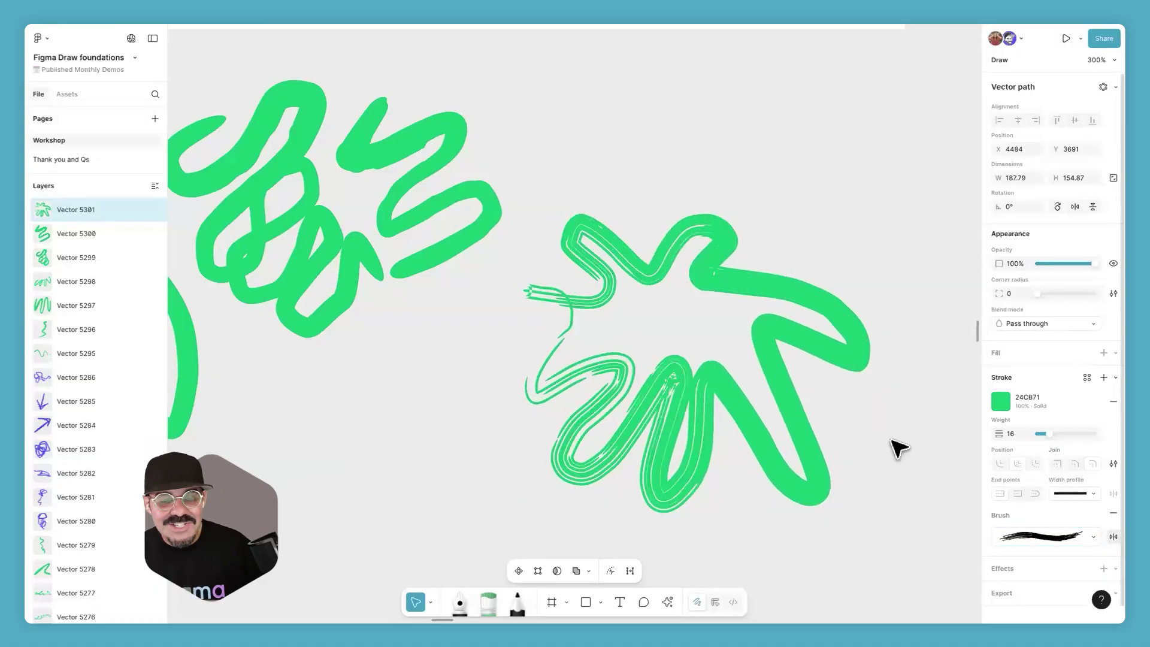
pyautogui.click(896, 458)
# Step: Select all the green practice strokes below the plant cell diagram and delete them
pyautogui.scroll(-5, 885, 455)
pyautogui.scroll(-5, 798, 411)
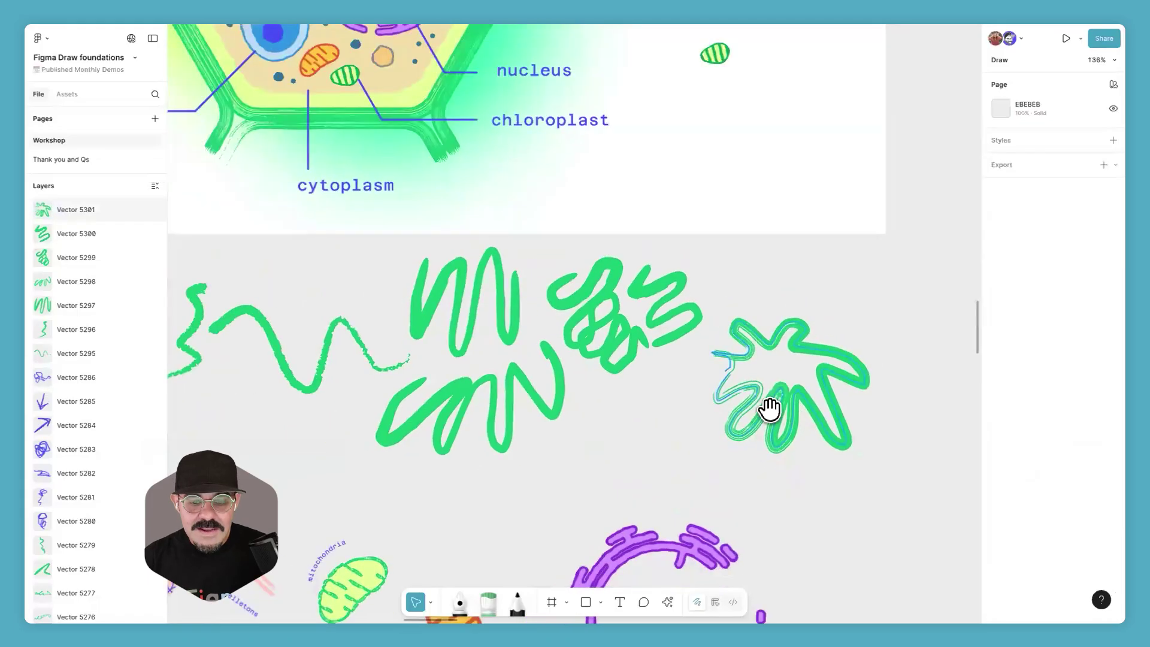
pyautogui.scroll(-3, 769, 409)
pyautogui.scroll(-1, 325, 305)
pyautogui.moveTo(317, 281); pyautogui.dragTo(707, 392)
pyautogui.moveTo(292, 292)
pyautogui.mouseDown()
pyautogui.moveTo(398, 372)
pyautogui.moveTo(875, 418)
pyautogui.mouseUp()
pyautogui.press('Delete')
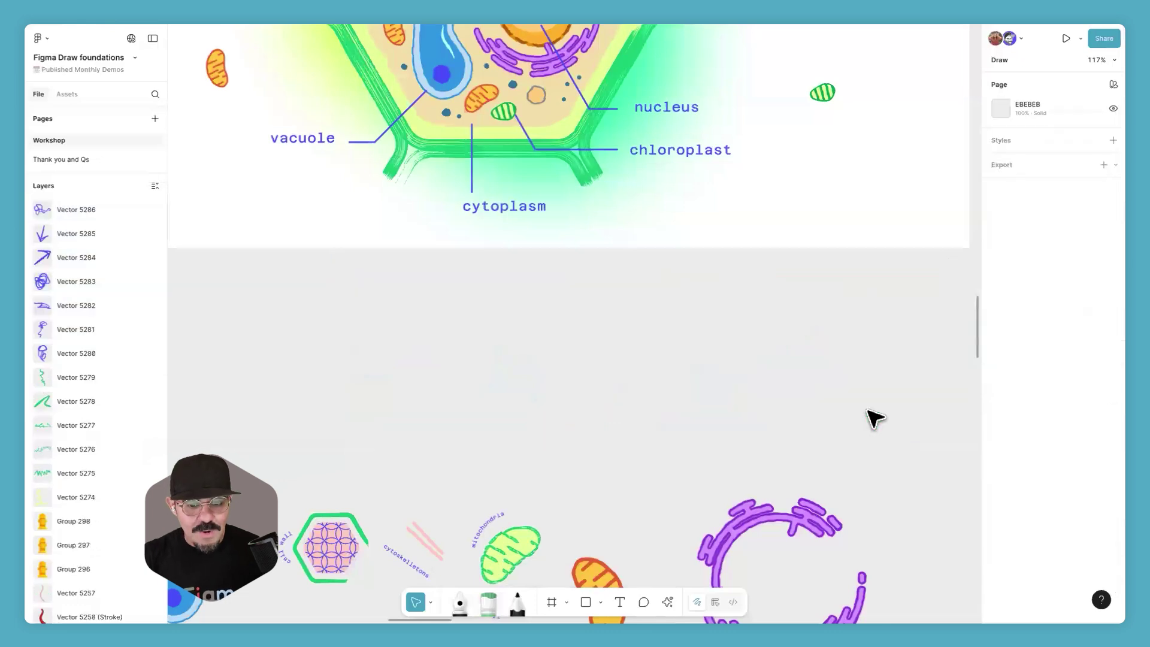
# Step: Browse the scatter brushes available for the Brush tool
pyautogui.click(486, 596)
pyautogui.click(639, 571)
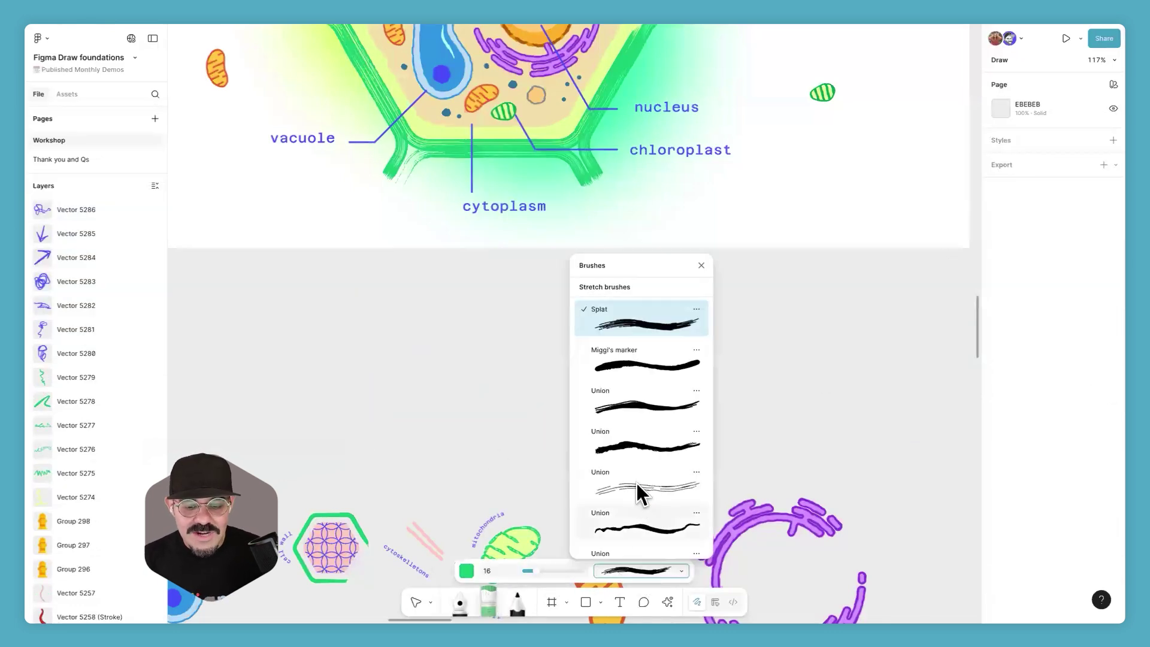
pyautogui.scroll(-3, 636, 479)
pyautogui.scroll(-5, 637, 480)
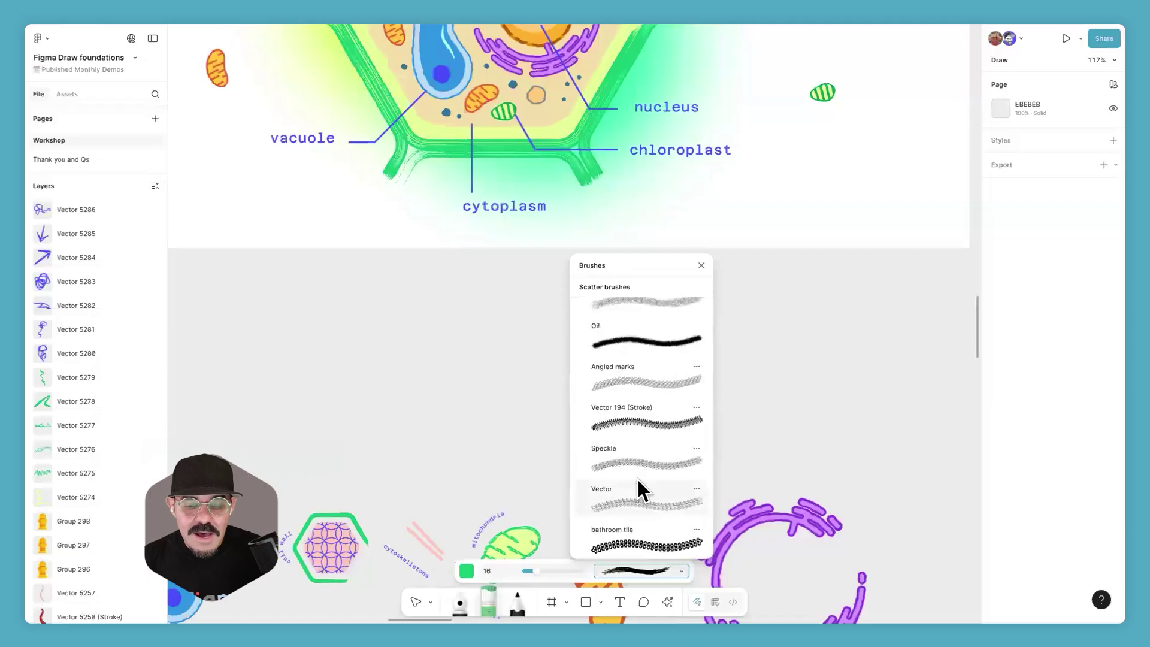
pyautogui.scroll(3, 631, 390)
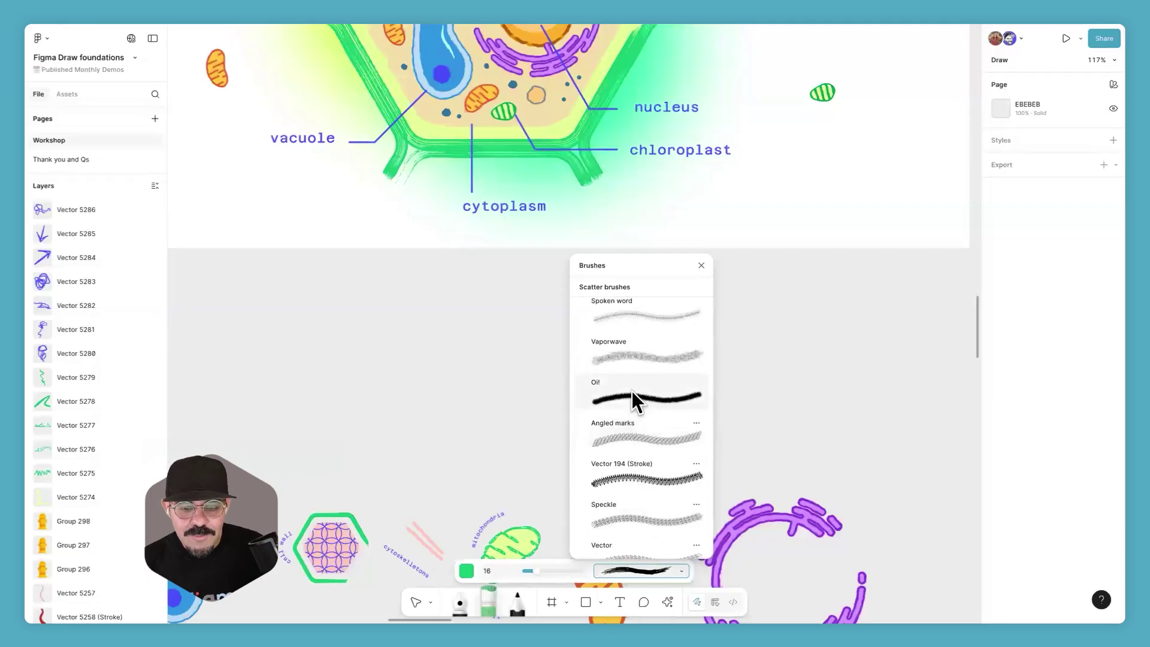
pyautogui.scroll(5, 630, 386)
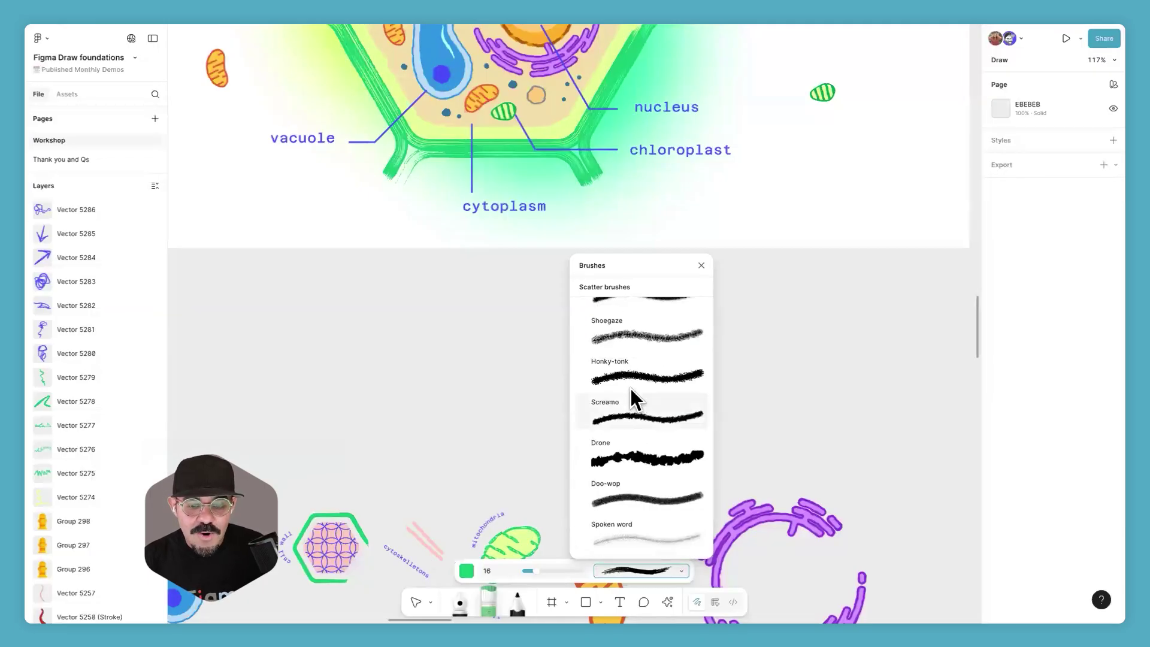
pyautogui.scroll(2, 637, 381)
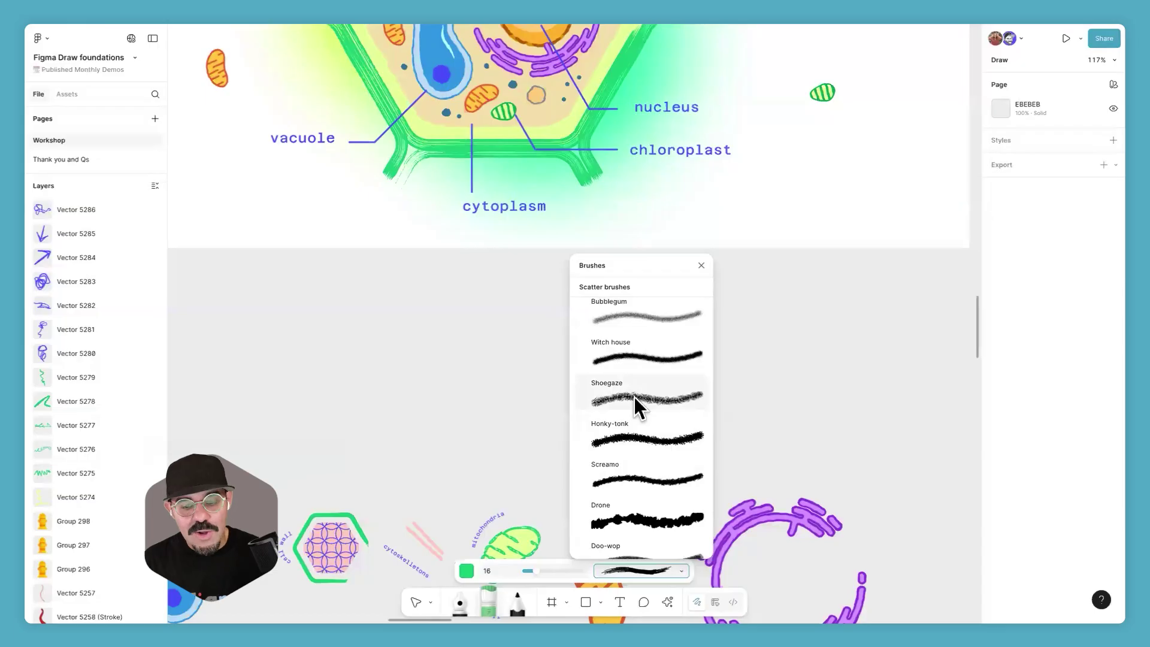
pyautogui.scroll(2, 644, 393)
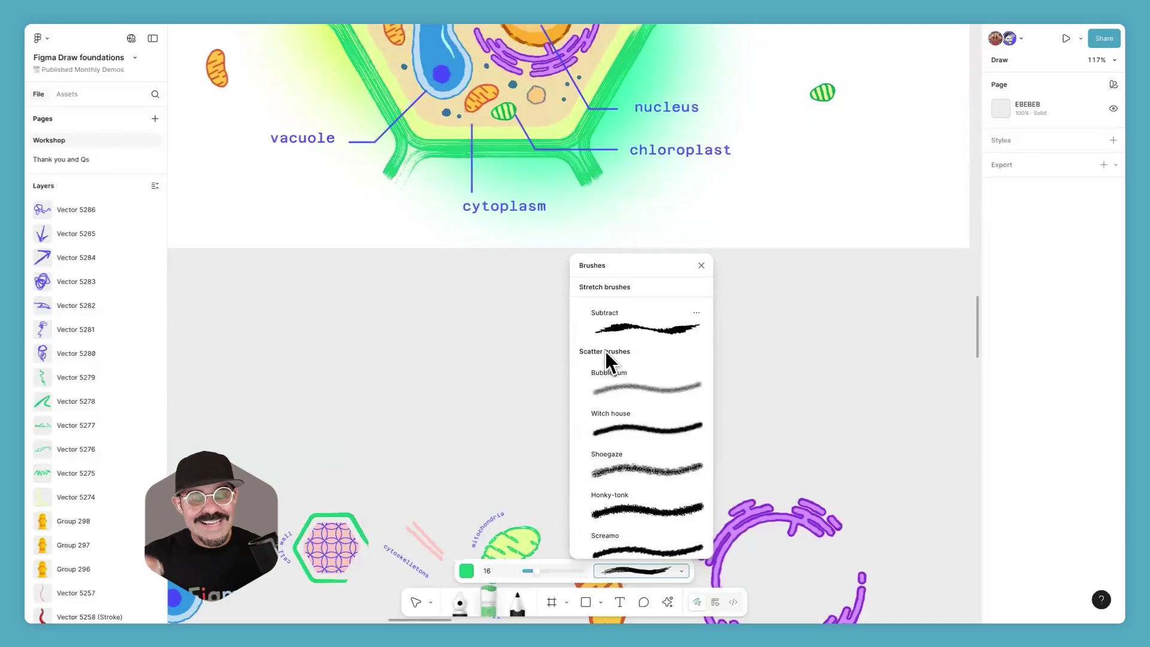
# Step: Paint three wavy green strokes with the Honky-tonk scatter brush on the empty canvas below the plant cell diagram
pyautogui.click(656, 502)
pyautogui.moveTo(481, 388); pyautogui.dragTo(630, 340)
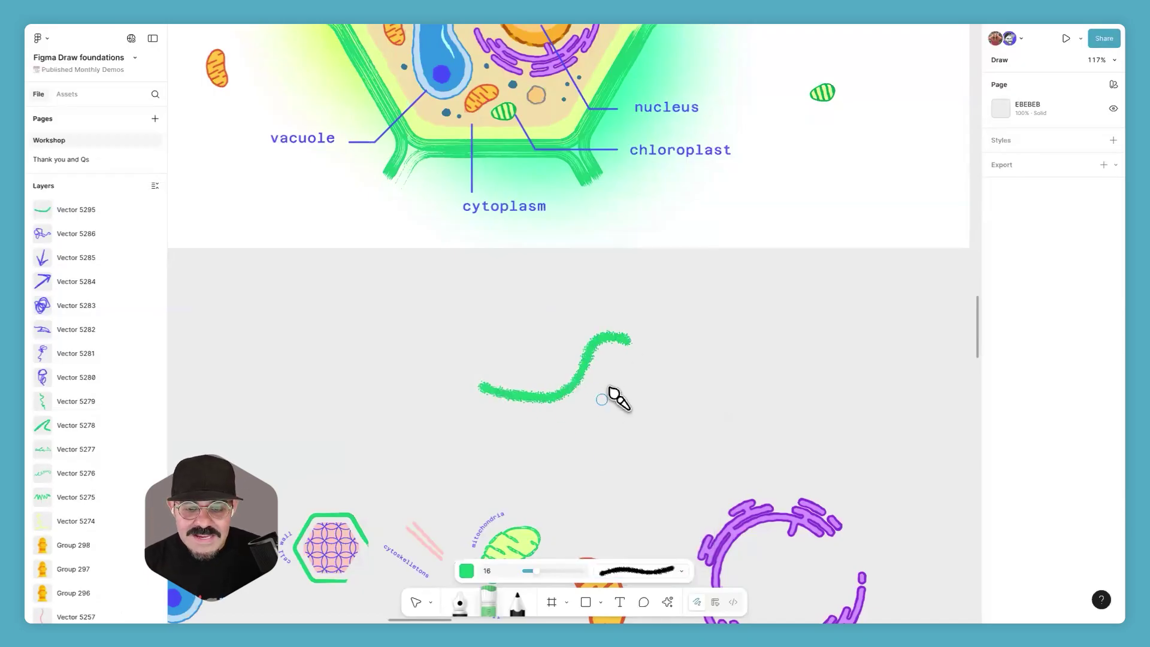
pyautogui.scroll(5, 617, 398)
pyautogui.moveTo(479, 167)
pyautogui.mouseDown()
pyautogui.moveTo(538, 246)
pyautogui.moveTo(578, 264)
pyautogui.moveTo(609, 202)
pyautogui.moveTo(669, 187)
pyautogui.moveTo(679, 219)
pyautogui.moveTo(735, 273)
pyautogui.mouseUp()
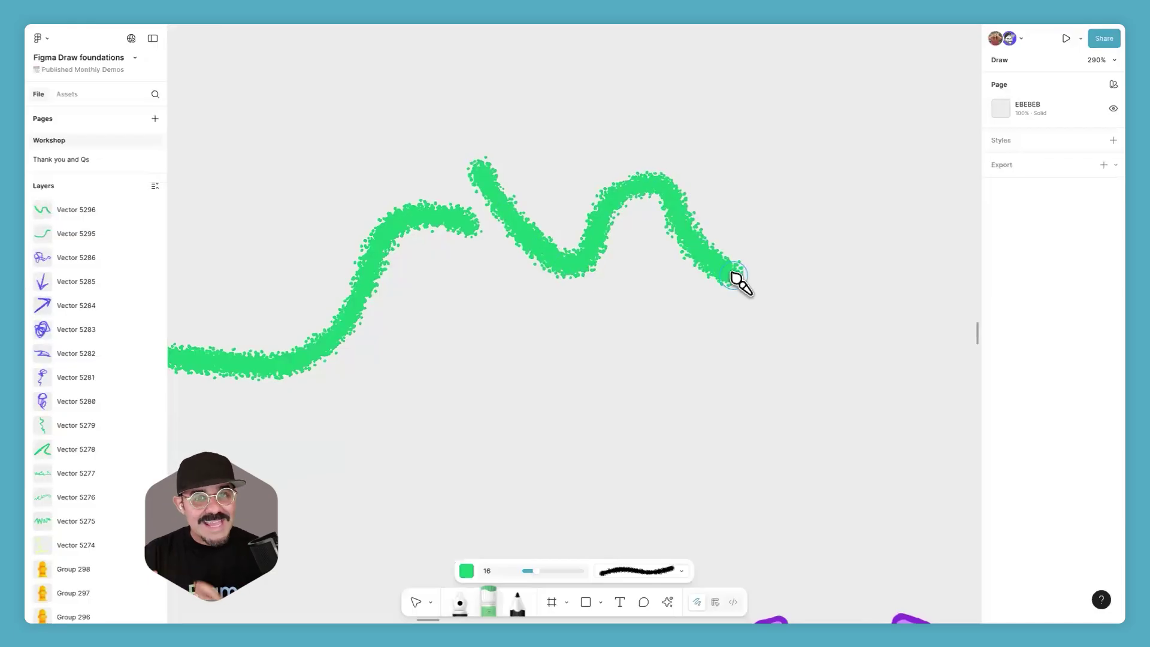
pyautogui.moveTo(509, 398)
pyautogui.mouseDown()
pyautogui.moveTo(560, 426)
pyautogui.moveTo(649, 369)
pyautogui.moveTo(745, 380)
pyautogui.mouseUp()
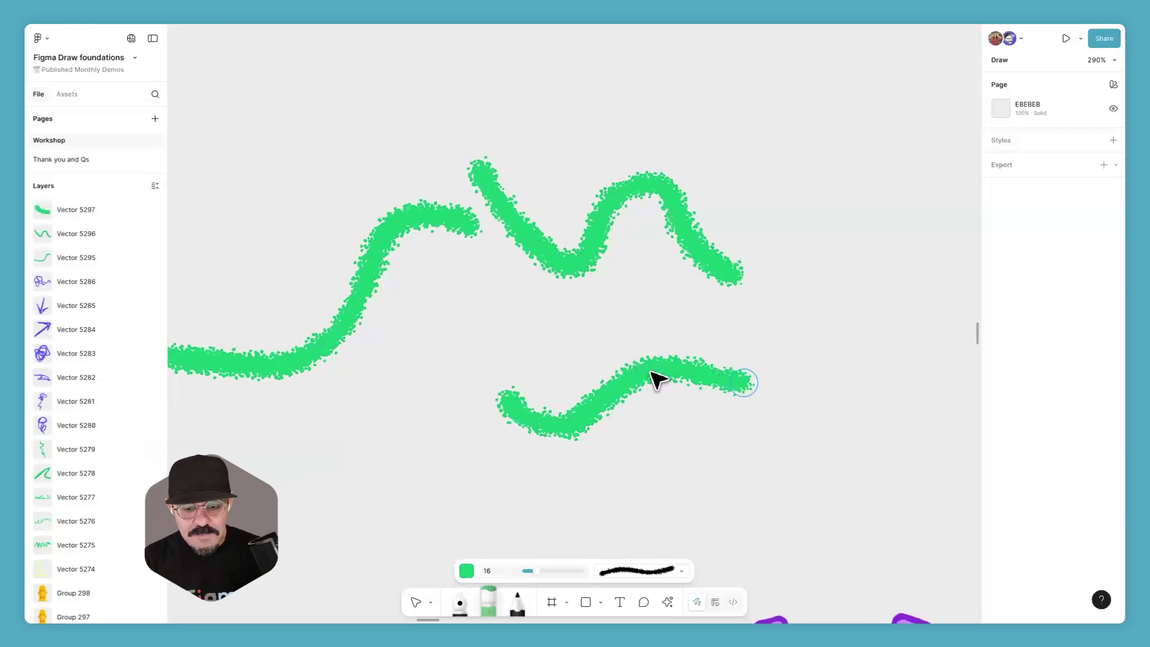
# Step: Set the lower Honky-tonk stroke's gap to 99%, size jitter to 43% and angular jitter to 100°
pyautogui.press('Escape')
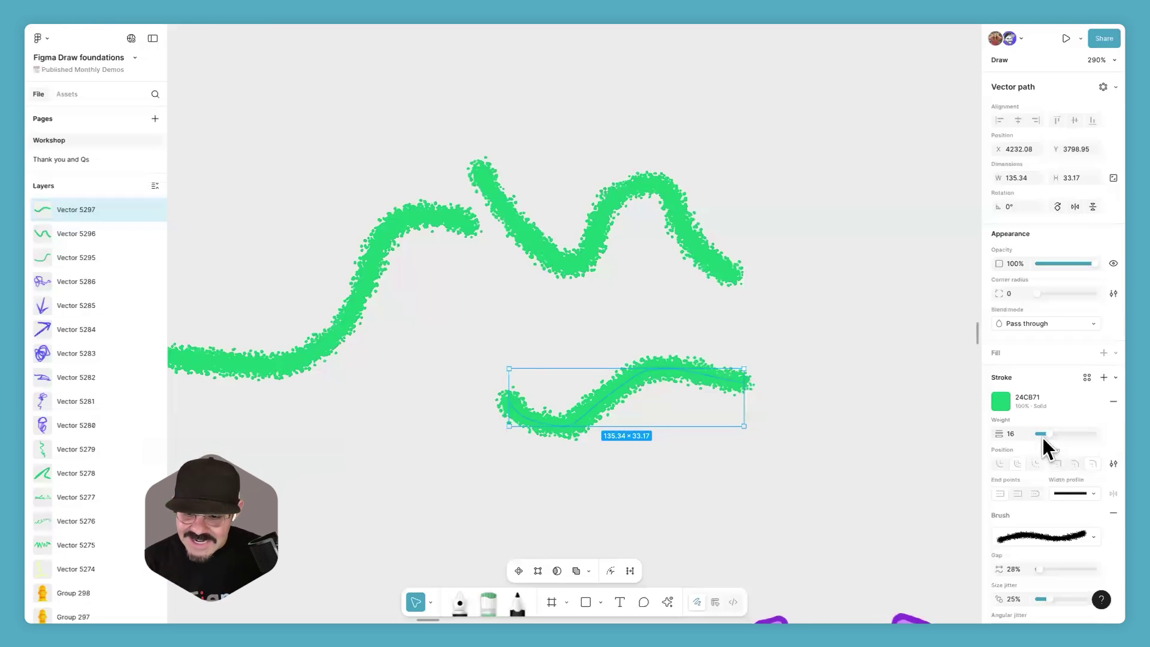
pyautogui.scroll(-2, 1045, 475)
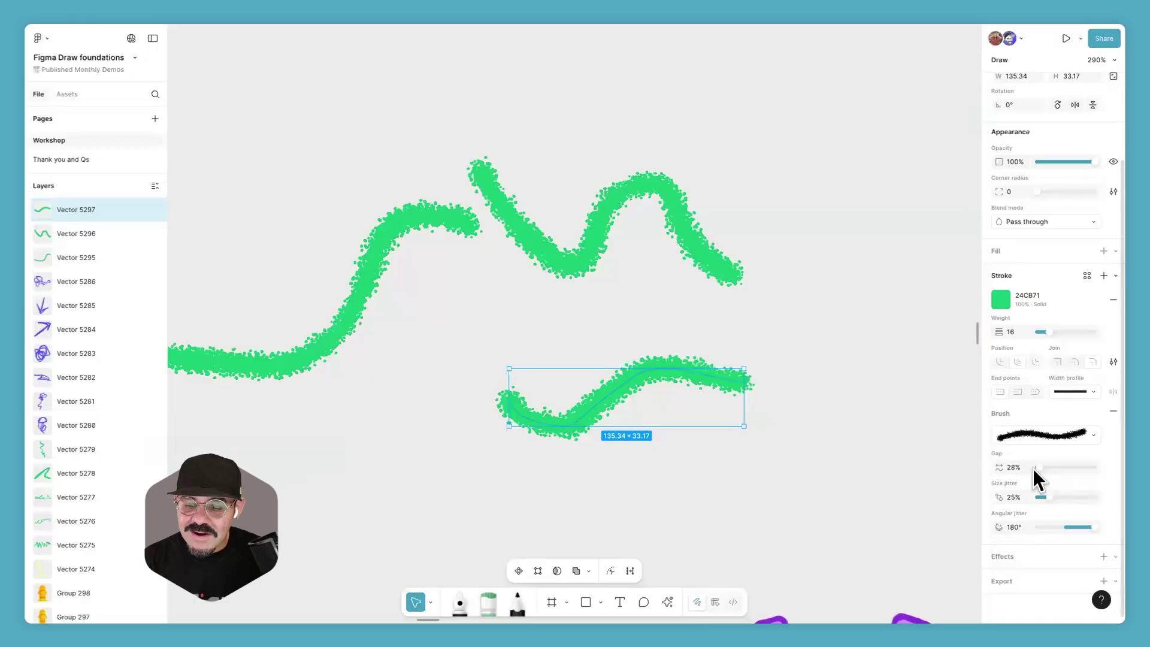
pyautogui.moveTo(1040, 465)
pyautogui.mouseDown()
pyautogui.moveTo(1075, 472)
pyautogui.moveTo(1056, 476)
pyautogui.moveTo(1069, 493)
pyautogui.moveTo(1048, 498)
pyautogui.moveTo(1083, 493)
pyautogui.moveTo(1048, 492)
pyautogui.moveTo(1073, 492)
pyautogui.moveTo(1054, 495)
pyautogui.moveTo(1082, 524)
pyautogui.moveTo(1067, 524)
pyautogui.mouseUp()
pyautogui.click(1081, 525)
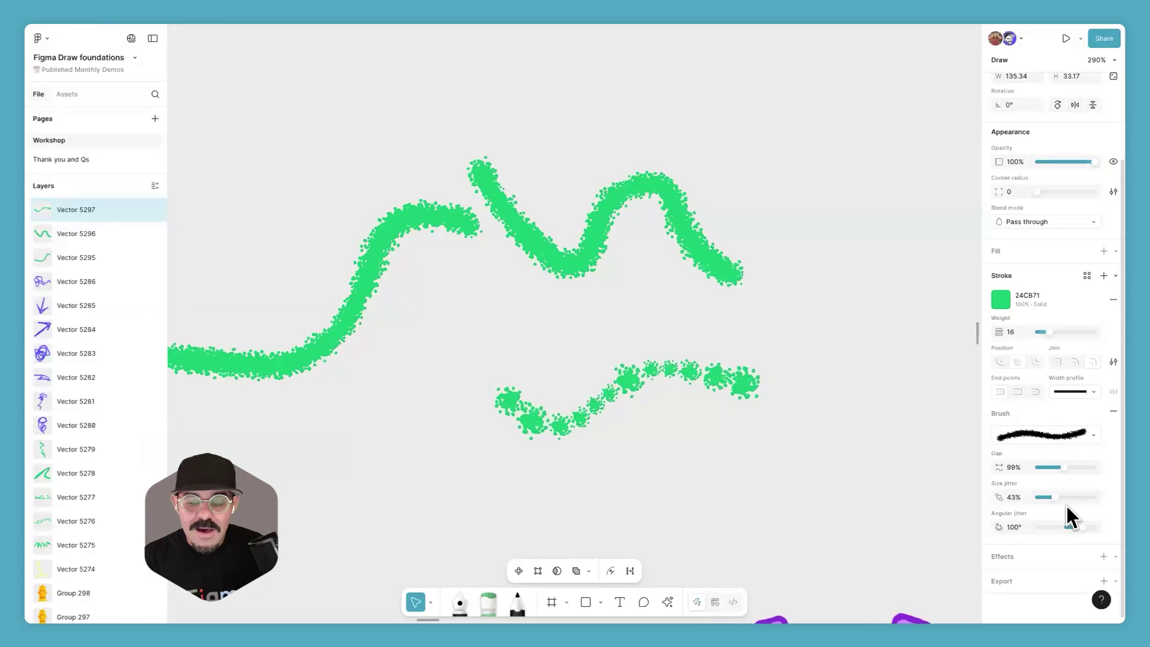
# Step: Paint two long curved green Honky-tonk strokes to the right of the existing practice strokes
pyautogui.click(489, 599)
pyautogui.moveTo(791, 185)
pyautogui.mouseDown()
pyautogui.moveTo(819, 329)
pyautogui.moveTo(792, 388)
pyautogui.moveTo(733, 431)
pyautogui.moveTo(673, 447)
pyautogui.moveTo(658, 472)
pyautogui.moveTo(670, 478)
pyautogui.moveTo(784, 448)
pyautogui.moveTo(827, 384)
pyautogui.moveTo(834, 314)
pyautogui.moveTo(796, 180)
pyautogui.mouseUp()
pyautogui.hscroll(3, 827, 312)
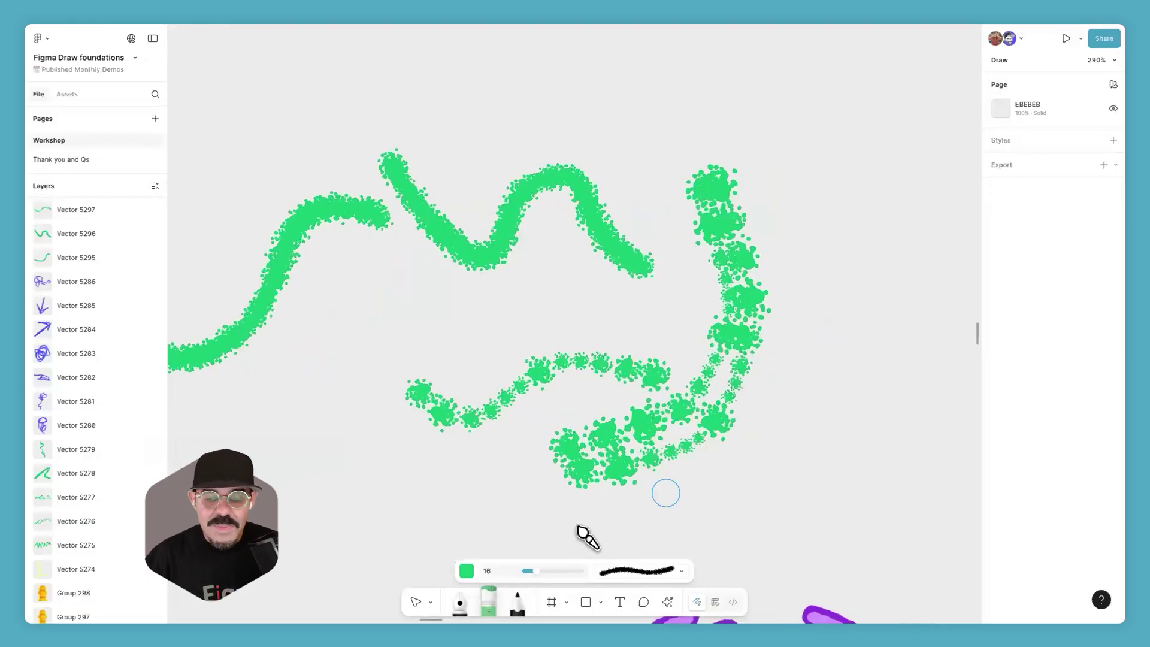
# Step: Paint a vertical wavy green stroke about 141 high with the Screamo scatter brush beside the curved strokes, and select it
pyautogui.click(631, 569)
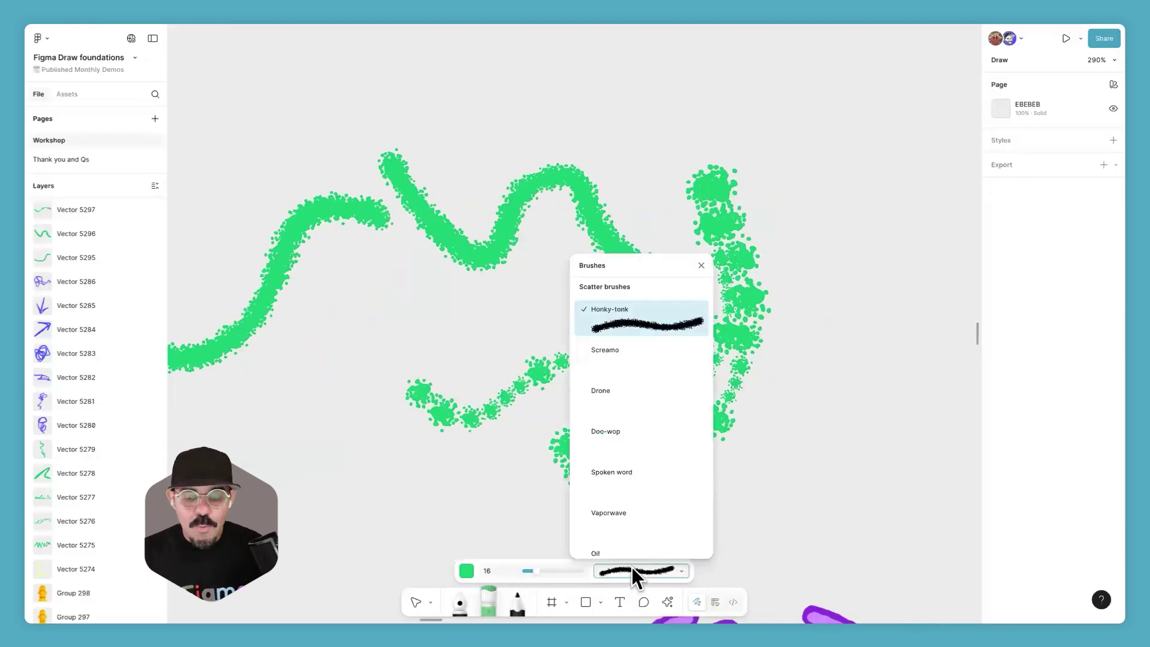
pyautogui.click(646, 373)
pyautogui.moveTo(820, 251)
pyautogui.mouseDown()
pyautogui.moveTo(810, 311)
pyautogui.moveTo(779, 354)
pyautogui.moveTo(762, 420)
pyautogui.moveTo(774, 456)
pyautogui.mouseUp()
pyautogui.press('Escape')
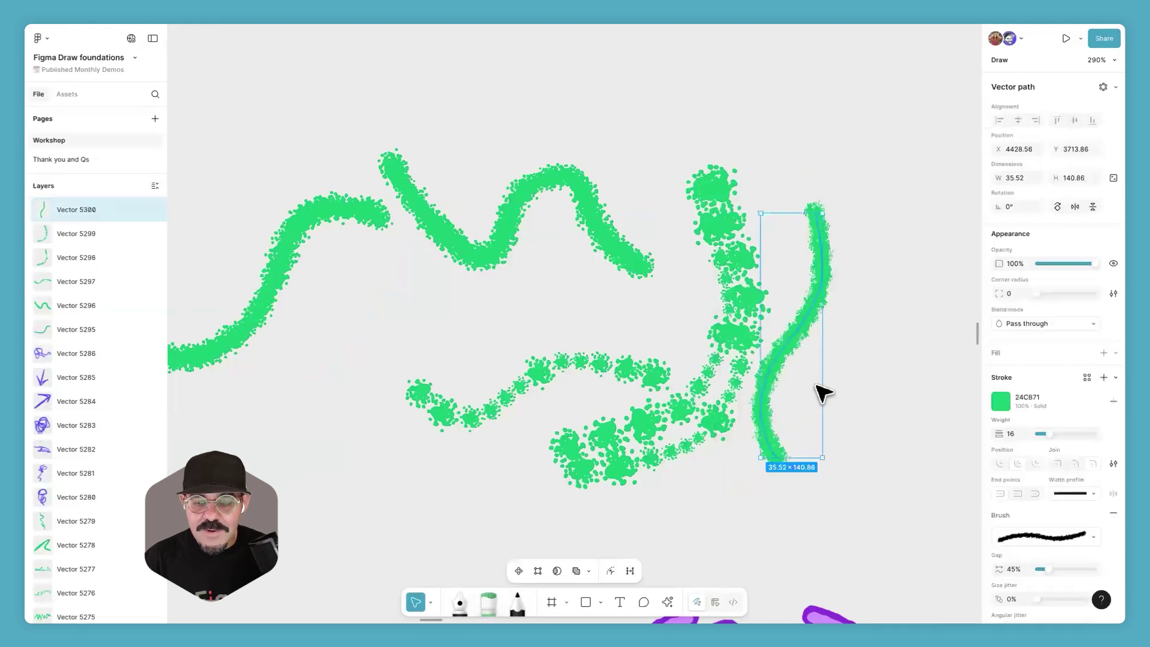
# Step: Set the Screamo stroke's size jitter to 61% and gap to 63%, and deselect it
pyautogui.scroll(-3, 1024, 484)
pyautogui.moveTo(1037, 497)
pyautogui.mouseDown()
pyautogui.moveTo(1059, 497)
pyautogui.moveTo(1051, 471)
pyautogui.mouseUp()
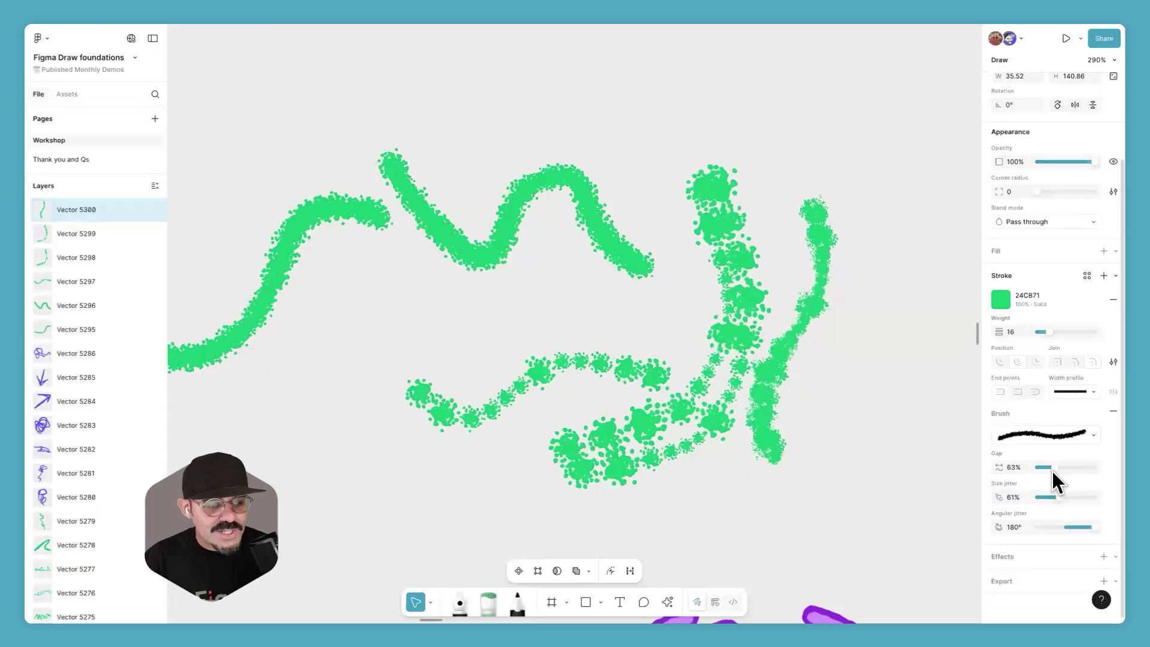
pyautogui.click(880, 452)
# Step: Reset the brush settings by switching to Design mode and back to Draw mode
pyautogui.scroll(3, 811, 461)
pyautogui.hscroll(-3, 811, 461)
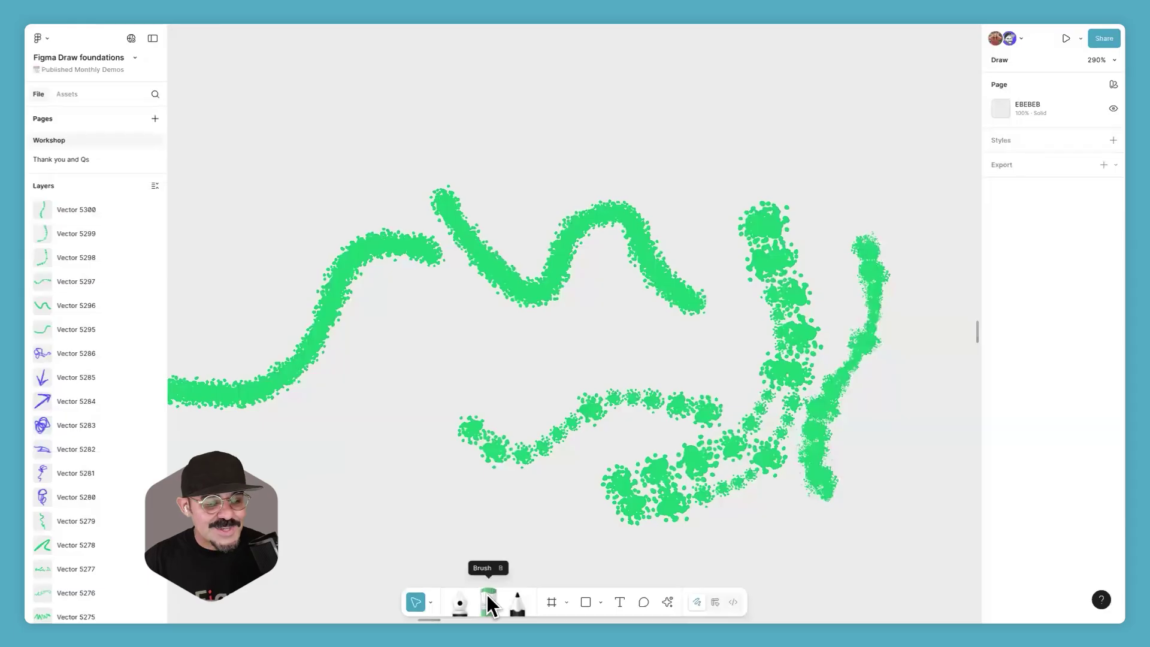
pyautogui.click(708, 595)
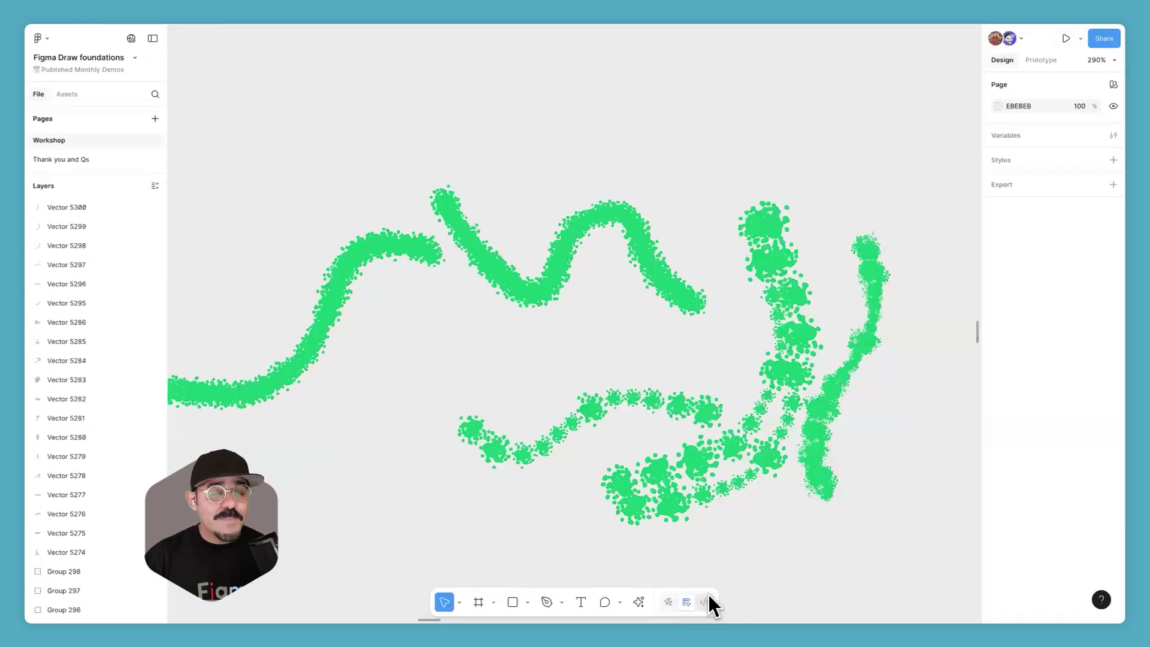
pyautogui.click(668, 596)
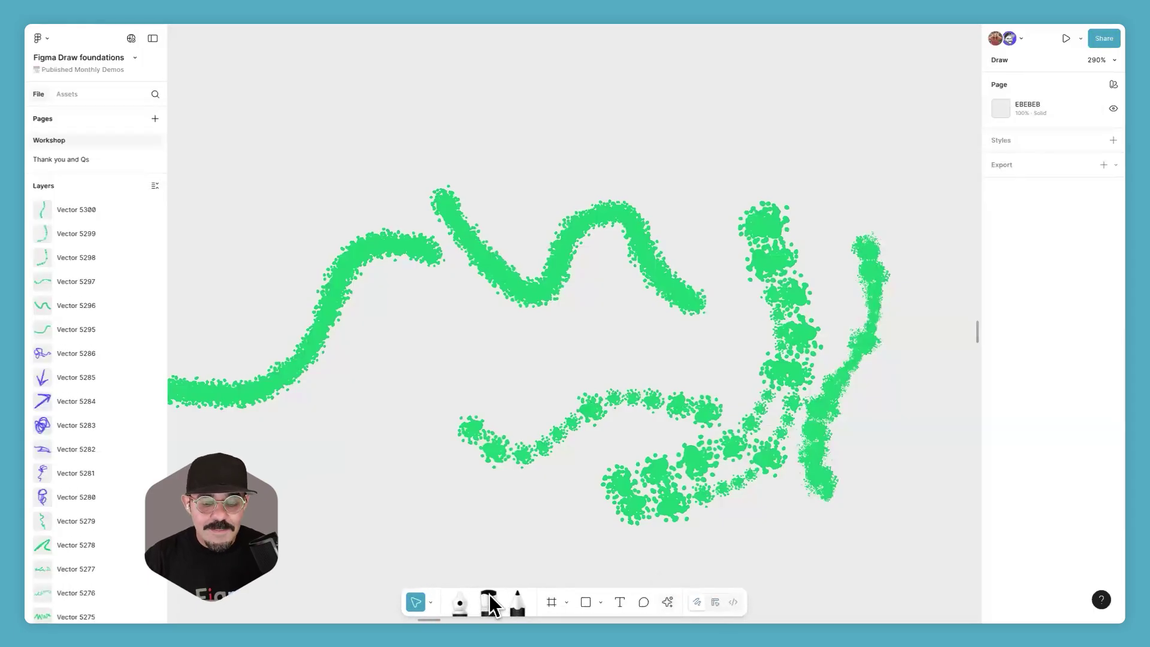
# Step: Paint a black zigzag scribble with the default brush beneath the long green S-shaped stroke
pyautogui.click(489, 601)
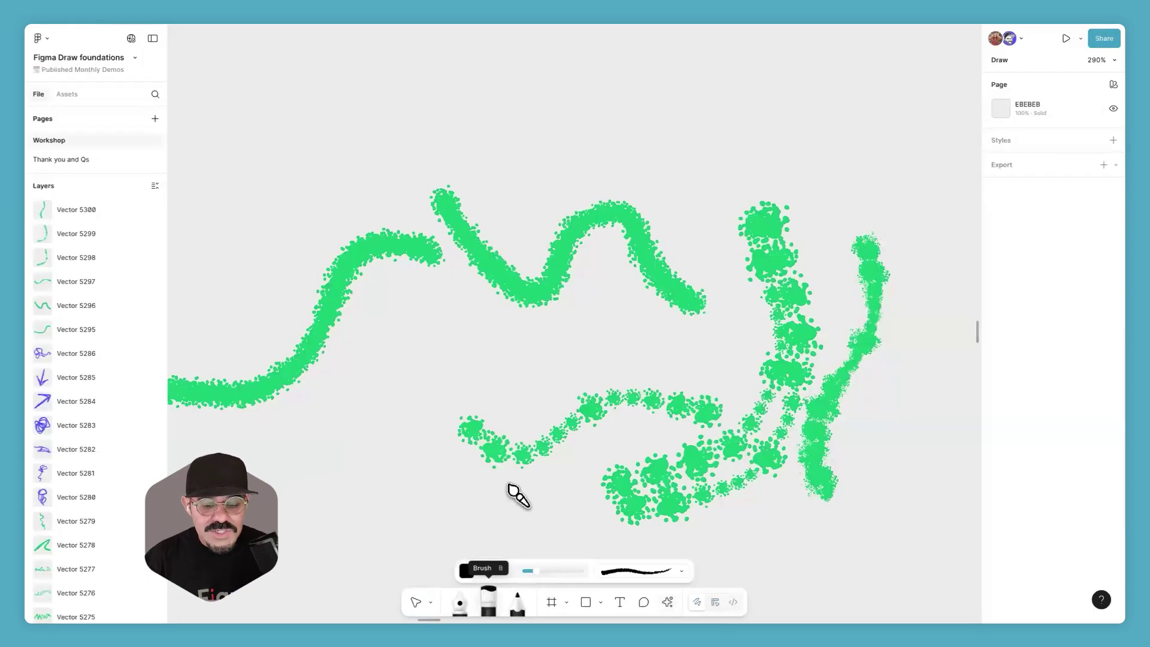
pyautogui.hscroll(-5, 479, 407)
pyautogui.scroll(-1, 479, 407)
pyautogui.moveTo(519, 345)
pyautogui.mouseDown()
pyautogui.moveTo(394, 421)
pyautogui.moveTo(553, 391)
pyautogui.moveTo(448, 458)
pyautogui.moveTo(574, 486)
pyautogui.mouseUp()
pyautogui.press('Escape')
pyautogui.scroll(-3, 589, 488)
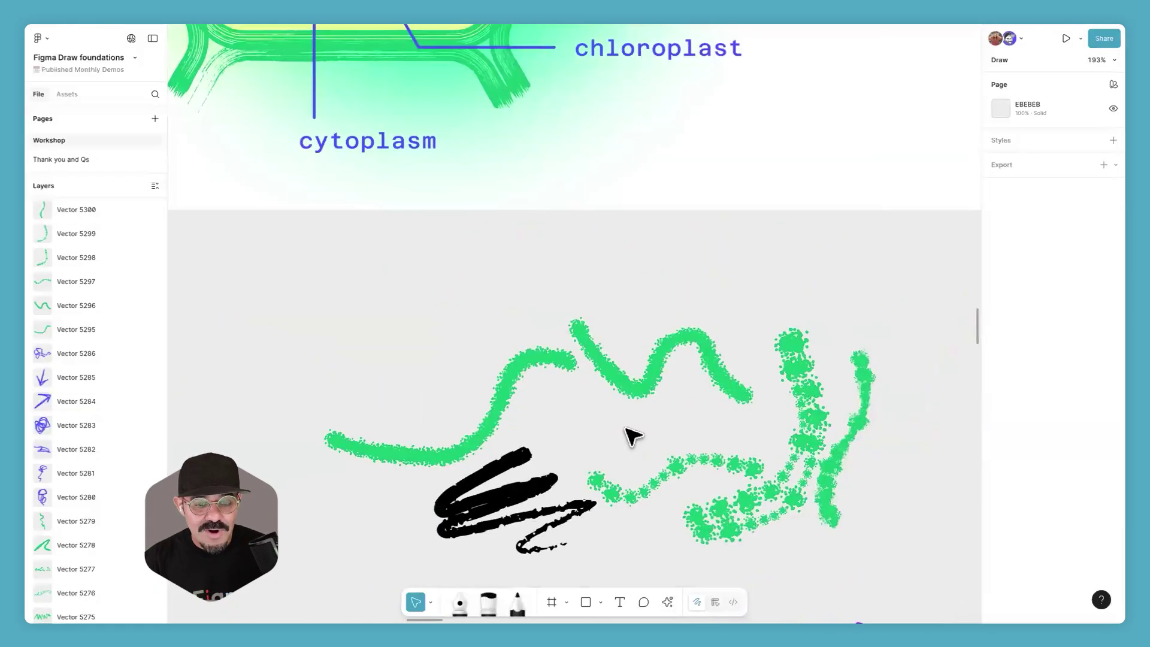
# Step: Select all seven practice strokes and move them left to free up canvas space
pyautogui.scroll(-2, 652, 433)
pyautogui.hscroll(1, 652, 434)
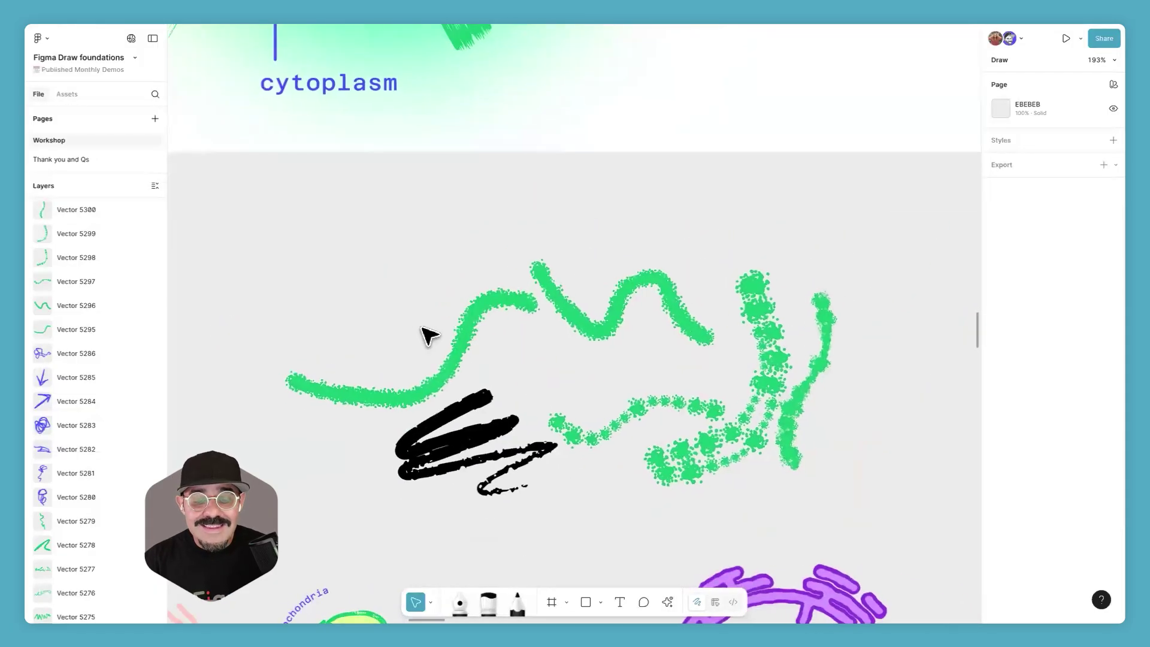
pyautogui.moveTo(399, 275); pyautogui.dragTo(816, 457)
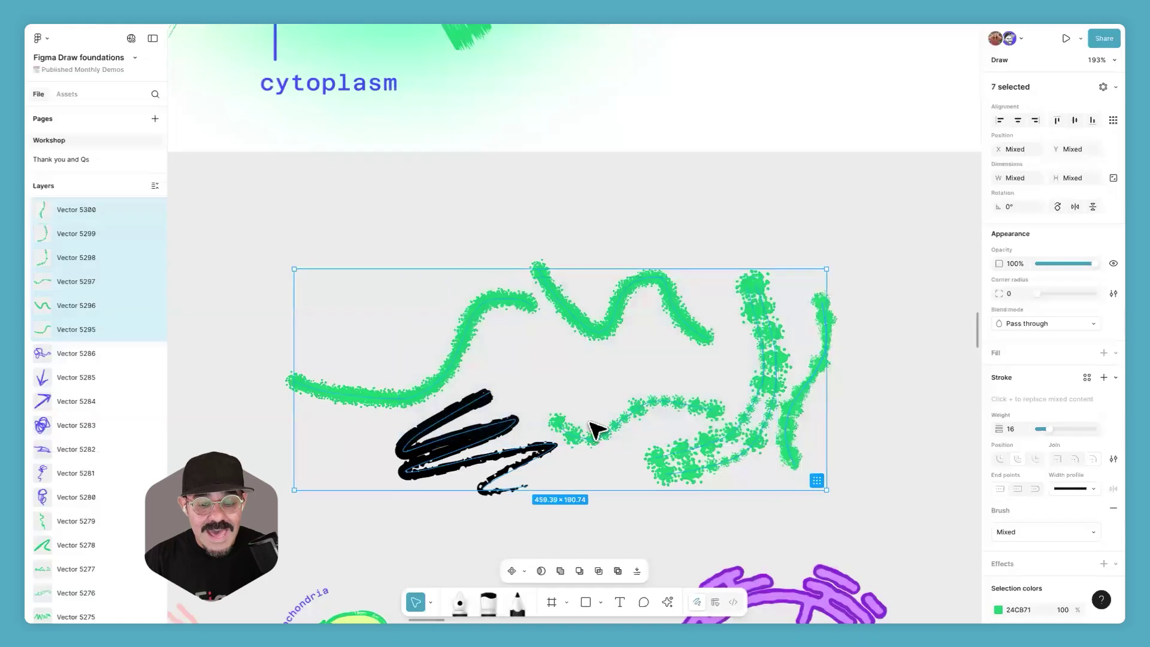
pyautogui.moveTo(595, 431); pyautogui.dragTo(290, 422)
pyautogui.click(600, 602)
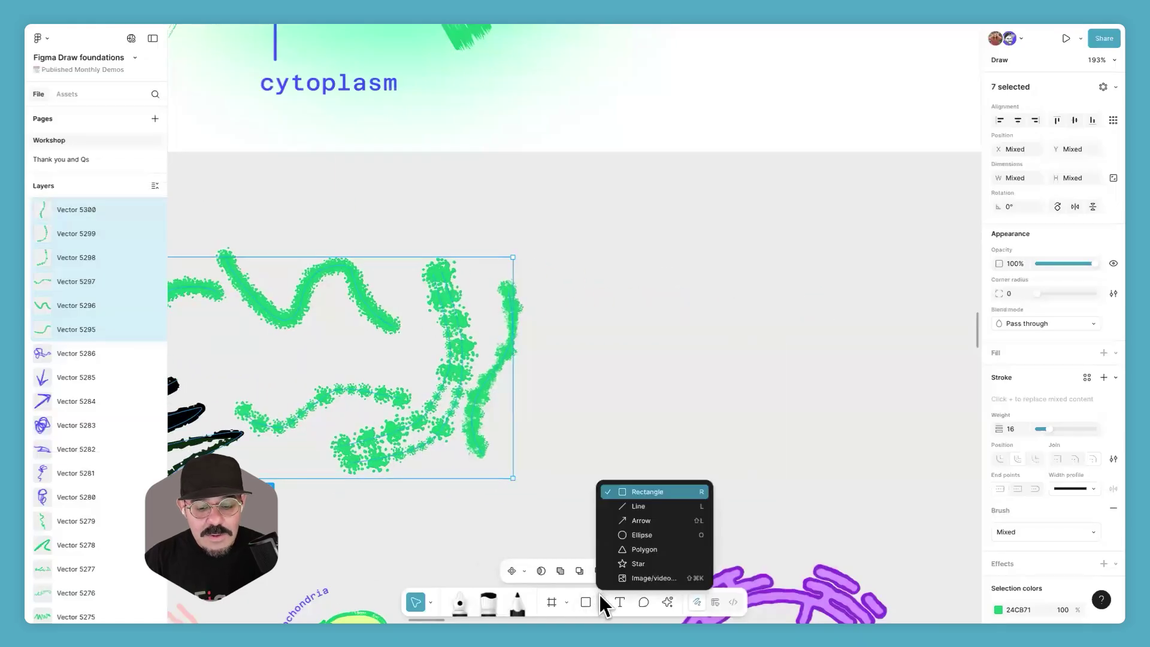
pyautogui.click(632, 548)
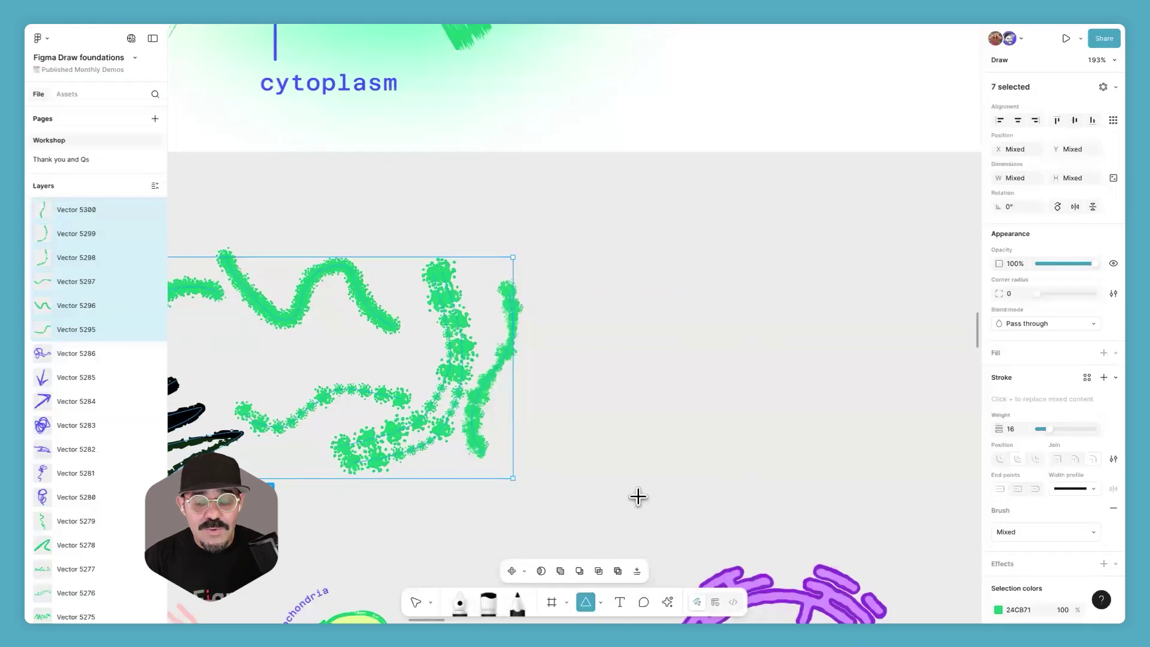
pyautogui.click(600, 602)
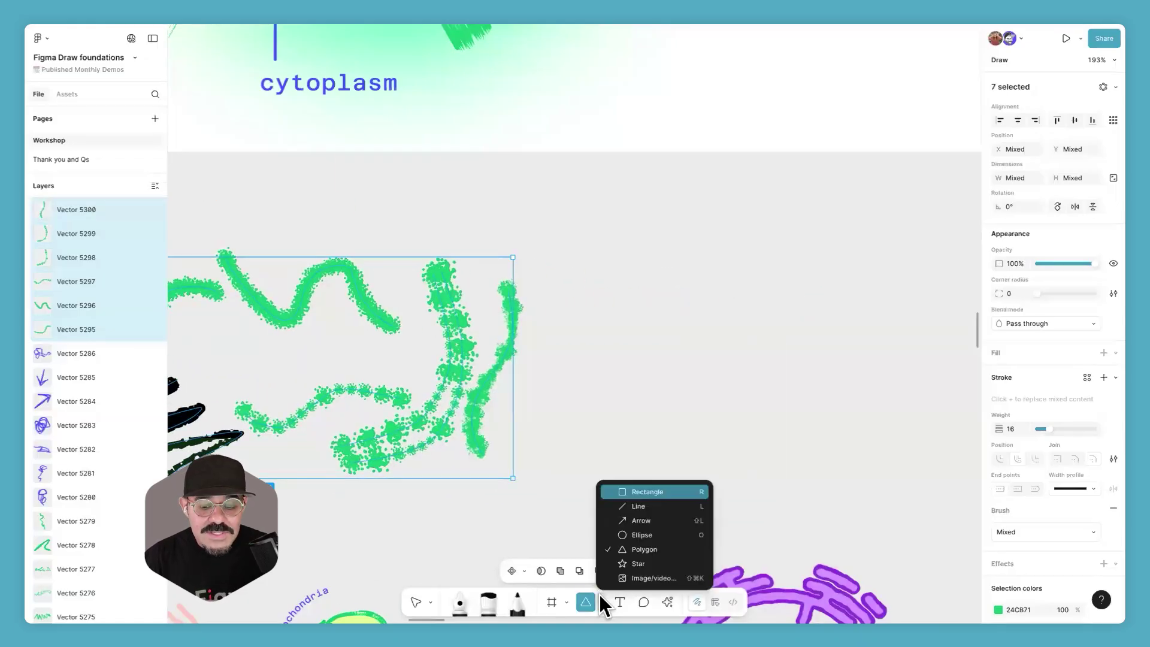
pyautogui.click(648, 550)
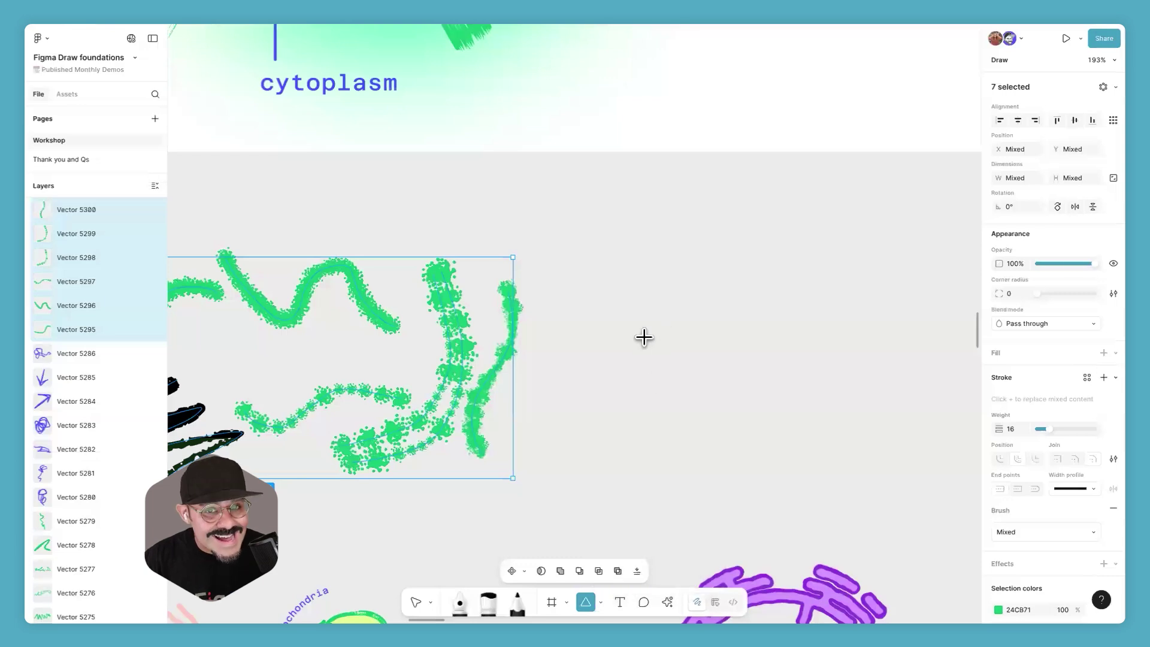
pyautogui.press('v')
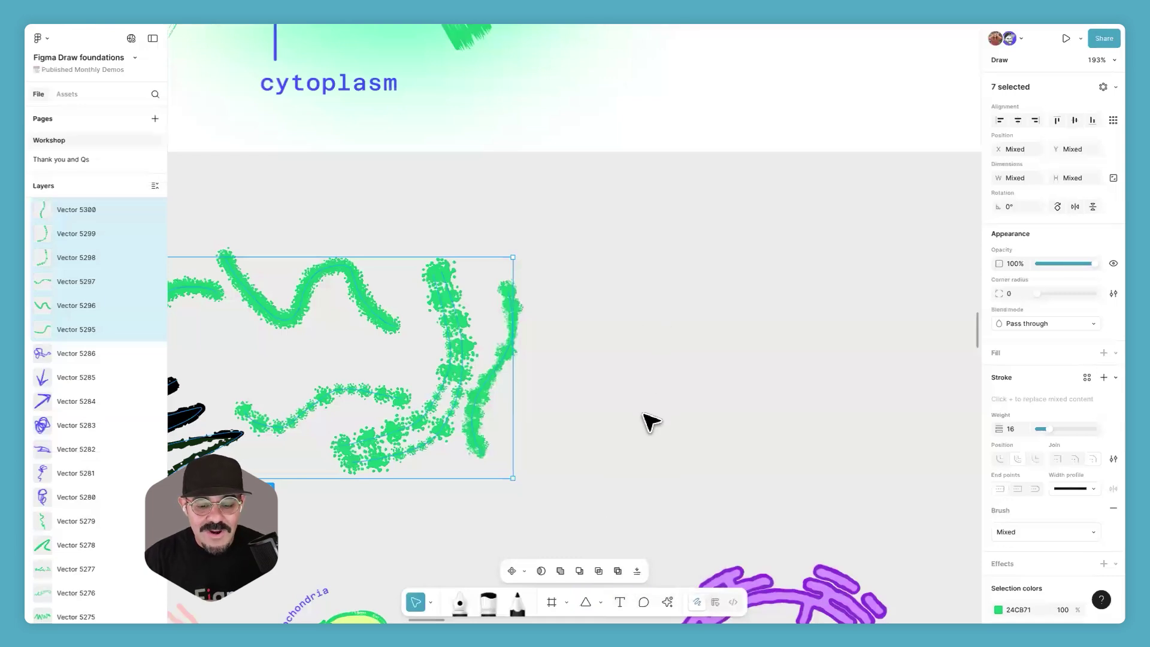
# Step: Draw a 120 × 120 polygon on the empty canvas beside the practice strokes and set its side count to 6
pyautogui.click(600, 596)
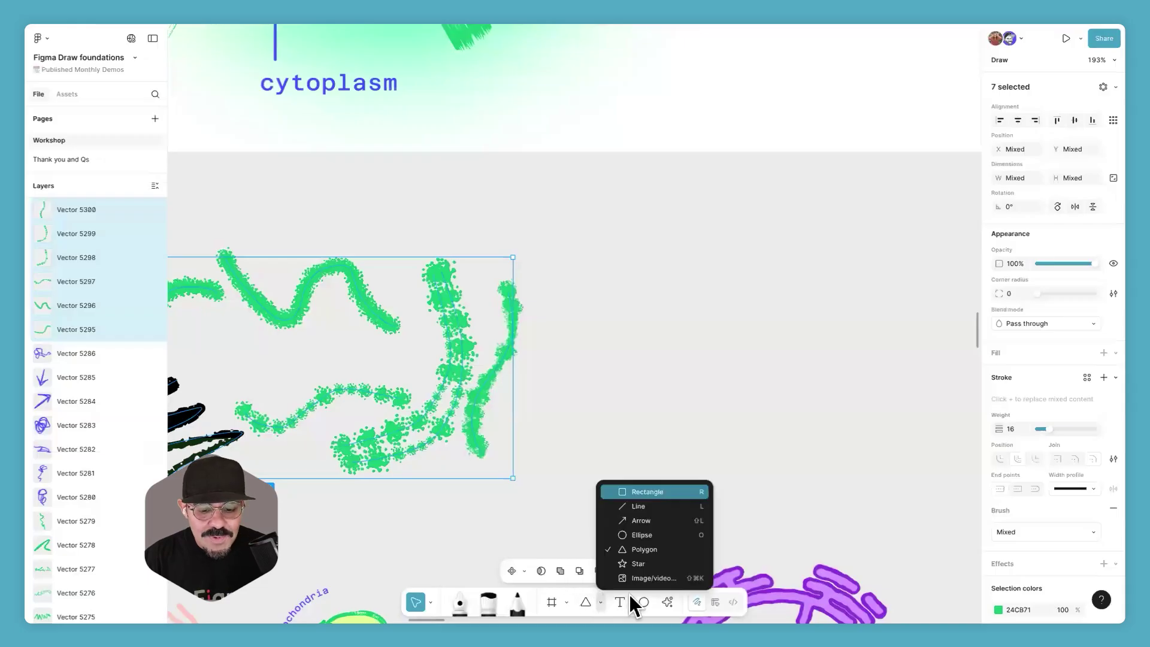
pyautogui.click(671, 560)
pyautogui.moveTo(597, 311); pyautogui.dragTo(726, 446)
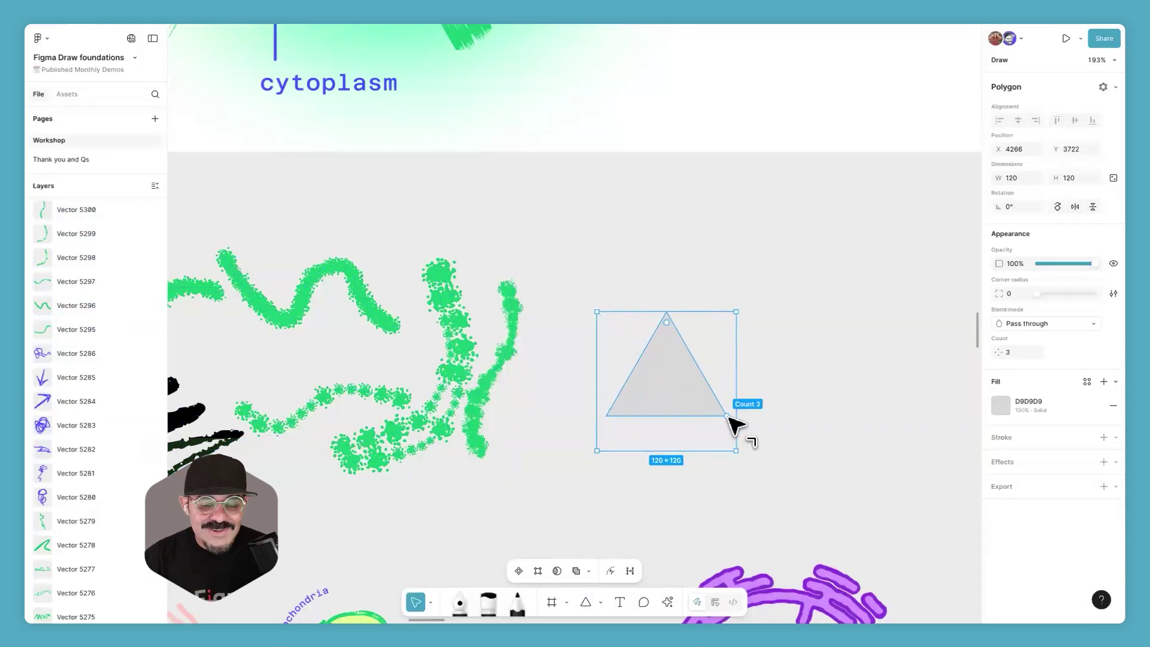
pyautogui.moveTo(728, 418); pyautogui.dragTo(727, 347)
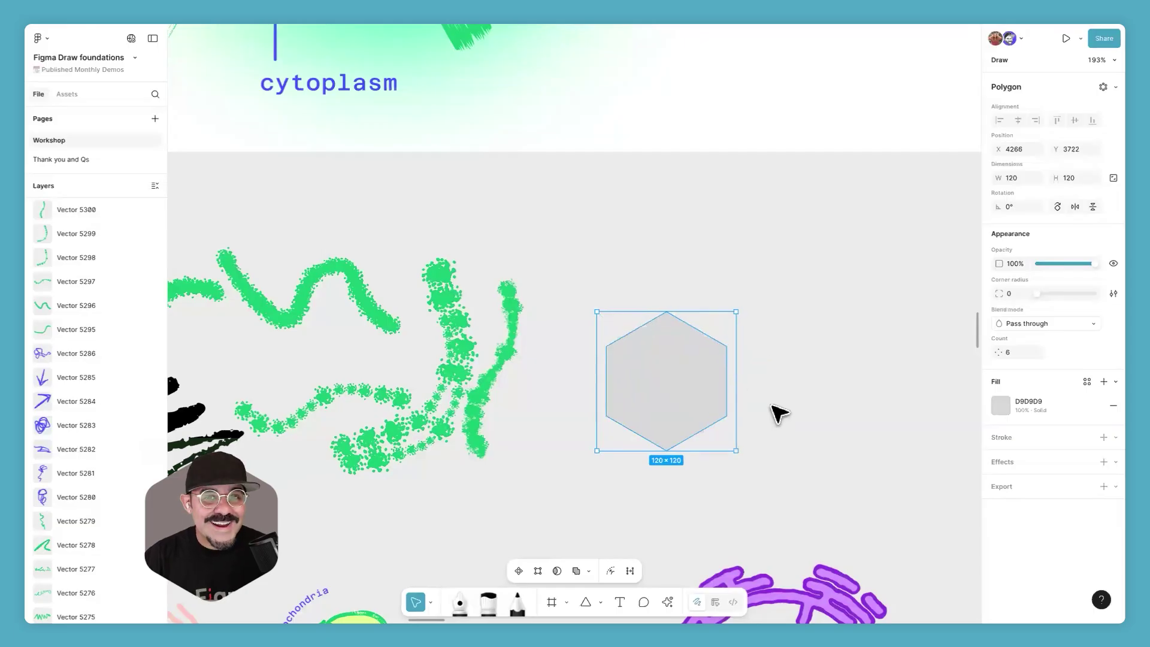
# Step: Add a black stroke to the hexagon with weight 12 and center it on the shape's edge
pyautogui.click(797, 395)
pyautogui.click(680, 379)
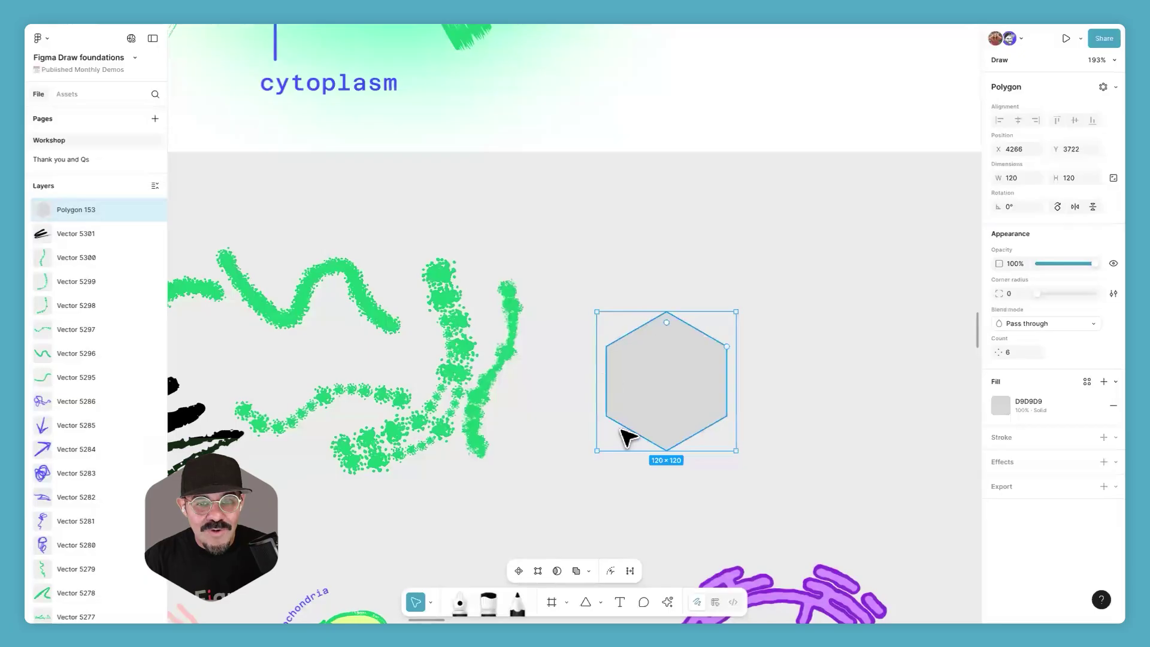
pyautogui.click(1009, 439)
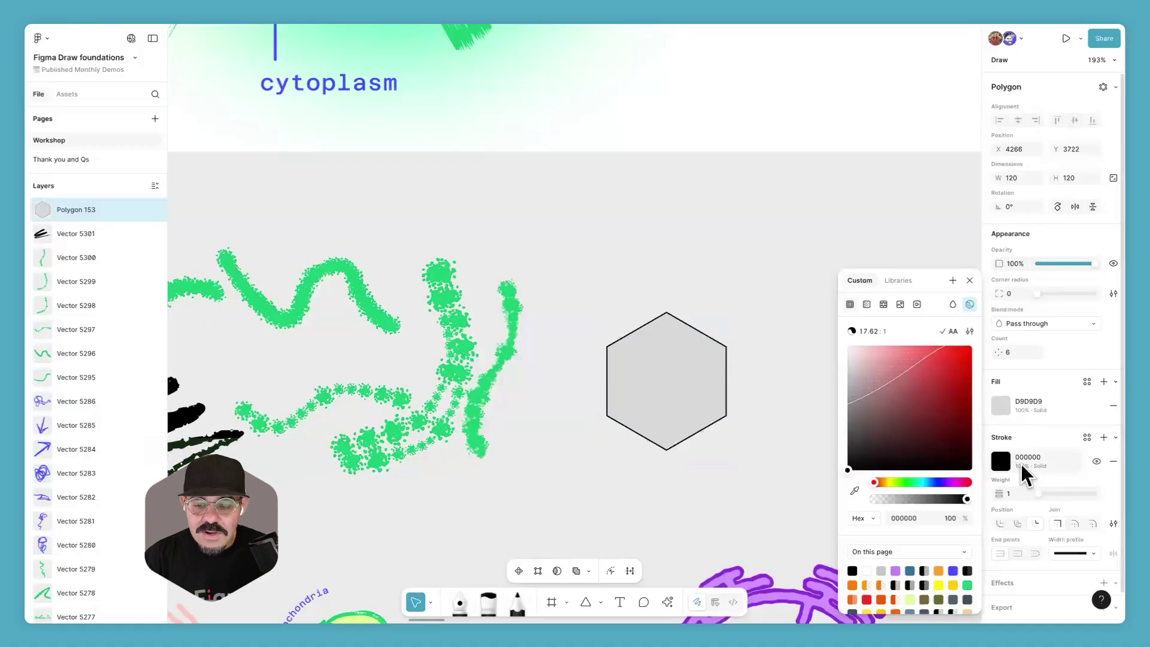
pyautogui.click(1045, 497)
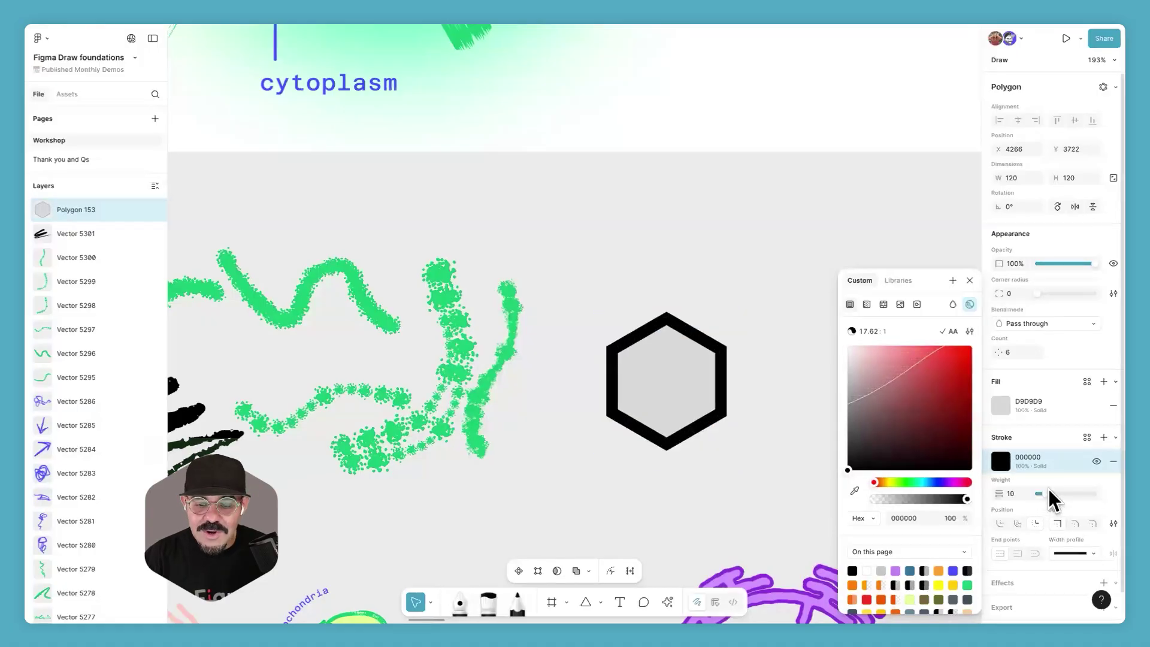
pyautogui.click(1020, 525)
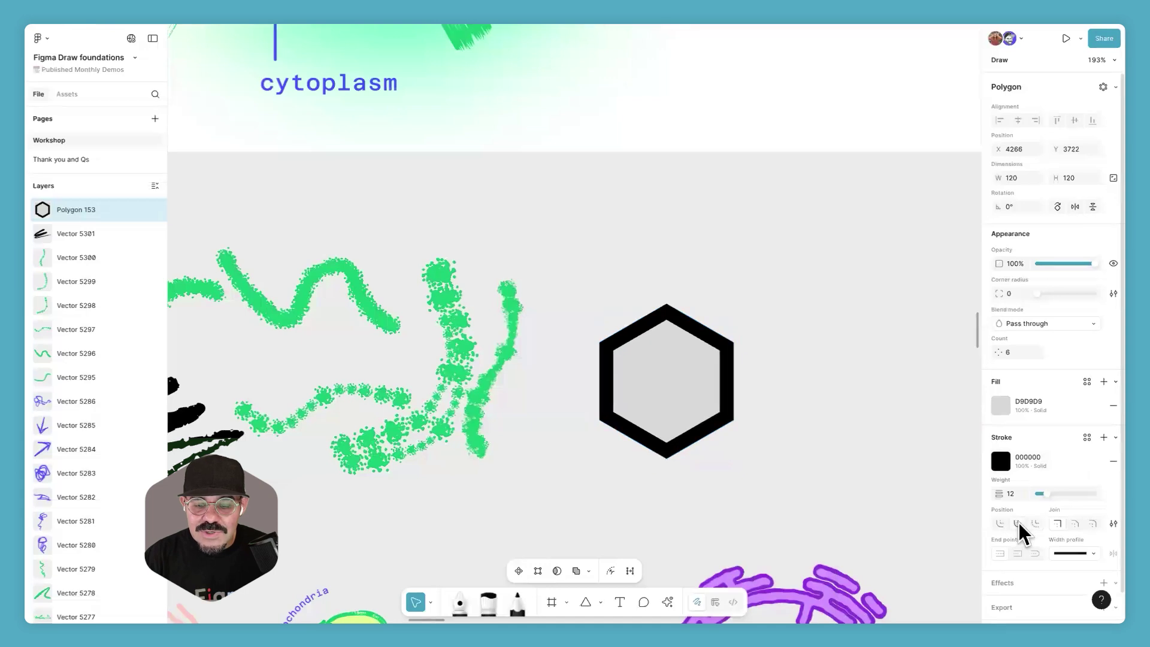
# Step: Place the hexagon's stroke outside its edge, then convert it to a brush stroke using the Spaghetti Western stretch brush
pyautogui.click(1006, 525)
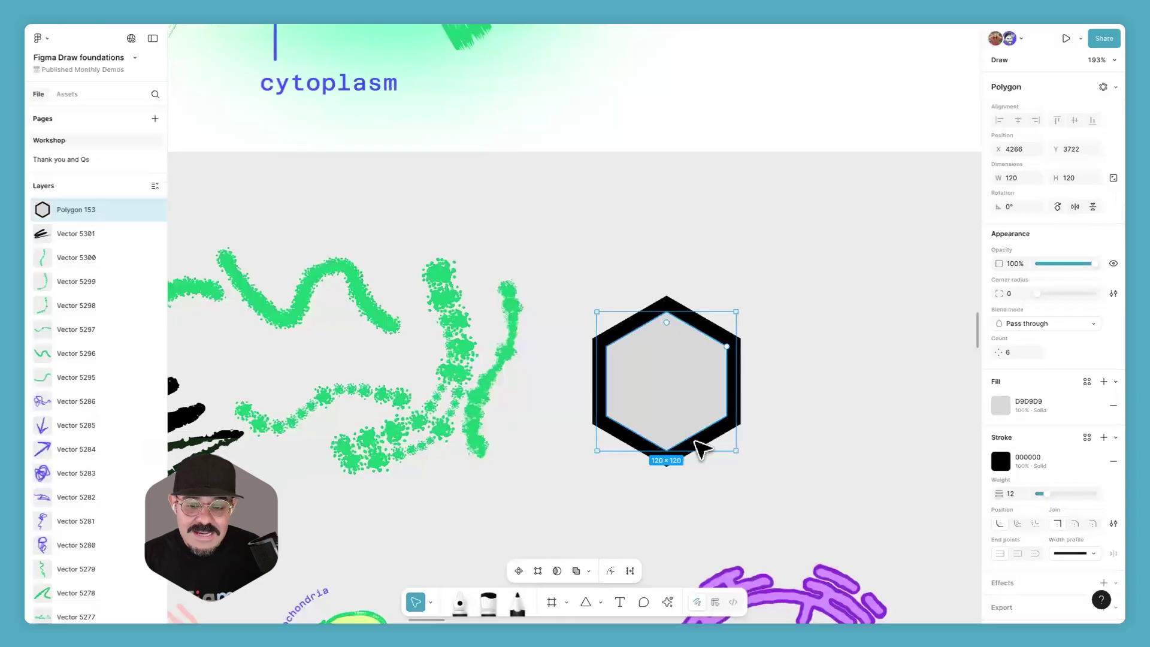
pyautogui.click(1112, 523)
pyautogui.moveTo(943, 486); pyautogui.dragTo(914, 338)
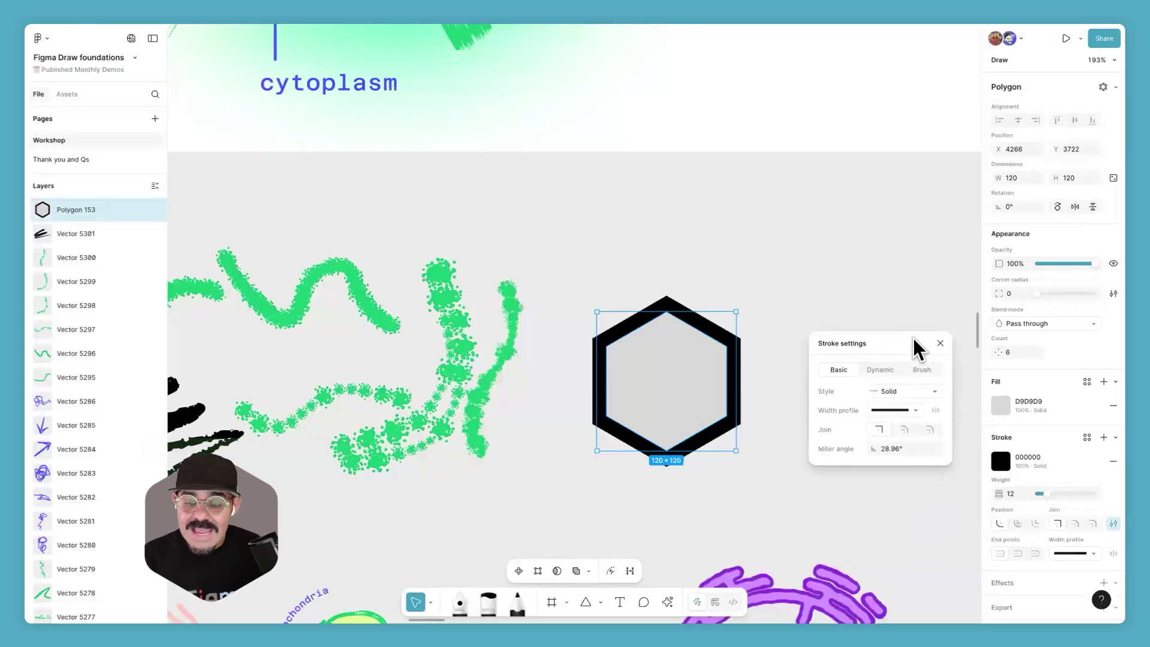
pyautogui.click(922, 370)
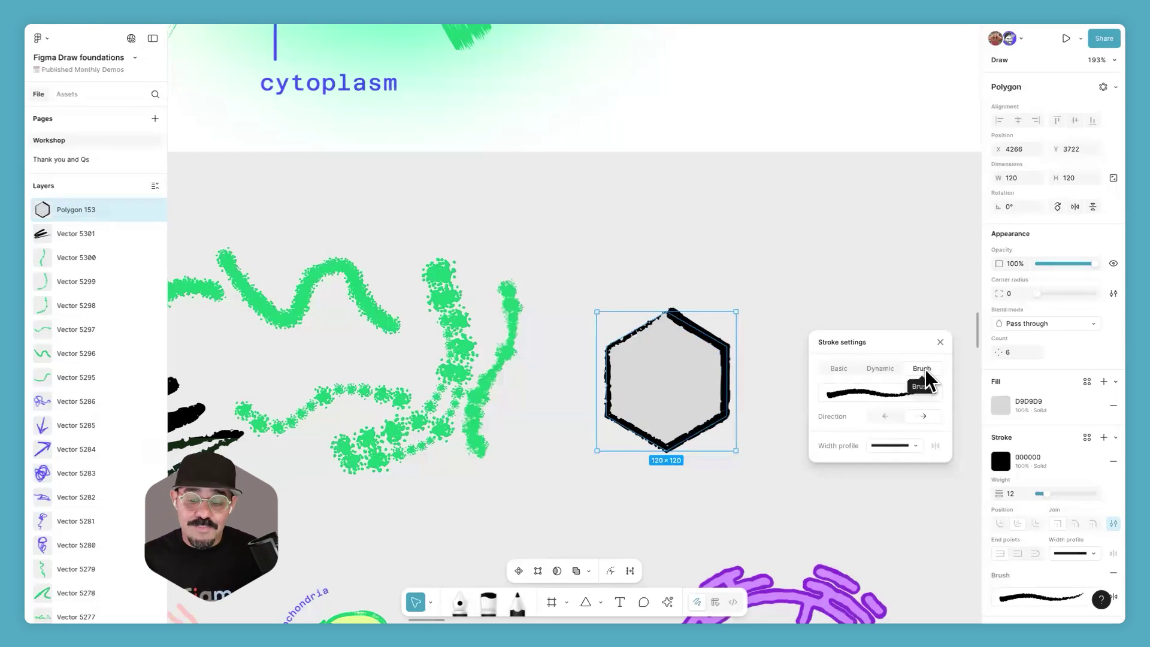
pyautogui.click(937, 394)
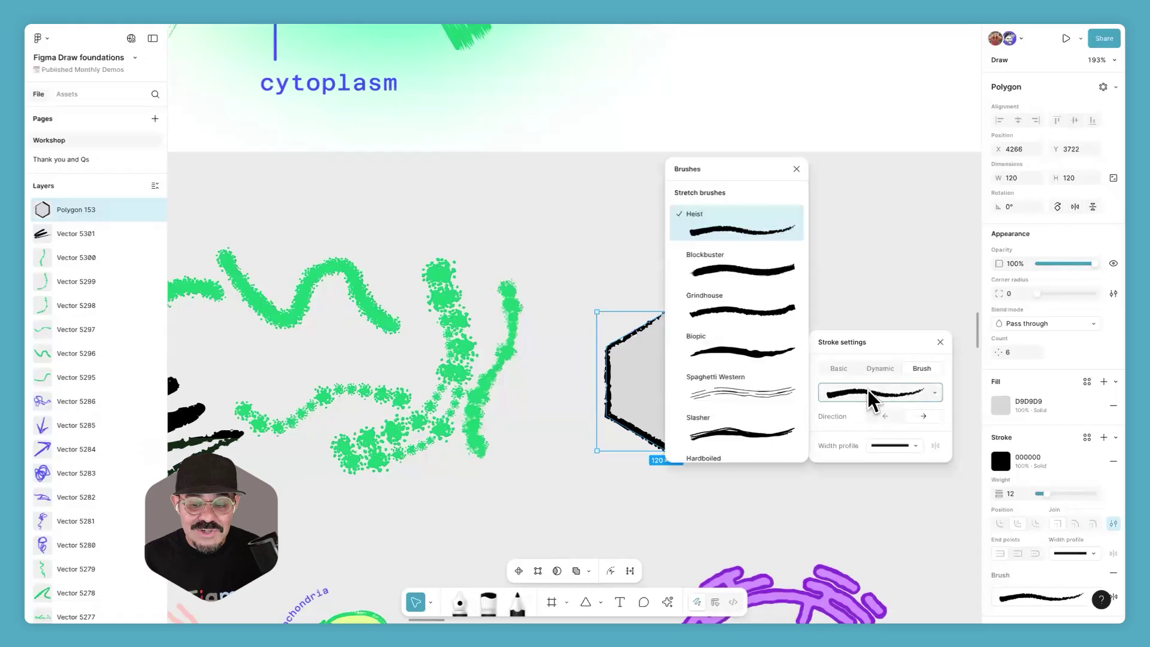
pyautogui.click(777, 393)
# Step: Try the Hardboiled stretch brush on the hexagon's stroke, followed by a thicker dry-textured stretch brush
pyautogui.click(892, 398)
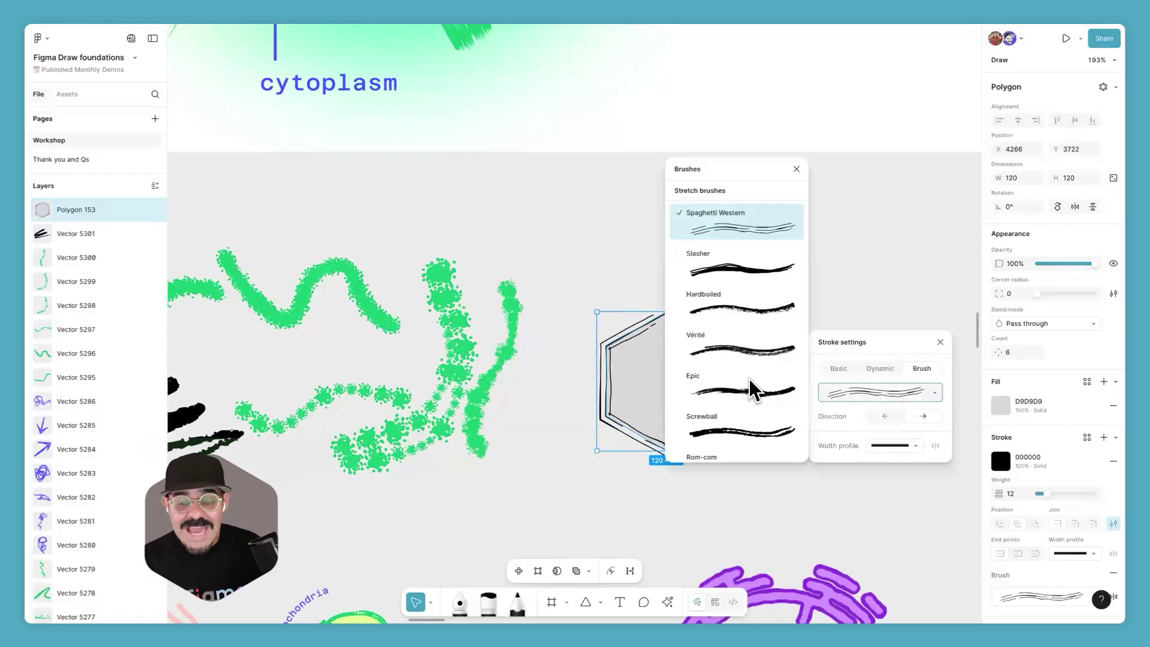
pyautogui.click(752, 316)
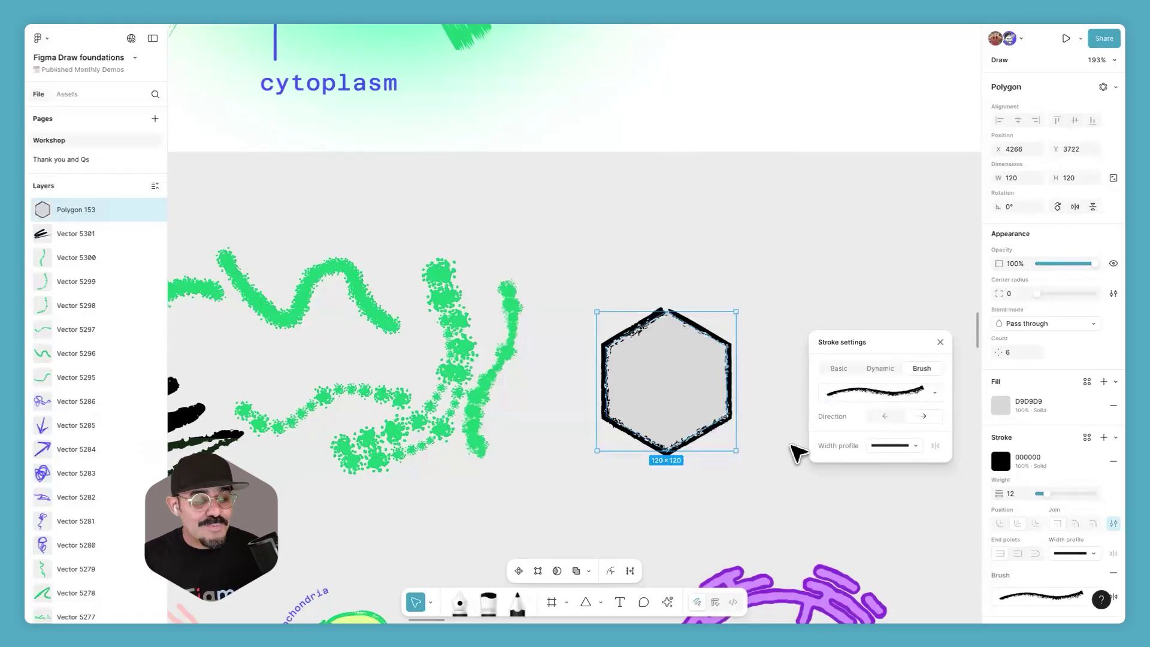
pyautogui.click(930, 399)
pyautogui.click(780, 427)
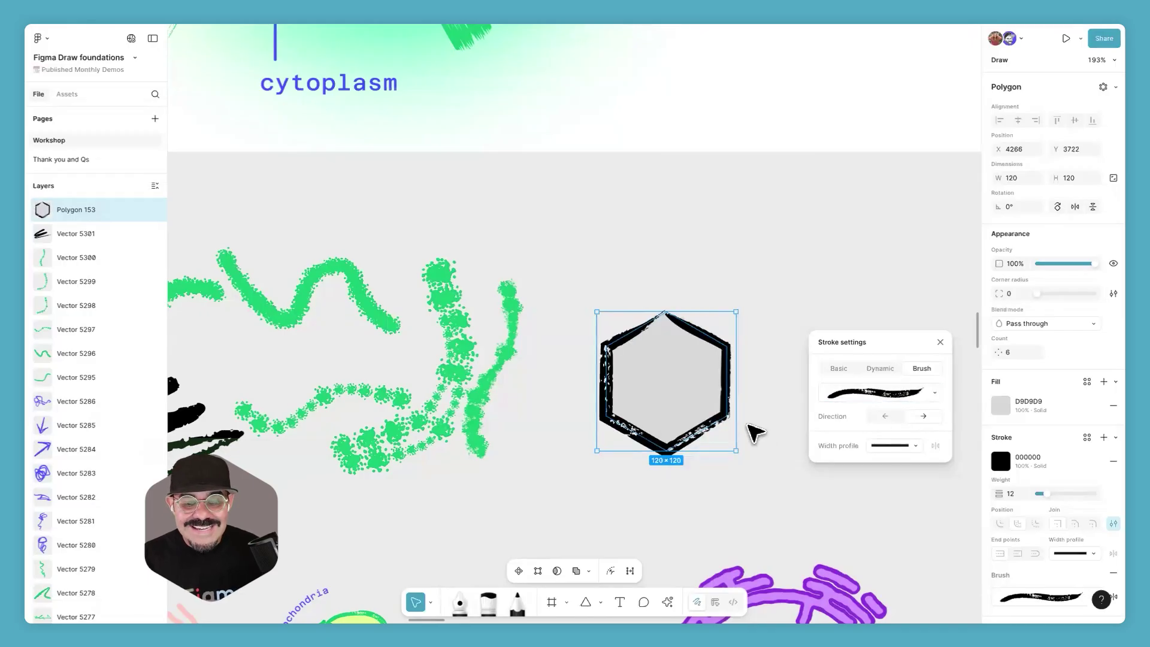
# Step: Flip the hexagon's brush direction and restore it, then apply the width profile that is widest in the middle and tapers at both ends
pyautogui.click(884, 417)
pyautogui.click(885, 416)
pyautogui.click(923, 417)
pyautogui.click(913, 445)
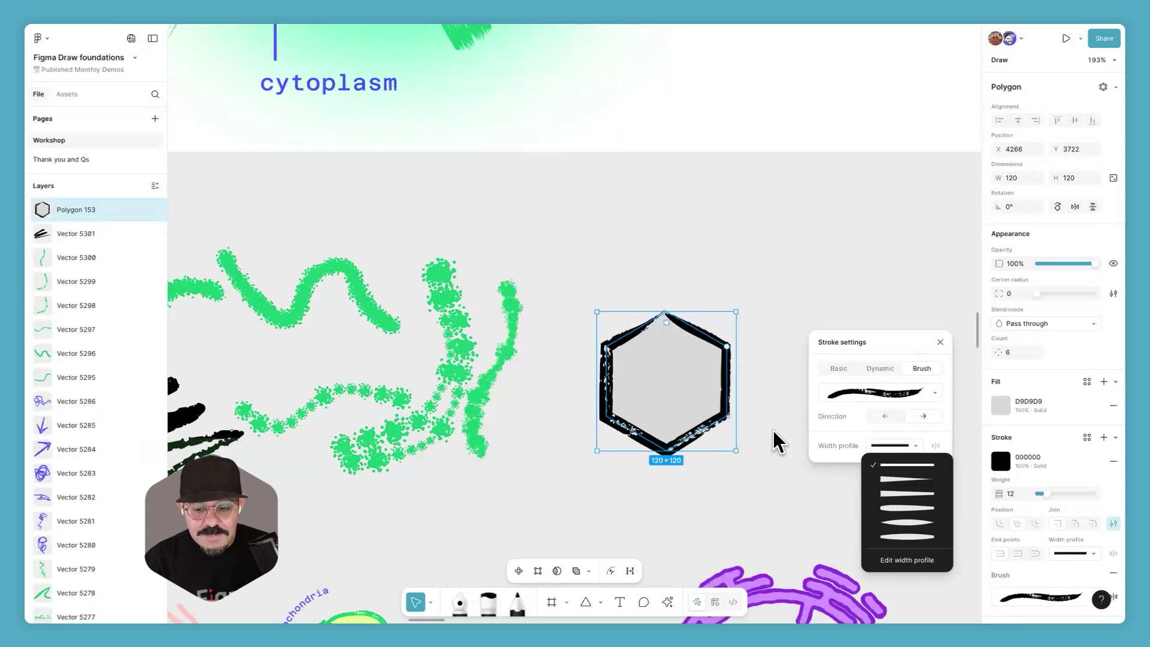
pyautogui.click(904, 520)
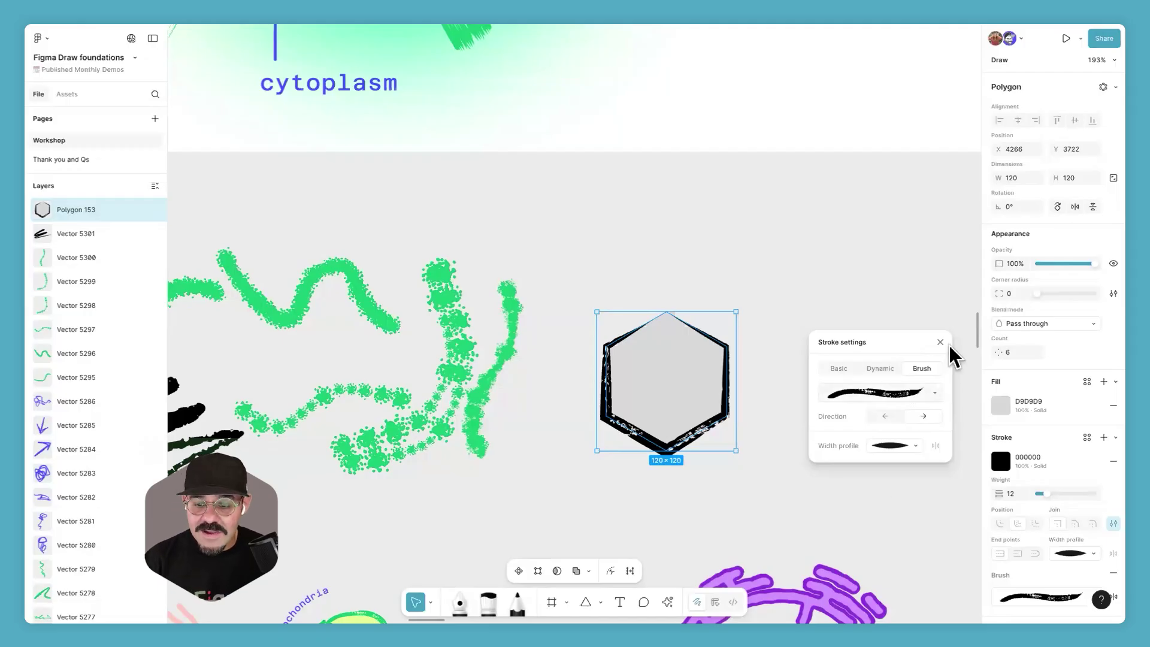
pyautogui.click(826, 294)
# Step: Examine the beige inner hexagon of the plant cell diagram up close, including its rounded corners and stroke
pyautogui.scroll(10, 827, 289)
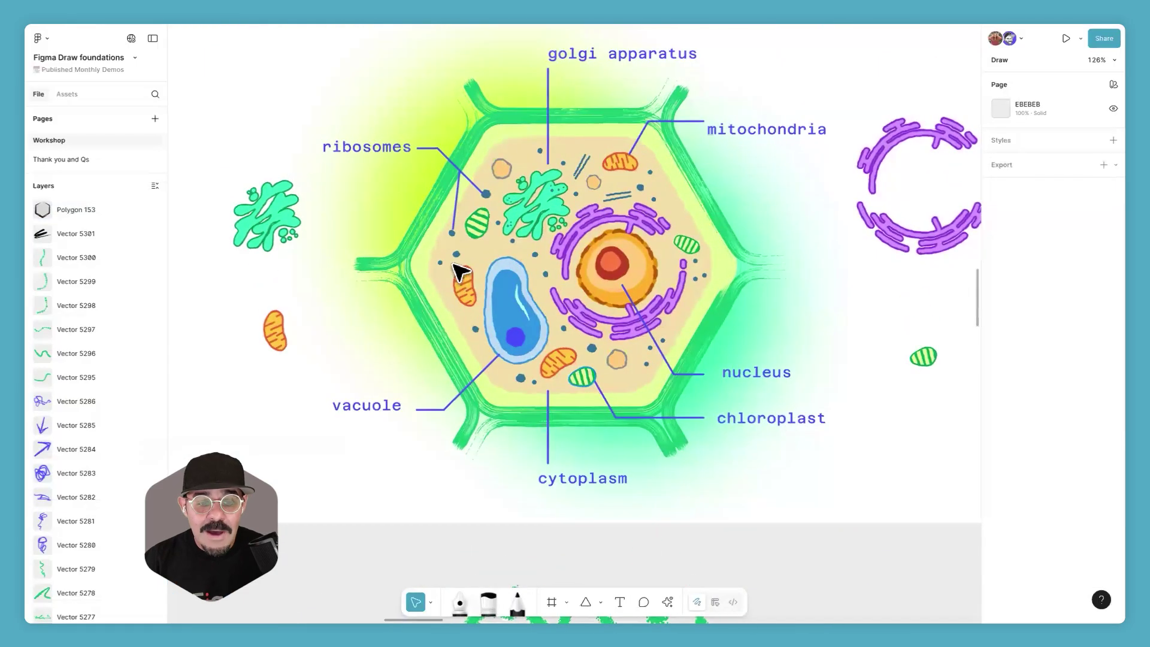
pyautogui.doubleClick(501, 139)
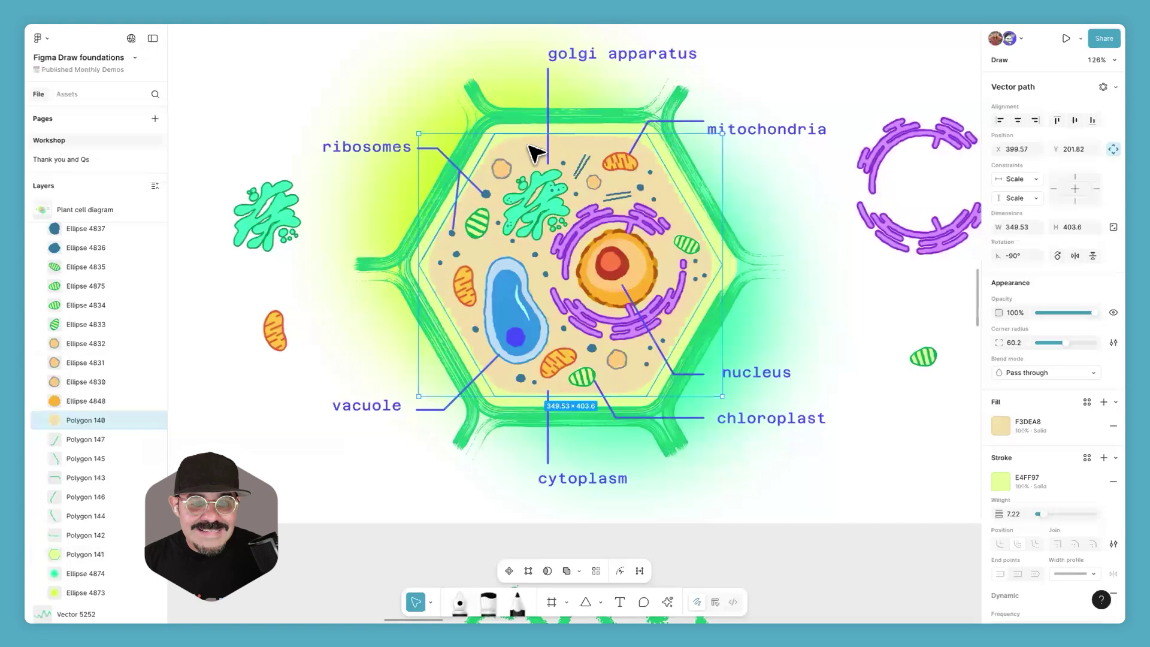
pyautogui.scroll(2, 503, 160)
pyautogui.scroll(10, 503, 160)
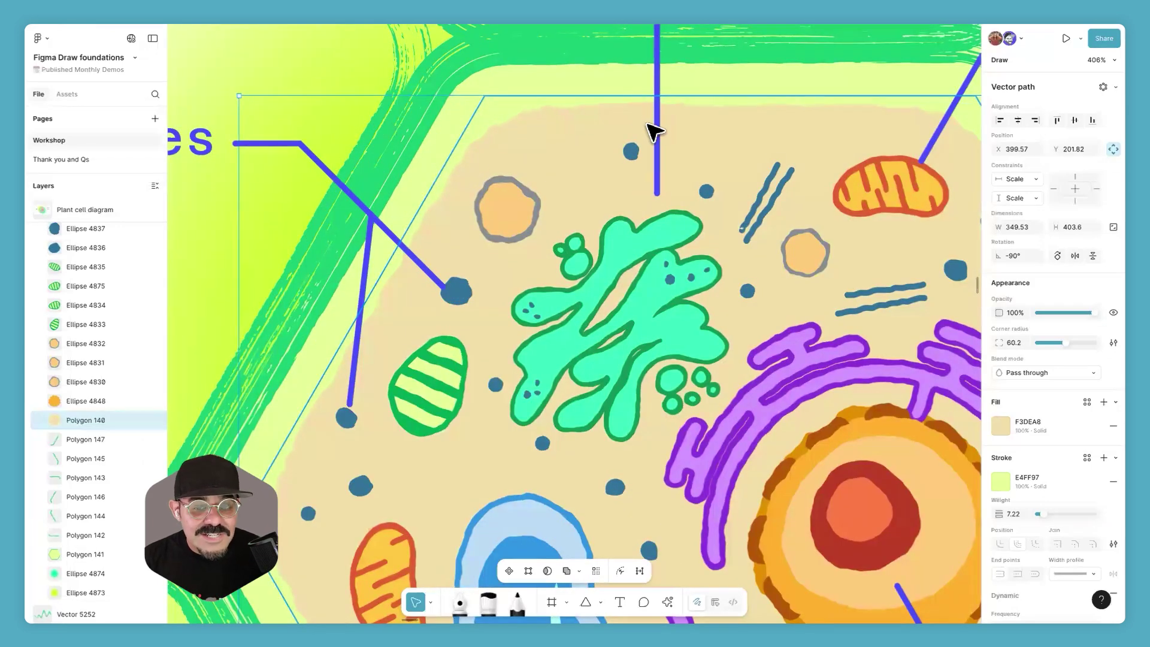
pyautogui.scroll(-6, 651, 128)
pyautogui.scroll(-3, 648, 141)
pyautogui.scroll(-5, 620, 239)
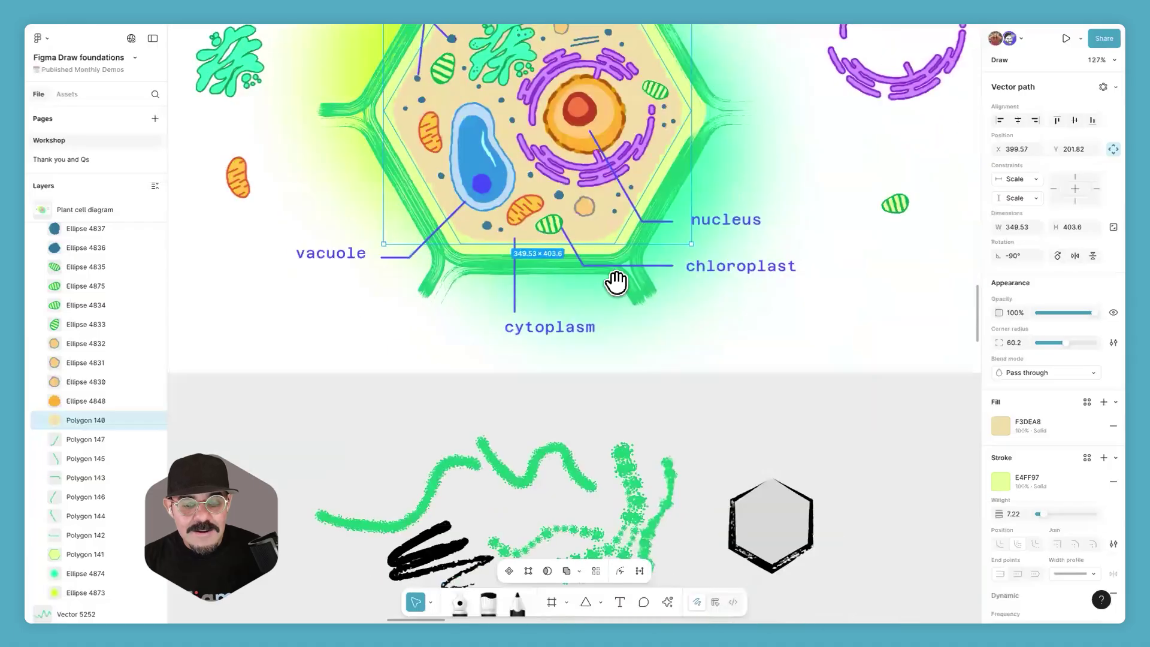
pyautogui.scroll(-7, 611, 291)
pyautogui.scroll(5, 527, 321)
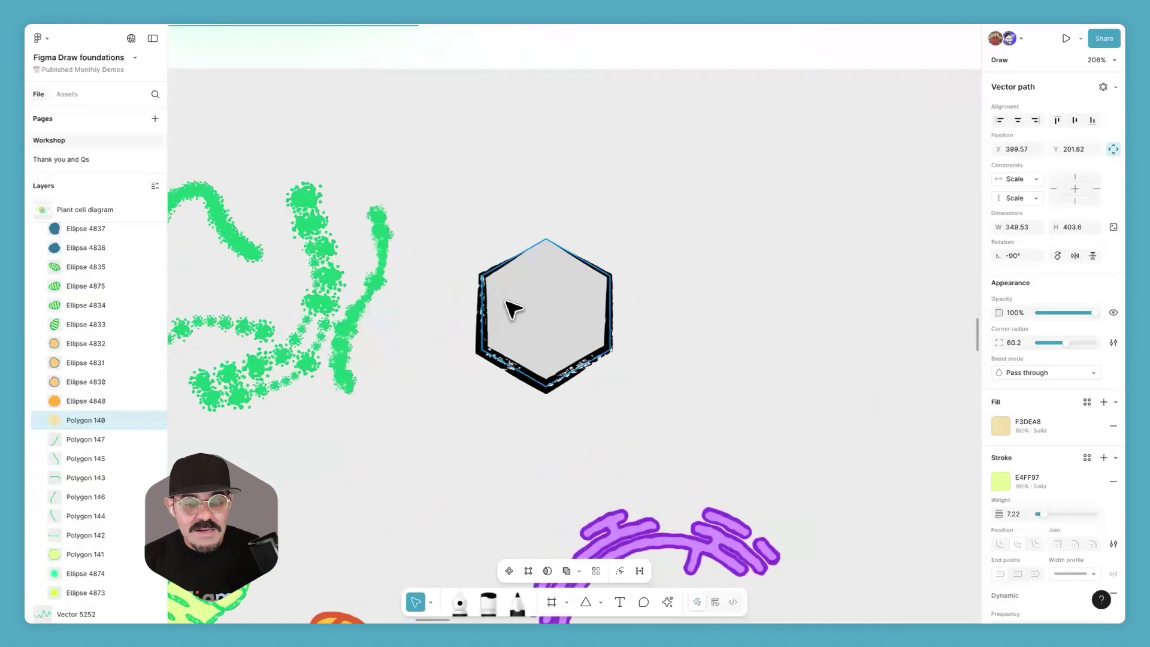
# Step: Move the practice hexagon 40 px right and 20 px up to X 4306, Y 3702
pyautogui.click(545, 323)
pyautogui.hotkey('shift', 'Right')
pyautogui.hotkey('shift', 'Right')
pyautogui.hotkey('shift', 'Right')
pyautogui.hotkey('shift', 'Right')
pyautogui.hotkey('shift', 'Up')
pyautogui.hotkey('shift', 'Up')
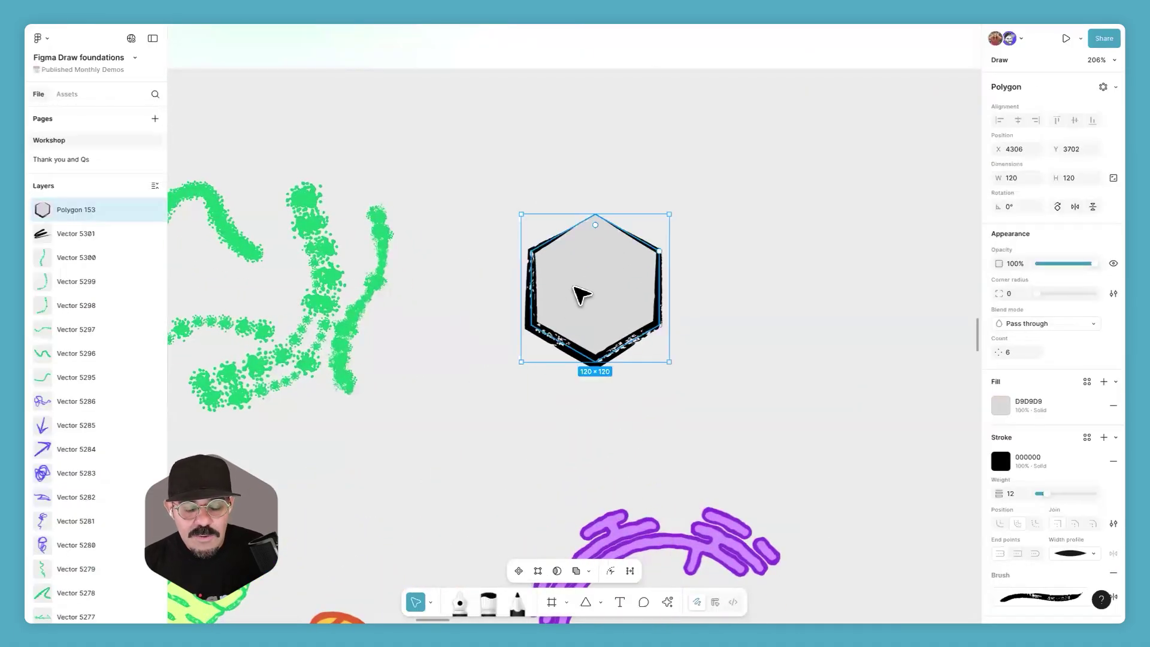
# Step: Change the hexagon's fill colour to black (000000)
pyautogui.click(1000, 409)
pyautogui.moveTo(924, 427); pyautogui.dragTo(842, 477)
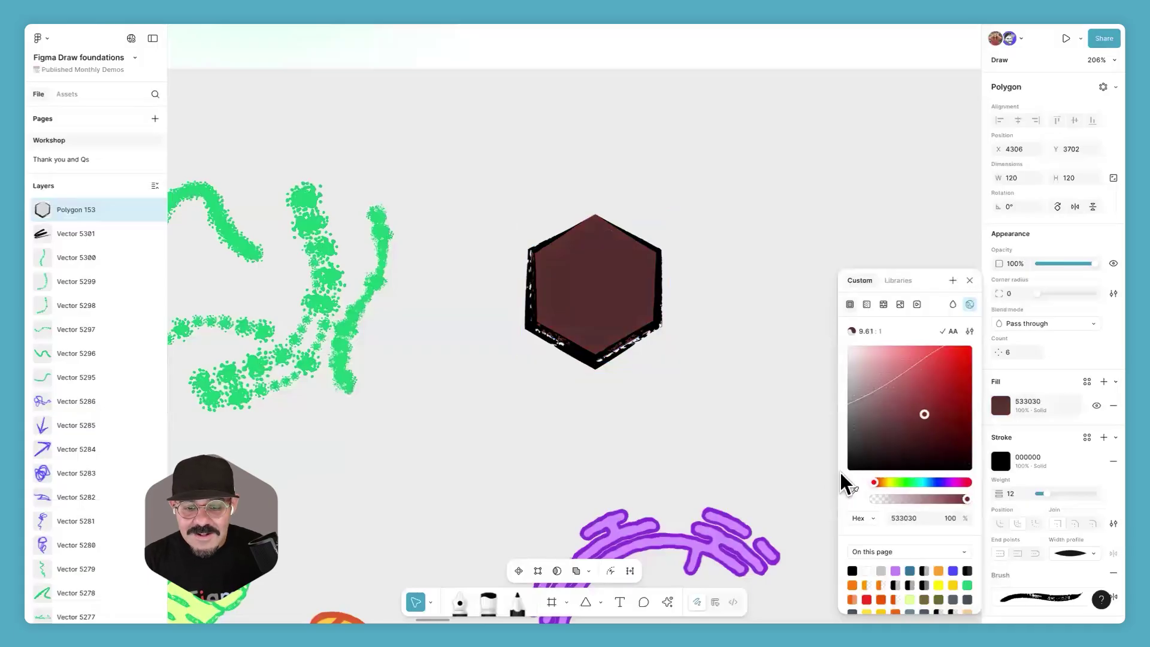
pyautogui.click(659, 386)
# Step: Round the hexagon's corners to a radius of 24
pyautogui.click(610, 312)
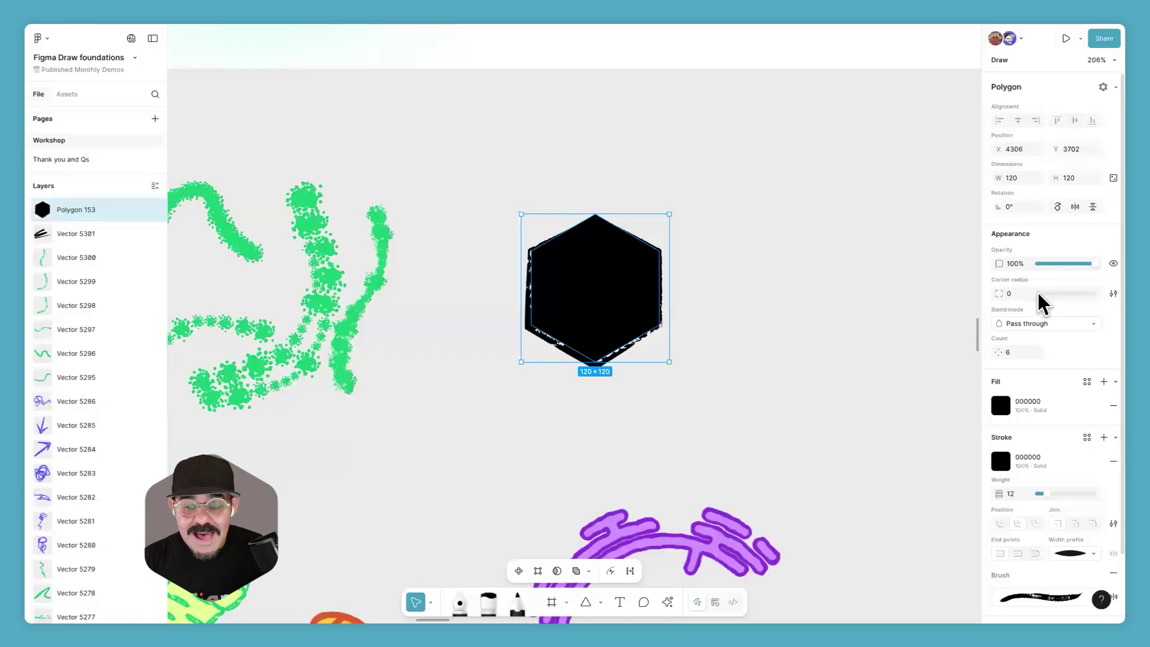
pyautogui.moveTo(597, 229)
pyautogui.moveTo(596, 227)
pyautogui.mouseDown()
pyautogui.moveTo(594, 263)
pyautogui.moveTo(595, 242)
pyautogui.mouseUp()
pyautogui.click(756, 302)
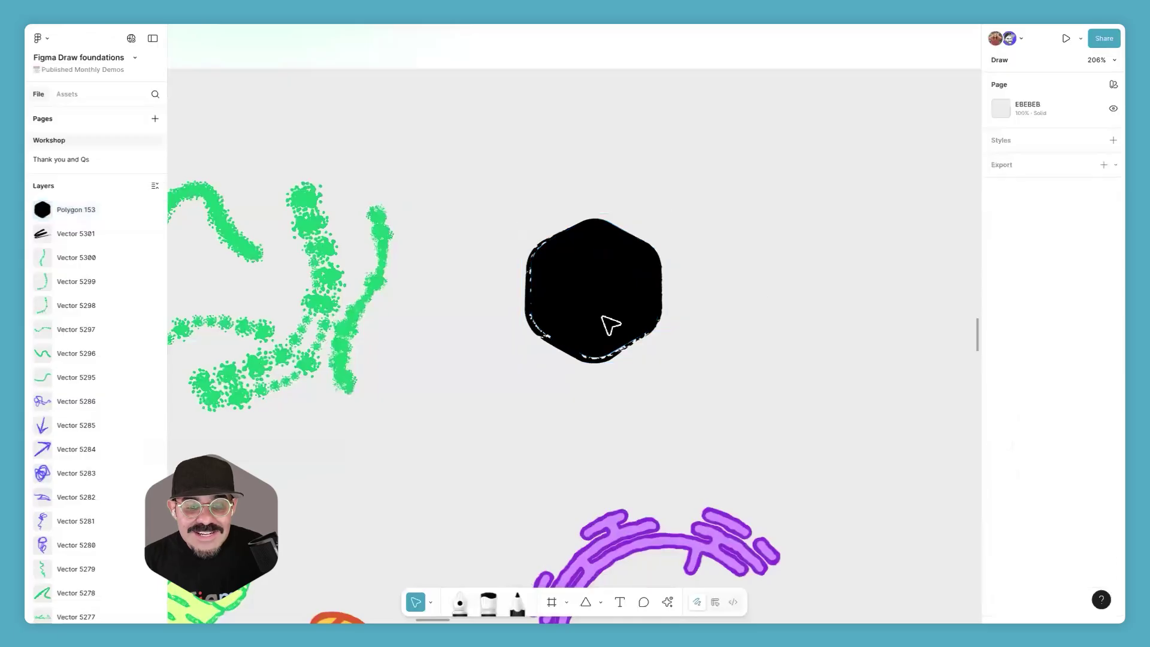
# Step: Turn the hexagon's stroke into a dynamic stroke with frequency 2%, wiggle 35% and smoothen 100%
pyautogui.scroll(3, 608, 326)
pyautogui.click(617, 354)
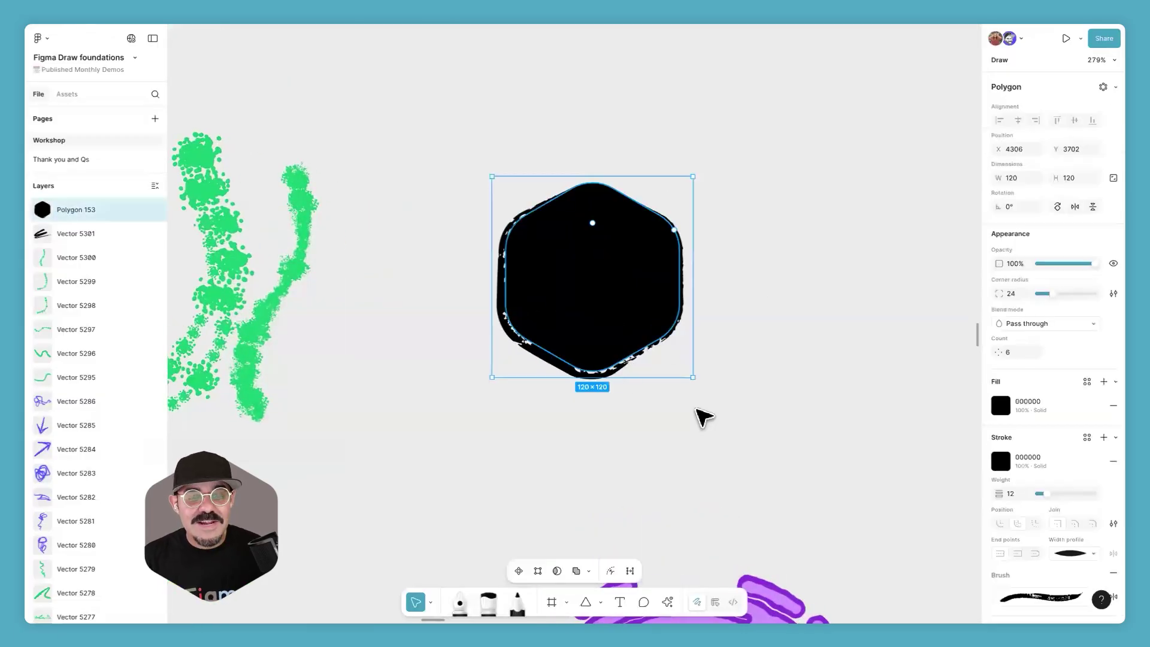
pyautogui.scroll(-3, 706, 452)
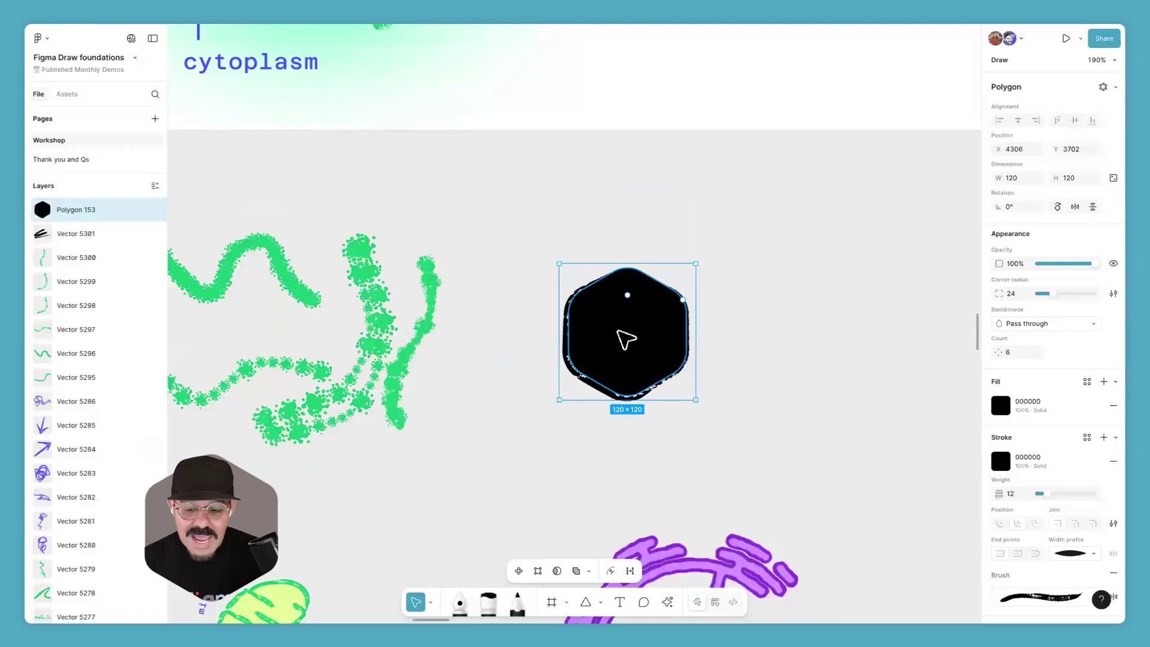
pyautogui.click(1113, 523)
pyautogui.moveTo(946, 503)
pyautogui.mouseDown()
pyautogui.moveTo(860, 405)
pyautogui.moveTo(838, 277)
pyautogui.mouseUp()
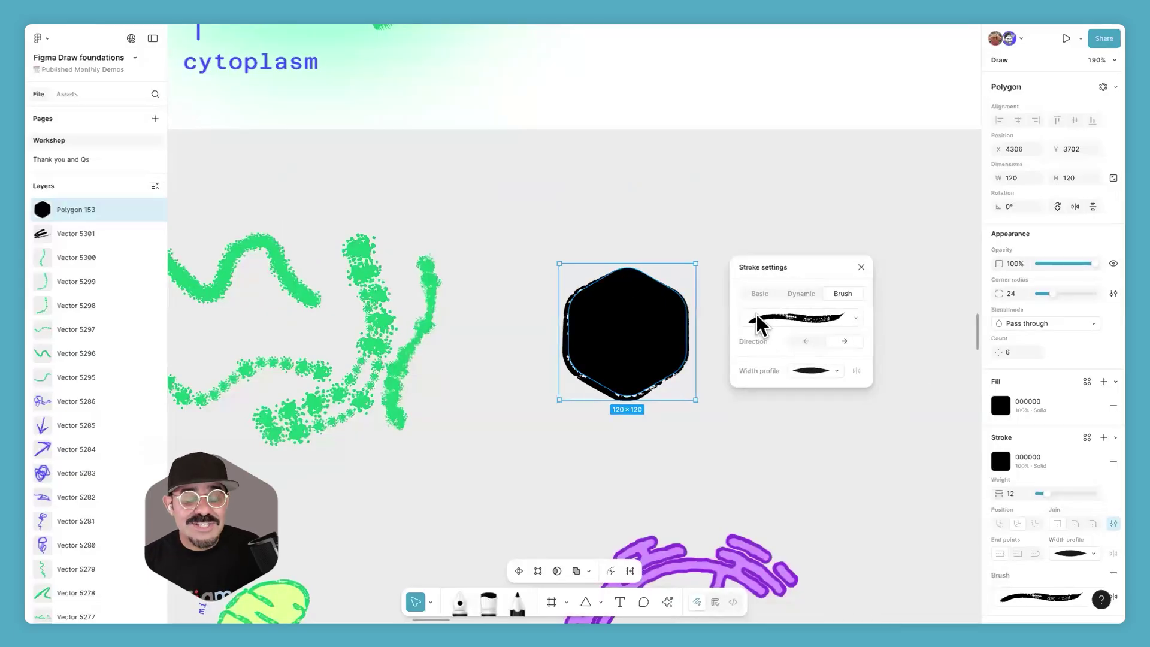
pyautogui.click(759, 295)
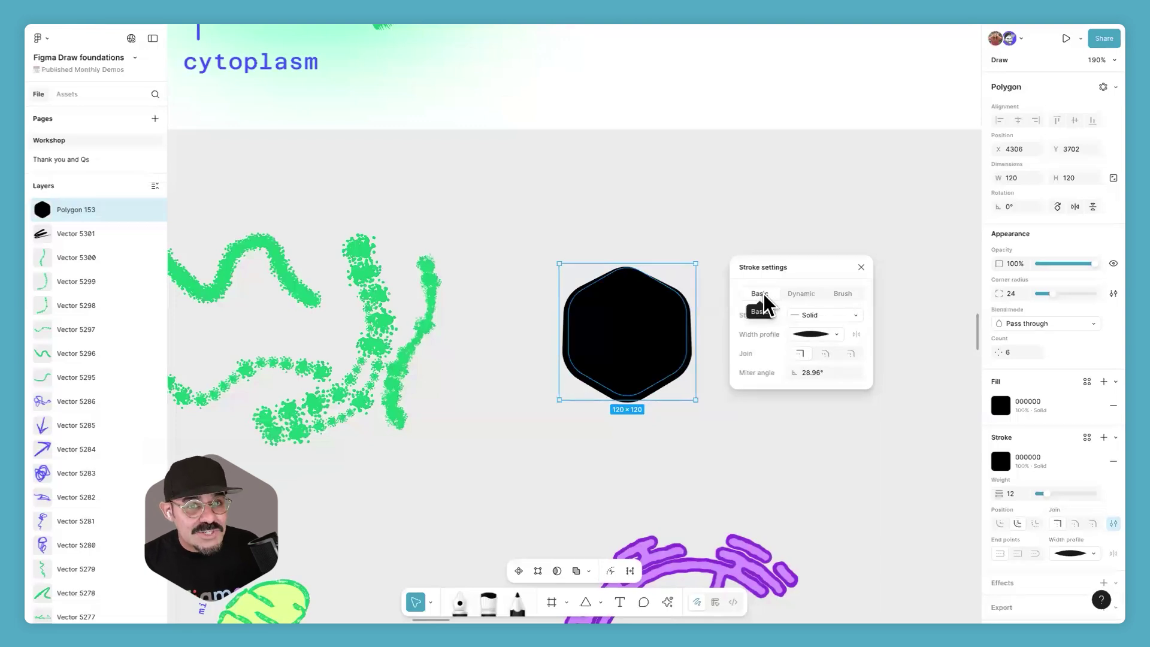
pyautogui.click(802, 296)
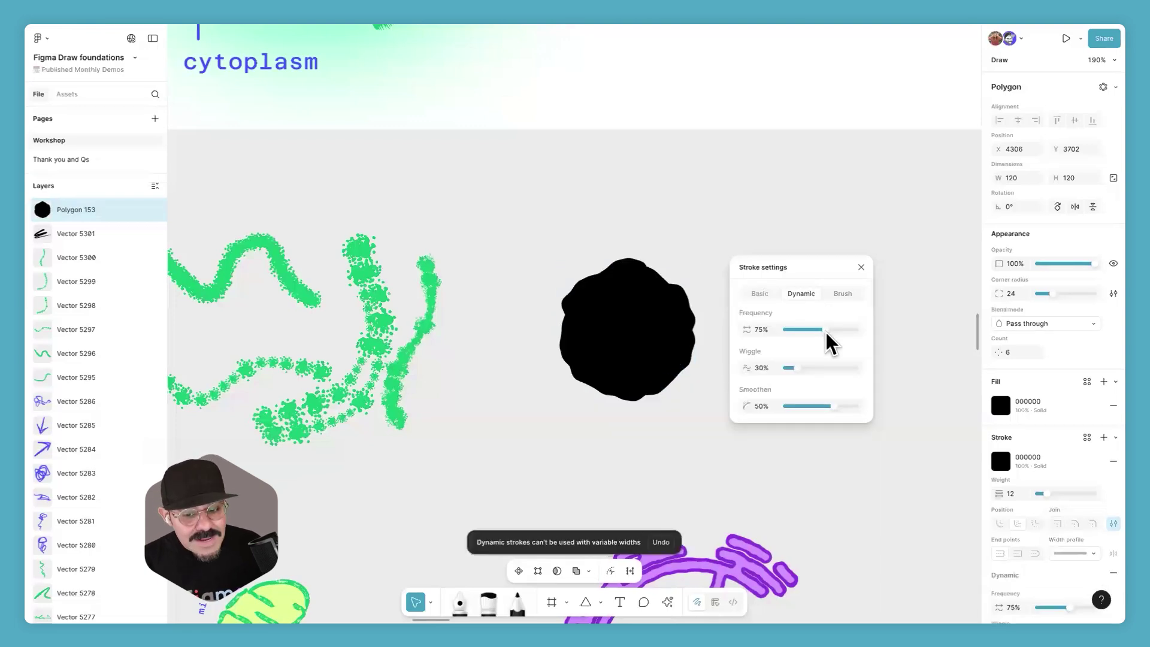
pyautogui.moveTo(823, 331); pyautogui.dragTo(798, 369)
pyautogui.moveTo(800, 329)
pyautogui.mouseDown()
pyautogui.moveTo(834, 330)
pyautogui.moveTo(788, 334)
pyautogui.mouseUp()
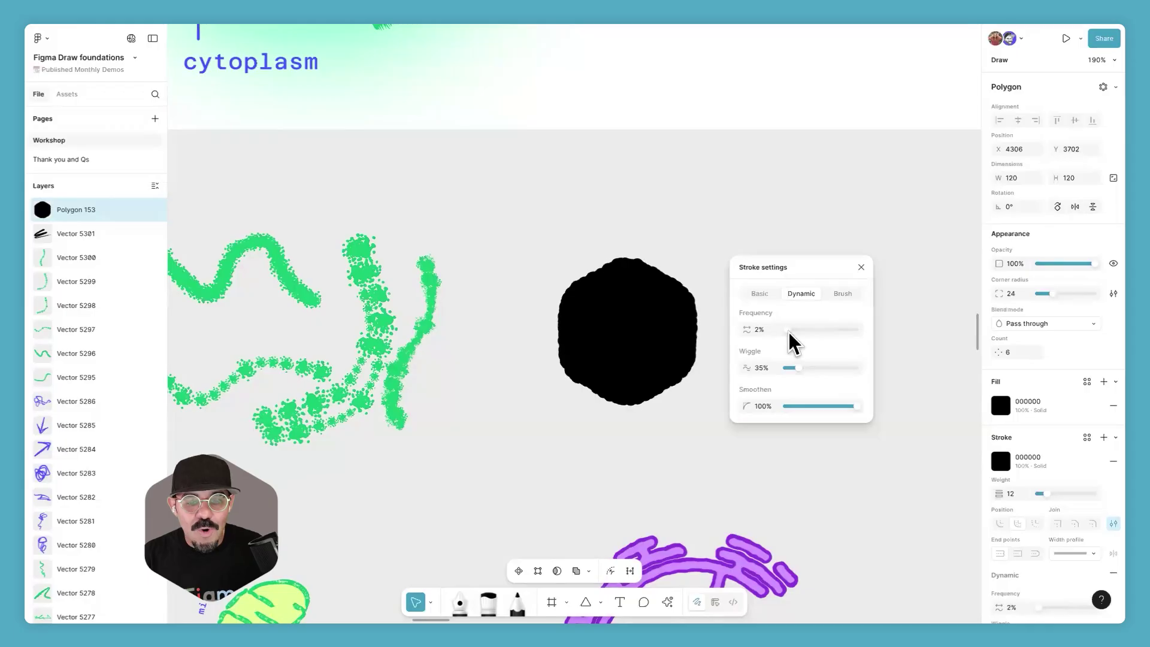
# Step: Switch the hexagon's stroke to a brush stroke with the Spaghetti Western stretch brush
pyautogui.click(840, 297)
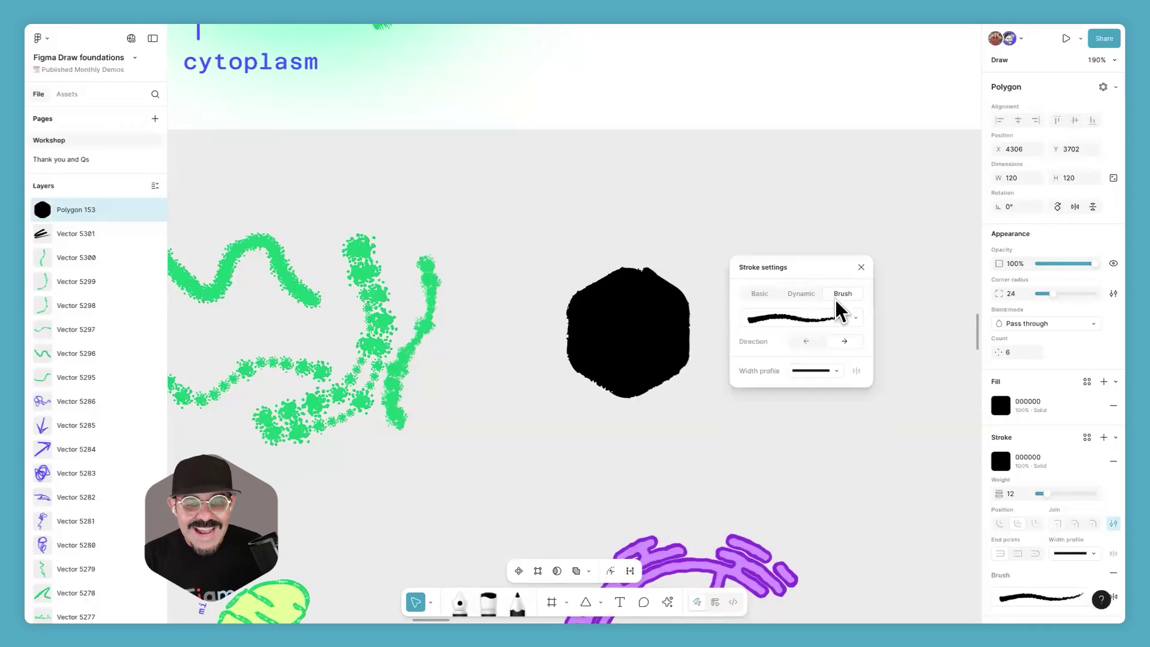
pyautogui.click(841, 318)
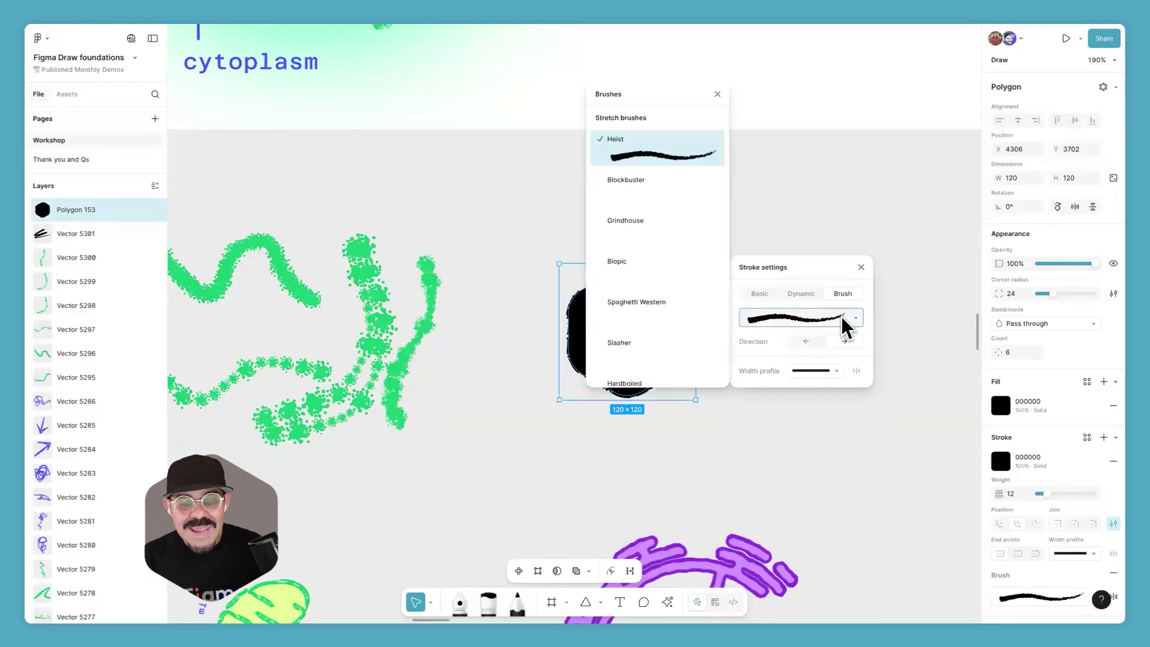
pyautogui.click(674, 318)
pyautogui.click(724, 421)
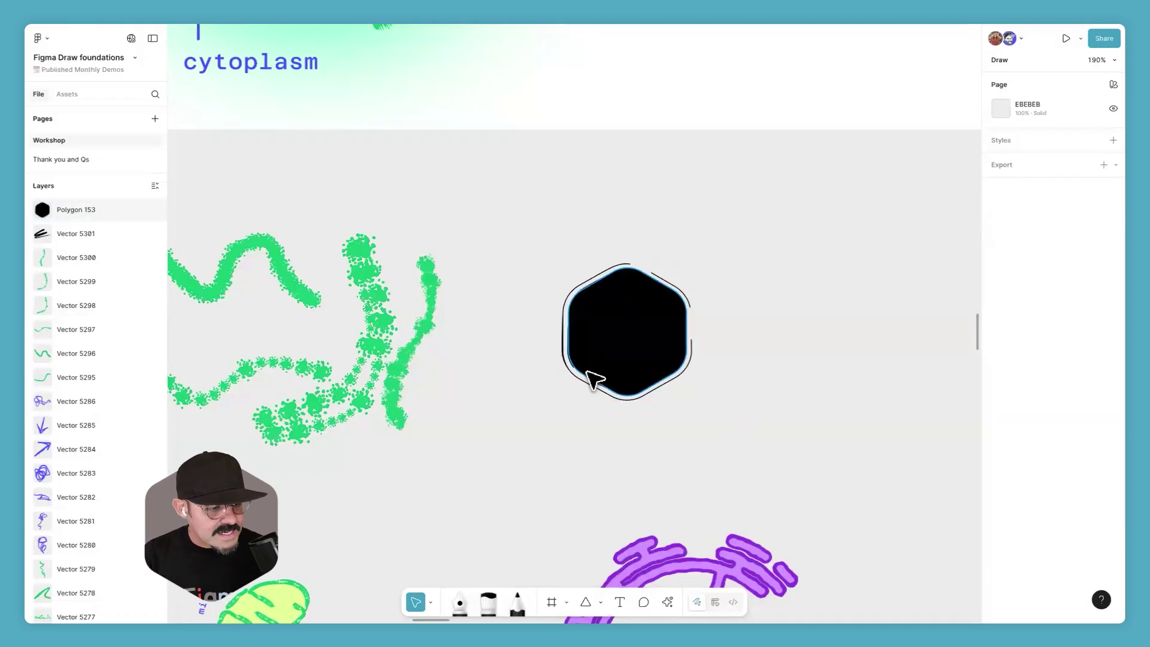
# Step: Recolour the hexagon's fill to pure red (FF0000)
pyautogui.click(658, 382)
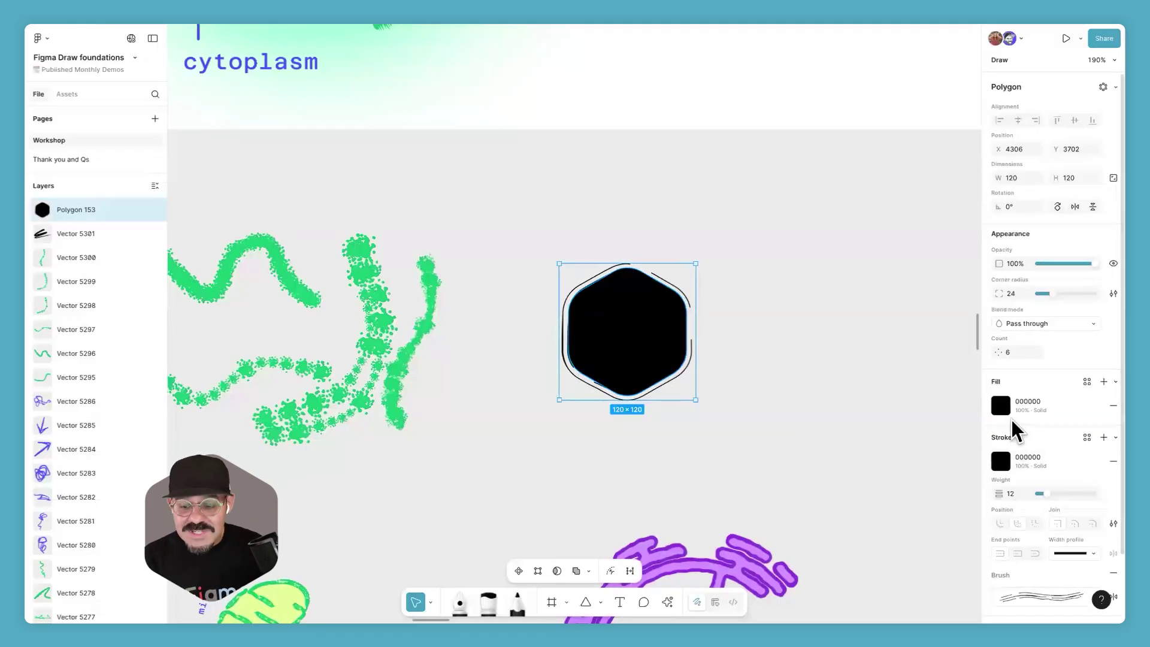
pyautogui.click(1000, 406)
pyautogui.click(970, 363)
pyautogui.click(783, 398)
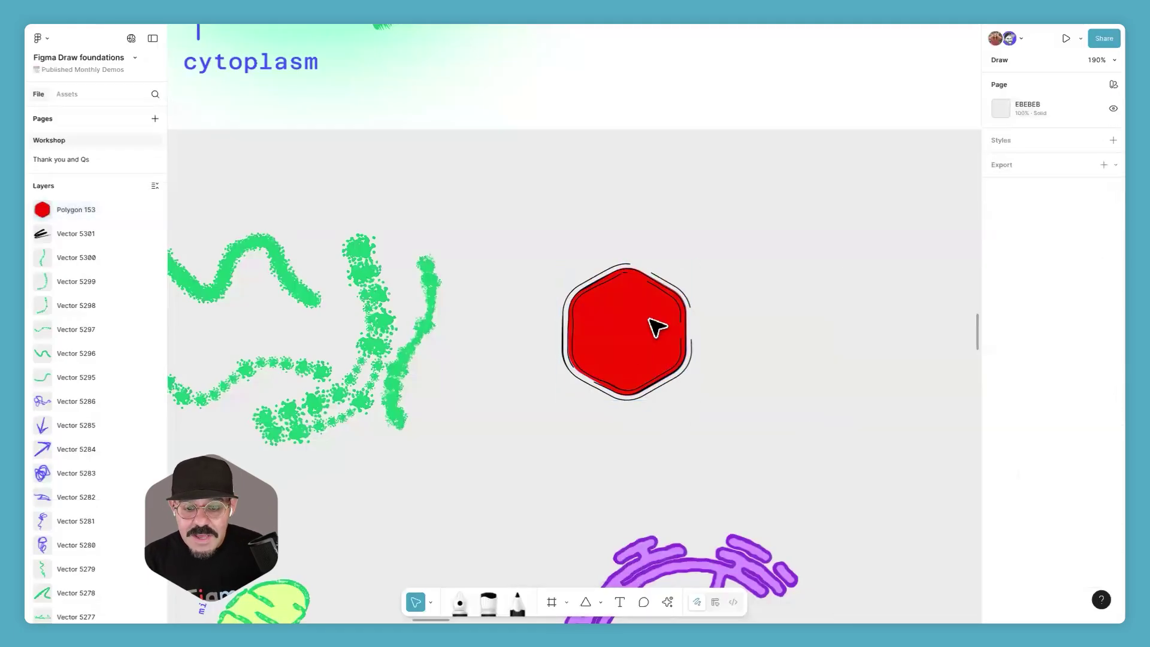
# Step: Increase the red hexagon's brush stroke weight to 29
pyautogui.click(623, 317)
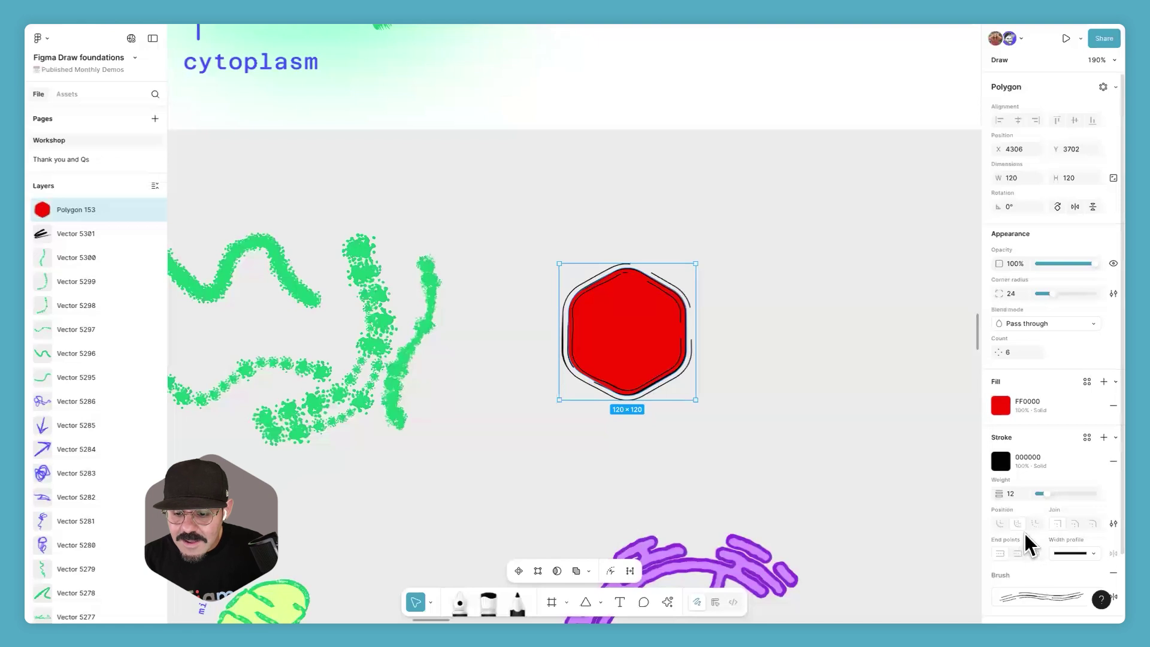
pyautogui.scroll(-1, 1024, 532)
pyautogui.moveTo(1046, 486); pyautogui.dragTo(1055, 484)
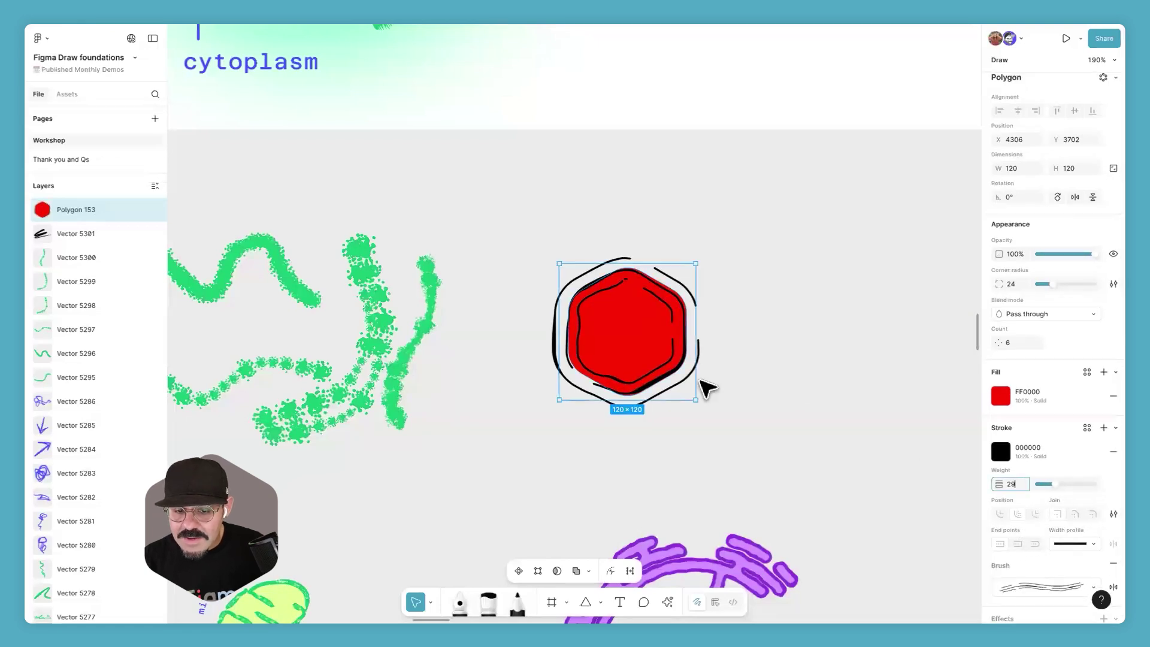
pyautogui.click(707, 388)
# Step: Enlarge the red hexagon from its centre to 198 × 198 and raise its stroke weight to 36
pyautogui.scroll(2, 659, 356)
pyautogui.click(624, 321)
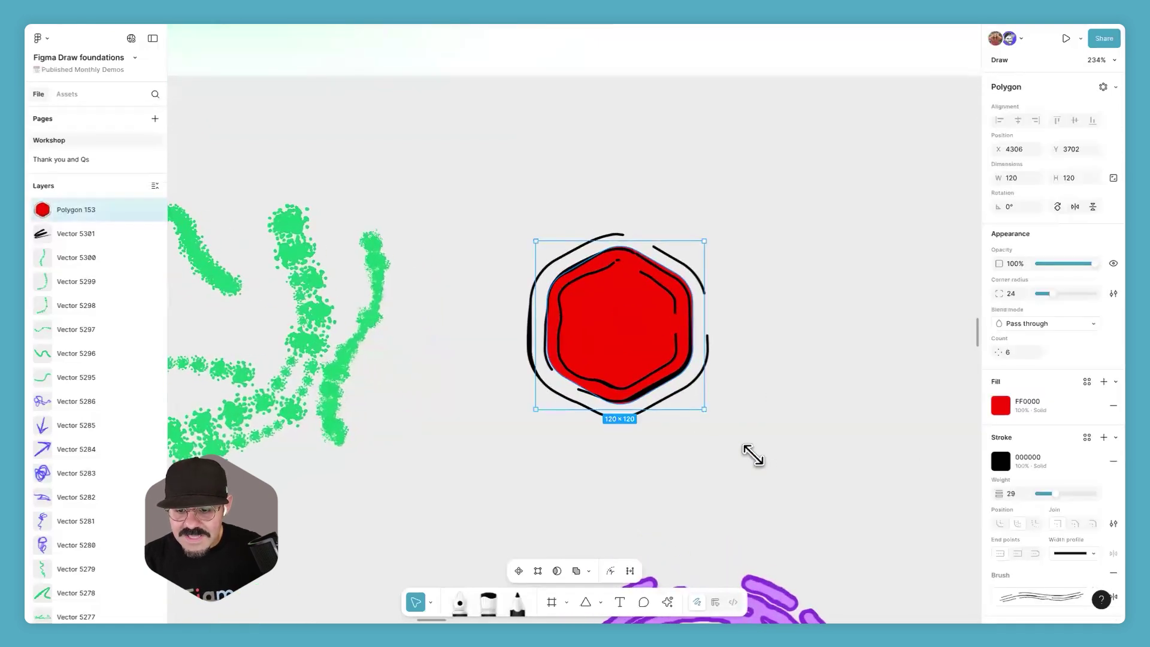
pyautogui.moveTo(753, 455); pyautogui.dragTo(757, 456)
pyautogui.click(916, 492)
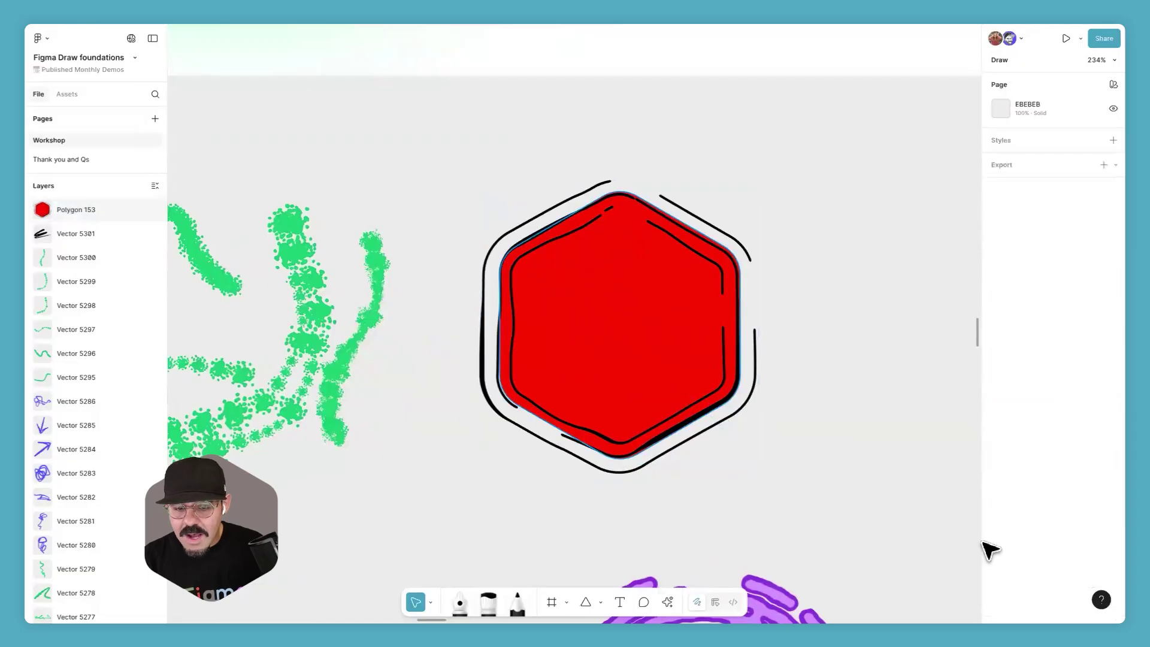
pyautogui.hotkey('ctrl', 'z')
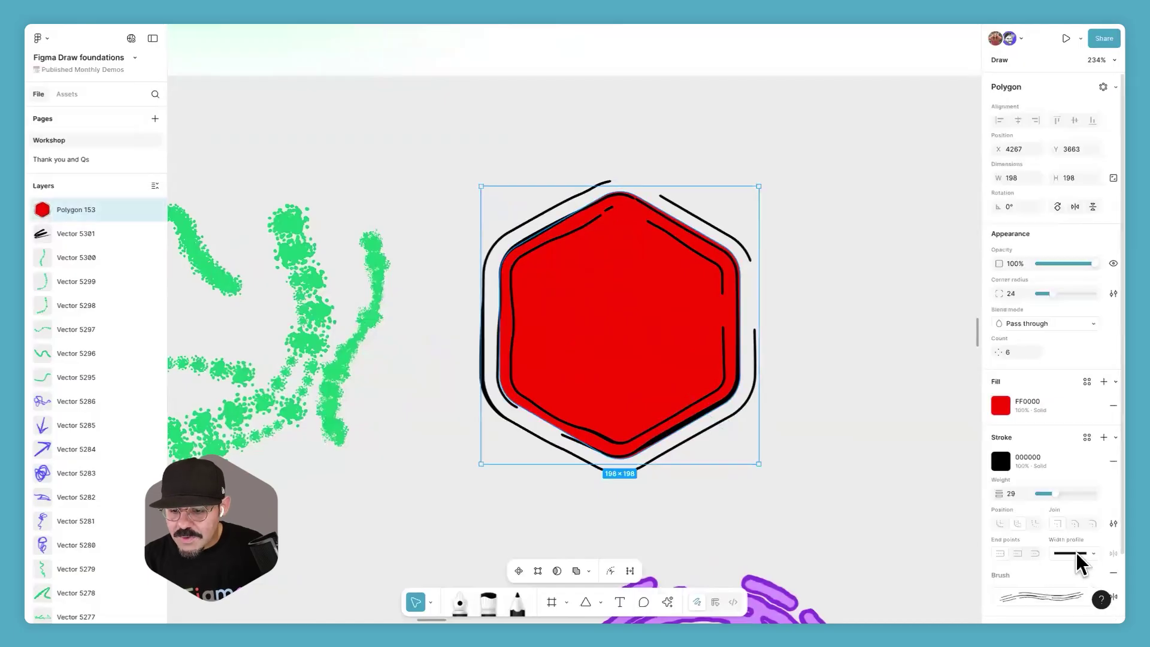
pyautogui.click(1058, 494)
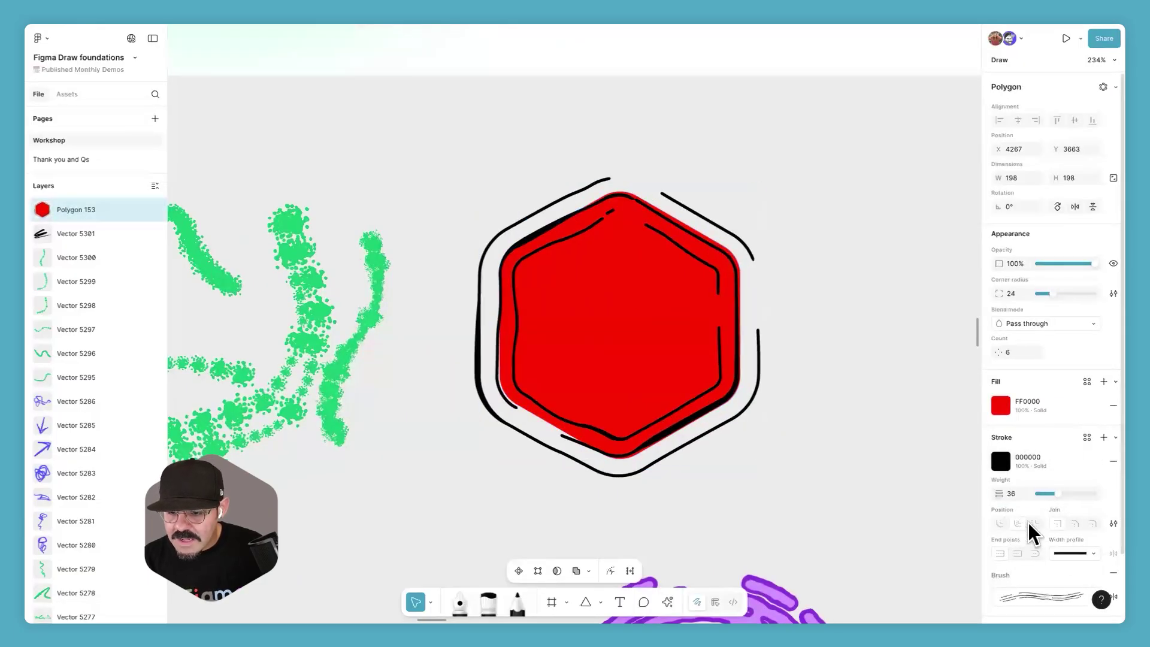
# Step: Switch the hexagon's stroke to Basic and compare its outside, centre and inside stroke positions
pyautogui.click(1112, 523)
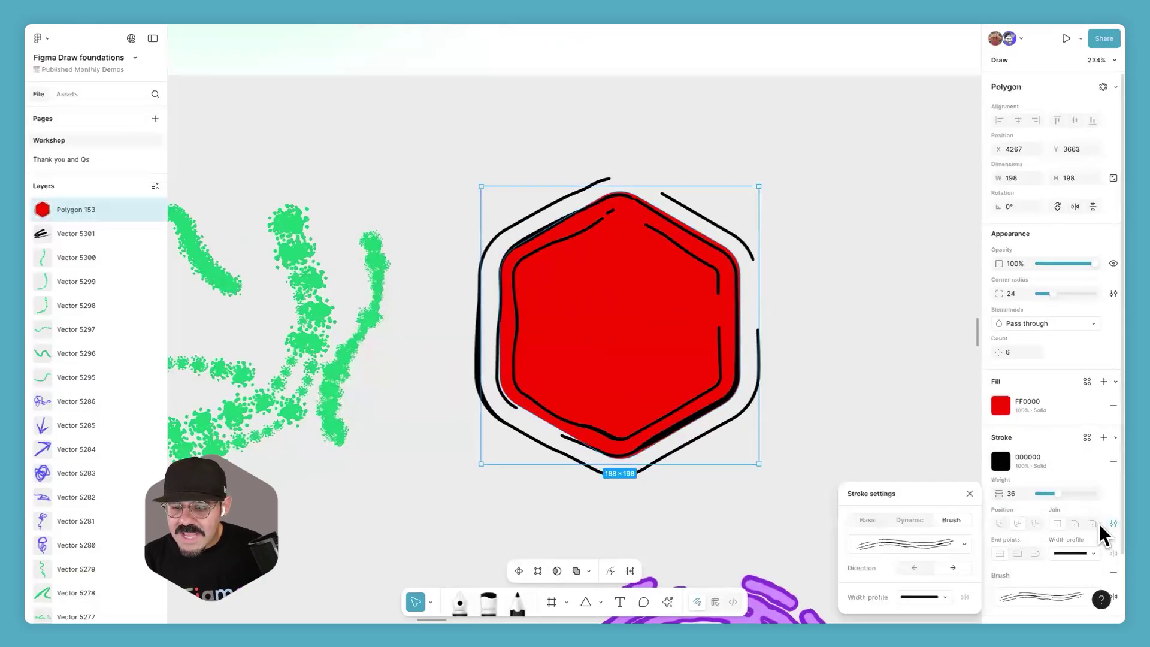
pyautogui.click(866, 516)
pyautogui.click(1001, 522)
pyautogui.click(1005, 522)
pyautogui.click(1018, 522)
pyautogui.click(1005, 522)
pyautogui.click(1034, 522)
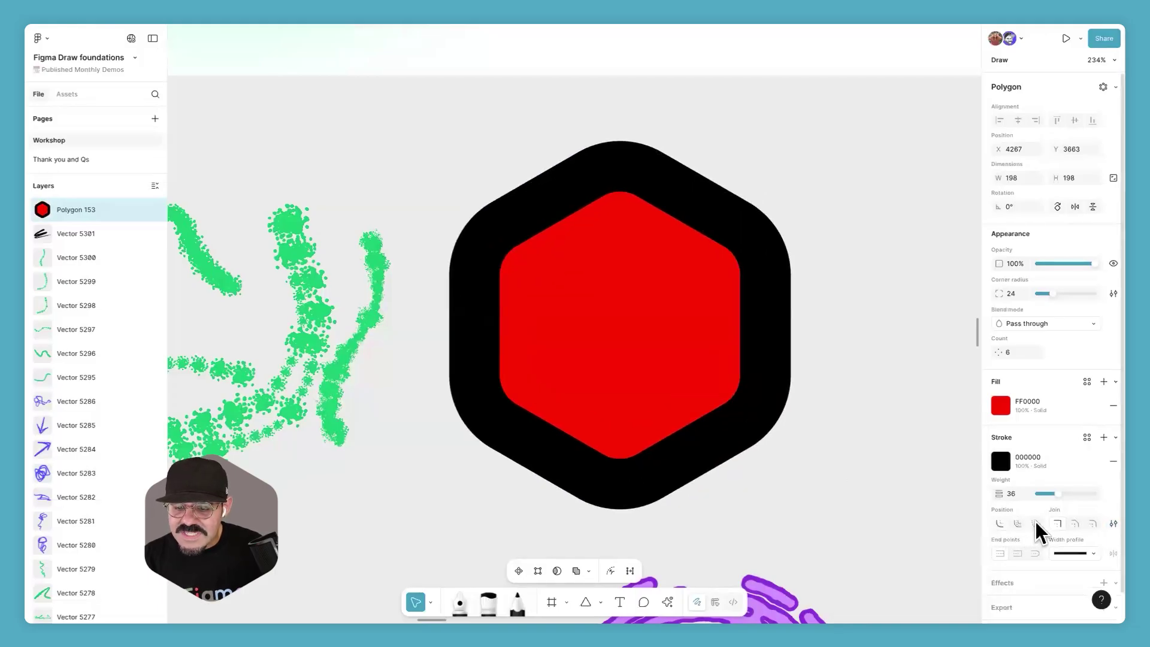
# Step: Try a brush stroke on the hexagon, return it to a Basic stroke, and place the stroke outside the edge
pyautogui.click(1107, 522)
pyautogui.click(962, 519)
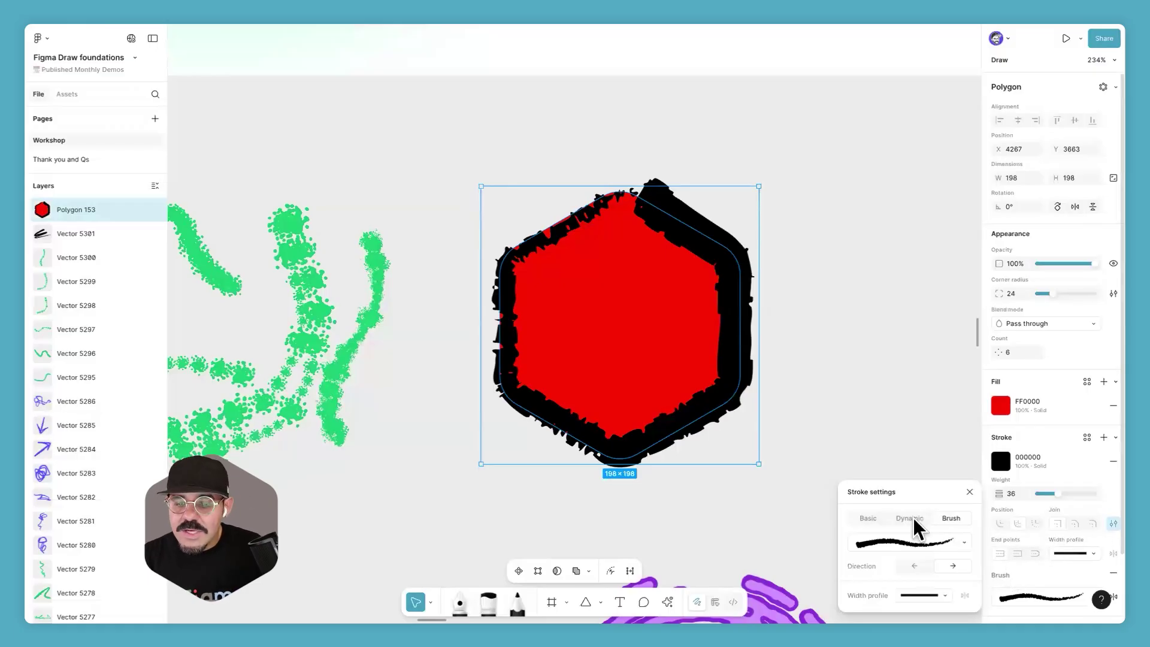
pyautogui.click(866, 518)
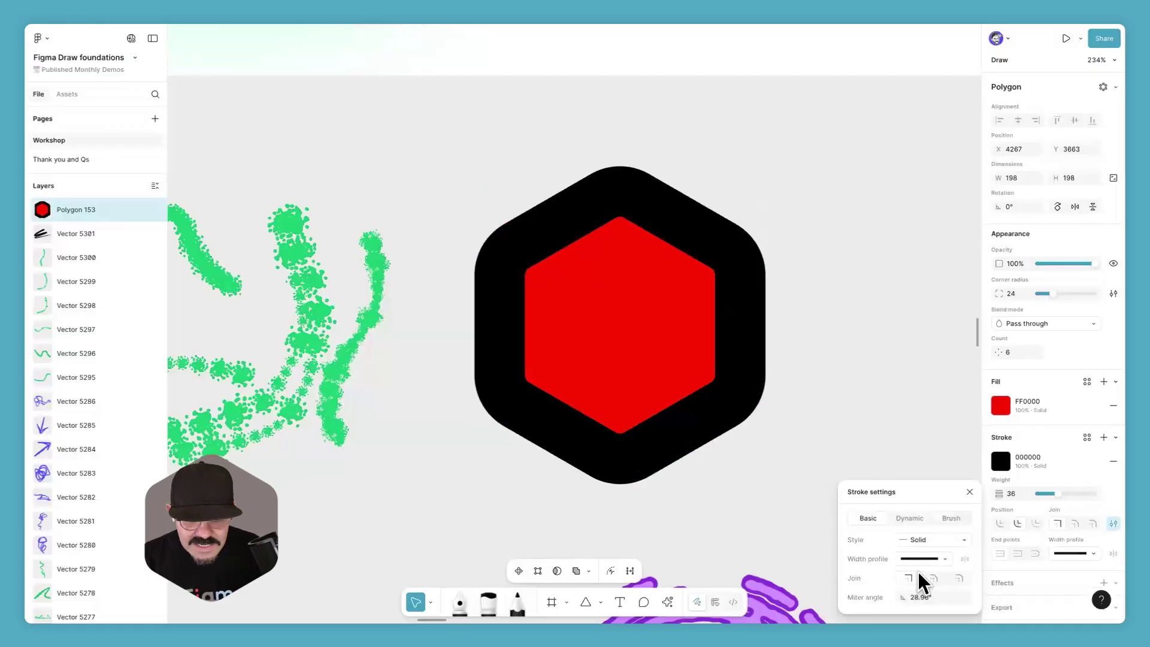
pyautogui.click(629, 294)
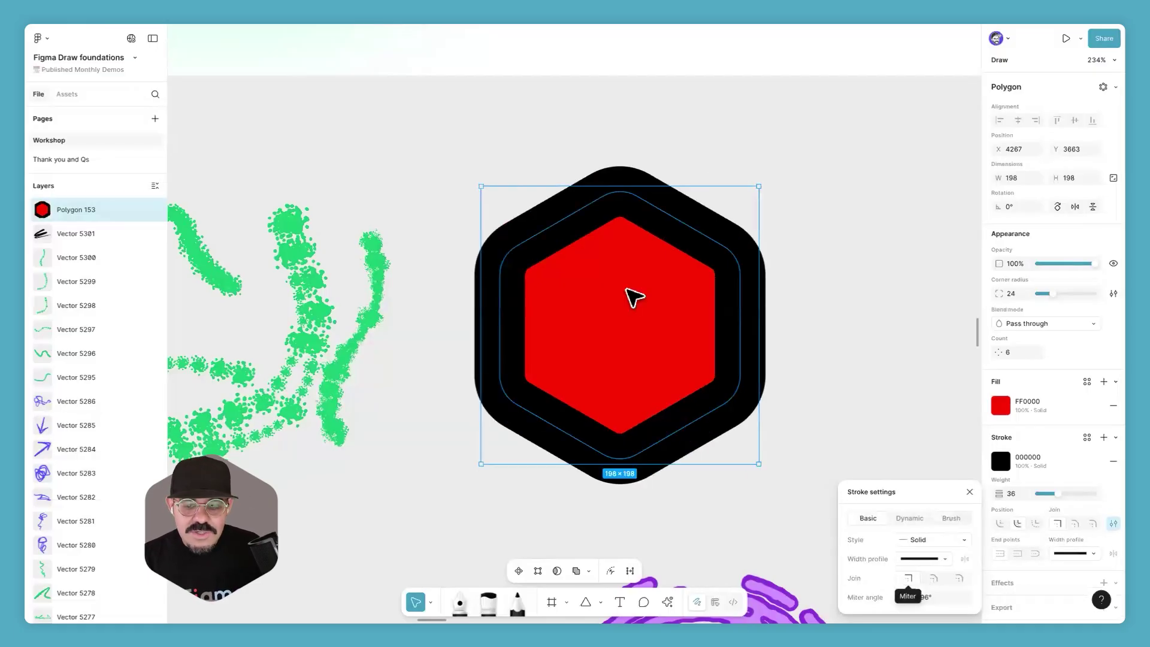
pyautogui.click(1000, 521)
pyautogui.click(1017, 521)
pyautogui.click(1000, 521)
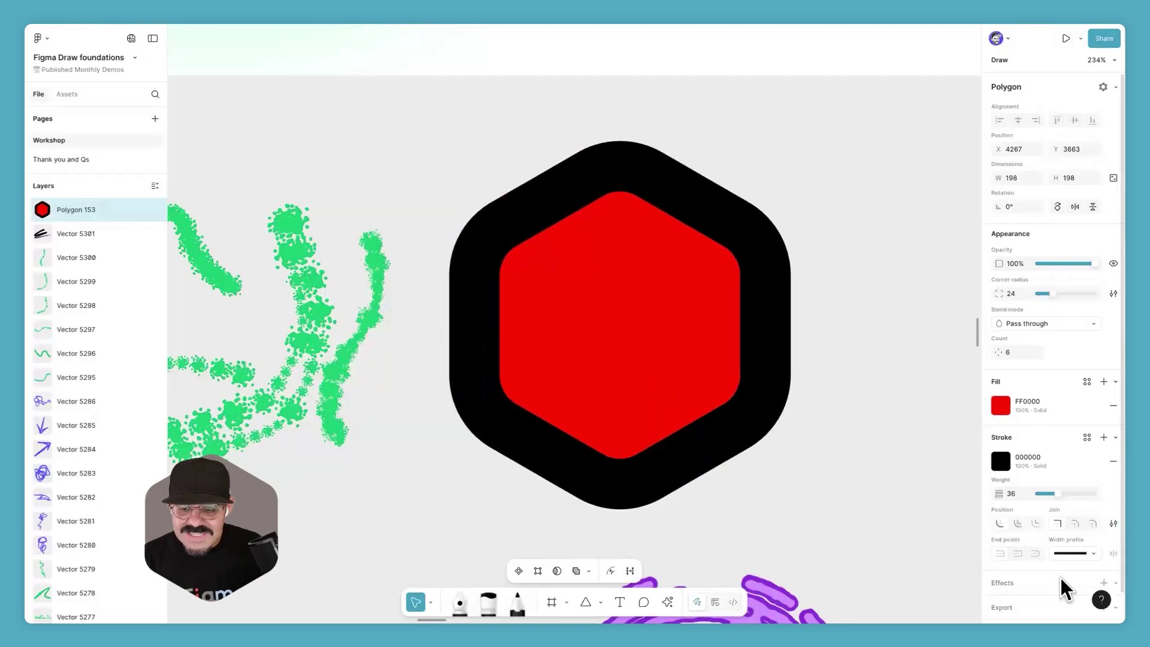
# Step: Set the style of the hexagon's basic stroke to Dashed
pyautogui.click(1113, 523)
pyautogui.moveTo(923, 498); pyautogui.dragTo(900, 389)
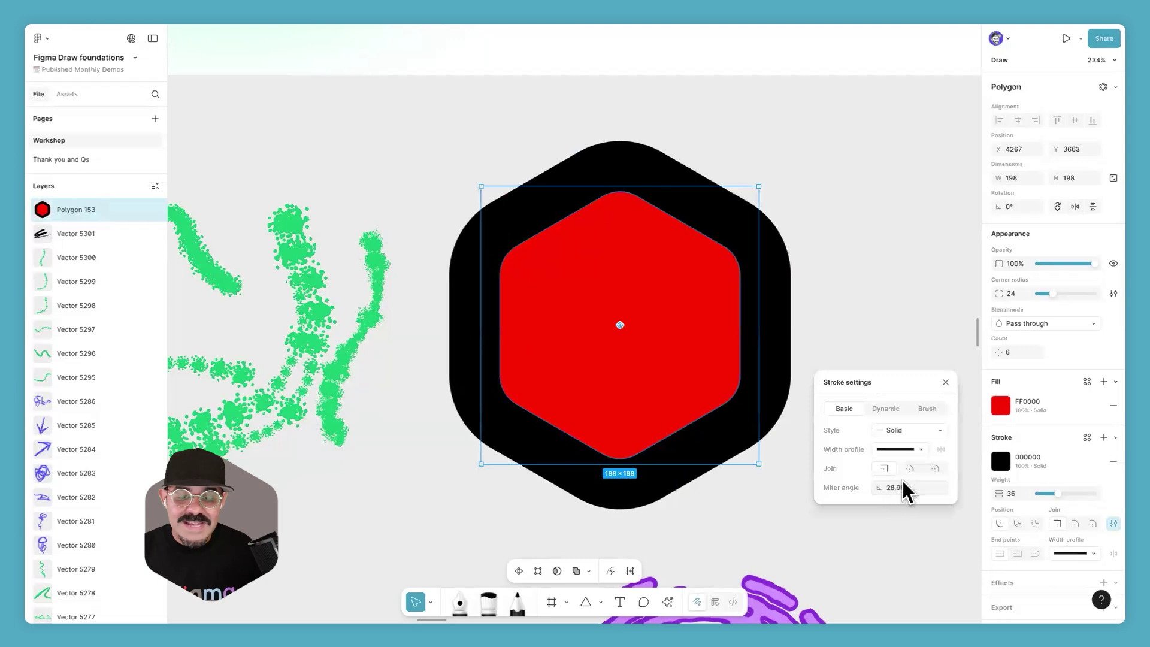
pyautogui.click(908, 430)
pyautogui.click(911, 443)
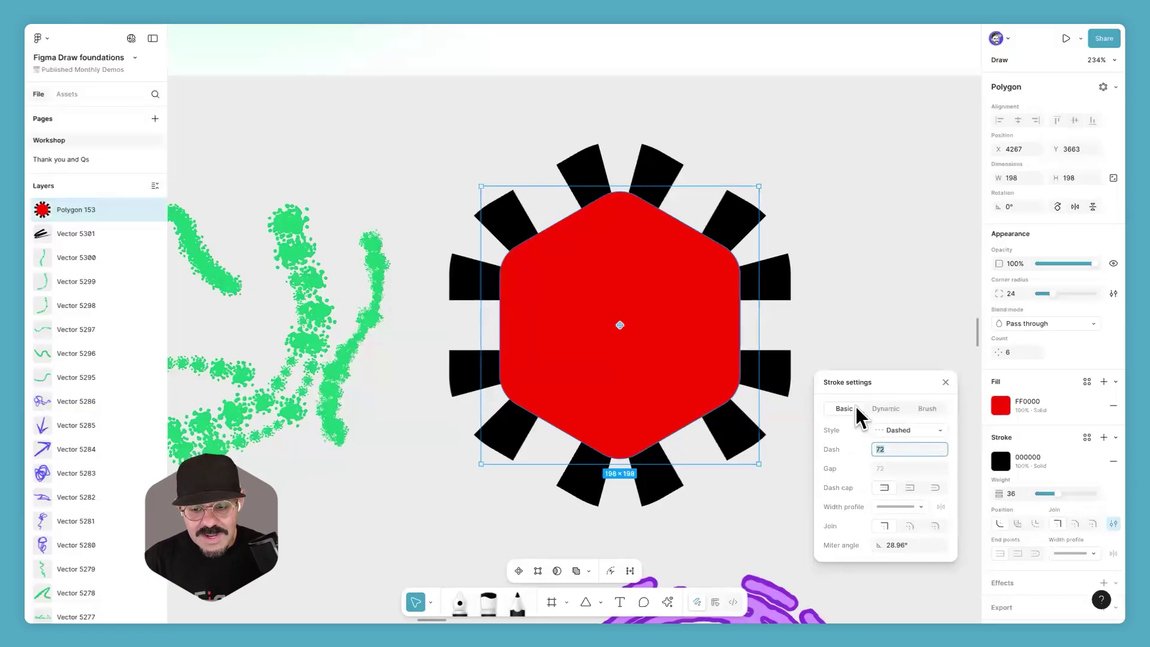
pyautogui.click(945, 382)
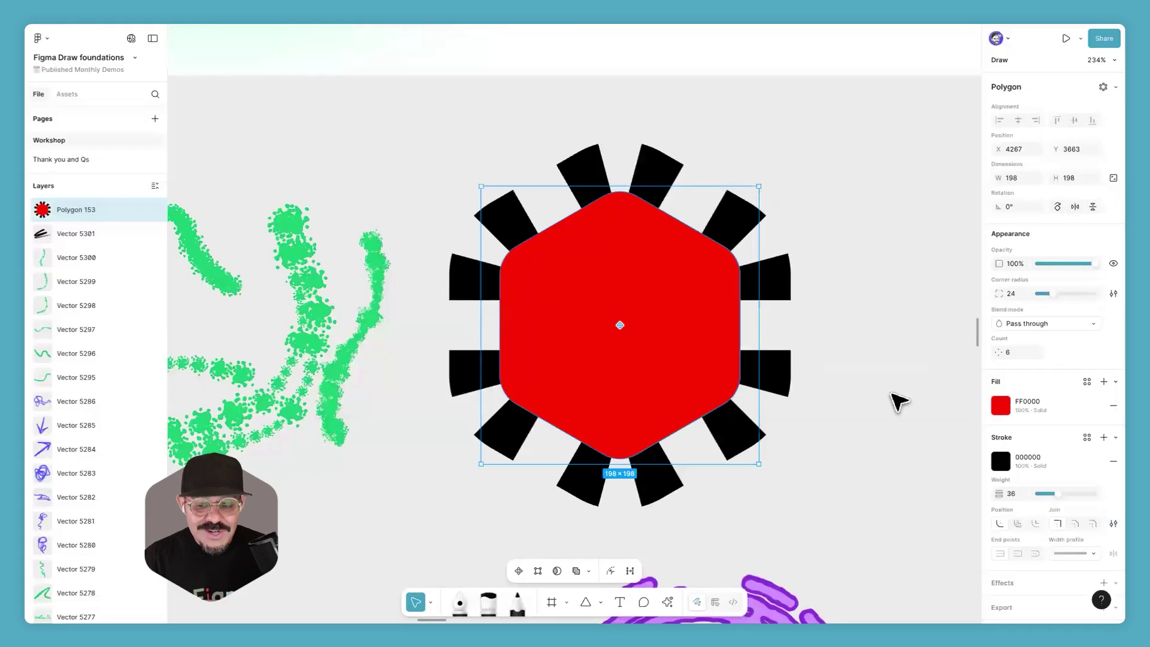
pyautogui.click(791, 396)
pyautogui.click(712, 312)
pyautogui.scroll(-1, 758, 401)
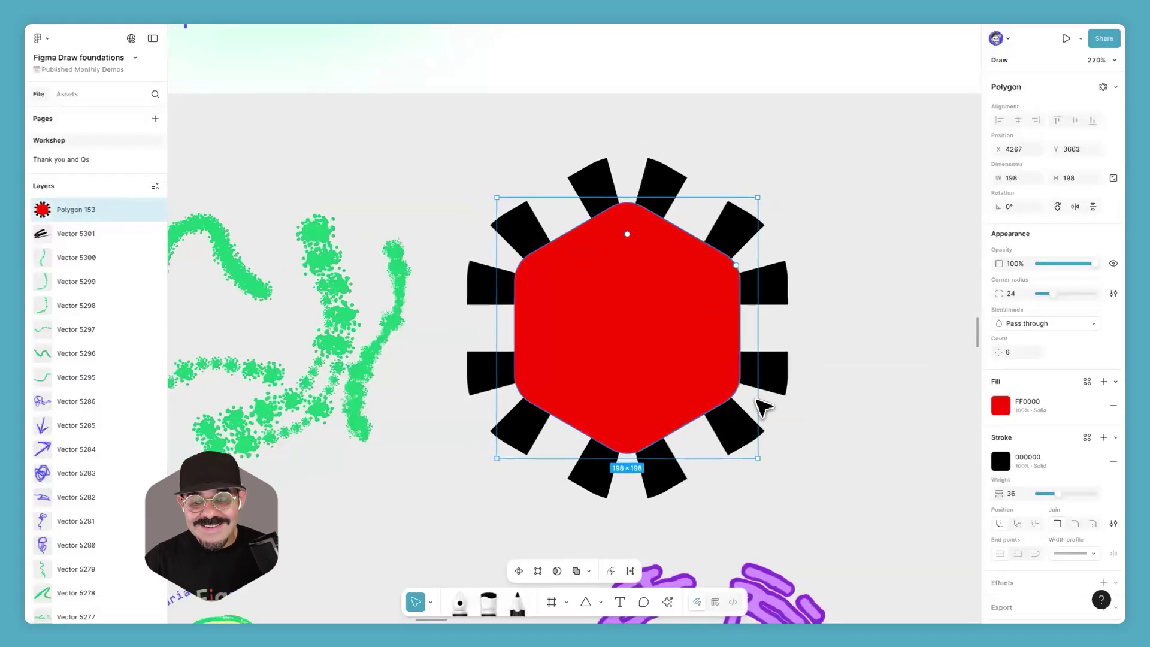
# Step: Centre the dashed stroke on the hexagon's edge and set its dash length to 62
pyautogui.click(1017, 523)
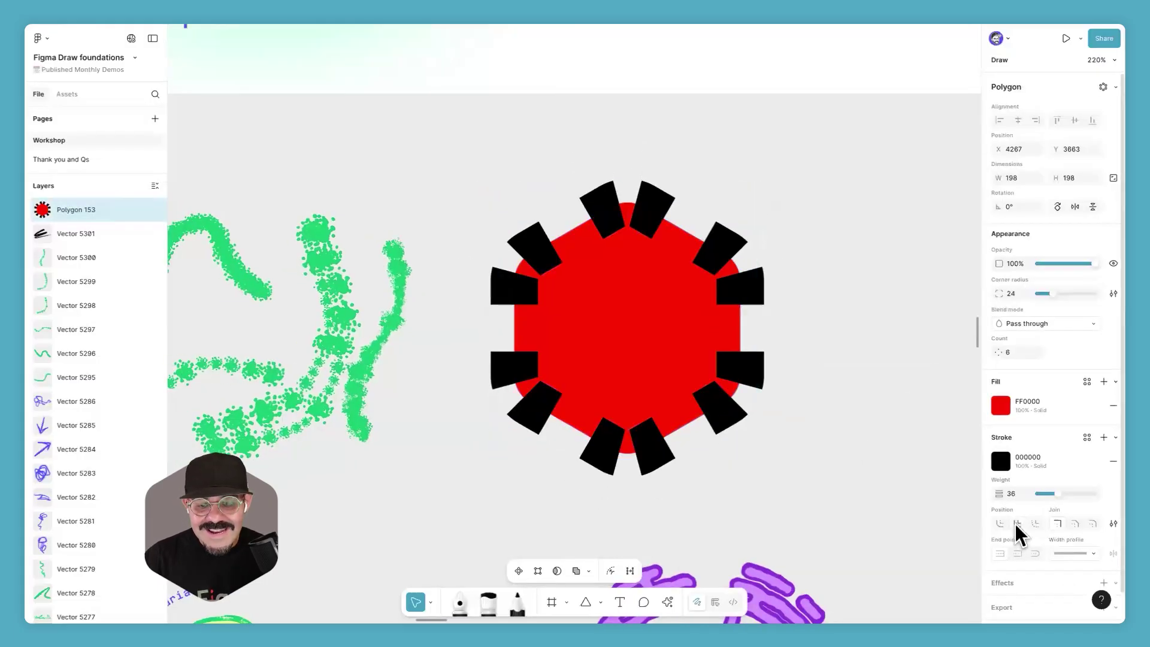
pyautogui.click(1109, 523)
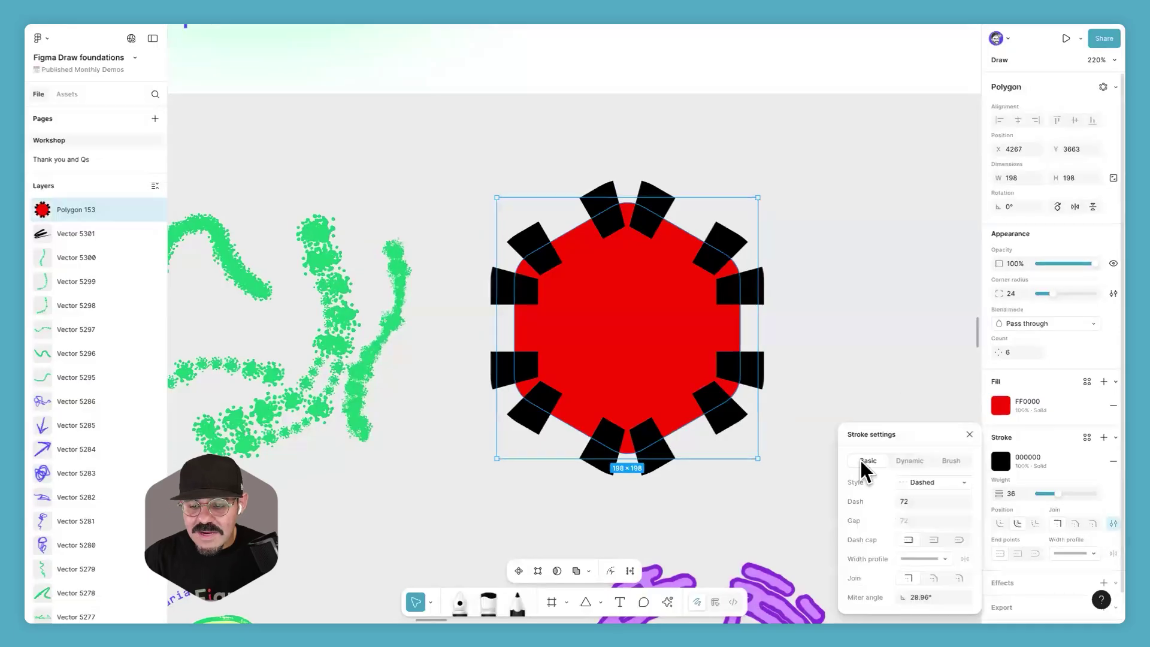
pyautogui.click(911, 500)
pyautogui.write('62')
pyautogui.press('Return')
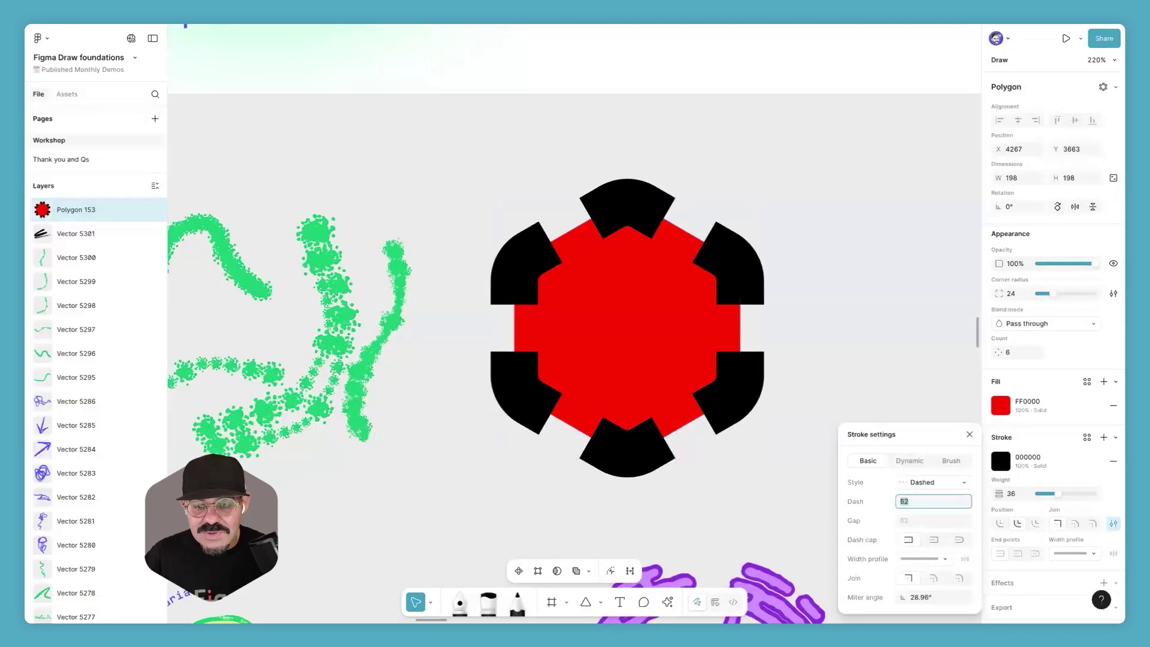
# Step: Try a dash length of 17 on the hexagon's stroke and undo it
pyautogui.write('3')
pyautogui.press('Return')
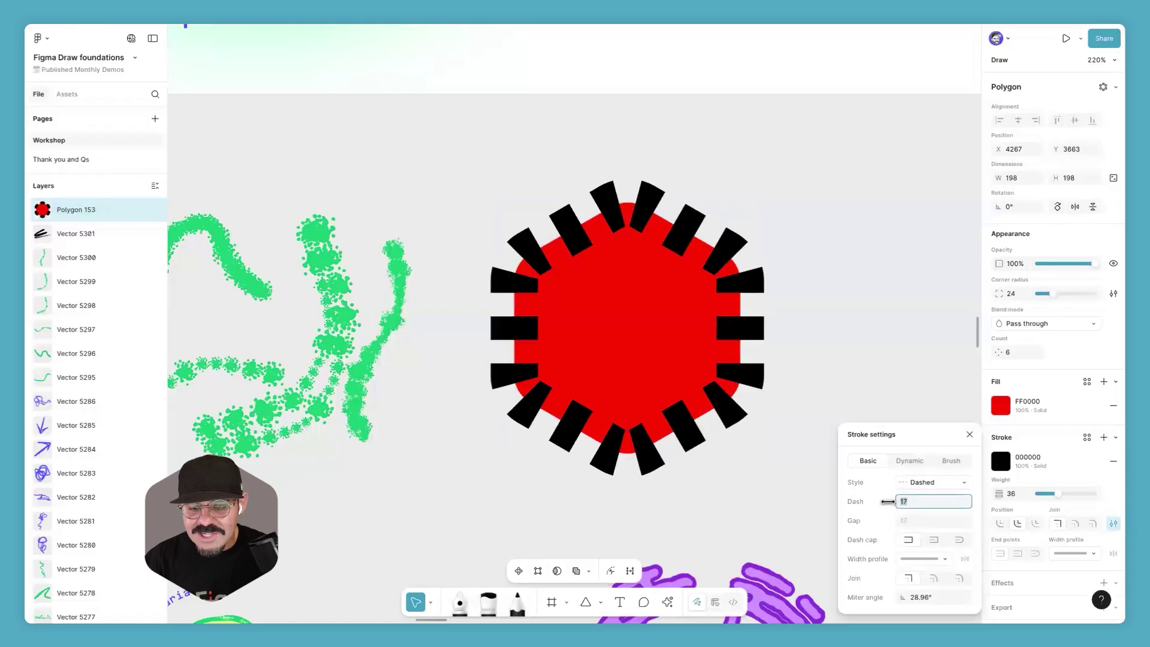
pyautogui.hotkey('ctrl', 'z')
pyautogui.click(821, 321)
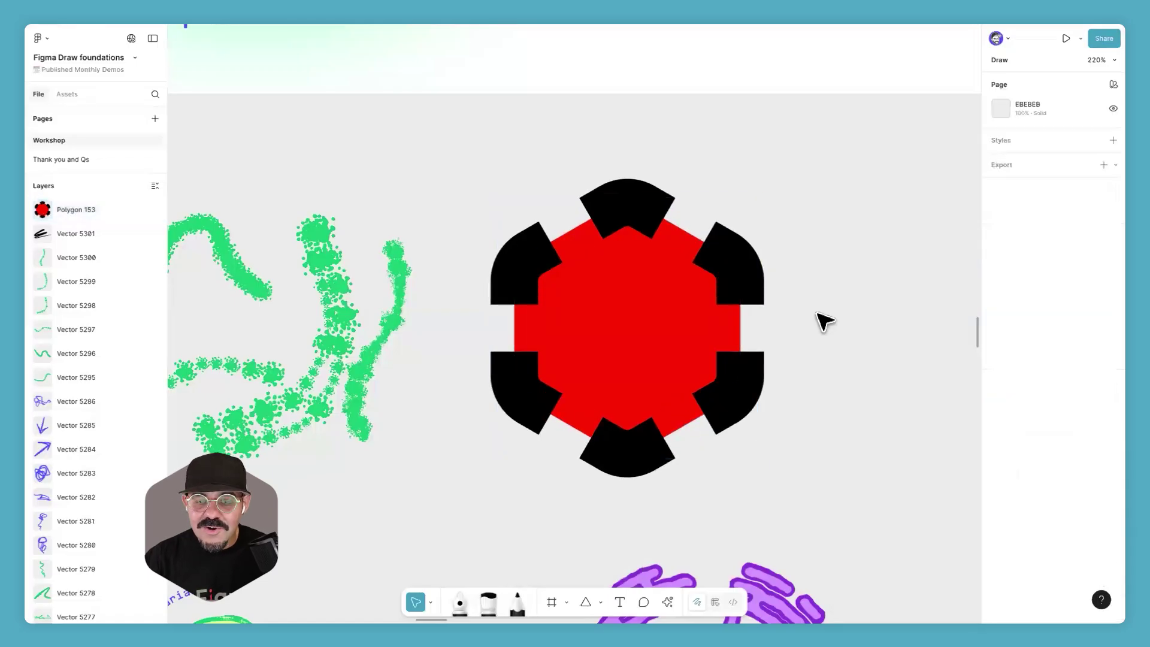
# Step: Examine the dashed outline around the nucleus in the plant cell diagram
pyautogui.scroll(-2, 820, 321)
pyautogui.click(683, 361)
pyautogui.scroll(-2, 683, 360)
pyautogui.scroll(10, 682, 361)
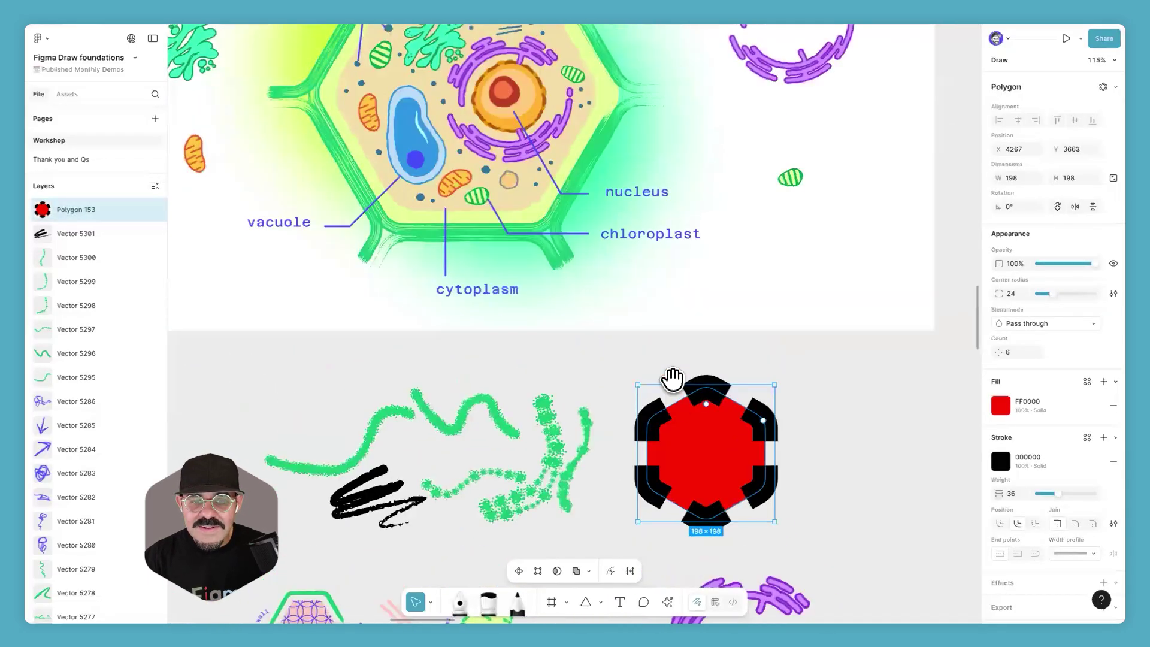
pyautogui.scroll(5, 530, 195)
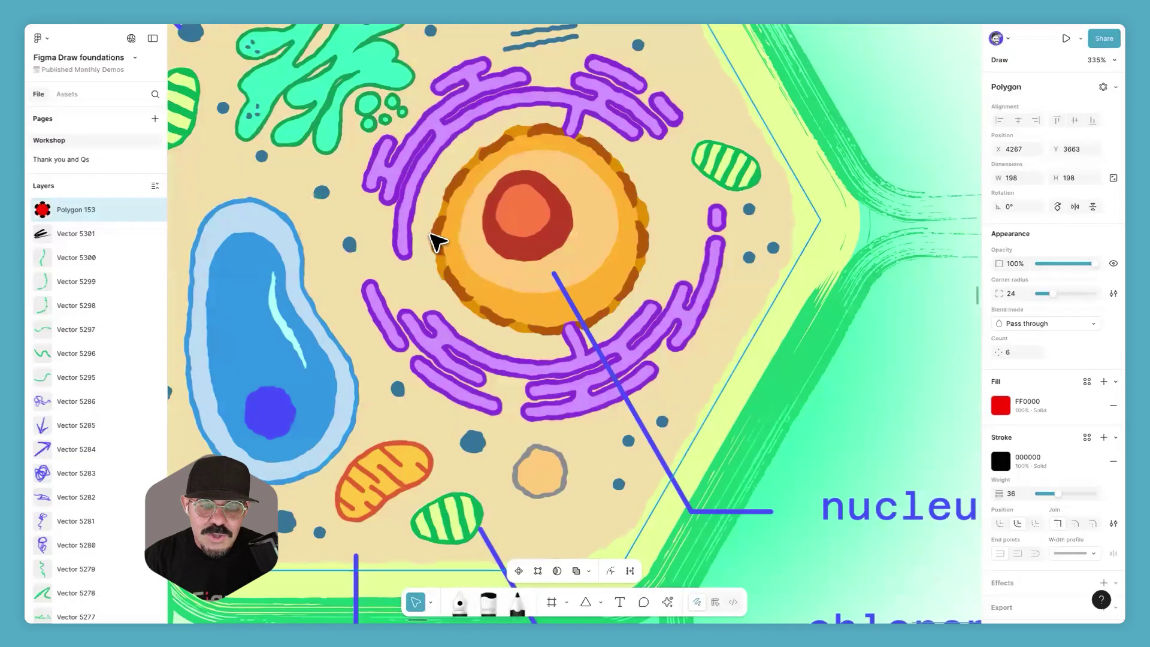
pyautogui.scroll(3, 637, 293)
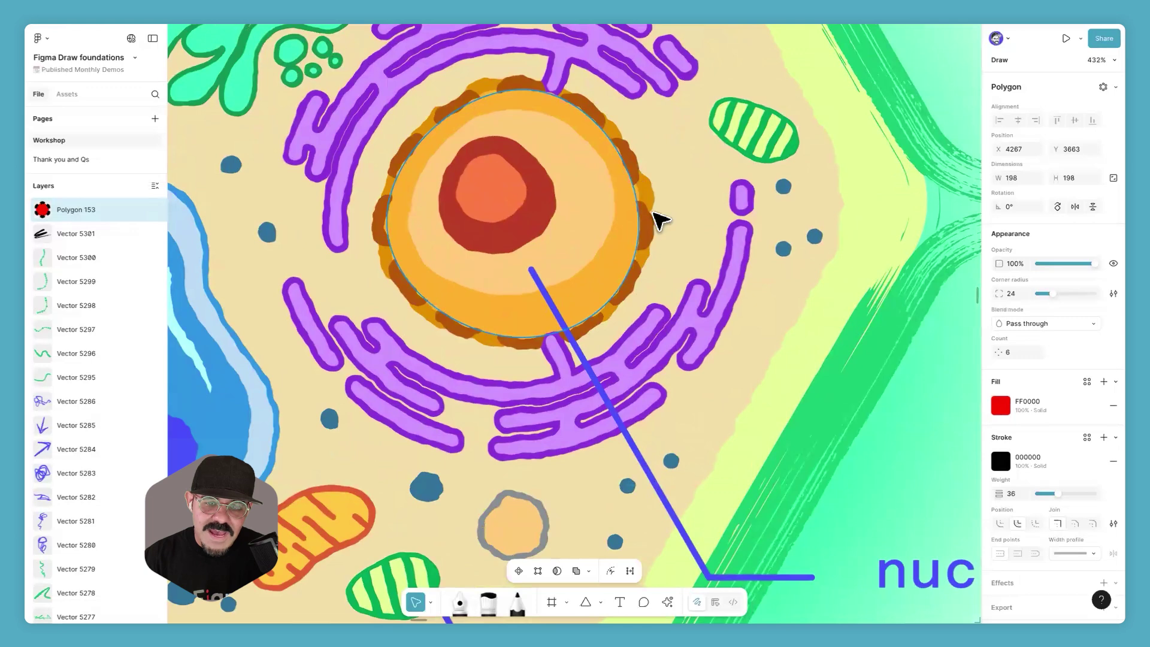
pyautogui.scroll(-5, 661, 221)
pyautogui.scroll(-4, 770, 452)
pyautogui.scroll(-5, 657, 280)
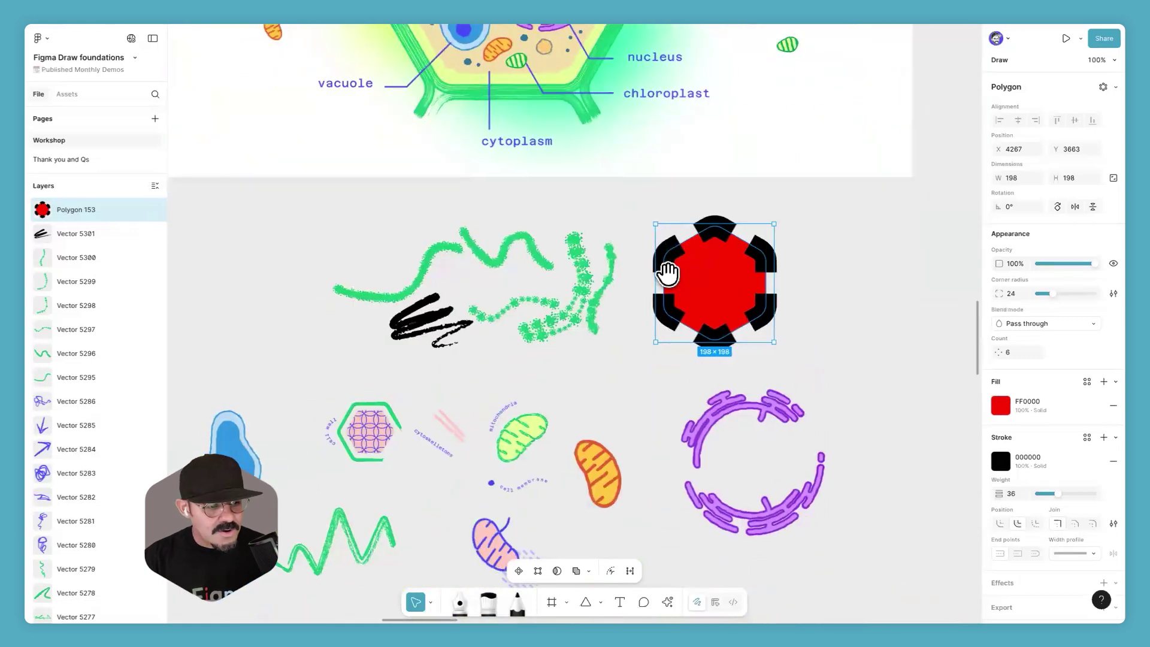
# Step: Delete the red hexagon and the green and black sample brush strokes beneath the cell diagram
pyautogui.hscroll(-2, 693, 303)
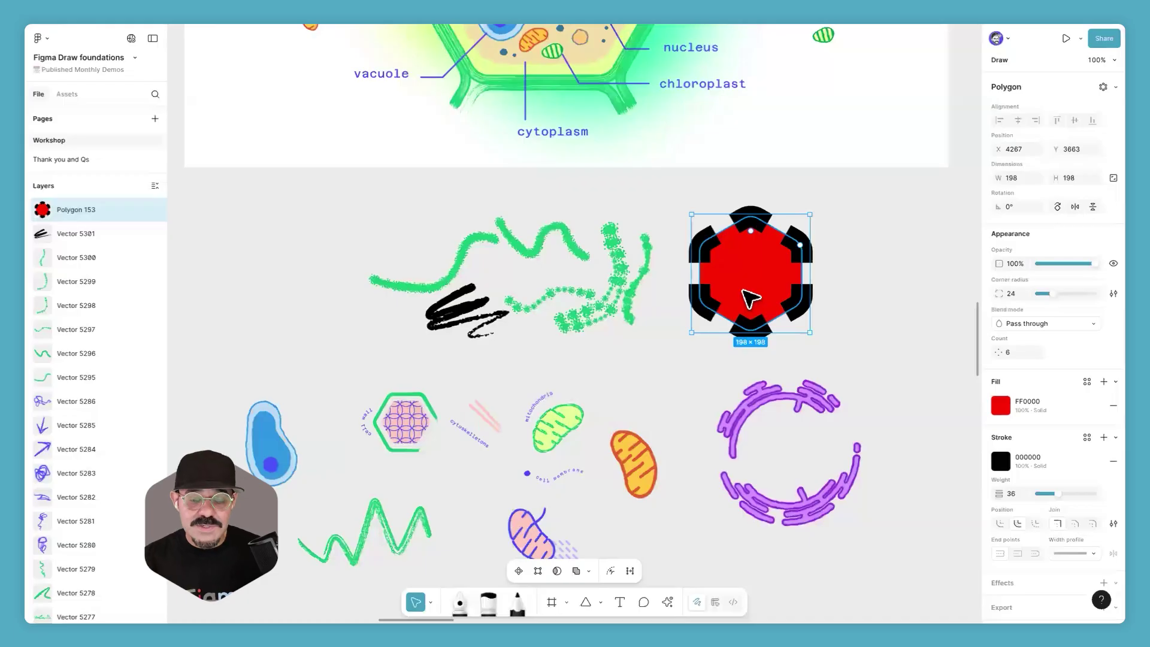
pyautogui.scroll(-2, 746, 292)
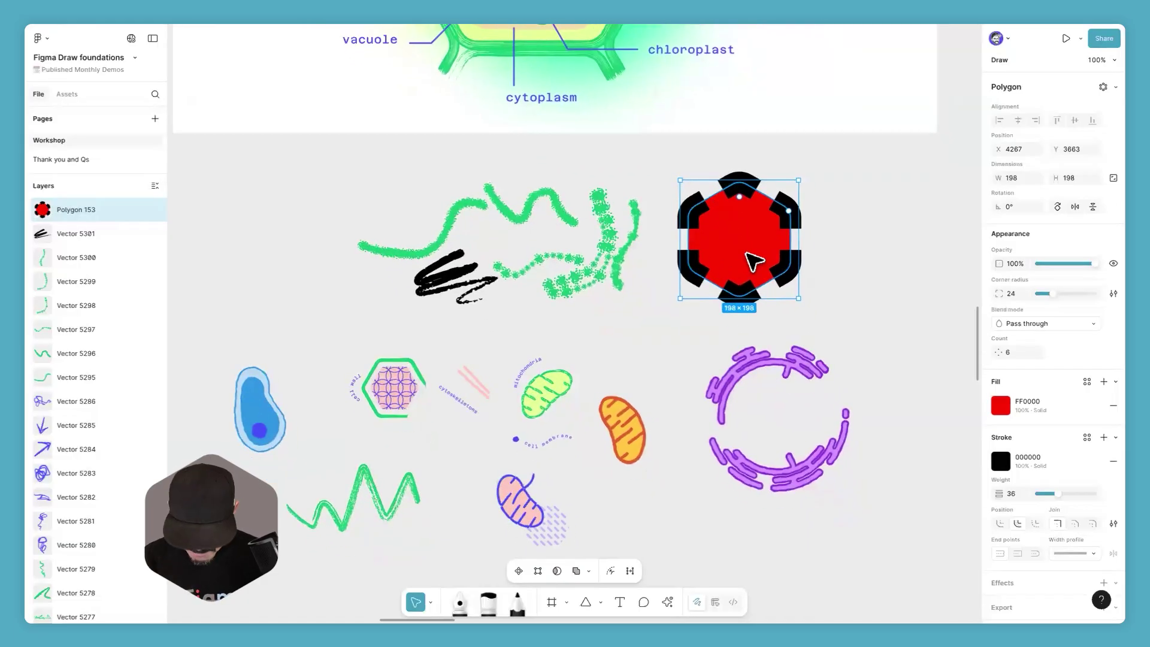
pyautogui.press('Delete')
pyautogui.scroll(5, 744, 254)
pyautogui.moveTo(808, 303)
pyautogui.mouseDown()
pyautogui.moveTo(455, 409)
pyautogui.moveTo(469, 403)
pyautogui.mouseUp()
pyautogui.press('Delete')
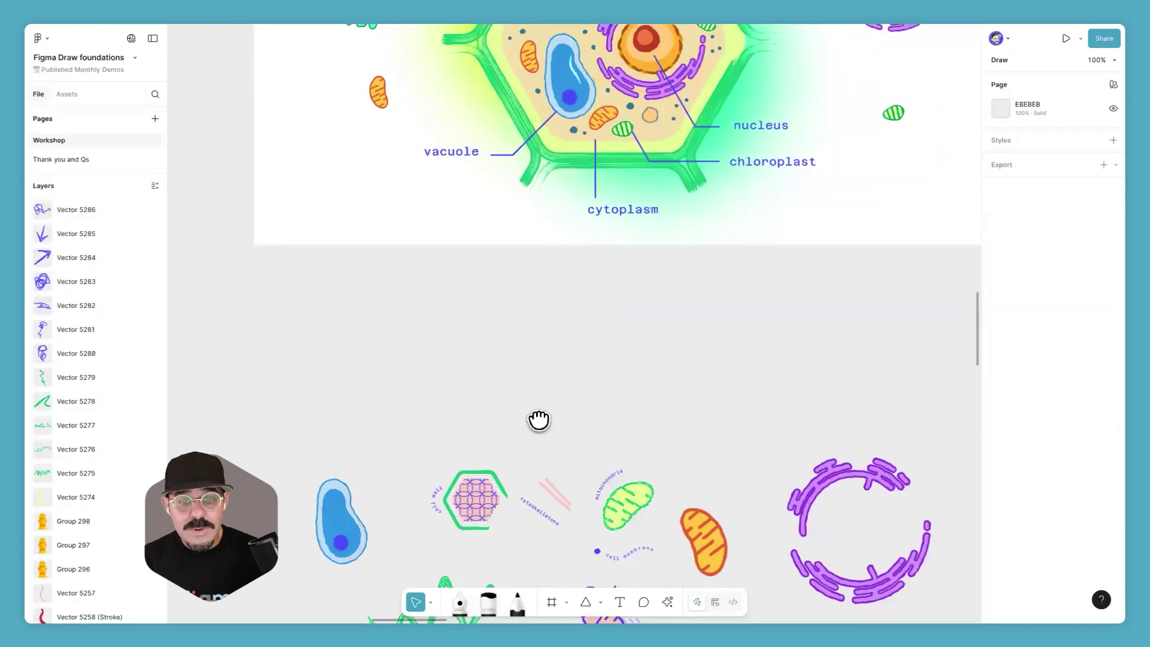
# Step: Look over the plant cell diagram and the organelle drawings below it
pyautogui.scroll(5, 538, 419)
pyautogui.hscroll(2, 539, 419)
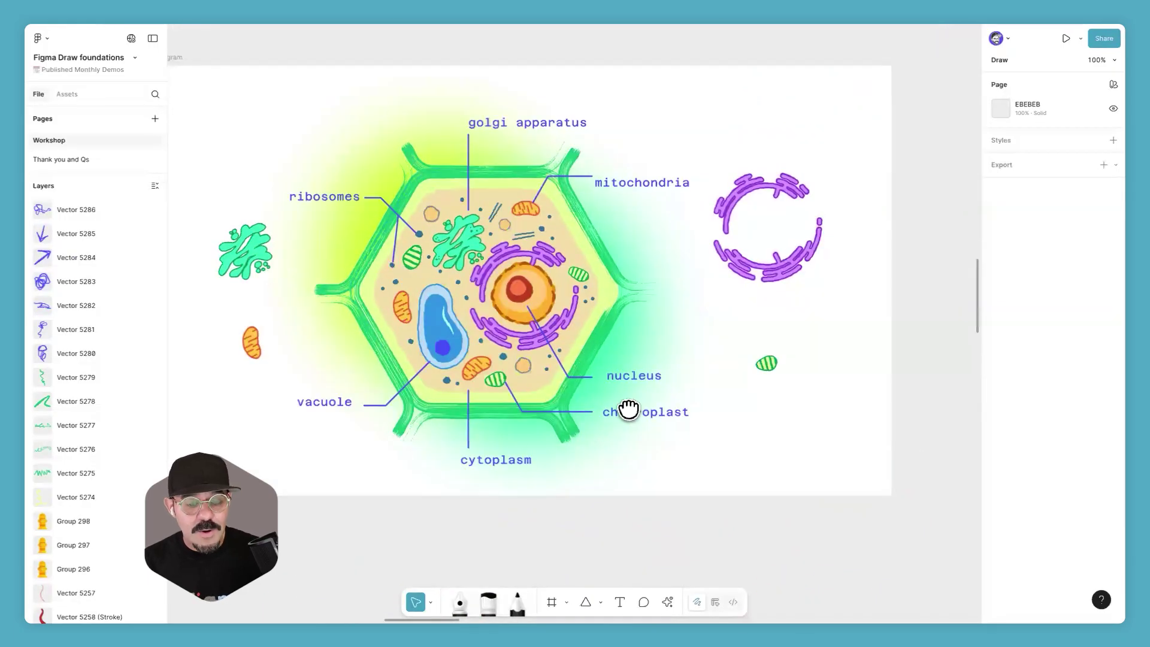
pyautogui.scroll(-3, 628, 410)
pyautogui.hscroll(-2, 628, 409)
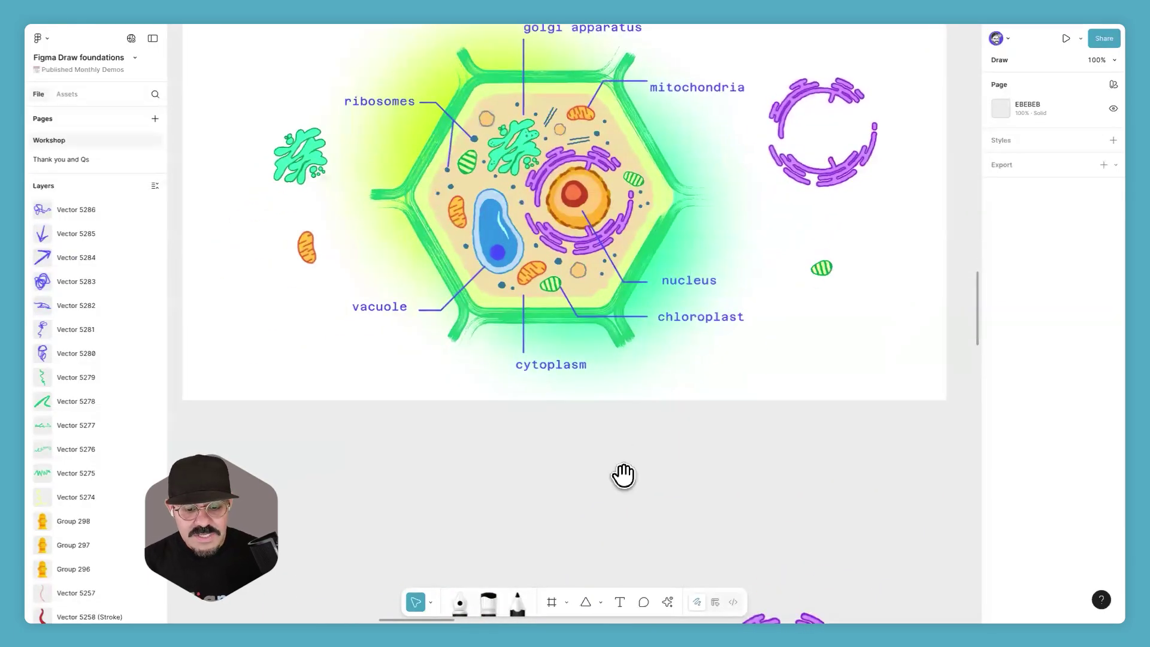
pyautogui.scroll(-3, 616, 455)
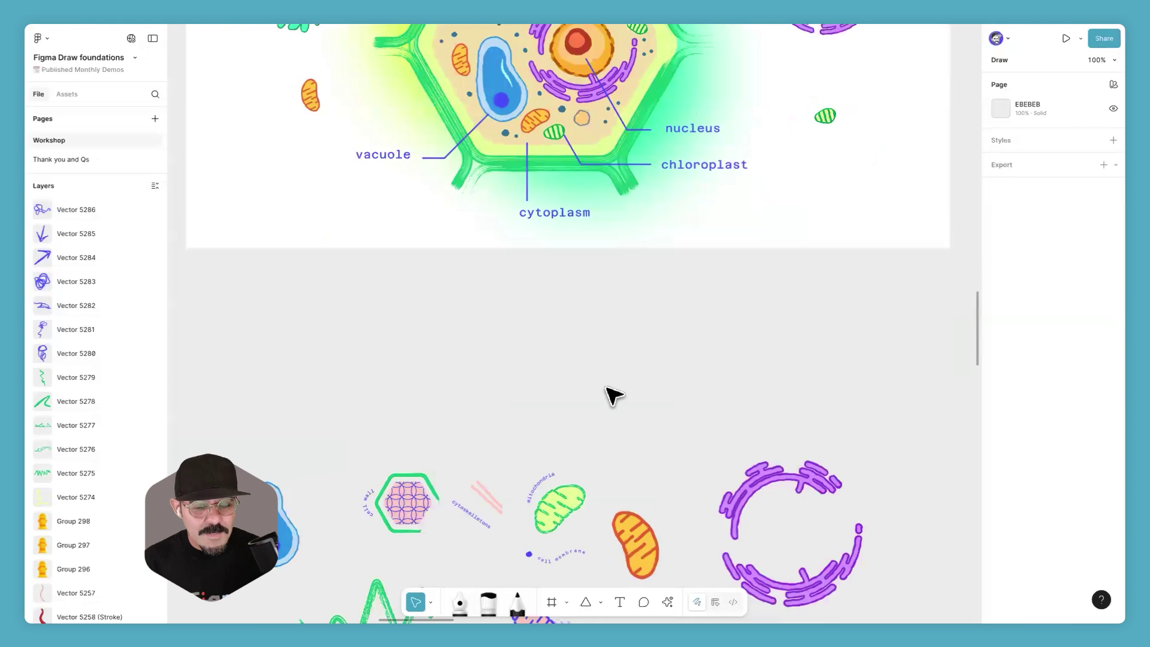
pyautogui.scroll(-3, 615, 294)
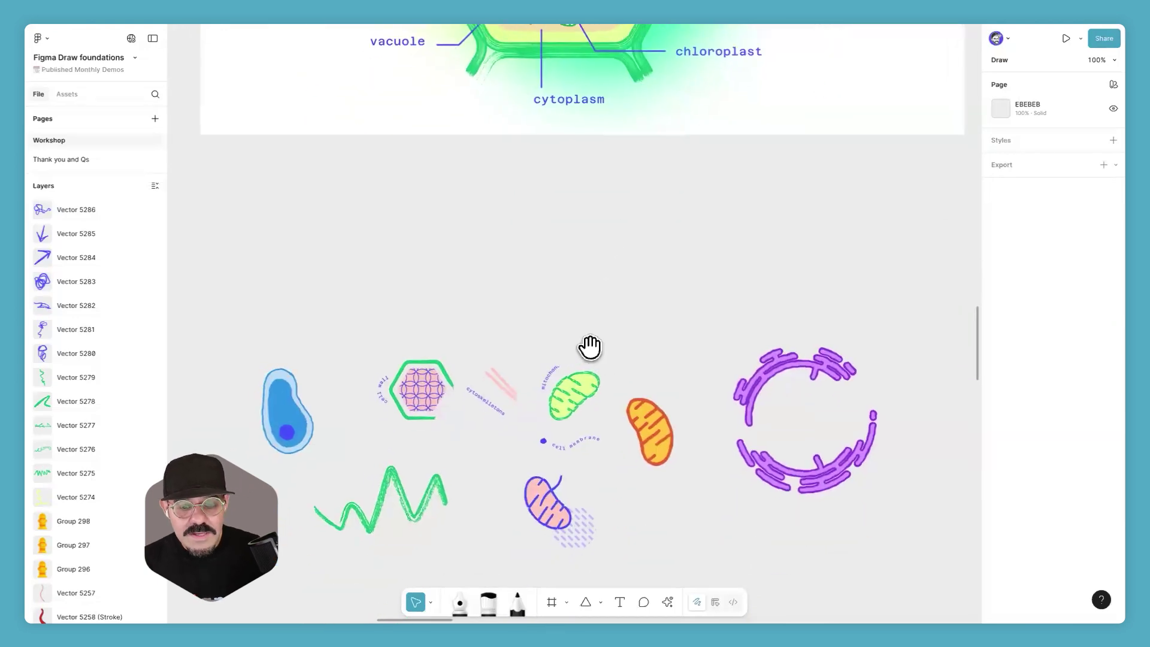
pyautogui.scroll(3, 590, 335)
pyautogui.scroll(3, 597, 308)
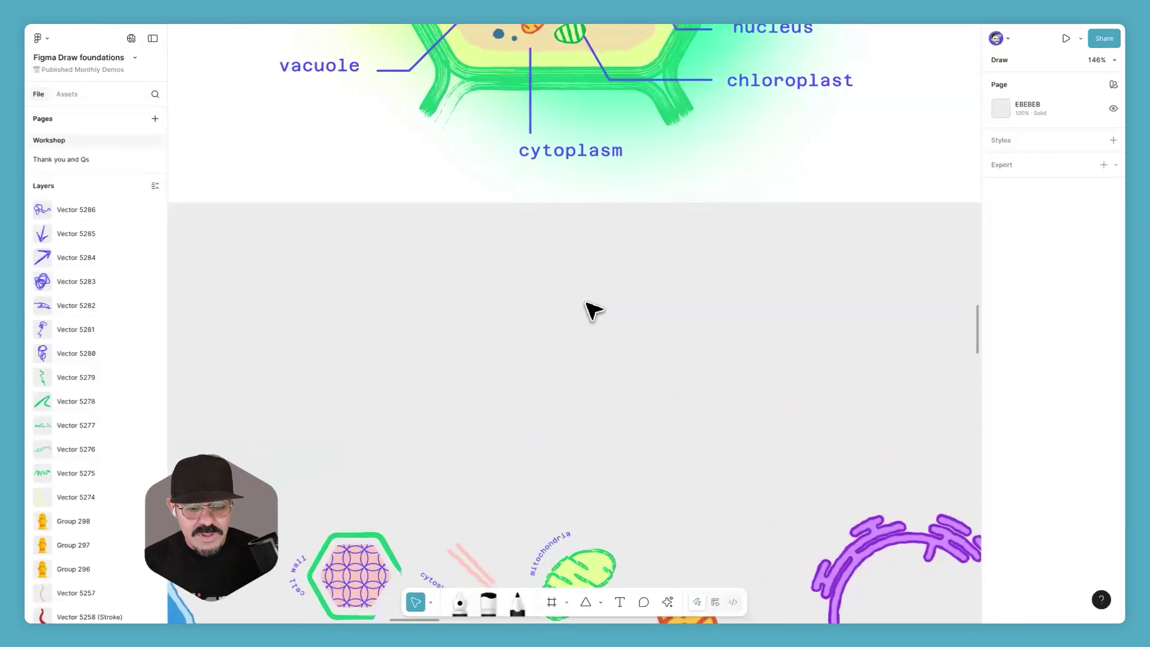
# Step: Brush a nearly straight black stroke about 485 × 20 in the blank area below the diagram, reposition it slightly, and show its vector points
pyautogui.click(489, 602)
pyautogui.moveTo(336, 340); pyautogui.dragTo(756, 349)
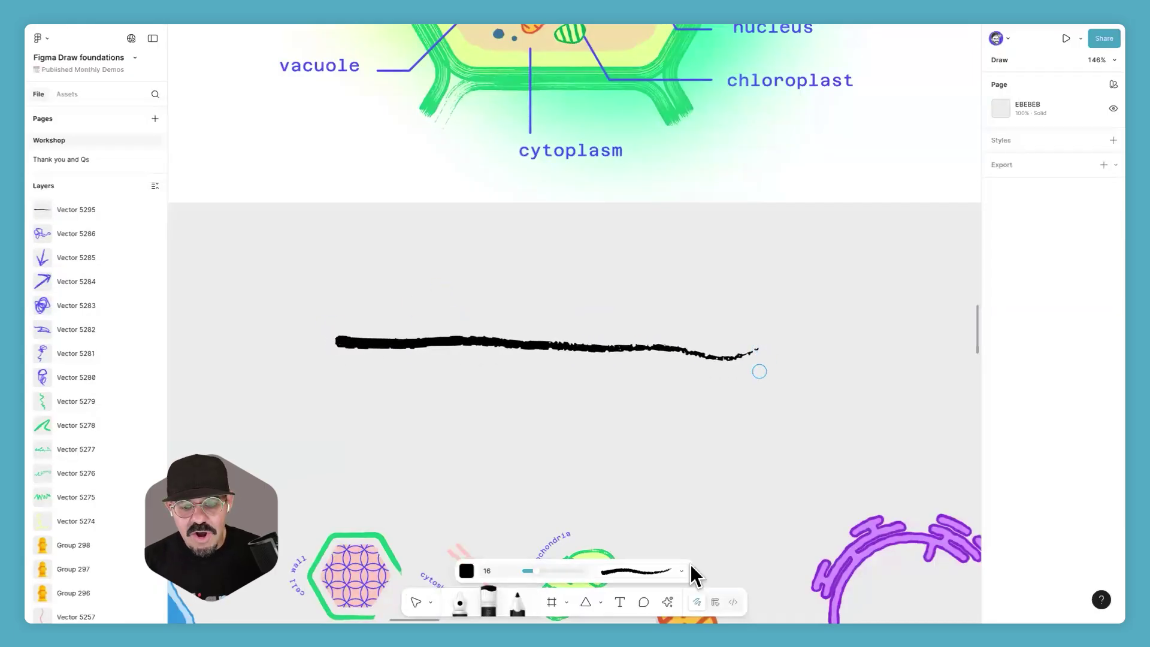
pyautogui.press('v')
pyautogui.click(585, 351)
pyautogui.moveTo(585, 352); pyautogui.dragTo(628, 342)
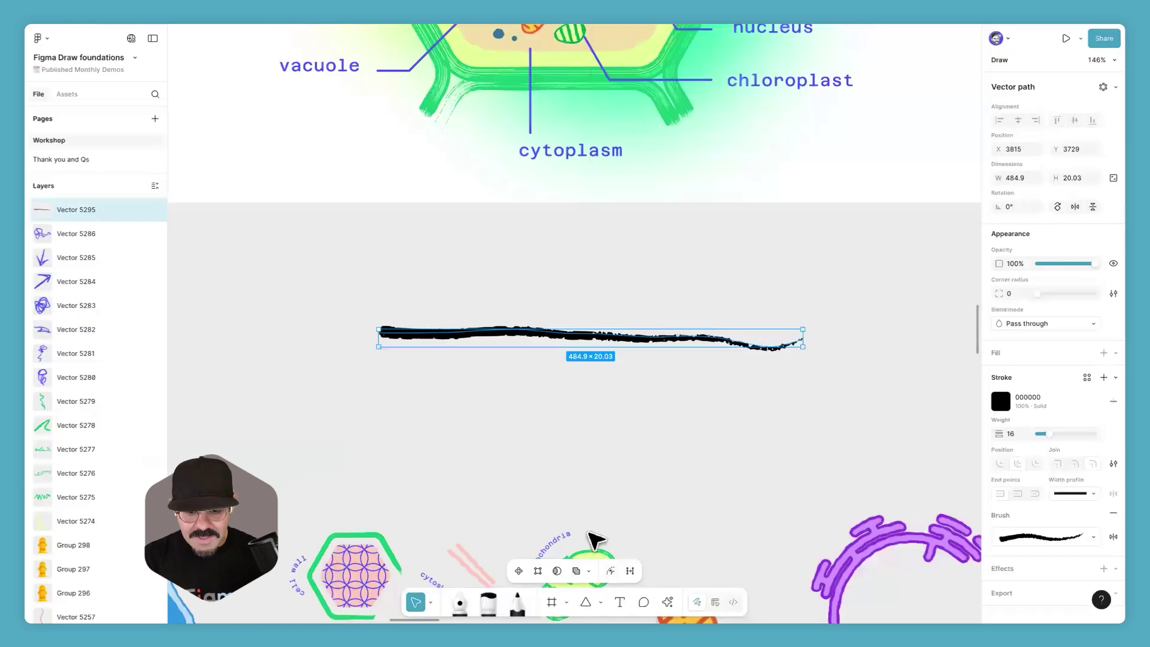
pyautogui.doubleClick(628, 343)
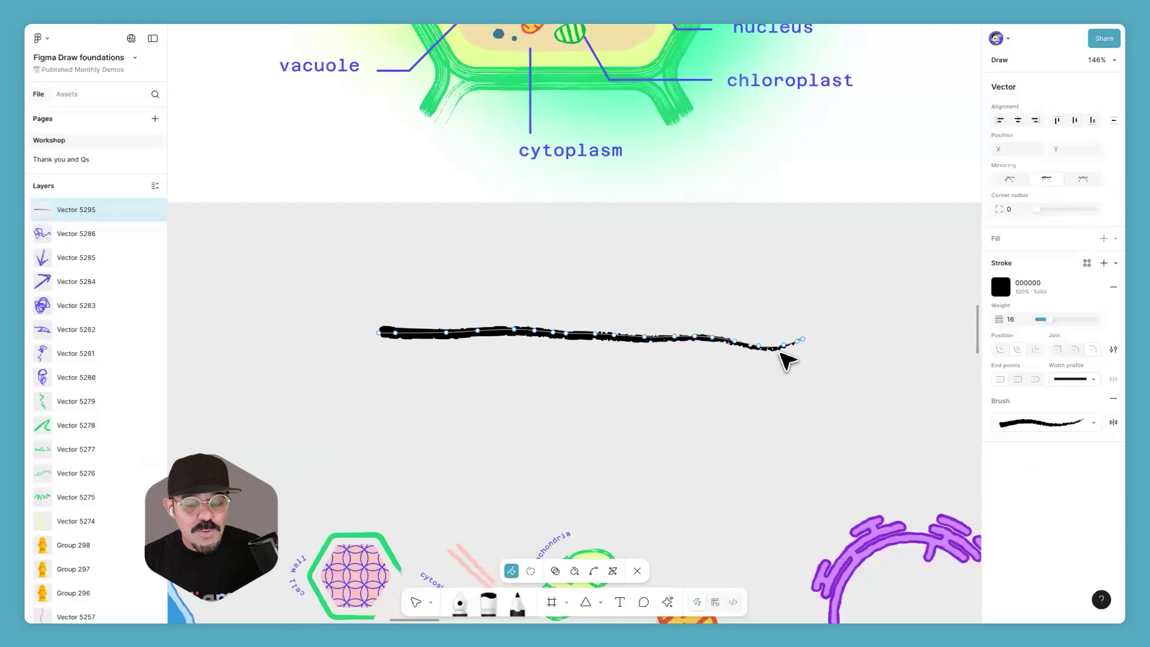
# Step: Brush a wavy black stroke about 486 × 97 below the straight one and show its vector points
pyautogui.click(488, 601)
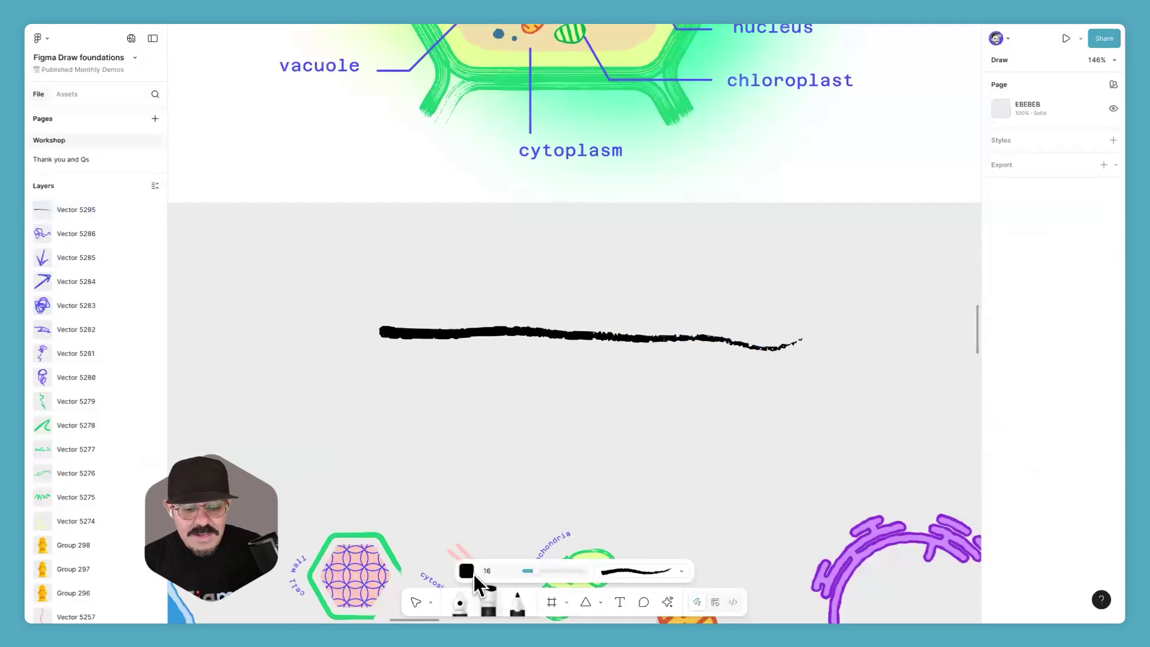
pyautogui.moveTo(373, 427)
pyautogui.mouseDown()
pyautogui.moveTo(415, 399)
pyautogui.moveTo(465, 444)
pyautogui.moveTo(562, 418)
pyautogui.moveTo(609, 467)
pyautogui.moveTo(636, 395)
pyautogui.moveTo(693, 453)
pyautogui.moveTo(714, 404)
pyautogui.moveTo(759, 422)
pyautogui.moveTo(793, 413)
pyautogui.mouseUp()
pyautogui.press('Escape')
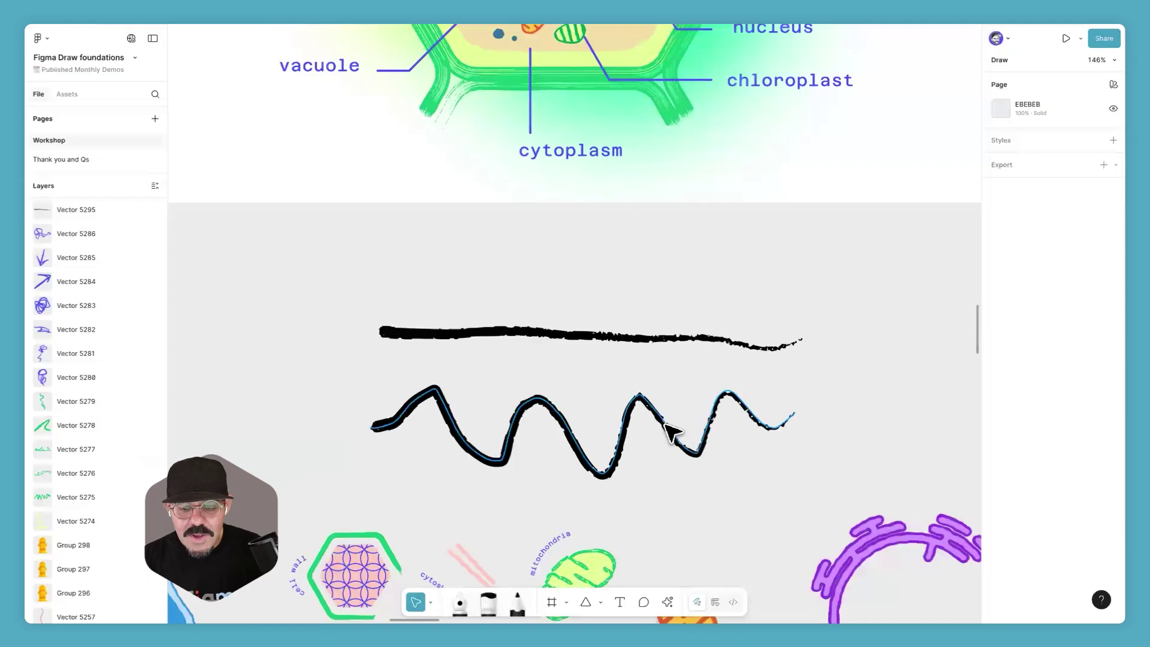
pyautogui.doubleClick(672, 432)
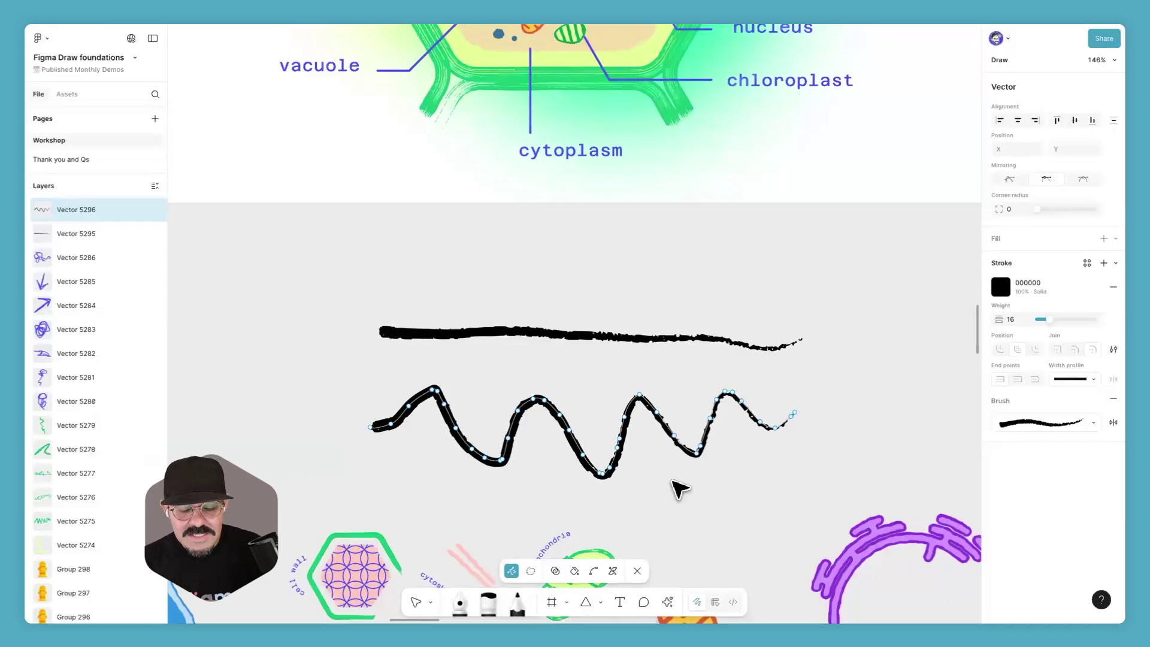
# Step: Leave vector point editing and move the wavy stroke to about X 3788, Y 3790
pyautogui.click(680, 488)
pyautogui.click(622, 448)
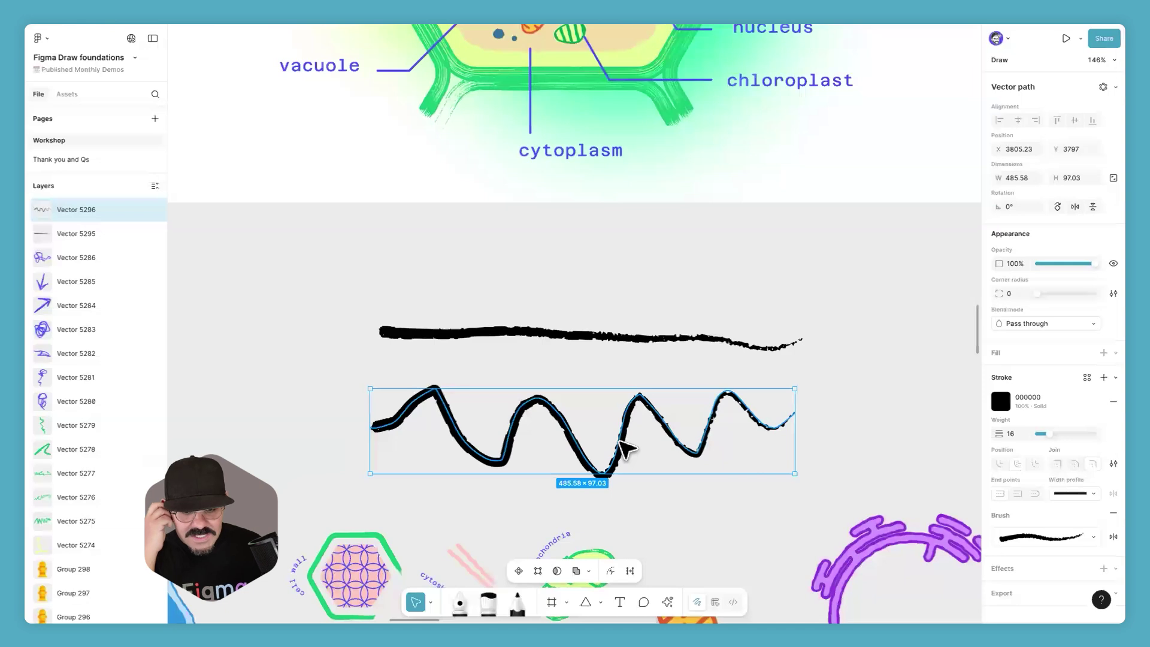
pyautogui.moveTo(589, 447); pyautogui.dragTo(564, 441)
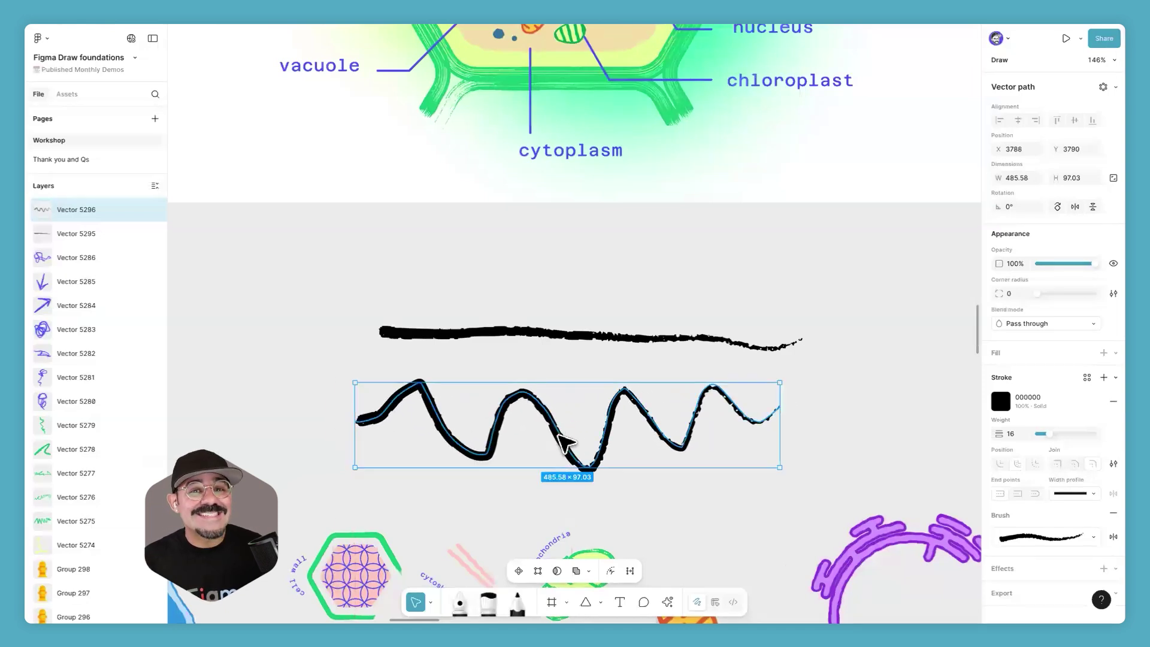
# Step: Delete one vector point on the wavy stroke's rise to its second peak, and undo the deletion
pyautogui.doubleClick(564, 442)
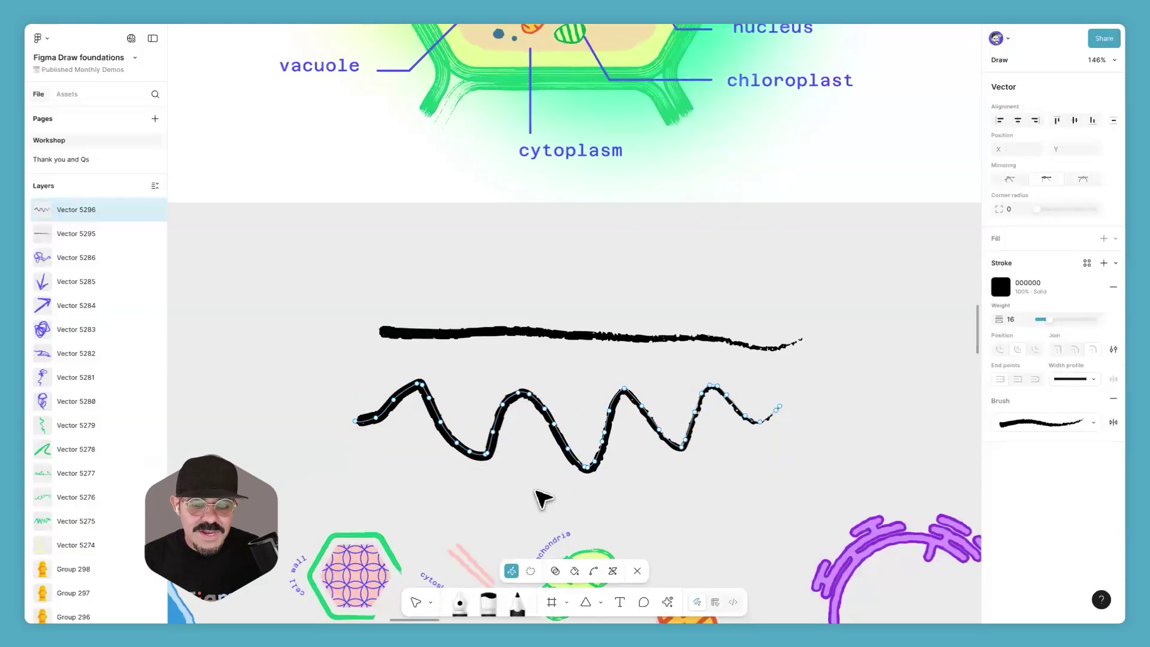
pyautogui.click(503, 401)
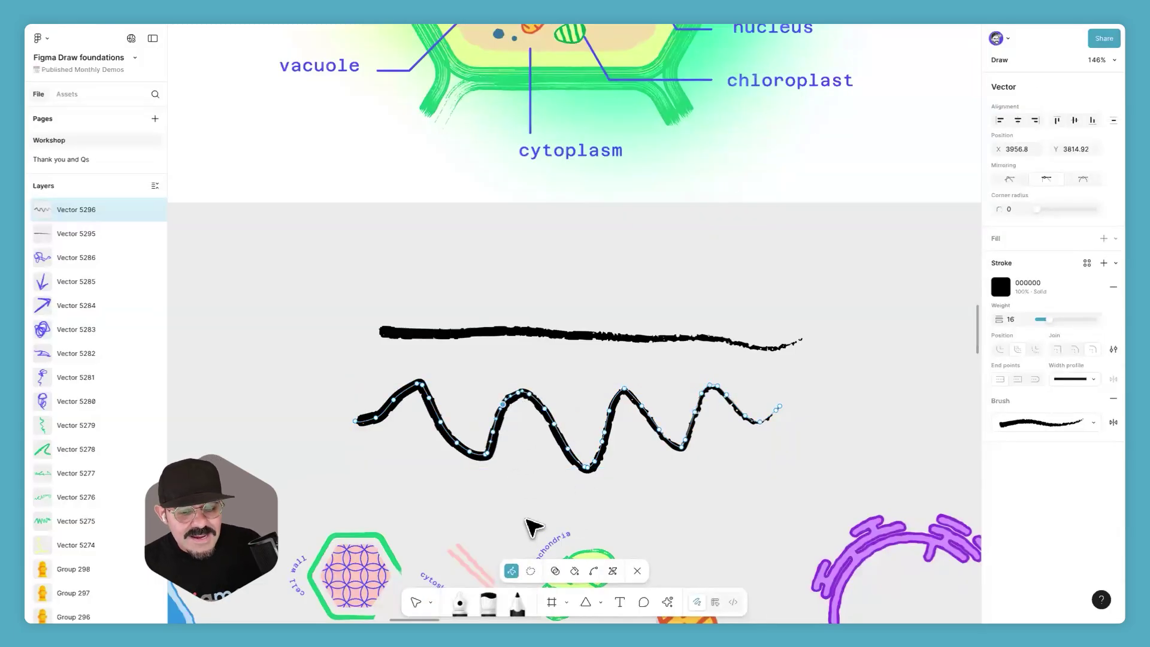
pyautogui.press('BackSpace')
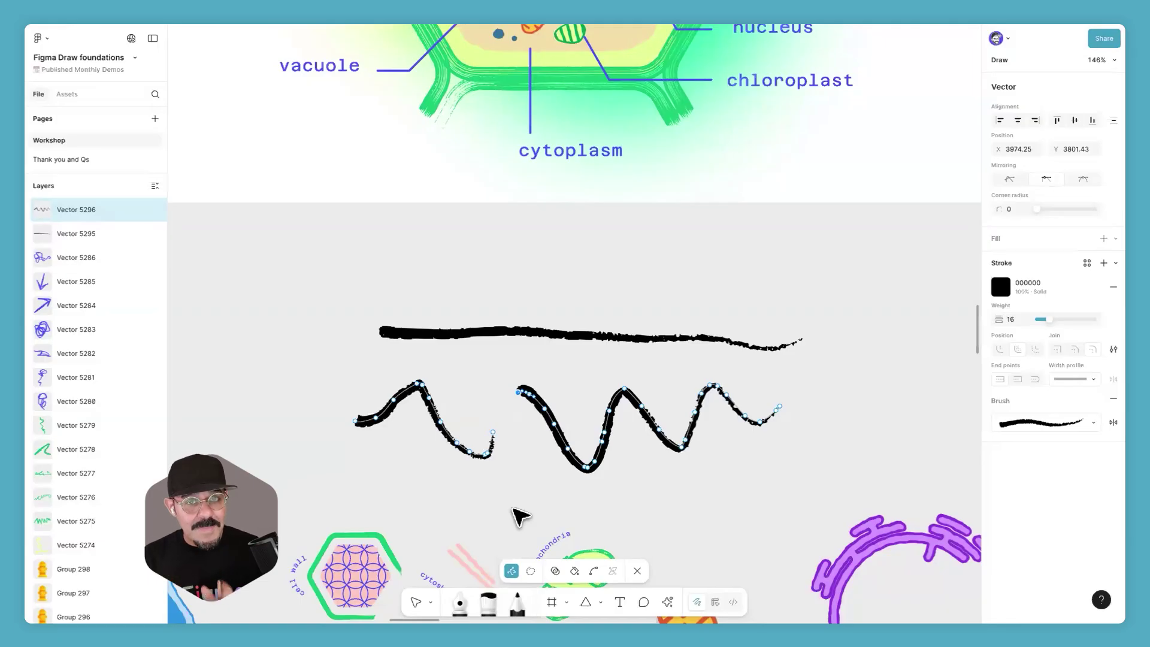
pyautogui.hotkey('ctrl', 'z')
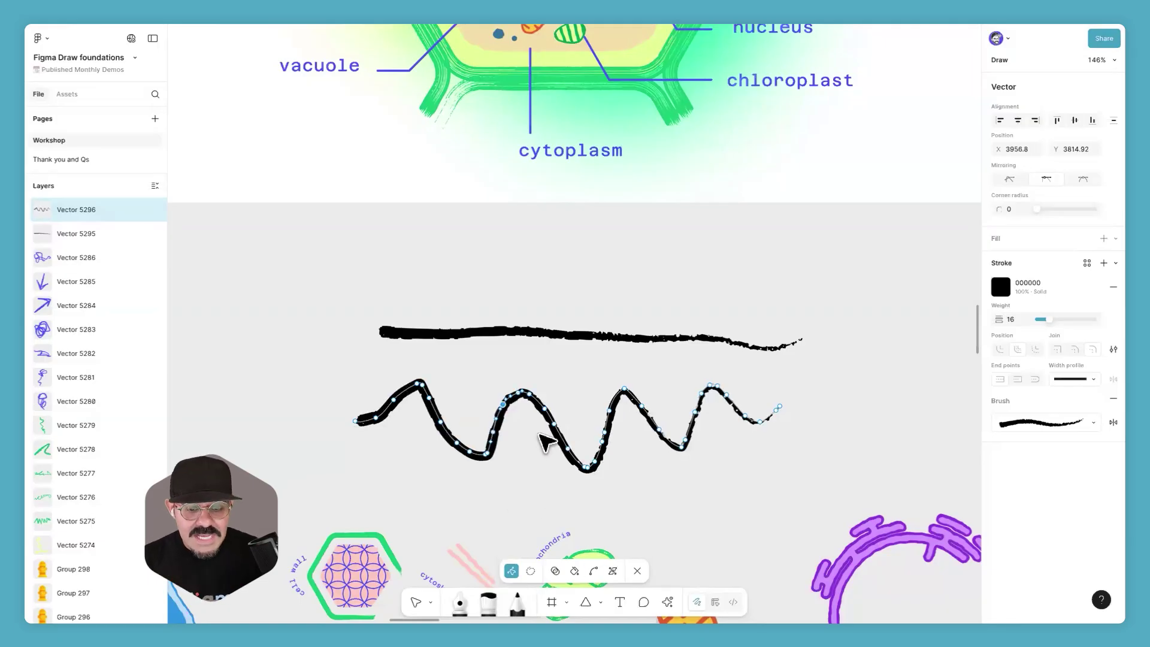
# Step: Leave vector point editing and move the wavy stroke slightly up to Y 3785
pyautogui.press('Escape')
pyautogui.moveTo(560, 457); pyautogui.dragTo(560, 454)
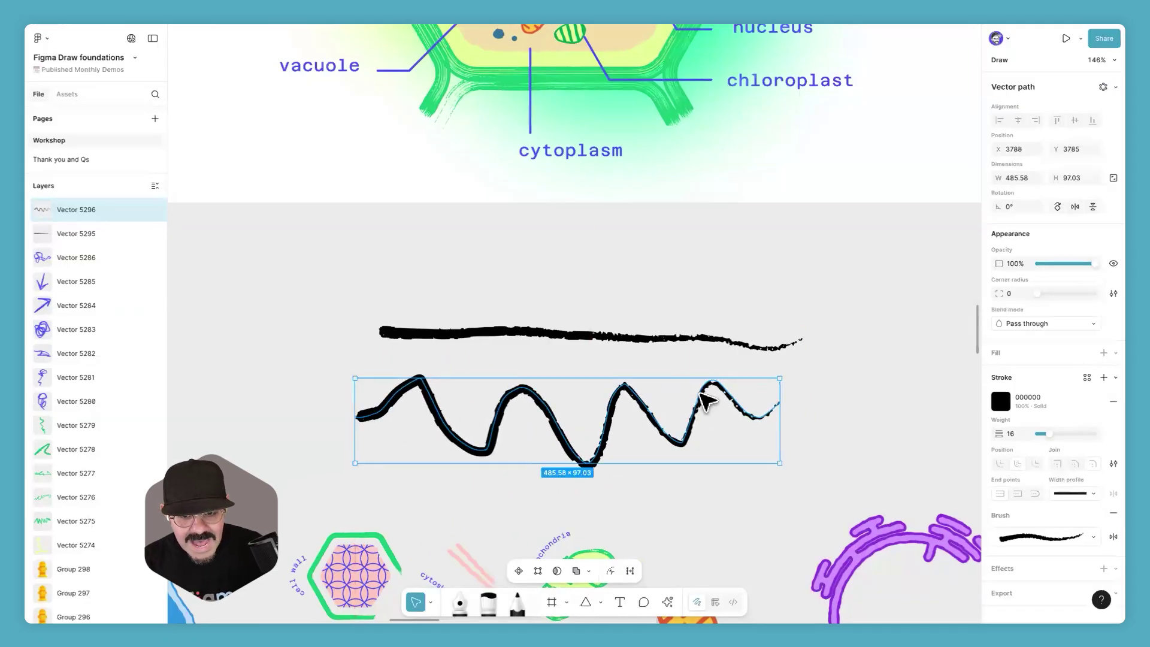
# Step: Delete one vector point on the wavy stroke's rise to its third peak, and undo the deletion
pyautogui.doubleClick(659, 425)
pyautogui.click(609, 407)
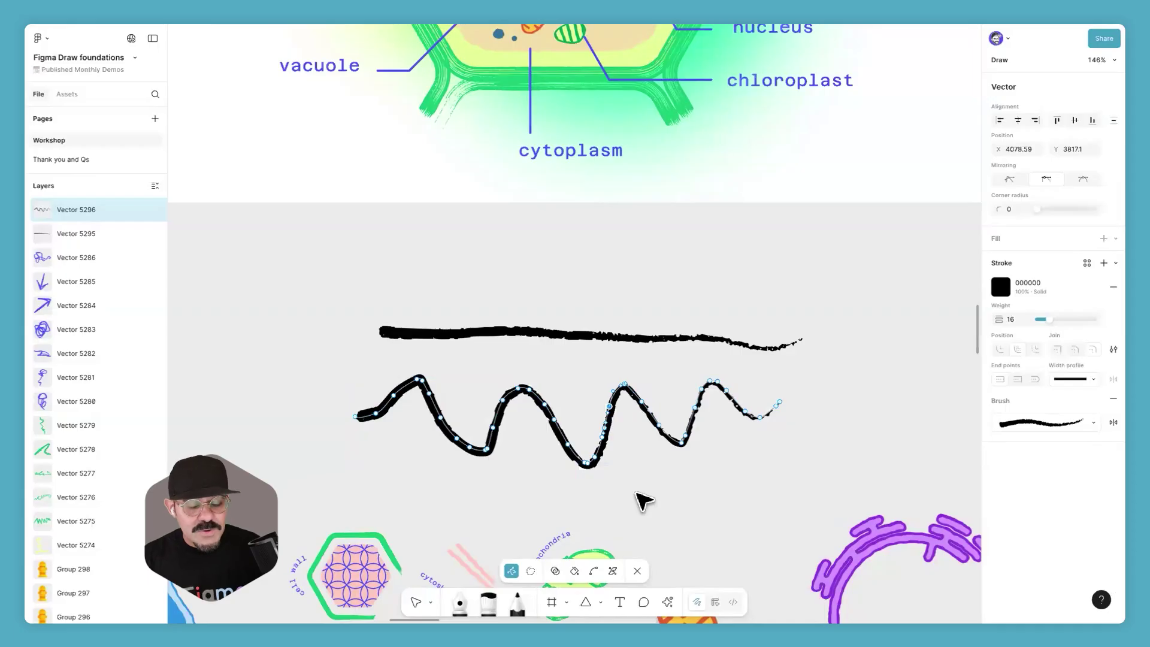
pyautogui.press('BackSpace')
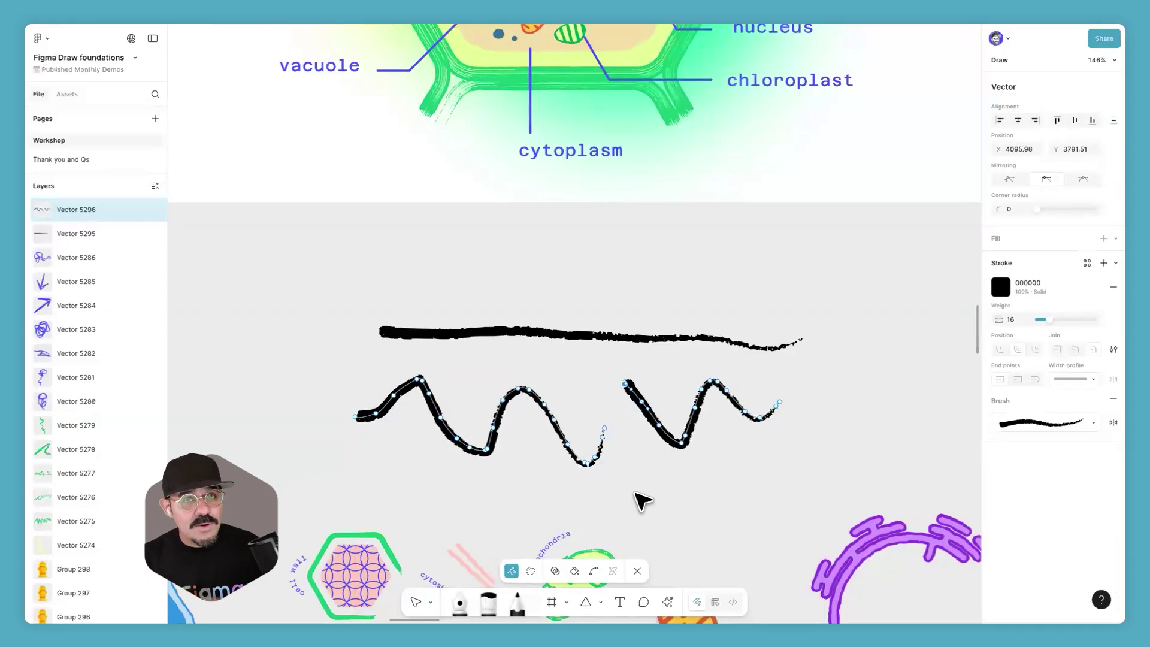
pyautogui.hotkey('ctrl', 'z')
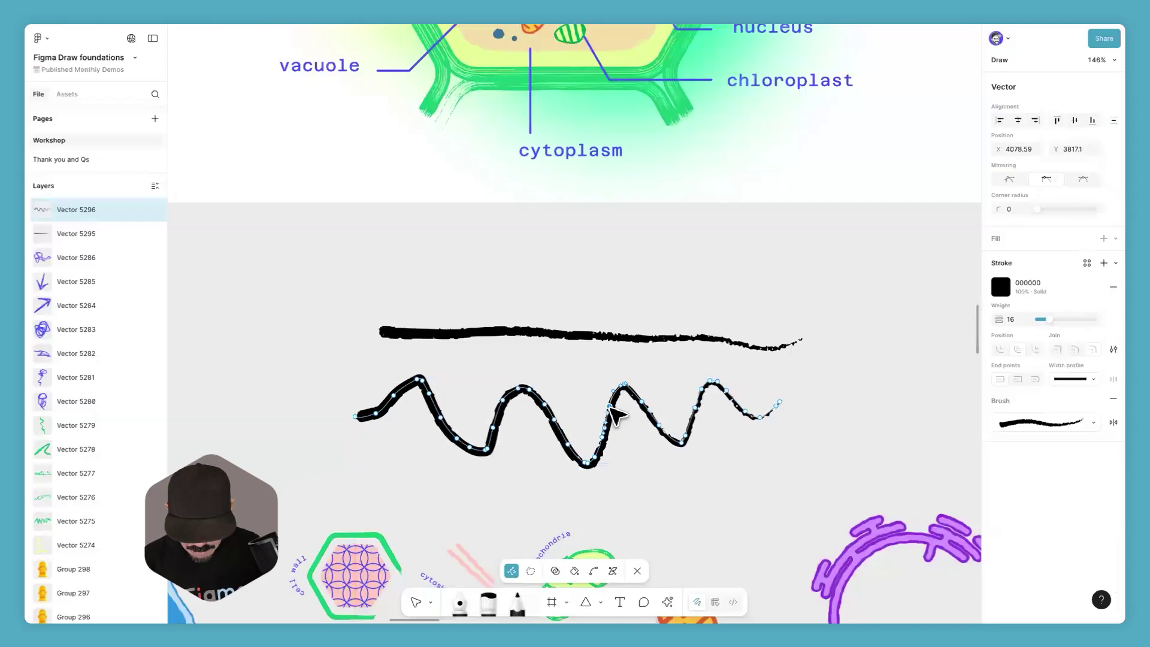
# Step: Select individual and multiple vector points around the wavy stroke's middle waves, and leave point editing
pyautogui.click(614, 412)
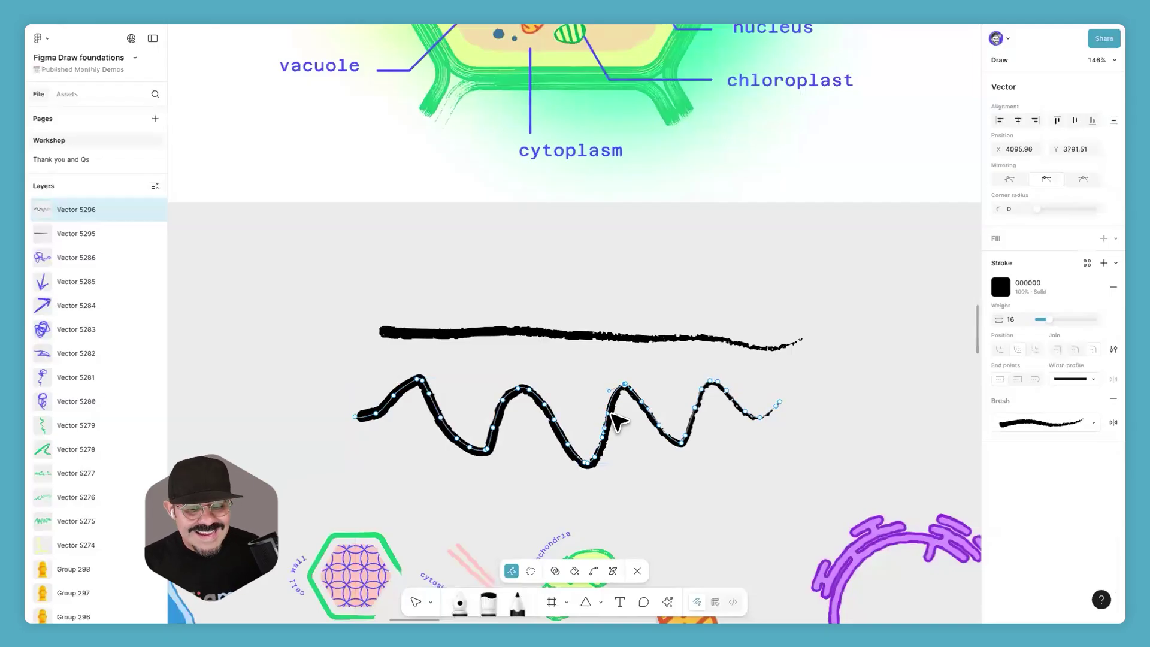
pyautogui.moveTo(562, 393); pyautogui.dragTo(536, 424)
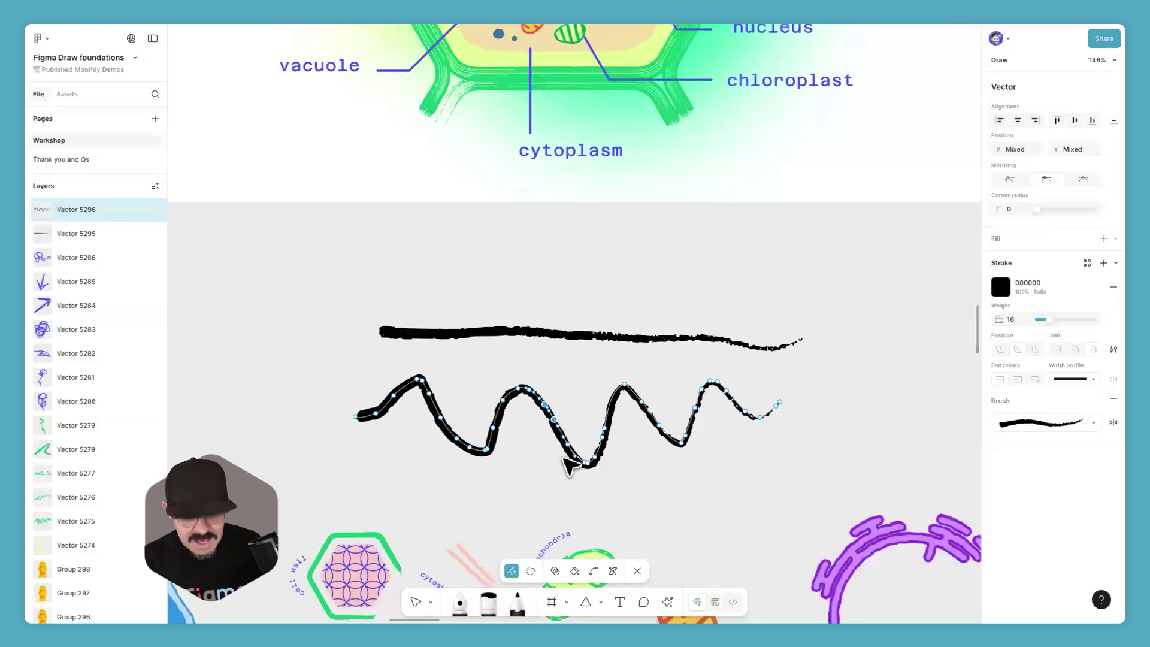
pyautogui.click(566, 448)
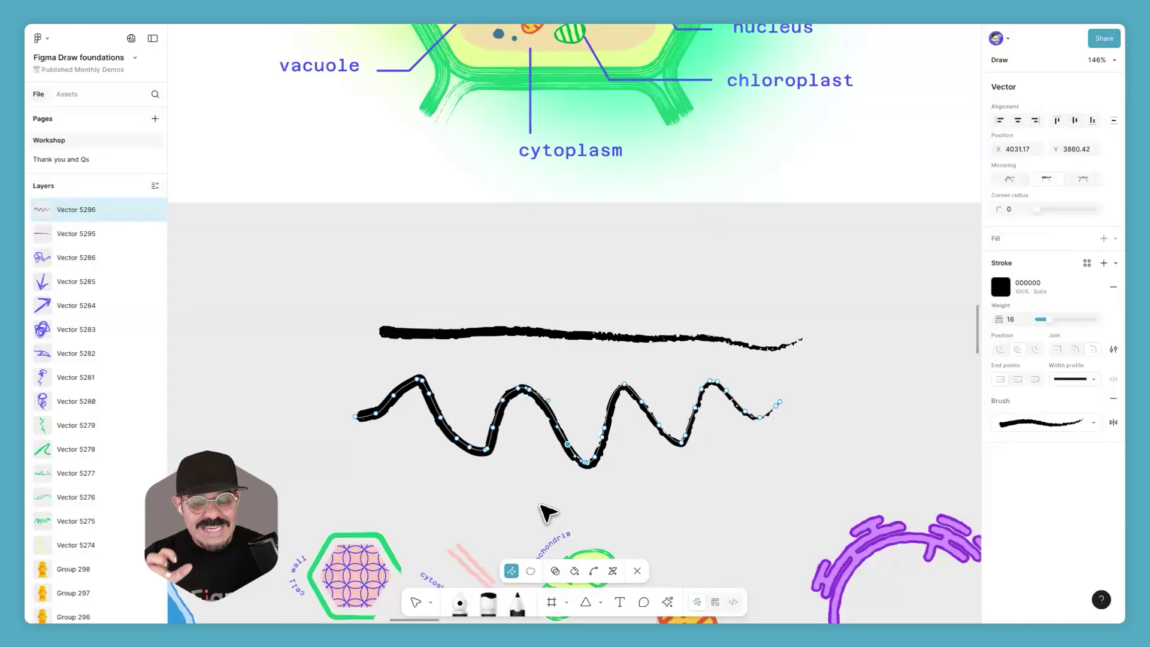
pyautogui.press('Escape')
pyautogui.press('Escape')
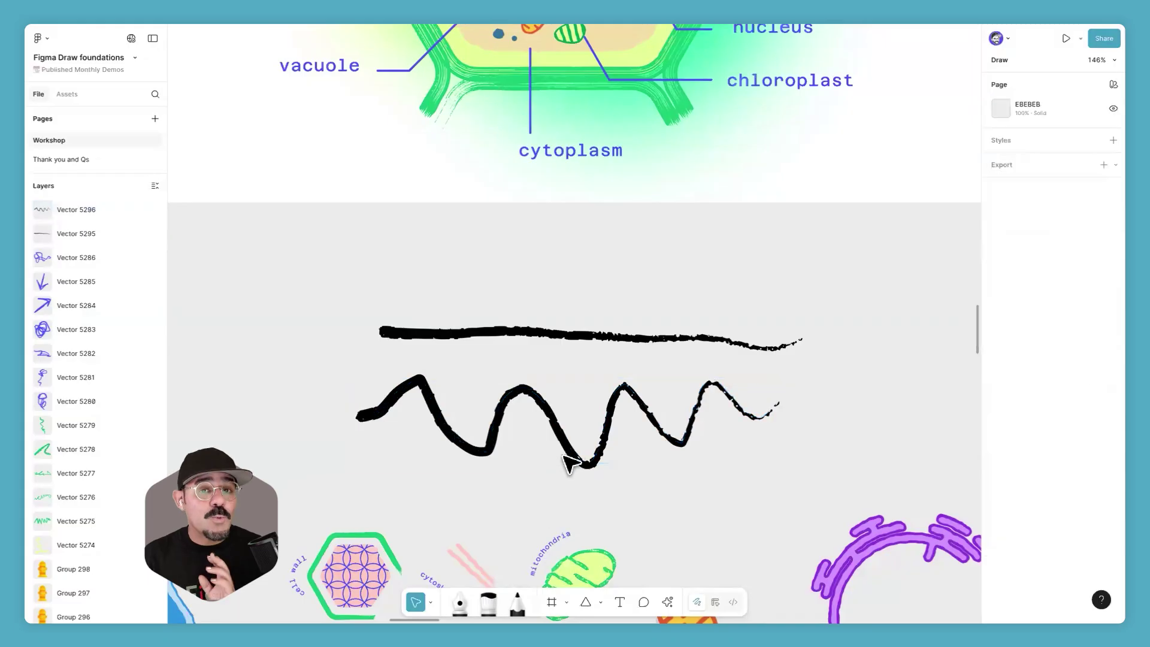
# Step: Show the wavy stroke's vector points again, examine those around its first valley, and leave point editing
pyautogui.click(572, 454)
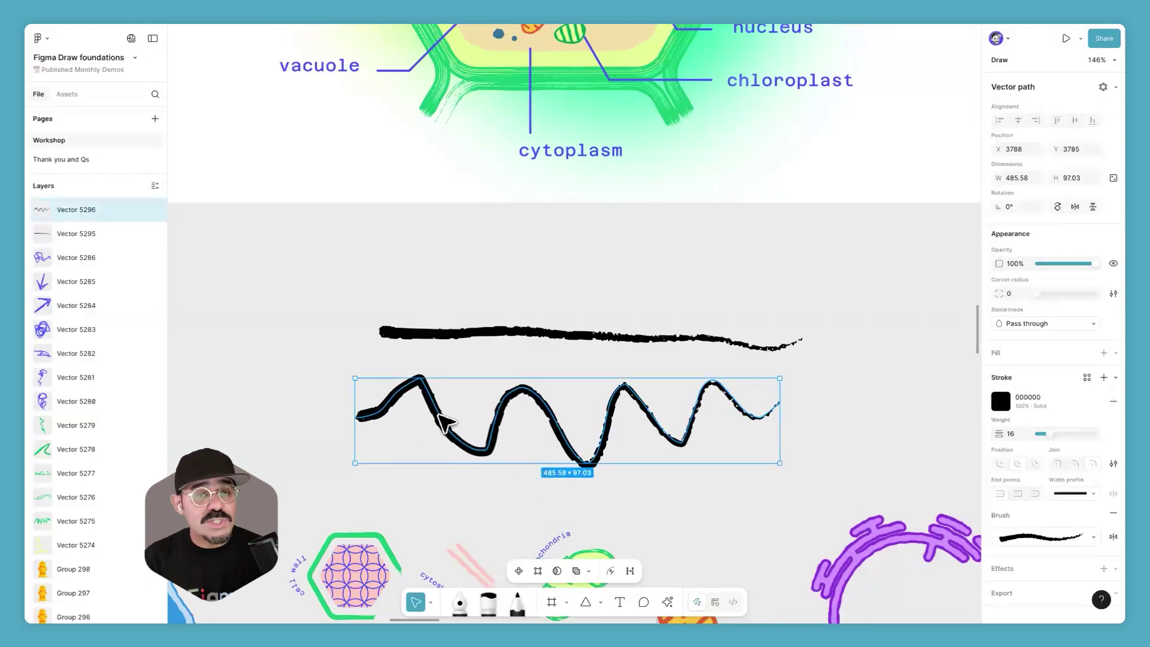
pyautogui.doubleClick(558, 426)
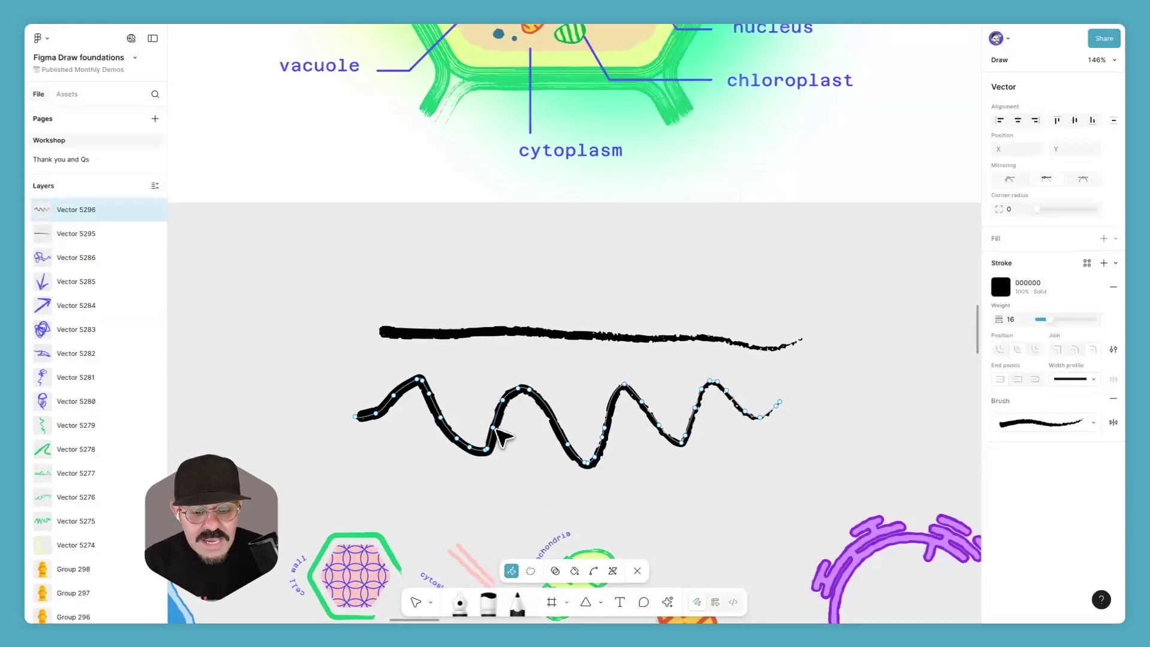
pyautogui.moveTo(492, 427)
pyautogui.mouseDown()
pyautogui.moveTo(505, 429)
pyautogui.moveTo(476, 420)
pyautogui.moveTo(506, 440)
pyautogui.moveTo(482, 456)
pyautogui.mouseUp()
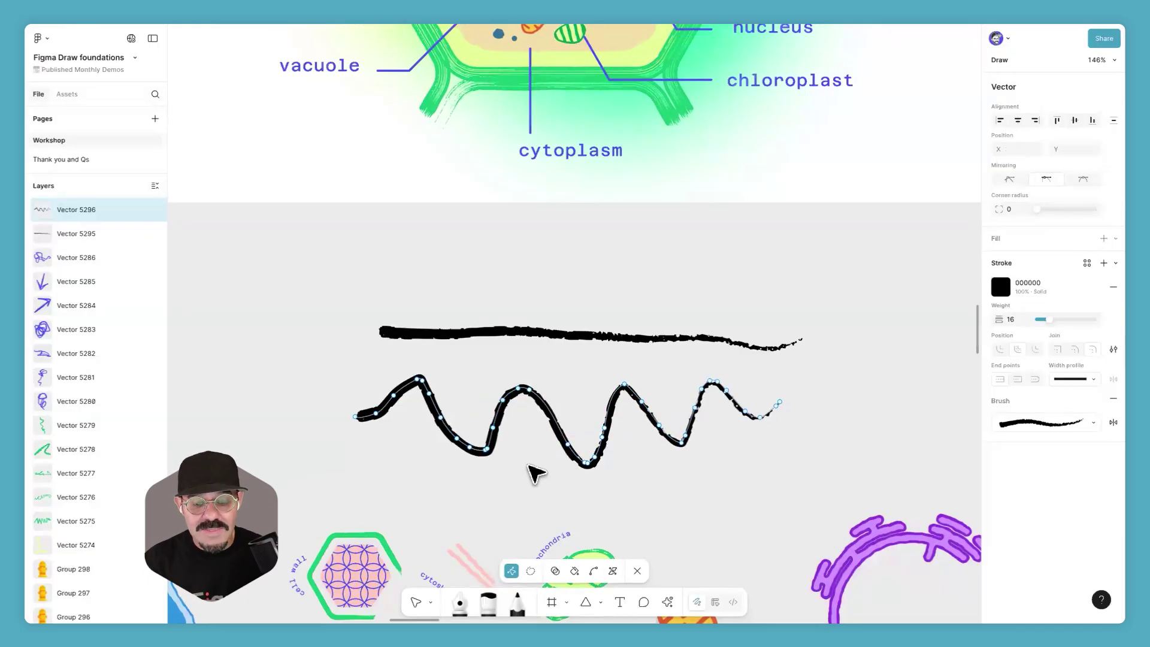
pyautogui.press('Escape')
pyautogui.press('Escape')
# Step: Simplify the wavy stroke's path, trying the lowest amount before settling at roughly a quarter of the range, and apply it
pyautogui.click(563, 440)
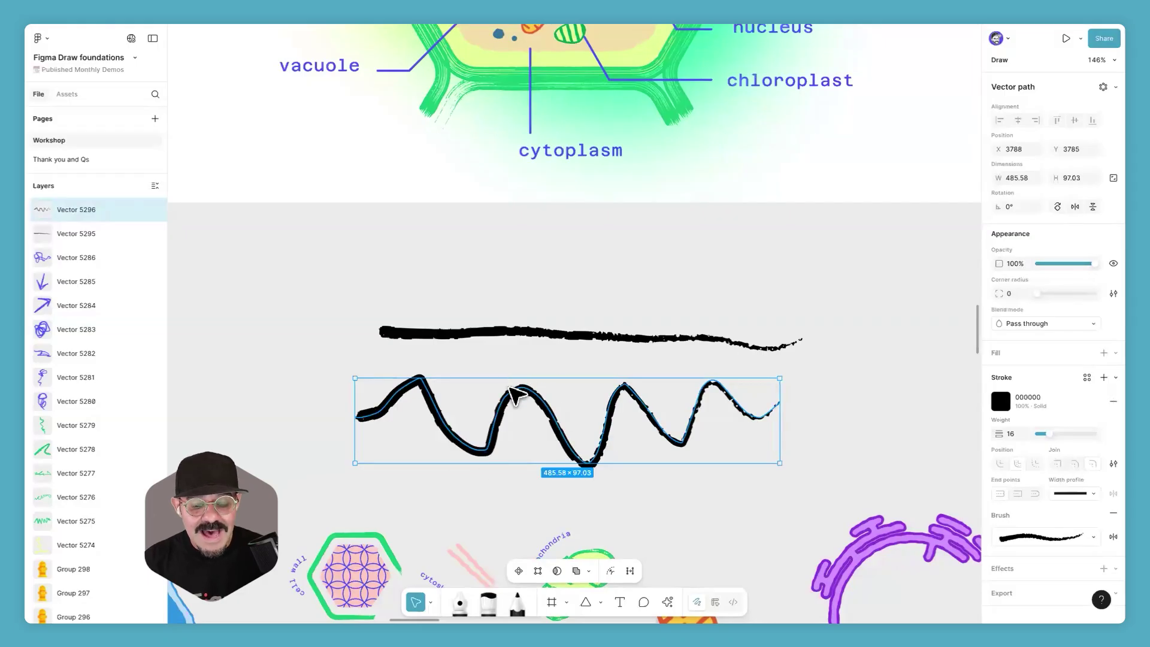
pyautogui.click(630, 572)
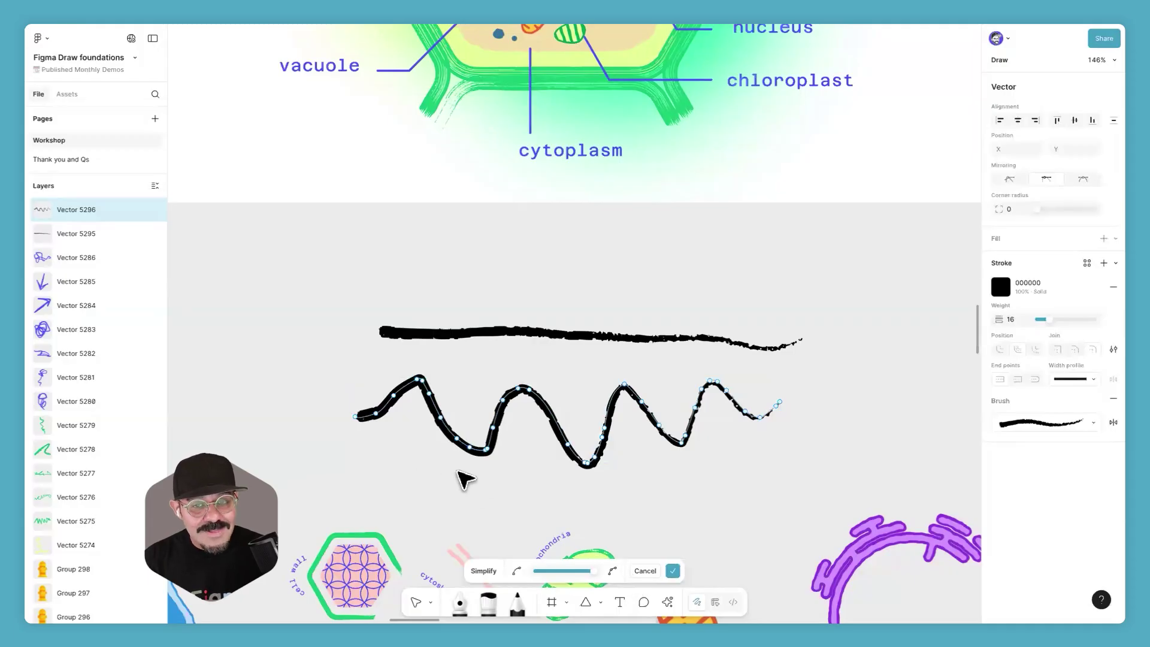
pyautogui.scroll(5, 521, 506)
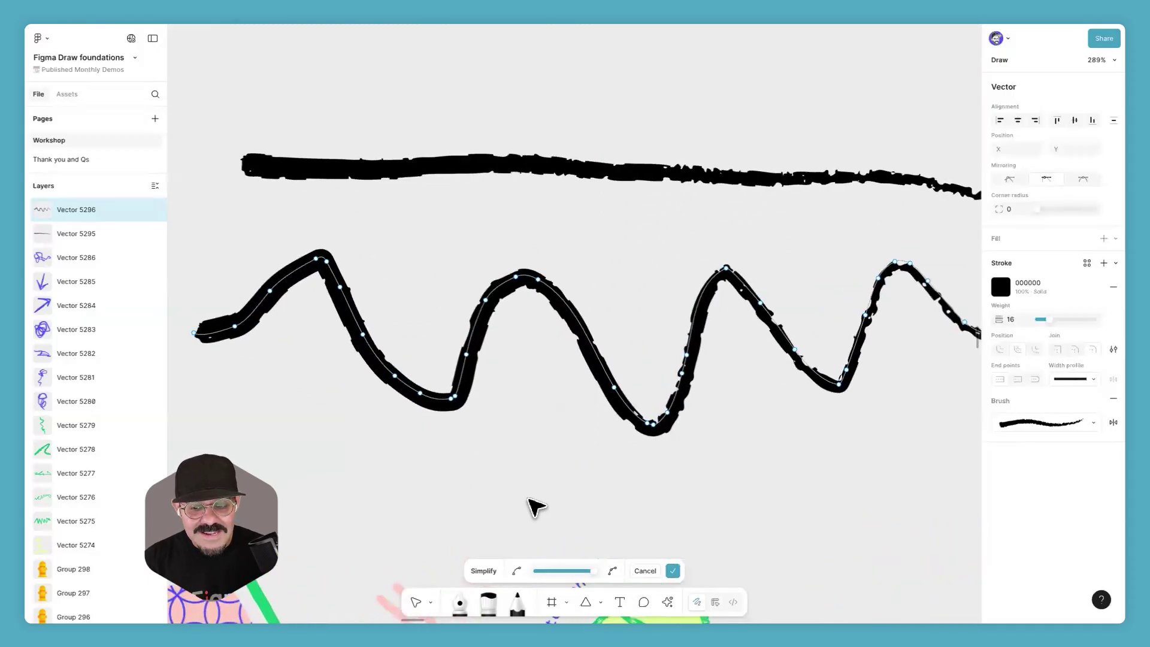
pyautogui.scroll(-3, 530, 506)
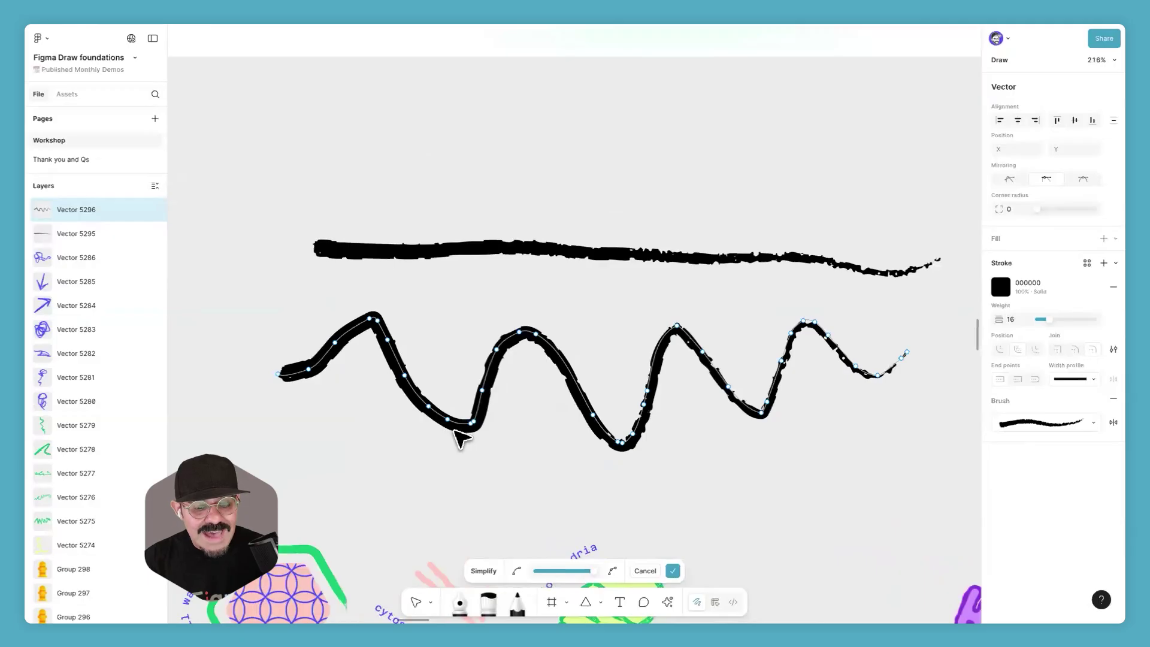
pyautogui.moveTo(594, 573)
pyautogui.mouseDown()
pyautogui.moveTo(542, 576)
pyautogui.moveTo(561, 573)
pyautogui.moveTo(552, 578)
pyautogui.mouseUp()
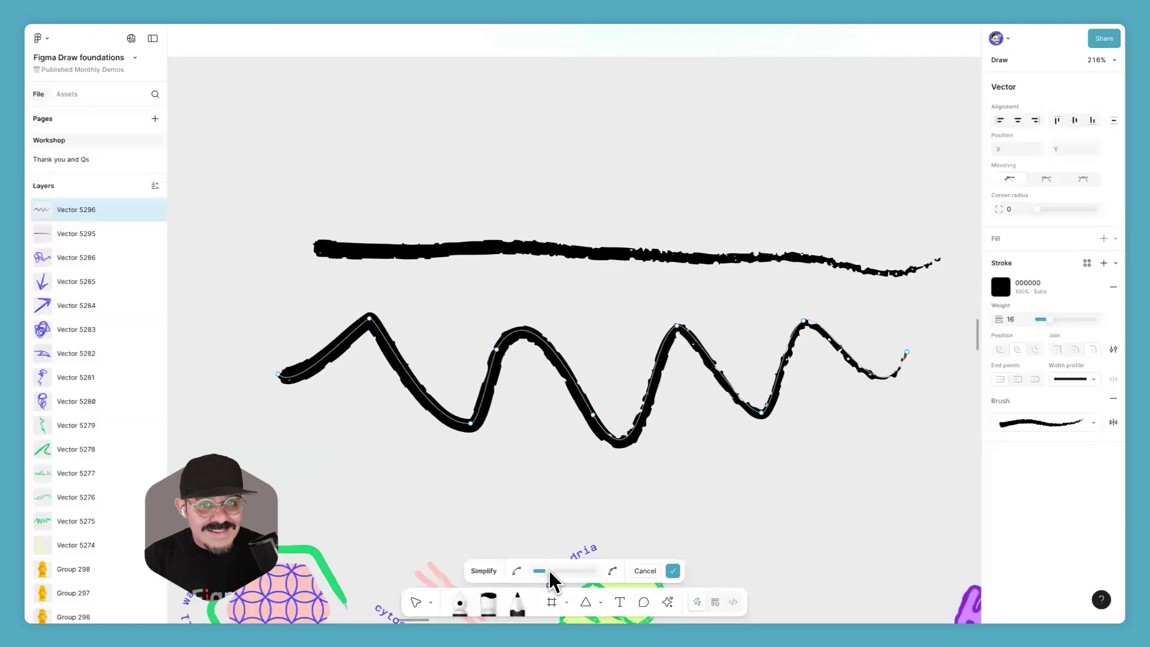
pyautogui.moveTo(549, 573); pyautogui.dragTo(535, 573)
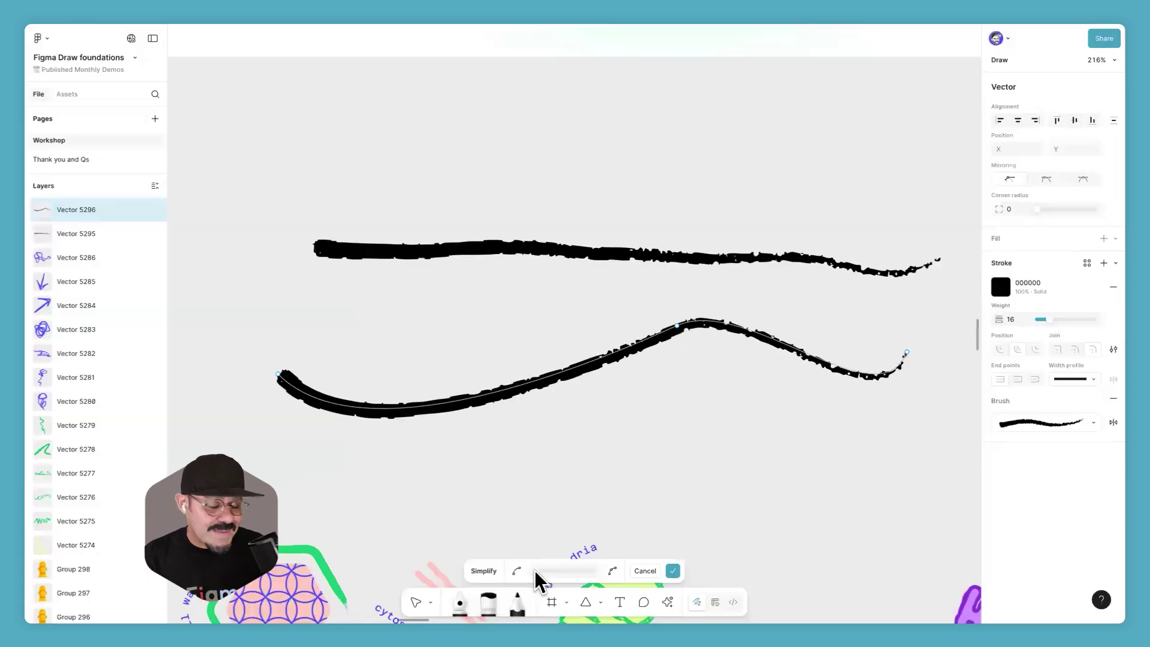
pyautogui.moveTo(538, 575)
pyautogui.mouseDown()
pyautogui.moveTo(563, 576)
pyautogui.moveTo(553, 574)
pyautogui.mouseUp()
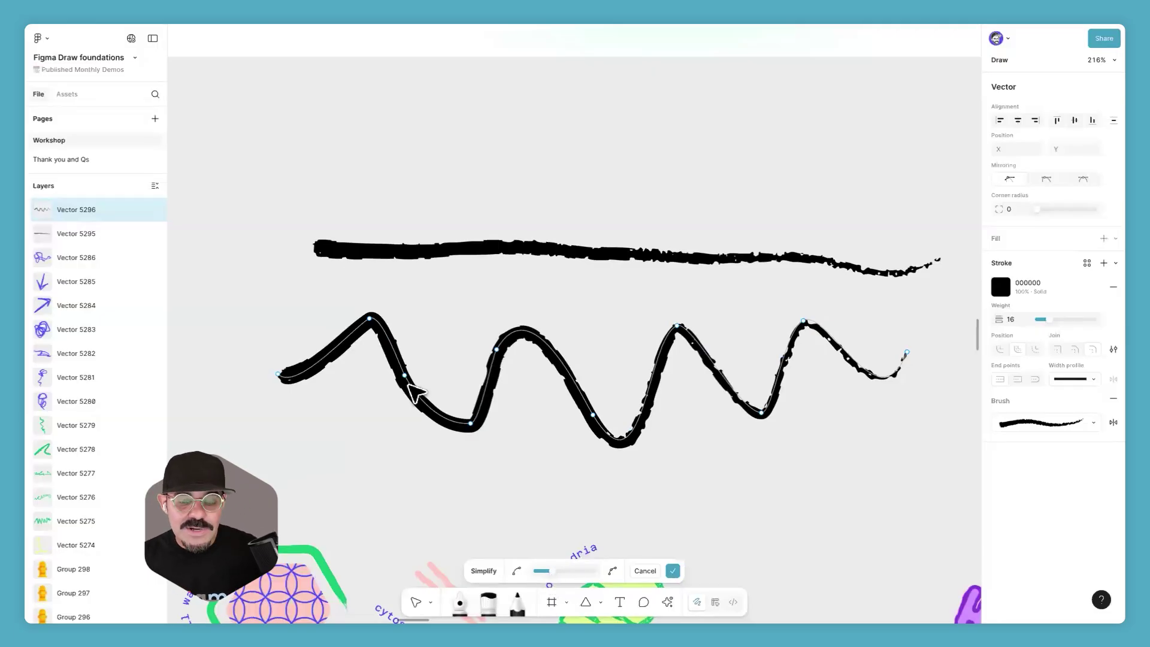
pyautogui.click(672, 571)
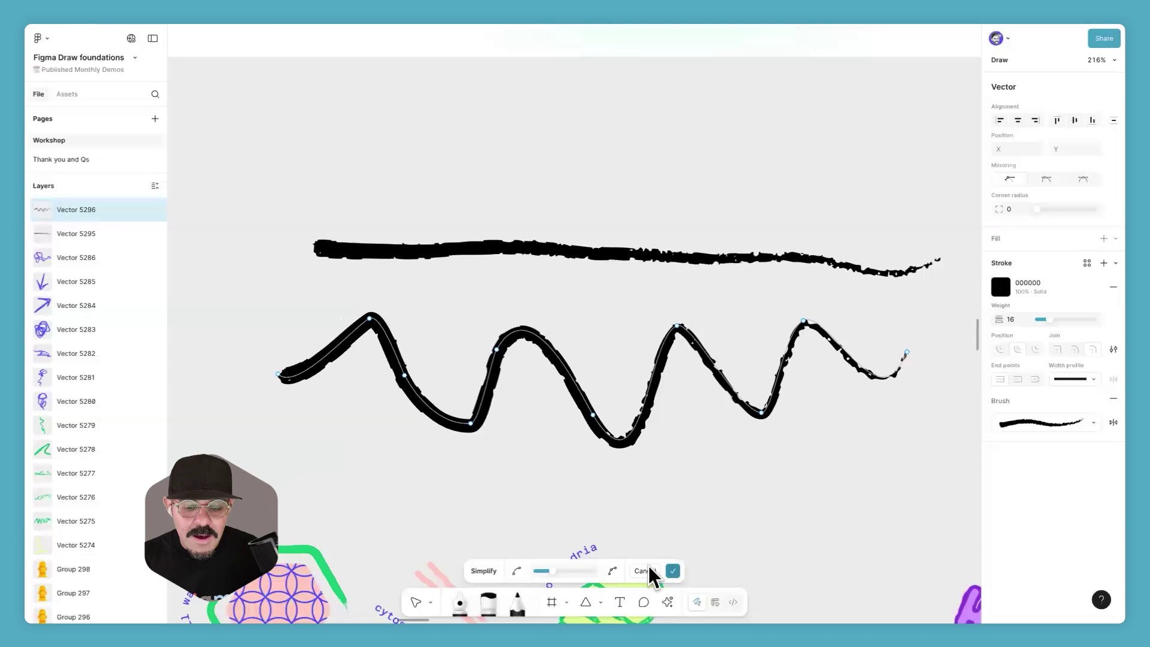
# Step: Adjust the curve handle of the point in the simplified wavy stroke's first valley, and leave point editing
pyautogui.doubleClick(577, 417)
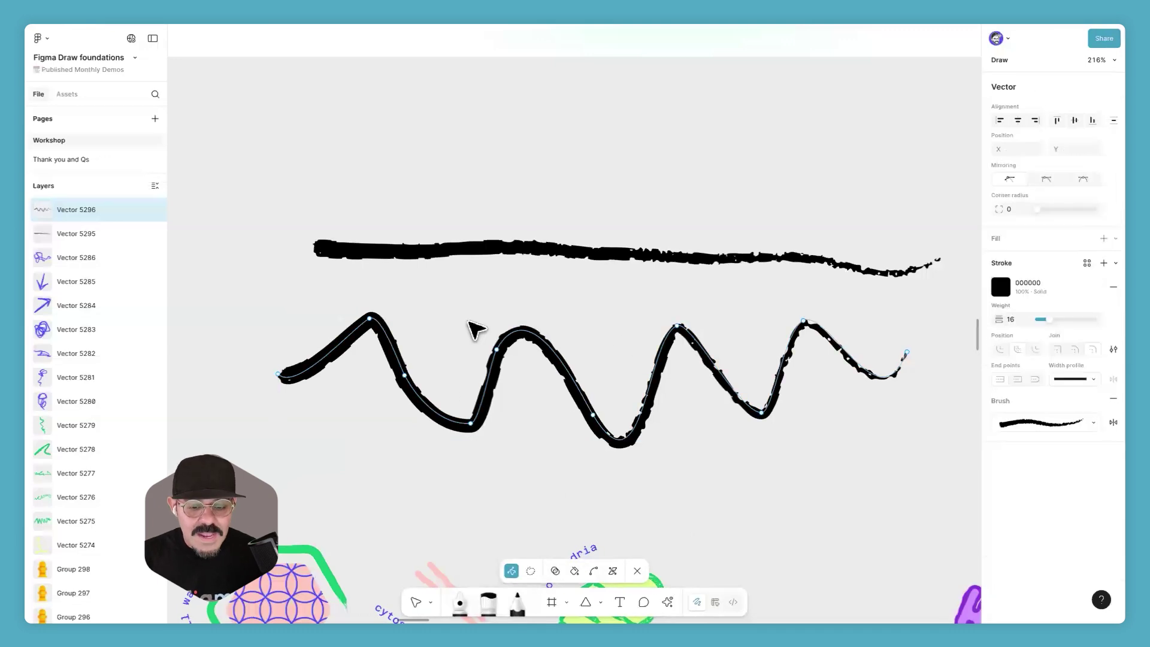
pyautogui.click(473, 427)
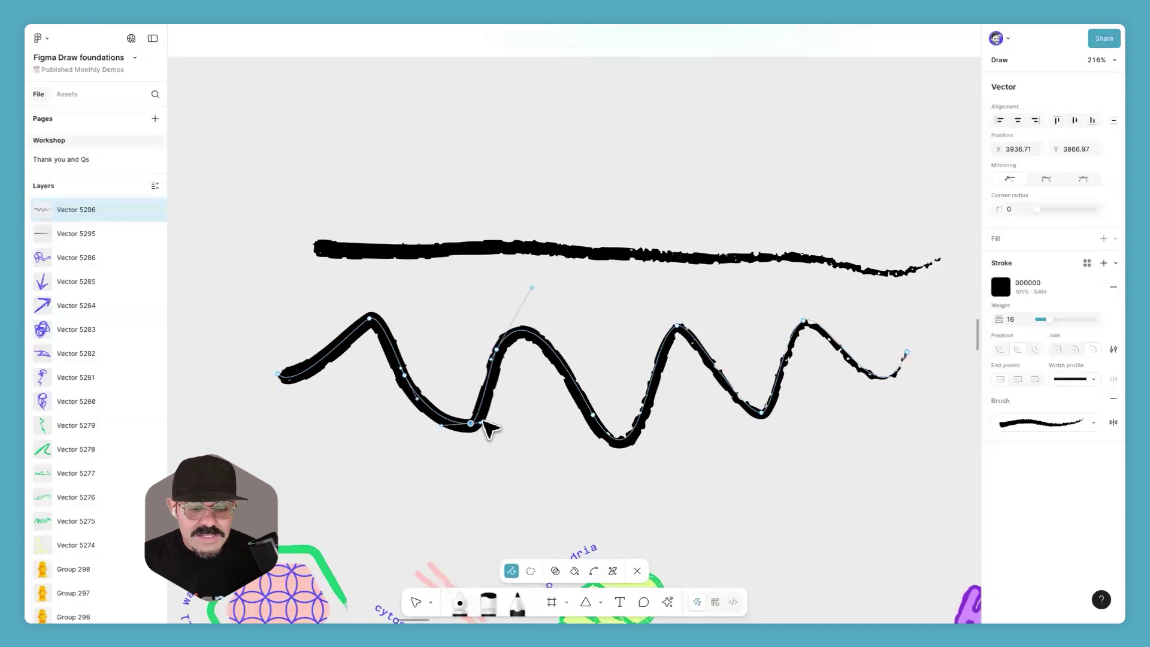
pyautogui.moveTo(491, 422); pyautogui.dragTo(497, 422)
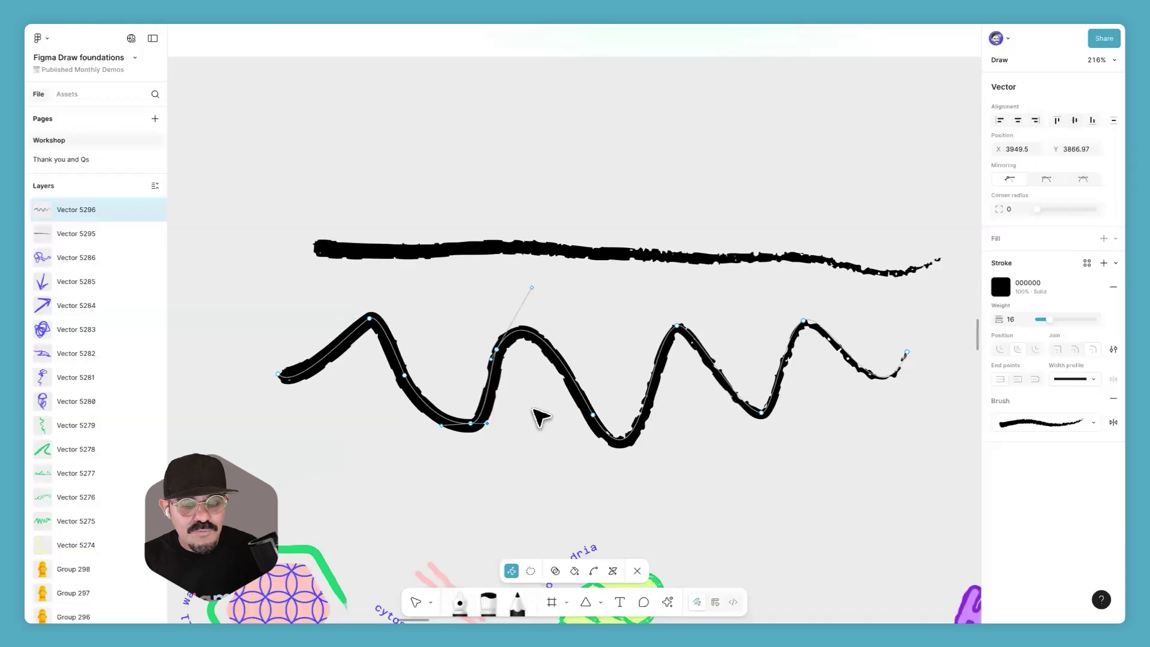
pyautogui.press('Escape')
pyautogui.press('Escape')
# Step: Show the simplified wavy stroke's vector points once more, and return to the whole stroke as selection
pyautogui.click(596, 413)
pyautogui.doubleClick(596, 413)
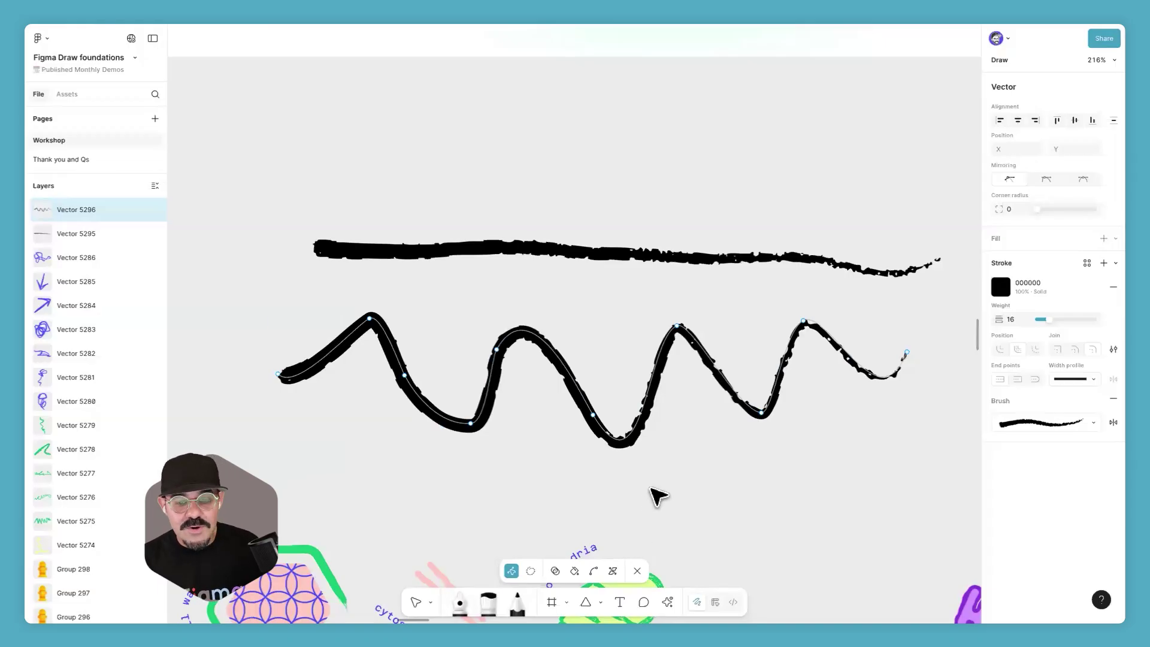
pyautogui.click(655, 496)
pyautogui.click(588, 419)
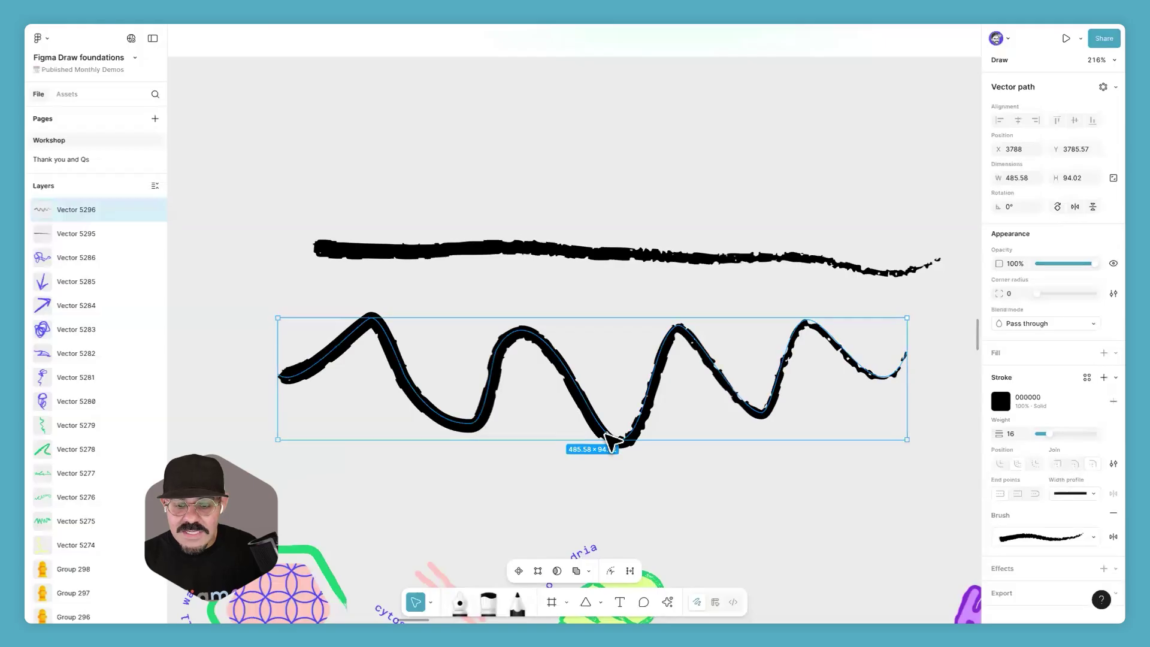
# Step: Move the straight stroke up and left to X 3789, Y 3694, roughly lined up above the wavy stroke
pyautogui.click(660, 260)
pyautogui.moveTo(547, 245)
pyautogui.mouseDown()
pyautogui.moveTo(636, 218)
pyautogui.moveTo(632, 180)
pyautogui.mouseUp()
pyautogui.click(547, 268)
pyautogui.click(616, 221)
pyautogui.click(495, 262)
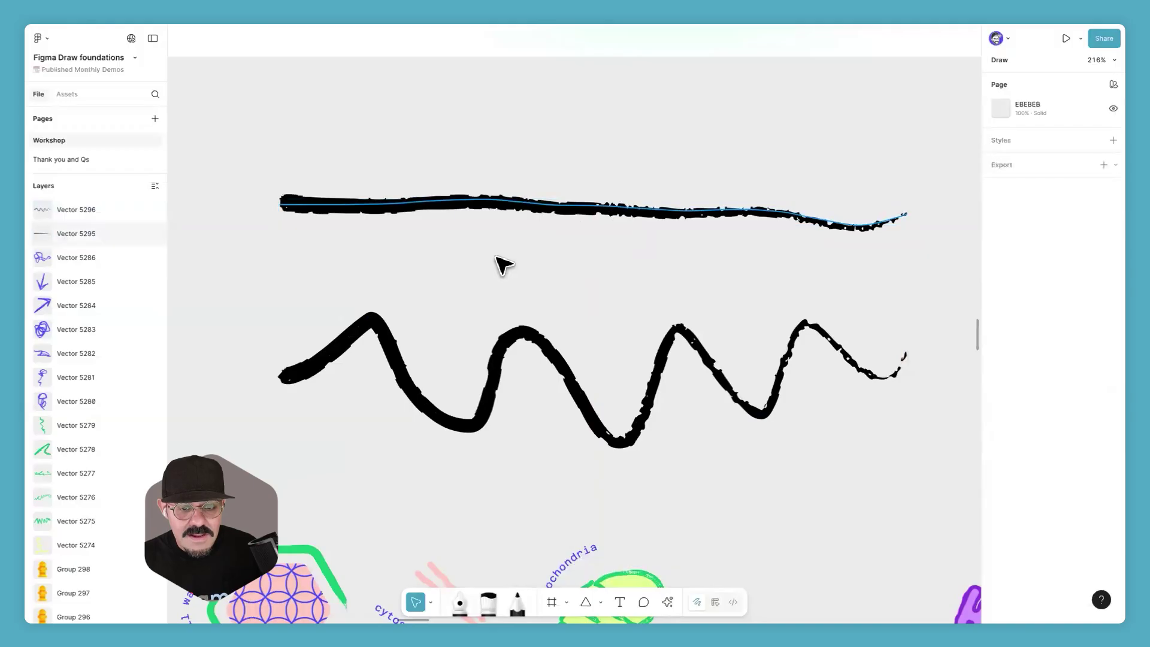
# Step: Simplify the straight stroke's path to about half of the range and apply it
pyautogui.click(572, 210)
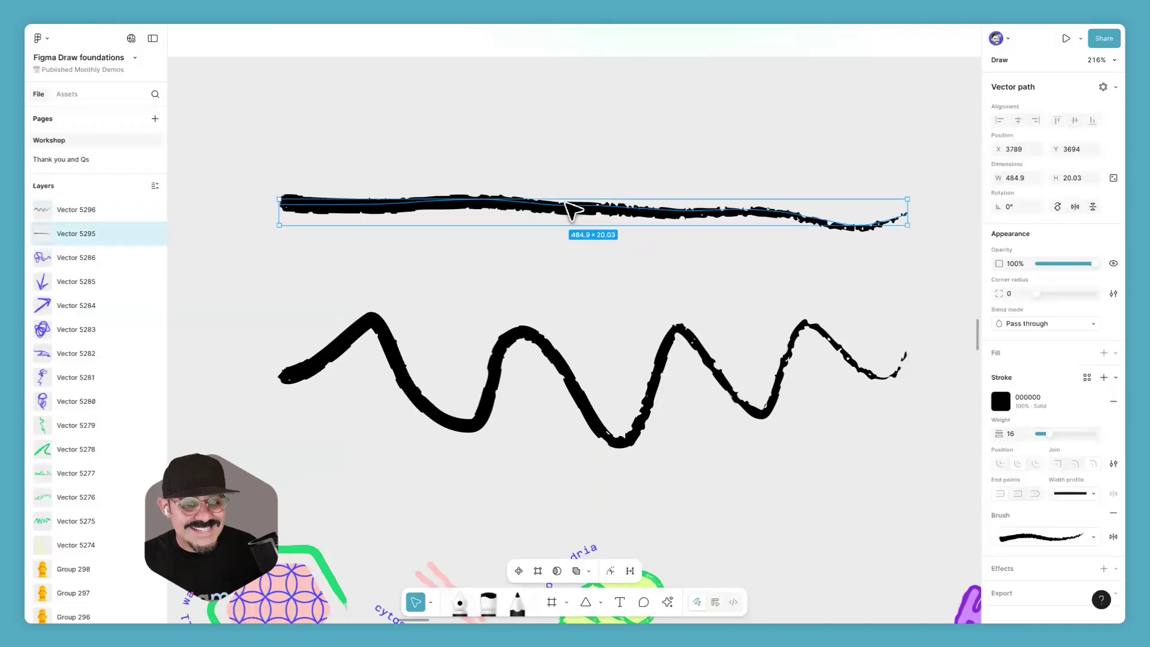
pyautogui.click(630, 571)
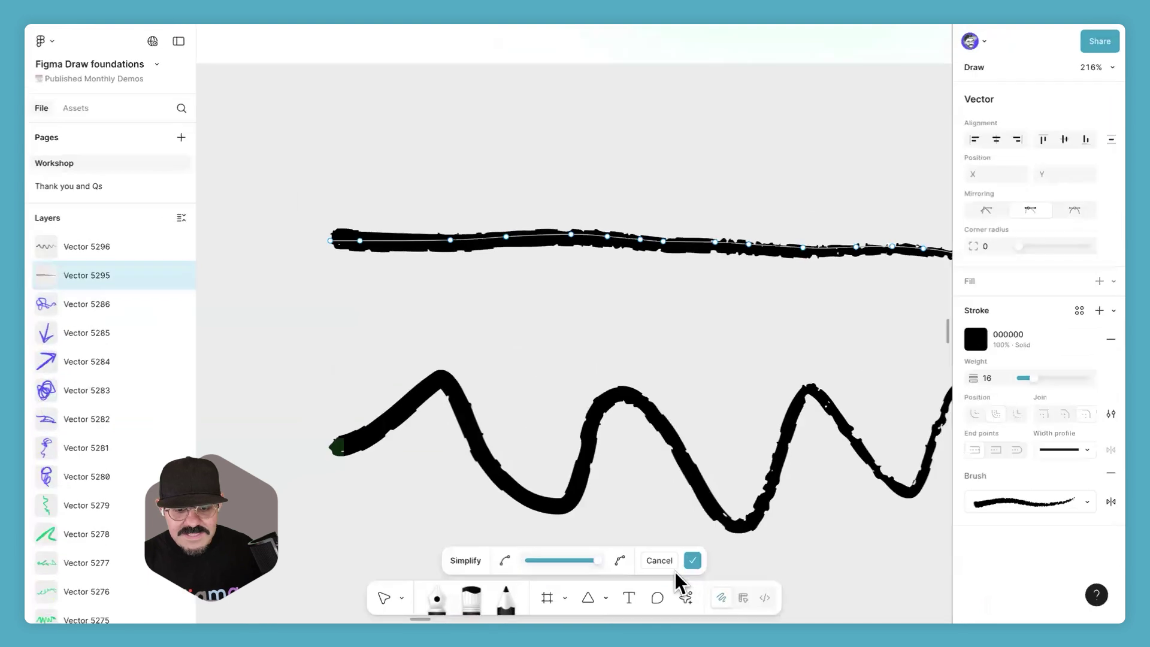
pyautogui.hscroll(-3, 636, 318)
pyautogui.scroll(-2, 608, 316)
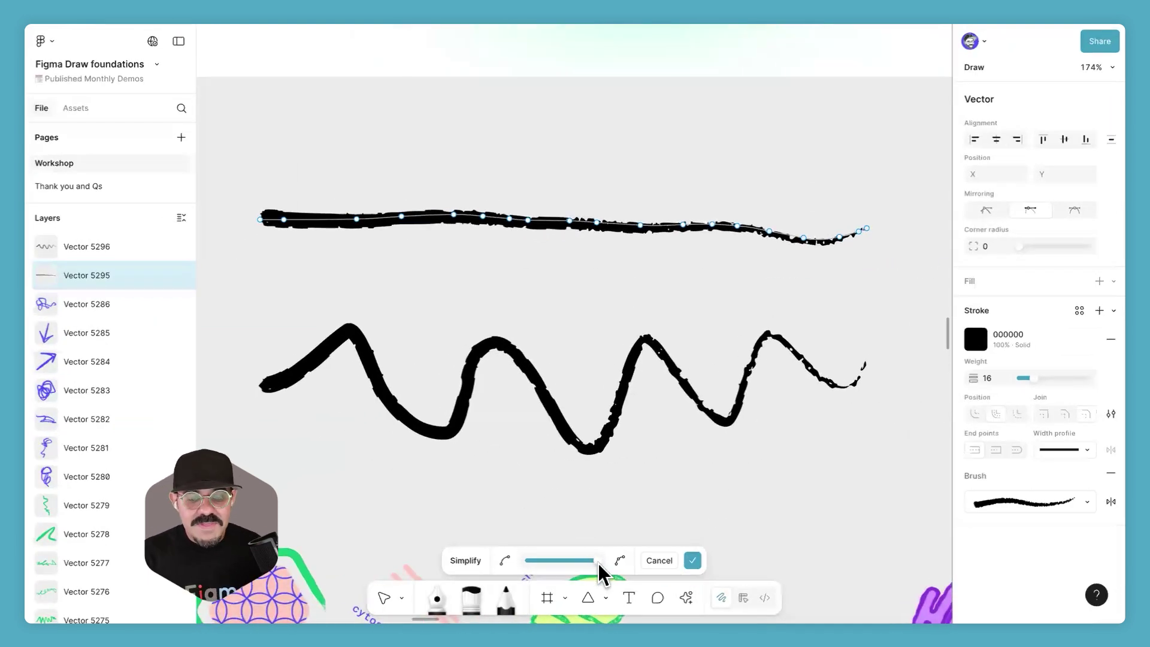
pyautogui.moveTo(594, 560)
pyautogui.mouseDown()
pyautogui.moveTo(536, 555)
pyautogui.moveTo(503, 565)
pyautogui.moveTo(575, 569)
pyautogui.moveTo(532, 566)
pyautogui.moveTo(561, 569)
pyautogui.mouseUp()
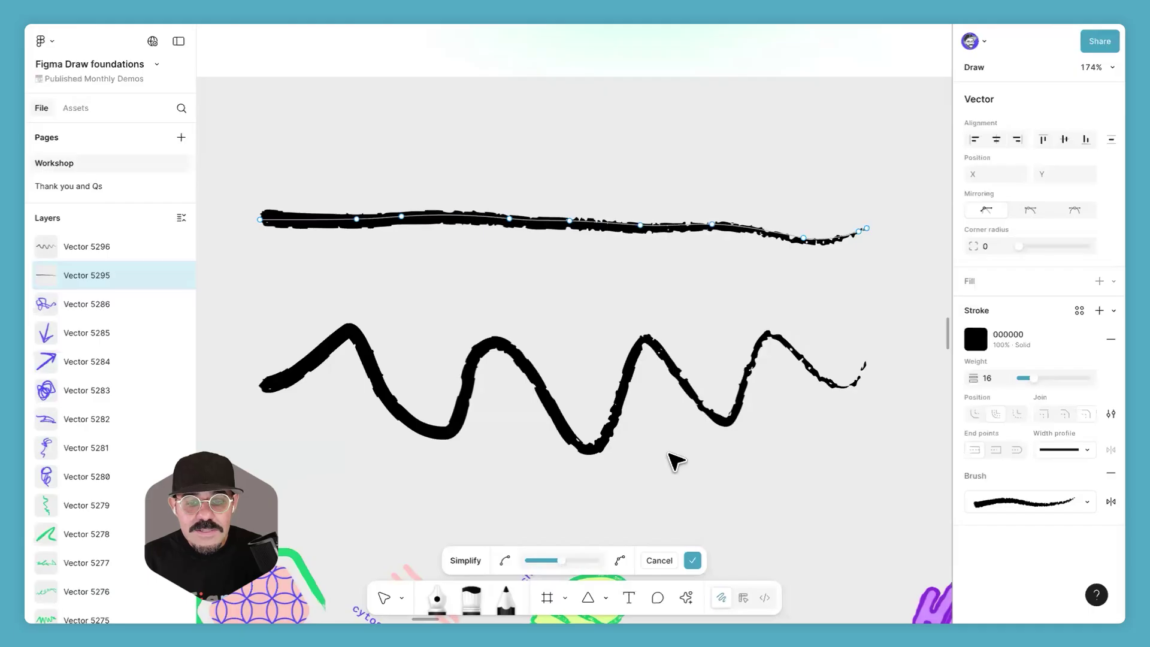
pyautogui.click(692, 560)
# Step: Delete the straight and wavy strokes together and activate the Brush tool
pyautogui.moveTo(648, 170); pyautogui.dragTo(713, 490)
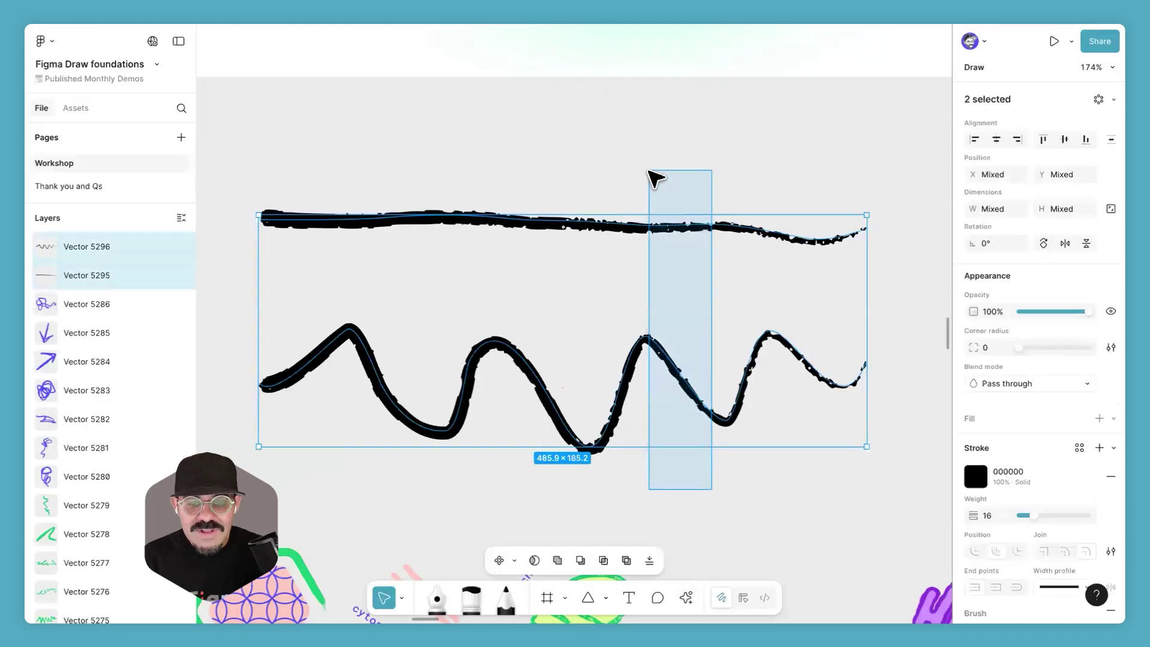
pyautogui.press('Delete')
pyautogui.press('b')
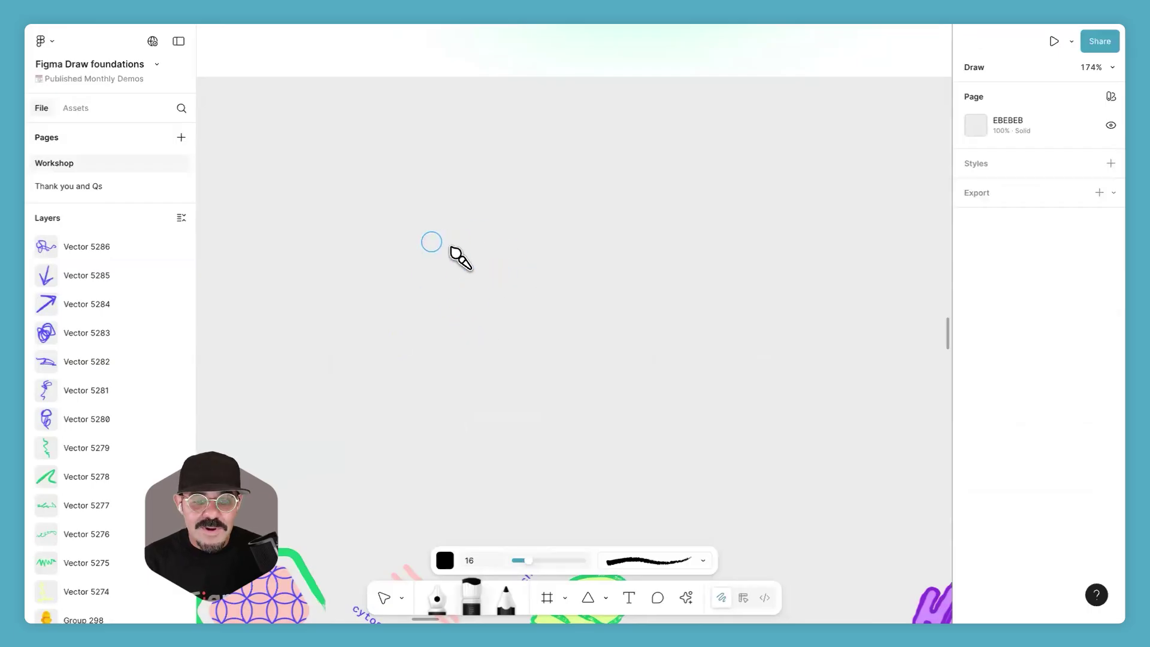
# Step: Paint a face with a cap, glasses, nose, moustache, jaw and two ears using the black Heist brush at weight 16
pyautogui.moveTo(419, 248); pyautogui.dragTo(609, 268)
pyautogui.moveTo(504, 242)
pyautogui.mouseDown()
pyautogui.moveTo(536, 170)
pyautogui.moveTo(667, 172)
pyautogui.moveTo(676, 287)
pyautogui.mouseUp()
pyautogui.moveTo(521, 261)
pyautogui.mouseDown()
pyautogui.moveTo(560, 316)
pyautogui.moveTo(530, 265)
pyautogui.mouseUp()
pyautogui.moveTo(601, 275)
pyautogui.mouseDown()
pyautogui.moveTo(562, 307)
pyautogui.moveTo(637, 332)
pyautogui.moveTo(597, 274)
pyautogui.mouseUp()
pyautogui.moveTo(582, 356)
pyautogui.mouseDown()
pyautogui.moveTo(525, 340)
pyautogui.moveTo(616, 380)
pyautogui.mouseUp()
pyautogui.moveTo(508, 334)
pyautogui.mouseDown()
pyautogui.moveTo(518, 407)
pyautogui.moveTo(536, 449)
pyautogui.moveTo(602, 461)
pyautogui.moveTo(642, 436)
pyautogui.moveTo(652, 371)
pyautogui.moveTo(698, 329)
pyautogui.moveTo(694, 286)
pyautogui.moveTo(665, 313)
pyautogui.moveTo(668, 343)
pyautogui.mouseUp()
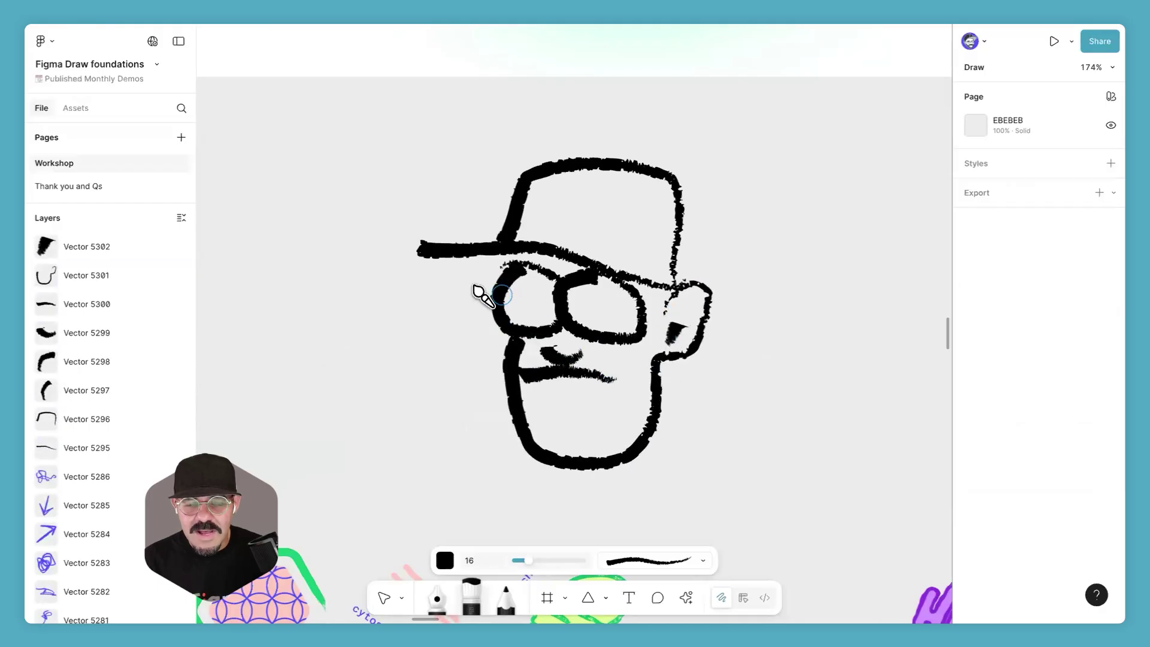
pyautogui.moveTo(496, 280)
pyautogui.mouseDown()
pyautogui.moveTo(471, 288)
pyautogui.moveTo(480, 336)
pyautogui.mouseUp()
# Step: Examine the jaw-and-ear stroke's vector points and the options available when all the face strokes are selected
pyautogui.press('v')
pyautogui.click(653, 434)
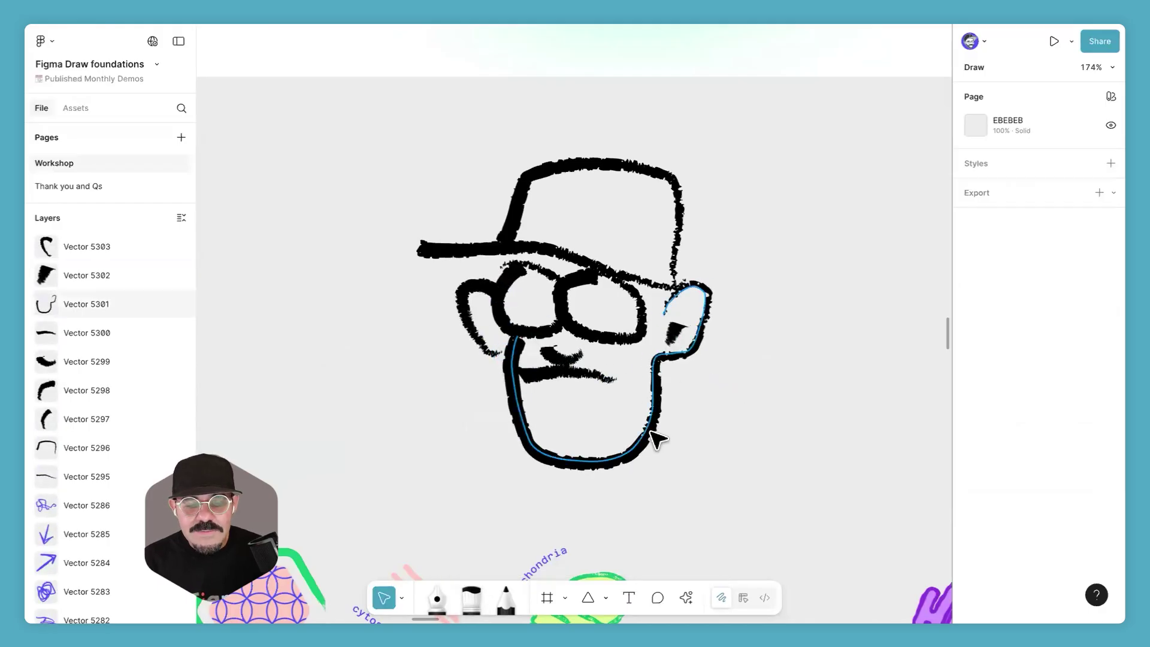
pyautogui.press('Return')
pyautogui.press('Escape')
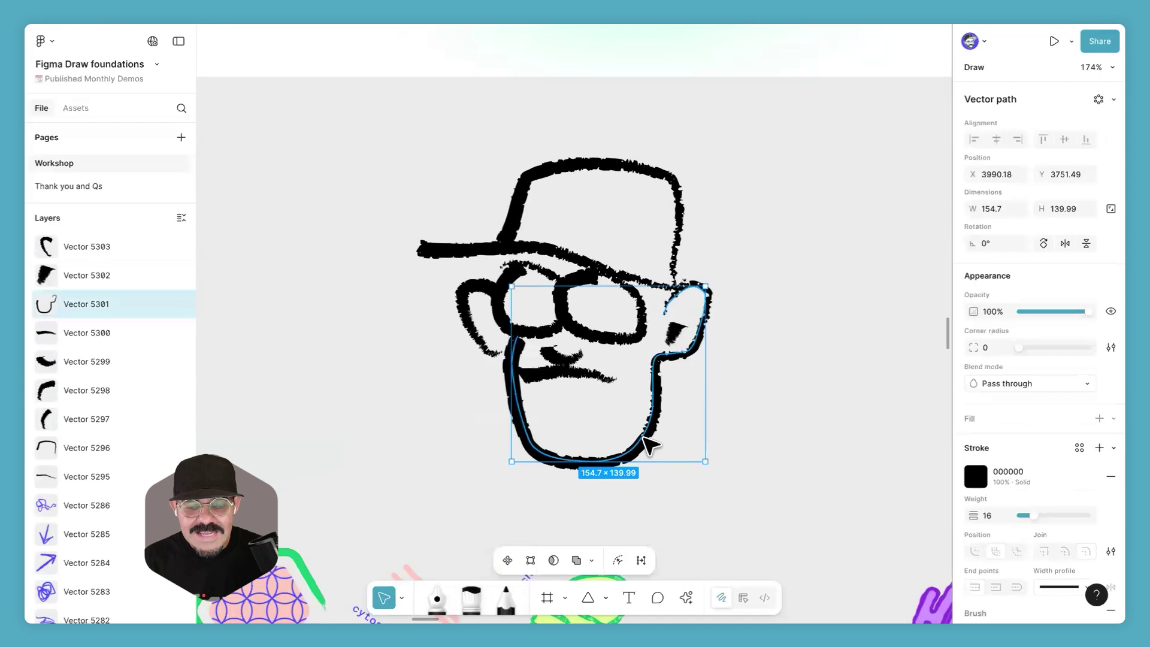
pyautogui.moveTo(767, 155); pyautogui.dragTo(422, 465)
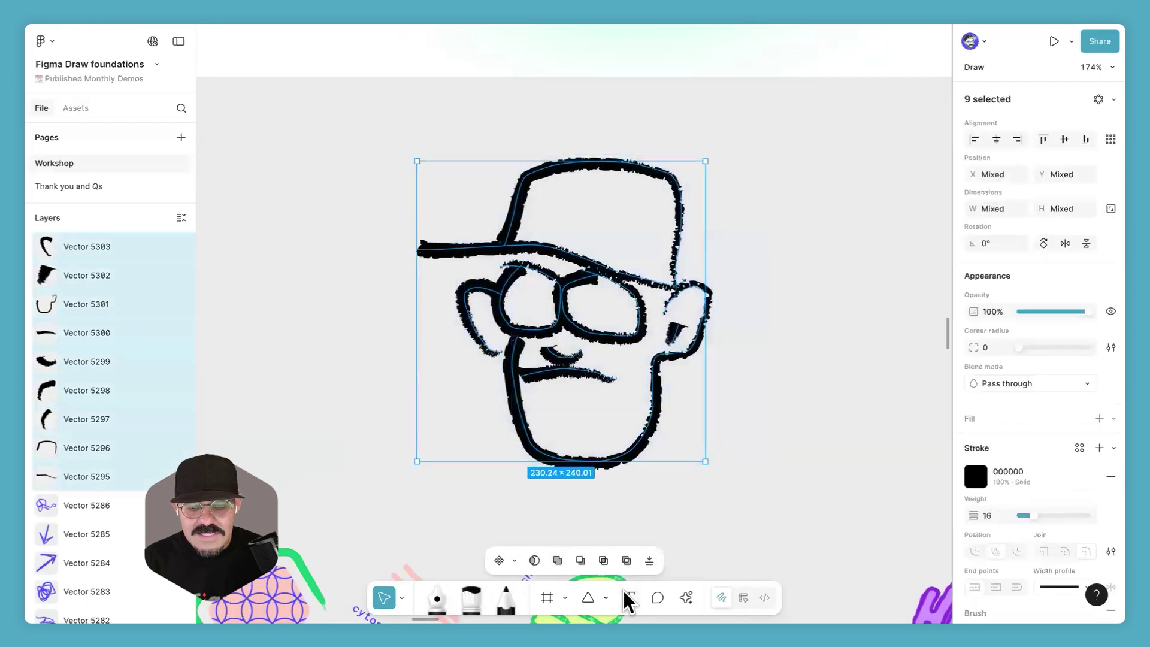
pyautogui.press('Escape')
# Step: Simplify the jaw-and-ear stroke's path to about a quarter of the range and apply it
pyautogui.click(647, 426)
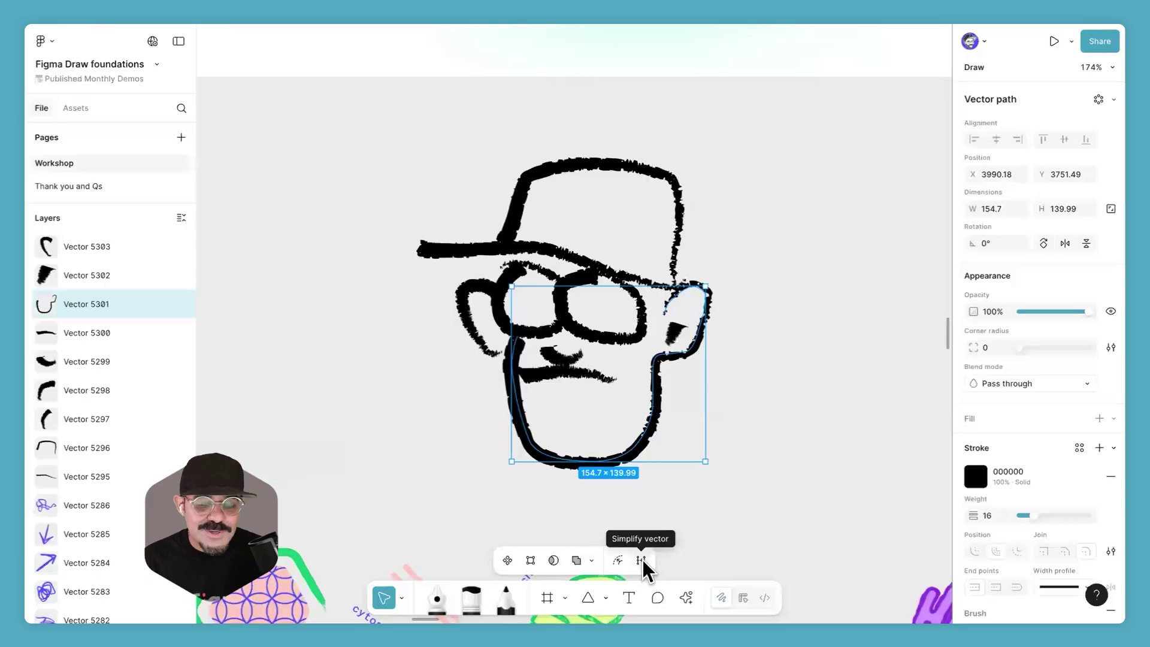
pyautogui.click(640, 562)
pyautogui.moveTo(579, 564); pyautogui.dragTo(552, 560)
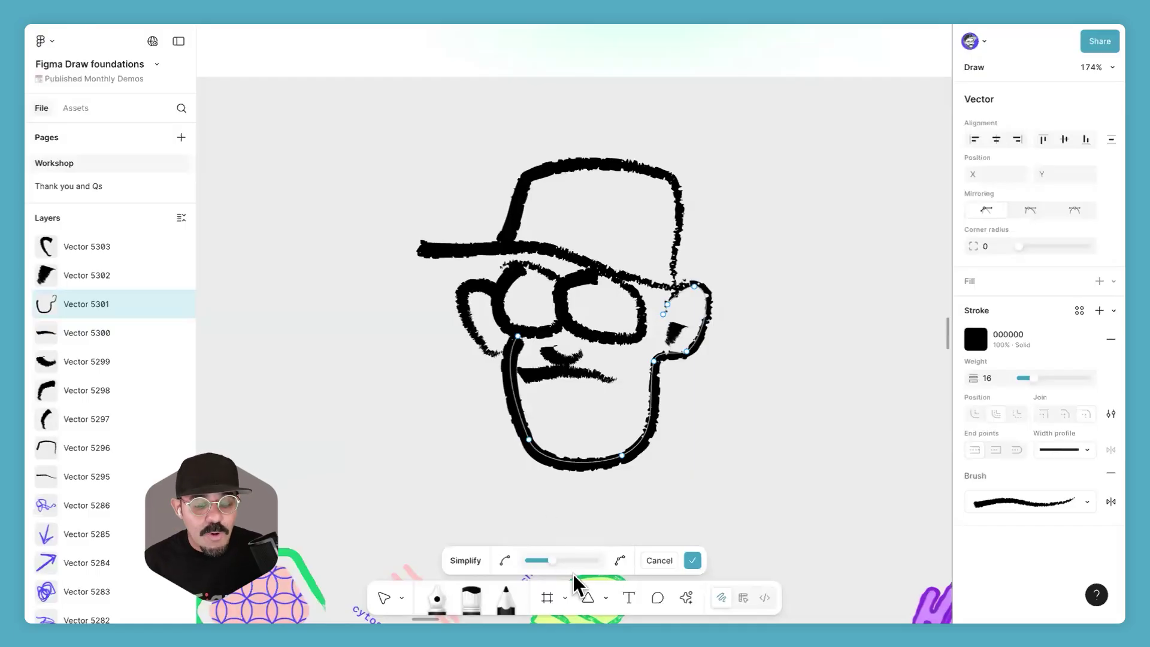
pyautogui.moveTo(556, 562)
pyautogui.mouseDown()
pyautogui.moveTo(533, 561)
pyautogui.moveTo(545, 562)
pyautogui.mouseUp()
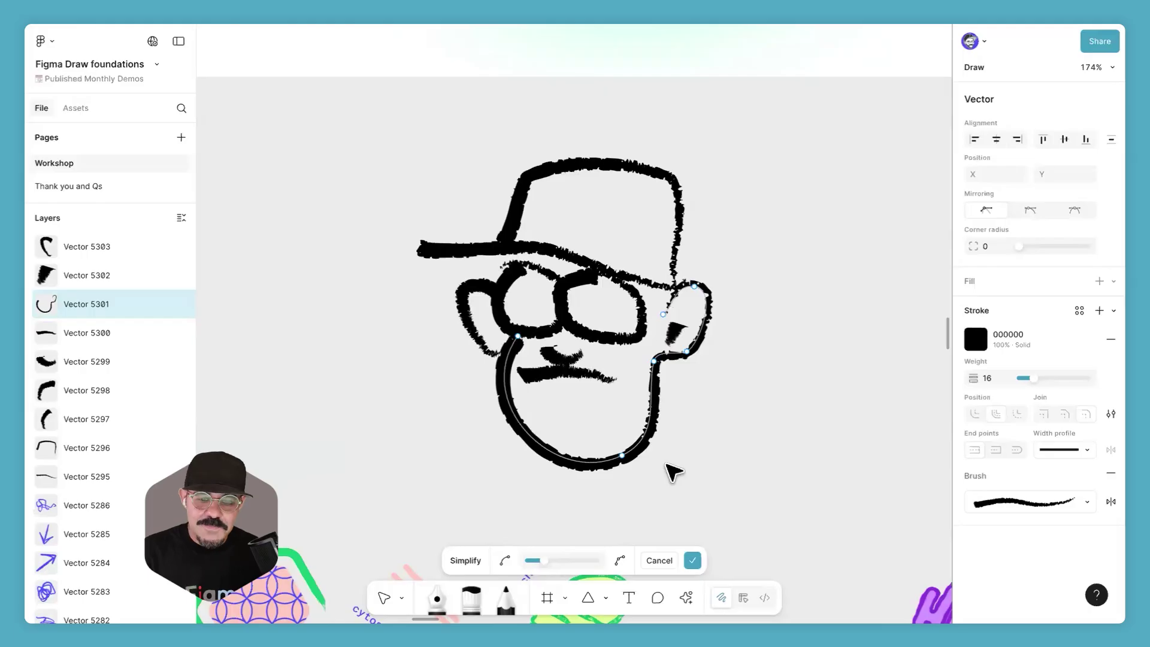
pyautogui.click(692, 561)
pyautogui.press('Escape')
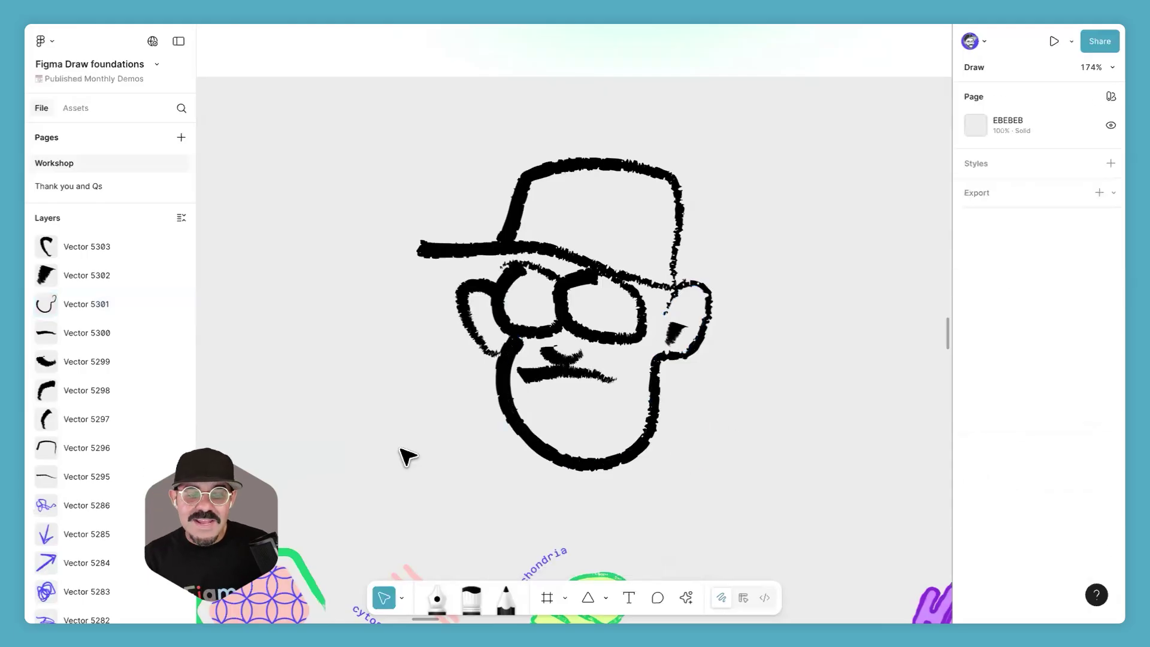
# Step: Select all the face strokes together and flip their brush direction back and forth several times
pyautogui.moveTo(399, 450); pyautogui.dragTo(769, 159)
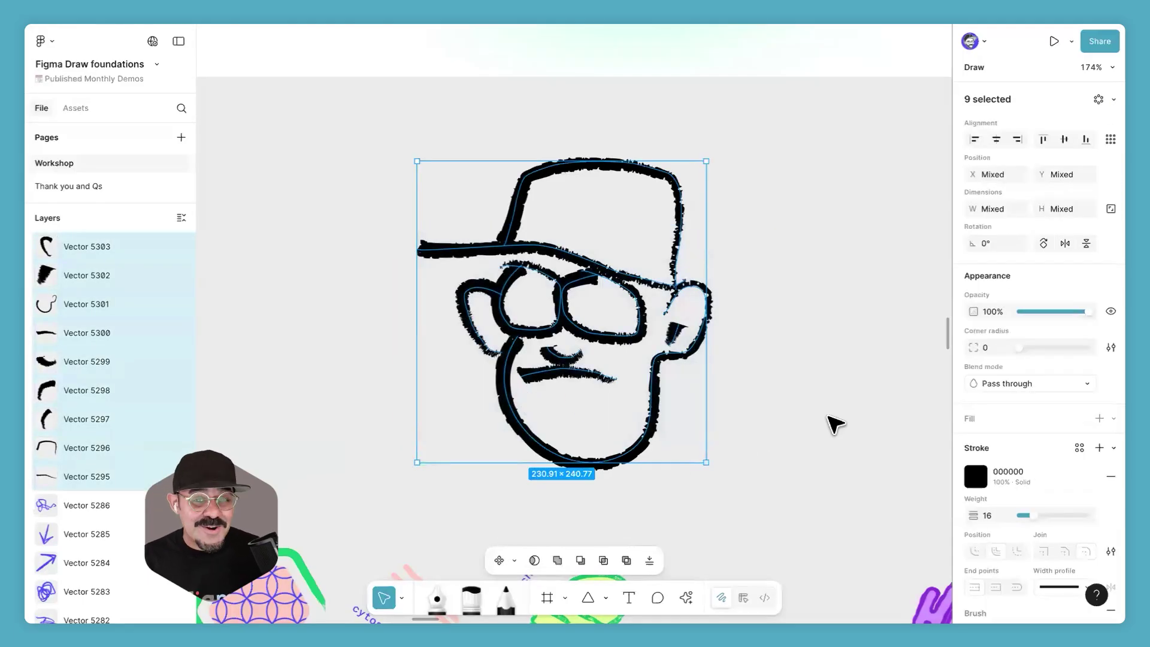
pyautogui.scroll(-4, 1000, 461)
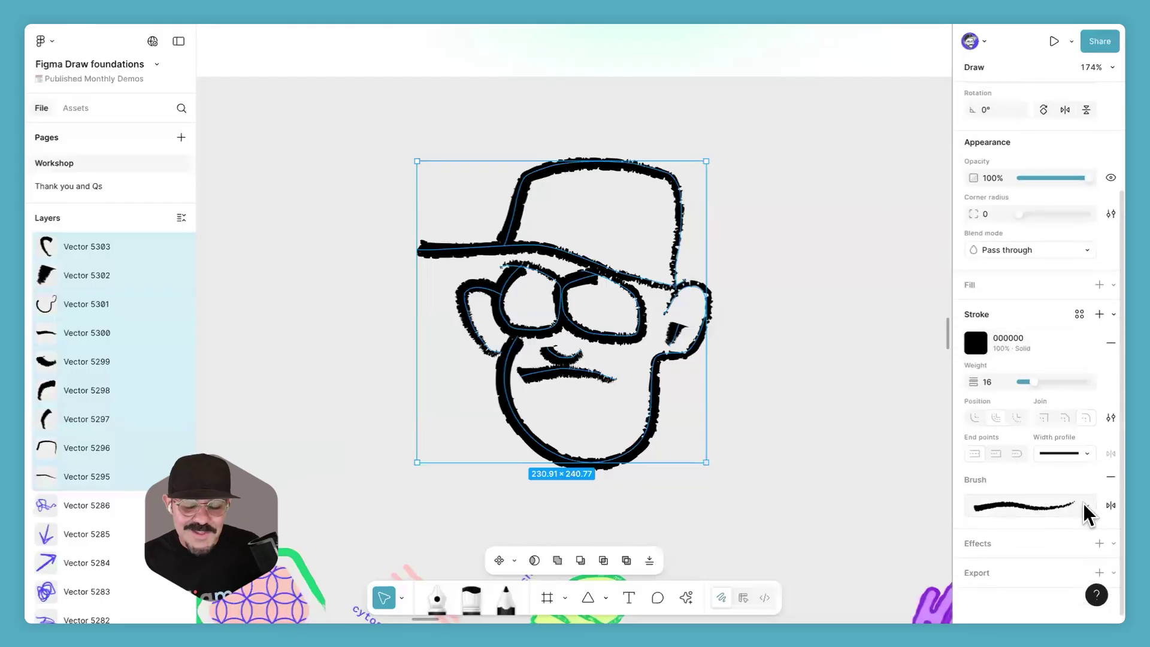
pyautogui.click(1105, 502)
pyautogui.click(1105, 501)
pyautogui.click(1105, 502)
pyautogui.click(1105, 502)
pyautogui.click(1105, 502)
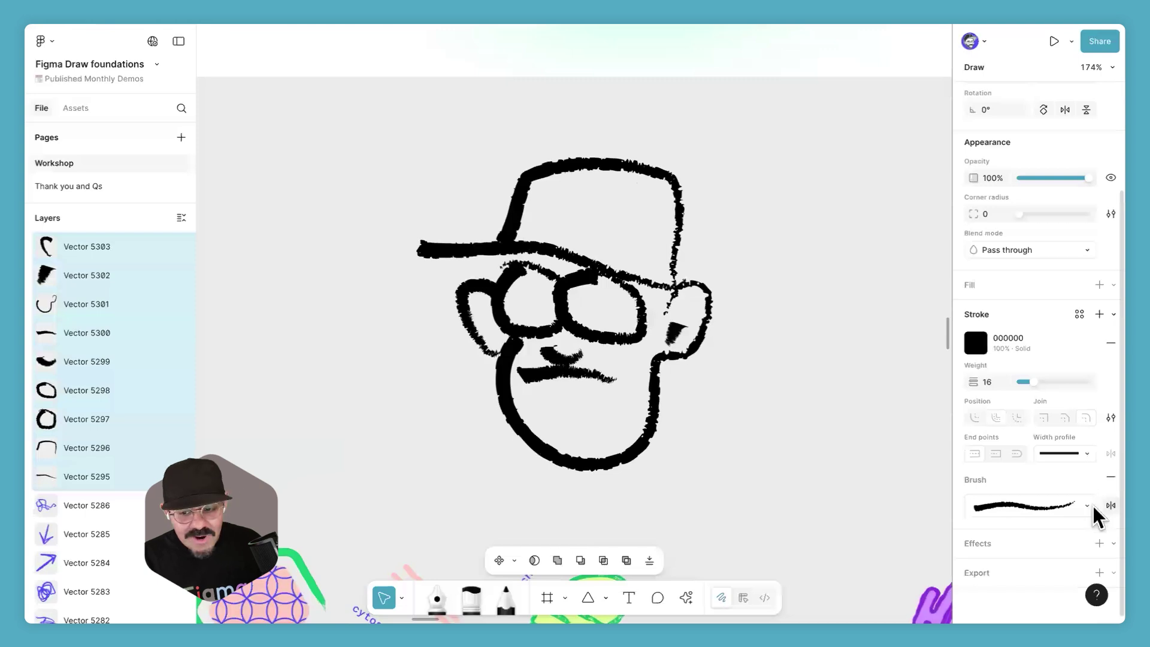
# Step: Preview other stretch brushes on the selected face strokes and apply the Melodrama brush
pyautogui.click(1081, 504)
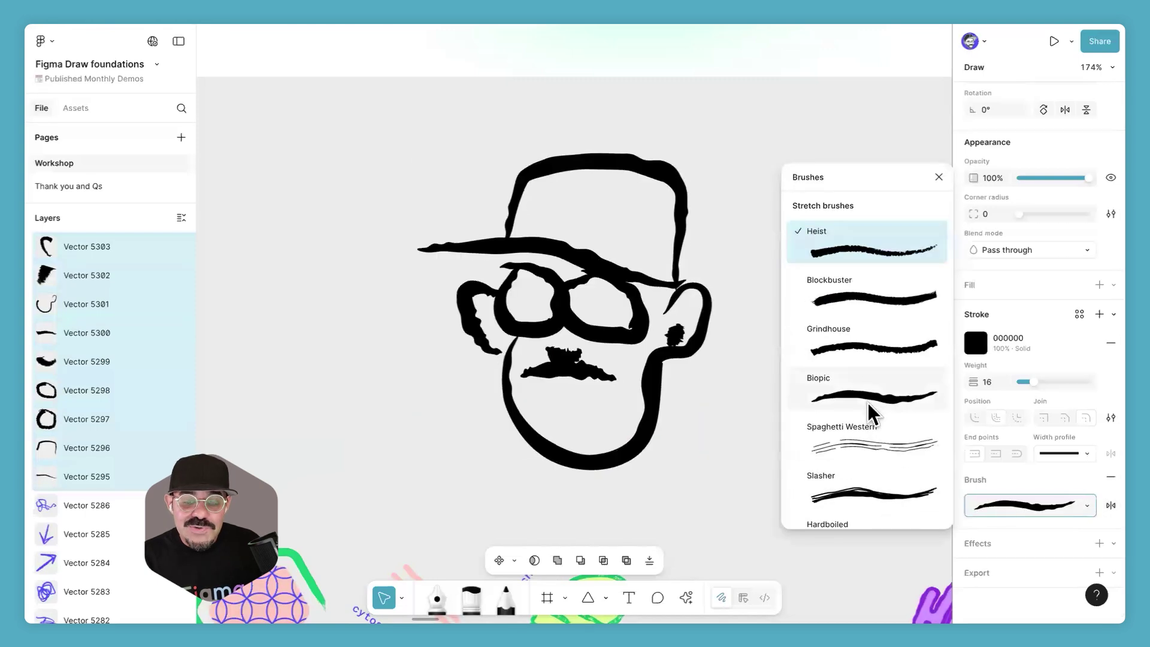
pyautogui.scroll(-6, 884, 468)
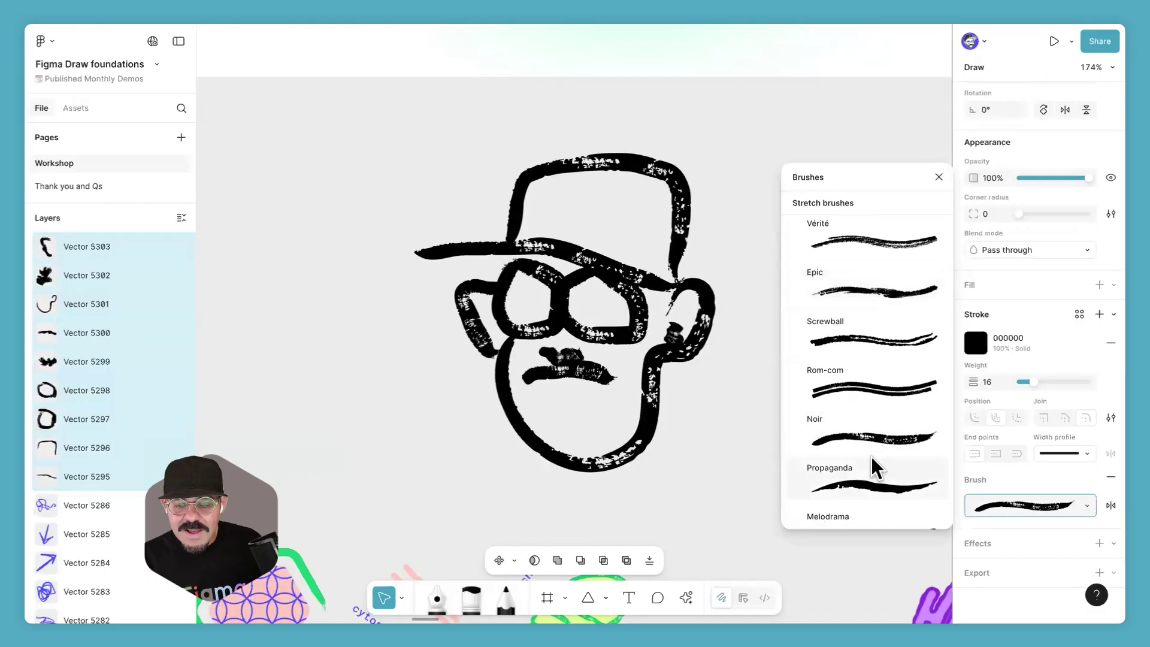
pyautogui.scroll(-2, 874, 455)
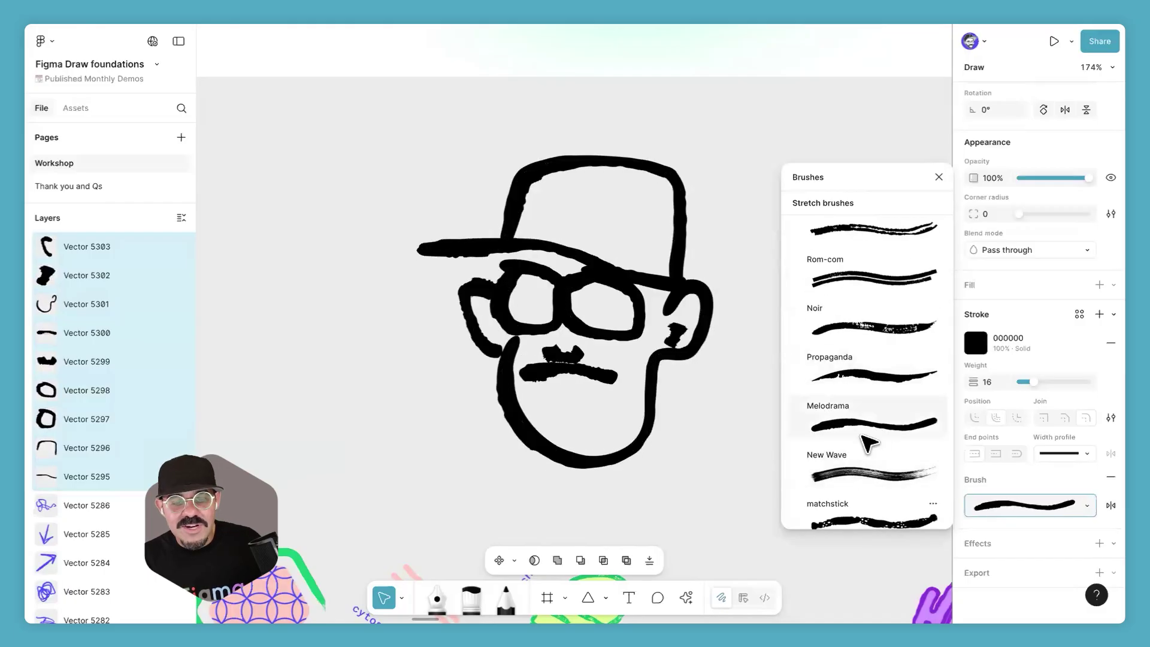
pyautogui.click(869, 434)
pyautogui.click(775, 465)
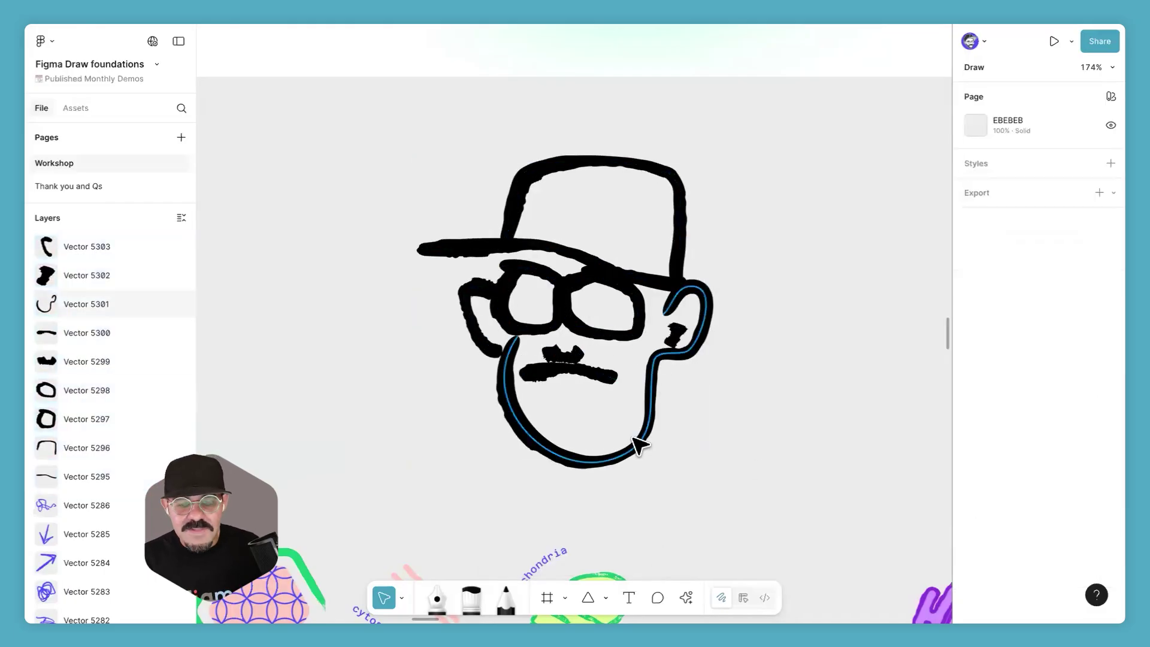
# Step: Paint a round pupil inside each lens of the glasses and a short lower lip under the moustache with the Brush tool
pyautogui.press('b')
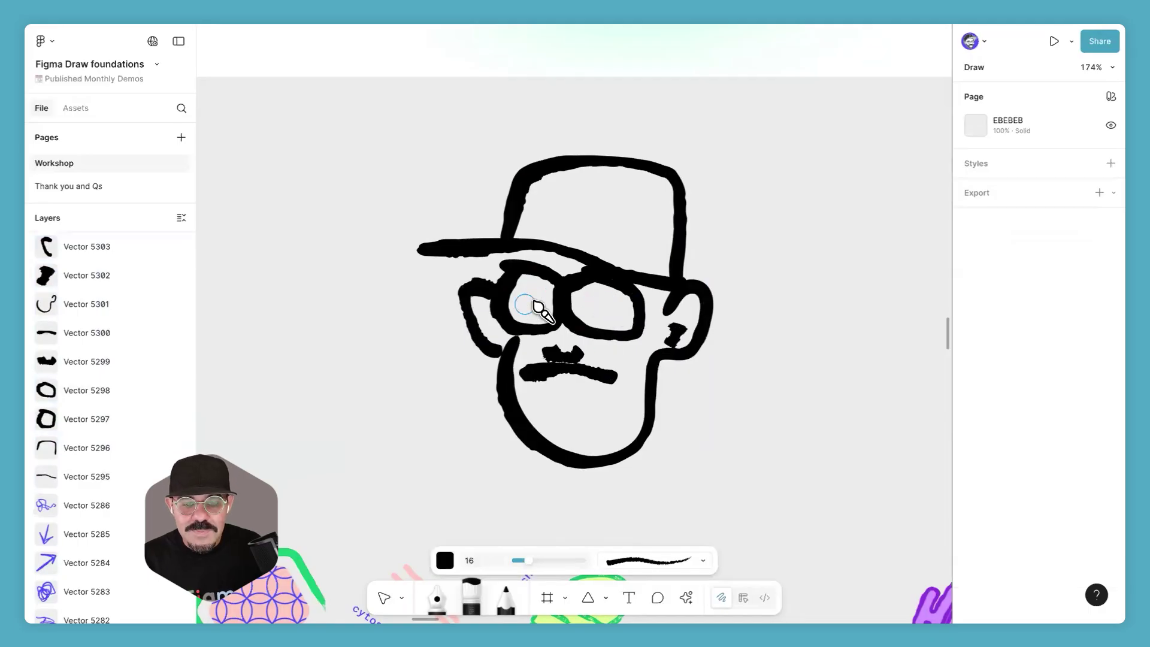
pyautogui.moveTo(527, 301); pyautogui.dragTo(542, 305)
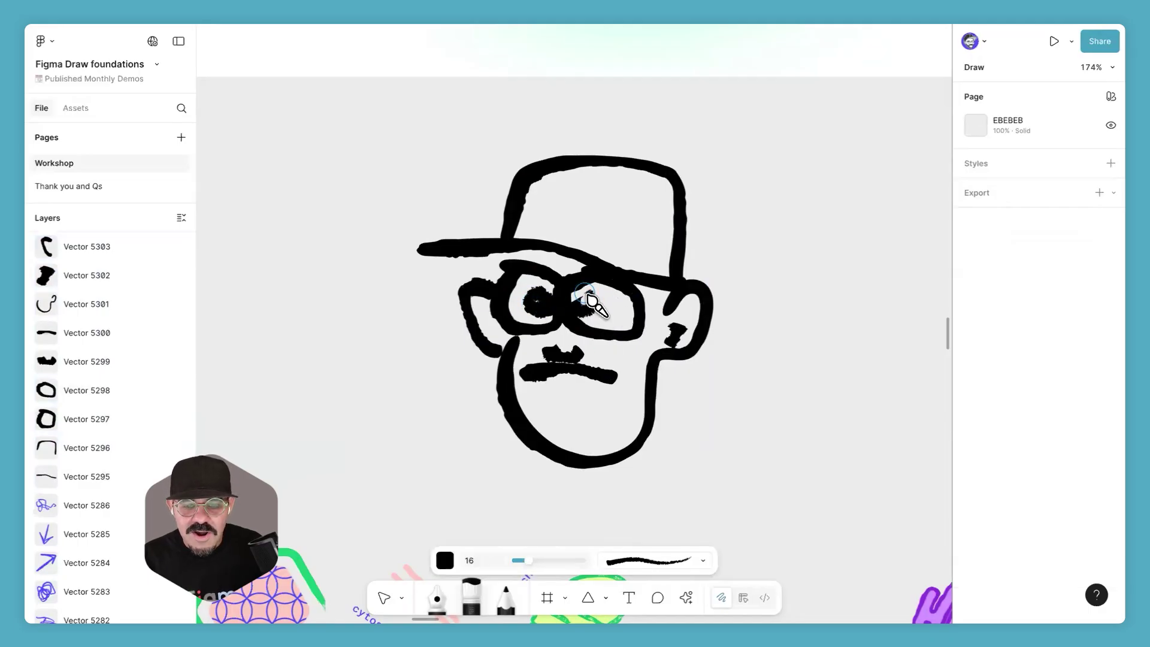
pyautogui.scroll(-2, 791, 389)
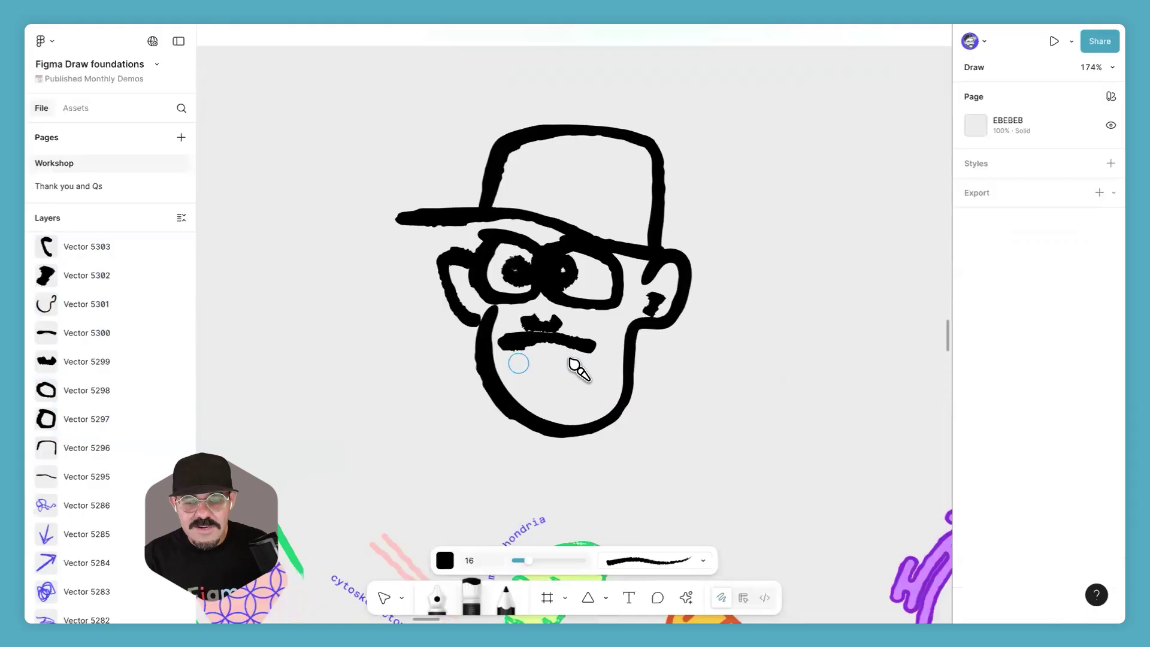
pyautogui.press('v')
# Step: Set the stroke weight of all the face strokes, including pupils and lip, to 10
pyautogui.scroll(-3, 767, 320)
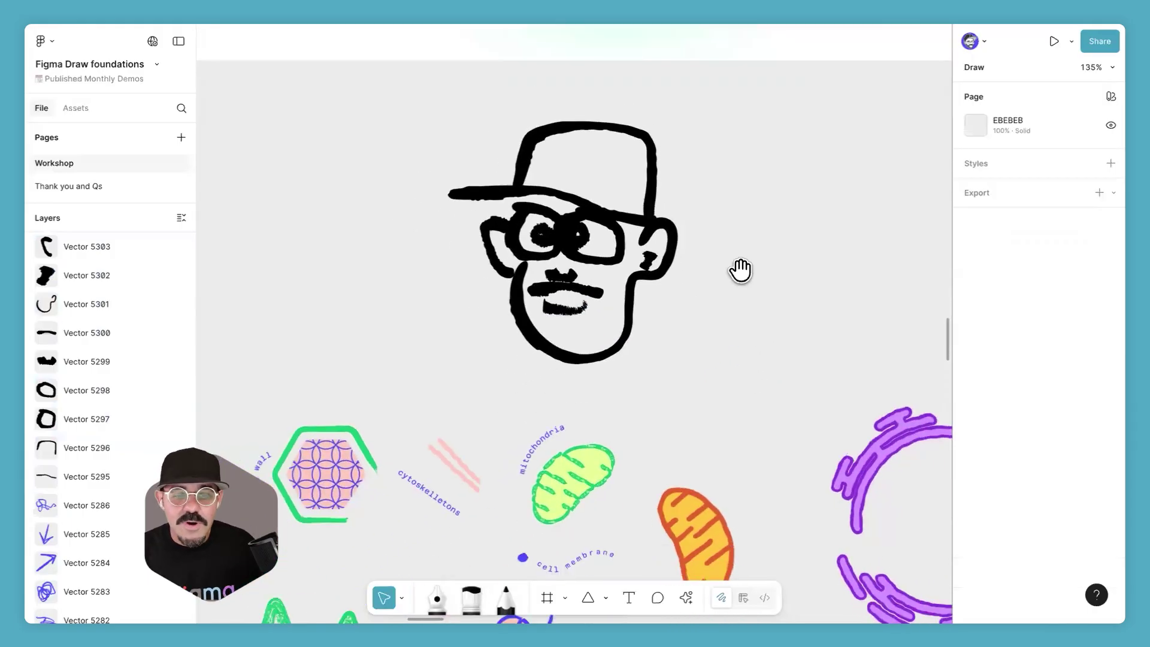
pyautogui.moveTo(396, 172); pyautogui.dragTo(655, 390)
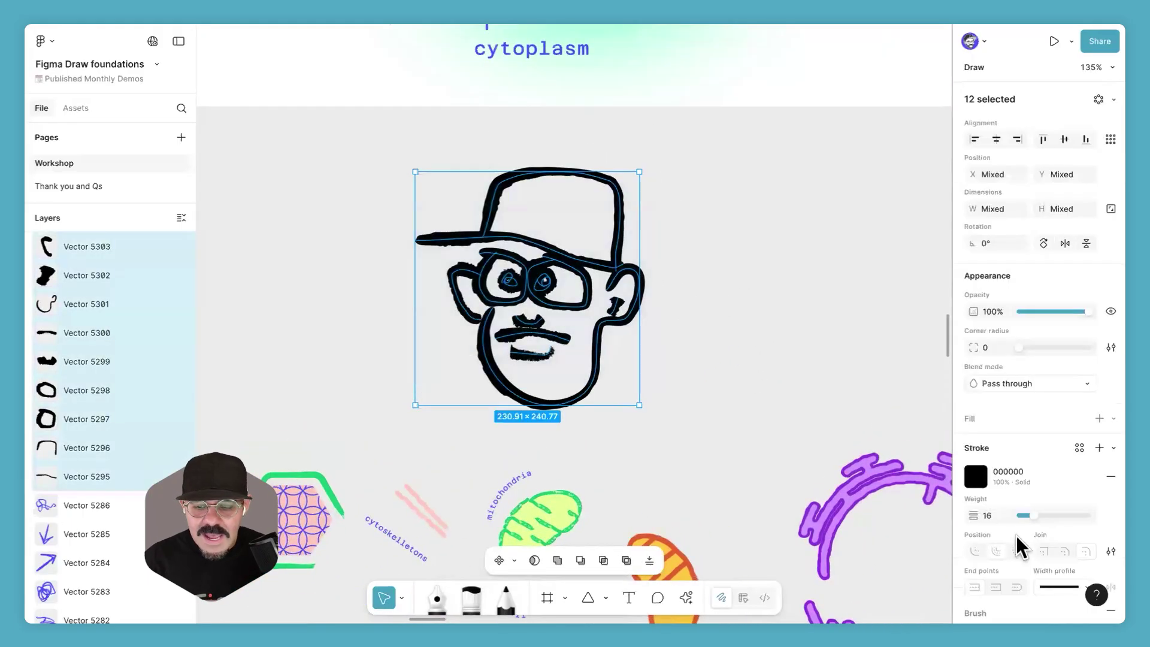
pyautogui.moveTo(1034, 524); pyautogui.dragTo(1027, 524)
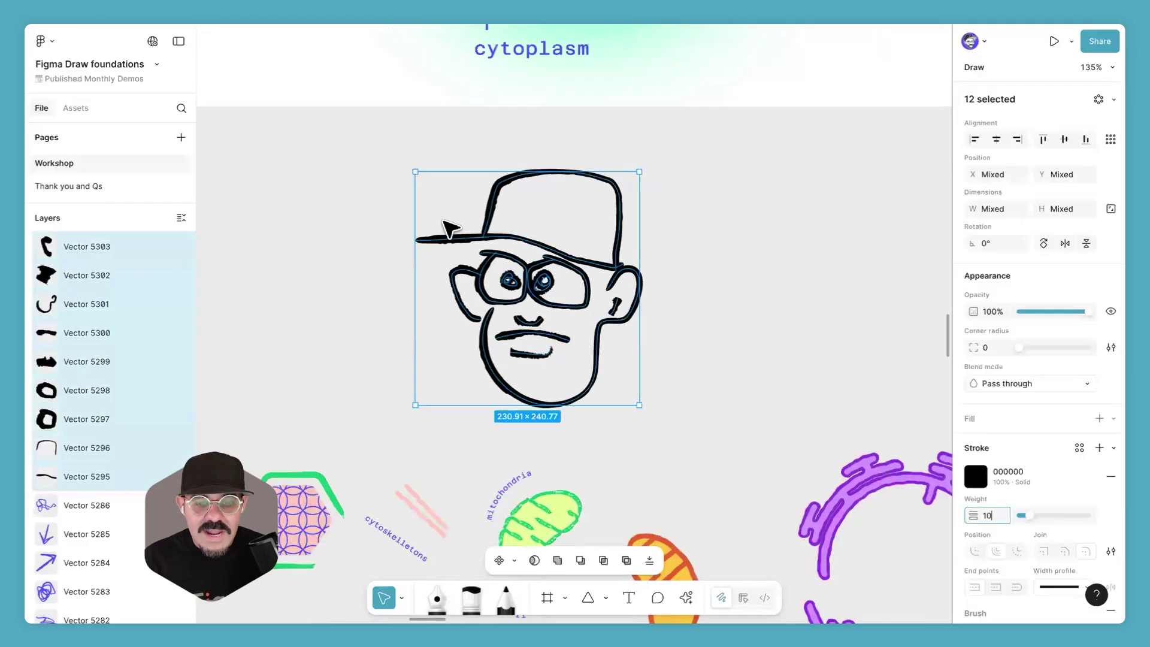
pyautogui.scroll(2, 446, 230)
pyautogui.scroll(-1, 455, 240)
pyautogui.hscroll(1, 455, 240)
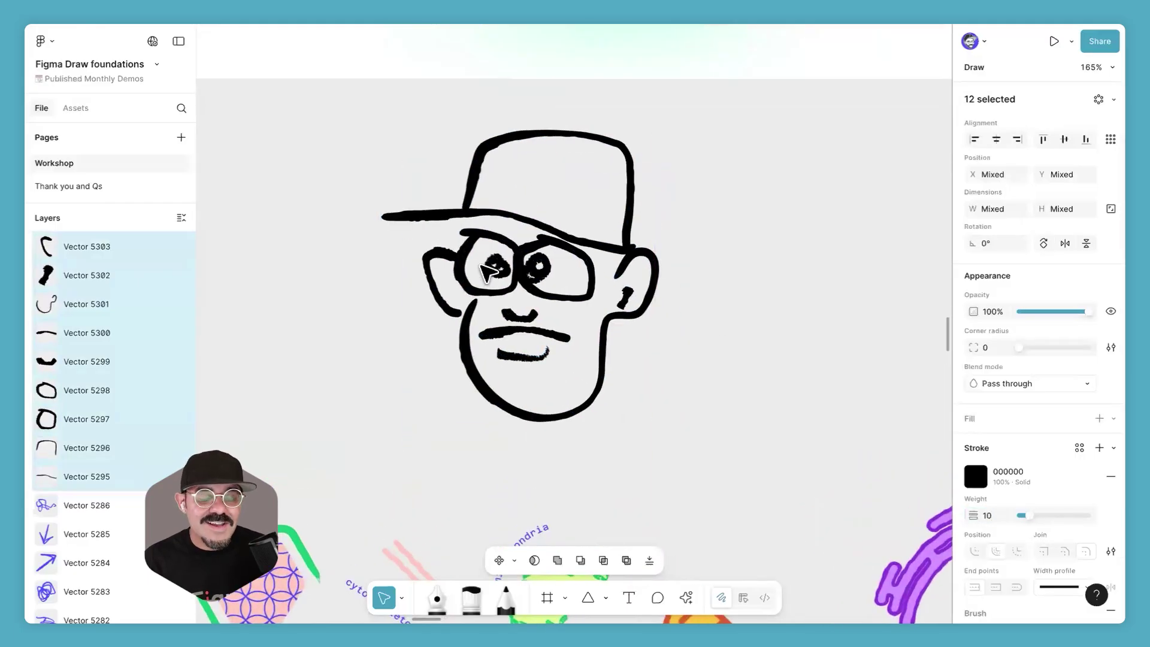
pyautogui.moveTo(1032, 517)
pyautogui.mouseDown()
pyautogui.moveTo(1045, 519)
pyautogui.moveTo(1035, 523)
pyautogui.mouseUp()
pyautogui.click(677, 413)
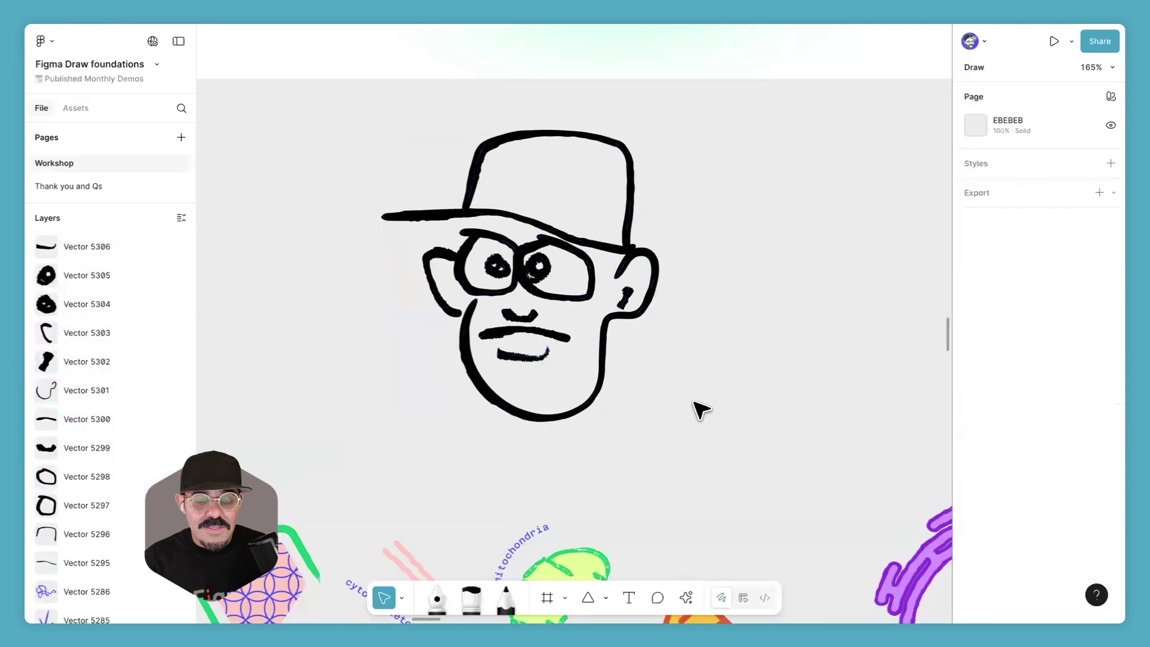
# Step: Draw a looping, handwriting-like pencil line about 155 × 163 beside the face and move it to X 4203, Y 3666
pyautogui.scroll(-2, 685, 411)
pyautogui.hscroll(-2, 683, 375)
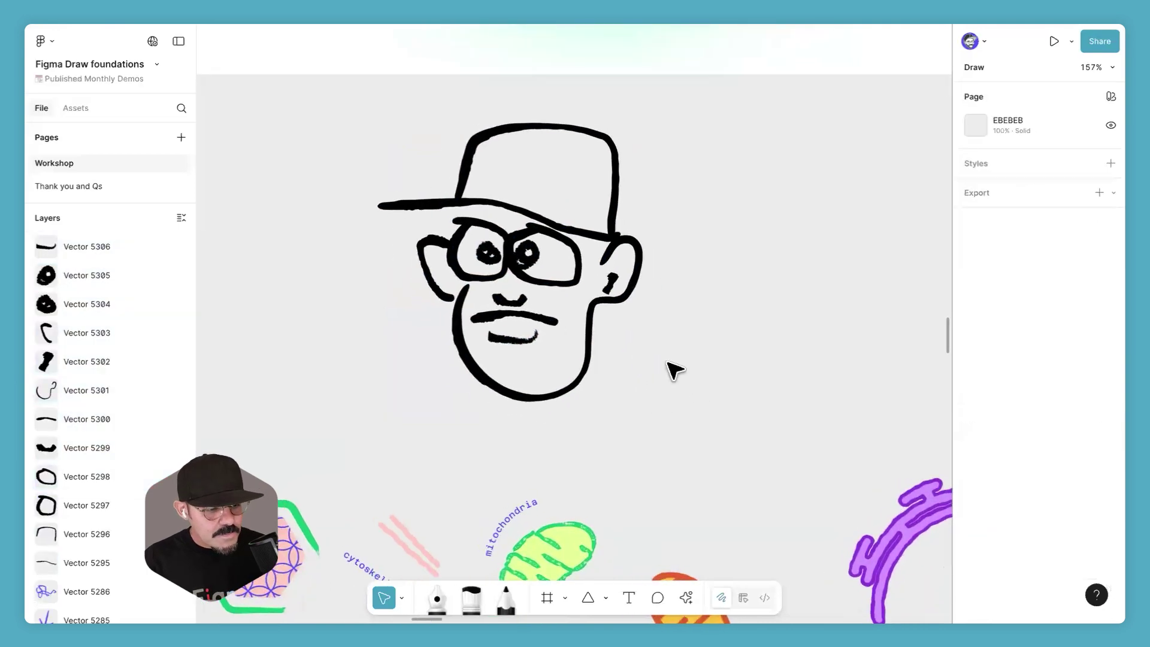
pyautogui.hscroll(1, 652, 366)
pyautogui.click(506, 597)
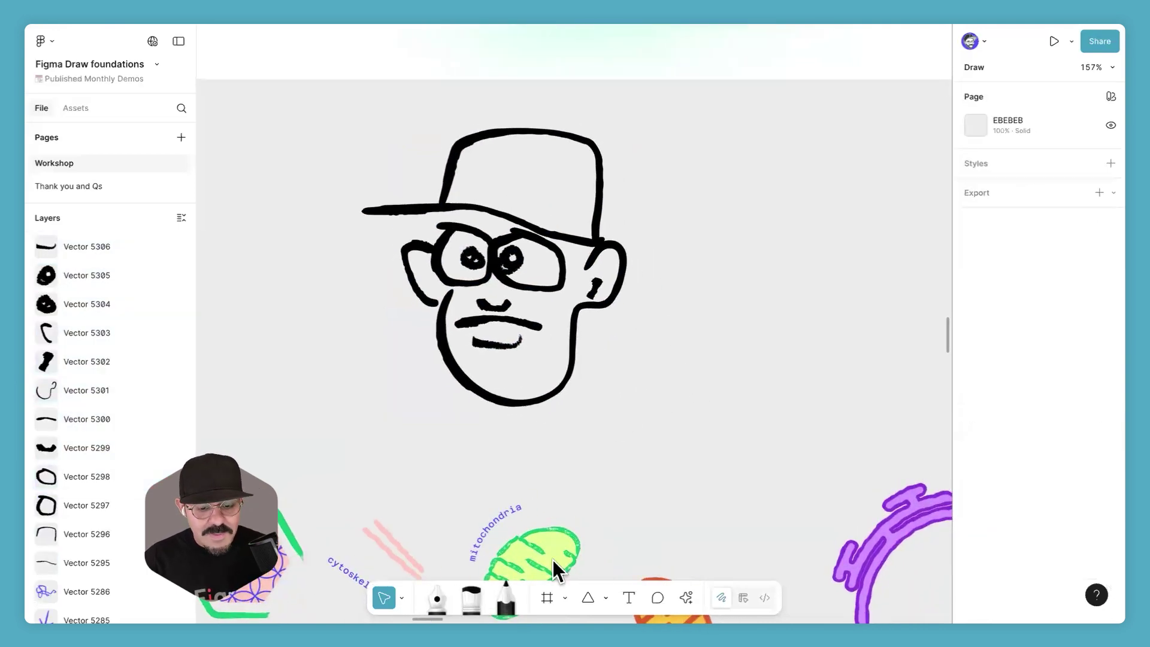
pyautogui.moveTo(711, 162)
pyautogui.mouseDown()
pyautogui.moveTo(685, 230)
pyautogui.moveTo(703, 341)
pyautogui.moveTo(702, 289)
pyautogui.moveTo(763, 232)
pyautogui.moveTo(796, 304)
pyautogui.moveTo(800, 240)
pyautogui.moveTo(832, 320)
pyautogui.mouseUp()
pyautogui.hscroll(5, 662, 390)
pyautogui.press('v')
pyautogui.click(595, 310)
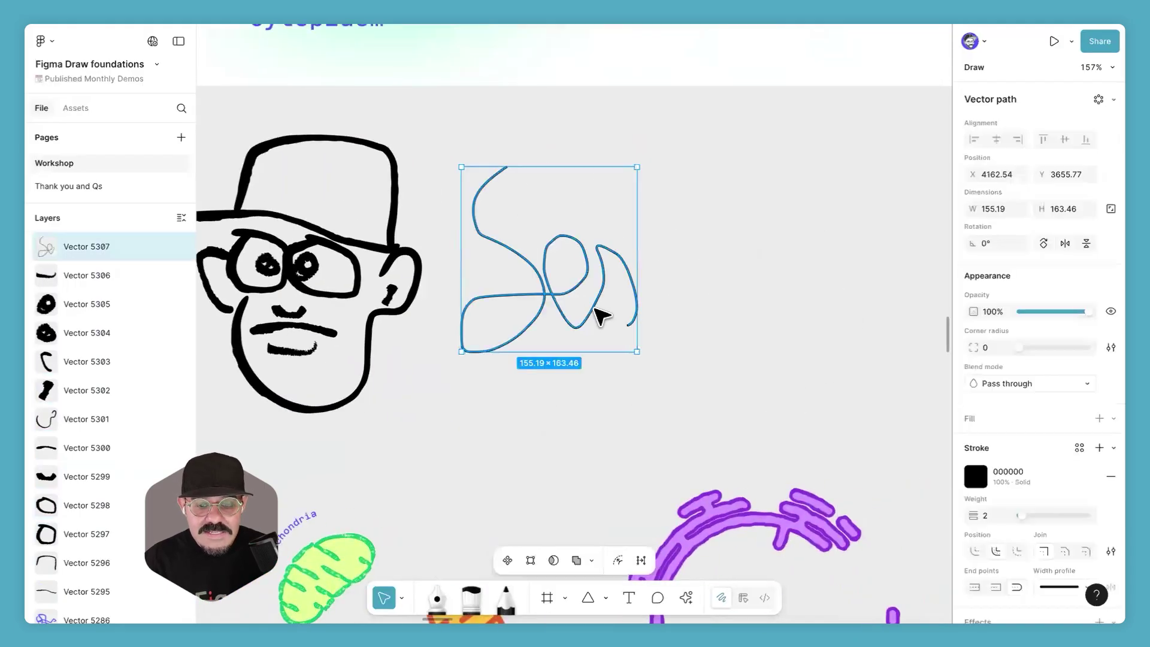
pyautogui.moveTo(595, 317); pyautogui.dragTo(641, 326)
# Step: Show the pencil line's vector points and return to the whole line as selection
pyautogui.doubleClick(595, 272)
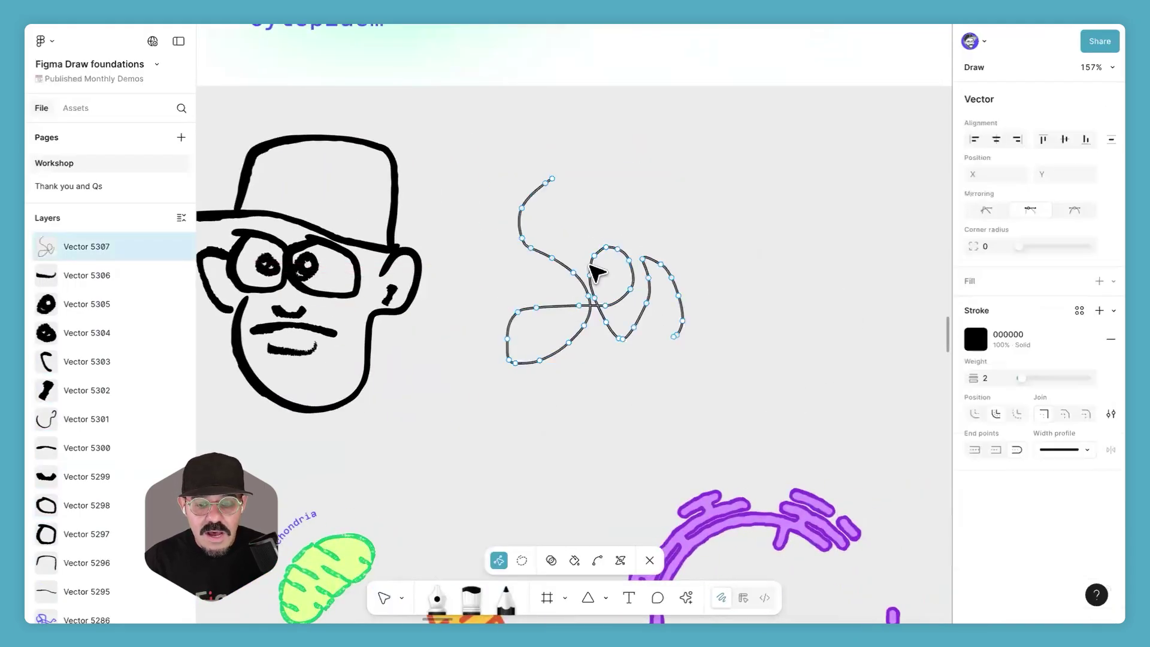
pyautogui.click(646, 377)
pyautogui.click(608, 313)
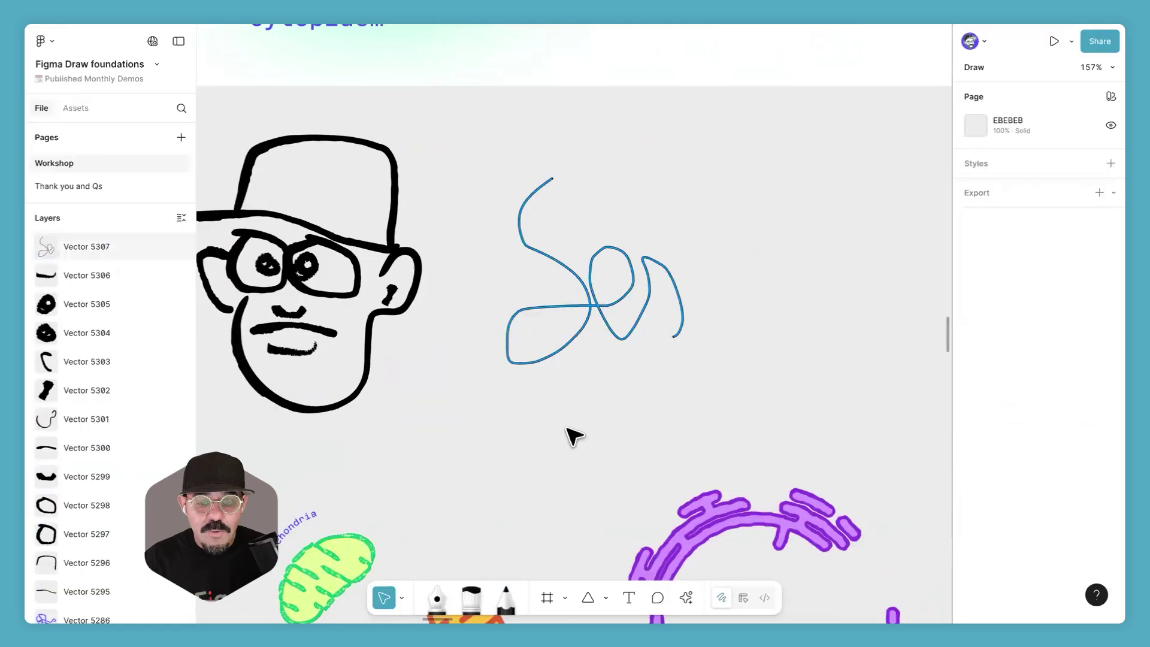
# Step: Try the lowest simplify level on the pencil line, and apply the simplification at about half of the range
pyautogui.click(638, 560)
pyautogui.moveTo(595, 559); pyautogui.dragTo(530, 561)
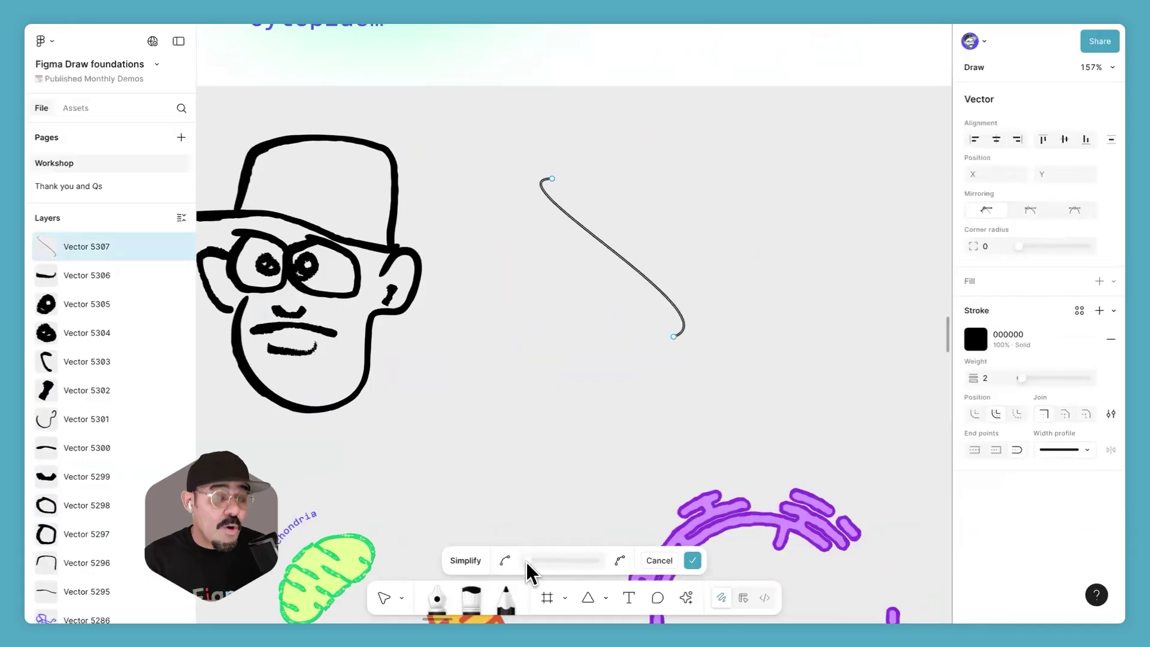
pyautogui.moveTo(533, 561); pyautogui.dragTo(563, 559)
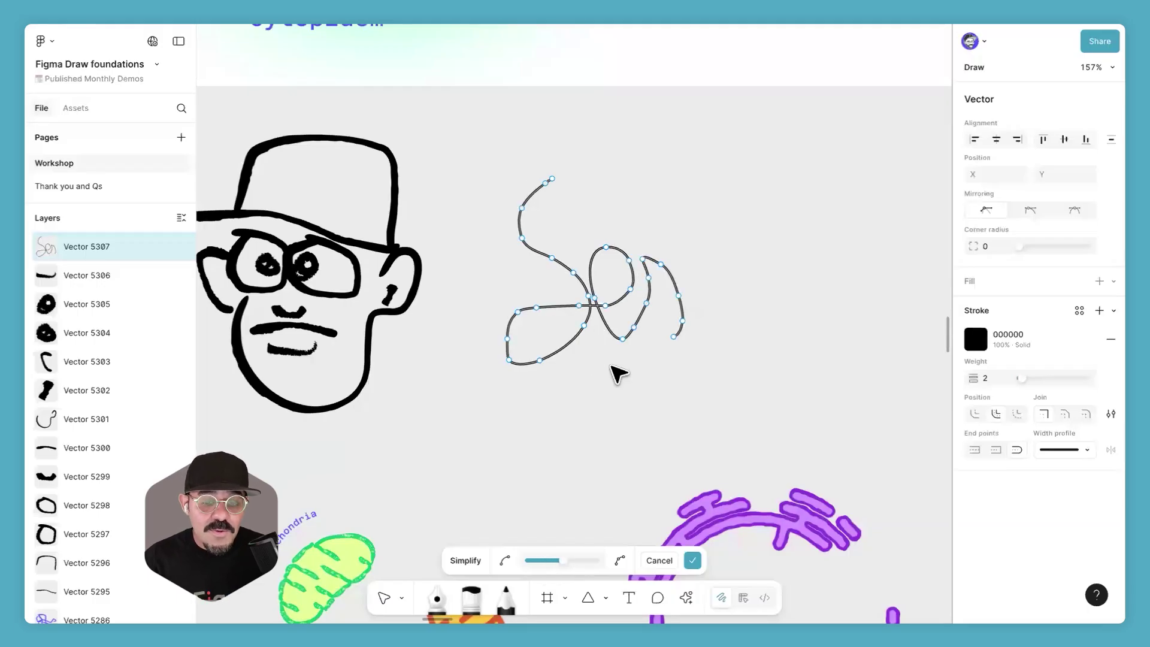
pyautogui.click(692, 561)
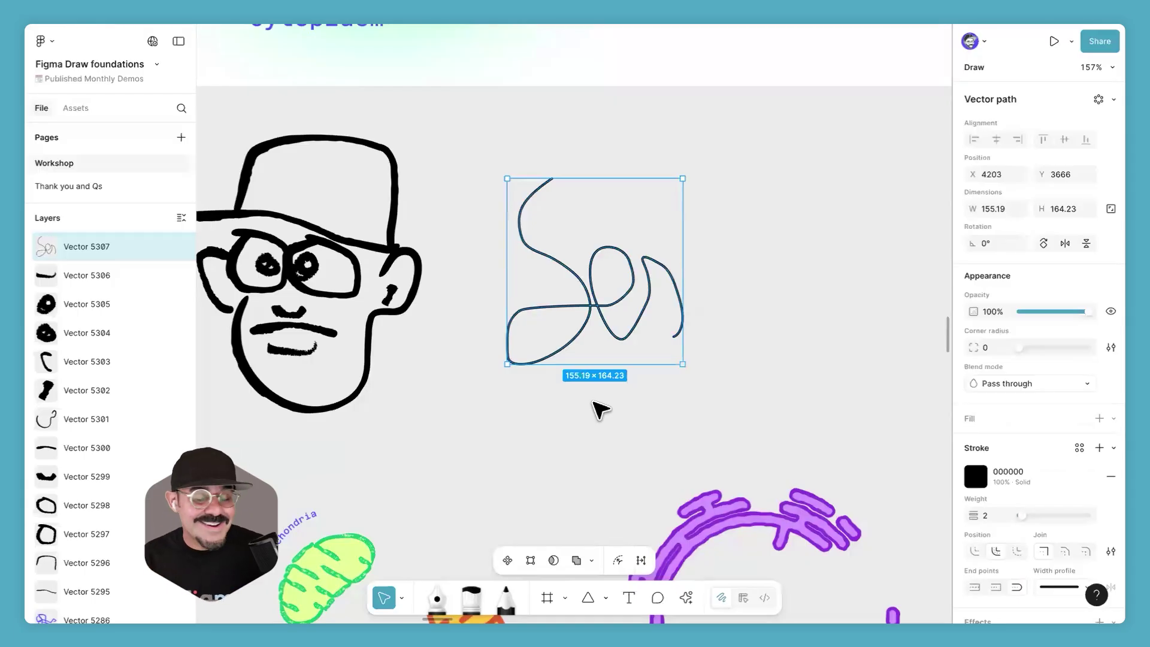
# Step: Lasso the two neighbouring points on the outer side of the pencil line's lower-left loop and delete them, keeping the path connected
pyautogui.doubleClick(570, 349)
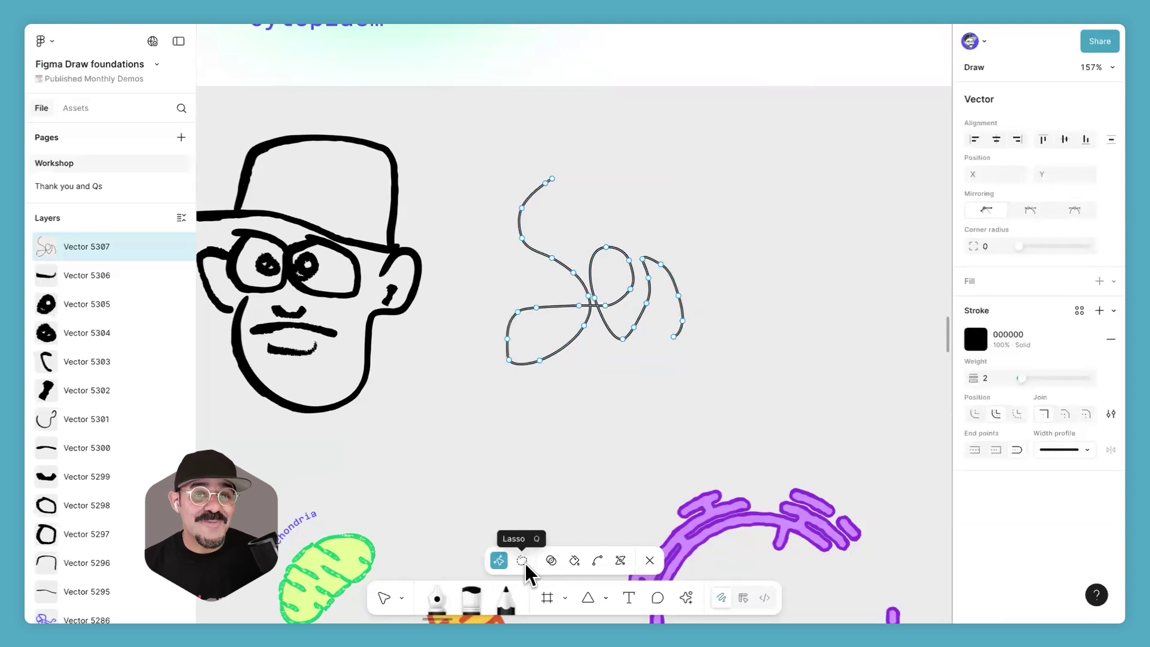
pyautogui.press('q')
pyautogui.moveTo(515, 366)
pyautogui.mouseDown()
pyautogui.moveTo(515, 330)
pyautogui.moveTo(490, 328)
pyautogui.moveTo(520, 390)
pyautogui.mouseUp()
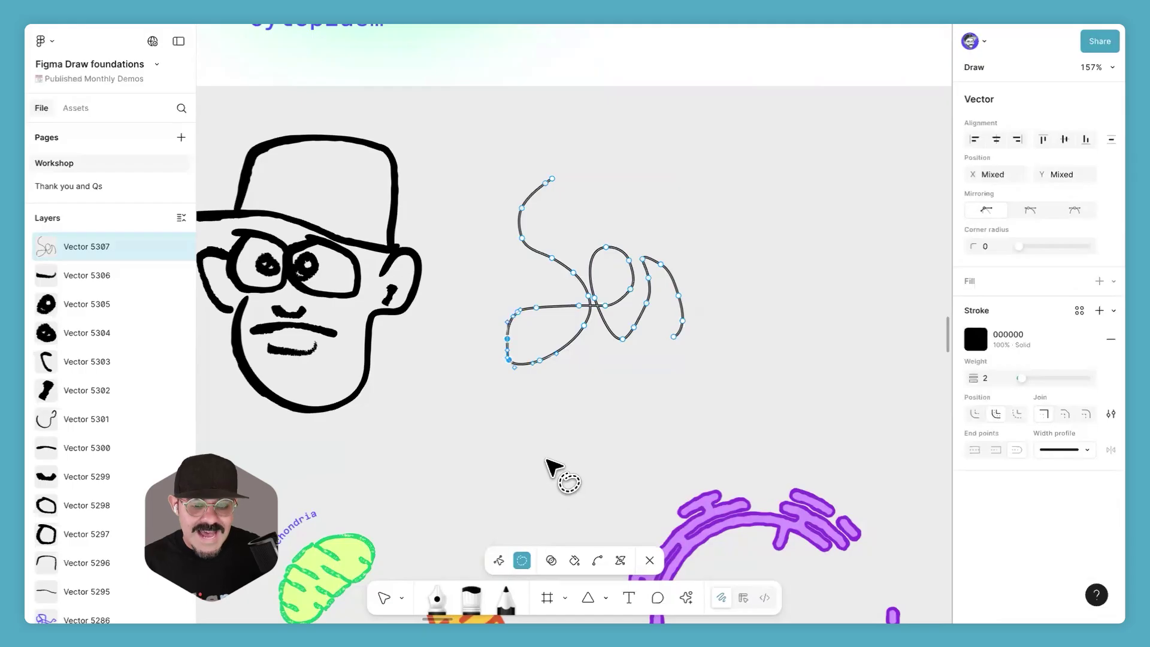
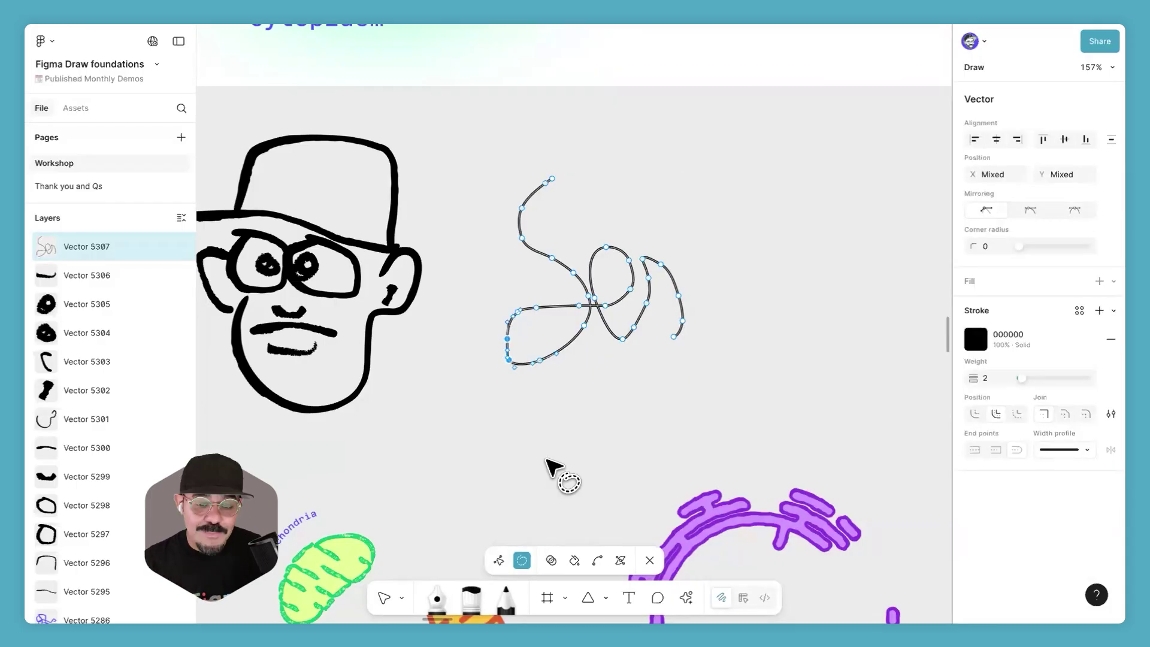
pyautogui.press('Tab')
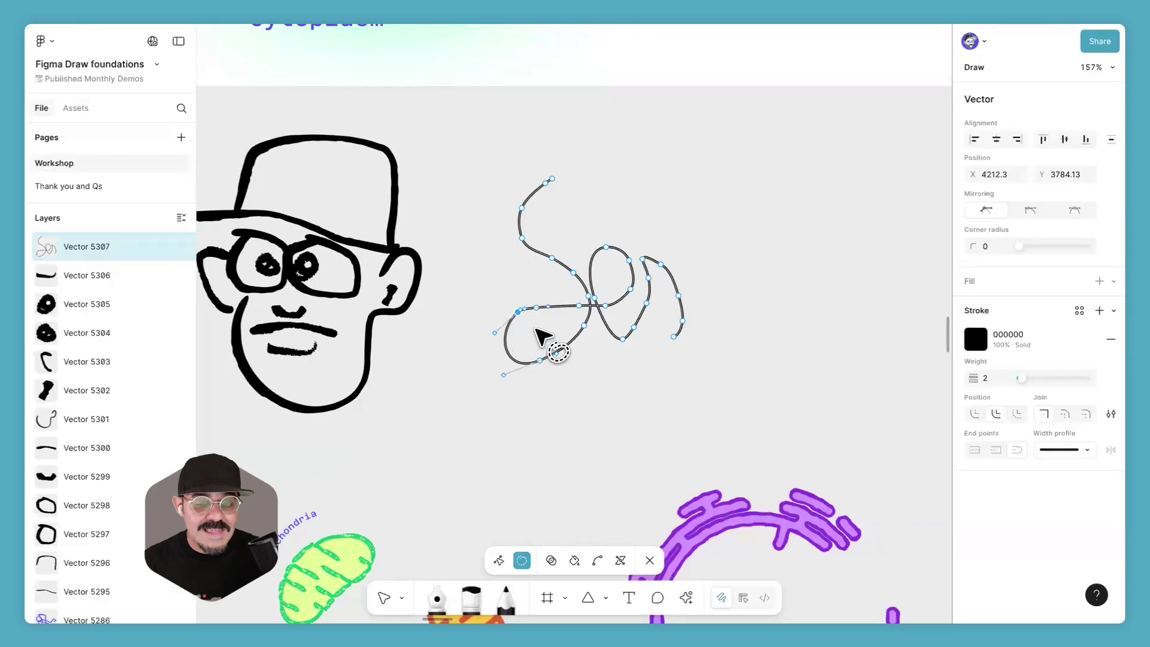
# Step: Lasso and delete the two points on the pencil line's upper-left curve and the two upper points of its right-hand downstroke
pyautogui.moveTo(516, 264)
pyautogui.mouseDown()
pyautogui.moveTo(573, 236)
pyautogui.moveTo(513, 195)
pyautogui.moveTo(508, 251)
pyautogui.moveTo(539, 267)
pyautogui.moveTo(546, 246)
pyautogui.moveTo(574, 271)
pyautogui.mouseUp()
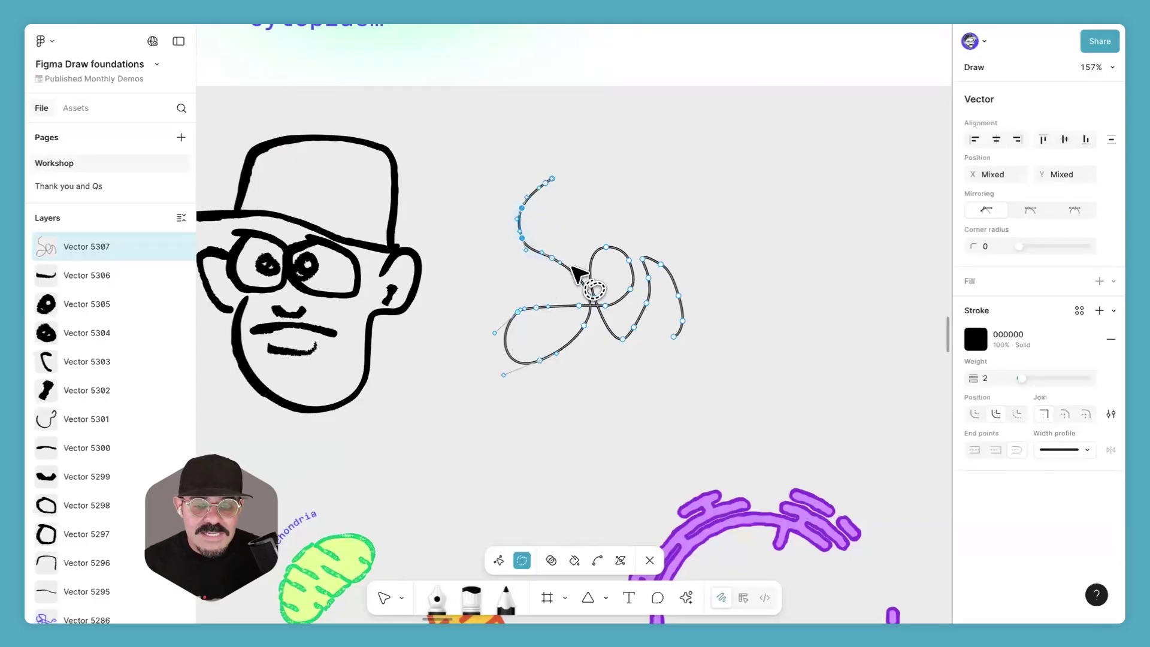
pyautogui.press('Delete')
pyautogui.moveTo(686, 261)
pyautogui.mouseDown()
pyautogui.moveTo(651, 254)
pyautogui.moveTo(680, 313)
pyautogui.moveTo(697, 318)
pyautogui.moveTo(696, 268)
pyautogui.mouseUp()
pyautogui.press('Delete')
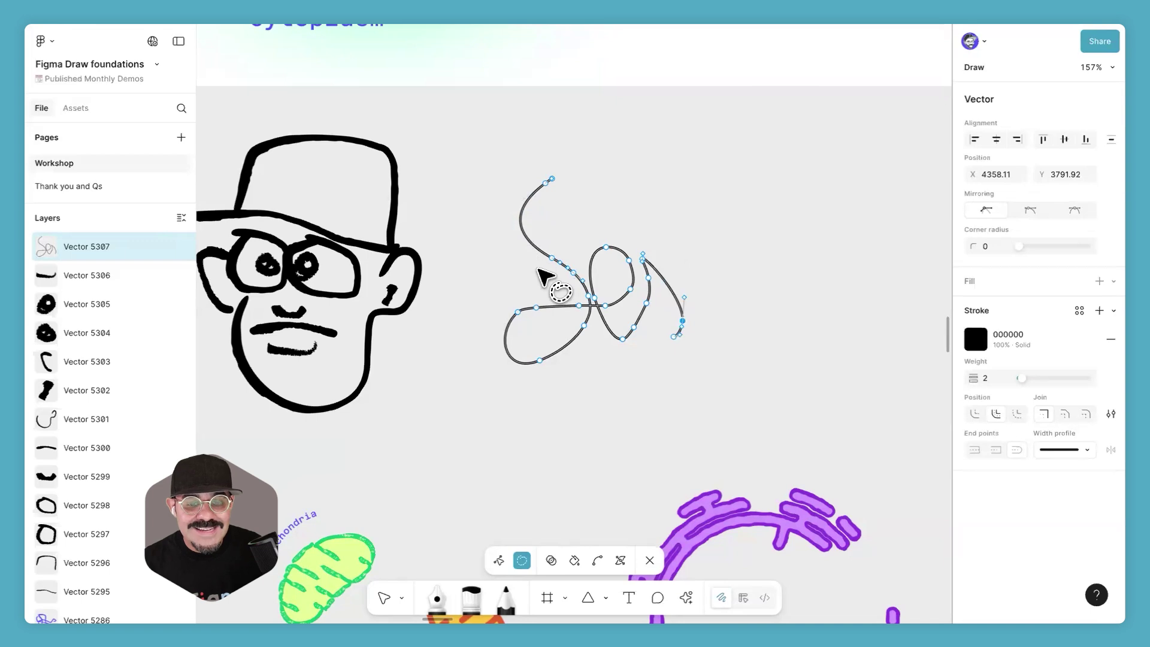
# Step: Lasso the two points on the middle diagonal and the two atop the round loop, delete them together, and leave vector editing
pyautogui.moveTo(539, 252)
pyautogui.mouseDown()
pyautogui.moveTo(560, 282)
pyautogui.moveTo(584, 282)
pyautogui.moveTo(578, 243)
pyautogui.mouseUp()
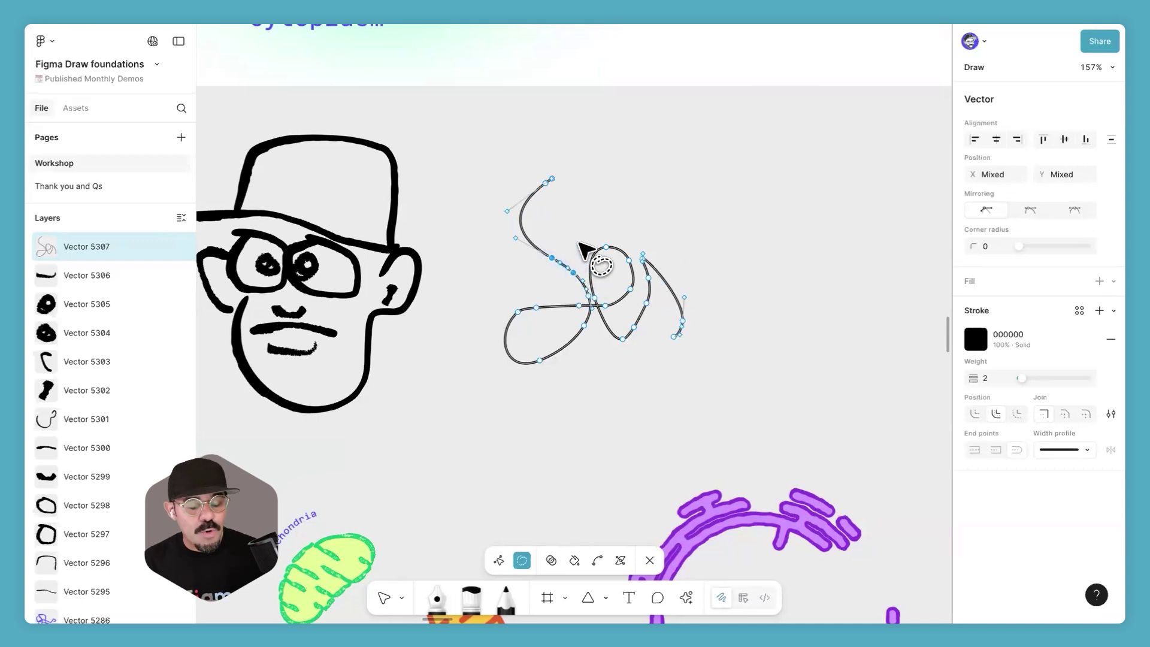
pyautogui.moveTo(594, 216)
pyautogui.mouseDown()
pyautogui.moveTo(533, 267)
pyautogui.moveTo(561, 281)
pyautogui.moveTo(627, 265)
pyautogui.moveTo(633, 252)
pyautogui.moveTo(599, 216)
pyautogui.mouseUp()
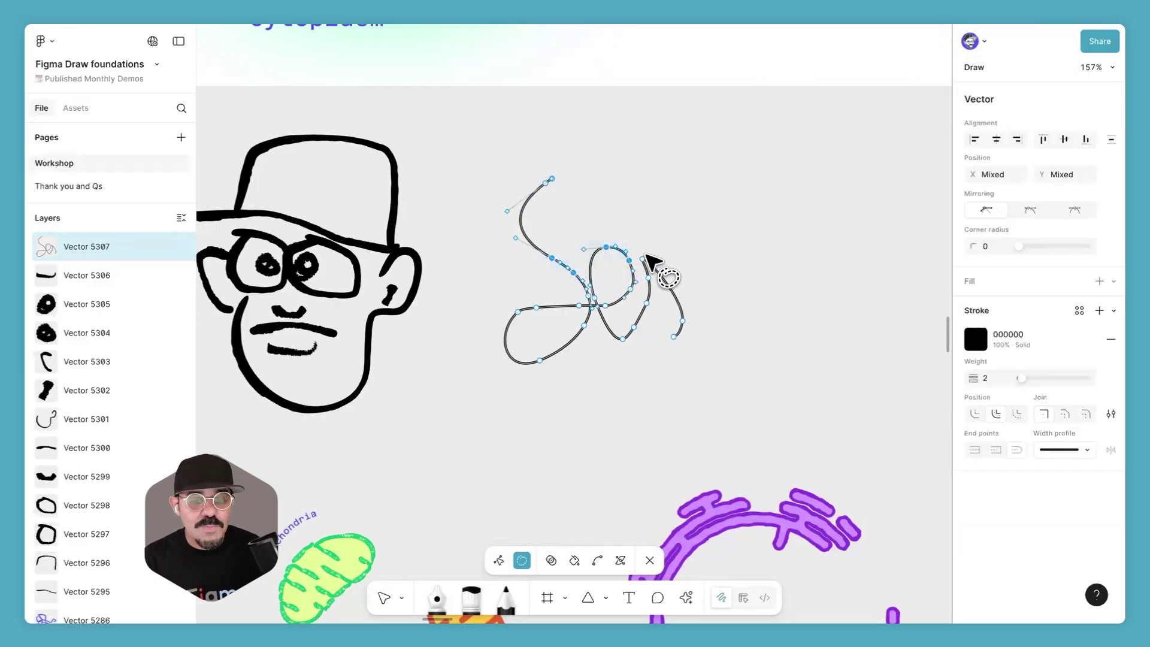
pyautogui.click(645, 256)
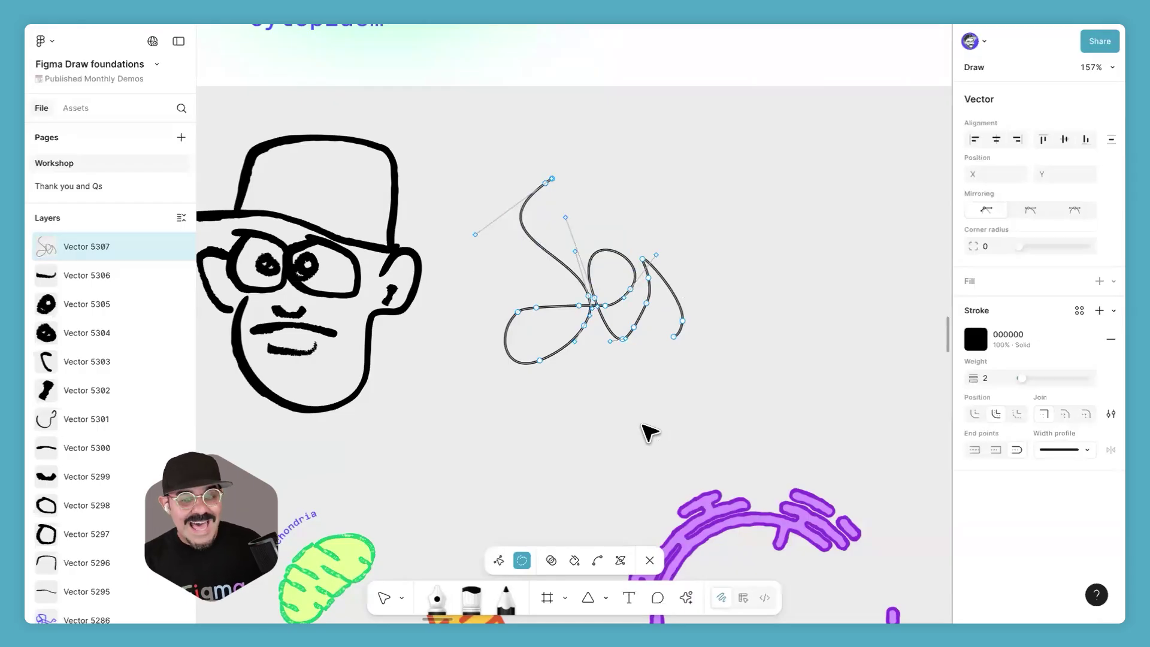
pyautogui.press('Escape')
pyautogui.press('Escape')
pyautogui.click(644, 424)
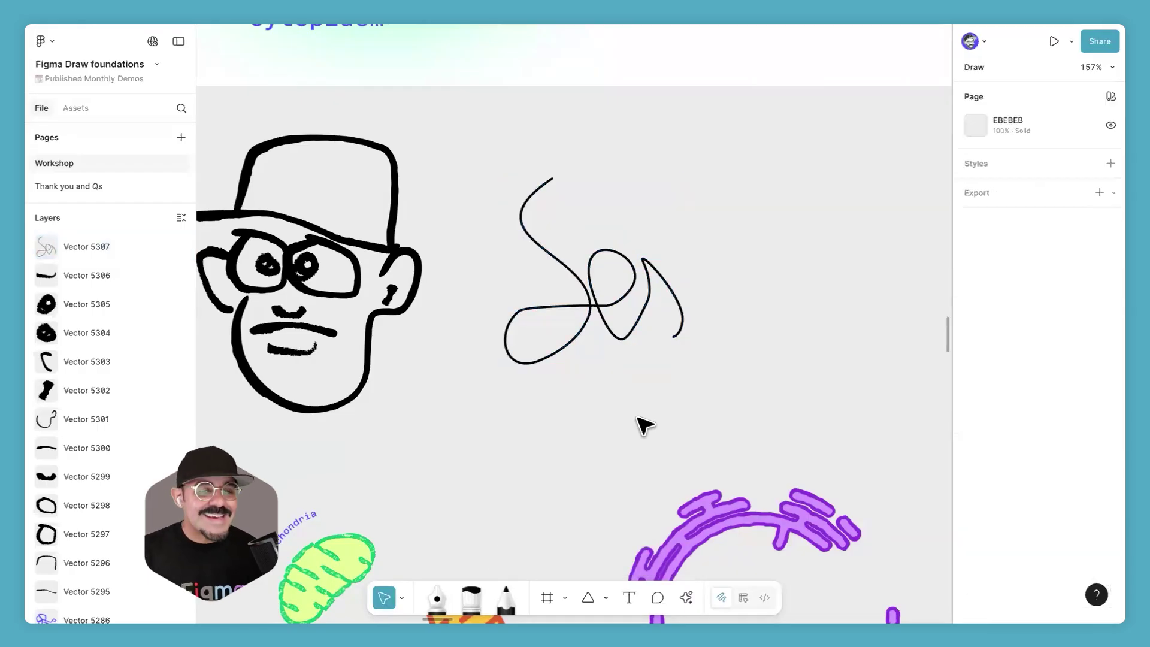
pyautogui.click(596, 318)
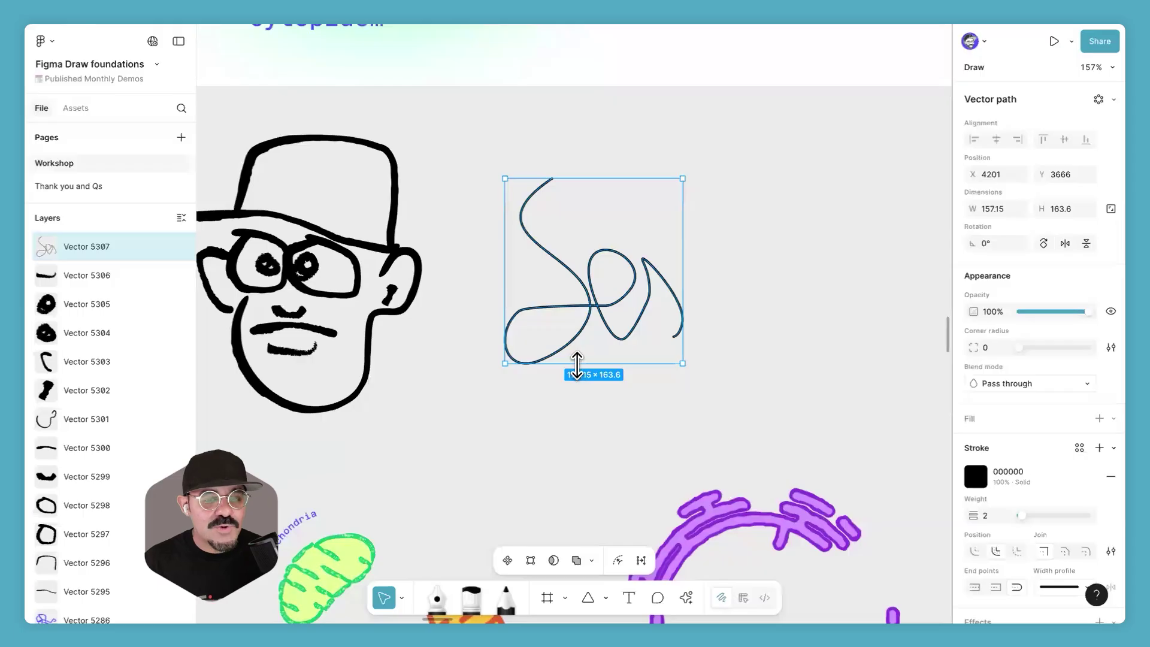
pyautogui.scroll(1, 593, 335)
pyautogui.keyDown('ctrl'); pyautogui.scroll(-2, 599, 329); pyautogui.keyUp('ctrl')
pyautogui.hscroll(5, 655, 283)
pyautogui.scroll(-1, 655, 284)
pyautogui.scroll(1, 655, 283)
pyautogui.scroll(-3, 622, 293)
pyautogui.scroll(2, 610, 290)
pyautogui.hscroll(2, 623, 293)
pyautogui.hscroll(-6, 630, 294)
pyautogui.click(615, 245)
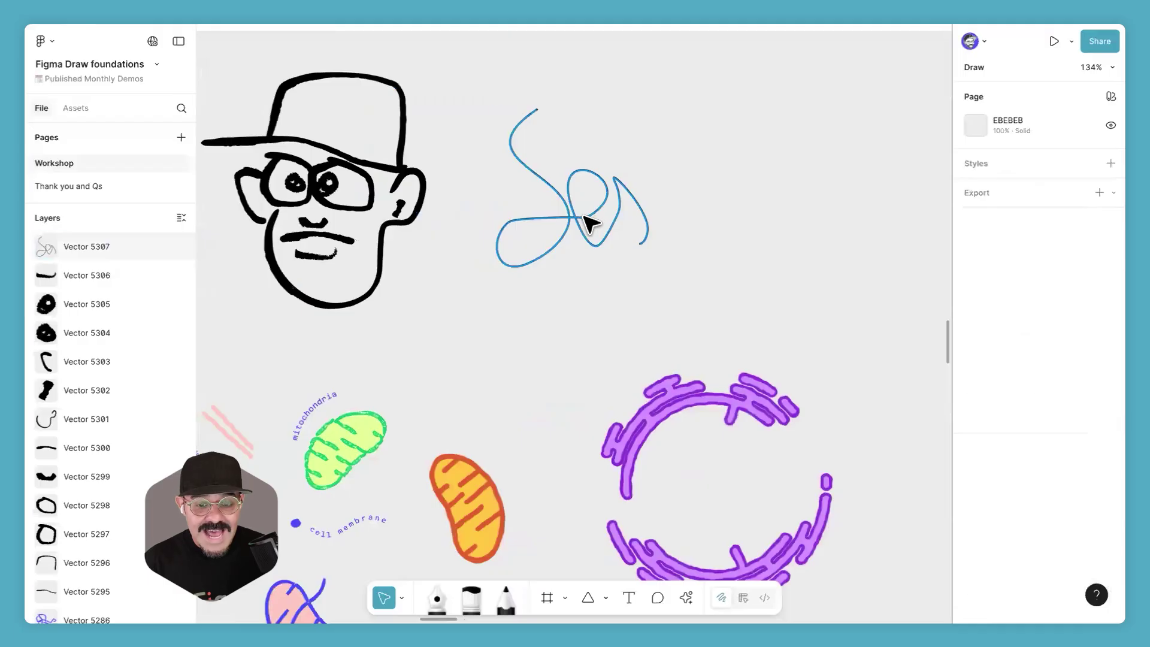
# Step: Move the whole cleaned-up pencil line to X 4233, Y 3671
pyautogui.click(588, 226)
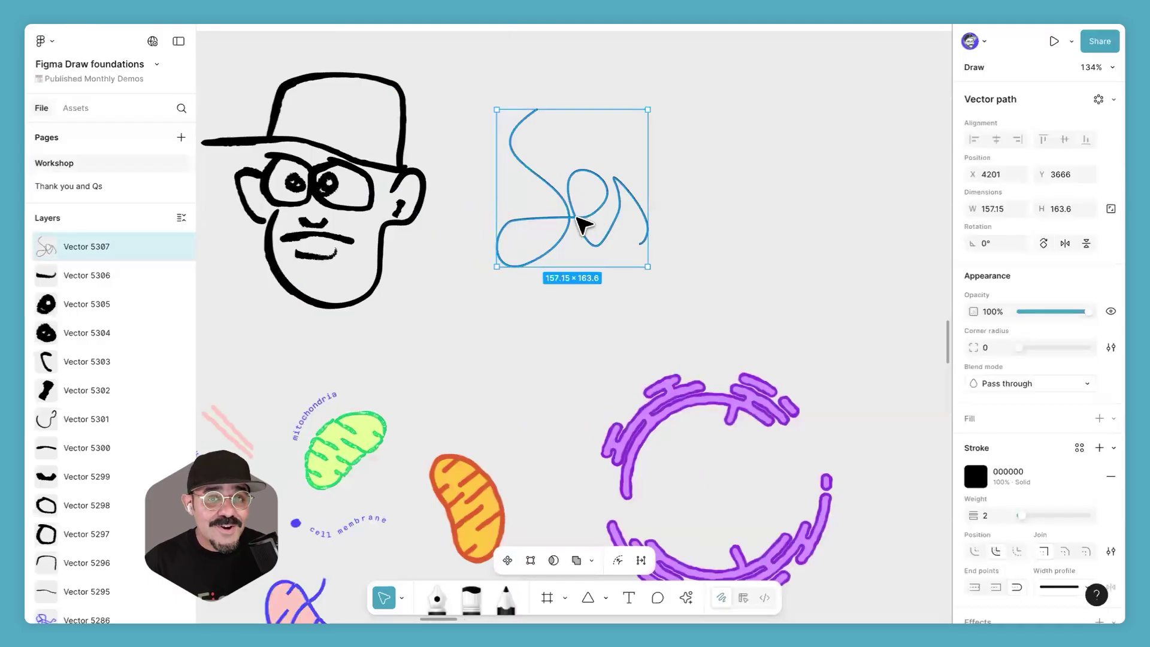
pyautogui.doubleClick(583, 237)
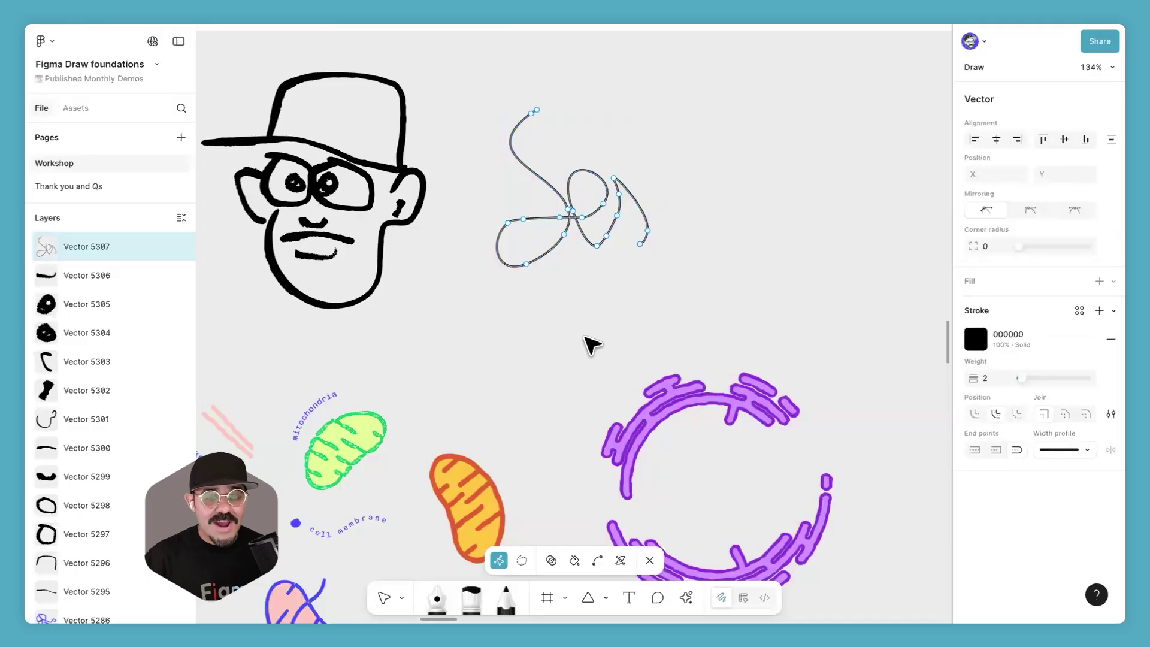
pyautogui.press('Escape')
pyautogui.moveTo(585, 226); pyautogui.dragTo(614, 230)
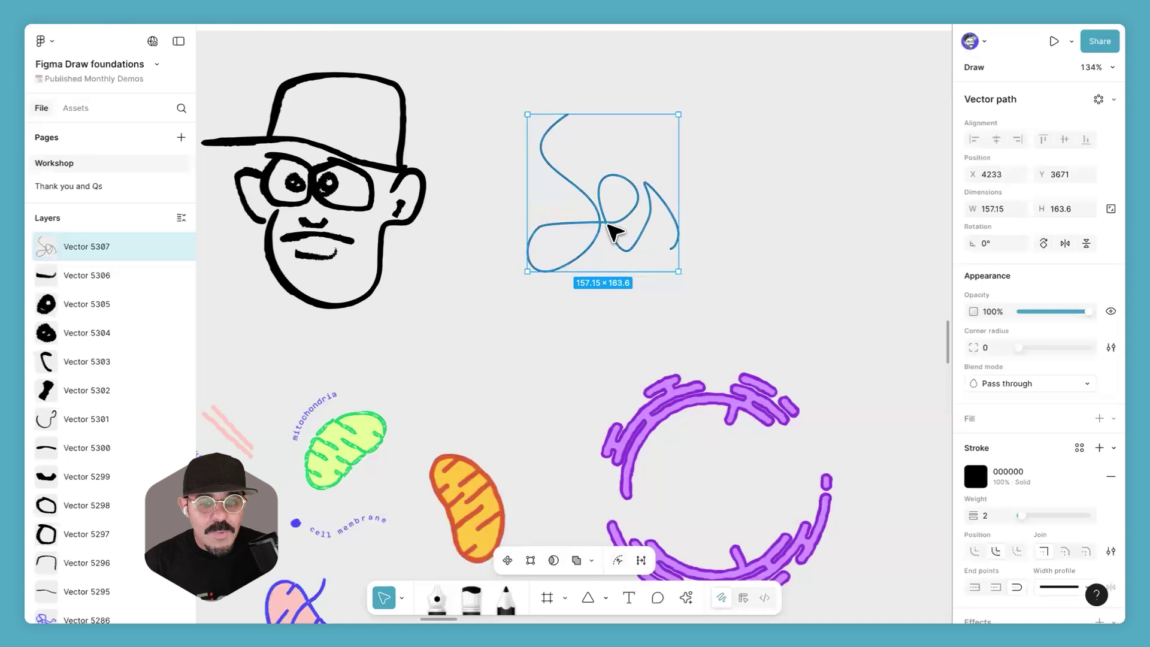
# Step: Use the variable width tool to thicken the line's stroke on its upper-left diagonal and on its right-hand downstroke
pyautogui.doubleClick(612, 235)
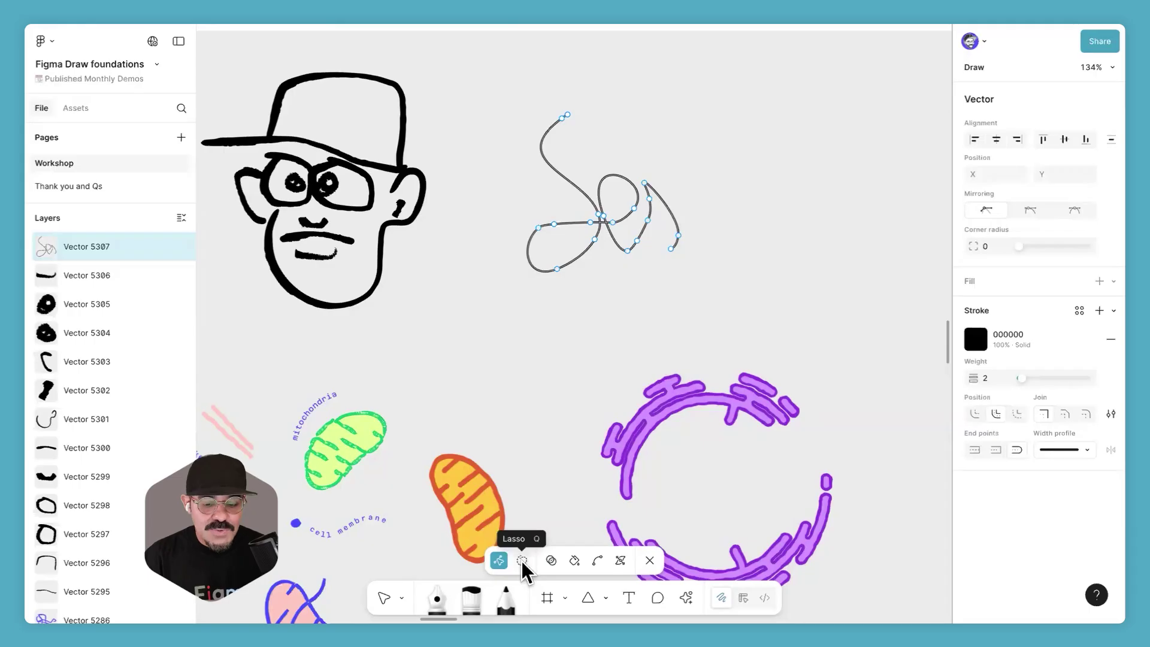
pyautogui.click(621, 560)
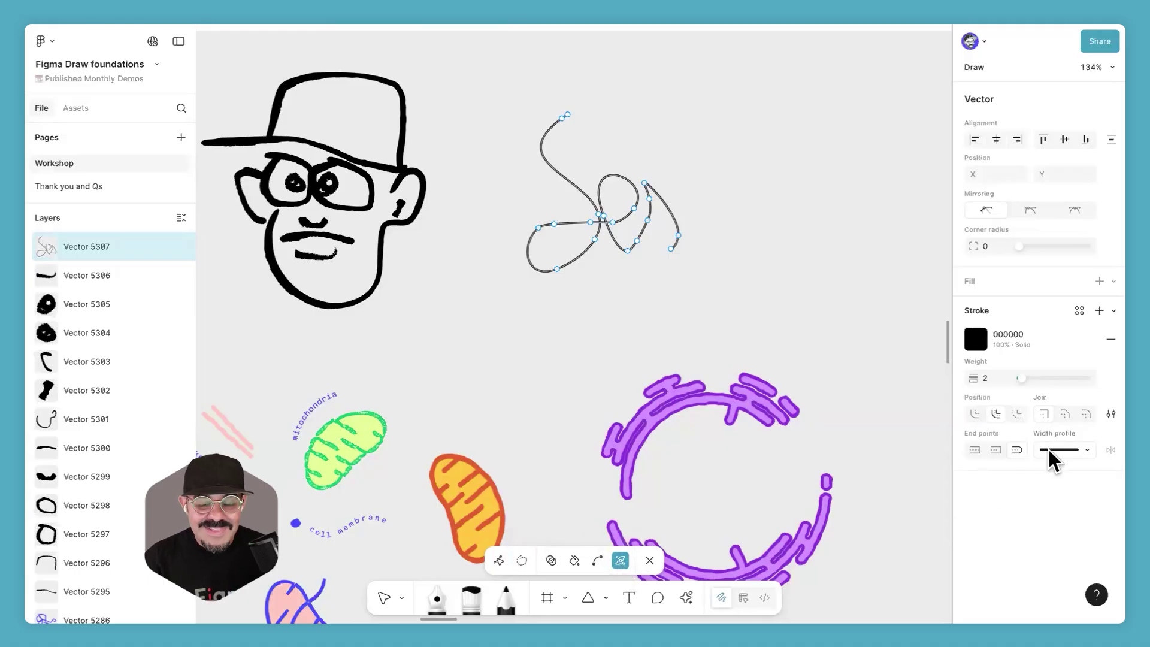
pyautogui.moveTo(575, 175)
pyautogui.mouseDown()
pyautogui.moveTo(560, 191)
pyautogui.moveTo(520, 158)
pyautogui.moveTo(518, 168)
pyautogui.mouseUp()
pyautogui.scroll(3, 556, 185)
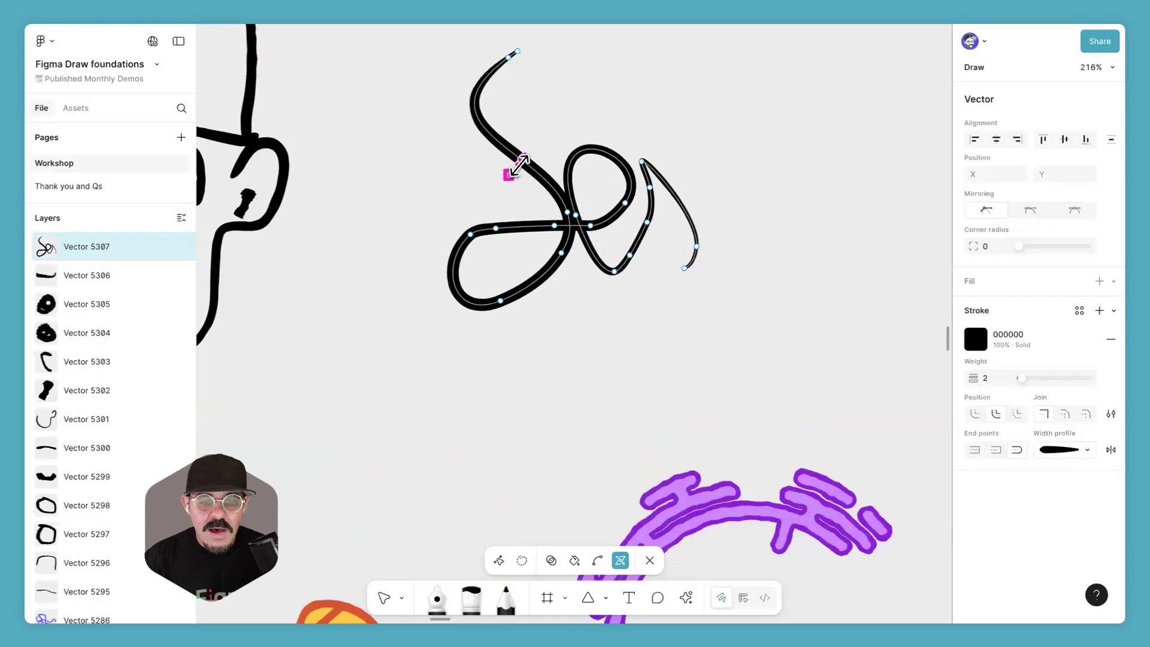
pyautogui.moveTo(675, 198); pyautogui.dragTo(675, 202)
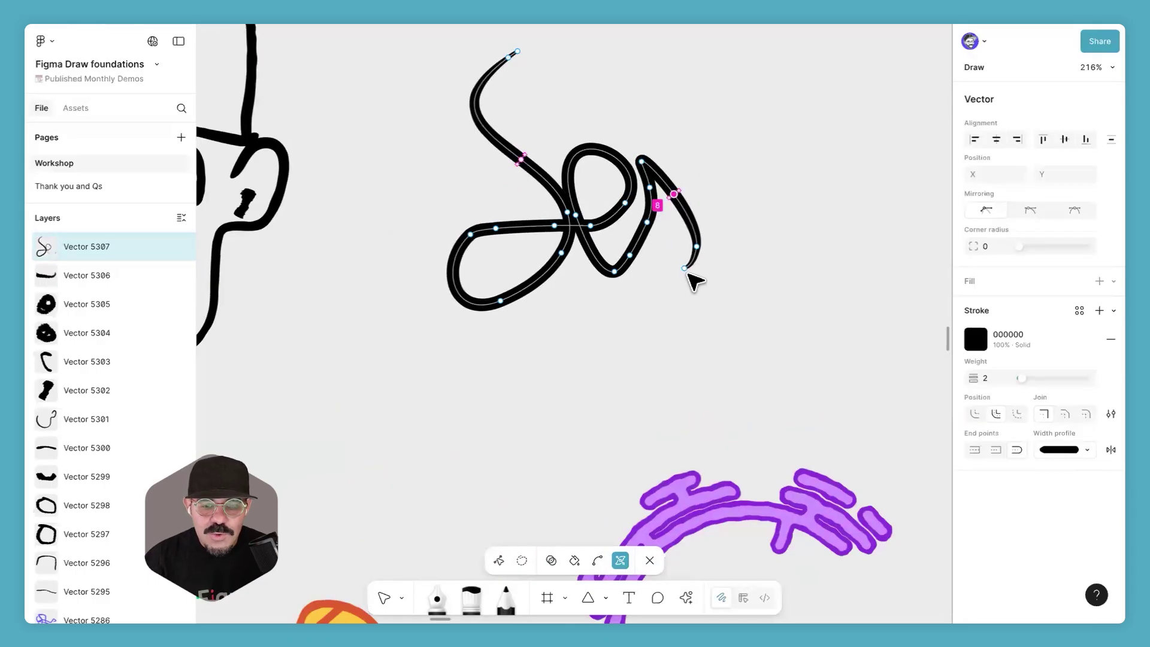
# Step: Flare the line's tail, move its end point to X 4367, Y 3841.5 and the neighbouring point to X 4426.5, Y 3785.2
pyautogui.moveTo(689, 273)
pyautogui.mouseDown()
pyautogui.moveTo(685, 339)
pyautogui.moveTo(662, 317)
pyautogui.mouseUp()
pyautogui.press('v')
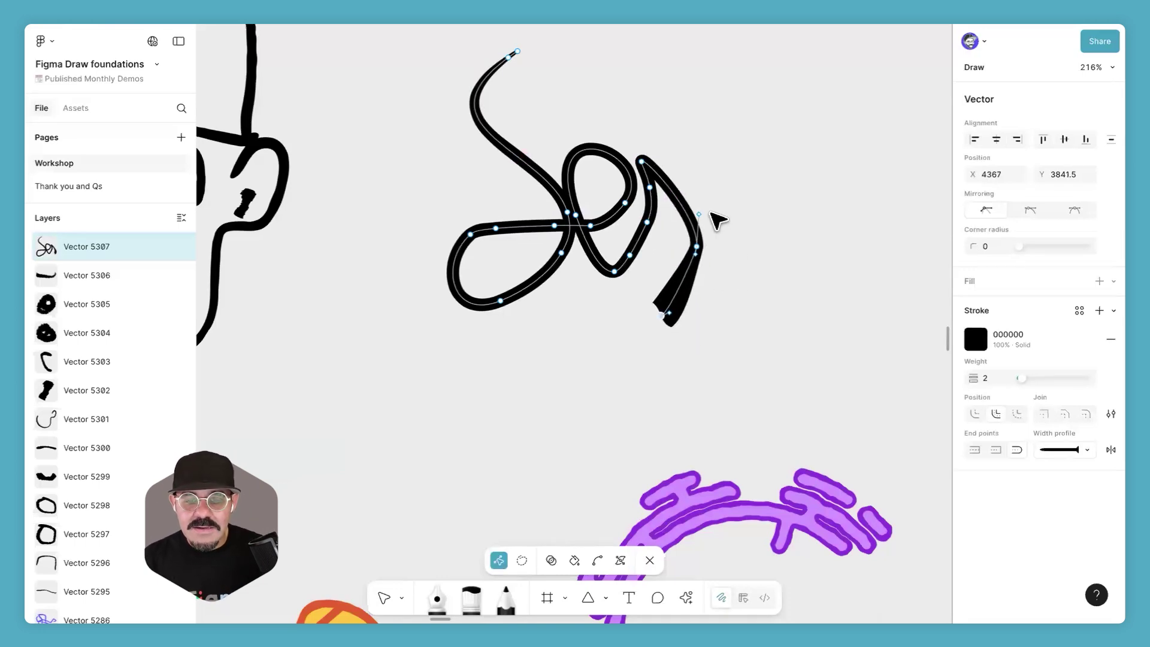
pyautogui.click(697, 247)
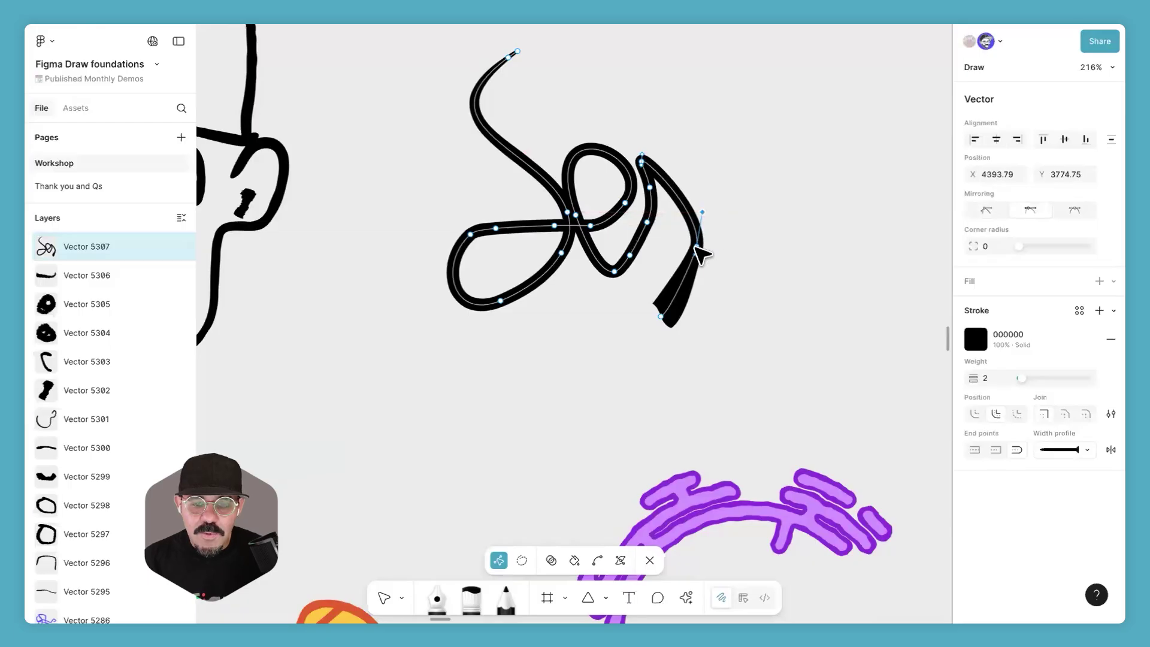
pyautogui.moveTo(714, 247); pyautogui.dragTo(763, 247)
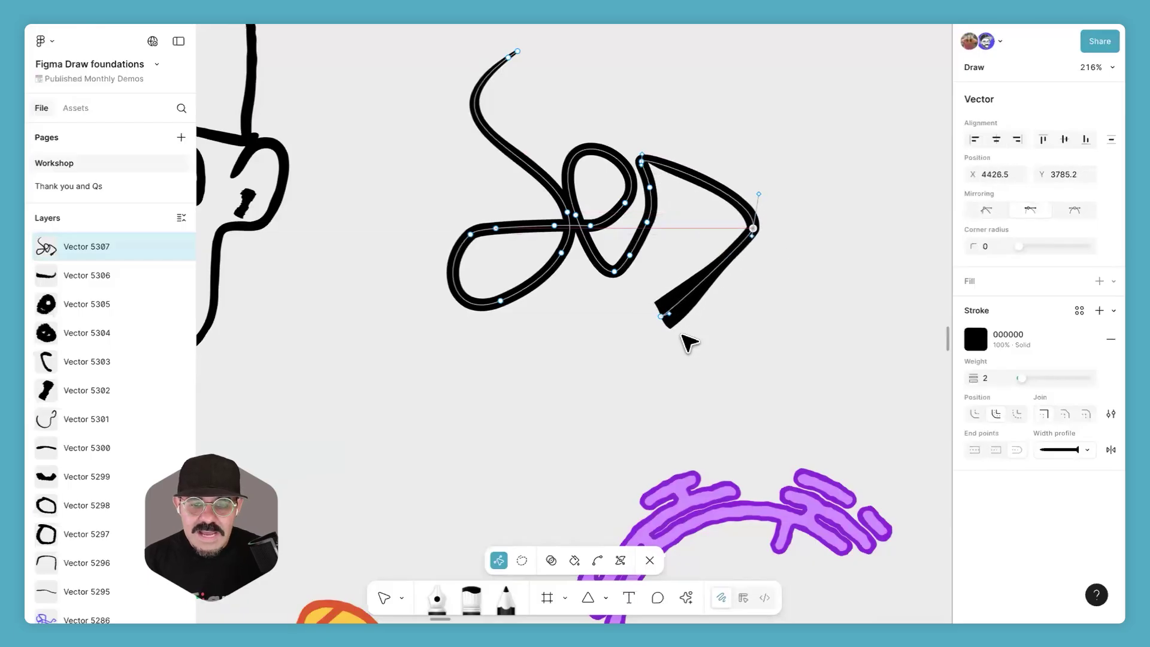
pyautogui.moveTo(670, 316)
pyautogui.mouseDown()
pyautogui.moveTo(690, 364)
pyautogui.moveTo(691, 323)
pyautogui.moveTo(665, 309)
pyautogui.mouseUp()
pyautogui.press('Escape')
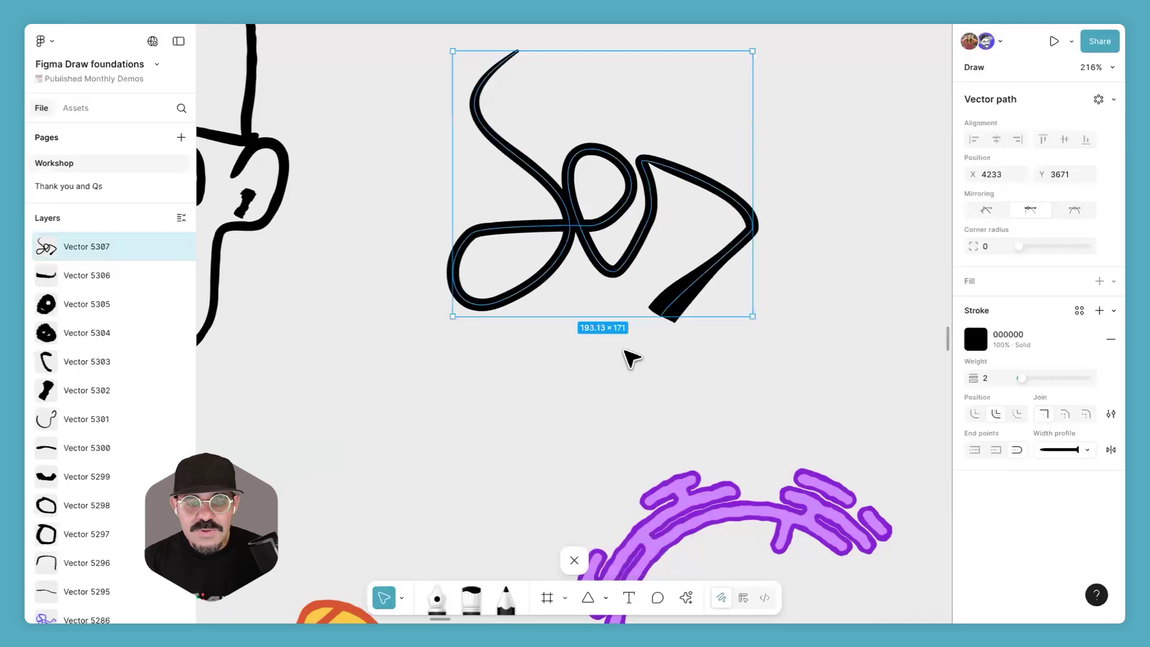
pyautogui.press('Escape')
# Step: Draw a winding pencil line about 157 × 267 in the empty area beside the thickened looping line
pyautogui.scroll(-1, 605, 342)
pyautogui.scroll(-2, 605, 343)
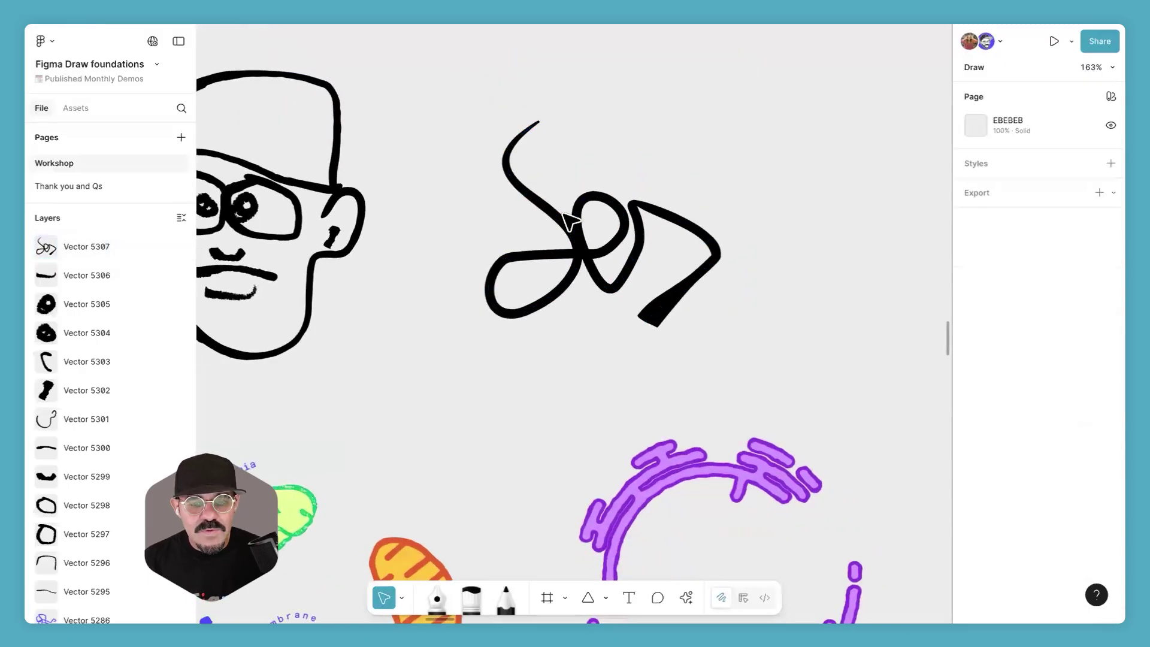
pyautogui.scroll(-2, 616, 317)
pyautogui.hscroll(2, 659, 281)
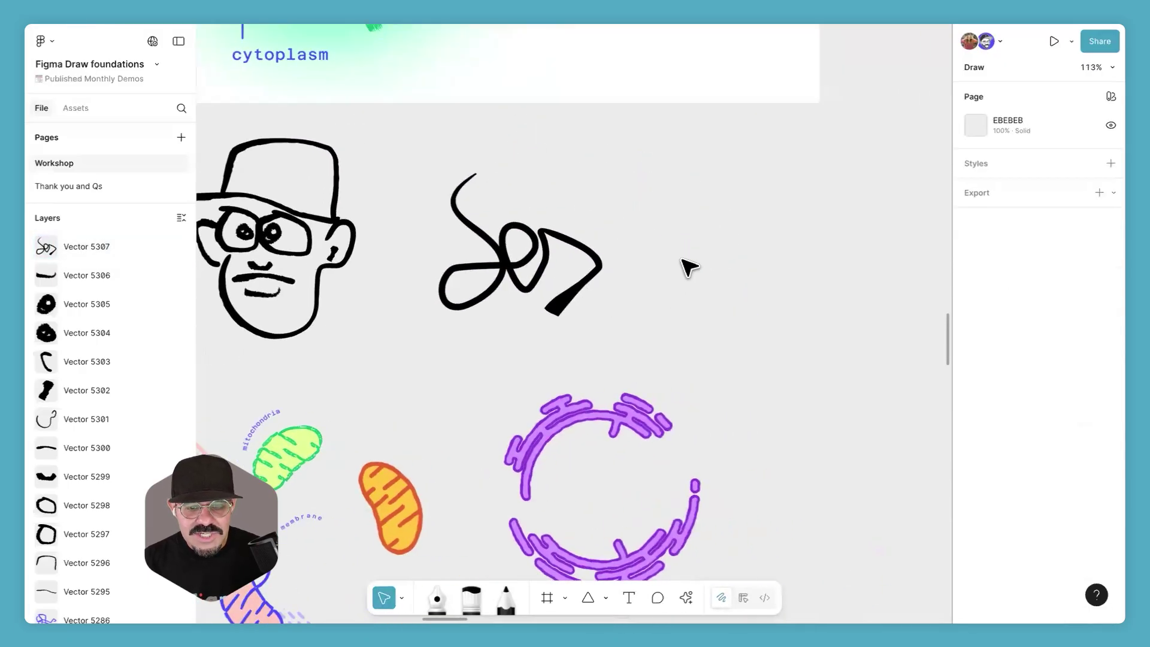
pyautogui.scroll(2, 617, 290)
pyautogui.press('p')
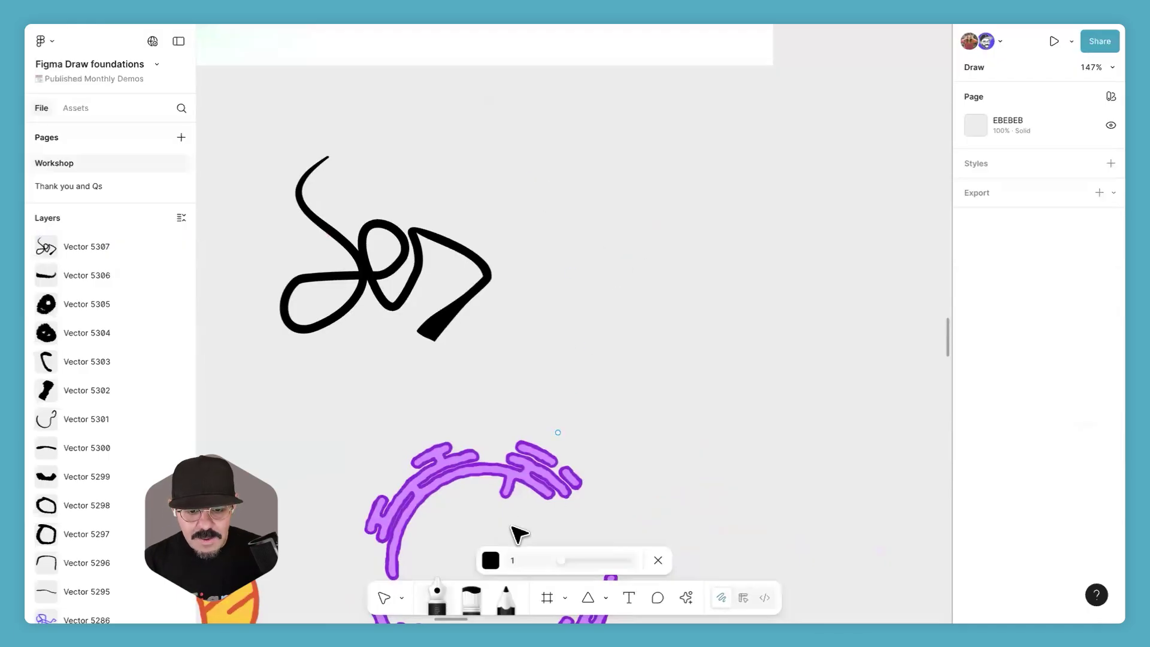
pyautogui.click(506, 597)
pyautogui.moveTo(567, 150); pyautogui.dragTo(594, 226)
pyautogui.moveTo(714, 289)
pyautogui.mouseDown()
pyautogui.moveTo(667, 365)
pyautogui.moveTo(694, 430)
pyautogui.mouseUp()
pyautogui.press('Escape')
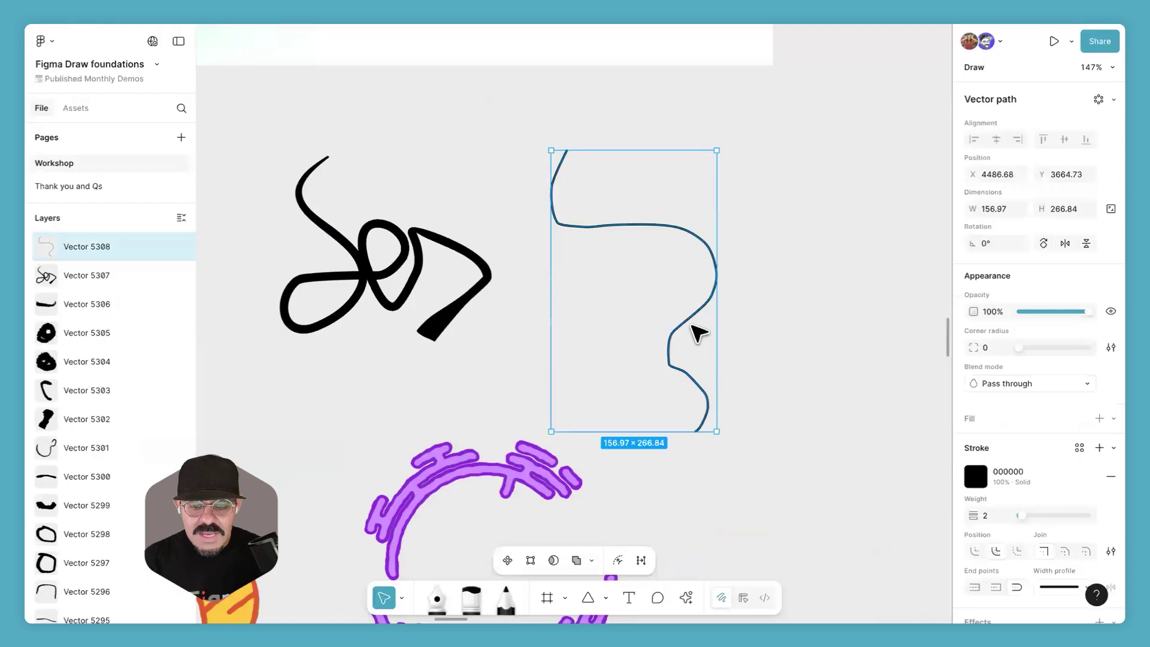
# Step: Add variable width points to the winding line: 22 at the upper-right bend and 32 at the start of its horizontal stretch
pyautogui.doubleClick(705, 315)
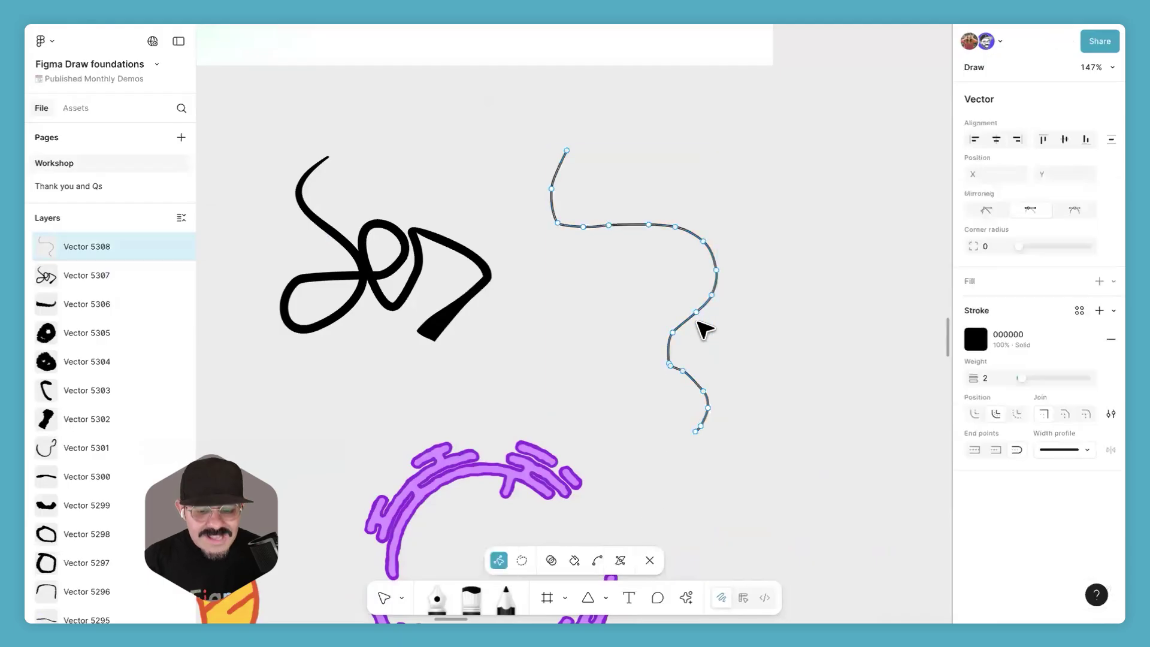
pyautogui.click(620, 559)
pyautogui.moveTo(704, 242)
pyautogui.mouseDown()
pyautogui.moveTo(684, 259)
pyautogui.moveTo(699, 249)
pyautogui.mouseUp()
pyautogui.moveTo(582, 226); pyautogui.dragTo(579, 264)
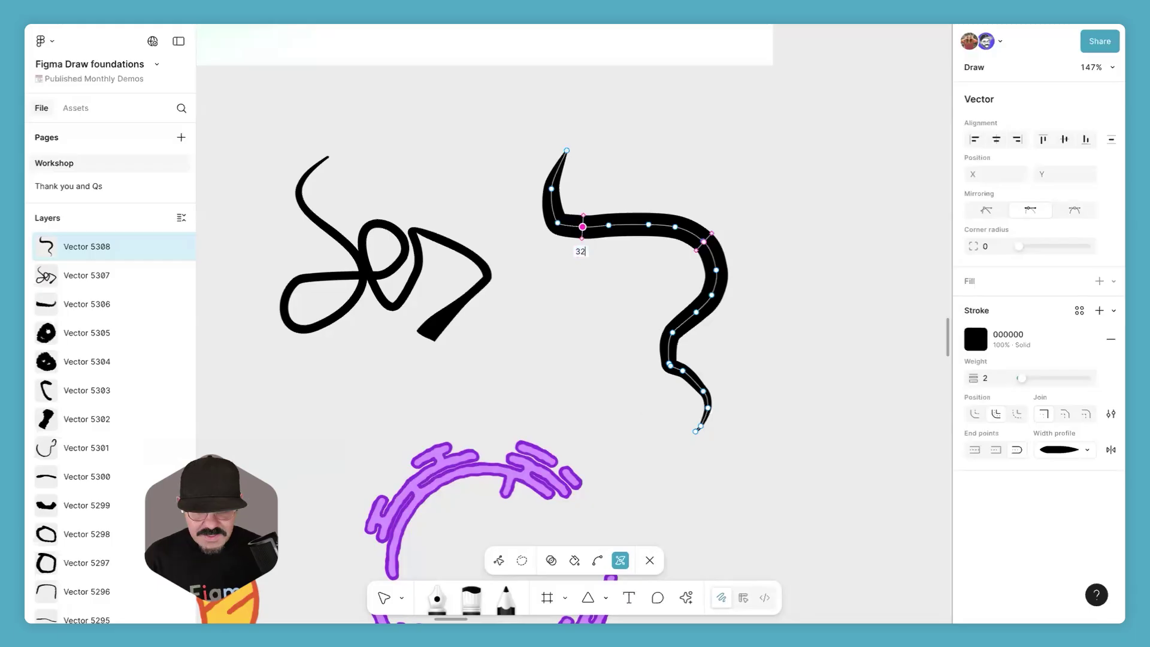
pyautogui.press('Return')
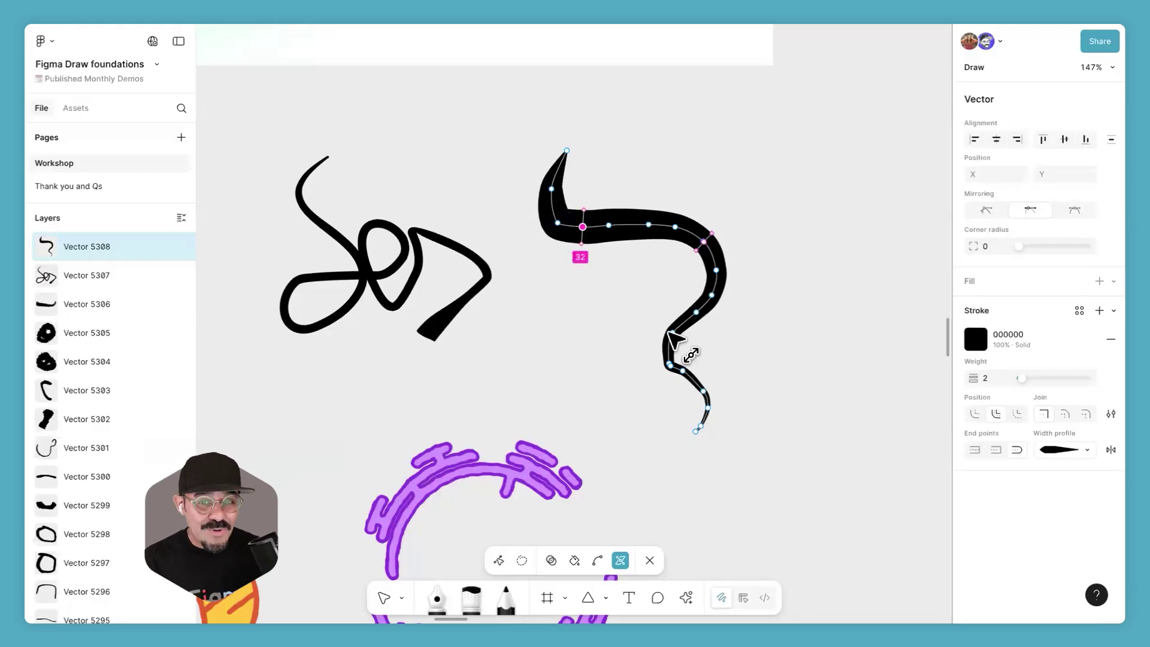
# Step: Set the upper-right bend's width to 12 and add a width point of 32 just below the line's lower bend
pyautogui.press('Tab')
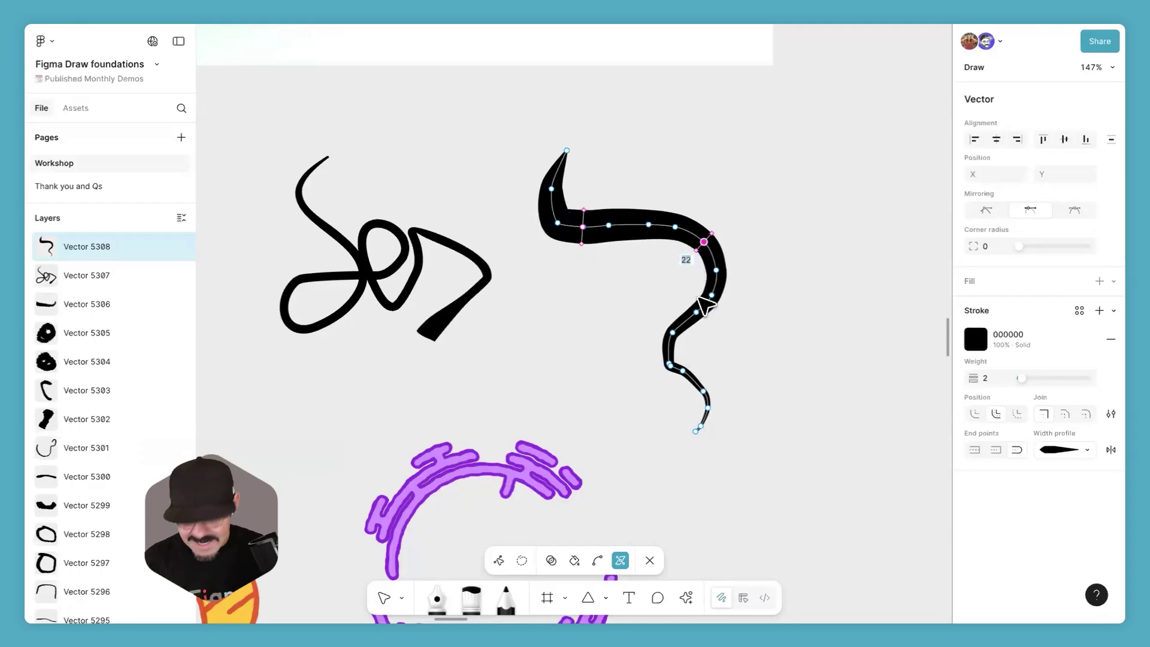
pyautogui.press('Return')
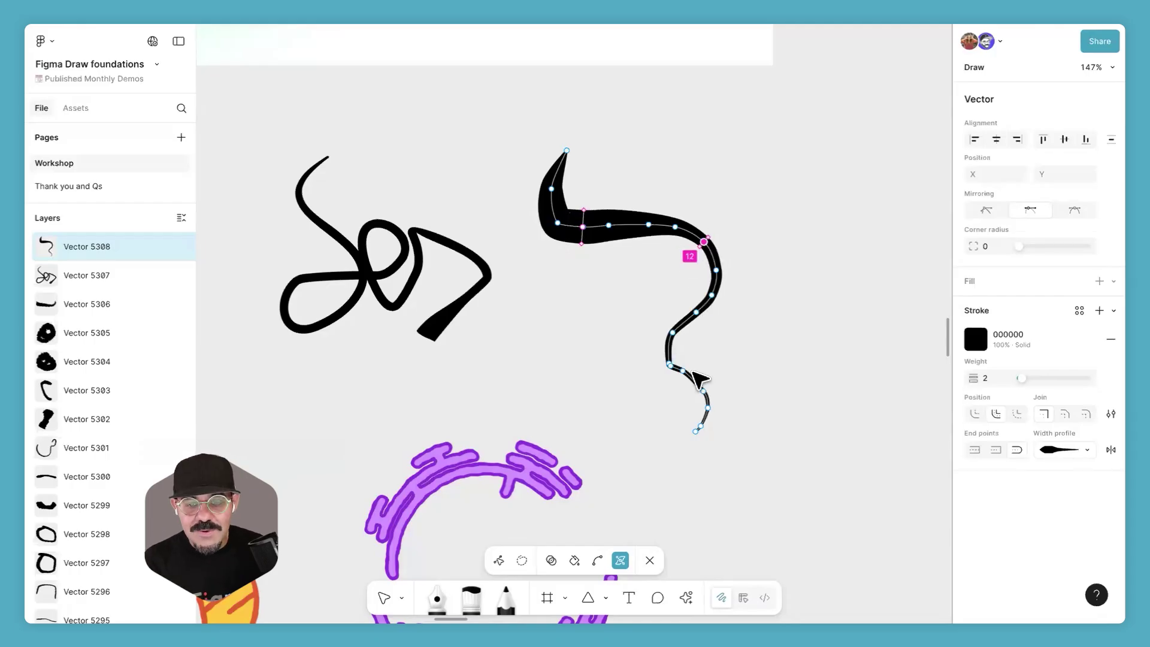
pyautogui.moveTo(686, 372); pyautogui.dragTo(669, 392)
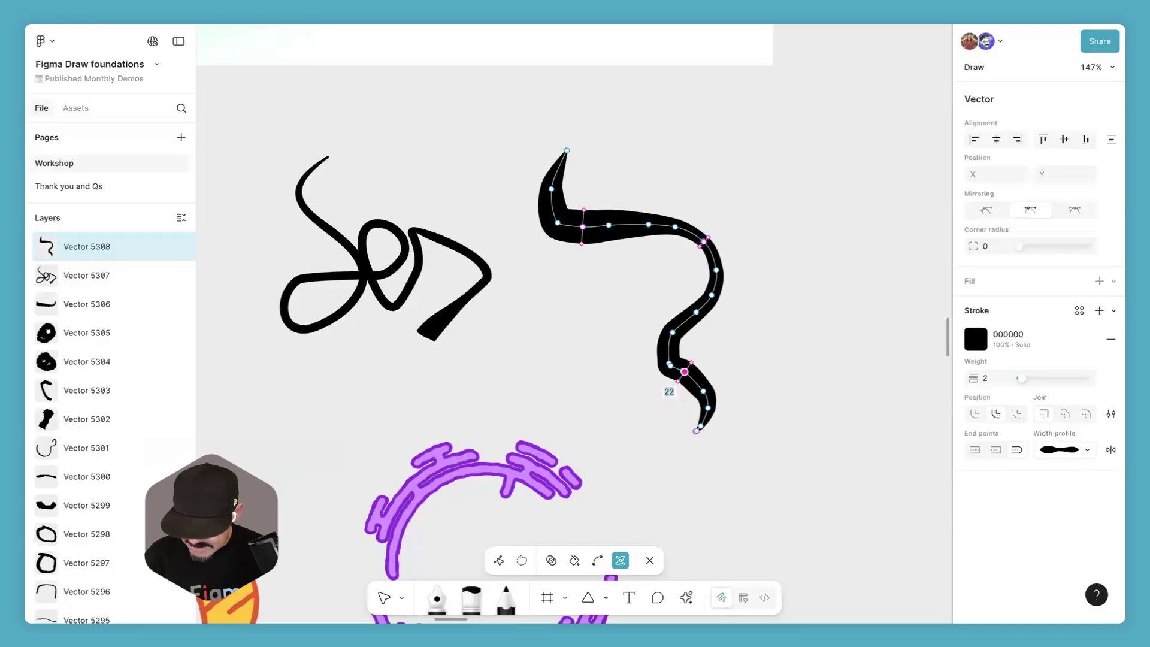
pyautogui.press('Return')
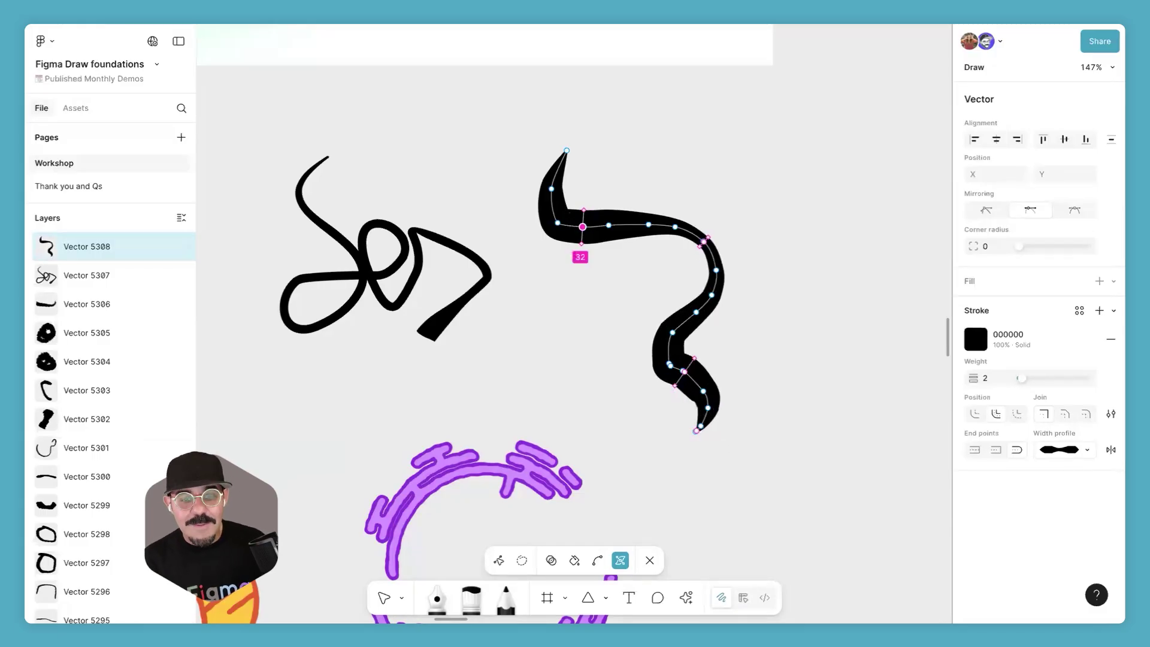
# Step: Compare the widths on the horizontal stretch and the upper-right bend by selecting their width points in turn, and leave vector editing
pyautogui.click(583, 226)
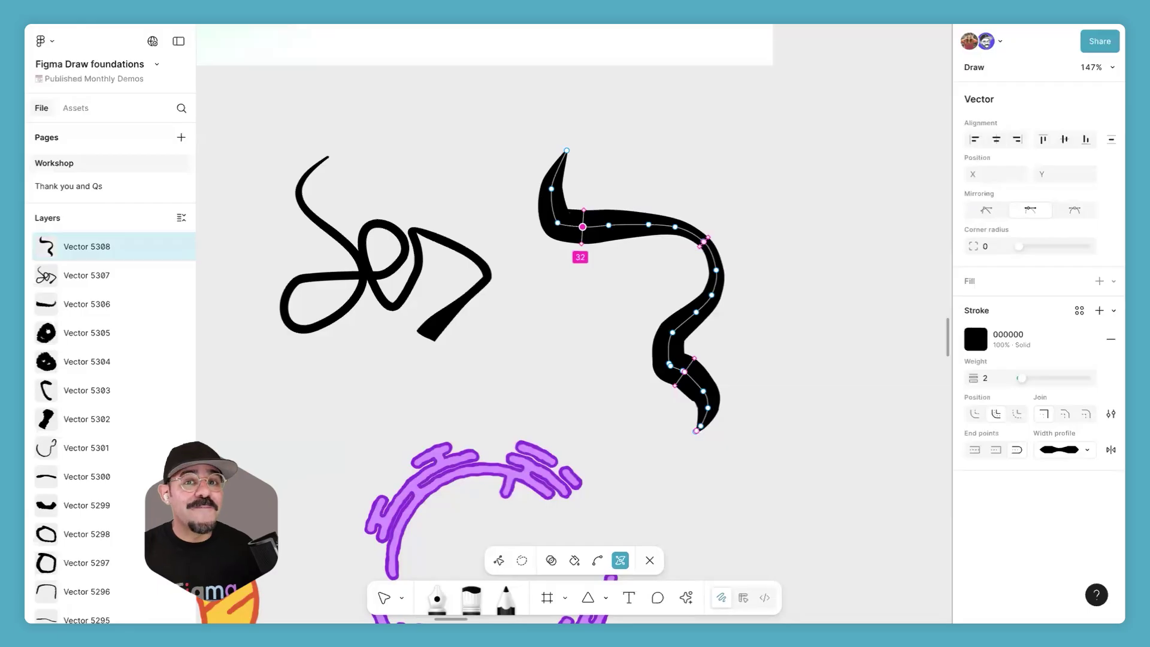
pyautogui.click(704, 242)
pyautogui.click(583, 226)
pyautogui.click(704, 241)
pyautogui.click(583, 227)
pyautogui.click(705, 242)
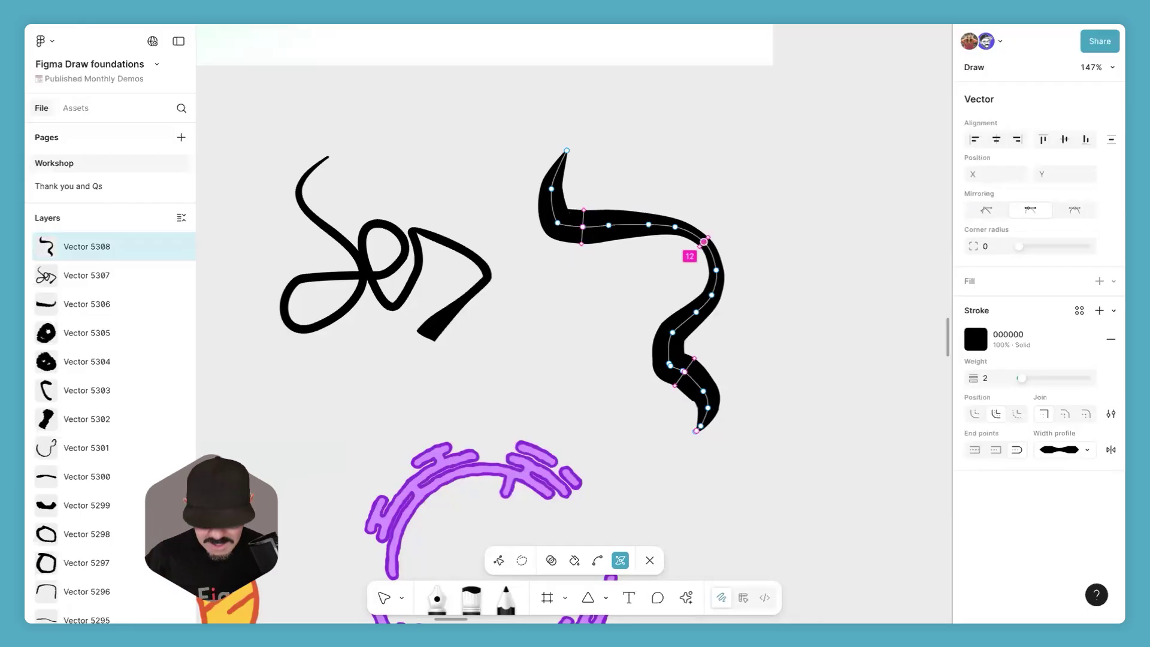
pyautogui.press('Escape')
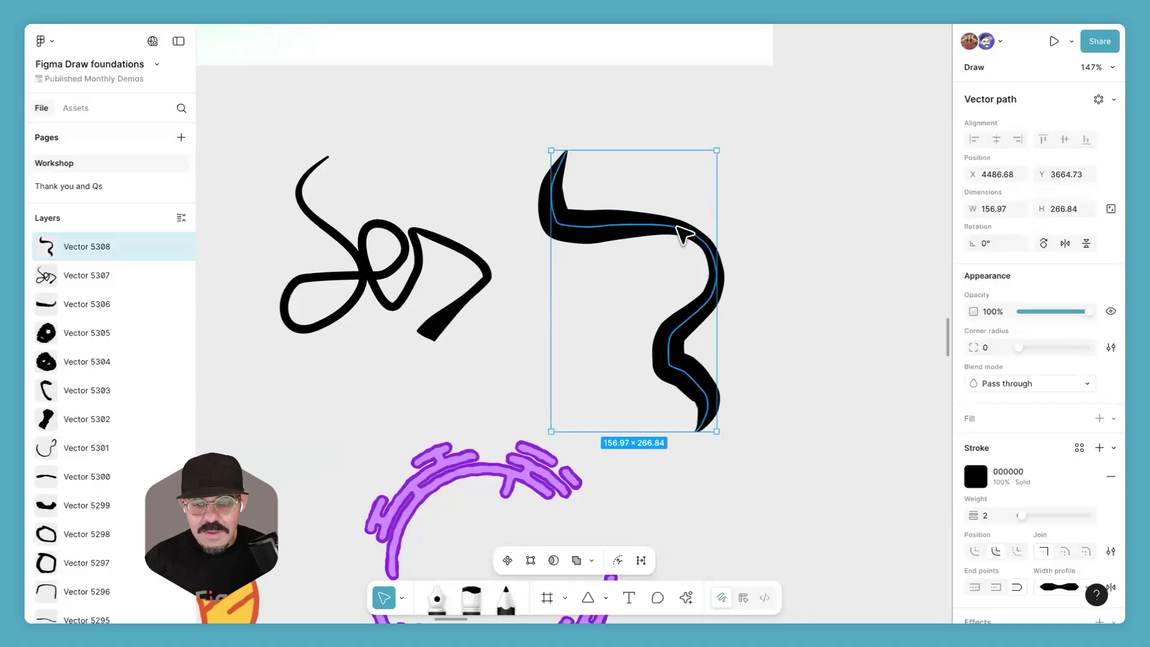
# Step: Reopen the winding line's variable width editing, widen the upper-right bend to 48, and reduce it to 38
pyautogui.doubleClick(707, 244)
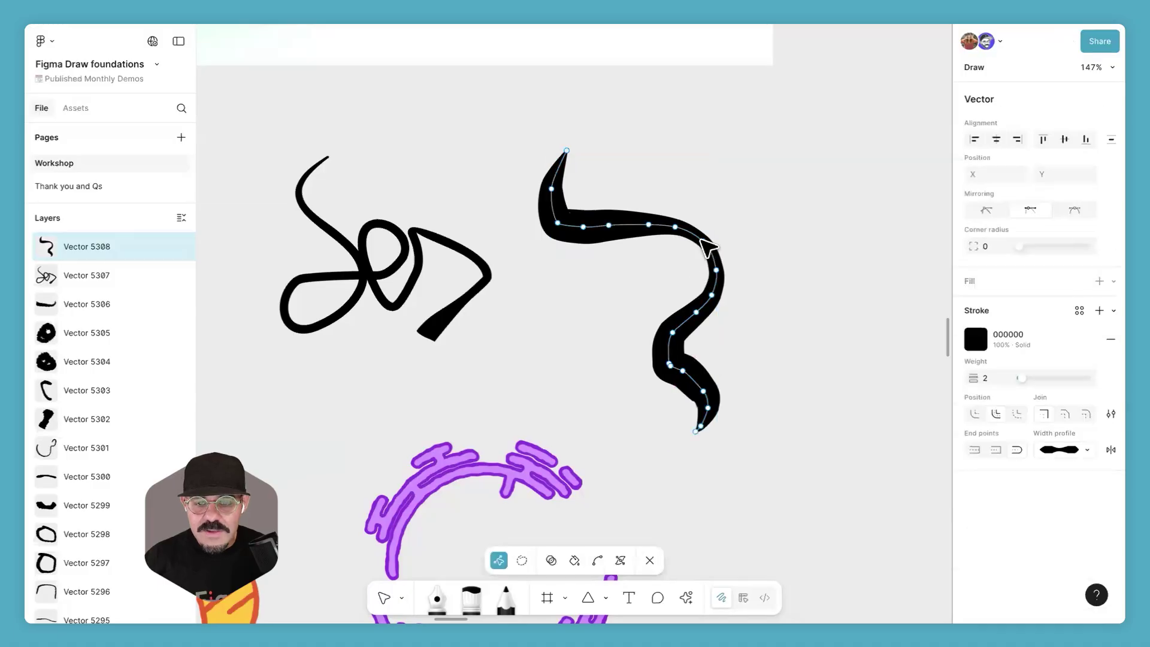
pyautogui.click(621, 560)
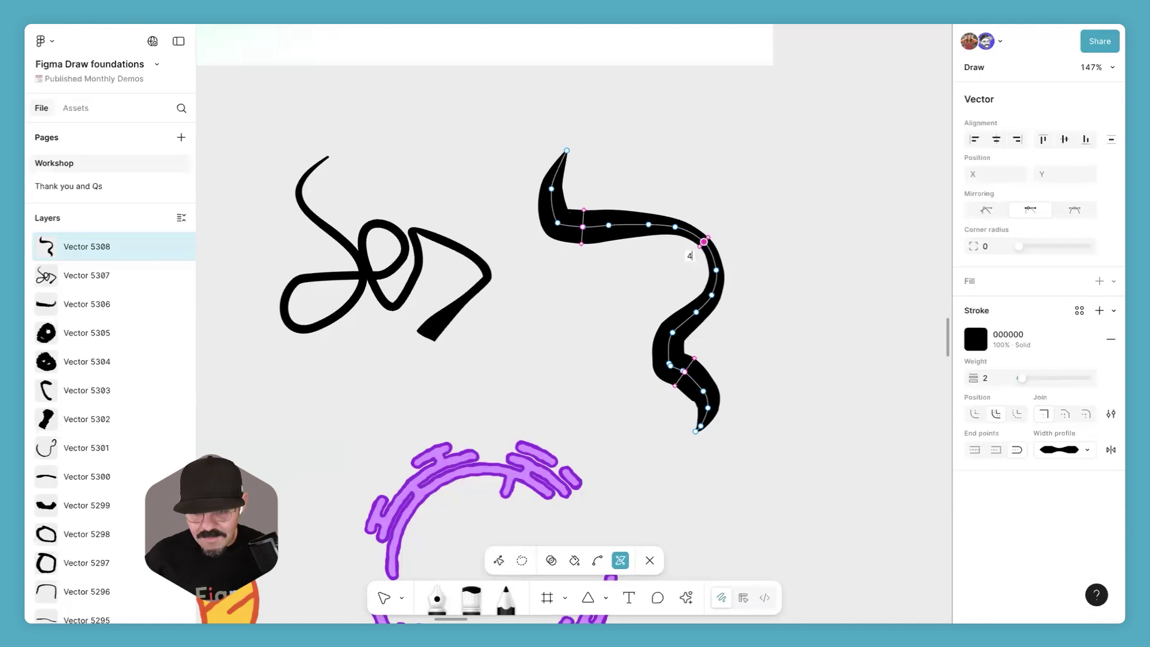
pyautogui.moveTo(705, 241); pyautogui.dragTo(696, 339)
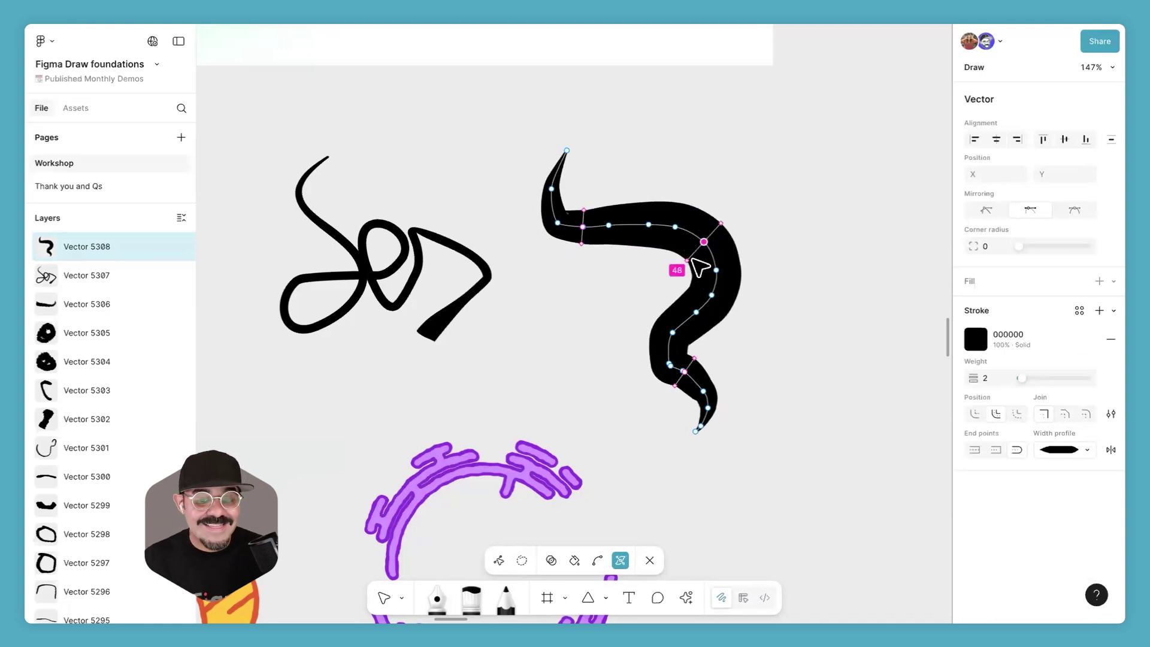
pyautogui.moveTo(689, 260)
pyautogui.mouseDown()
pyautogui.moveTo(675, 272)
pyautogui.moveTo(712, 244)
pyautogui.moveTo(697, 268)
pyautogui.moveTo(701, 249)
pyautogui.moveTo(695, 258)
pyautogui.mouseUp()
# Step: Select all three width points of the winding line together and even out their widths at 32
pyautogui.click(582, 228)
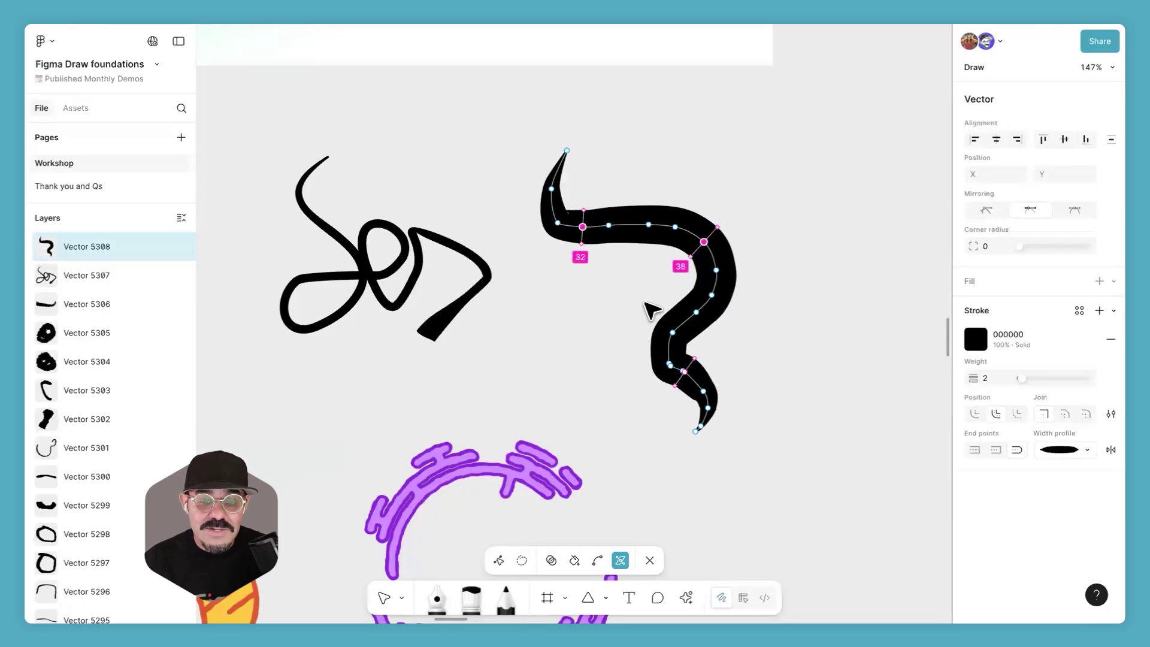
pyautogui.click(684, 372)
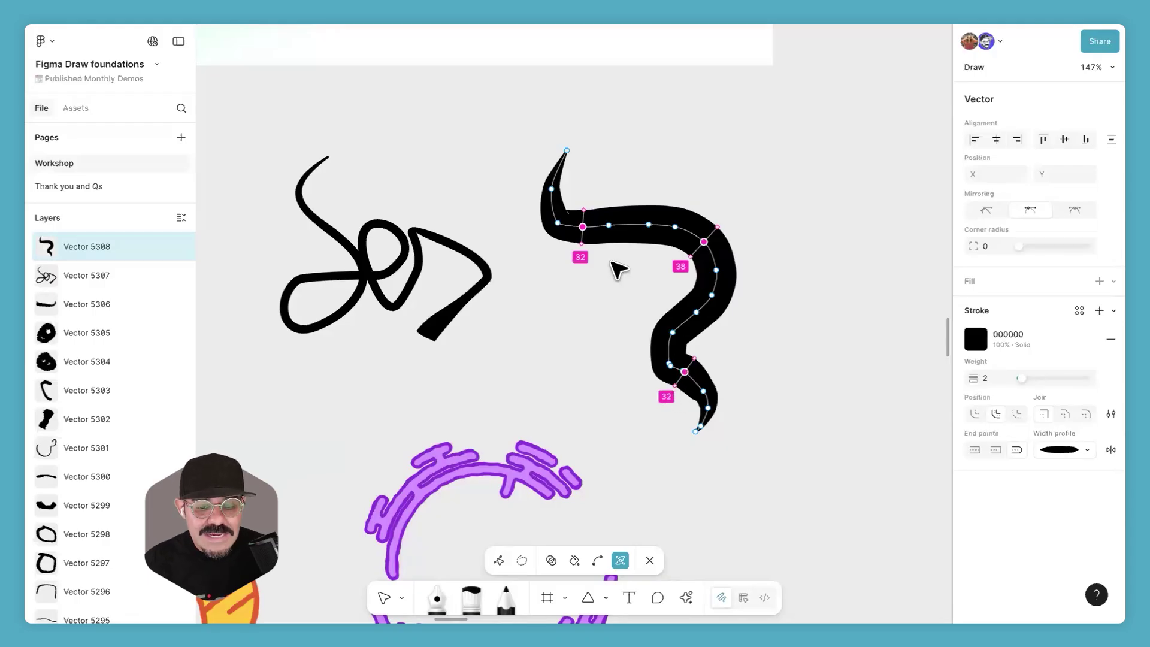
pyautogui.moveTo(668, 396)
pyautogui.mouseDown()
pyautogui.moveTo(662, 404)
pyautogui.moveTo(682, 381)
pyautogui.mouseUp()
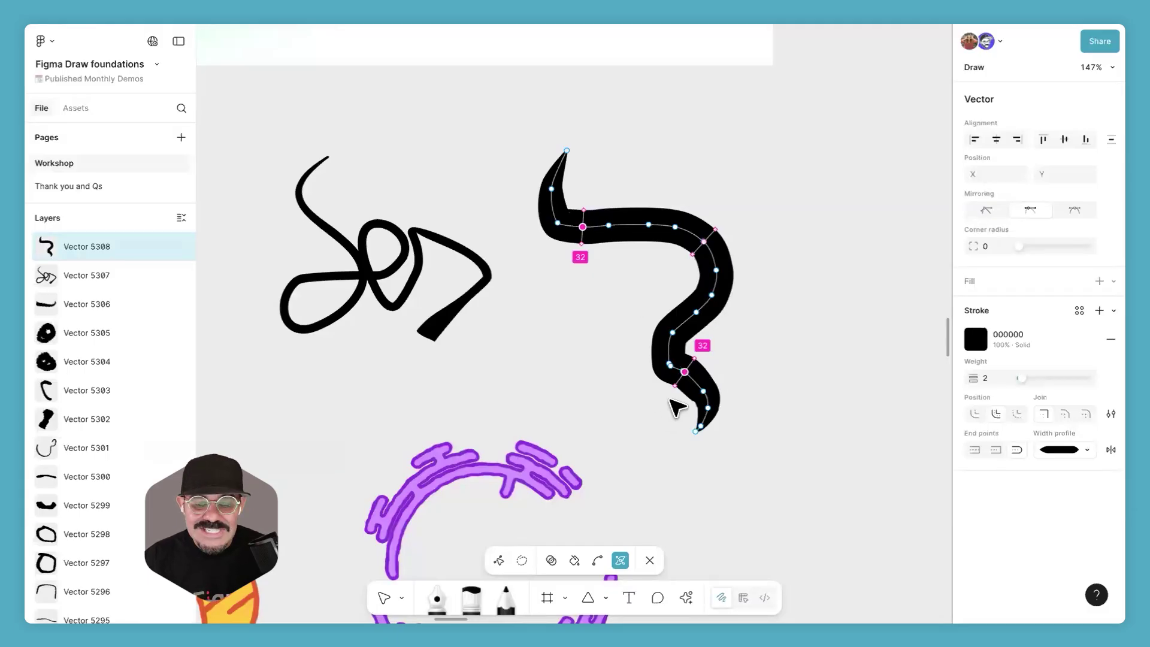
# Step: Narrow the curved stroke to a width of 18 at its two selected width points and finish editing the vector
pyautogui.moveTo(674, 393)
pyautogui.mouseDown()
pyautogui.moveTo(660, 405)
pyautogui.moveTo(678, 377)
pyautogui.mouseUp()
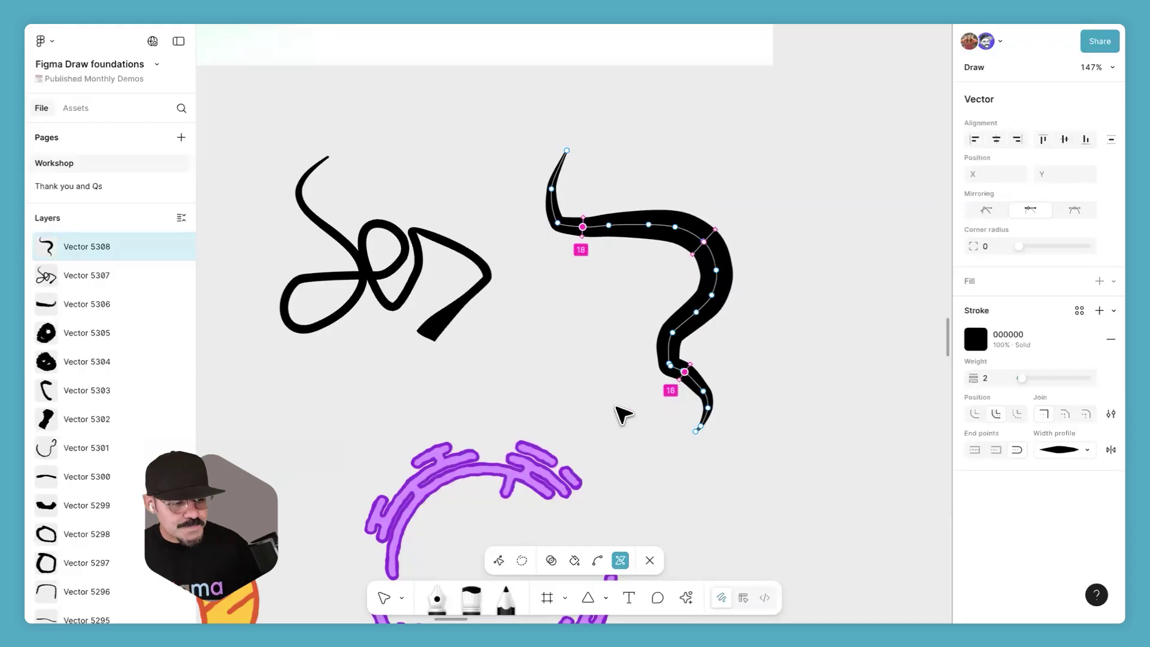
pyautogui.press('Escape')
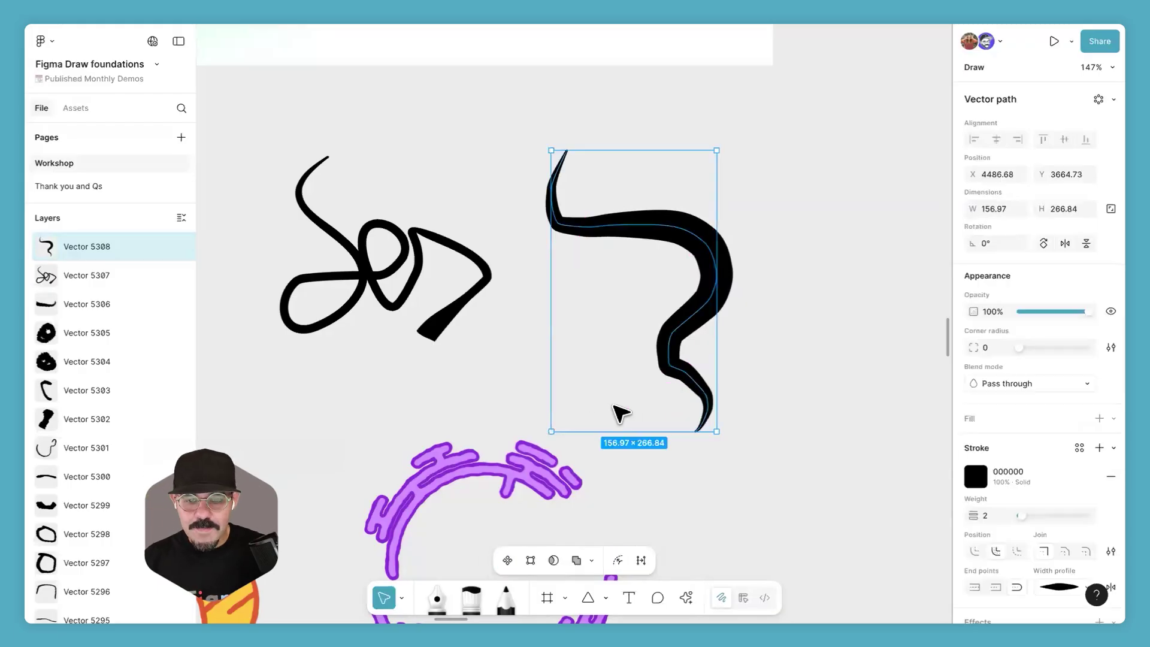
pyautogui.press('Escape')
# Step: Look over the doodles, the organelle shapes and the labelled cell illustration, and return to the purple ring shapes
pyautogui.scroll(-3, 637, 411)
pyautogui.moveTo(637, 411); pyautogui.dragTo(739, 323)
pyautogui.scroll(-2, 740, 323)
pyautogui.hscroll(-3, 649, 277)
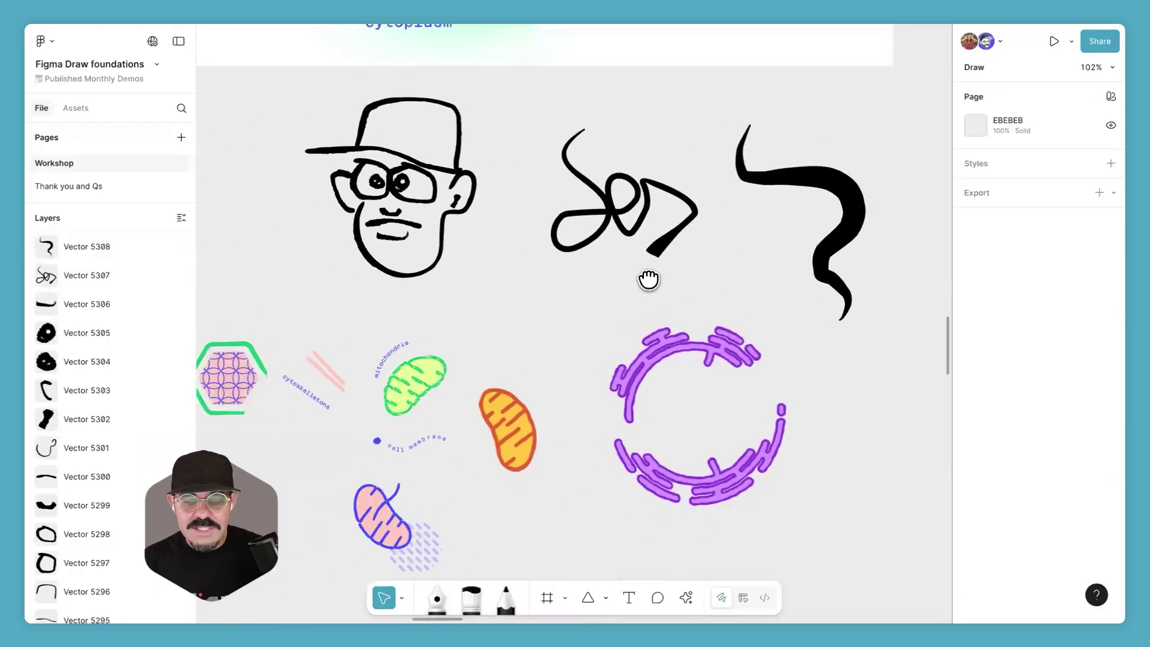
pyautogui.scroll(-5, 688, 308)
pyautogui.hscroll(-3, 779, 317)
pyautogui.scroll(10, 826, 330)
pyautogui.hscroll(-2, 663, 350)
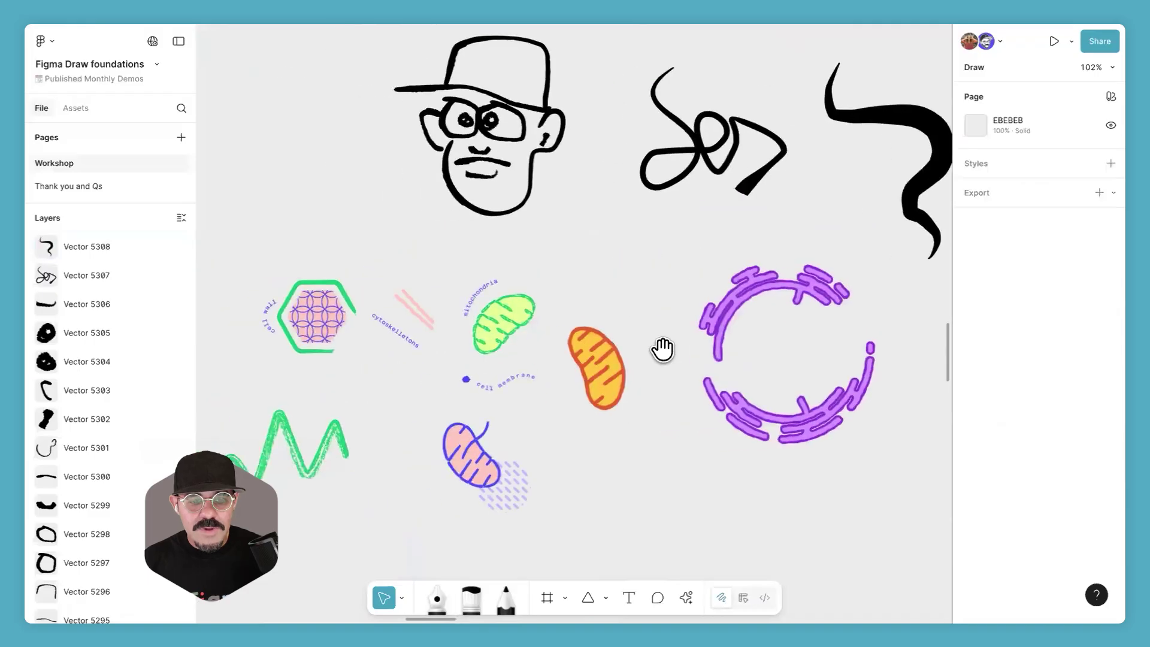
pyautogui.scroll(4, 694, 389)
pyautogui.hscroll(-1, 694, 389)
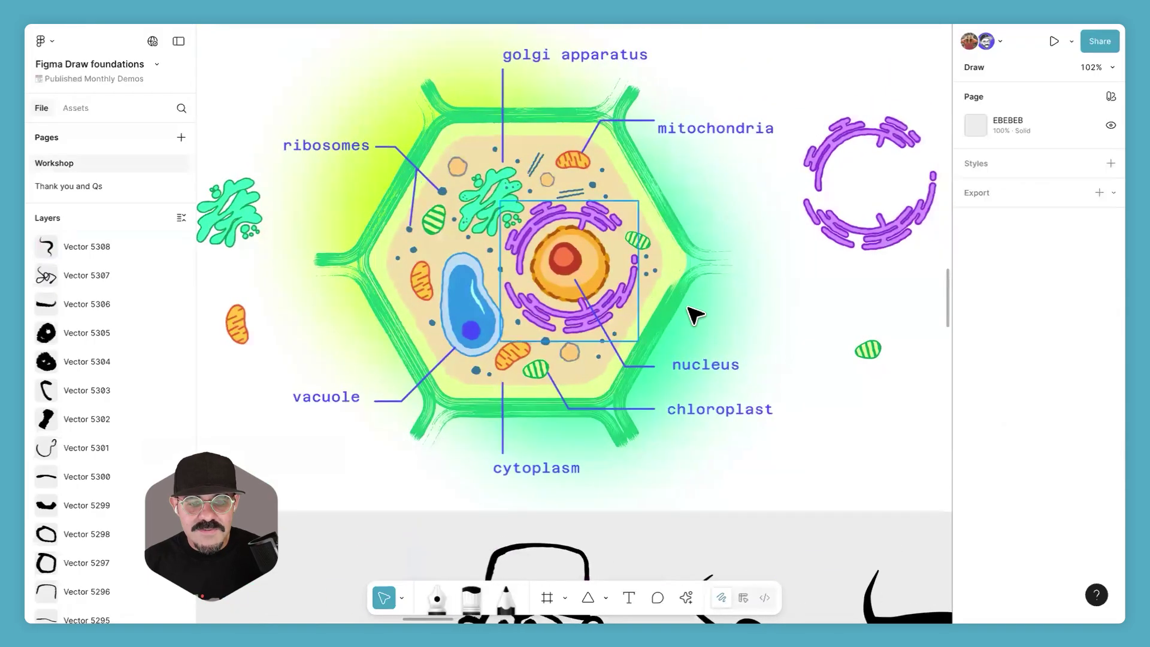
pyautogui.scroll(-10, 689, 312)
pyautogui.hscroll(4, 689, 312)
pyautogui.scroll(-5, 685, 307)
pyautogui.scroll(5, 605, 172)
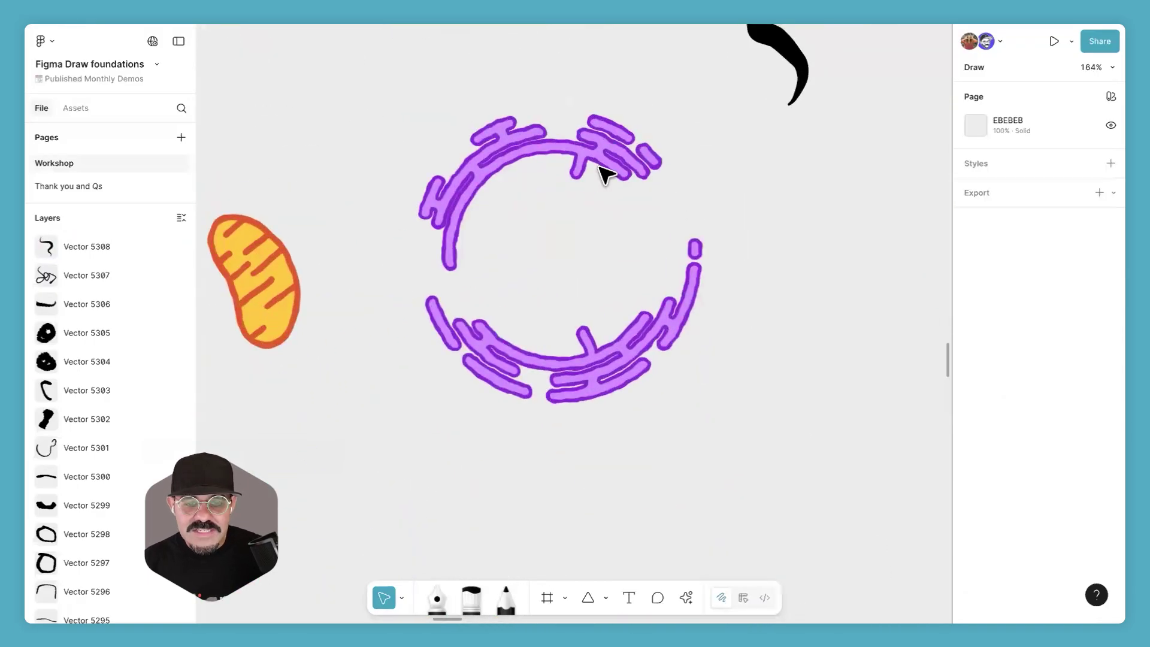
# Step: Inside the upper purple union, adjust the innermost ellipse arc to start at about -28.69° and lengthen its sweep
pyautogui.click(585, 160)
pyautogui.scroll(2, 585, 160)
pyautogui.scroll(1, 590, 168)
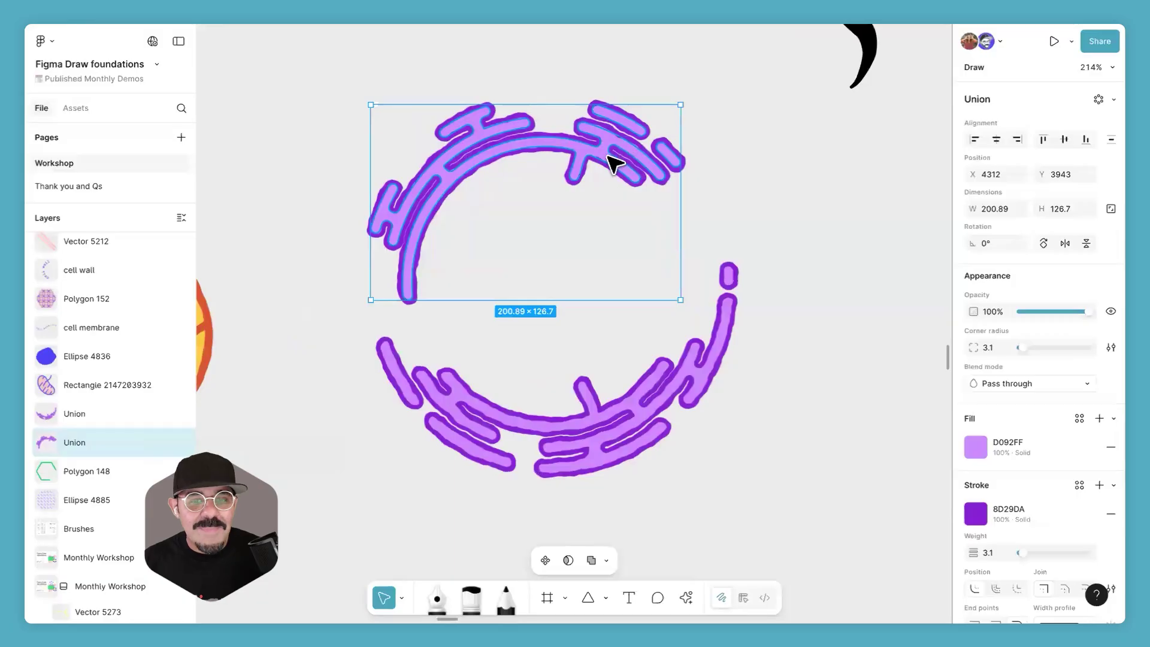
pyautogui.doubleClick(623, 175)
pyautogui.click(637, 183)
pyautogui.moveTo(637, 182)
pyautogui.mouseDown()
pyautogui.moveTo(675, 249)
pyautogui.moveTo(657, 207)
pyautogui.mouseUp()
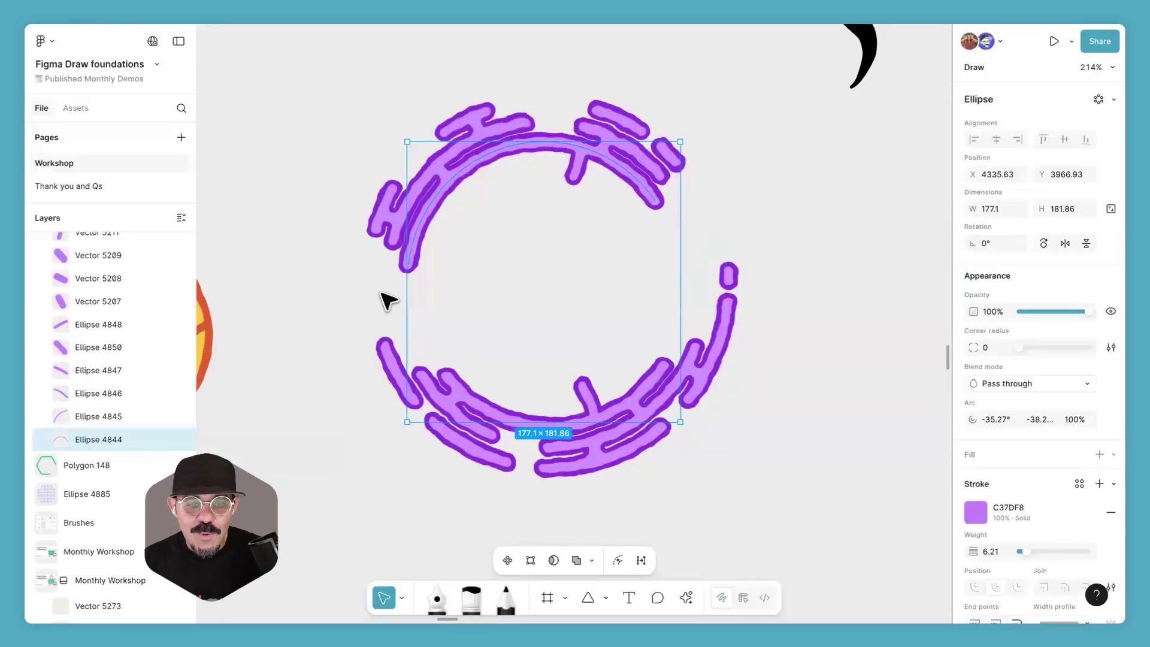
pyautogui.scroll(1, 413, 269)
pyautogui.moveTo(411, 264); pyautogui.dragTo(408, 305)
pyautogui.moveTo(685, 193)
pyautogui.mouseDown()
pyautogui.moveTo(673, 177)
pyautogui.moveTo(686, 216)
pyautogui.mouseUp()
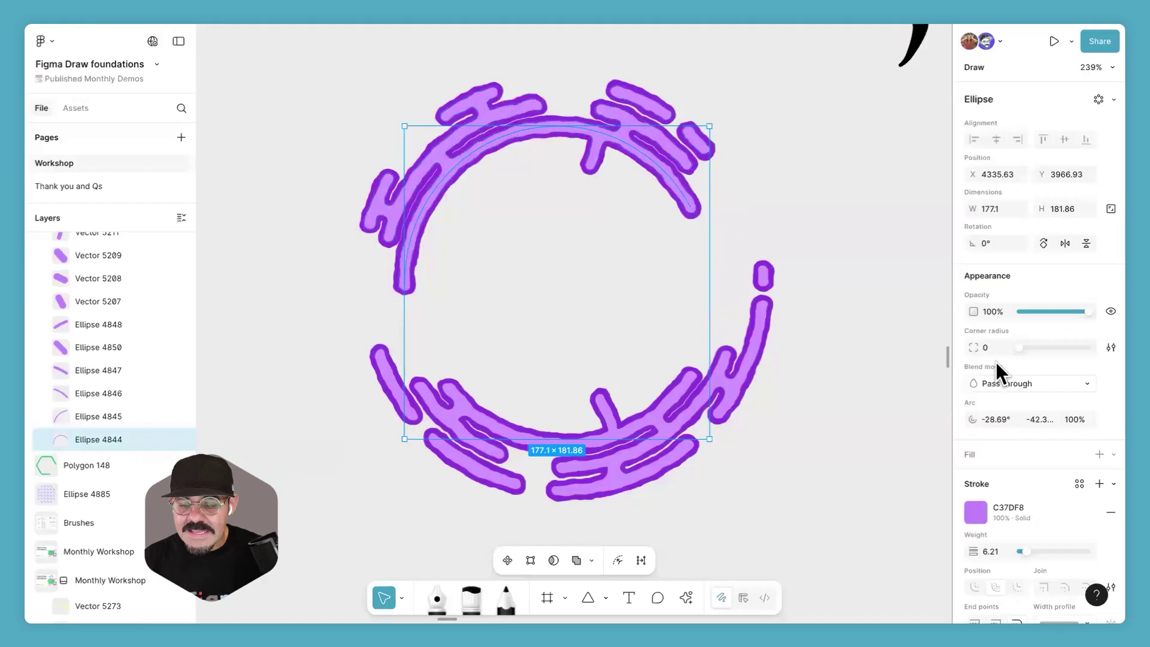
# Step: Review the inner arc's stroke settings and extend its lower end slightly
pyautogui.scroll(-4, 997, 361)
pyautogui.scroll(-1, 997, 358)
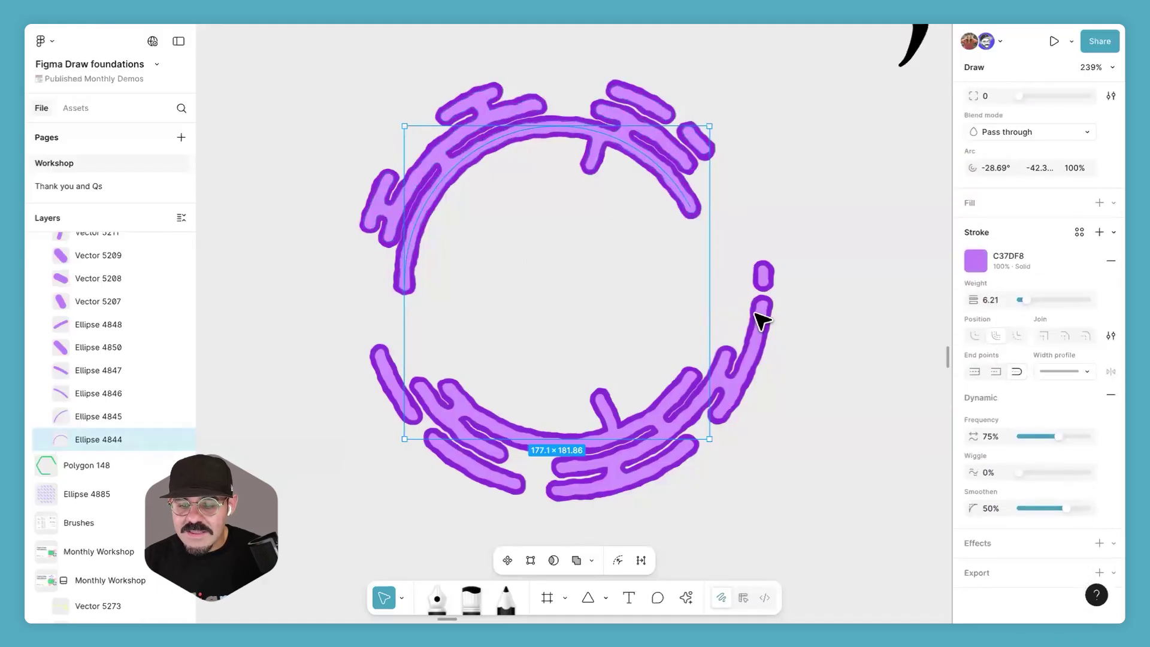
pyautogui.moveTo(406, 286)
pyautogui.mouseDown()
pyautogui.moveTo(413, 300)
pyautogui.moveTo(427, 252)
pyautogui.moveTo(457, 213)
pyautogui.moveTo(422, 292)
pyautogui.mouseUp()
pyautogui.click(581, 196)
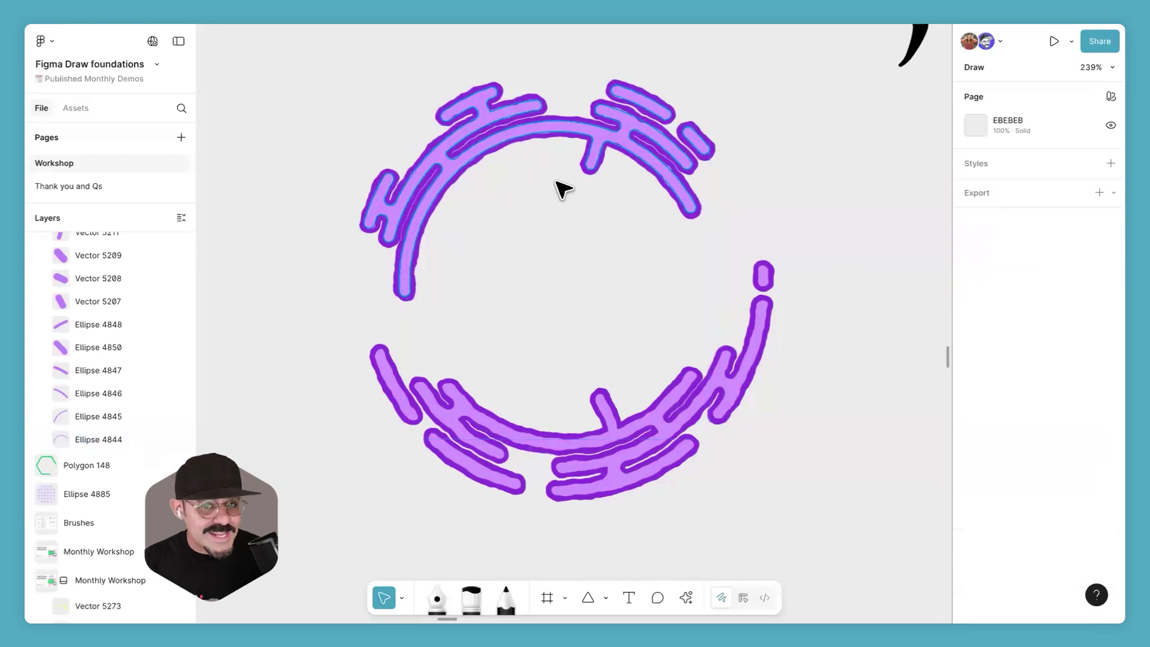
# Step: Draw a circle about 170 × 170 on the empty canvas below the purple shapes
pyautogui.scroll(-3, 637, 274)
pyautogui.moveTo(610, 342); pyautogui.dragTo(620, 226)
pyautogui.scroll(-10, 527, 429)
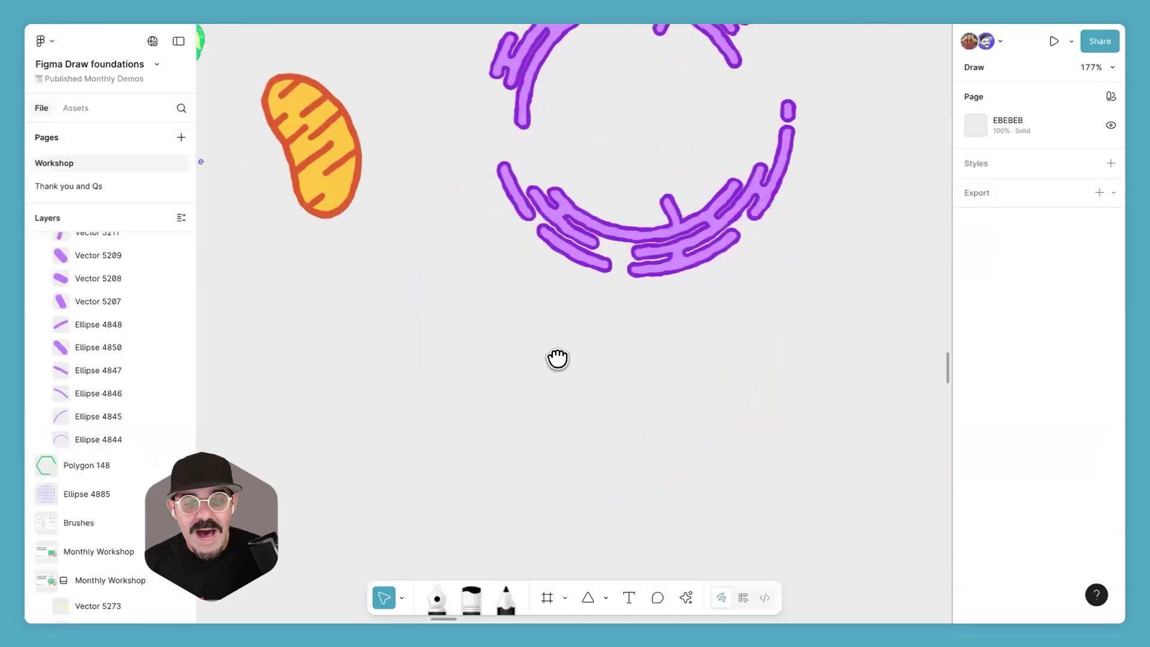
pyautogui.scroll(10, 539, 298)
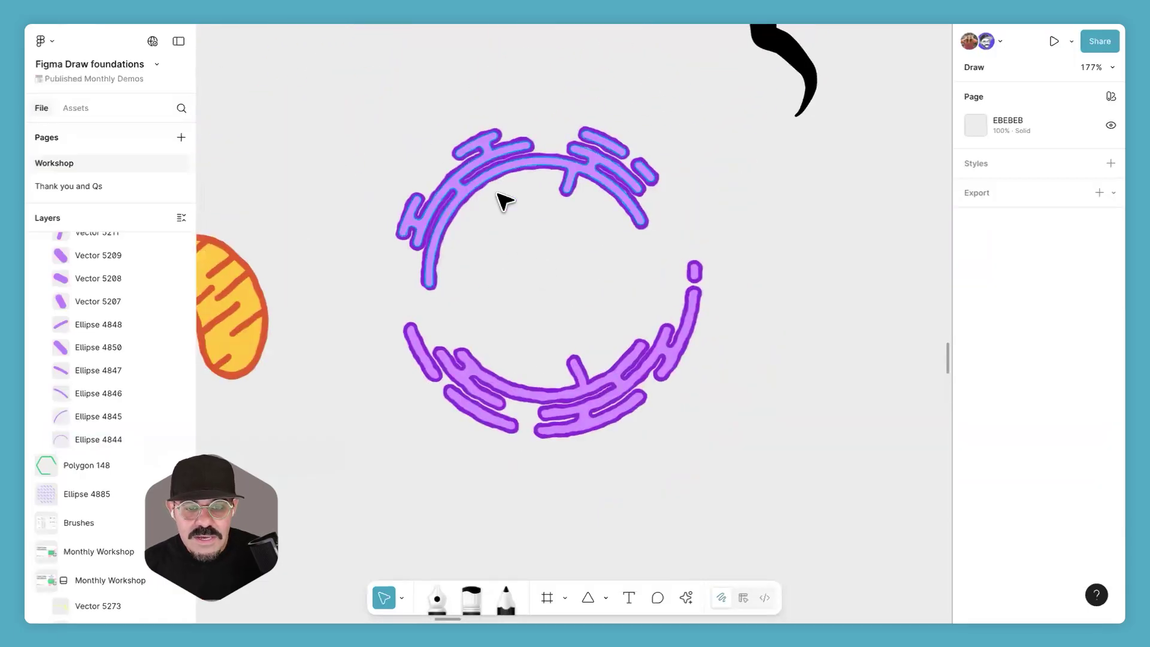
pyautogui.scroll(-10, 541, 329)
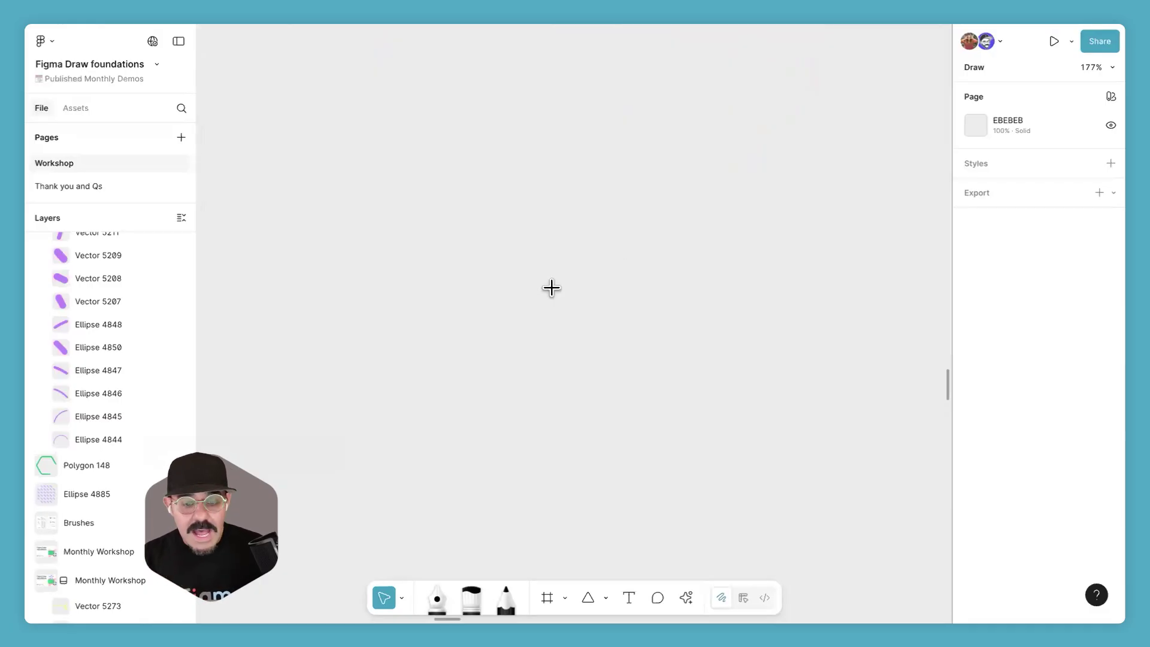
pyautogui.press('o')
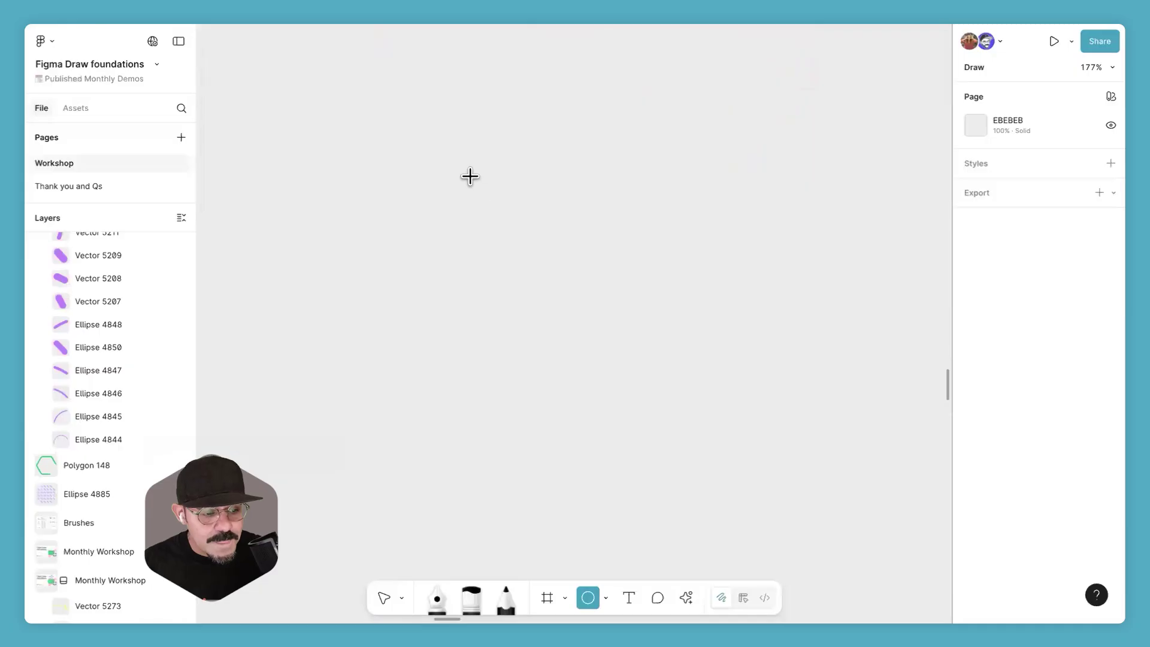
pyautogui.moveTo(468, 174); pyautogui.dragTo(656, 392)
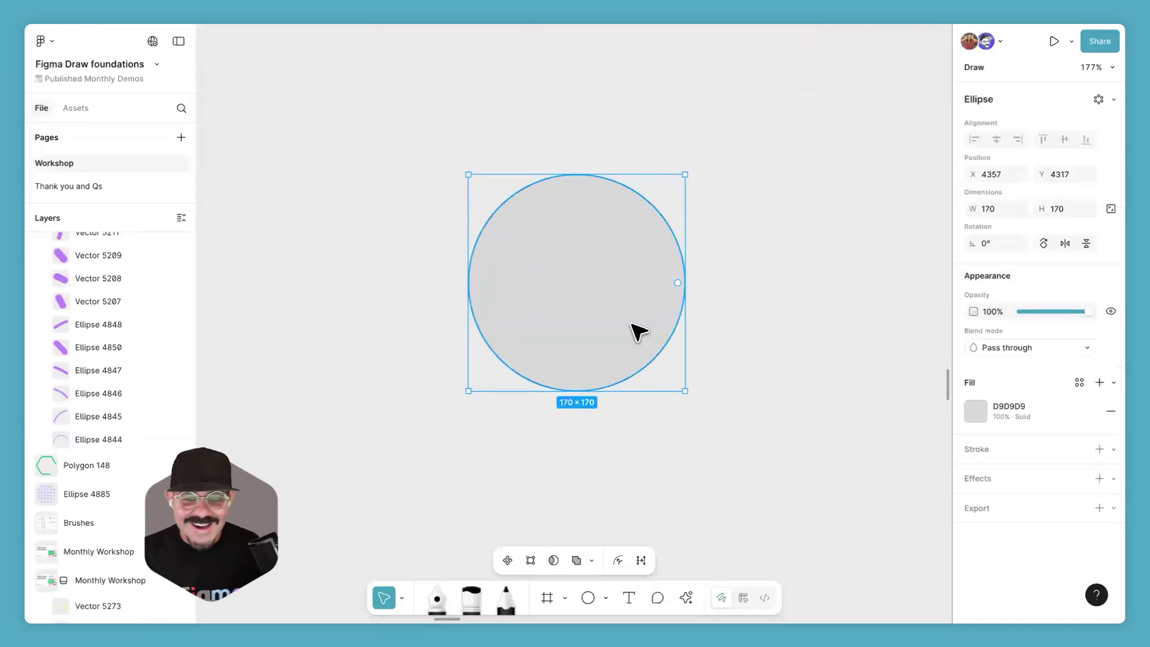
# Step: Try opening an arc in the circle, undo each attempt and delete the circle
pyautogui.moveTo(677, 283); pyautogui.dragTo(627, 292)
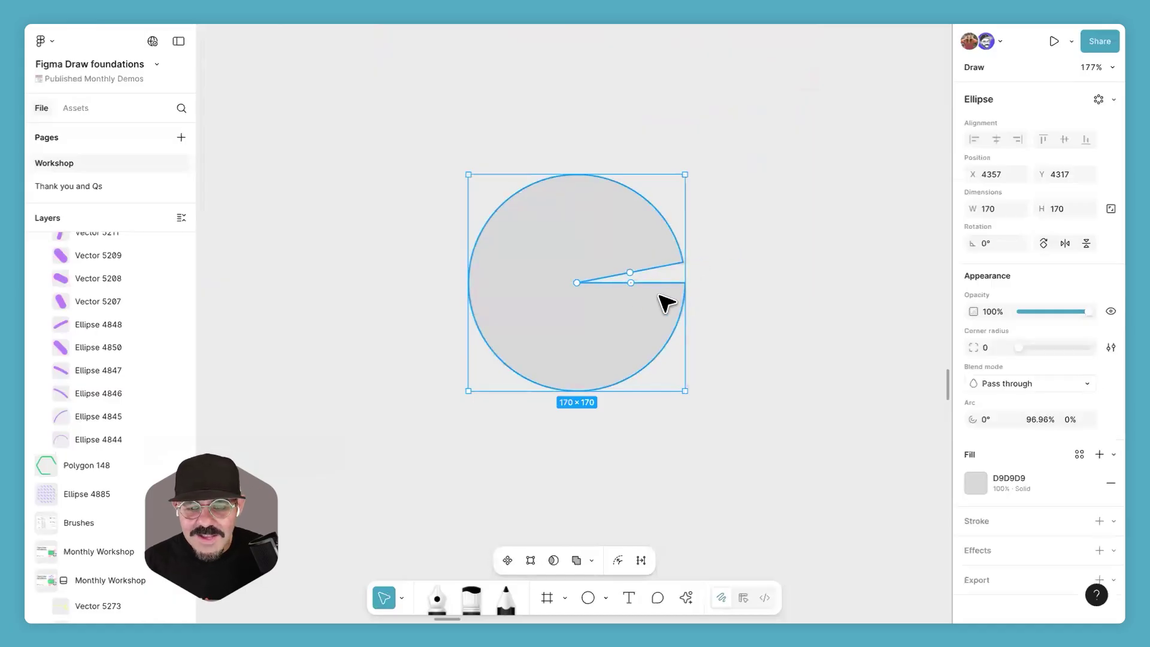
pyautogui.hotkey('ctrl', 'z')
pyautogui.moveTo(678, 282); pyautogui.dragTo(646, 258)
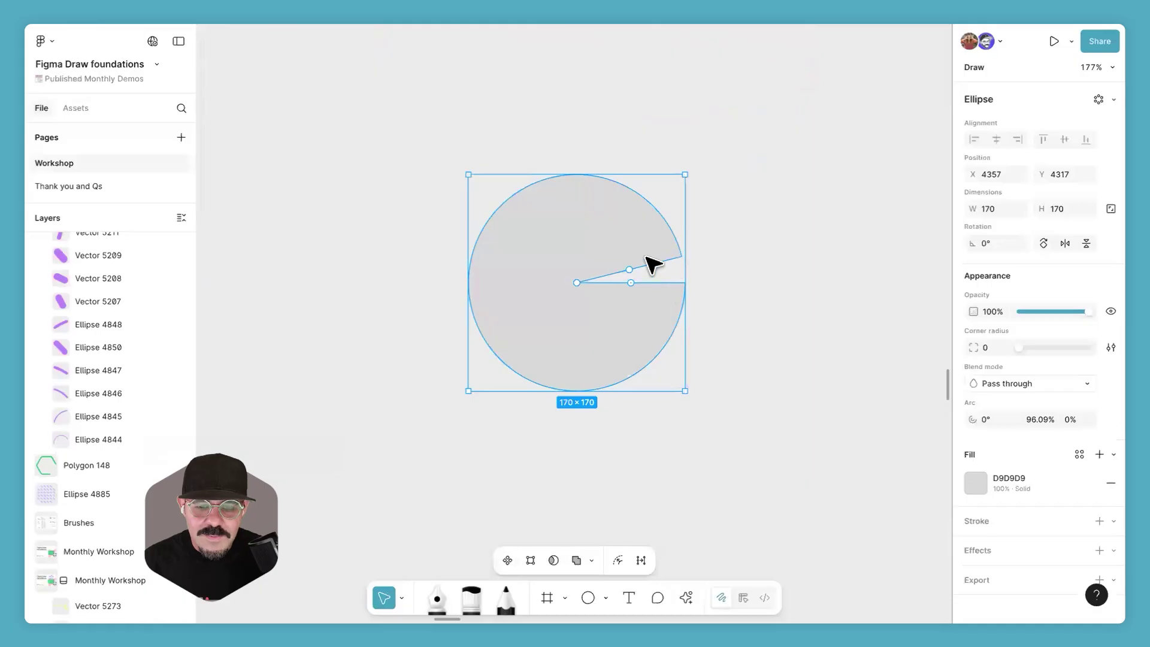
pyautogui.hotkey('ctrl', 'z')
pyautogui.press('Delete')
# Step: Draw a circle about 222 × 222 and turn it into an arc starting at about -173.21° with 37.5% sweep and 100% ratio
pyautogui.press('o')
pyautogui.moveTo(508, 215)
pyautogui.mouseDown()
pyautogui.moveTo(634, 357)
pyautogui.moveTo(680, 347)
pyautogui.moveTo(668, 335)
pyautogui.mouseUp()
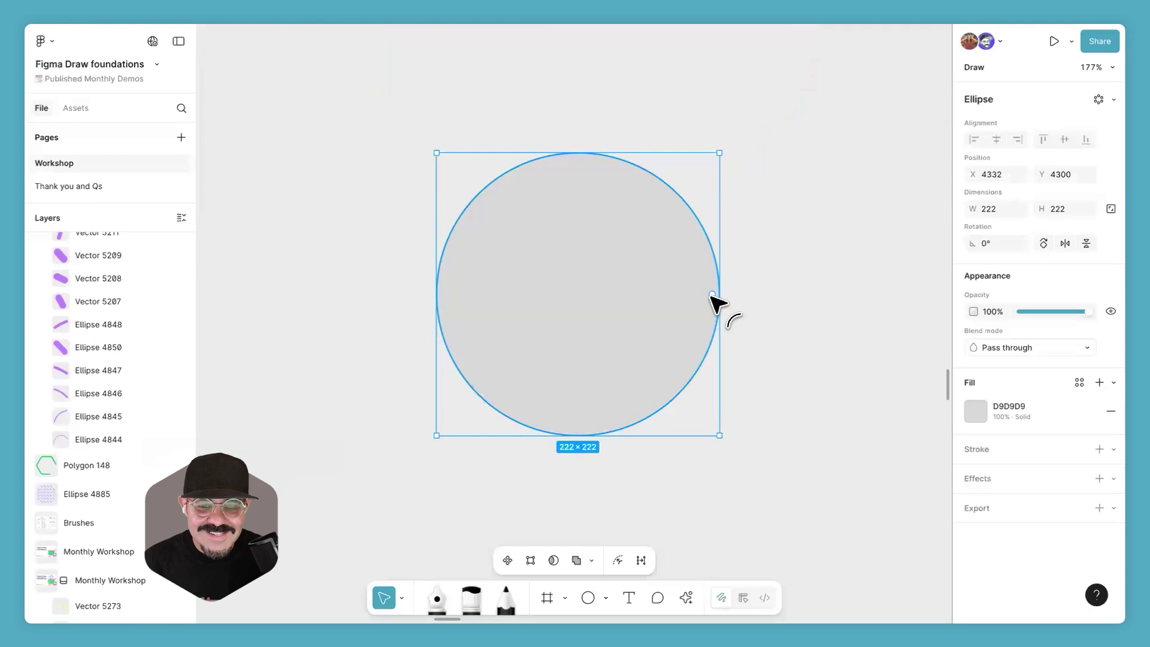
pyautogui.moveTo(714, 293); pyautogui.dragTo(720, 270)
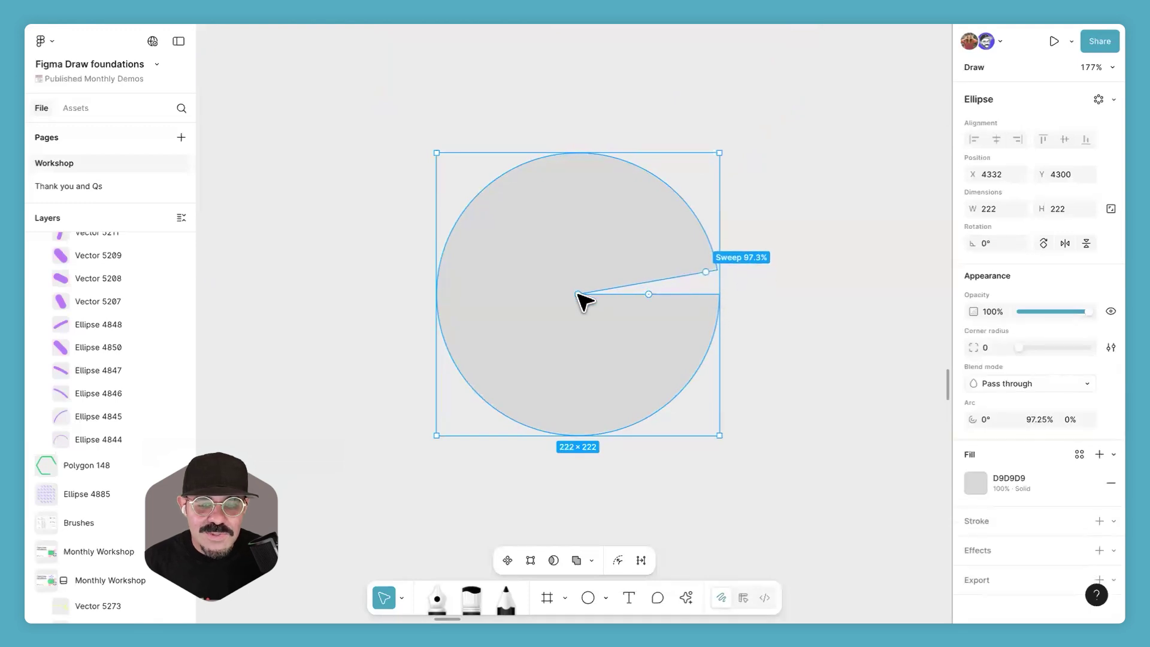
pyautogui.moveTo(647, 281); pyautogui.dragTo(574, 366)
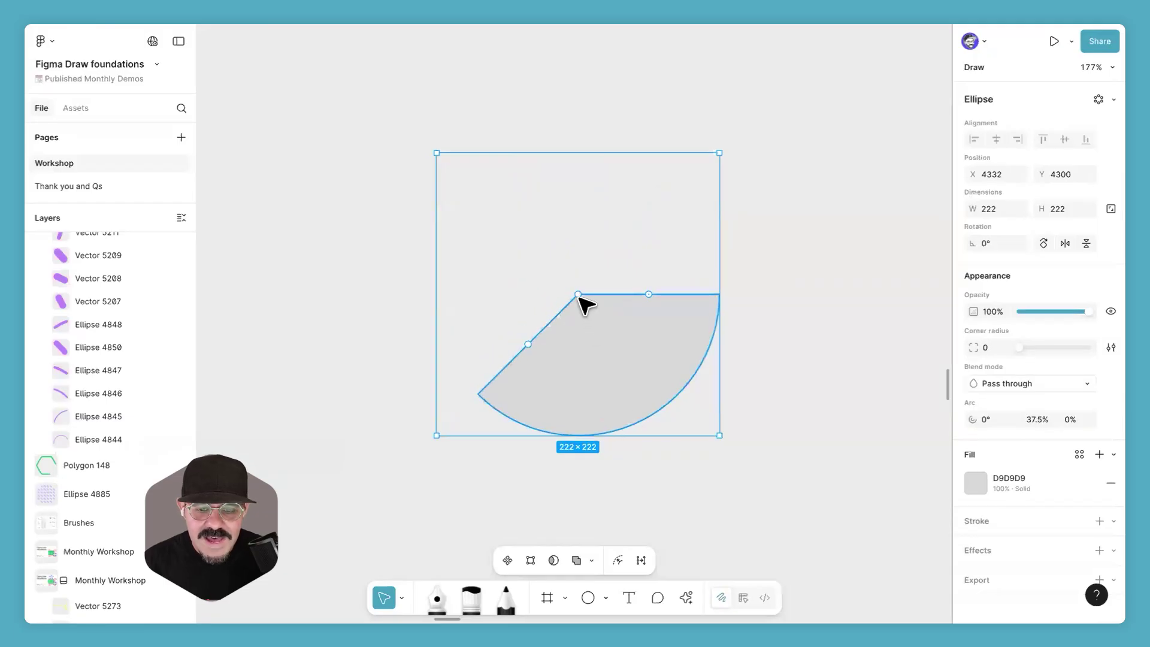
pyautogui.moveTo(578, 294); pyautogui.dragTo(437, 277)
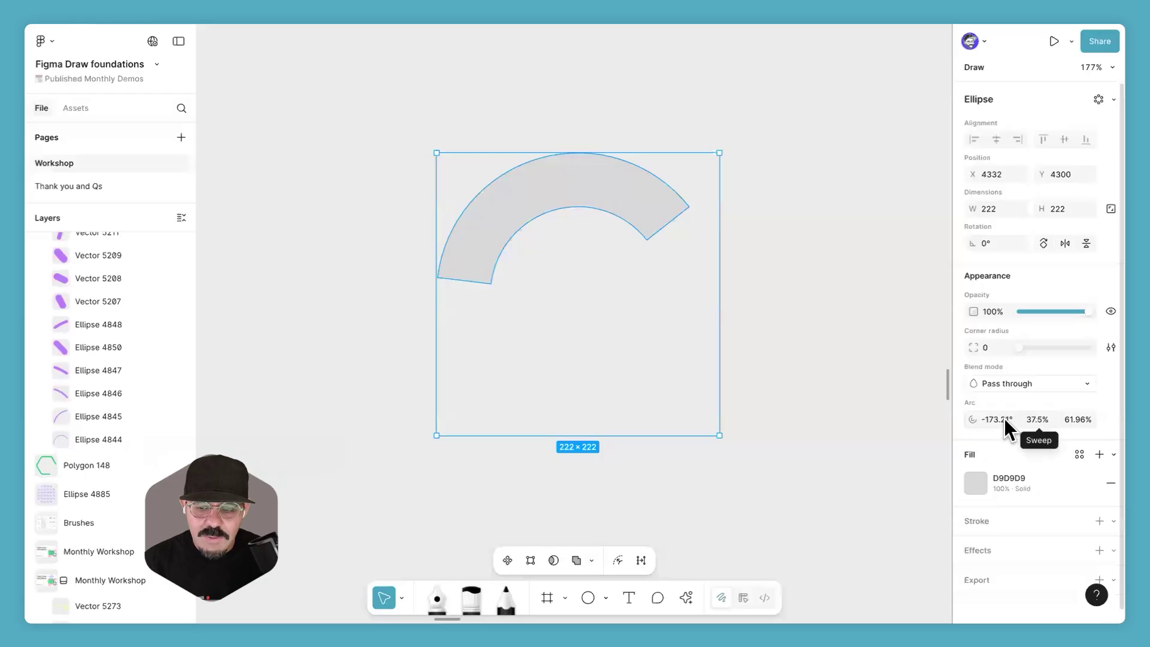
pyautogui.moveTo(546, 211); pyautogui.dragTo(604, 119)
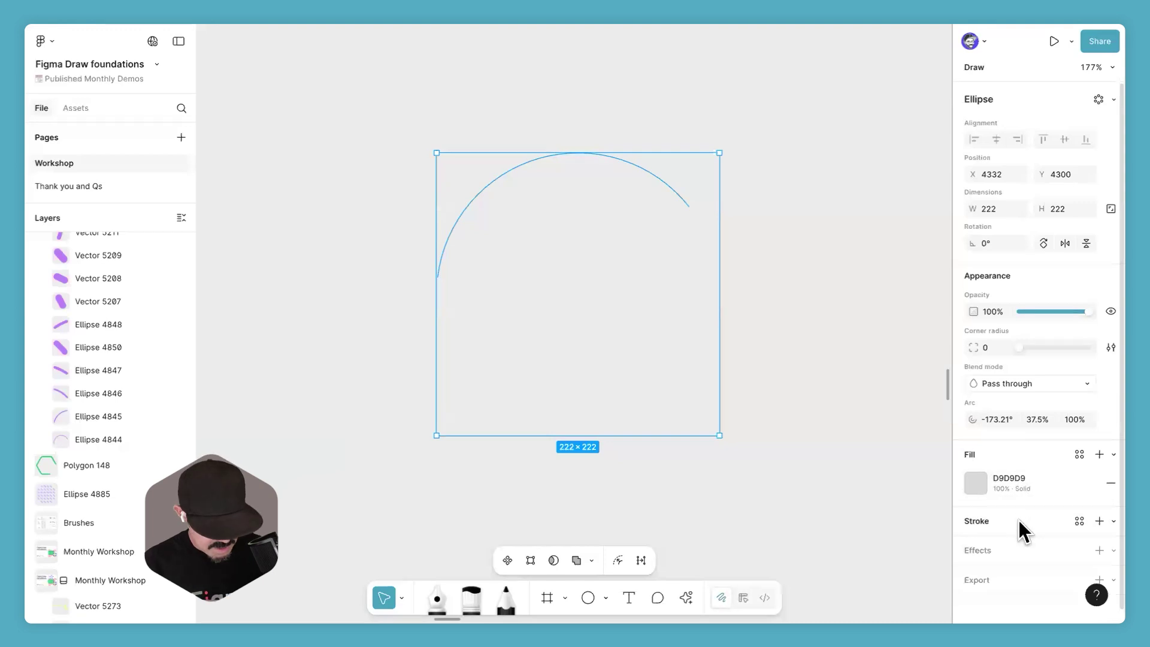
# Step: Swap the arc's fill to a stroke with a weight of 17 and centre it on the path
pyautogui.hotkey('shift', 'x')
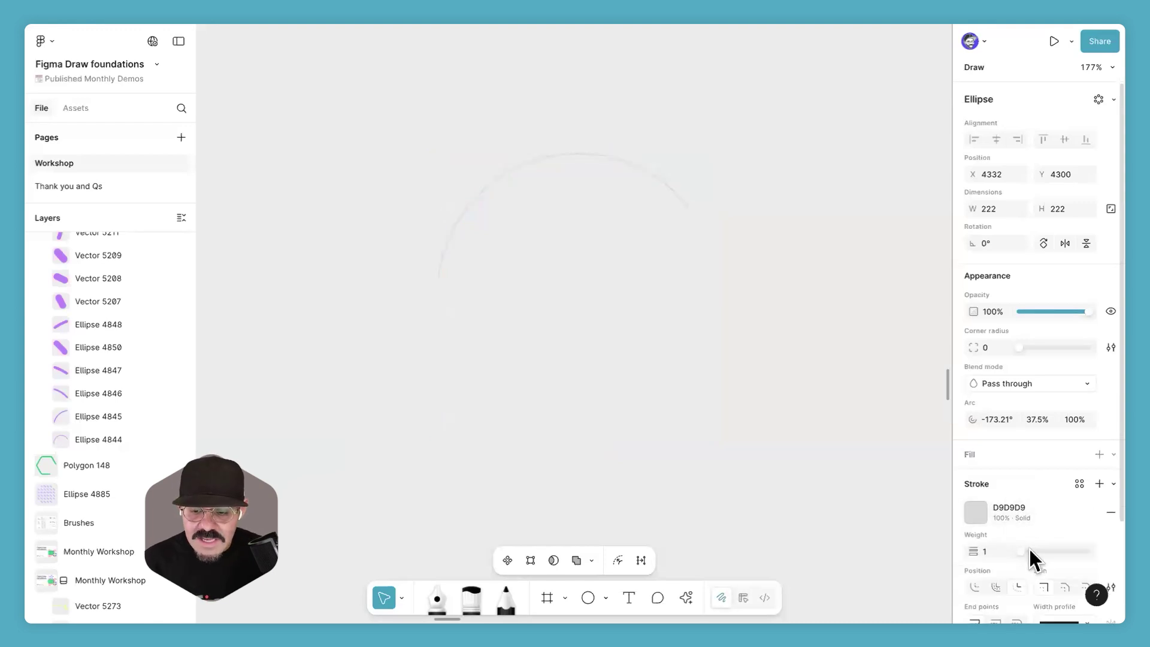
pyautogui.moveTo(1022, 551); pyautogui.dragTo(1032, 549)
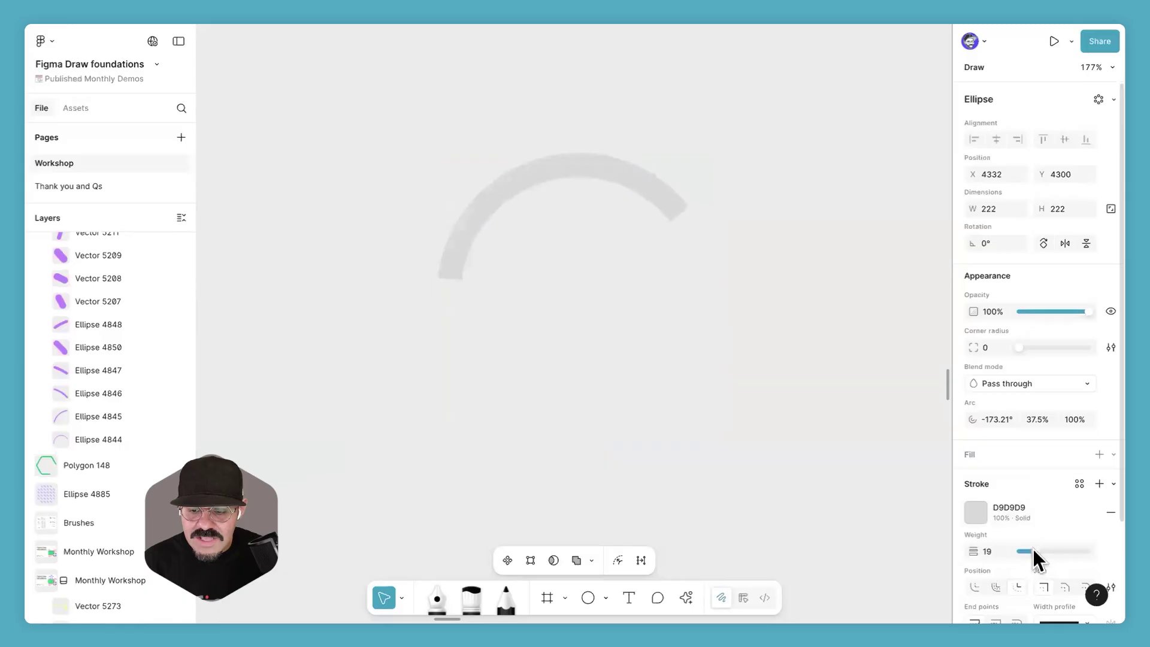
pyautogui.click(999, 587)
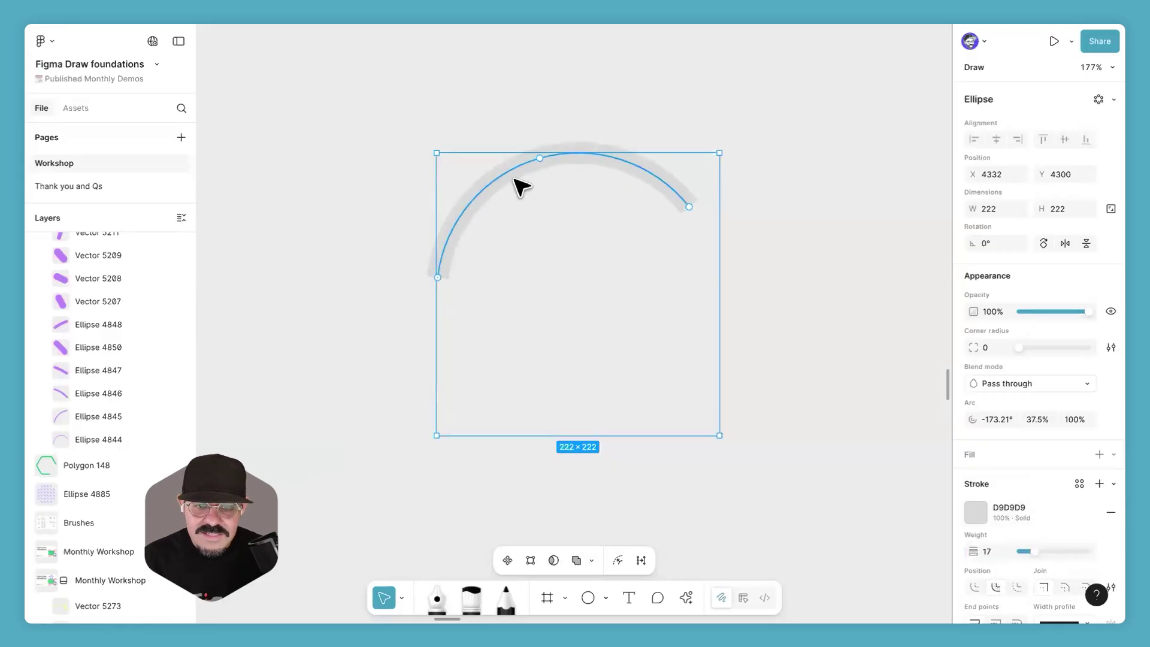
# Step: Round the arc's end caps and reshape it to start at about 172.32° with a sweep of about 20.84%
pyautogui.moveTo(441, 280); pyautogui.dragTo(435, 311)
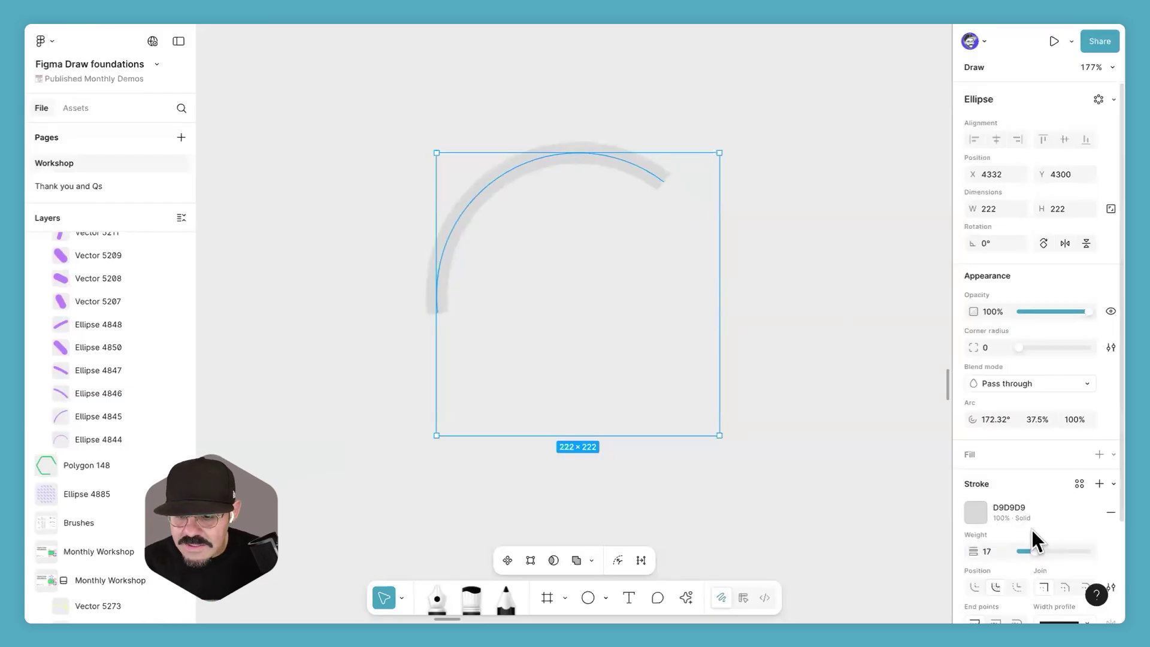
pyautogui.scroll(-2, 1025, 509)
pyautogui.click(1017, 507)
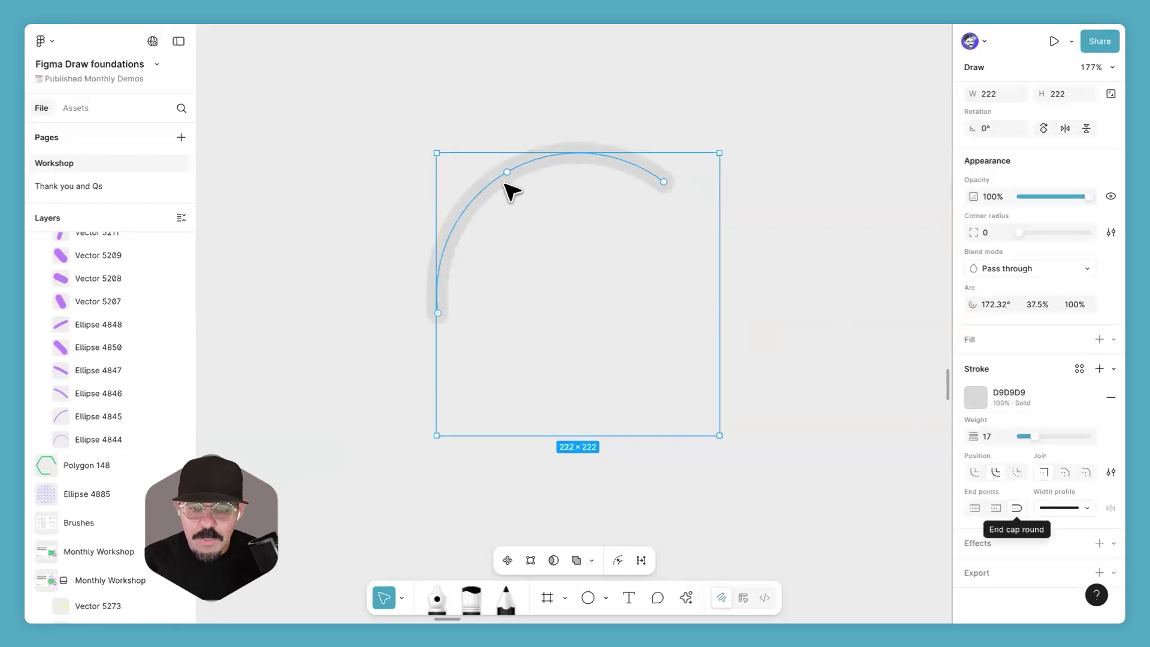
pyautogui.moveTo(663, 181); pyautogui.dragTo(446, 342)
pyautogui.moveTo(644, 299)
pyautogui.mouseDown()
pyautogui.moveTo(616, 226)
pyautogui.moveTo(503, 195)
pyautogui.mouseUp()
# Step: Change the arc's stroke to the dark colour 353434 with a weight of 30
pyautogui.moveTo(1030, 429); pyautogui.dragTo(1045, 431)
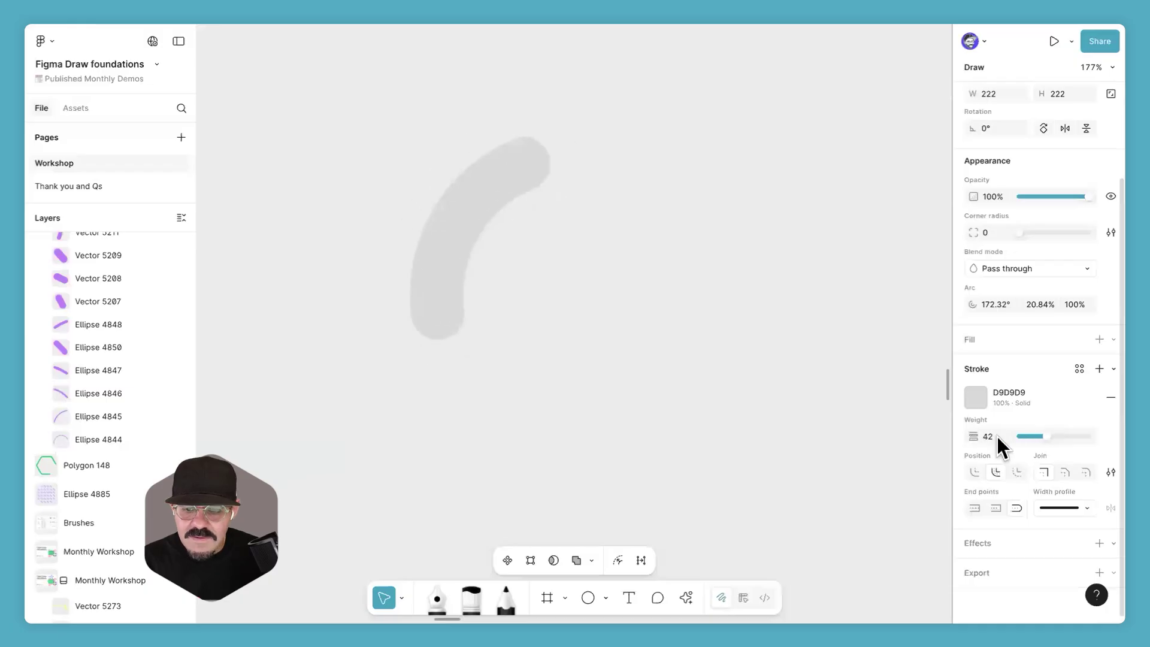
pyautogui.click(966, 399)
pyautogui.click(798, 404)
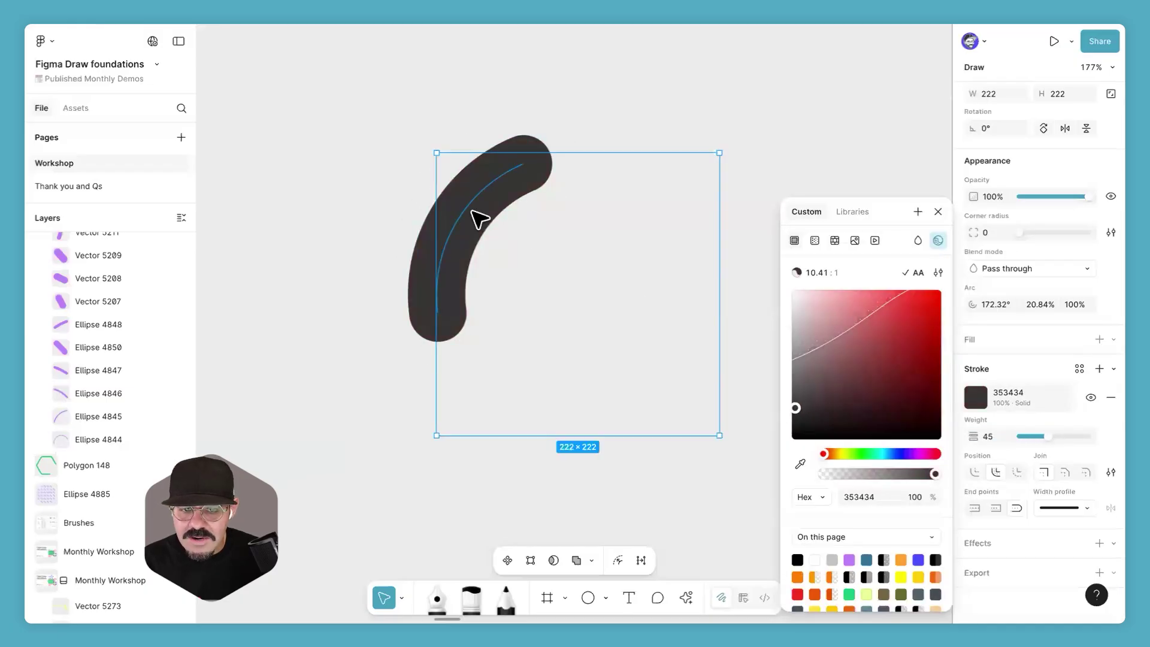
pyautogui.click(475, 218)
pyautogui.moveTo(1049, 552)
pyautogui.mouseDown()
pyautogui.moveTo(1058, 558)
pyautogui.moveTo(1042, 552)
pyautogui.mouseUp()
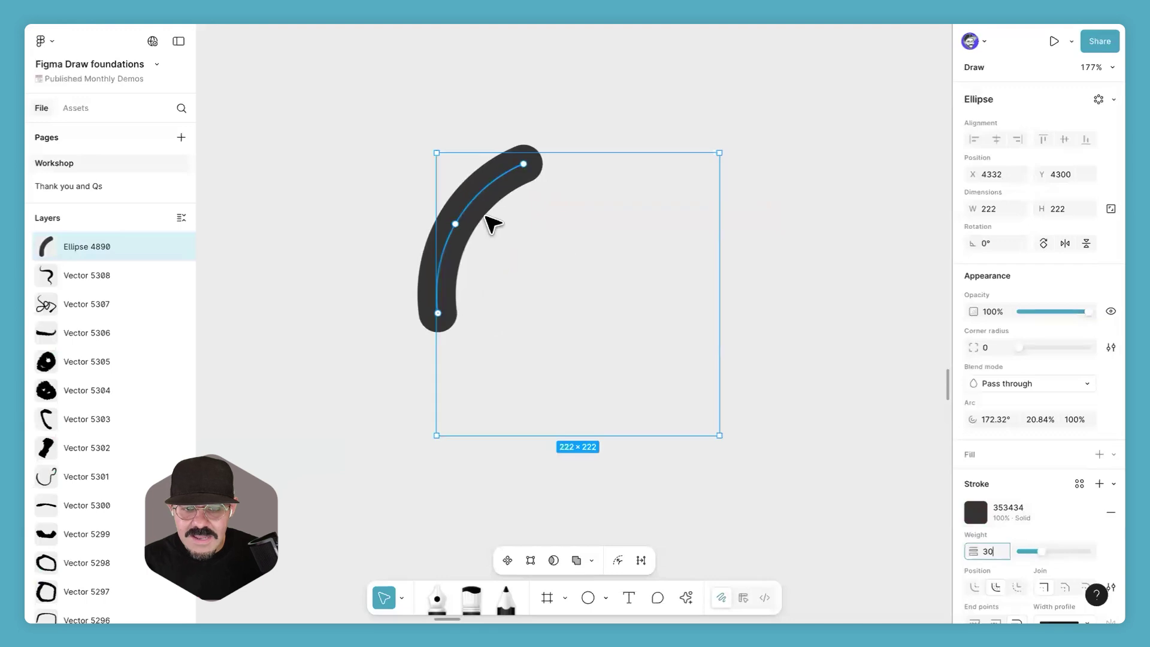
# Step: Make the arc's stroke dynamic with 5% frequency, 4% wiggle and 8% smoothen
pyautogui.scroll(-5, 1036, 437)
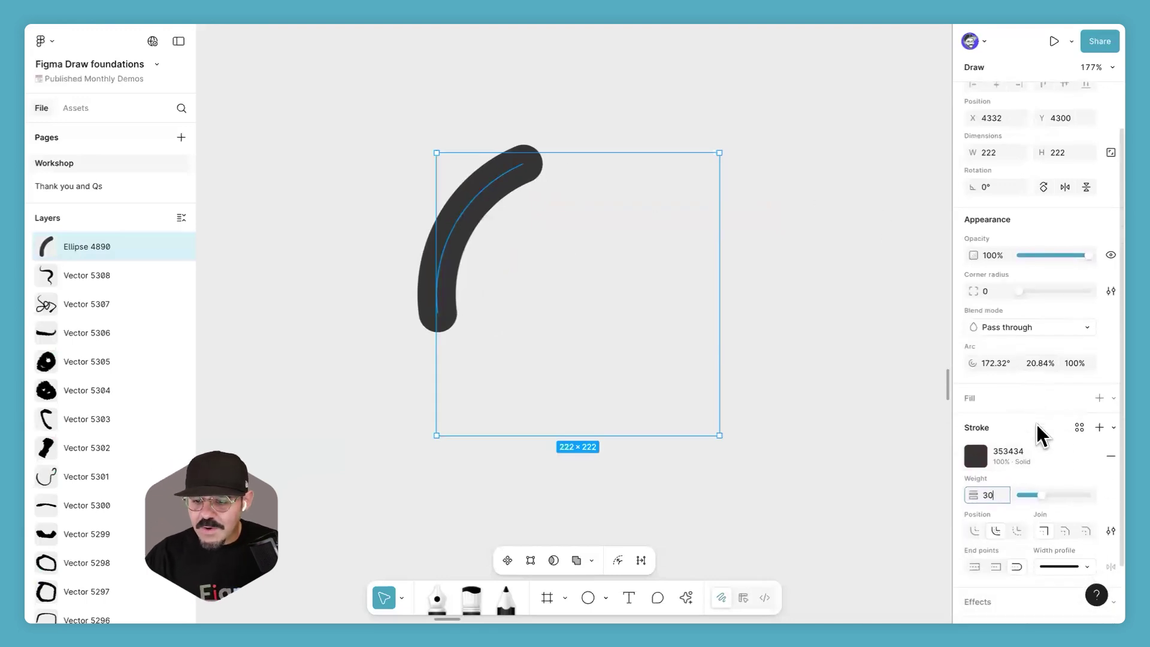
pyautogui.click(1109, 473)
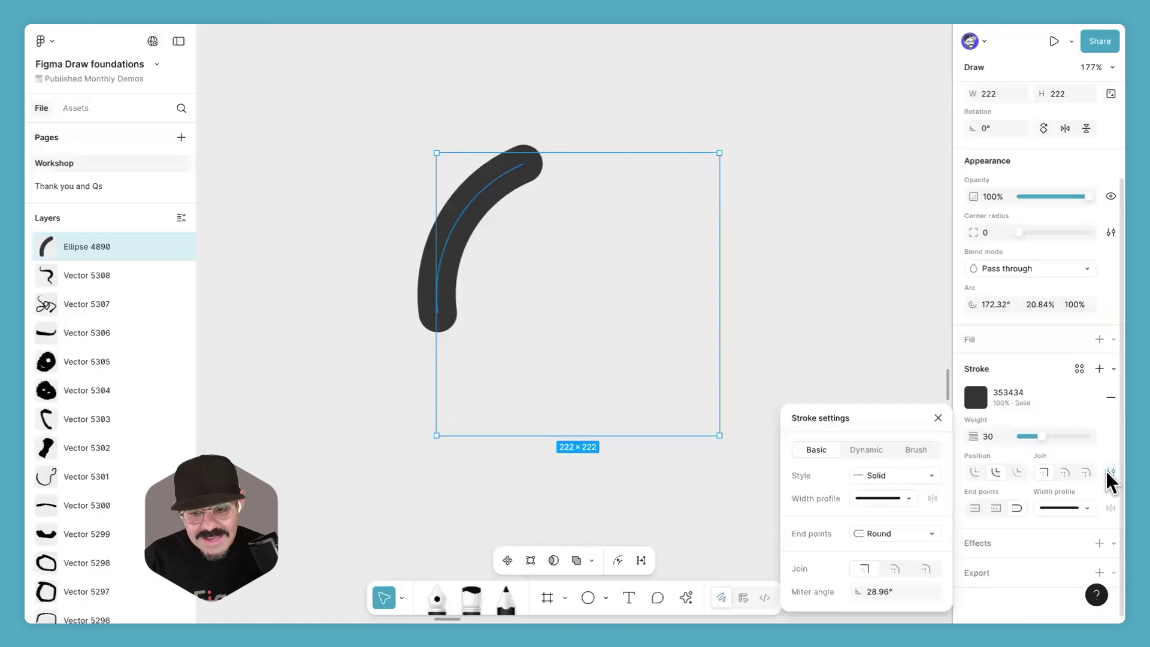
pyautogui.click(878, 453)
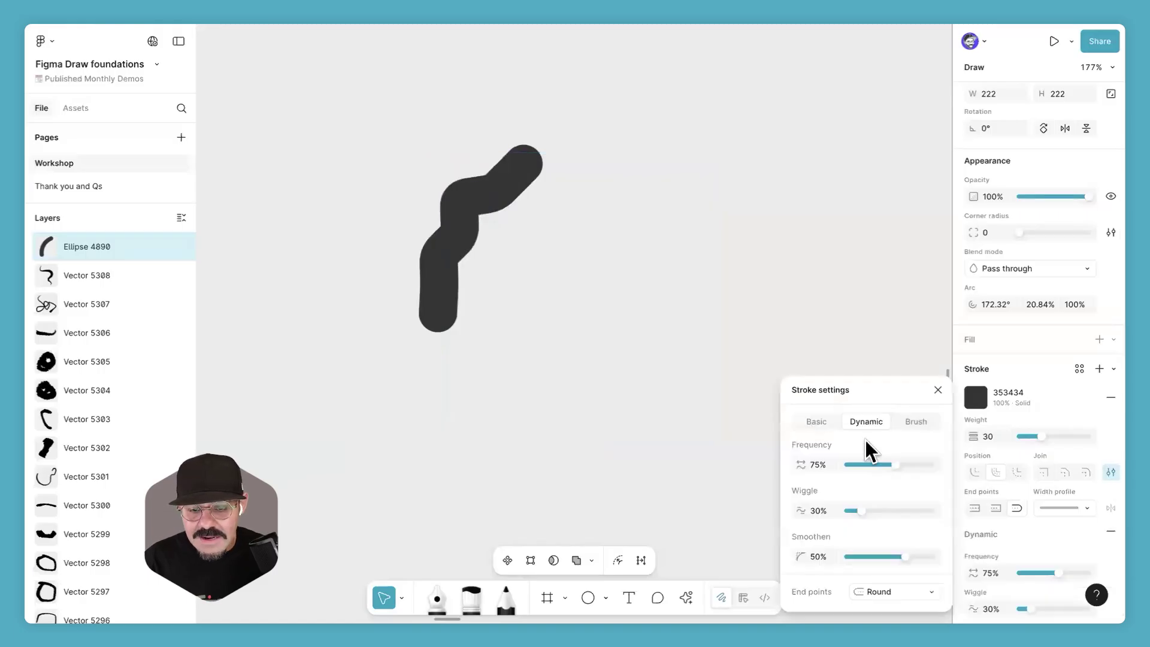
pyautogui.moveTo(897, 470)
pyautogui.mouseDown()
pyautogui.moveTo(860, 469)
pyautogui.moveTo(884, 470)
pyautogui.mouseUp()
pyautogui.moveTo(855, 508); pyautogui.dragTo(852, 510)
pyautogui.moveTo(905, 557); pyautogui.dragTo(852, 557)
pyautogui.moveTo(882, 465)
pyautogui.mouseDown()
pyautogui.moveTo(856, 466)
pyautogui.moveTo(894, 466)
pyautogui.moveTo(847, 465)
pyautogui.mouseUp()
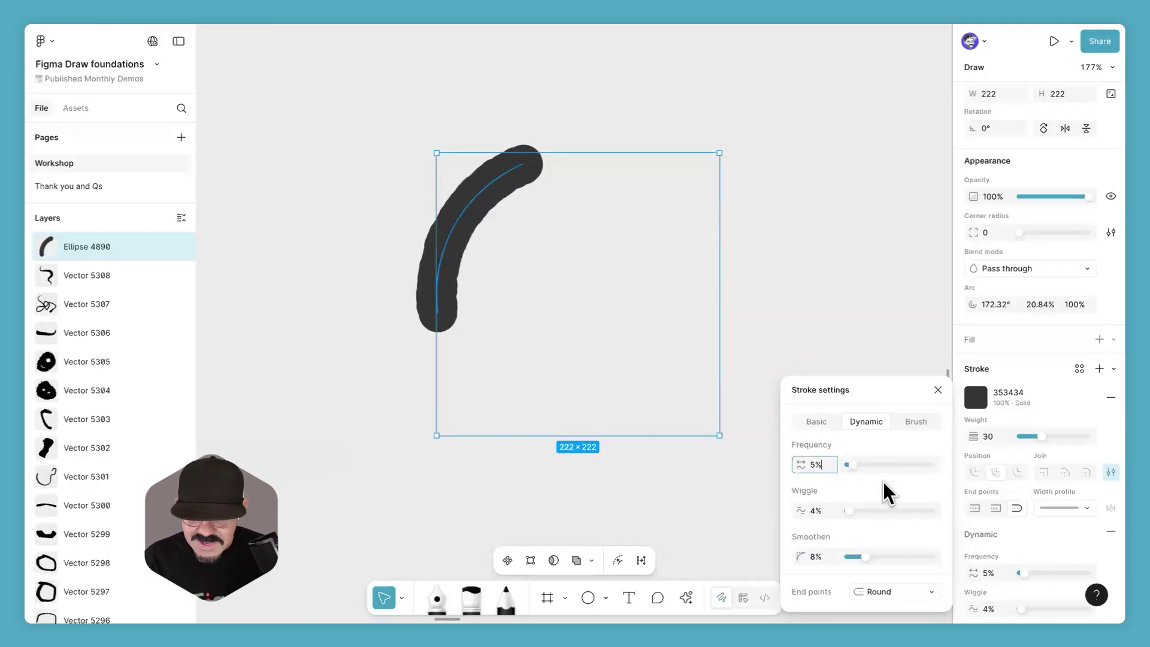
# Step: Set the arc's dynamic stroke to 36% smoothen and 18% frequency, and close the stroke settings
pyautogui.click(920, 599)
pyautogui.click(918, 596)
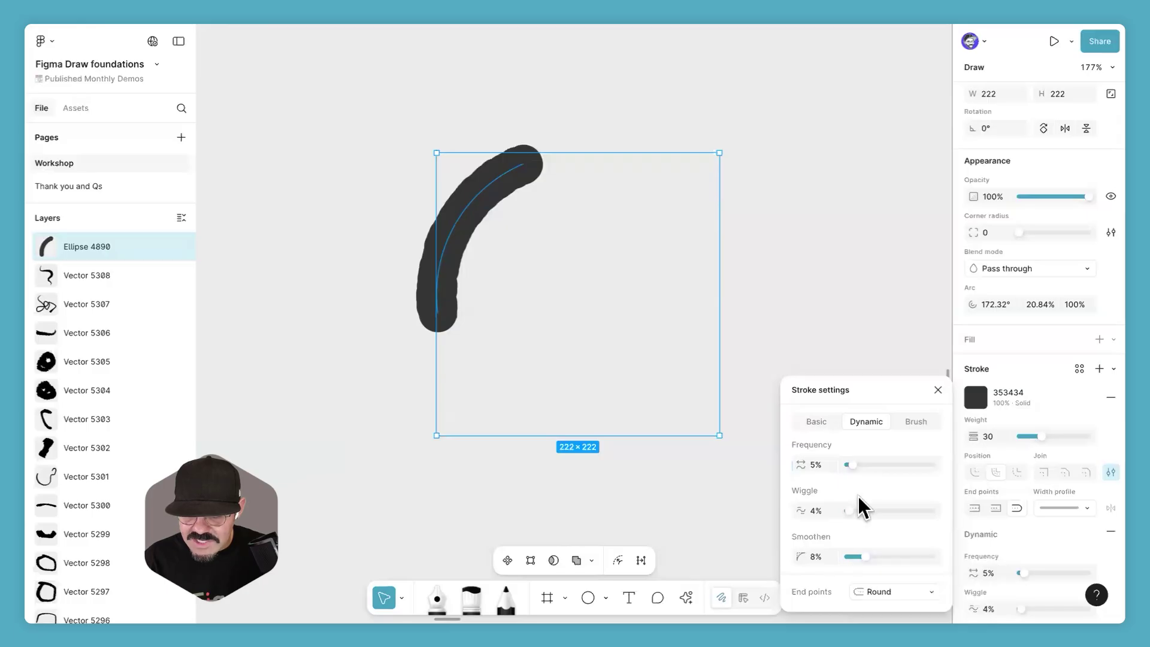
pyautogui.moveTo(866, 564)
pyautogui.mouseDown()
pyautogui.moveTo(846, 560)
pyautogui.moveTo(880, 559)
pyautogui.moveTo(827, 562)
pyautogui.moveTo(903, 559)
pyautogui.moveTo(893, 559)
pyautogui.mouseUp()
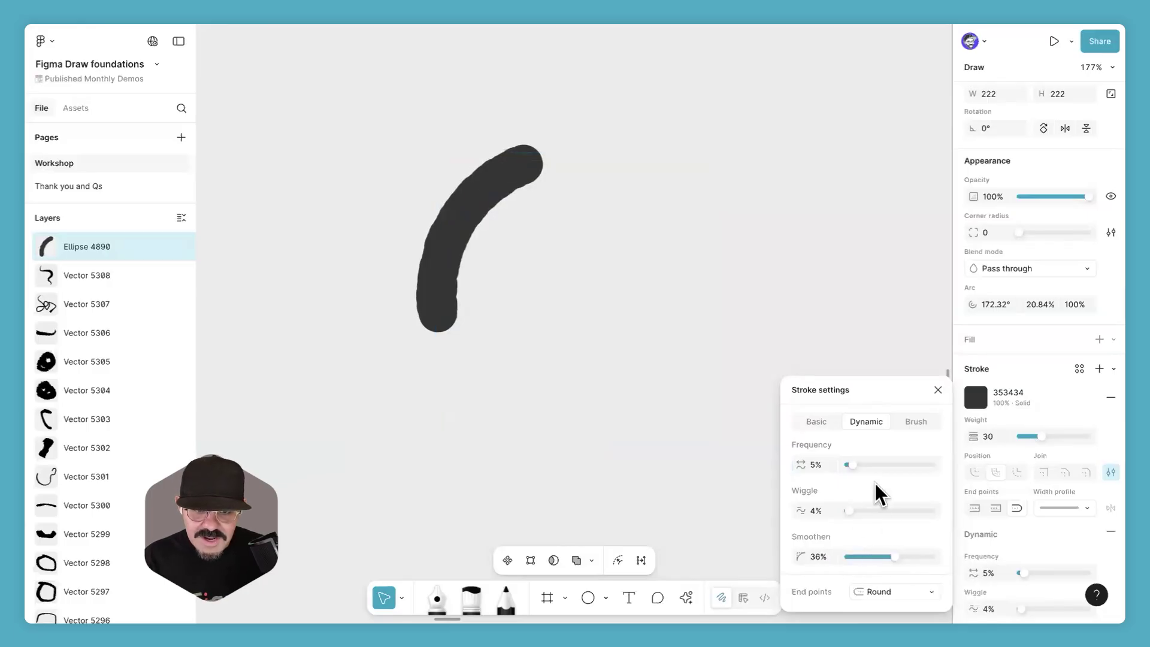
pyautogui.moveTo(856, 464)
pyautogui.mouseDown()
pyautogui.moveTo(883, 466)
pyautogui.moveTo(864, 466)
pyautogui.mouseUp()
pyautogui.click(783, 354)
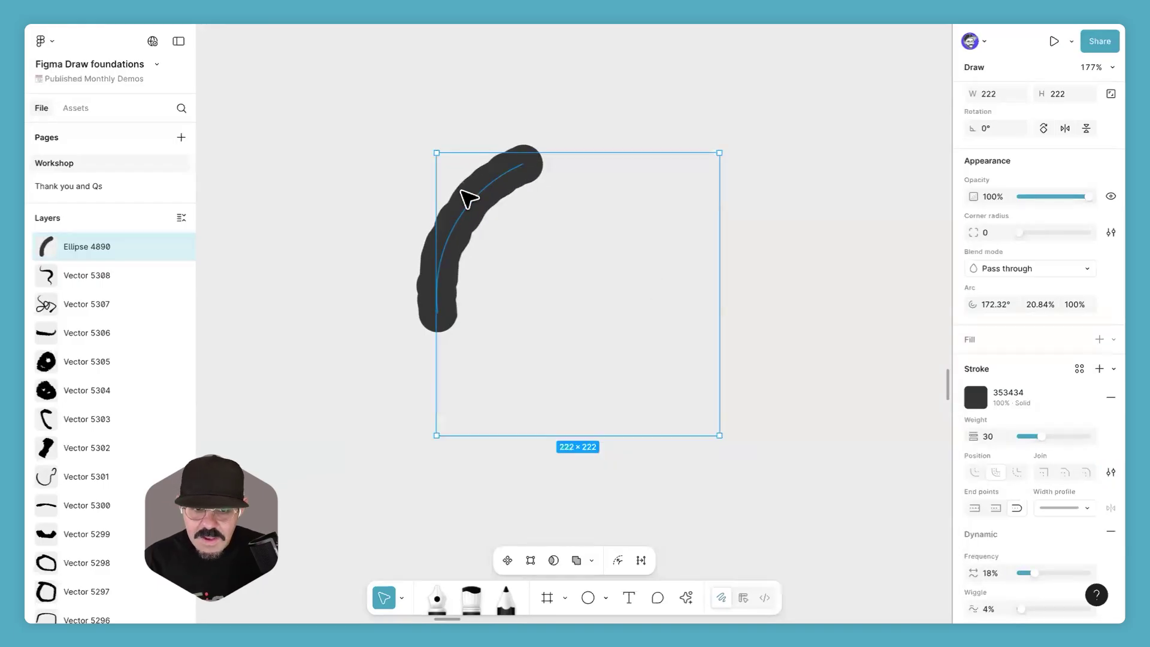
# Step: Duplicate the arc in place and reshape the copy to start at about 102.97° with a sweep of about 12.1%
pyautogui.click(595, 246)
pyautogui.click(545, 231)
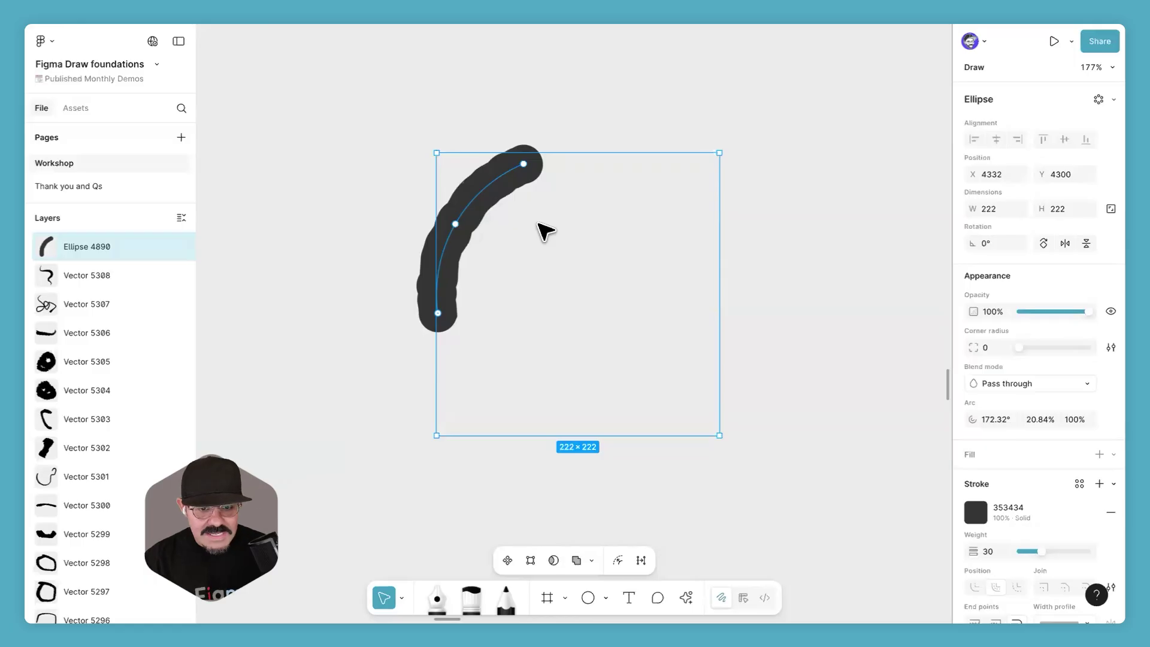
pyautogui.hotkey('ctrl', 'd')
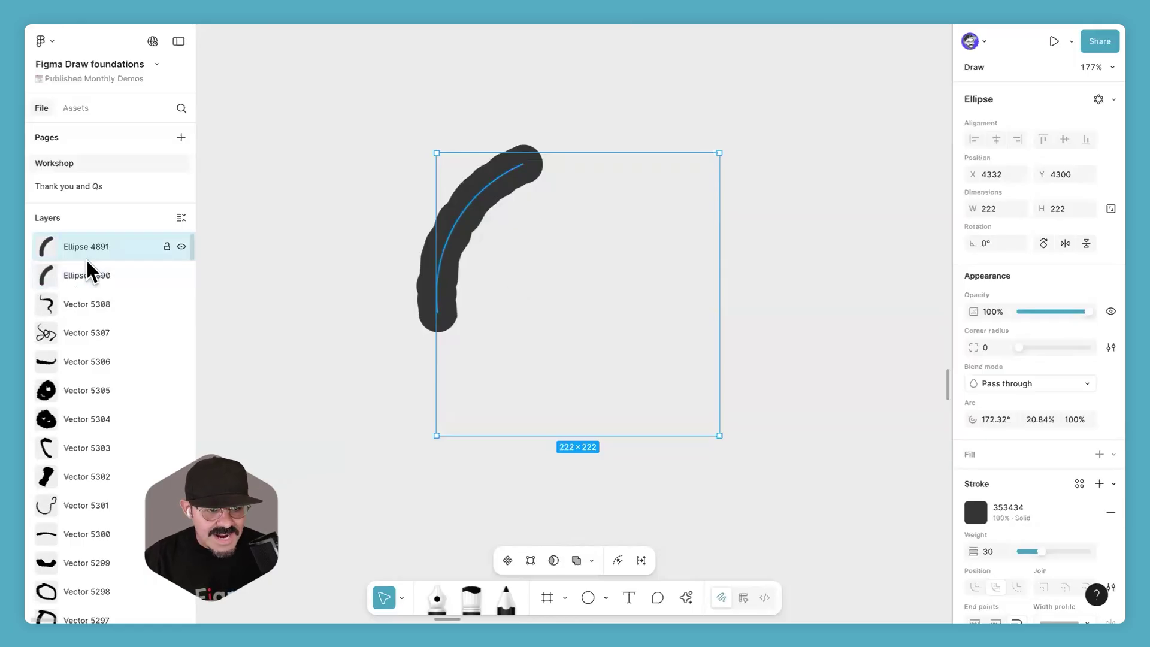
pyautogui.moveTo(437, 312); pyautogui.dragTo(624, 387)
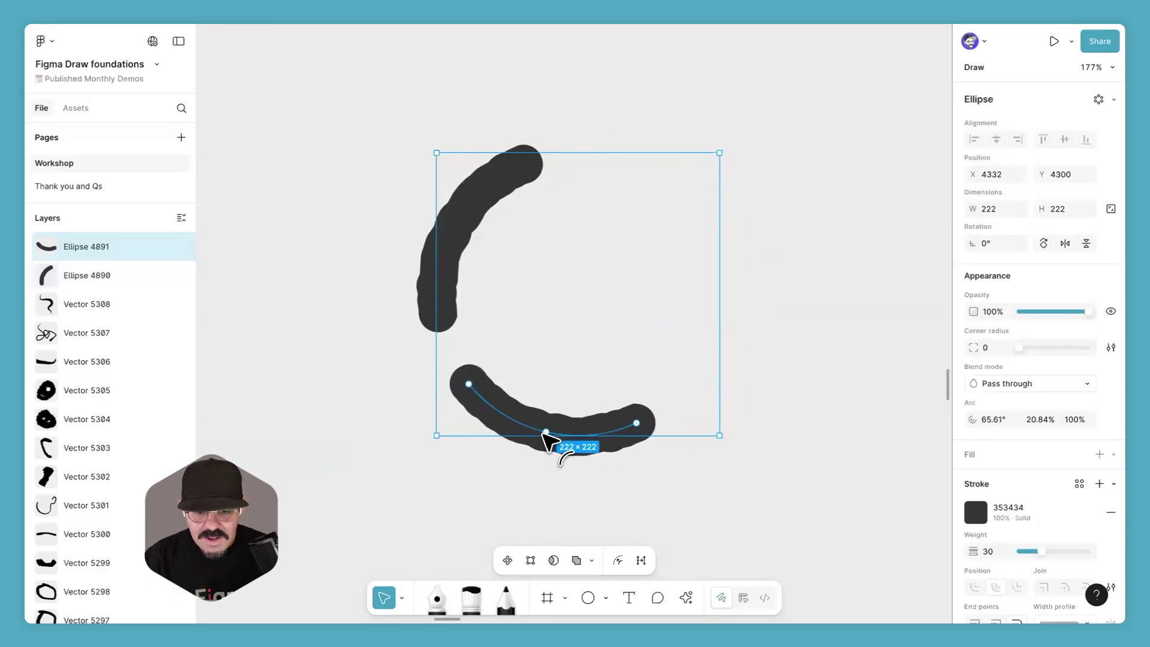
pyautogui.moveTo(469, 384); pyautogui.dragTo(546, 436)
pyautogui.moveTo(636, 424); pyautogui.dragTo(548, 440)
pyautogui.click(563, 501)
pyautogui.click(537, 434)
pyautogui.moveTo(452, 382)
pyautogui.mouseDown()
pyautogui.moveTo(472, 390)
pyautogui.moveTo(458, 374)
pyautogui.mouseUp()
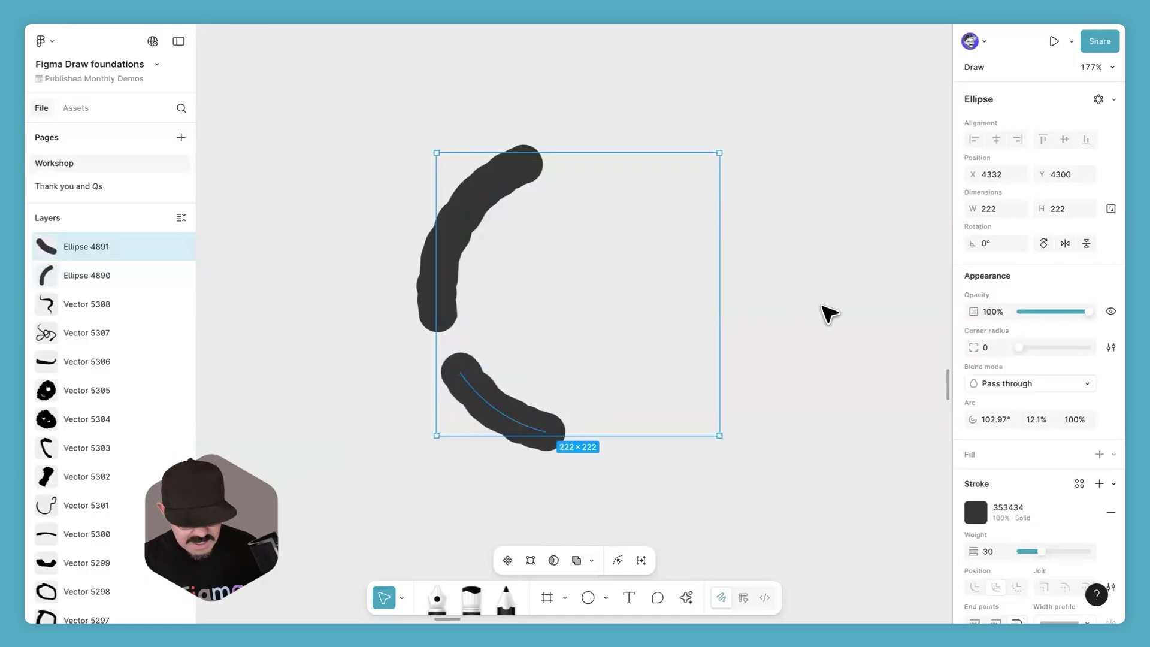
# Step: Duplicate the short lower arc, shrink the copy about its centre to 138 × 138 and extend its sweep to about 40.75%
pyautogui.hotkey('ctrl', 'd')
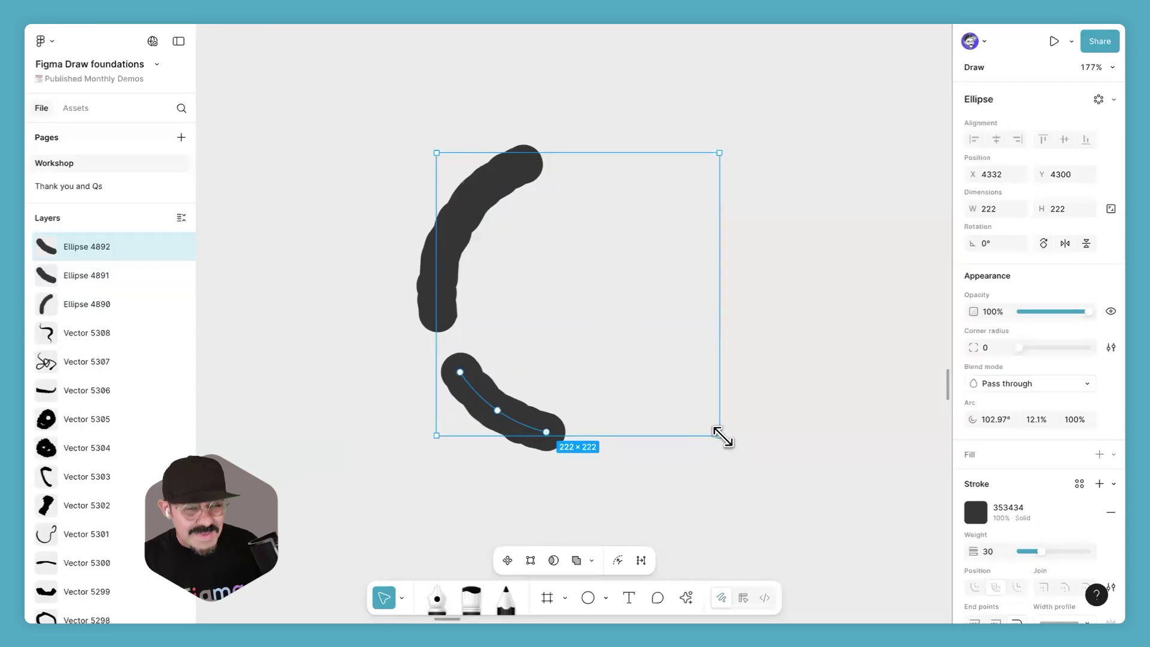
pyautogui.moveTo(716, 431); pyautogui.dragTo(663, 377)
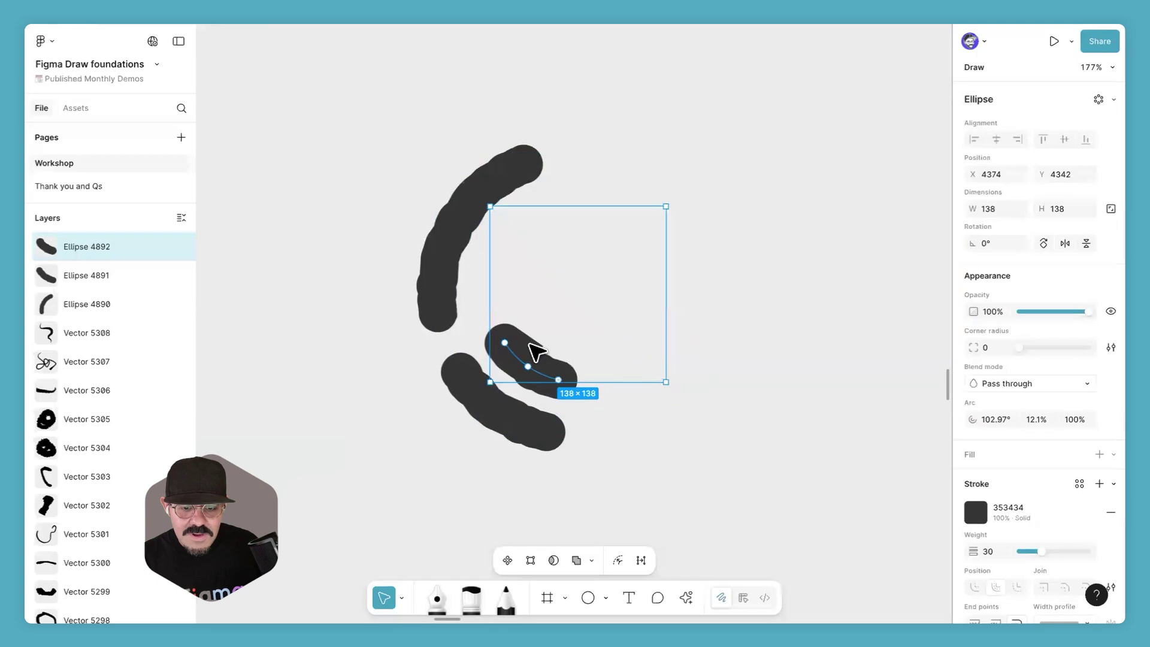
pyautogui.moveTo(504, 342)
pyautogui.mouseDown()
pyautogui.moveTo(517, 282)
pyautogui.moveTo(595, 239)
pyautogui.moveTo(621, 246)
pyautogui.moveTo(557, 241)
pyautogui.mouseUp()
pyautogui.click(738, 294)
pyautogui.moveTo(711, 260); pyautogui.dragTo(860, 245)
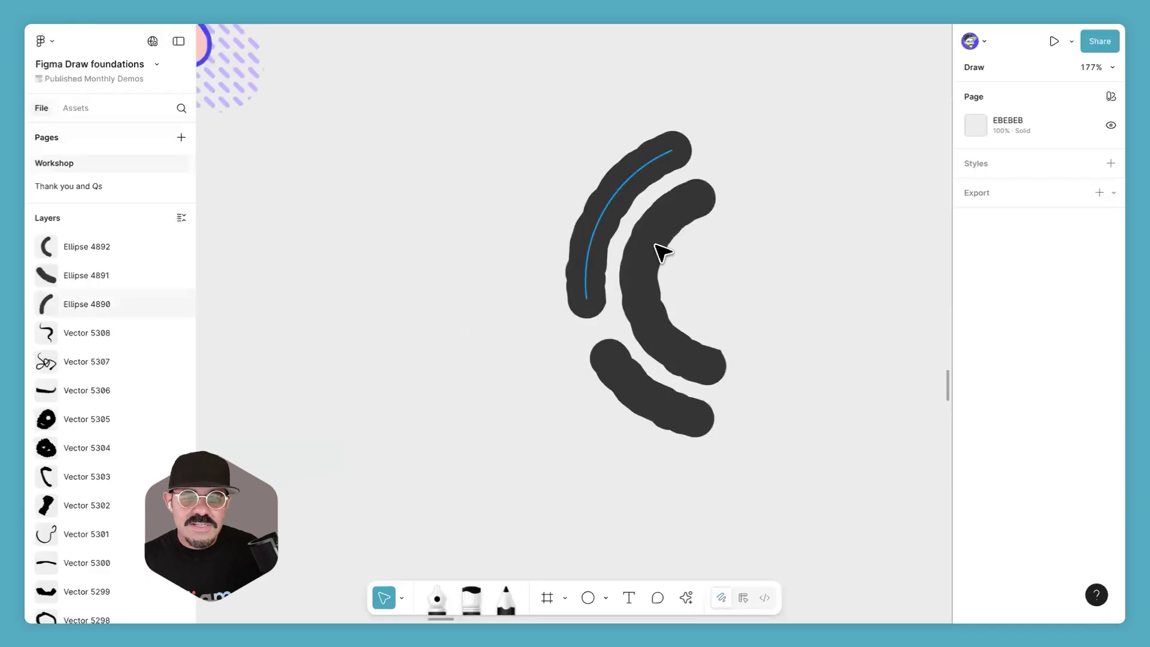
pyautogui.click(612, 221)
pyautogui.click(649, 252)
pyautogui.click(662, 411)
pyautogui.click(648, 306)
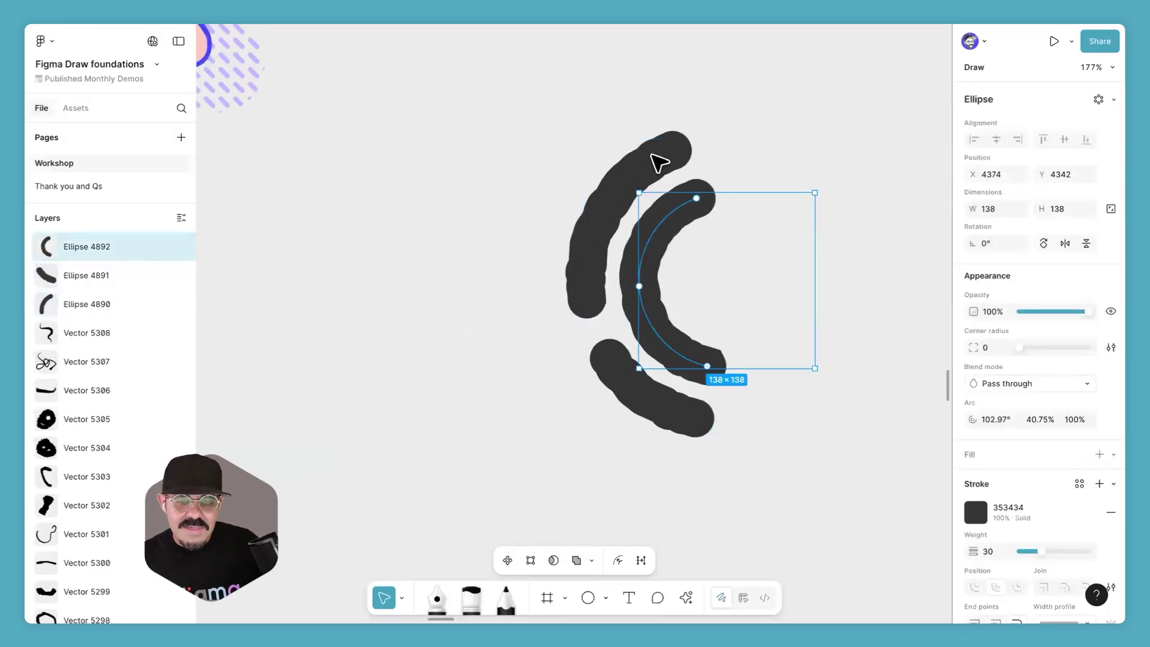
pyautogui.moveTo(710, 127); pyautogui.dragTo(635, 142)
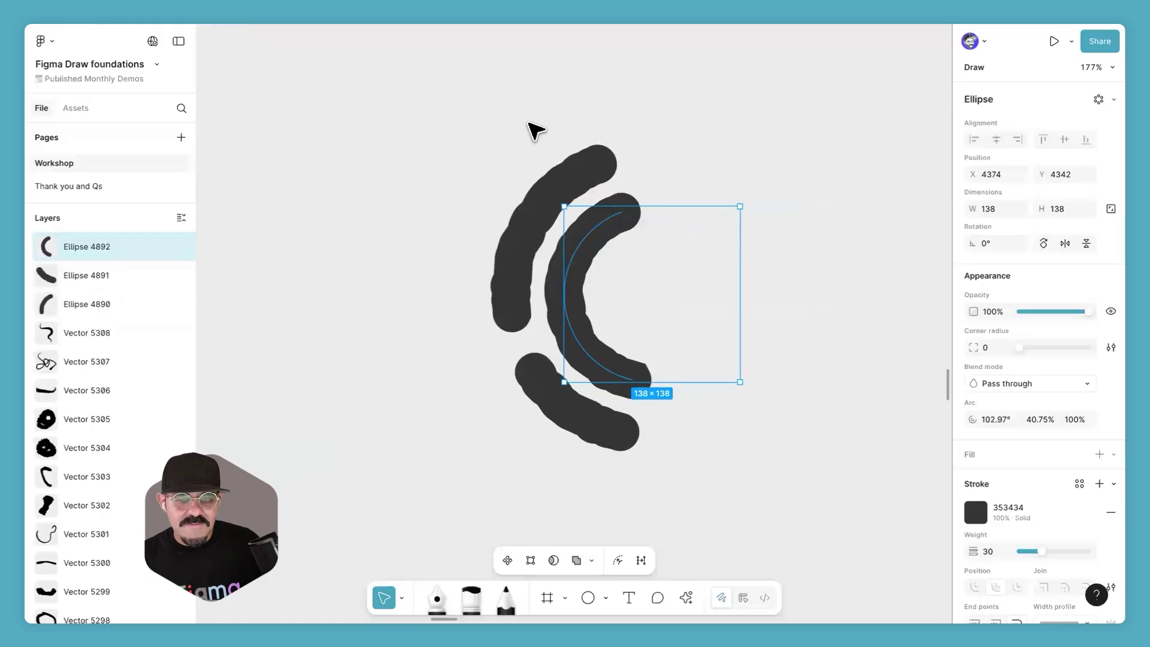
pyautogui.moveTo(624, 447); pyautogui.dragTo(585, 461)
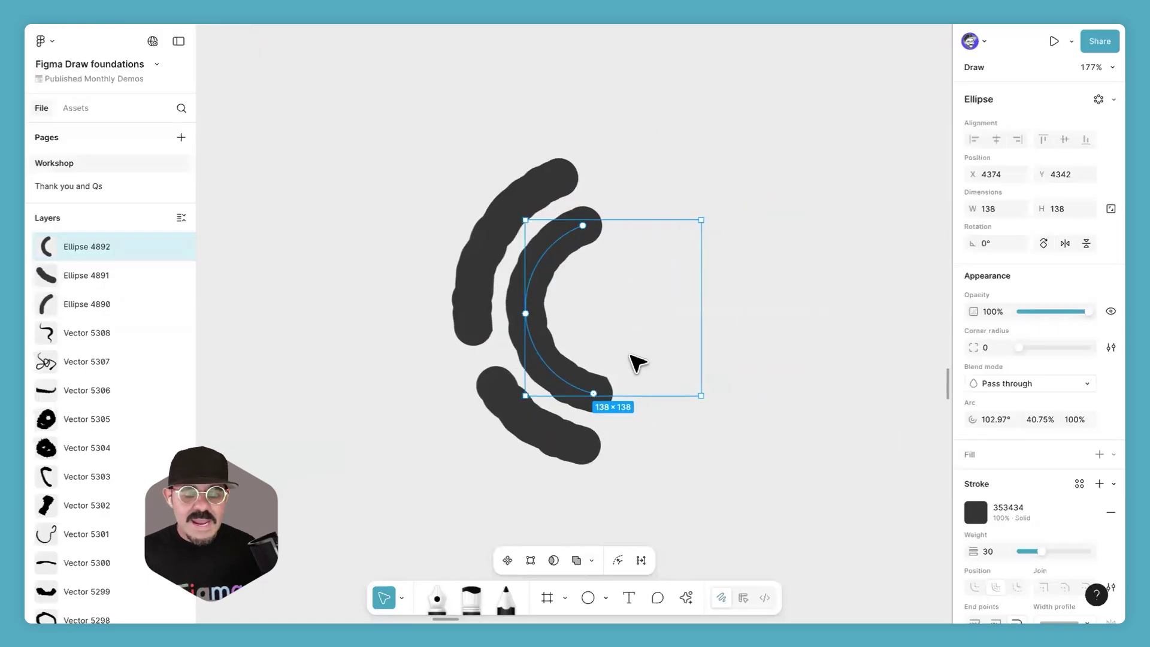
# Step: Try combining the three arcs with a Union operation and undo it
pyautogui.click(545, 435)
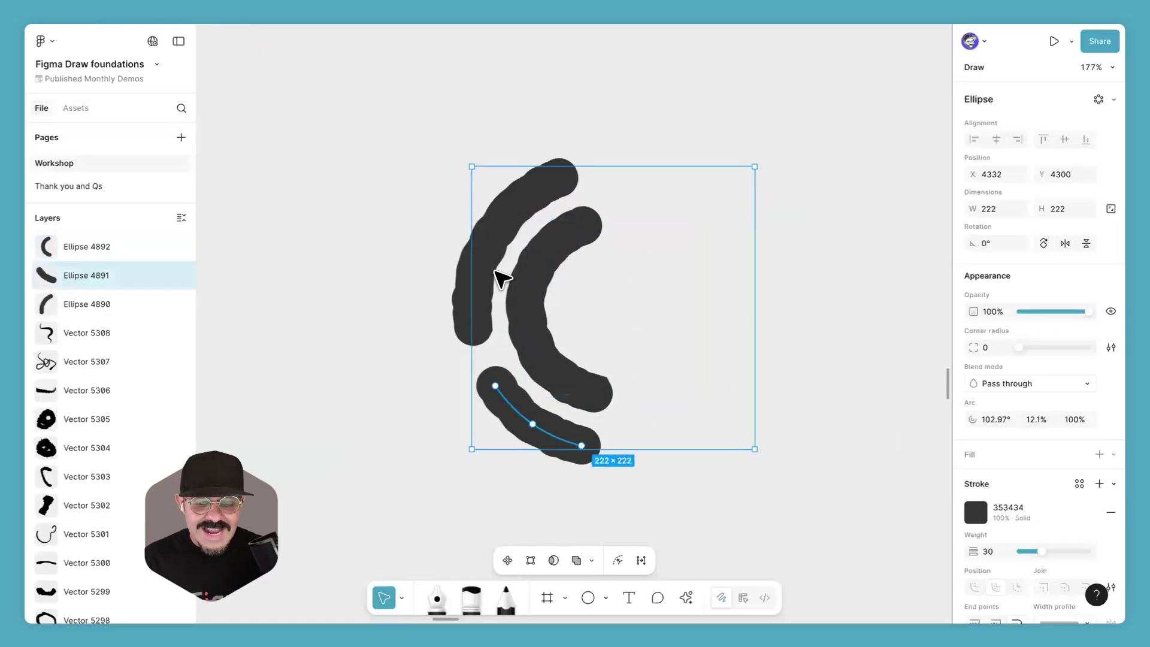
pyautogui.keyDown('shift'); pyautogui.click(563, 263); pyautogui.keyUp('shift')
pyautogui.keyDown('shift'); pyautogui.click(506, 226); pyautogui.keyUp('shift')
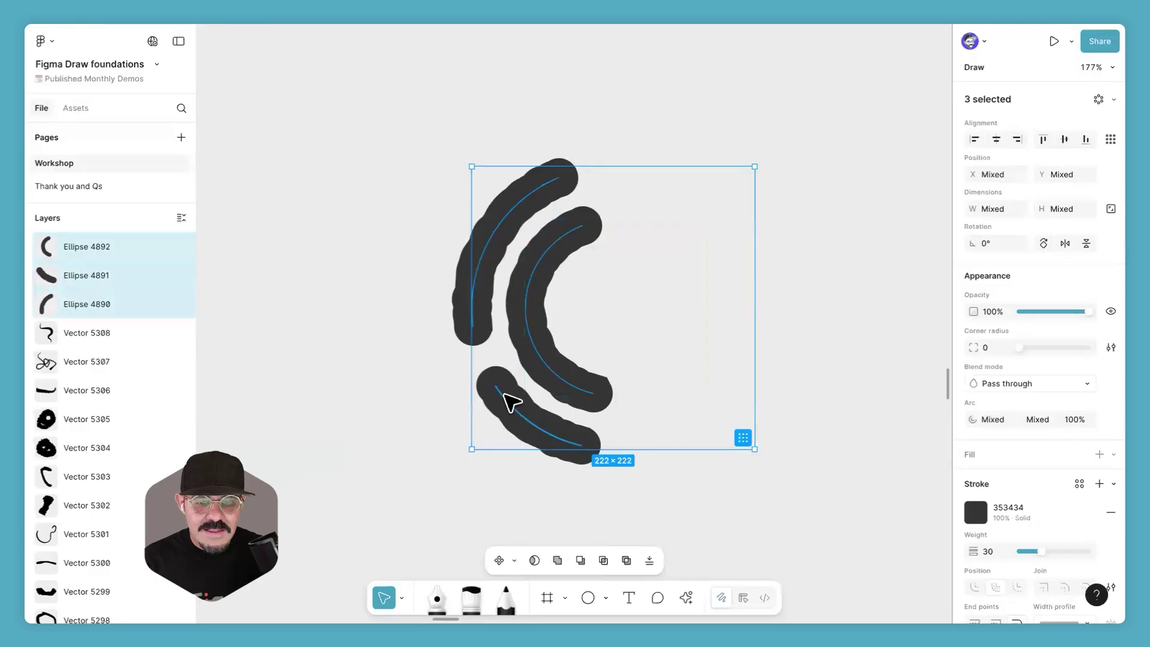
pyautogui.click(557, 560)
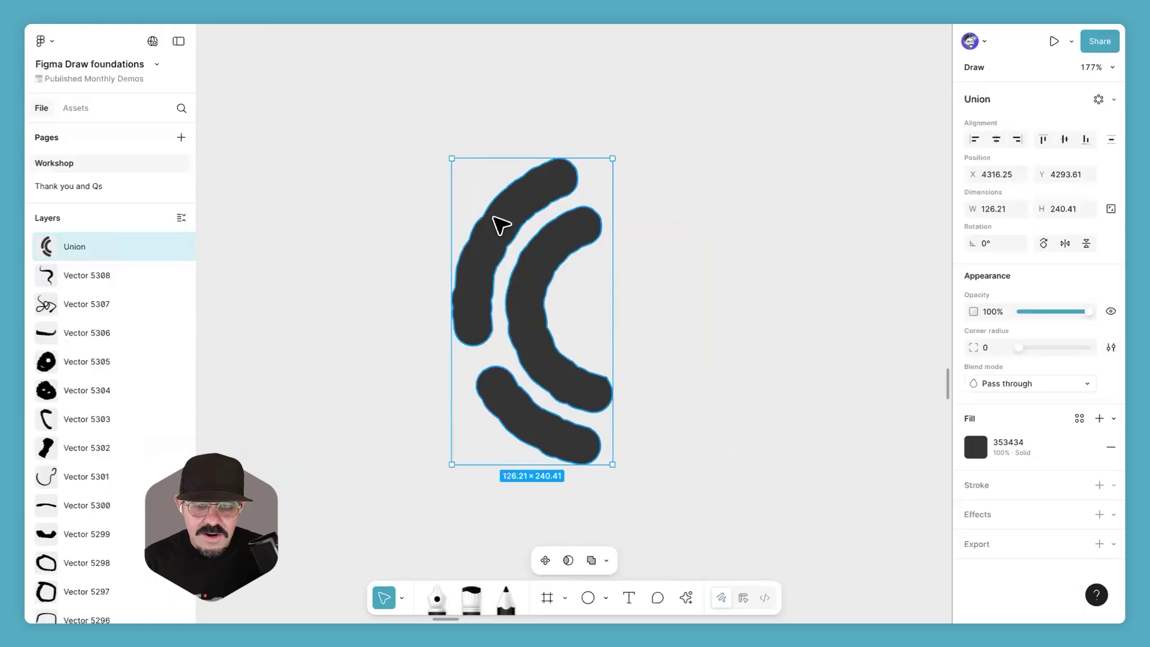
pyautogui.hotkey('ctrl', 'z')
pyautogui.press('Escape')
pyautogui.moveTo(592, 448); pyautogui.dragTo(390, 231)
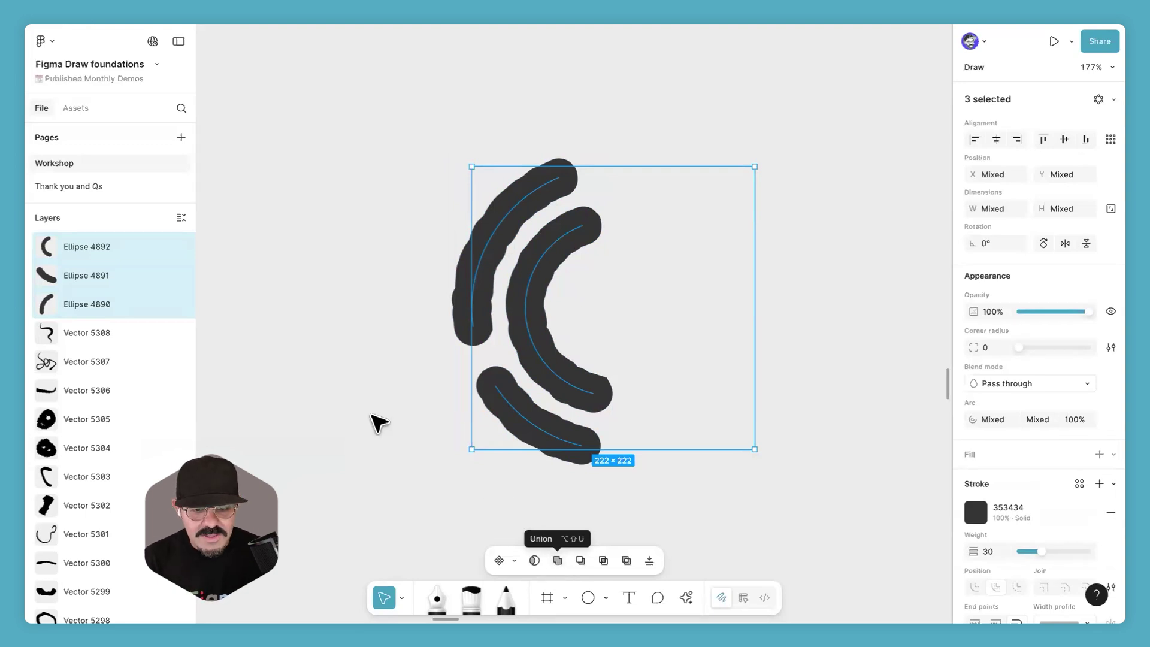
# Step: Draw a circle of about 77 × 77 beside the arcs and place a copy overlapping it below
pyautogui.click(383, 429)
pyautogui.press('o')
pyautogui.moveTo(375, 290); pyautogui.dragTo(277, 190)
pyautogui.moveTo(333, 221)
pyautogui.mouseDown()
pyautogui.moveTo(334, 313)
pyautogui.moveTo(334, 289)
pyautogui.mouseUp()
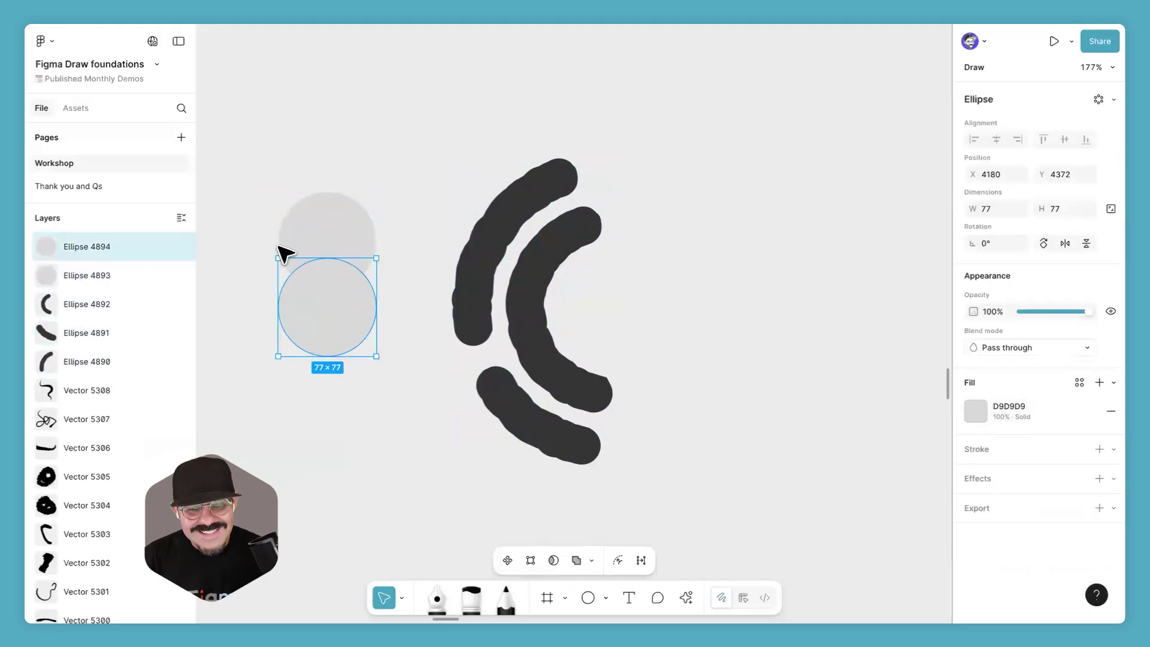
# Step: Change the fill of both overlapping circles to the red FF3434 and keep them selected
pyautogui.moveTo(359, 358); pyautogui.dragTo(277, 149)
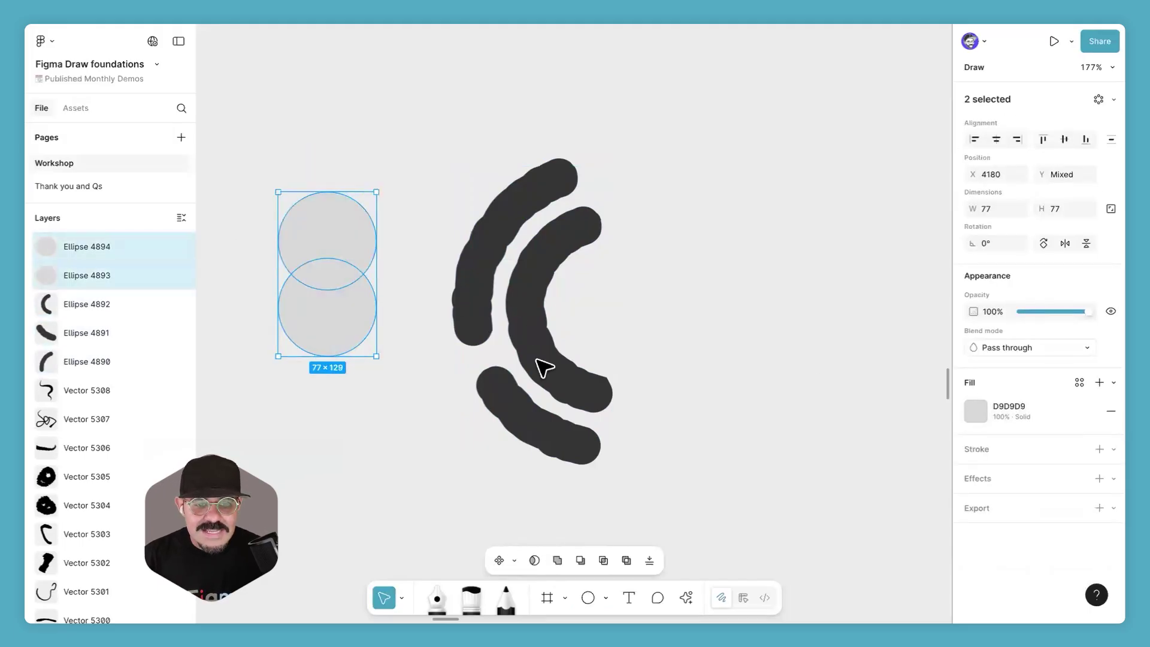
pyautogui.click(976, 413)
pyautogui.moveTo(910, 342); pyautogui.dragTo(909, 290)
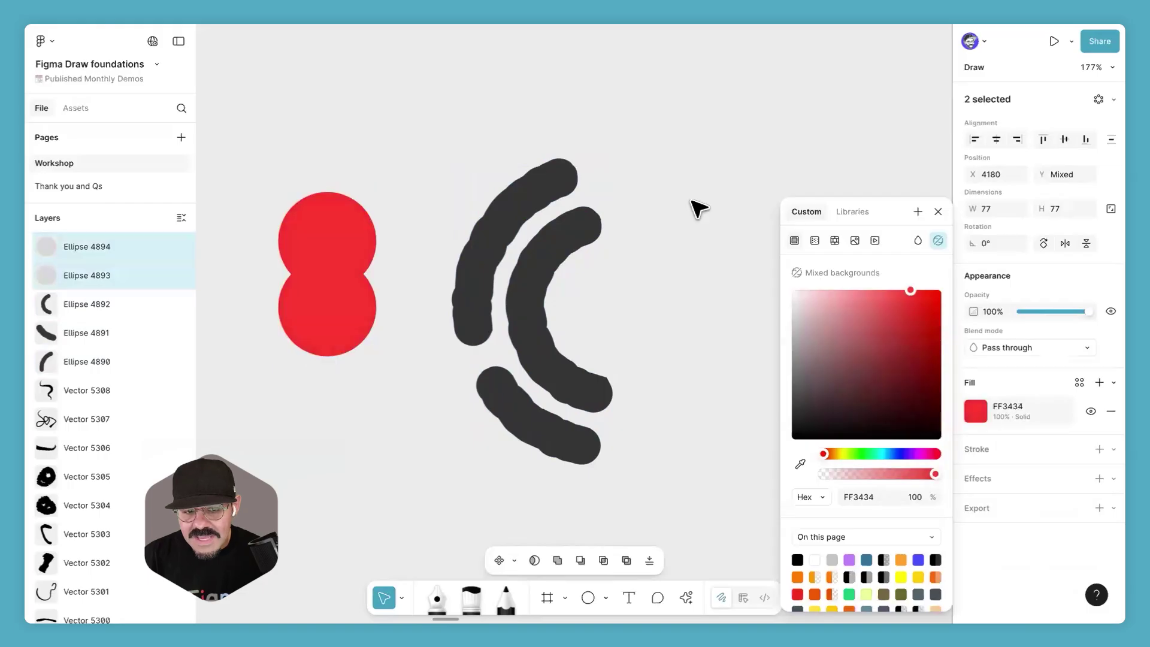
pyautogui.click(389, 153)
pyautogui.moveTo(343, 320); pyautogui.dragTo(275, 358)
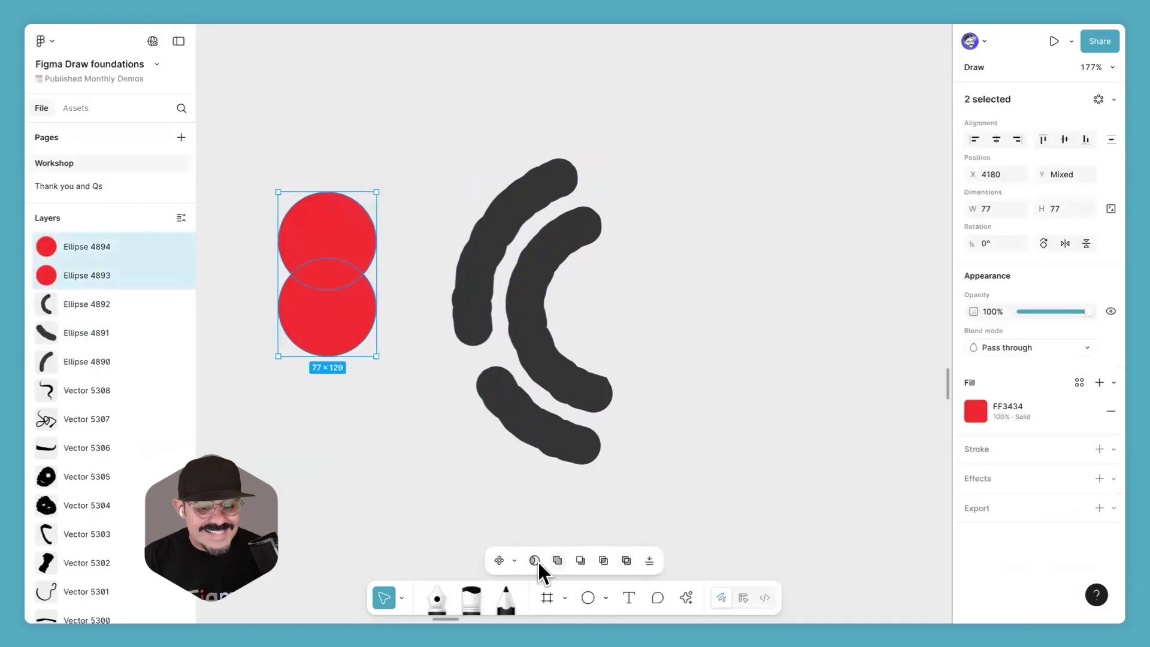
# Step: Try the Subtract, Intersect and Exclude operations on the two red circles, undoing each one
pyautogui.click(578, 560)
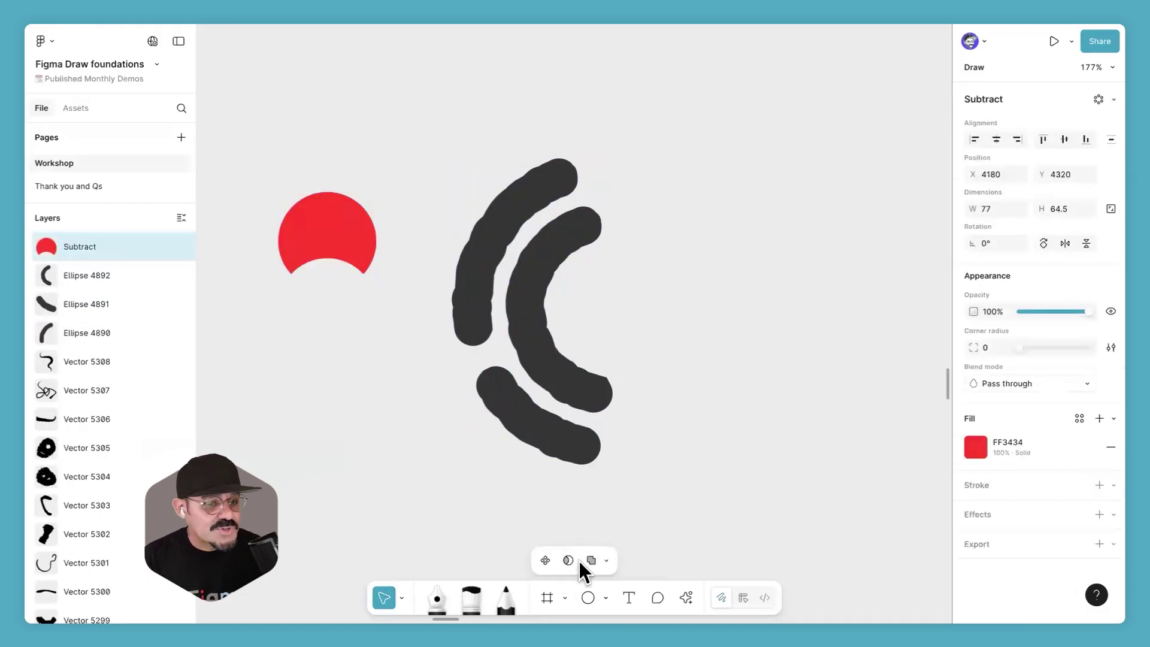
pyautogui.hotkey('ctrl', 'z')
pyautogui.click(604, 560)
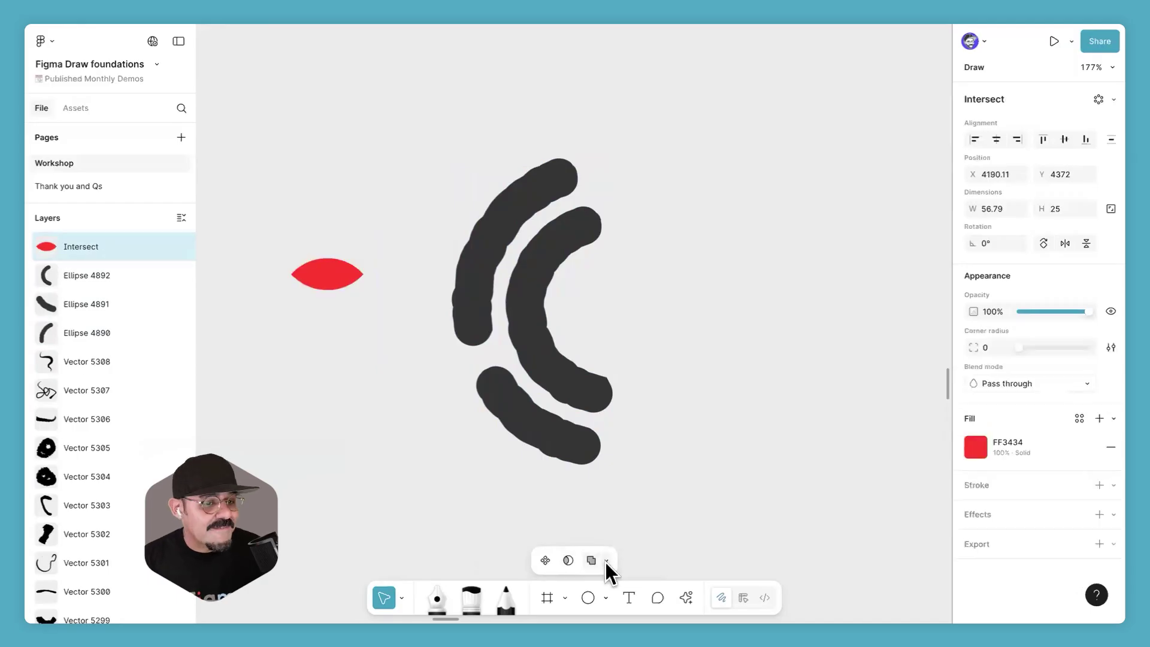
pyautogui.hotkey('ctrl', 'z')
pyautogui.click(627, 561)
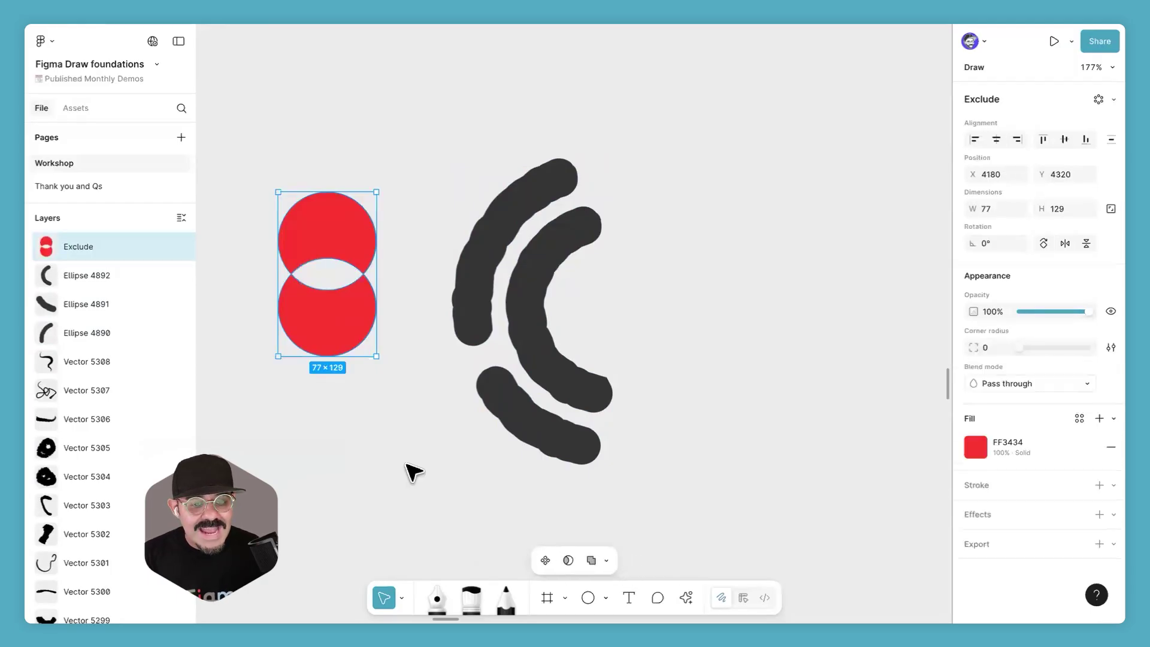
pyautogui.hotkey('ctrl', 'z')
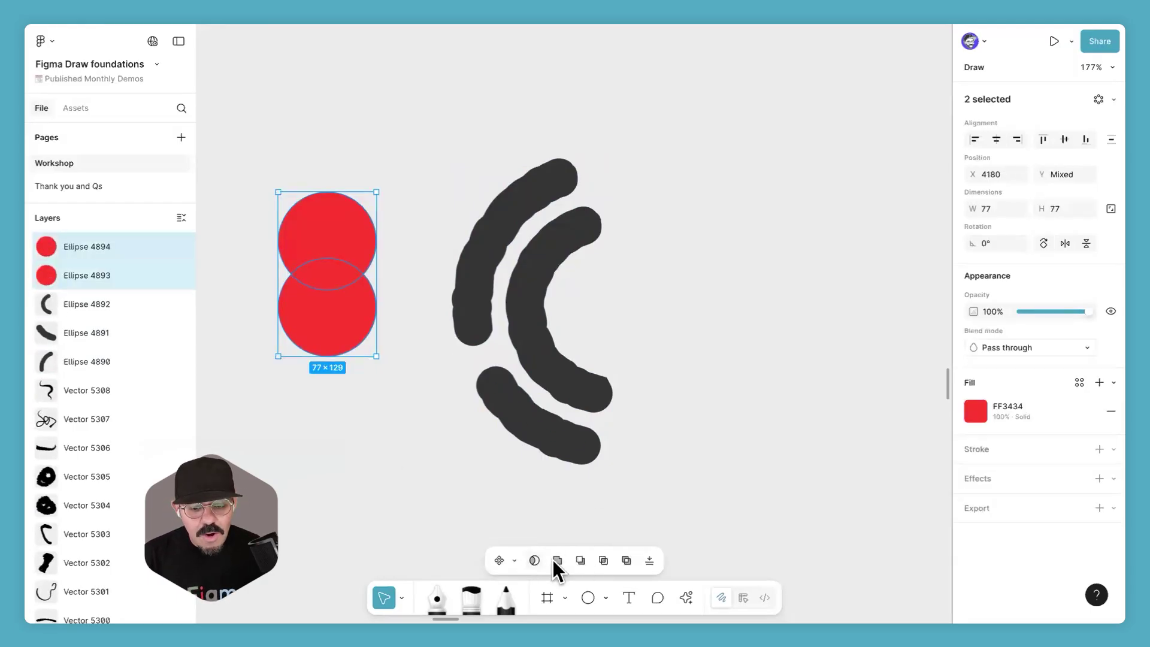
# Step: Combine the two red circles with Union and give the merged shape a corner radius of 6
pyautogui.click(556, 560)
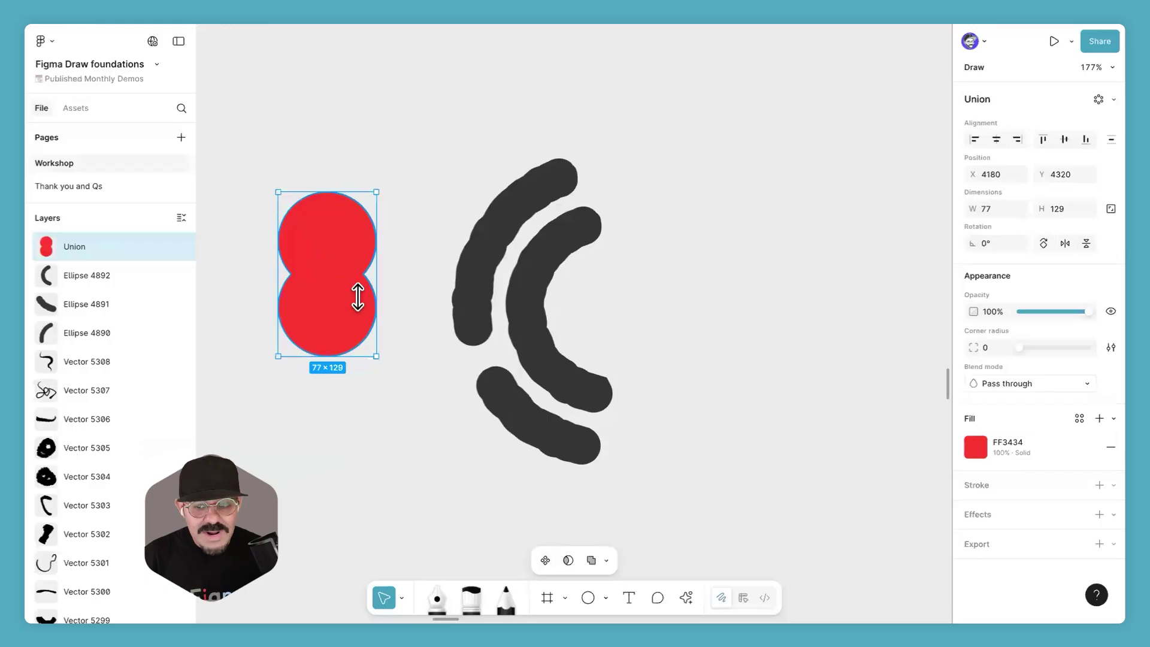
pyautogui.moveTo(1019, 346)
pyautogui.mouseDown()
pyautogui.moveTo(1046, 351)
pyautogui.moveTo(1027, 353)
pyautogui.mouseUp()
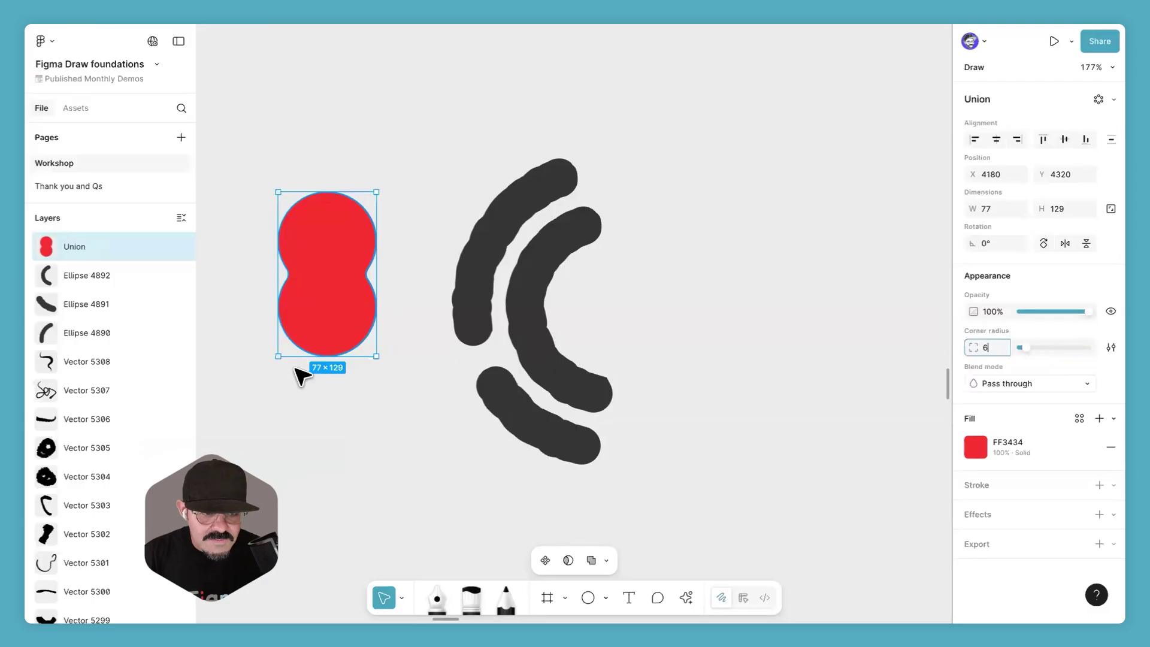
pyautogui.write('6')
pyautogui.press('Return')
# Step: Swap the red merged shape's fill to a stroke and set the stroke weight to 10
pyautogui.hotkey('ctrl', 'z')
pyautogui.hotkey('shift', 'x')
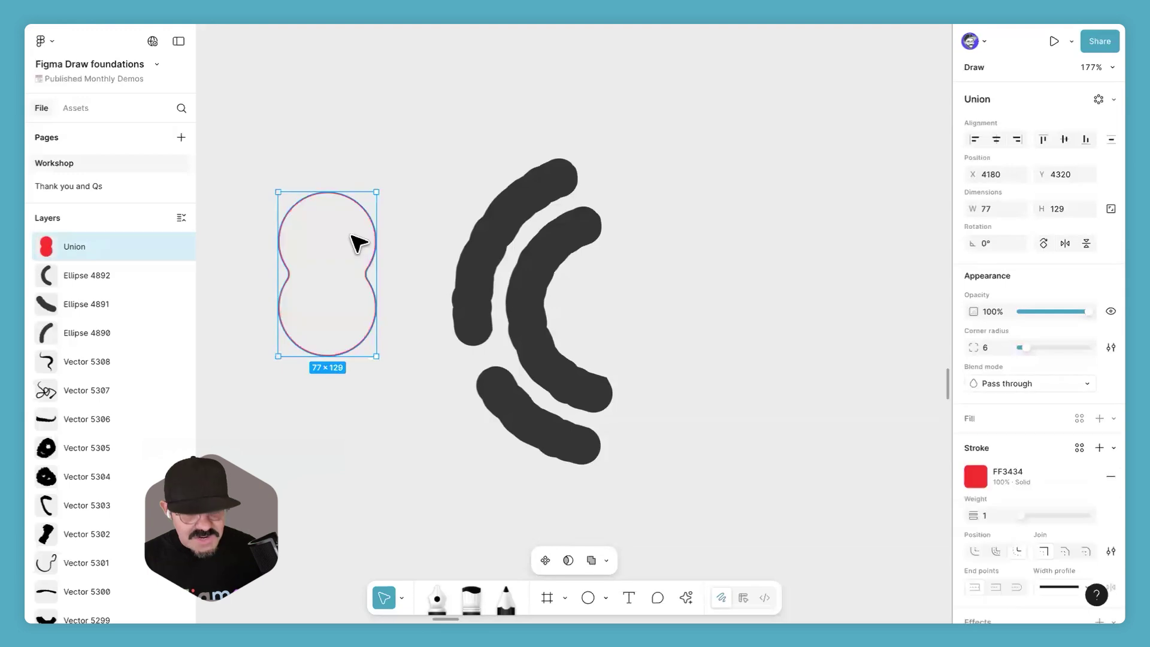
pyautogui.moveTo(1018, 513); pyautogui.dragTo(1030, 513)
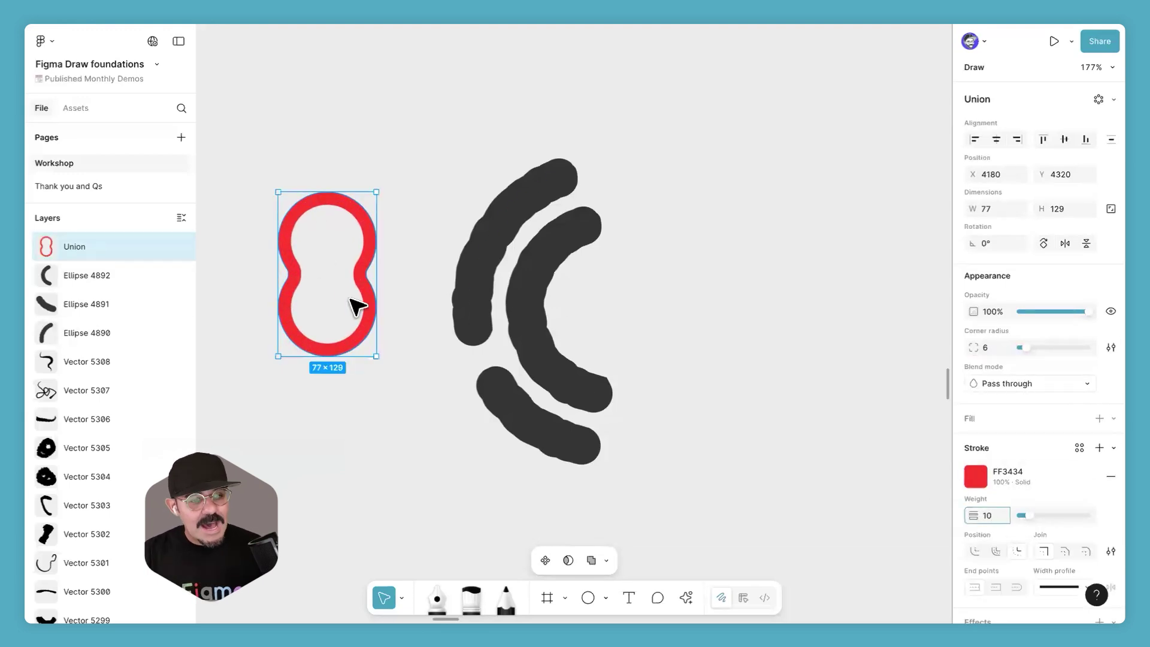
# Step: Expand the red union's layers and move its lower circle slightly within the merged shape, then deselect it
pyautogui.click(28, 246)
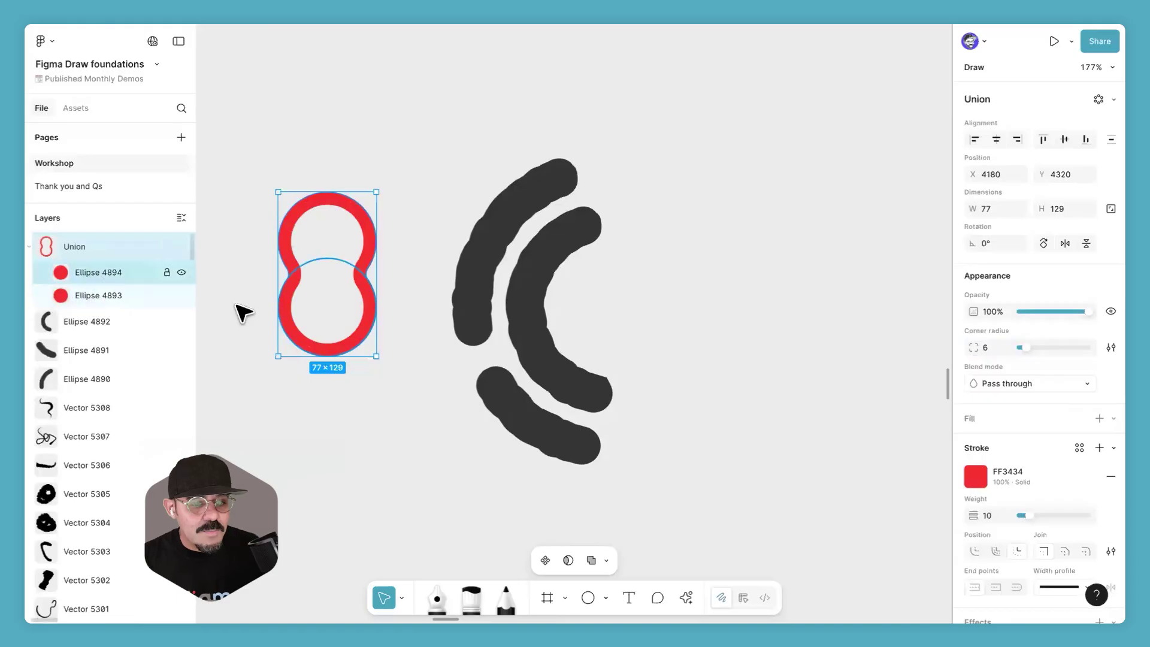
pyautogui.doubleClick(333, 303)
pyautogui.moveTo(333, 303); pyautogui.dragTo(328, 326)
pyautogui.click(506, 358)
pyautogui.click(539, 358)
pyautogui.click(731, 265)
# Step: Select the three dark arcs and combine them with a Union operation
pyautogui.click(548, 192)
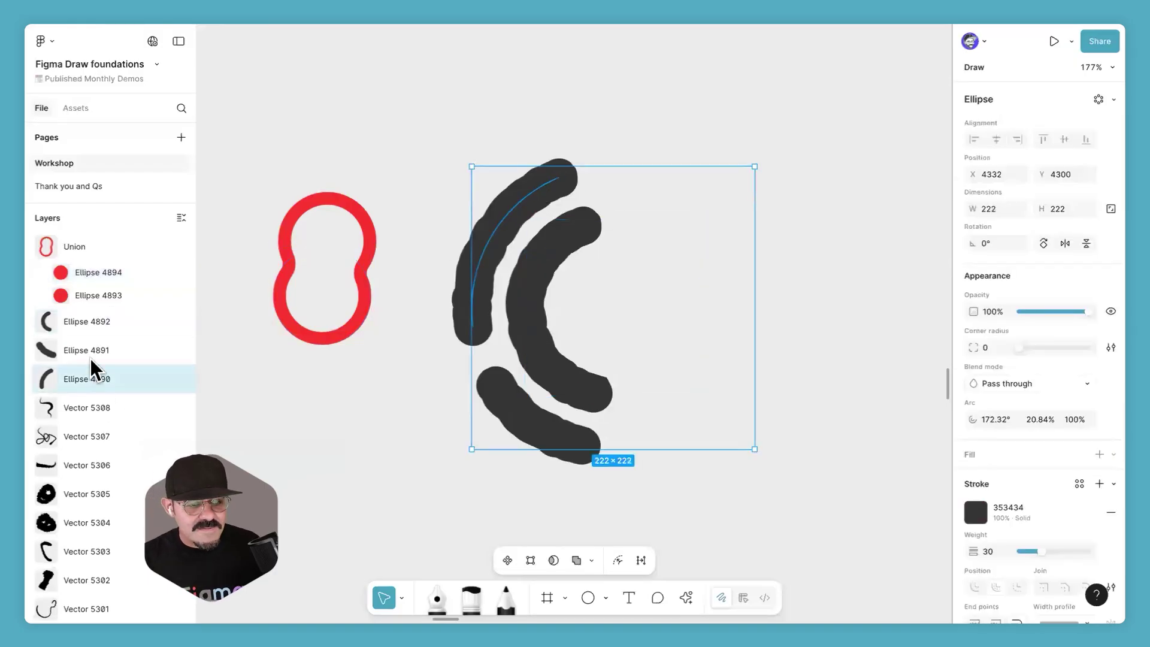
pyautogui.keyDown('shift'); pyautogui.click(83, 322); pyautogui.keyUp('shift')
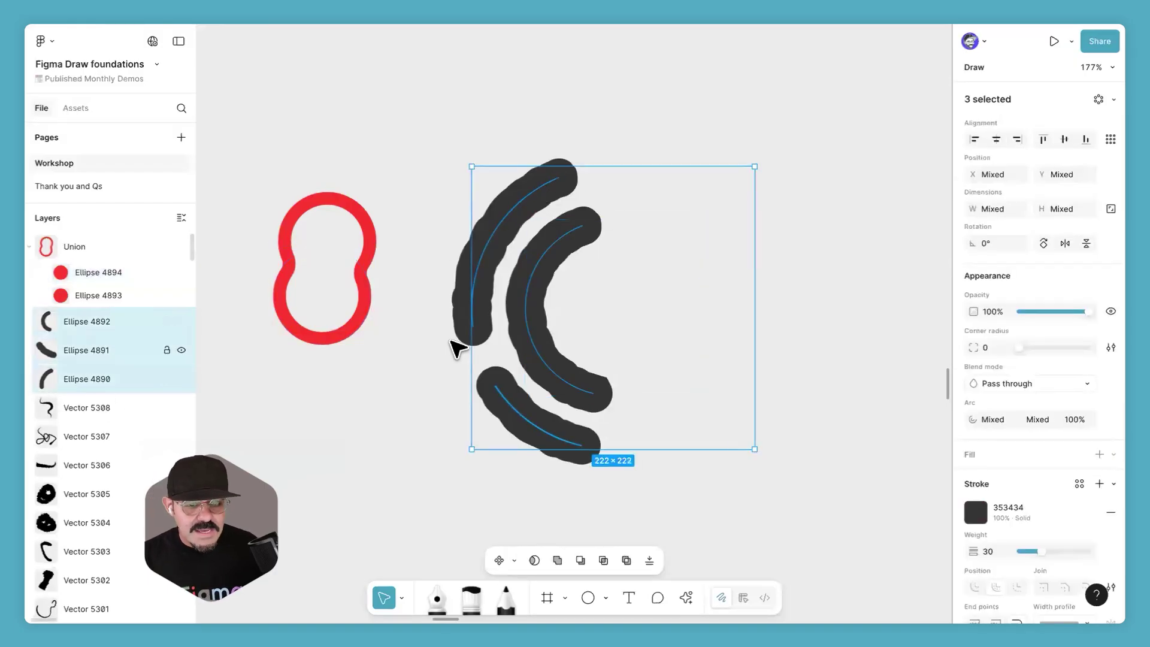
pyautogui.click(556, 561)
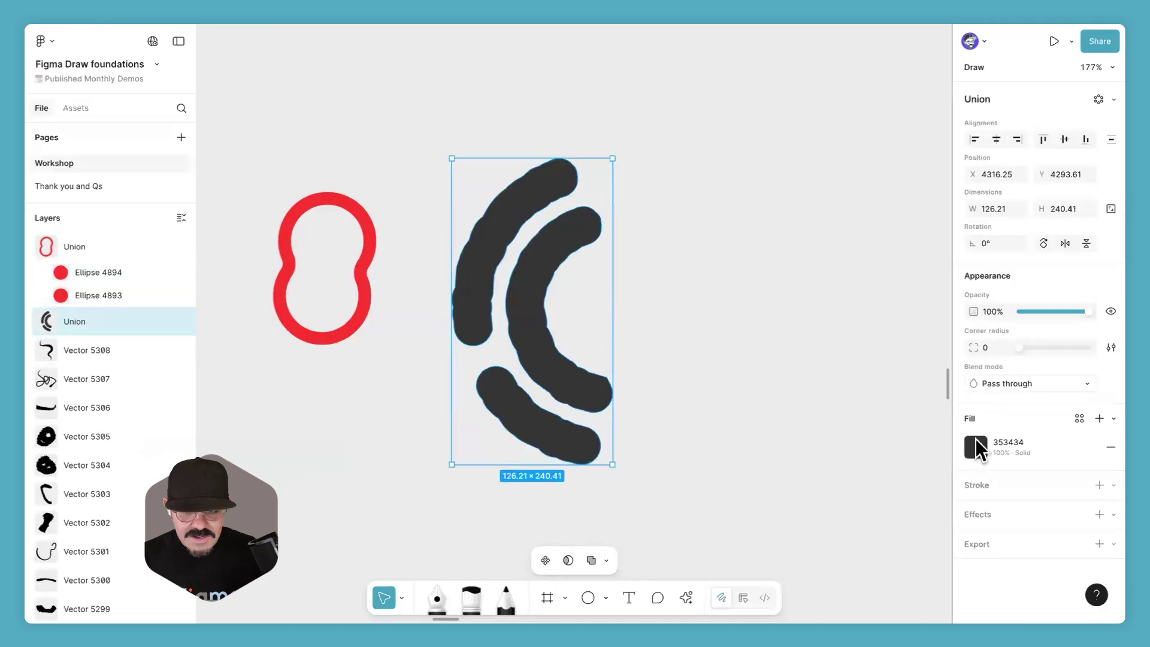
# Step: Add a stroke in the red F52323 around the merged arcs and thicken it
pyautogui.click(988, 486)
pyautogui.click(919, 296)
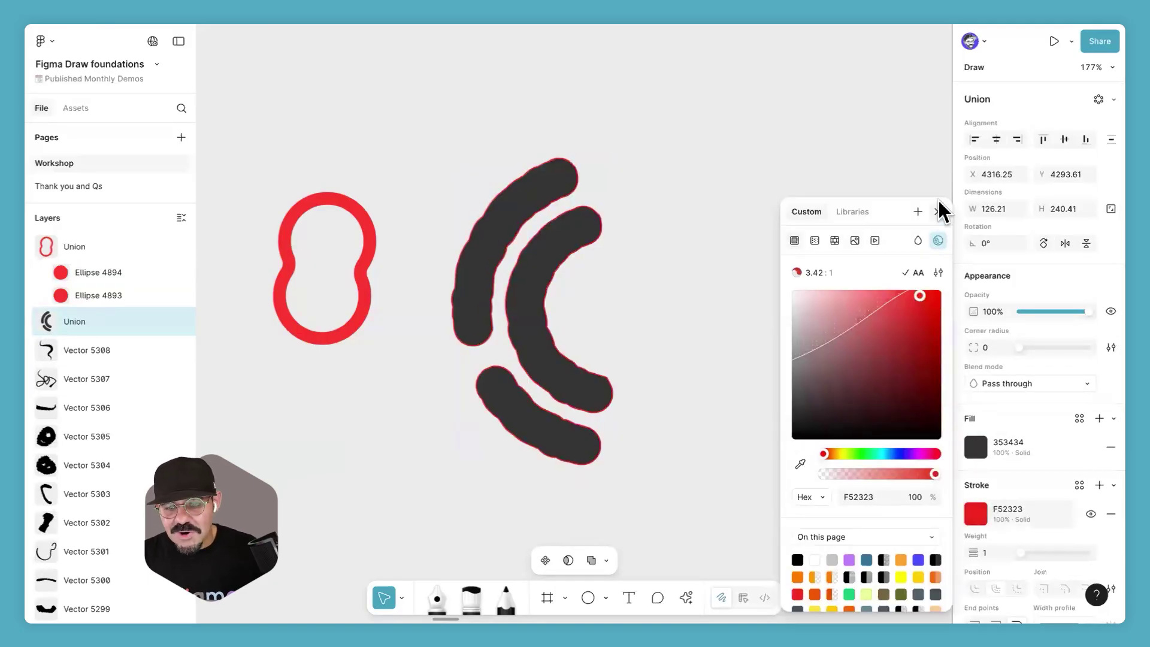
pyautogui.press('Escape')
pyautogui.moveTo(1025, 557); pyautogui.dragTo(1032, 555)
pyautogui.click(752, 429)
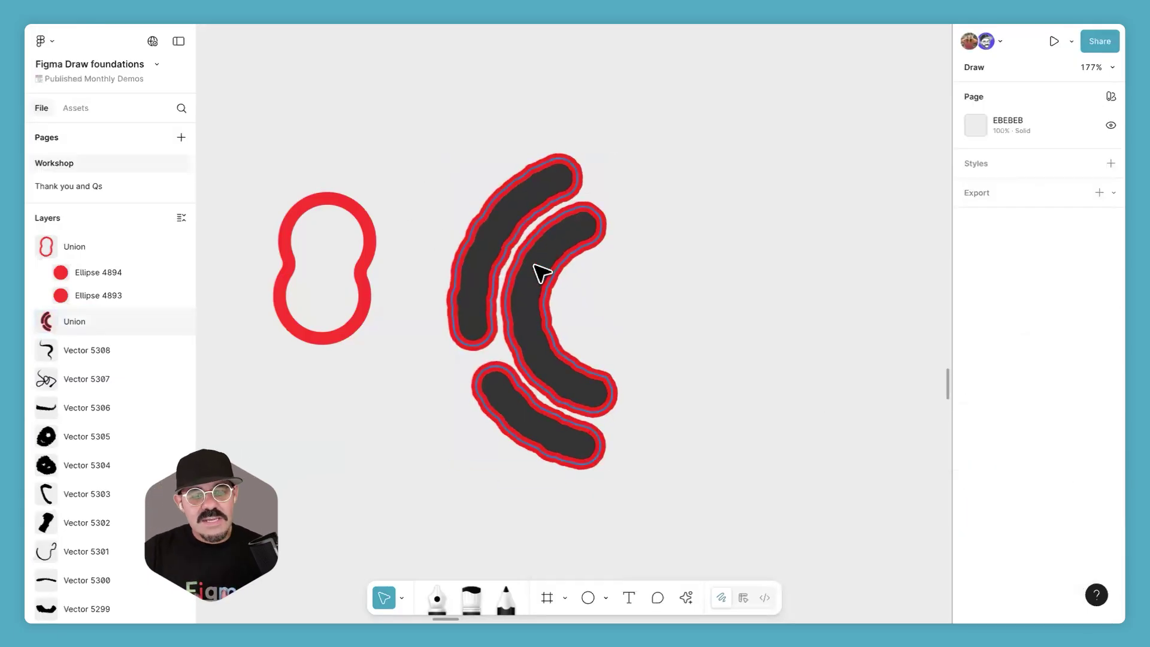
# Step: Expand the arc union's layers and reshape the inner arc, extending its lower end and pulling back its upper end
pyautogui.click(29, 322)
pyautogui.click(87, 349)
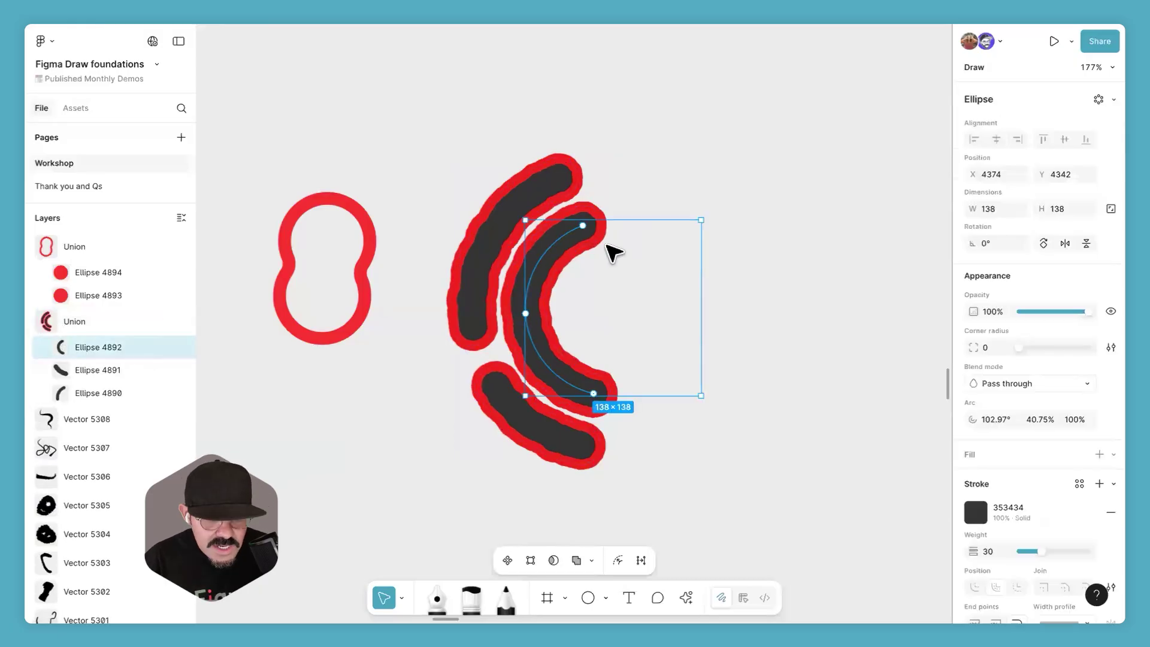
pyautogui.moveTo(599, 393); pyautogui.dragTo(675, 370)
pyautogui.moveTo(527, 290); pyautogui.dragTo(547, 252)
pyautogui.click(713, 375)
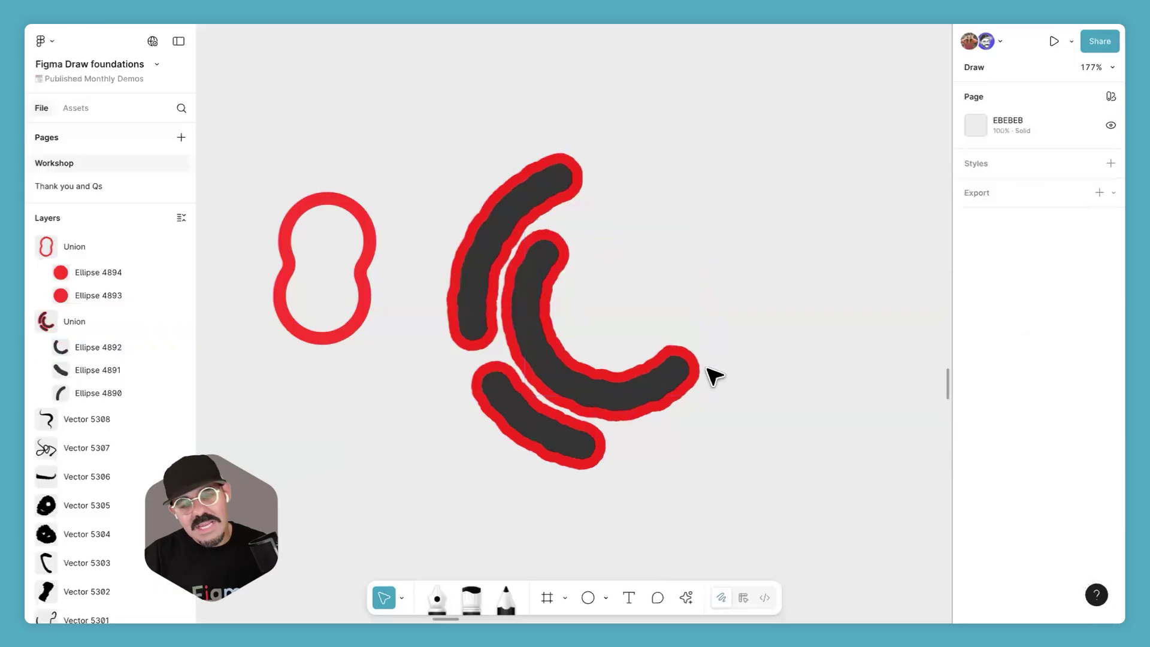
pyautogui.click(89, 352)
pyautogui.click(513, 468)
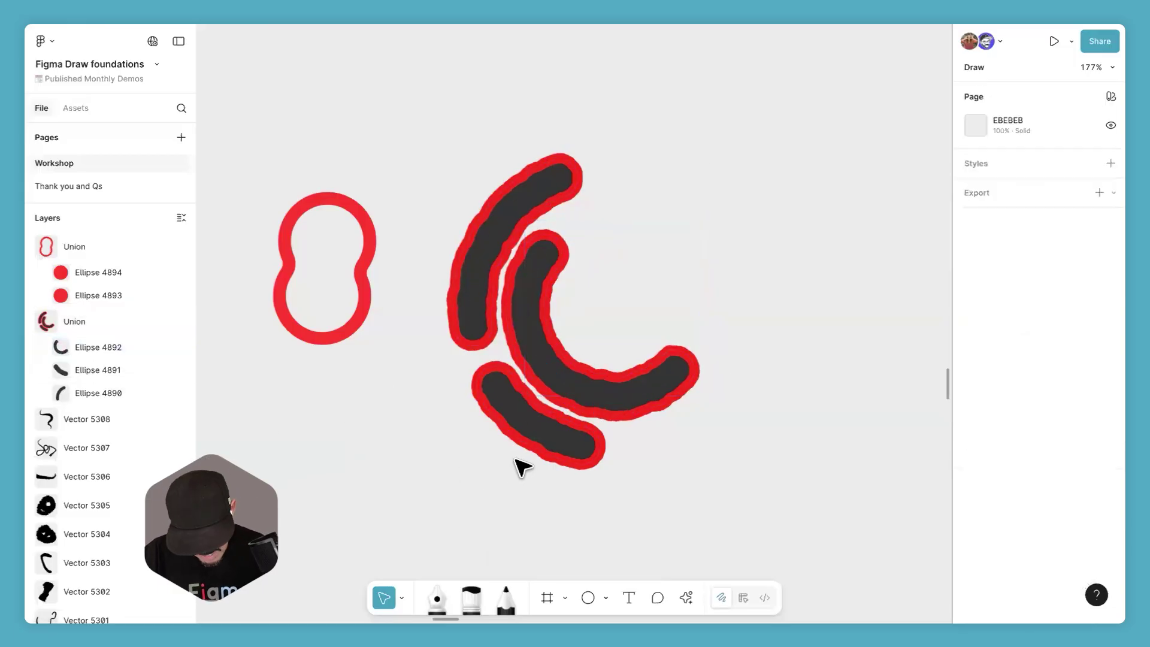
pyautogui.press('p')
pyautogui.click(536, 422)
pyautogui.click(560, 379)
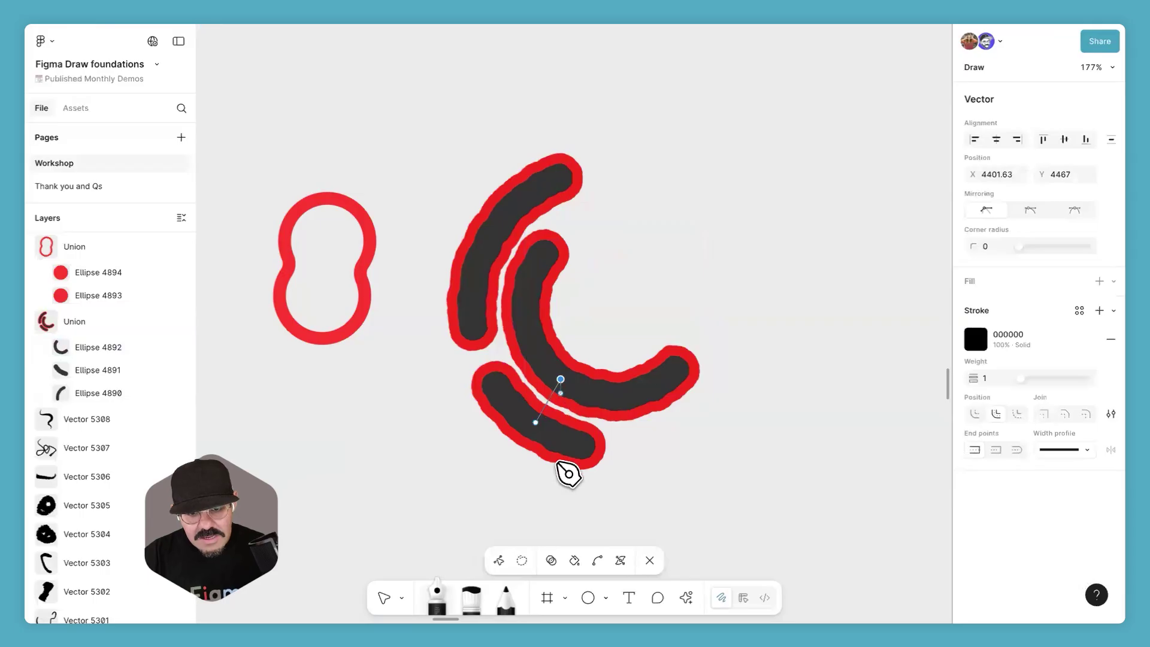
pyautogui.press('Escape')
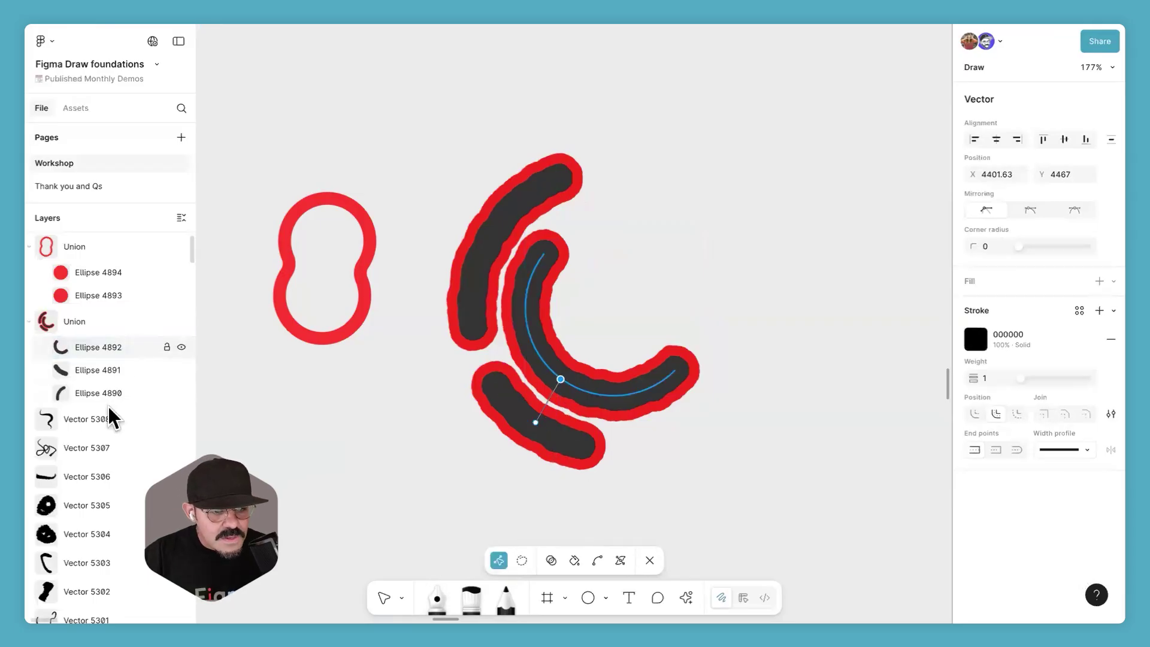
pyautogui.scroll(1, 115, 390)
pyautogui.click(115, 383)
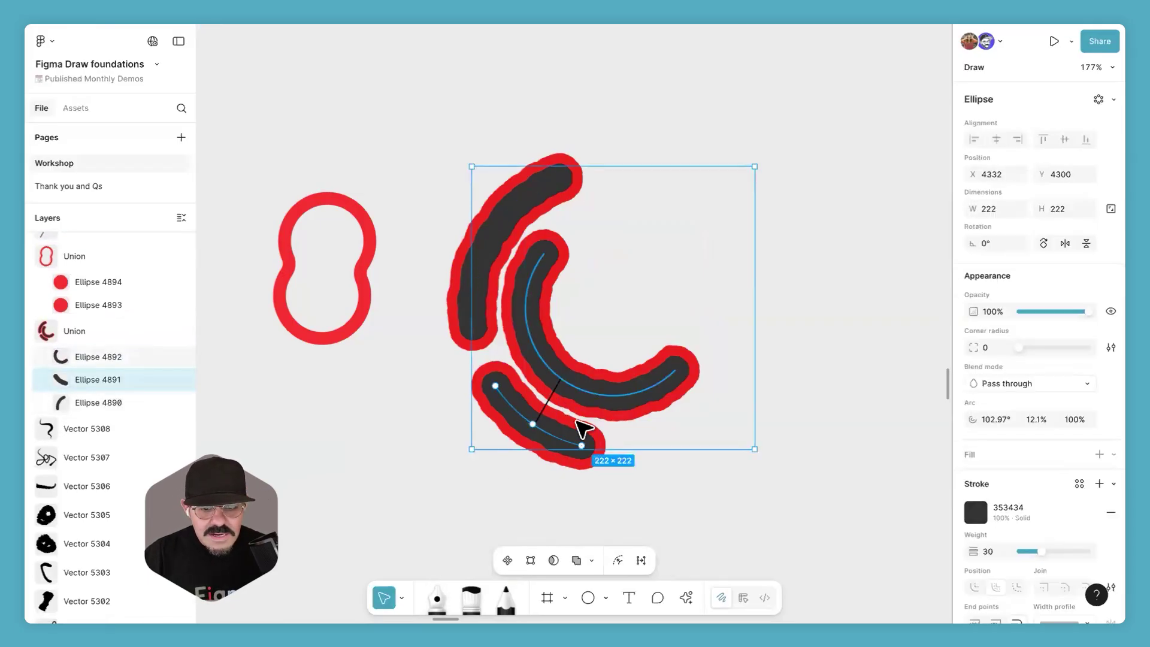
pyautogui.click(543, 407)
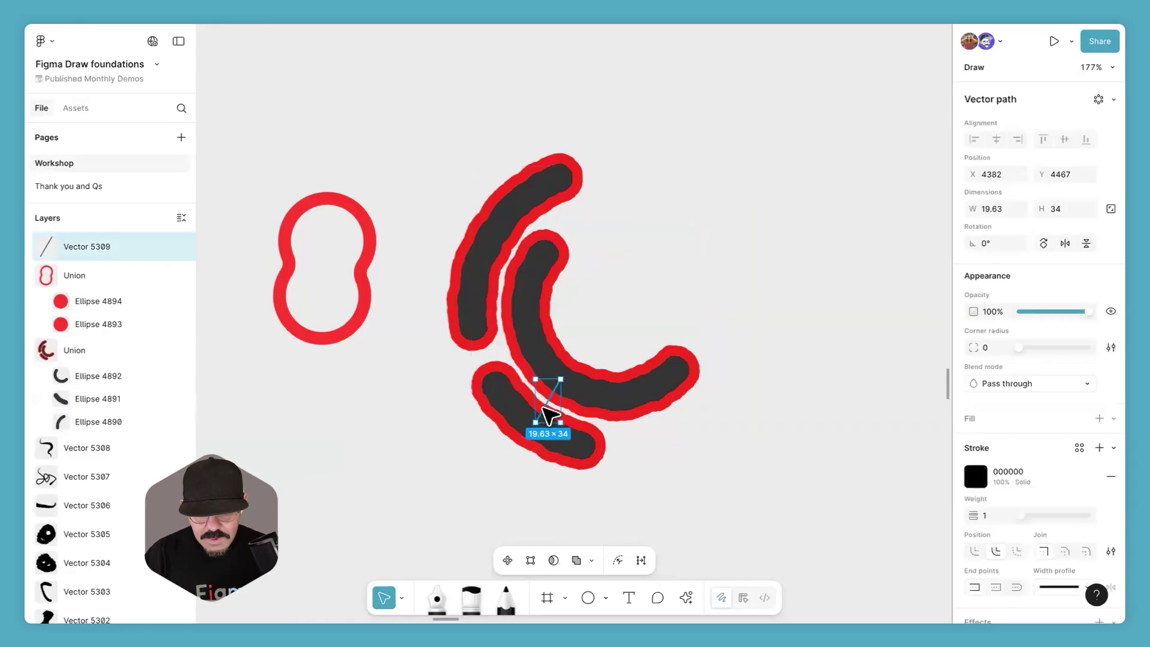
pyautogui.press('Delete')
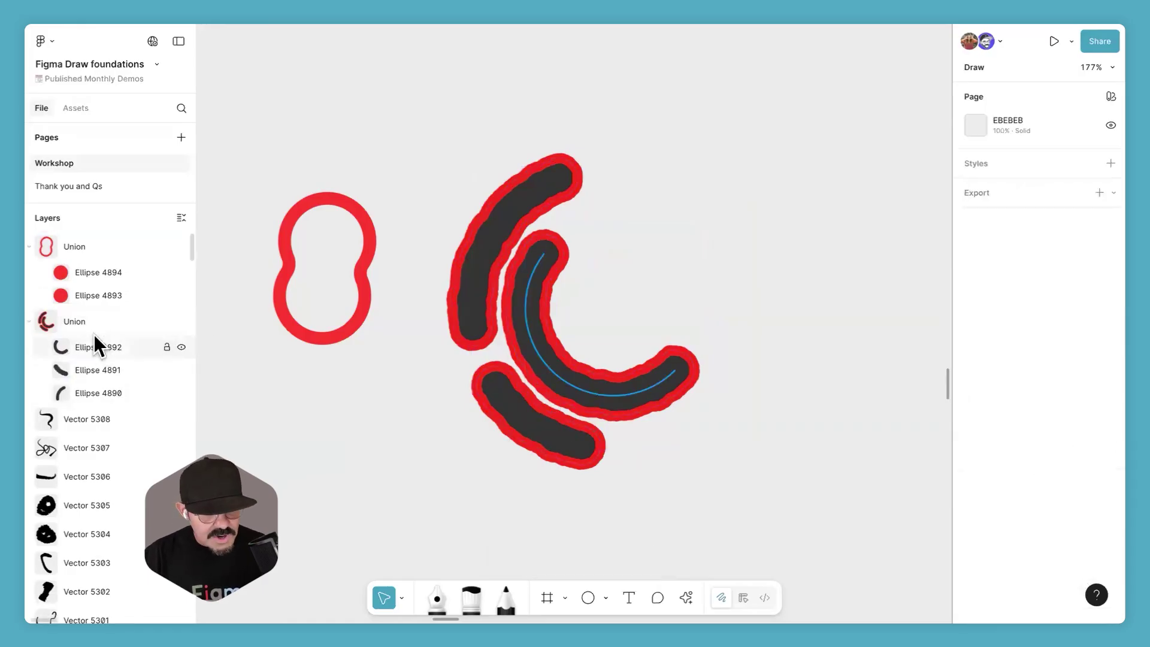
# Step: Draw a short freehand line, about 16 by 28, bridging the gap between the inner arc and the lower arc
pyautogui.click(137, 323)
pyautogui.click(151, 374)
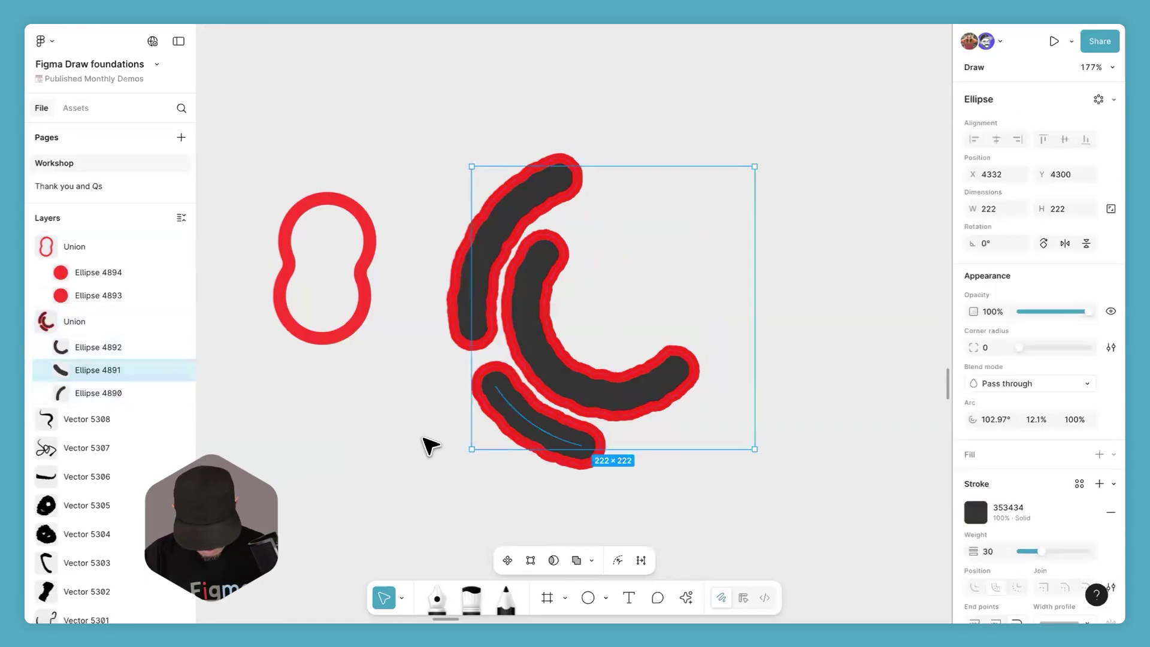
pyautogui.hotkey('shift', 'p')
pyautogui.moveTo(556, 395); pyautogui.dragTo(540, 424)
pyautogui.press('v')
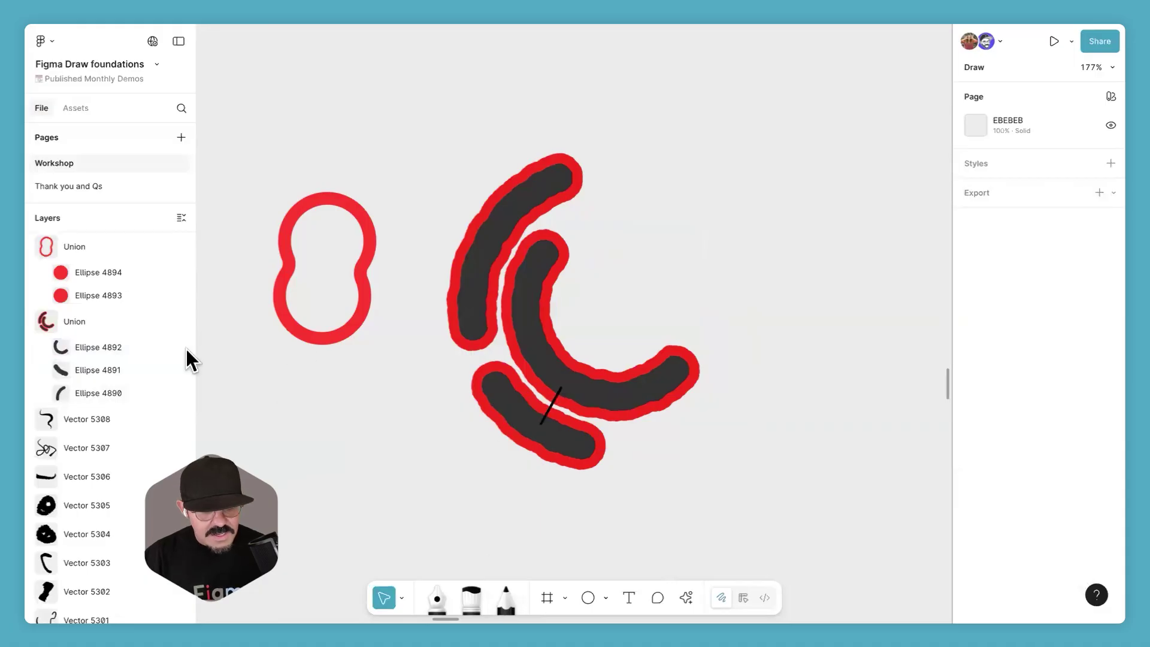
# Step: Move the short bridging line into the arc union so it merges with the arcs
pyautogui.click(551, 415)
pyautogui.moveTo(102, 257); pyautogui.dragTo(101, 363)
pyautogui.moveTo(242, 401); pyautogui.dragTo(251, 403)
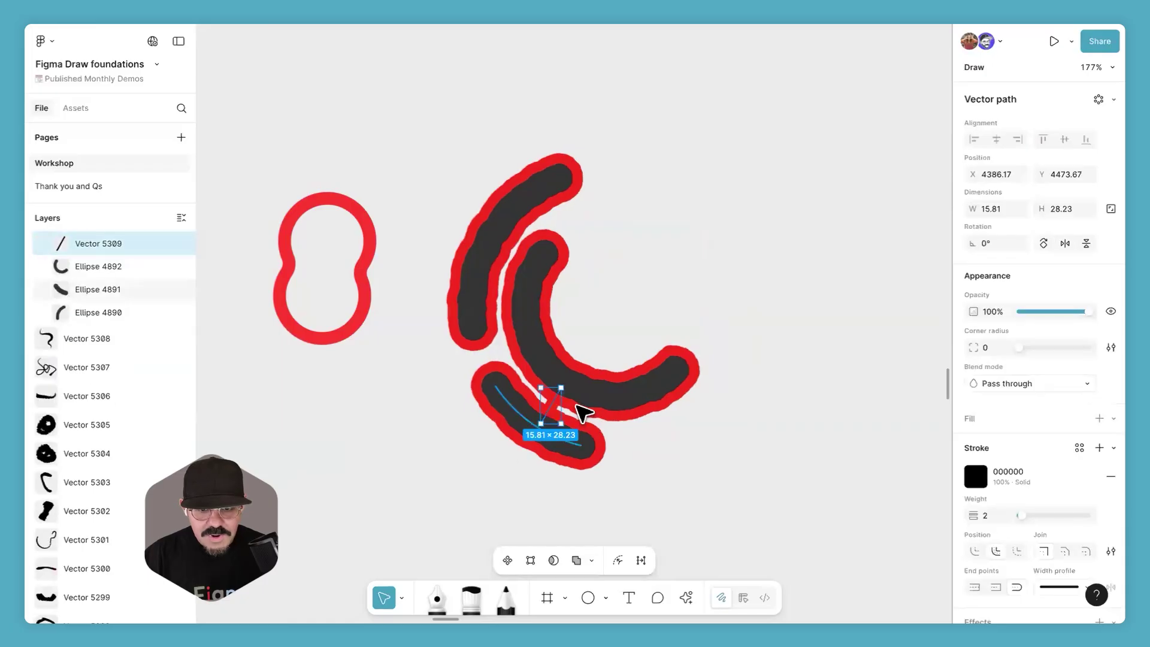
# Step: Set the bridging line's stroke weight to 26 and nudge it up and left into the joint between the two arcs
pyautogui.moveTo(1025, 515)
pyautogui.mouseDown()
pyautogui.moveTo(1048, 513)
pyautogui.moveTo(1039, 516)
pyautogui.mouseUp()
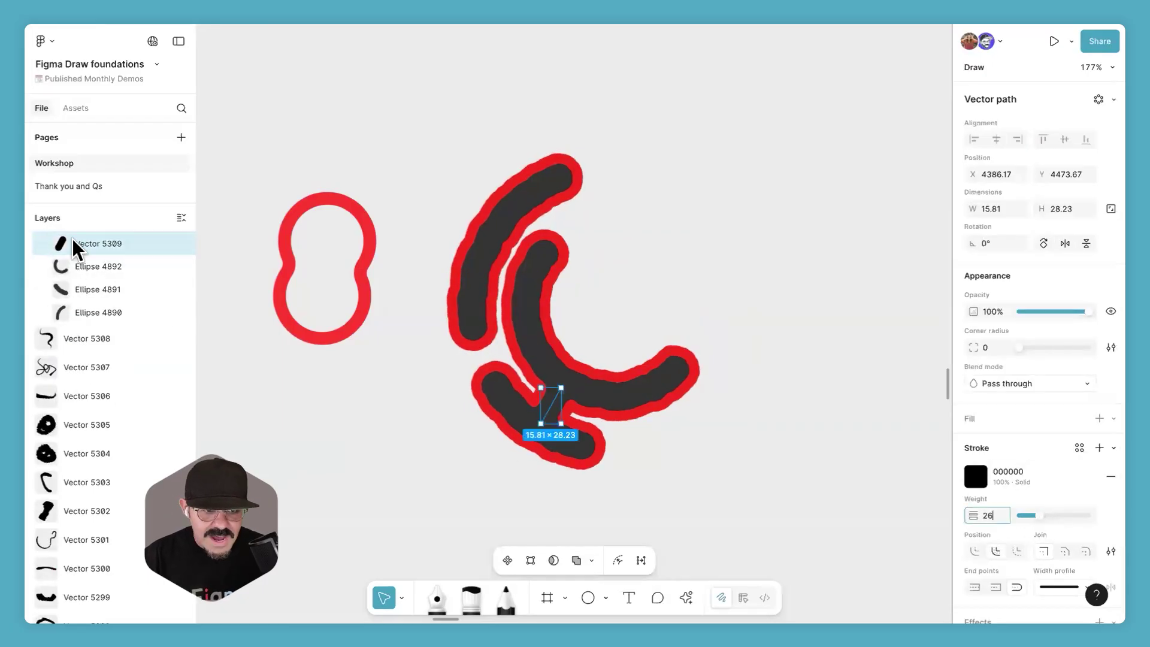
pyautogui.scroll(1, 99, 275)
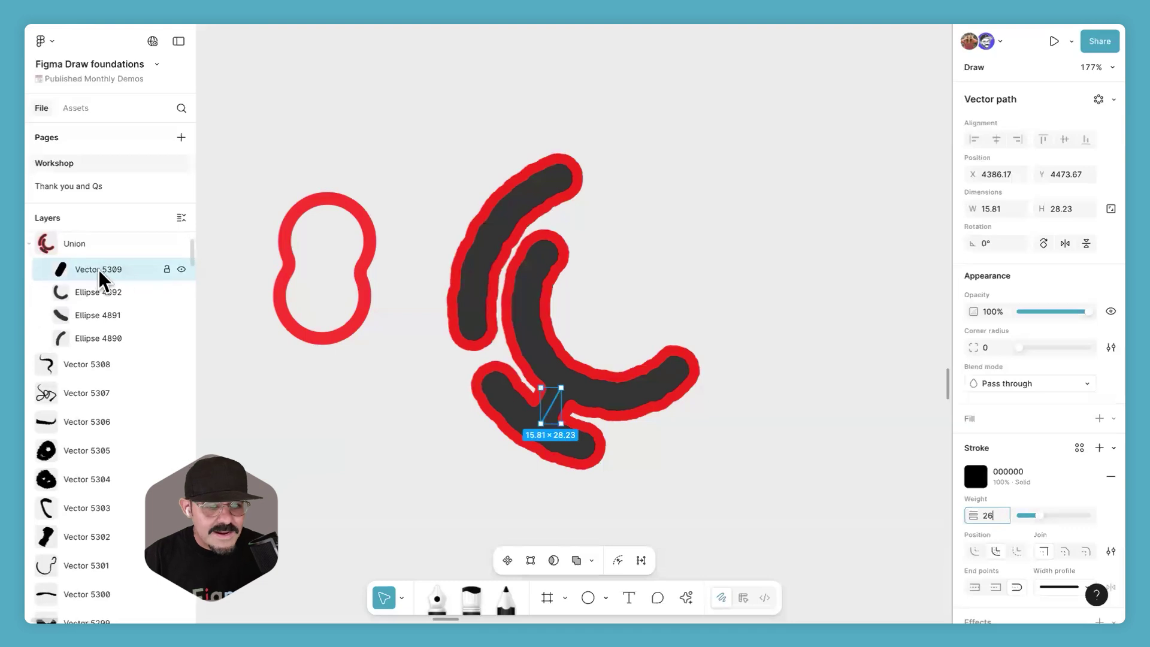
pyautogui.moveTo(549, 390)
pyautogui.mouseDown()
pyautogui.moveTo(580, 416)
pyautogui.moveTo(536, 389)
pyautogui.mouseUp()
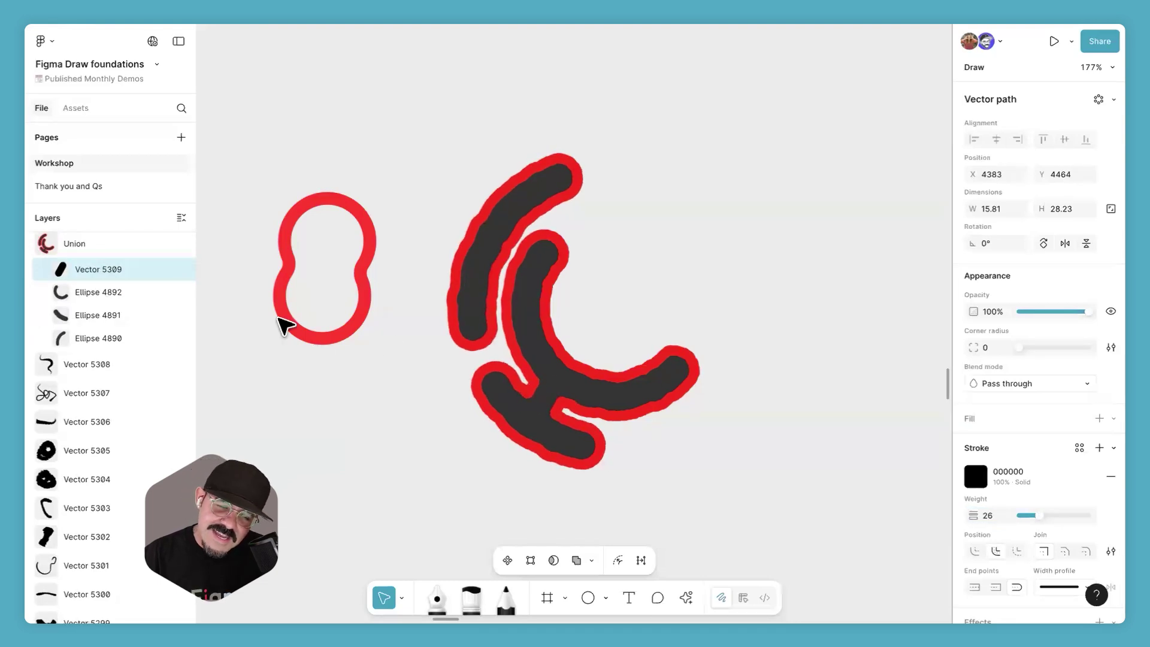
pyautogui.scroll(2, 89, 309)
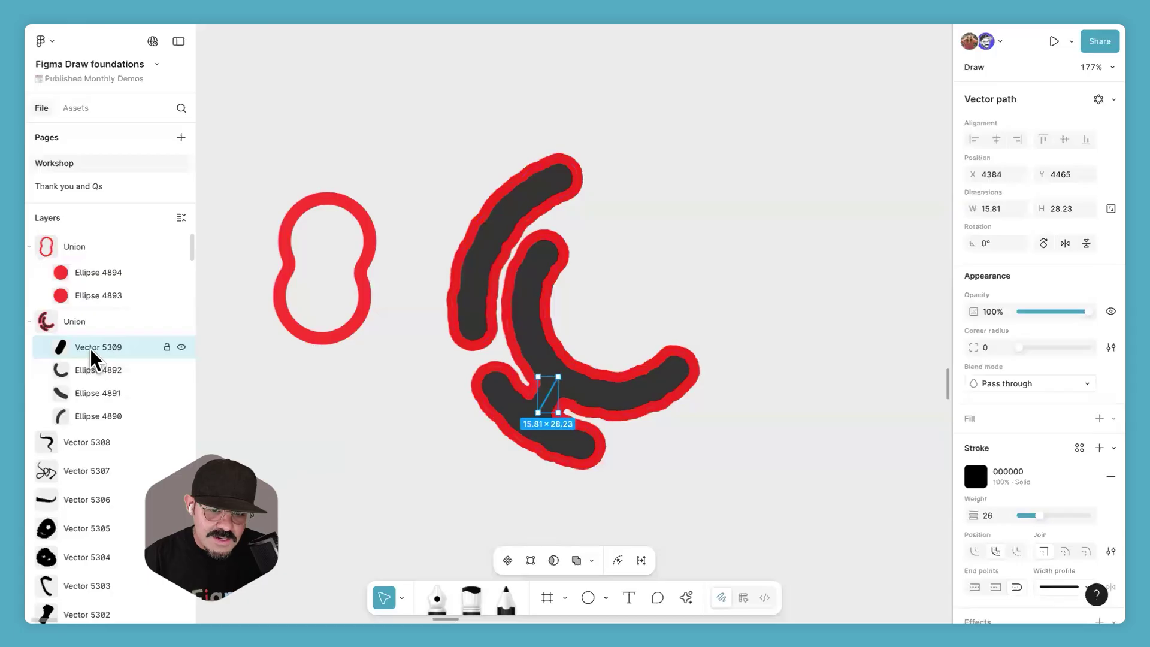
# Step: Duplicate the bridging line within the union, rotate the copy to -78.75°, and place it between the outer and inner arcs
pyautogui.click(85, 321)
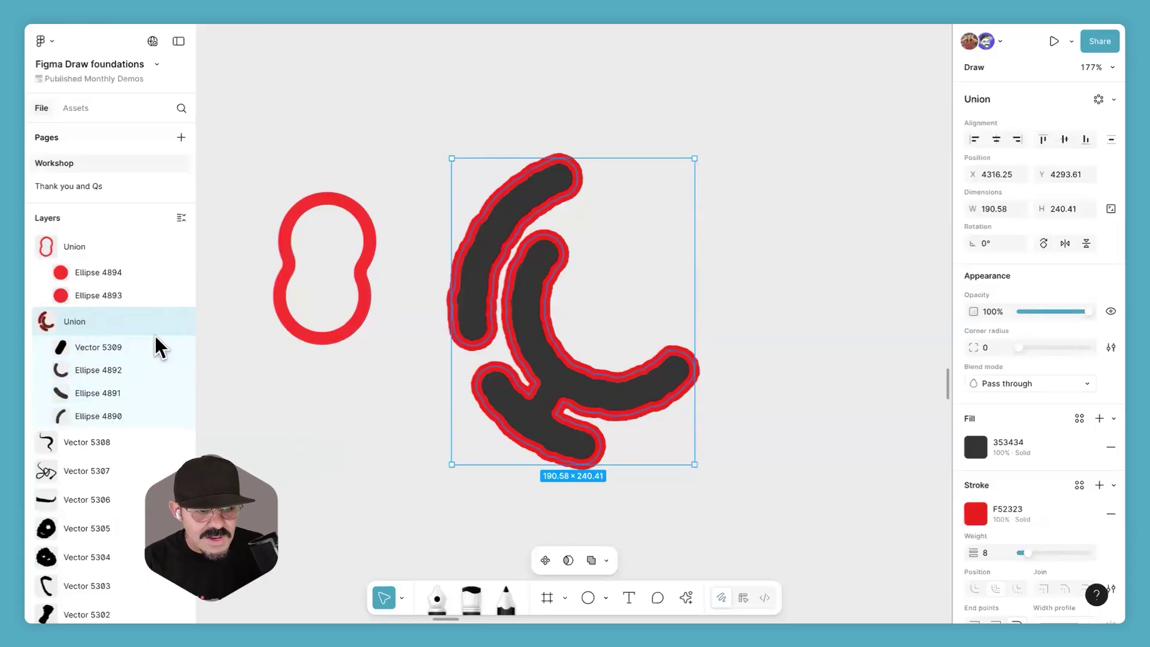
pyautogui.click(114, 352)
pyautogui.moveTo(551, 400)
pyautogui.mouseDown()
pyautogui.moveTo(516, 283)
pyautogui.moveTo(539, 290)
pyautogui.moveTo(516, 300)
pyautogui.mouseUp()
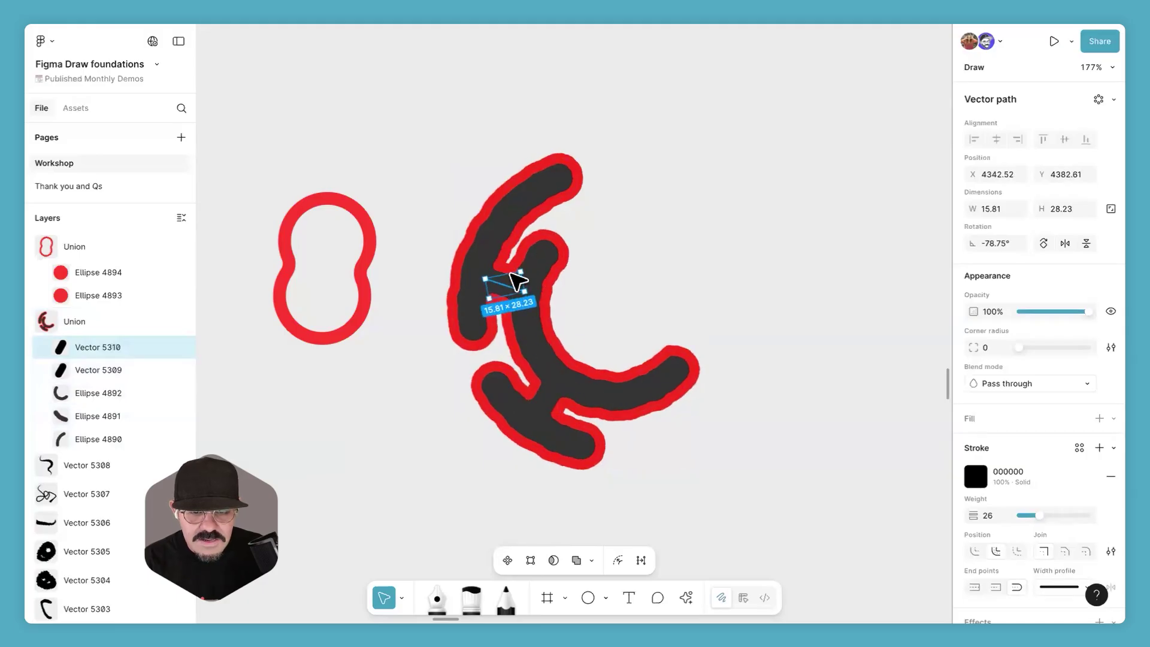
pyautogui.click(678, 329)
# Step: Change the arc union's fill to the light purple C37DF8 used on the page
pyautogui.scroll(-3, 707, 359)
pyautogui.hscroll(2, 744, 403)
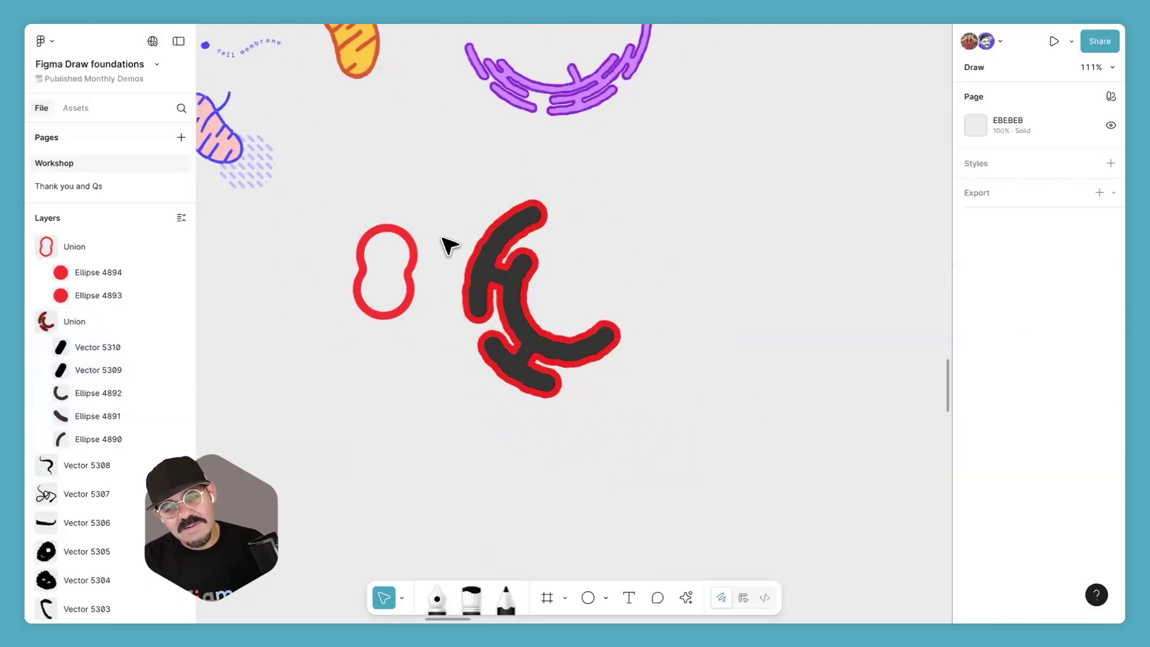
pyautogui.click(519, 267)
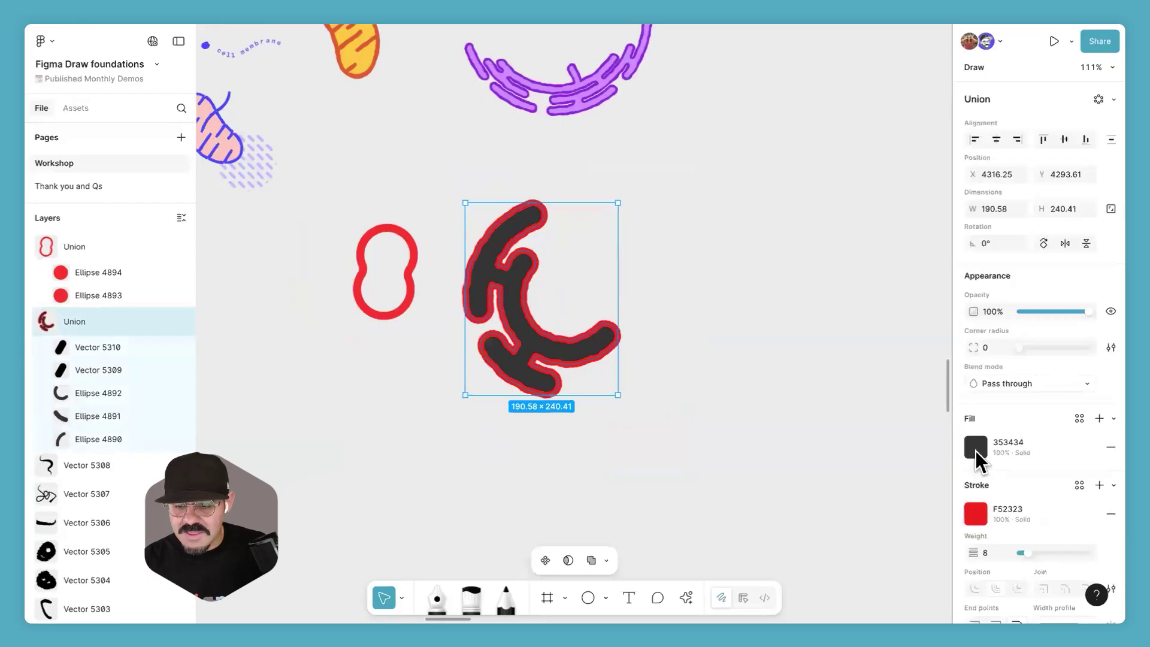
pyautogui.click(974, 448)
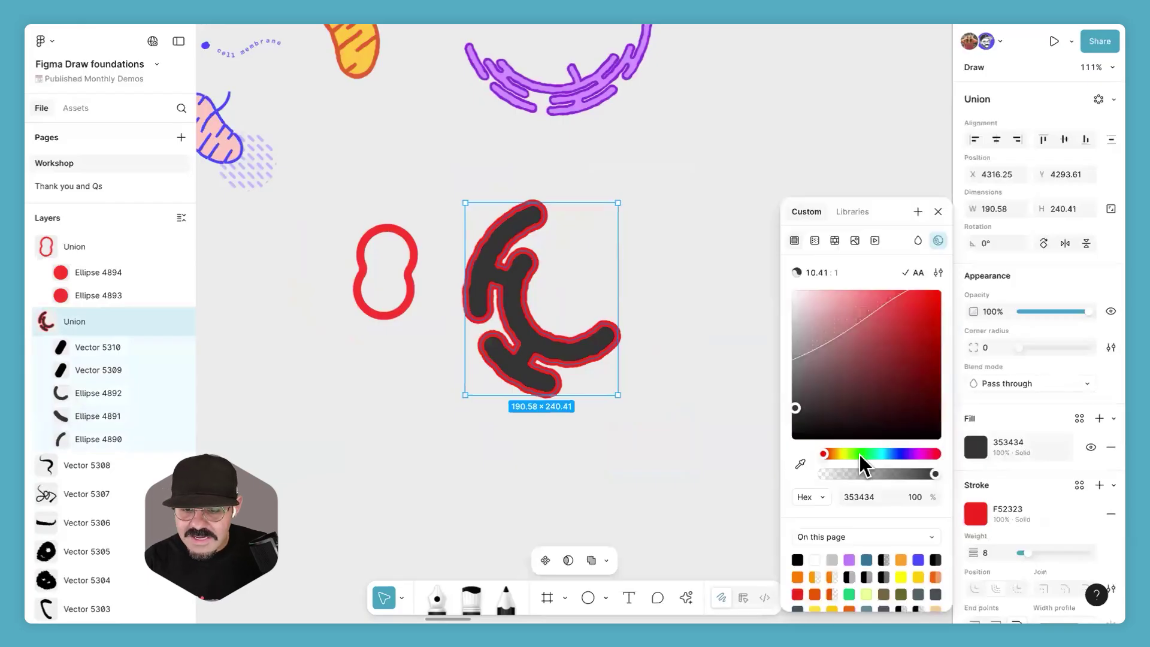
pyautogui.click(849, 560)
# Step: Change the arc union's stroke color to the dark purple 6917CE and deselect the shape
pyautogui.click(974, 513)
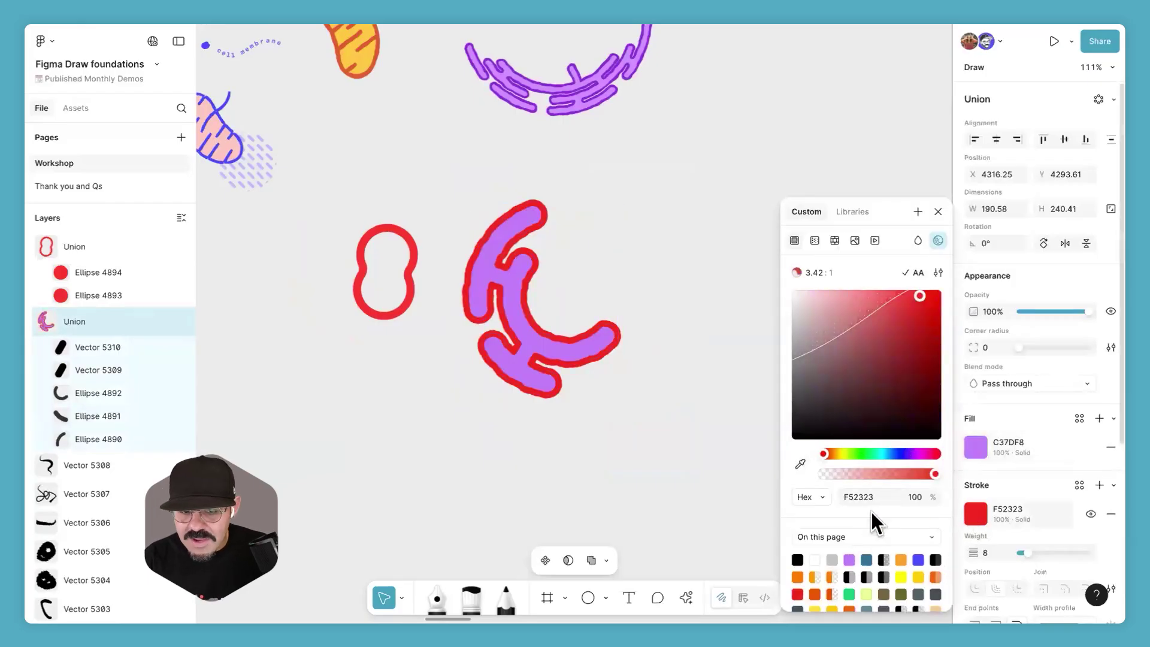
pyautogui.click(907, 453)
pyautogui.click(923, 324)
pyautogui.click(685, 442)
# Step: Compare the recolored arc union with the purple ring-shaped organelle above it
pyautogui.scroll(2, 661, 383)
pyautogui.scroll(-2, 661, 383)
pyautogui.click(527, 403)
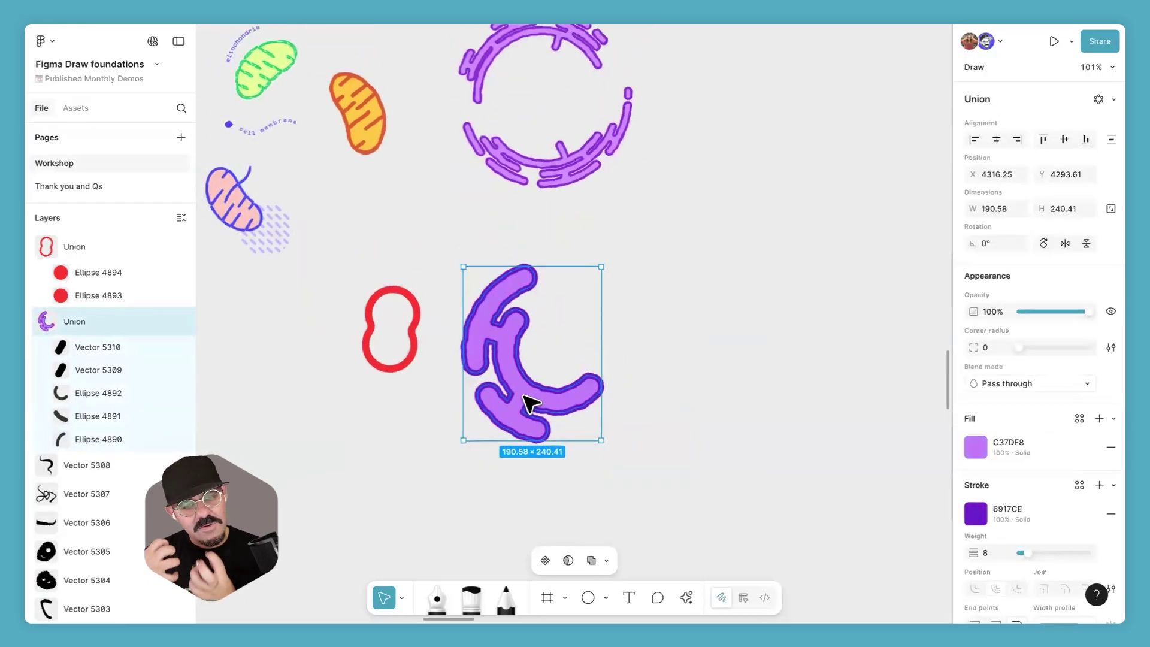
pyautogui.click(710, 312)
pyautogui.scroll(1, 712, 330)
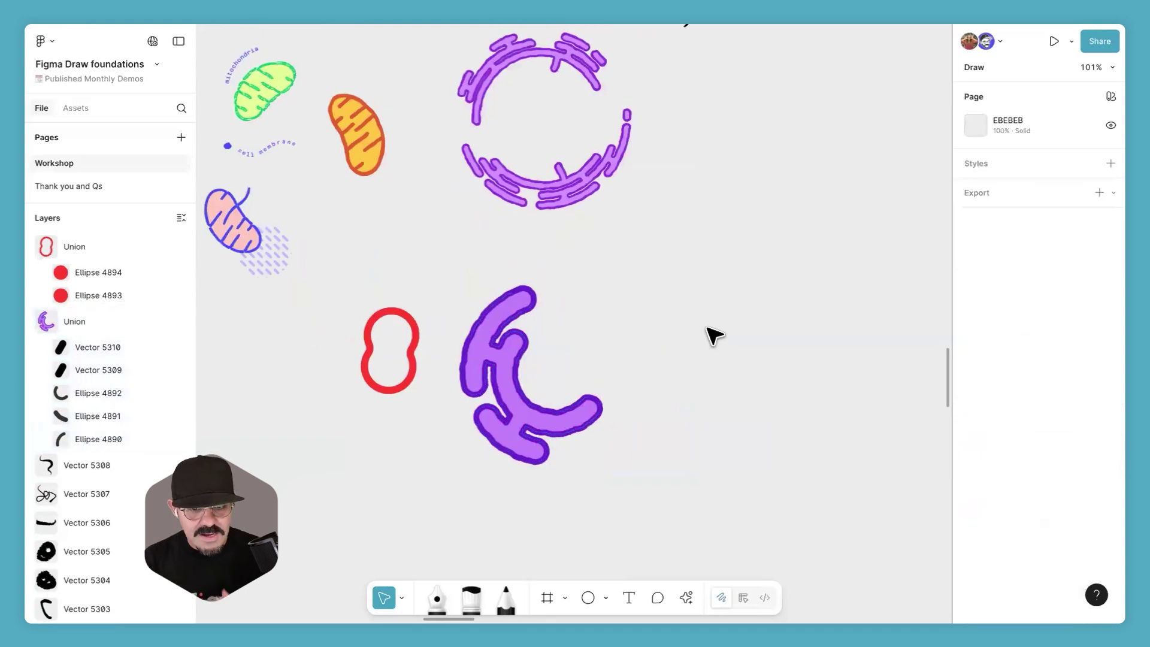
pyautogui.scroll(3, 539, 389)
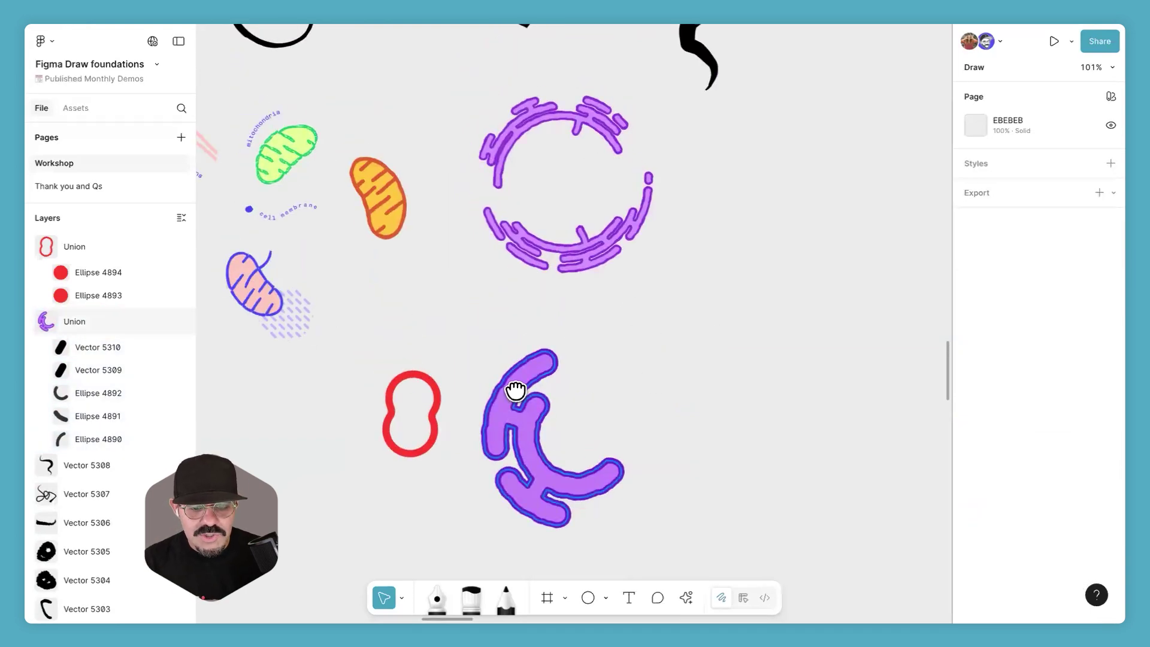
pyautogui.scroll(-3, 527, 395)
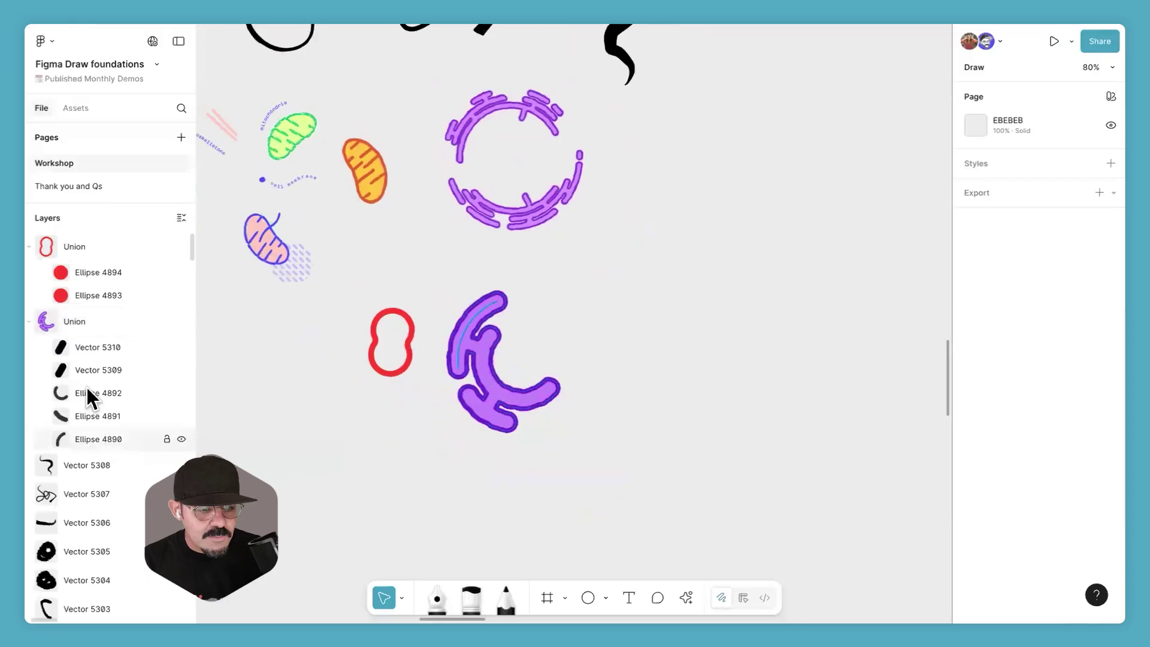
pyautogui.click(82, 361)
pyautogui.click(96, 342)
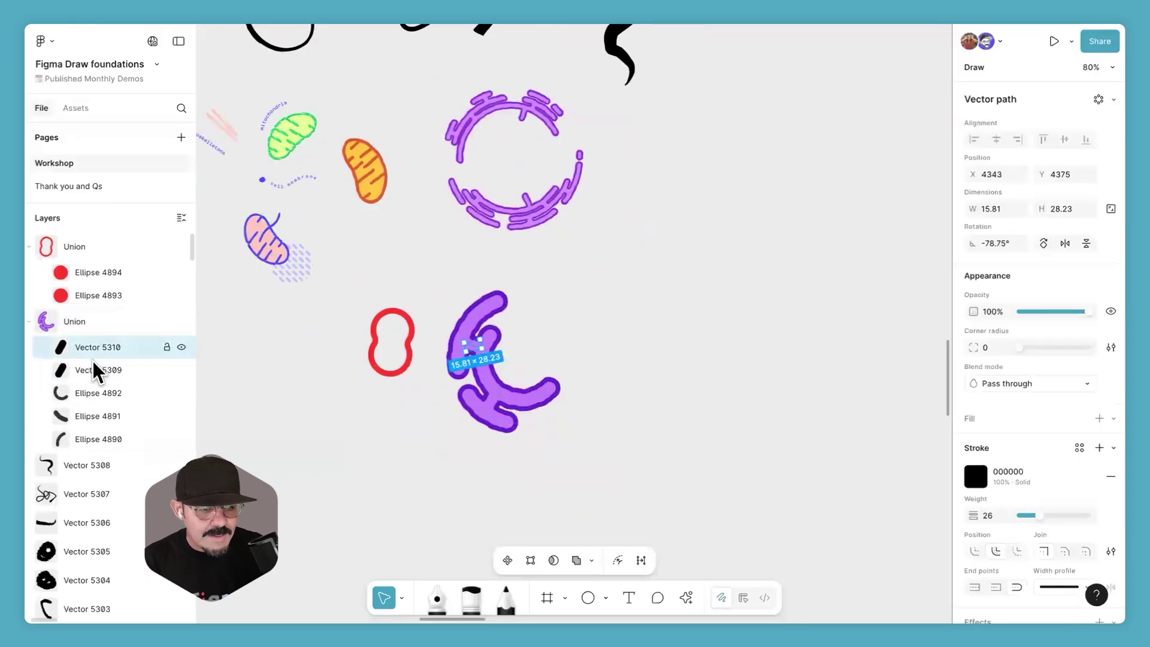
pyautogui.keyDown('shift'); pyautogui.click(94, 366); pyautogui.keyUp('shift')
pyautogui.keyDown('shift'); pyautogui.click(100, 395); pyautogui.keyUp('shift')
pyautogui.keyDown('shift'); pyautogui.click(94, 419); pyautogui.keyUp('shift')
pyautogui.keyDown('shift'); pyautogui.click(93, 436); pyautogui.keyUp('shift')
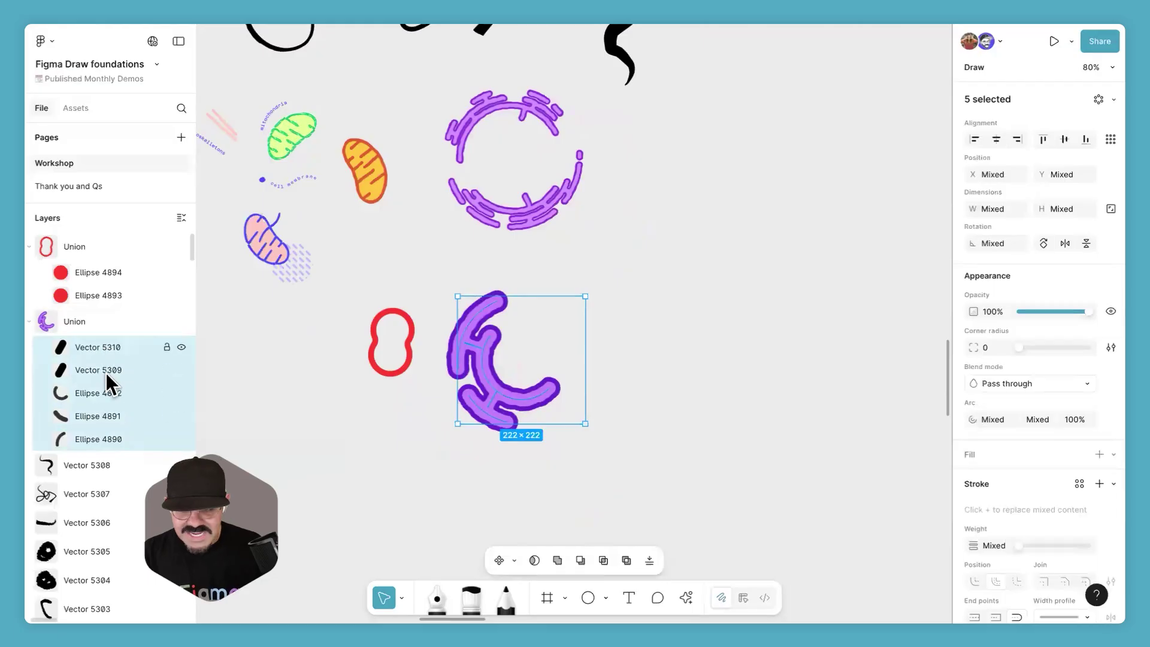
pyautogui.scroll(-5, 1045, 497)
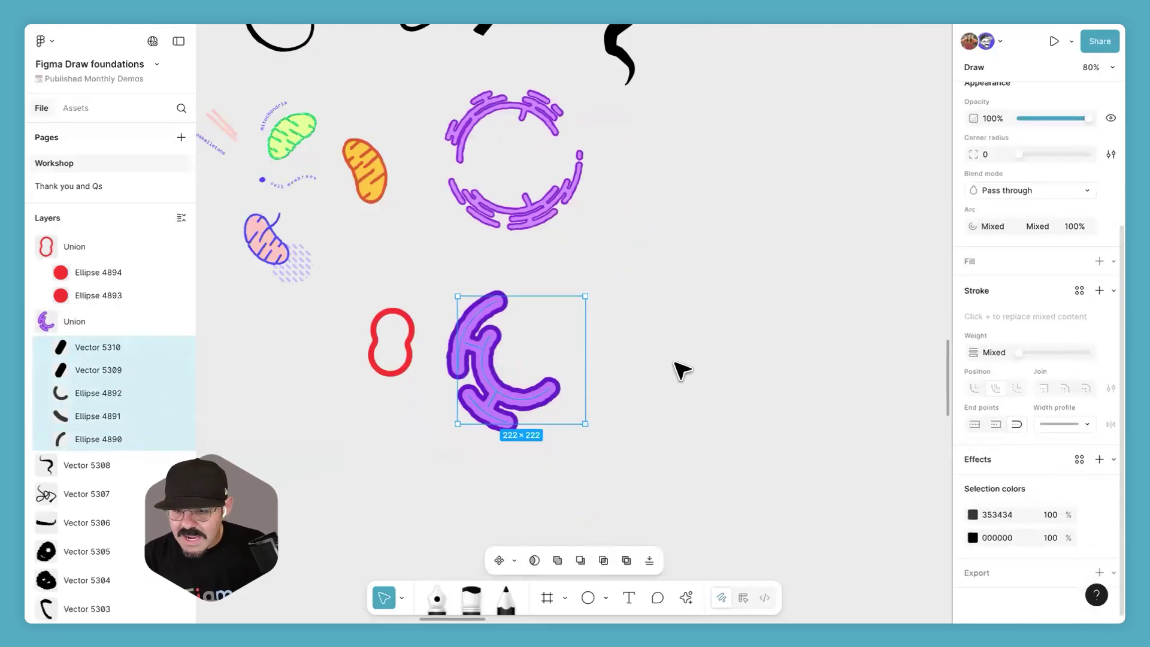
pyautogui.click(629, 377)
# Step: Select the inner and lower arcs inside the purple union and remove their dynamic stroke effect
pyautogui.doubleClick(498, 402)
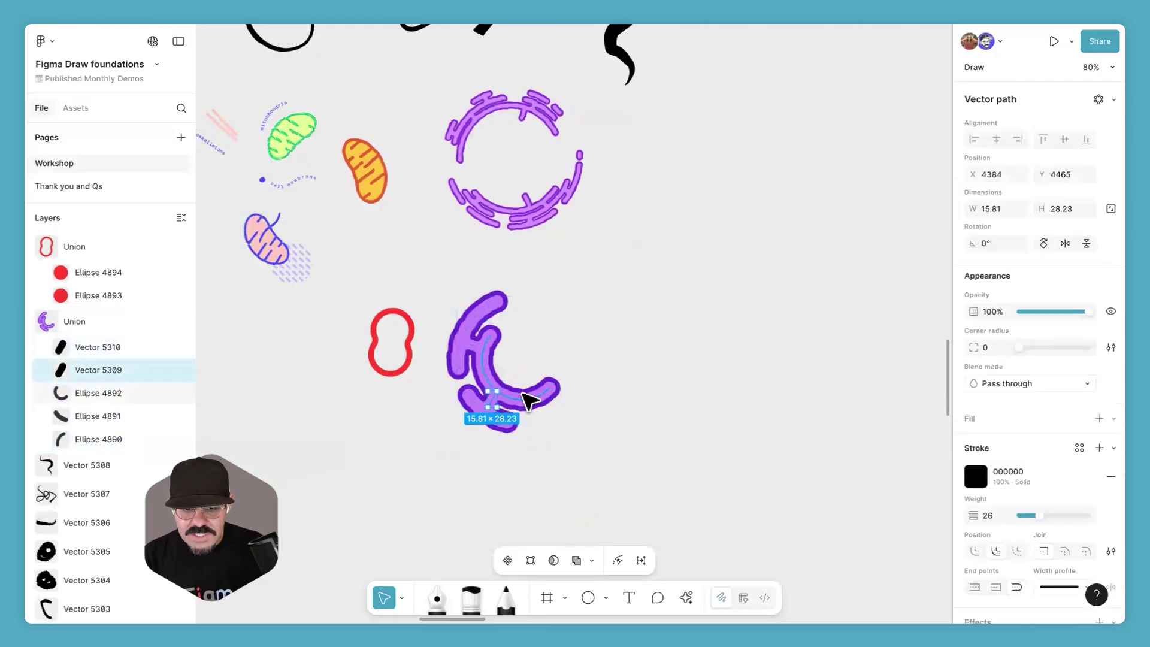
pyautogui.click(530, 400)
pyautogui.keyDown('ctrl'); pyautogui.scroll(3, 522, 420); pyautogui.keyUp('ctrl')
pyautogui.keyDown('shift'); pyautogui.click(509, 423); pyautogui.keyUp('shift')
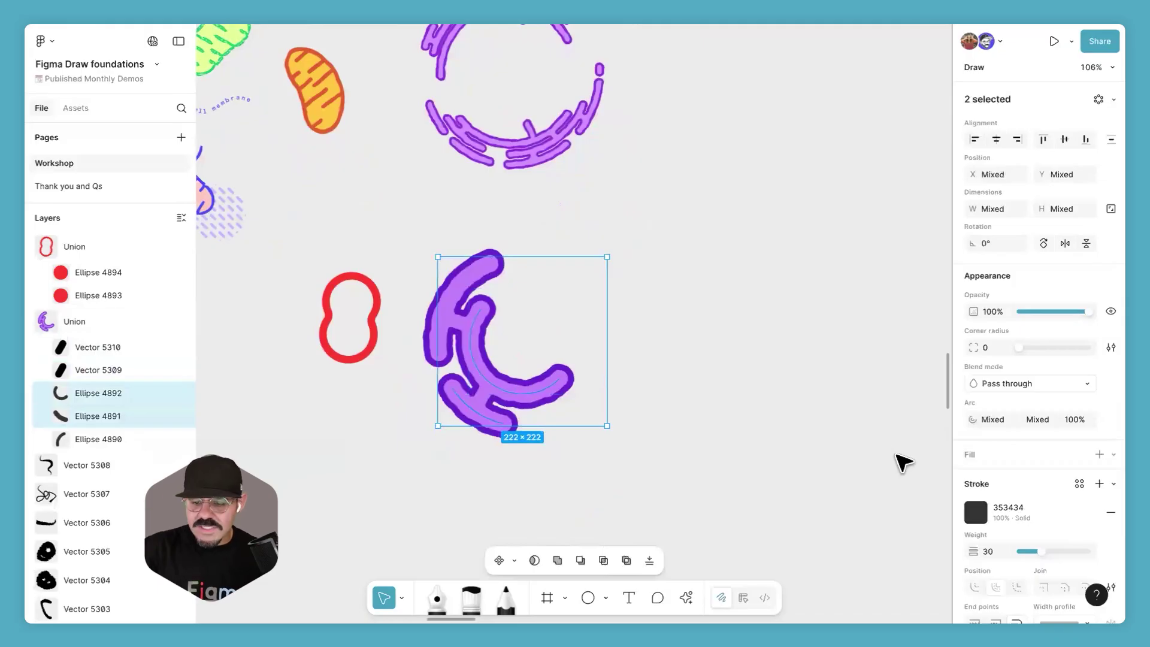
pyautogui.scroll(-3, 1042, 425)
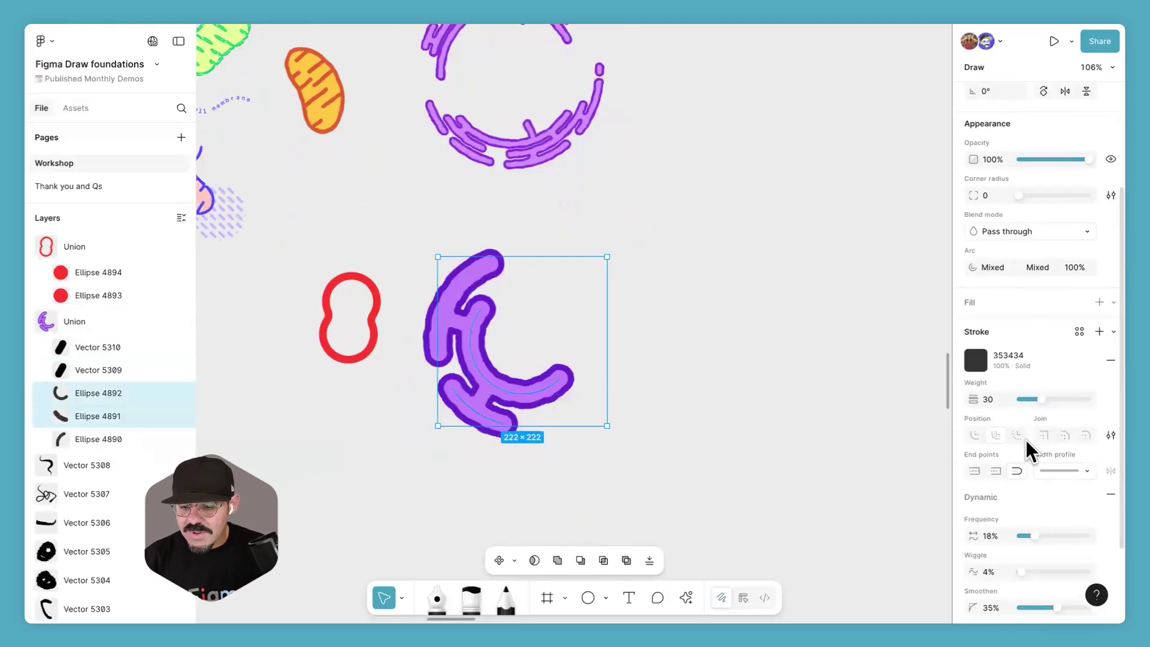
pyautogui.scroll(-2, 1029, 451)
pyautogui.click(1109, 399)
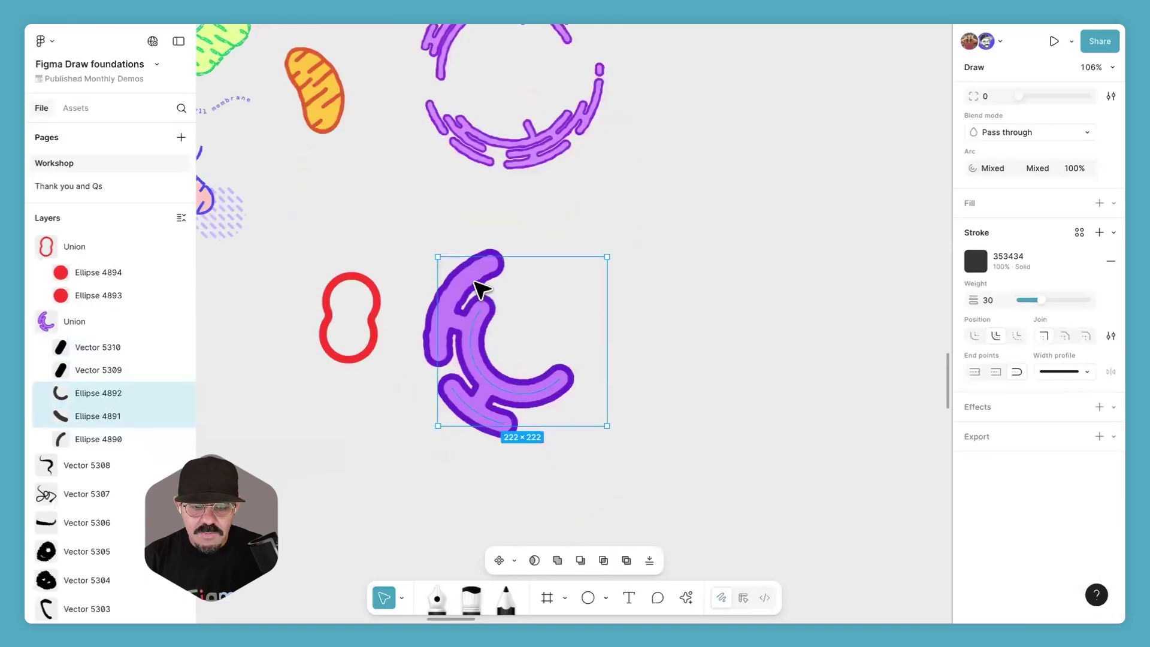
# Step: Remove the dynamic stroke effect from the outer arc of the purple union
pyautogui.click(473, 292)
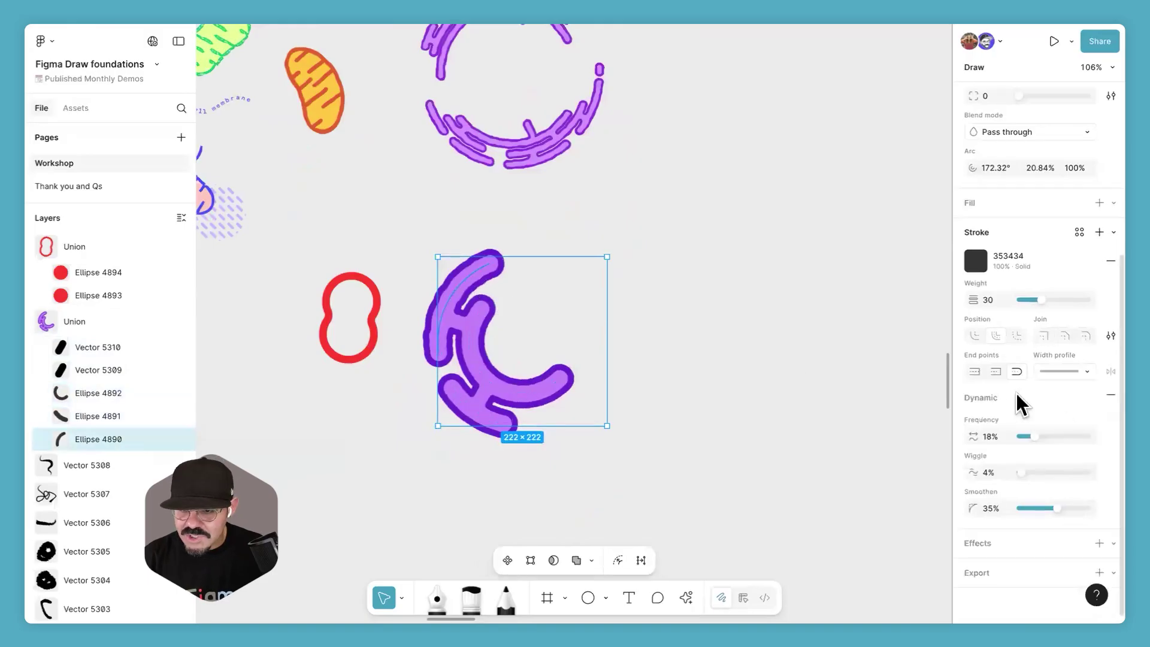
pyautogui.click(1109, 394)
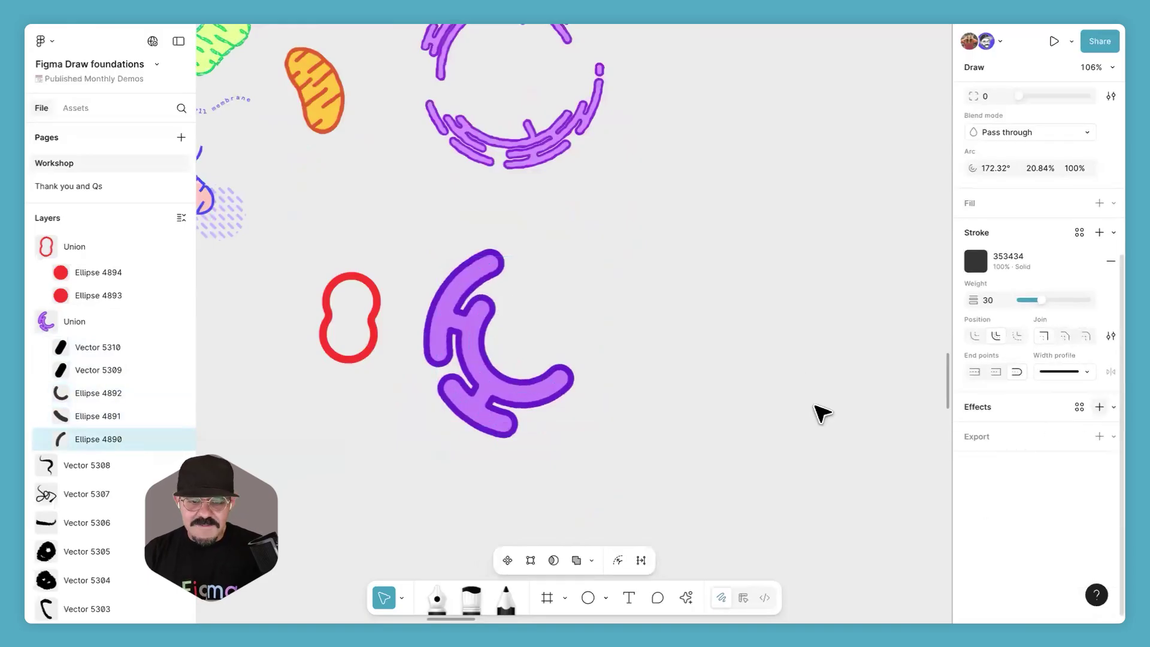
pyautogui.scroll(5, 518, 329)
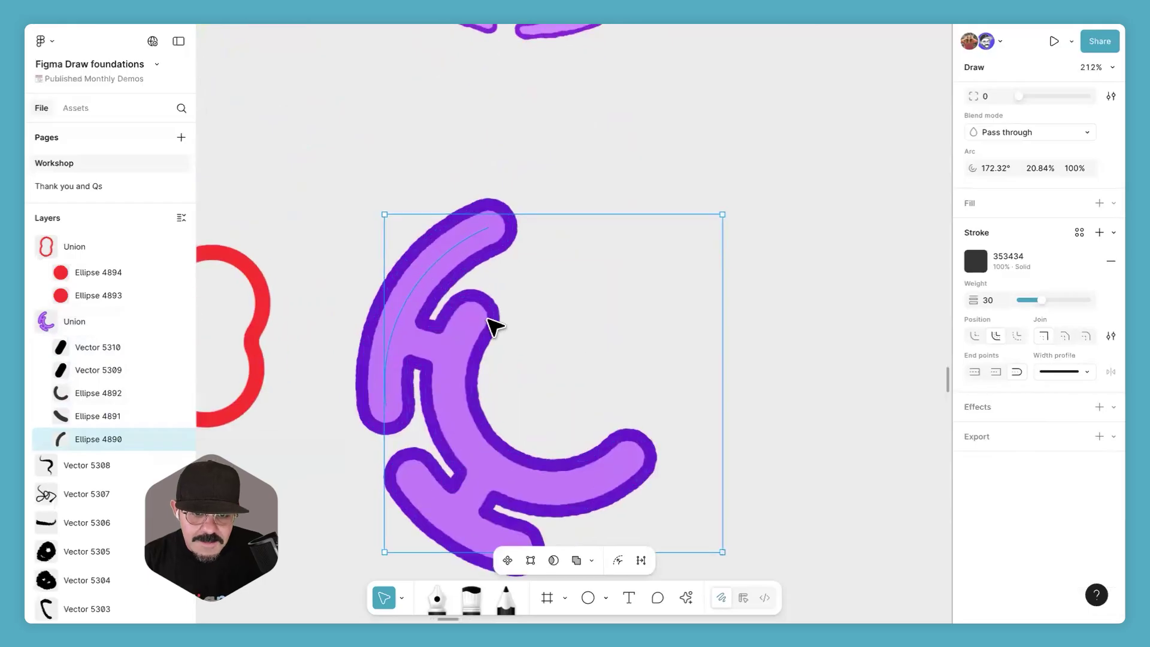
# Step: Adjust the dynamic stroke settings of the purple union's outline and deselect it
pyautogui.click(210, 351)
pyautogui.click(126, 326)
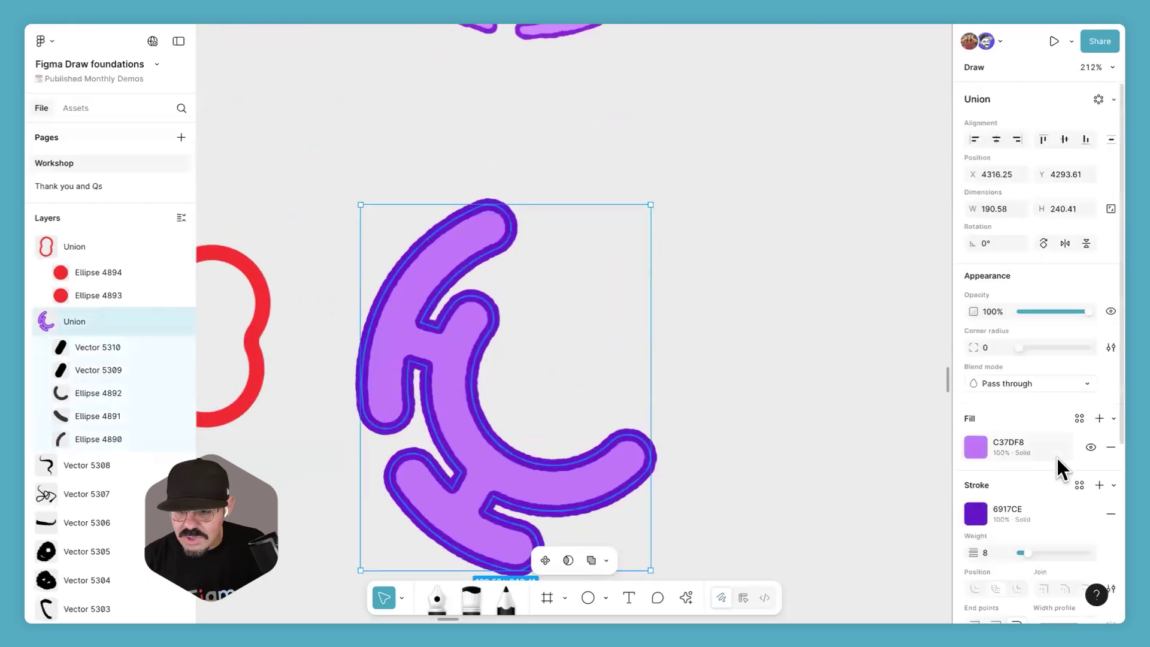
pyautogui.scroll(-5, 1056, 457)
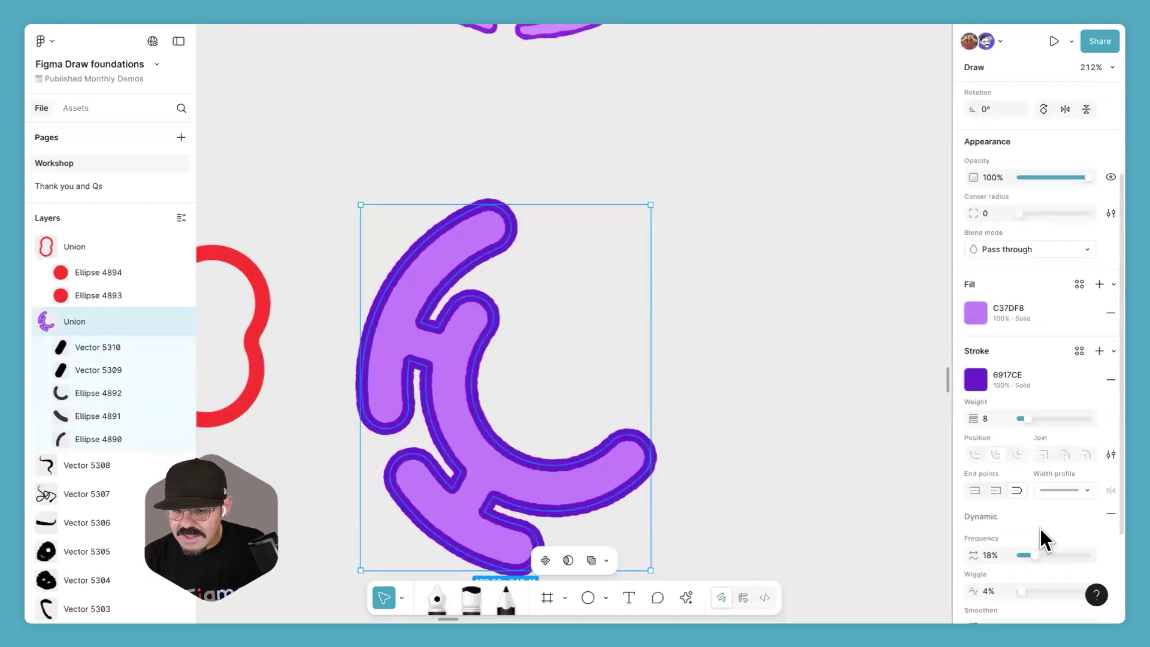
pyautogui.scroll(-5, 1040, 528)
pyautogui.moveTo(1050, 436)
pyautogui.mouseDown()
pyautogui.moveTo(1027, 441)
pyautogui.moveTo(1041, 468)
pyautogui.moveTo(1025, 471)
pyautogui.moveTo(1057, 502)
pyautogui.moveTo(1022, 476)
pyautogui.moveTo(1032, 508)
pyautogui.moveTo(1067, 504)
pyautogui.moveTo(1023, 474)
pyautogui.mouseUp()
pyautogui.click(521, 334)
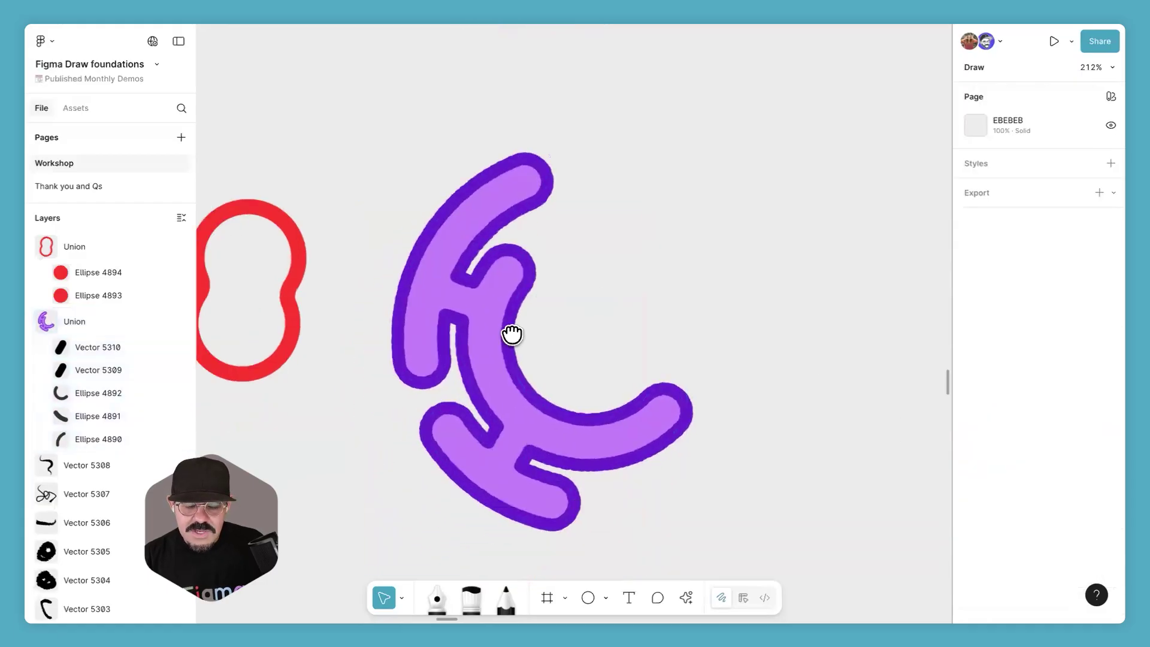
# Step: Extend the inner arc of the purple union to a 74.28% sweep so it forms a C shape
pyautogui.scroll(5, 511, 331)
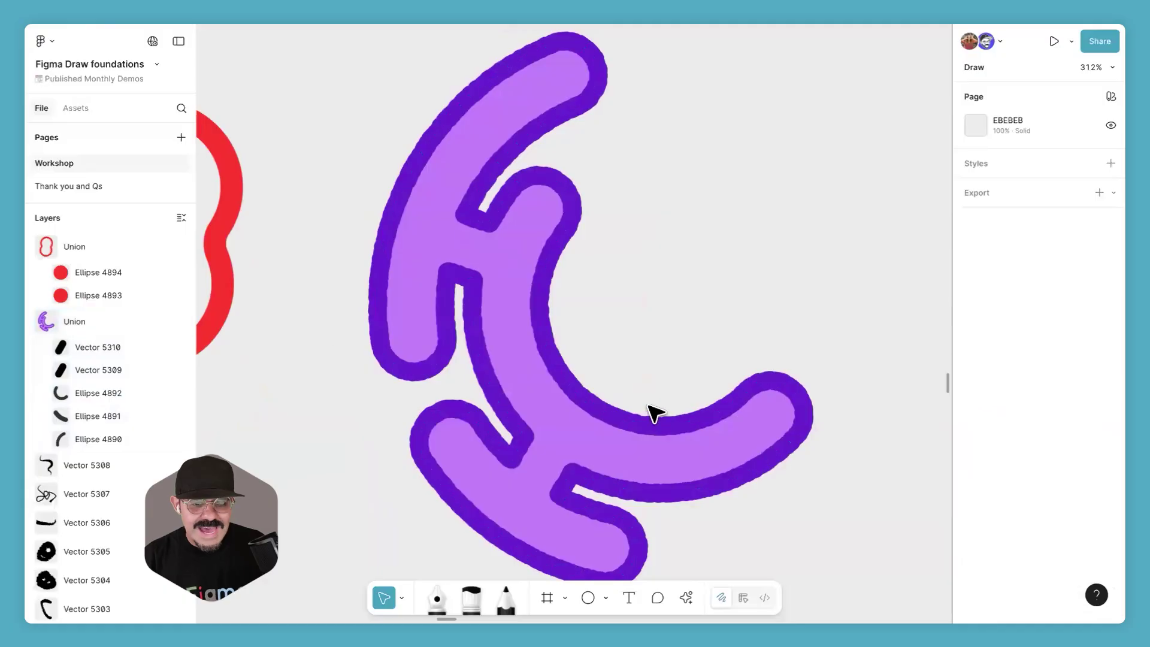
pyautogui.click(510, 257)
pyautogui.click(530, 237)
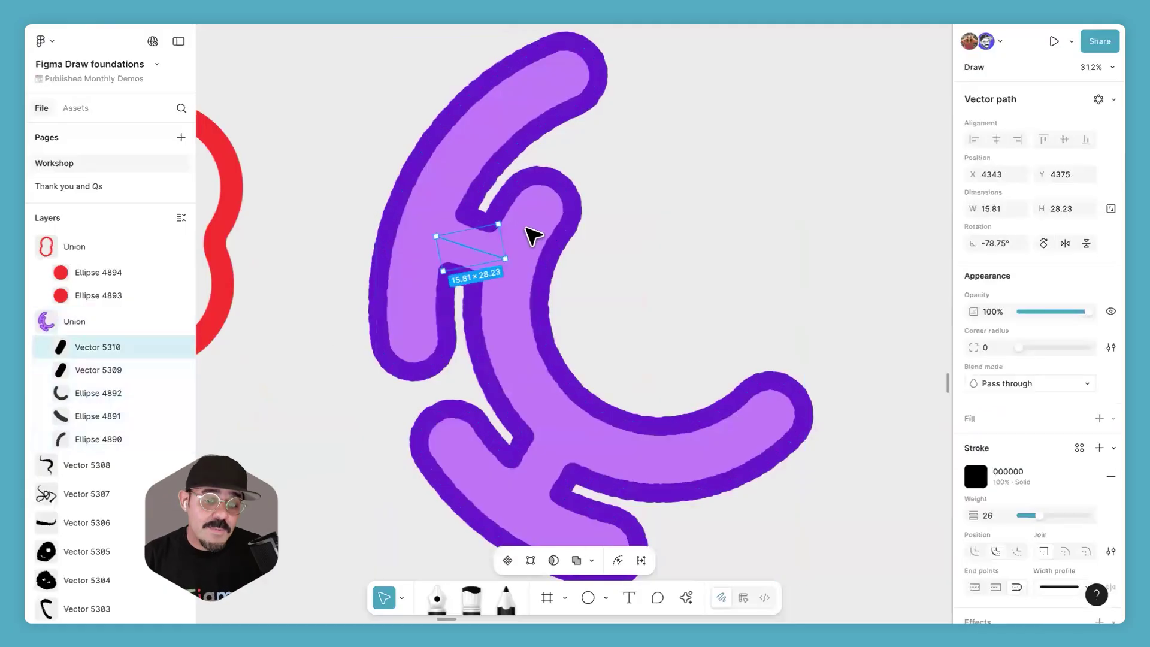
pyautogui.click(544, 218)
pyautogui.moveTo(547, 213); pyautogui.dragTo(796, 287)
pyautogui.scroll(-3, 796, 287)
pyautogui.scroll(-1, 683, 317)
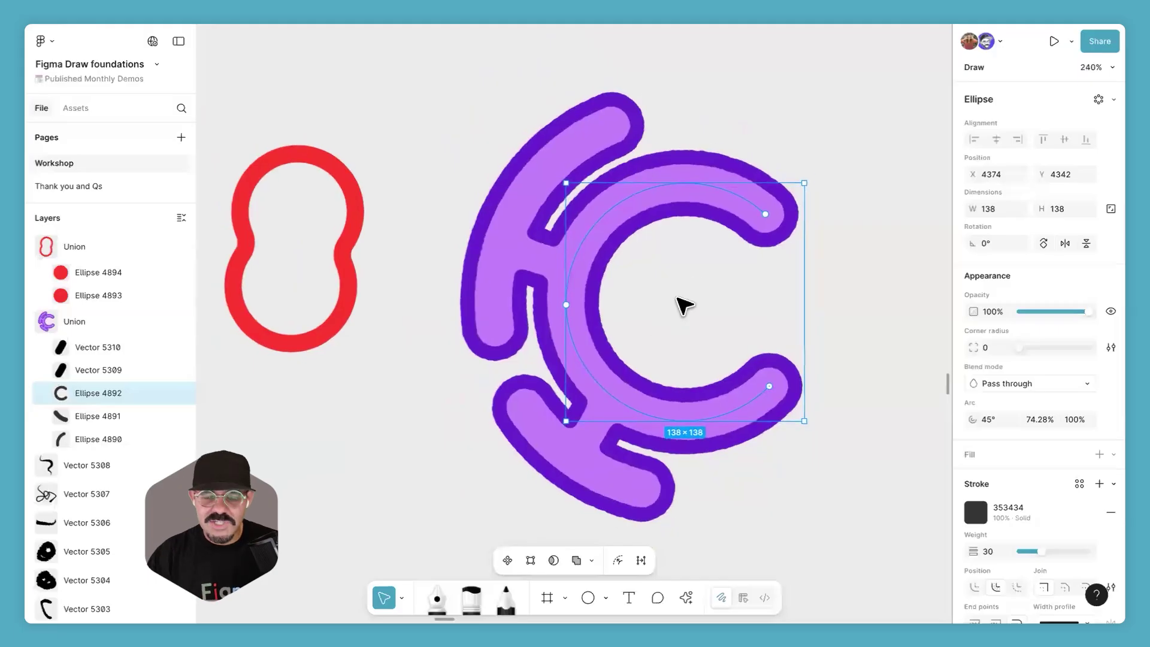
# Step: Duplicate the inner arc, shrink the copy inside the C shape and reshape it into a shorter curved arc
pyautogui.hscroll(5, 622, 300)
pyautogui.hotkey('ctrl', 'd')
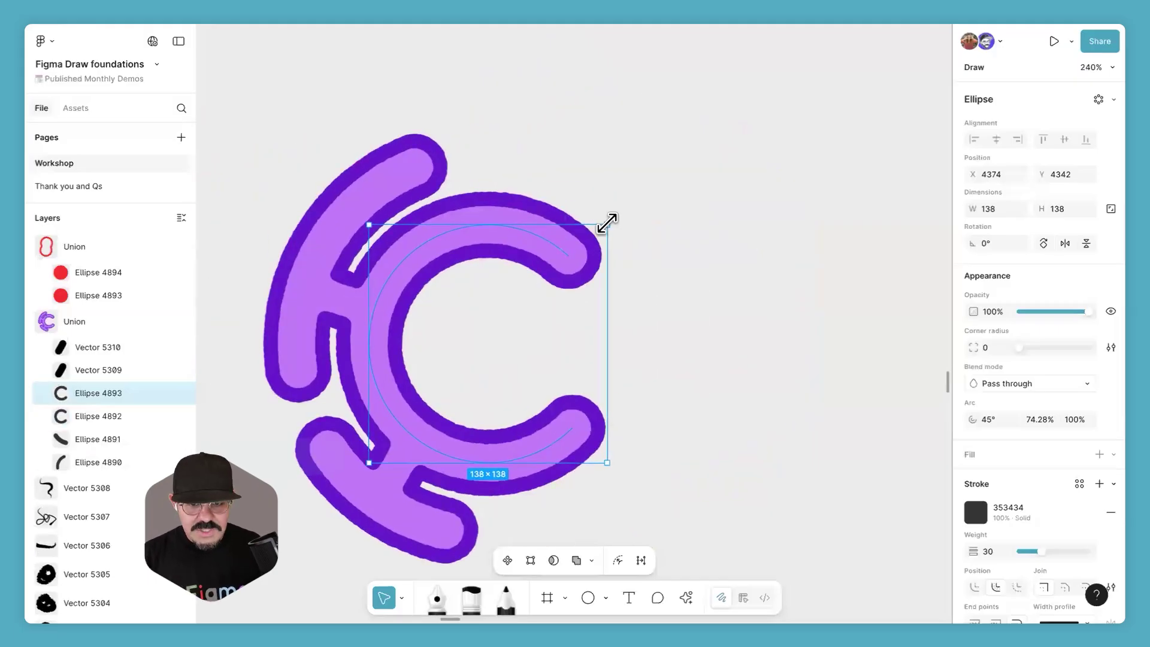
pyautogui.moveTo(551, 257); pyautogui.dragTo(444, 339)
pyautogui.moveTo(521, 385); pyautogui.dragTo(524, 299)
pyautogui.click(766, 326)
pyautogui.scroll(-1, 766, 327)
pyautogui.scroll(-2, 766, 327)
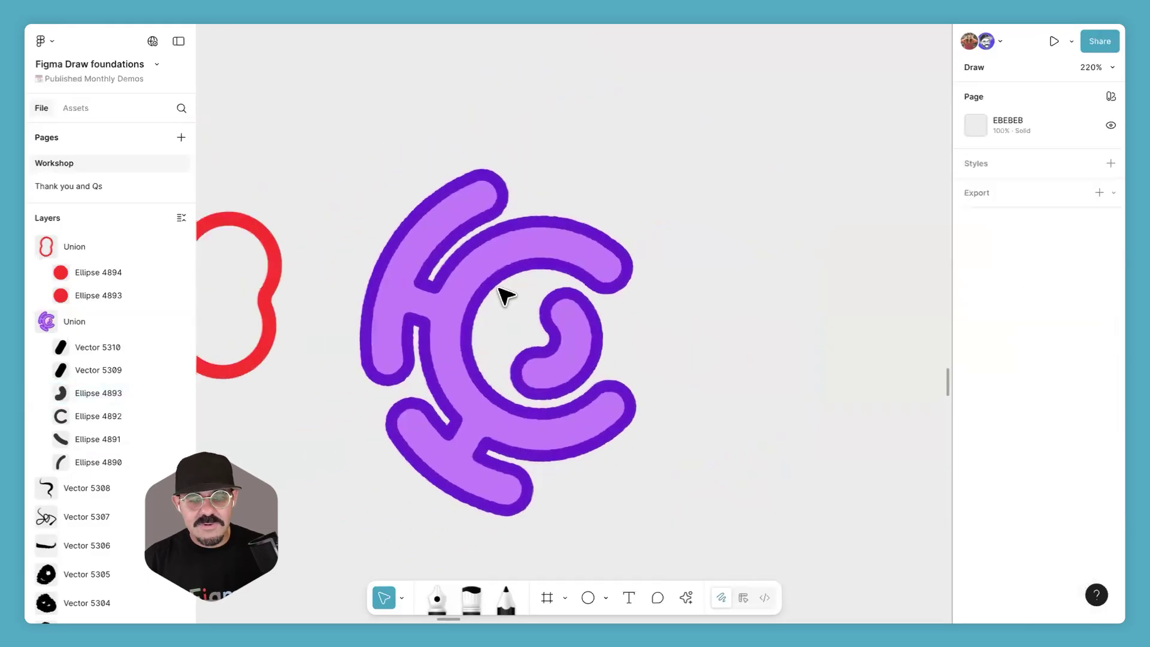
# Step: Review the purple union's child layers and compare the shape with the ring-shaped organelle above it
pyautogui.click(559, 249)
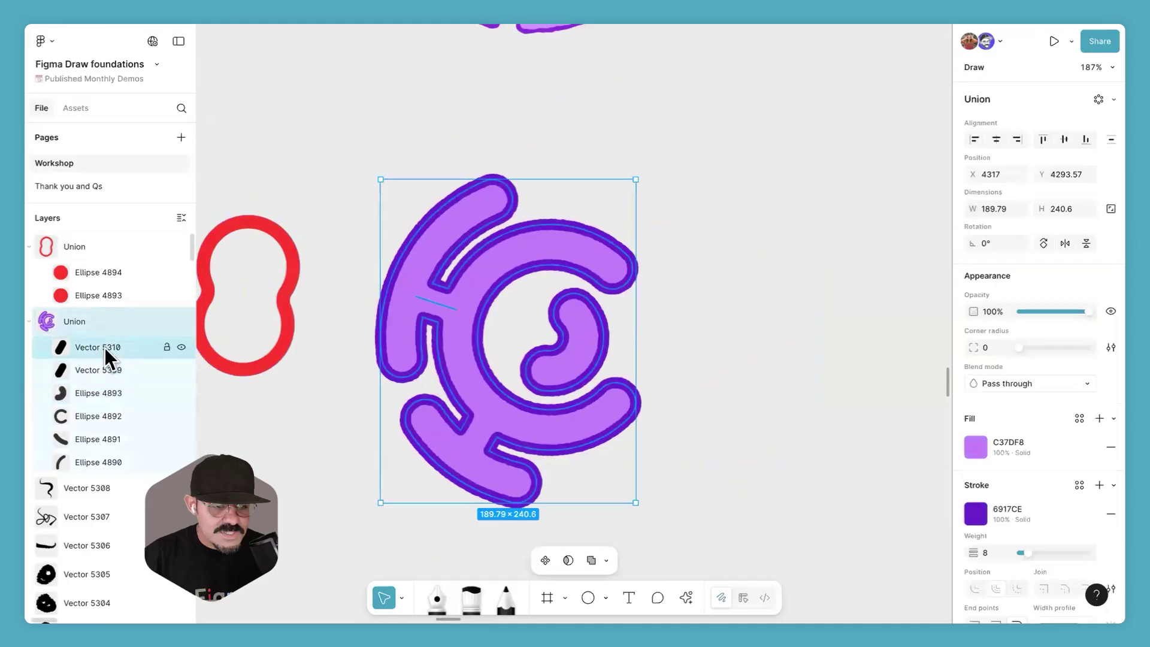
pyautogui.click(732, 205)
pyautogui.scroll(-2, 736, 213)
pyautogui.scroll(-2, 736, 214)
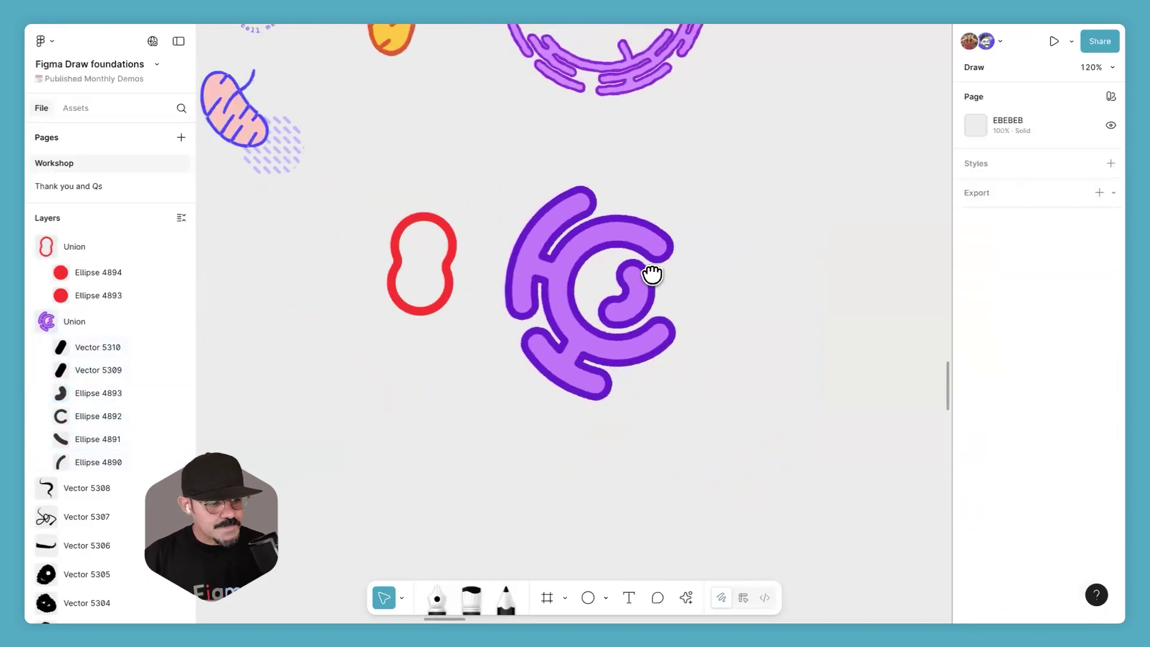
pyautogui.scroll(3, 652, 272)
pyautogui.hscroll(5, 627, 297)
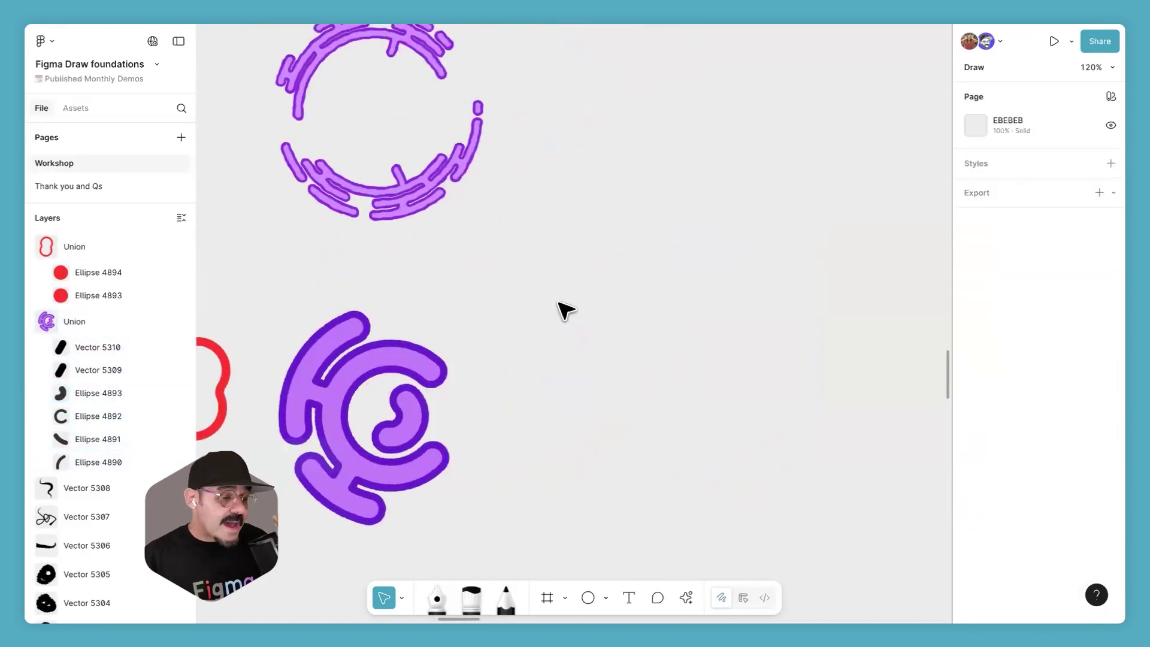
pyautogui.click(424, 364)
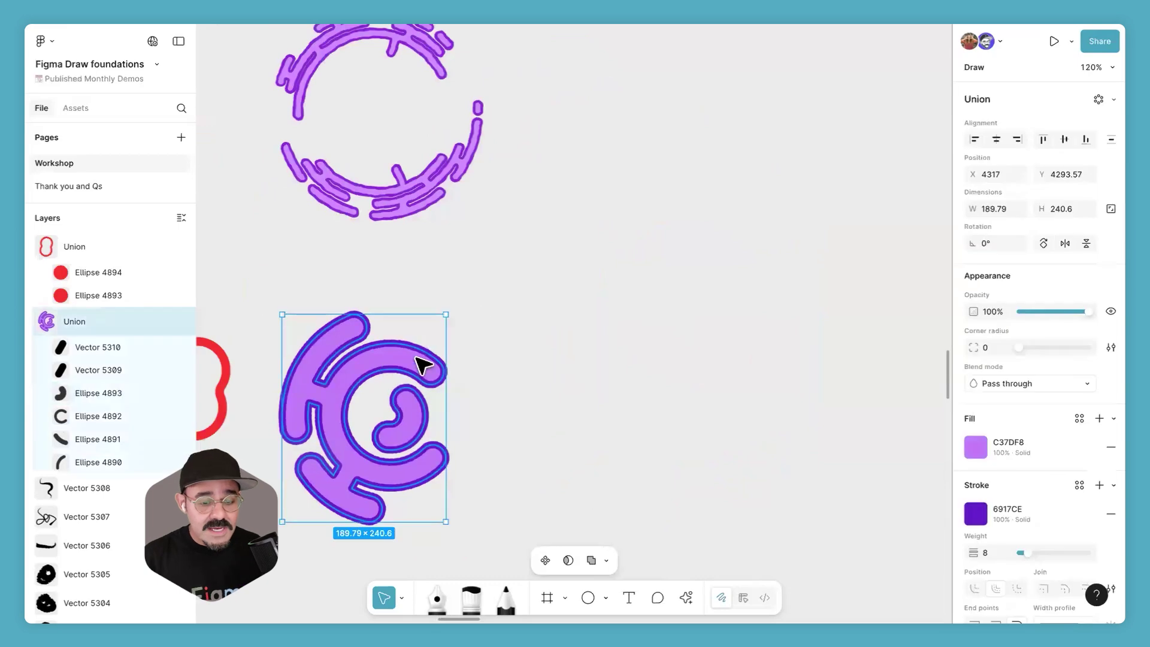
pyautogui.scroll(-3, 488, 334)
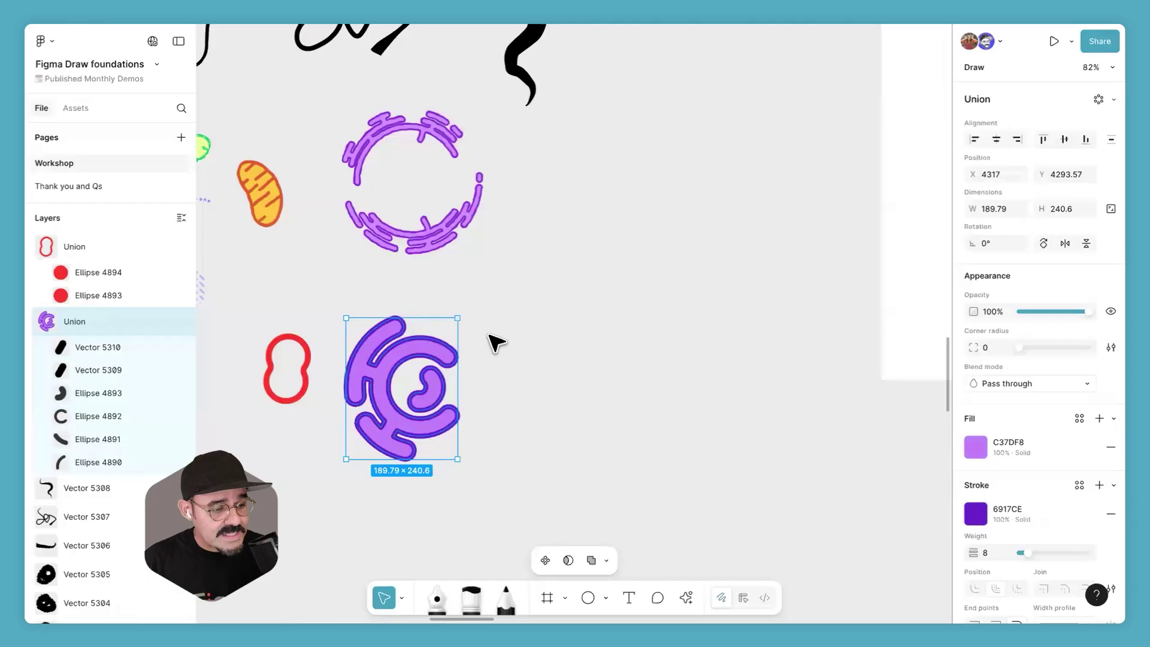
# Step: Examine the sample stretch and scatter brush strokes in the Brushes frame
pyautogui.scroll(5, 516, 390)
pyautogui.hscroll(5, 539, 377)
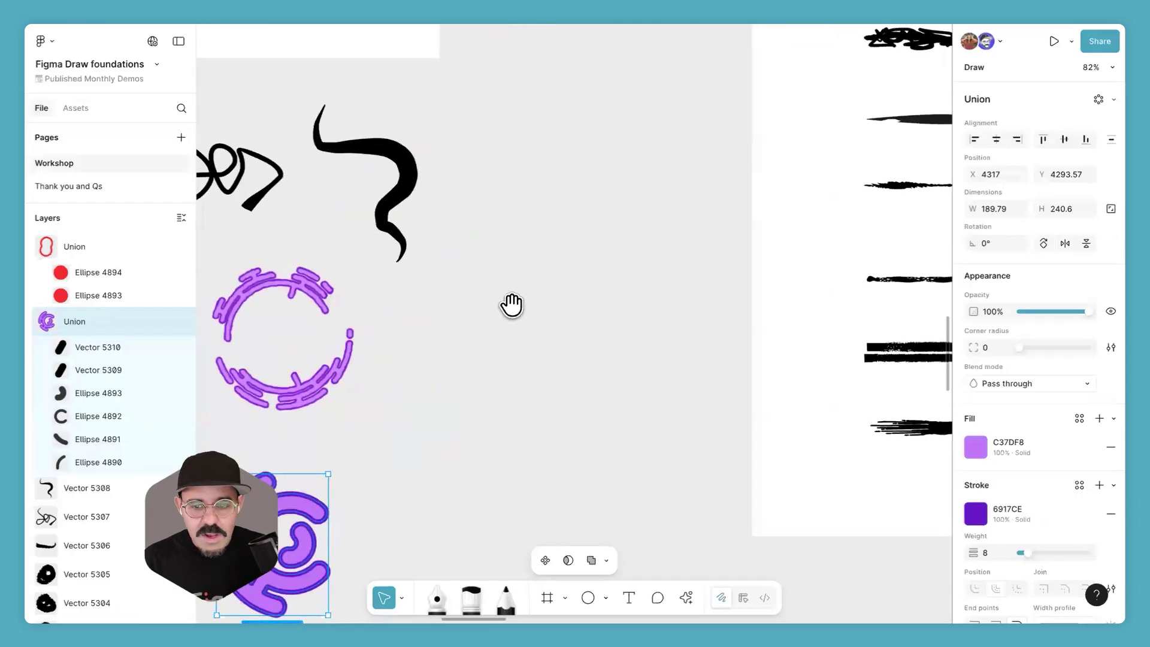
pyautogui.scroll(-3, 512, 305)
pyautogui.hscroll(10, 354, 360)
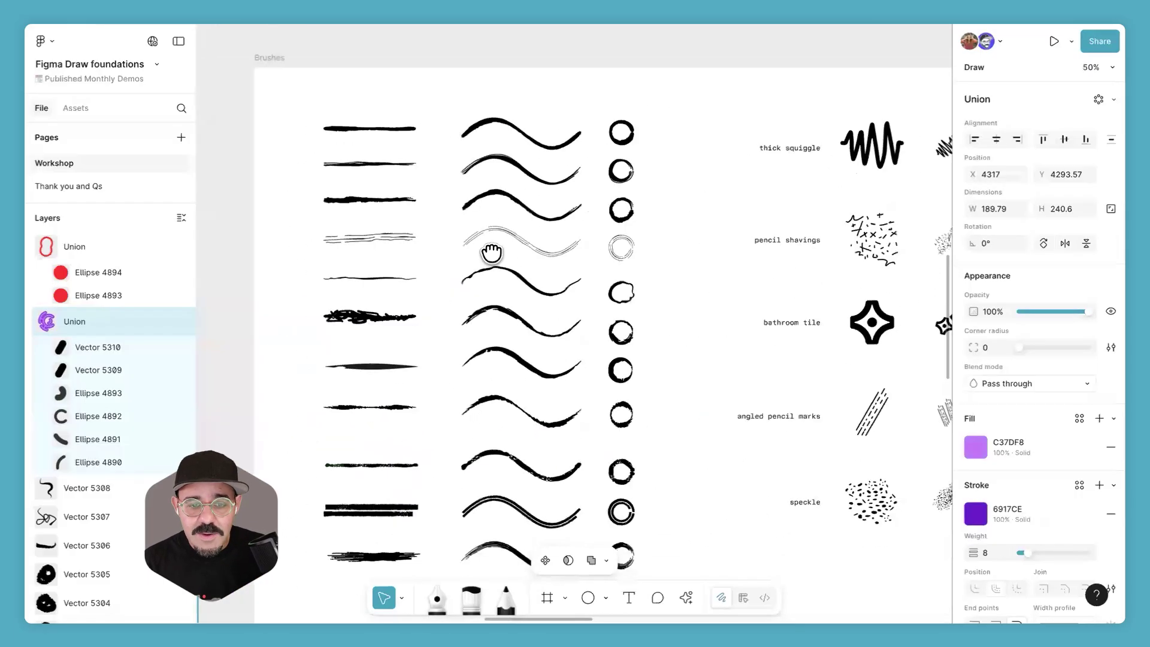
pyautogui.scroll(-2, 491, 251)
pyautogui.hscroll(2, 485, 248)
pyautogui.scroll(-2, 537, 246)
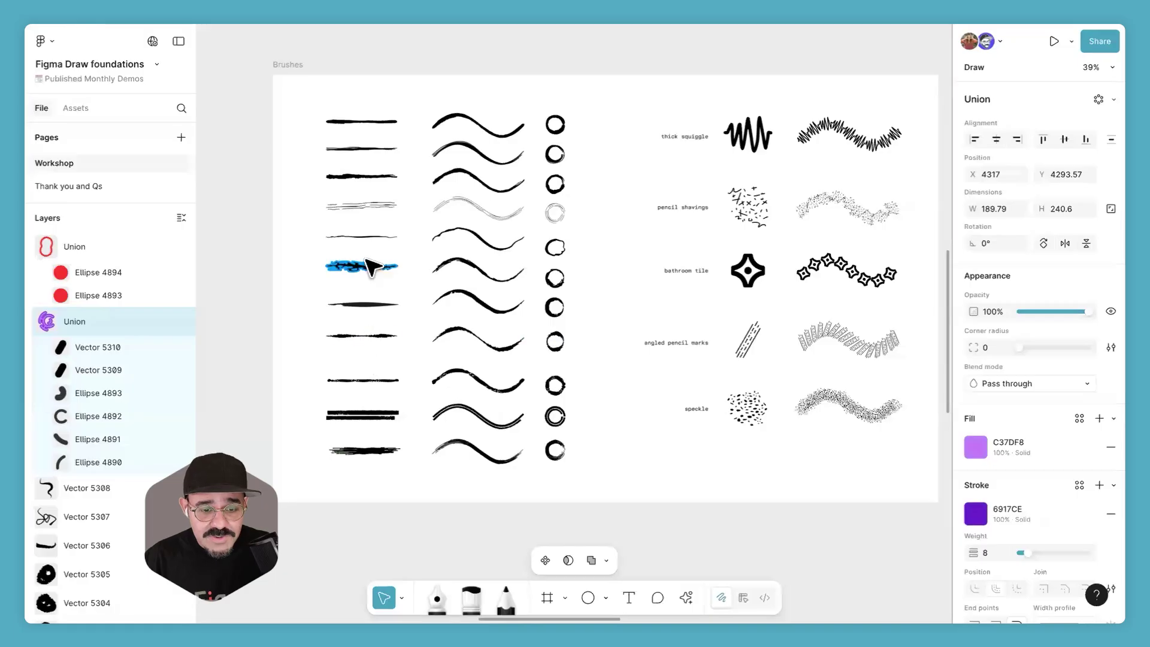
pyautogui.scroll(3, 420, 262)
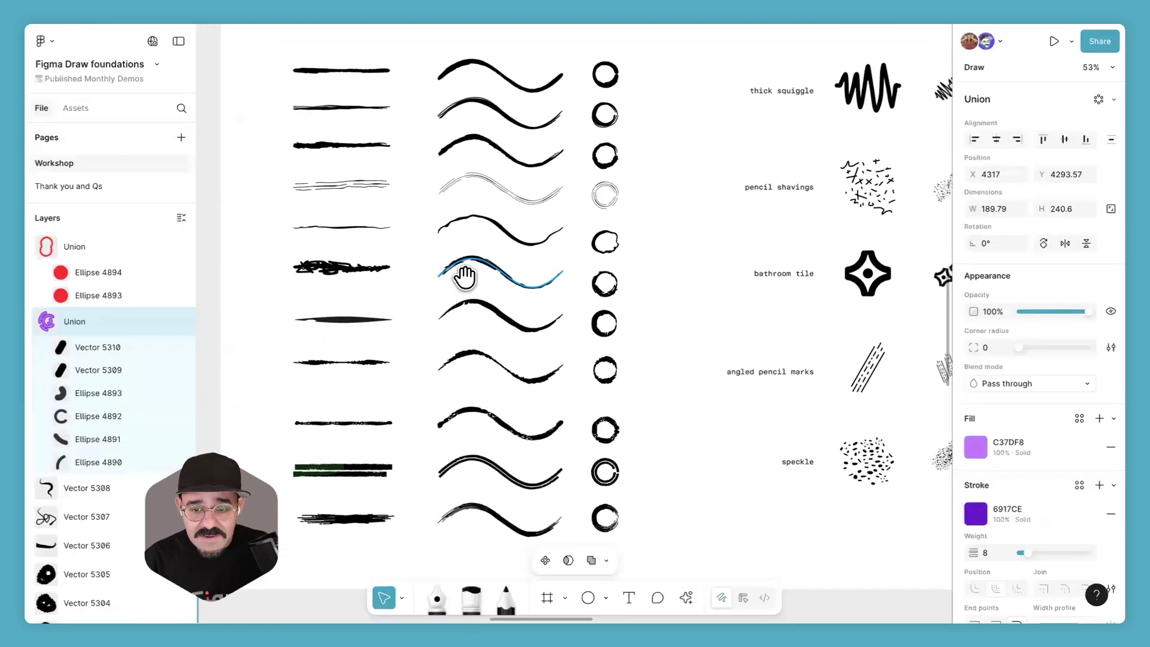
pyautogui.scroll(-1, 465, 277)
pyautogui.hscroll(3, 608, 300)
pyautogui.scroll(-5, 637, 257)
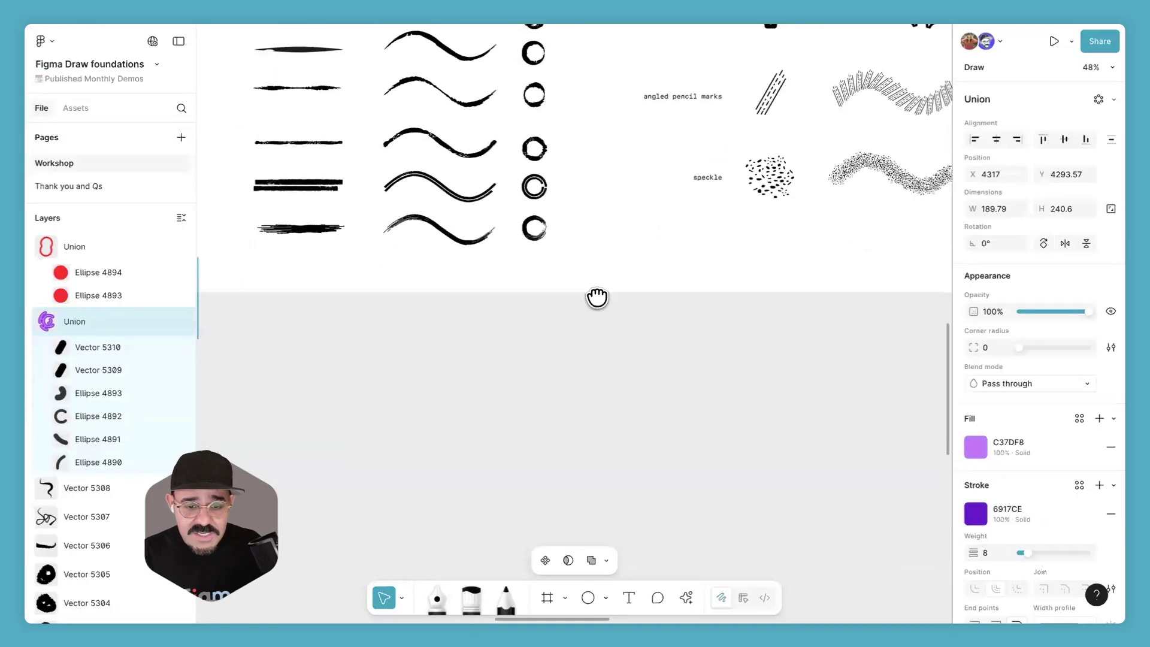
# Step: Draw a 357 × 59 rectangle on the empty canvas below the Brushes frame
pyautogui.scroll(-10, 597, 296)
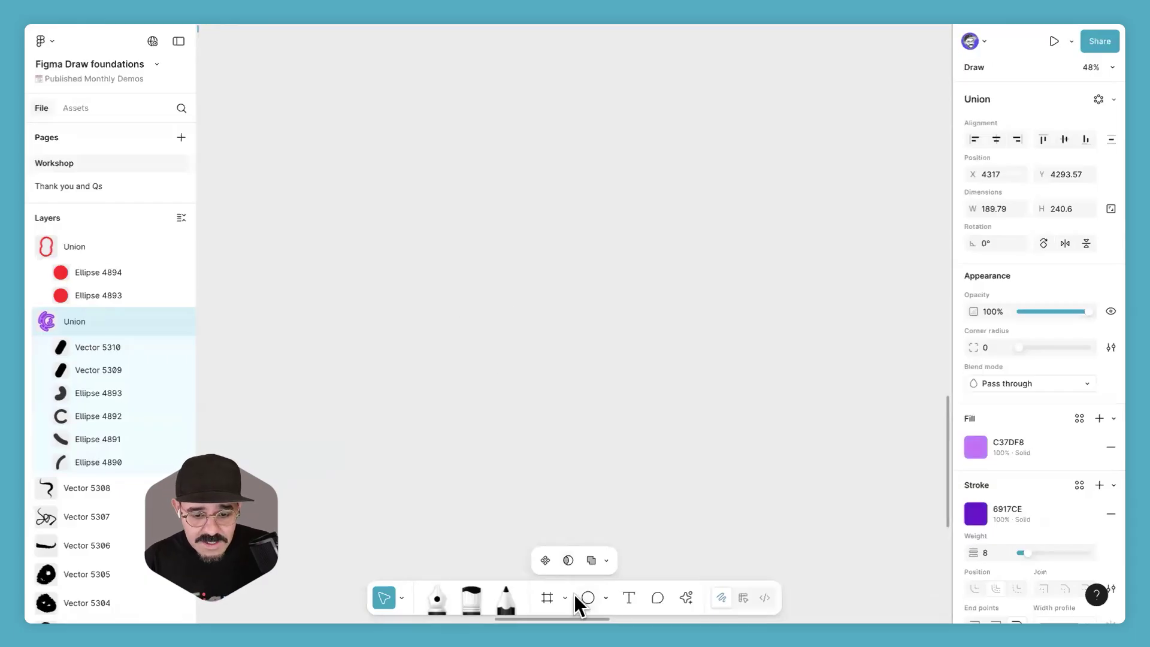
pyautogui.click(605, 597)
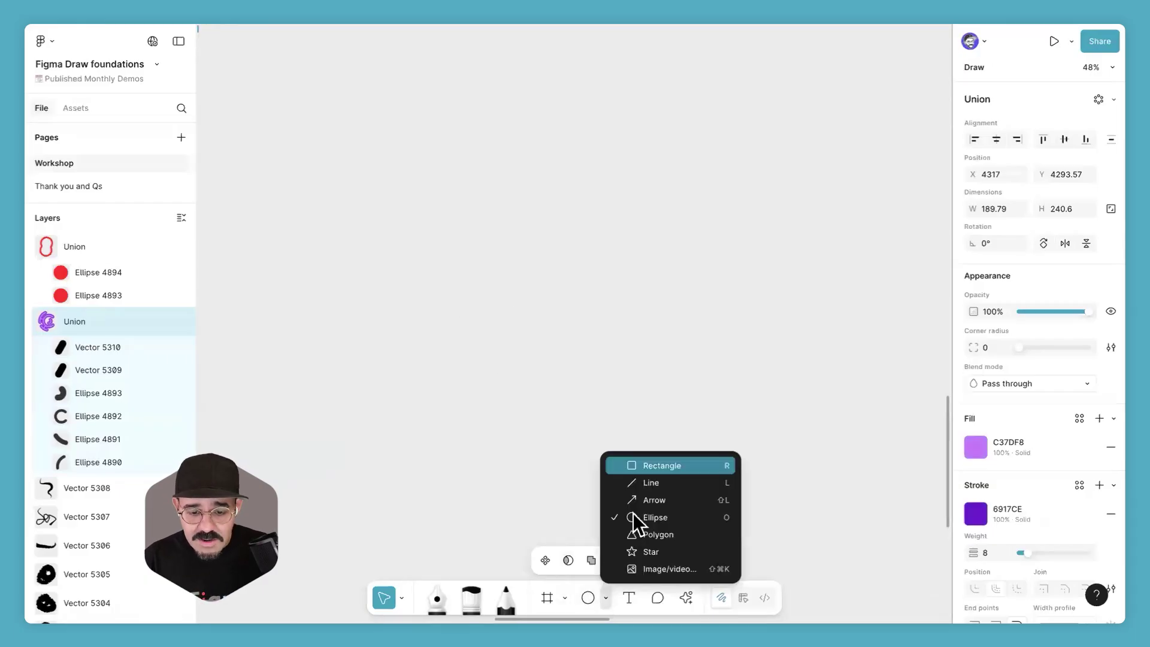
pyautogui.click(653, 467)
pyautogui.moveTo(402, 250); pyautogui.dragTo(449, 252)
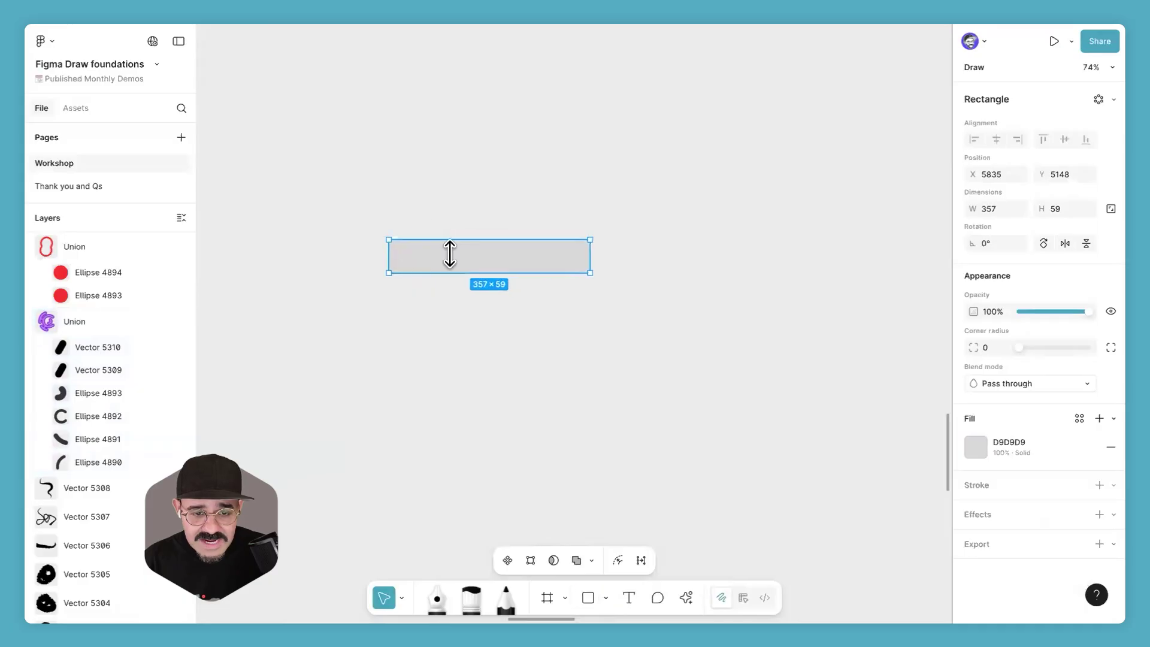
# Step: Fill the rectangle with a near-black color, reduce its height into a thinner bar and deselect it
pyautogui.scroll(5, 449, 252)
pyautogui.click(976, 448)
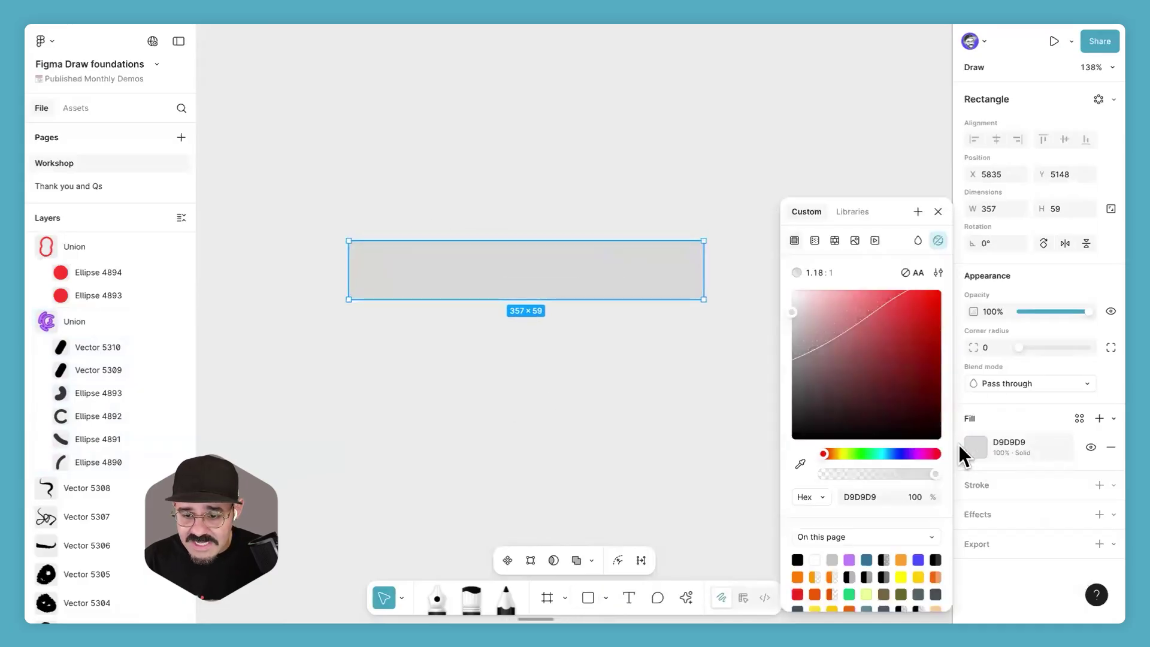
pyautogui.click(801, 419)
pyautogui.click(768, 441)
pyautogui.moveTo(531, 297); pyautogui.dragTo(531, 278)
pyautogui.click(520, 317)
pyautogui.scroll(3, 522, 323)
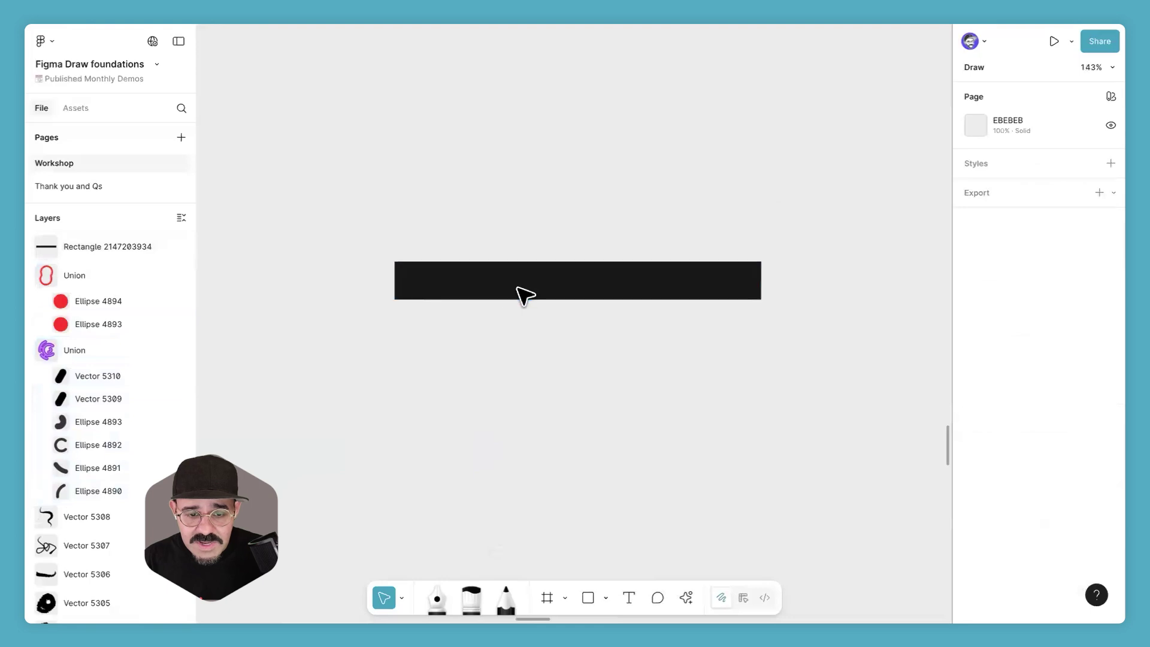
# Step: Set the Pencil tool's color to bright green 0FFF17
pyautogui.click(507, 596)
pyautogui.click(505, 561)
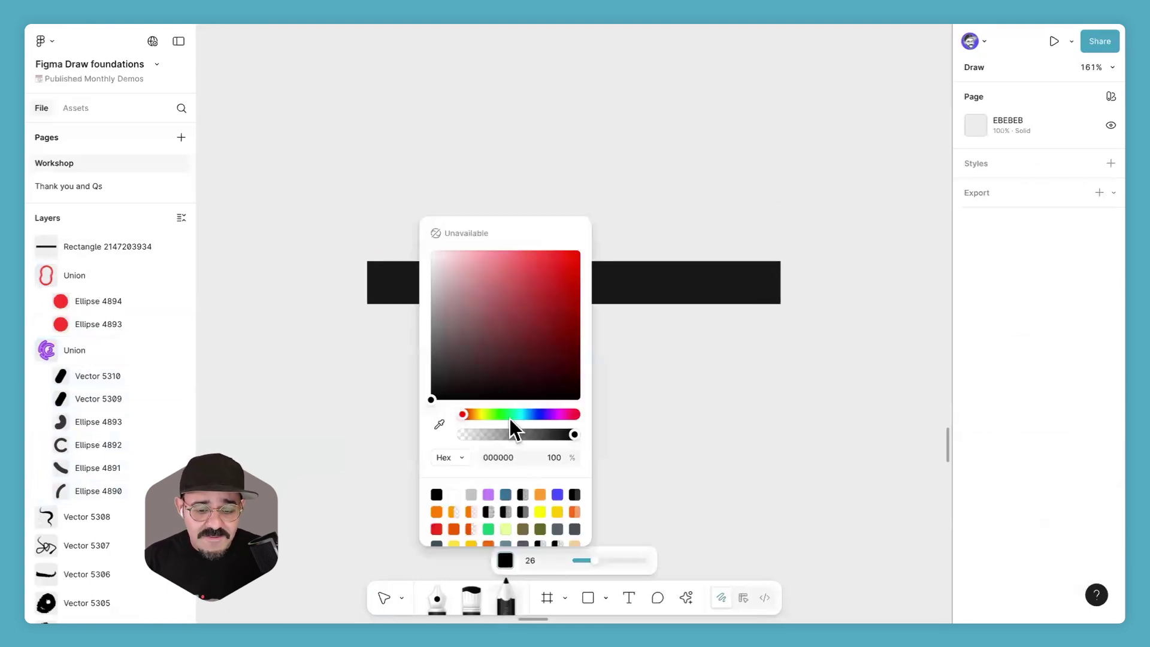
pyautogui.click(502, 415)
pyautogui.click(575, 255)
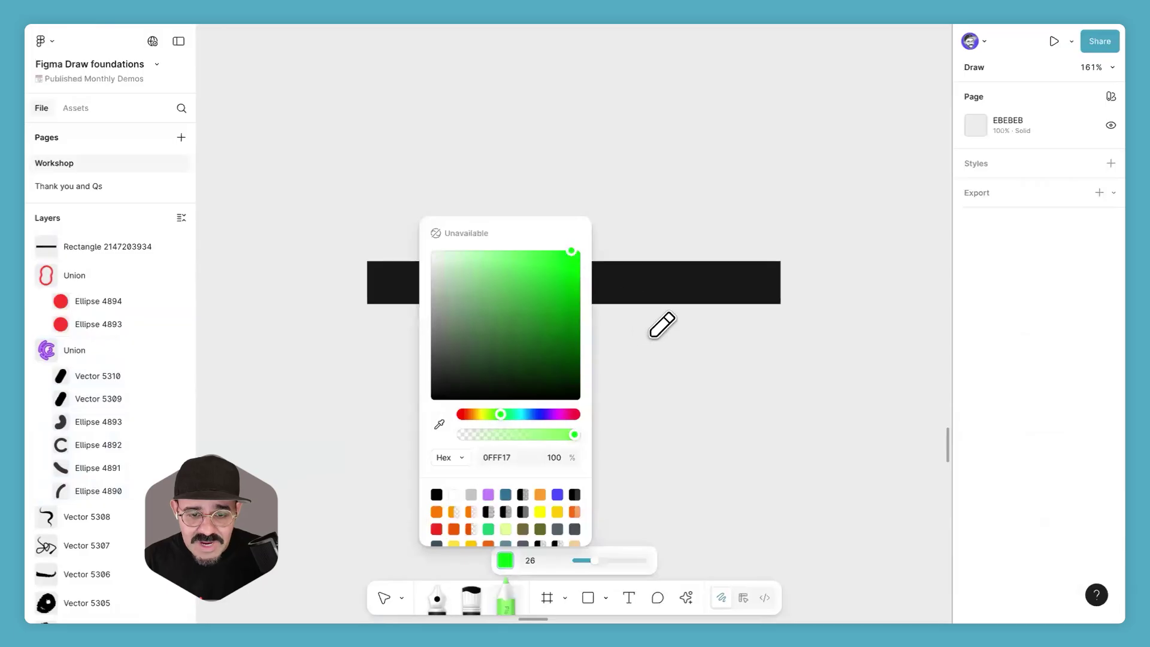
pyautogui.press('Escape')
# Step: Undo the first thick pencil stroke, set the pencil weight to 2 and sketch a wavy outline along the black bar's lower edge
pyautogui.moveTo(383, 286); pyautogui.dragTo(398, 309)
pyautogui.hotkey('ctrl', 'z')
pyautogui.moveTo(578, 563); pyautogui.dragTo(575, 561)
pyautogui.moveTo(358, 301)
pyautogui.mouseDown()
pyautogui.moveTo(489, 311)
pyautogui.moveTo(563, 295)
pyautogui.moveTo(660, 309)
pyautogui.moveTo(701, 286)
pyautogui.moveTo(723, 289)
pyautogui.moveTo(743, 318)
pyautogui.moveTo(765, 300)
pyautogui.moveTo(789, 303)
pyautogui.moveTo(726, 342)
pyautogui.moveTo(610, 324)
pyautogui.moveTo(492, 340)
pyautogui.moveTo(359, 303)
pyautogui.mouseUp()
pyautogui.press('v')
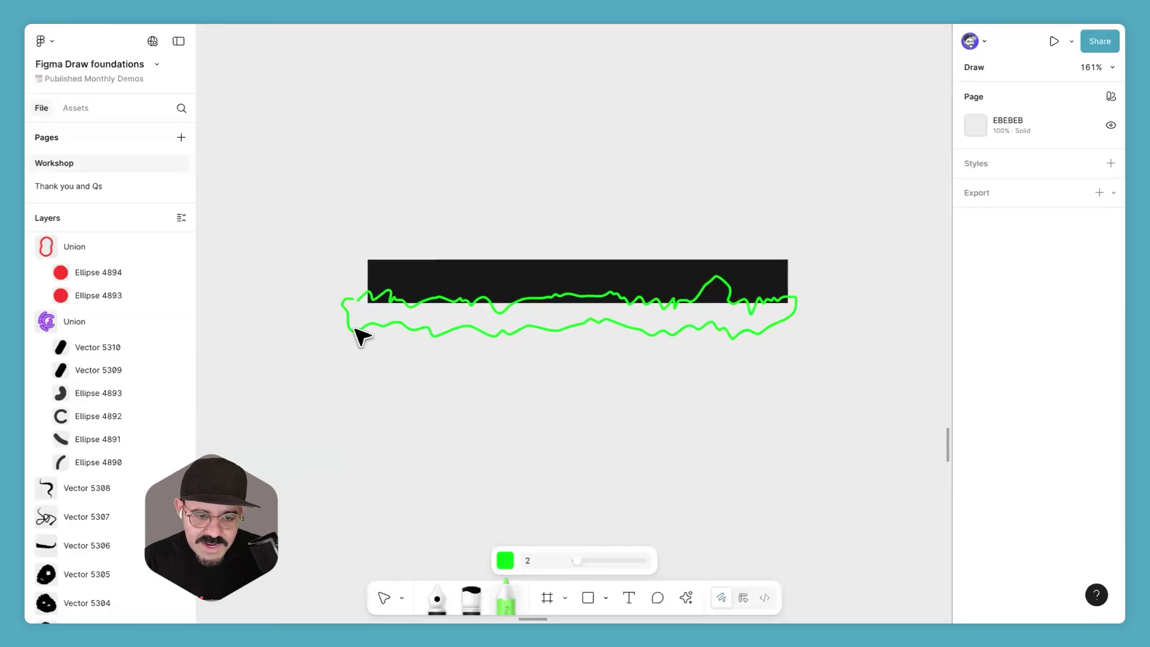
# Step: Close the green outline by joining its two open end points and adjust the joined point with the Bend tool
pyautogui.scroll(10, 359, 323)
pyautogui.scroll(5, 347, 262)
pyautogui.doubleClick(343, 234)
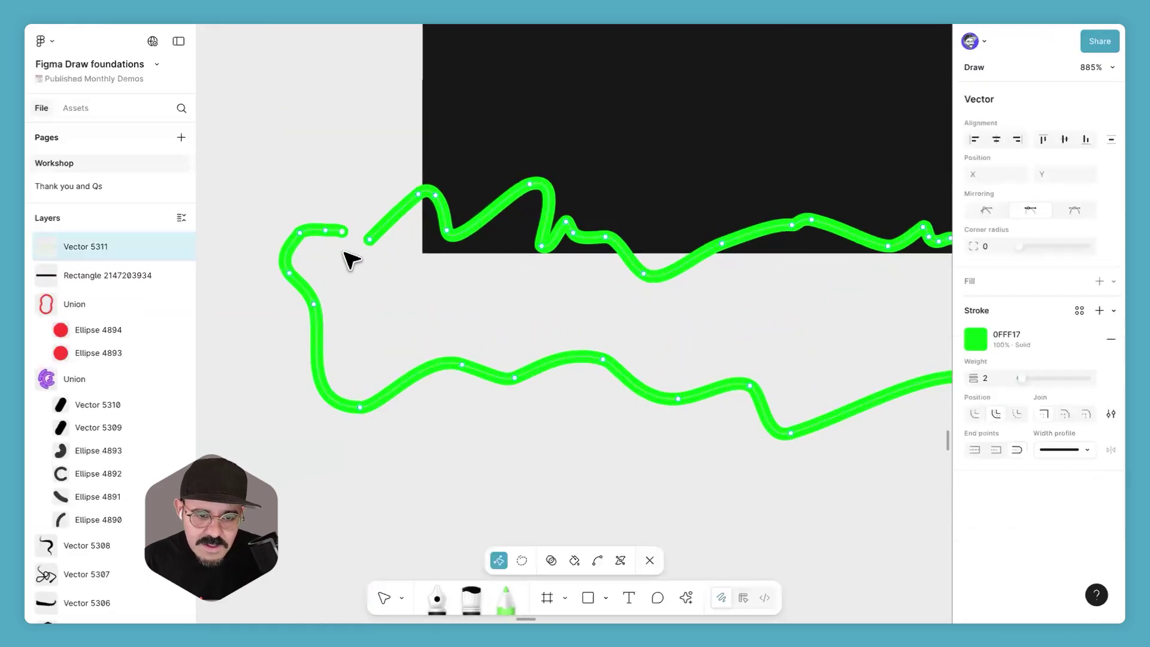
pyautogui.moveTo(334, 210); pyautogui.dragTo(382, 252)
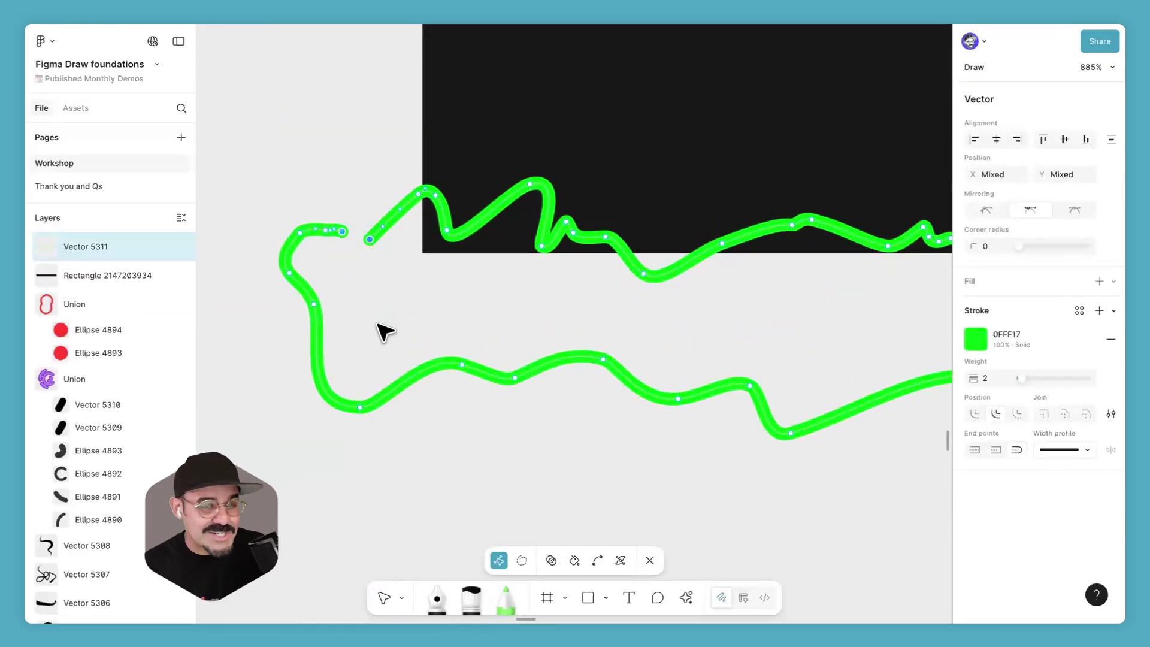
pyautogui.hotkey('ctrl', 'j')
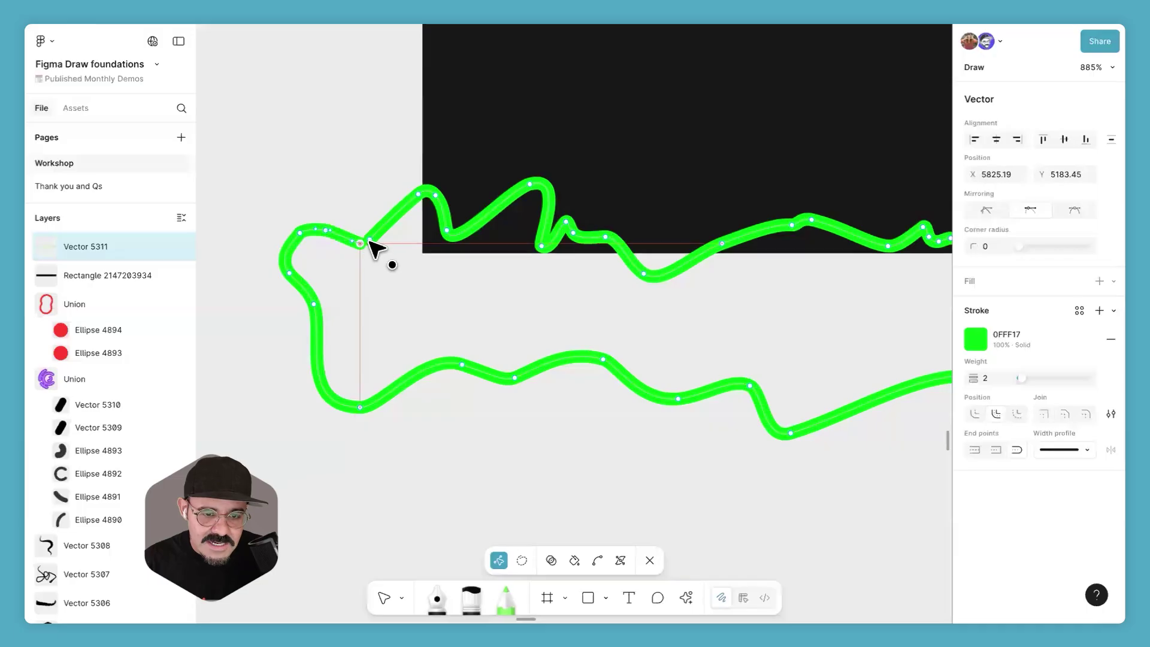
pyautogui.press('ctrl')
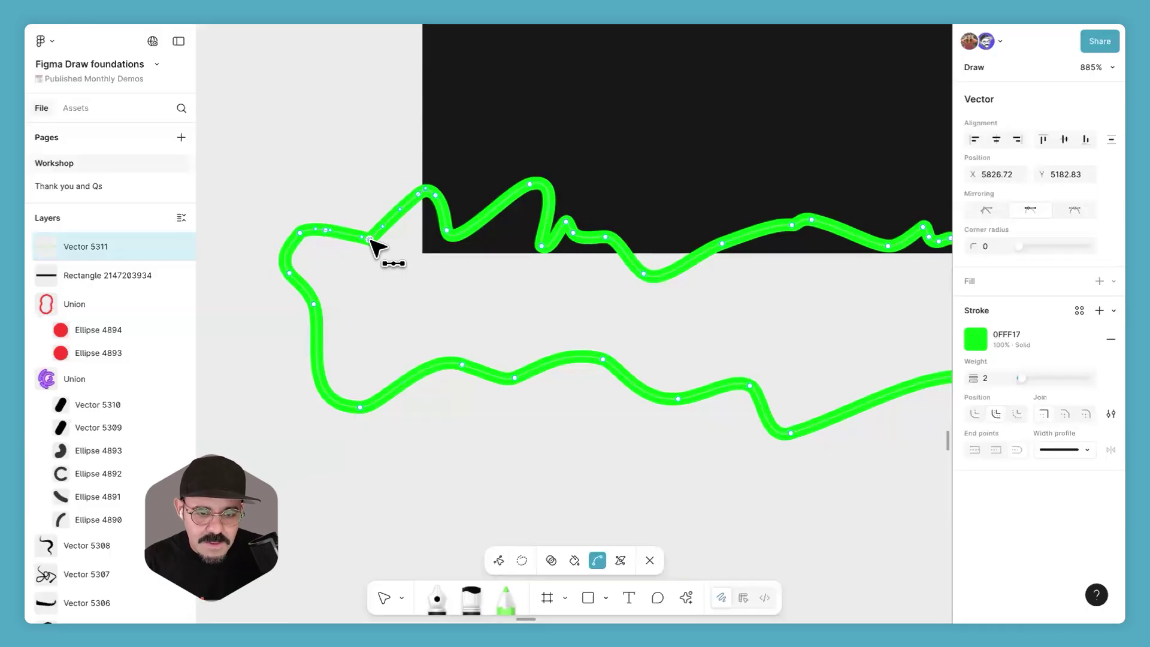
pyautogui.click(597, 561)
pyautogui.click(371, 240)
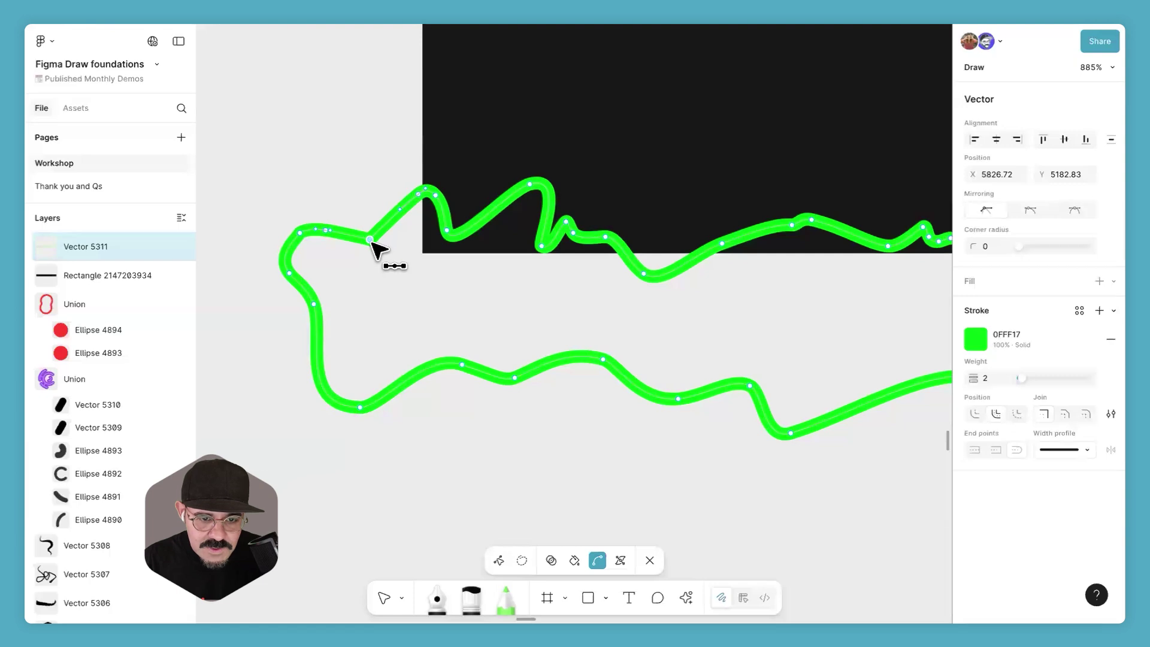
# Step: Swap the green outline's stroke and fill to make it a solid 0FFF17 shape
pyautogui.keyDown('ctrl'); pyautogui.scroll(-5, 426, 324); pyautogui.keyUp('ctrl')
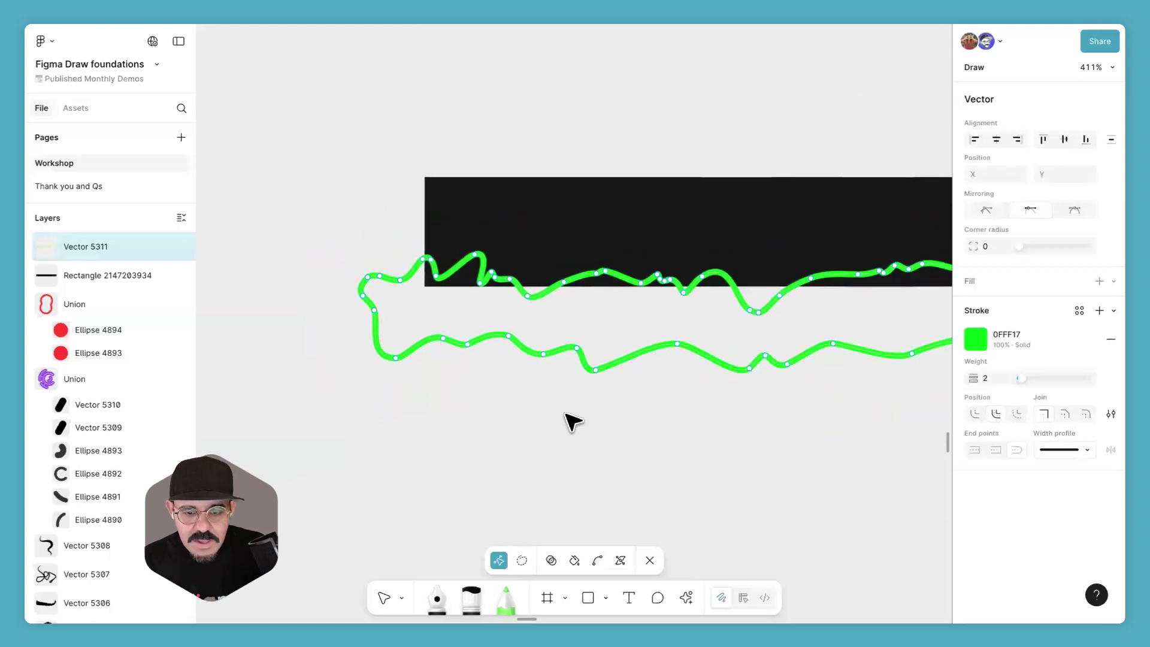
pyautogui.keyDown('ctrl'); pyautogui.scroll(-3, 480, 401); pyautogui.keyUp('ctrl')
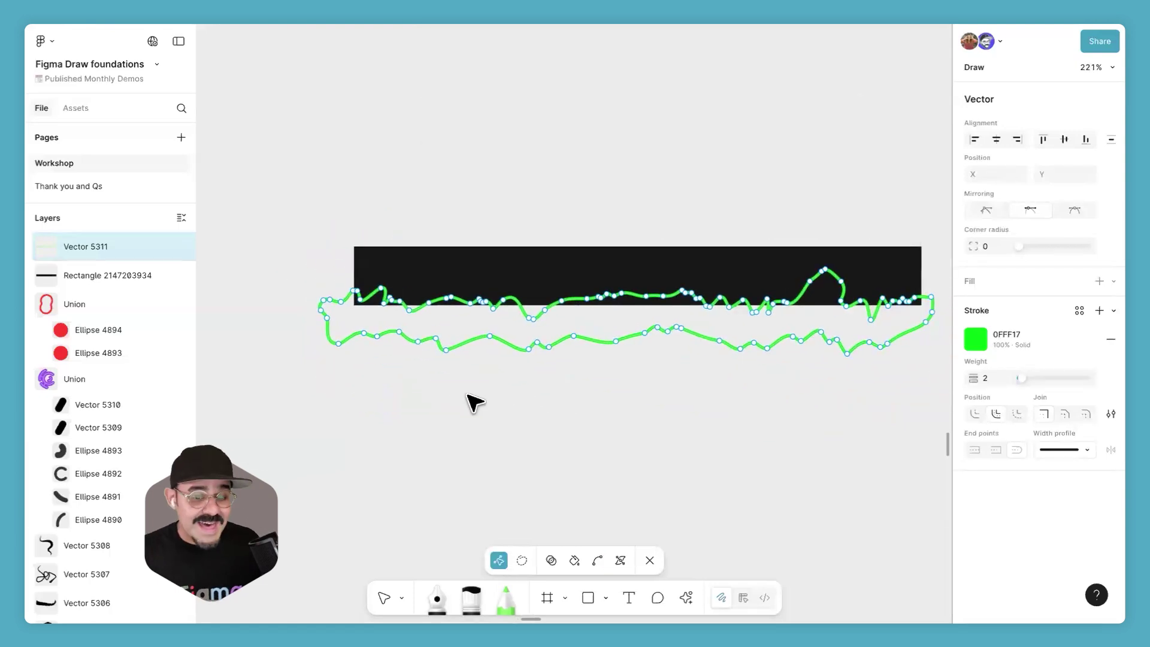
pyautogui.moveTo(616, 411); pyautogui.dragTo(561, 417)
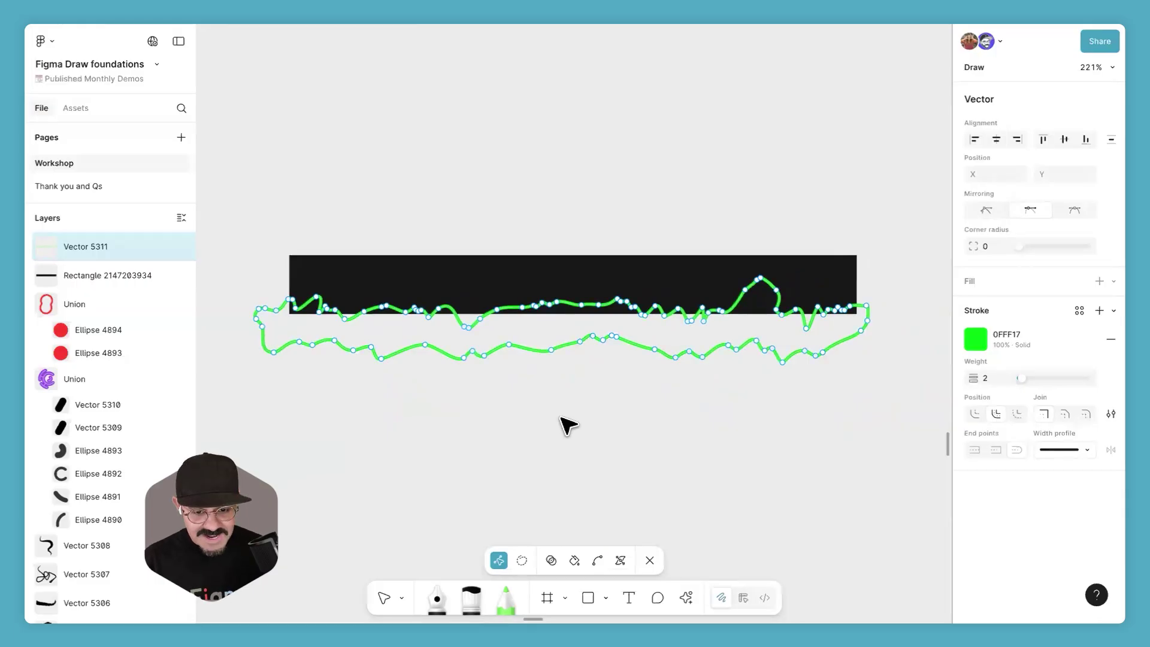
pyautogui.hotkey('shift', 'x')
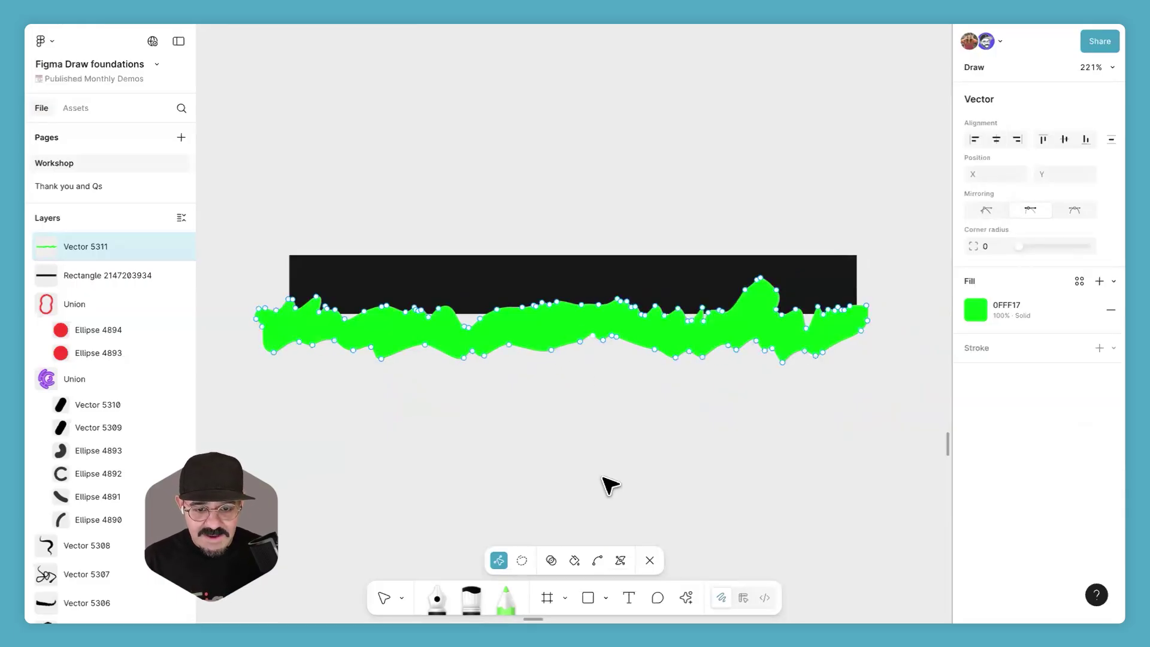
# Step: Finish editing the green shape and place a duplicate of it over the black bar's upper edge at about X 5817, Y 5114
pyautogui.press('Escape')
pyautogui.press('Escape')
pyautogui.click(627, 323)
pyautogui.moveTo(632, 311)
pyautogui.mouseDown()
pyautogui.moveTo(629, 321)
pyautogui.moveTo(636, 310)
pyautogui.mouseUp()
pyautogui.moveTo(720, 317); pyautogui.dragTo(720, 253)
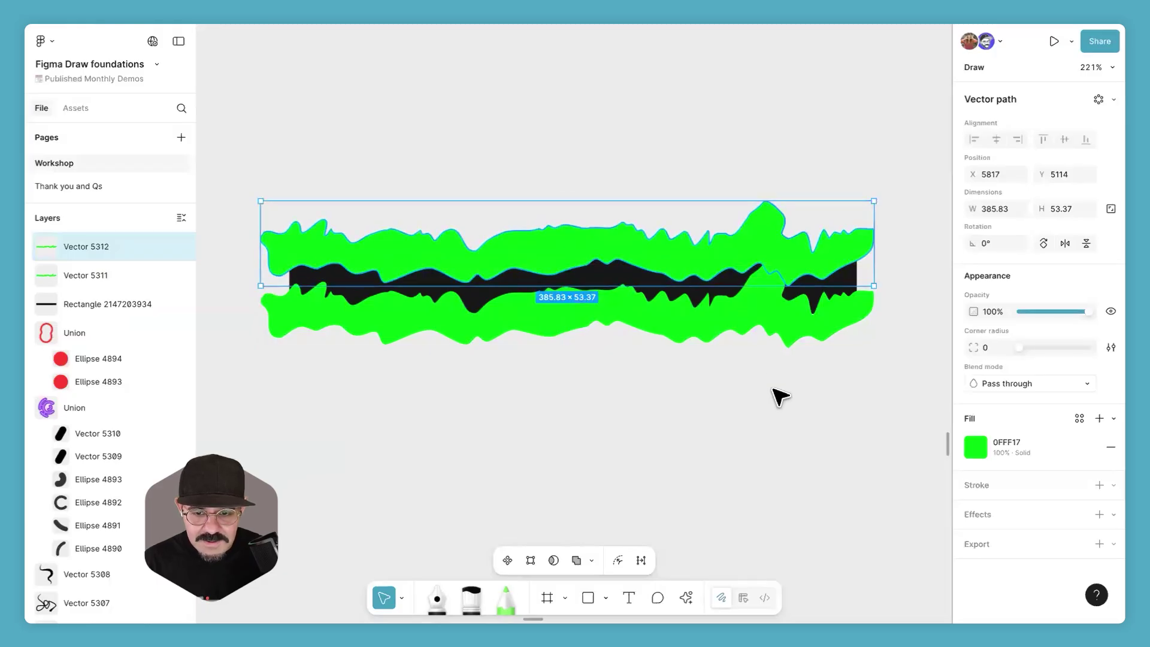
# Step: Lasso and delete the points that form the tall bump on the upper edge of the lower green shape
pyautogui.click(775, 398)
pyautogui.scroll(2, 778, 290)
pyautogui.click(772, 309)
pyautogui.doubleClick(773, 309)
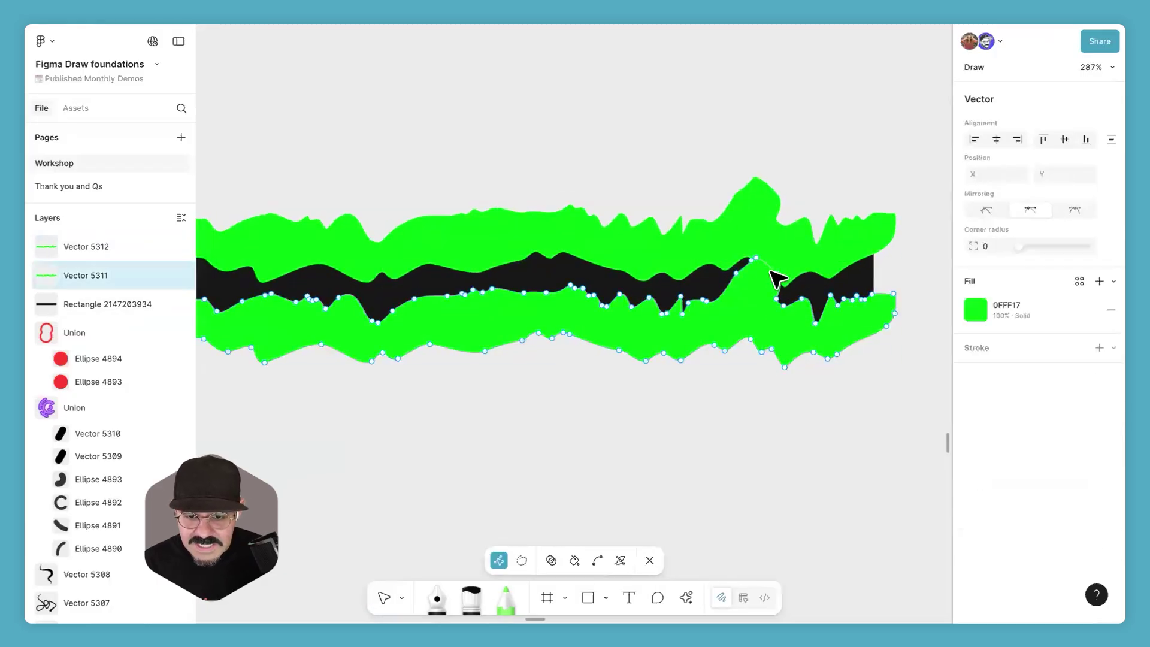
pyautogui.moveTo(731, 252); pyautogui.dragTo(764, 277)
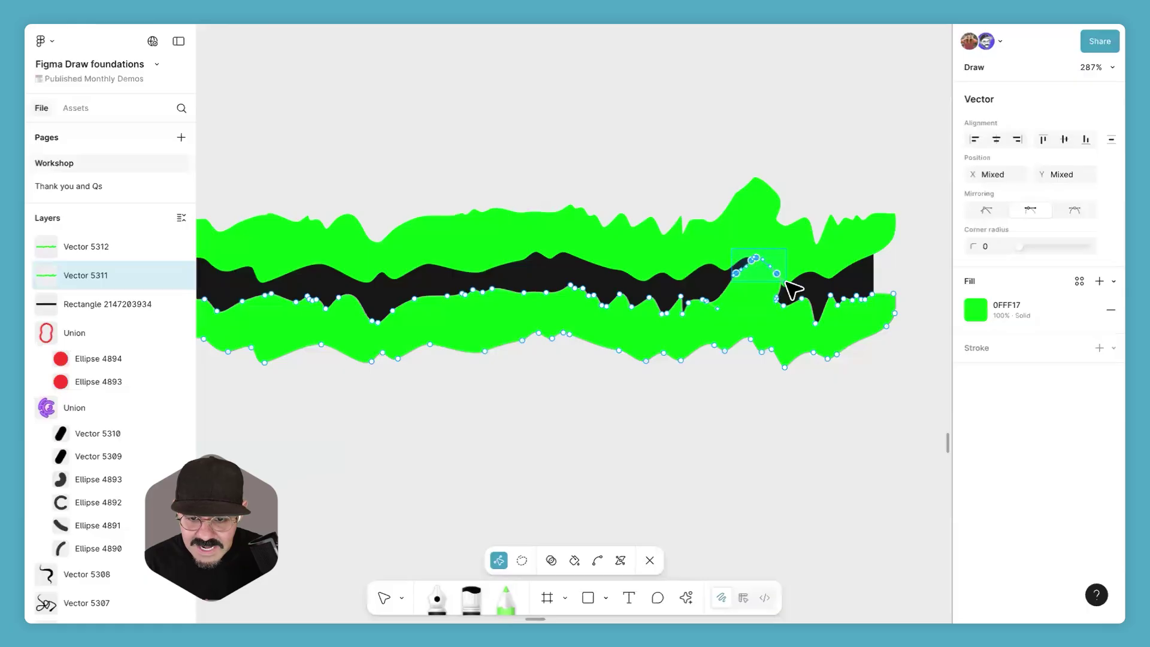
pyautogui.click(521, 560)
pyautogui.moveTo(774, 243)
pyautogui.mouseDown()
pyautogui.moveTo(696, 260)
pyautogui.moveTo(772, 291)
pyautogui.moveTo(795, 275)
pyautogui.moveTo(793, 259)
pyautogui.moveTo(792, 295)
pyautogui.moveTo(790, 277)
pyautogui.moveTo(772, 308)
pyautogui.moveTo(719, 320)
pyautogui.moveTo(697, 291)
pyautogui.moveTo(719, 259)
pyautogui.moveTo(770, 251)
pyautogui.mouseUp()
pyautogui.press('Delete')
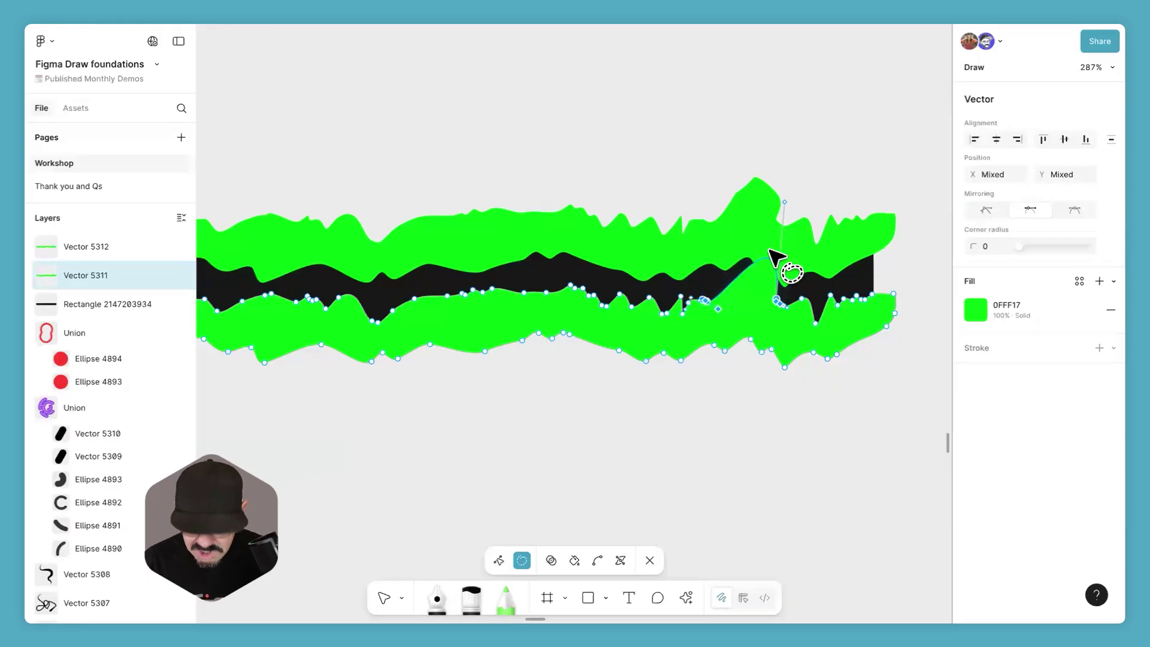
pyautogui.press('Delete')
pyautogui.press('v')
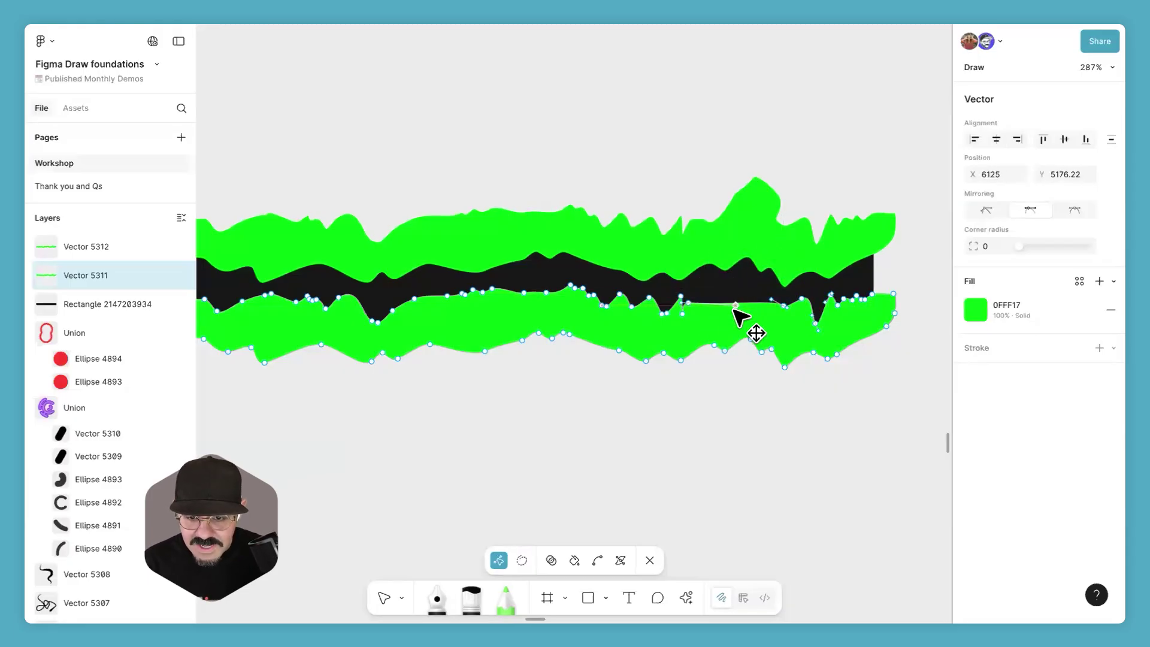
pyautogui.click(737, 415)
pyautogui.scroll(-3, 770, 403)
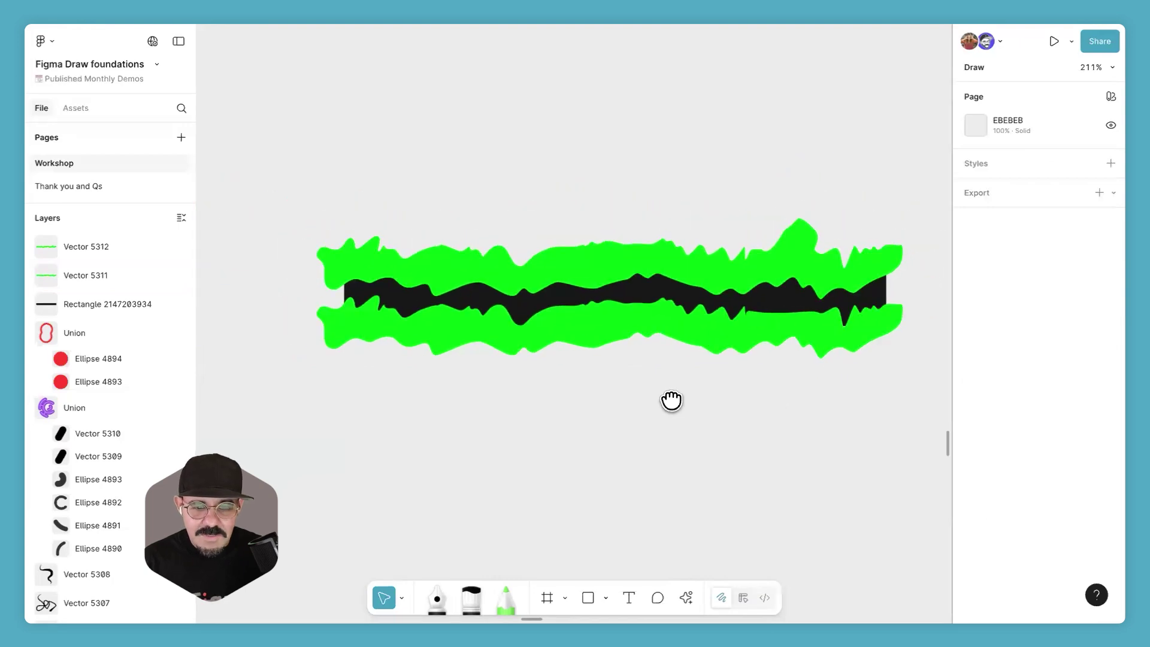
pyautogui.hscroll(1, 671, 400)
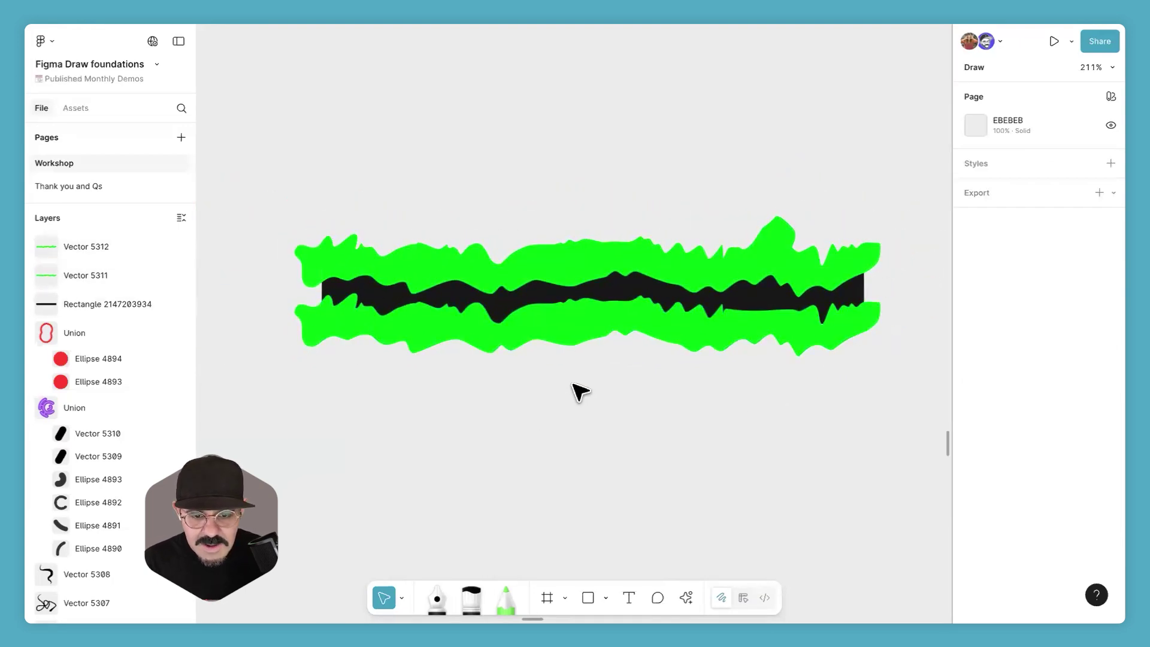
# Step: Subtract both green shapes from the black rectangle to give the bar rough upper and lower edges
pyautogui.click(594, 322)
pyautogui.keyDown('shift'); pyautogui.click(590, 272); pyautogui.keyUp('shift')
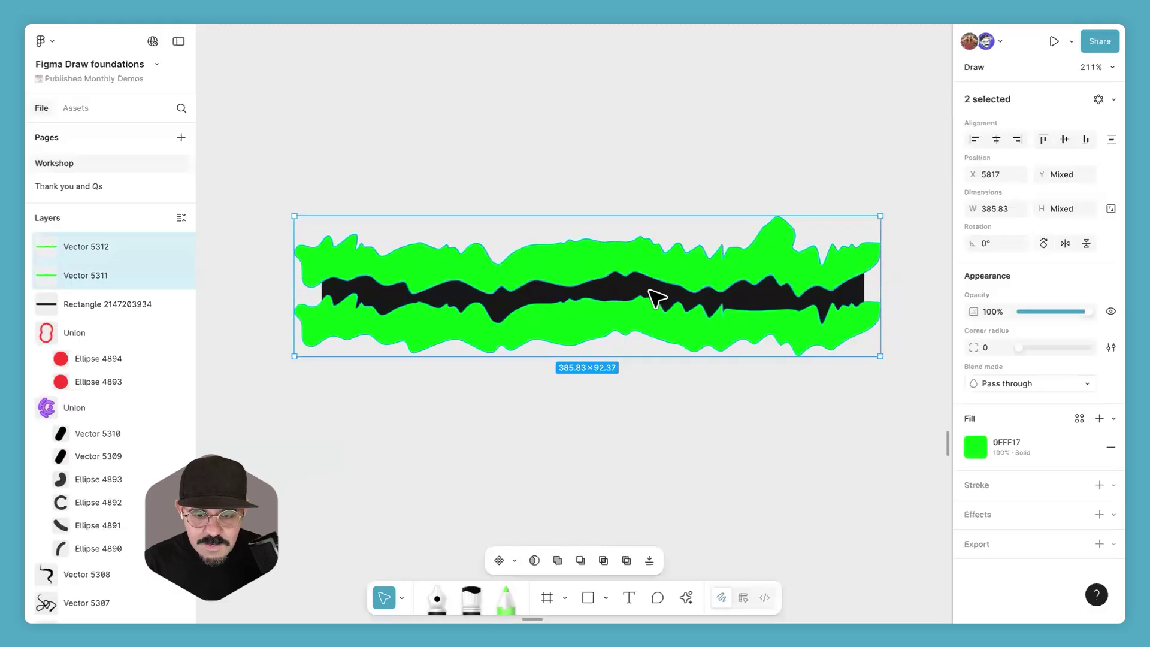
pyautogui.keyDown('shift'); pyautogui.click(656, 295); pyautogui.keyUp('shift')
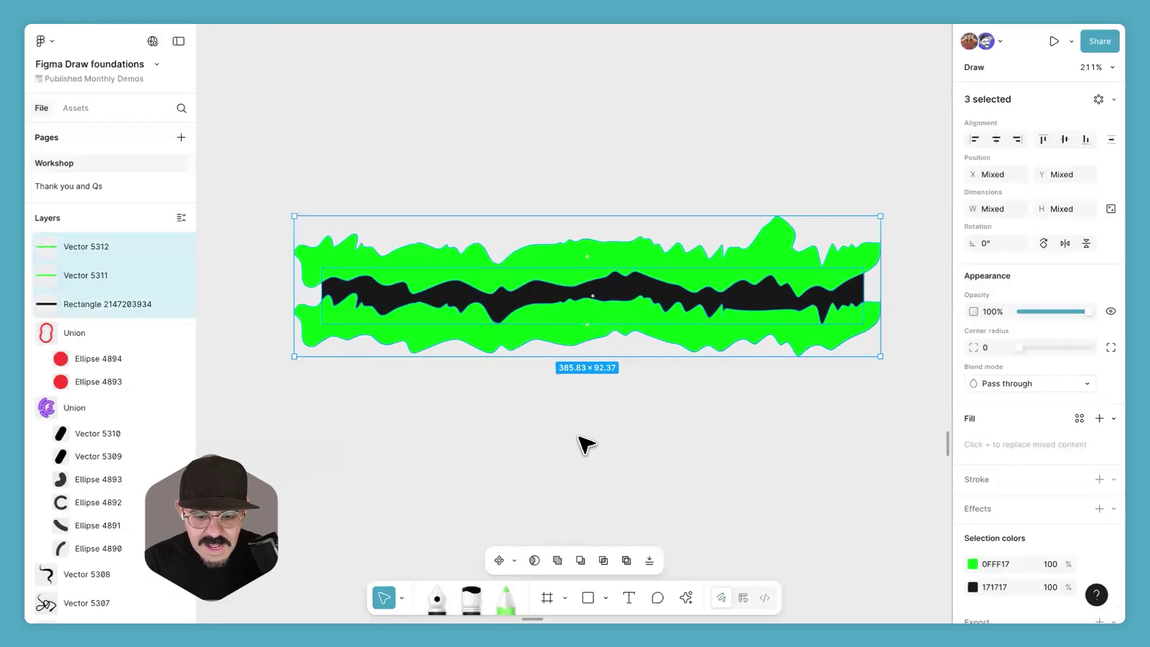
pyautogui.click(581, 559)
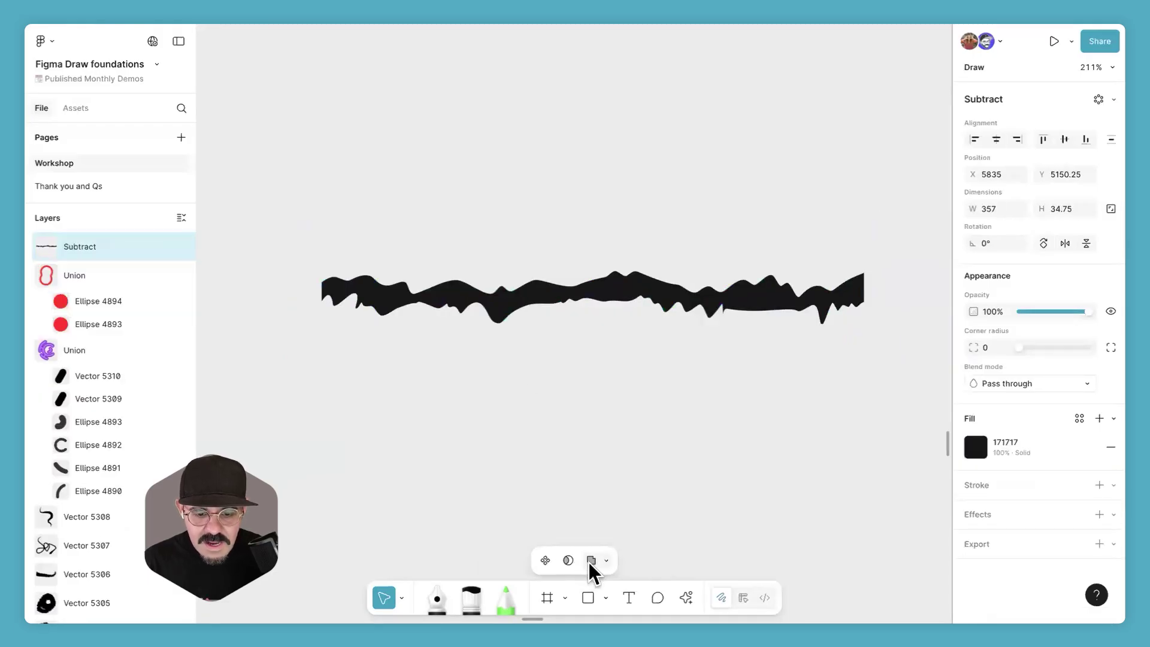
pyautogui.hotkey('ctrl', 'z')
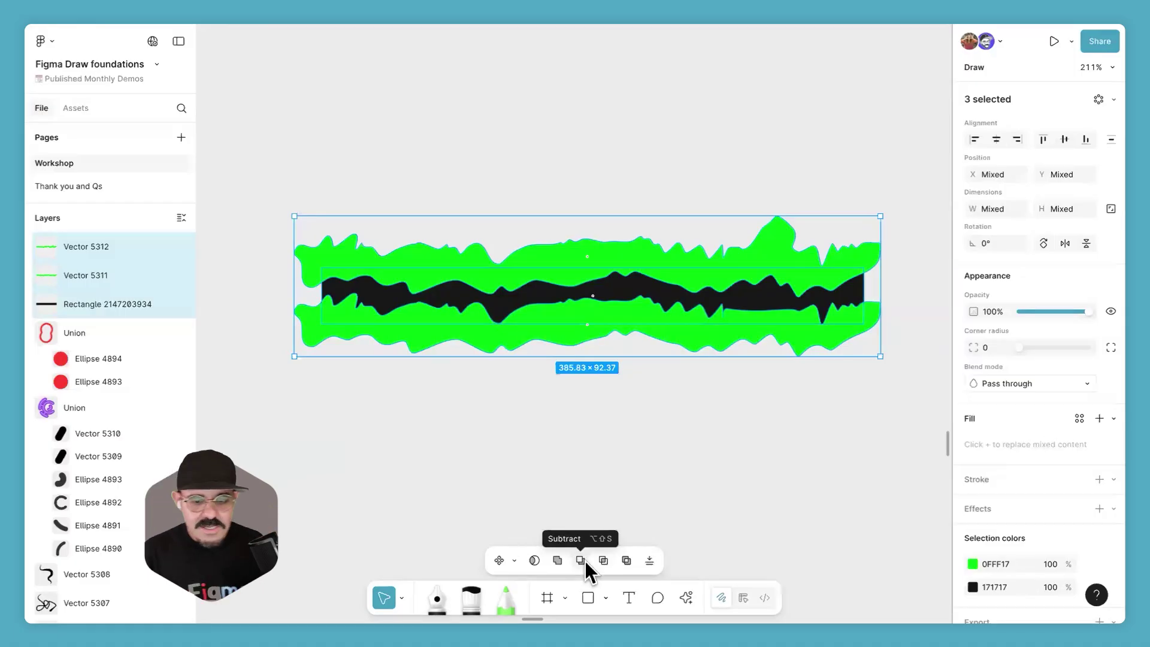
pyautogui.click(584, 560)
pyautogui.click(608, 447)
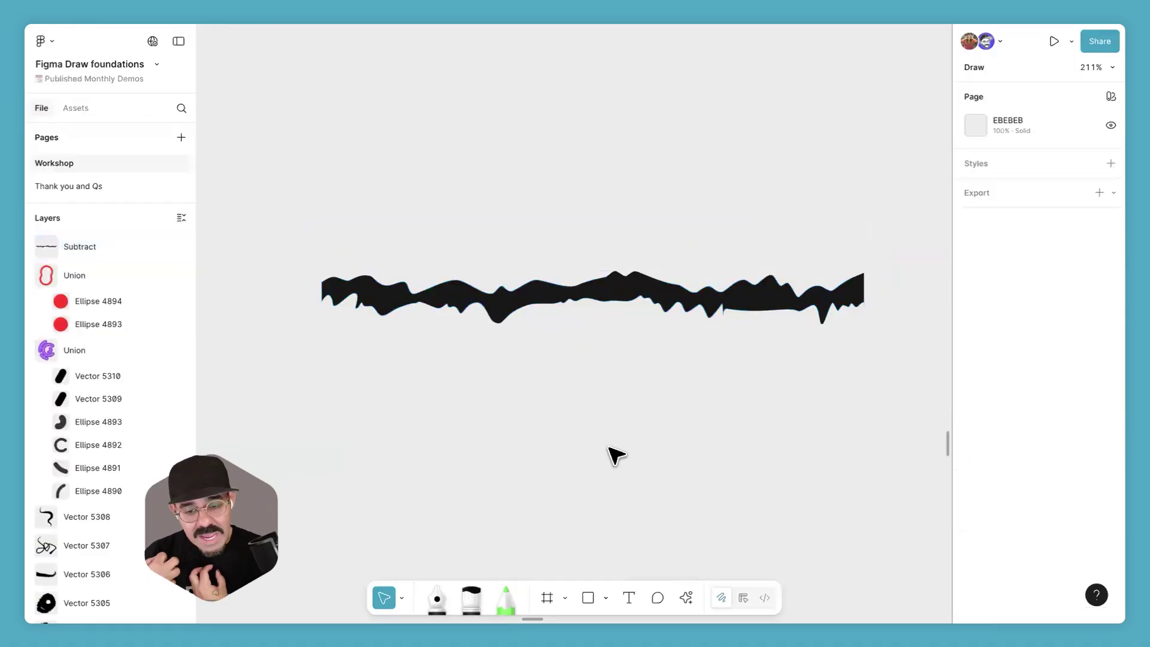
# Step: Expand the Subtract layer, nudge its upper green vector to X 5818, Y 5112, and collapse the layer again
pyautogui.click(590, 291)
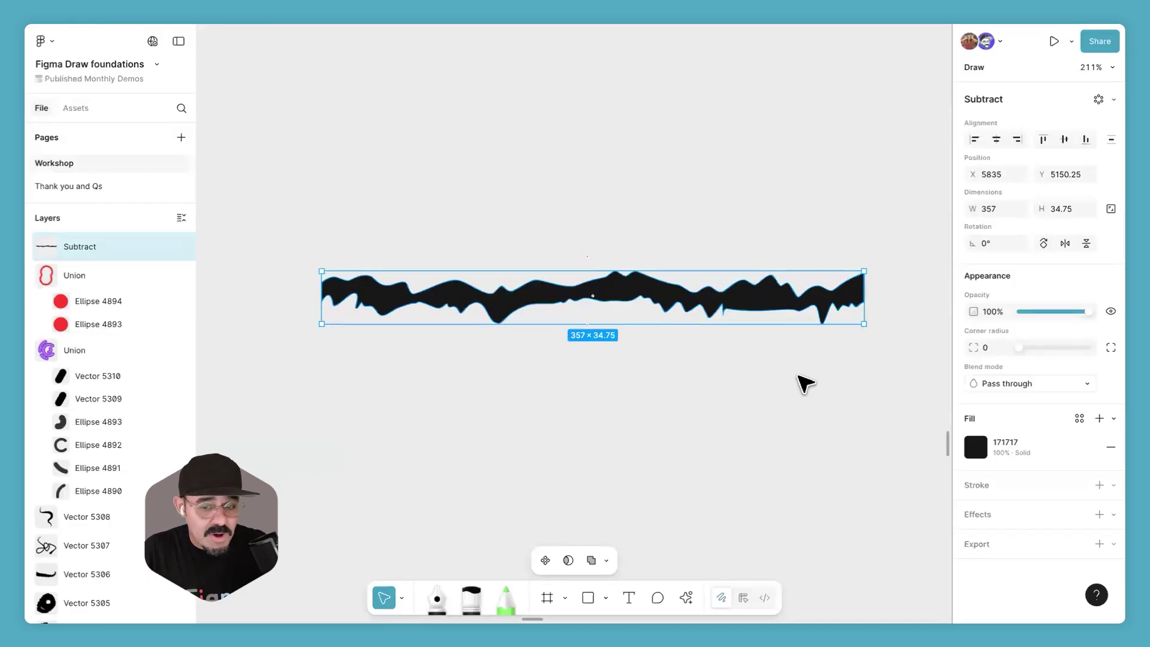
pyautogui.hscroll(2, 726, 359)
pyautogui.scroll(-1, 726, 359)
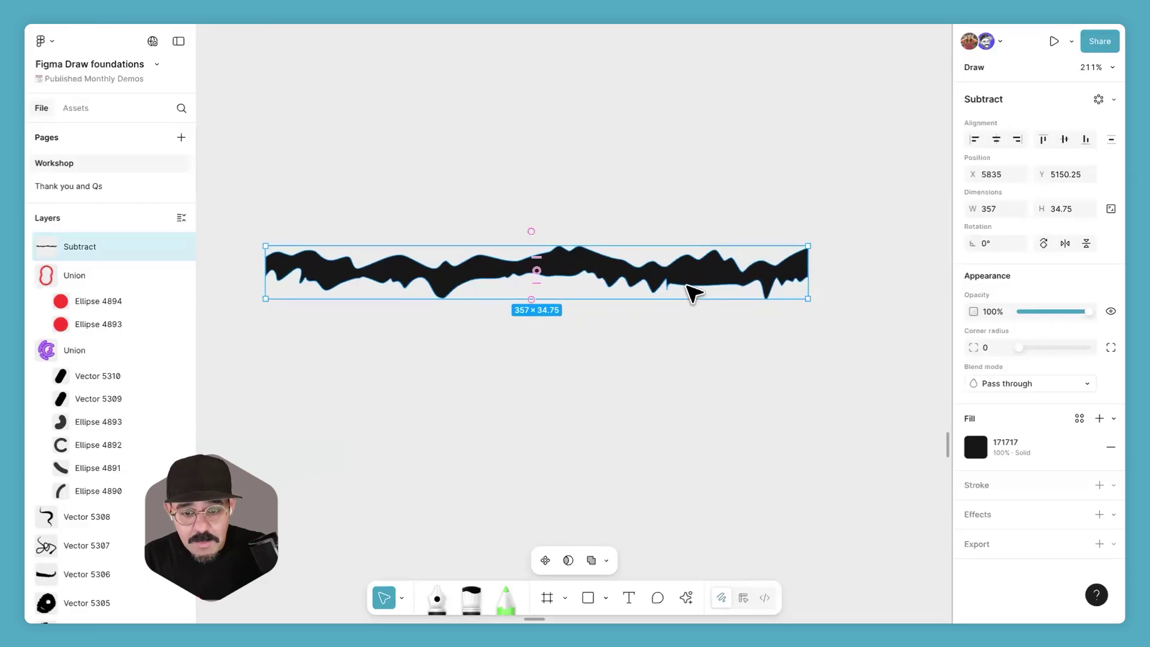
pyautogui.click(30, 246)
pyautogui.click(106, 274)
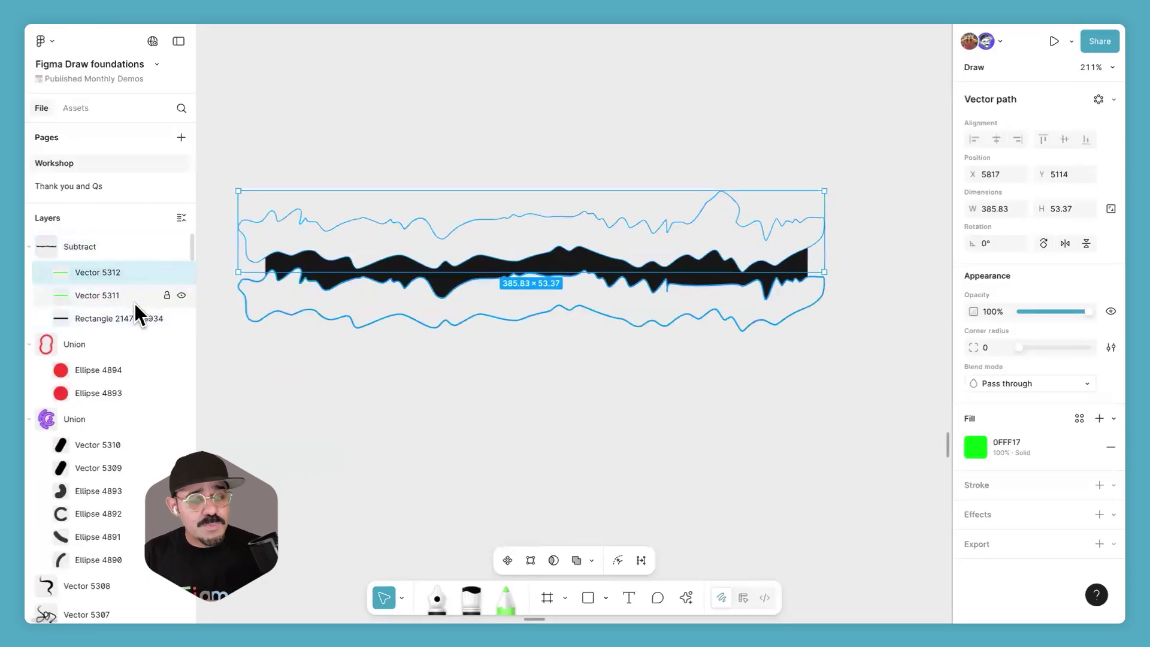
pyautogui.press('Up')
pyautogui.press('Up')
pyautogui.press('Up')
pyautogui.press('Up')
pyautogui.press('Up')
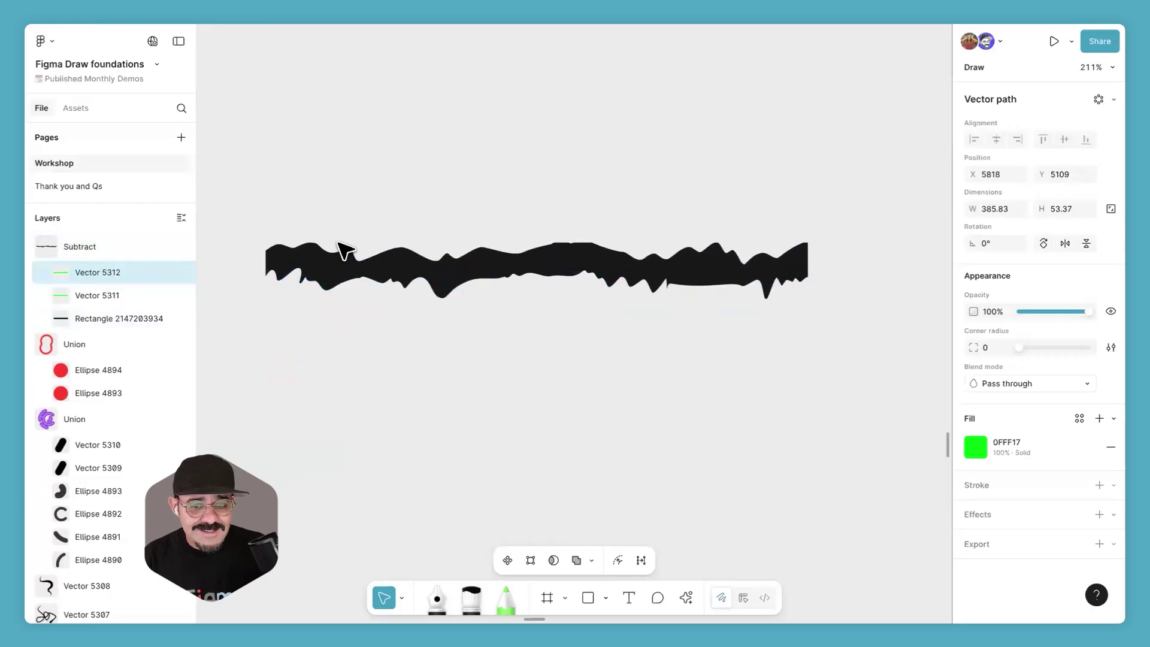
pyautogui.press('Down')
pyautogui.press('Down')
pyautogui.press('Down')
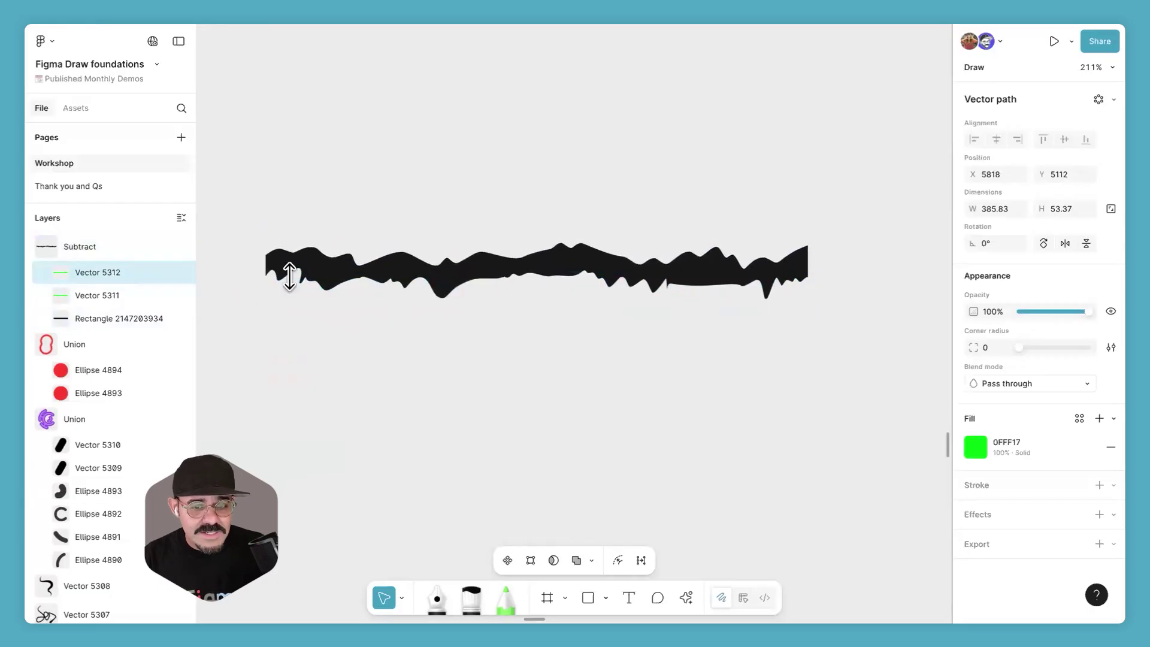
pyautogui.click(521, 300)
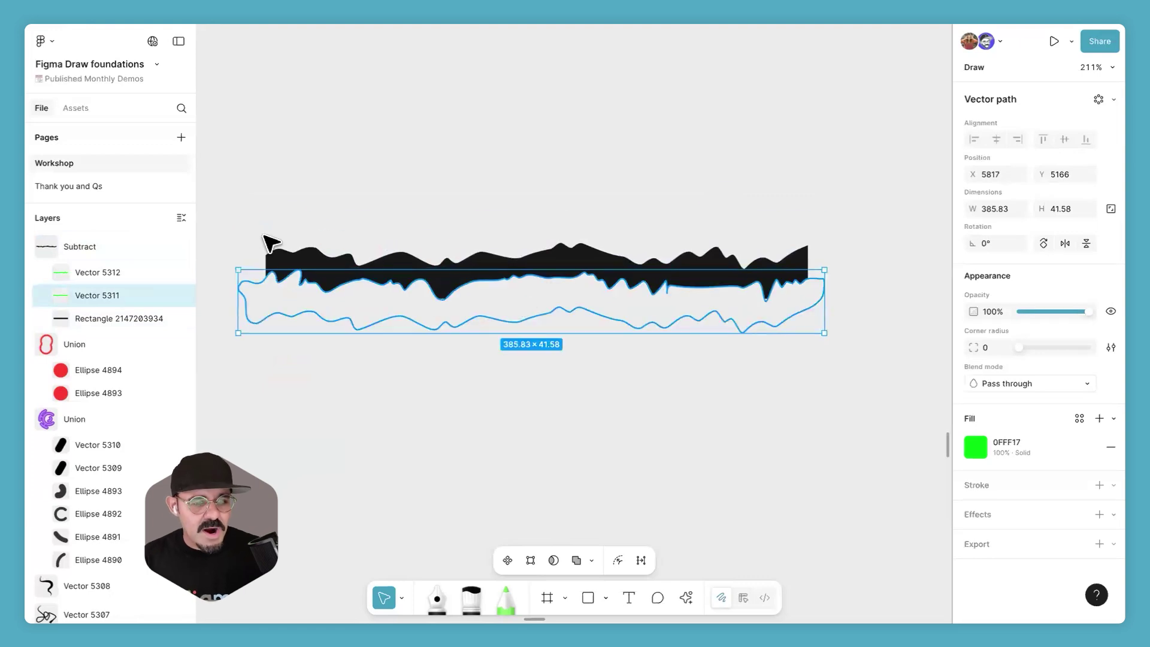
pyautogui.click(61, 248)
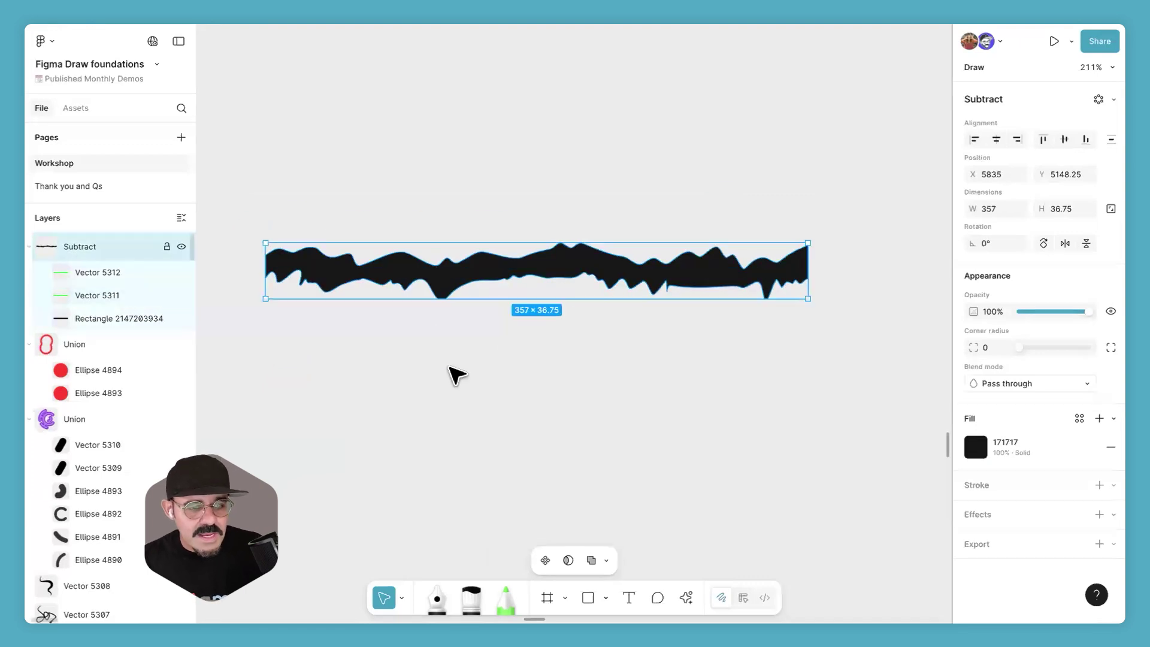
pyautogui.click(30, 246)
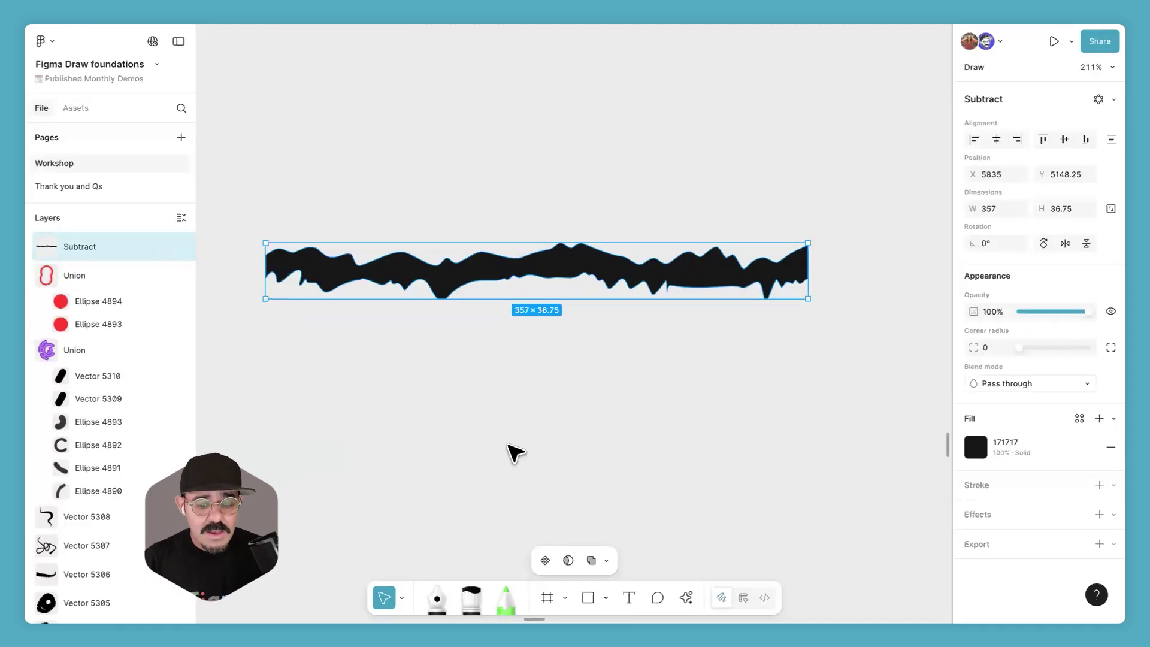
# Step: Flatten the subtracted bar into a single vector path, inspect its points, and move it to about X 5847, Y 5118
pyautogui.click(606, 561)
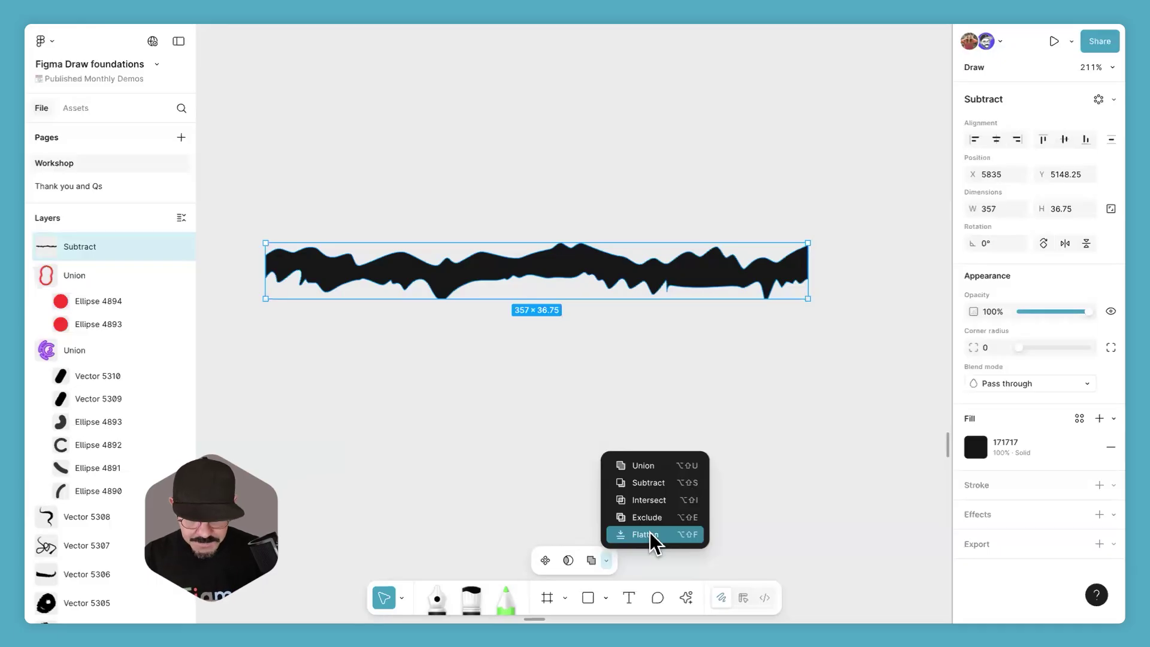
pyautogui.click(644, 539)
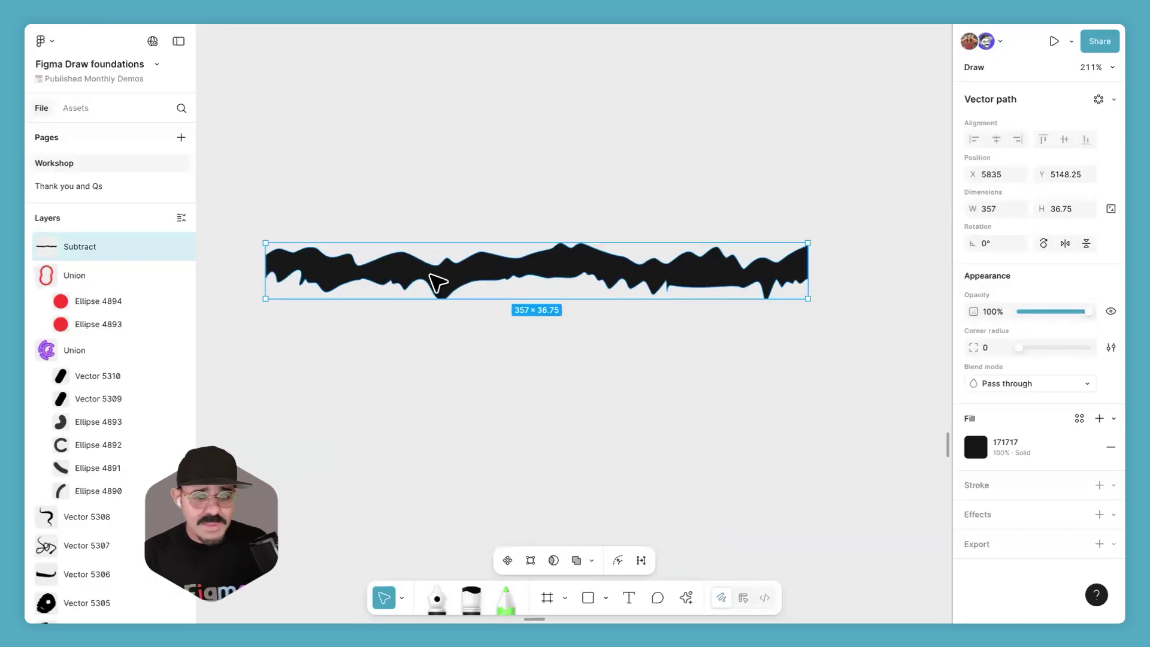
pyautogui.doubleClick(441, 287)
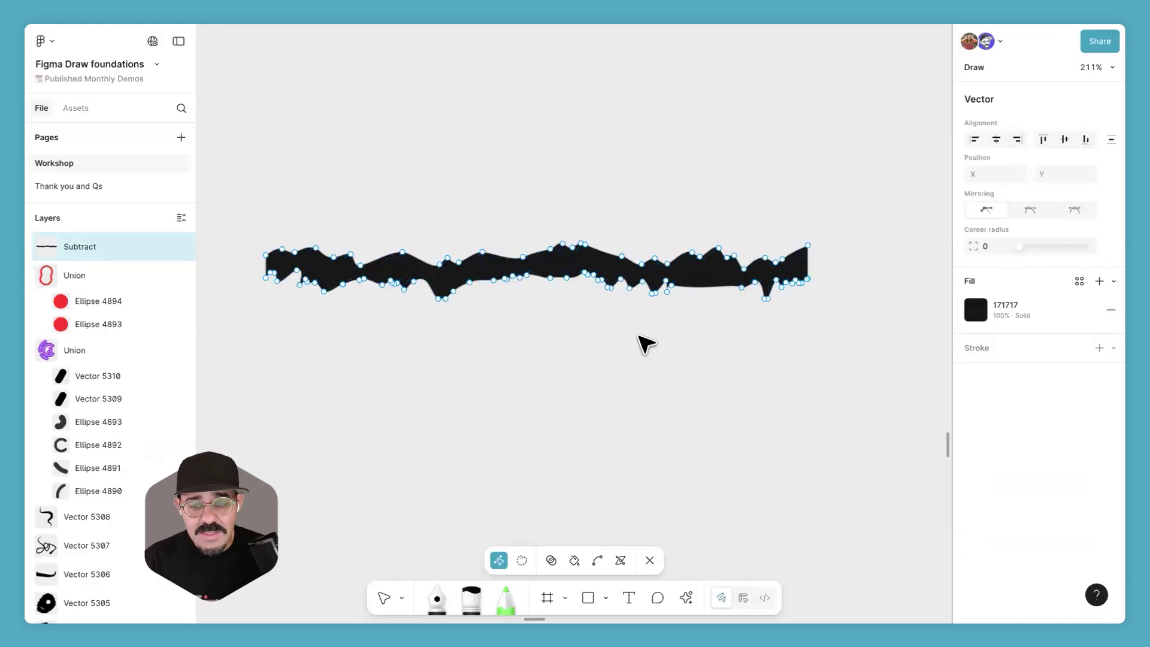
pyautogui.click(645, 344)
pyautogui.moveTo(585, 262); pyautogui.dragTo(601, 228)
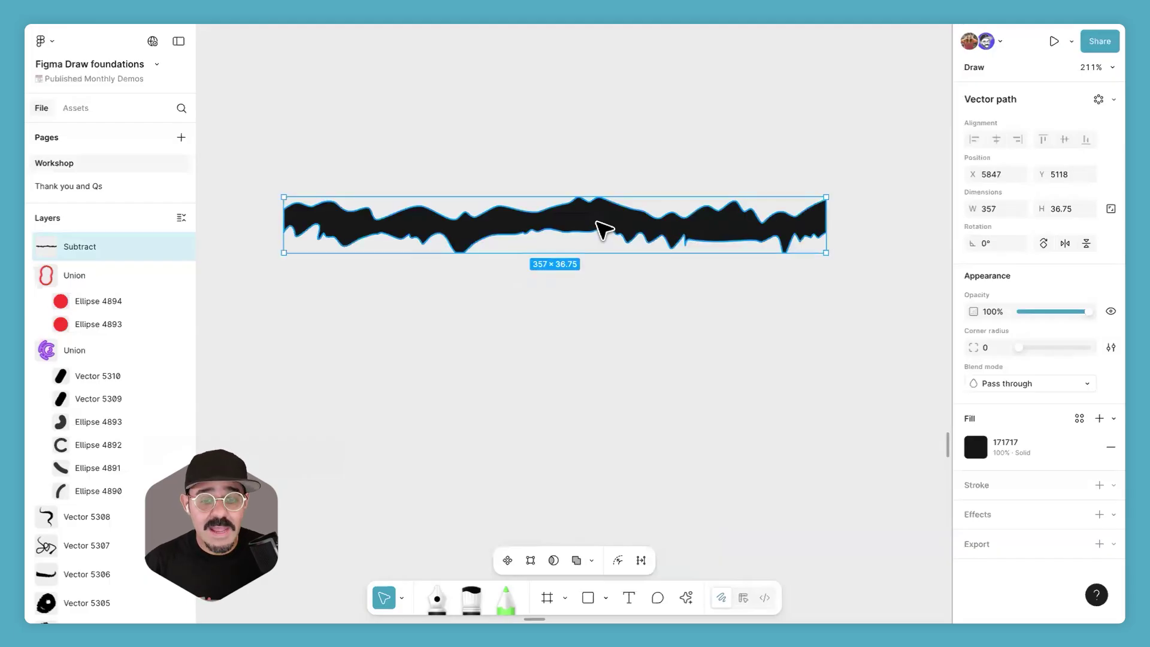
# Step: Create a stretch brush from the flattened rough-edged bar
pyautogui.rightClick(599, 227)
pyautogui.moveTo(674, 346)
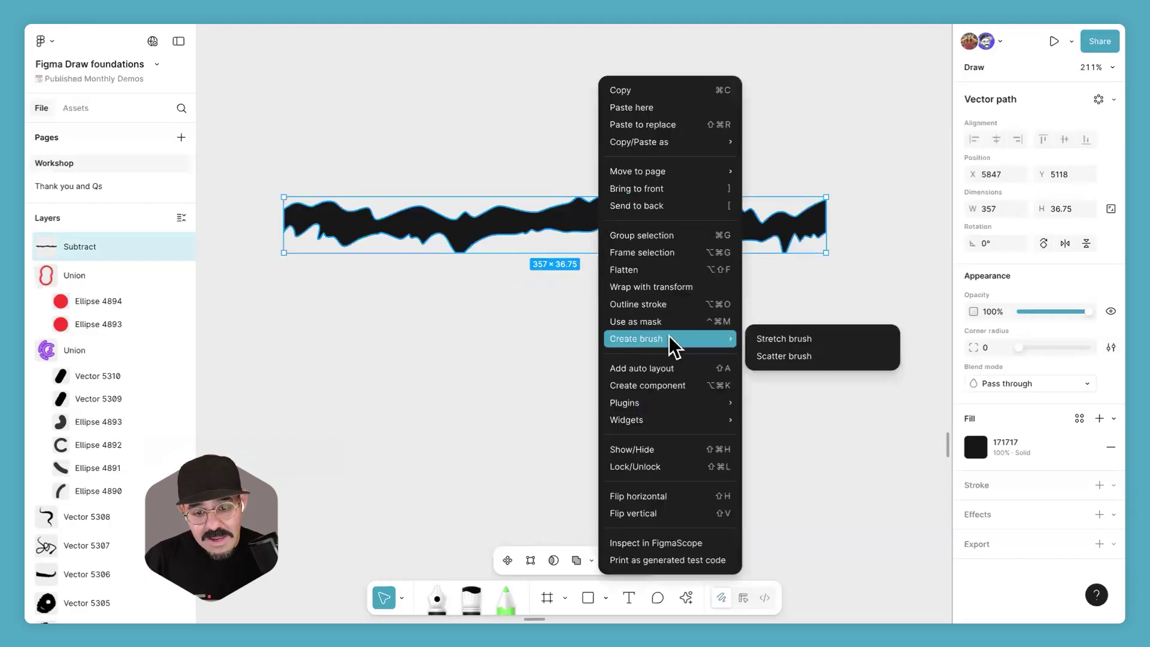
pyautogui.click(839, 342)
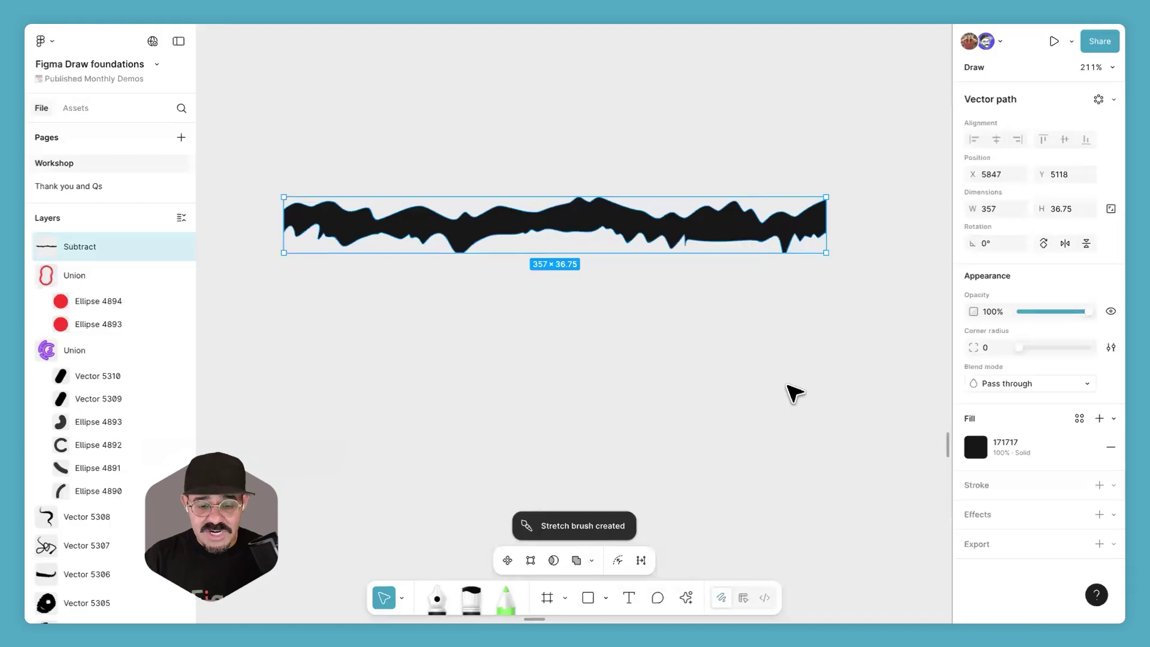
# Step: Find the new Subtract brush at the end of the stretch brushes and rename it Workshop
pyautogui.click(471, 599)
pyautogui.click(696, 564)
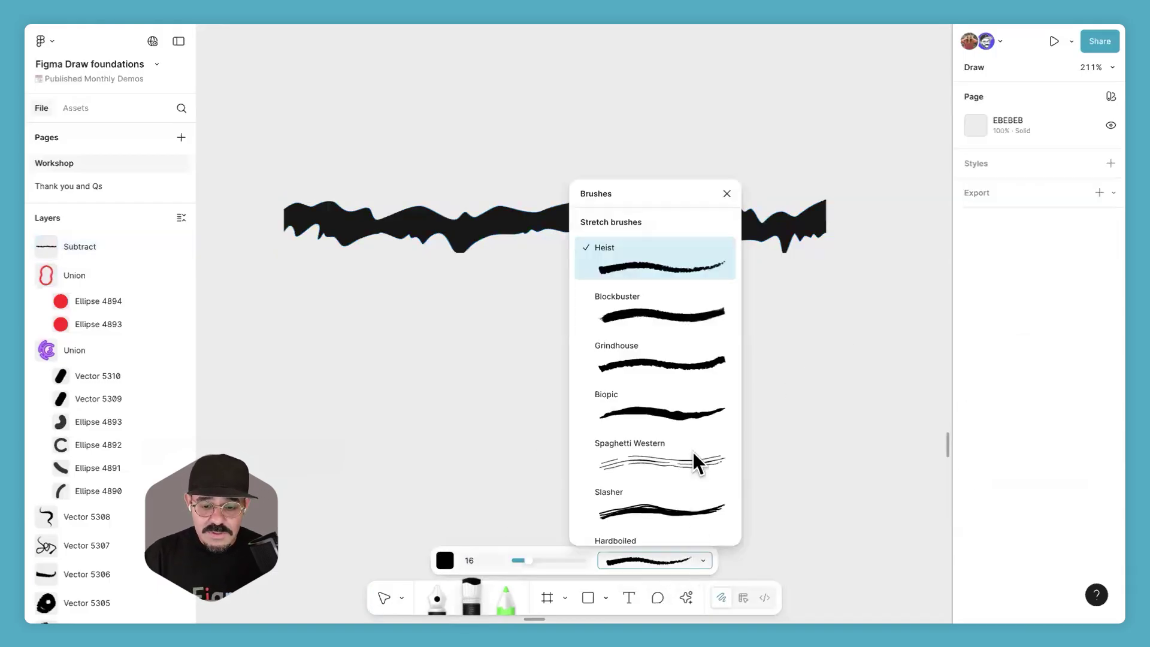
pyautogui.scroll(-10, 697, 464)
pyautogui.scroll(10, 672, 464)
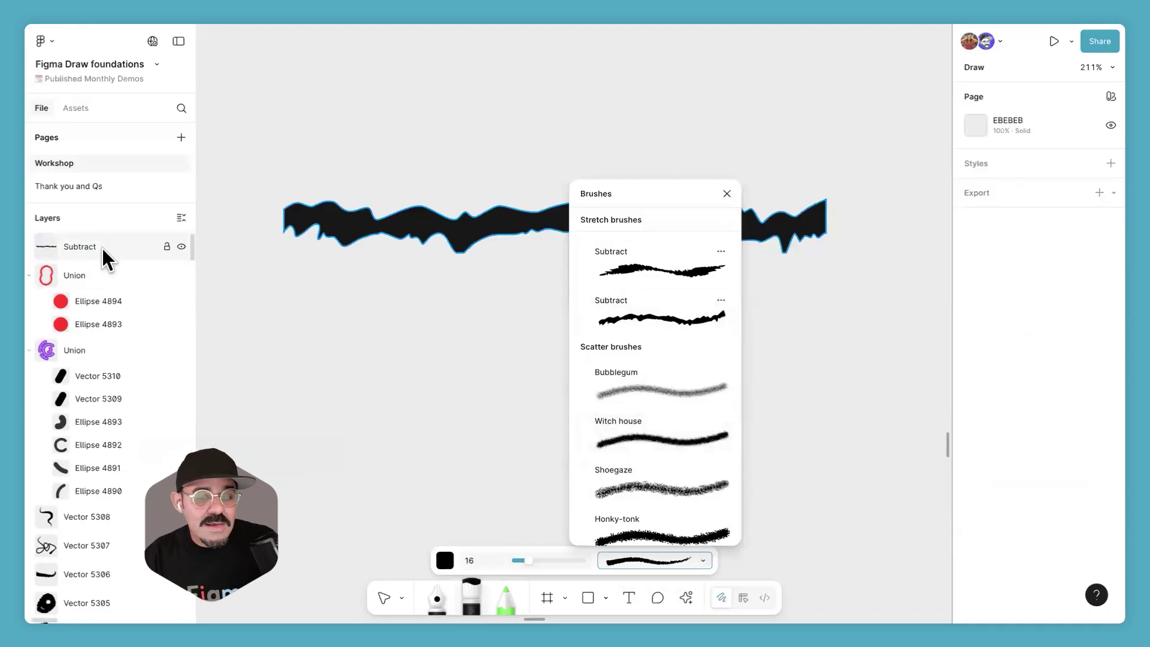
pyautogui.click(721, 301)
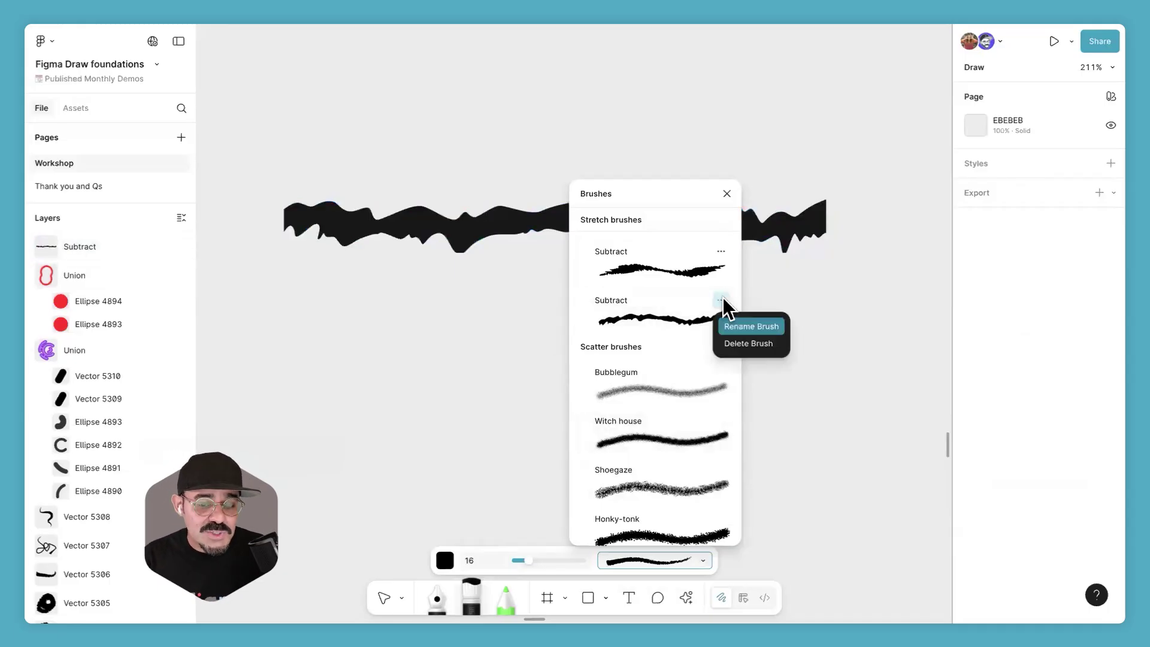
pyautogui.click(776, 328)
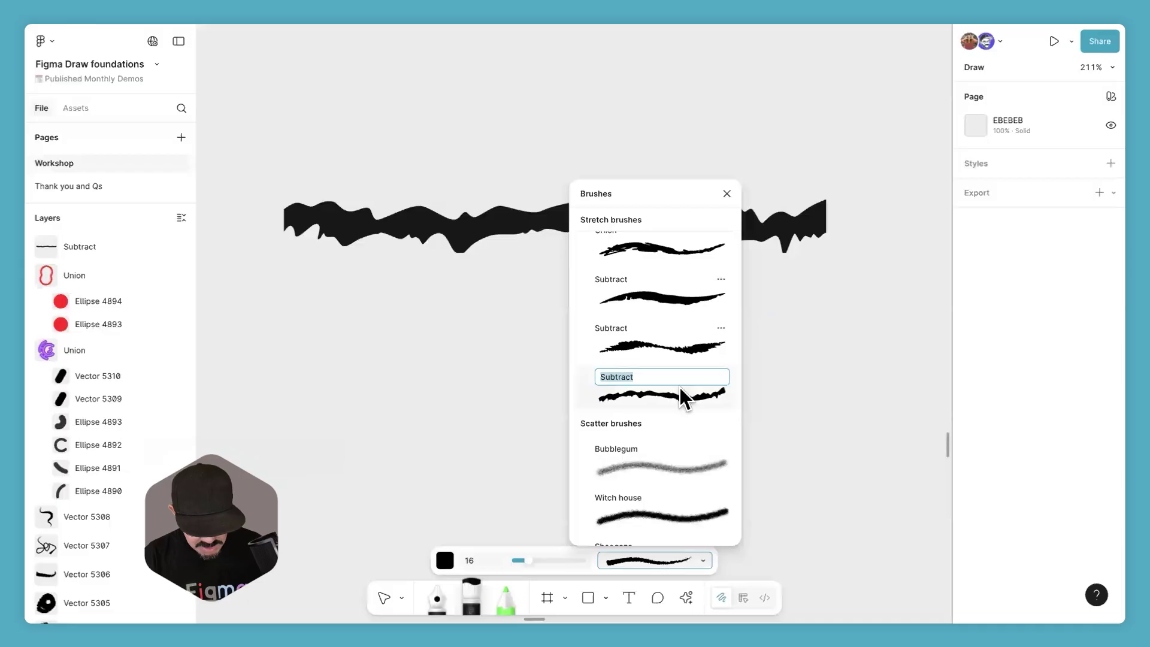
pyautogui.press('Return')
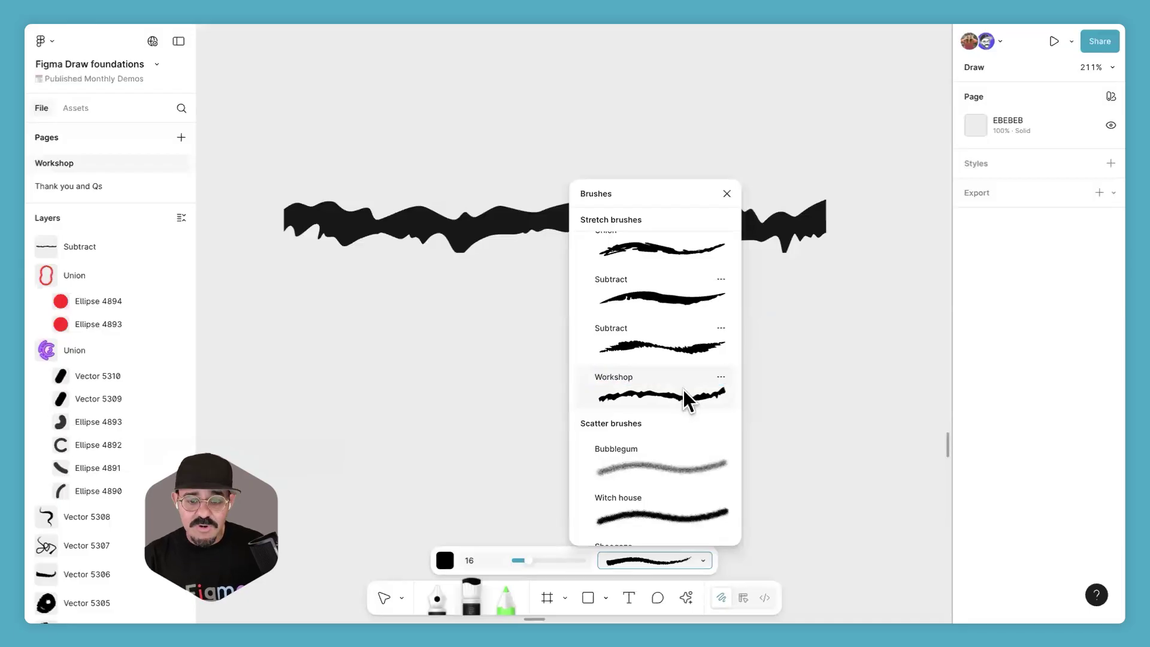
# Step: Paint a wavy stroke and a long looping stroke below the bar with the Workshop brush at weight 16
pyautogui.press('Escape')
pyautogui.moveTo(364, 379)
pyautogui.mouseDown()
pyautogui.moveTo(443, 413)
pyautogui.moveTo(541, 357)
pyautogui.moveTo(646, 377)
pyautogui.moveTo(722, 442)
pyautogui.moveTo(810, 450)
pyautogui.moveTo(842, 355)
pyautogui.mouseUp()
pyautogui.moveTo(747, 428)
pyautogui.mouseDown()
pyautogui.moveTo(686, 357)
pyautogui.moveTo(589, 382)
pyautogui.moveTo(485, 345)
pyautogui.moveTo(422, 291)
pyautogui.moveTo(343, 293)
pyautogui.moveTo(310, 316)
pyautogui.moveTo(325, 365)
pyautogui.moveTo(349, 379)
pyautogui.moveTo(332, 374)
pyautogui.moveTo(485, 356)
pyautogui.moveTo(670, 450)
pyautogui.moveTo(774, 446)
pyautogui.moveTo(786, 374)
pyautogui.moveTo(751, 319)
pyautogui.moveTo(662, 328)
pyautogui.moveTo(523, 304)
pyautogui.moveTo(480, 251)
pyautogui.moveTo(504, 211)
pyautogui.moveTo(587, 209)
pyautogui.moveTo(612, 232)
pyautogui.moveTo(623, 385)
pyautogui.moveTo(563, 429)
pyautogui.moveTo(383, 439)
pyautogui.moveTo(381, 483)
pyautogui.moveTo(474, 507)
pyautogui.moveTo(603, 504)
pyautogui.moveTo(636, 480)
pyautogui.moveTo(624, 362)
pyautogui.moveTo(659, 280)
pyautogui.moveTo(731, 251)
pyautogui.moveTo(759, 330)
pyautogui.moveTo(705, 425)
pyautogui.moveTo(746, 478)
pyautogui.moveTo(829, 476)
pyautogui.moveTo(792, 308)
pyautogui.mouseUp()
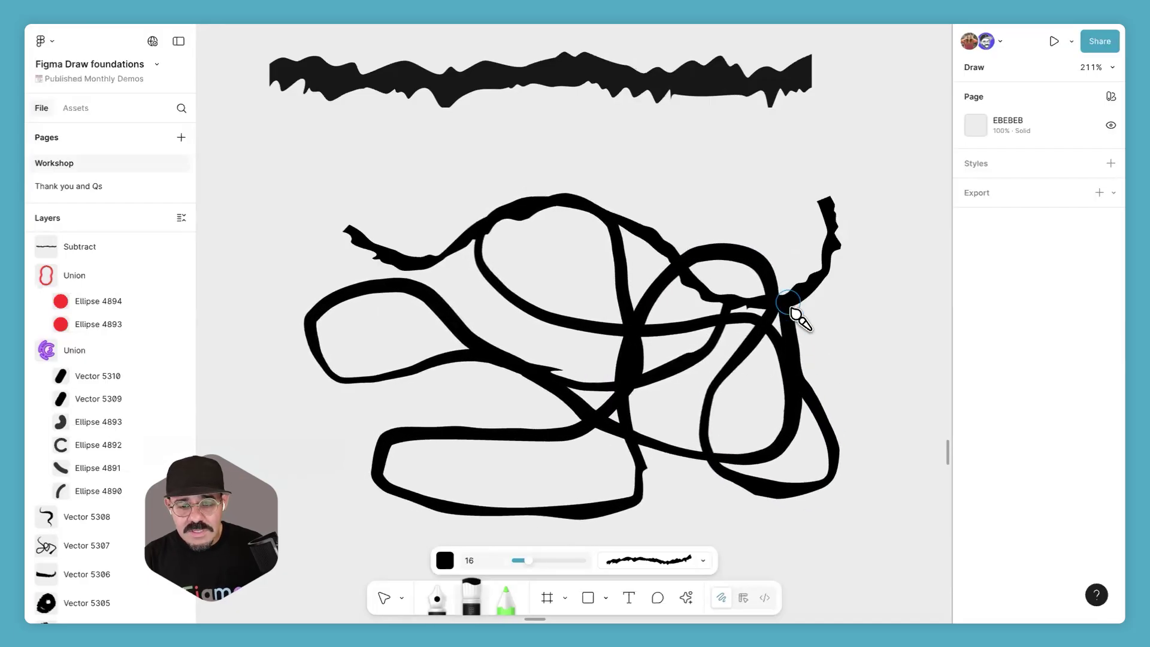
# Step: Add a variable width point of about 14 on the lower edge of the looping stroke, then finish editing its path
pyautogui.press('v')
pyautogui.click(629, 430)
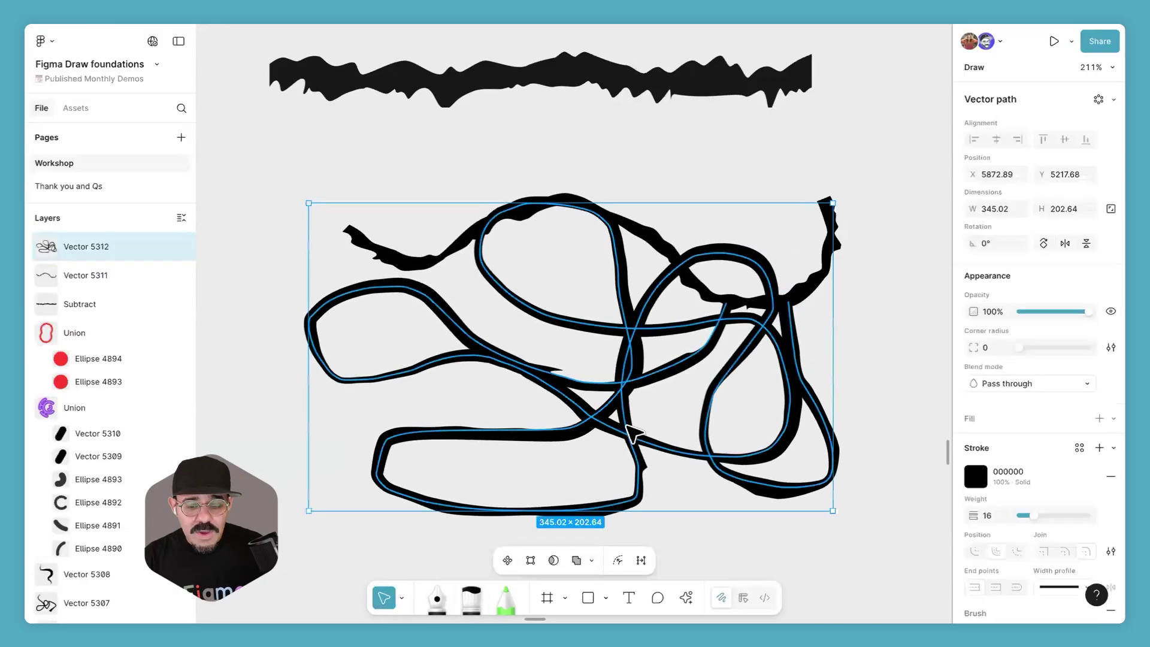
pyautogui.doubleClick(608, 509)
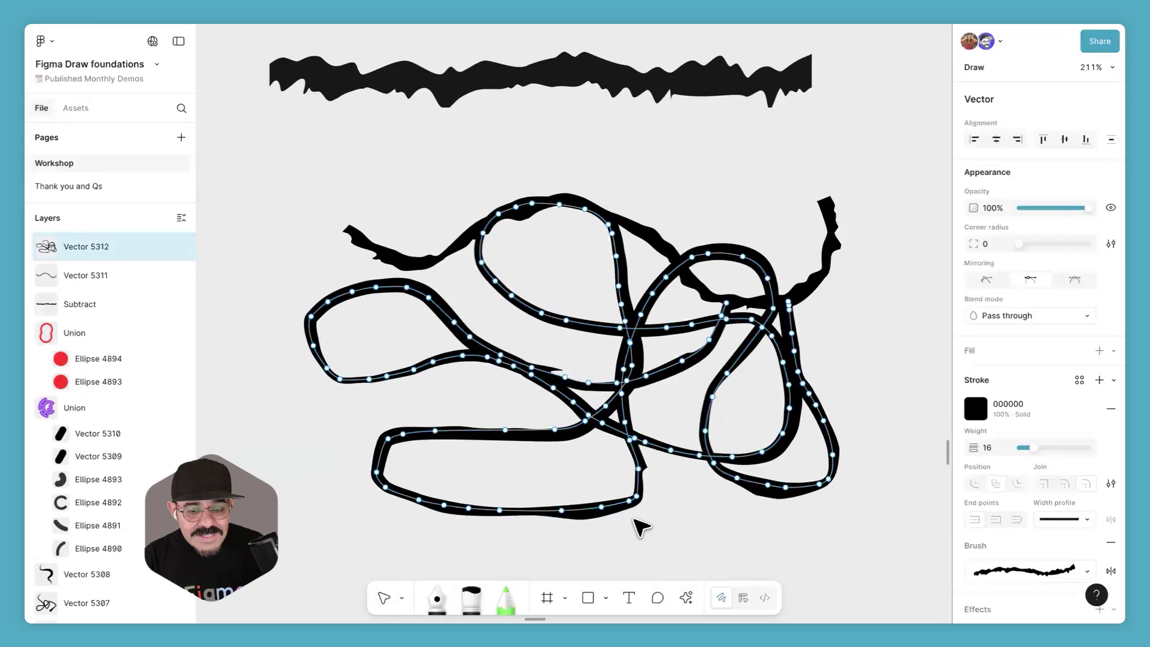
pyautogui.click(621, 560)
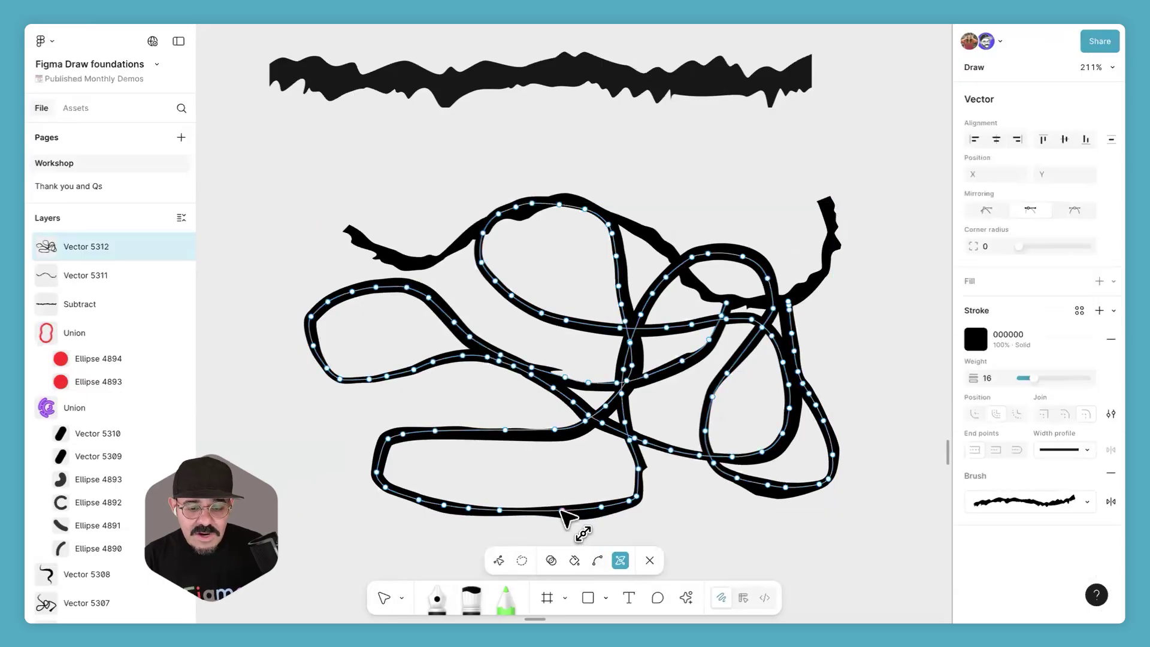
pyautogui.moveTo(561, 510)
pyautogui.mouseDown()
pyautogui.moveTo(566, 541)
pyautogui.moveTo(561, 520)
pyautogui.mouseUp()
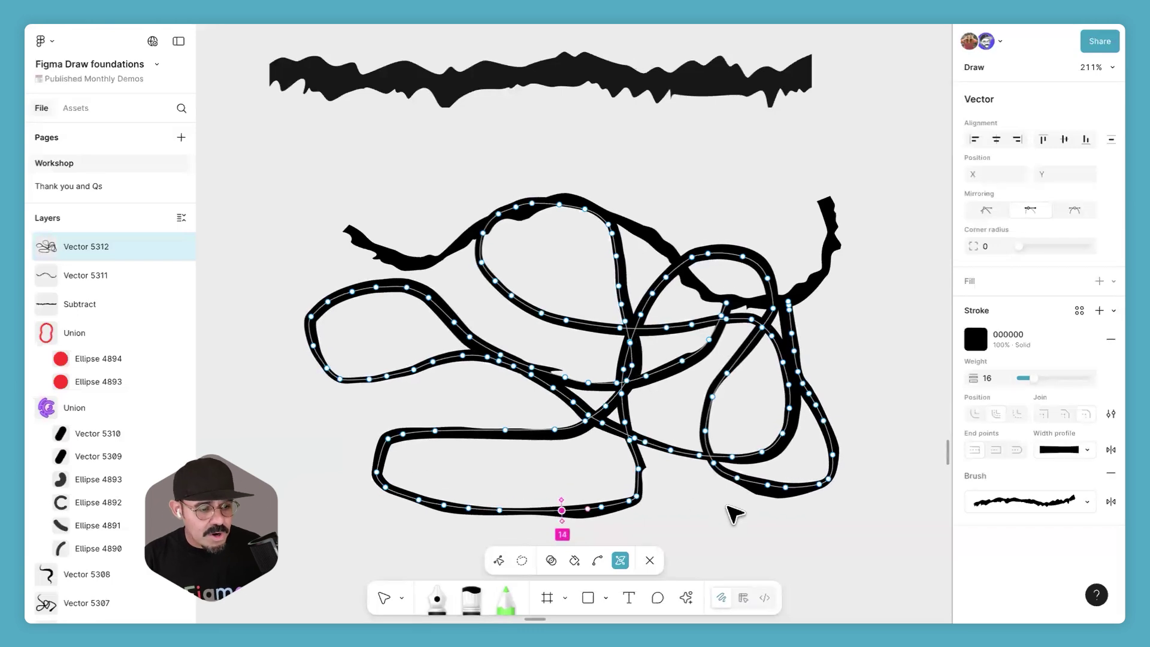
pyautogui.press('Escape')
pyautogui.press('Escape')
# Step: Examine the speckle, angled pencil marks and bathroom tile source shapes and their scatter strokes in the Brushes frame
pyautogui.scroll(-2, 659, 479)
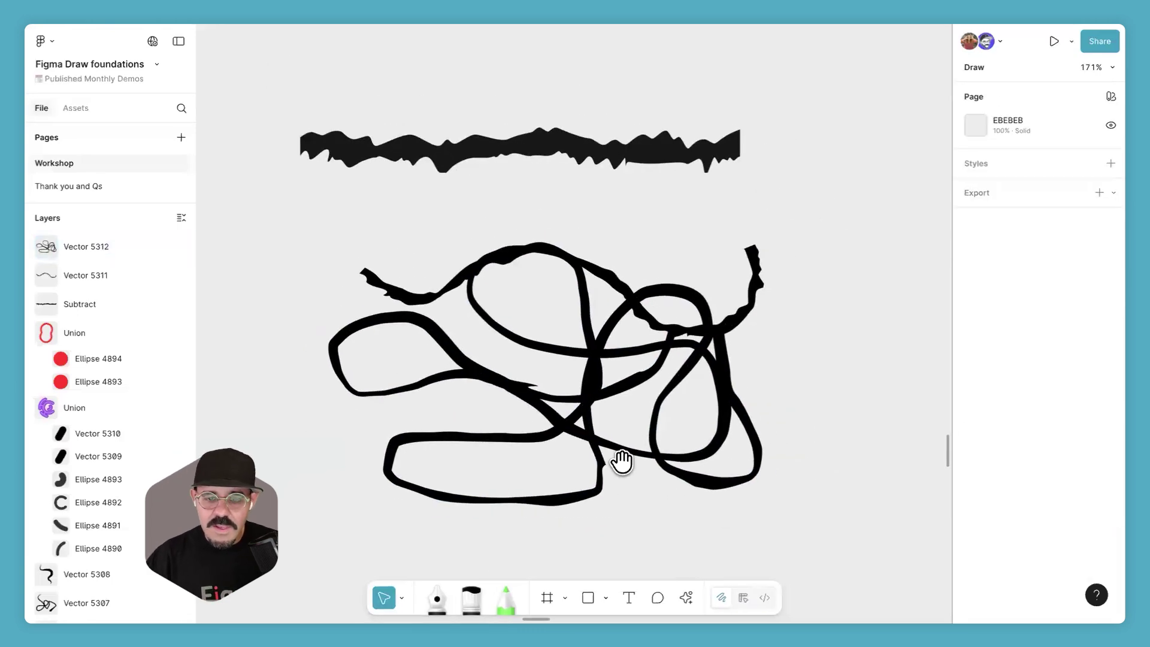
pyautogui.moveTo(605, 455); pyautogui.dragTo(623, 366)
pyautogui.scroll(-6, 623, 365)
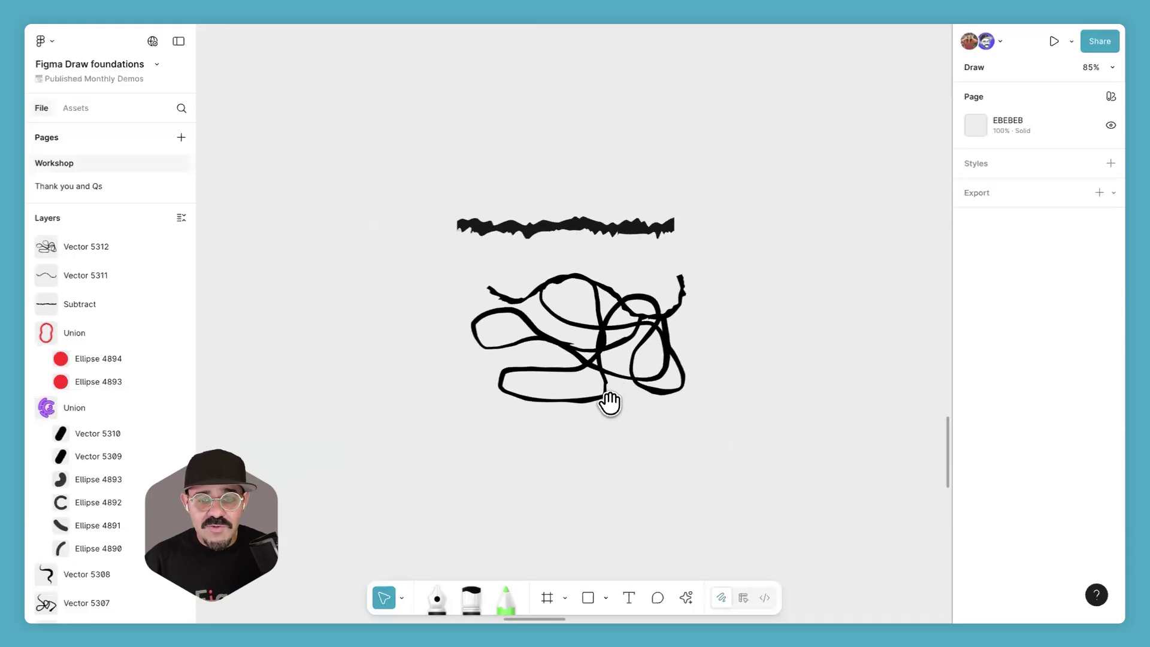
pyautogui.moveTo(752, 259)
pyautogui.mouseDown()
pyautogui.moveTo(624, 383)
pyautogui.moveTo(597, 513)
pyautogui.mouseUp()
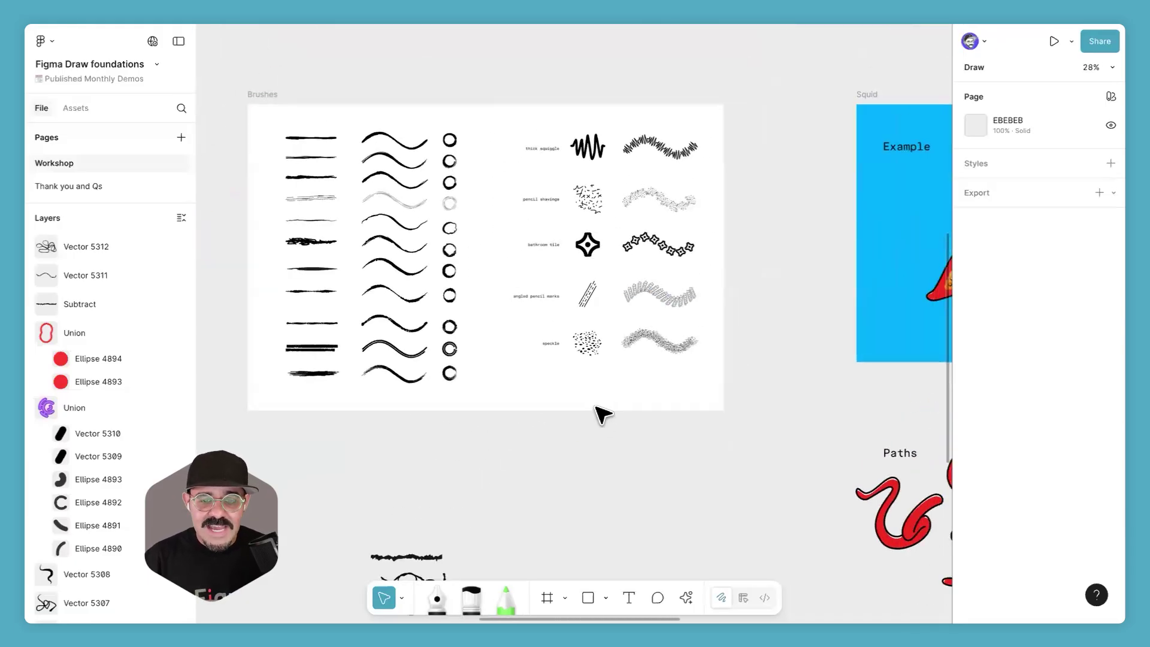
pyautogui.scroll(4, 455, 263)
pyautogui.click(542, 246)
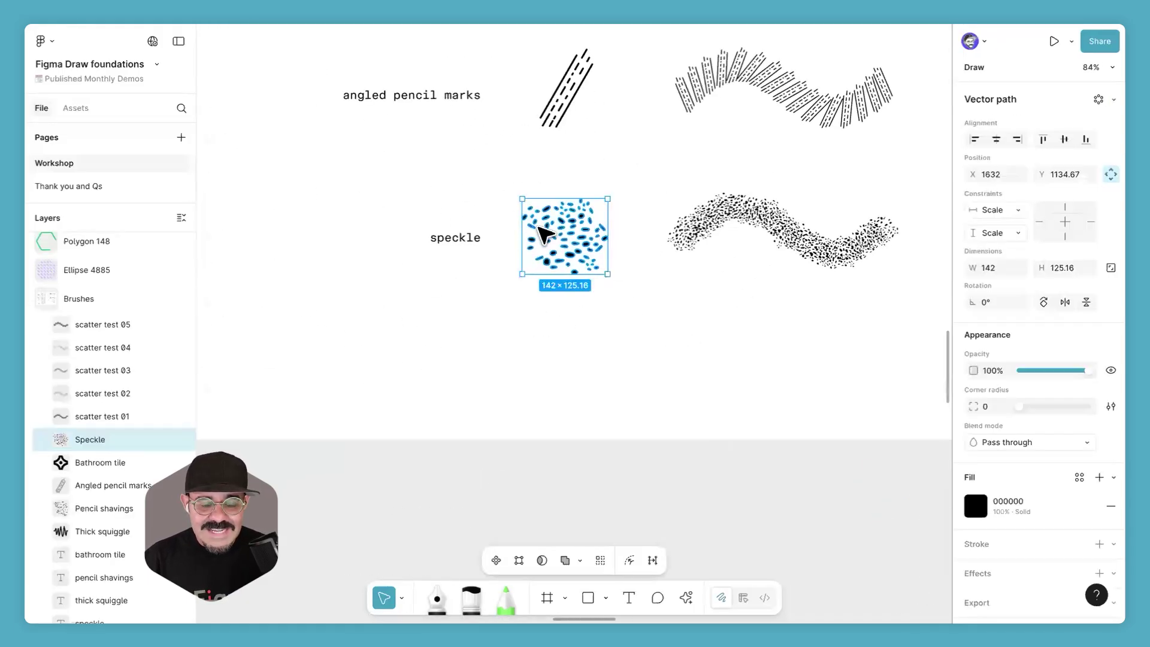
pyautogui.scroll(-2, 595, 180)
pyautogui.scroll(4, 521, 282)
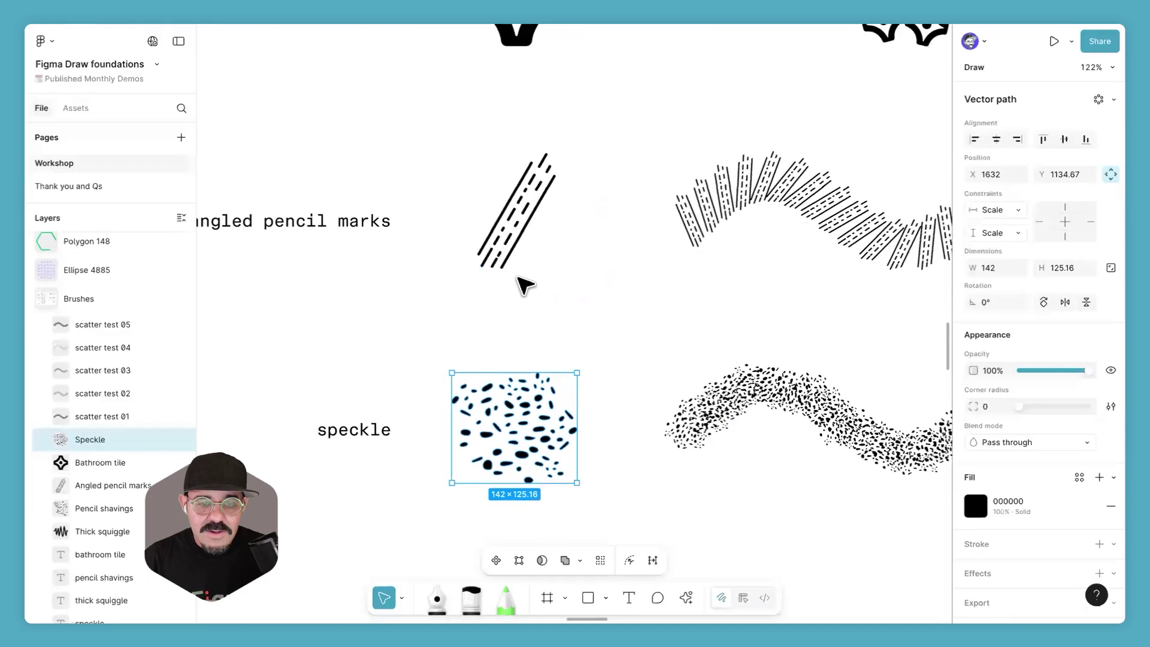
pyautogui.click(511, 251)
pyautogui.scroll(2, 467, 287)
pyautogui.hscroll(5, 587, 361)
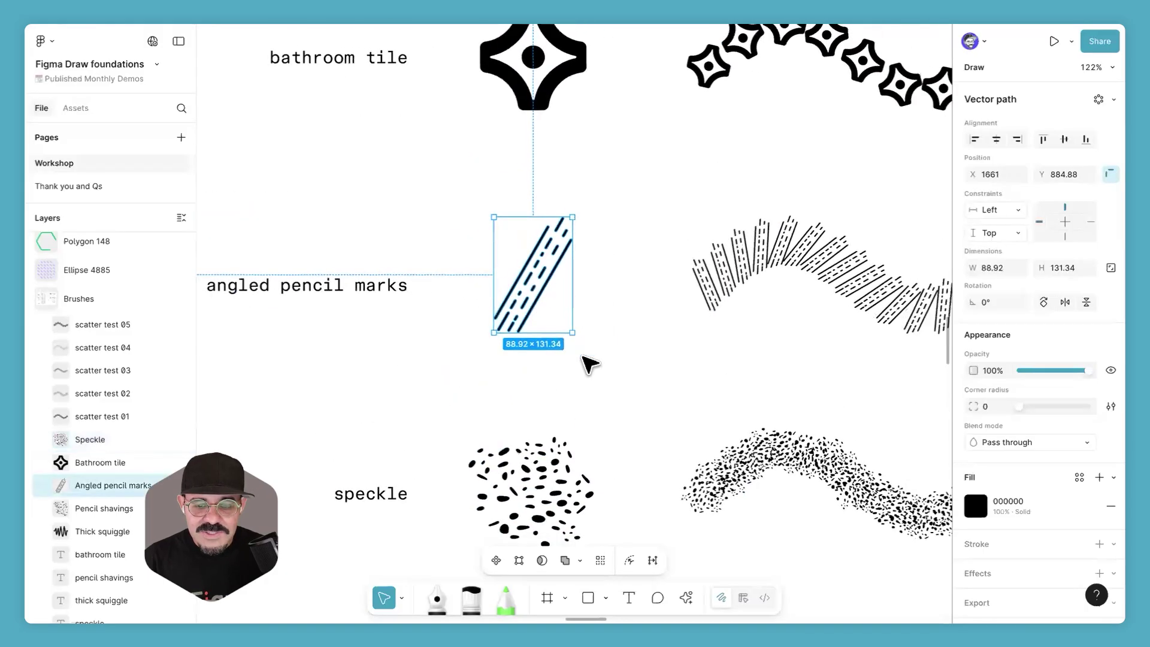
pyautogui.scroll(3, 721, 359)
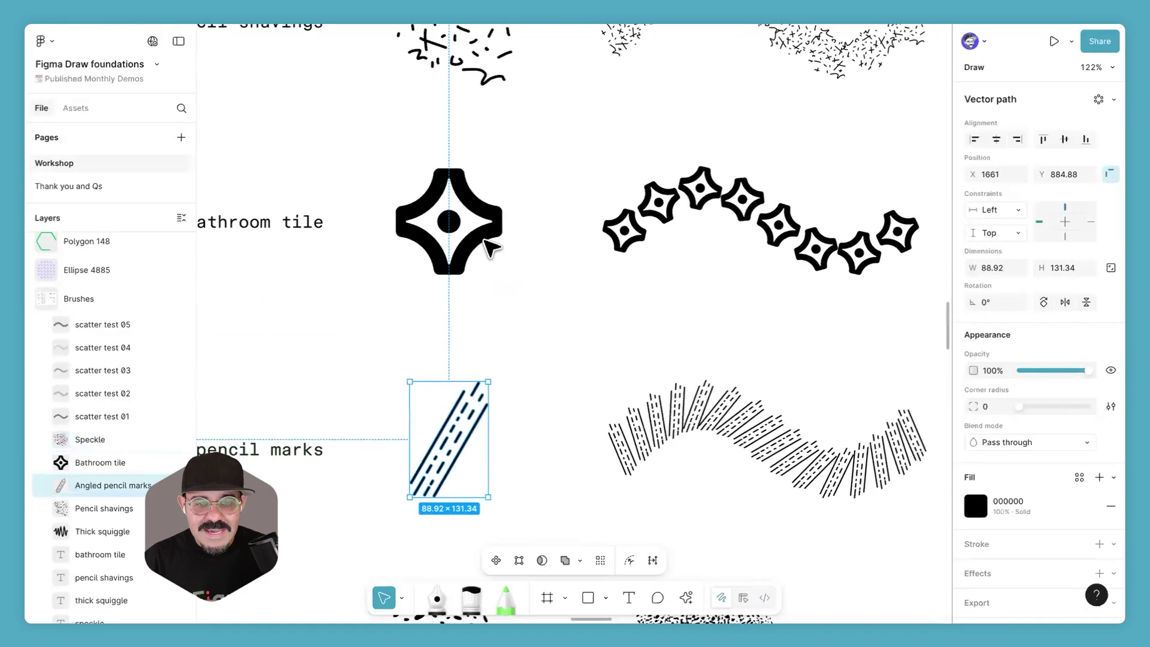
pyautogui.scroll(-3, 738, 293)
pyautogui.scroll(-10, 709, 159)
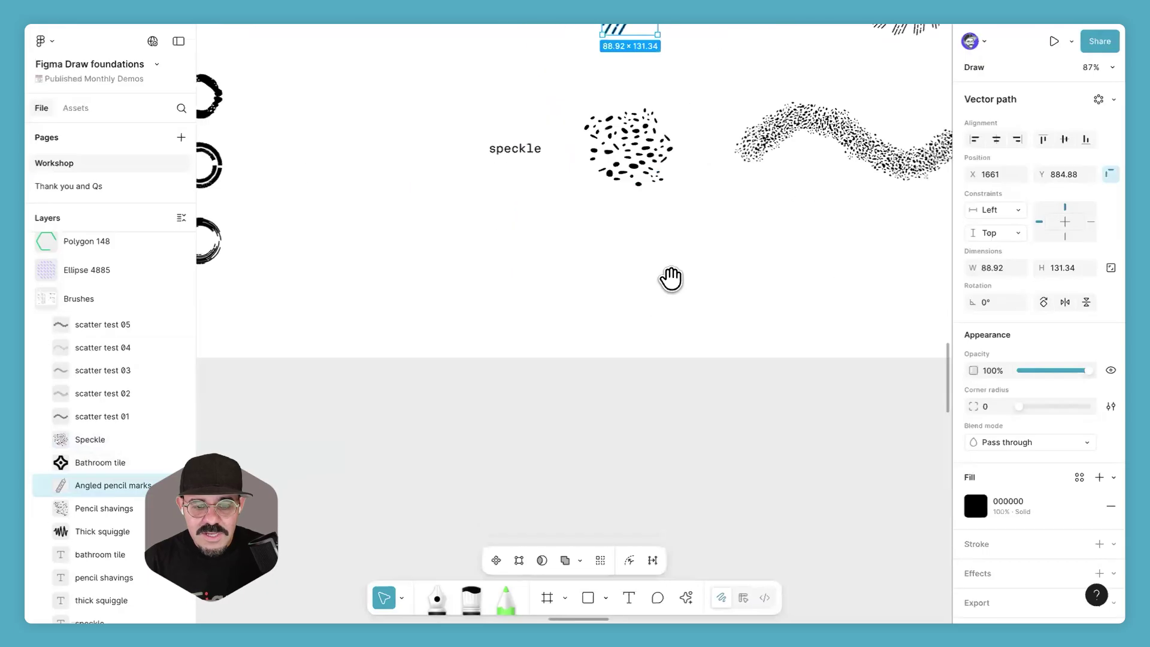
# Step: Draw a 122 × 122 circle below the painted strokes and open its centre into a ring with a ratio of about 47%
pyautogui.scroll(-8, 680, 249)
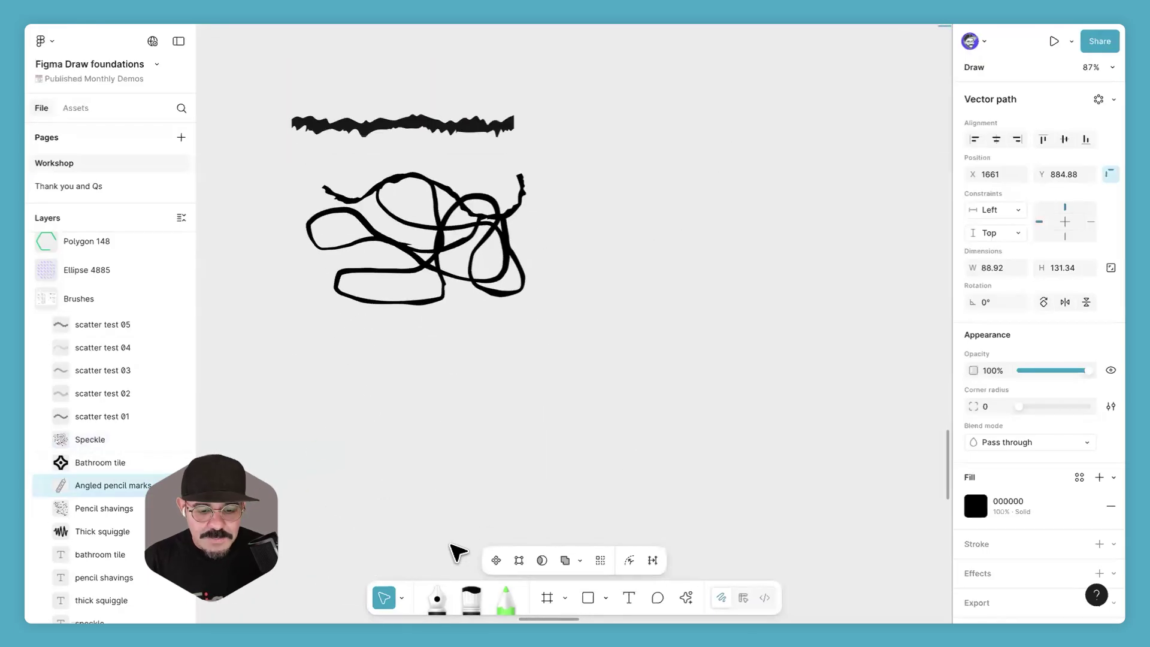
pyautogui.click(606, 597)
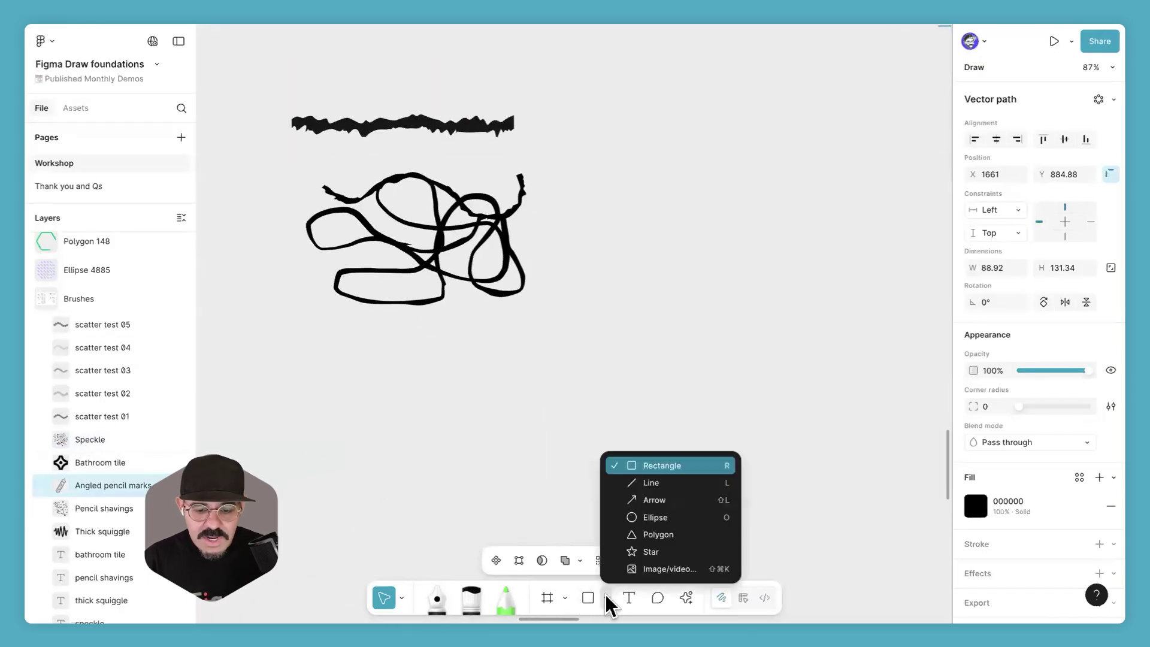
pyautogui.click(644, 516)
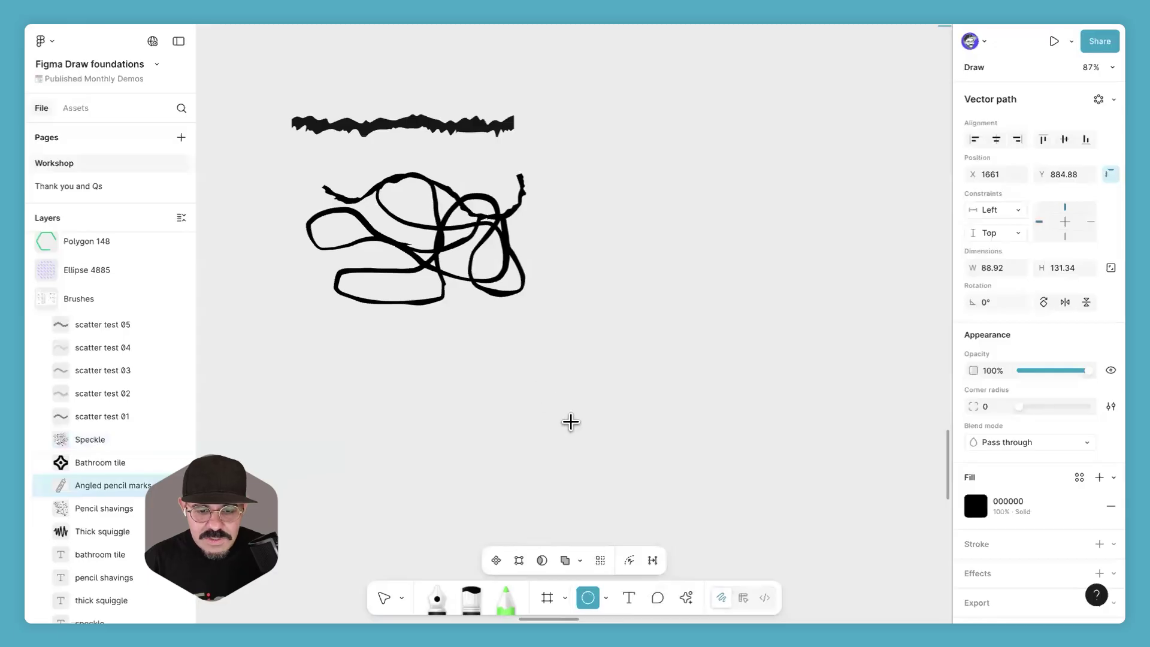
pyautogui.moveTo(521, 359); pyautogui.dragTo(599, 436)
pyautogui.scroll(4, 588, 418)
pyautogui.moveTo(605, 392)
pyautogui.mouseDown()
pyautogui.moveTo(533, 396)
pyautogui.moveTo(535, 412)
pyautogui.moveTo(591, 377)
pyautogui.moveTo(611, 403)
pyautogui.mouseUp()
pyautogui.click(631, 418)
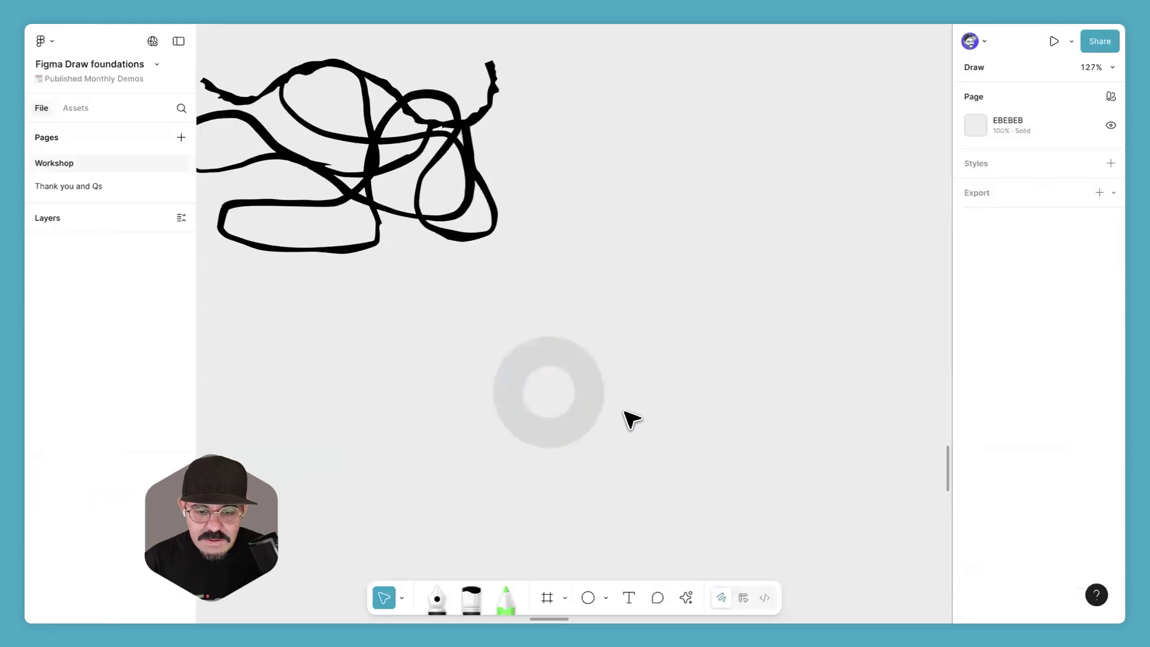
# Step: Set the ring's fill colour to black 000000
pyautogui.scroll(3, 610, 418)
pyautogui.click(611, 419)
pyautogui.click(970, 482)
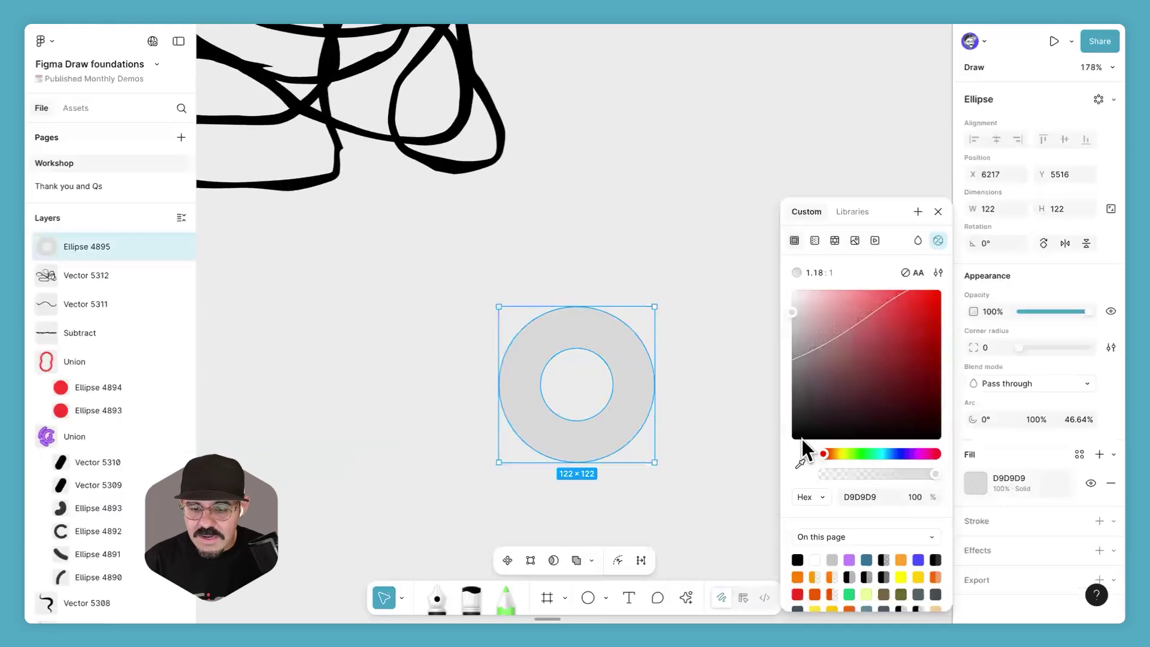
pyautogui.click(801, 439)
pyautogui.click(711, 479)
# Step: Flatten the ring into a vector path and rename its layer Oh brush
pyautogui.hscroll(2, 599, 395)
pyautogui.click(599, 396)
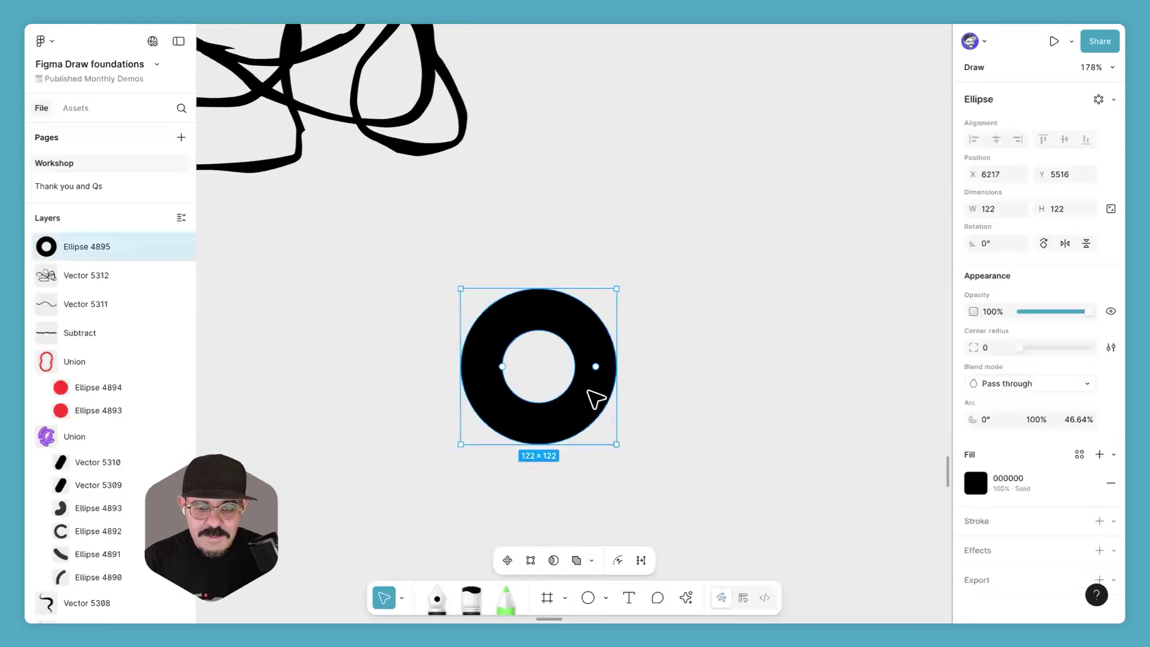
pyautogui.click(593, 560)
pyautogui.click(619, 552)
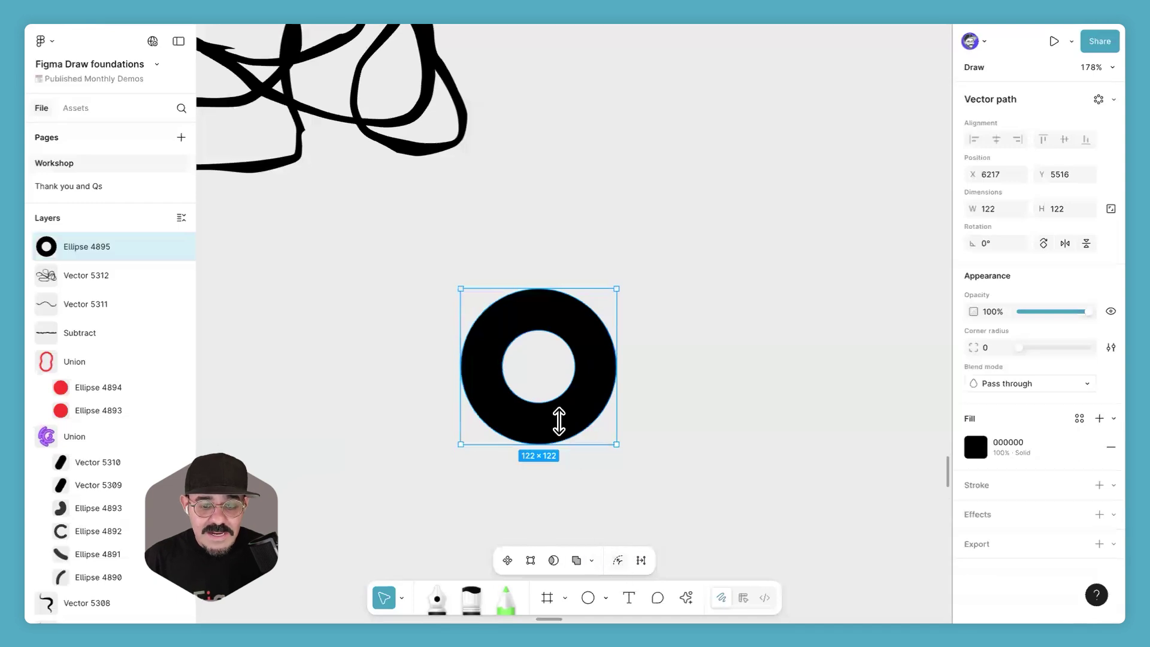
pyautogui.doubleClick(100, 246)
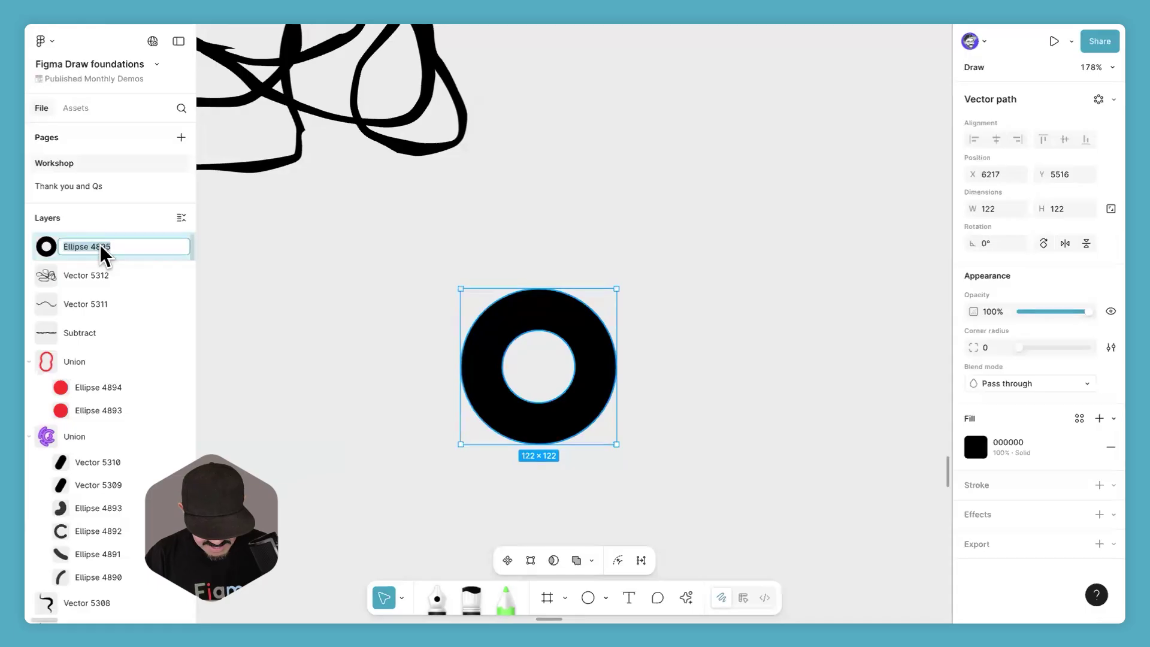
pyautogui.write('Oh brush')
pyautogui.press('Return')
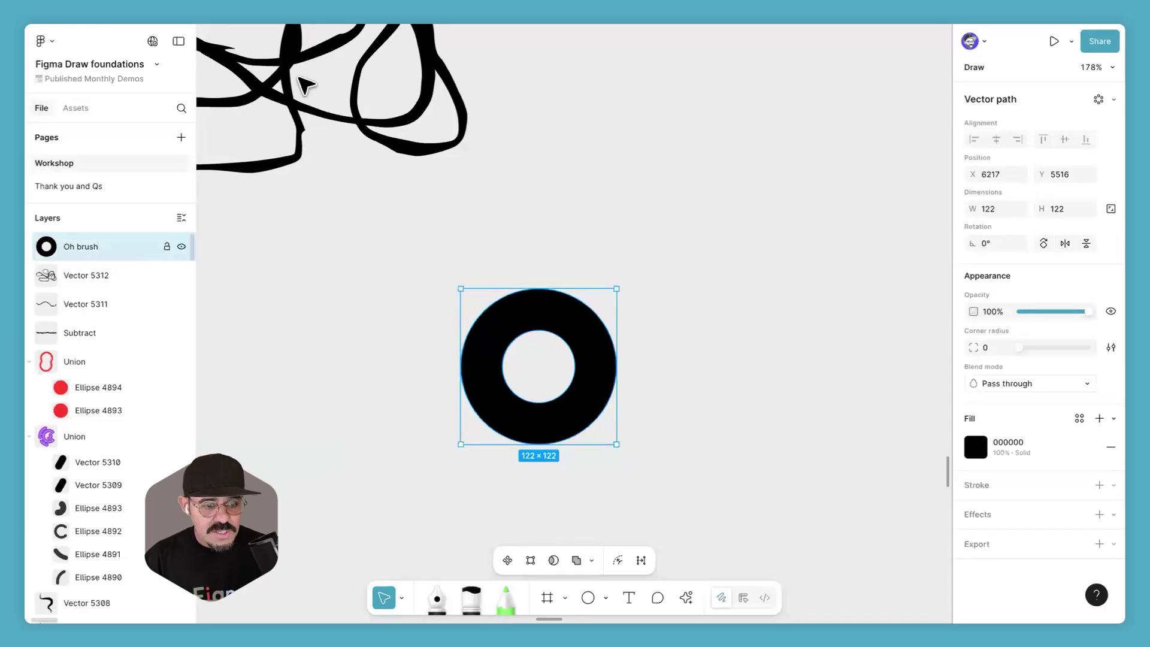
# Step: Create a scatter brush from the black ring
pyautogui.rightClick(540, 318)
pyautogui.moveTo(578, 358)
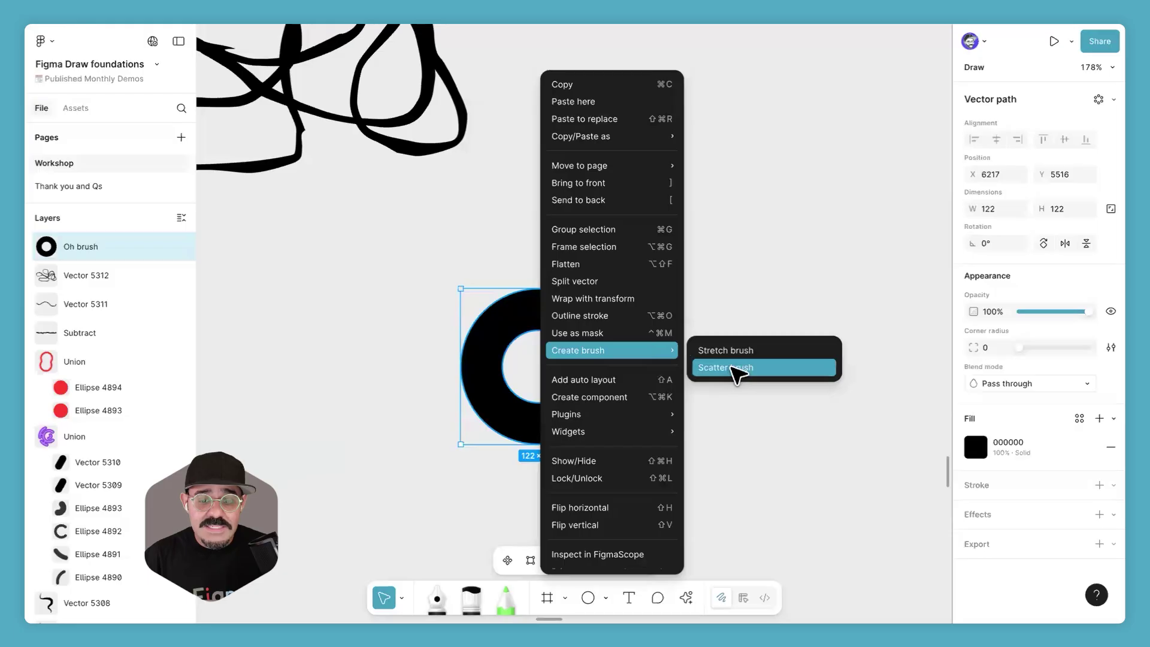
pyautogui.click(735, 369)
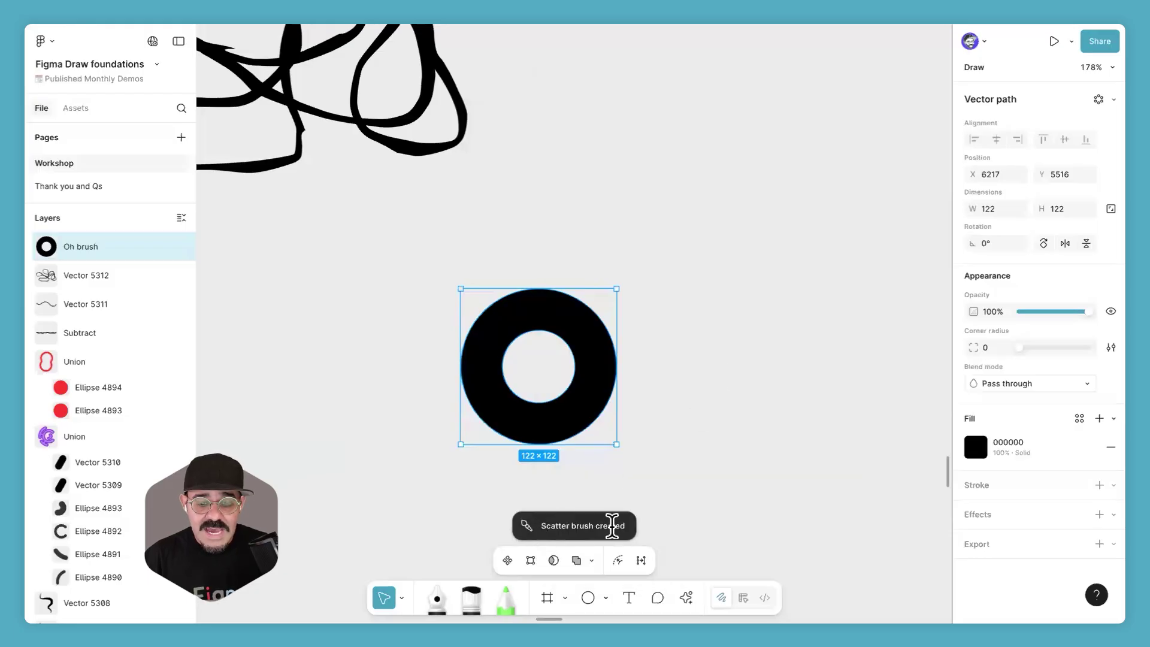
# Step: Choose the Oh brush scatter brush and paint a looping stroke about 162 × 226 beside the ring at weight 16
pyautogui.click(472, 597)
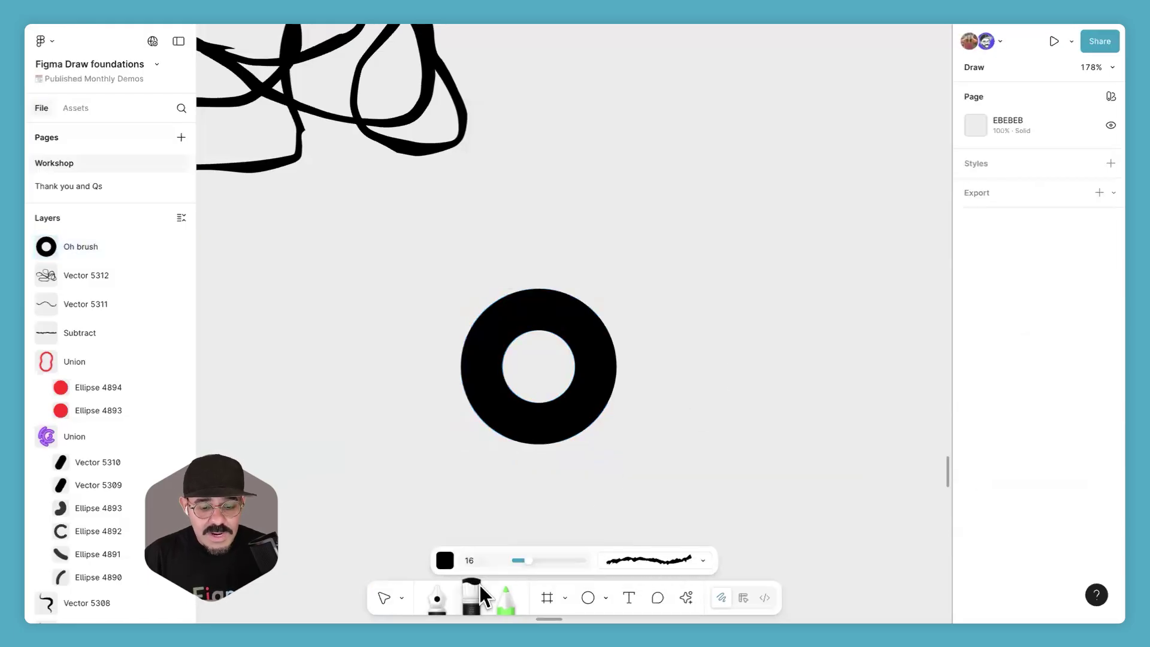
pyautogui.click(689, 560)
pyautogui.scroll(-5, 658, 461)
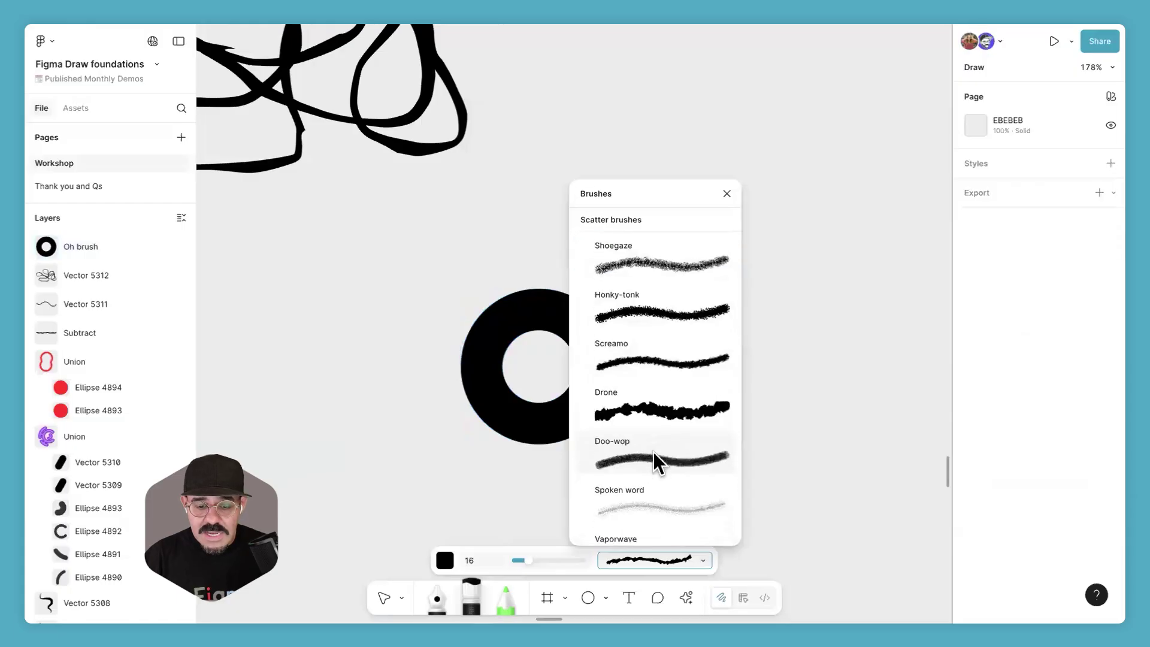
pyautogui.scroll(-5, 657, 466)
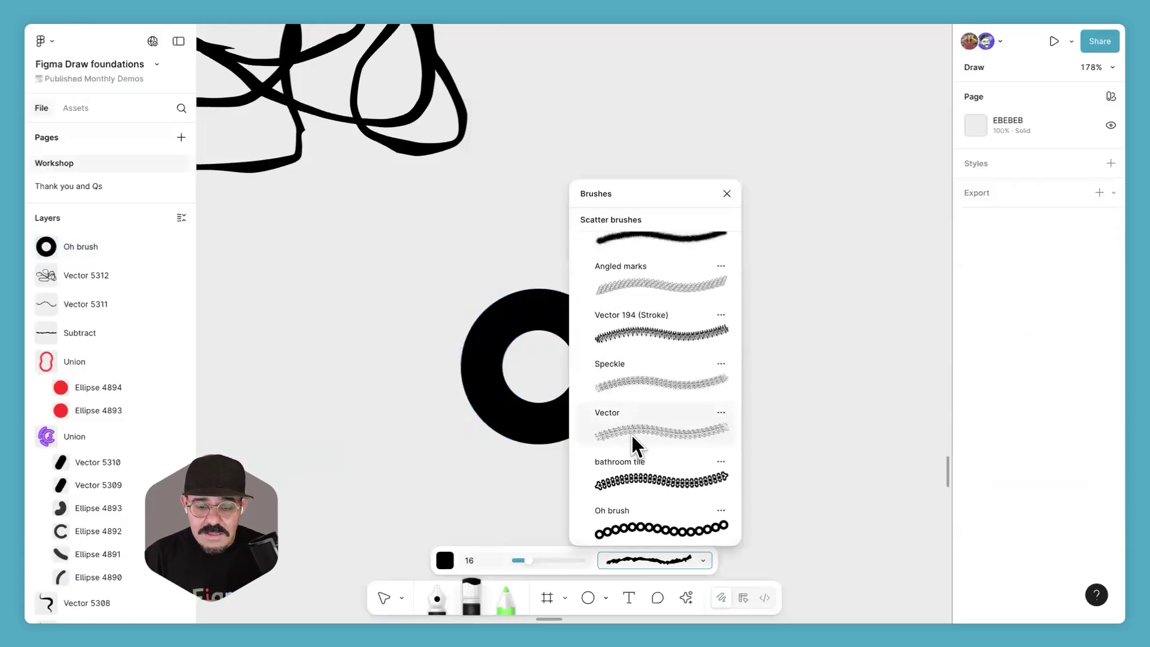
pyautogui.click(652, 530)
pyautogui.moveTo(624, 211)
pyautogui.mouseDown()
pyautogui.moveTo(679, 279)
pyautogui.moveTo(742, 270)
pyautogui.moveTo(762, 208)
pyautogui.moveTo(740, 139)
pyautogui.moveTo(712, 114)
pyautogui.moveTo(678, 110)
pyautogui.moveTo(660, 139)
pyautogui.moveTo(723, 288)
pyautogui.moveTo(721, 353)
pyautogui.moveTo(694, 400)
pyautogui.mouseUp()
pyautogui.hscroll(5, 687, 321)
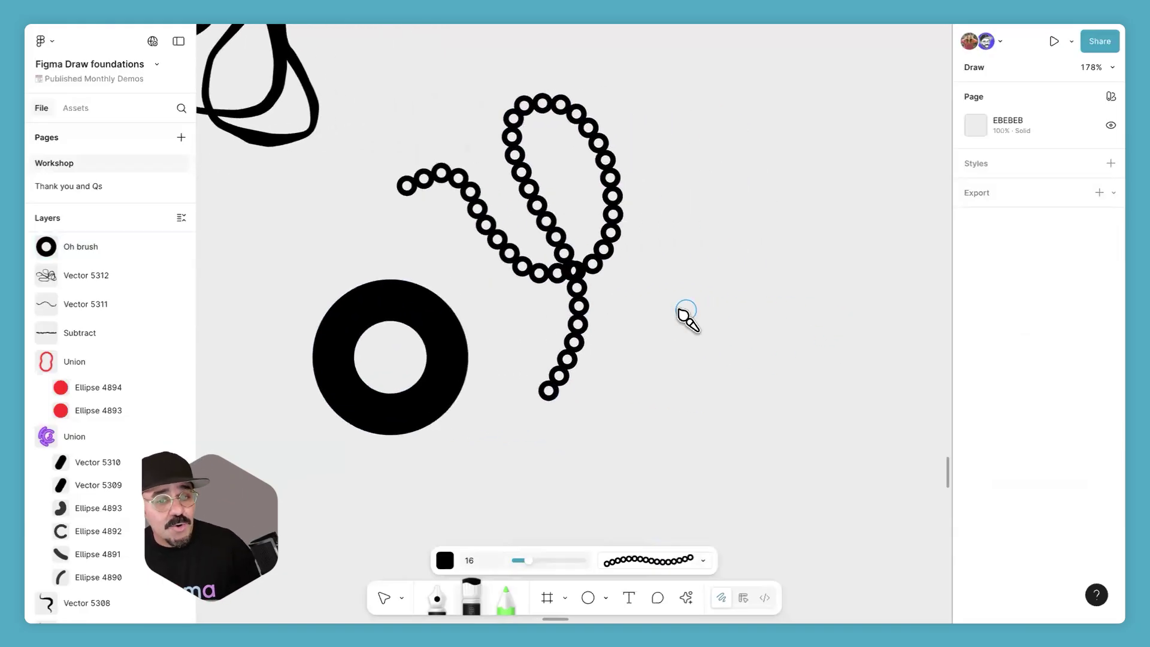
# Step: Set the ring stroke's brush gap to 129%, size jitter to 125% and angular jitter to 80°
pyautogui.press('Escape')
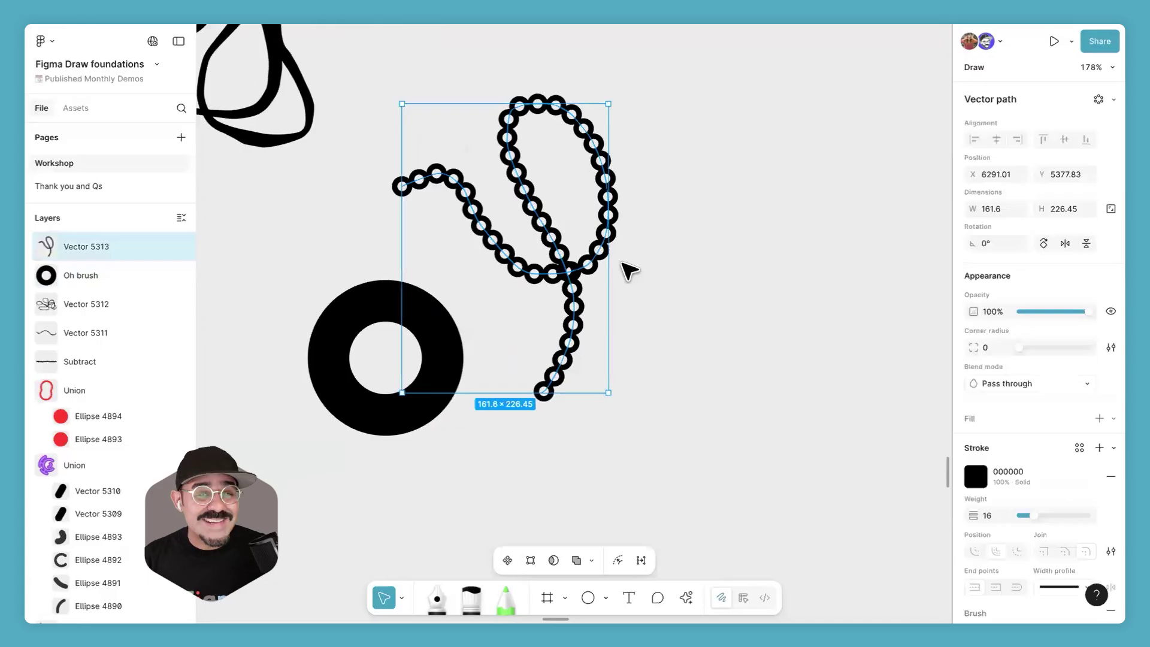
pyautogui.scroll(-4, 1022, 446)
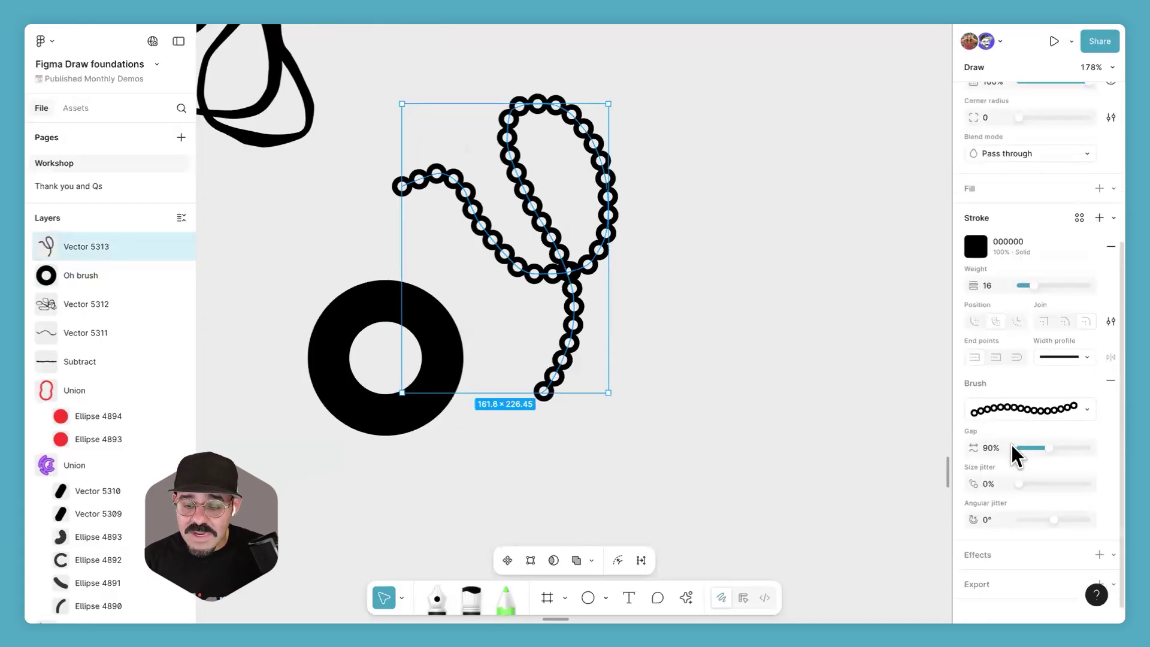
pyautogui.moveTo(1060, 446); pyautogui.dragTo(1058, 449)
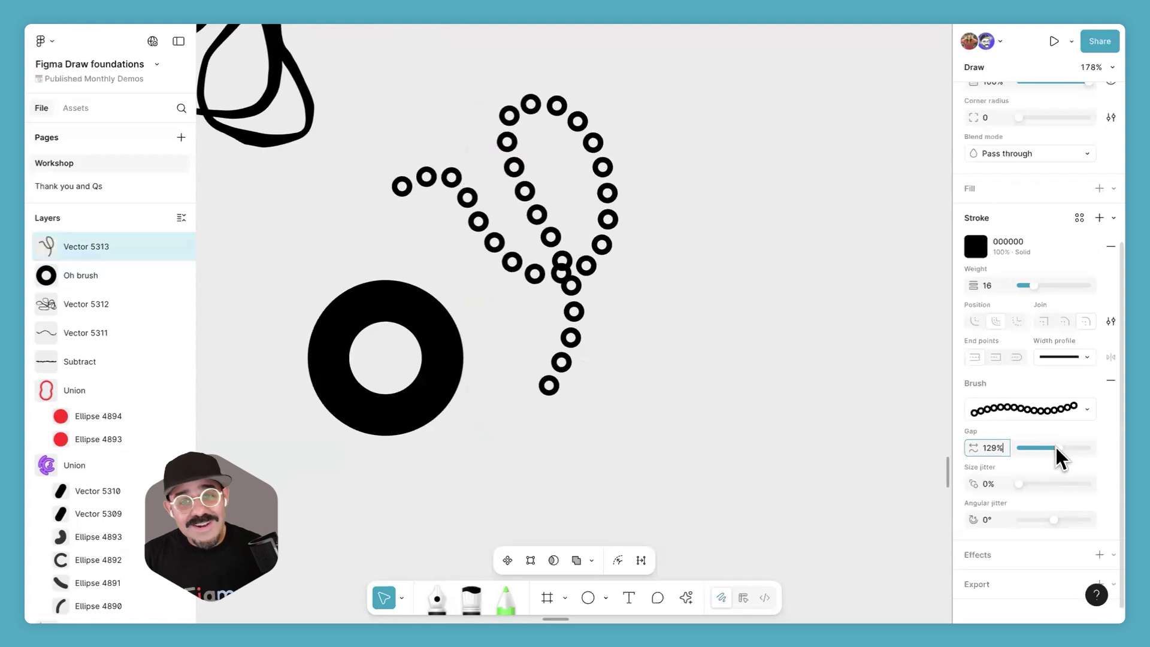
pyautogui.moveTo(1025, 483)
pyautogui.mouseDown()
pyautogui.moveTo(1067, 487)
pyautogui.moveTo(1058, 533)
pyautogui.moveTo(1083, 520)
pyautogui.moveTo(1047, 520)
pyautogui.moveTo(1066, 527)
pyautogui.mouseUp()
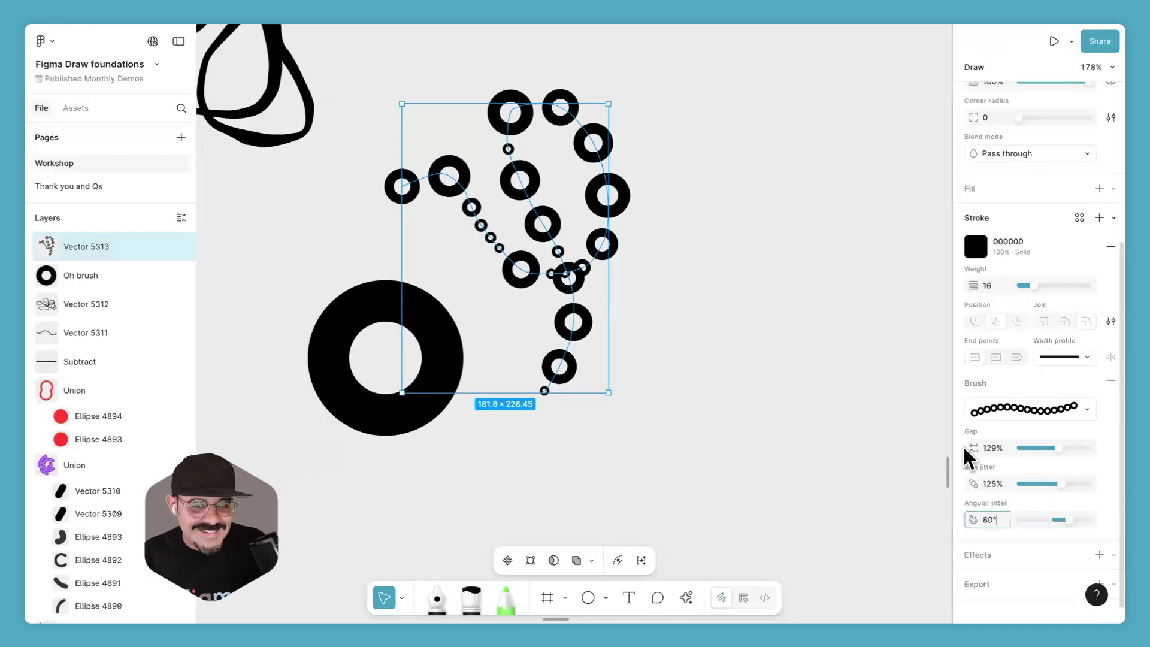
pyautogui.click(682, 334)
# Step: Paint two looping strokes in blue 367398 with the ring brush at weight 16 and move the second to about X 6372, Y 5586
pyautogui.moveTo(683, 333); pyautogui.dragTo(664, 341)
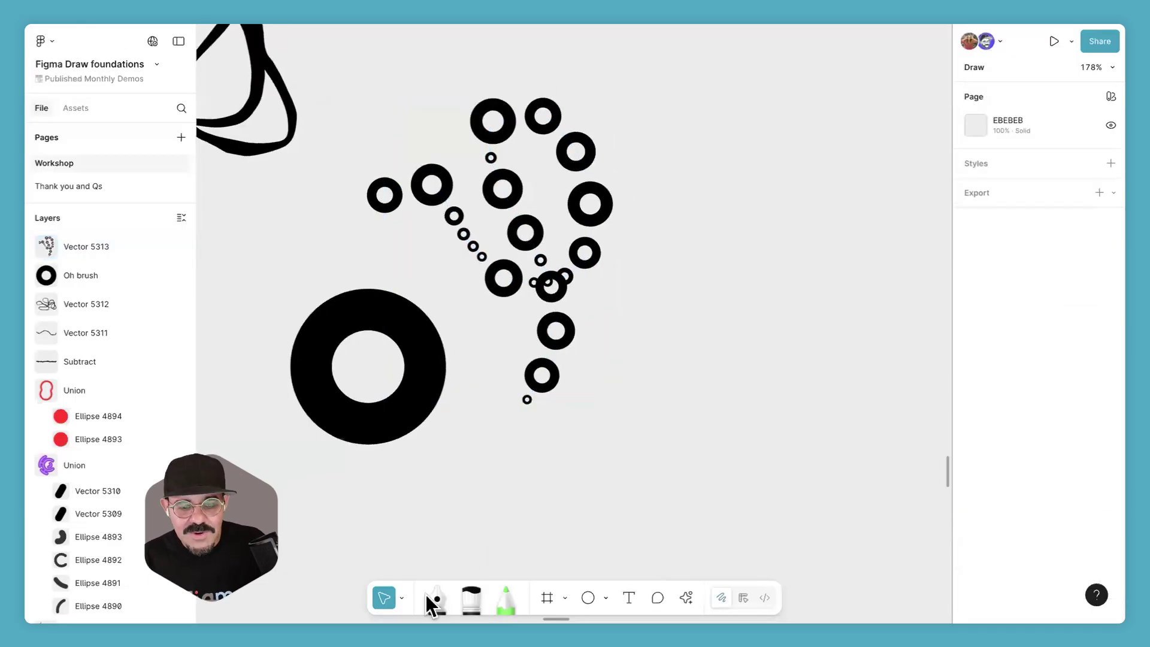
pyautogui.click(479, 593)
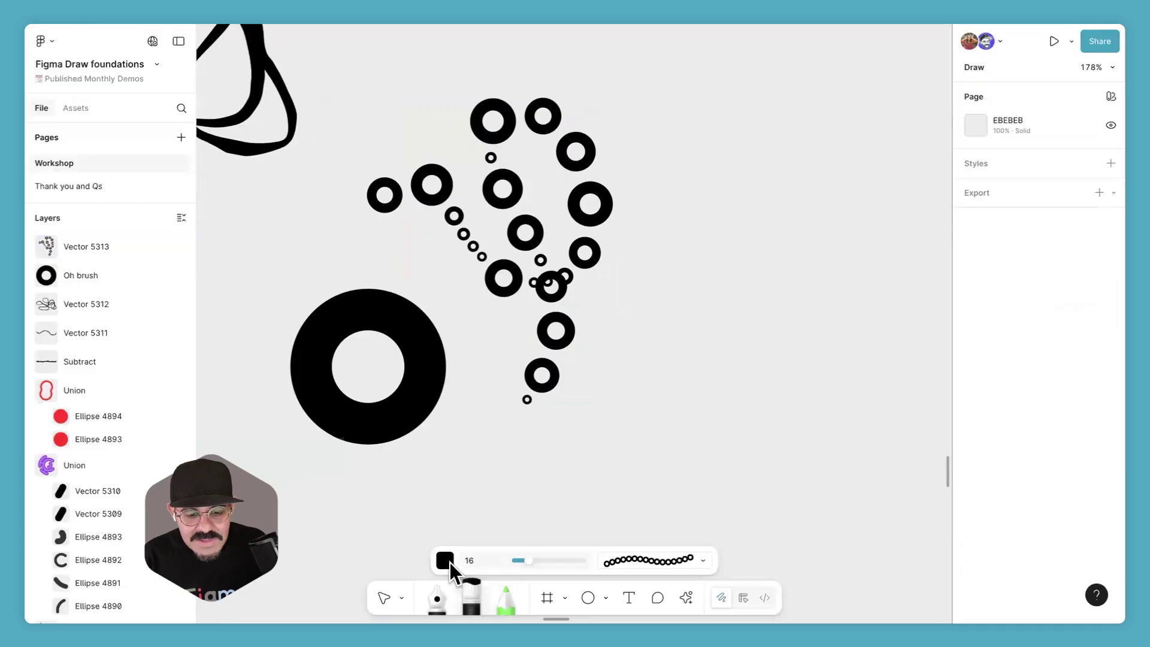
pyautogui.click(445, 561)
pyautogui.click(445, 494)
pyautogui.moveTo(645, 358)
pyautogui.mouseDown()
pyautogui.moveTo(700, 406)
pyautogui.moveTo(698, 282)
pyautogui.moveTo(733, 185)
pyautogui.moveTo(762, 318)
pyautogui.moveTo(807, 424)
pyautogui.moveTo(831, 297)
pyautogui.moveTo(850, 406)
pyautogui.moveTo(689, 332)
pyautogui.moveTo(703, 290)
pyautogui.moveTo(547, 335)
pyautogui.moveTo(668, 326)
pyautogui.moveTo(511, 426)
pyautogui.moveTo(699, 431)
pyautogui.moveTo(717, 339)
pyautogui.moveTo(786, 275)
pyautogui.moveTo(675, 183)
pyautogui.moveTo(757, 137)
pyautogui.moveTo(688, 300)
pyautogui.moveTo(399, 439)
pyautogui.moveTo(566, 378)
pyautogui.moveTo(567, 358)
pyautogui.moveTo(606, 488)
pyautogui.mouseUp()
pyautogui.press('Escape')
pyautogui.scroll(-2, 655, 385)
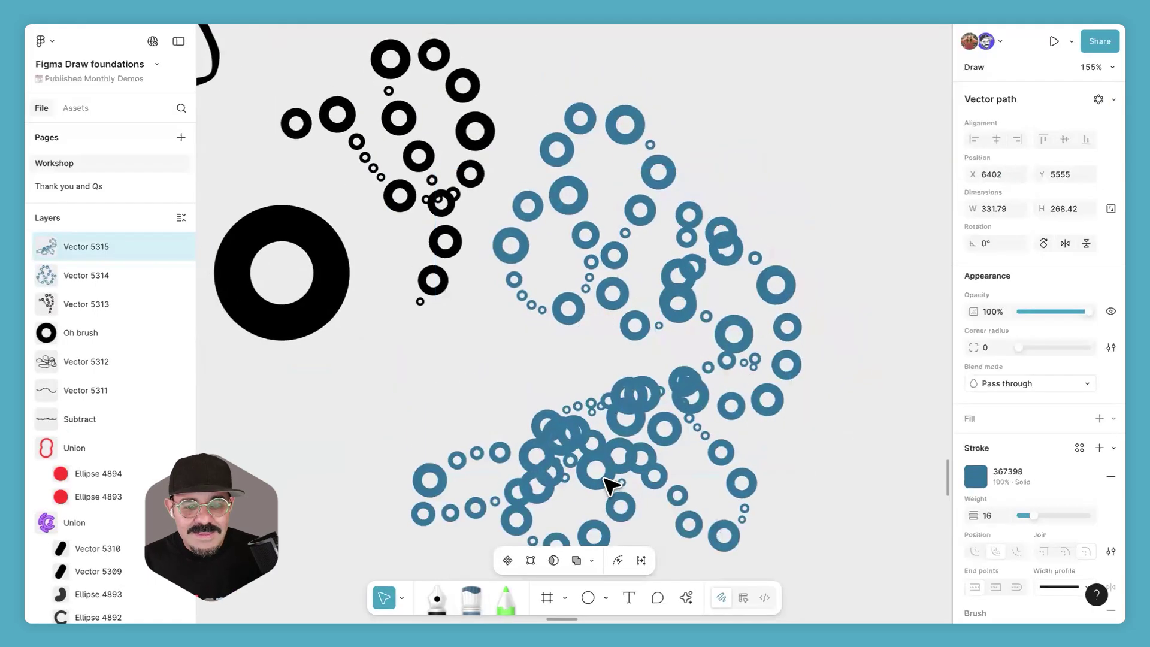
pyautogui.scroll(-3, 635, 395)
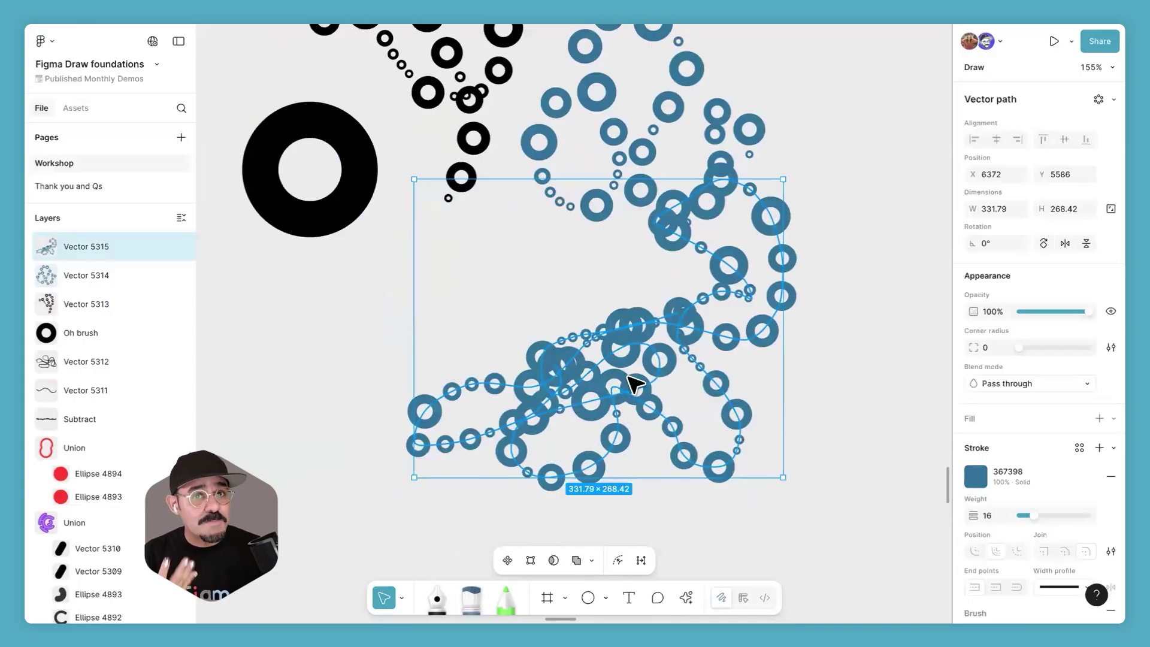
# Step: Outline the stroke of the second blue ring path
pyautogui.scroll(2, 594, 352)
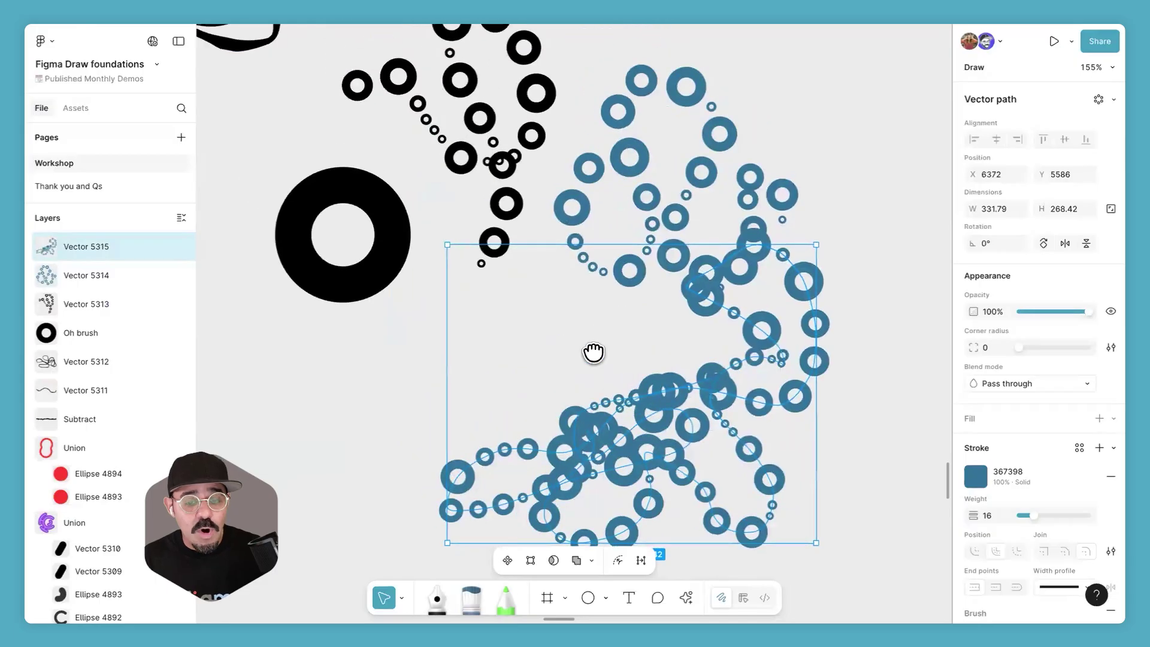
pyautogui.scroll(-2, 587, 389)
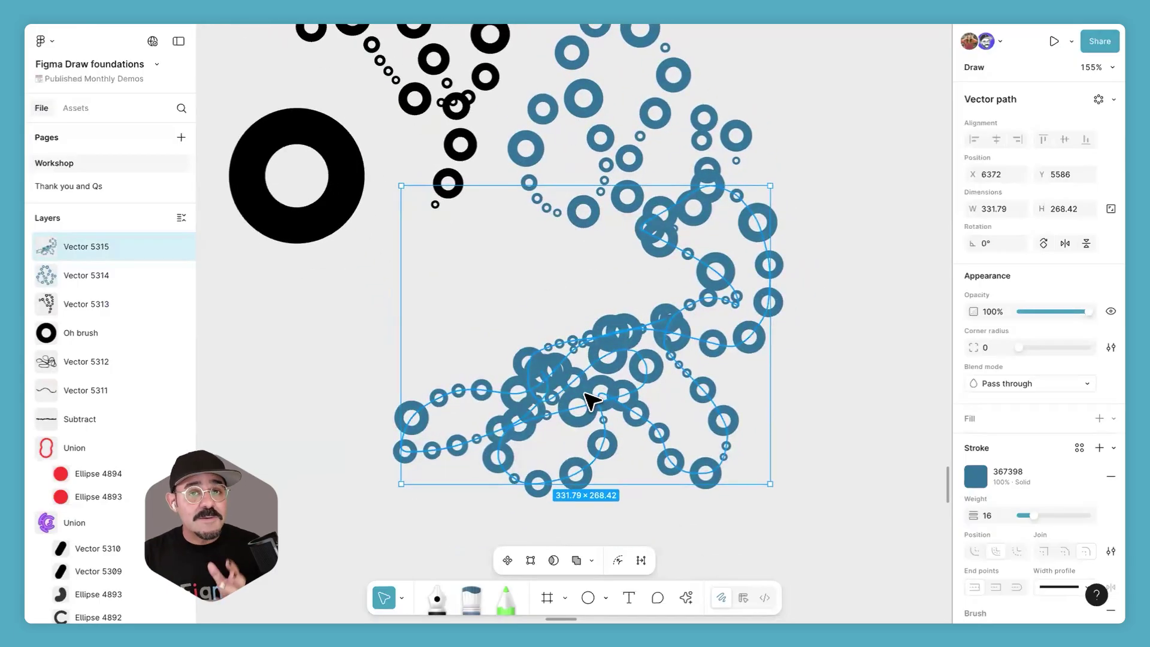
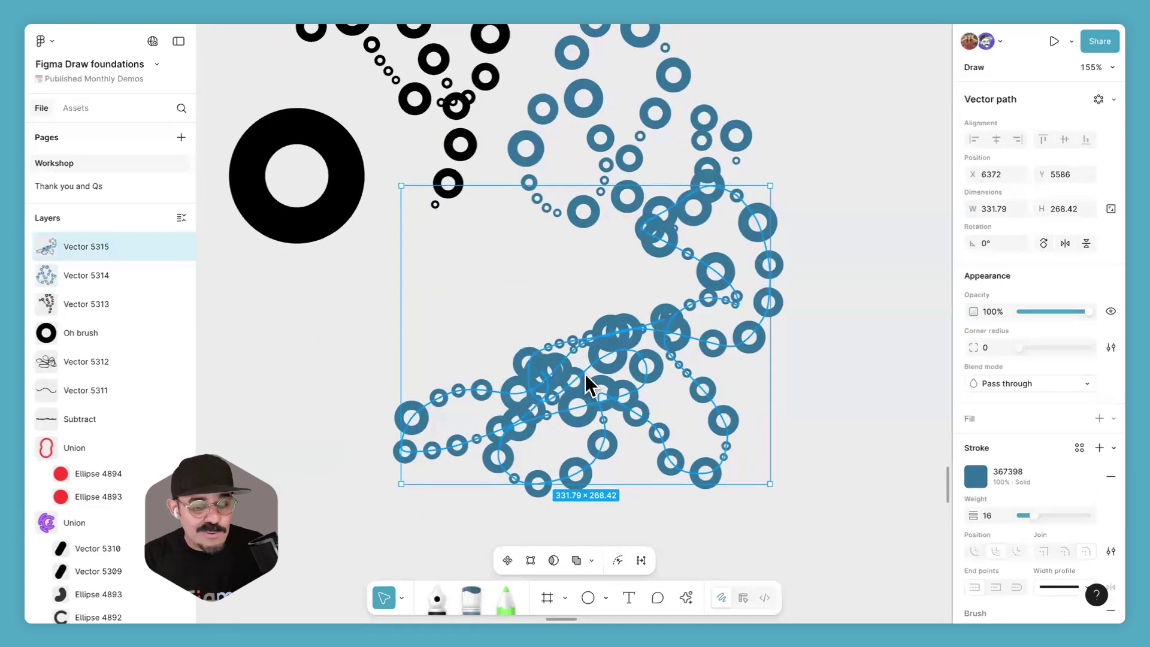
pyautogui.rightClick(586, 383)
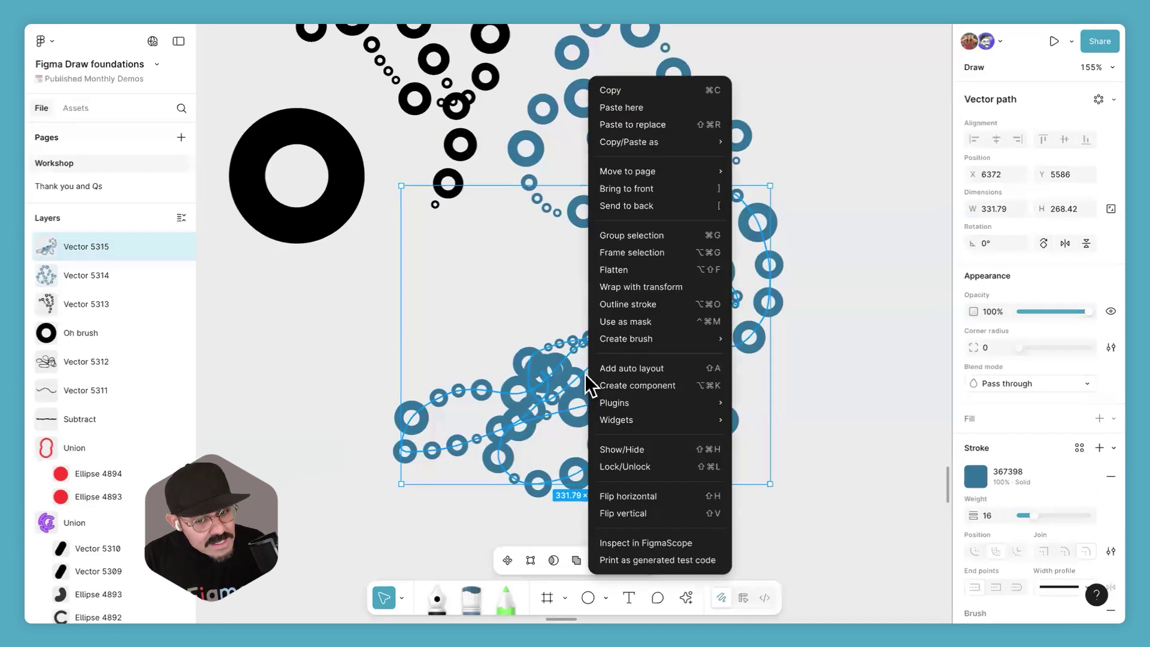
pyautogui.click(651, 307)
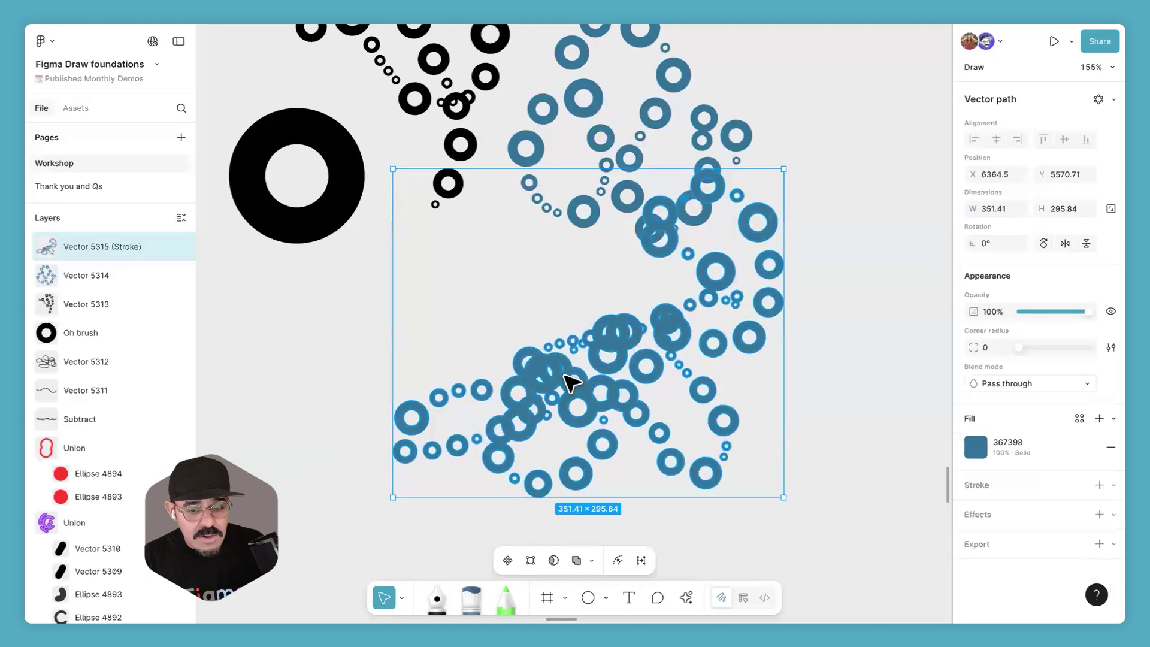
pyautogui.rightClick(612, 388)
pyautogui.click(610, 393)
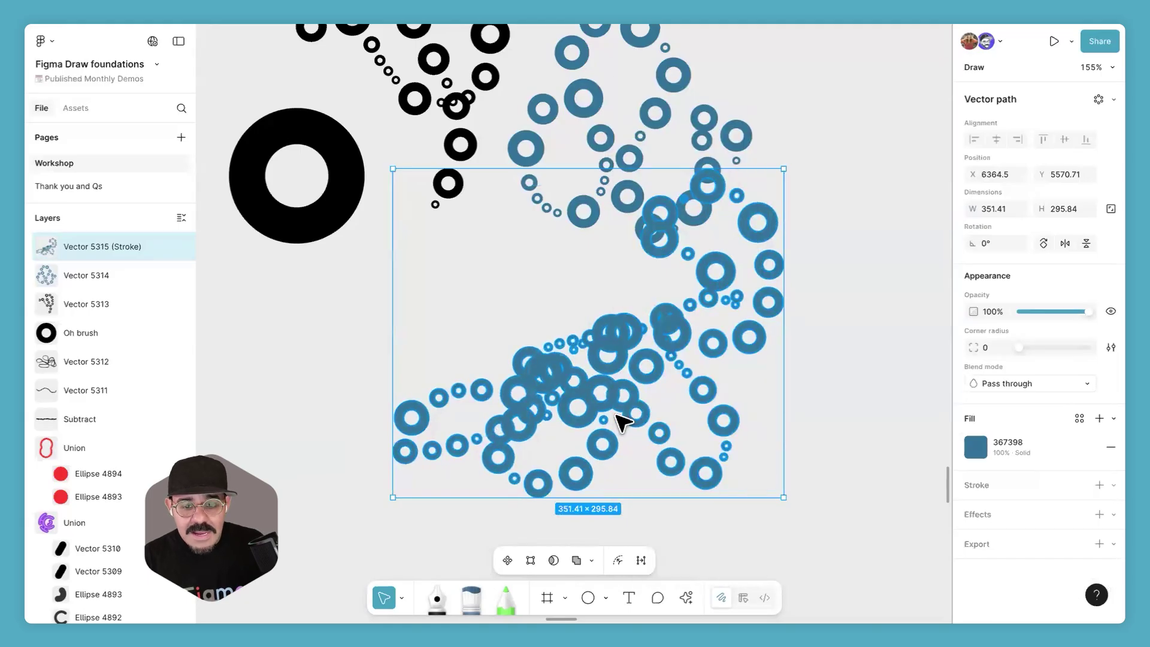
# Step: Edit the outlined ring shape's points and cut out the single ring near its upper right edge
pyautogui.doubleClick(657, 393)
pyautogui.scroll(5, 738, 379)
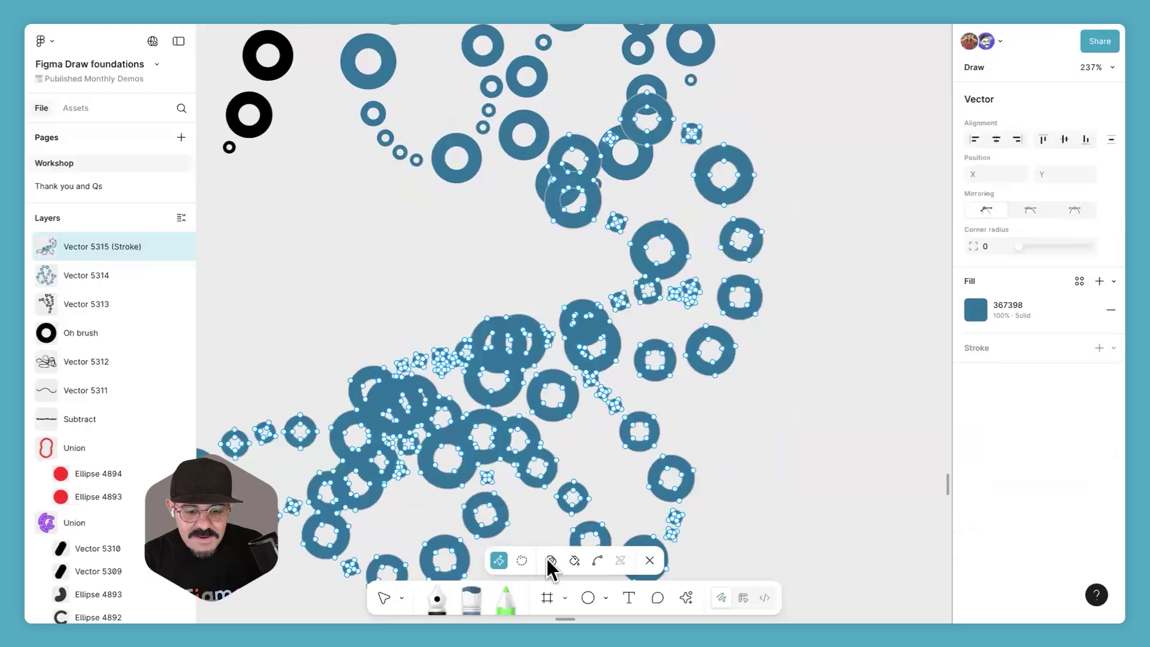
pyautogui.hotkey('ctrl', 'a')
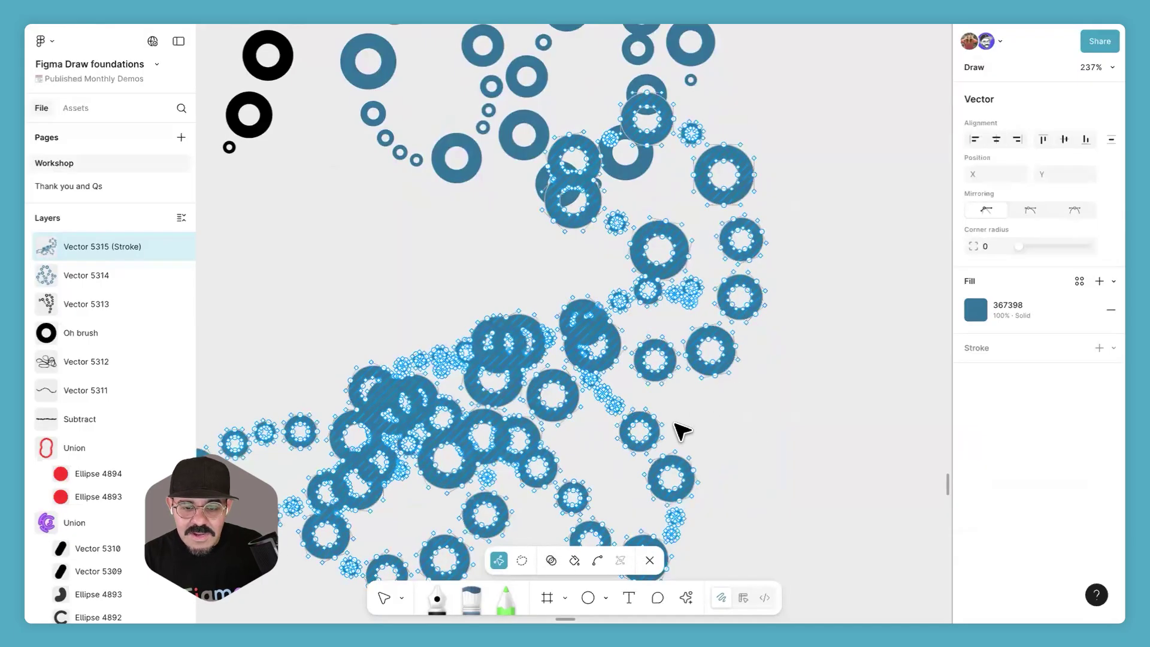
pyautogui.click(770, 259)
pyautogui.doubleClick(755, 239)
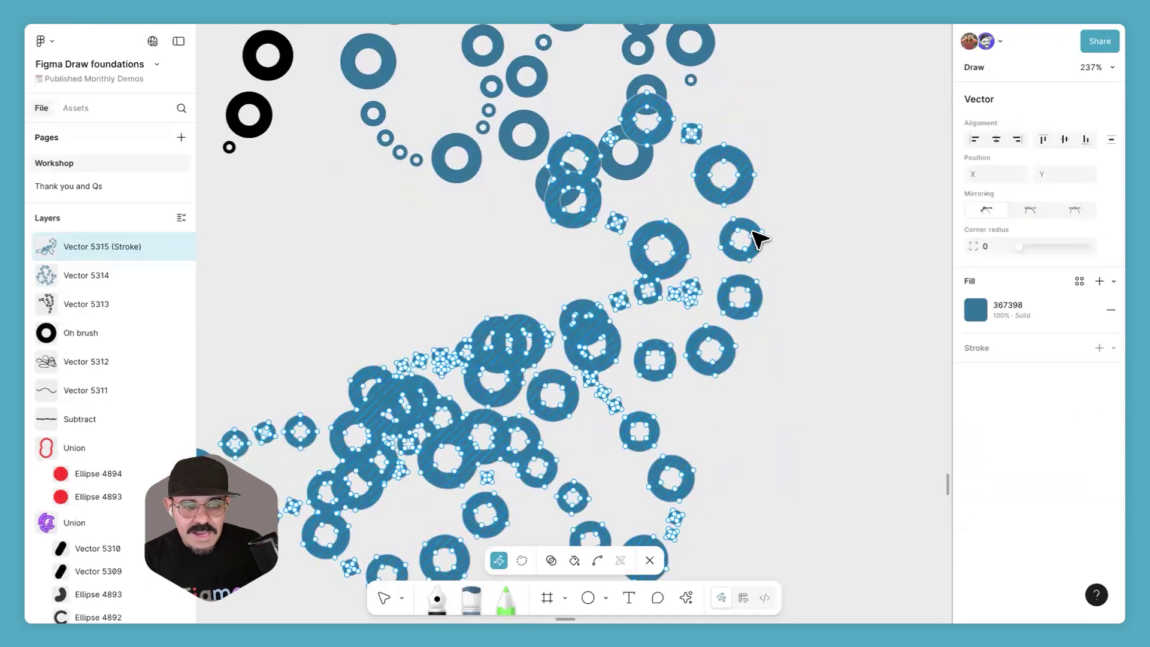
pyautogui.moveTo(772, 212); pyautogui.dragTo(719, 264)
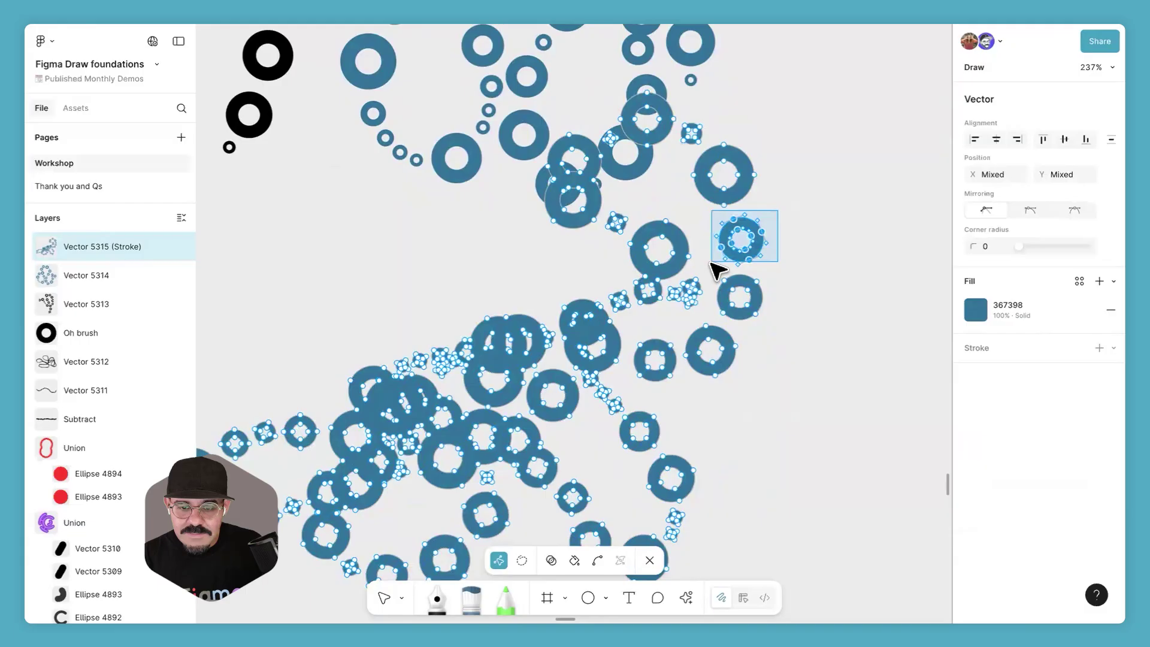
pyautogui.click(824, 274)
# Step: Try pasting the cut ring as a separate shape at X 6726, Y 5643, and undo it
pyautogui.hotkey('ctrl', 'v')
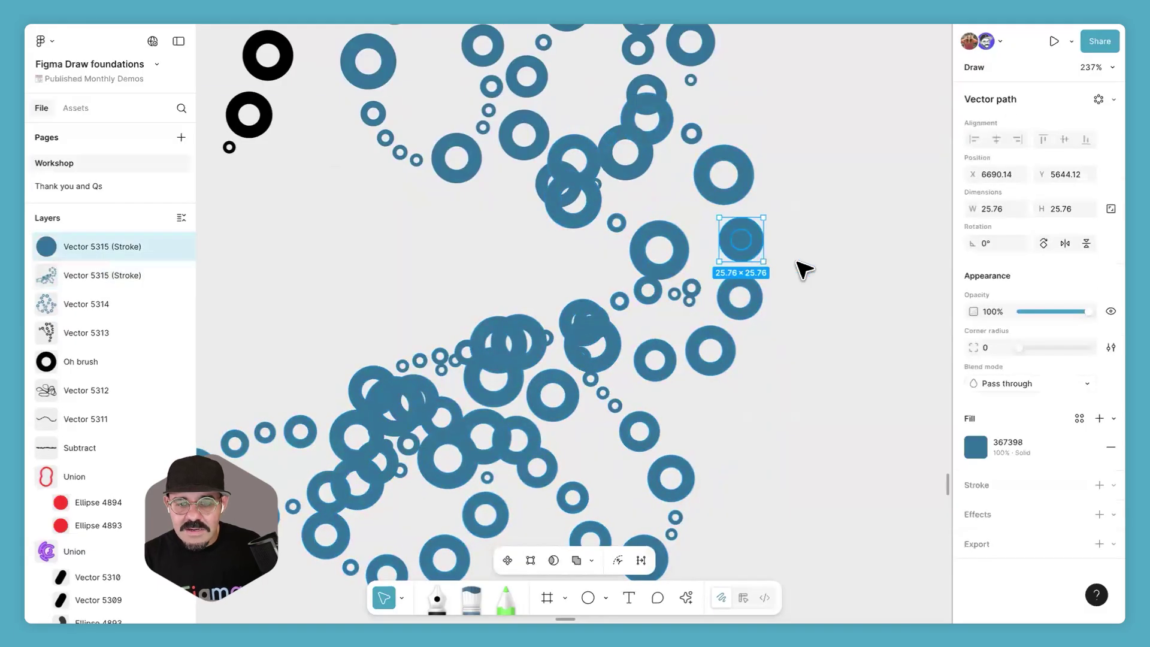
pyautogui.moveTo(748, 251); pyautogui.dragTo(809, 250)
pyautogui.doubleClick(808, 249)
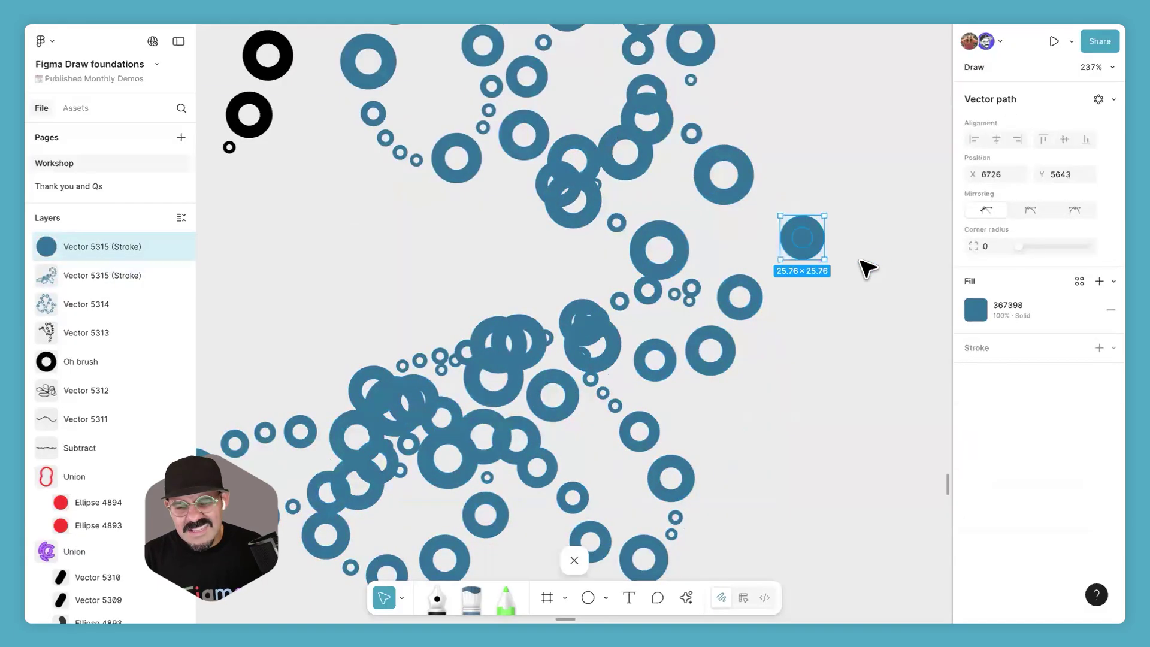
pyautogui.hotkey('ctrl', 'z')
pyautogui.hotkey('ctrl', 'z')
pyautogui.hotkey('ctrl', 'z')
# Step: Move the outlined ring cluster down and to the left, to X 6319.28, Y 5628.14, and leave point editing
pyautogui.scroll(-3, 864, 305)
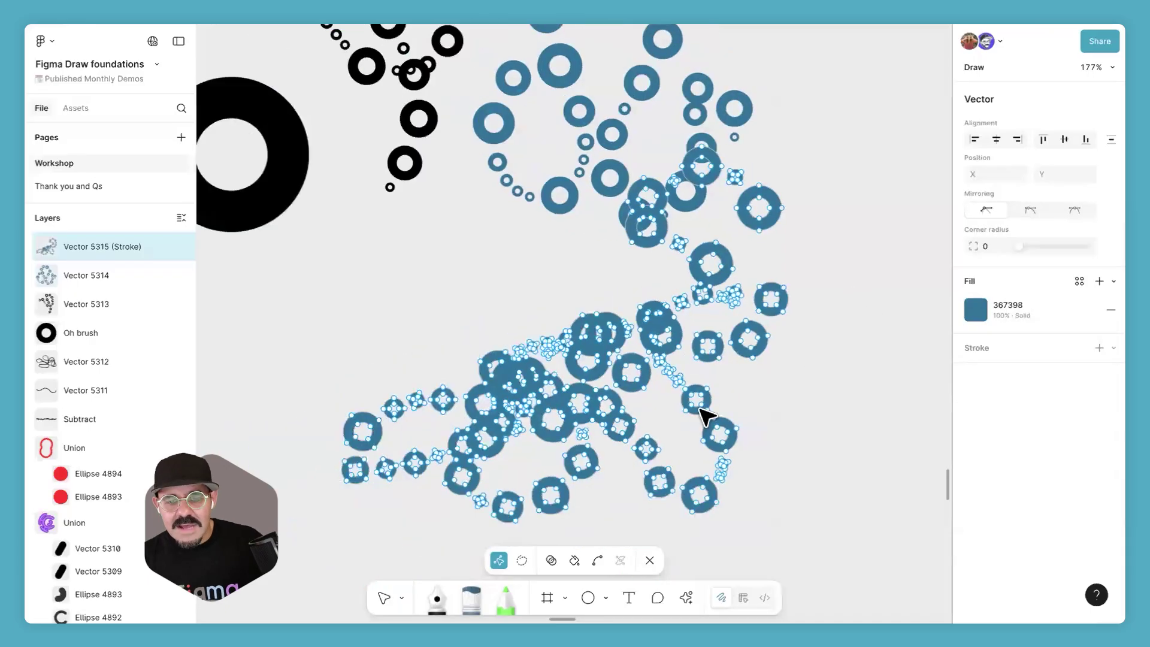
pyautogui.scroll(-2, 671, 402)
pyautogui.moveTo(642, 390); pyautogui.dragTo(596, 462)
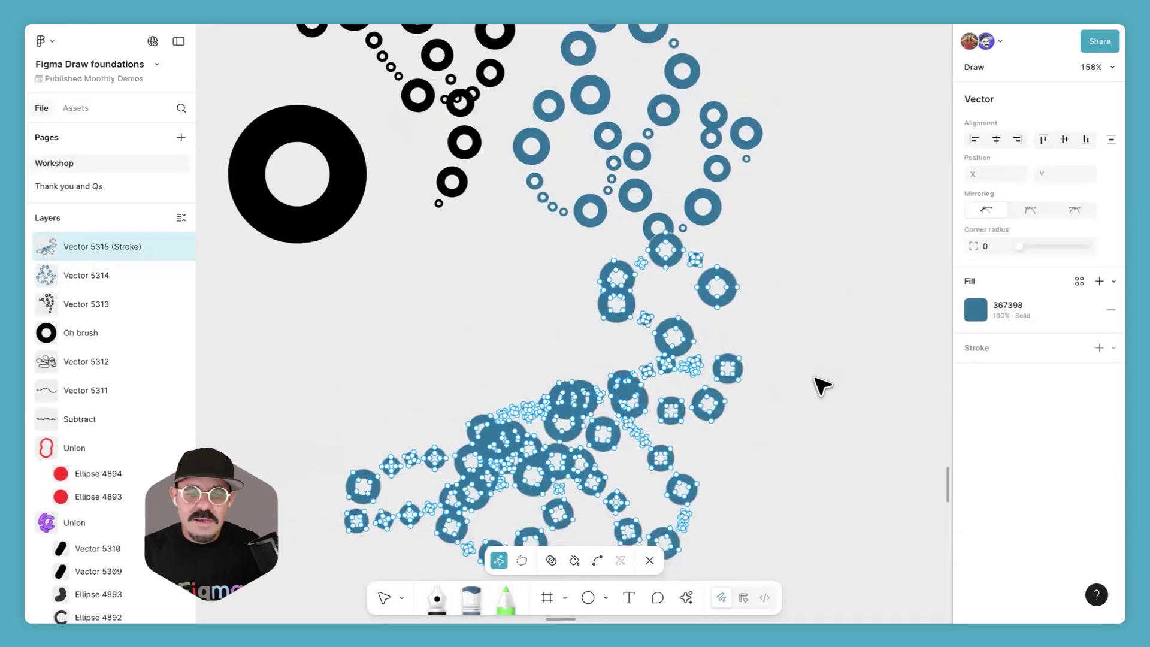
pyautogui.scroll(-2, 819, 386)
pyautogui.press('Escape')
# Step: Fill the outlined ring cluster with bright blue 2EA1E8 and rotate it to 103.31°
pyautogui.click(975, 447)
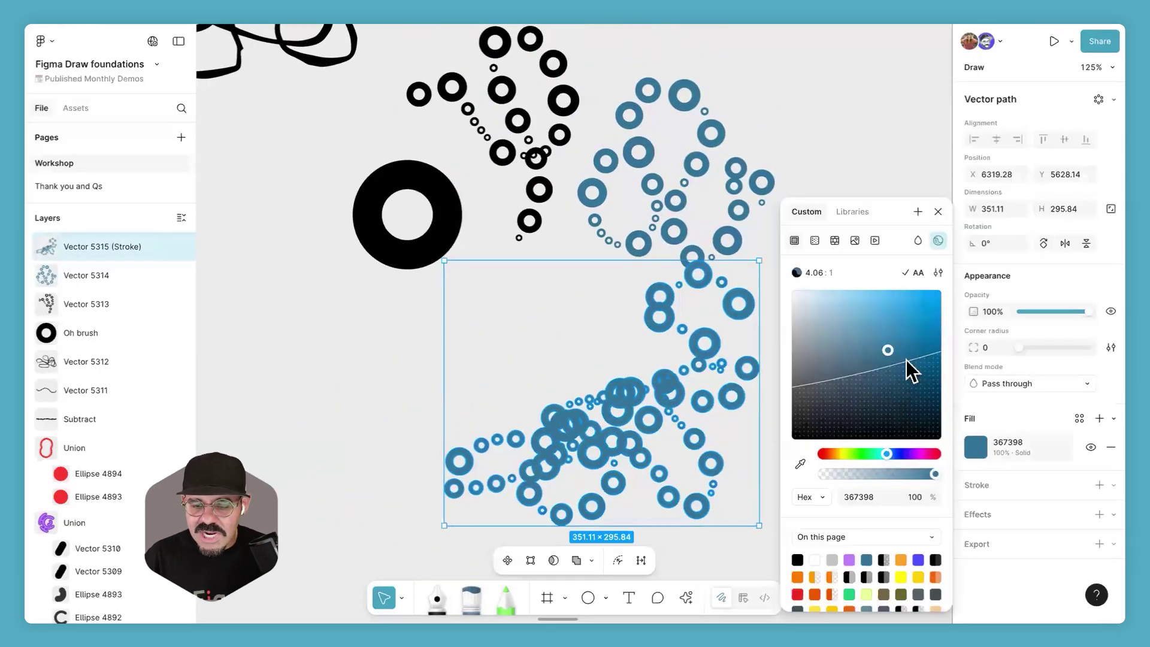
pyautogui.click(911, 315)
pyautogui.click(606, 412)
pyautogui.click(612, 418)
pyautogui.moveTo(629, 380); pyautogui.dragTo(660, 329)
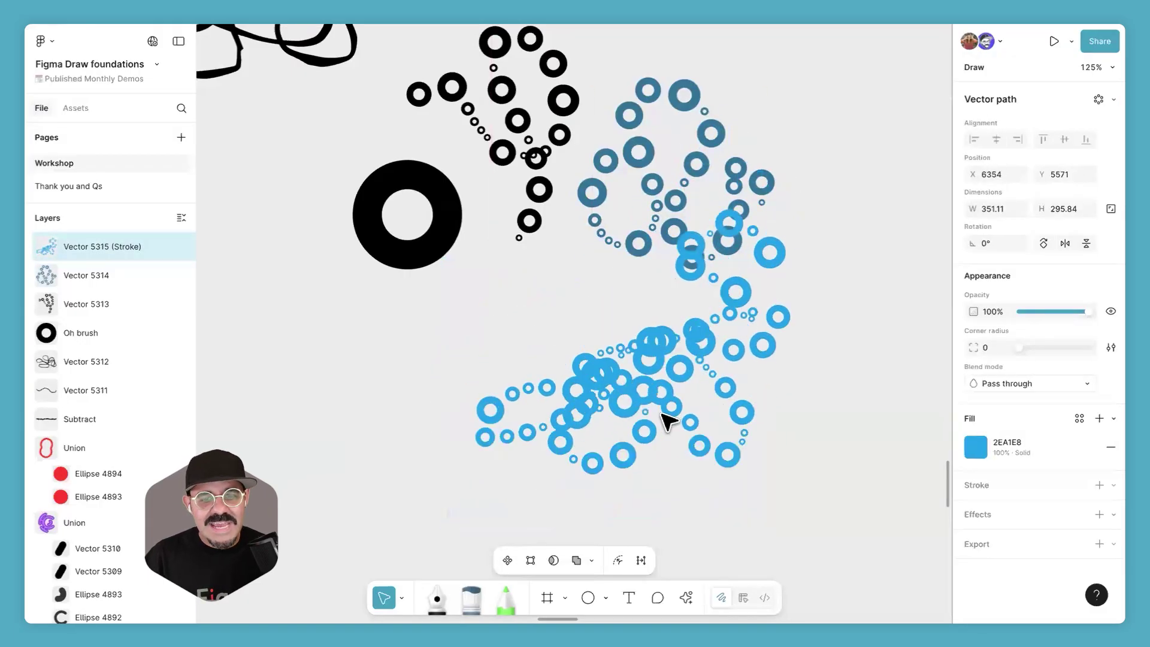
pyautogui.hotkey('ctrl', 'z')
pyautogui.moveTo(726, 248); pyautogui.dragTo(775, 267)
pyautogui.press('Escape')
# Step: Move the bright blue ring cluster so it overlaps the lower part of the large black ring
pyautogui.scroll(-5, 788, 287)
pyautogui.scroll(3, 640, 422)
pyautogui.scroll(-3, 611, 203)
pyautogui.scroll(-5, 619, 231)
pyautogui.scroll(3, 490, 311)
pyautogui.hscroll(-3, 461, 331)
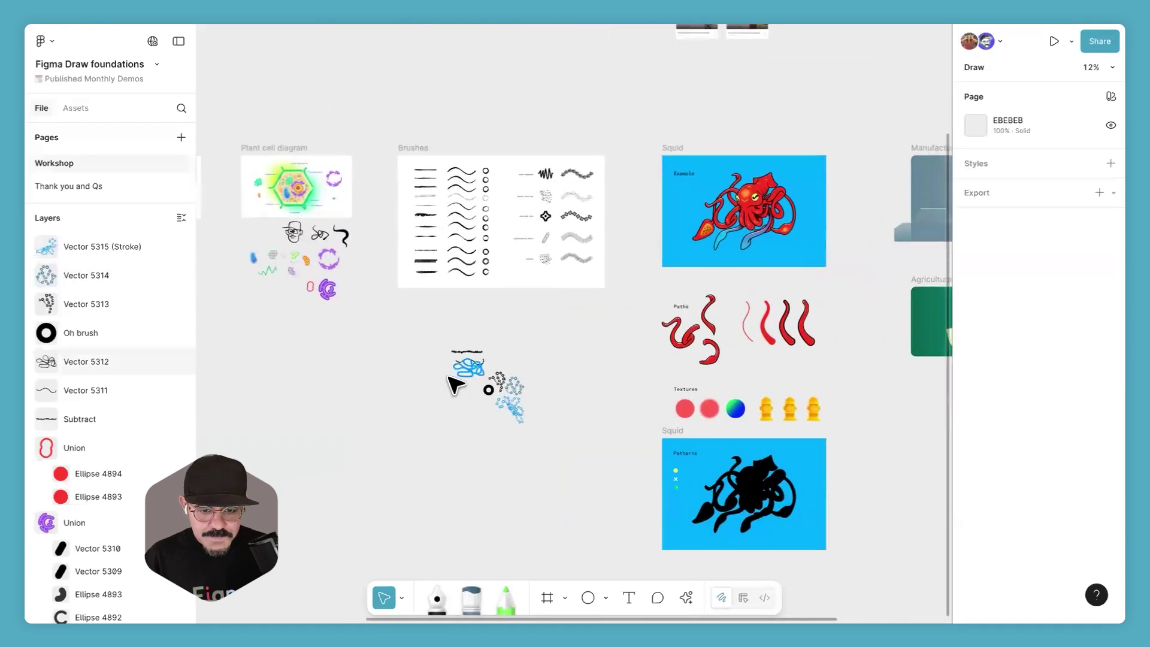
pyautogui.scroll(4, 452, 380)
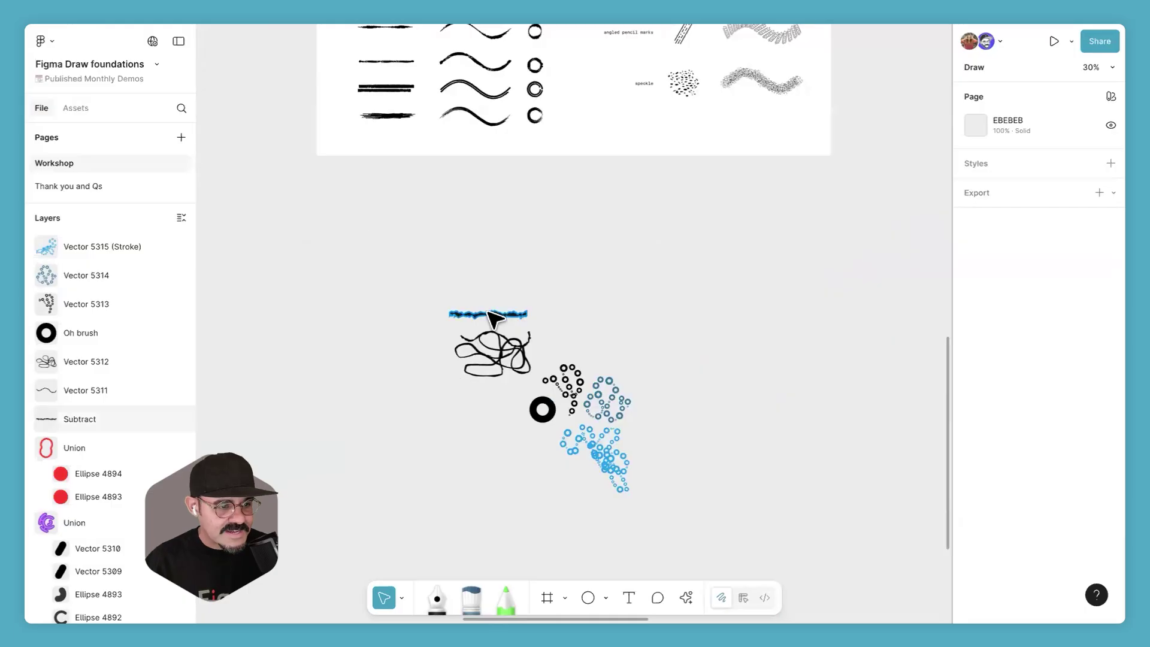
pyautogui.moveTo(605, 458)
pyautogui.mouseDown()
pyautogui.moveTo(618, 398)
pyautogui.moveTo(631, 394)
pyautogui.moveTo(538, 404)
pyautogui.moveTo(507, 422)
pyautogui.moveTo(454, 490)
pyautogui.mouseUp()
pyautogui.scroll(4, 635, 442)
pyautogui.click(634, 416)
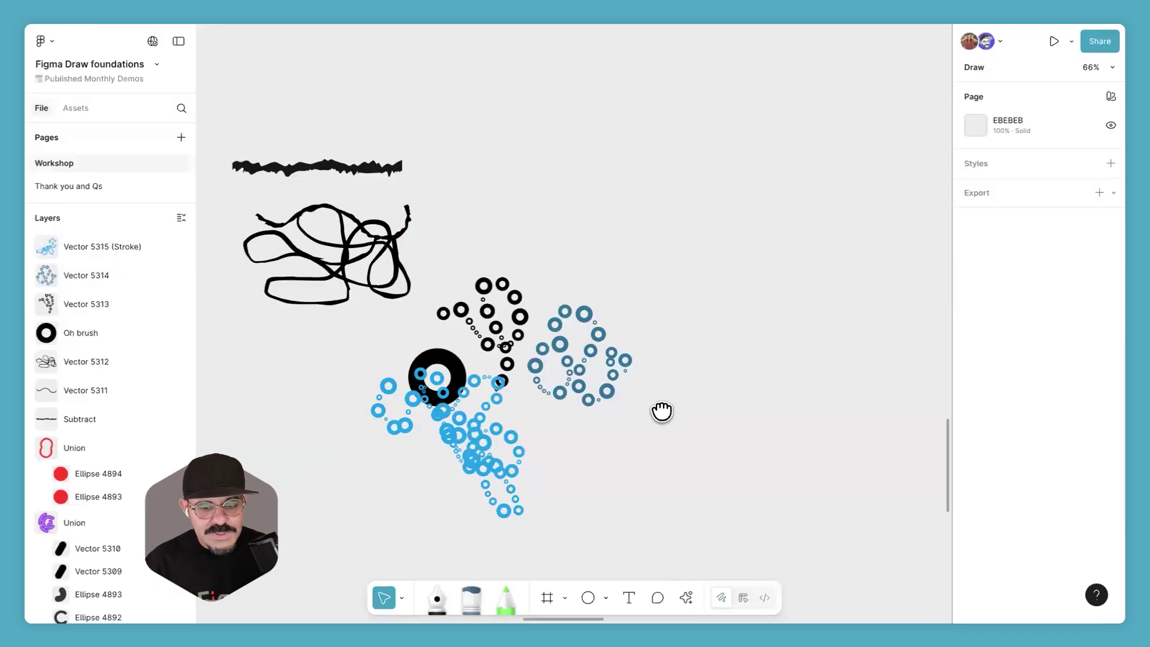
pyautogui.scroll(5, 565, 377)
pyautogui.click(485, 392)
pyautogui.moveTo(485, 392); pyautogui.dragTo(501, 385)
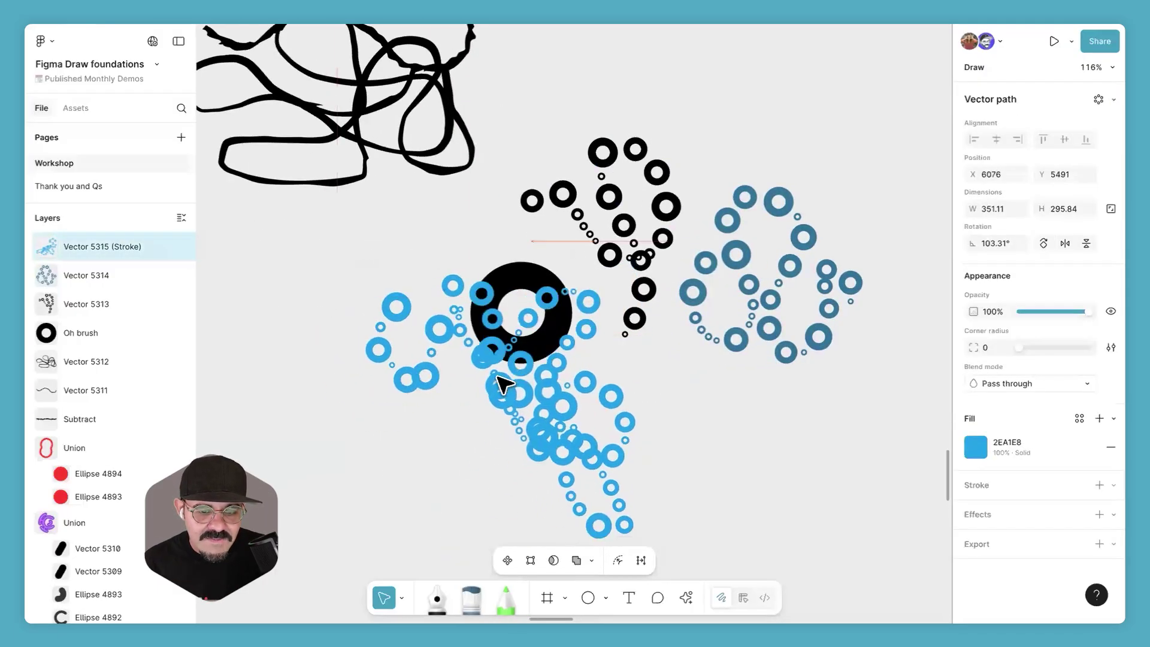
pyautogui.click(424, 496)
# Step: Enlarge the black ring to 276 × 276 behind the bright blue cluster and select both shapes
pyautogui.click(510, 301)
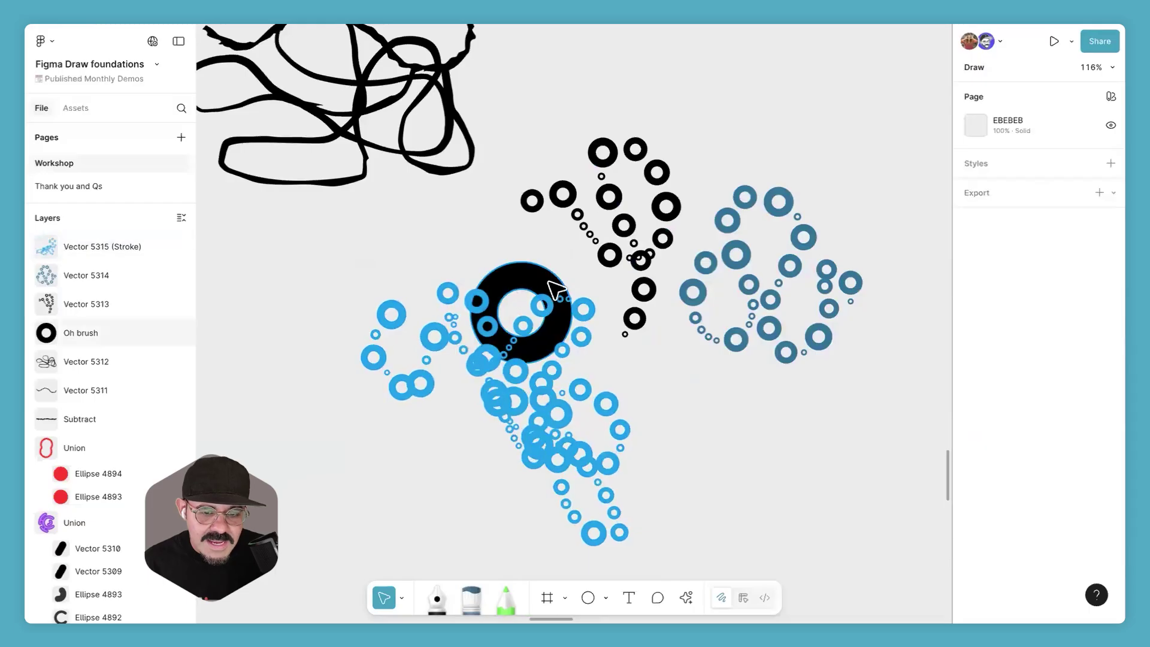
pyautogui.moveTo(542, 308)
pyautogui.mouseDown()
pyautogui.moveTo(572, 323)
pyautogui.moveTo(526, 332)
pyautogui.mouseUp()
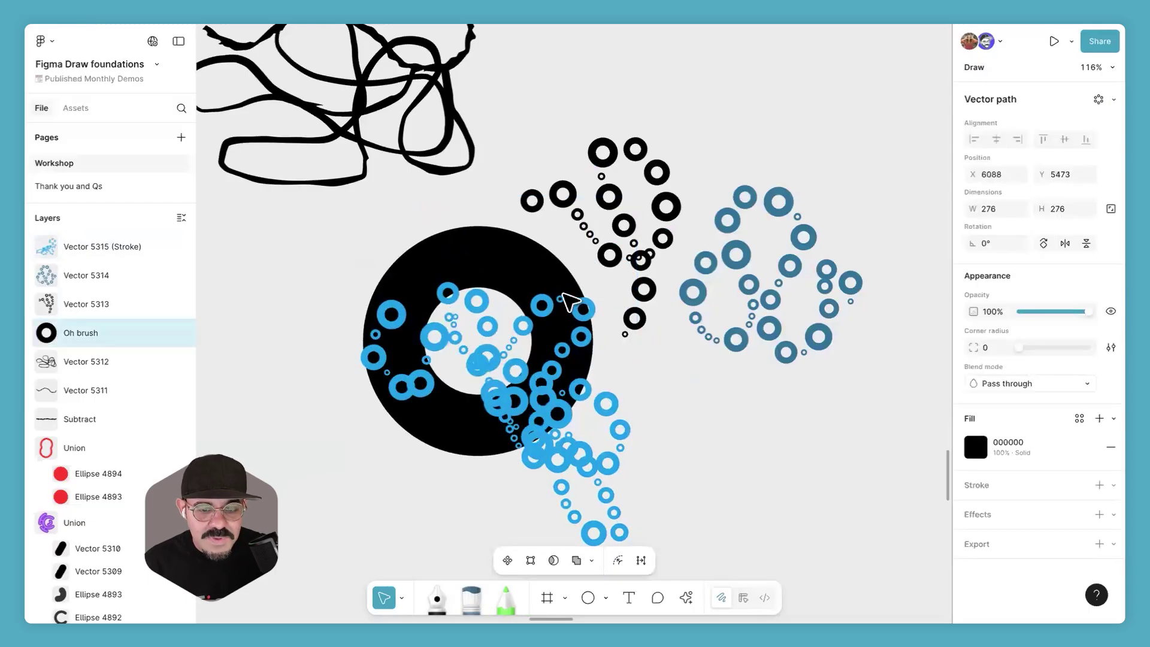
pyautogui.moveTo(629, 374); pyautogui.dragTo(570, 399)
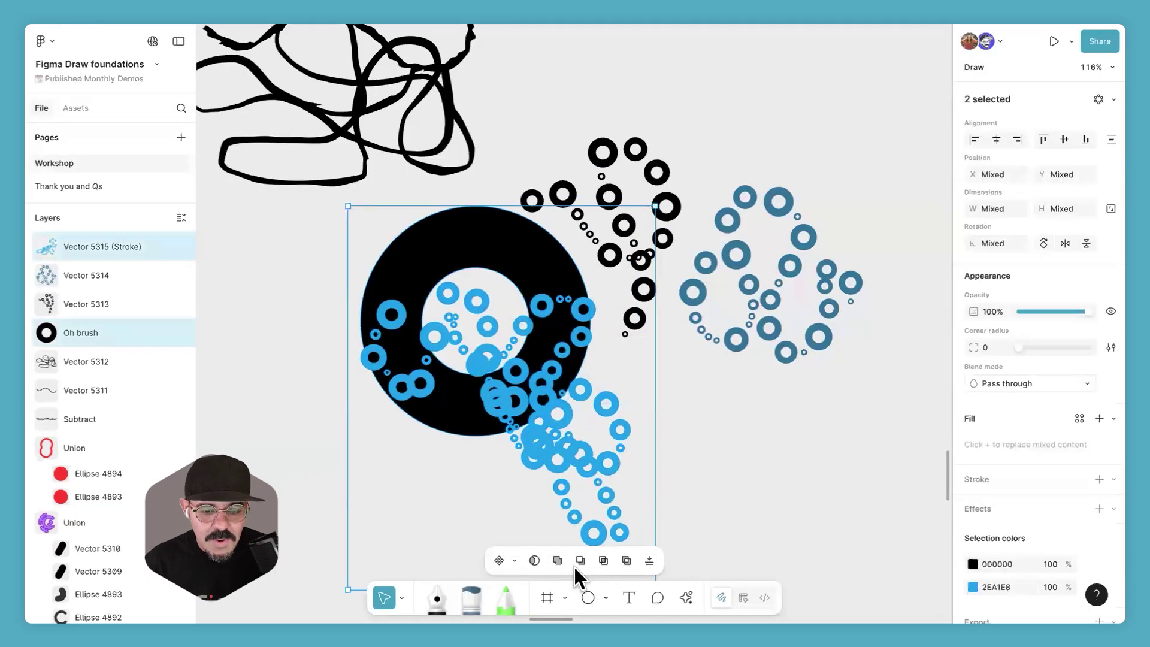
# Step: Subtract the blue cluster from the black ring and move the result to X 6037, Y 5532
pyautogui.hotkey('ctrl', 'alt', 's')
pyautogui.click(693, 469)
pyautogui.moveTo(564, 358); pyautogui.dragTo(525, 427)
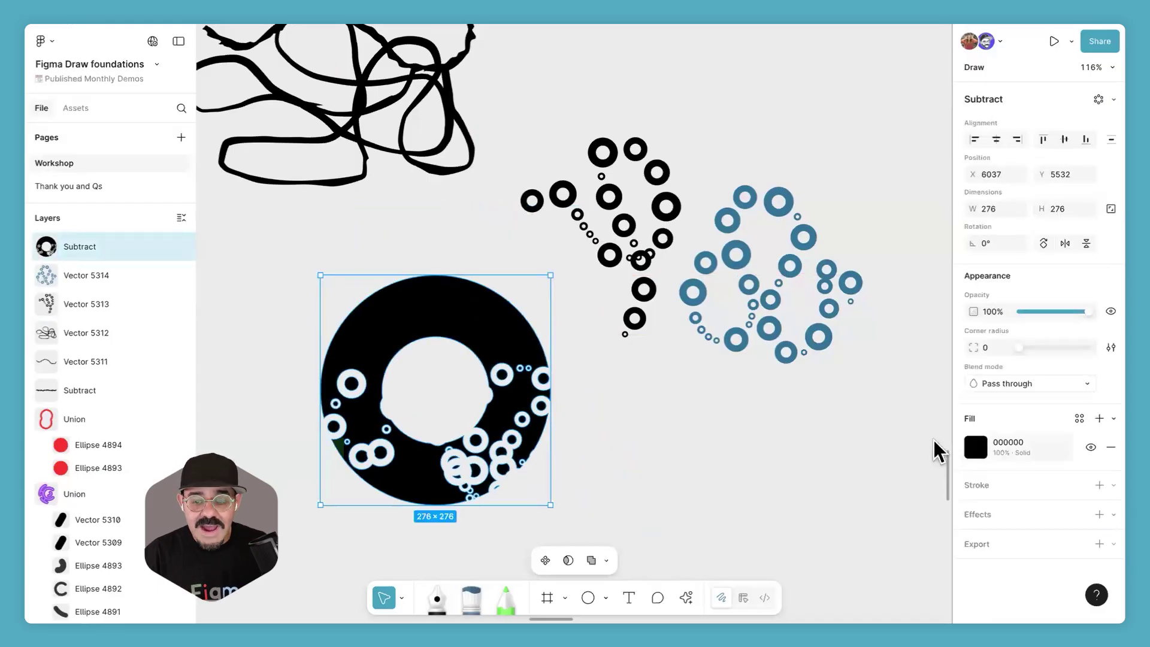
# Step: Change the subtracted ring's fill to red
pyautogui.click(976, 447)
pyautogui.click(917, 326)
pyautogui.click(661, 469)
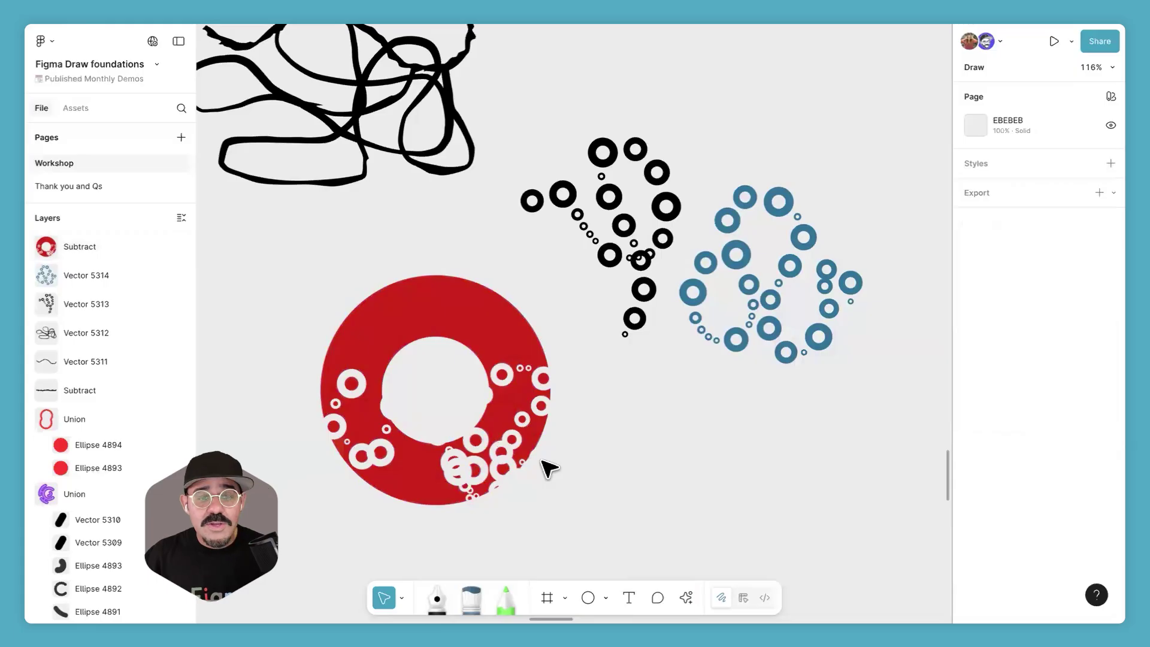
# Step: Select all the brush experiments below the Brushes frame and move them up closer to it
pyautogui.scroll(-10, 551, 430)
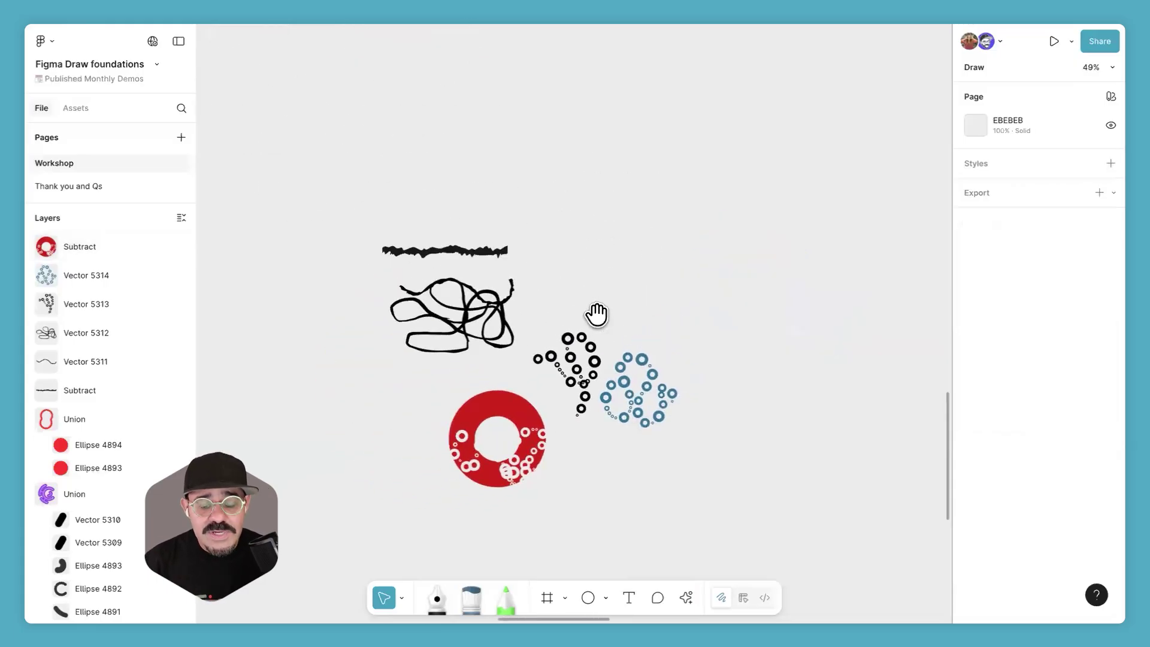
pyautogui.scroll(3, 601, 316)
pyautogui.scroll(-2, 501, 401)
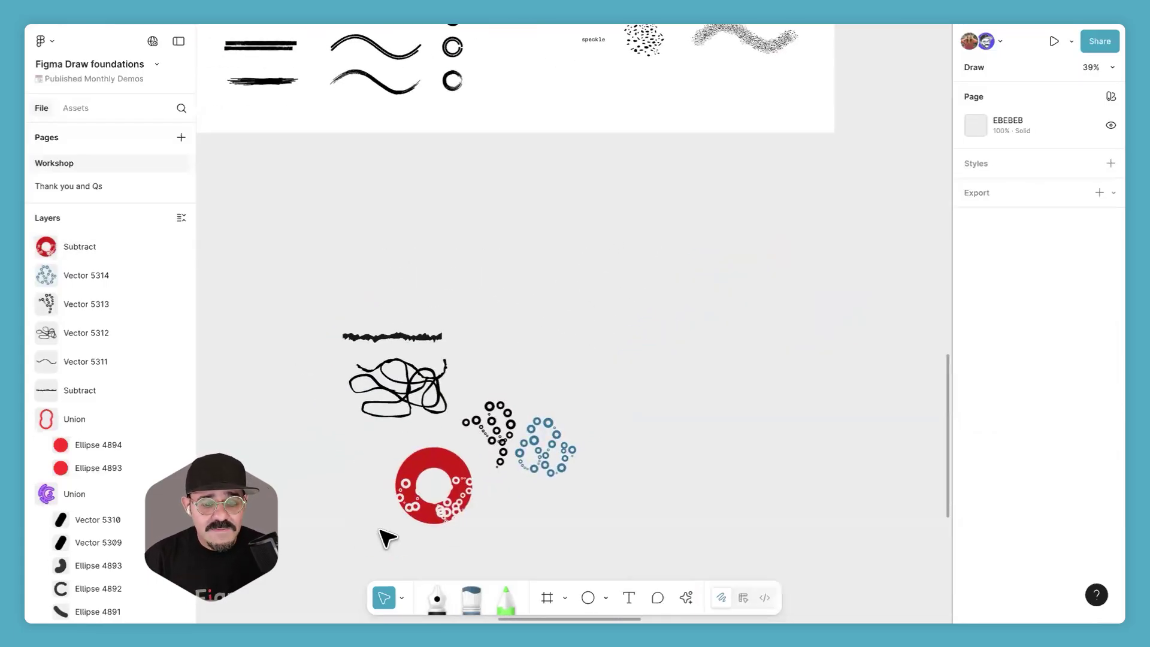
pyautogui.moveTo(379, 528); pyautogui.dragTo(614, 272)
pyautogui.hotkey('ctrl', 'z')
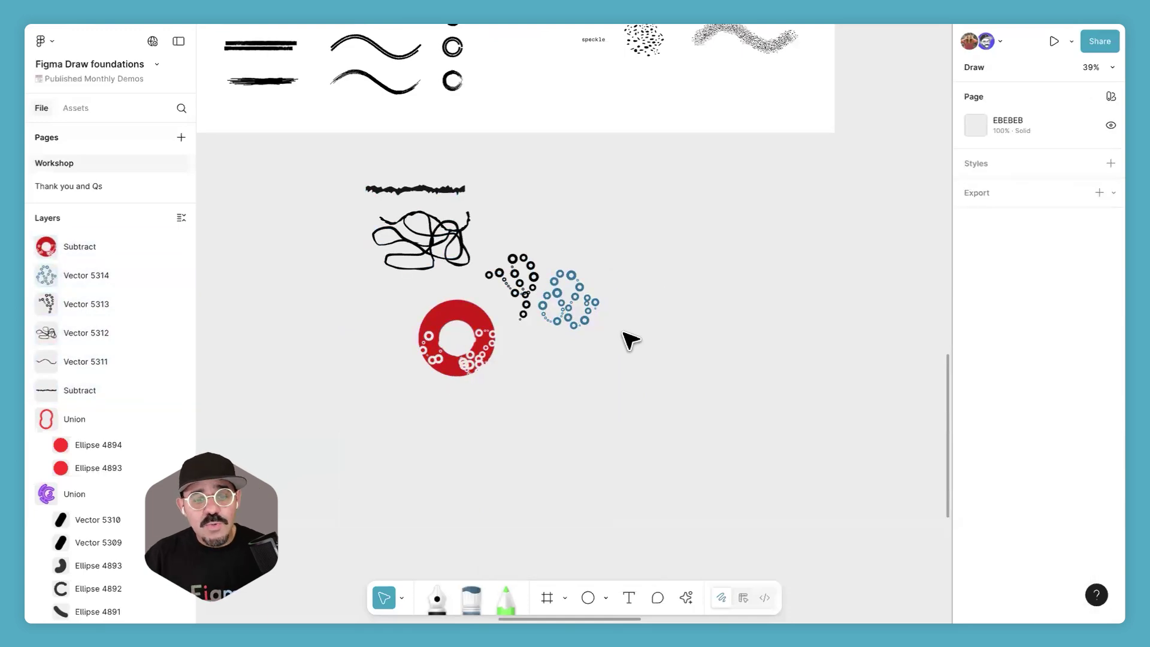
# Step: Paint strokes along the red ring's upper right edge with the Vaporwave scatter brush at weight 16
pyautogui.scroll(5, 455, 419)
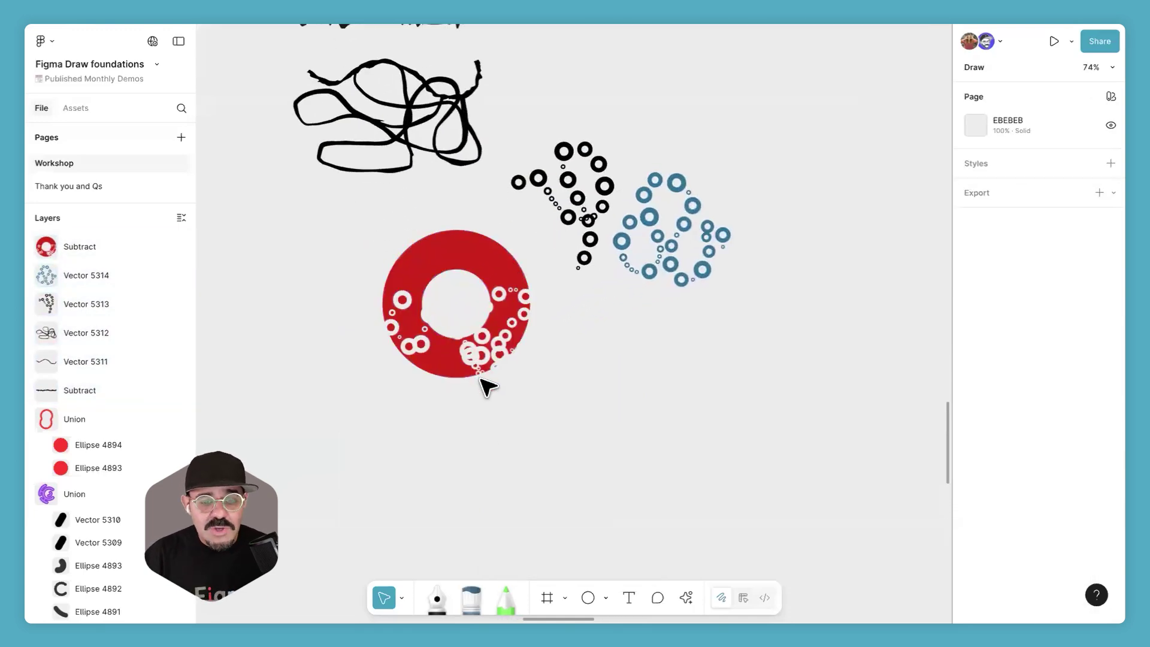
pyautogui.scroll(5, 446, 346)
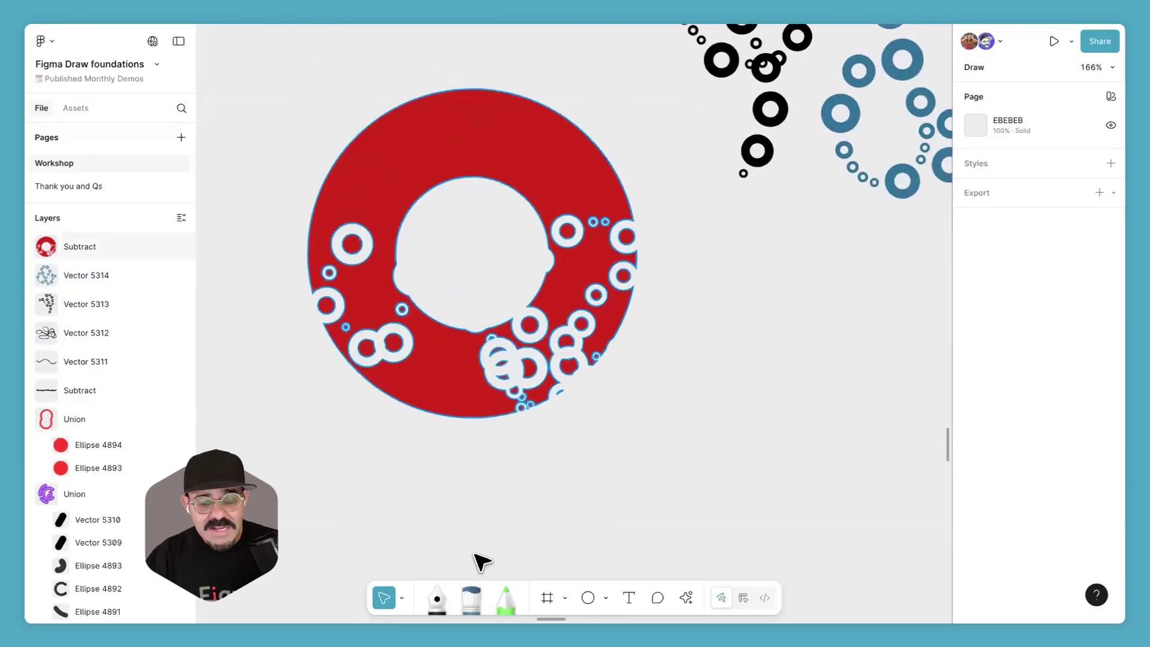
pyautogui.click(471, 593)
pyautogui.click(657, 553)
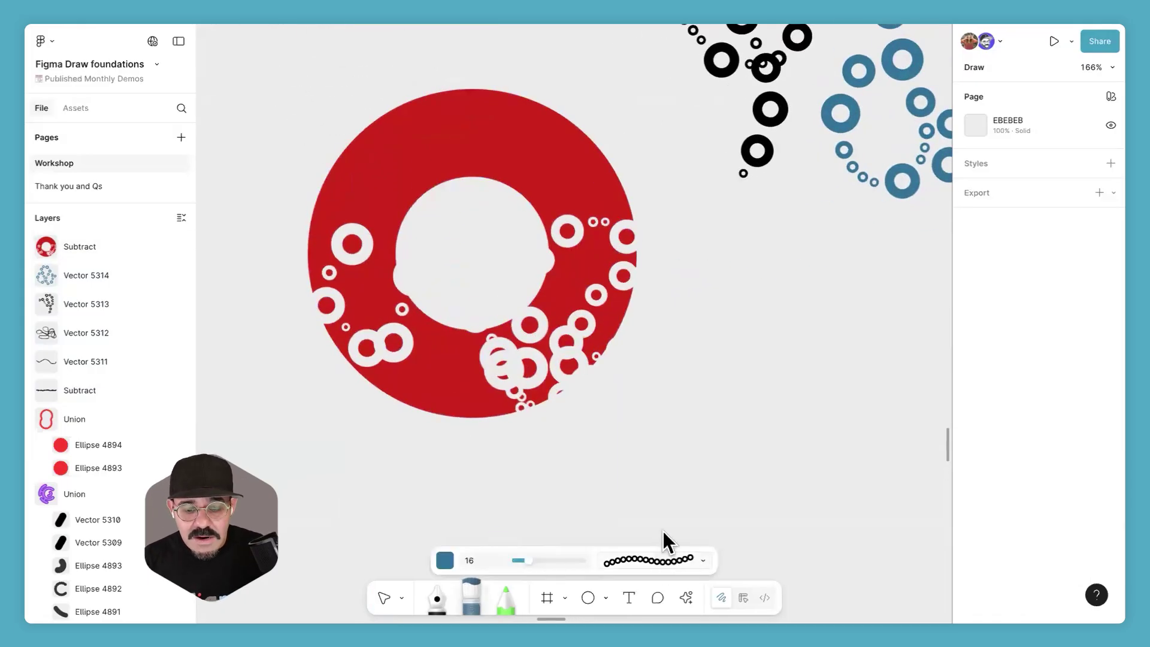
pyautogui.scroll(3, 673, 400)
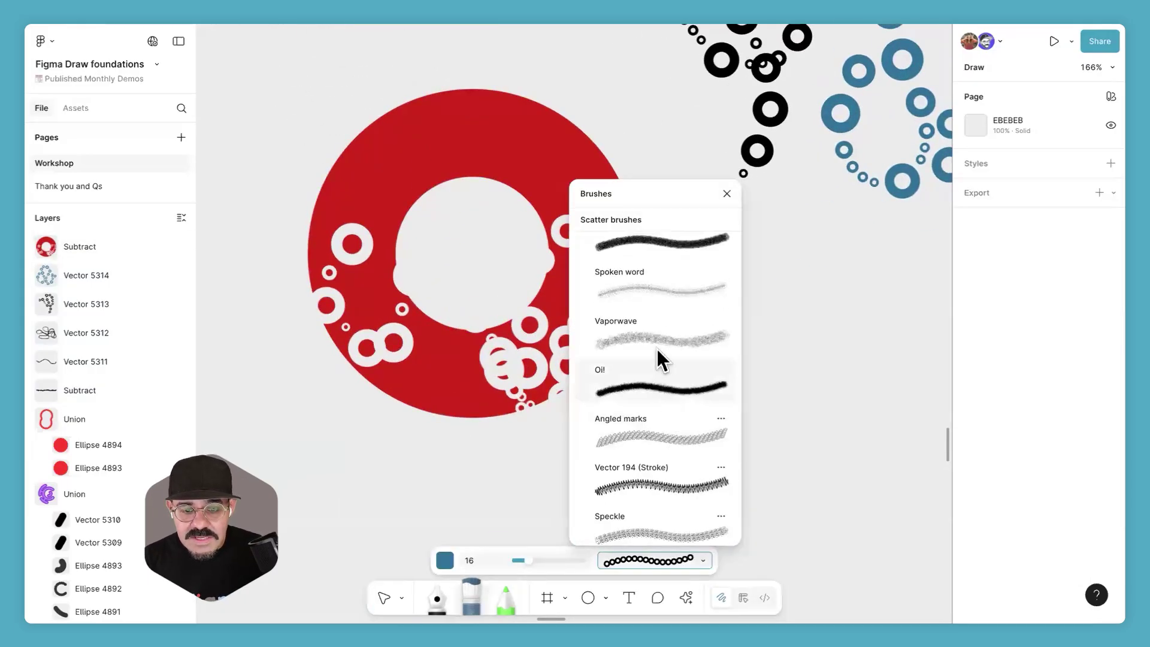
pyautogui.click(657, 353)
pyautogui.moveTo(557, 123)
pyautogui.mouseDown()
pyautogui.moveTo(532, 79)
pyautogui.moveTo(519, 121)
pyautogui.moveTo(557, 156)
pyautogui.moveTo(575, 144)
pyautogui.mouseUp()
pyautogui.scroll(5, 575, 144)
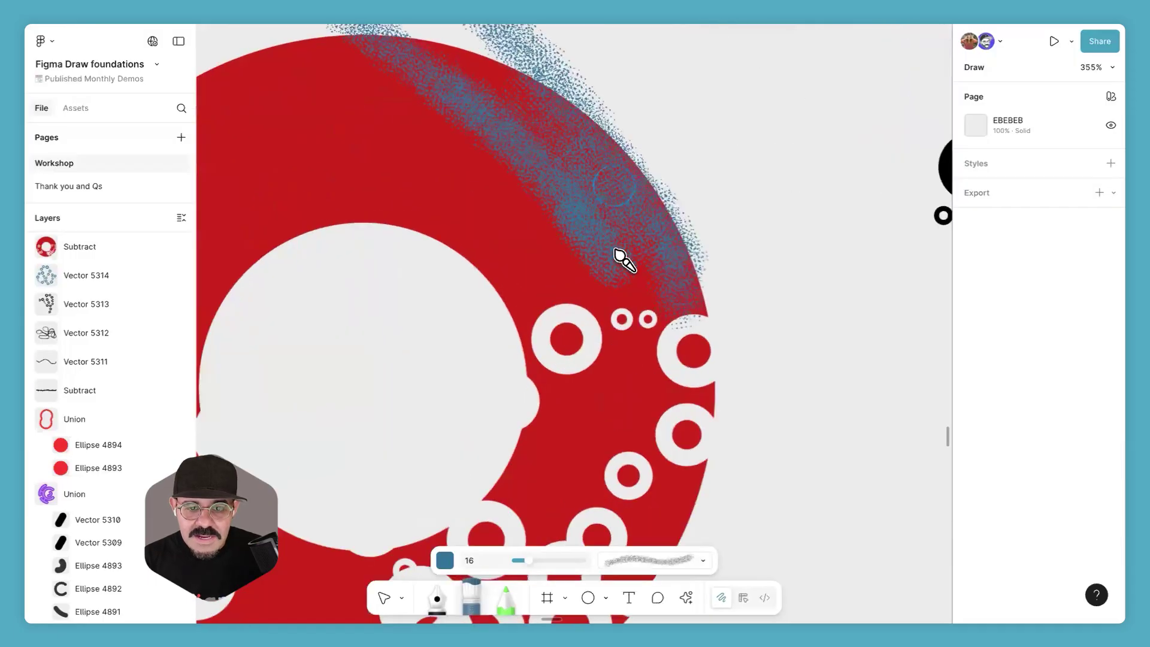
pyautogui.press('f')
pyautogui.click(618, 237)
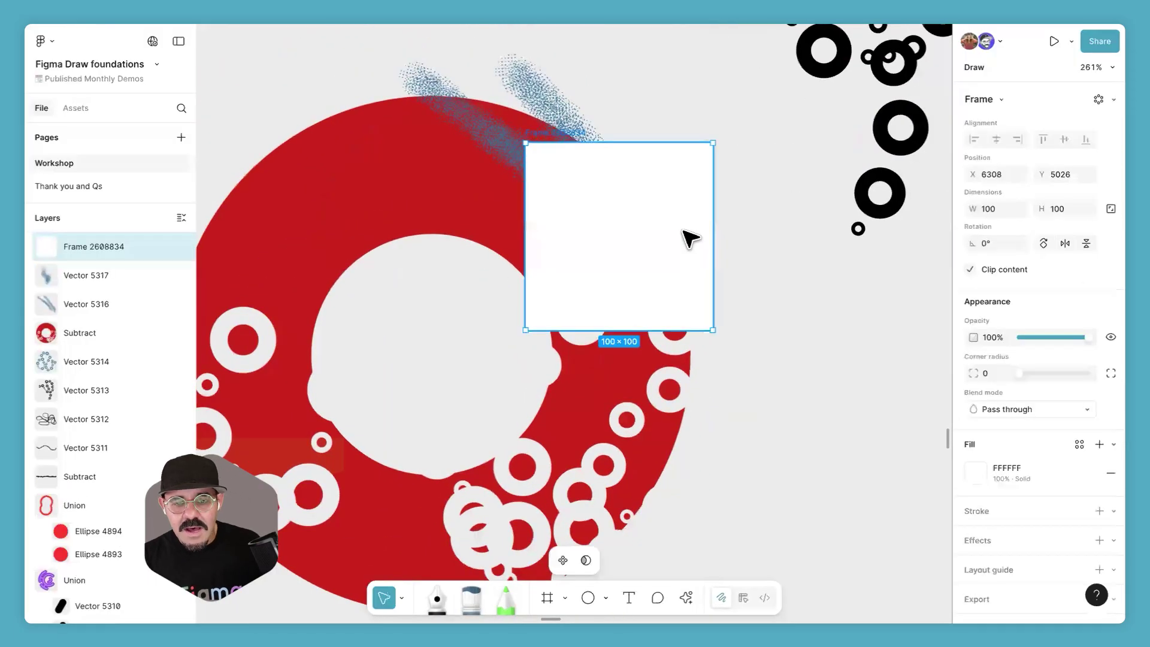
pyautogui.press('Delete')
# Step: Select both blue brush strokes painted over the red ring and delete them
pyautogui.click(614, 250)
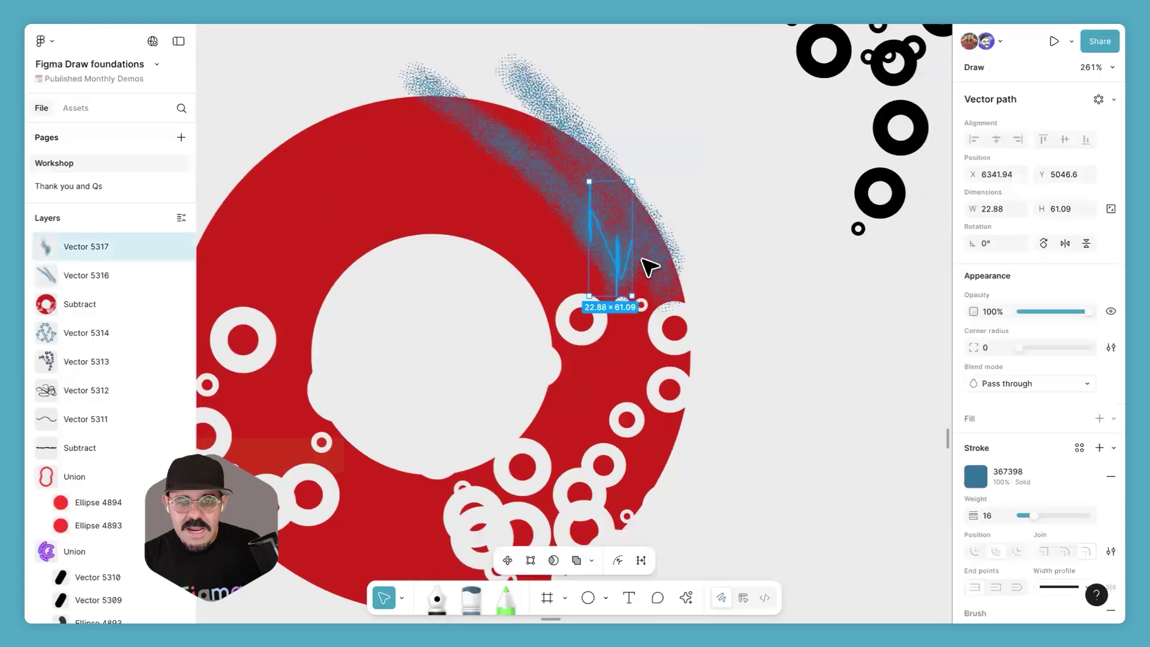
pyautogui.moveTo(633, 292); pyautogui.dragTo(704, 302)
pyautogui.moveTo(620, 189)
pyautogui.mouseDown()
pyautogui.moveTo(649, 226)
pyautogui.moveTo(622, 192)
pyautogui.moveTo(642, 206)
pyautogui.moveTo(609, 219)
pyautogui.moveTo(626, 234)
pyautogui.mouseUp()
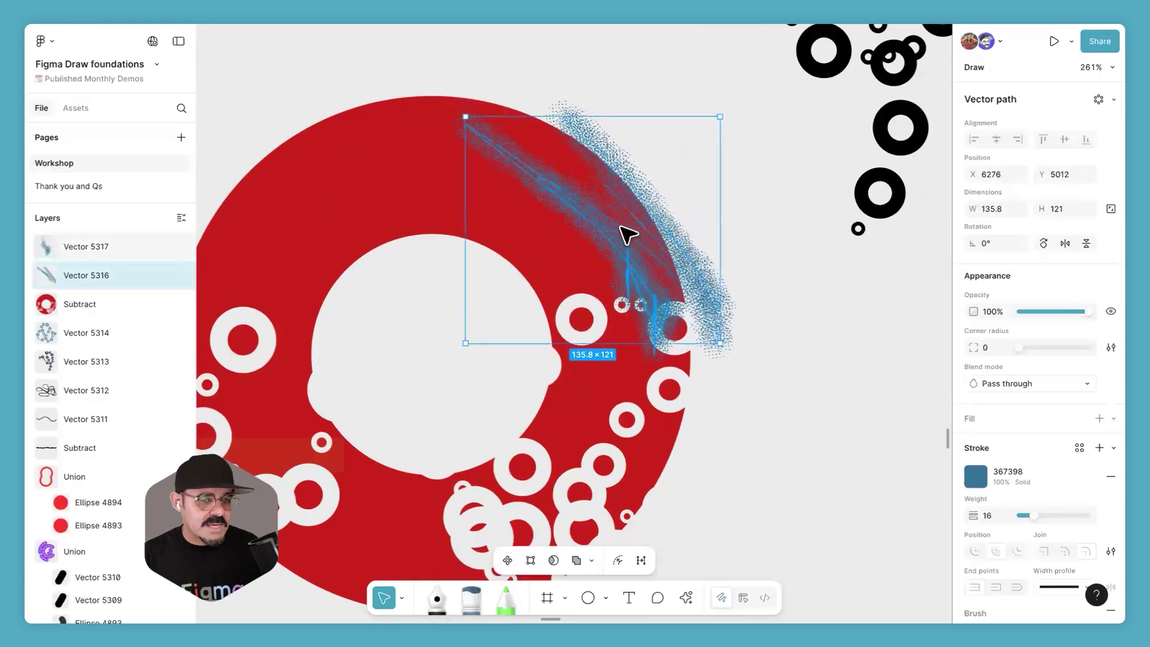
pyautogui.click(803, 308)
pyautogui.moveTo(765, 307); pyautogui.dragTo(643, 299)
pyautogui.keyDown('shift'); pyautogui.click(638, 294); pyautogui.keyUp('shift')
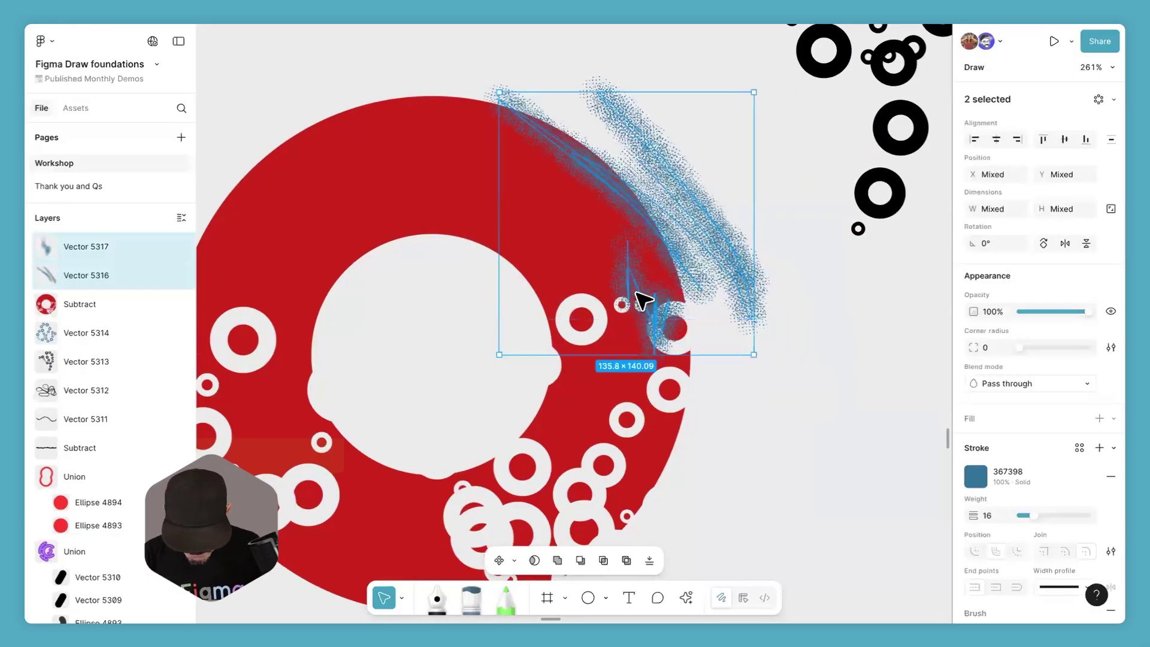
pyautogui.press('Delete')
# Step: Draw a 143 × 143 circle on an empty area of the canvas
pyautogui.hscroll(10, 595, 300)
pyautogui.scroll(-5, 595, 300)
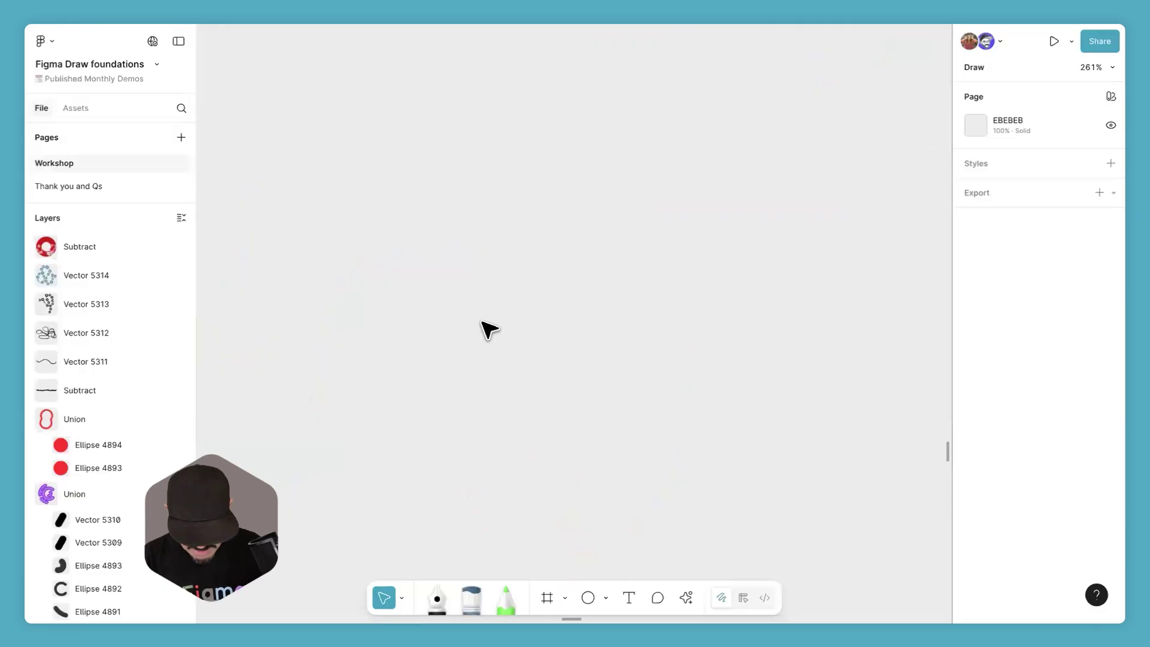
pyautogui.press('o')
pyautogui.moveTo(425, 209); pyautogui.dragTo(693, 477)
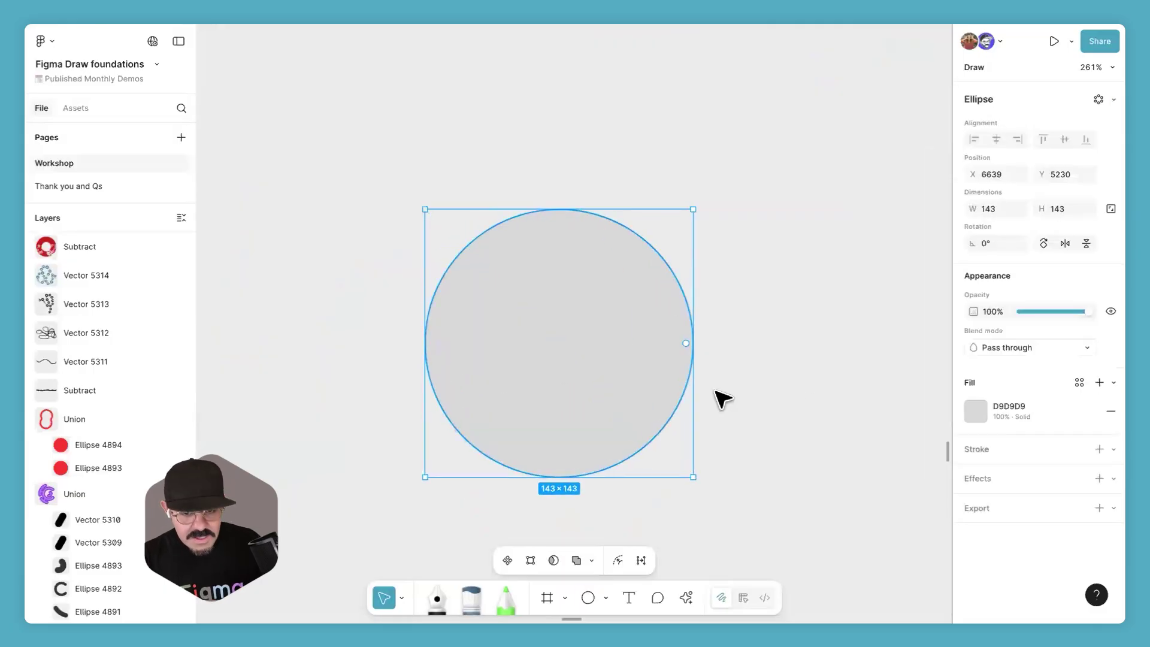
pyautogui.click(971, 413)
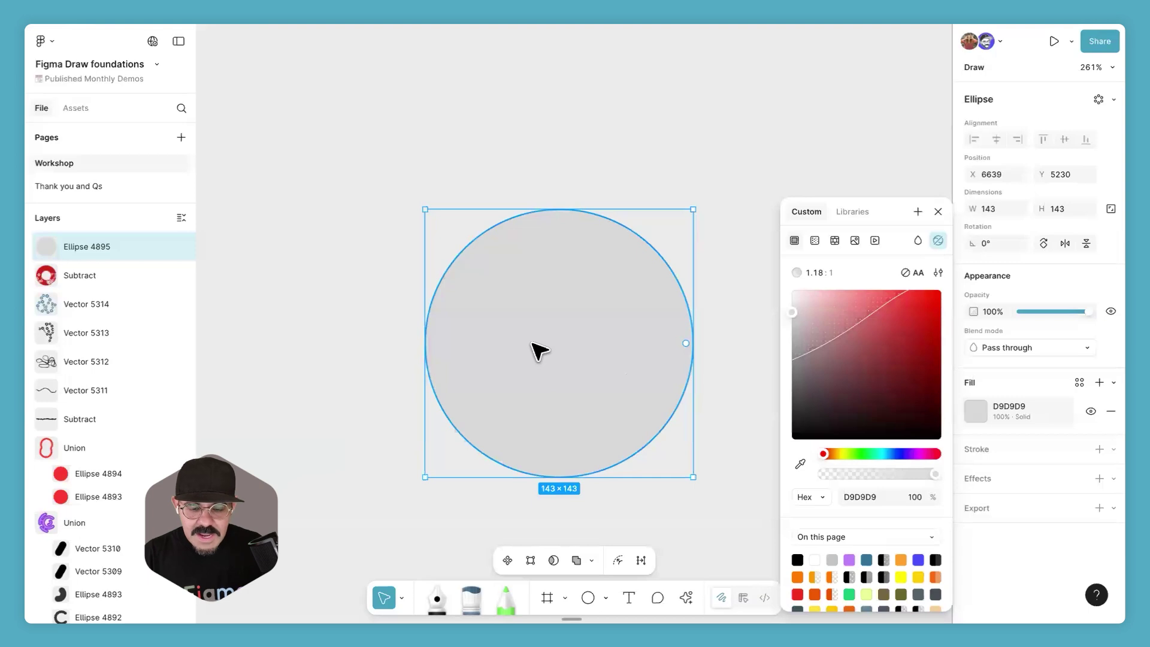
pyautogui.click(418, 333)
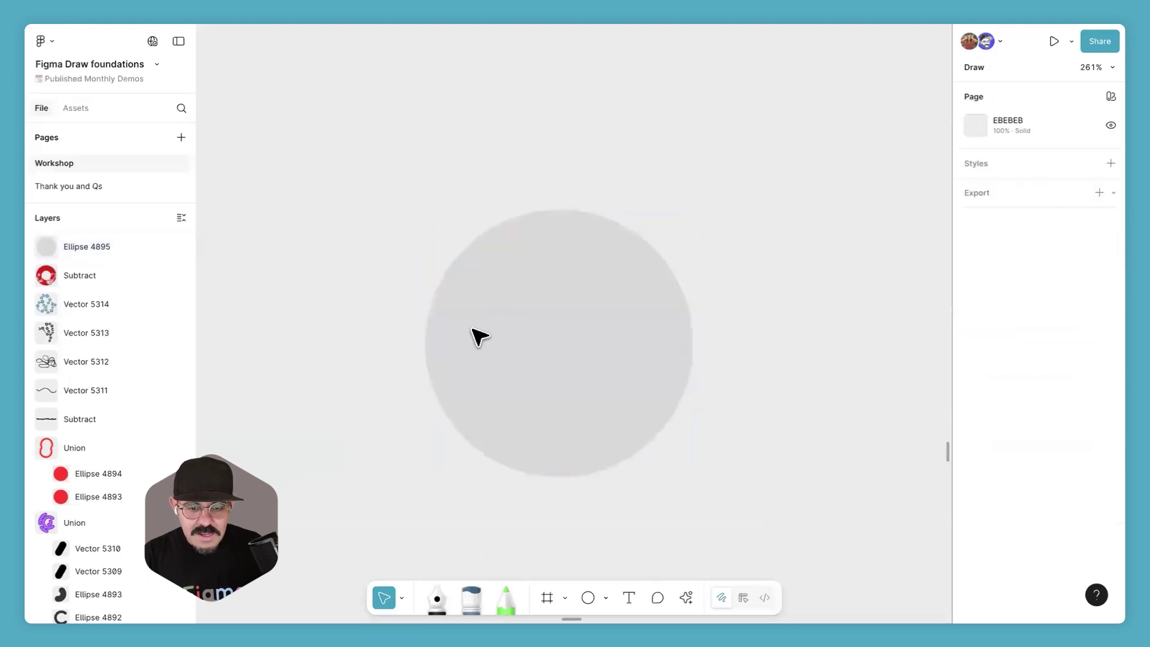
# Step: Paint dense diagonal strokes across the lower half of the grey circle and past its edge with the blue scatter brush
pyautogui.press('b')
pyautogui.moveTo(413, 419)
pyautogui.mouseDown()
pyautogui.moveTo(616, 264)
pyautogui.moveTo(353, 521)
pyautogui.mouseUp()
pyautogui.moveTo(602, 324); pyautogui.dragTo(483, 447)
pyautogui.moveTo(669, 294)
pyautogui.mouseDown()
pyautogui.moveTo(550, 425)
pyautogui.moveTo(468, 494)
pyautogui.moveTo(633, 440)
pyautogui.moveTo(751, 353)
pyautogui.moveTo(673, 355)
pyautogui.moveTo(542, 315)
pyautogui.moveTo(599, 268)
pyautogui.moveTo(384, 377)
pyautogui.moveTo(584, 250)
pyautogui.moveTo(714, 315)
pyautogui.moveTo(568, 432)
pyautogui.mouseUp()
pyautogui.press('v')
# Step: Group the grey circle together with the blue brush strokes
pyautogui.click(803, 303)
pyautogui.moveTo(742, 255); pyautogui.dragTo(506, 416)
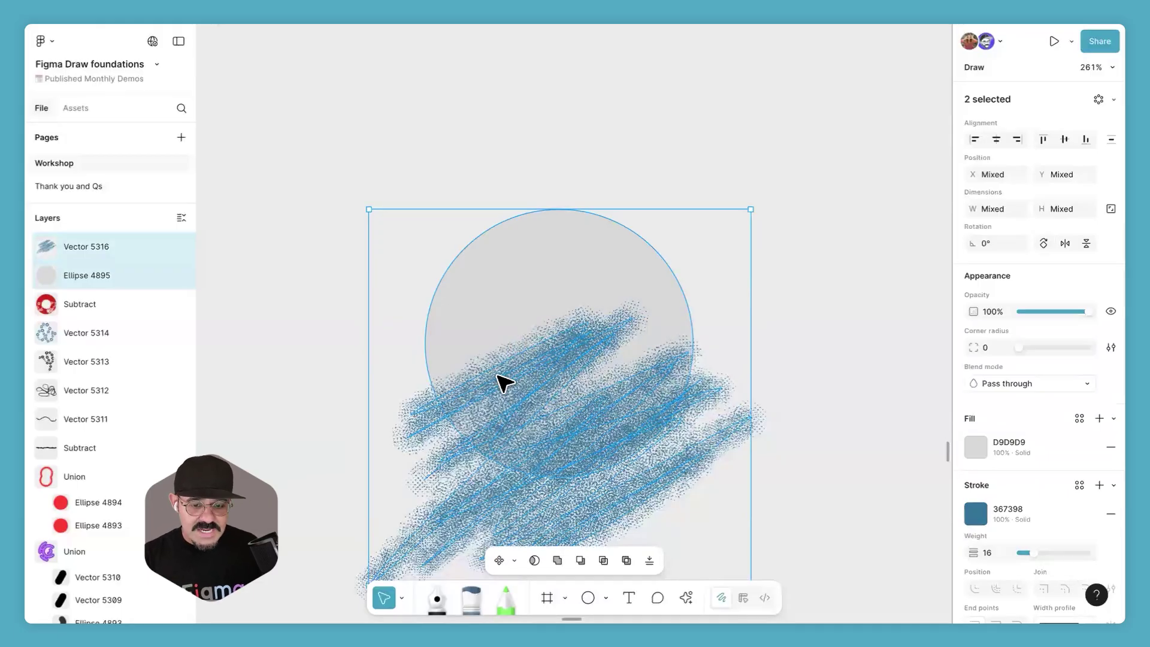
pyautogui.rightClick(542, 297)
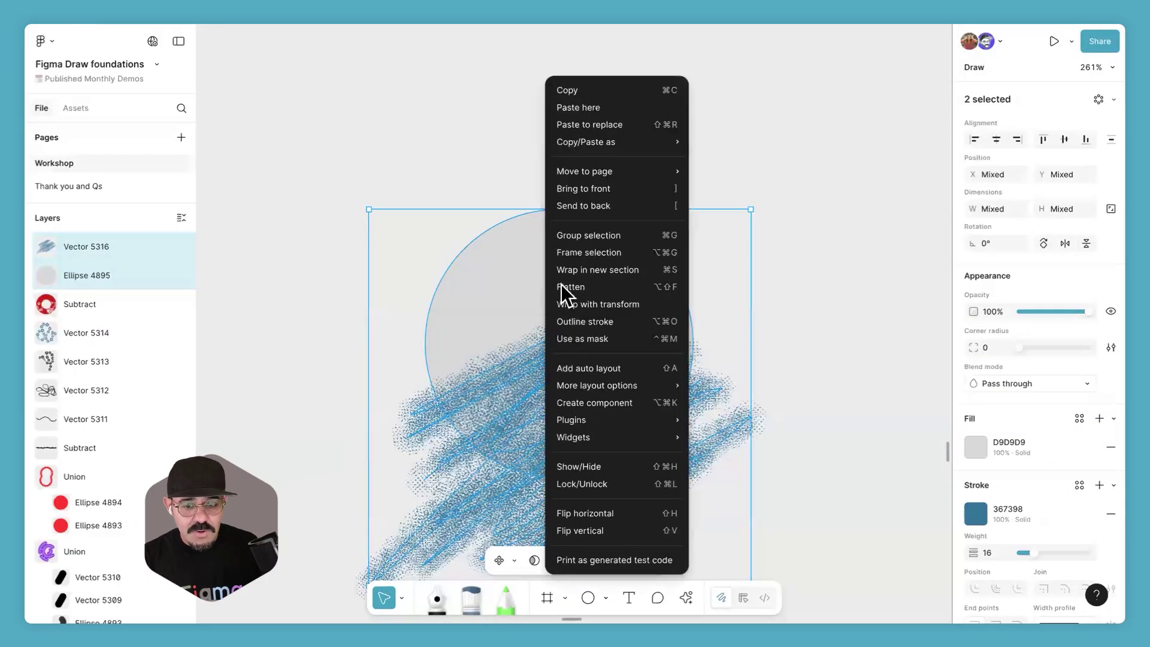
pyautogui.click(590, 232)
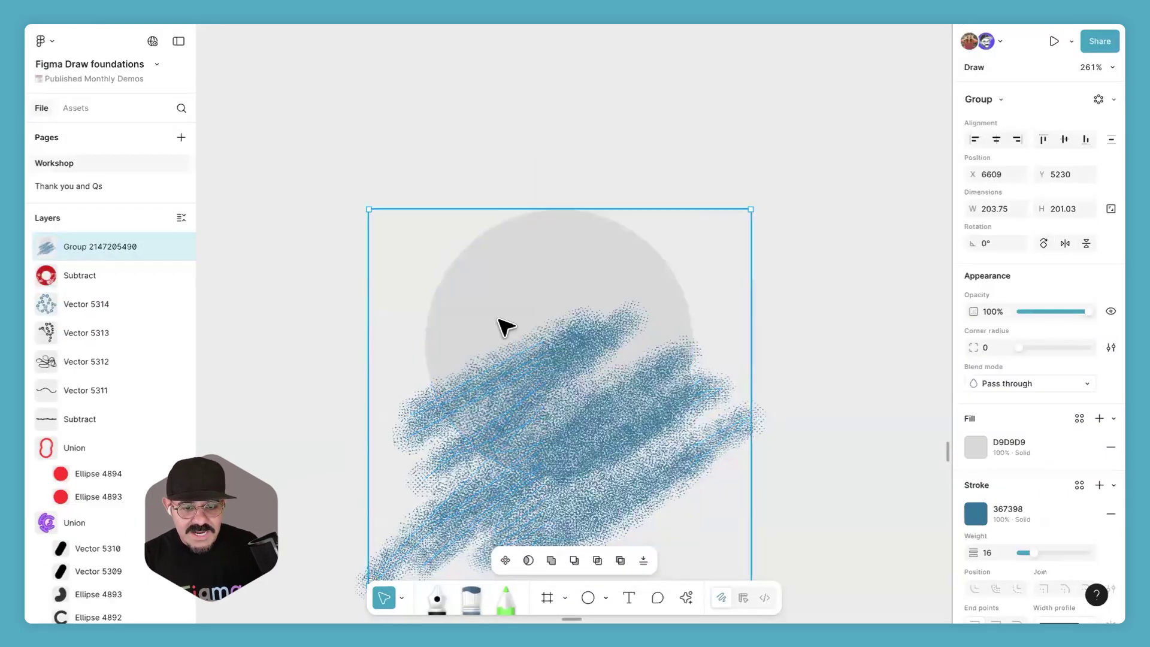
# Step: Use the circle inside the group as a mask for the brush strokes
pyautogui.click(29, 244)
pyautogui.click(96, 295)
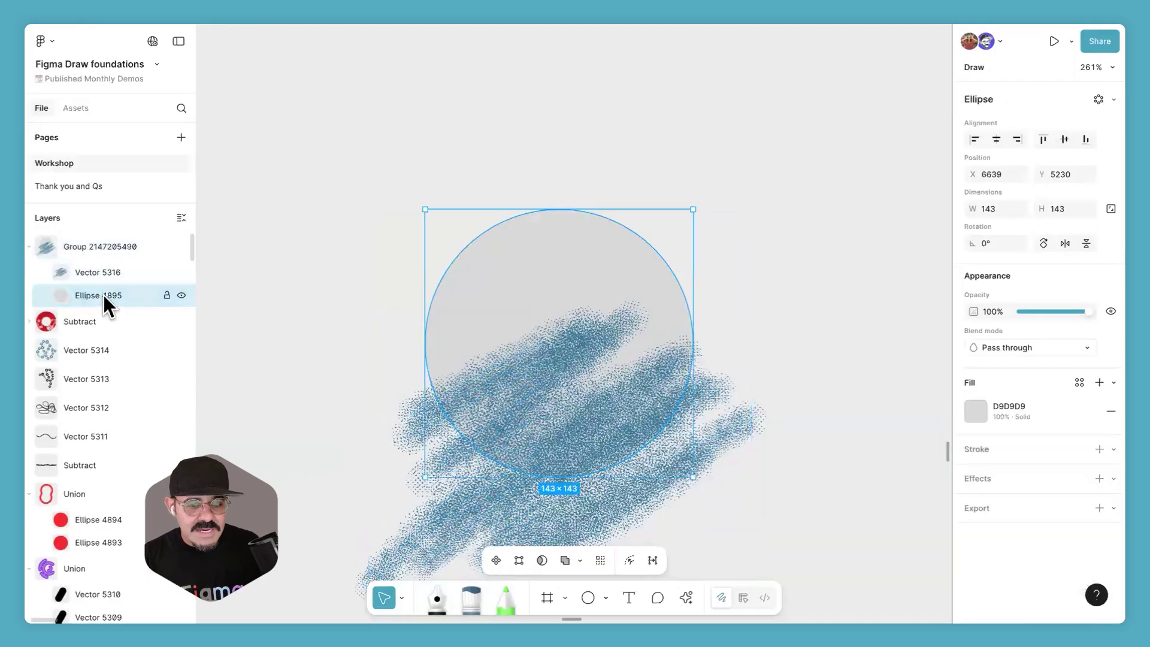
pyautogui.rightClick(103, 294)
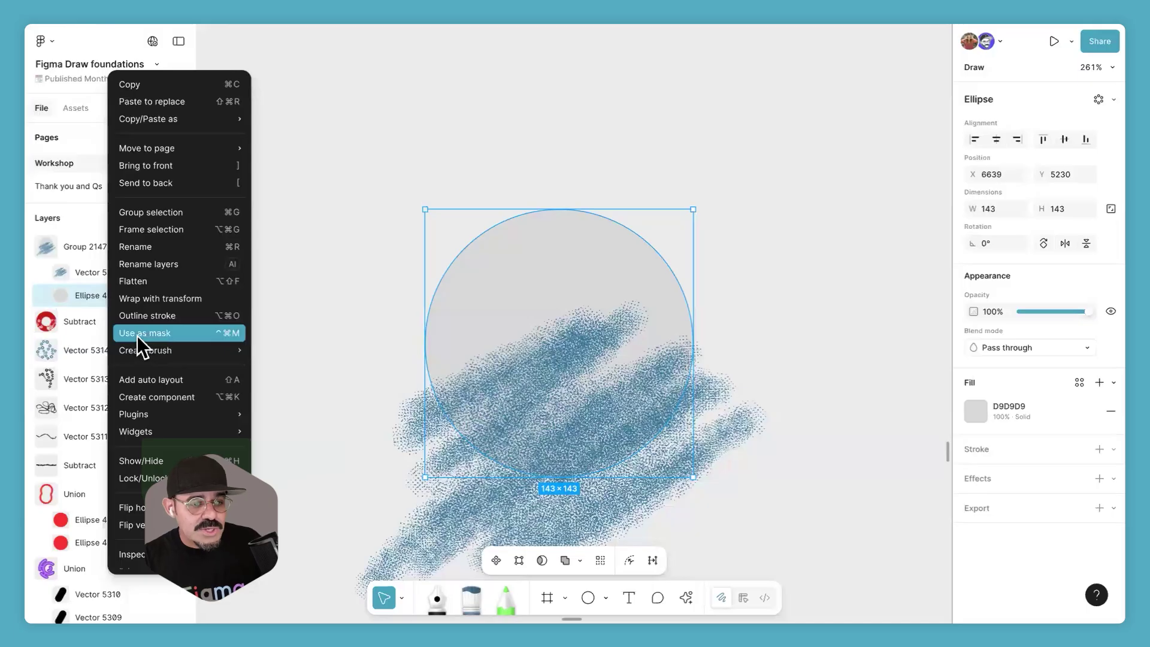
pyautogui.click(169, 333)
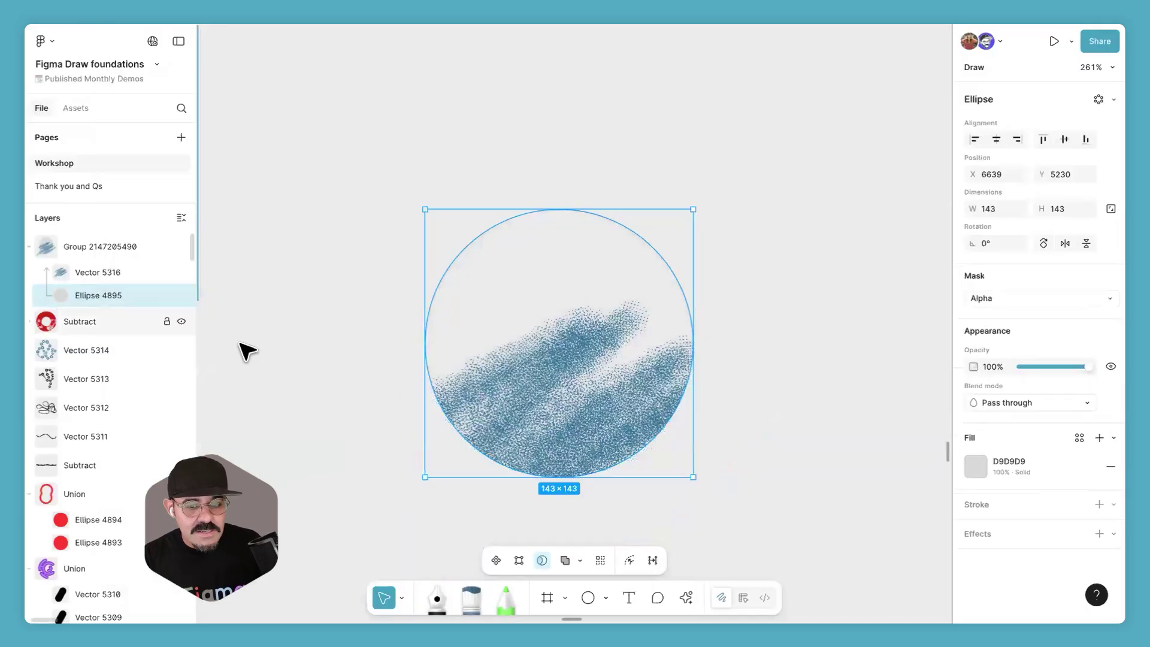
# Step: Move the masked group to X 6608, Y 5203 and reposition the brush strokes inside it to X 6608, Y 5254
pyautogui.click(411, 354)
pyautogui.moveTo(554, 402); pyautogui.dragTo(503, 358)
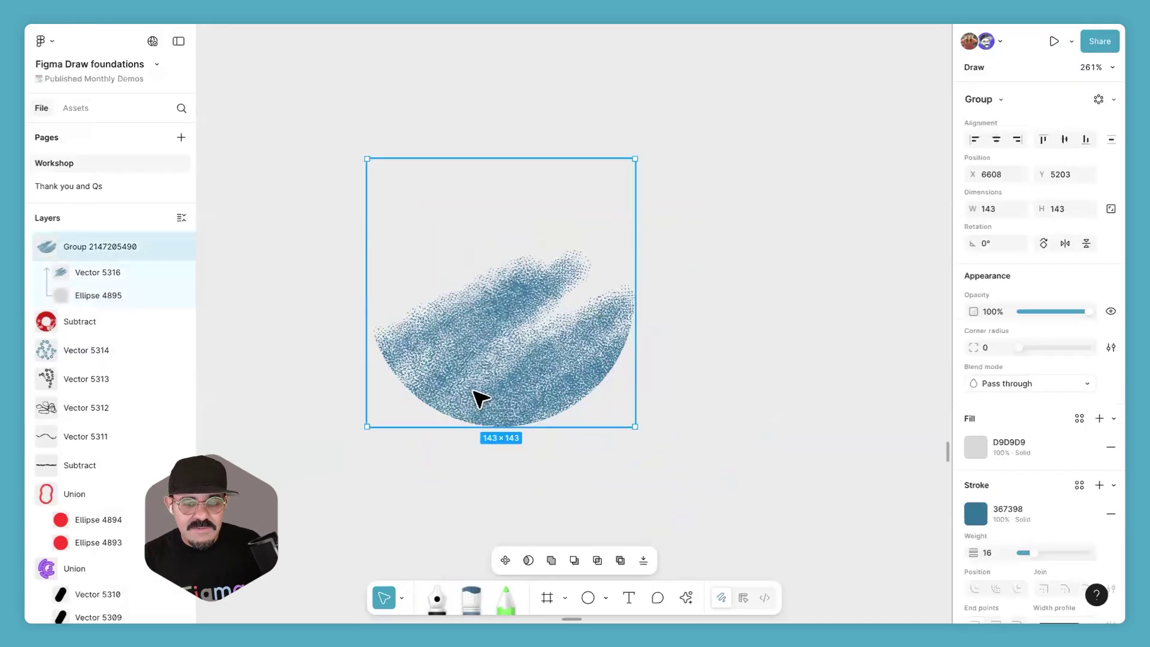
pyautogui.click(109, 273)
pyautogui.moveTo(591, 372); pyautogui.dragTo(742, 419)
pyautogui.press('Escape')
pyautogui.keyDown('ctrl'); pyautogui.scroll(-3, 755, 418); pyautogui.keyUp('ctrl')
pyautogui.scroll(2, 479, 383)
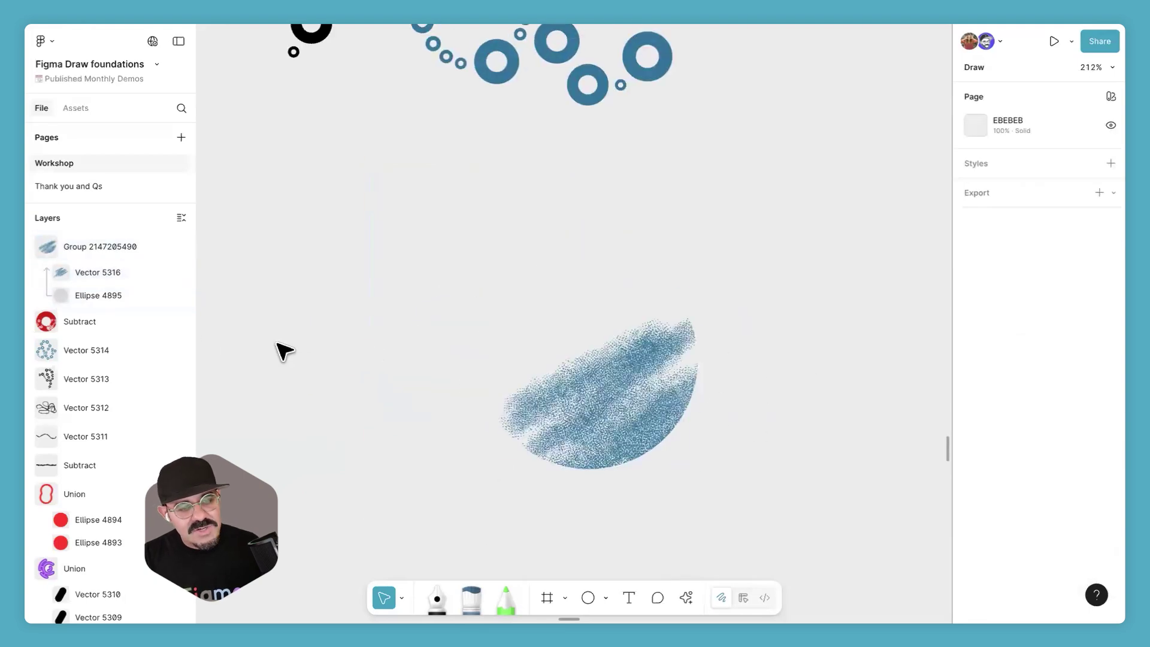
pyautogui.click(67, 294)
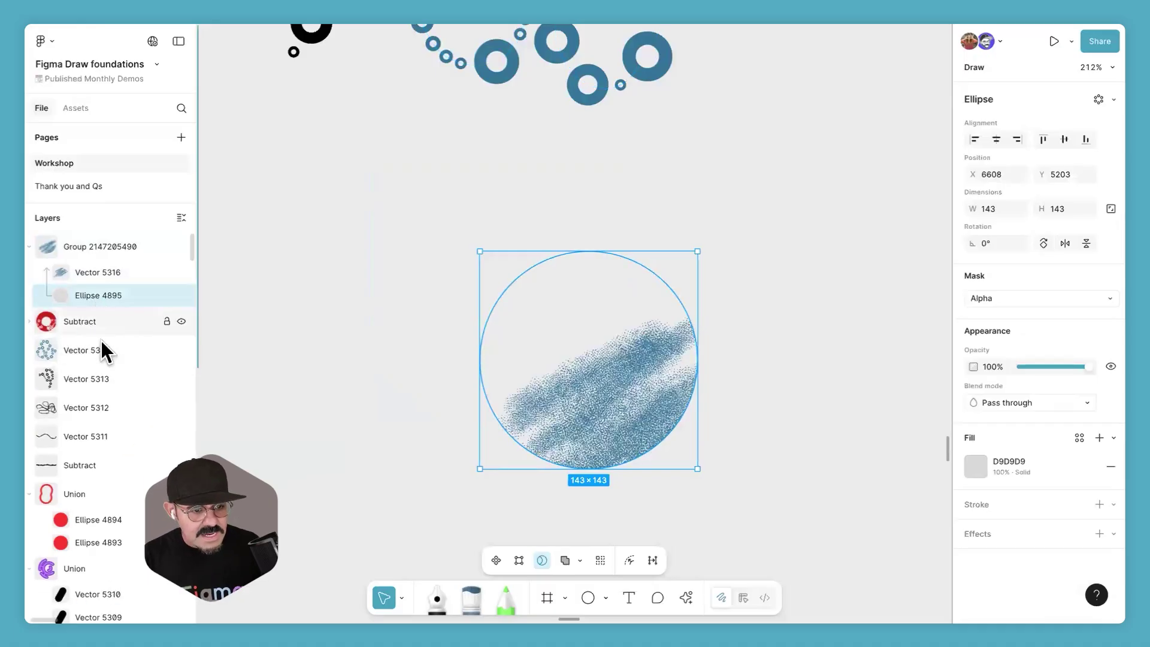
pyautogui.hotkey('ctrl', 'z')
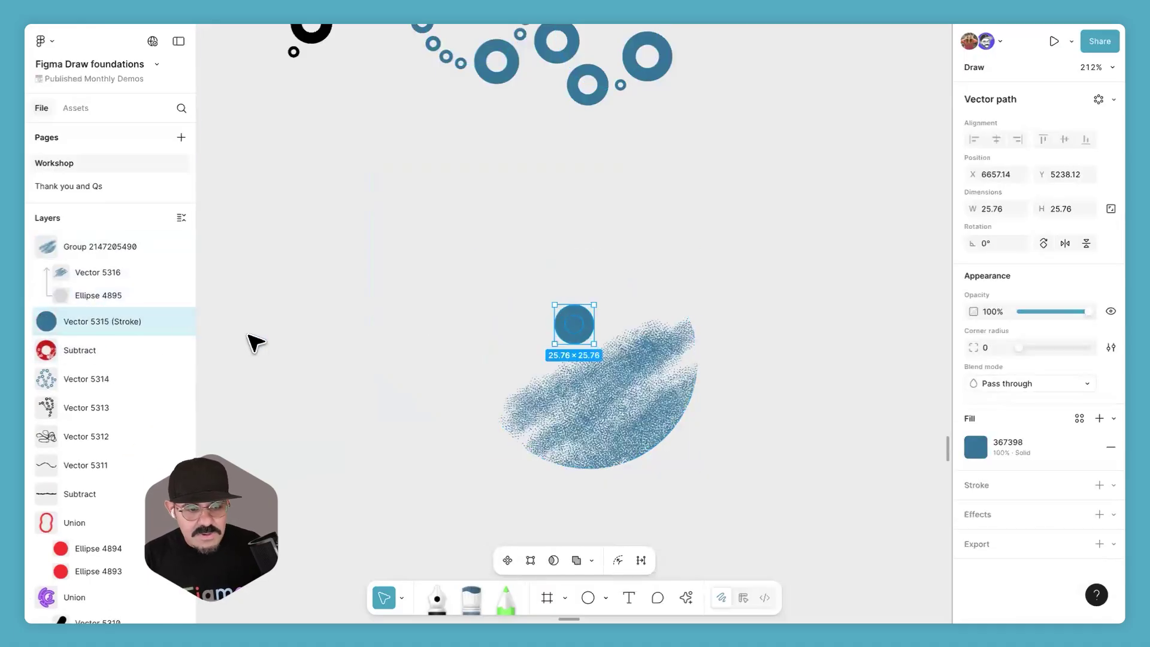
pyautogui.hotkey('ctrl', 'z')
# Step: Duplicate the mask circle and move the original out of the group, directly beneath it in the layer order
pyautogui.click(103, 295)
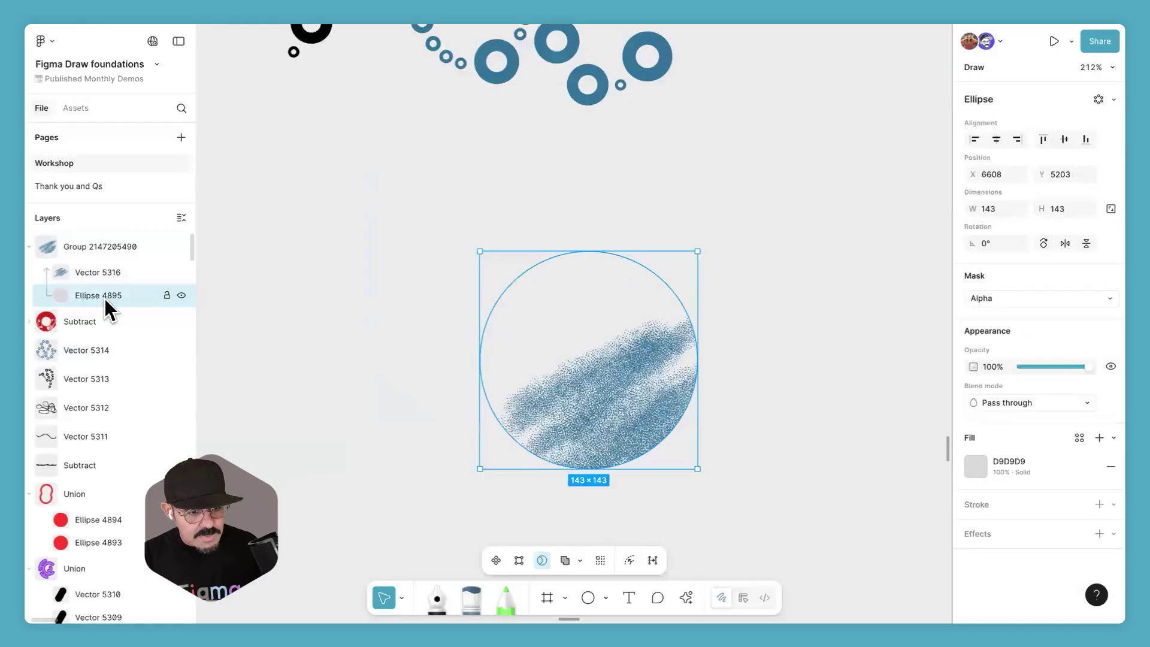
pyautogui.hotkey('ctrl', 'z')
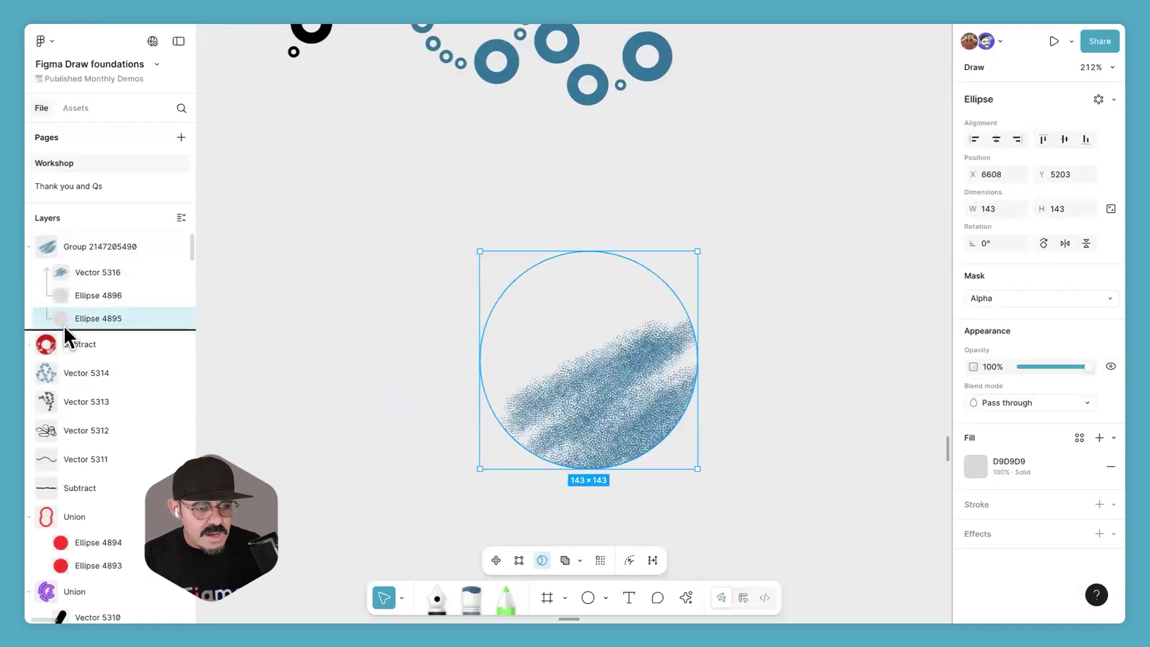
pyautogui.hotkey('ctrl', 'z')
# Step: Remove the mask from the circle beneath the group so it acts as a regular filled shape
pyautogui.rightClick(75, 321)
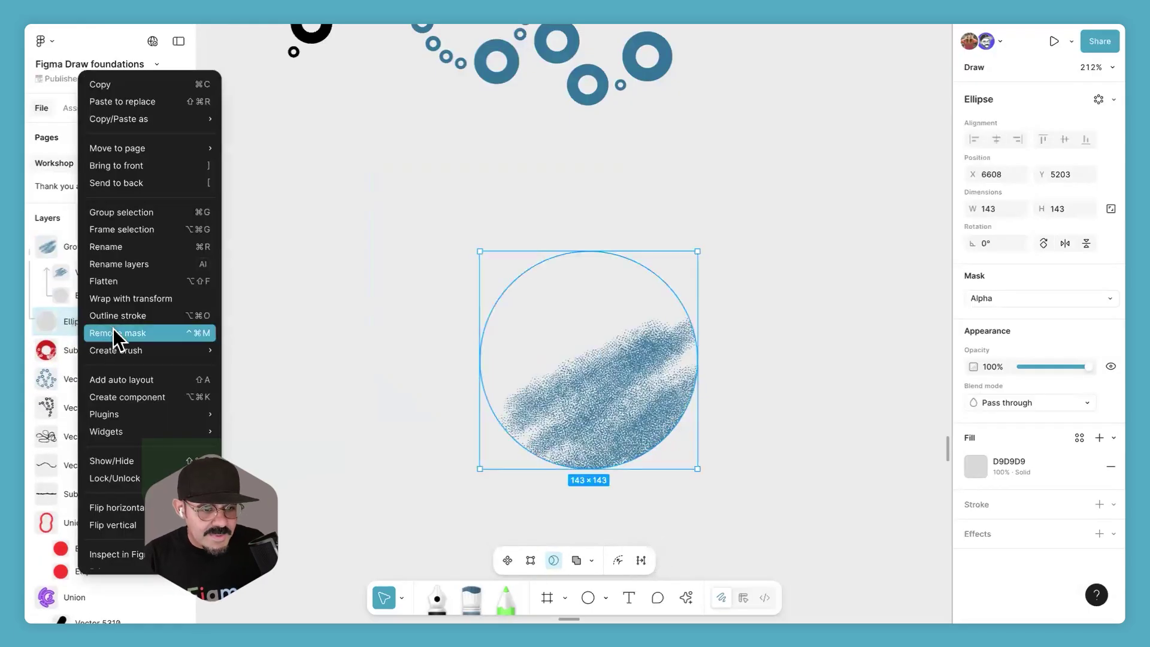
pyautogui.click(112, 333)
pyautogui.click(647, 237)
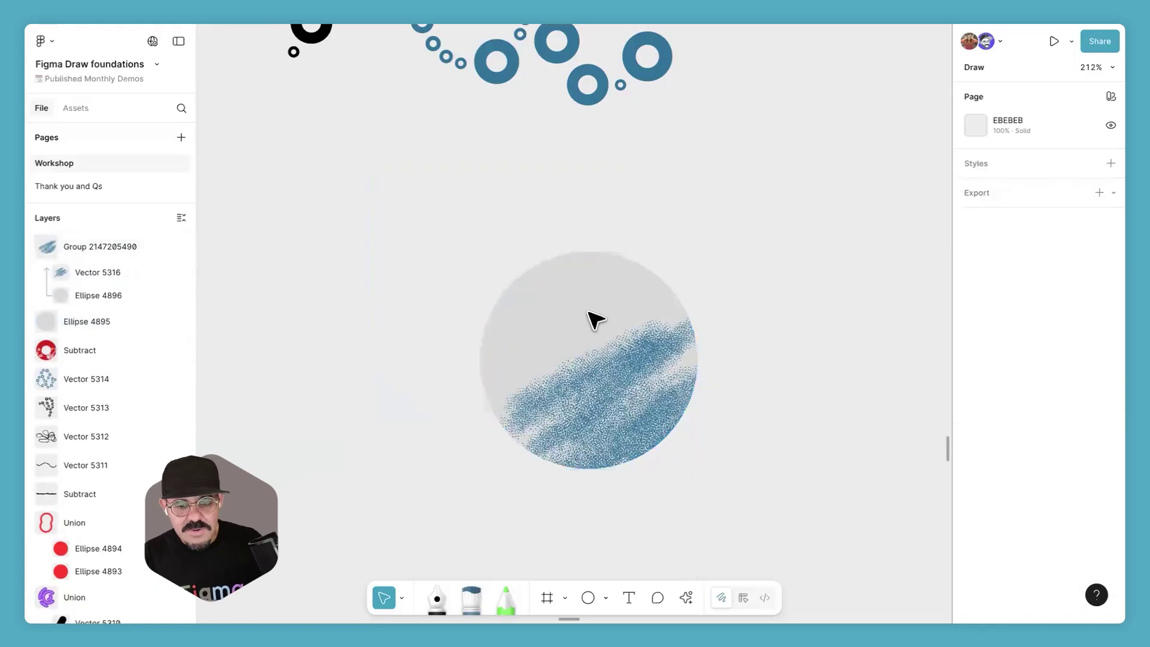
# Step: Rename the masking circle inside the group as mask
pyautogui.click(75, 320)
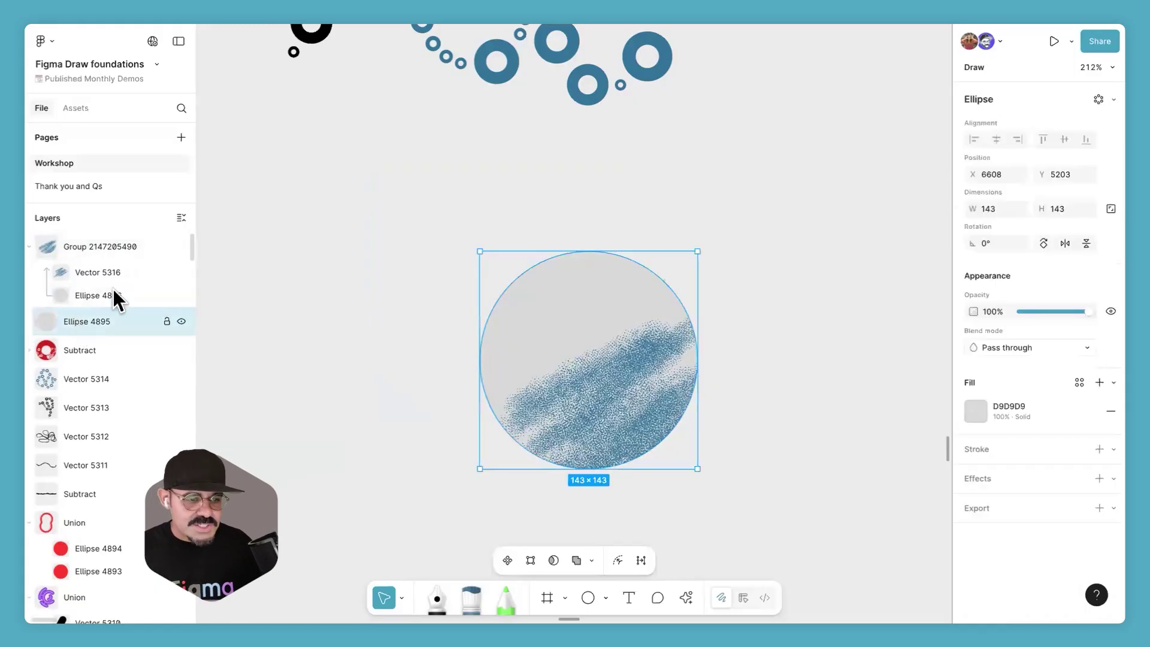
pyautogui.doubleClick(111, 295)
pyautogui.write('mask')
pyautogui.press('Return')
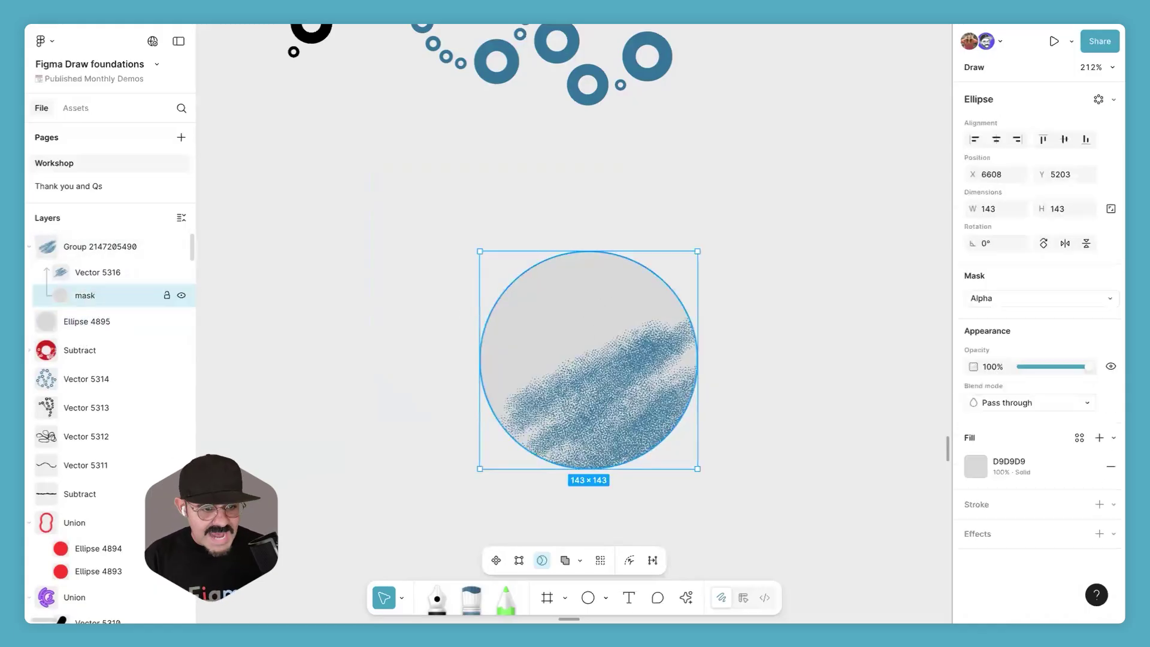
# Step: Change the fill of the circle beneath the masked group to bright green
pyautogui.click(110, 323)
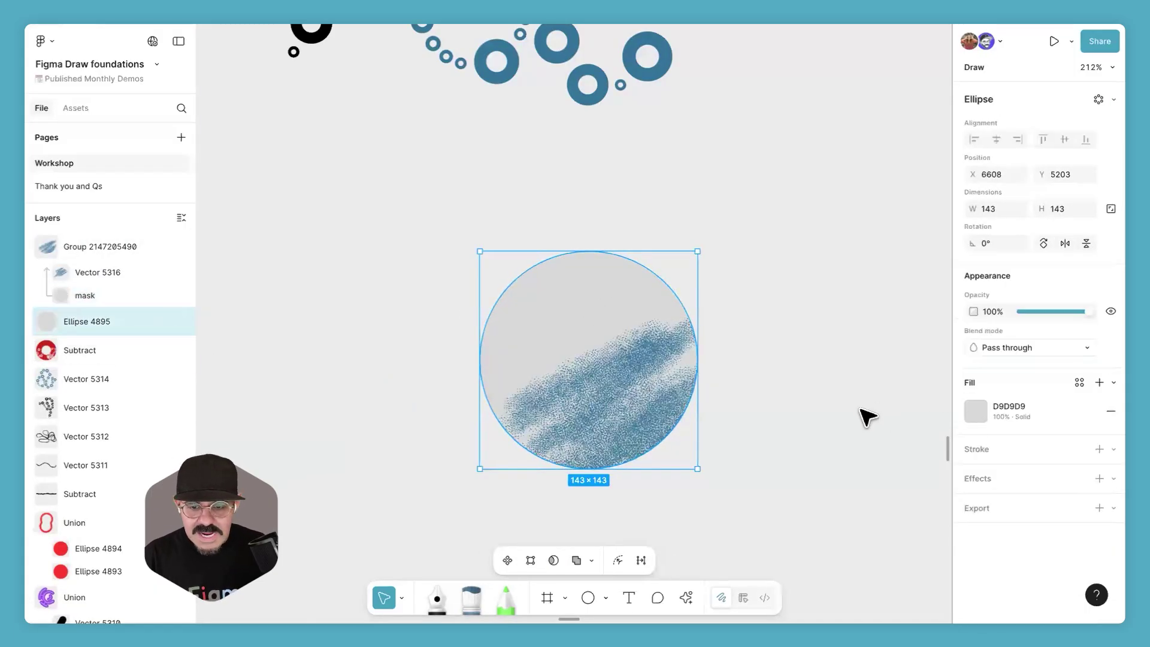
pyautogui.click(975, 412)
pyautogui.click(867, 459)
pyautogui.moveTo(904, 359); pyautogui.dragTo(912, 290)
pyautogui.click(742, 423)
pyautogui.scroll(5, 506, 397)
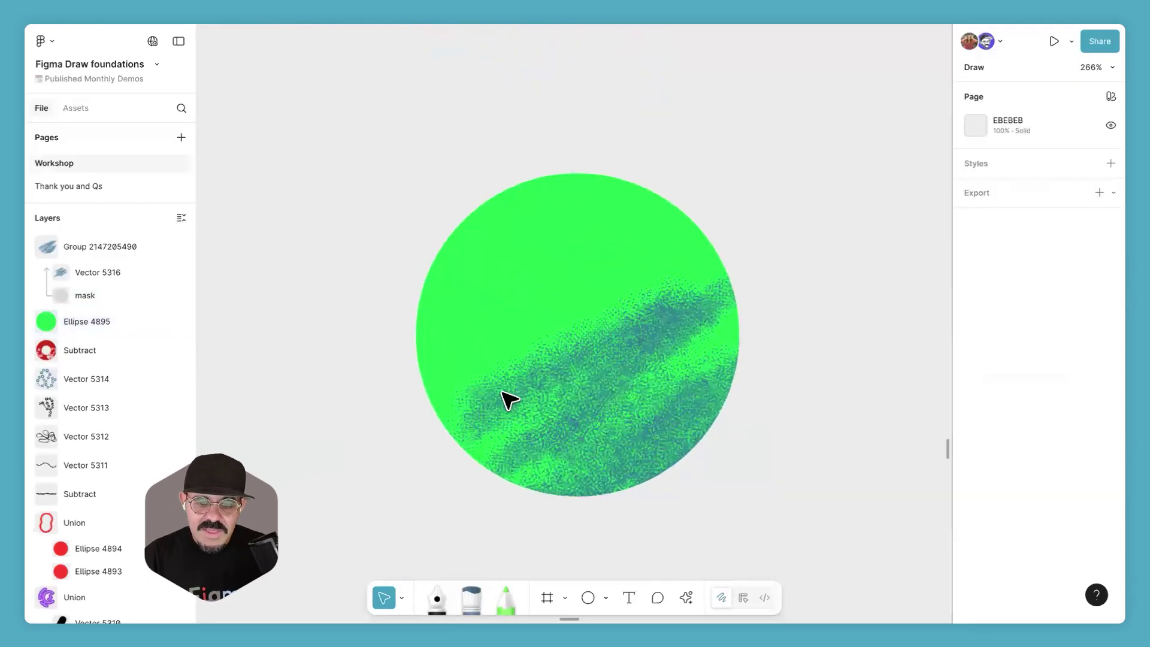
# Step: Examine how the mask circle and the brush strokes are layered within the masked group
pyautogui.click(82, 283)
pyautogui.click(83, 292)
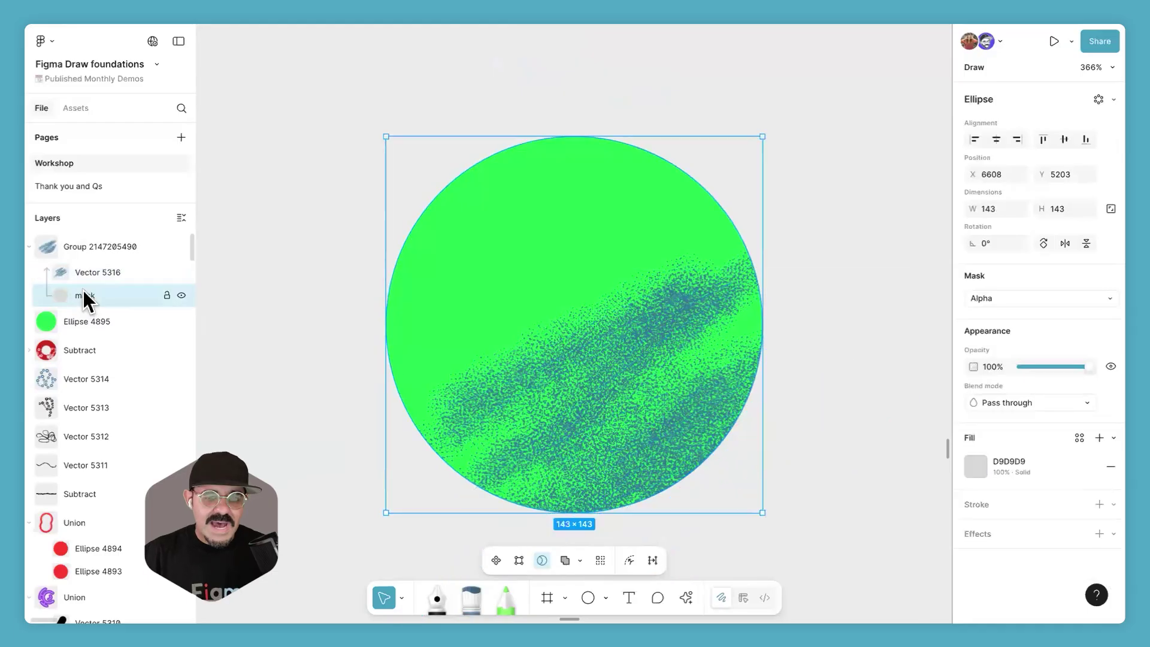
pyautogui.click(81, 276)
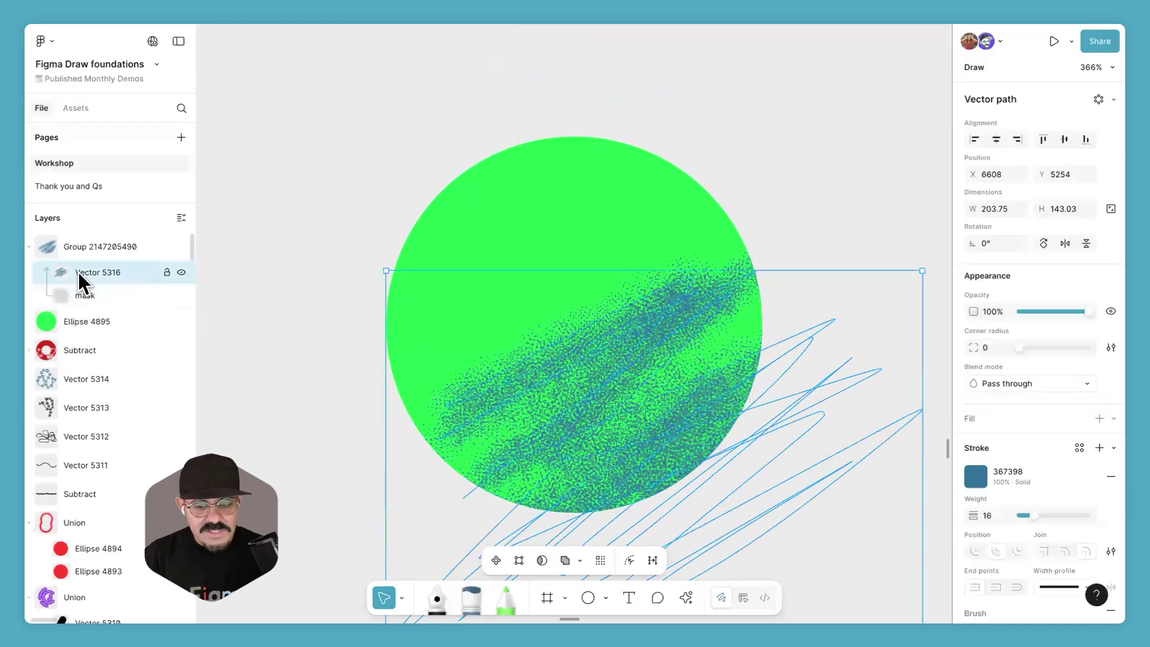
pyautogui.click(743, 151)
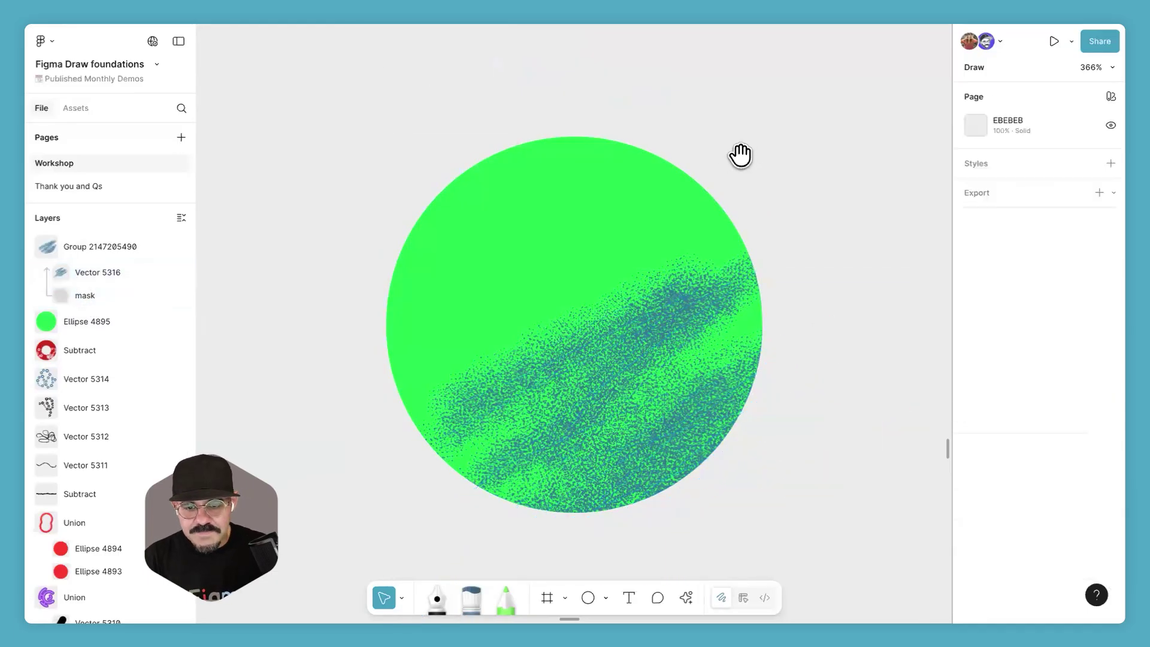
# Step: Examine the Squid example illustration and the individual layers that make up its group
pyautogui.scroll(-5, 620, 241)
pyautogui.scroll(5, 539, 359)
pyautogui.scroll(-5, 512, 386)
pyautogui.scroll(10, 496, 328)
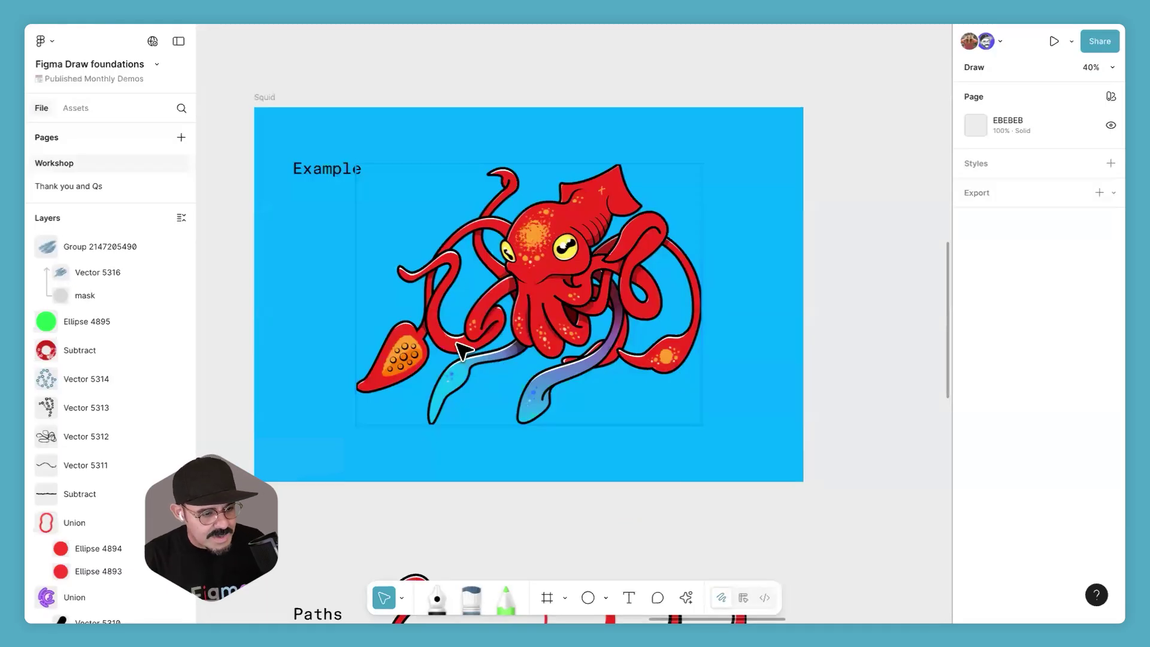
pyautogui.scroll(2, 492, 311)
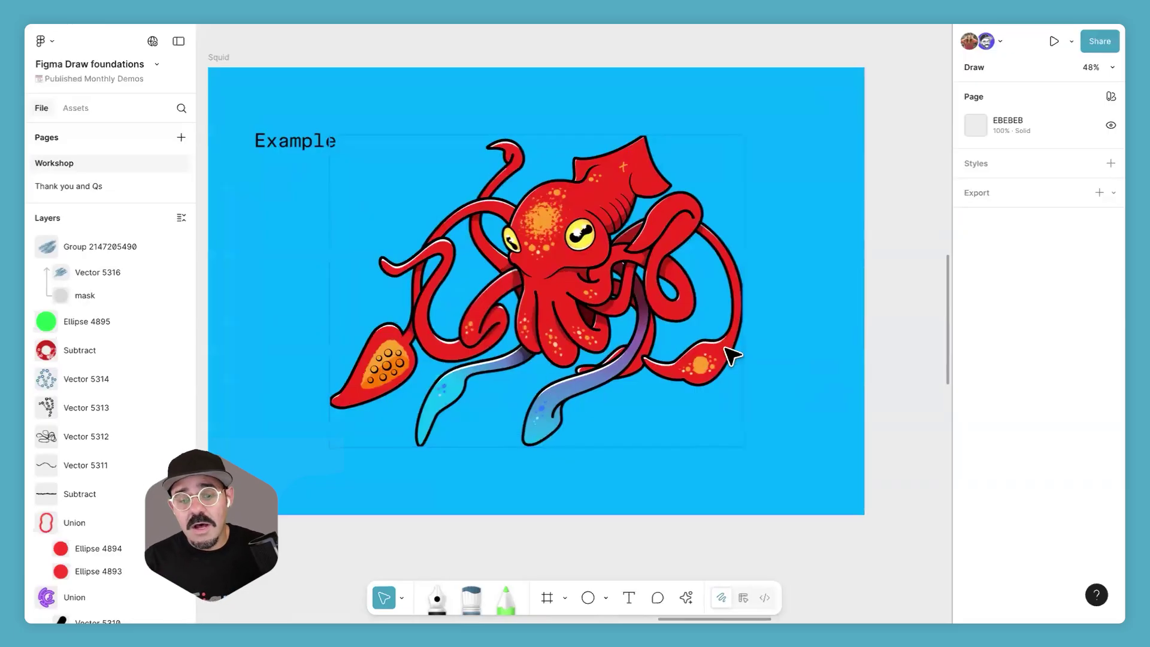
pyautogui.scroll(2, 578, 297)
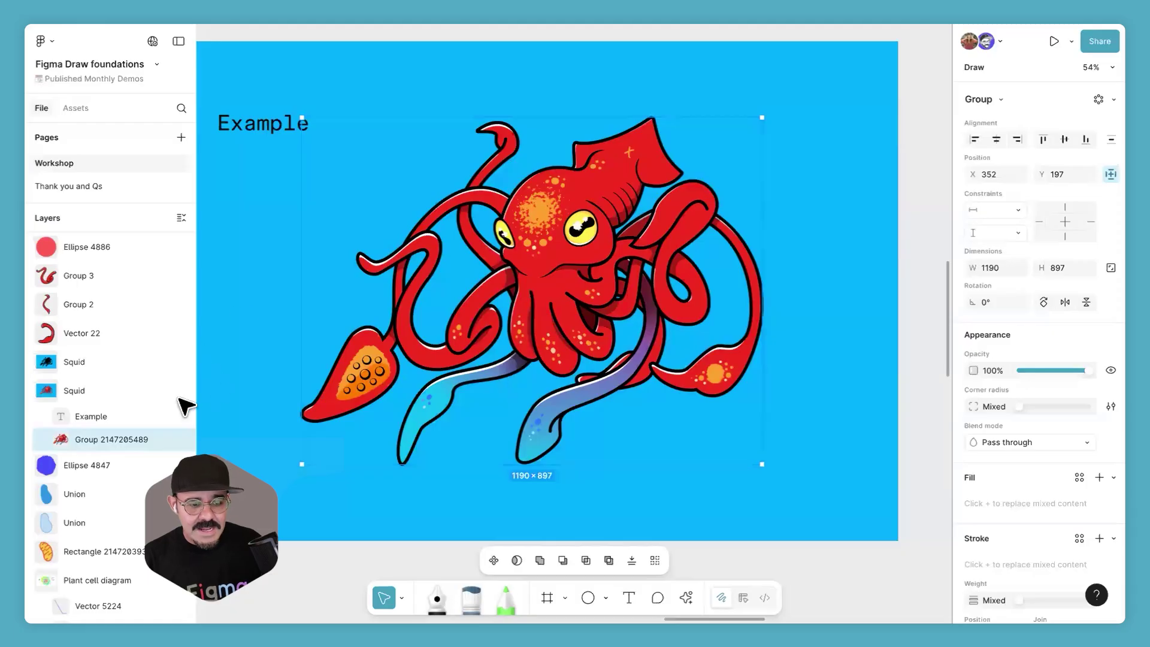
pyautogui.click(47, 440)
pyautogui.scroll(-1, 99, 455)
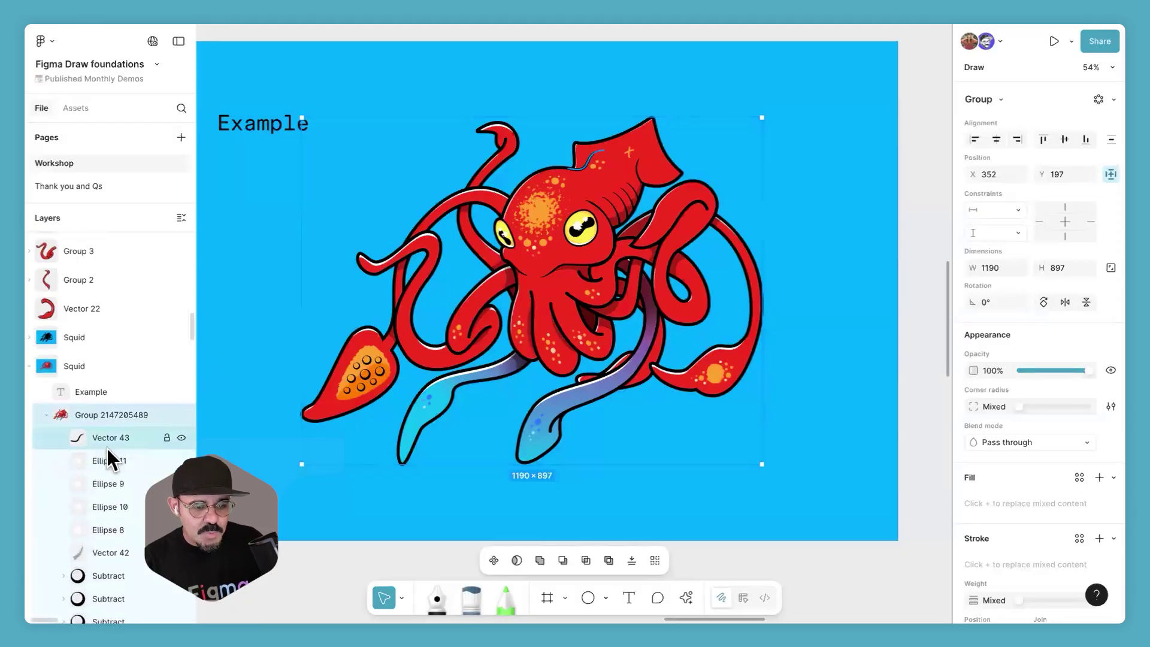
pyautogui.click(105, 444)
pyautogui.scroll(-10, 100, 485)
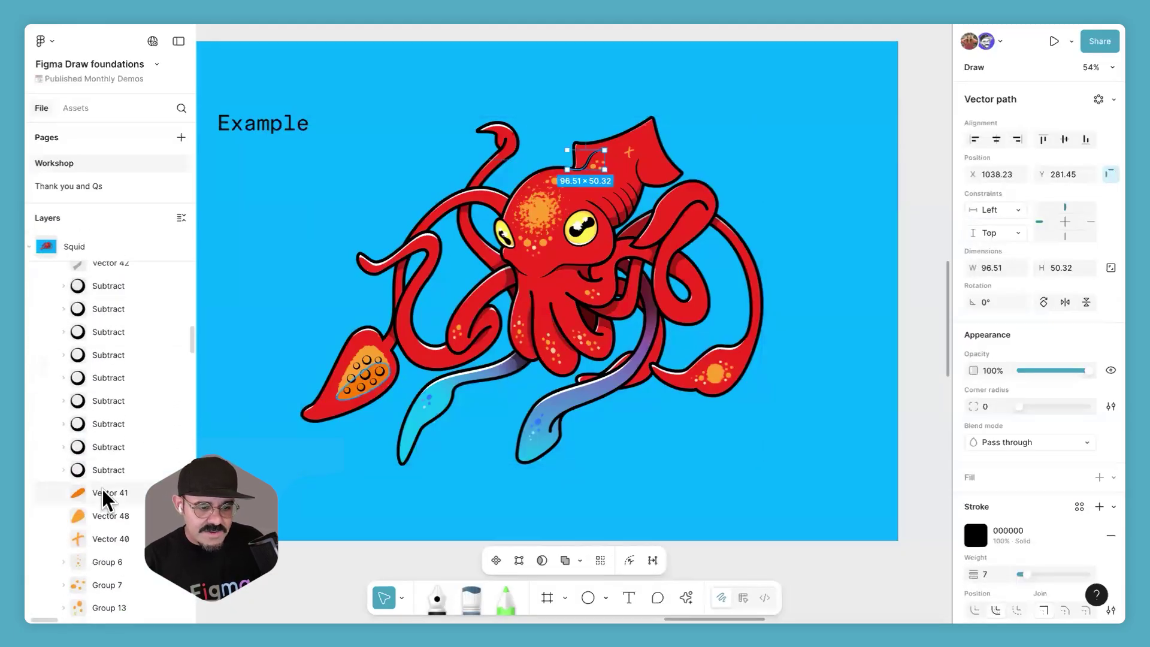
# Step: Try moving separate tentacle pieces of the squid illustration and undo the moves
pyautogui.click(450, 211)
pyautogui.moveTo(367, 236); pyautogui.dragTo(460, 336)
pyautogui.hotkey('ctrl', 'z')
pyautogui.hotkey('ctrl', 'shift', 'z')
pyautogui.hotkey('ctrl', 'z')
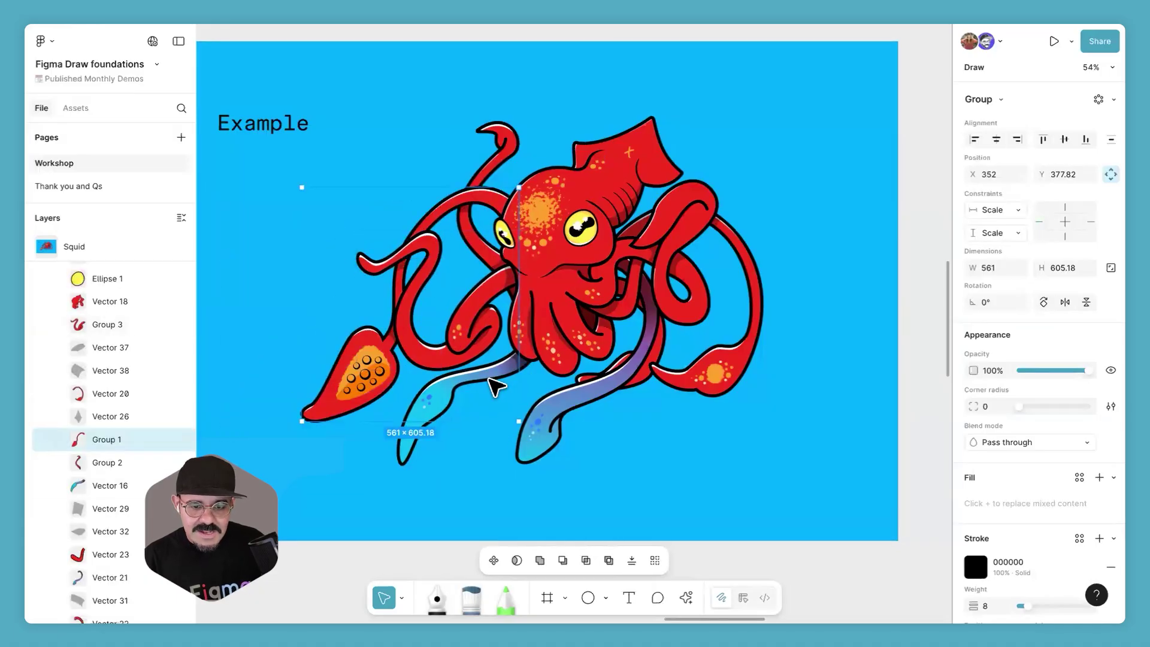
pyautogui.hotkey('ctrl', 'shift', 'z')
pyautogui.hotkey('ctrl', 'z')
pyautogui.click(569, 403)
pyautogui.moveTo(569, 403); pyautogui.dragTo(569, 479)
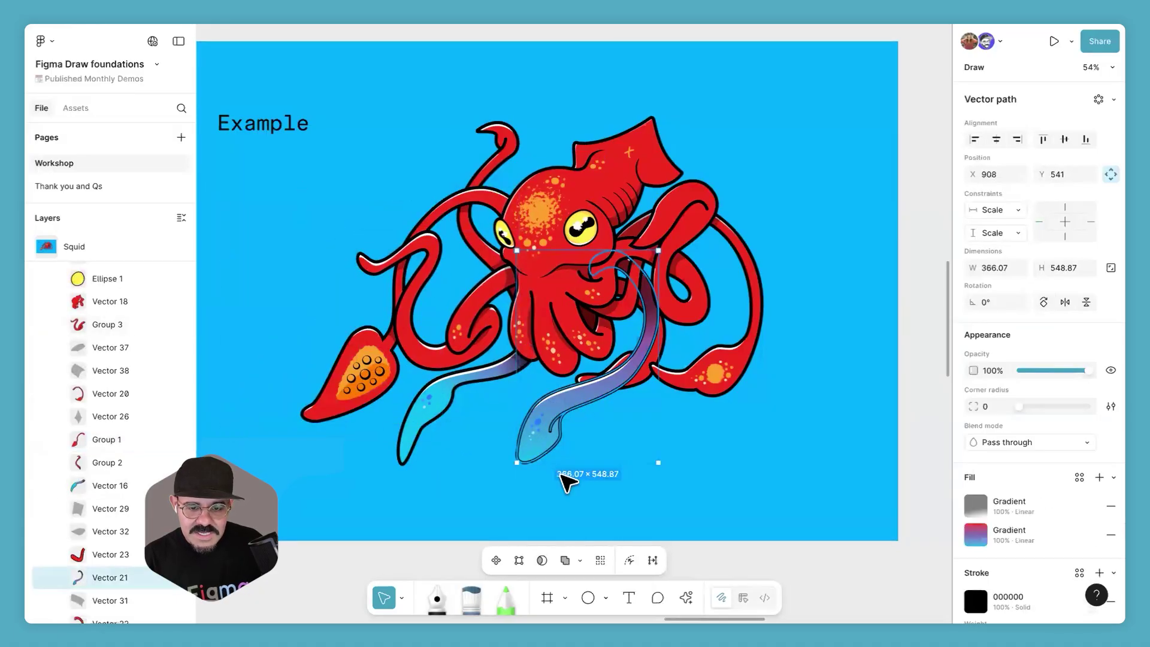
# Step: Undo the last tentacle move, try pulling the blue Vector 16 tentacle away from the squid, and undo that too
pyautogui.hotkey('ctrl', 'z')
pyautogui.click(493, 380)
pyautogui.moveTo(457, 443); pyautogui.dragTo(419, 509)
pyautogui.hotkey('ctrl', 'z')
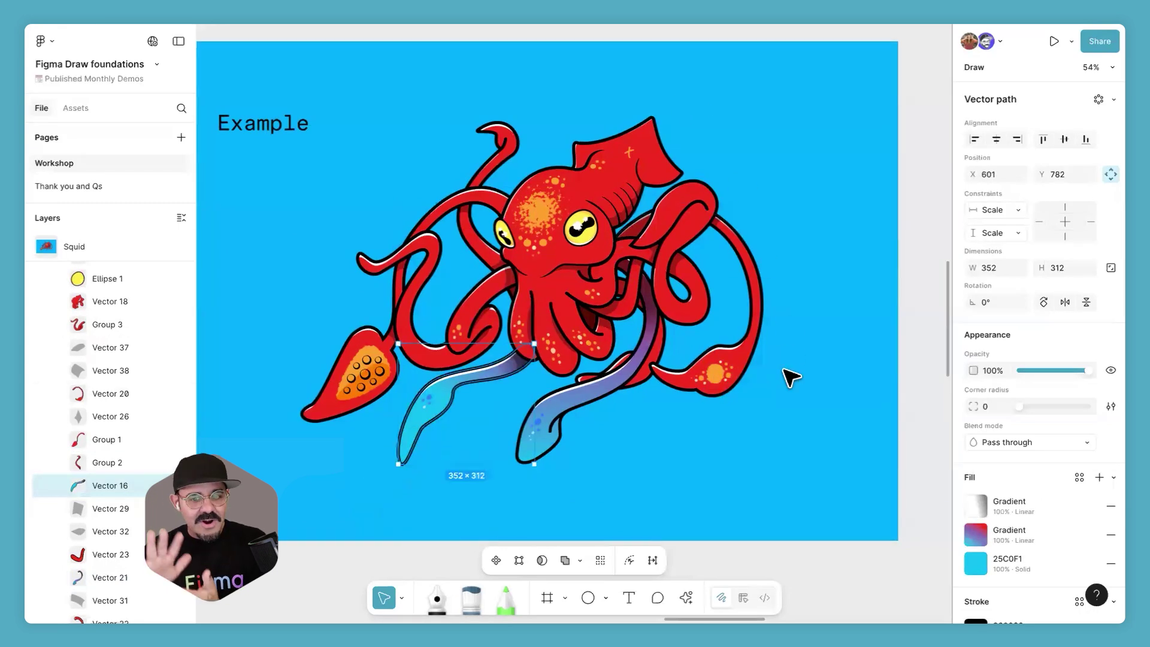
pyautogui.click(816, 272)
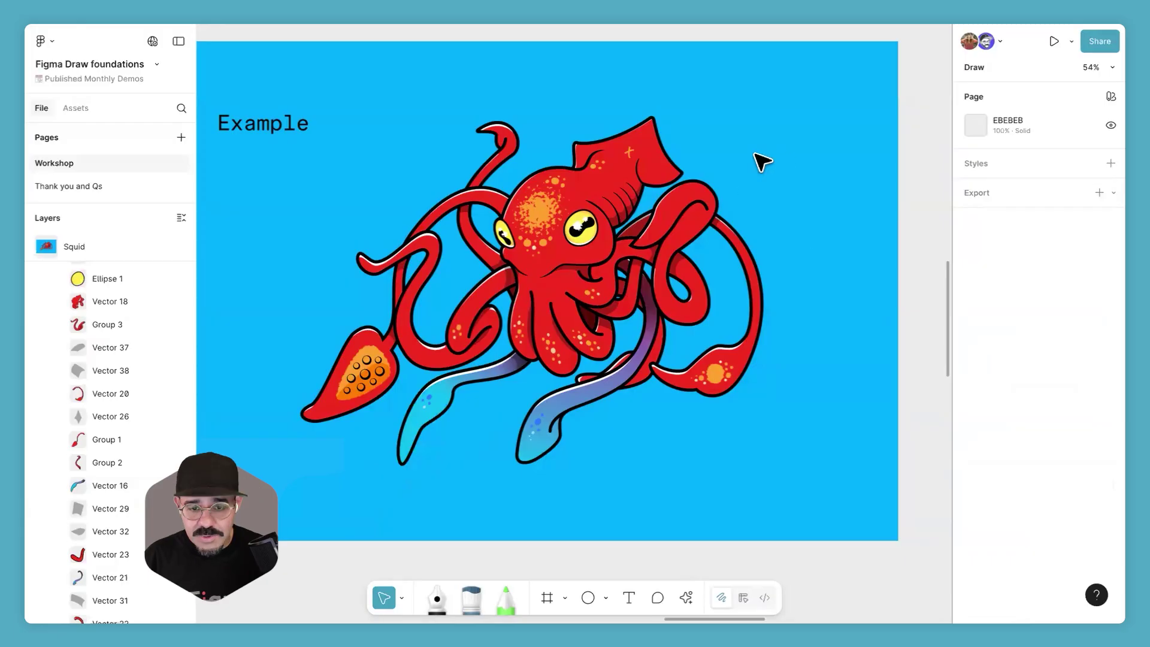
# Step: Duplicate the squid group from the Squid frame onto the empty canvas directly above the frame
pyautogui.scroll(-5, 762, 154)
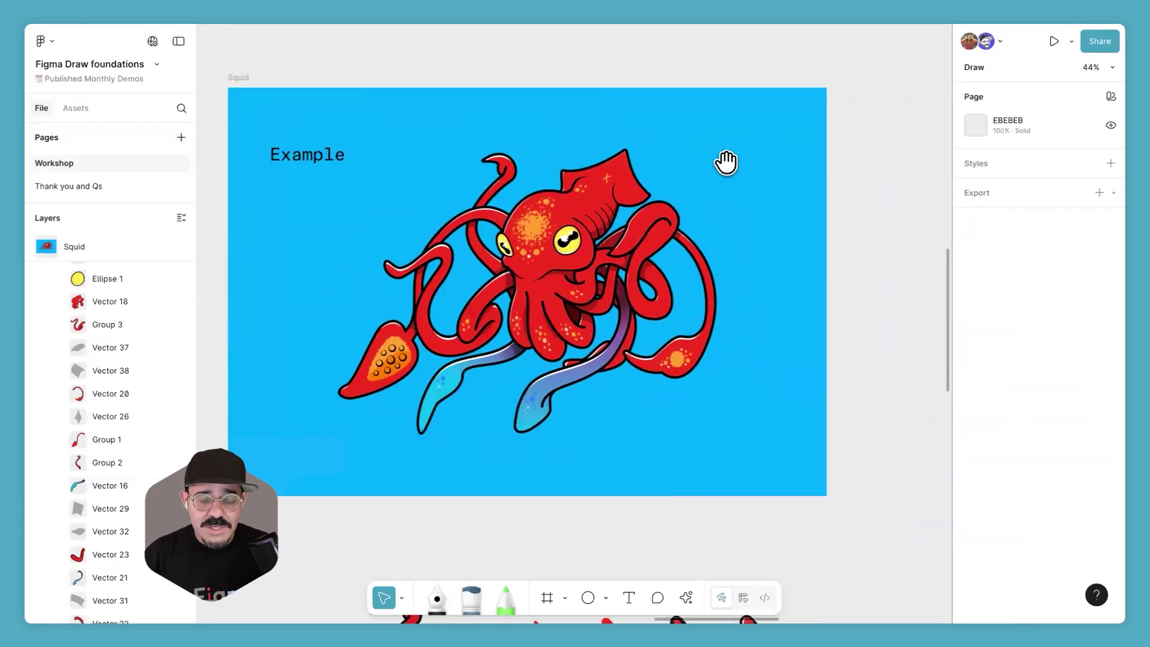
pyautogui.moveTo(725, 173); pyautogui.dragTo(731, 243)
pyautogui.scroll(-1, 731, 243)
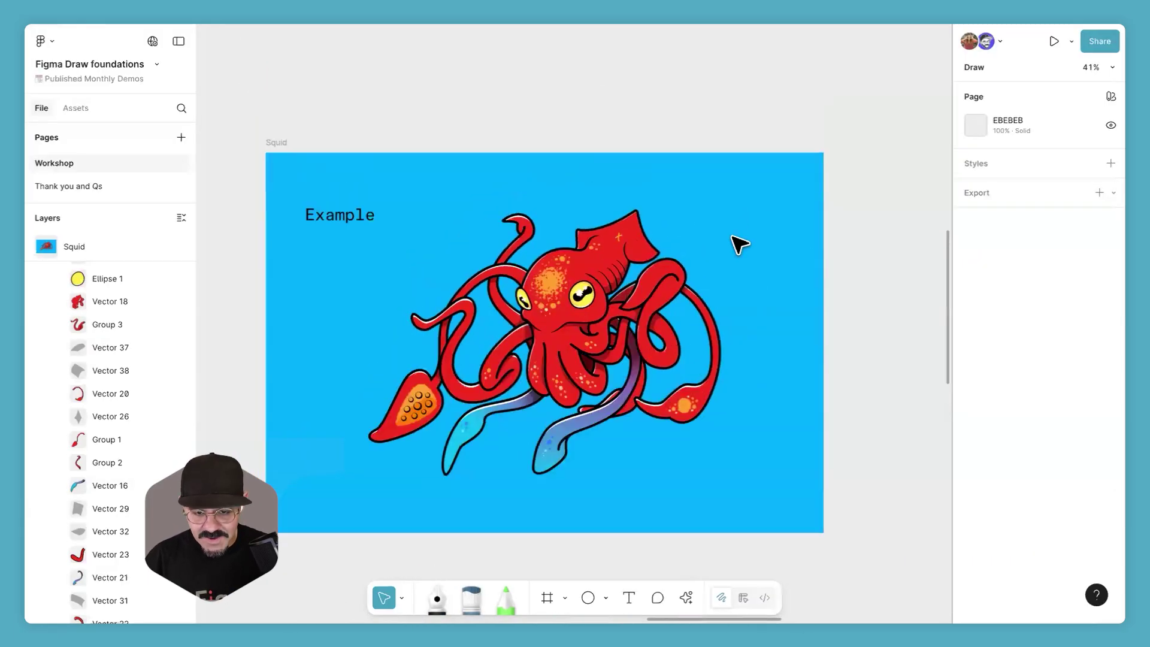
pyautogui.click(586, 440)
pyautogui.hotkey('ctrl', 'a')
pyautogui.click(687, 188)
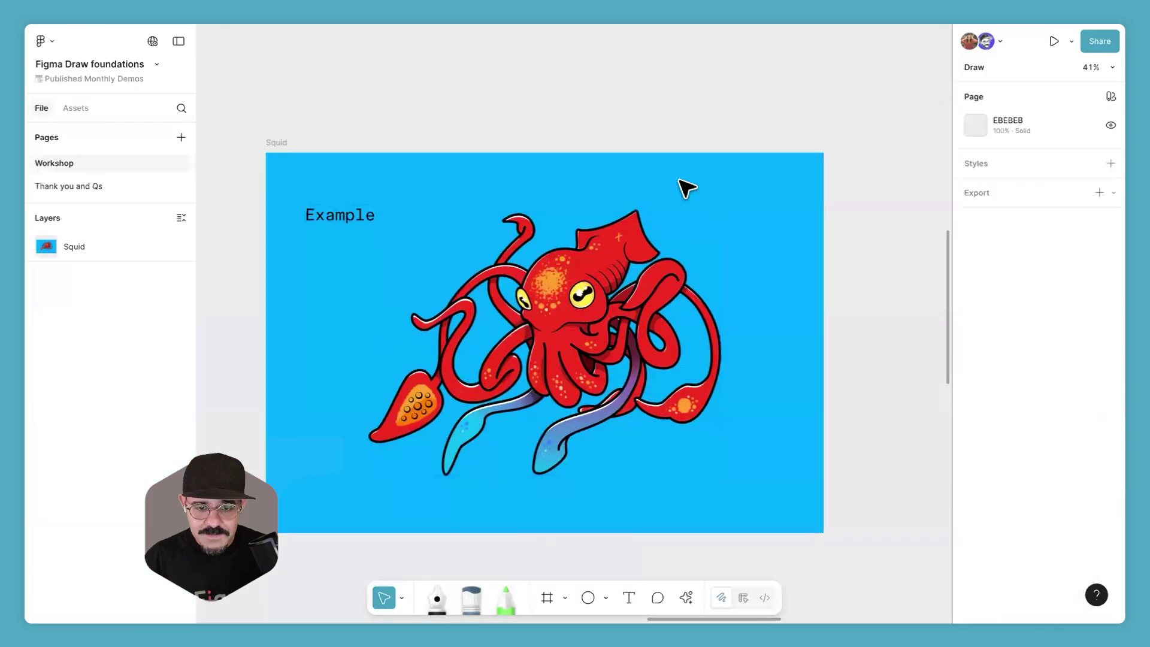
pyautogui.click(372, 486)
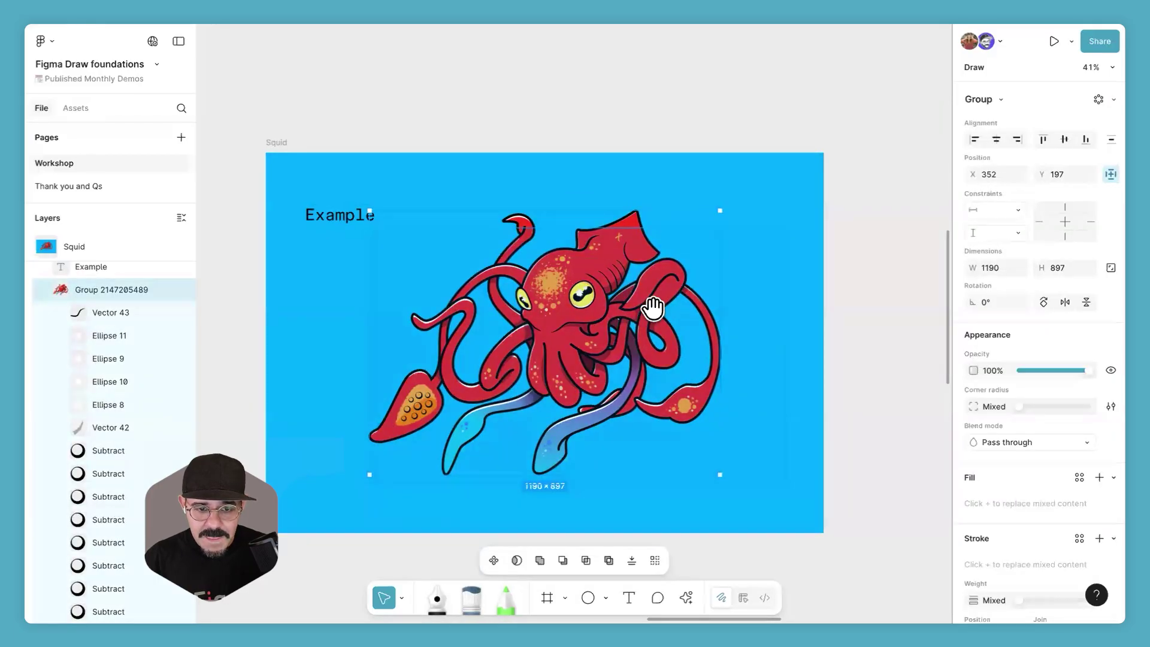
pyautogui.scroll(2, 623, 386)
pyautogui.moveTo(587, 413); pyautogui.dragTo(590, 72)
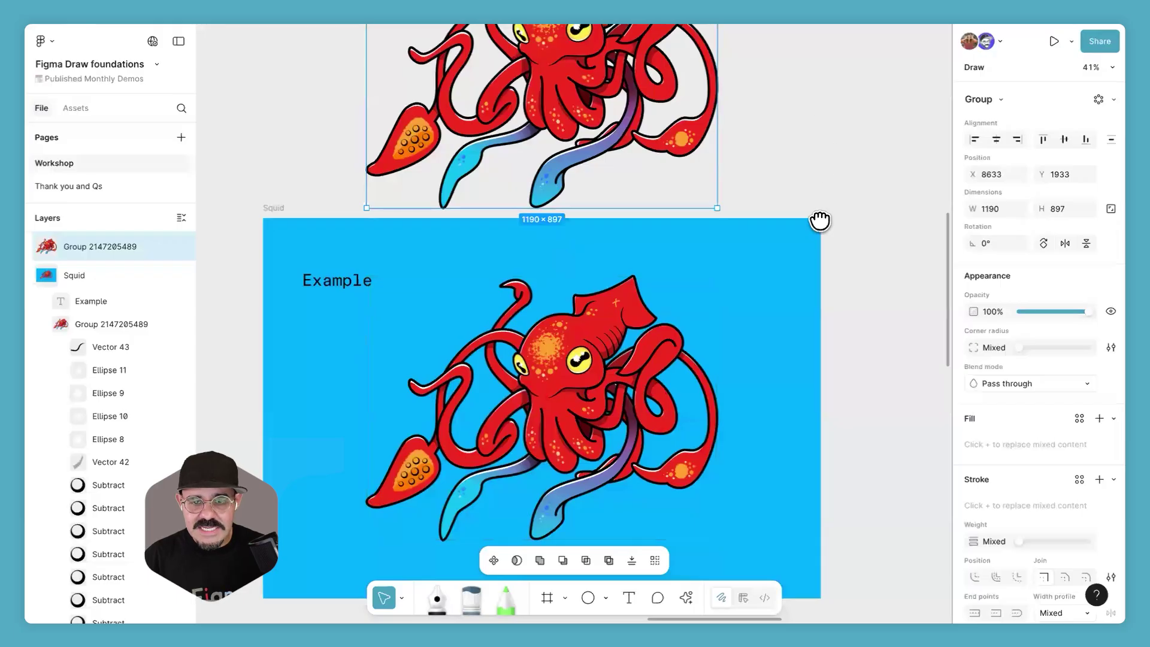
# Step: Merge the duplicated squid group into a single black silhouette with Union, undoing and reapplying it to compare
pyautogui.scroll(4, 606, 111)
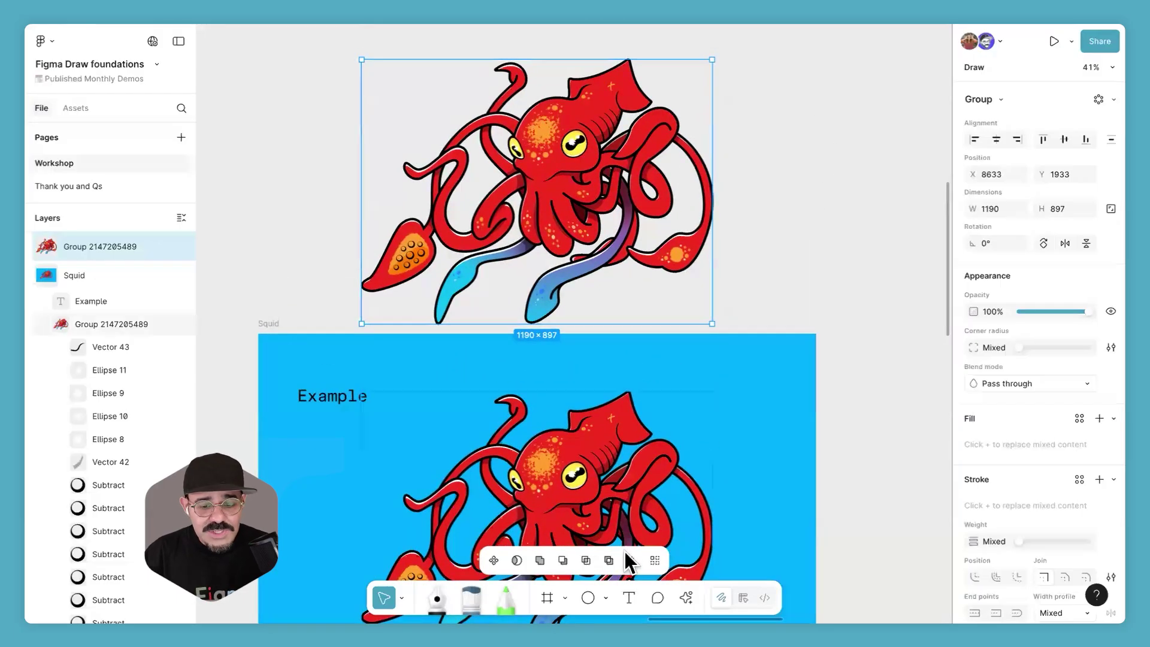
pyautogui.click(540, 560)
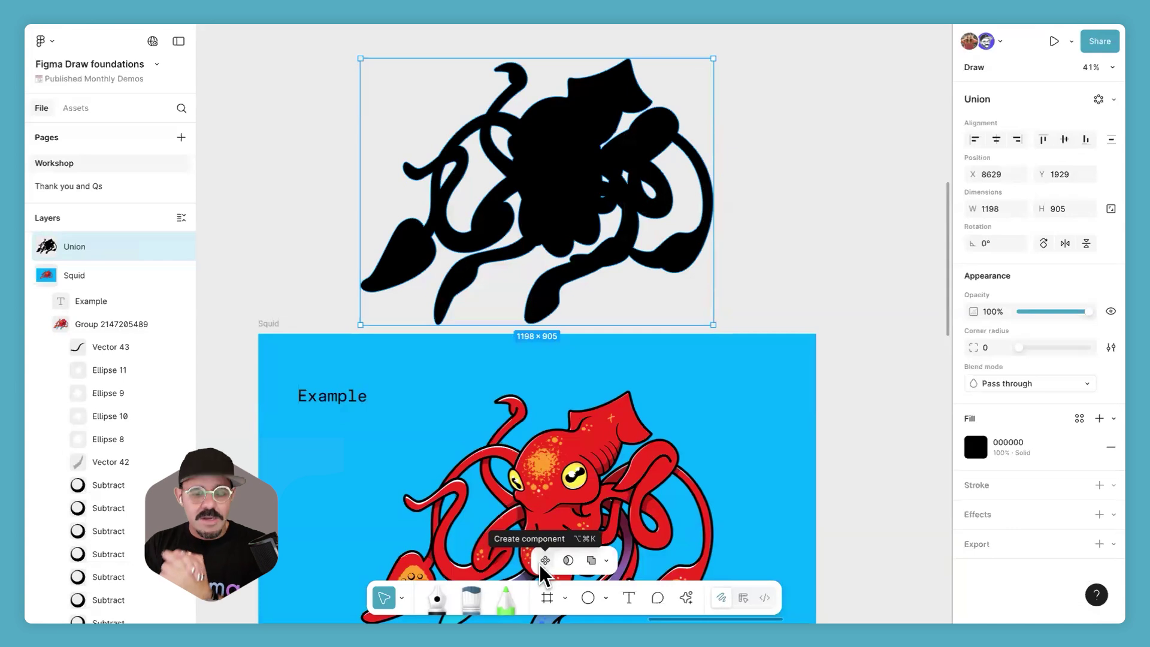
pyautogui.press('super+z')
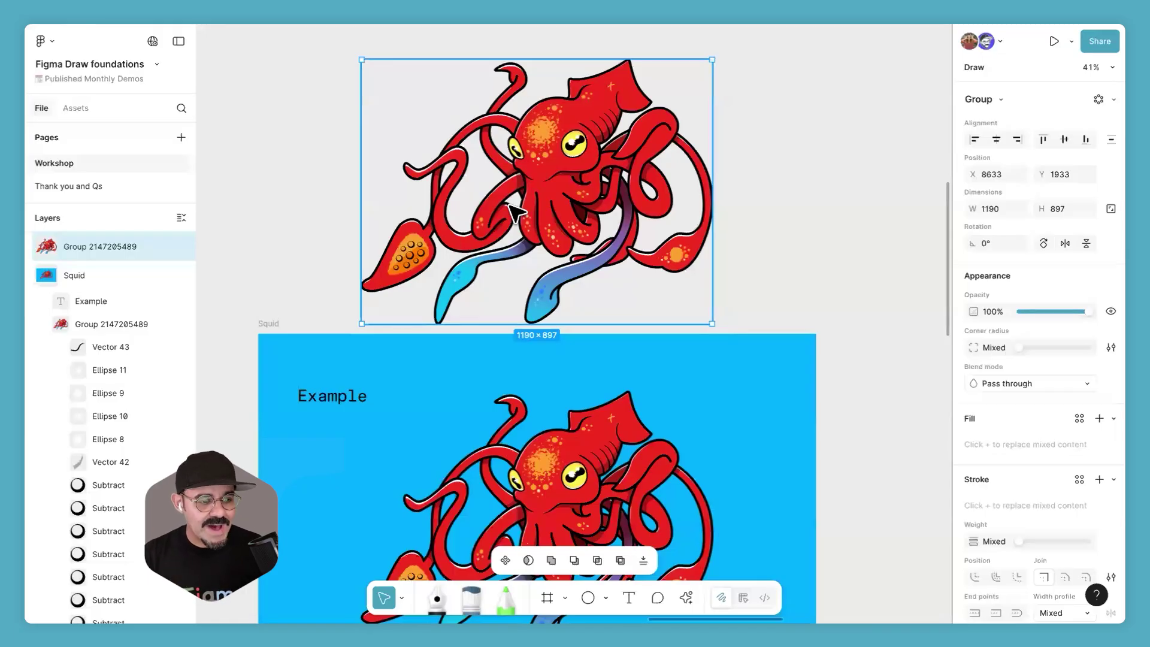
pyautogui.click(552, 561)
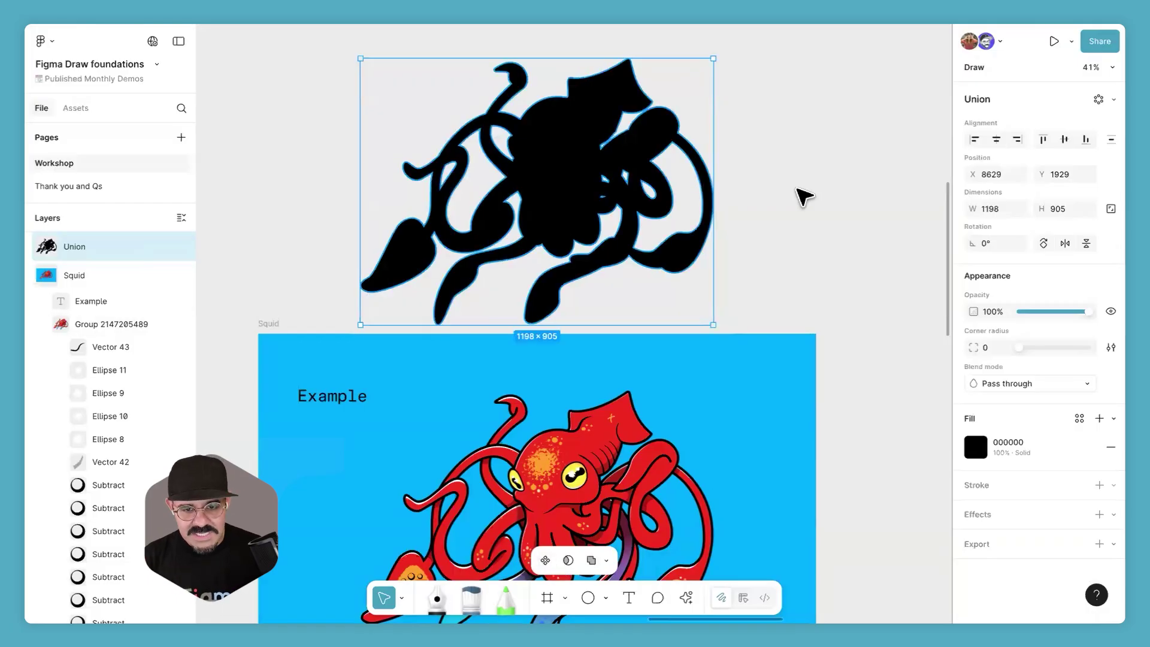
# Step: Move the black silhouette into the Squid frame over the original illustration, at about X 344, Y 193
pyautogui.scroll(-2, 742, 139)
pyautogui.moveTo(569, 93); pyautogui.dragTo(547, 431)
pyautogui.scroll(-3, 554, 383)
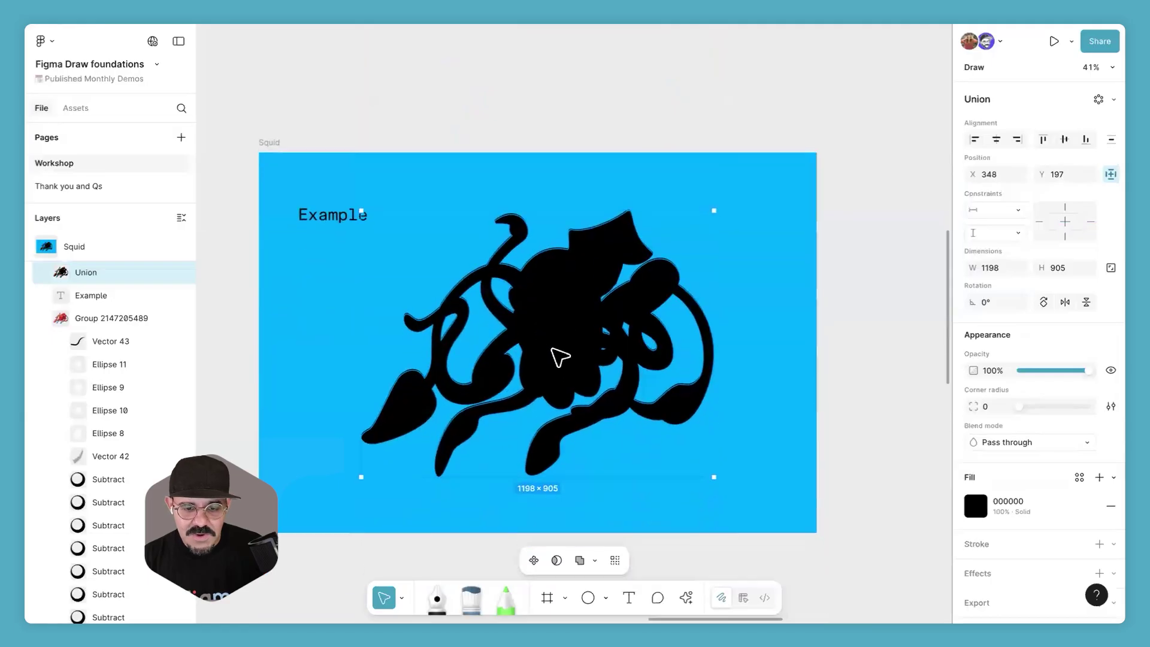
pyautogui.moveTo(560, 317); pyautogui.dragTo(601, 325)
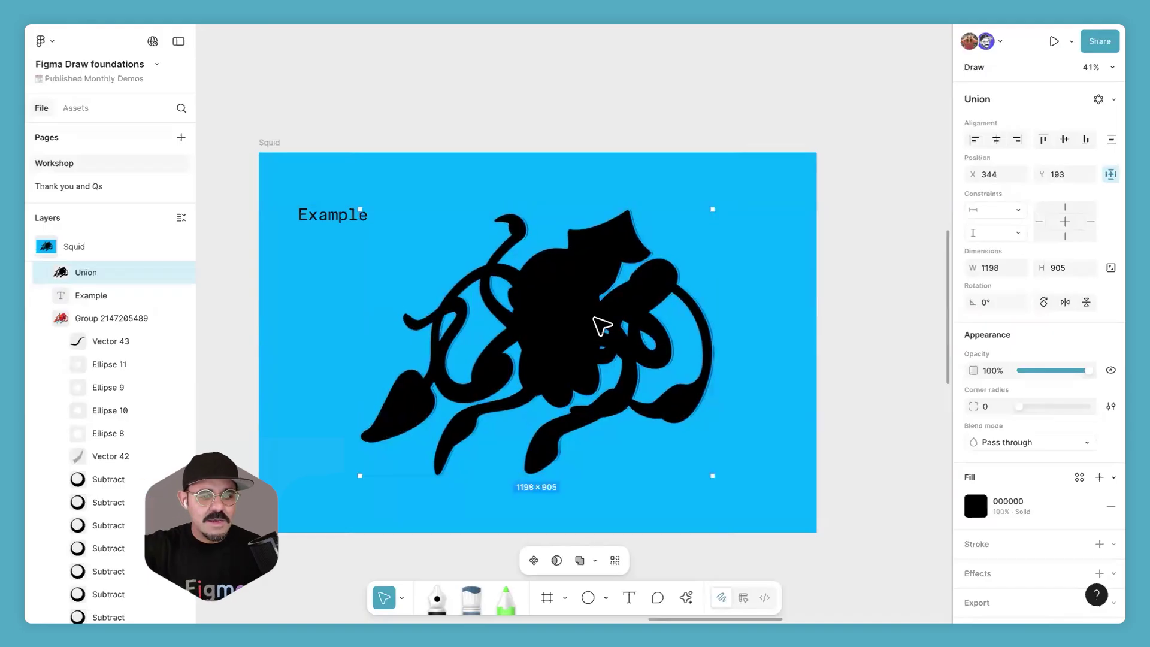
# Step: Place the Union silhouette beneath the squid group in the layer order and rename it Outline
pyautogui.click(46, 318)
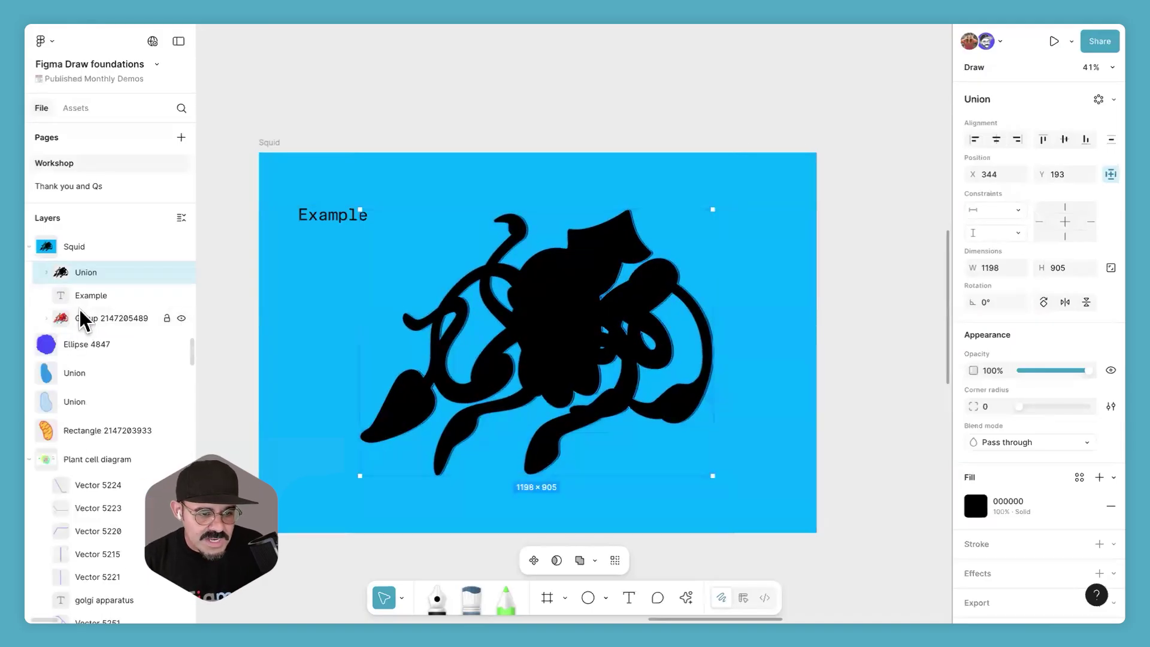
pyautogui.moveTo(82, 277); pyautogui.dragTo(97, 336)
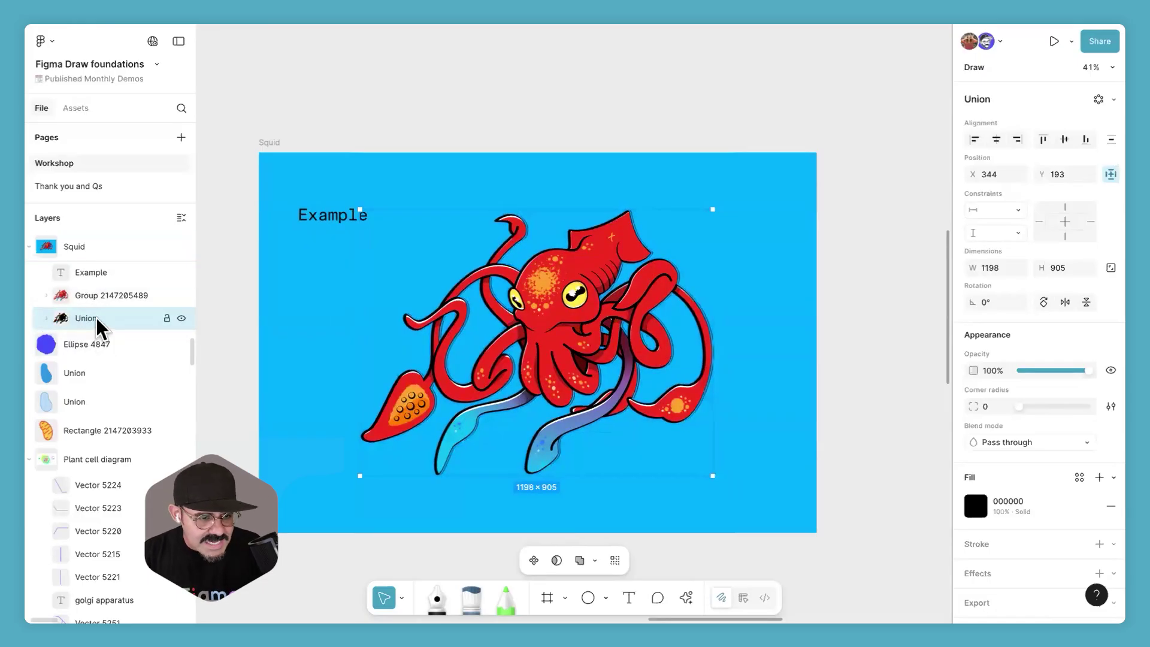
pyautogui.doubleClick(103, 320)
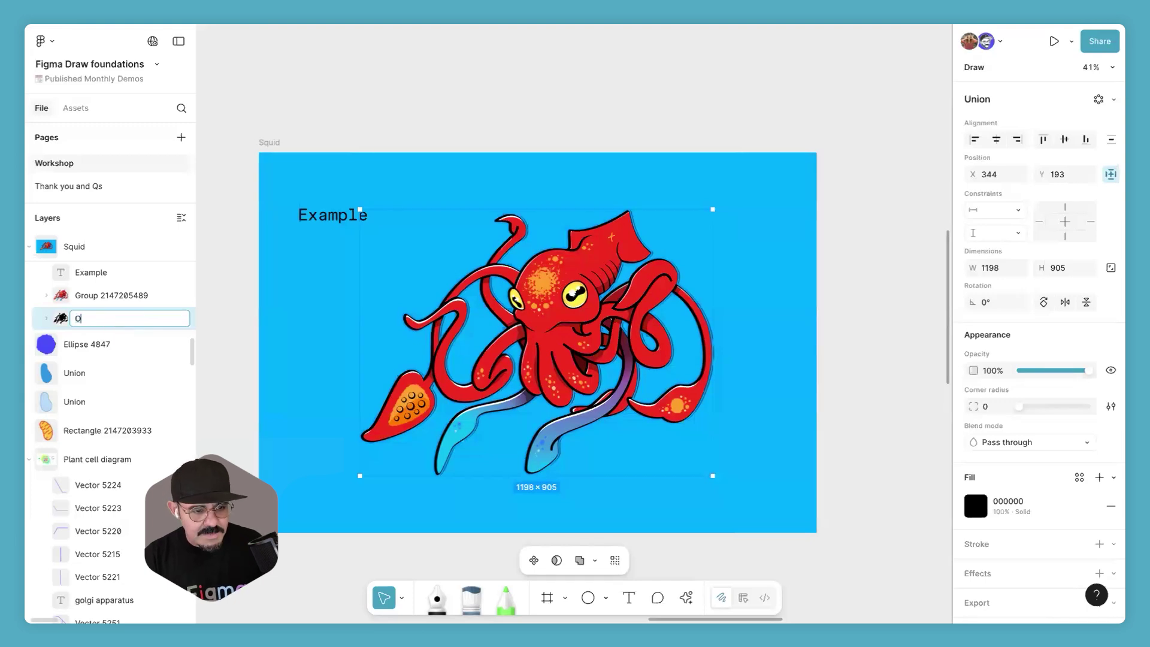
pyautogui.write('Outline')
pyautogui.press('Return')
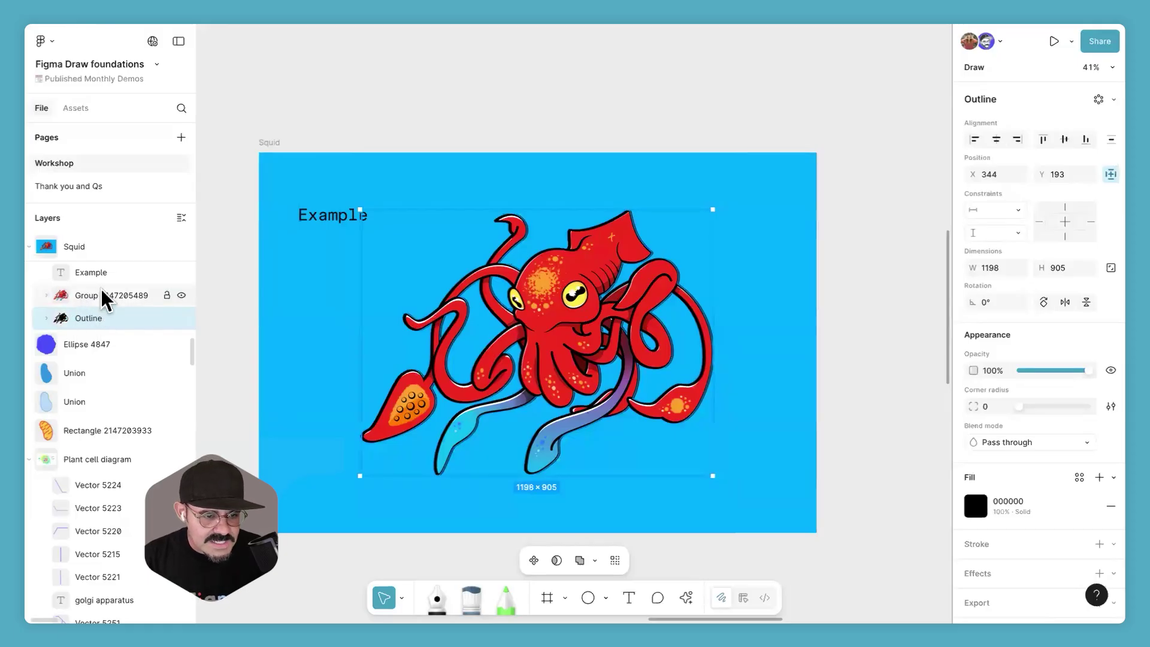
# Step: Rename the original illustration group as squid and lock it
pyautogui.doubleClick(106, 300)
pyautogui.write('oc')
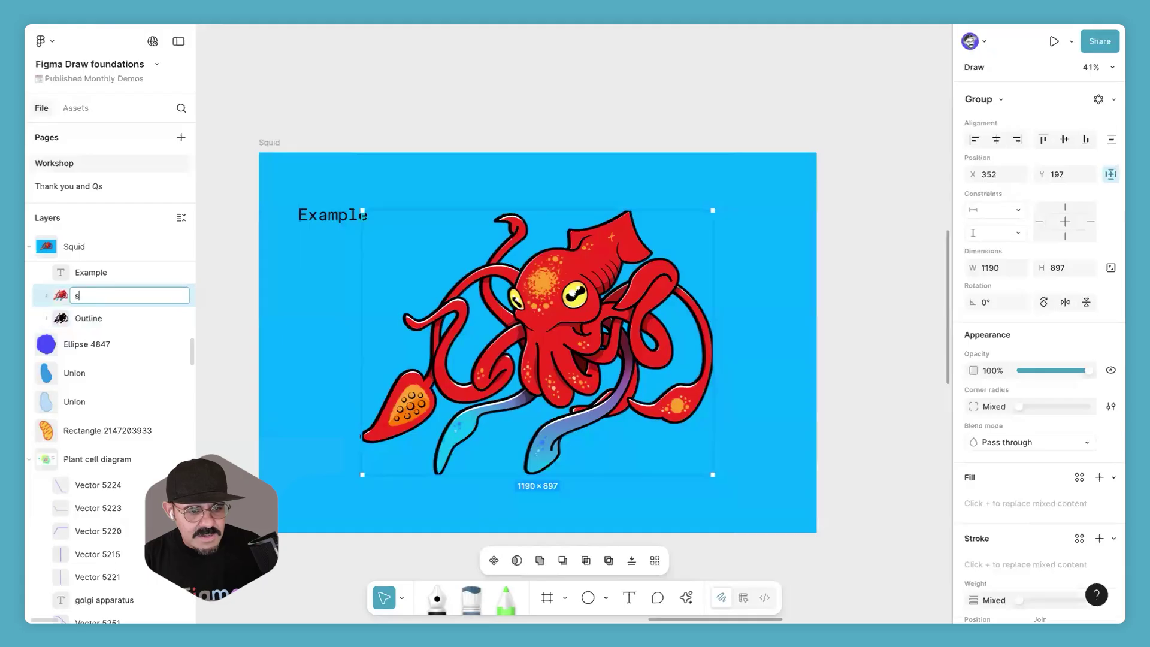
pyautogui.write('uid')
pyautogui.press('Return')
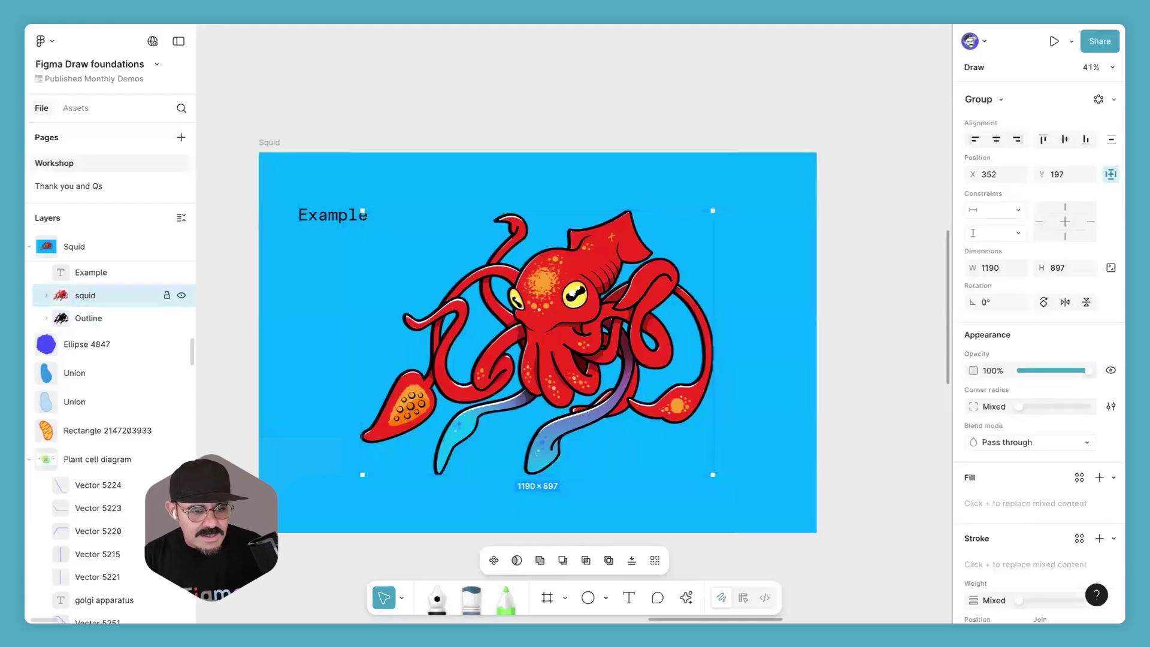
# Step: Flatten the Outline silhouette into a single vector path
pyautogui.click(106, 317)
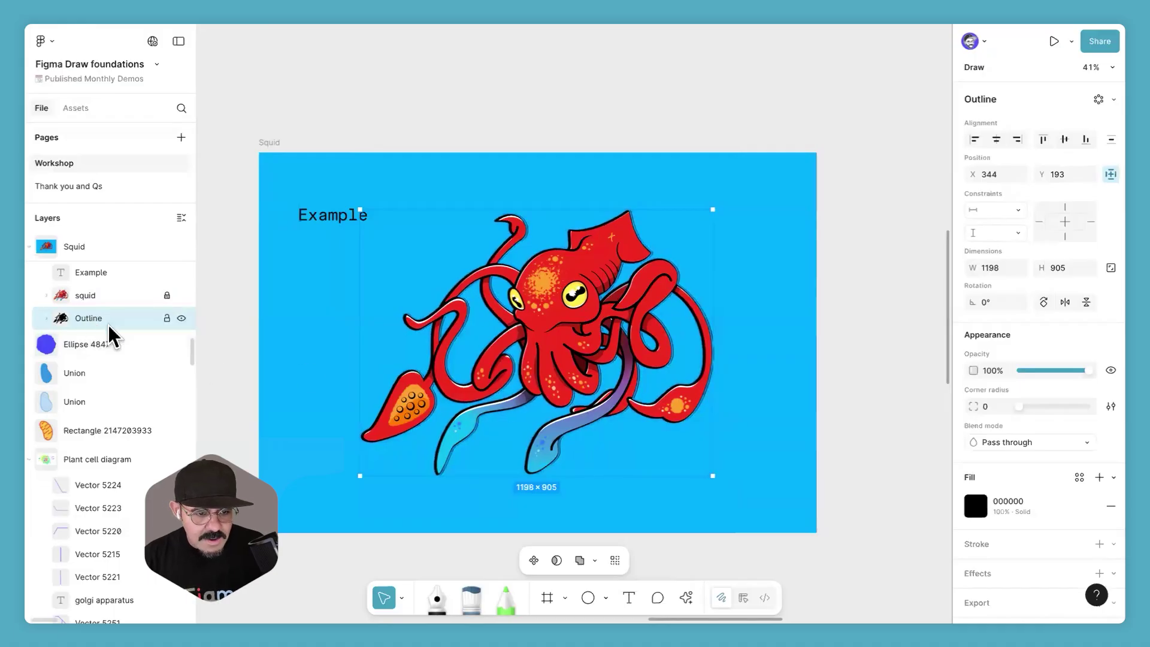
pyautogui.click(596, 561)
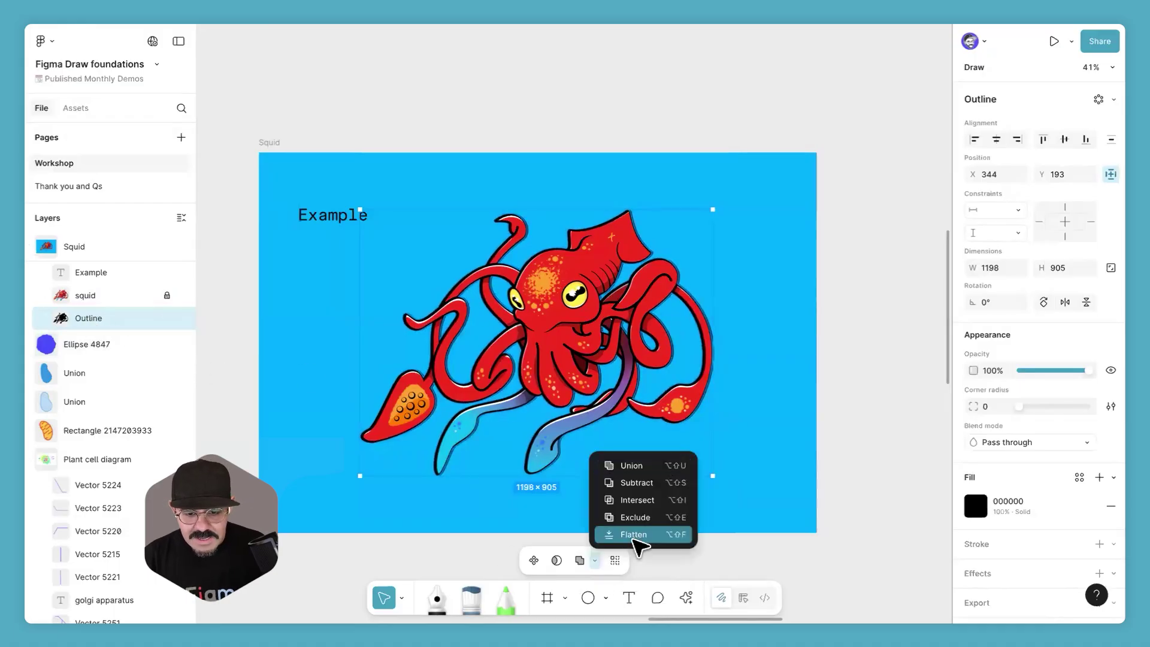
pyautogui.click(632, 535)
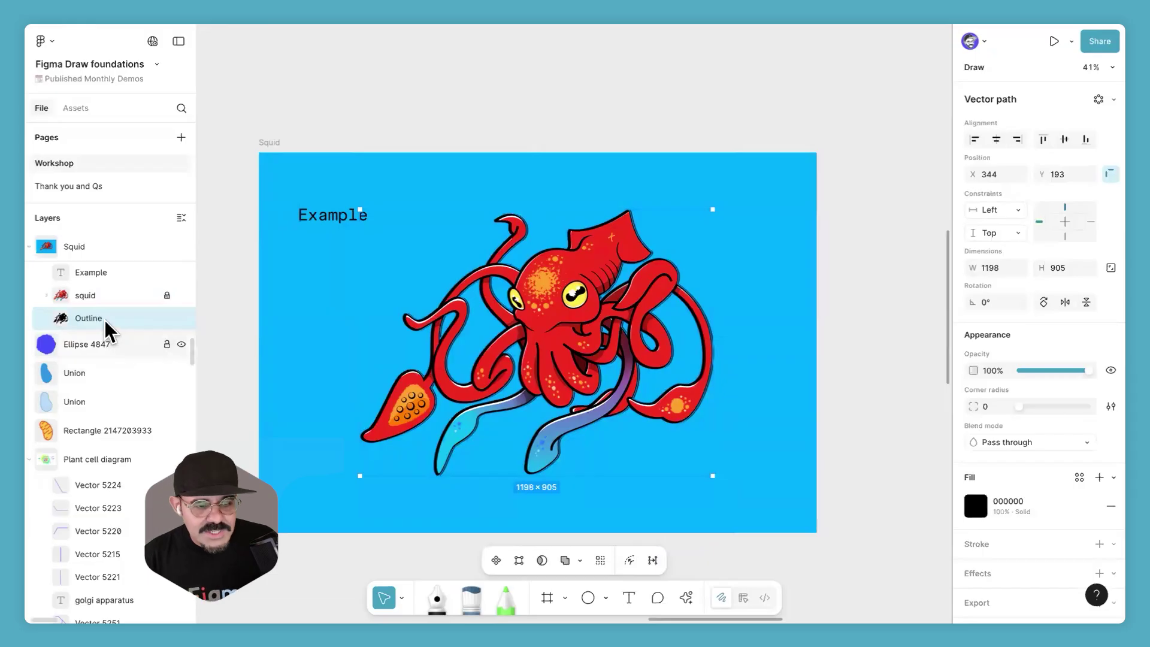
# Step: Start an outward offset of 23 on the Outline path, temporarily hiding the squid group to check the silhouette
pyautogui.click(630, 561)
pyautogui.moveTo(595, 444)
pyautogui.mouseDown()
pyautogui.moveTo(601, 469)
pyautogui.moveTo(592, 430)
pyautogui.mouseUp()
pyautogui.click(182, 295)
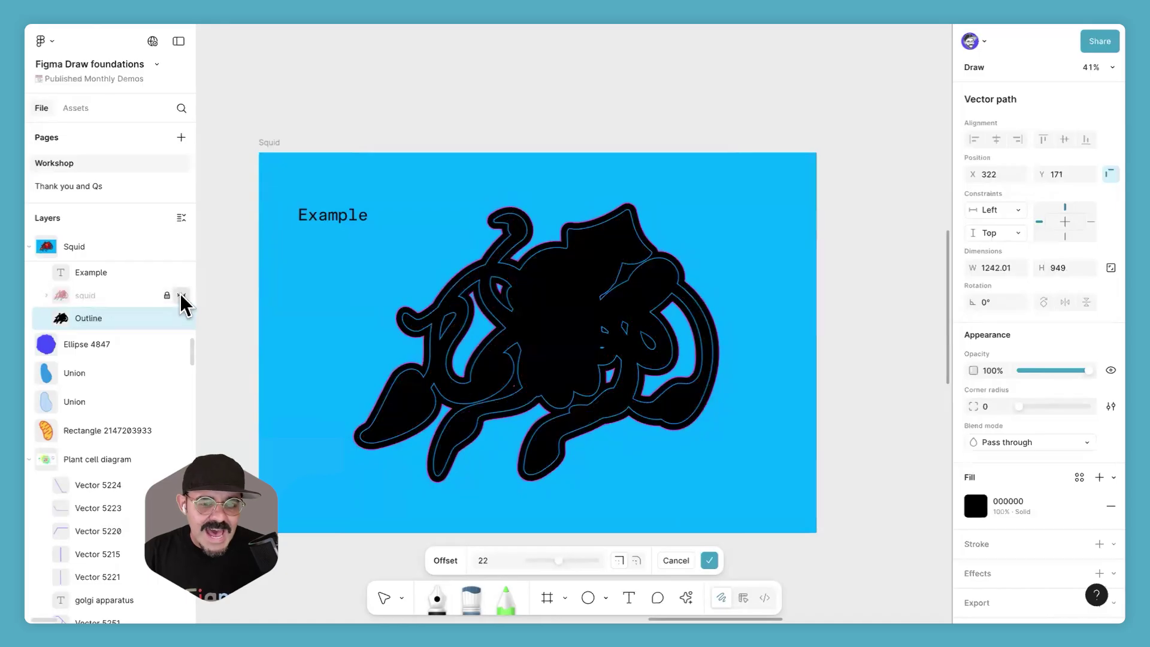
pyautogui.moveTo(598, 428); pyautogui.dragTo(598, 431)
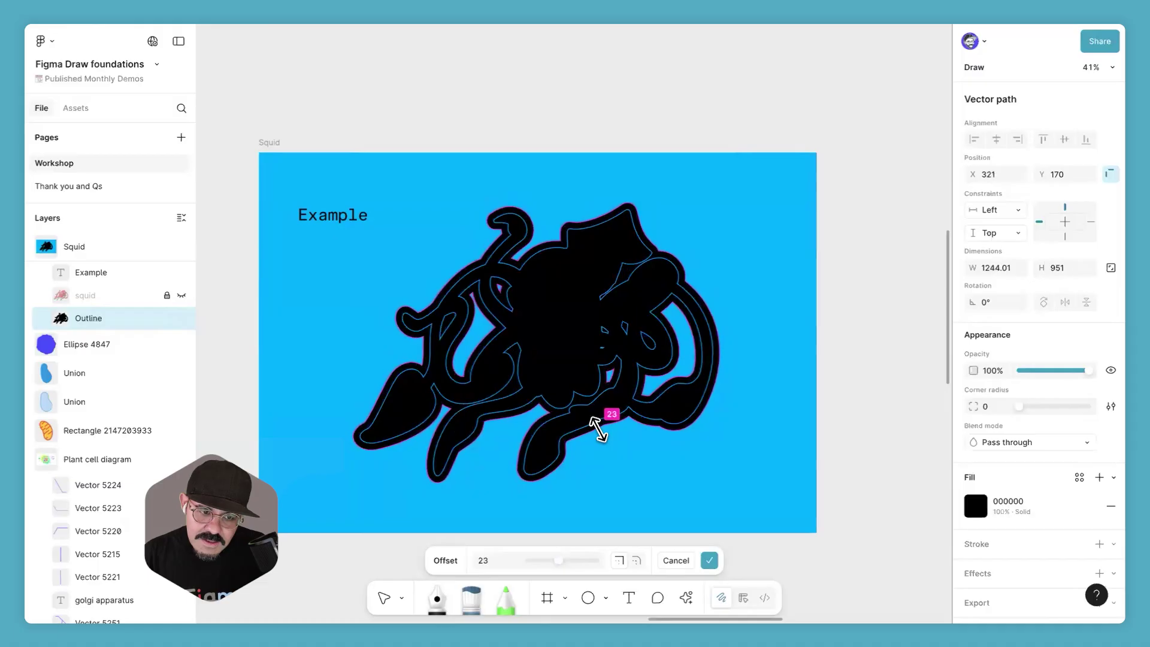
pyautogui.click(181, 295)
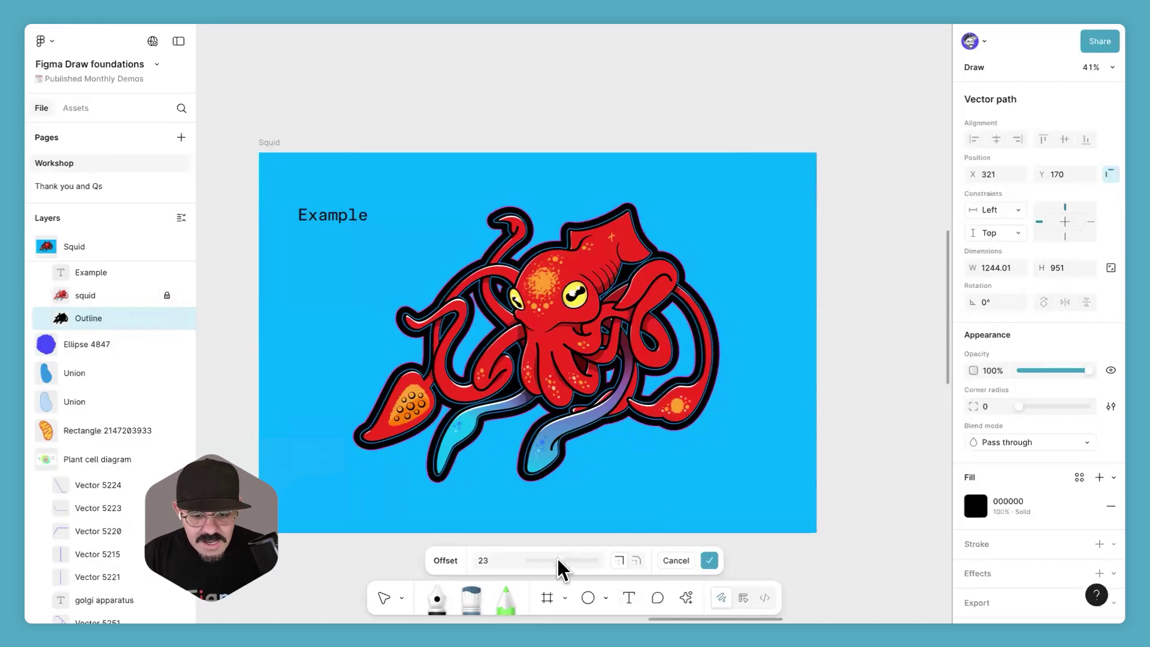
# Step: Try a much larger offset of 193, switch the corners to Round, and apply the offset at 32
pyautogui.moveTo(568, 563); pyautogui.dragTo(572, 562)
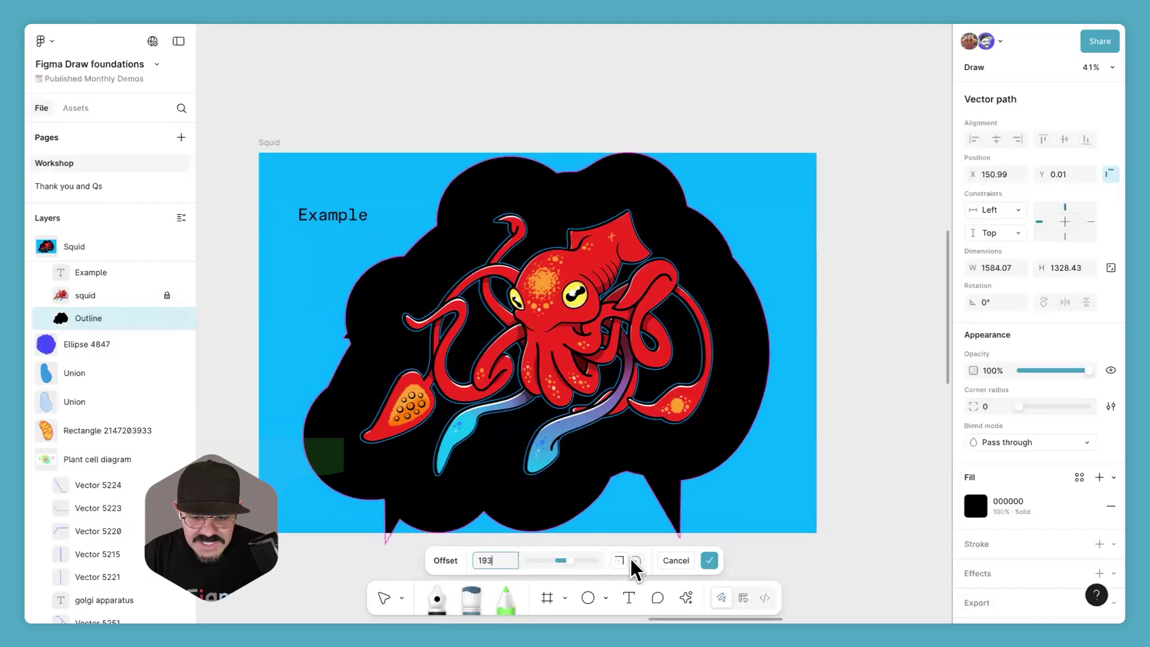
pyautogui.click(635, 562)
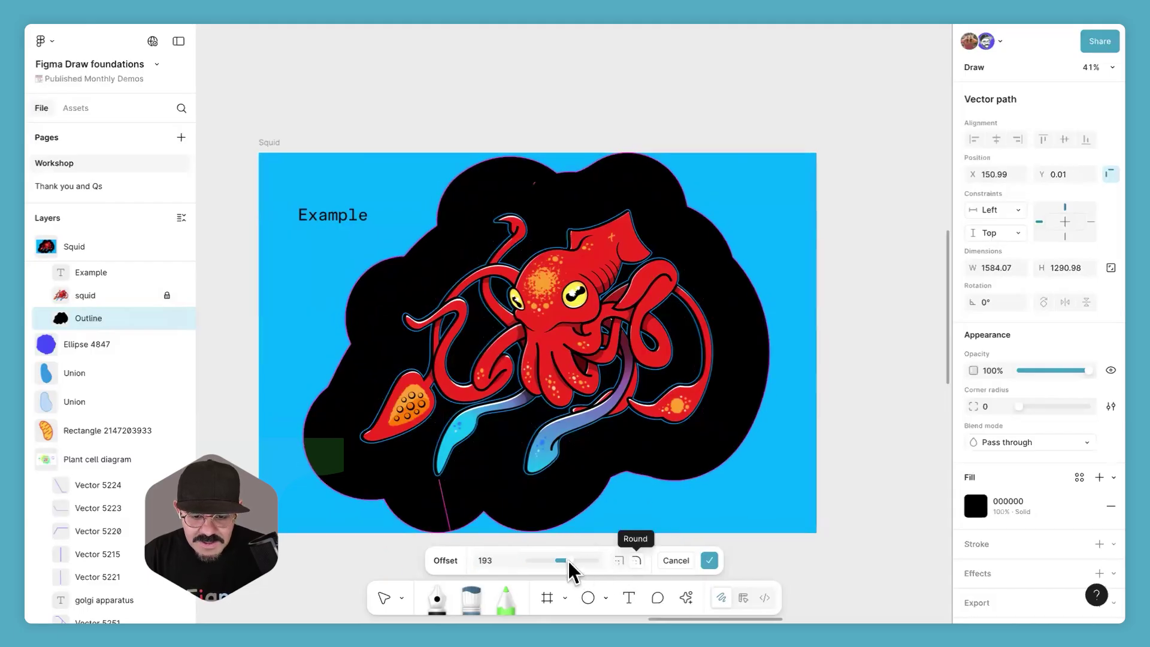
pyautogui.moveTo(559, 562); pyautogui.dragTo(562, 563)
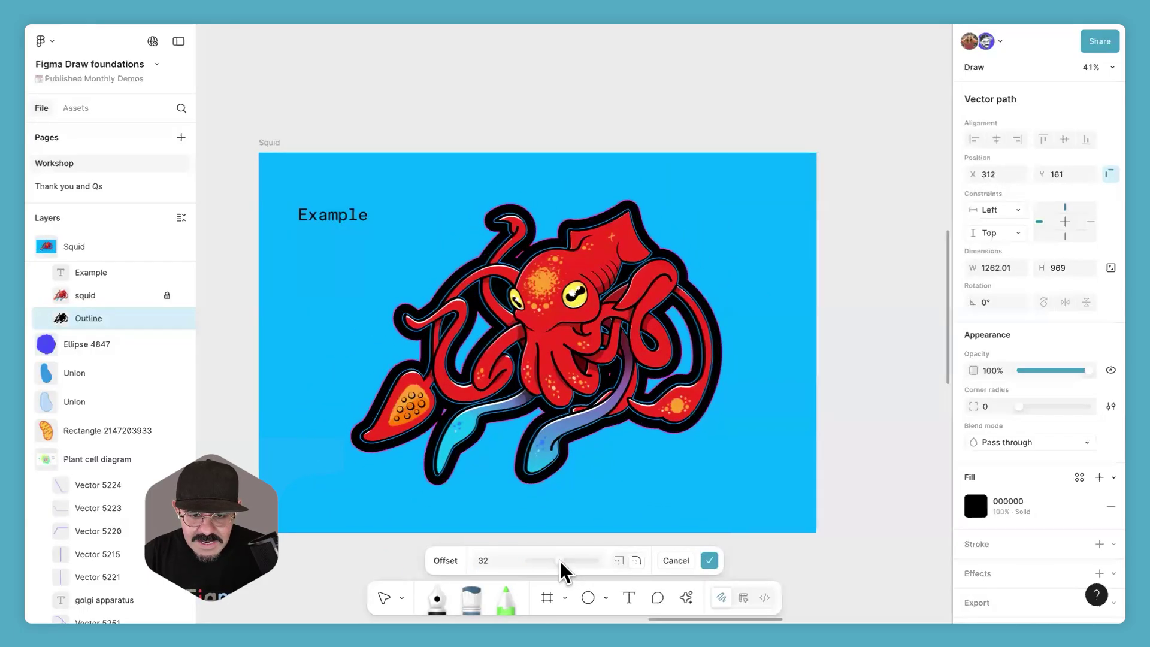
pyautogui.click(709, 562)
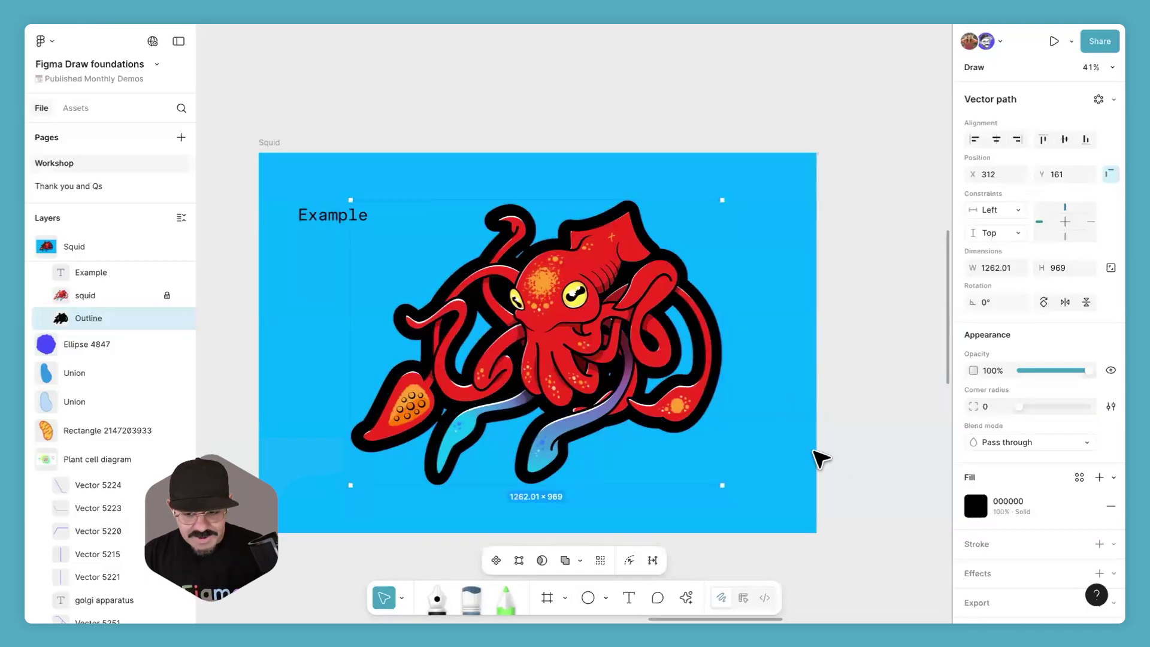
# Step: Change the fill of the offset Outline shape from black to dark red A11F1F
pyautogui.scroll(5, 495, 449)
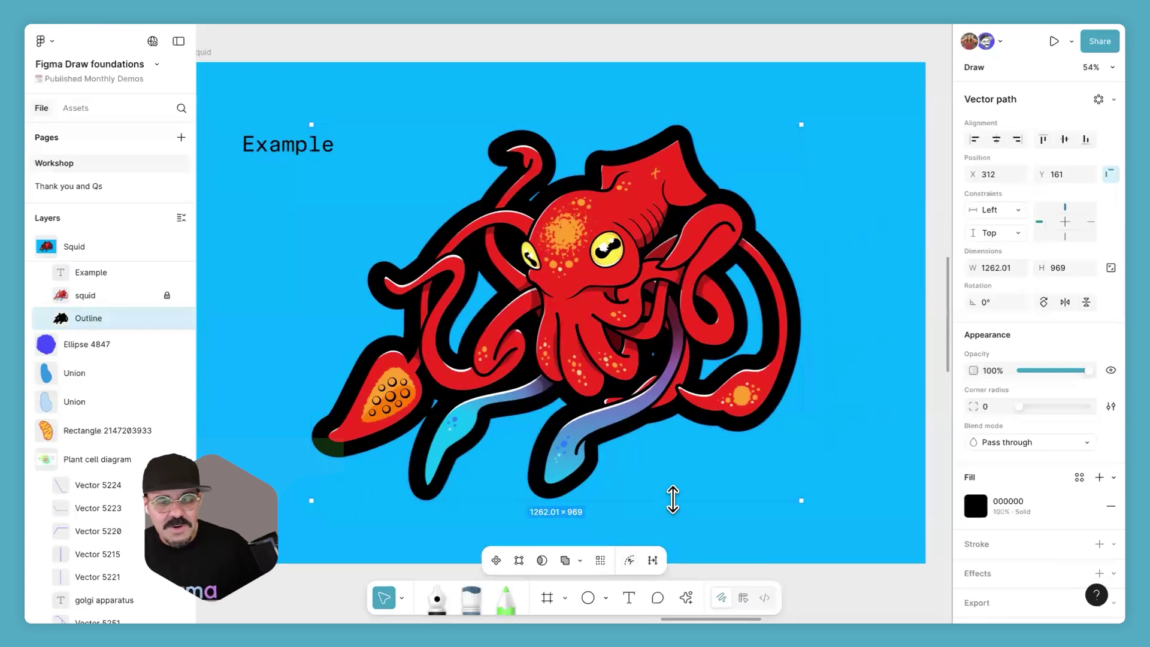
pyautogui.scroll(-5, 672, 495)
pyautogui.hscroll(3, 692, 497)
pyautogui.scroll(-3, 585, 469)
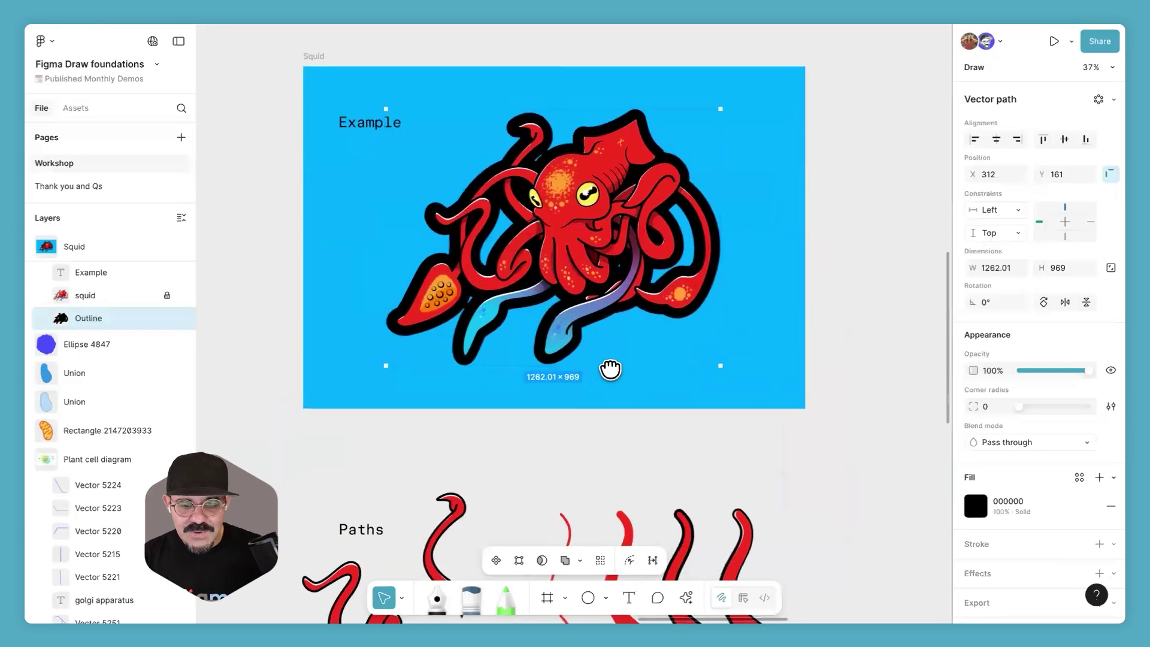
pyautogui.scroll(1, 626, 411)
pyautogui.scroll(1, 644, 412)
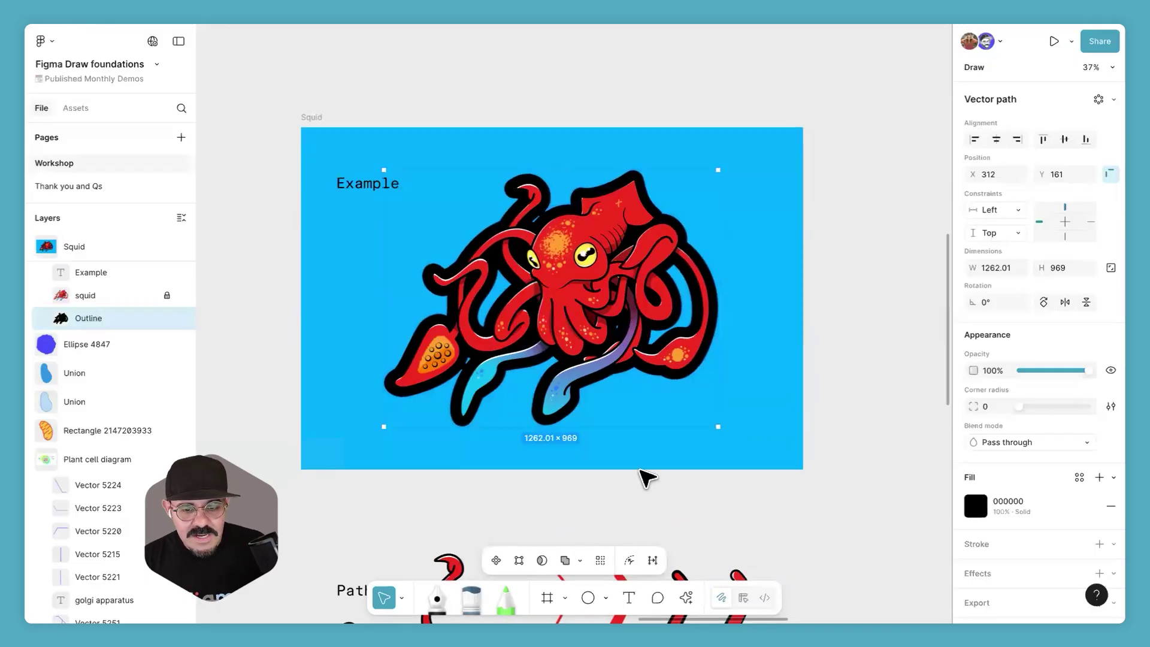
pyautogui.scroll(3, 622, 458)
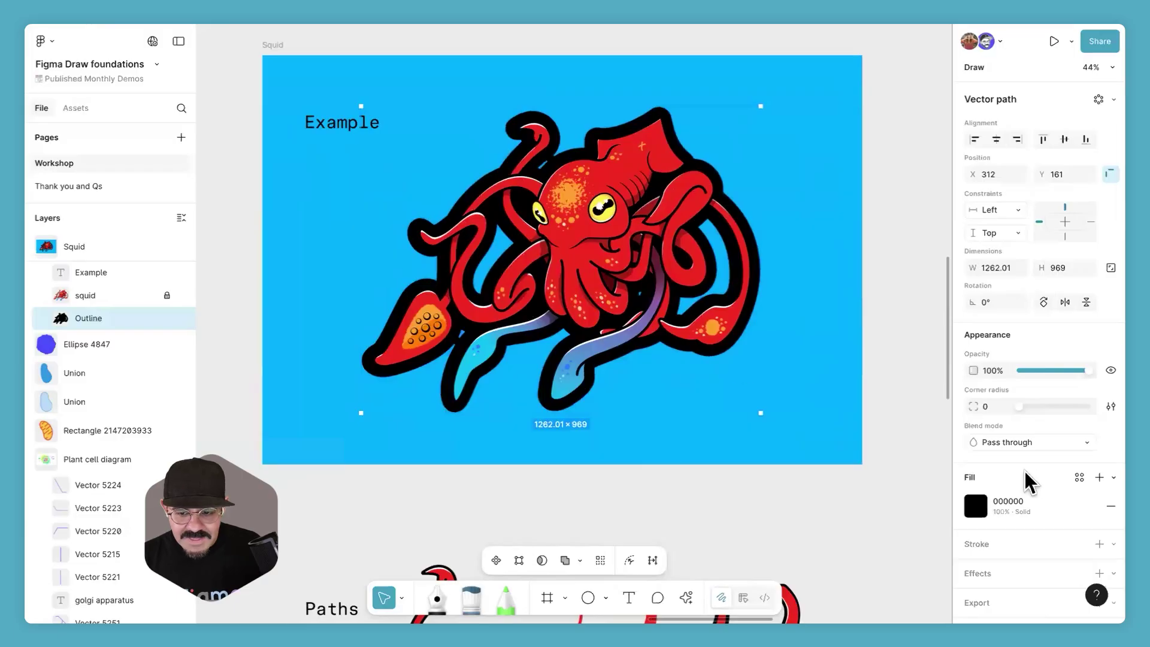
pyautogui.click(976, 508)
pyautogui.click(912, 349)
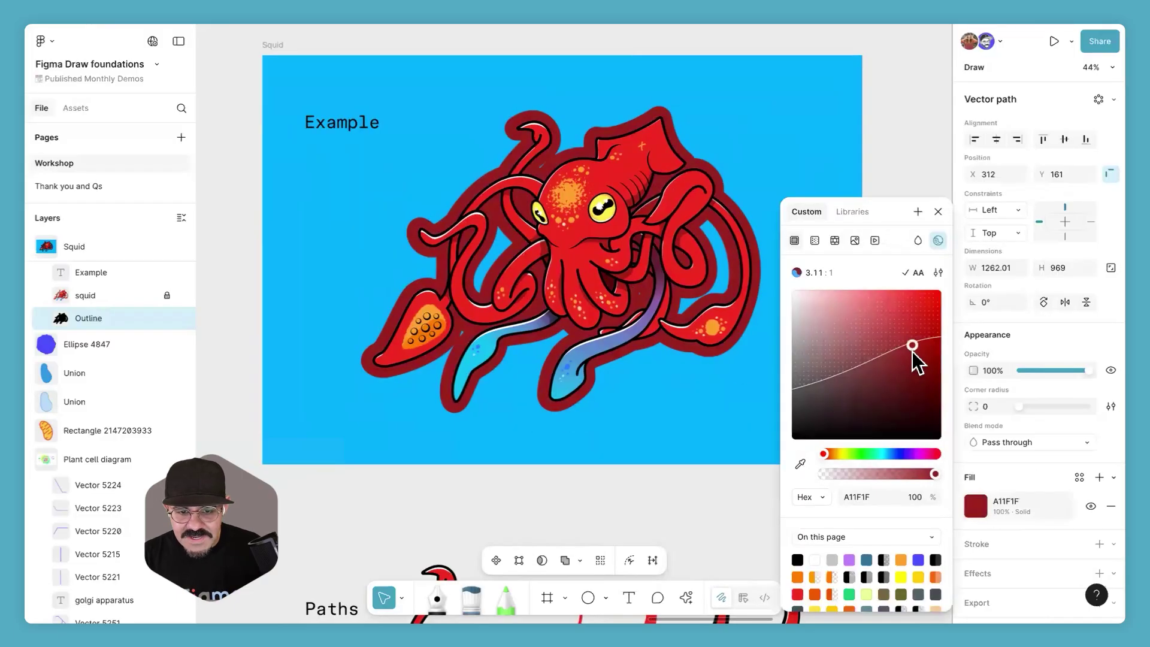
# Step: Recolor the squid's Outline shape with the solid blue fill 192CD5
pyautogui.click(909, 334)
pyautogui.moveTo(906, 384); pyautogui.dragTo(811, 414)
pyautogui.click(895, 453)
pyautogui.moveTo(904, 401); pyautogui.dragTo(923, 312)
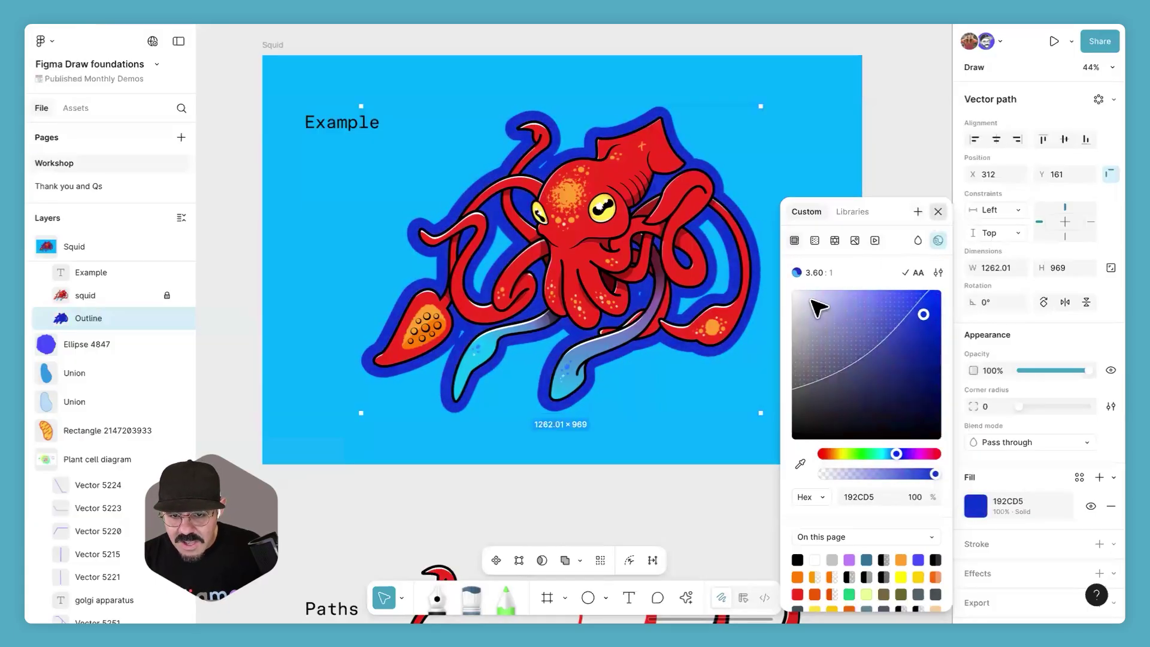
pyautogui.click(938, 211)
# Step: Add a Texture effect to the Outline shape with a size of 2.3 and a radius of 15.5
pyautogui.scroll(1, 742, 296)
pyautogui.scroll(-1, 1062, 477)
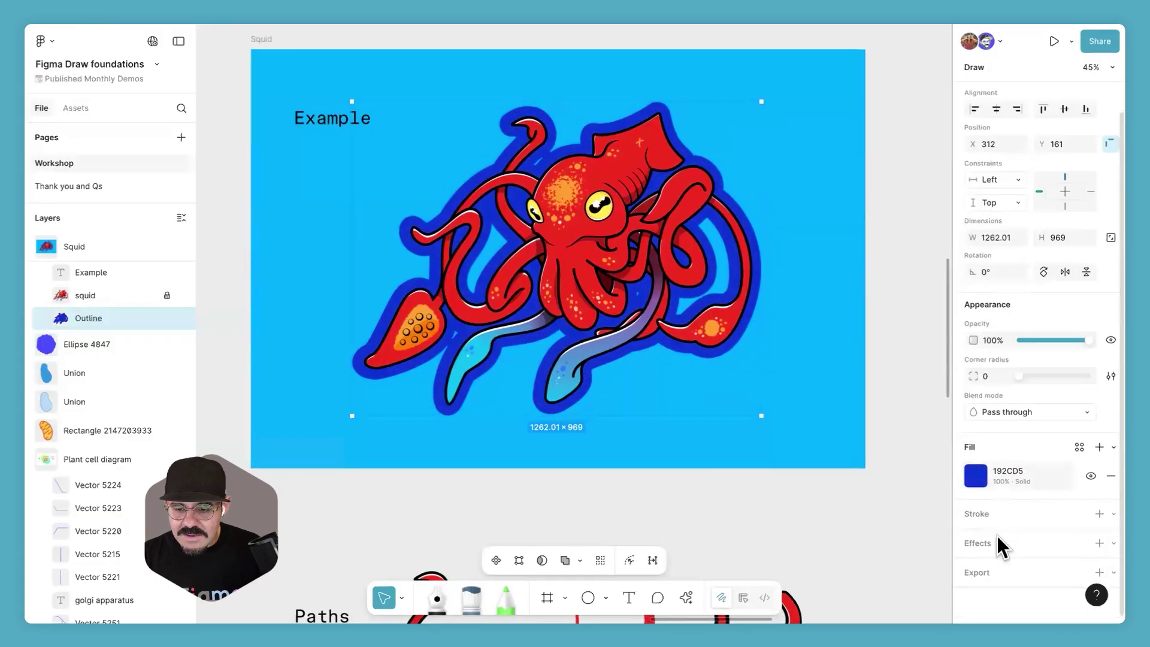
pyautogui.click(1109, 542)
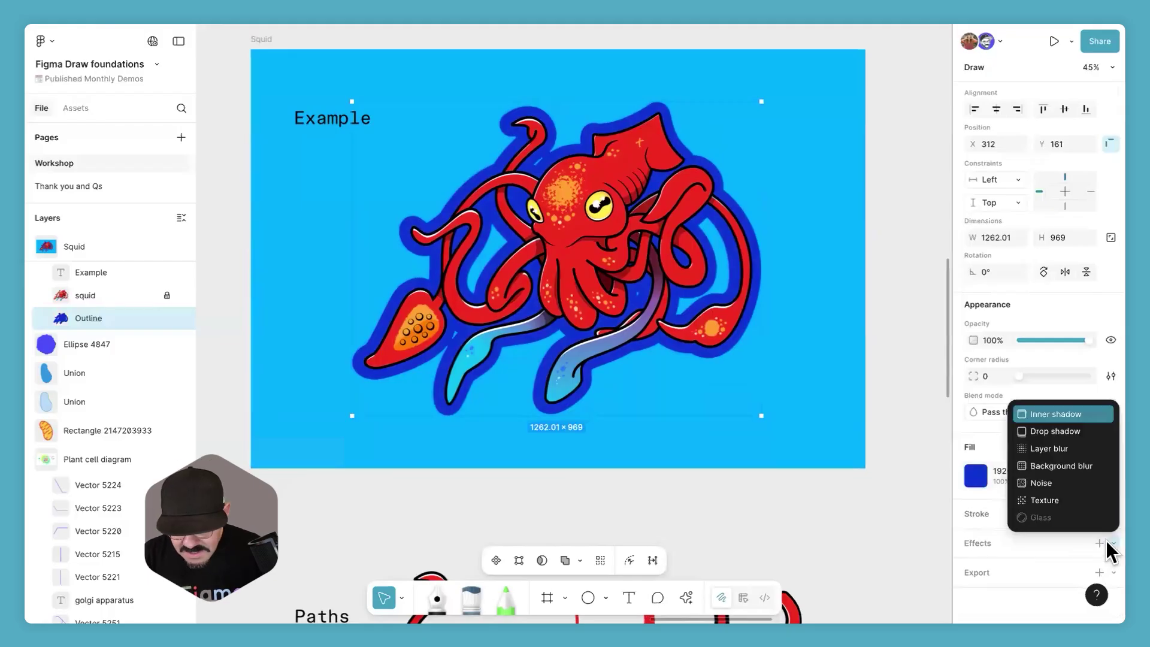
pyautogui.click(1084, 512)
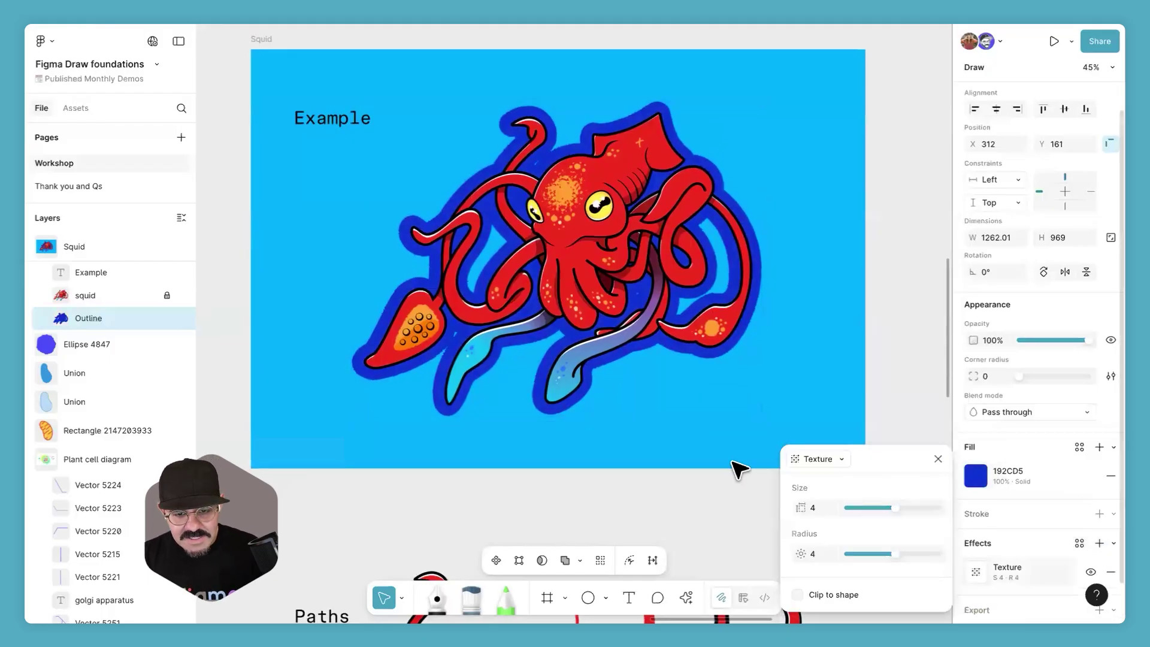
pyautogui.scroll(5, 611, 381)
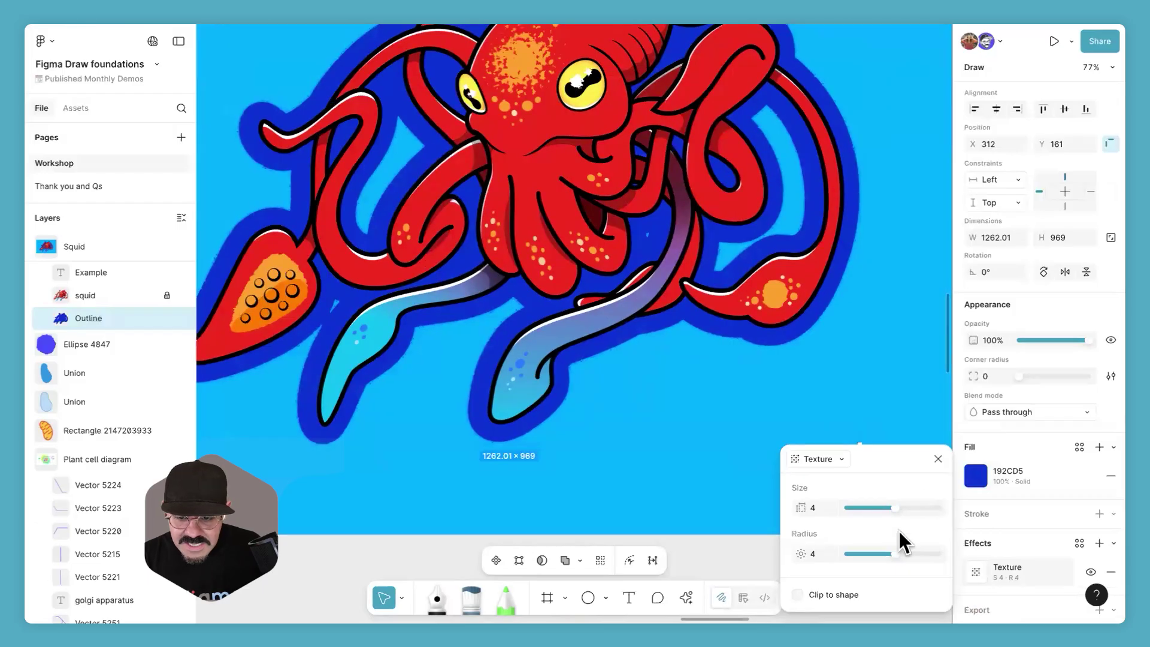
pyautogui.moveTo(893, 507); pyautogui.dragTo(857, 506)
pyautogui.click(900, 507)
pyautogui.moveTo(895, 553); pyautogui.dragTo(844, 501)
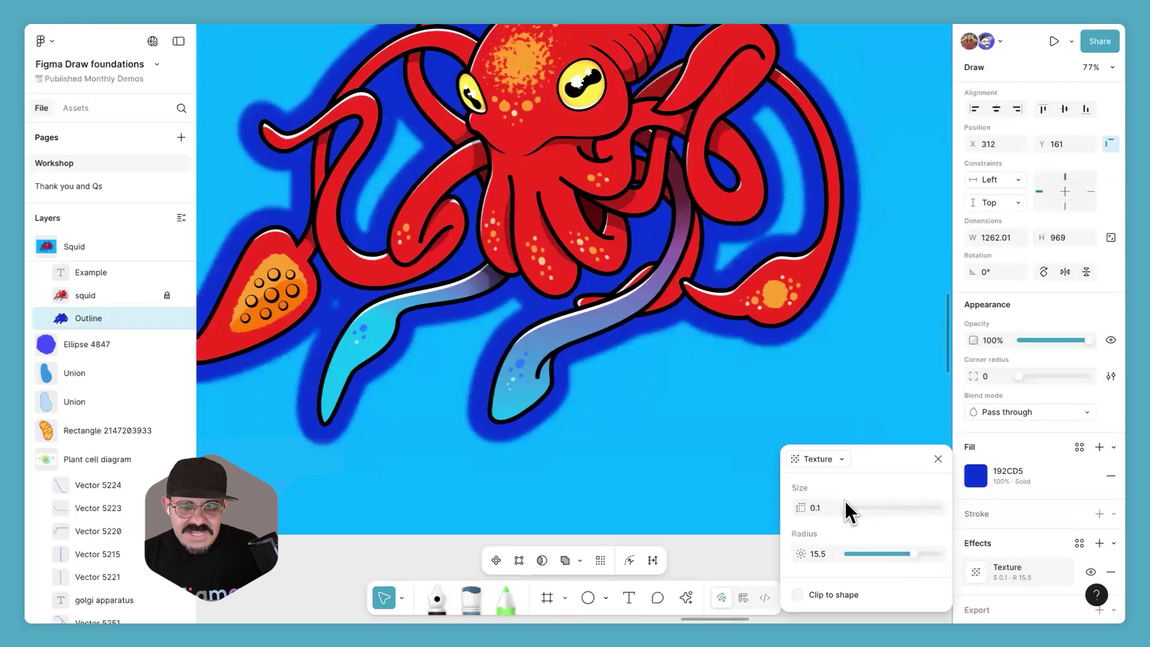
pyautogui.moveTo(884, 503); pyautogui.dragTo(887, 505)
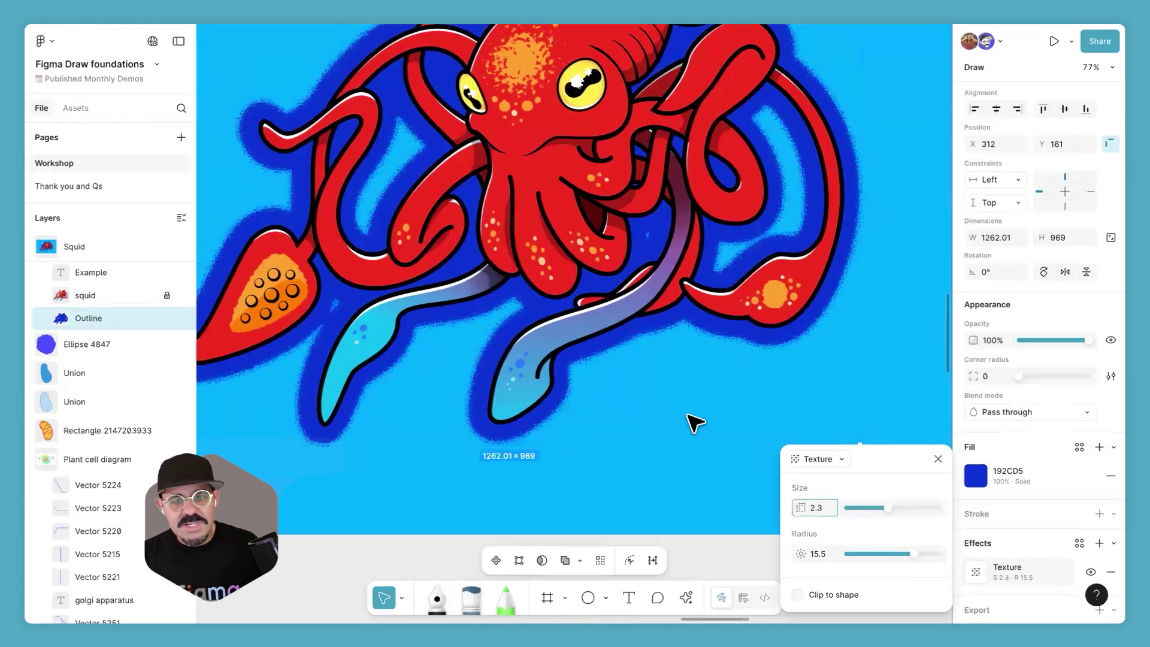
# Step: Set the Outline texture's radius to 66.1 with a size of 2.3, and deselect the shape
pyautogui.scroll(-3, 693, 423)
pyautogui.moveTo(907, 549); pyautogui.dragTo(920, 549)
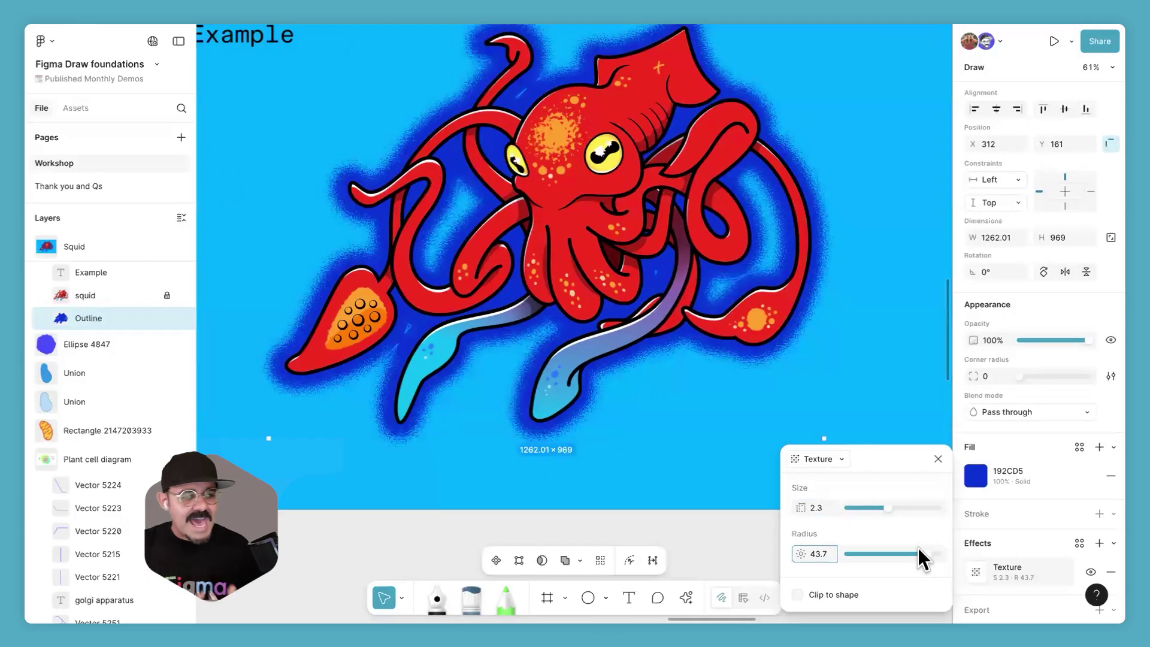
pyautogui.moveTo(911, 547); pyautogui.dragTo(932, 557)
pyautogui.moveTo(884, 508); pyautogui.dragTo(891, 506)
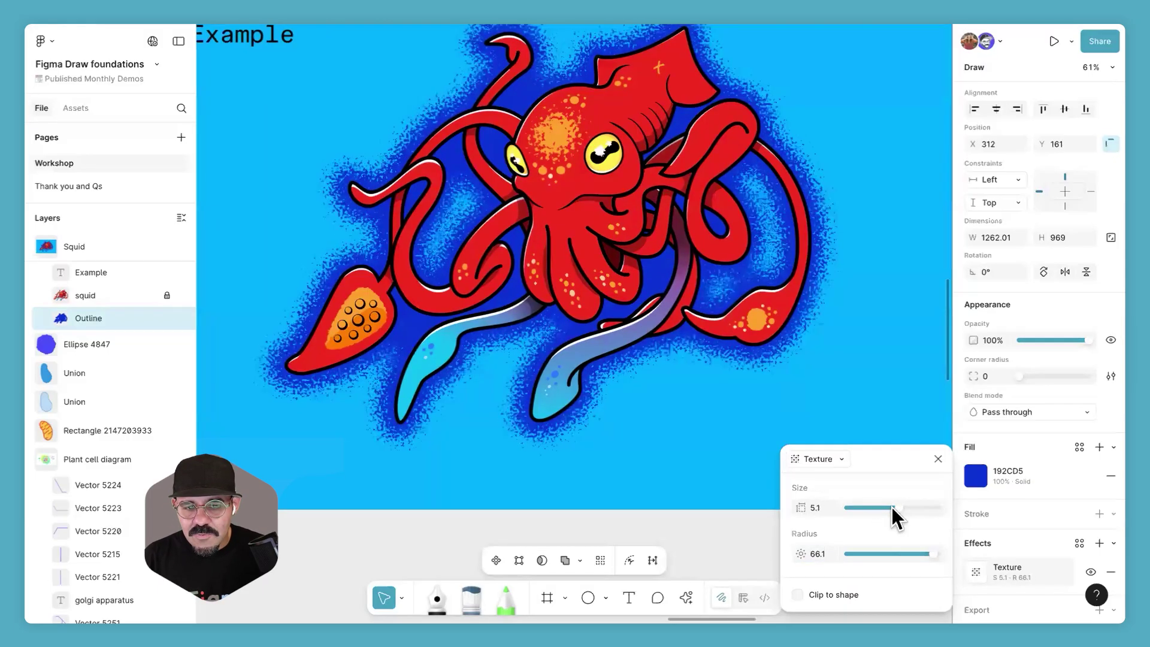
pyautogui.click(850, 388)
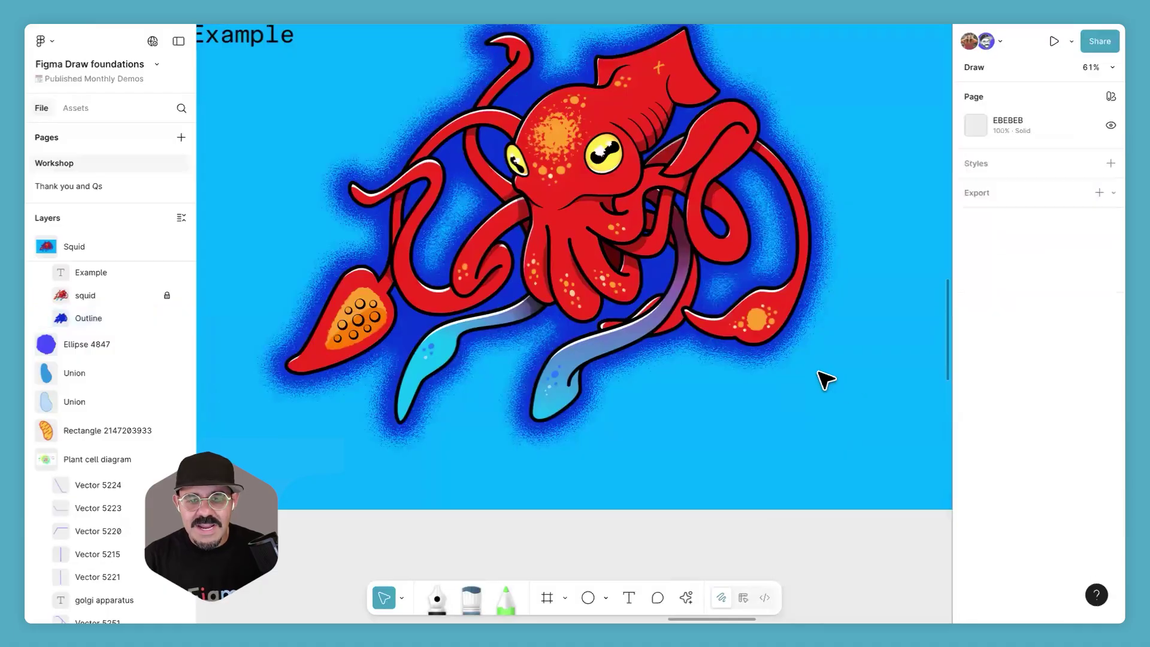
# Step: Examine the textured edge of the Outline shape and its vector points up close, and return to the whole squid
pyautogui.scroll(2, 777, 429)
pyautogui.doubleClick(658, 419)
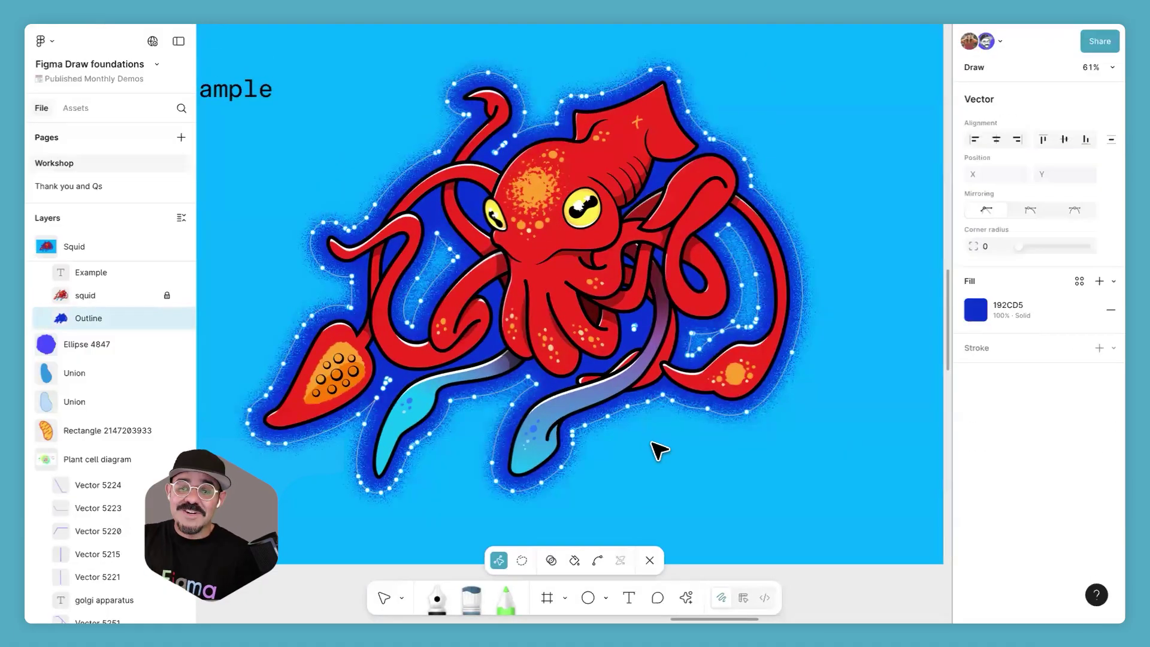
pyautogui.press('Escape')
pyautogui.scroll(10, 628, 418)
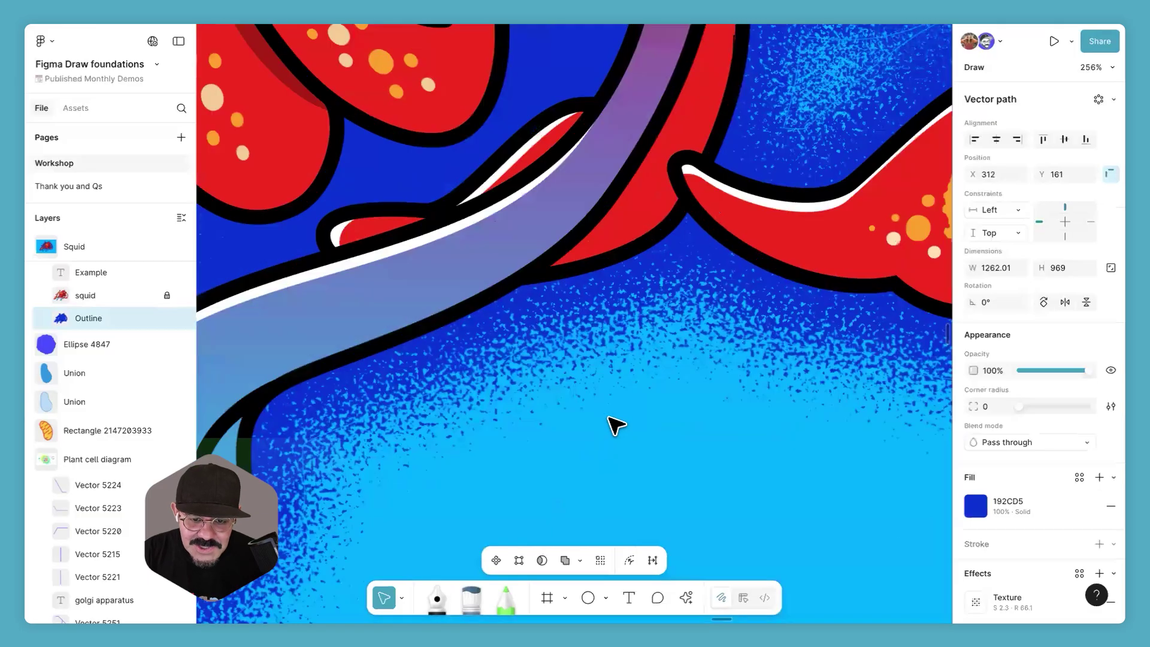
pyautogui.scroll(3, 570, 347)
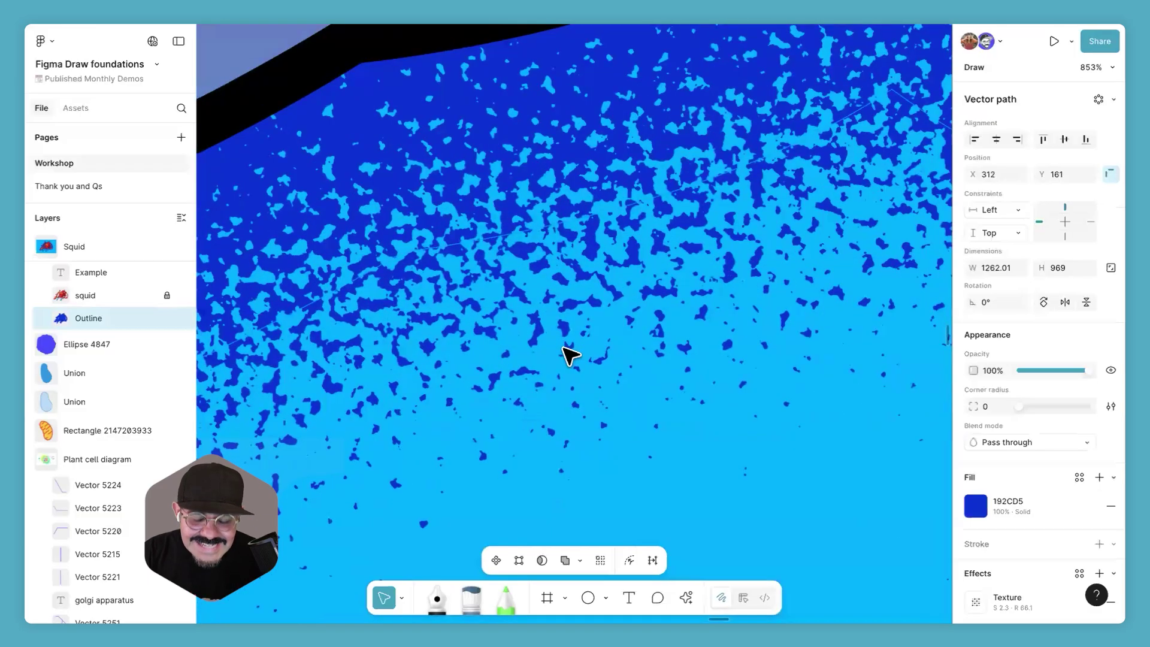
pyautogui.scroll(-10, 570, 360)
pyautogui.scroll(-5, 570, 366)
pyautogui.click(790, 336)
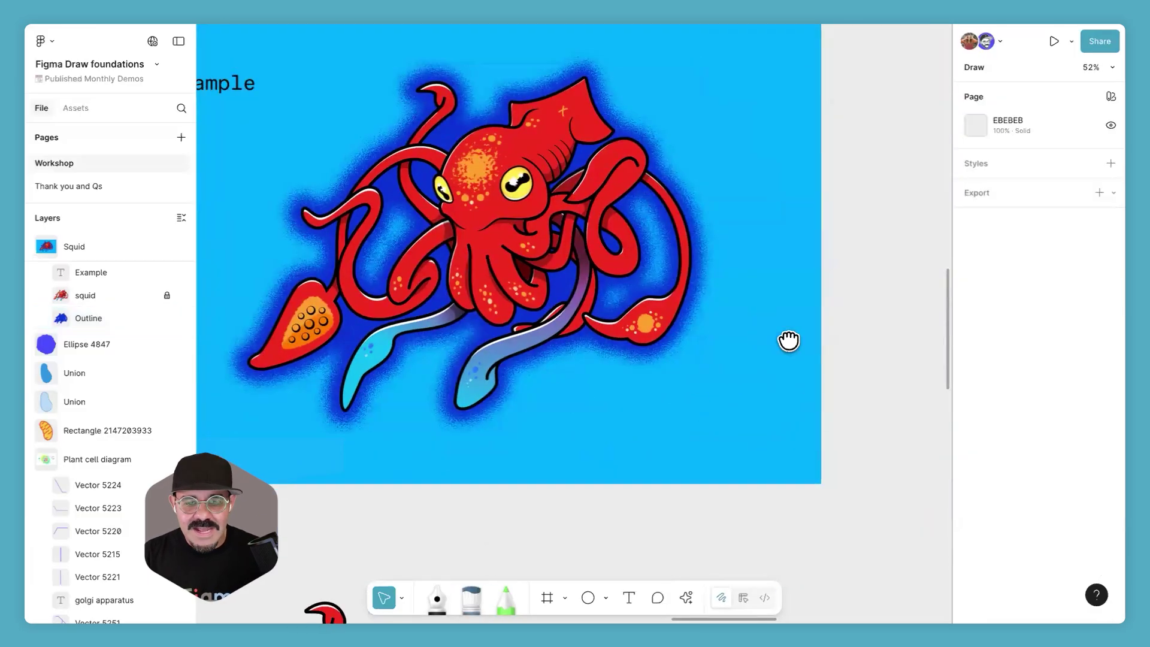
pyautogui.scroll(1, 801, 344)
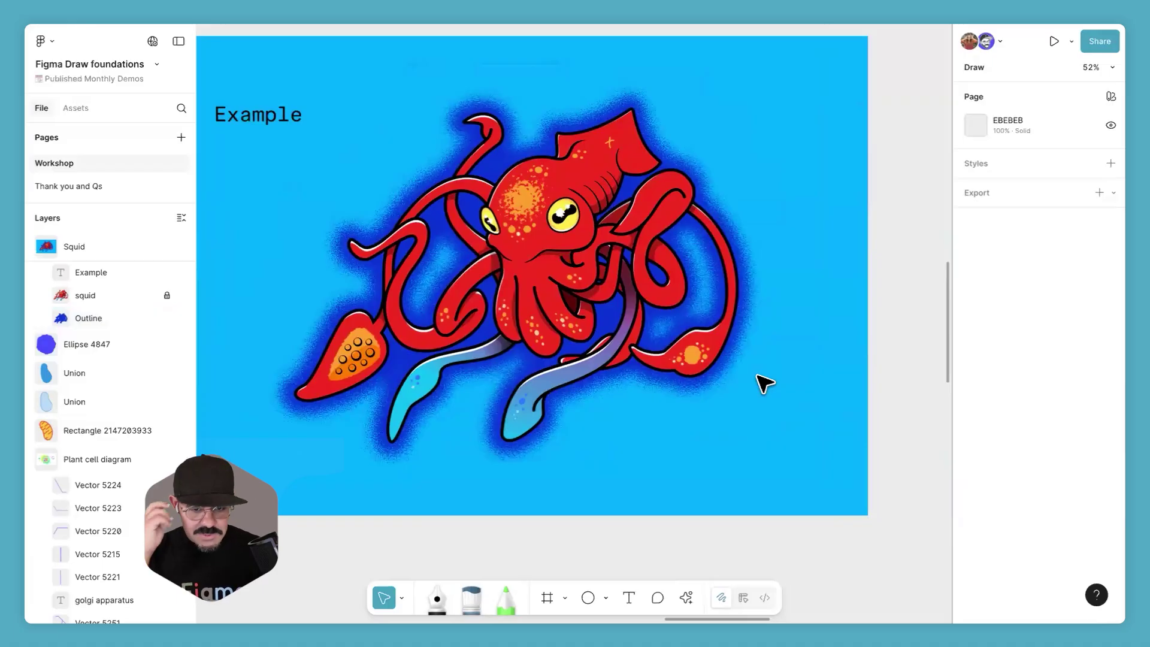
# Step: Lock the Outline layer and unlock the squid group
pyautogui.click(585, 267)
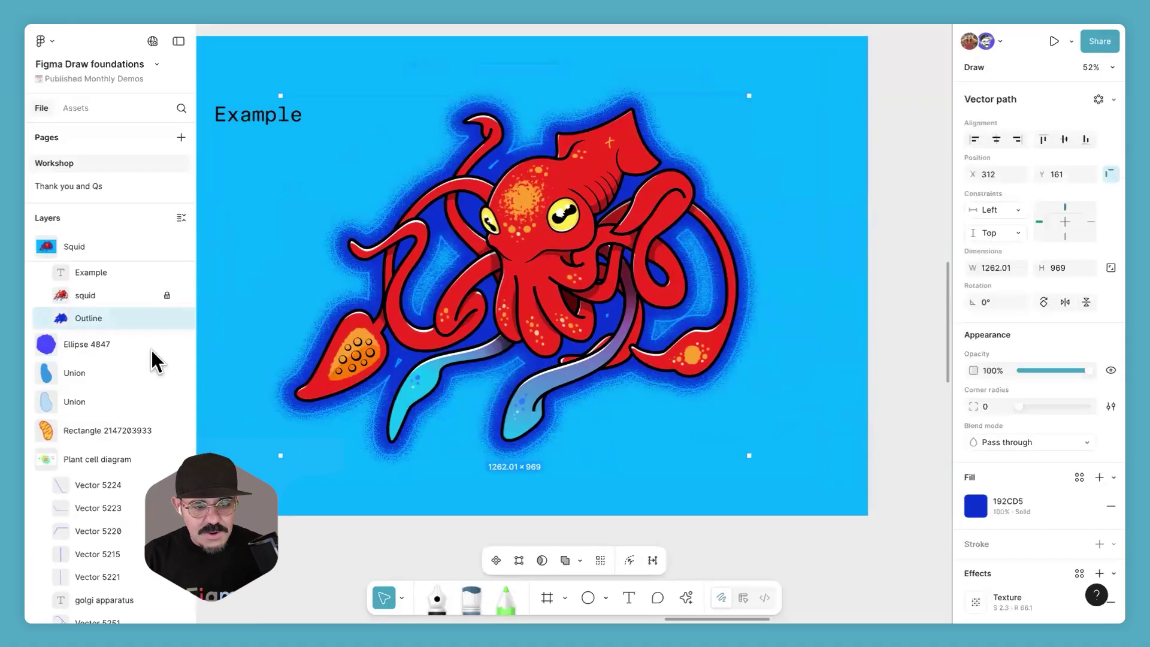
pyautogui.click(167, 318)
pyautogui.click(129, 293)
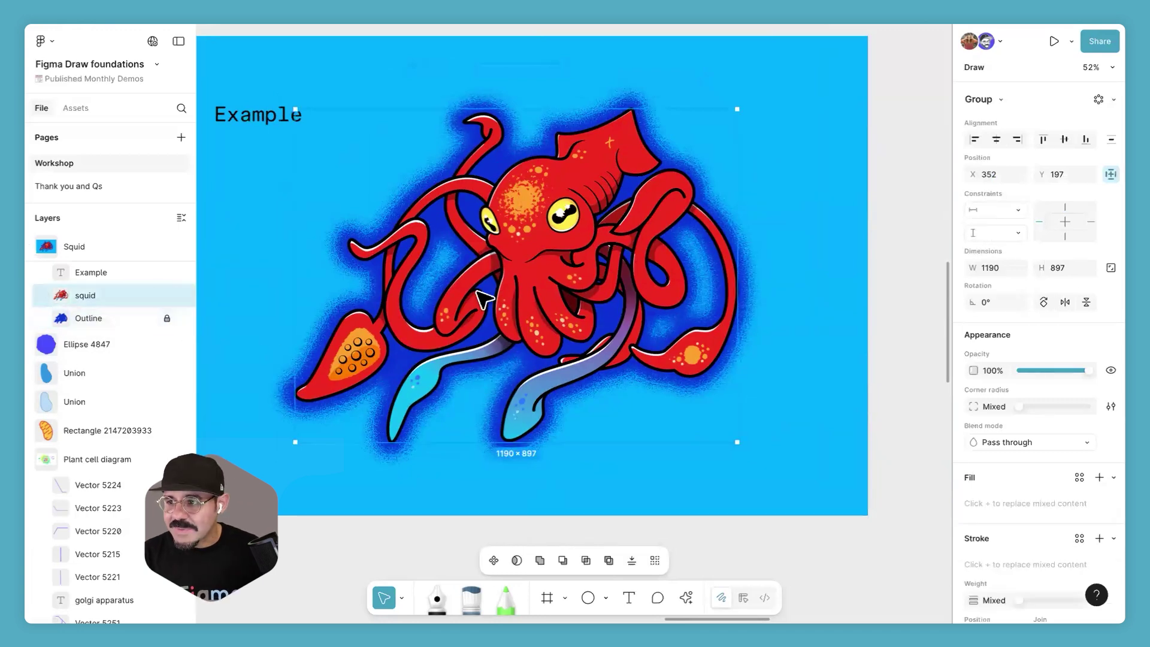
# Step: Add a Layer blur effect to the squid group and make it progressive
pyautogui.scroll(-8, 1014, 469)
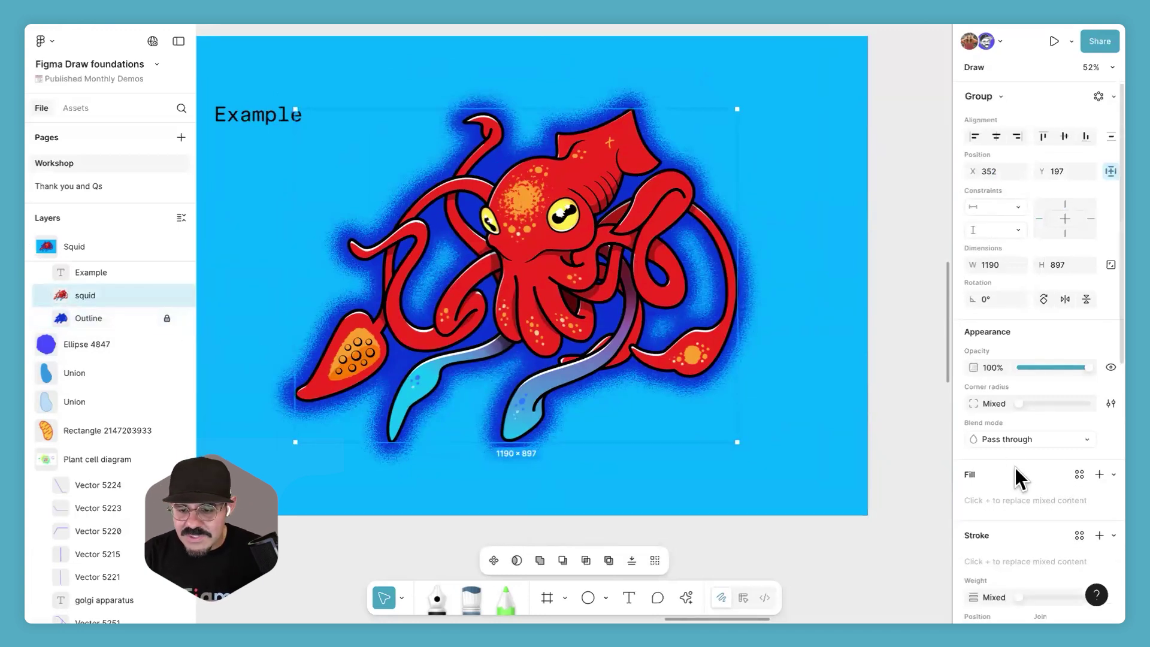
pyautogui.scroll(4, 1009, 405)
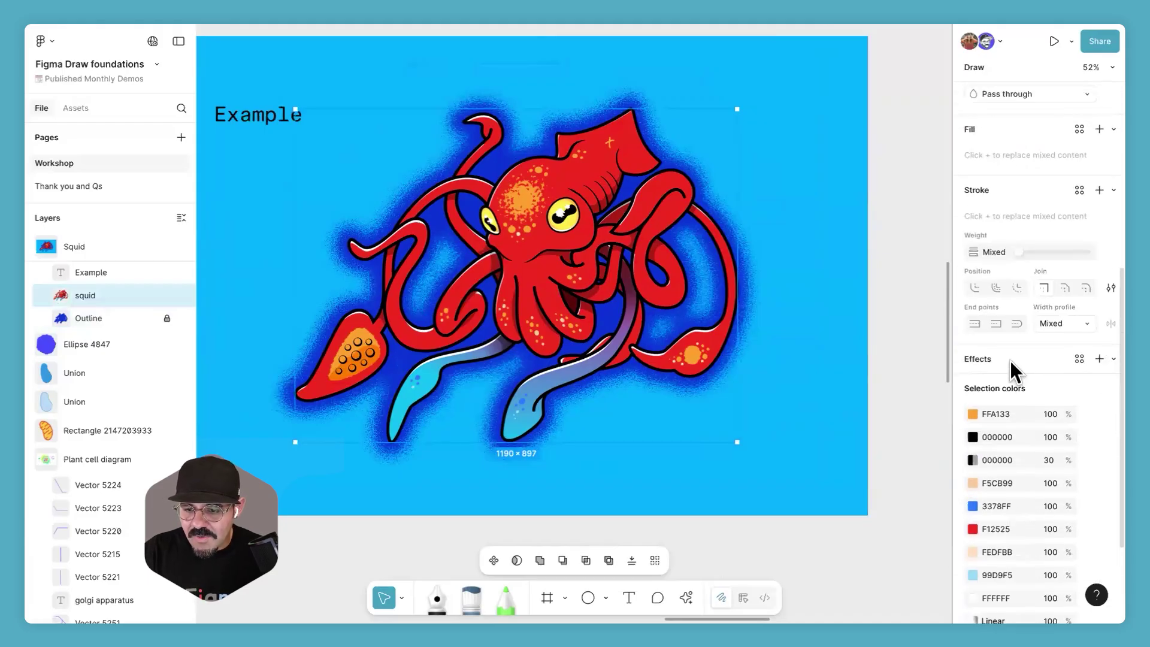
pyautogui.click(1106, 359)
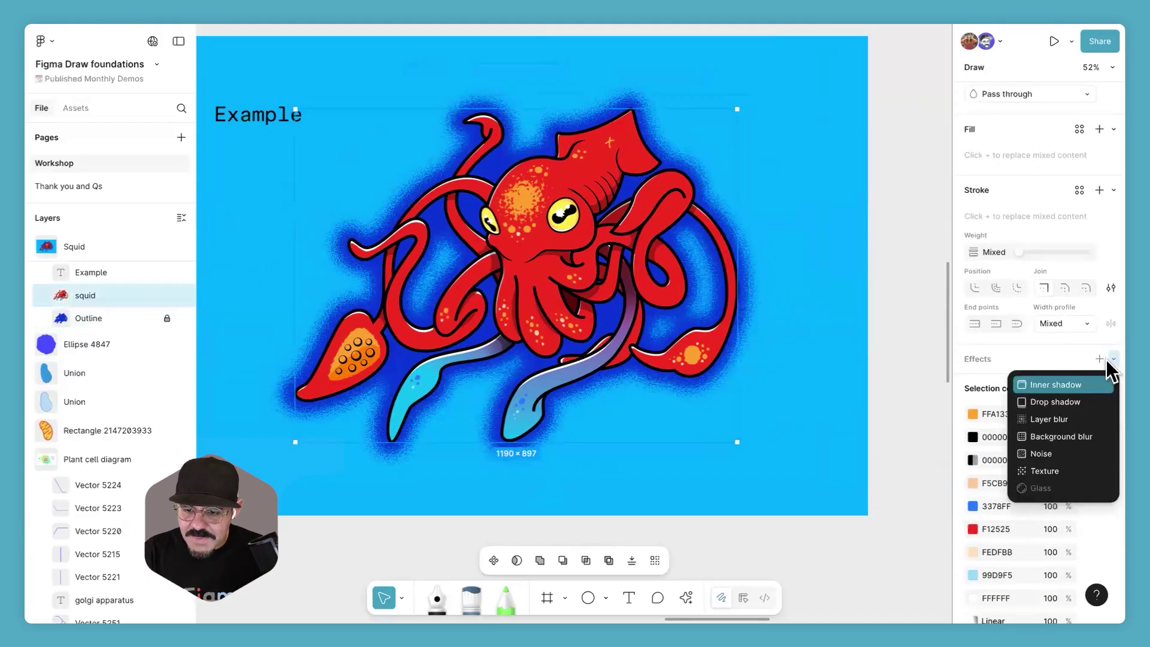
pyautogui.click(1066, 422)
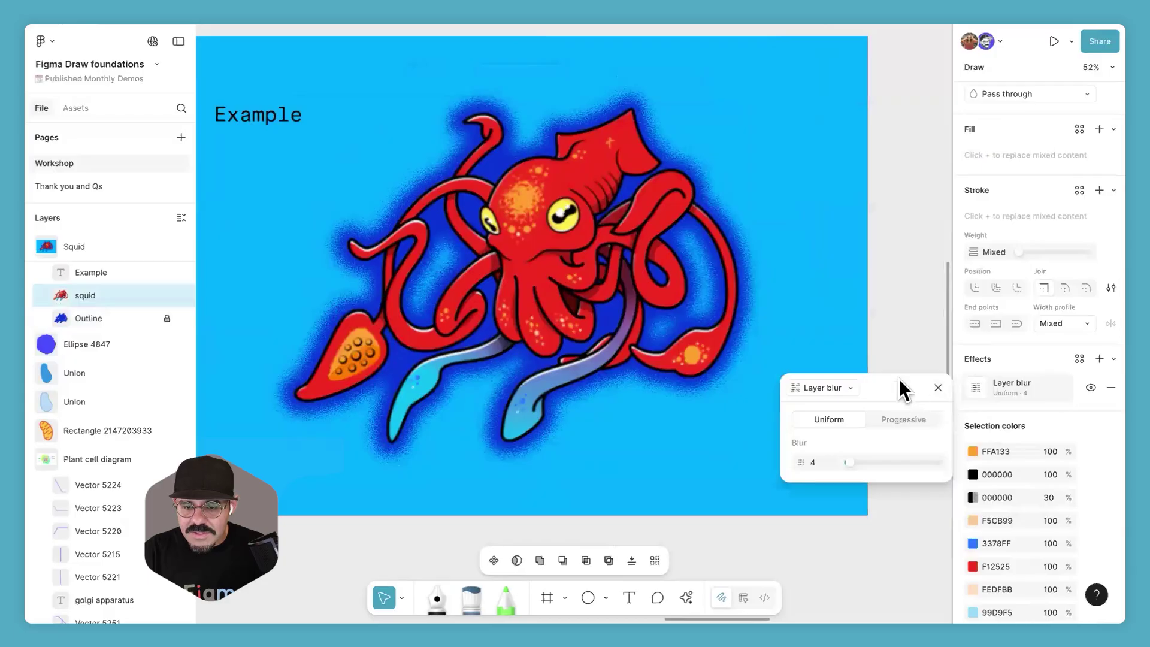
pyautogui.moveTo(898, 378); pyautogui.dragTo(856, 246)
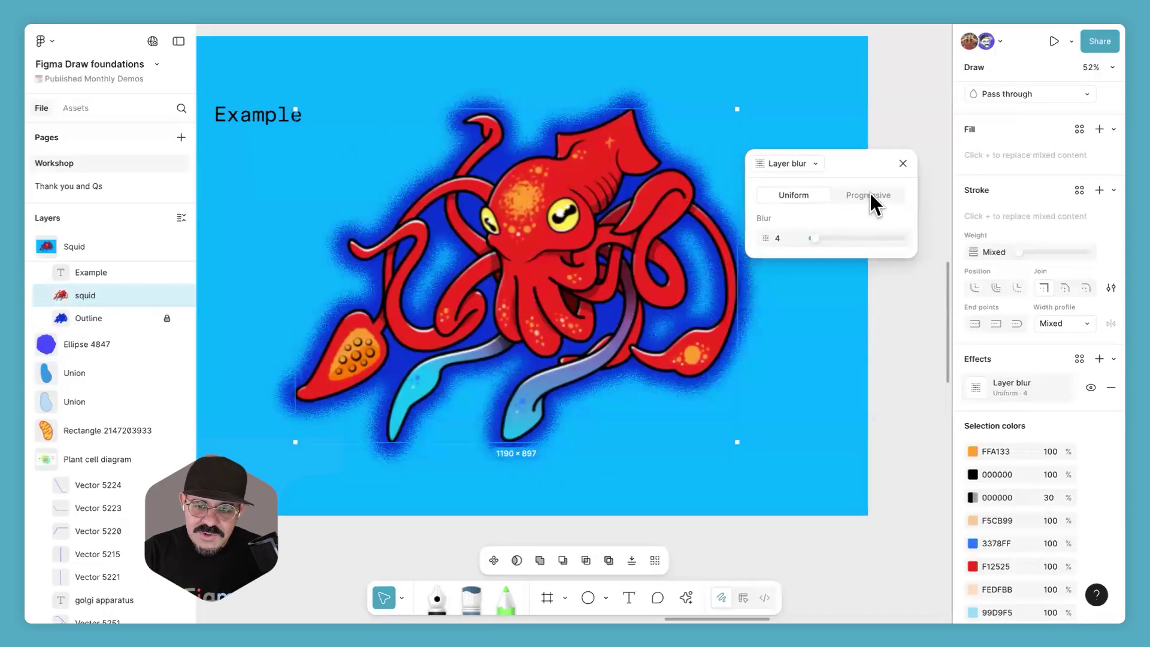
pyautogui.click(869, 194)
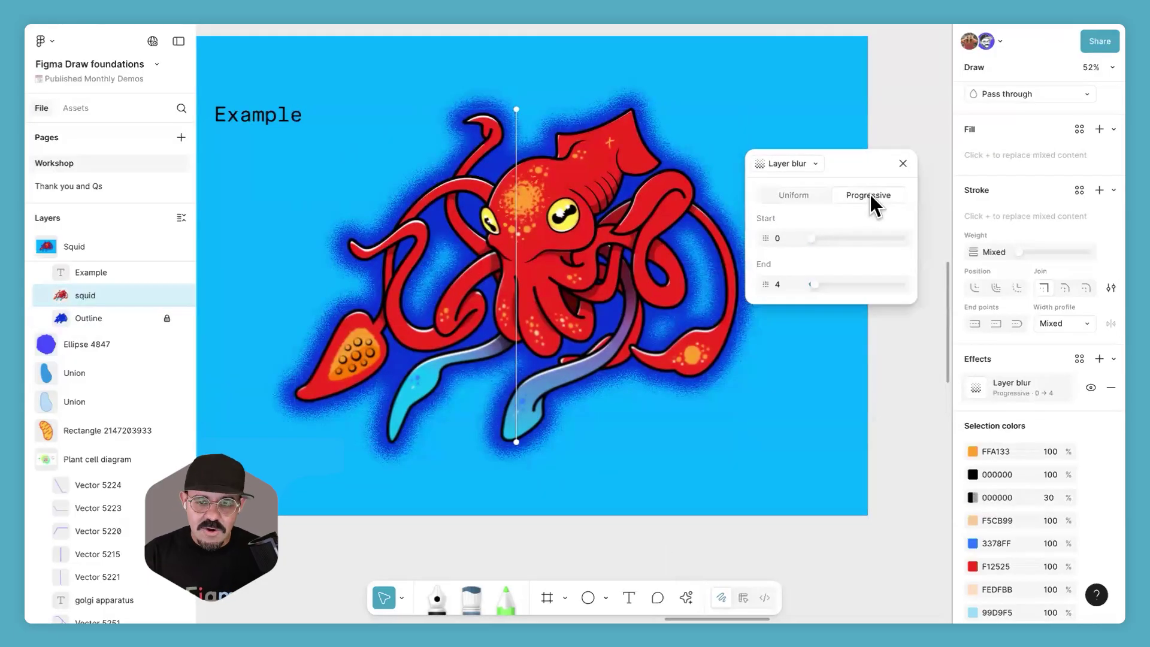
# Step: Run the progressive blur diagonally from the squid's mantle fin to its lower tentacles and set the end blur to 55
pyautogui.moveTo(516, 109); pyautogui.dragTo(610, 159)
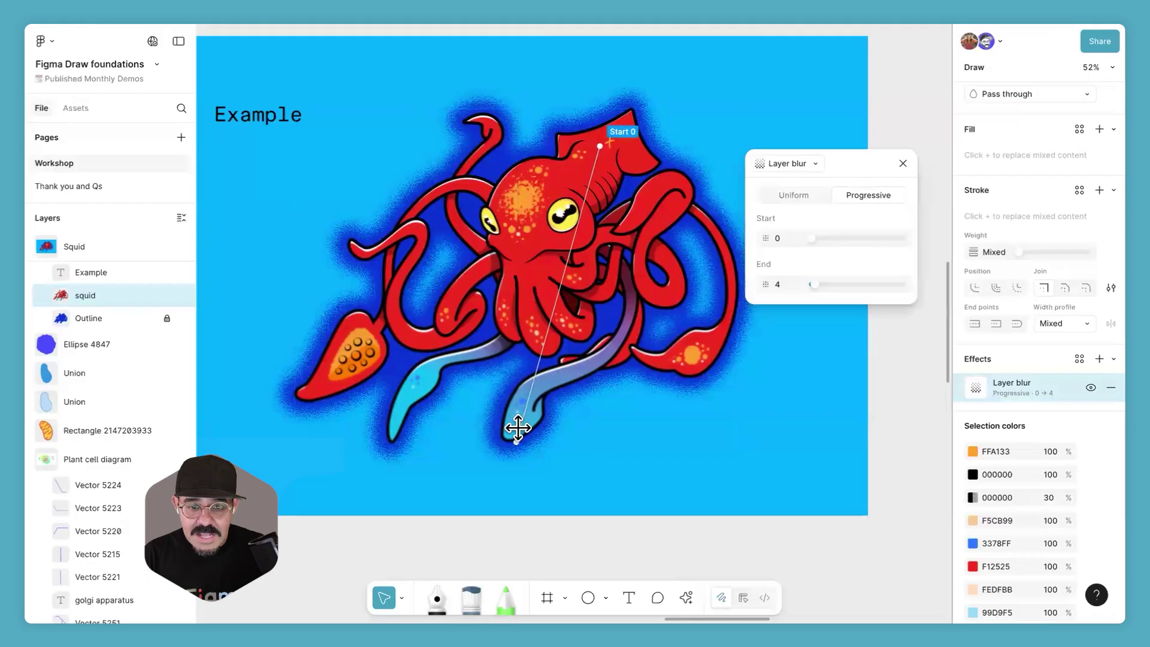
pyautogui.moveTo(518, 438); pyautogui.dragTo(480, 348)
pyautogui.moveTo(817, 288); pyautogui.dragTo(863, 289)
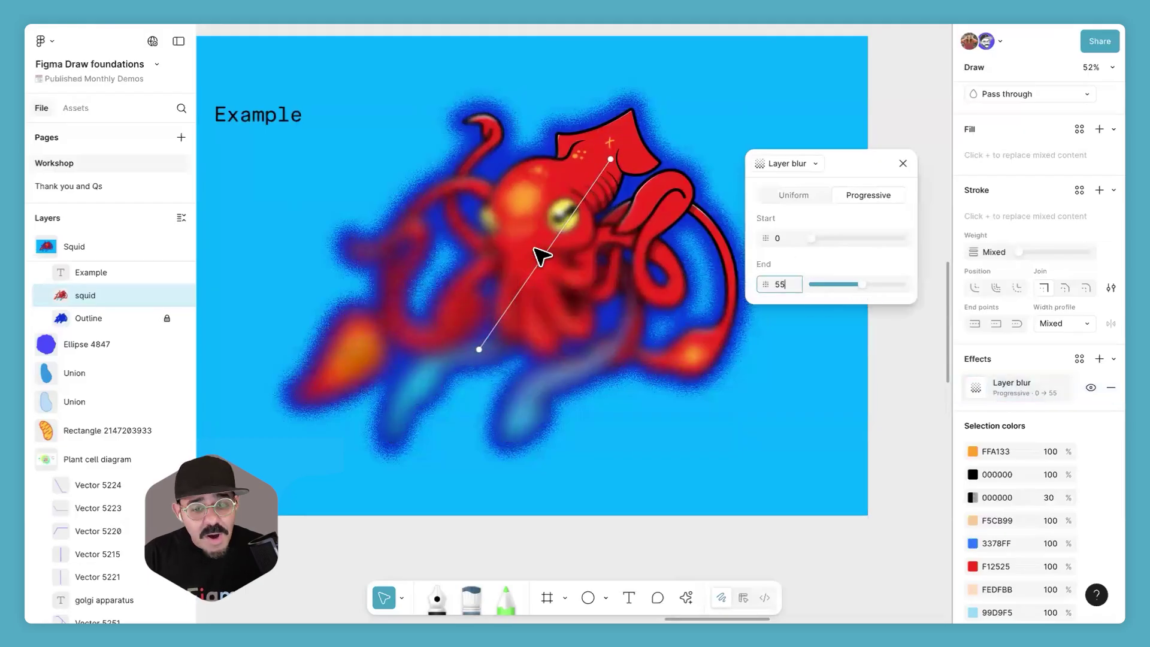
# Step: Try different blur directions from the squid's body, first toward the front tentacle tips and finally toward the rear tentacle
pyautogui.moveTo(472, 354); pyautogui.dragTo(376, 441)
pyautogui.moveTo(612, 158); pyautogui.dragTo(487, 294)
pyautogui.moveTo(814, 237)
pyautogui.mouseDown()
pyautogui.moveTo(848, 239)
pyautogui.moveTo(797, 240)
pyautogui.mouseUp()
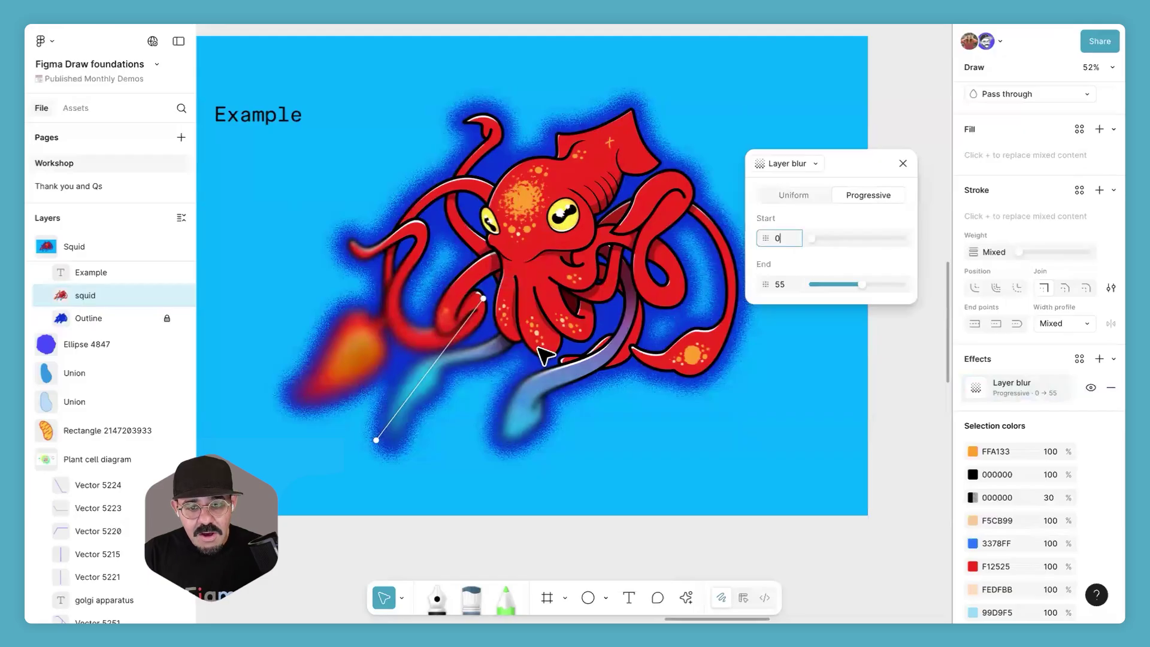
pyautogui.moveTo(481, 300); pyautogui.dragTo(538, 270)
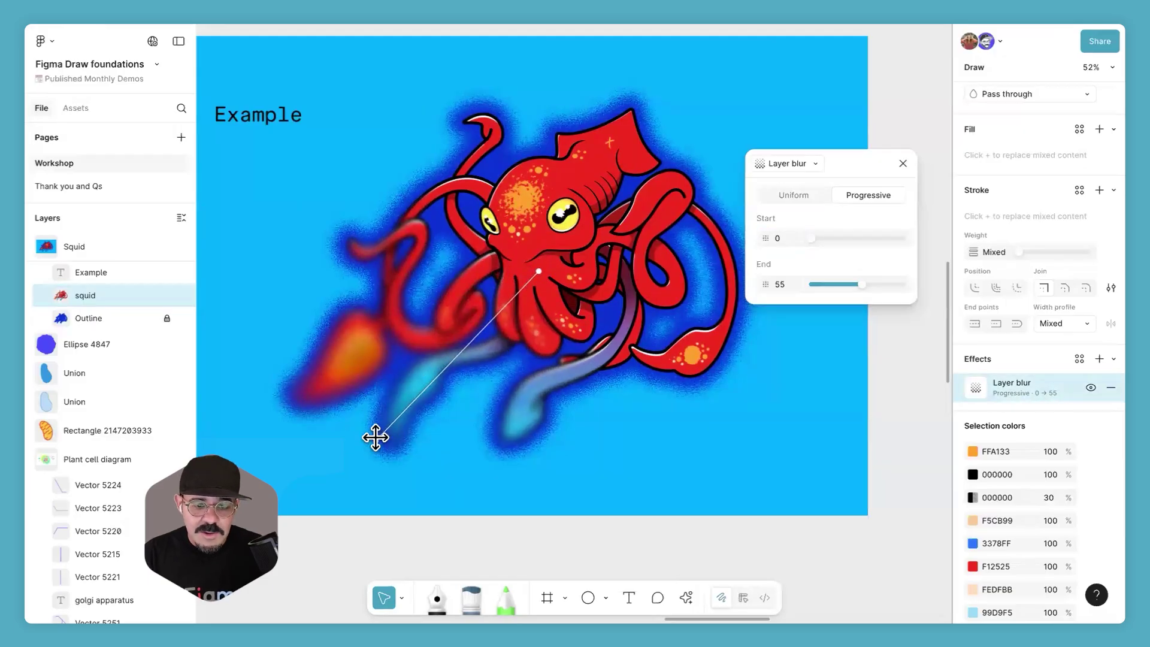
pyautogui.moveTo(498, 411); pyautogui.dragTo(645, 346)
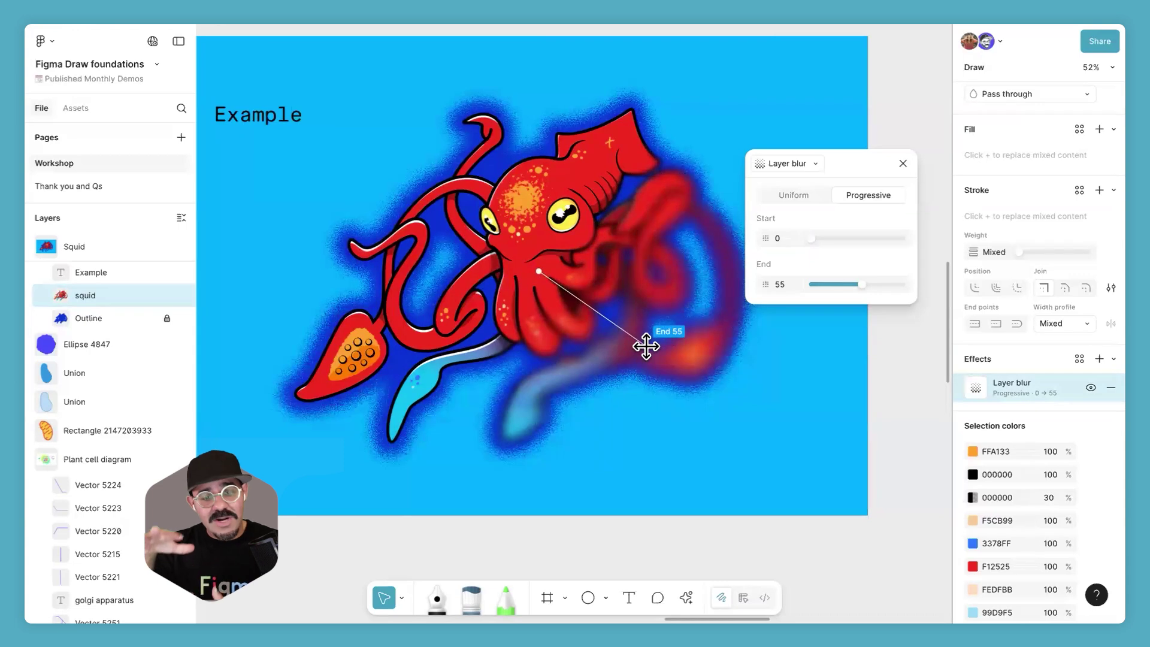
# Step: Run the progressive blur from below the squid's head down to the tentacle crossing, and set the end blur to 14
pyautogui.moveTo(538, 271); pyautogui.dragTo(587, 209)
pyautogui.moveTo(645, 346); pyautogui.dragTo(627, 365)
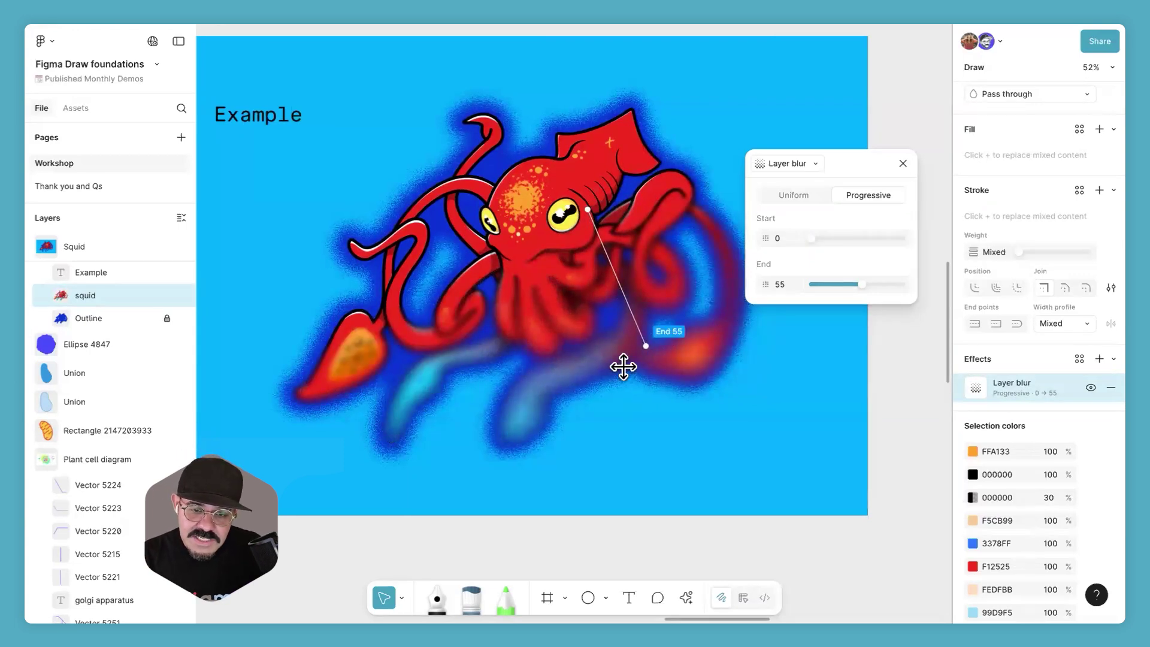
pyautogui.moveTo(589, 209); pyautogui.dragTo(594, 281)
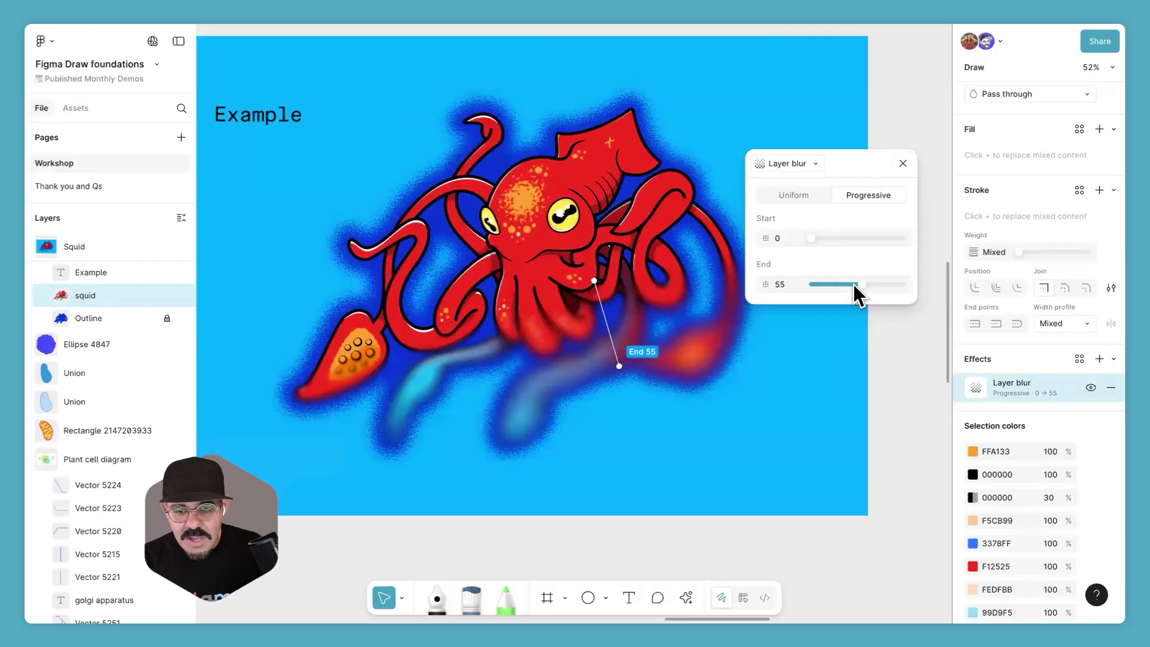
pyautogui.moveTo(858, 284); pyautogui.dragTo(824, 284)
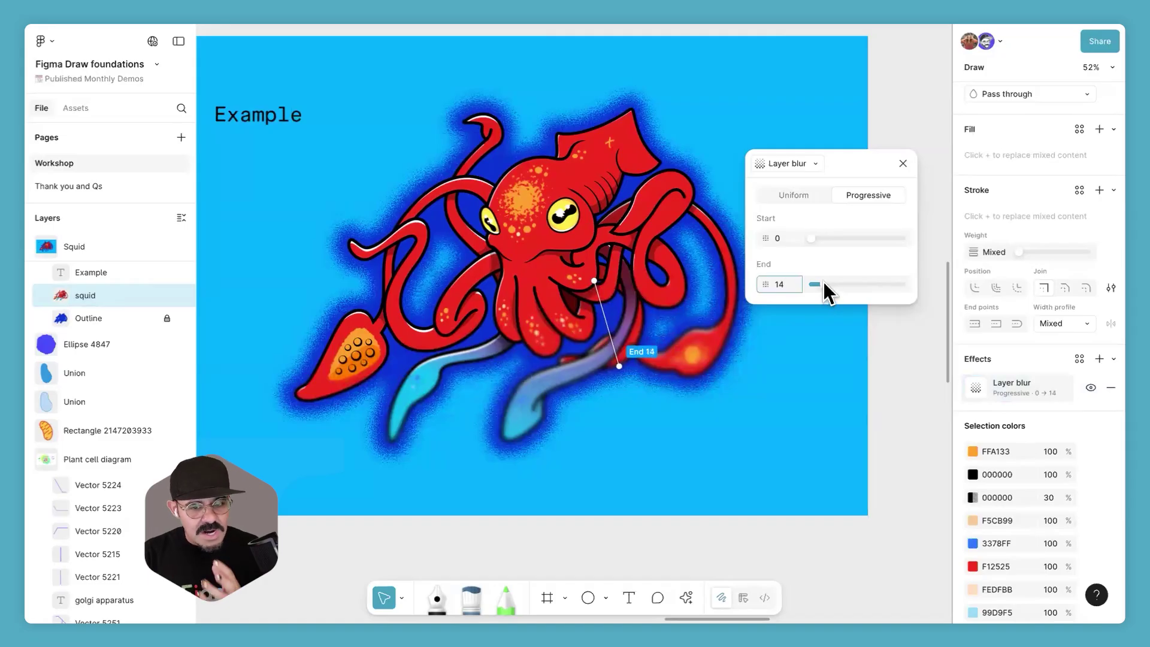
pyautogui.click(903, 164)
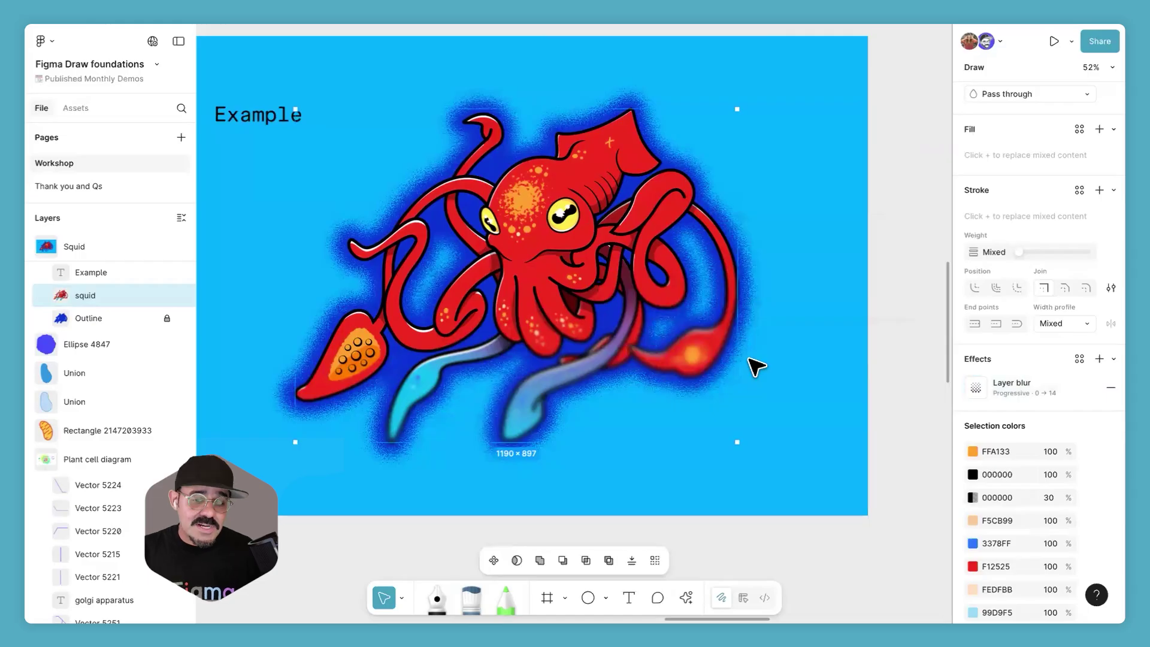
# Step: Open the long blue-purple gradient tentacle for vector editing and try moving an anchor point on its lower curve
pyautogui.doubleClick(570, 385)
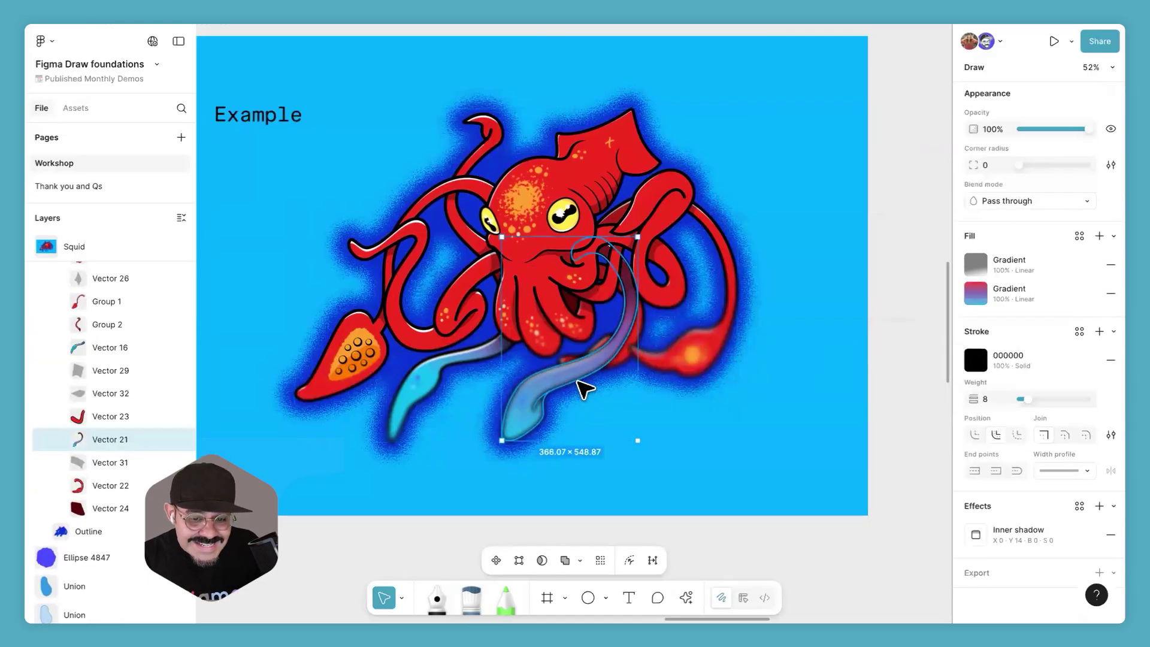
pyautogui.doubleClick(584, 389)
pyautogui.moveTo(619, 354); pyautogui.dragTo(621, 368)
pyautogui.click(621, 362)
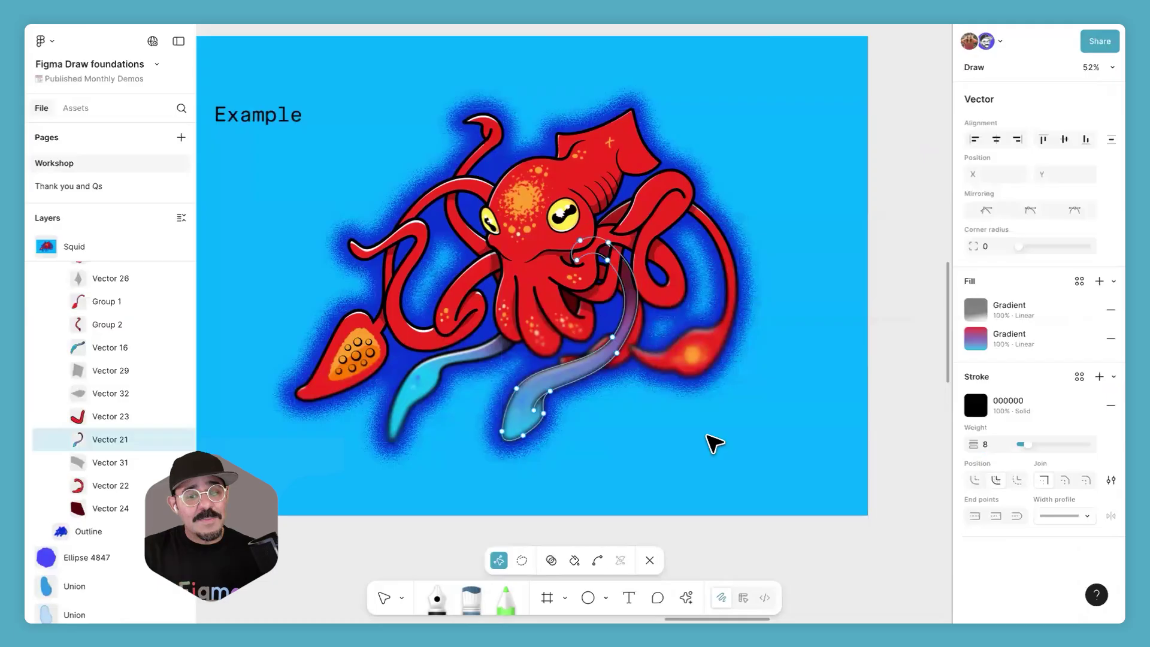
pyautogui.press('Escape')
pyautogui.press('Escape')
# Step: View the Paths examples below the squid frame
pyautogui.scroll(-2, 719, 479)
pyautogui.moveTo(718, 480); pyautogui.dragTo(719, 348)
pyautogui.scroll(-3, 719, 347)
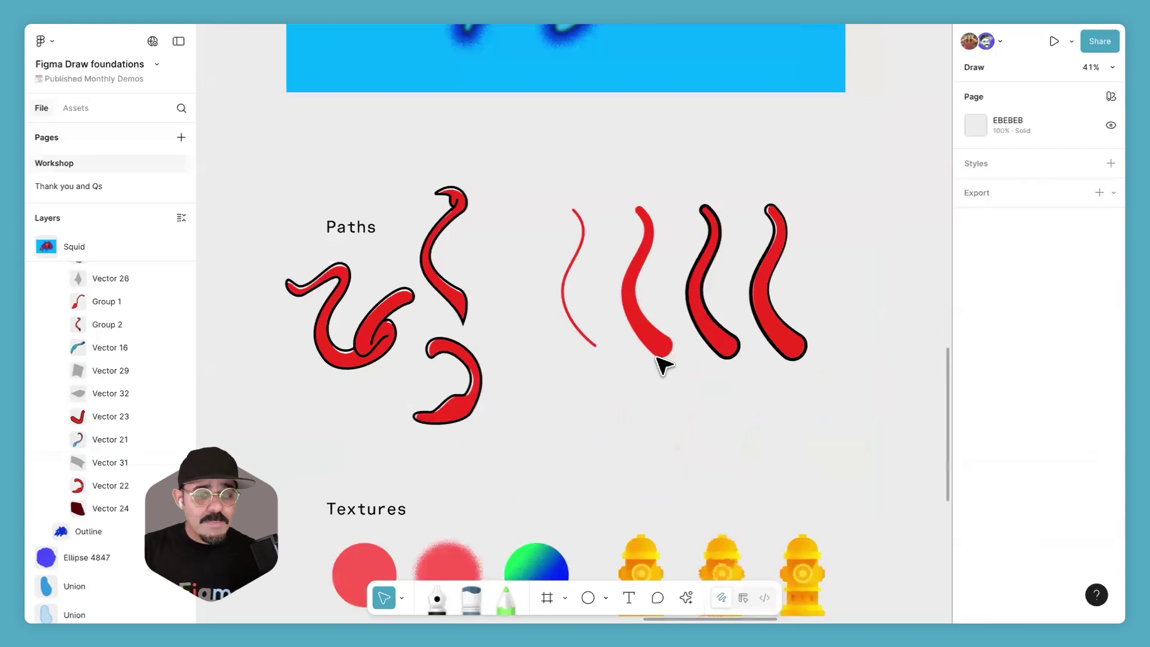
# Step: Examine the four example curves in the Paths section, from the thin red line to the outlined, highlighted tentacle
pyautogui.scroll(-1, 650, 347)
pyautogui.scroll(2, 579, 259)
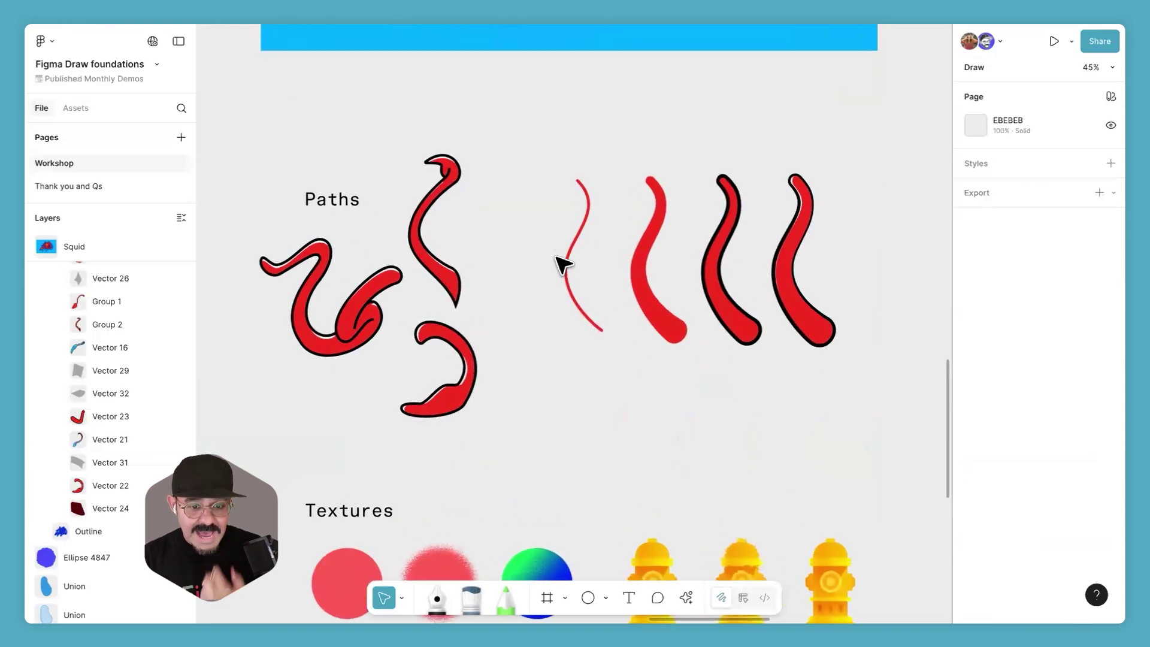
pyautogui.click(585, 315)
pyautogui.scroll(3, 585, 314)
pyautogui.hscroll(1, 459, 294)
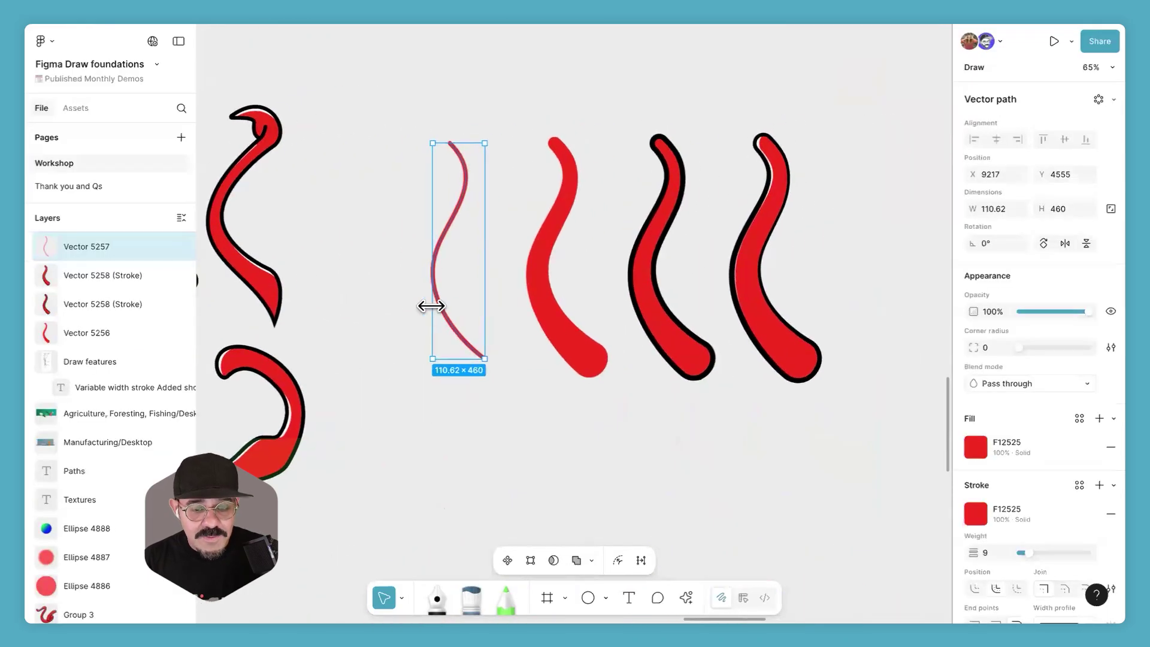
pyautogui.click(576, 339)
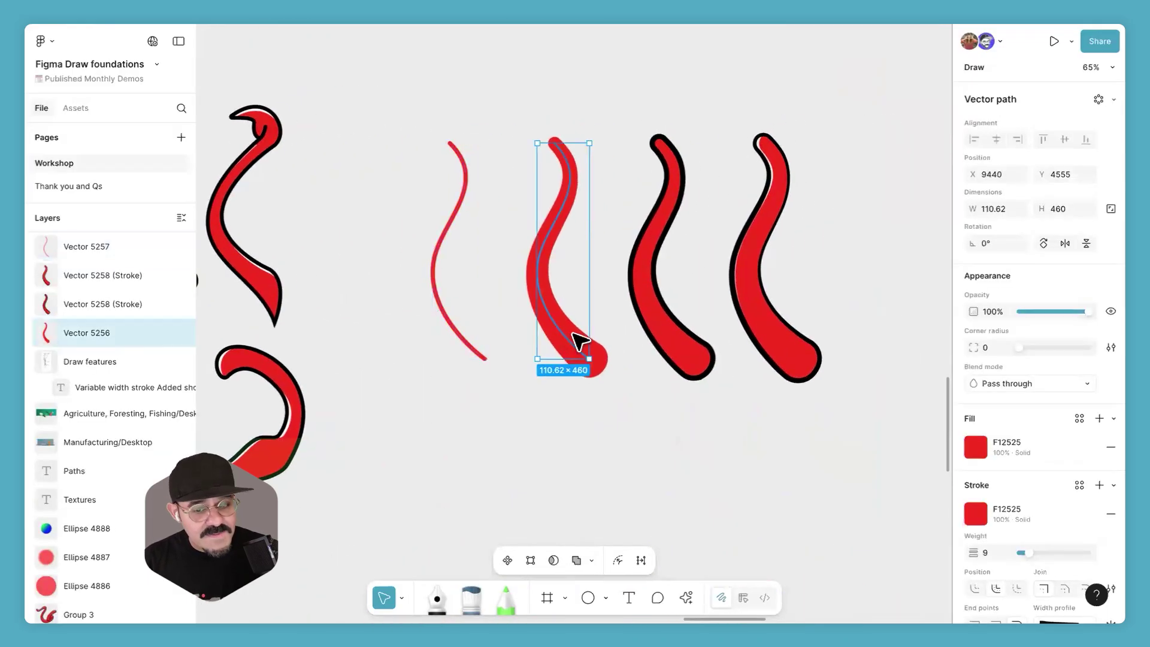
pyautogui.click(661, 329)
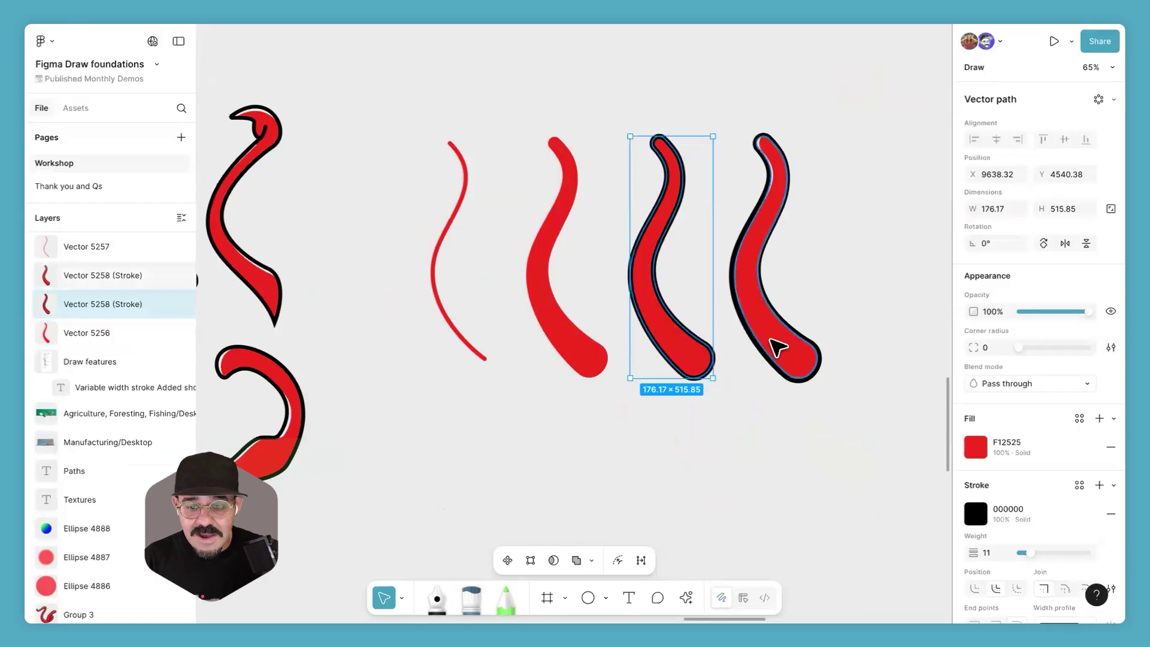
pyautogui.click(770, 338)
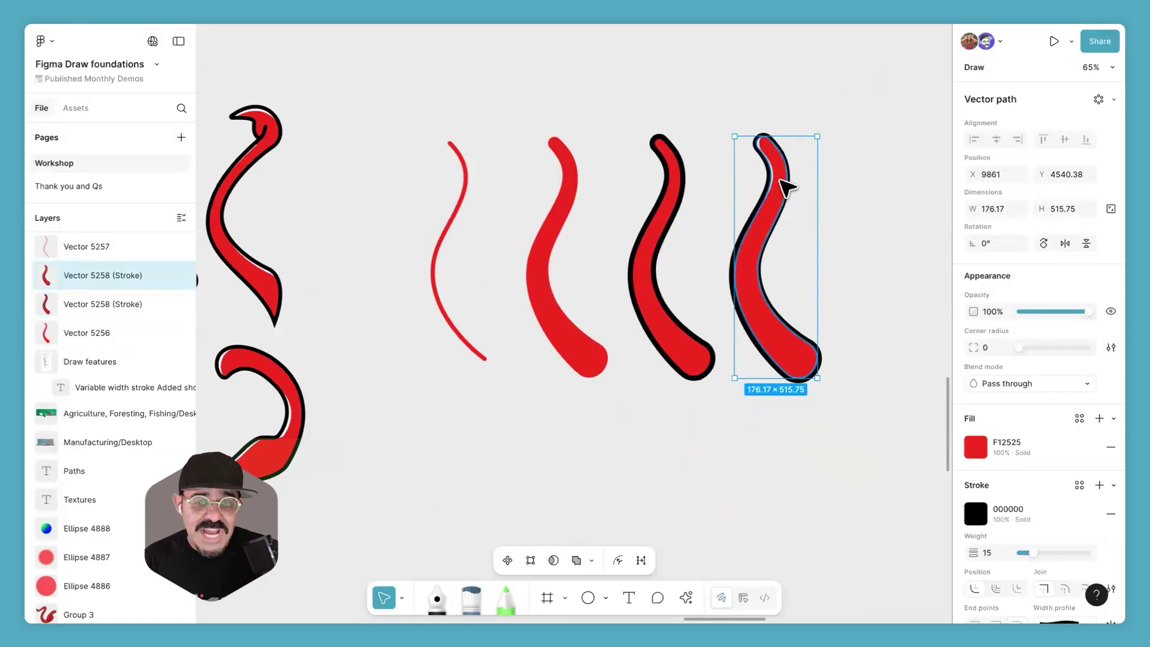
pyautogui.click(831, 189)
pyautogui.scroll(-2, 747, 305)
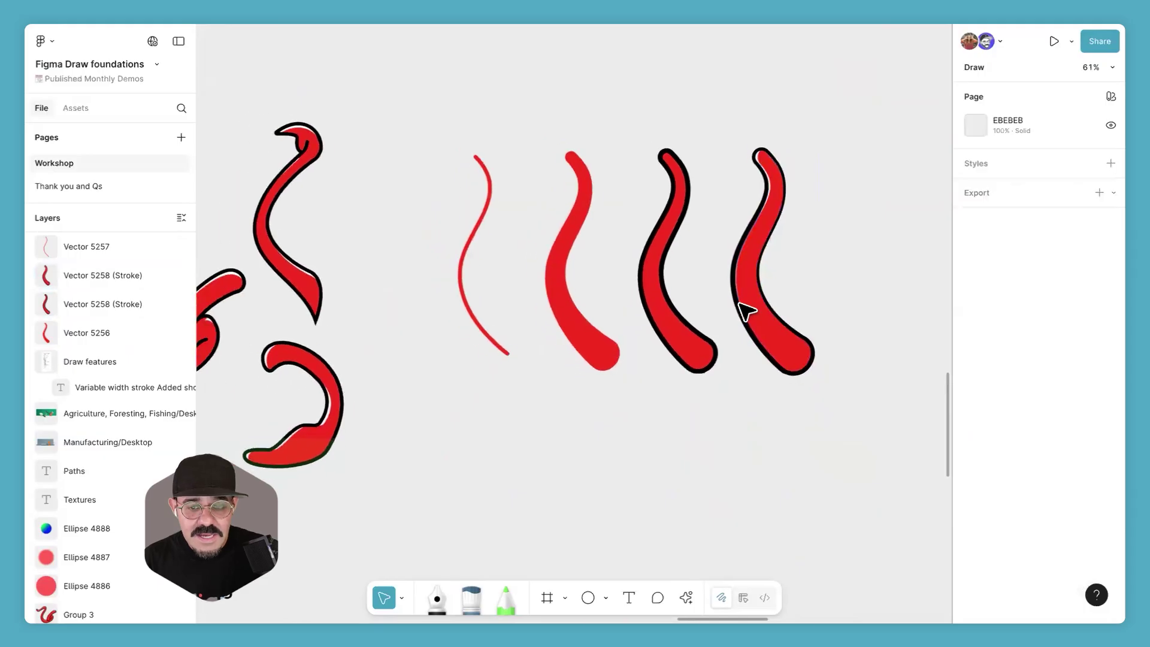
pyautogui.moveTo(847, 306); pyautogui.dragTo(543, 360)
pyautogui.moveTo(470, 383); pyautogui.dragTo(773, 354)
# Step: Duplicate the thin red curve and place the copy directly below the original
pyautogui.scroll(-3, 483, 238)
pyautogui.click(484, 237)
pyautogui.moveTo(482, 239)
pyautogui.mouseDown()
pyautogui.moveTo(515, 442)
pyautogui.moveTo(440, 416)
pyautogui.mouseUp()
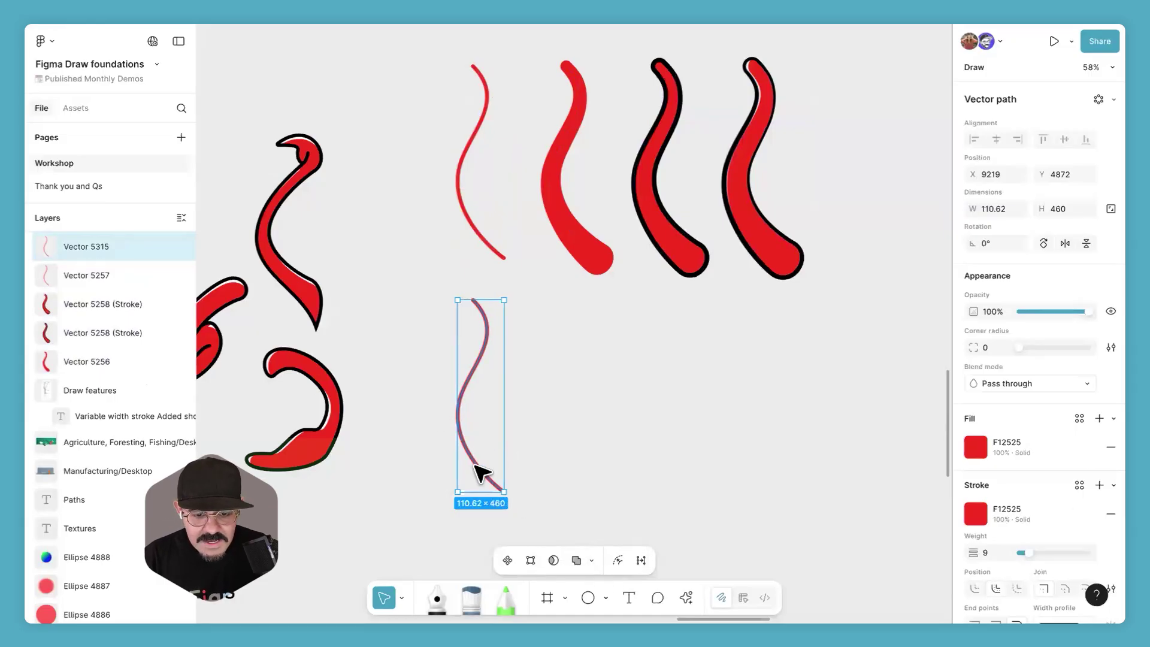
# Step: Give the copied curve a variable stroke width, broad at its lower end and narrower at its upper end, and move it to X 9257, Y 4904
pyautogui.doubleClick(482, 471)
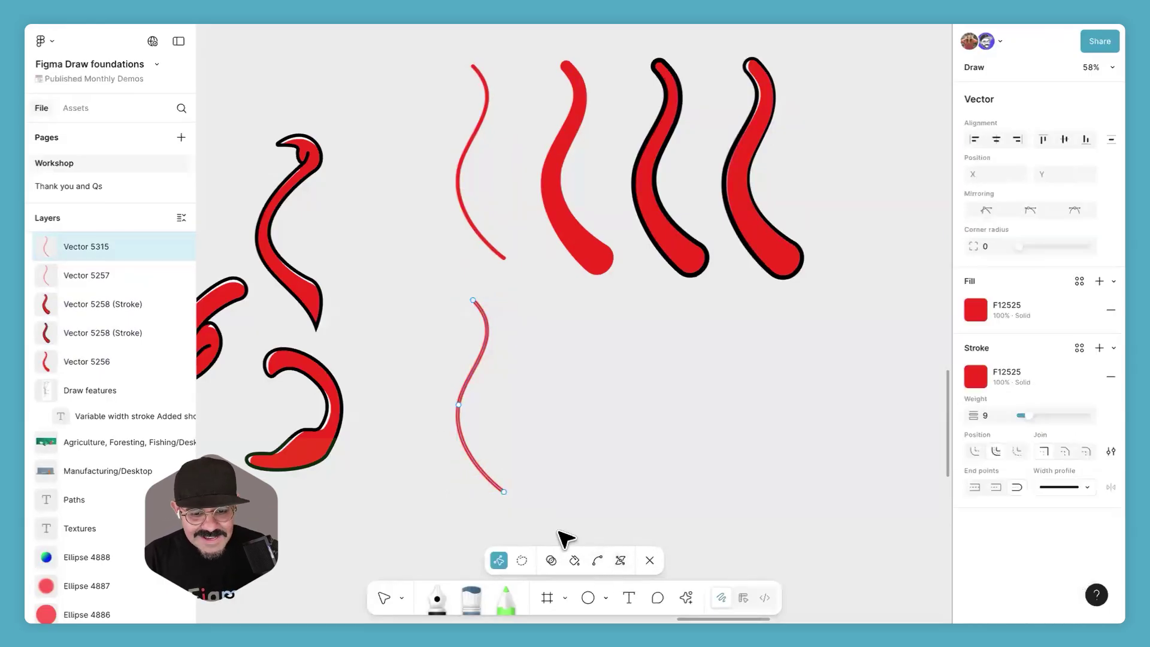
pyautogui.moveTo(505, 492); pyautogui.dragTo(499, 487)
pyautogui.moveTo(473, 301)
pyautogui.mouseDown()
pyautogui.moveTo(461, 313)
pyautogui.moveTo(470, 303)
pyautogui.mouseUp()
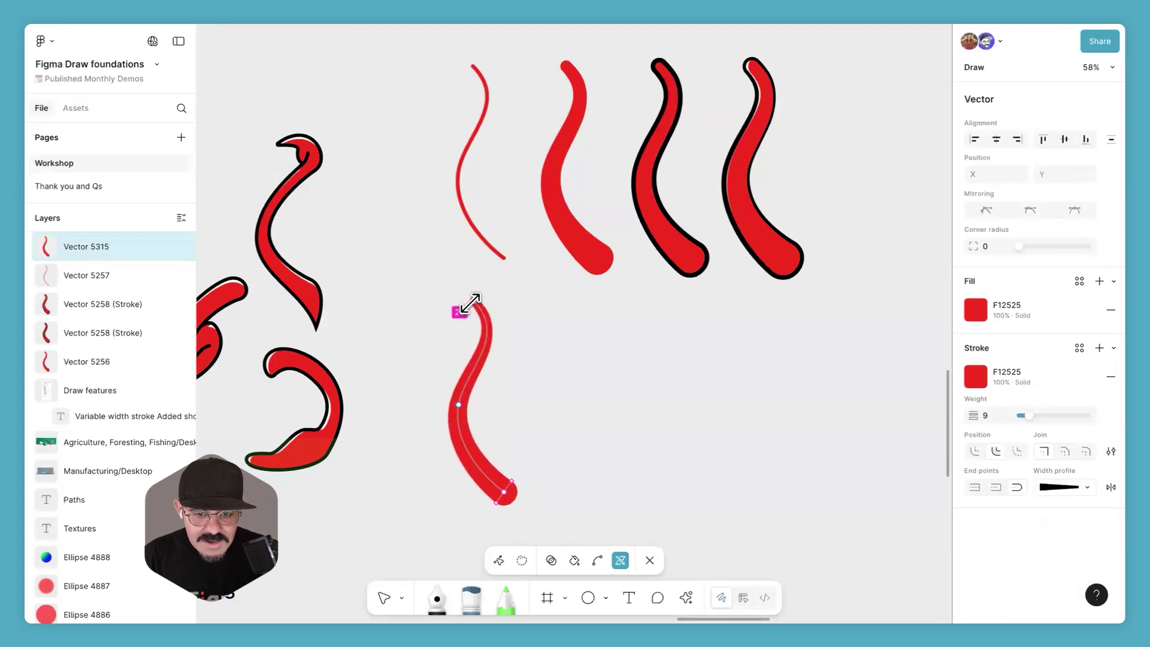
pyautogui.press('Escape')
pyautogui.press('Escape')
pyautogui.press('Escape')
pyautogui.moveTo(461, 438); pyautogui.dragTo(478, 455)
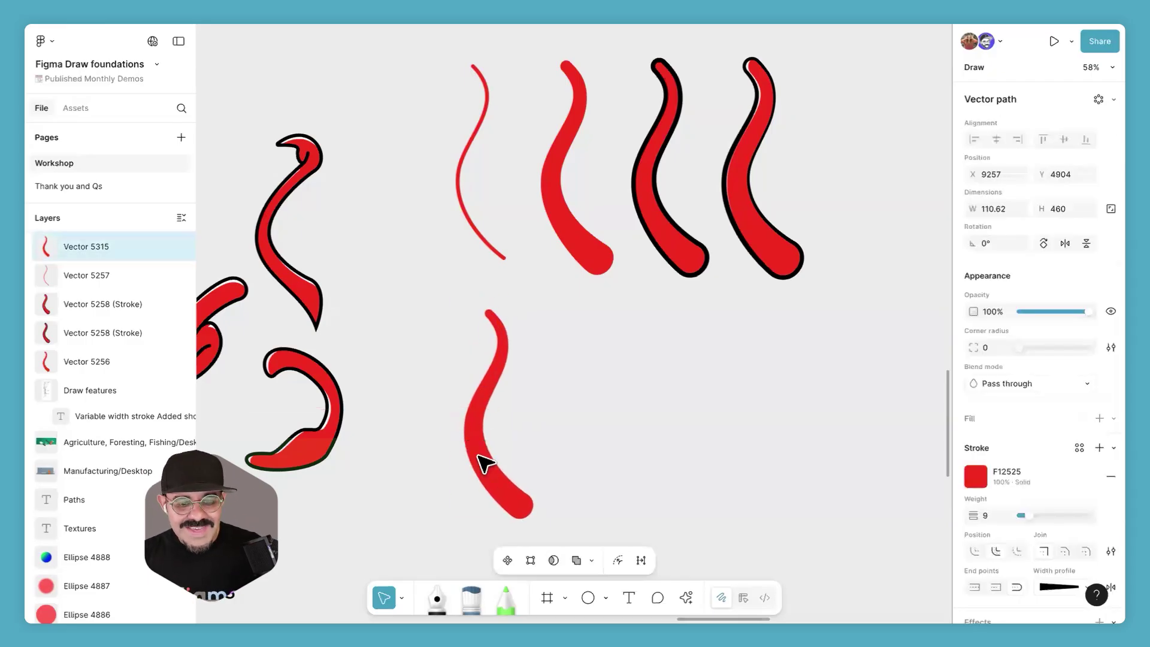
# Step: Offset the variable-width curve's path by 9
pyautogui.click(617, 560)
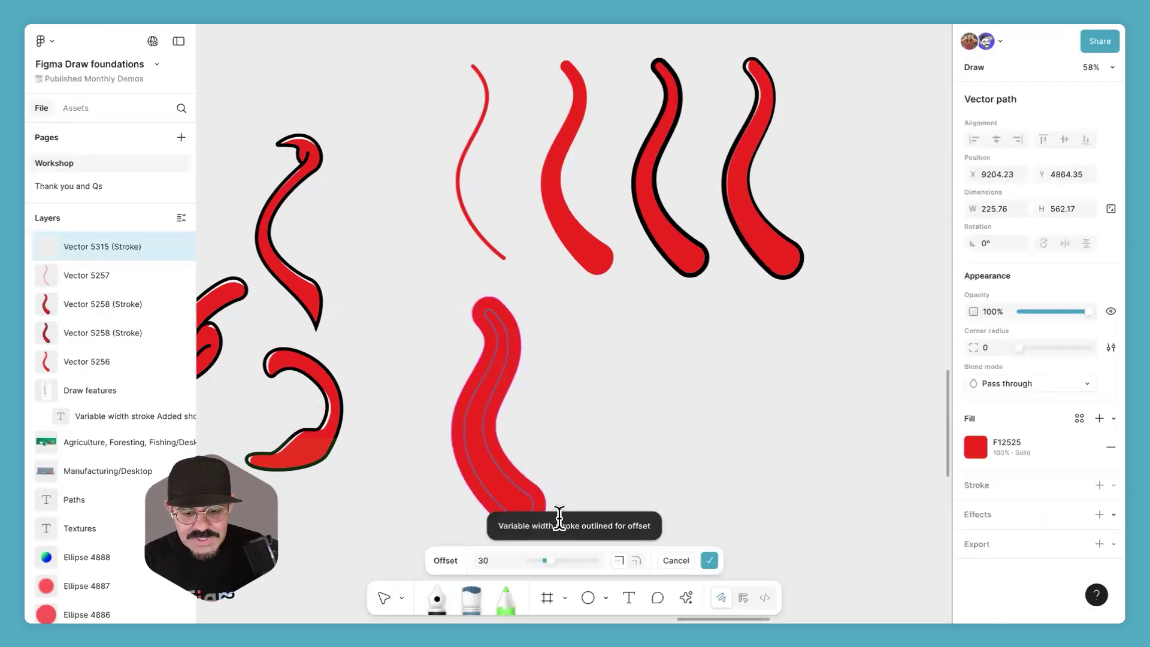
pyautogui.moveTo(547, 461)
pyautogui.mouseDown()
pyautogui.moveTo(554, 403)
pyautogui.moveTo(534, 412)
pyautogui.mouseUp()
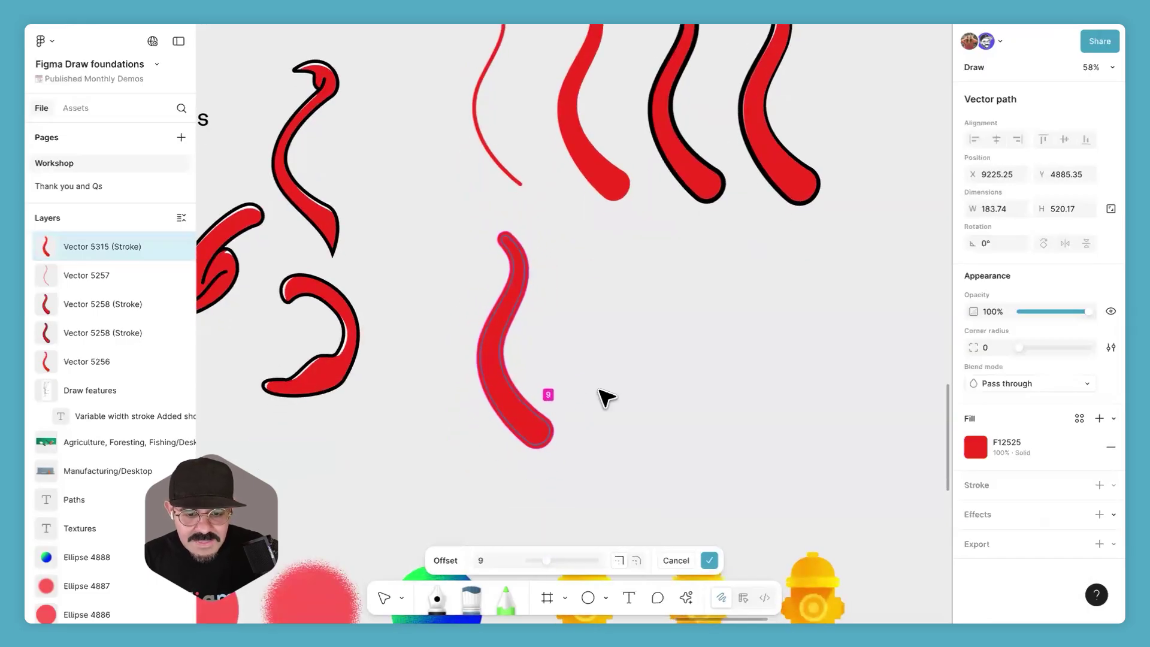
pyautogui.press('Return')
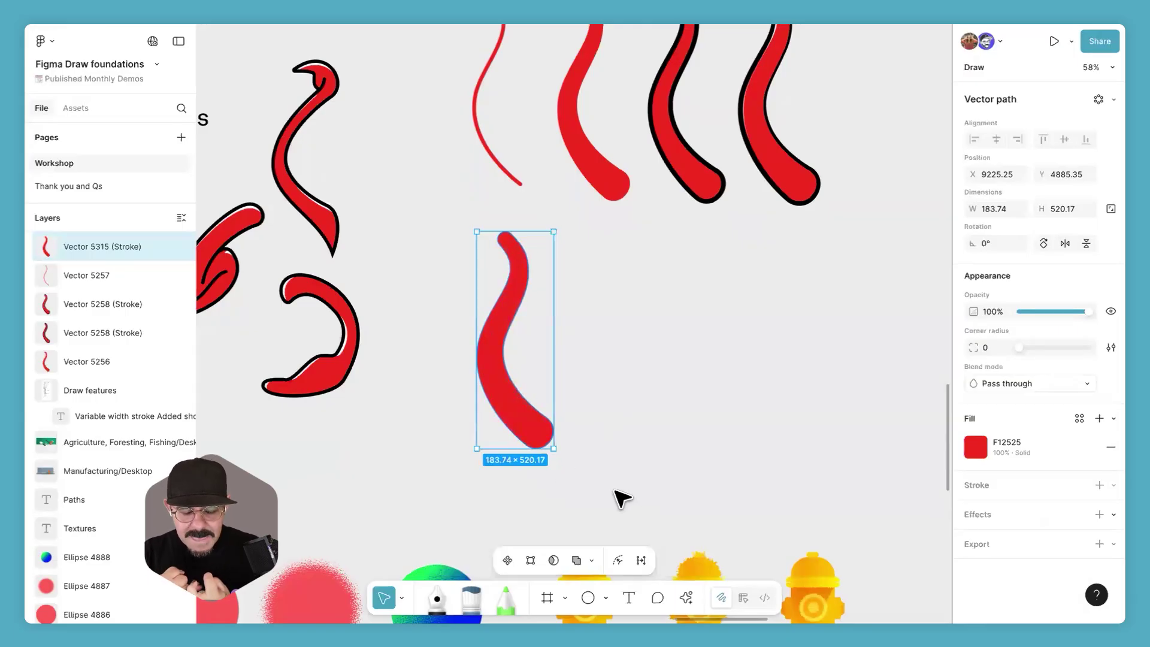
# Step: Add a basic black stroke to the offset tentacle shape with a weight of 12
pyautogui.click(1107, 485)
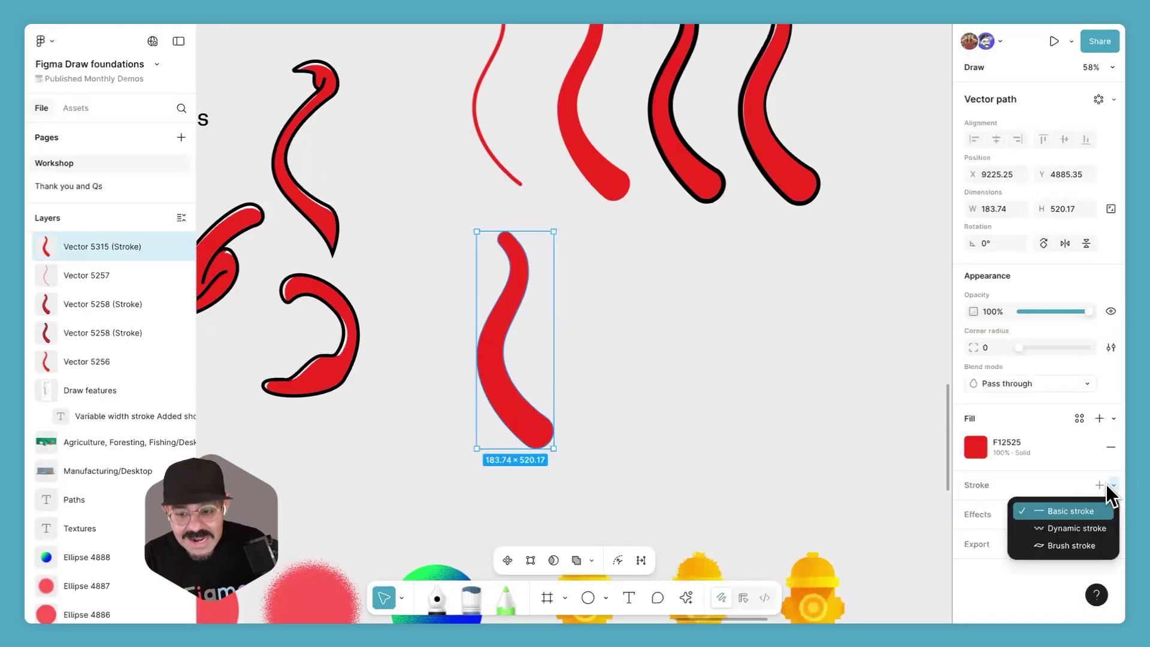
pyautogui.click(1088, 512)
pyautogui.moveTo(1029, 560); pyautogui.dragTo(1034, 561)
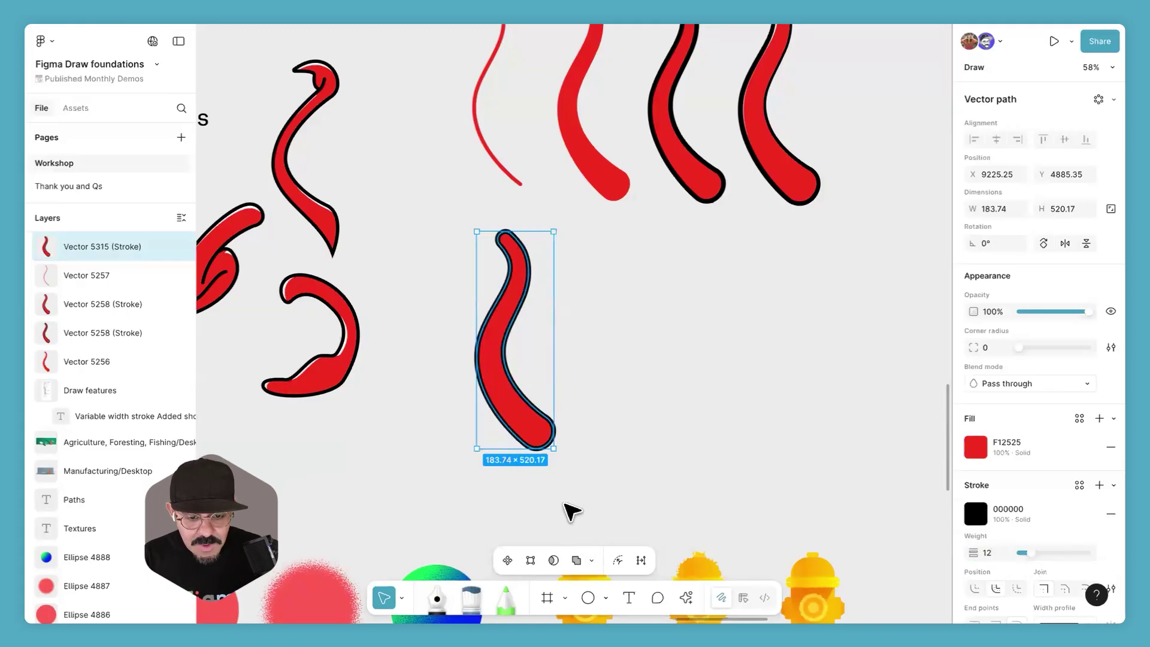
# Step: Thicken the tentacle's black outline near its lower end with a variable stroke width
pyautogui.press('Return')
pyautogui.click(619, 560)
pyautogui.moveTo(514, 441); pyautogui.dragTo(514, 441)
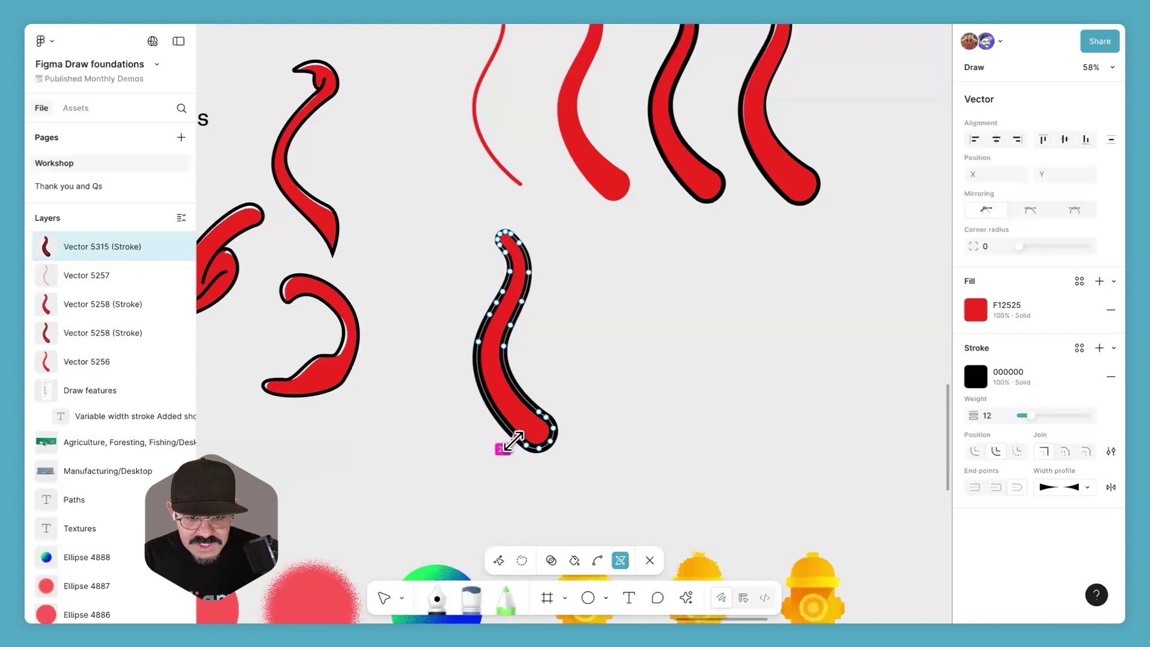
pyautogui.press('Escape')
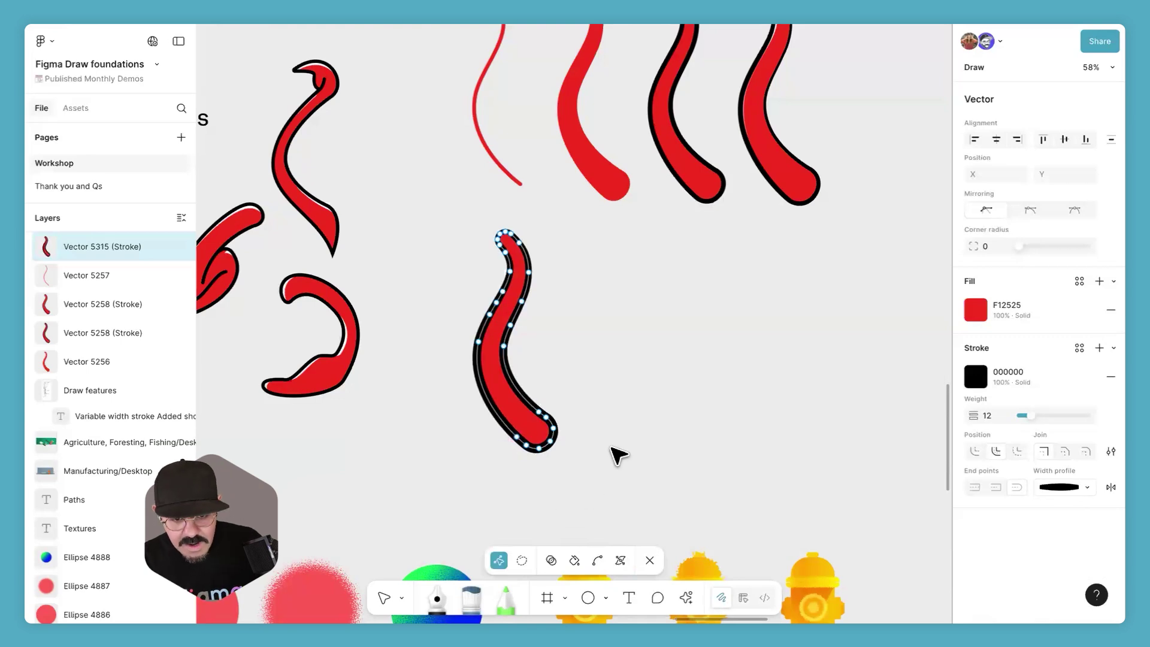
pyautogui.press('Escape')
pyautogui.press('Escape')
# Step: Simplify the outlined tentacle's vector path, lowering the simplification amount slightly, and apply it
pyautogui.click(550, 451)
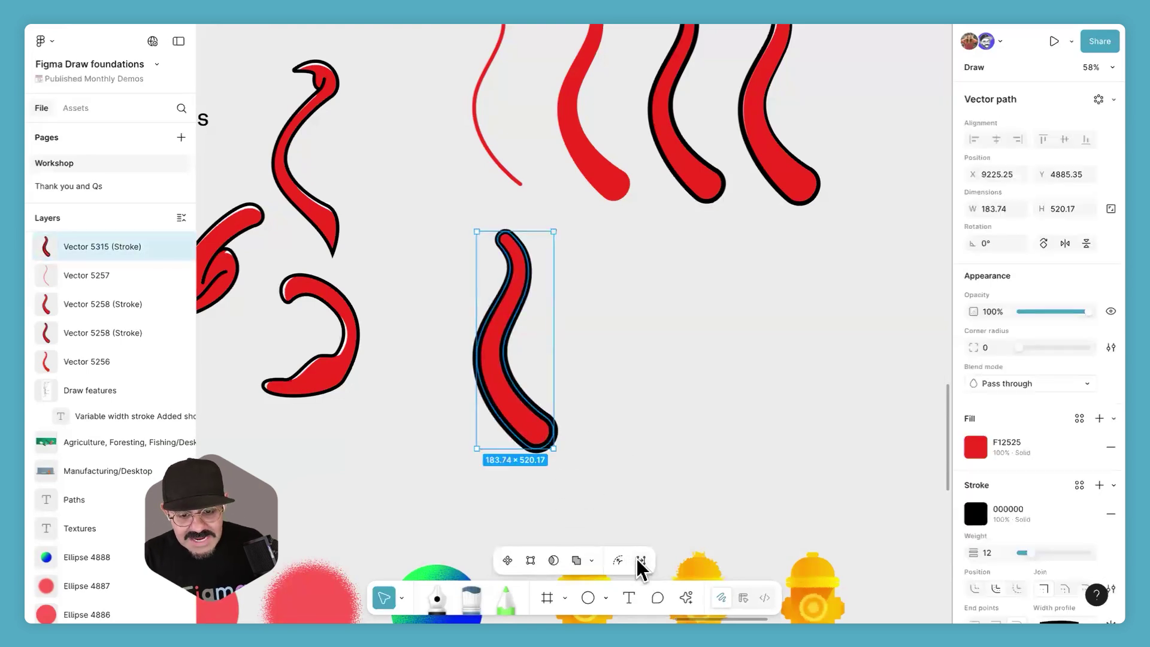
pyautogui.click(641, 561)
pyautogui.moveTo(596, 572)
pyautogui.mouseDown()
pyautogui.moveTo(539, 572)
pyautogui.moveTo(606, 566)
pyautogui.moveTo(585, 565)
pyautogui.mouseUp()
pyautogui.keyDown('ctrl'); pyautogui.scroll(2, 565, 331); pyautogui.keyUp('ctrl')
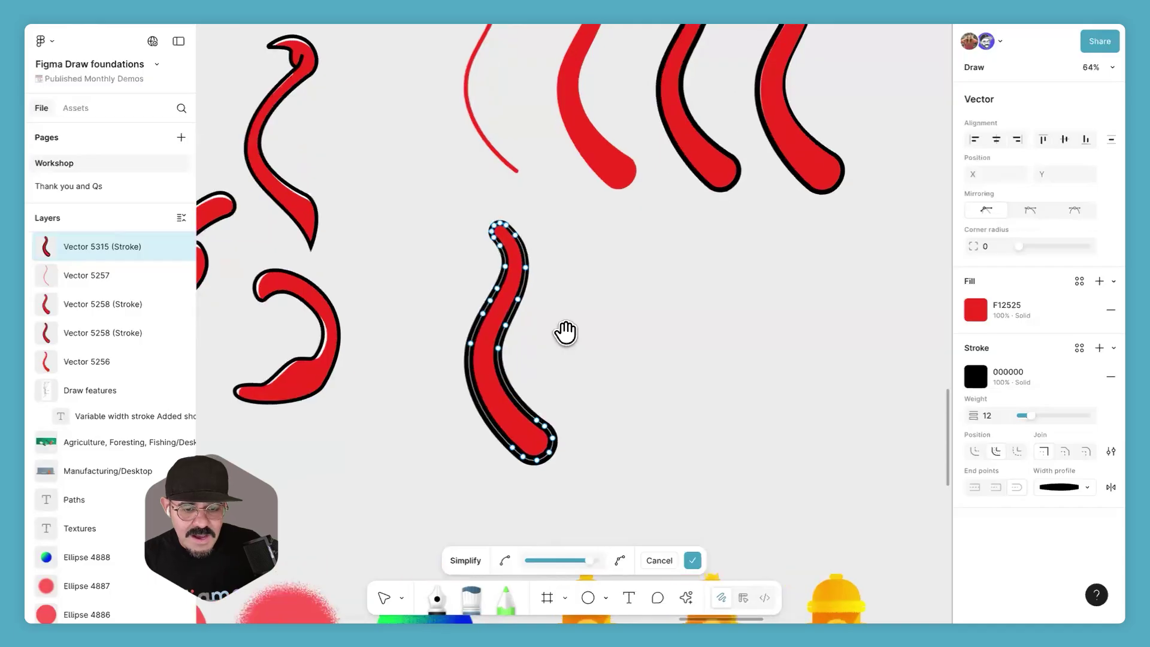
pyautogui.scroll(4, 566, 331)
pyautogui.scroll(-5, 569, 340)
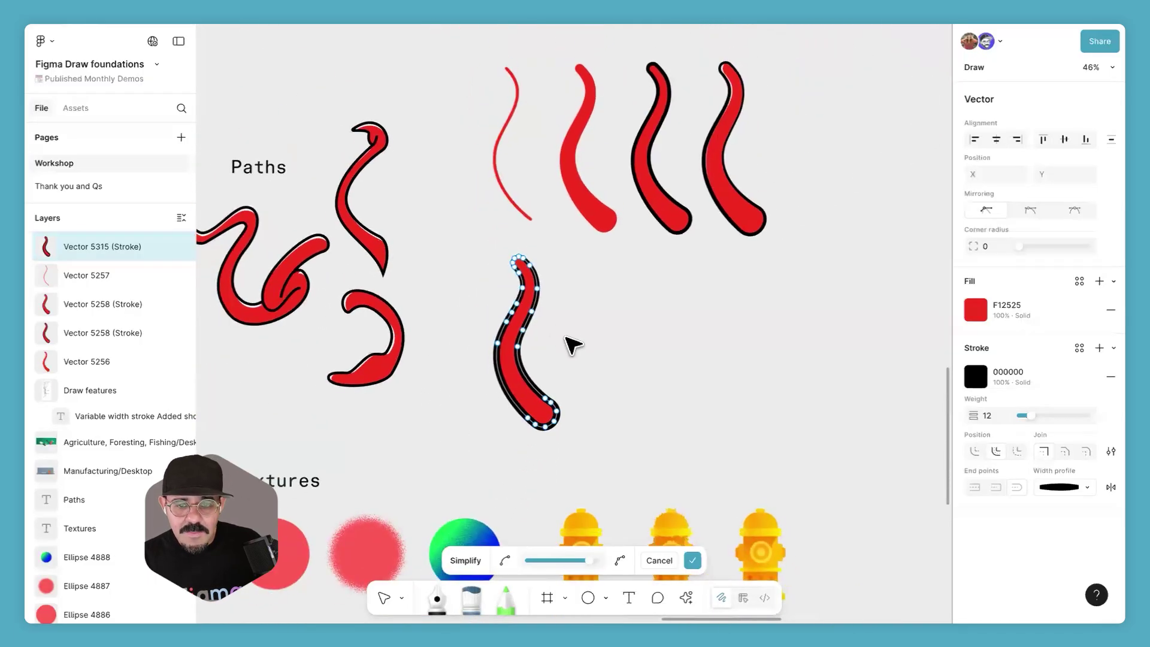
pyautogui.scroll(2, 570, 342)
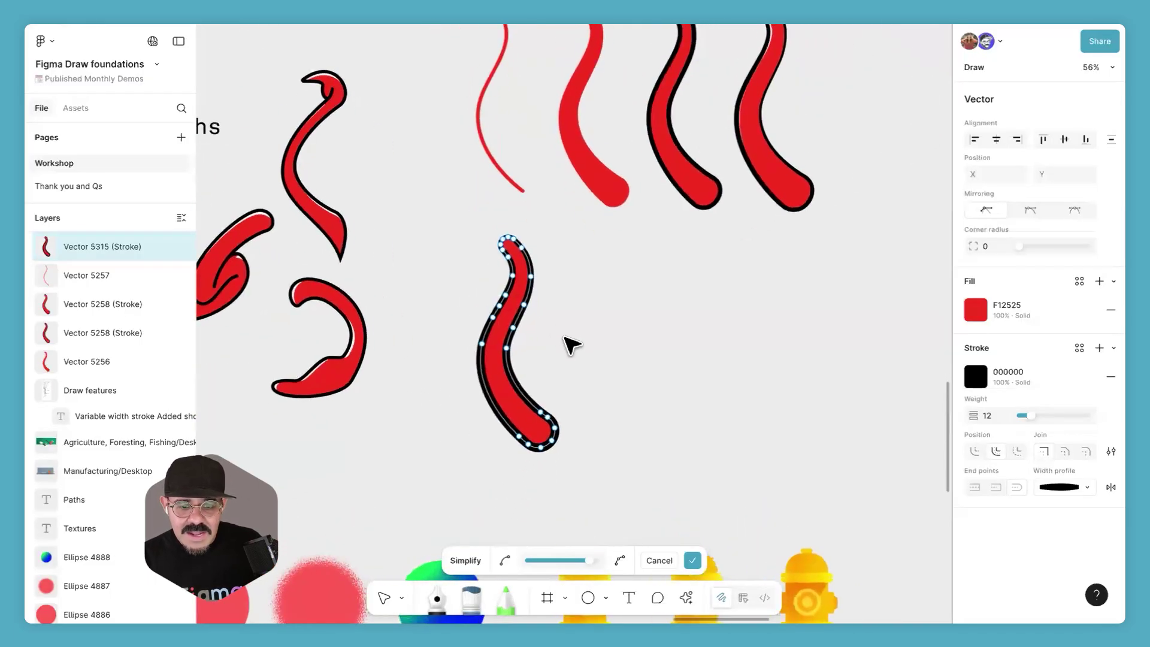
pyautogui.click(692, 560)
# Step: Move the outlined tentacle sideways until it sits beneath the wide red example curve
pyautogui.click(664, 379)
pyautogui.scroll(1, 509, 413)
pyautogui.moveTo(513, 435); pyautogui.dragTo(595, 443)
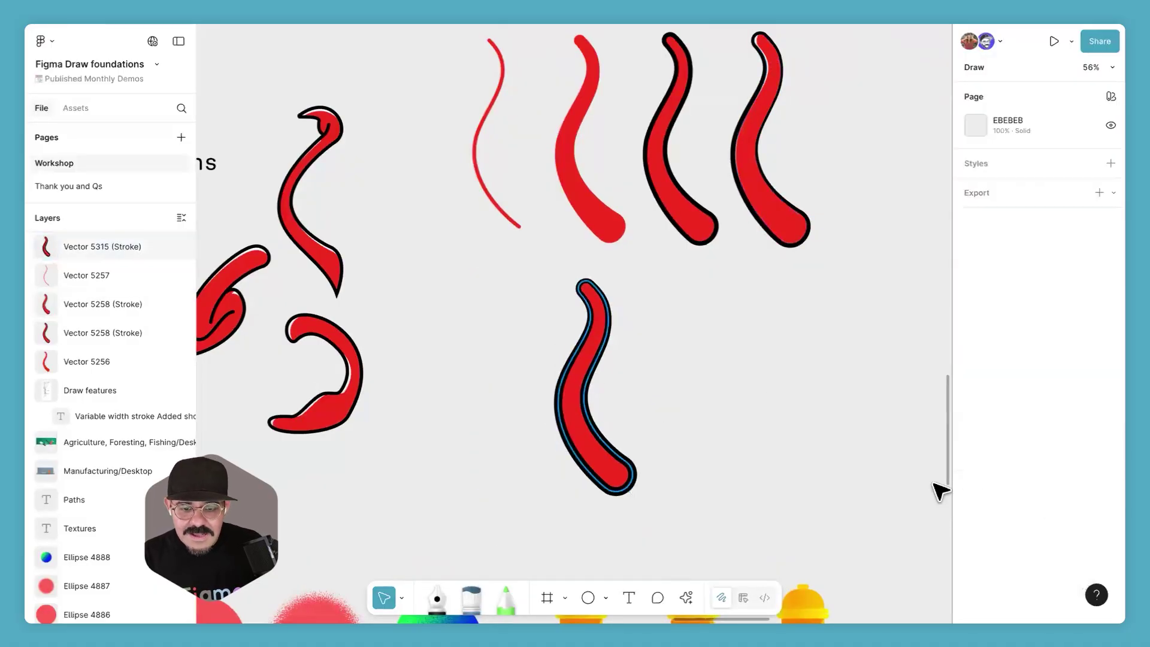
# Step: Add an inner shadow to the tentacle with an X offset of 22 and 100% color opacity
pyautogui.scroll(-2, 1024, 506)
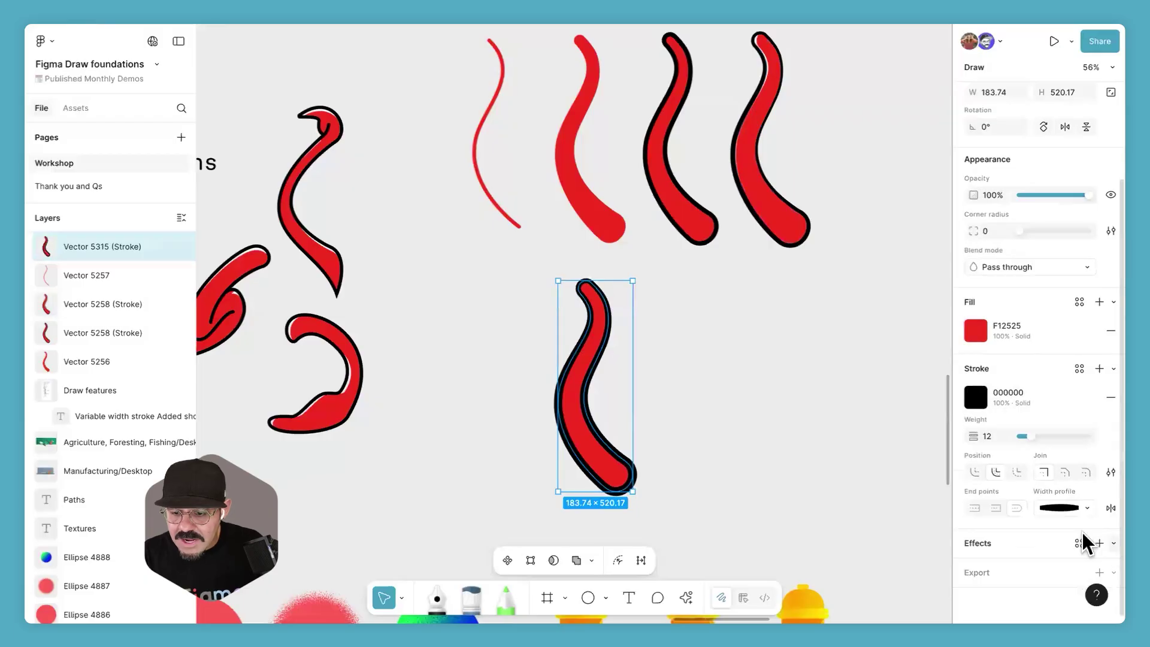
pyautogui.click(1113, 543)
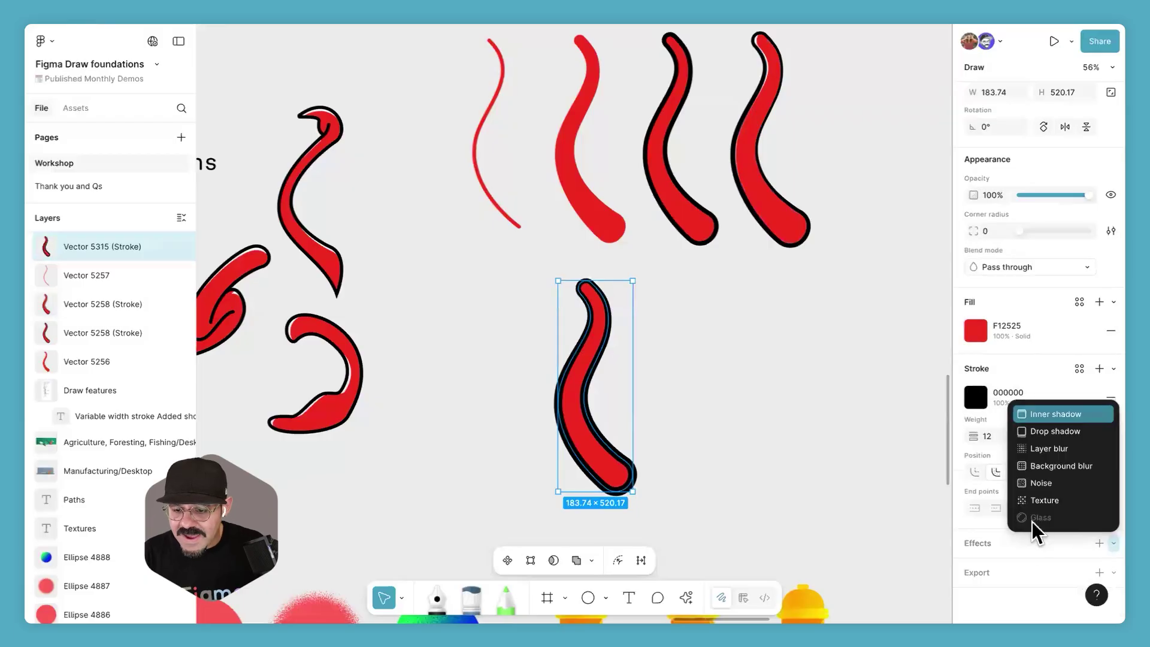
pyautogui.click(1063, 414)
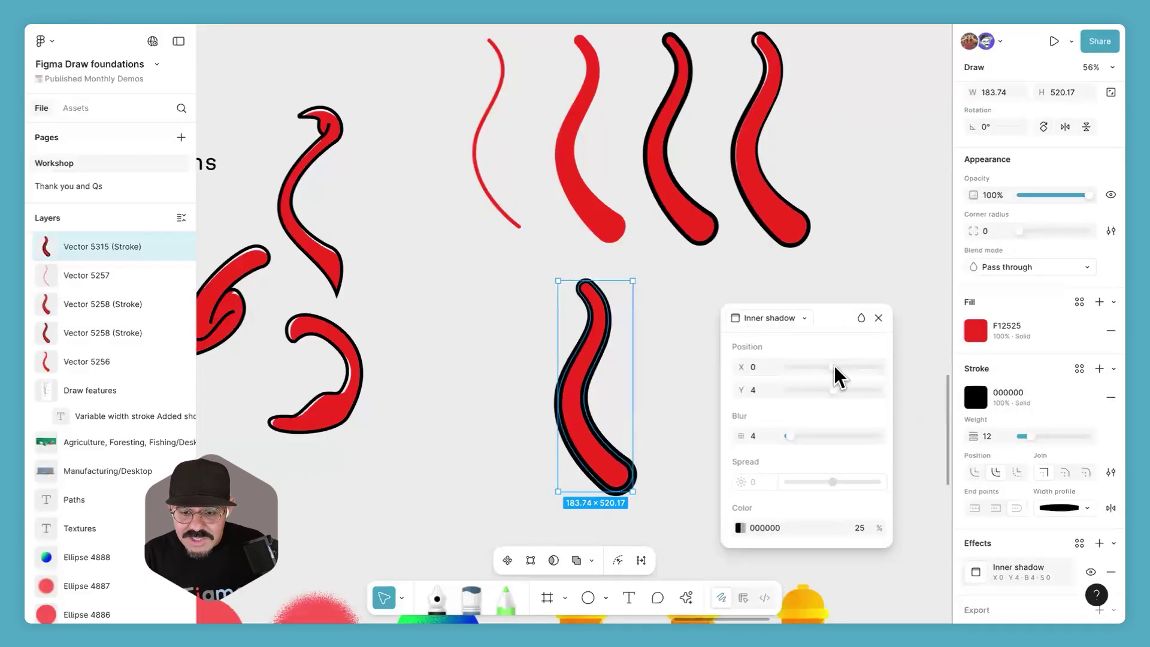
pyautogui.moveTo(838, 375); pyautogui.dragTo(837, 367)
pyautogui.click(863, 528)
pyautogui.write('100')
pyautogui.press('Return')
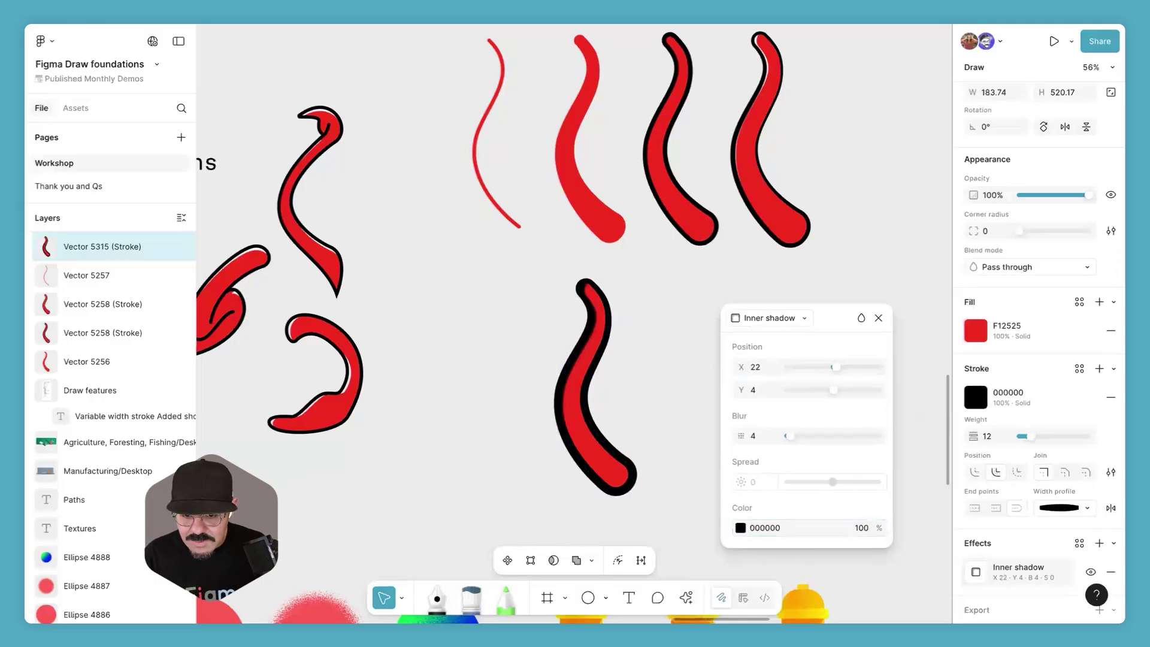
# Step: Change the tentacle's inner shadow color to white, FFFFFF
pyautogui.click(740, 528)
pyautogui.moveTo(646, 364); pyautogui.dragTo(548, 269)
pyautogui.click(706, 265)
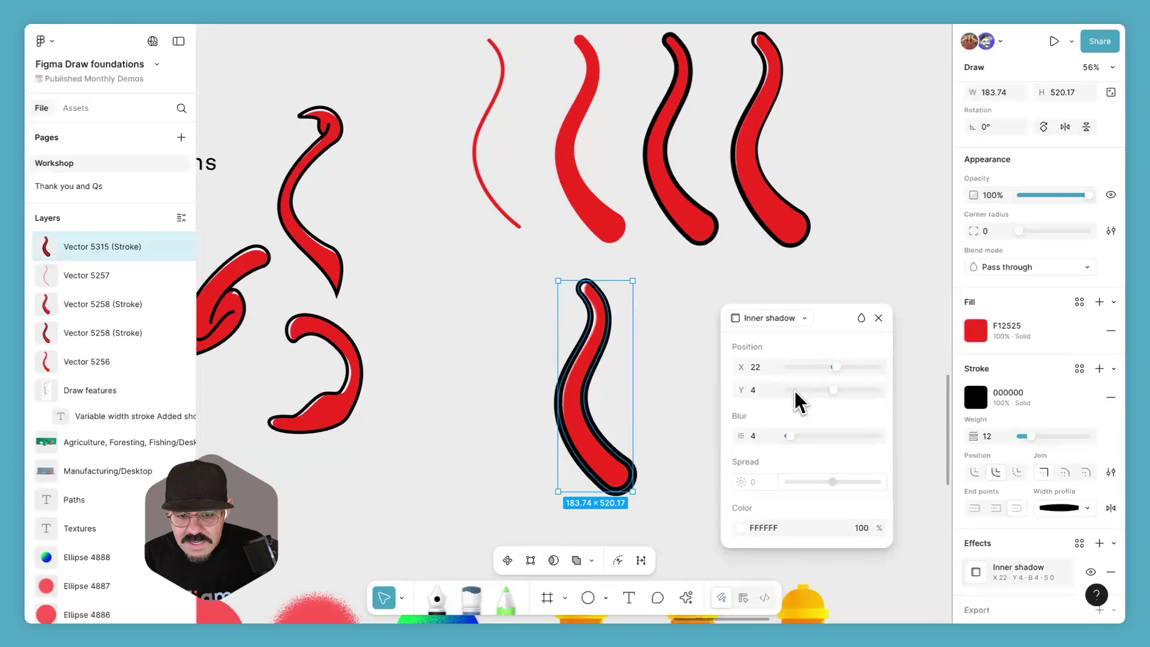
# Step: Set the inner shadow's blur to 0 and its offset to X 19, Y 0
pyautogui.click(756, 435)
pyautogui.write('0')
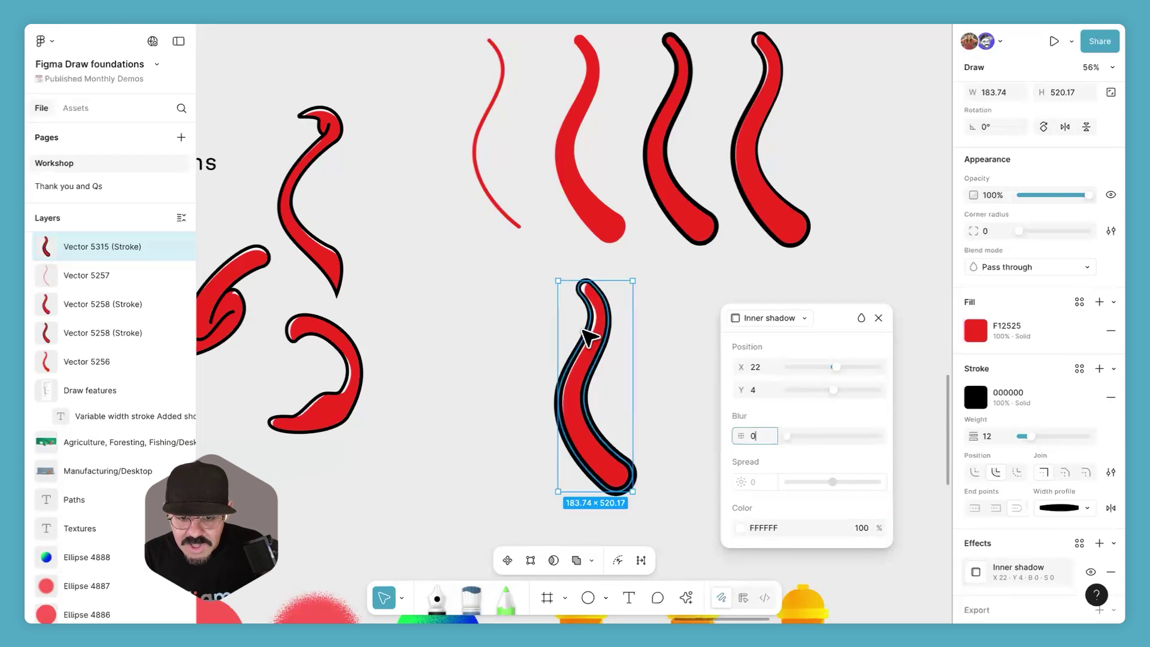
pyautogui.scroll(5, 590, 321)
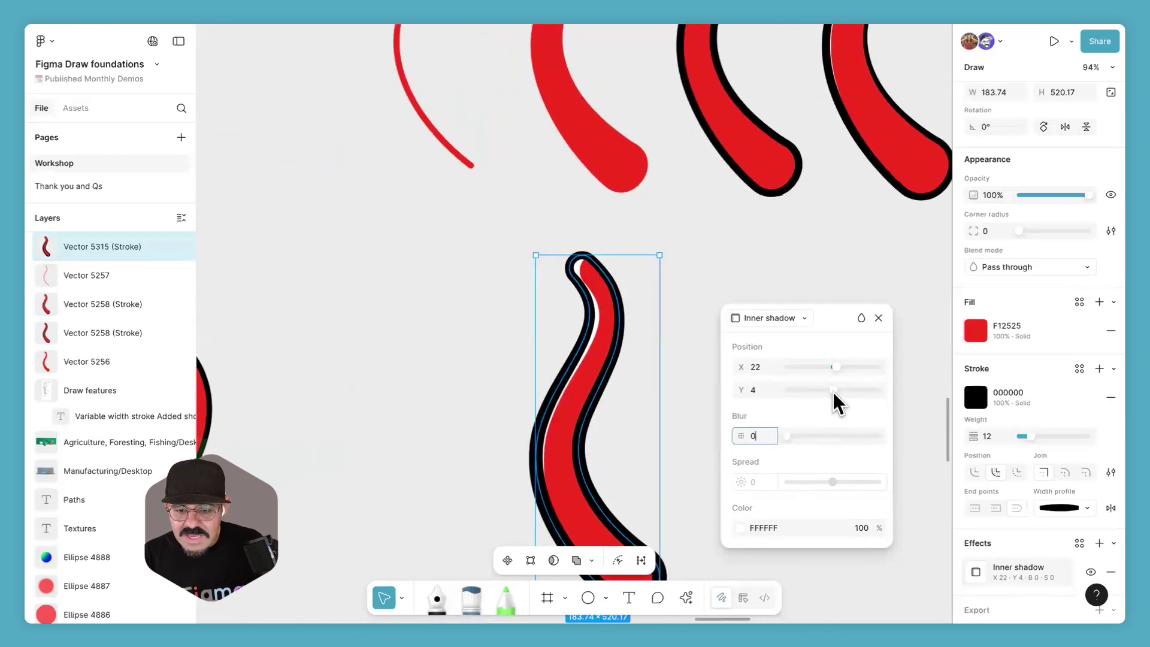
pyautogui.moveTo(829, 398)
pyautogui.mouseDown()
pyautogui.moveTo(834, 367)
pyautogui.moveTo(842, 378)
pyautogui.mouseUp()
# Step: Set the tentacle's stroke position to outside so the outline no longer covers the white inner shadow
pyautogui.scroll(-1, 1000, 500)
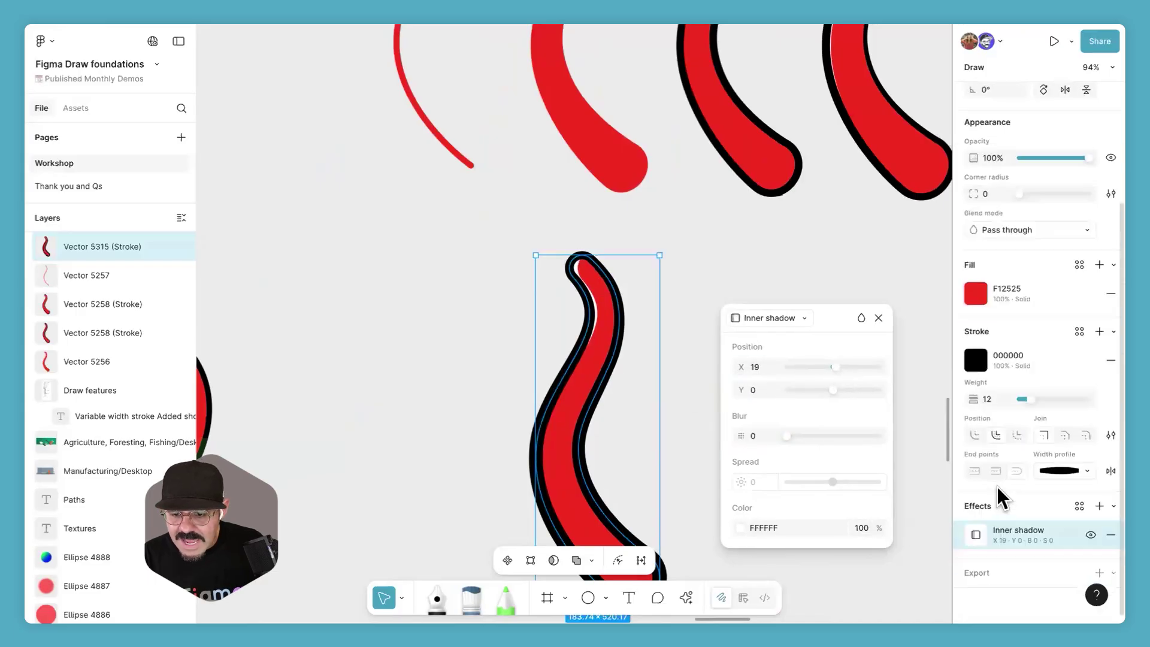
pyautogui.click(1016, 440)
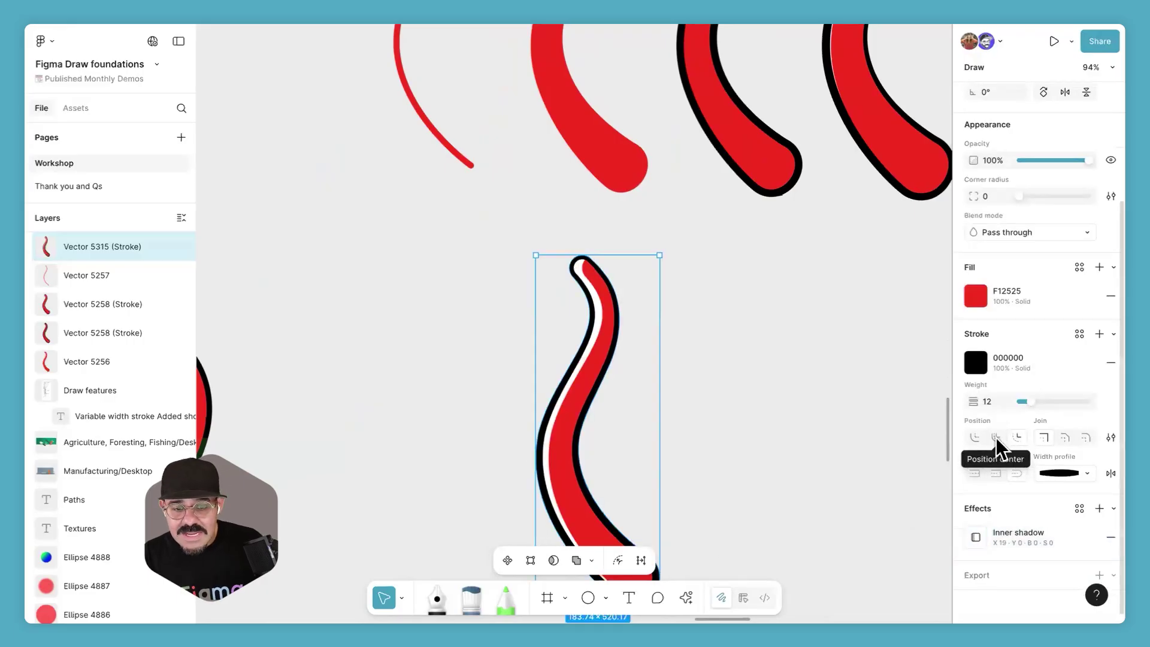
pyautogui.click(995, 438)
pyautogui.click(757, 374)
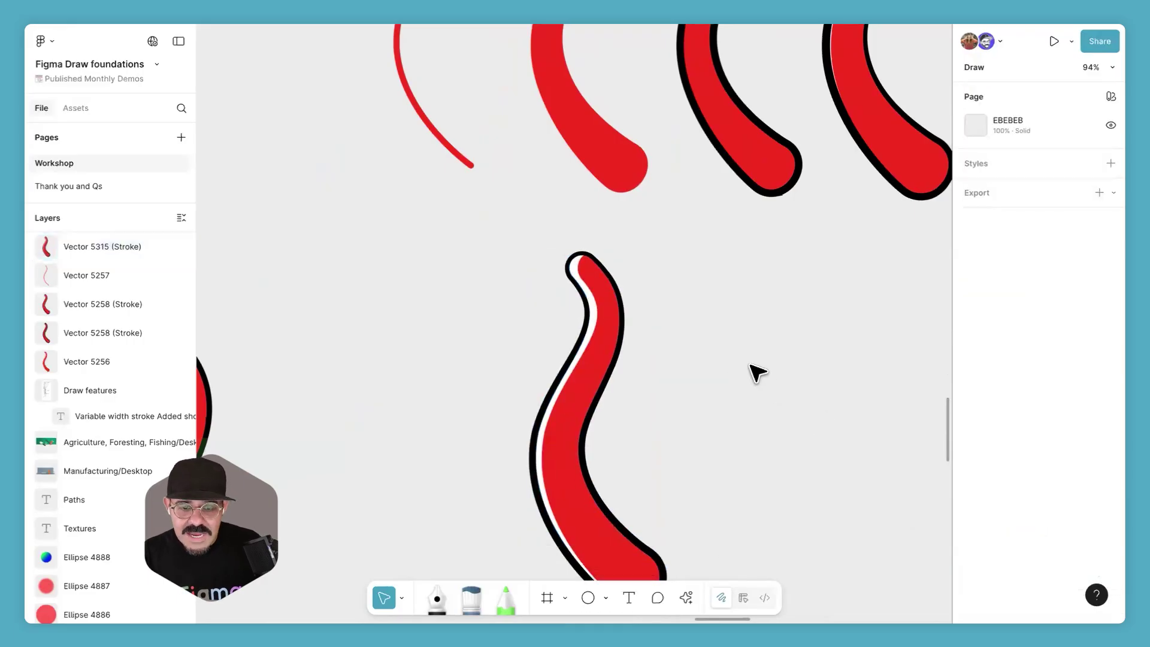
# Step: Move the finished tentacle to X 9497, Y 4914
pyautogui.scroll(-3, 752, 423)
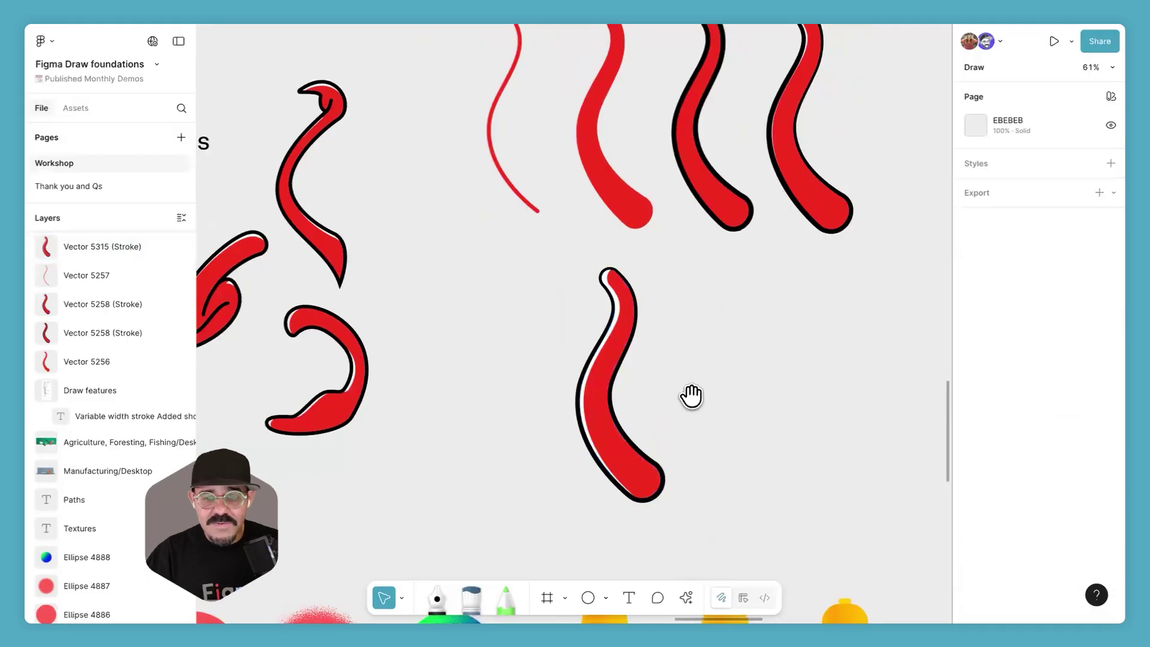
pyautogui.scroll(2, 689, 392)
pyautogui.moveTo(579, 413); pyautogui.dragTo(612, 428)
pyautogui.scroll(-2, 665, 359)
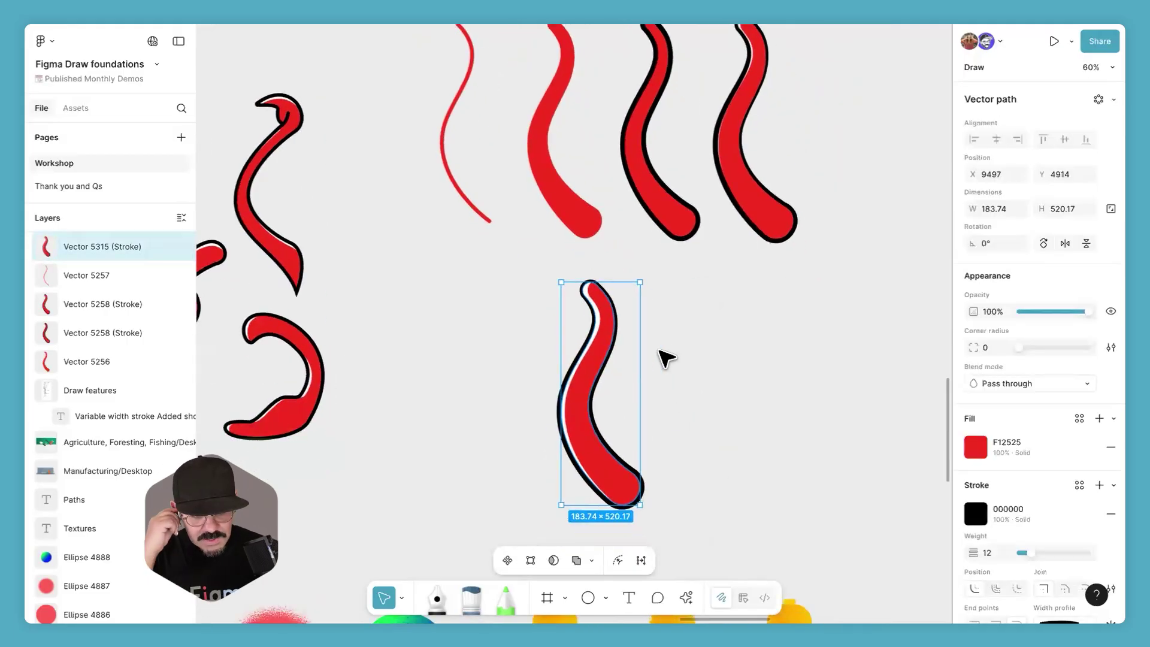
pyautogui.scroll(-2, 675, 325)
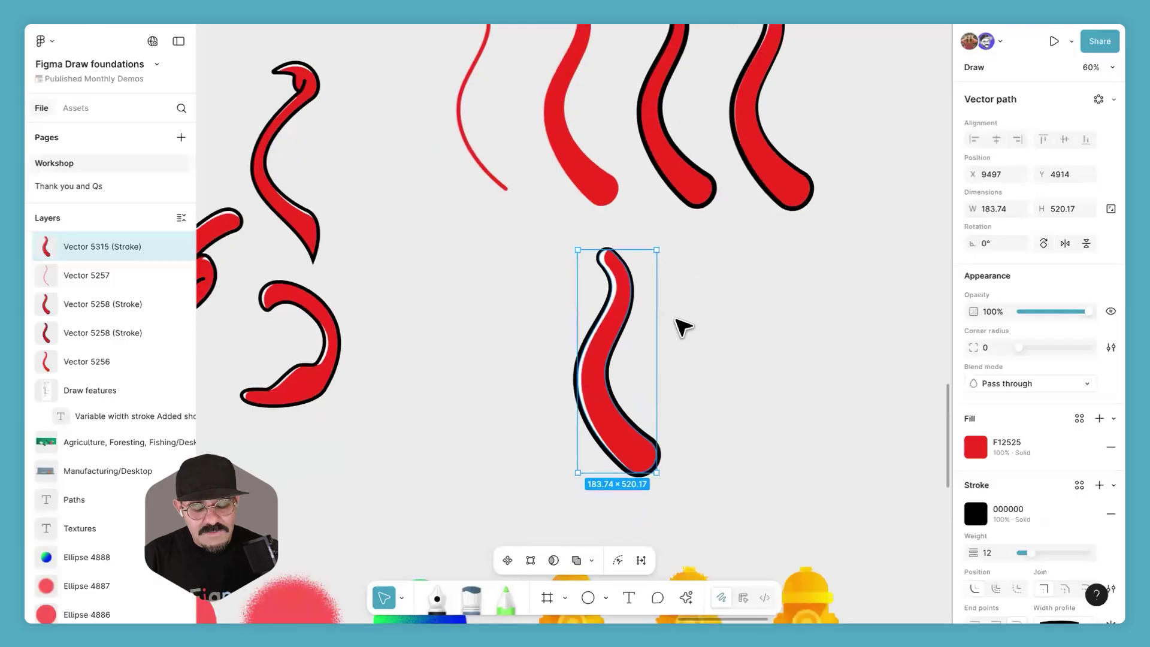
# Step: Add a Texture effect to the plain red circle in the Textures section
pyautogui.scroll(-3, 713, 360)
pyautogui.scroll(-1, 730, 421)
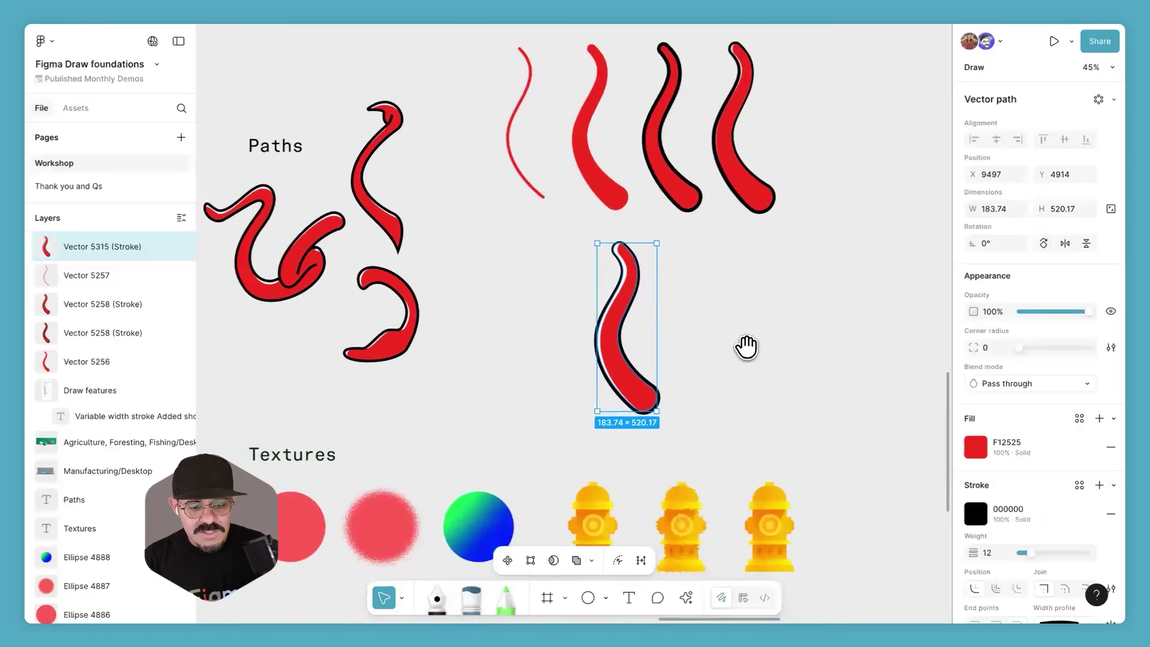
pyautogui.scroll(-4, 744, 347)
pyautogui.scroll(4, 542, 459)
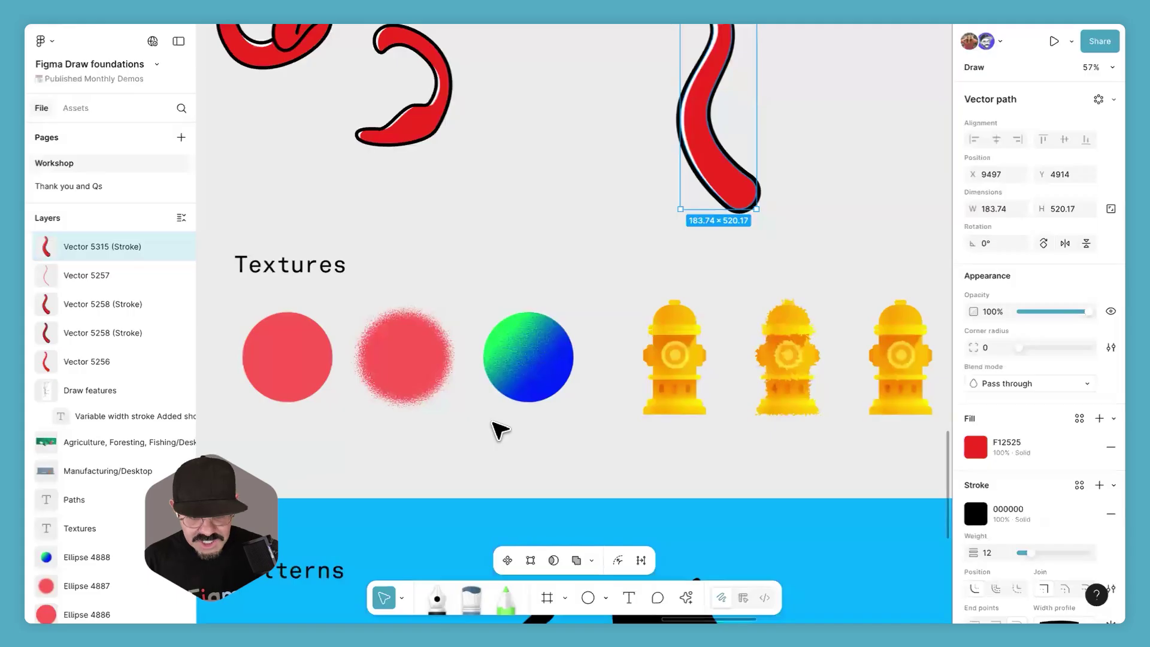
pyautogui.scroll(3, 500, 430)
pyautogui.click(270, 336)
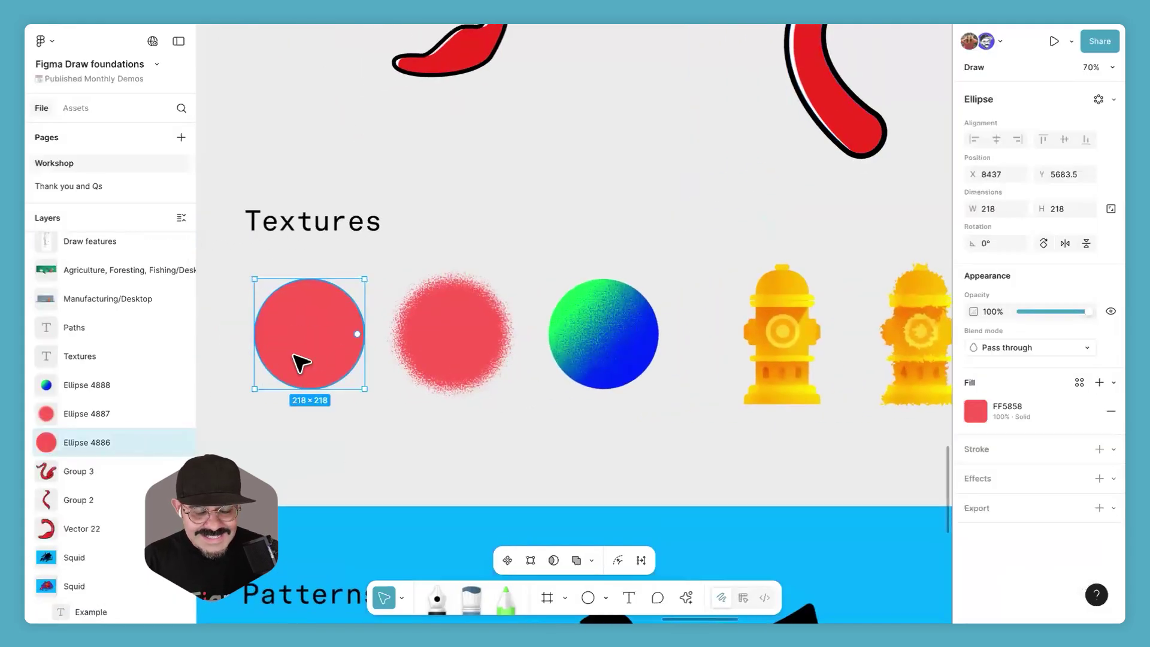
pyautogui.click(1112, 382)
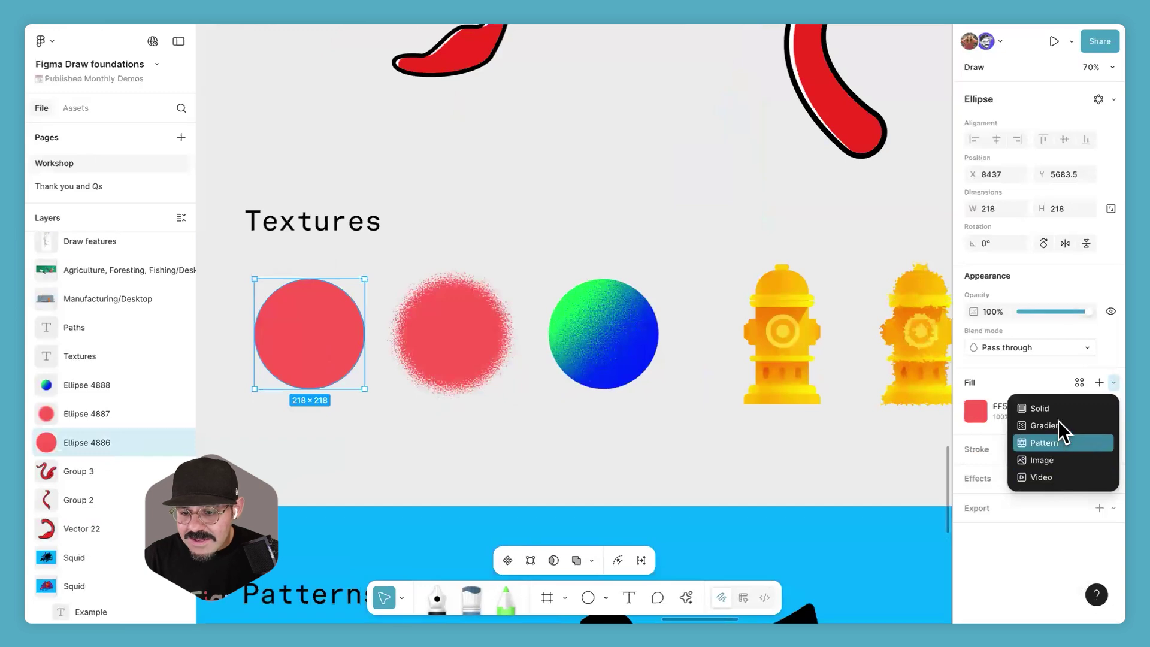
pyautogui.click(1031, 408)
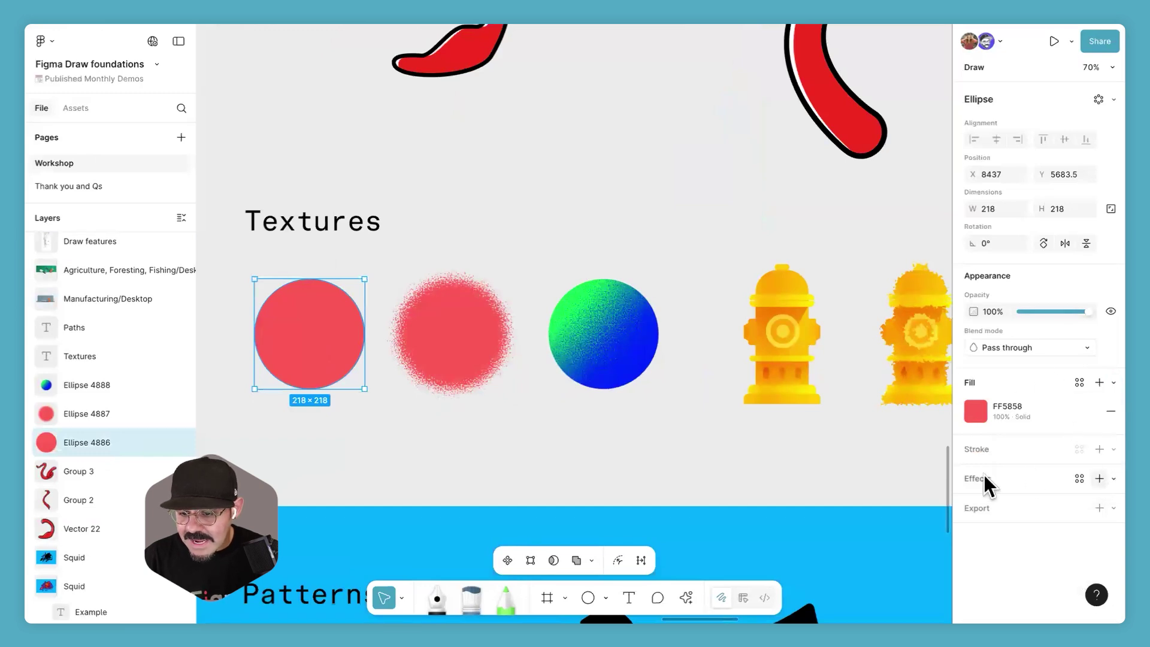
pyautogui.click(1105, 477)
pyautogui.click(1059, 599)
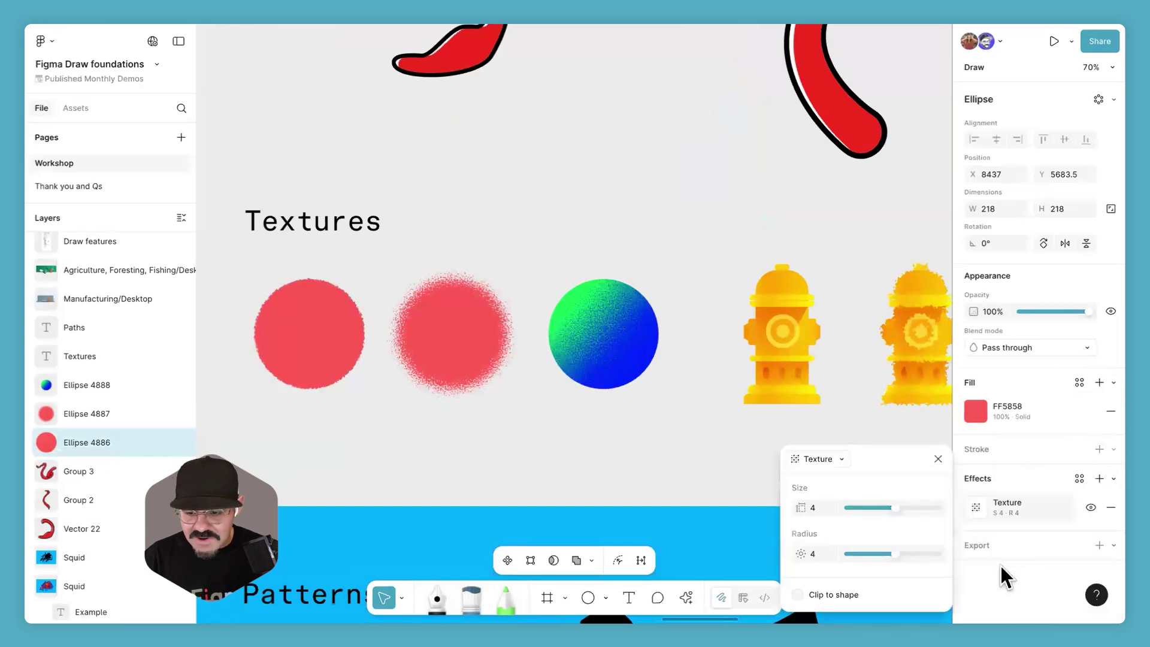
# Step: Set the red circle's texture radius to 20.4 and size to 5.9, and clip the texture to the shape
pyautogui.moveTo(891, 553); pyautogui.dragTo(911, 552)
pyautogui.moveTo(896, 506)
pyautogui.mouseDown()
pyautogui.moveTo(926, 507)
pyautogui.moveTo(900, 504)
pyautogui.mouseUp()
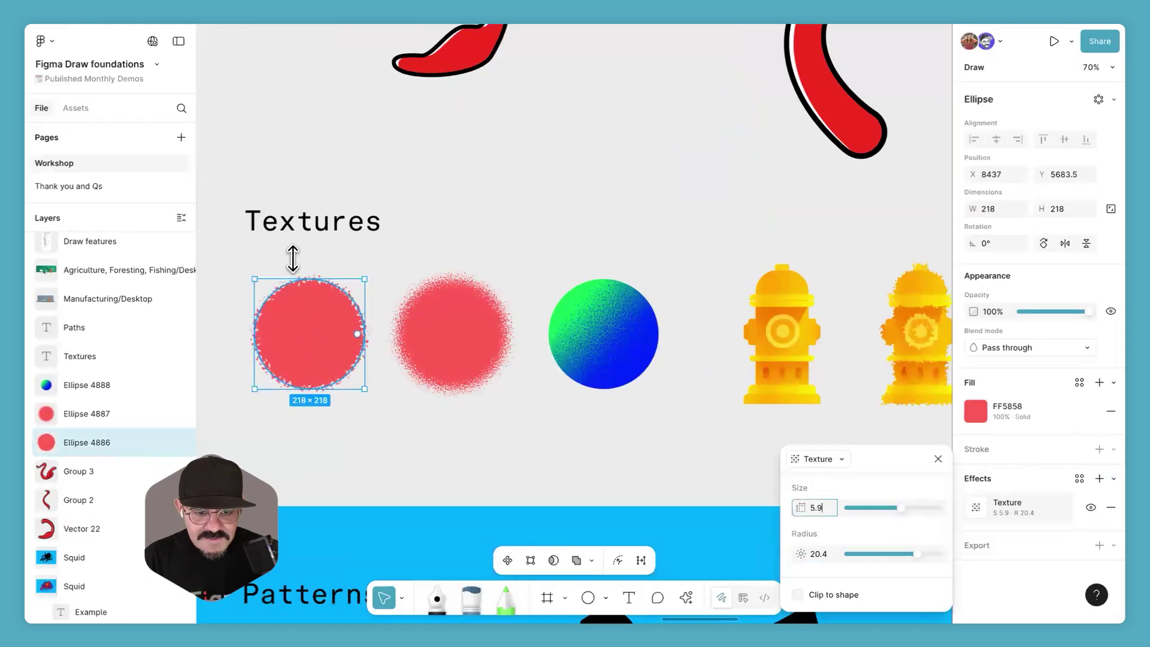
pyautogui.scroll(2, 271, 317)
pyautogui.scroll(4, 248, 321)
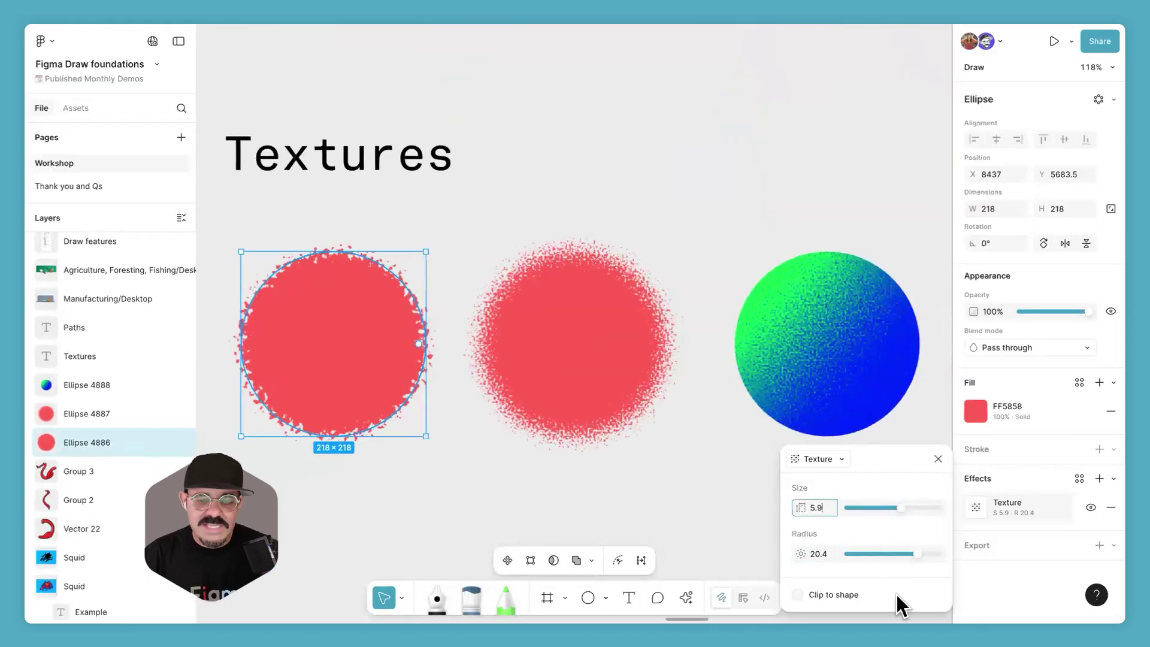
pyautogui.click(831, 594)
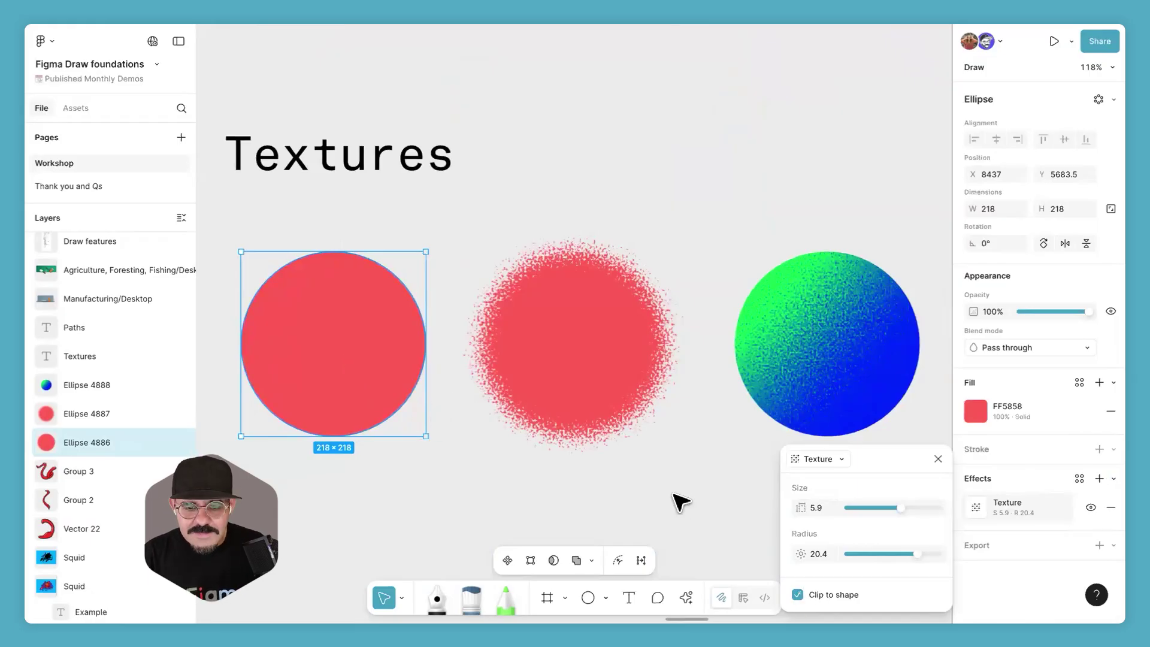
pyautogui.click(708, 482)
# Step: Turn off Clip to shape in the green-blue gradient circle's Texture effect
pyautogui.hscroll(5, 659, 390)
pyautogui.click(609, 353)
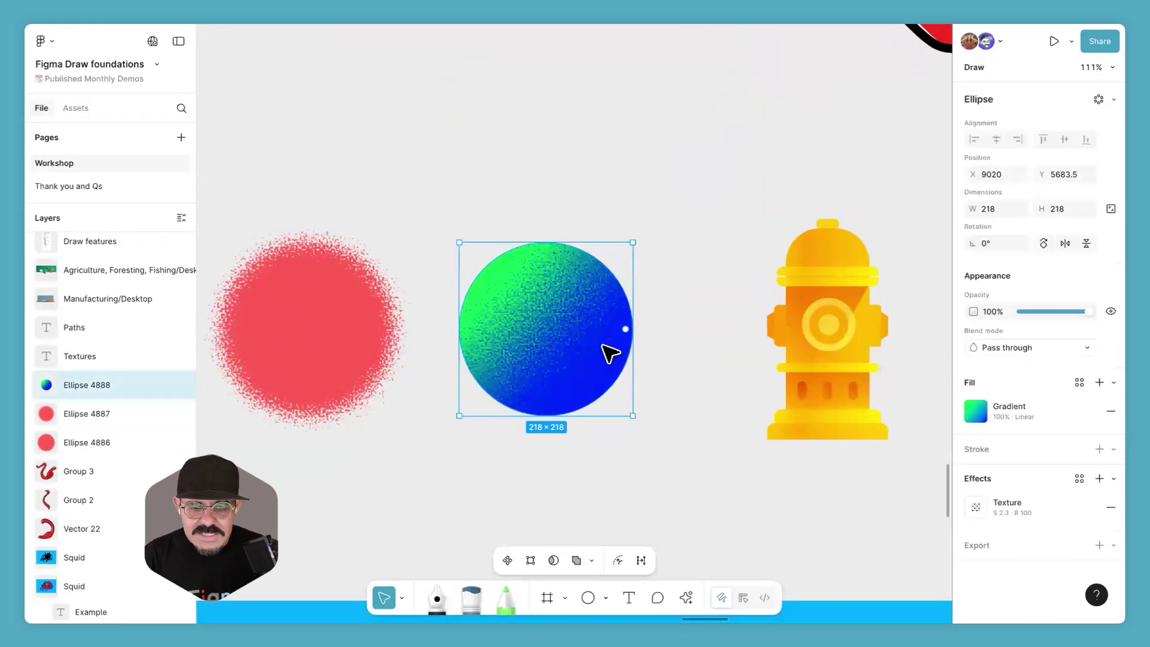
pyautogui.click(976, 507)
pyautogui.click(797, 594)
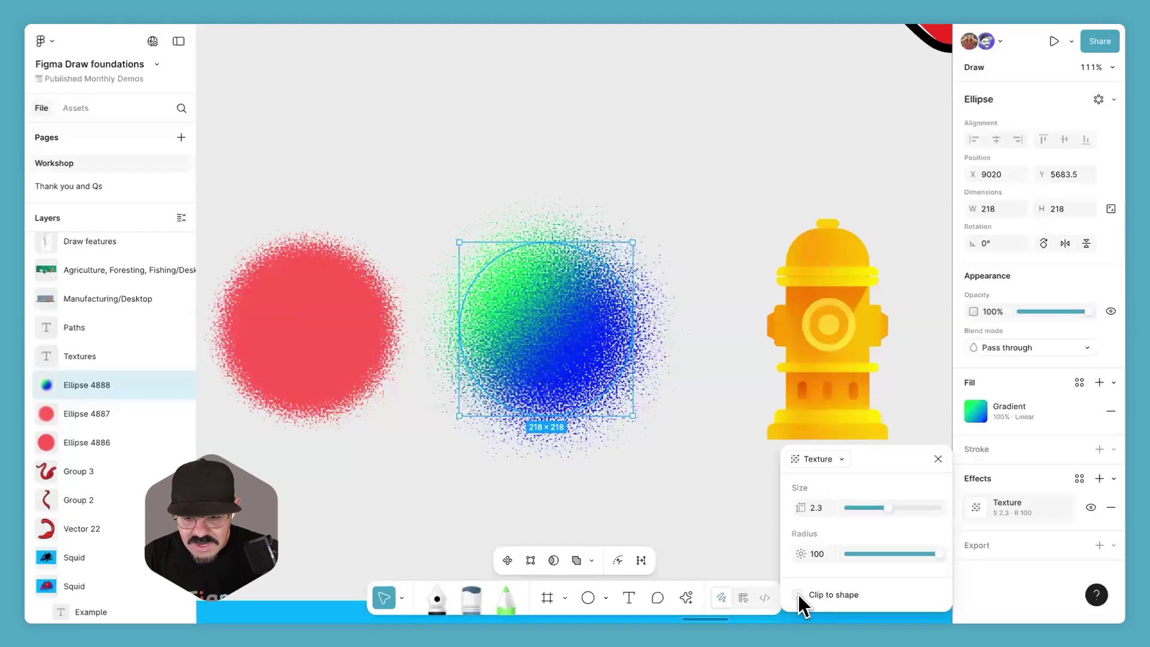
# Step: Set the gradient circle's texture radius to 23.5 and clip the texture to its shape
pyautogui.moveTo(916, 549); pyautogui.dragTo(833, 549)
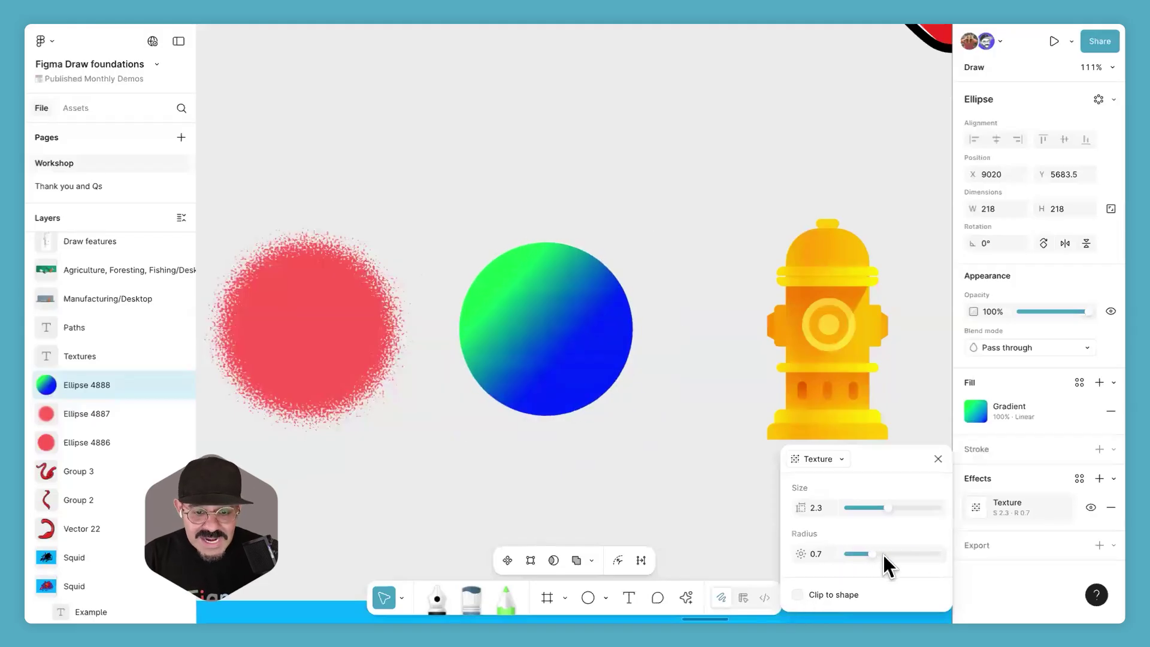
pyautogui.moveTo(900, 554); pyautogui.dragTo(919, 553)
pyautogui.moveTo(888, 507)
pyautogui.mouseDown()
pyautogui.moveTo(910, 510)
pyautogui.moveTo(873, 513)
pyautogui.moveTo(887, 513)
pyautogui.mouseUp()
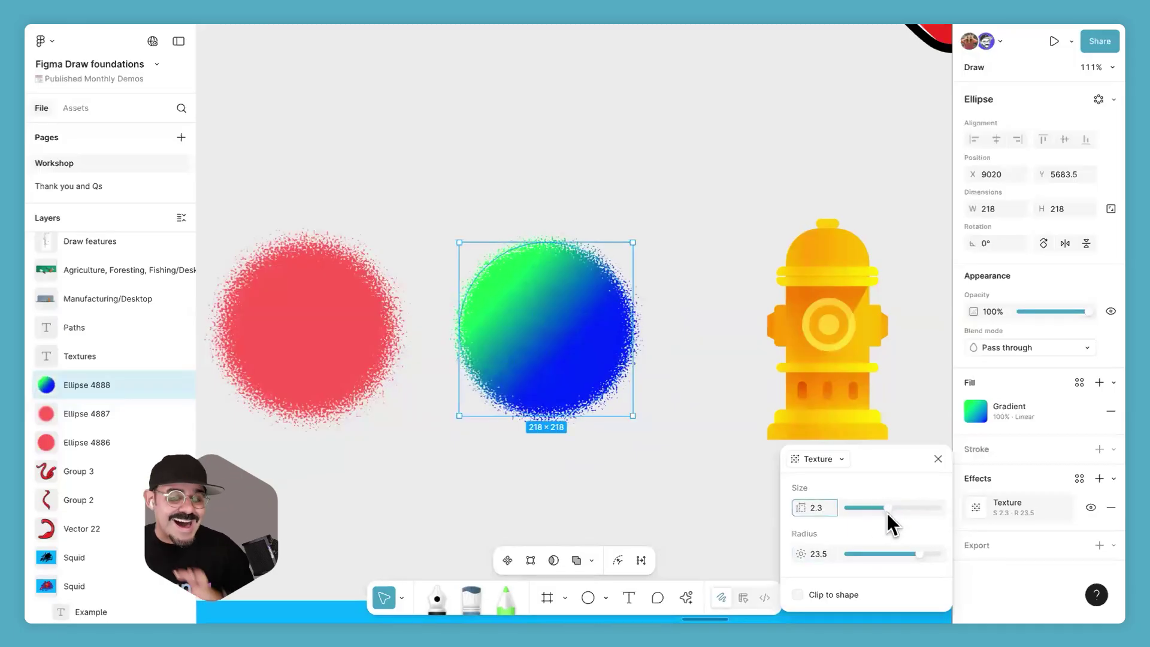
pyautogui.click(798, 594)
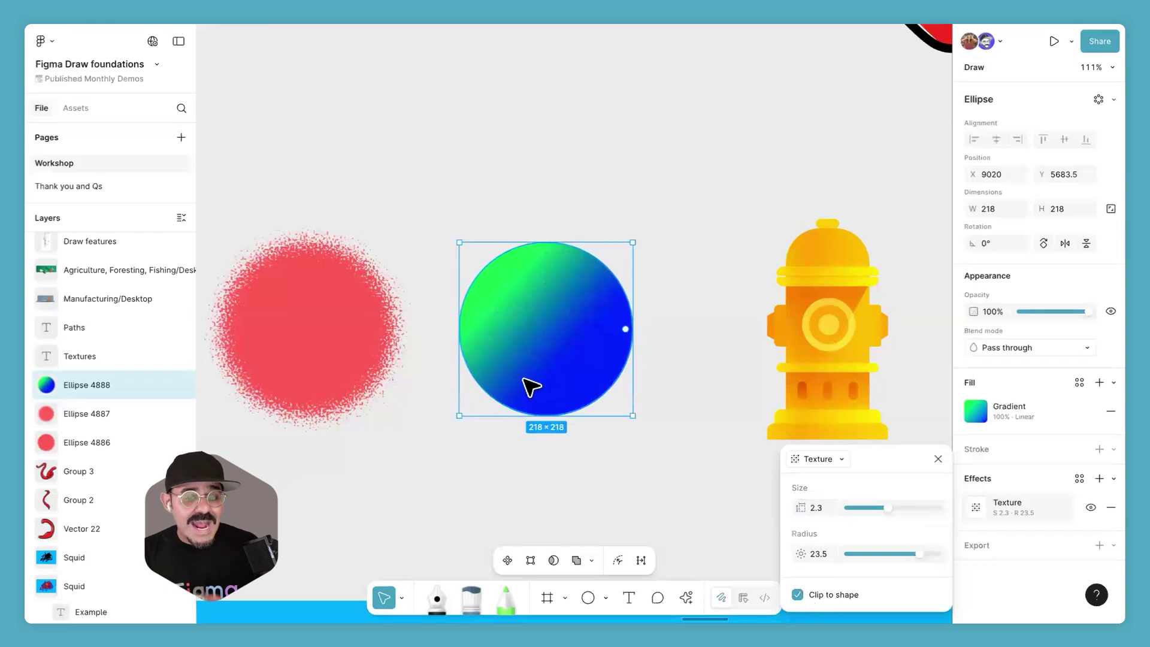
pyautogui.click(665, 390)
# Step: Select the plain fire hydrant group and toggle the outline view on and off
pyautogui.hscroll(10, 367, 357)
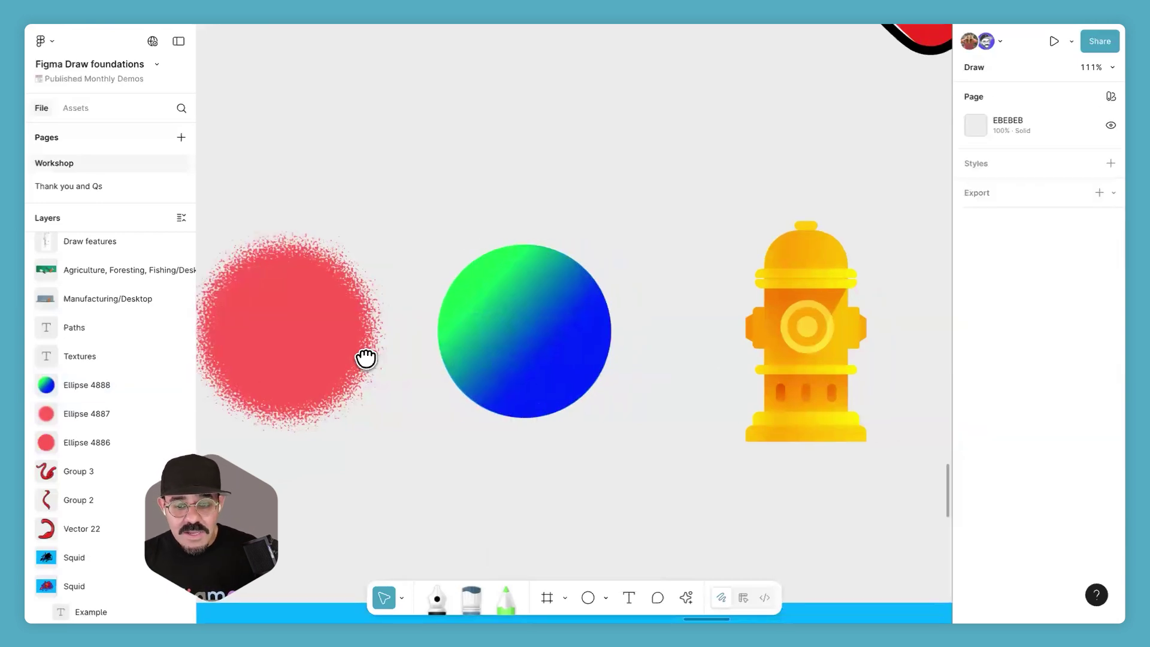
pyautogui.click(410, 342)
pyautogui.scroll(4, 450, 346)
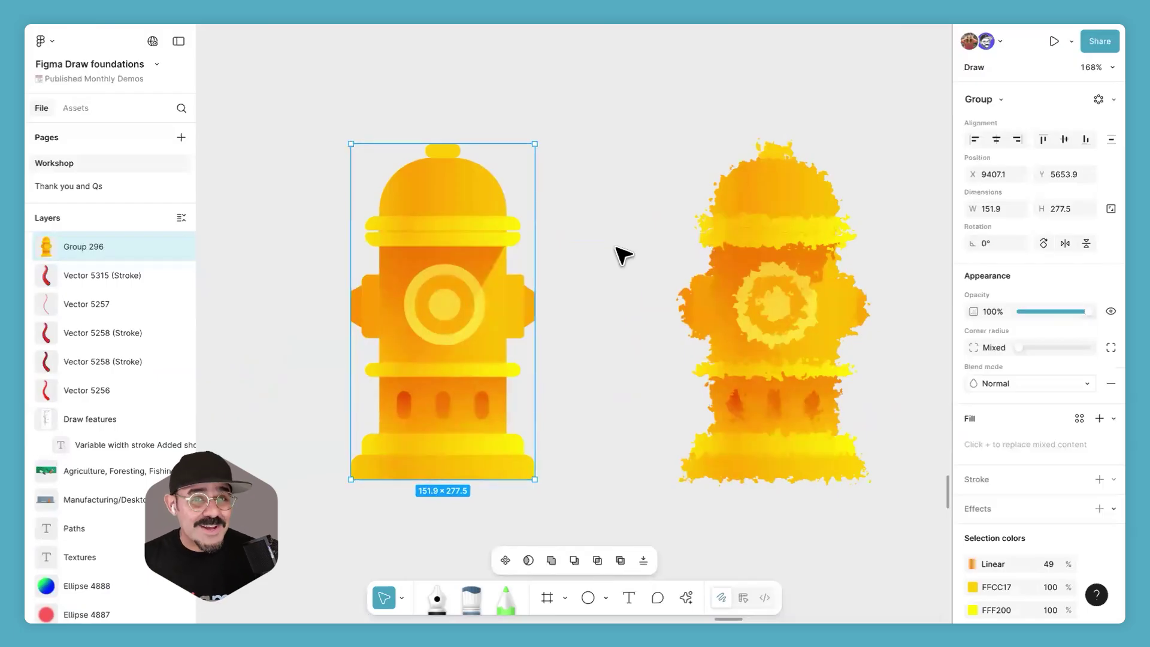
pyautogui.hotkey('ctrl', 'y')
pyautogui.hotkey('ctrl', 'y')
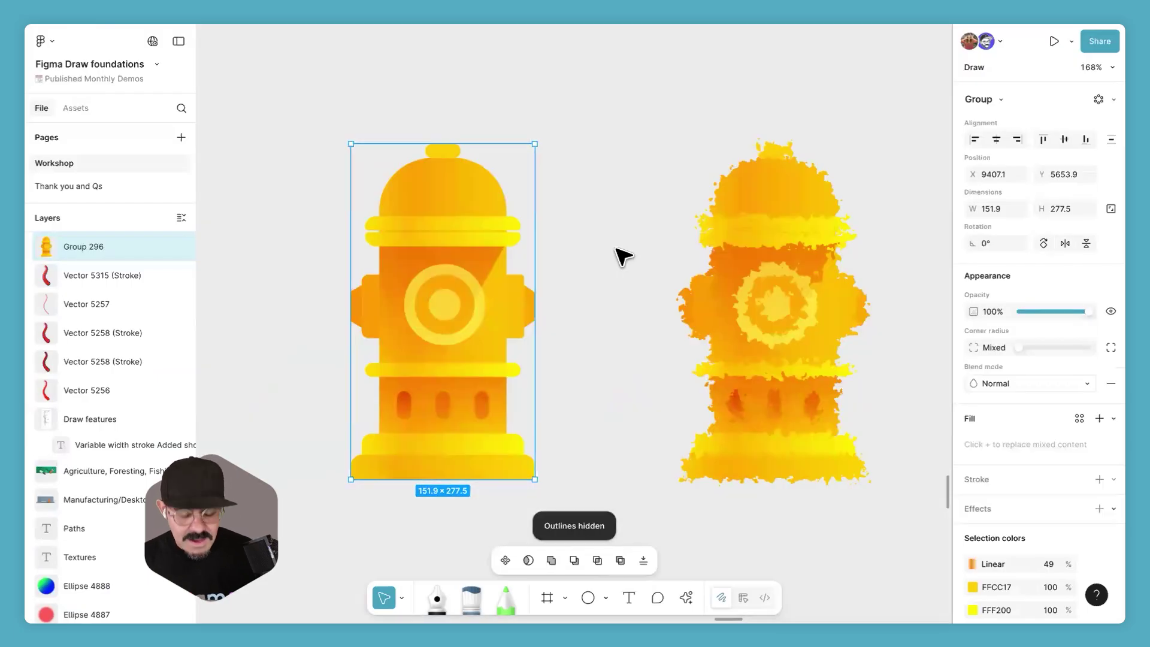
pyautogui.hotkey('ctrl', 'y')
pyautogui.hotkey('ctrl', 'y')
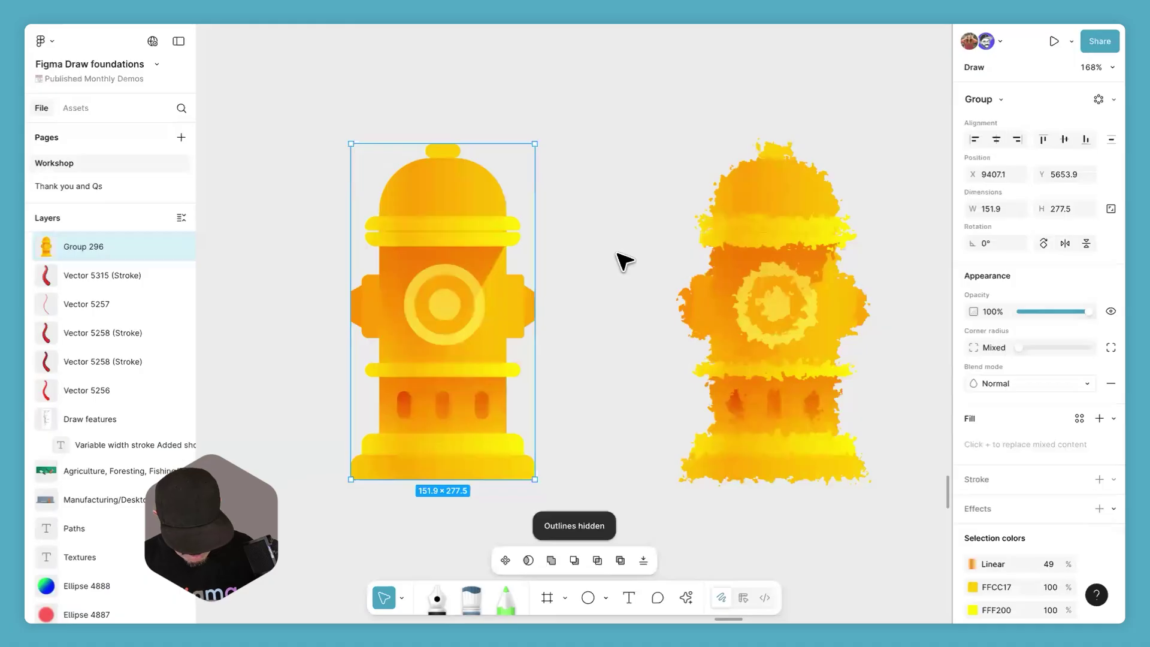
# Step: Search the commands for "outline", view the hydrants with Show outlines, and hide the outlines again
pyautogui.hotkey('ctrl', 'k')
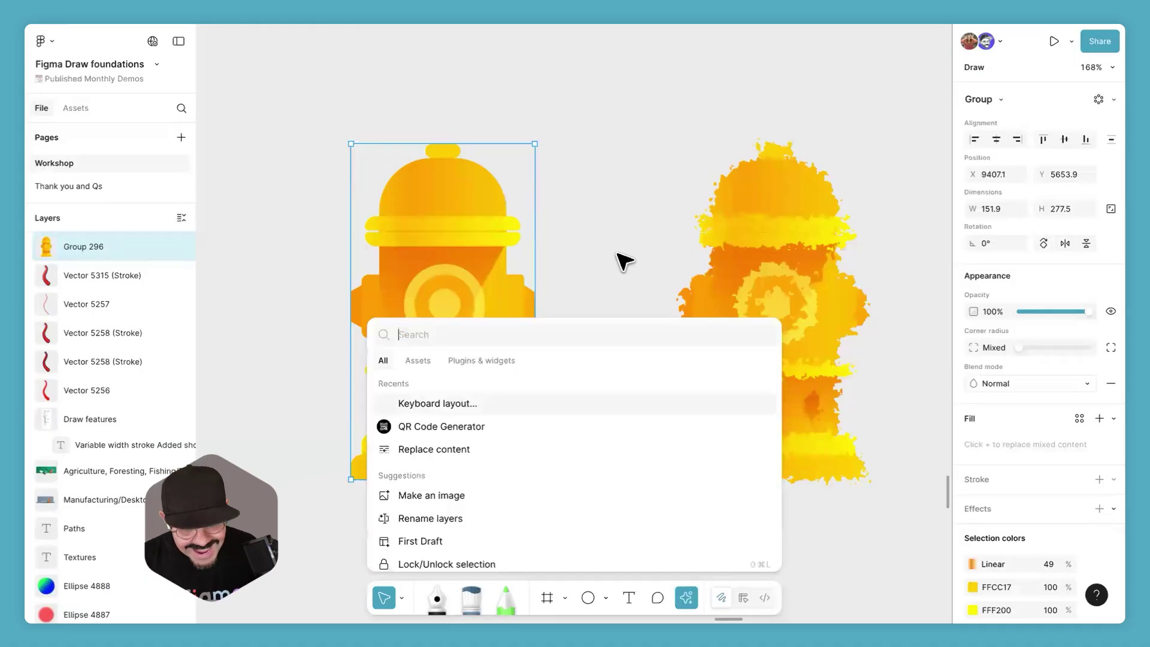
pyautogui.write('outline')
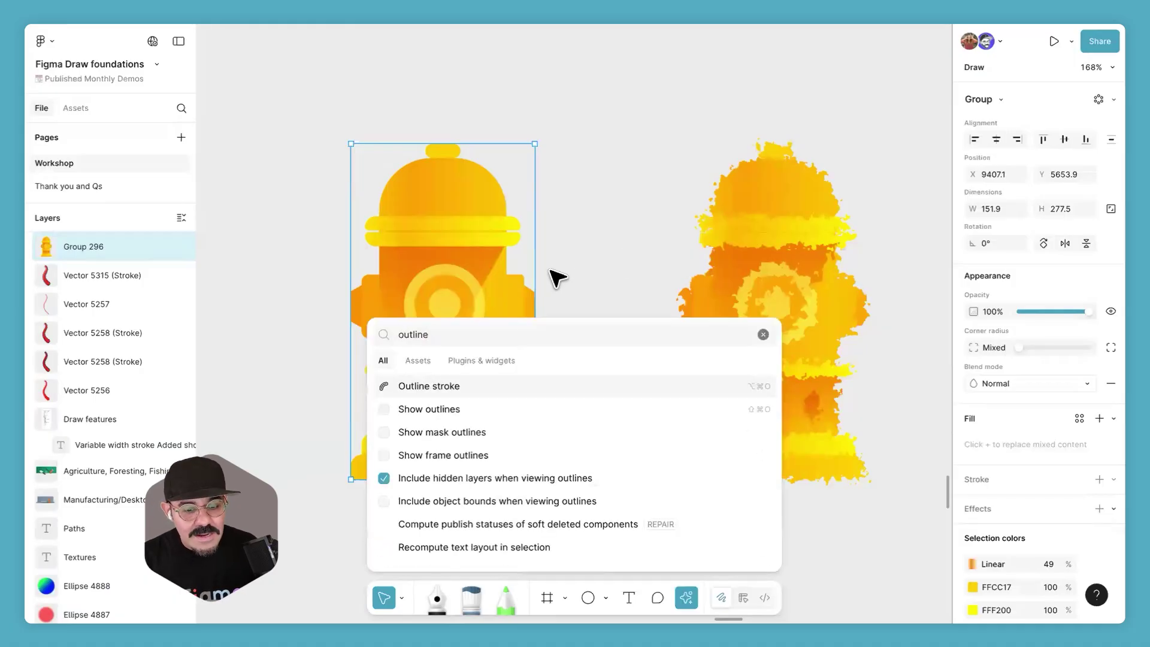
pyautogui.click(431, 409)
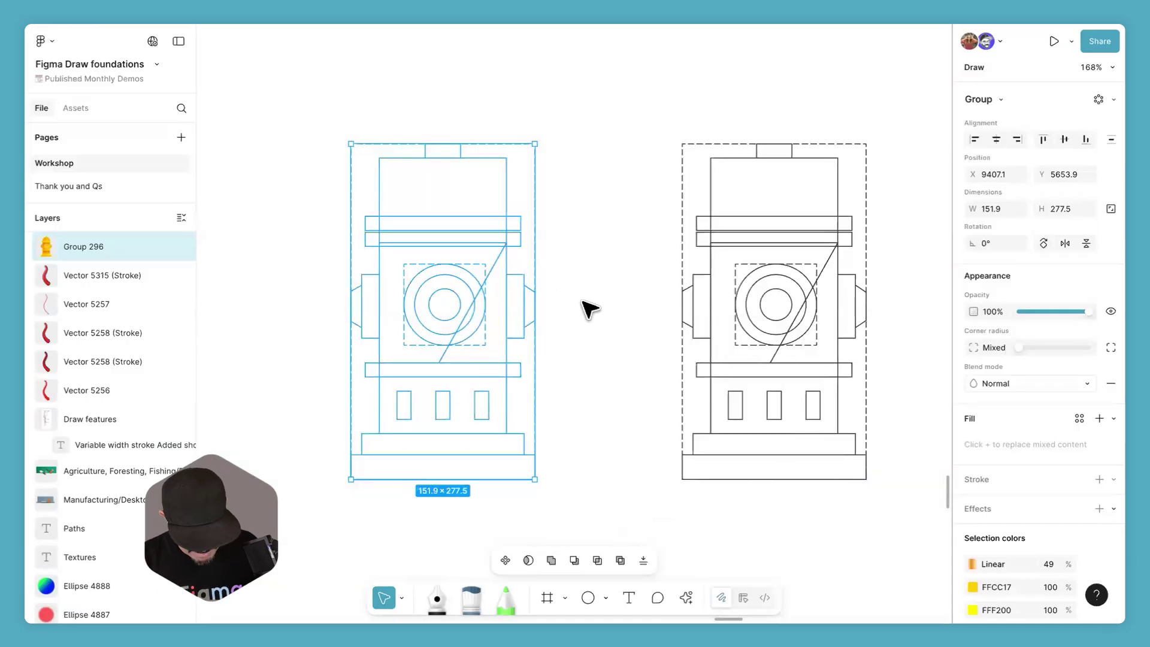
pyautogui.press('super+k')
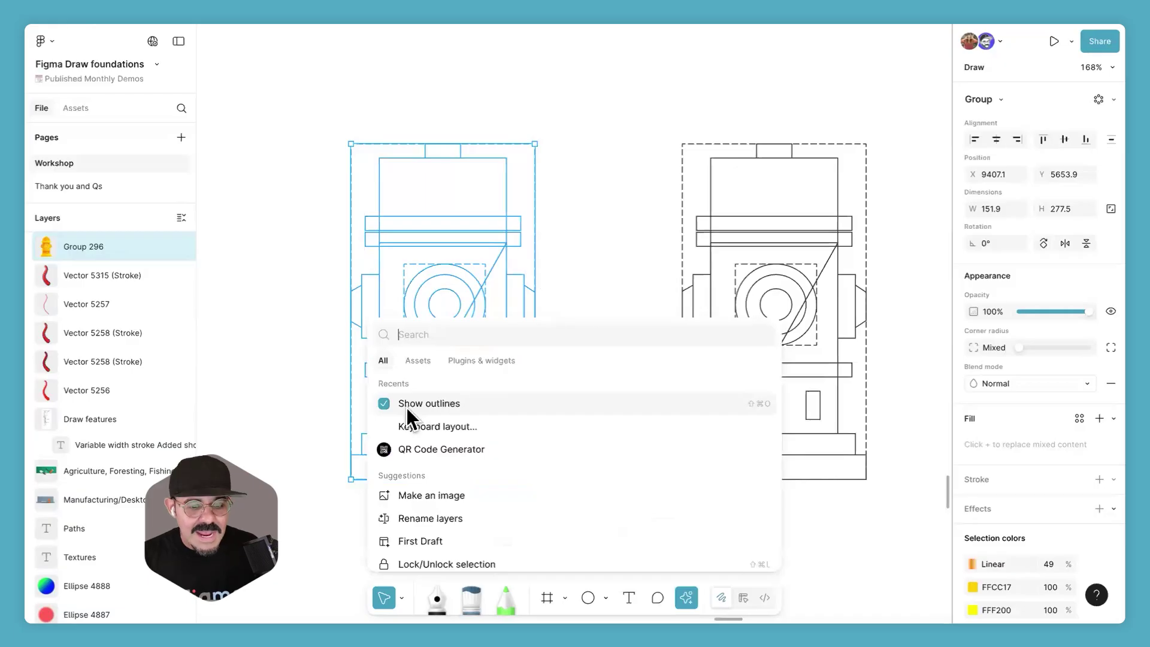
pyautogui.click(385, 404)
pyautogui.click(623, 298)
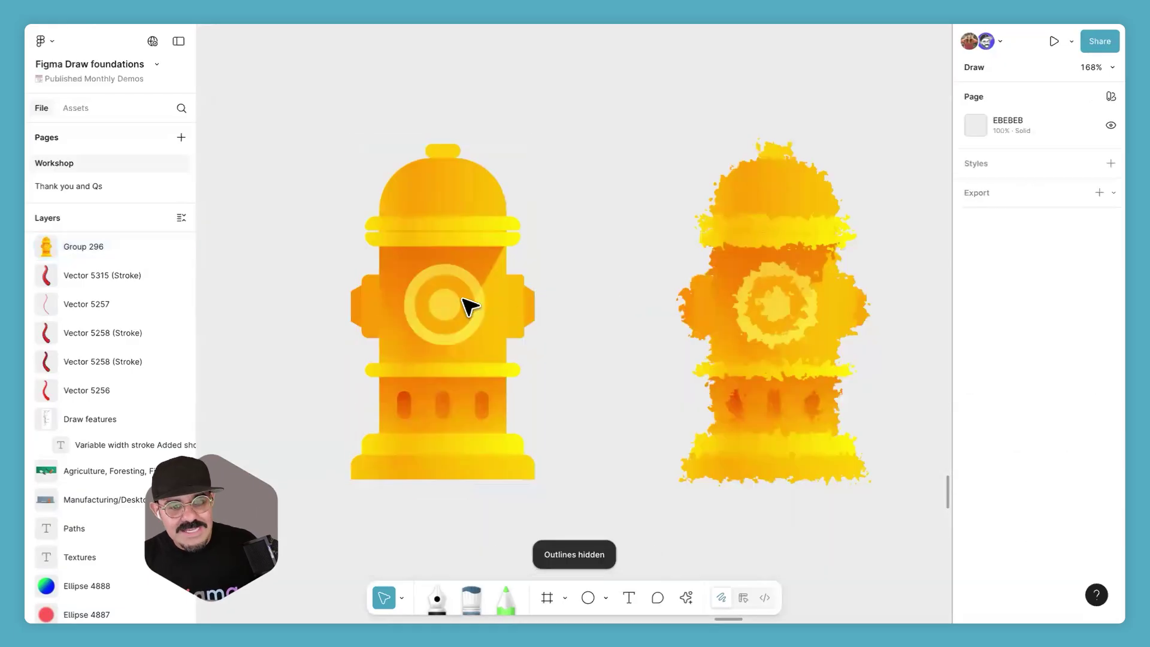
# Step: Add a Texture effect to the plain fire hydrant group
pyautogui.click(683, 303)
pyautogui.hscroll(3, 682, 303)
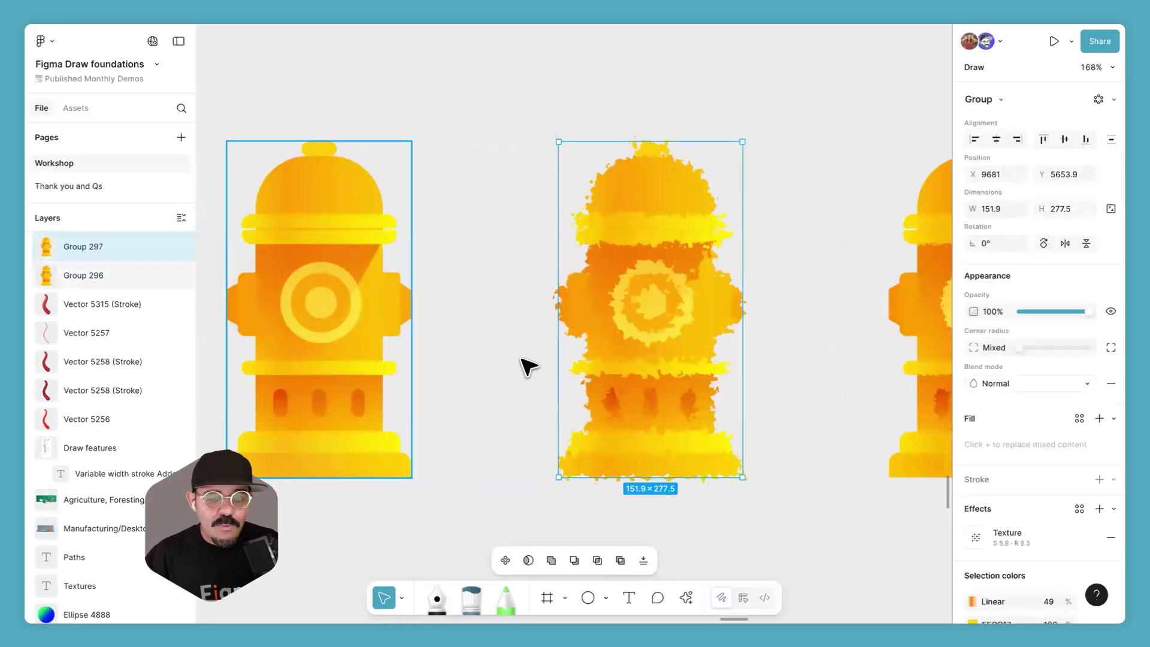
pyautogui.click(390, 313)
pyautogui.hscroll(-3, 390, 313)
pyautogui.scroll(-3, 997, 482)
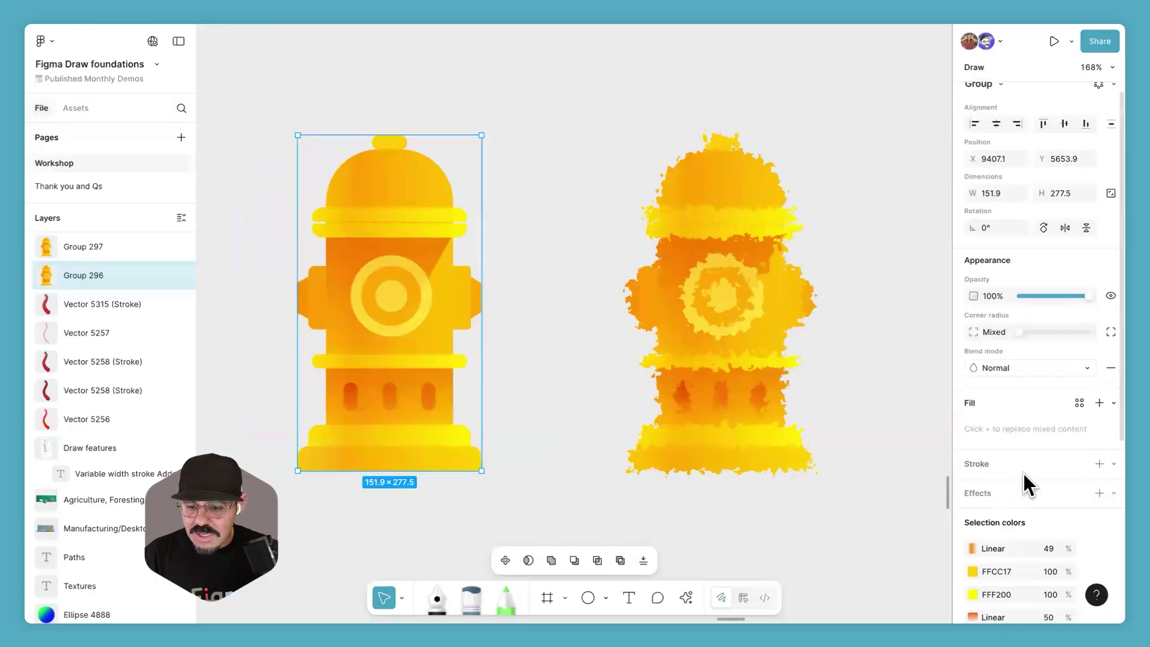
pyautogui.click(1106, 433)
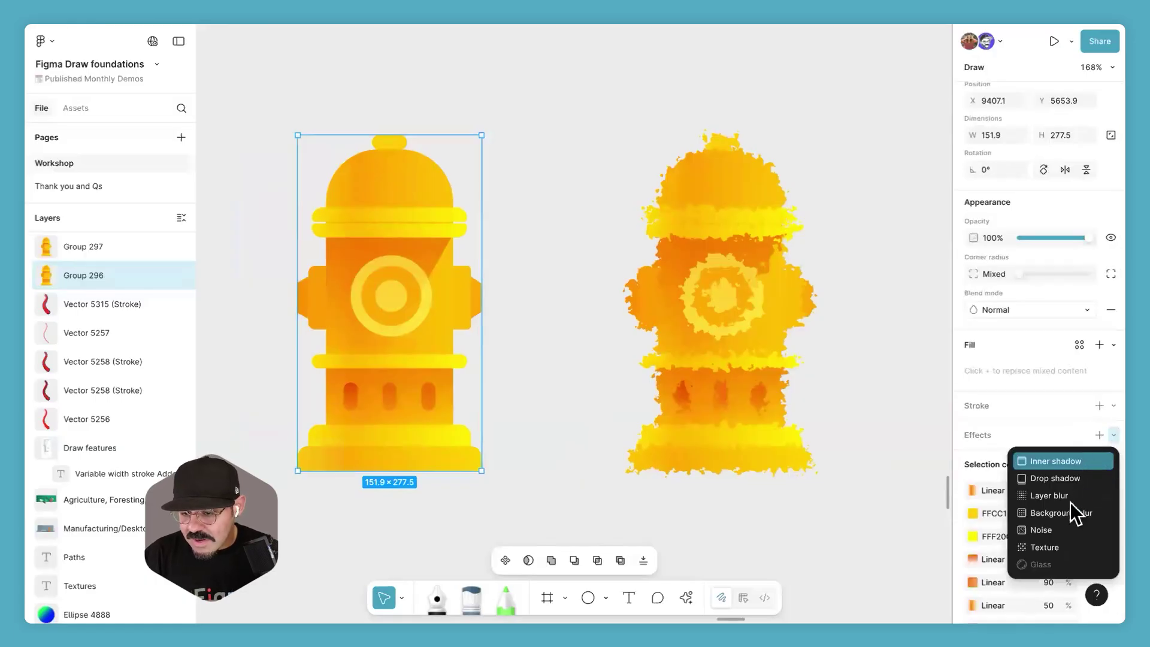
pyautogui.click(1062, 547)
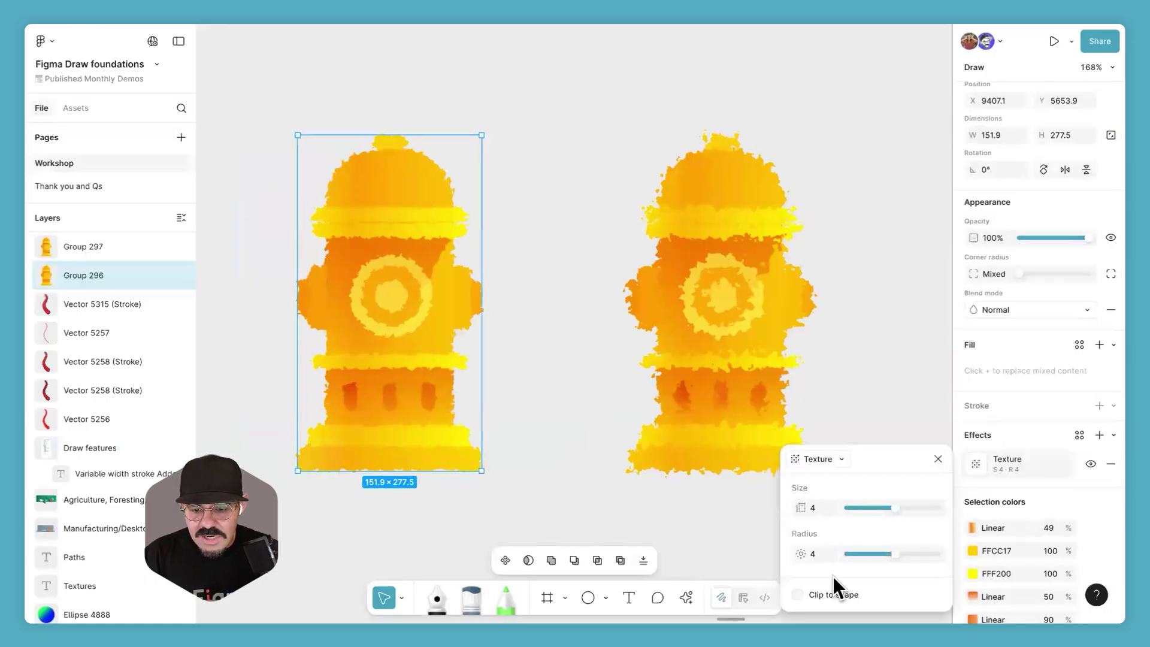
# Step: Clip the hydrant's texture to its shape and set the radius to 2.3 and the size to 1.4
pyautogui.click(797, 594)
pyautogui.moveTo(893, 551); pyautogui.dragTo(887, 552)
pyautogui.moveTo(892, 508)
pyautogui.mouseDown()
pyautogui.moveTo(928, 518)
pyautogui.moveTo(880, 519)
pyautogui.mouseUp()
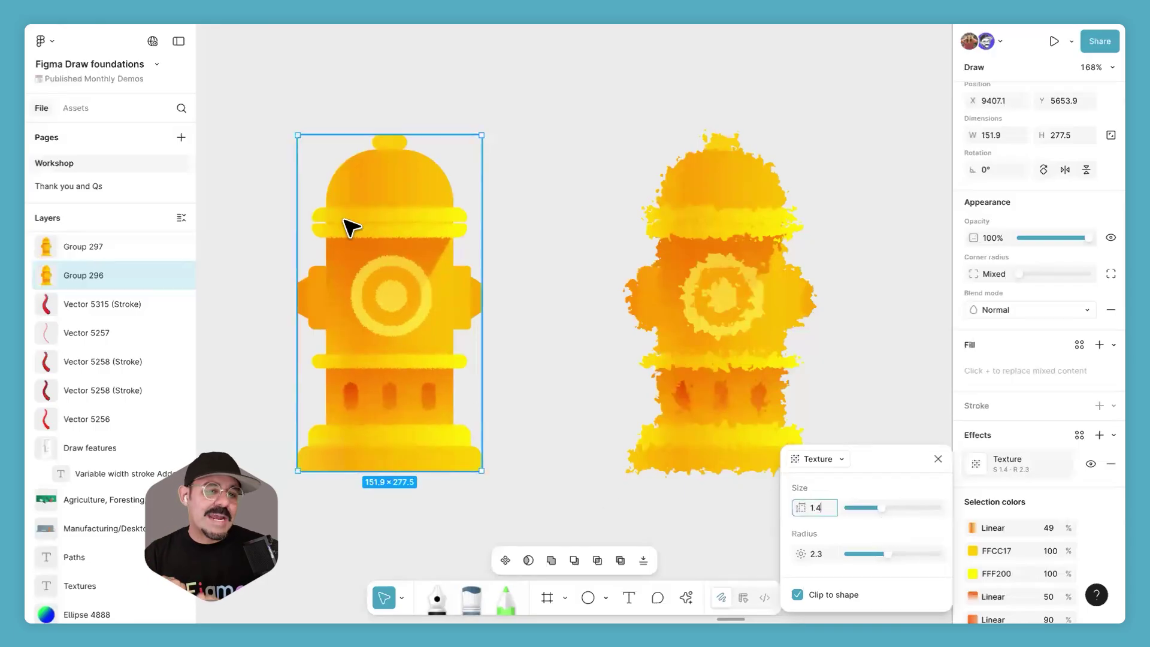
# Step: Expand the plain hydrant's nested layer groups down to the shapes inside Group 179
pyautogui.click(30, 276)
pyautogui.click(92, 302)
pyautogui.click(47, 301)
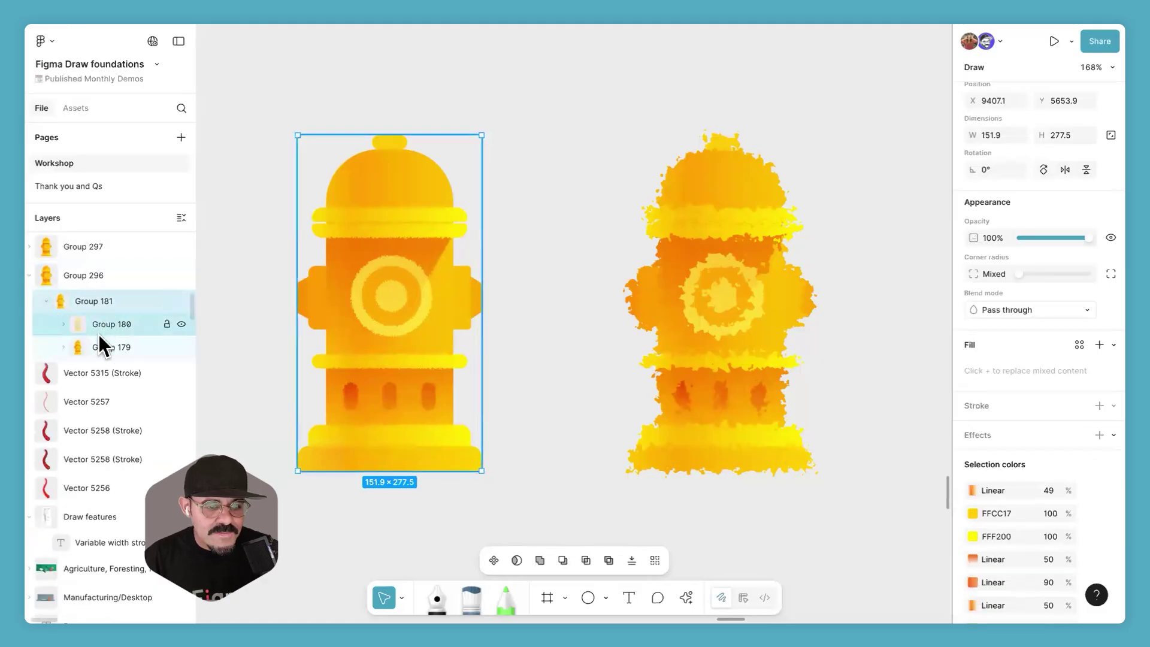
pyautogui.click(96, 328)
pyautogui.click(61, 347)
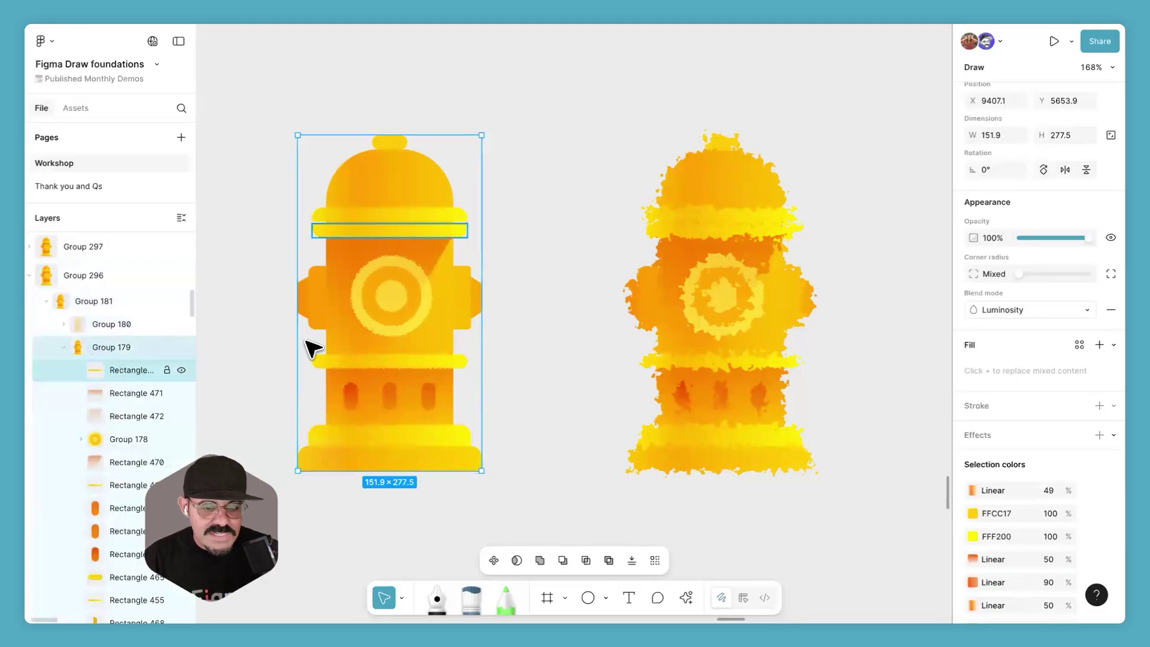
# Step: Try shifting the second yellow band below the plain hydrant's dome slightly downward, and undo the move
pyautogui.click(373, 232)
pyautogui.moveTo(393, 227)
pyautogui.mouseDown()
pyautogui.moveTo(401, 239)
pyautogui.moveTo(377, 264)
pyautogui.moveTo(386, 244)
pyautogui.mouseUp()
pyautogui.hotkey('ctrl', 'z')
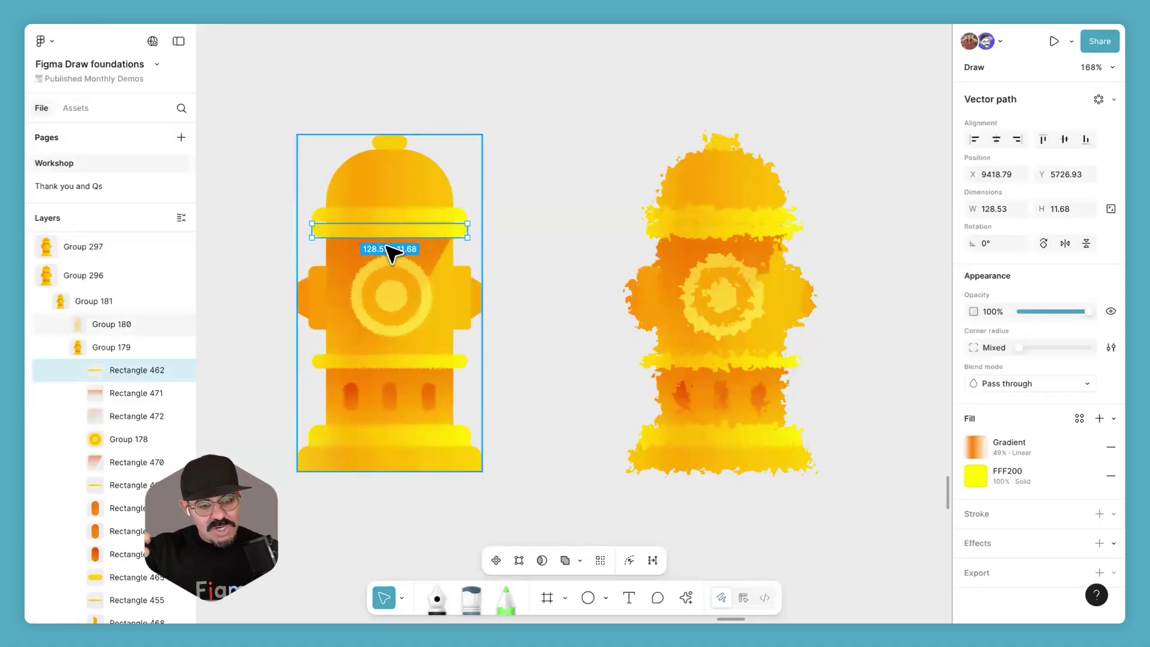
pyautogui.click(543, 238)
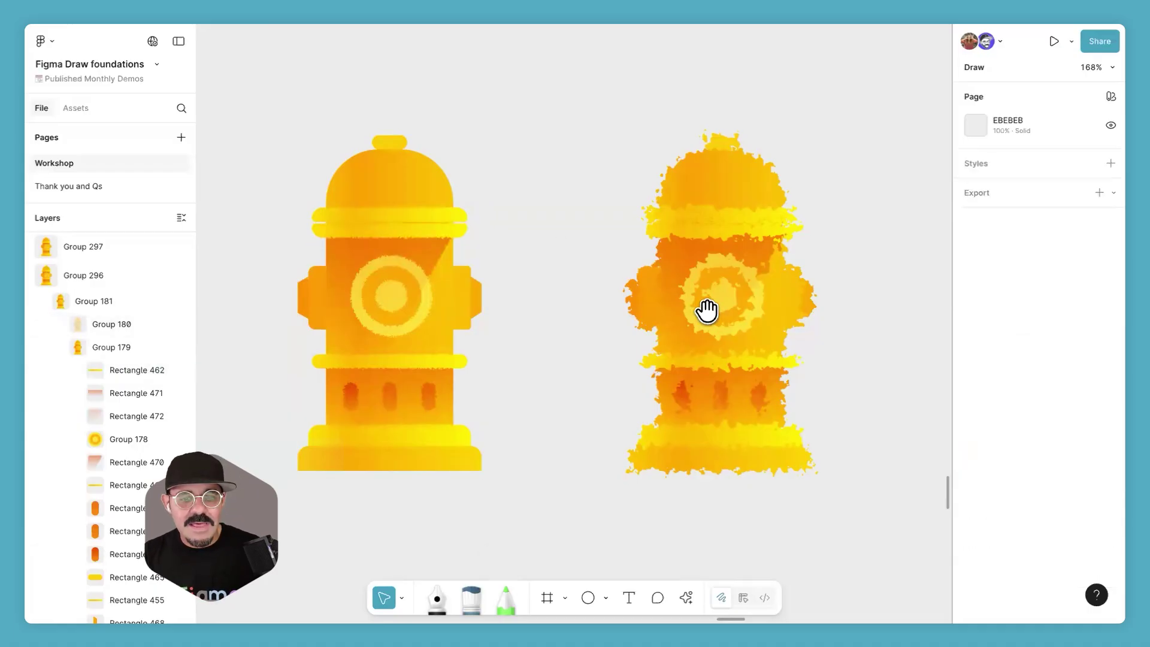
# Step: Add a pattern fill to the black squid silhouette in the Patterns frame, using the yellow circle as its source
pyautogui.hscroll(10, 706, 308)
pyautogui.scroll(-5, 646, 368)
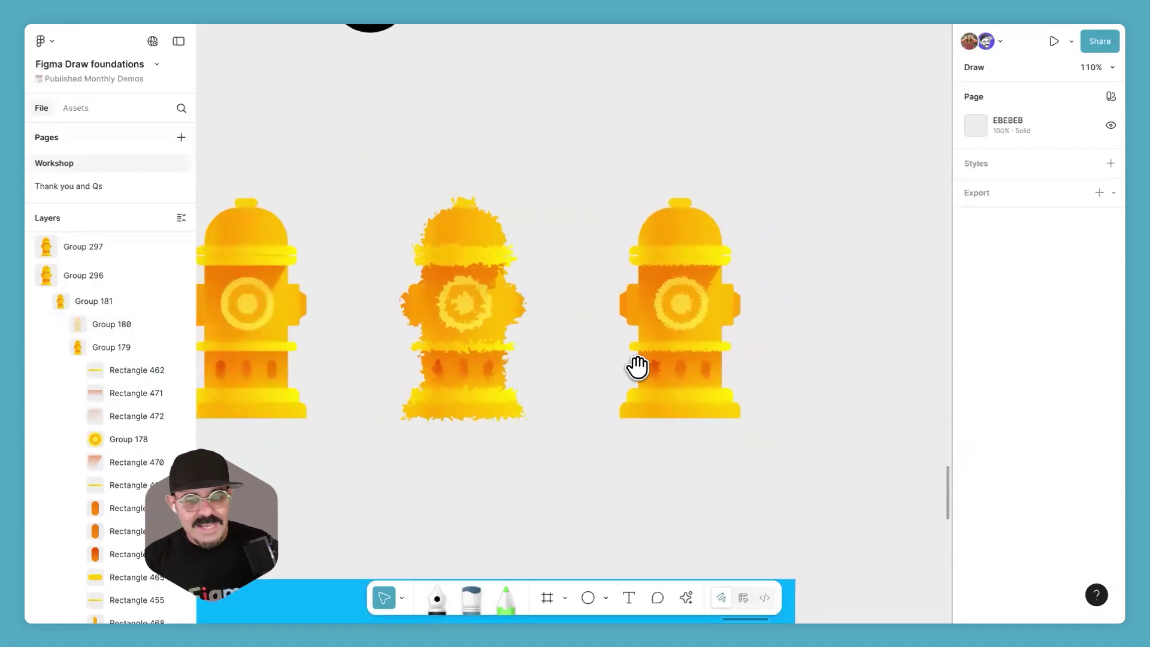
pyautogui.scroll(-10, 666, 233)
pyautogui.scroll(1, 720, 179)
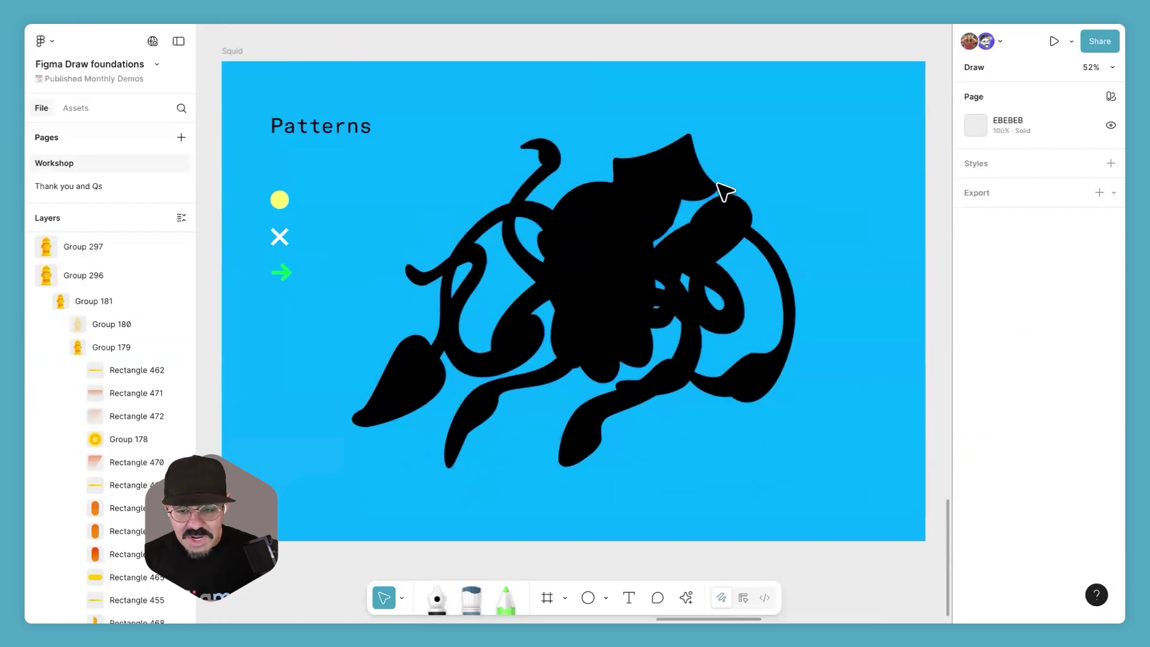
pyautogui.click(608, 267)
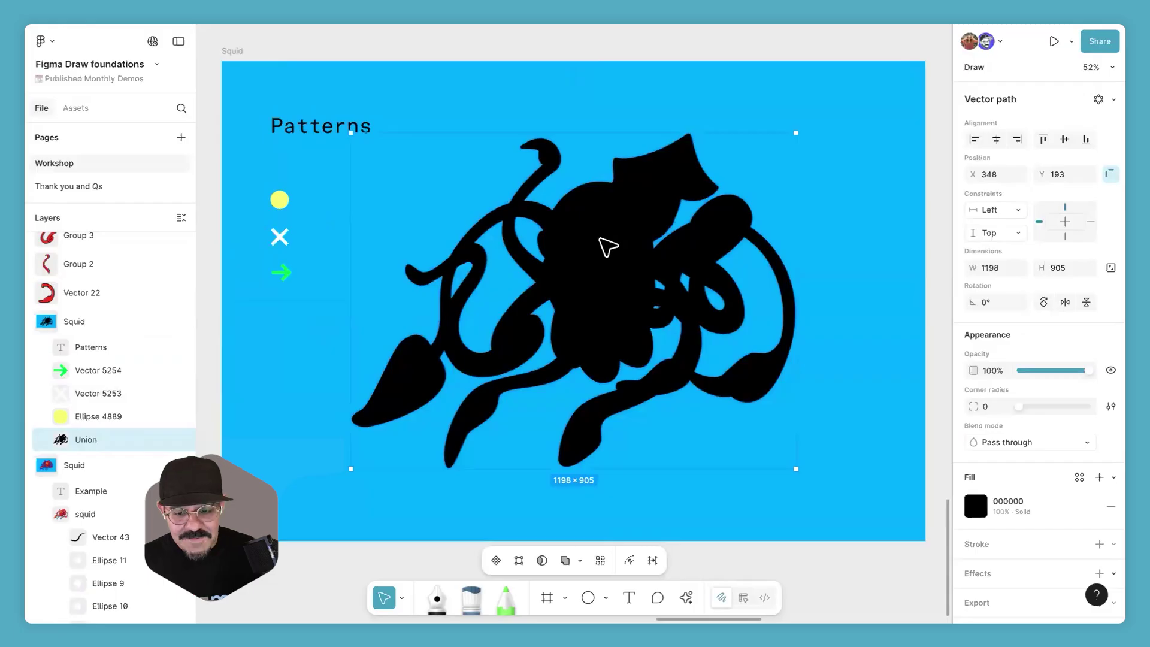
pyautogui.click(1111, 477)
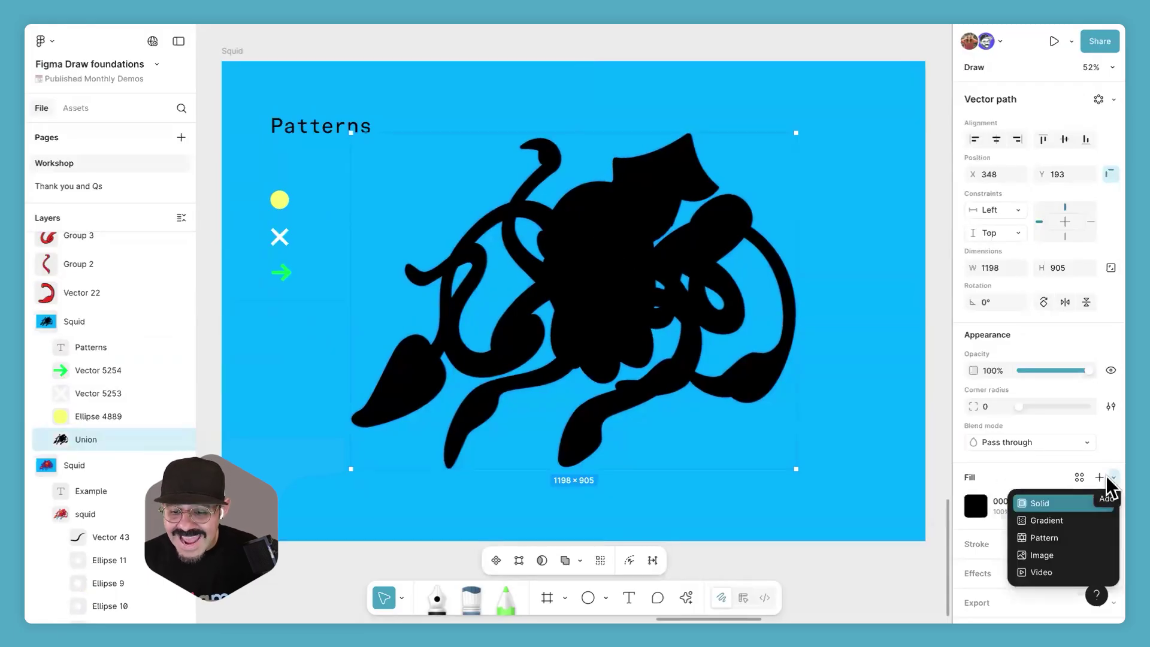
pyautogui.click(1075, 538)
pyautogui.click(863, 340)
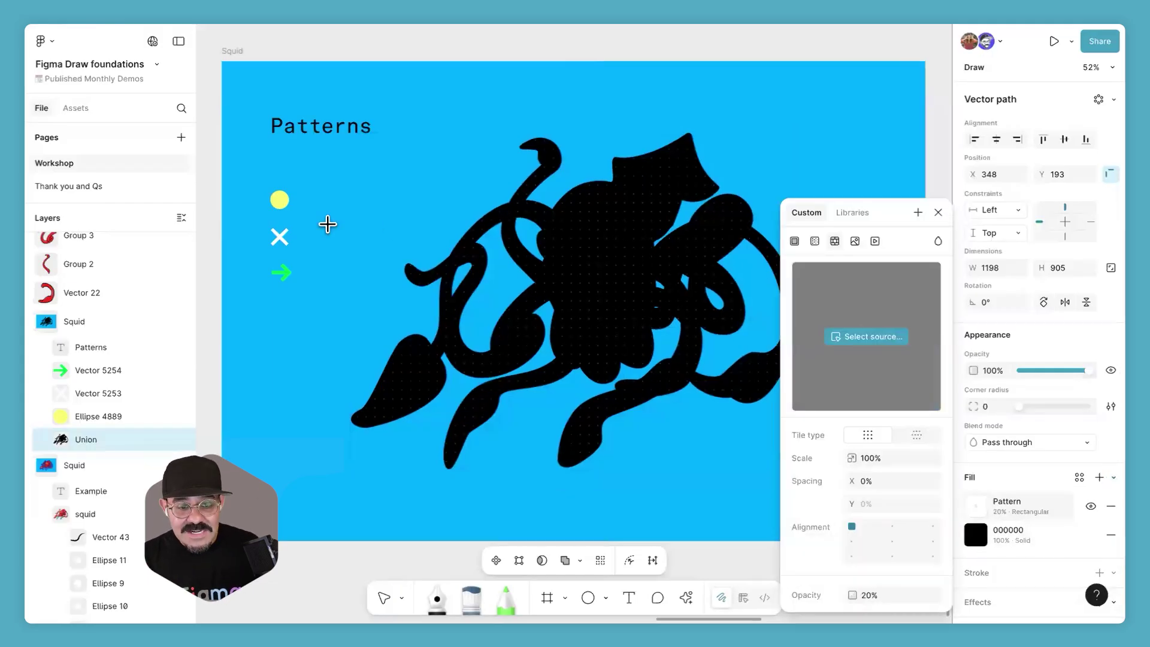
pyautogui.click(280, 202)
# Step: Give the squid's dot pattern 100% opacity, horizontal hexagonal tiling, 52% spacing, centre alignment and 57% scale
pyautogui.click(892, 597)
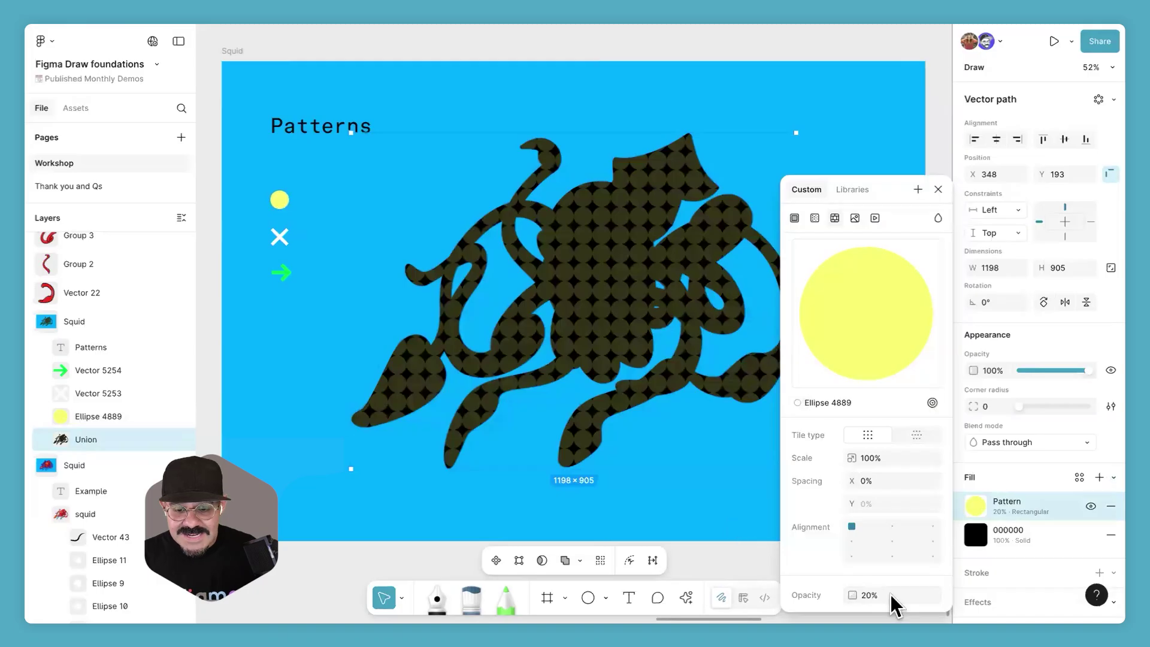
pyautogui.write('100')
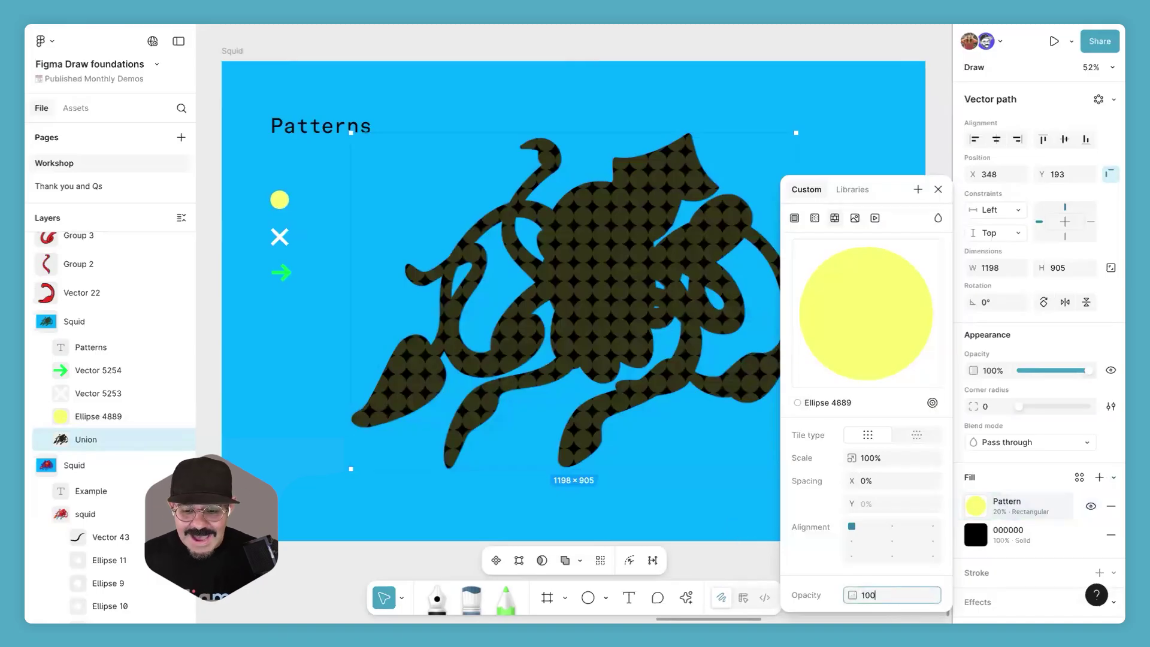
pyautogui.press('Return')
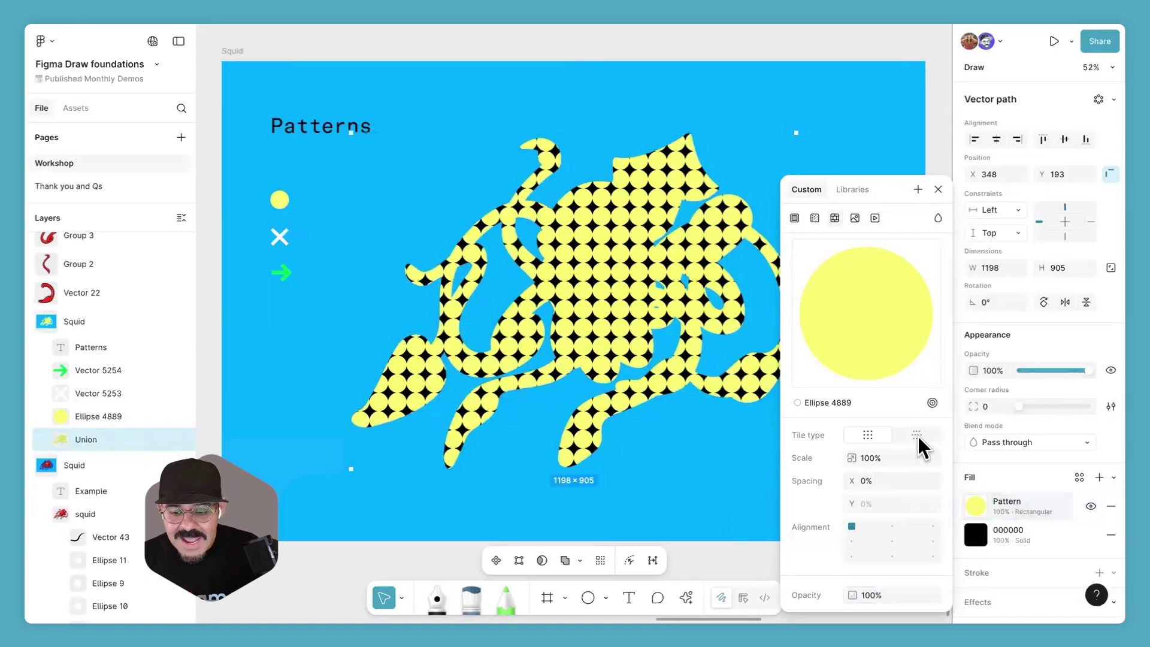
pyautogui.click(918, 440)
pyautogui.moveTo(853, 480); pyautogui.dragTo(907, 481)
pyautogui.click(892, 541)
pyautogui.moveTo(809, 462); pyautogui.dragTo(779, 467)
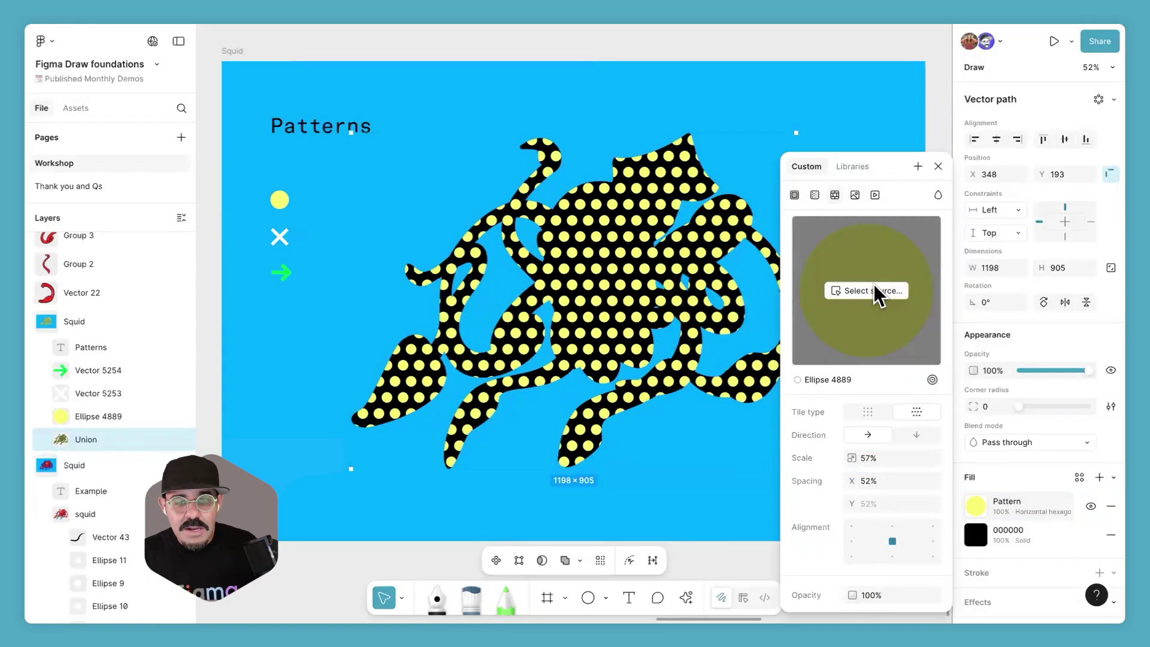
# Step: Switch the squid's pattern source to the white cross, and rotate the cross so it resembles a slightly tilted plus sign
pyautogui.click(274, 236)
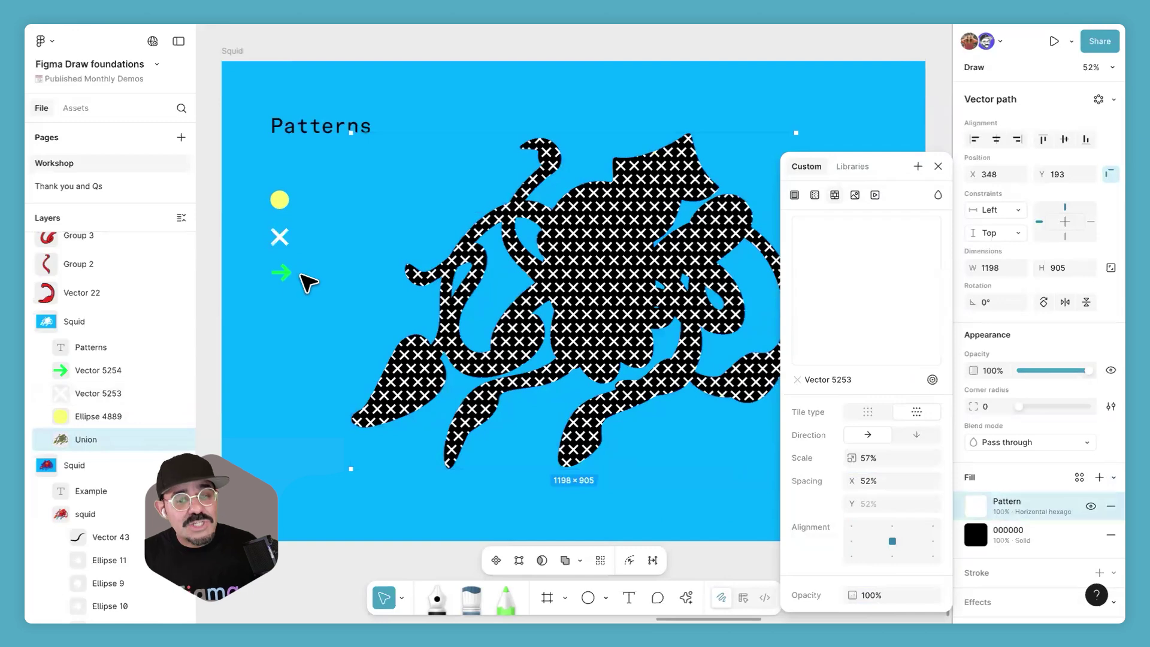
pyautogui.click(278, 238)
pyautogui.moveTo(297, 235); pyautogui.dragTo(279, 256)
pyautogui.moveTo(295, 246)
pyautogui.mouseDown()
pyautogui.moveTo(289, 233)
pyautogui.moveTo(300, 239)
pyautogui.mouseUp()
# Step: Switch the squid's pattern source to the green arrow, and rotate the arrow so it tilts slightly upward
pyautogui.click(578, 267)
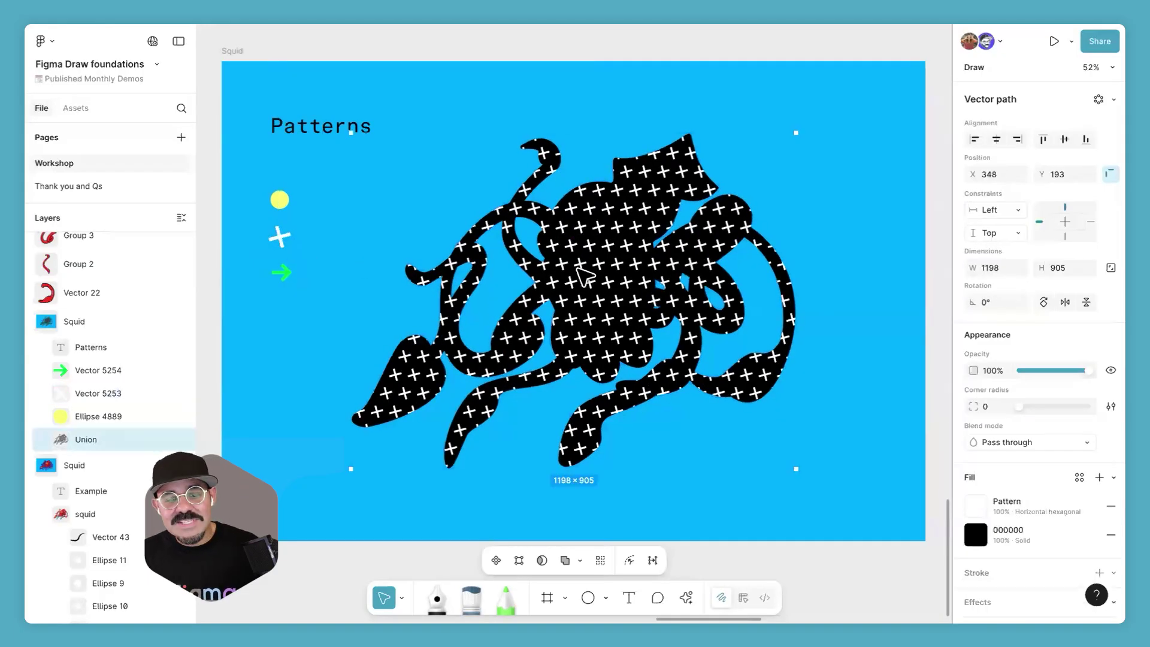
pyautogui.click(973, 505)
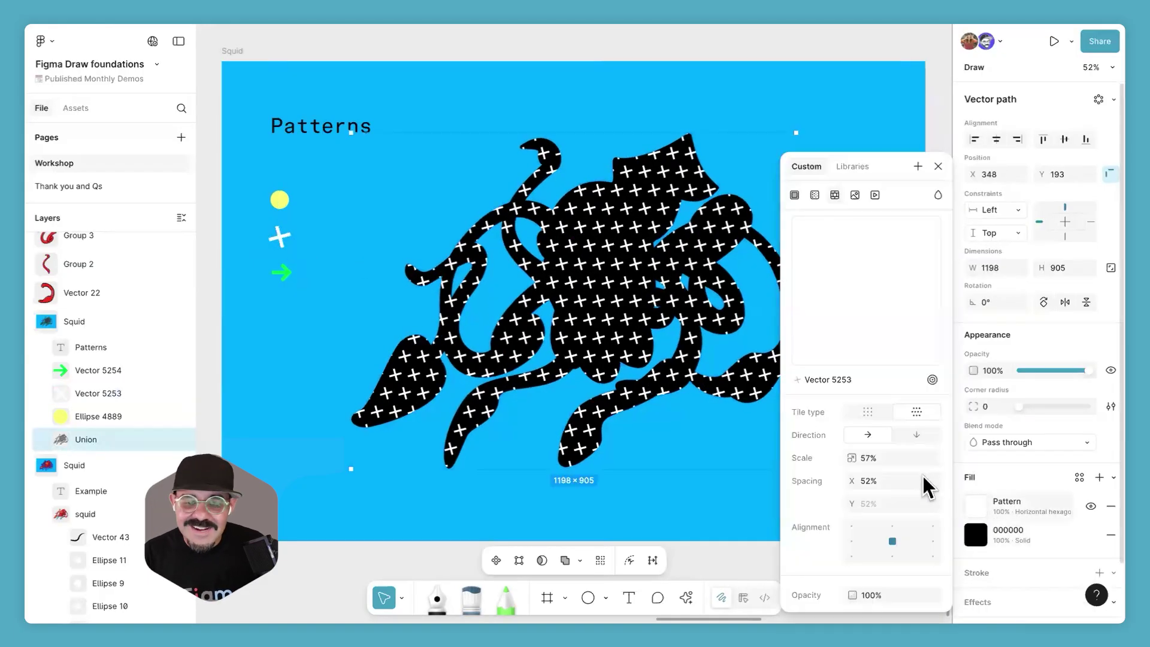
pyautogui.click(866, 290)
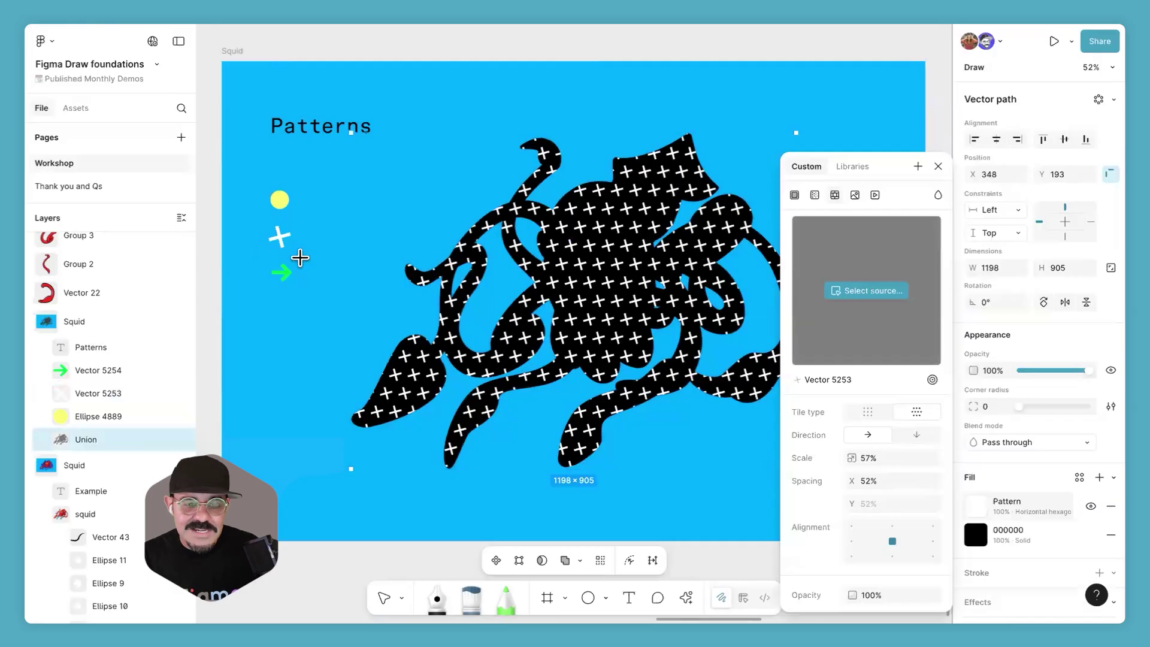
pyautogui.click(281, 272)
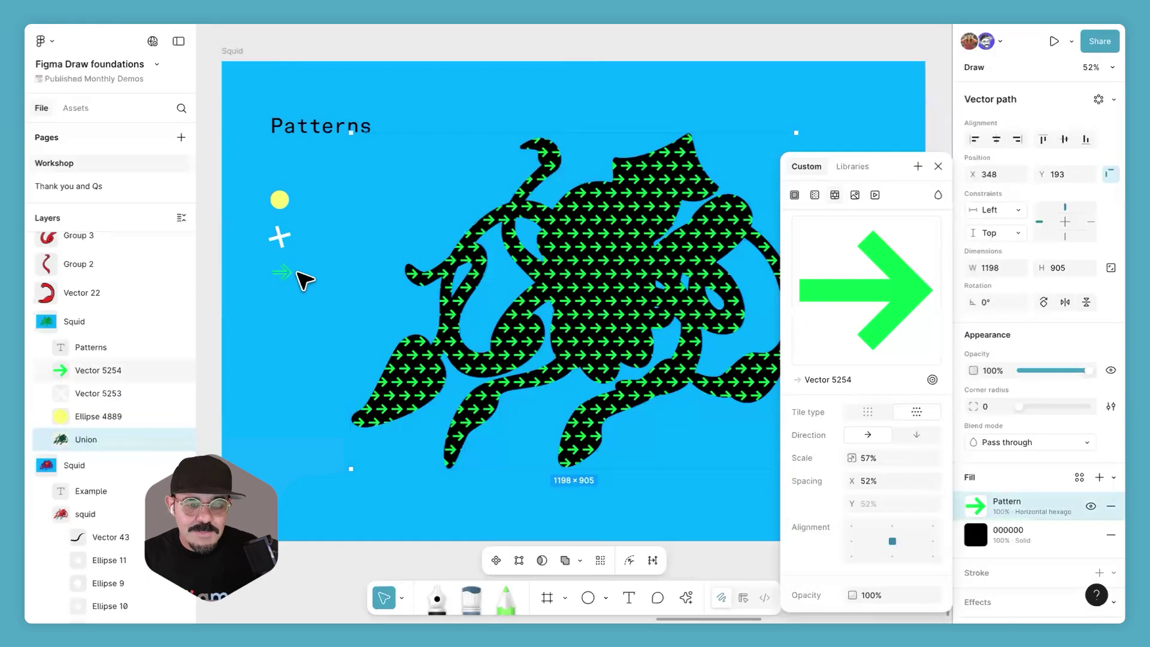
pyautogui.click(291, 273)
pyautogui.moveTo(296, 260)
pyautogui.mouseDown()
pyautogui.moveTo(311, 270)
pyautogui.moveTo(287, 273)
pyautogui.mouseUp()
# Step: Set the squid's arrow pattern to 77% scale and 57% spacing
pyautogui.click(623, 327)
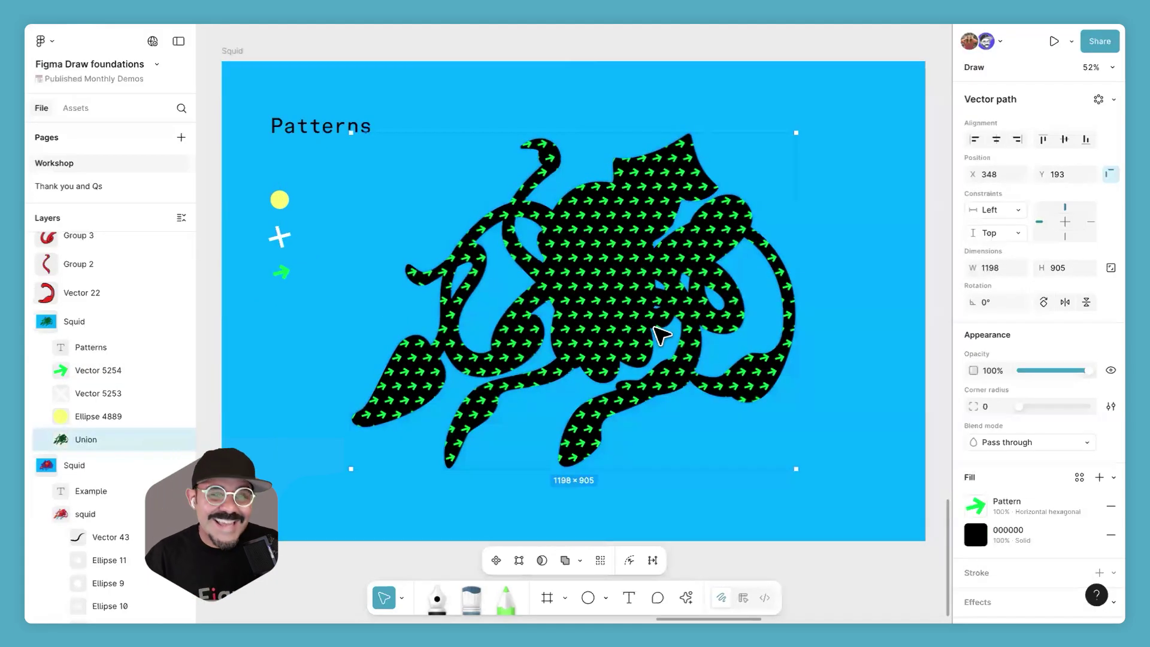
pyautogui.click(975, 506)
pyautogui.moveTo(892, 303)
pyautogui.moveTo(850, 458); pyautogui.dragTo(855, 509)
pyautogui.click(850, 508)
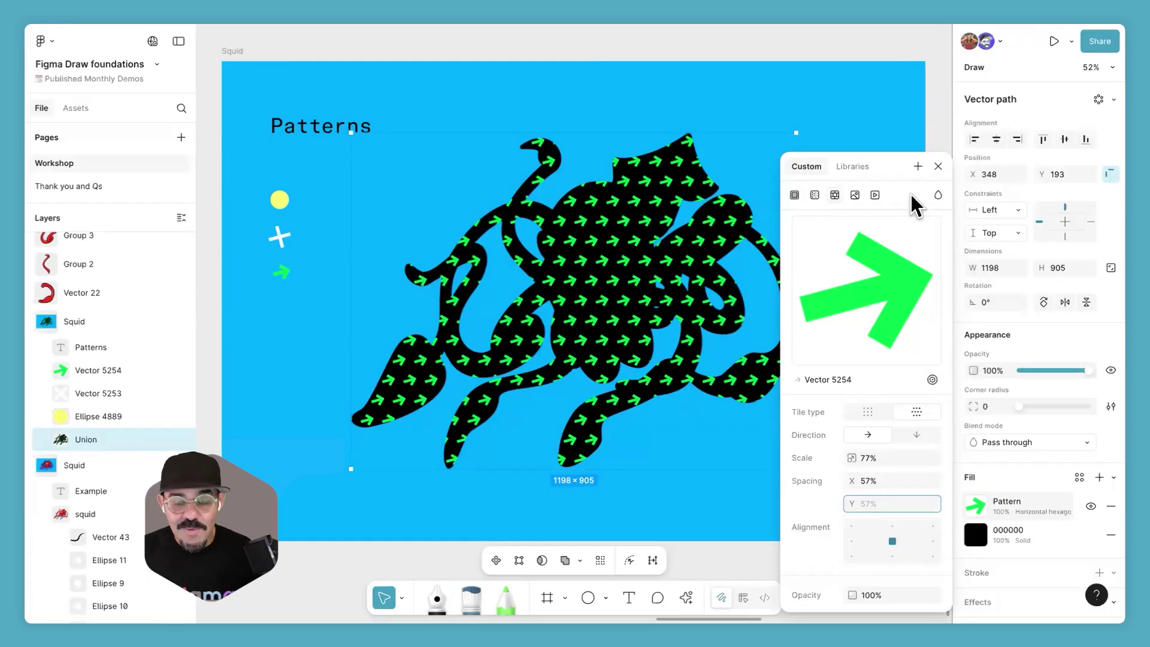
pyautogui.click(938, 166)
# Step: Enlarge the yellow circle to 86 × 86 and recolor the green arrow's stroke to black (000000)
pyautogui.click(279, 201)
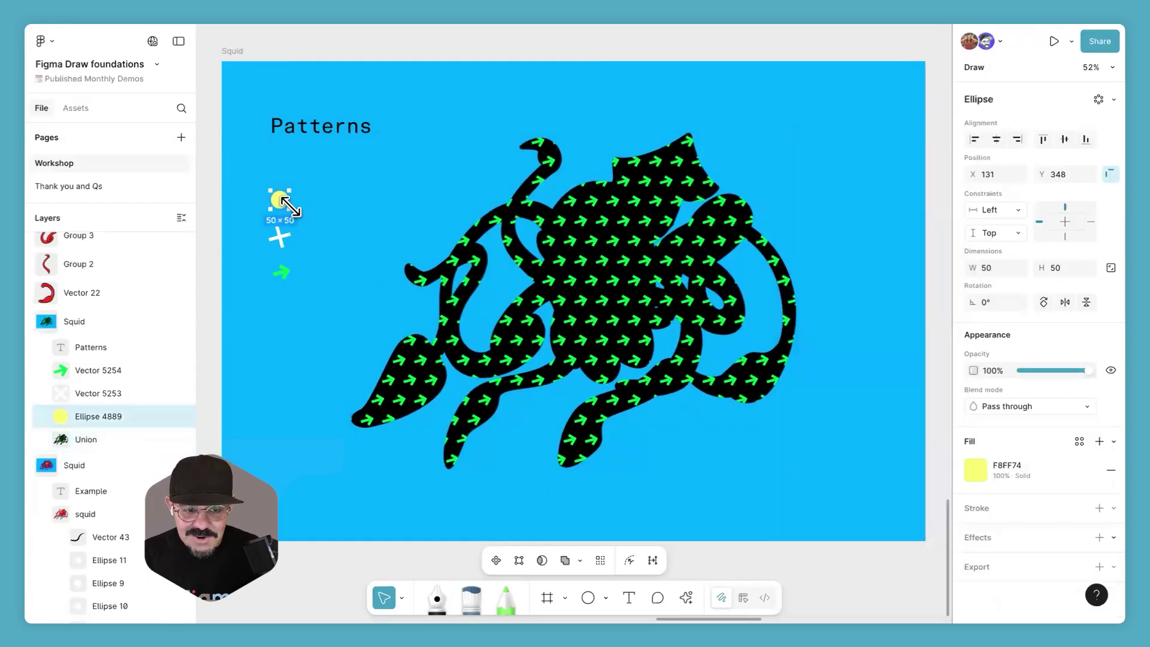
pyautogui.click(281, 270)
pyautogui.click(966, 539)
pyautogui.moveTo(856, 376)
pyautogui.mouseDown()
pyautogui.moveTo(744, 482)
pyautogui.moveTo(308, 303)
pyautogui.mouseUp()
pyautogui.press('Escape')
pyautogui.press('Escape')
# Step: Add a pattern fill to the yellow circle, using the black arrow as its source at 100% opacity
pyautogui.click(280, 201)
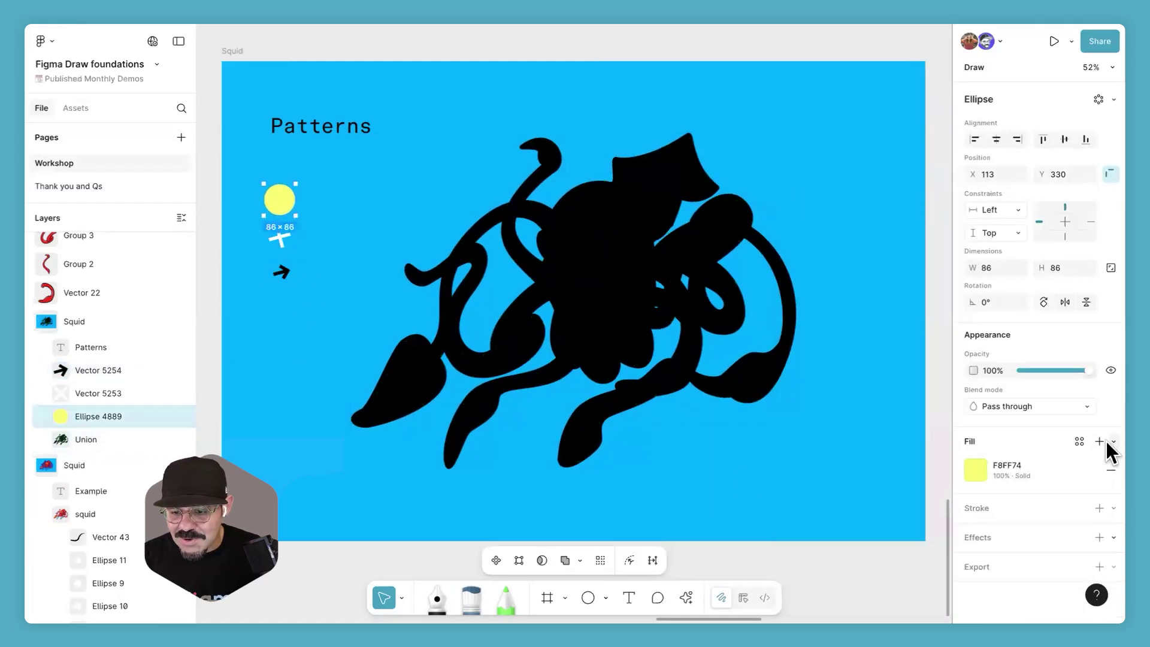
pyautogui.click(1105, 441)
pyautogui.click(1051, 502)
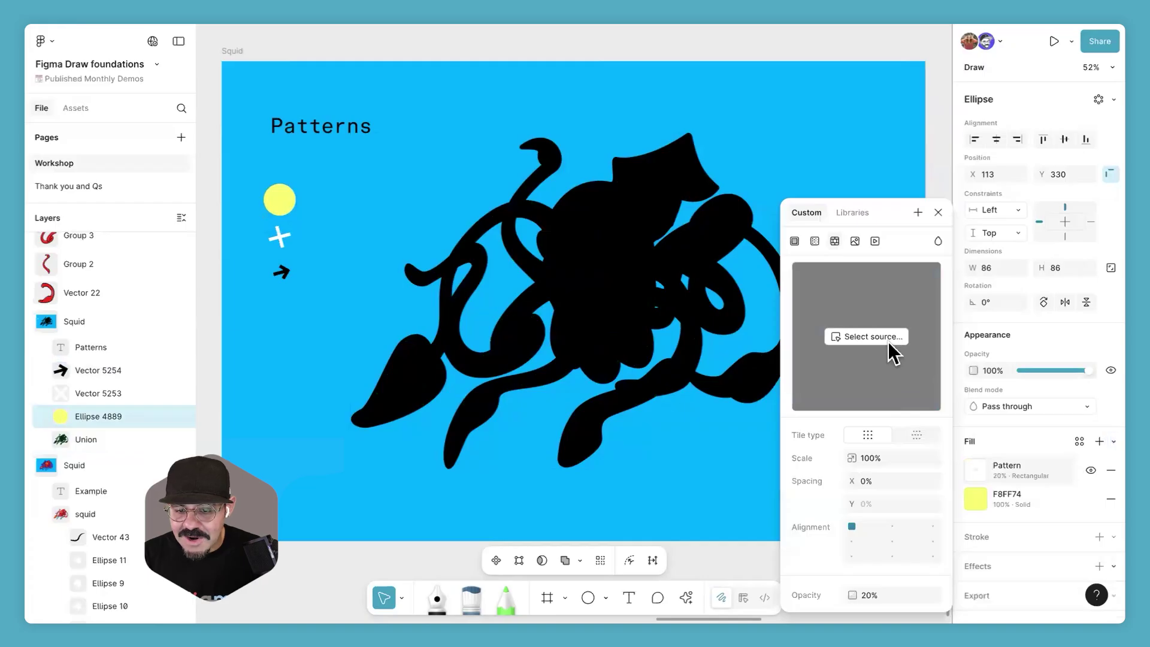
pyautogui.click(888, 345)
pyautogui.click(281, 272)
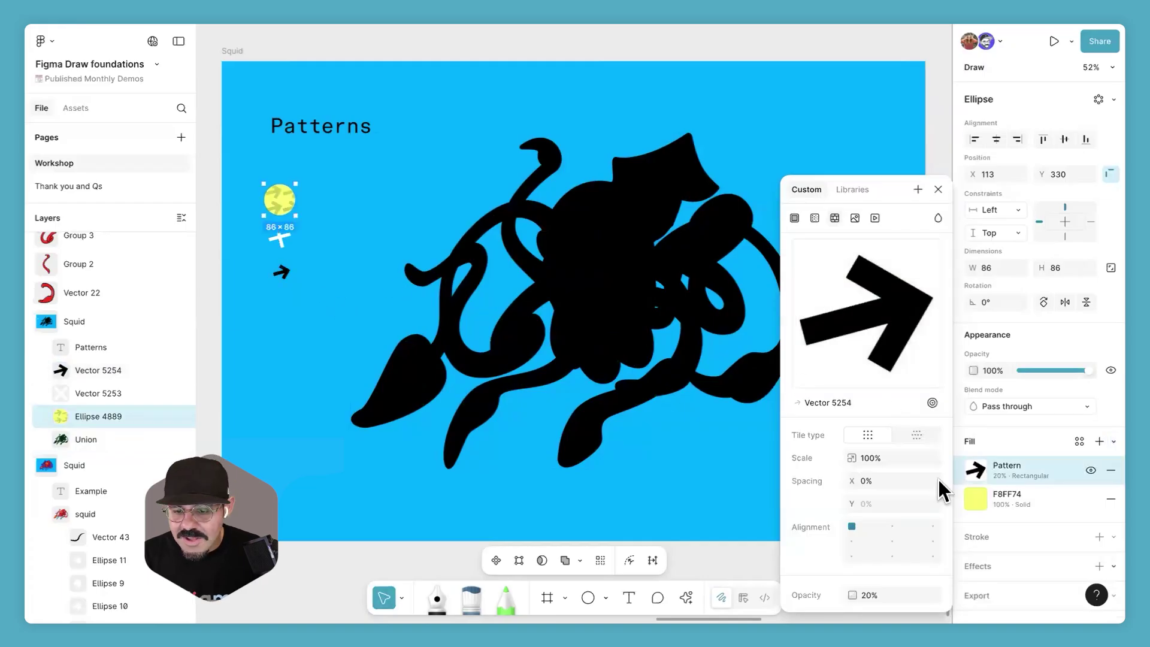
pyautogui.click(879, 588)
pyautogui.write('100')
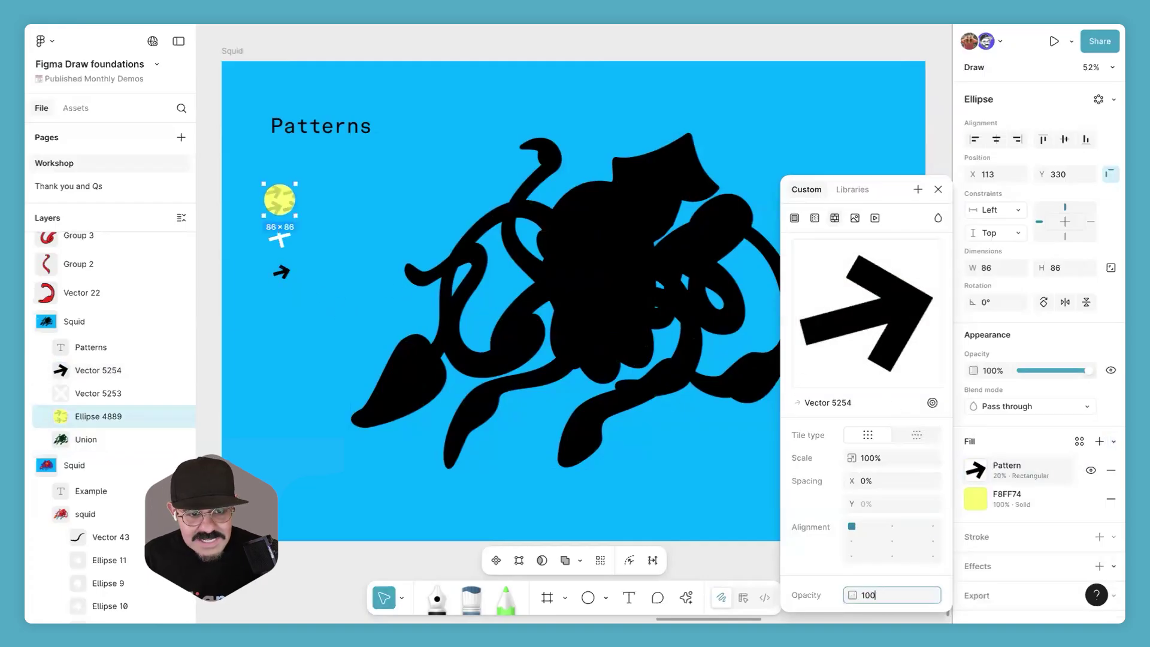
pyautogui.press('Return')
pyautogui.click(938, 189)
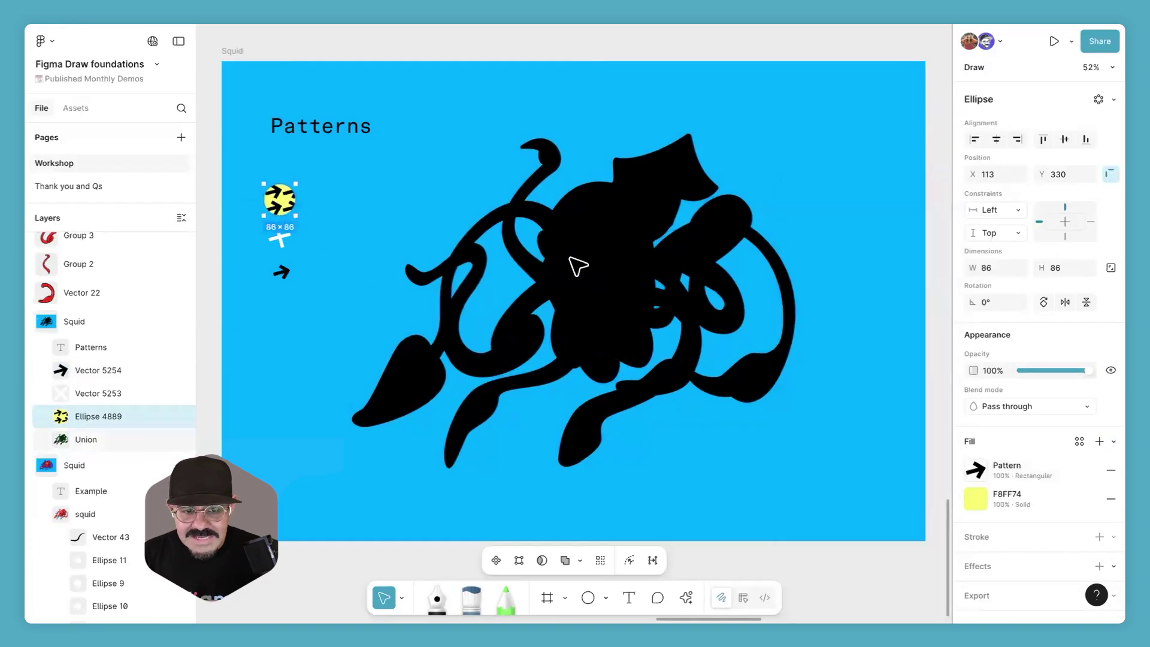
# Step: Change the squid's pattern source to the arrow-patterned yellow circle
pyautogui.click(761, 335)
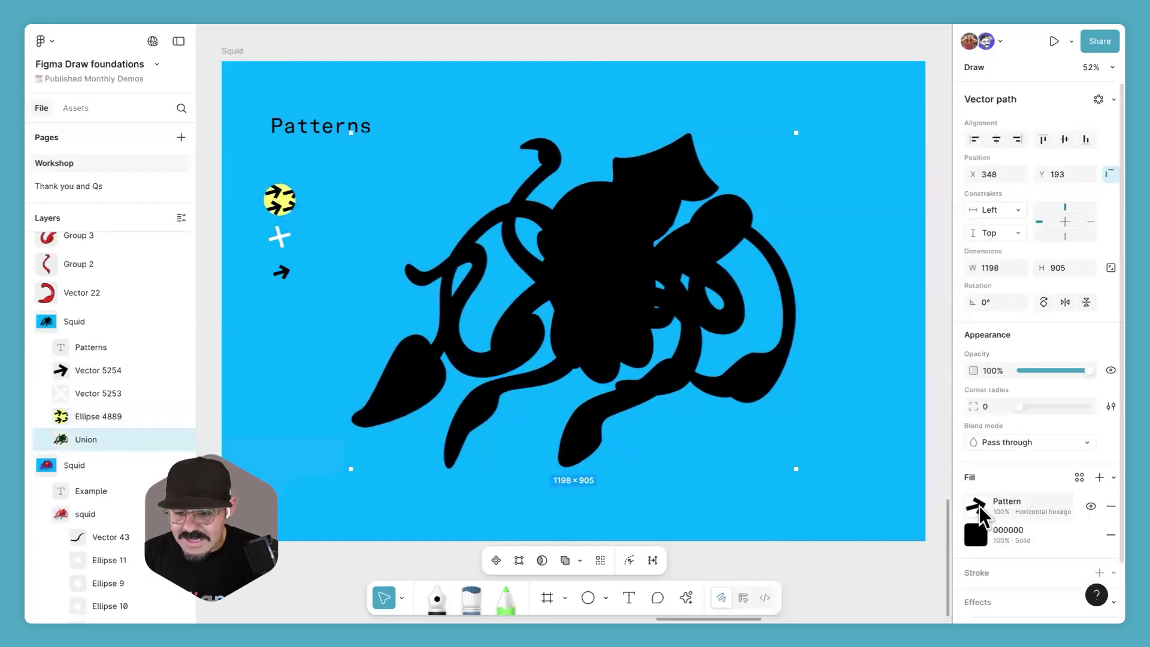
pyautogui.click(976, 506)
pyautogui.click(812, 292)
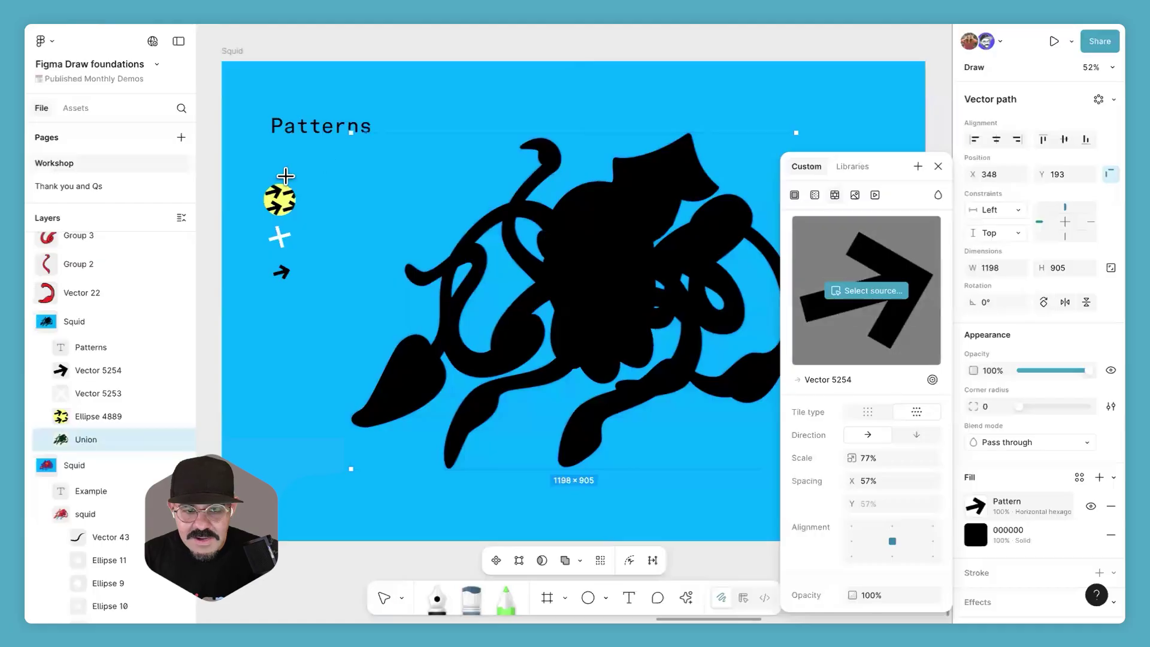
pyautogui.click(280, 199)
pyautogui.click(938, 166)
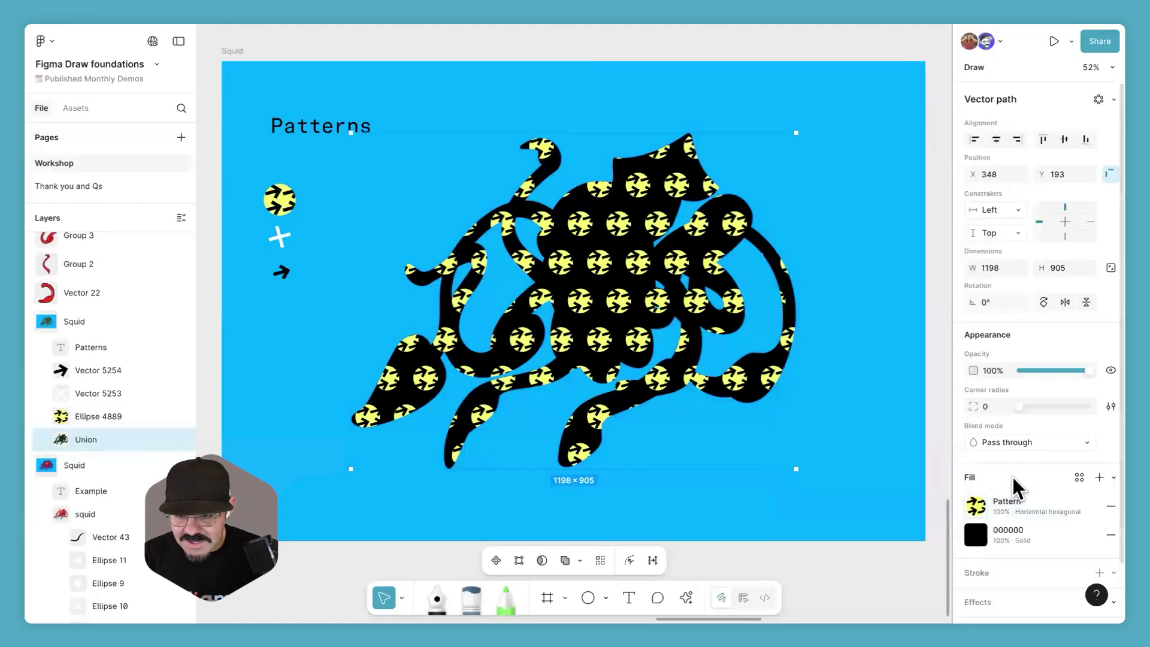
# Step: Rotate the black arrow to -60° and set the scale of the yellow circle's arrow pattern to 33%
pyautogui.moveTo(298, 271); pyautogui.dragTo(292, 302)
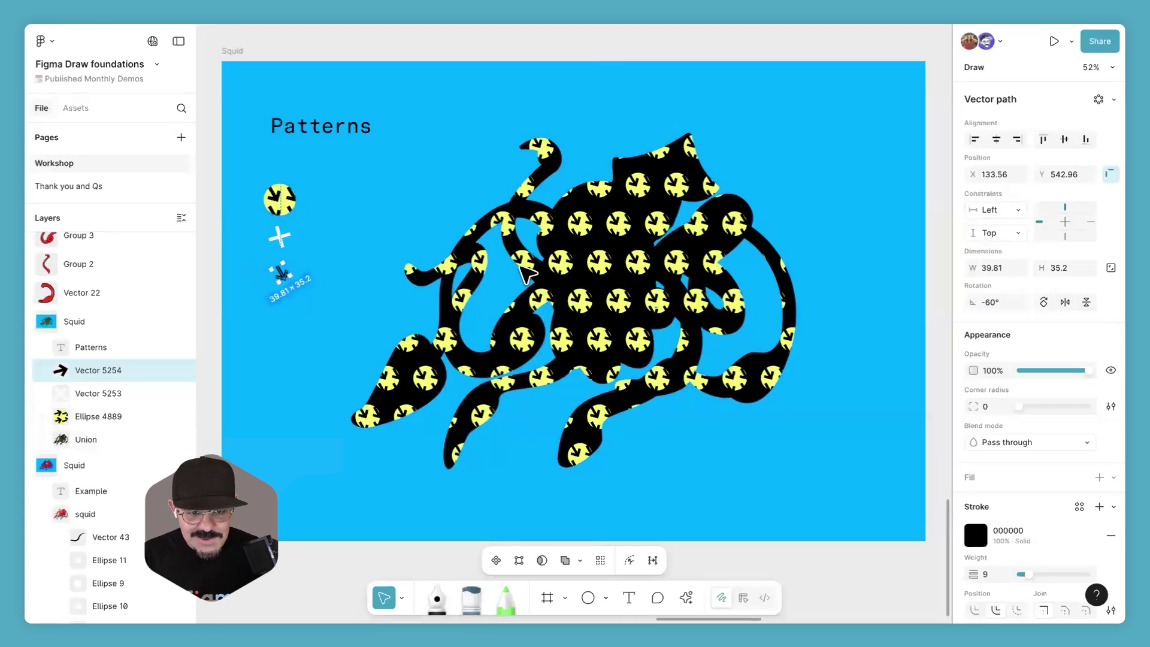
pyautogui.click(278, 199)
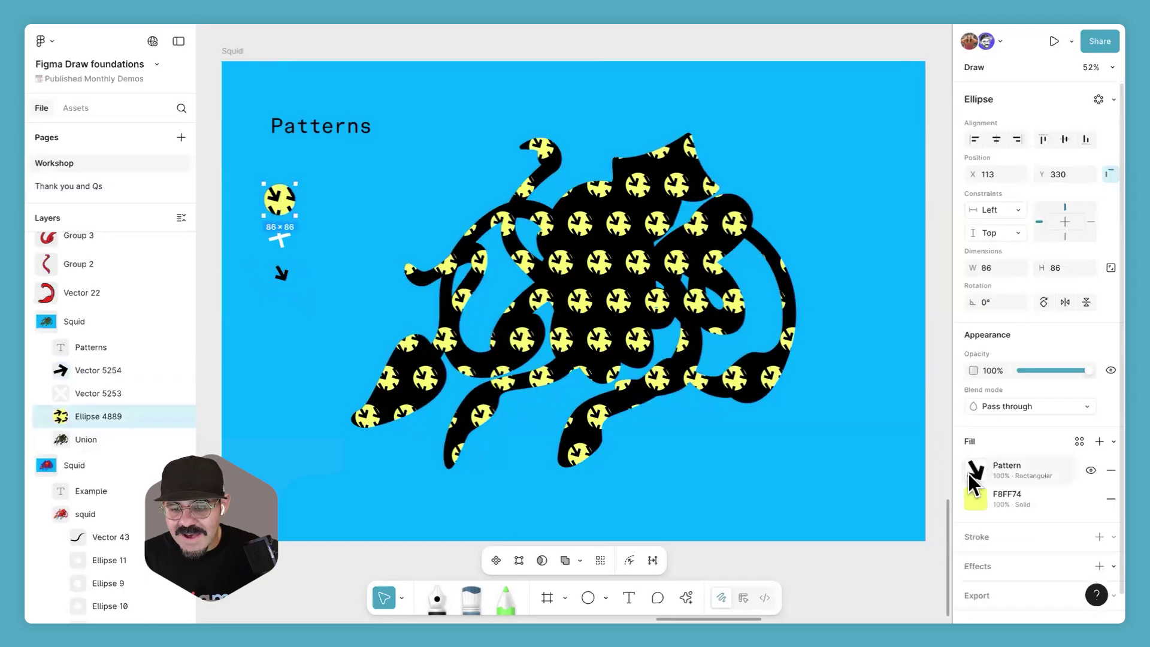
pyautogui.click(978, 466)
pyautogui.moveTo(855, 463); pyautogui.dragTo(728, 465)
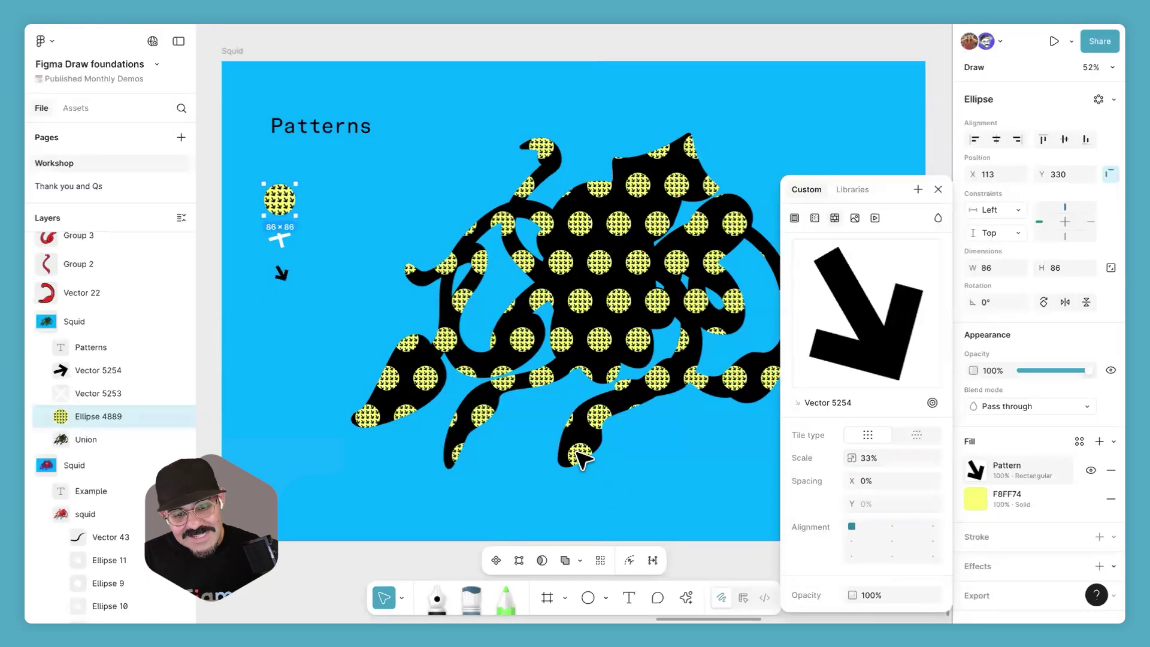
# Step: Rotate the black arrow to 0° so it points straight to the right
pyautogui.click(492, 261)
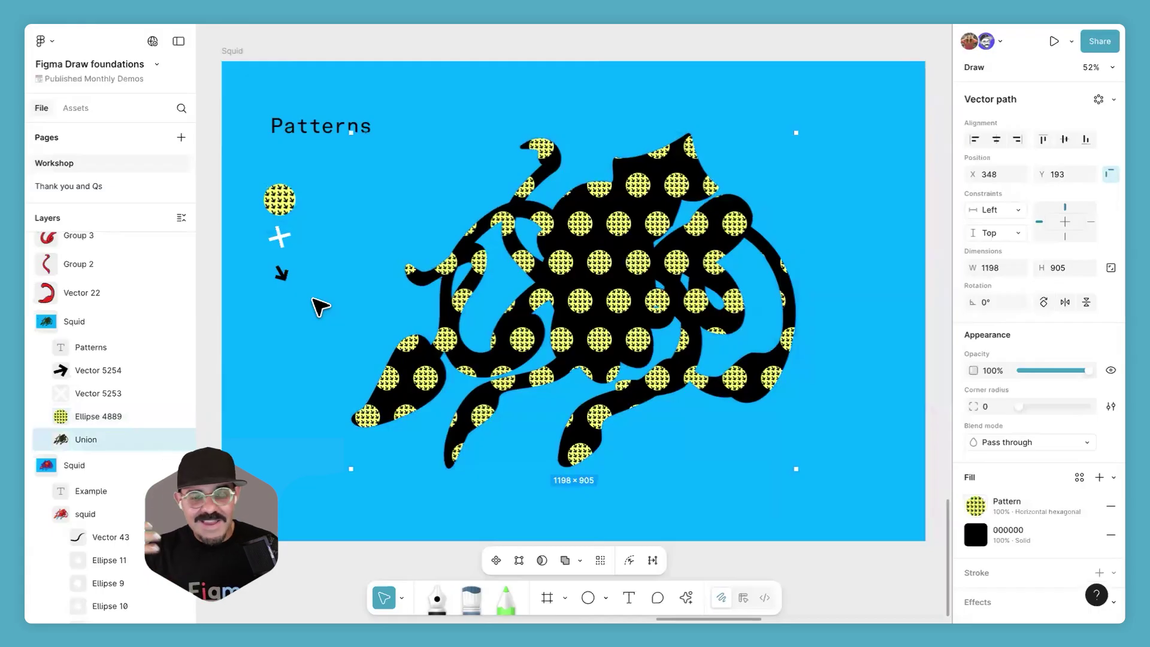
pyautogui.click(282, 276)
pyautogui.moveTo(294, 281); pyautogui.dragTo(296, 265)
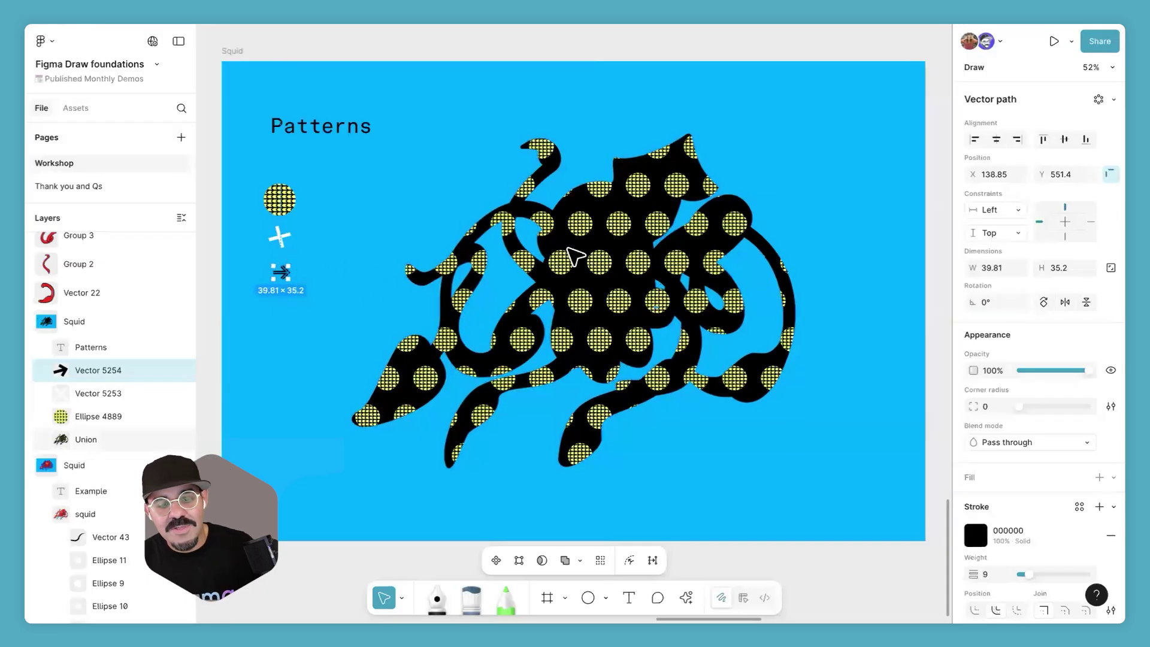
# Step: Set the squid's circle pattern to 95% scale and 43% spacing, try rectangular tiling, and return to hexagonal tiling
pyautogui.click(470, 248)
pyautogui.click(980, 503)
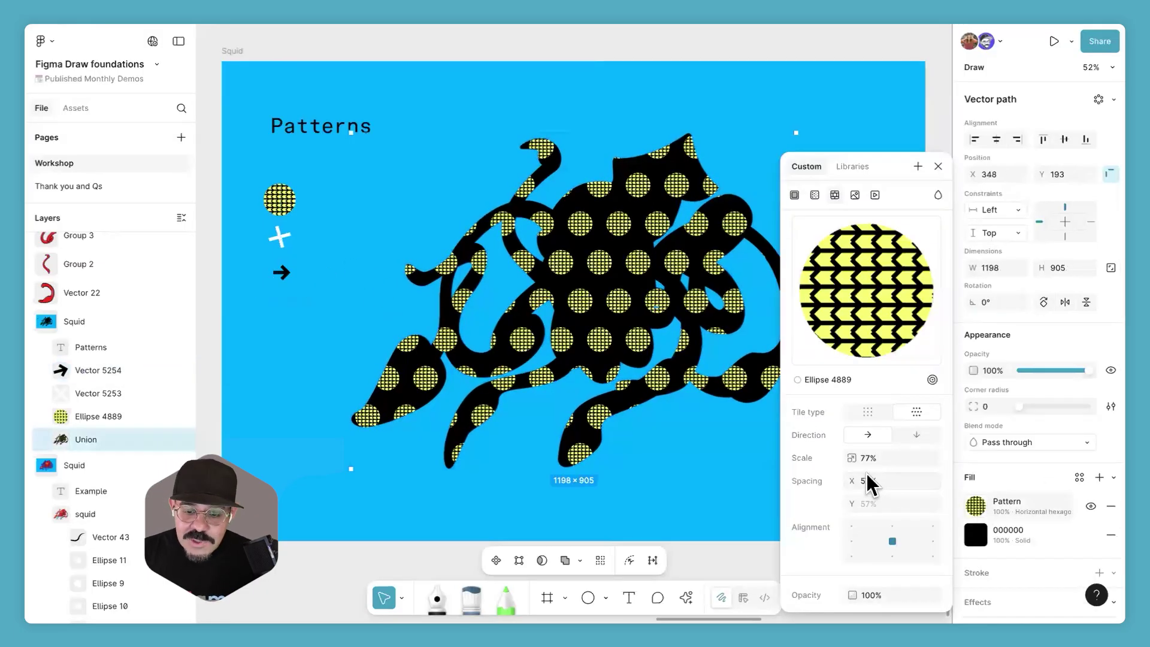
pyautogui.moveTo(849, 458); pyautogui.dragTo(868, 524)
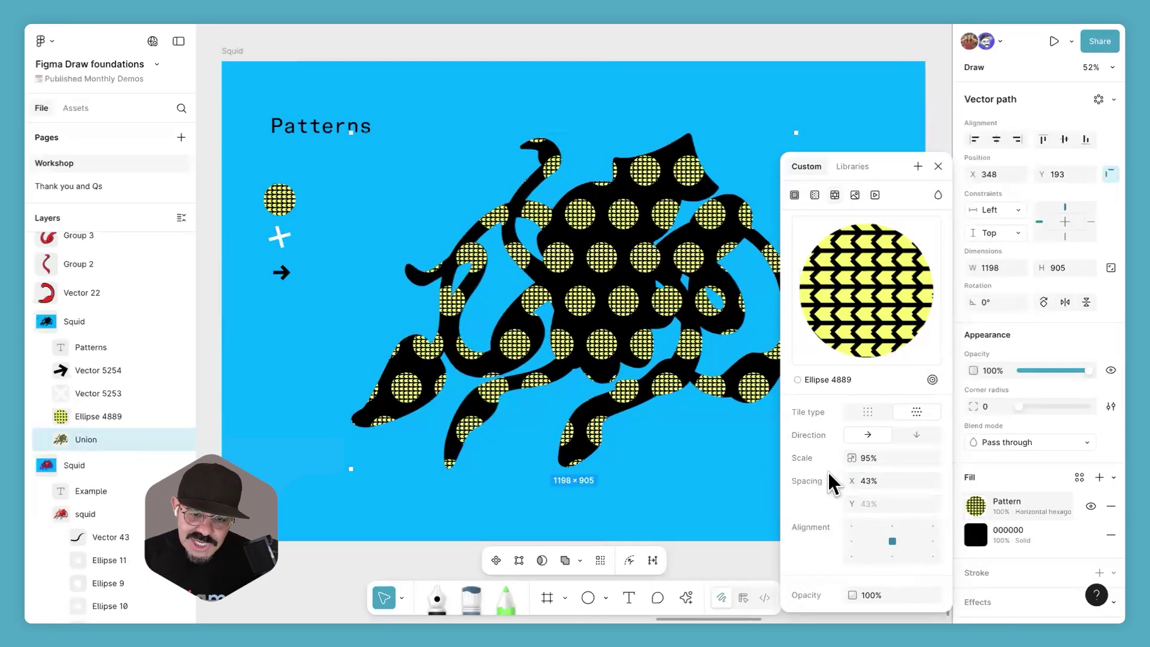
pyautogui.click(867, 413)
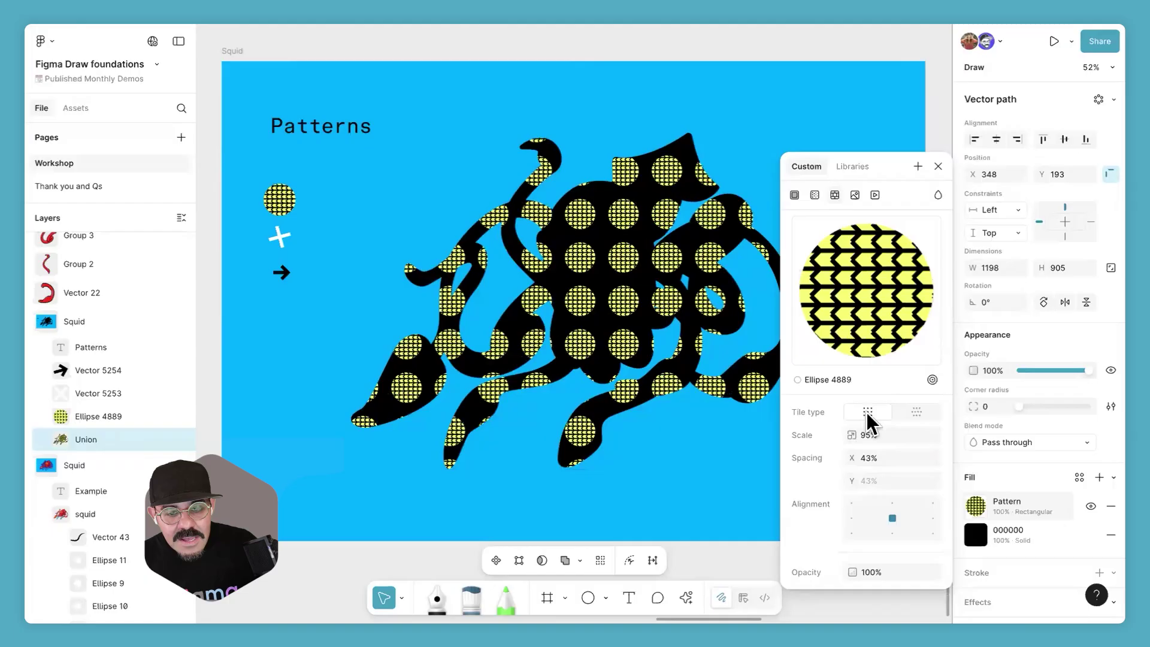
pyautogui.click(918, 413)
pyautogui.click(397, 213)
pyautogui.scroll(-2, 512, 256)
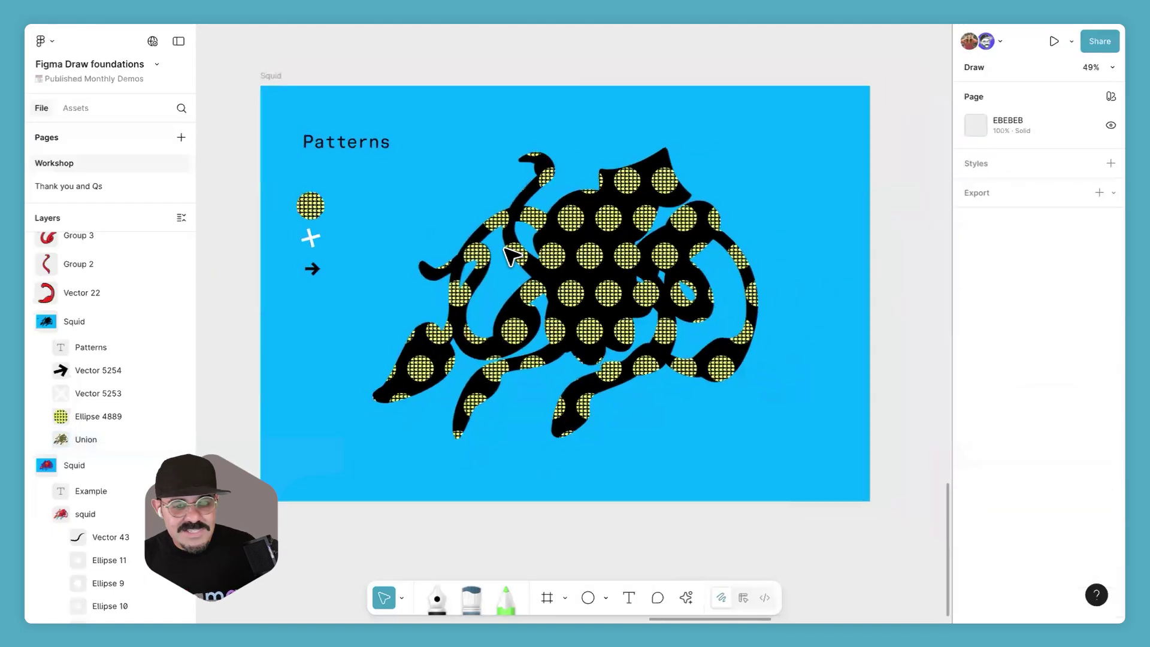
pyautogui.scroll(-5, 510, 251)
pyautogui.hscroll(3, 584, 281)
pyautogui.scroll(2, 584, 281)
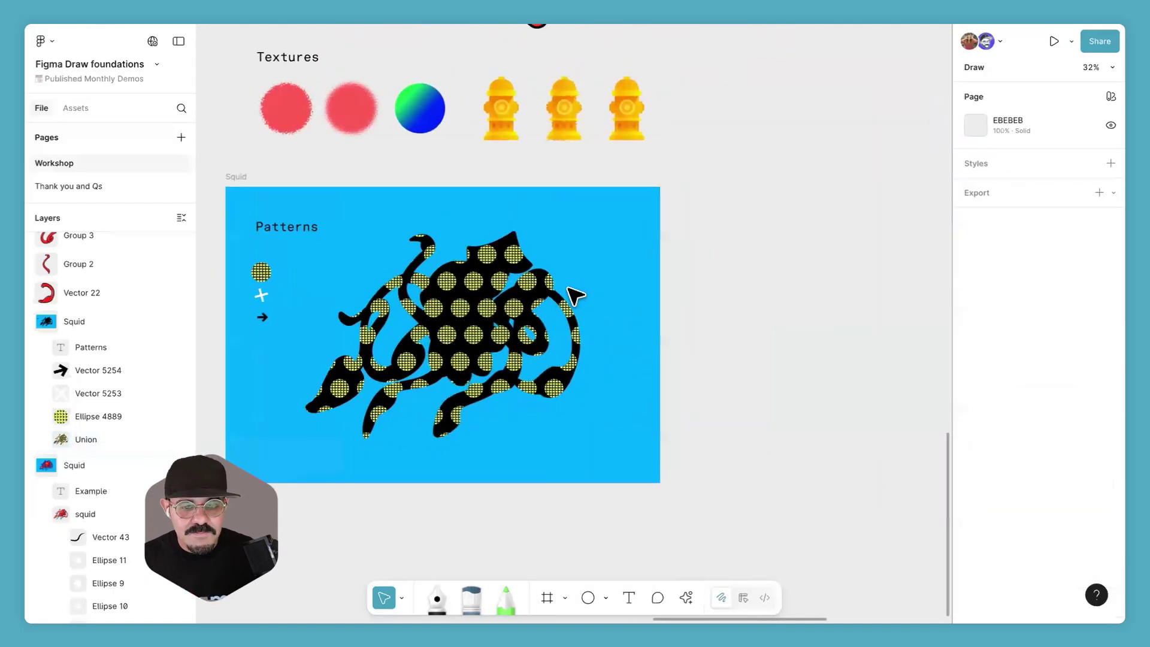
# Step: Look over the sample illustrations across the canvas and read the Draw features list
pyautogui.scroll(10, 724, 246)
pyautogui.hscroll(10, 724, 246)
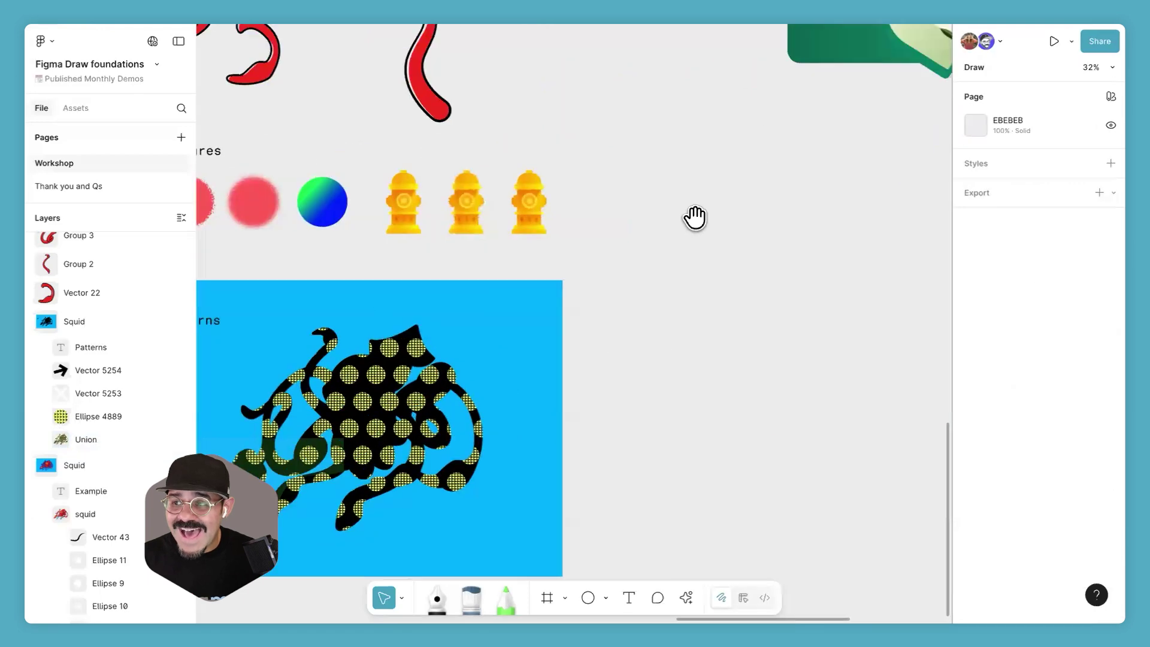
pyautogui.scroll(8, 562, 380)
pyautogui.hscroll(-3, 583, 333)
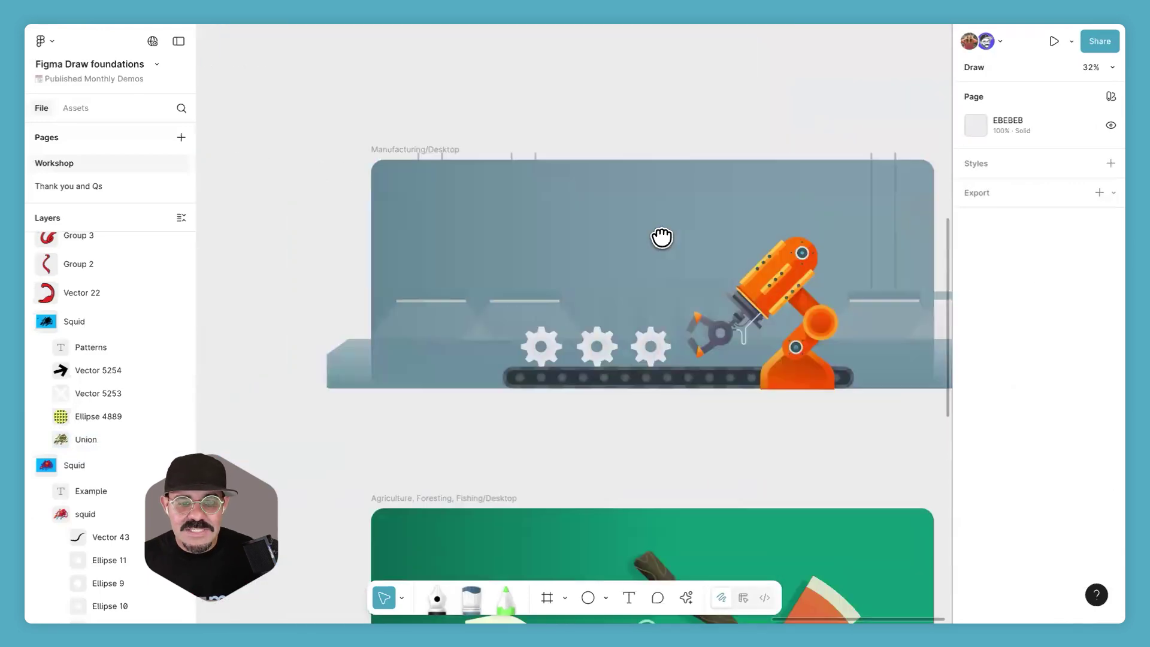
pyautogui.scroll(-6, 659, 239)
pyautogui.scroll(10, 496, 326)
pyautogui.hscroll(-8, 496, 326)
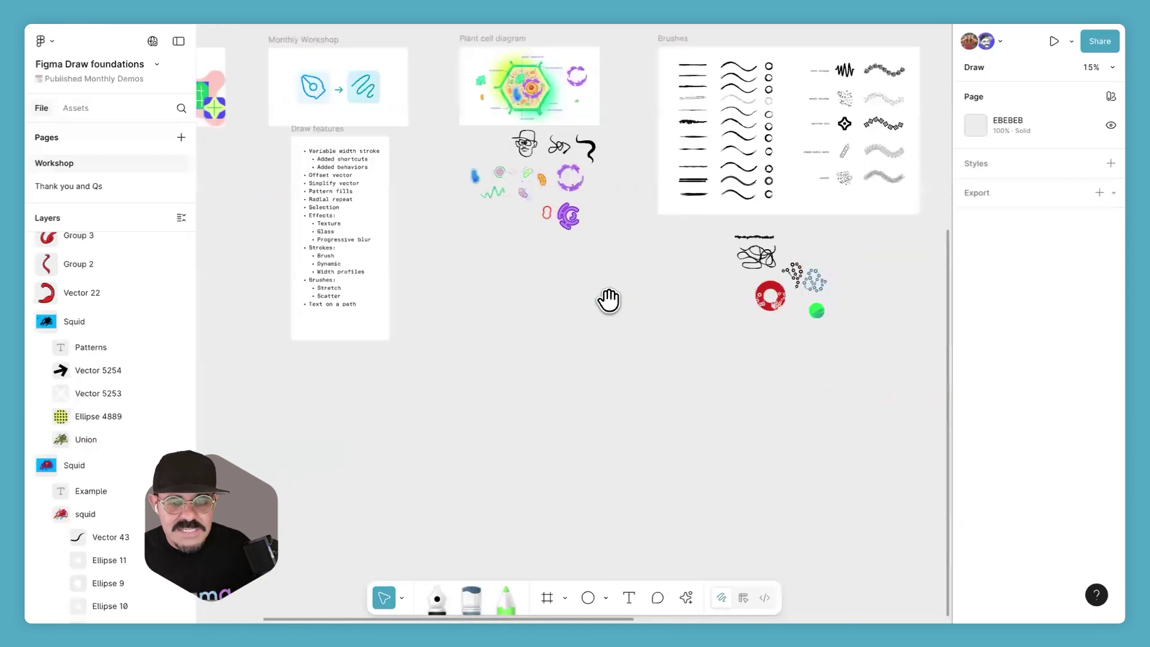
pyautogui.scroll(6, 577, 287)
pyautogui.scroll(4, 647, 236)
pyautogui.scroll(-4, 574, 366)
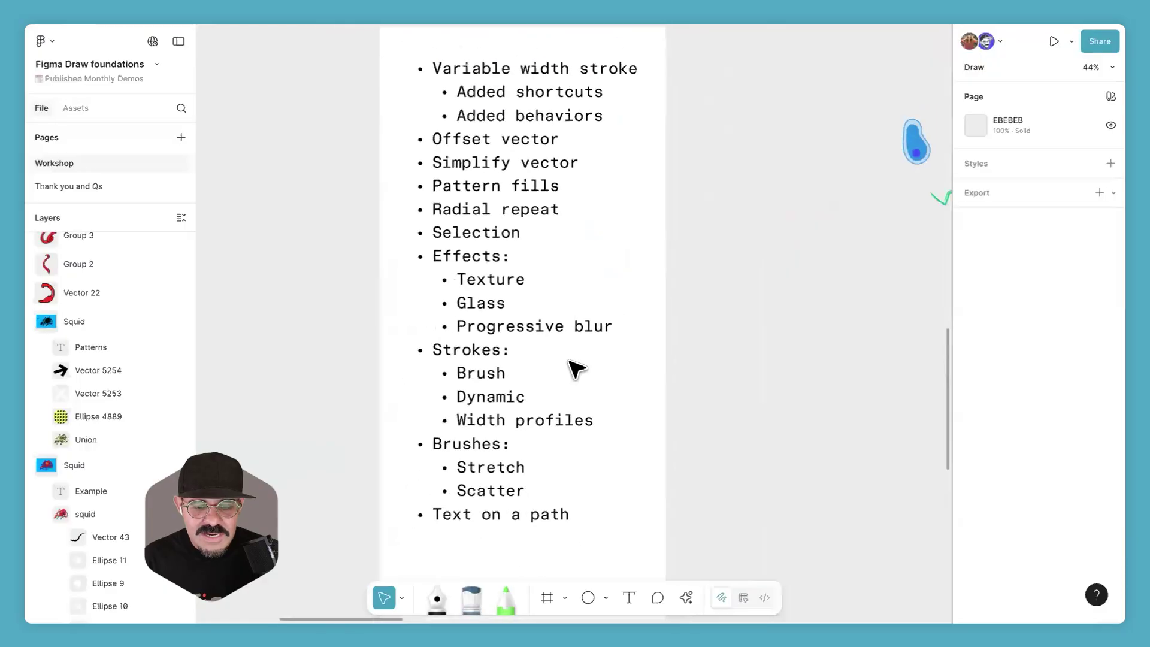
pyautogui.hscroll(4, 587, 403)
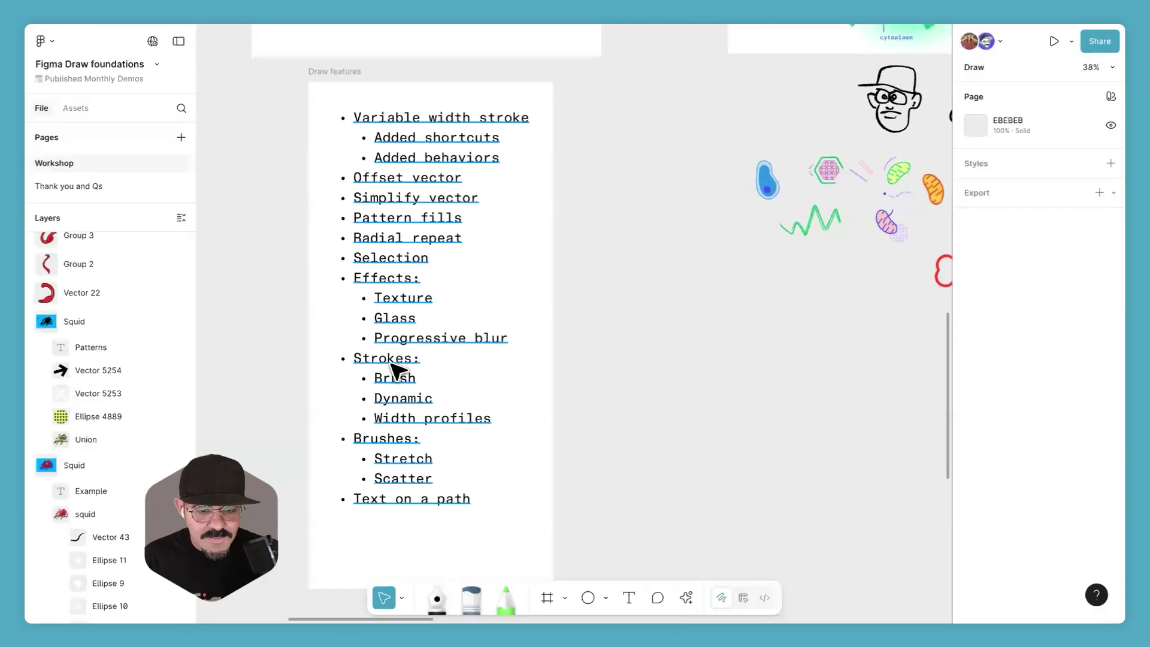
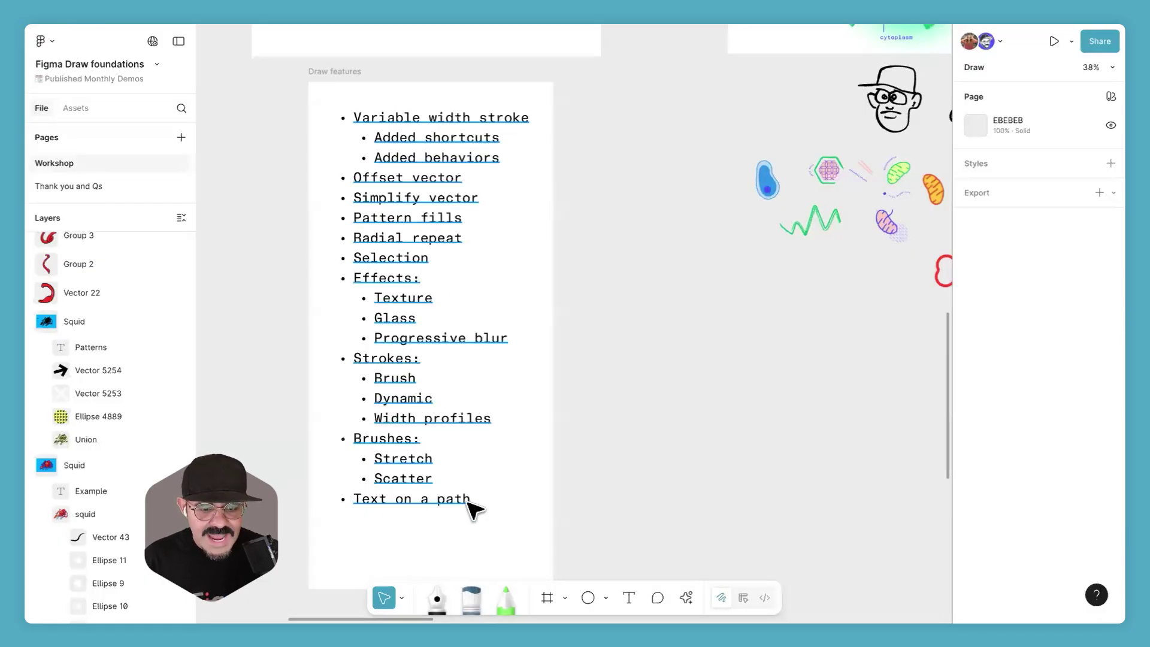
# Step: Inspect the Manufacturing/Desktop frame up close, checking its artwork in outline view before returning to the normal view
pyautogui.scroll(-5, 676, 446)
pyautogui.hscroll(10, 675, 447)
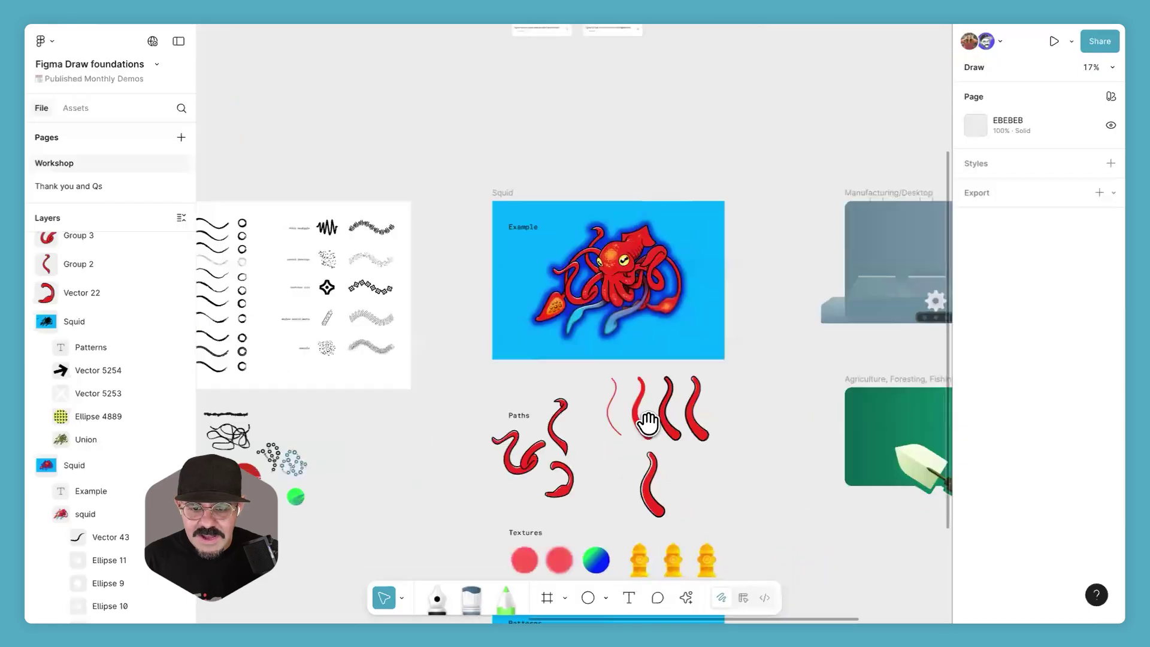
pyautogui.hscroll(8, 648, 423)
pyautogui.scroll(3, 526, 339)
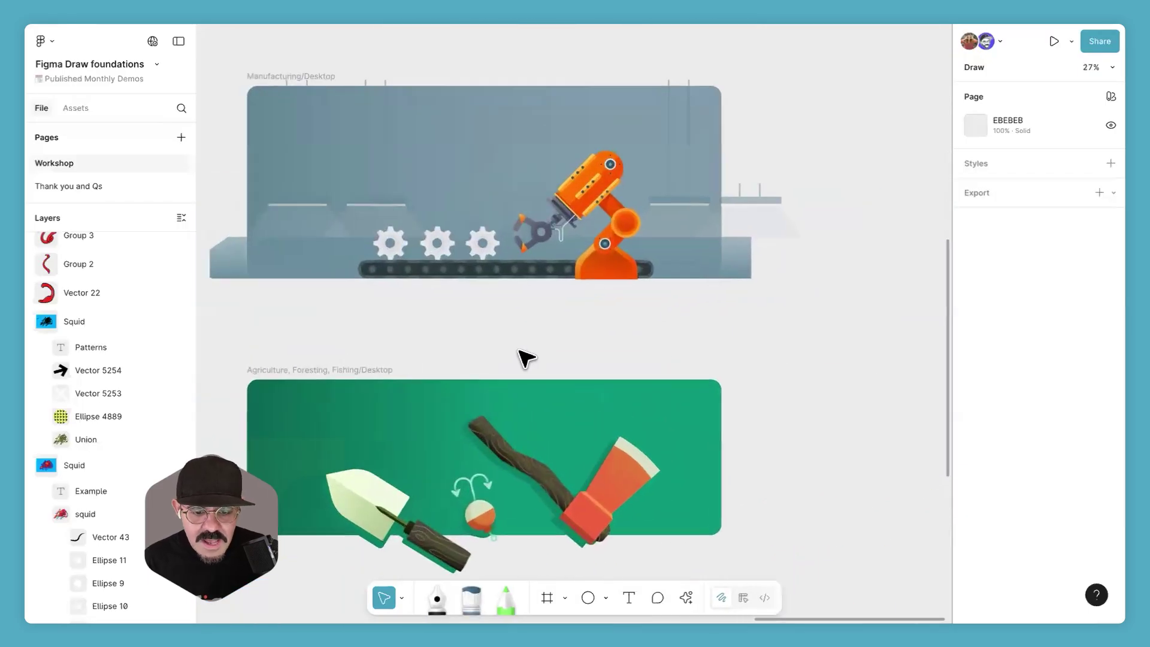
pyautogui.scroll(3, 526, 357)
pyautogui.scroll(3, 546, 385)
pyautogui.scroll(-5, 580, 333)
pyautogui.moveTo(577, 218); pyautogui.dragTo(558, 383)
pyautogui.click(243, 81)
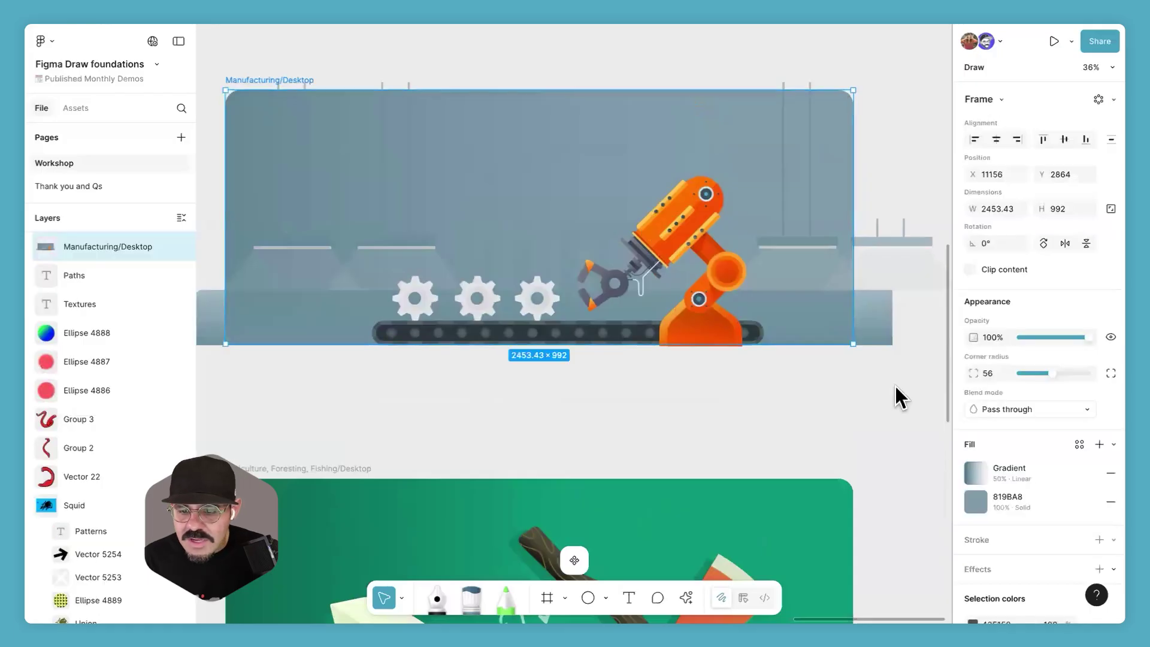
pyautogui.scroll(5, 664, 263)
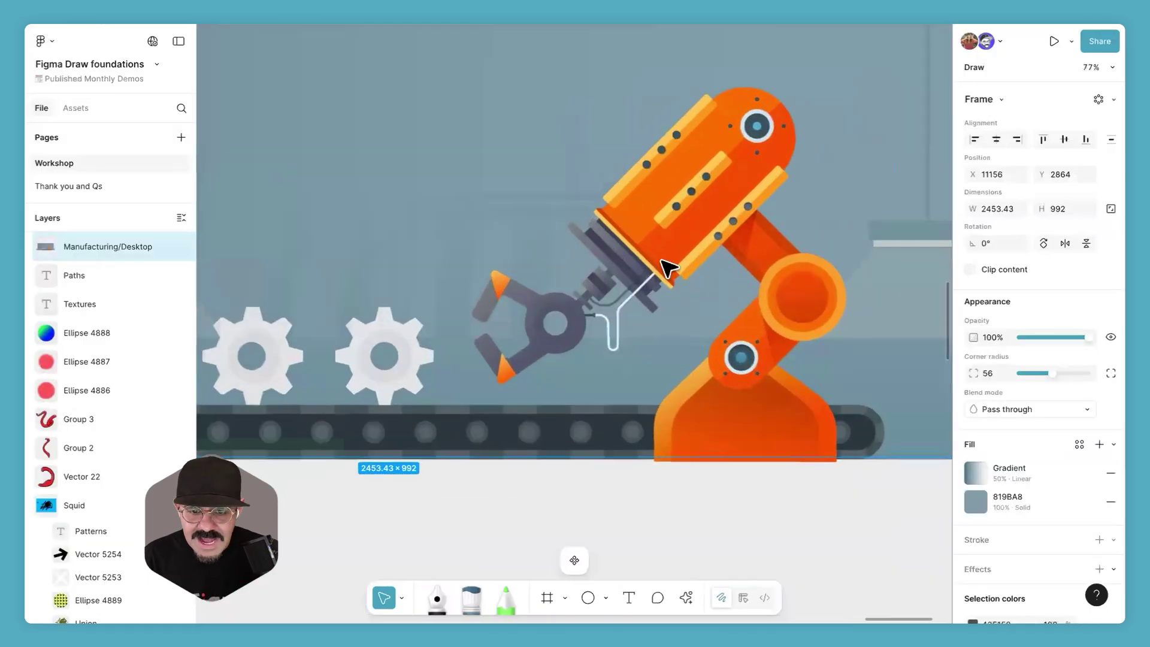
pyautogui.scroll(-3, 676, 293)
pyautogui.scroll(-1, 706, 317)
pyautogui.hotkey('ctrl', 'y')
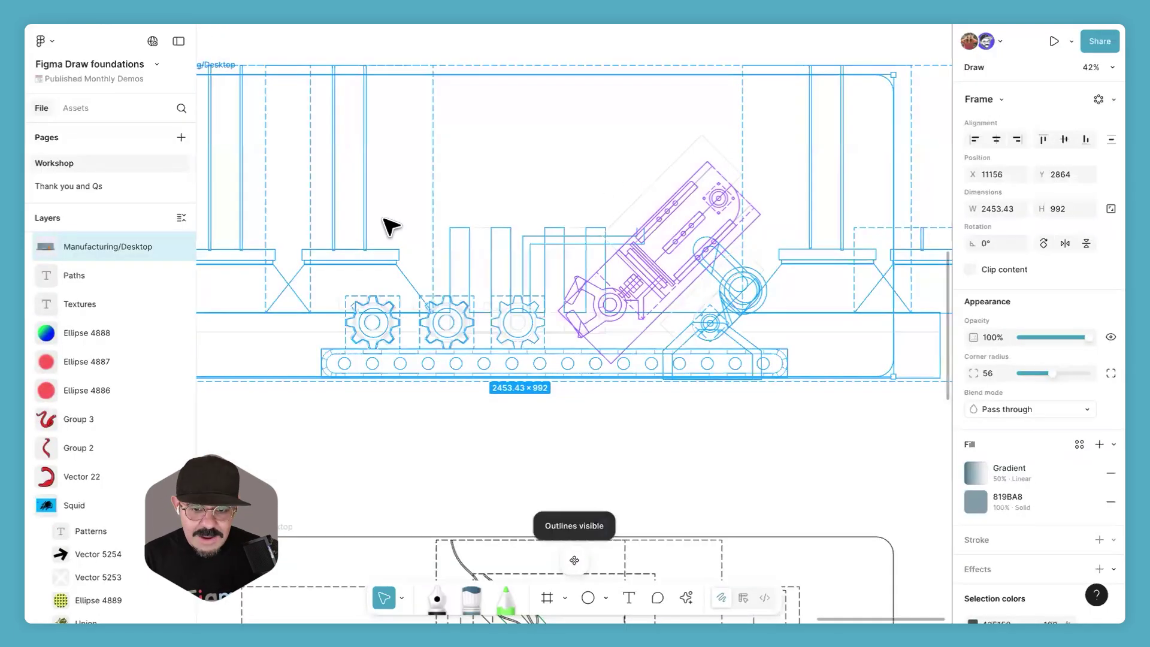
pyautogui.hotkey('ctrl', 'y')
pyautogui.scroll(-3, 656, 425)
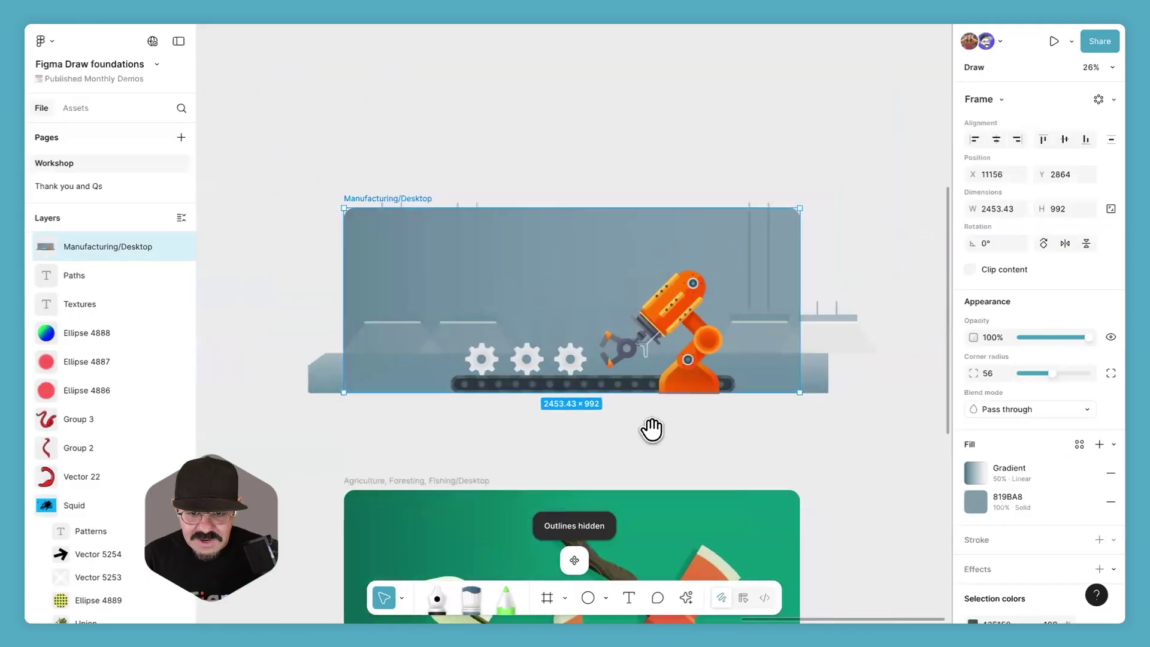
# Step: Try a Texture effect with size 12.6 and radius 14.5 on the Robot Arm
pyautogui.scroll(2, 665, 360)
pyautogui.click(653, 305)
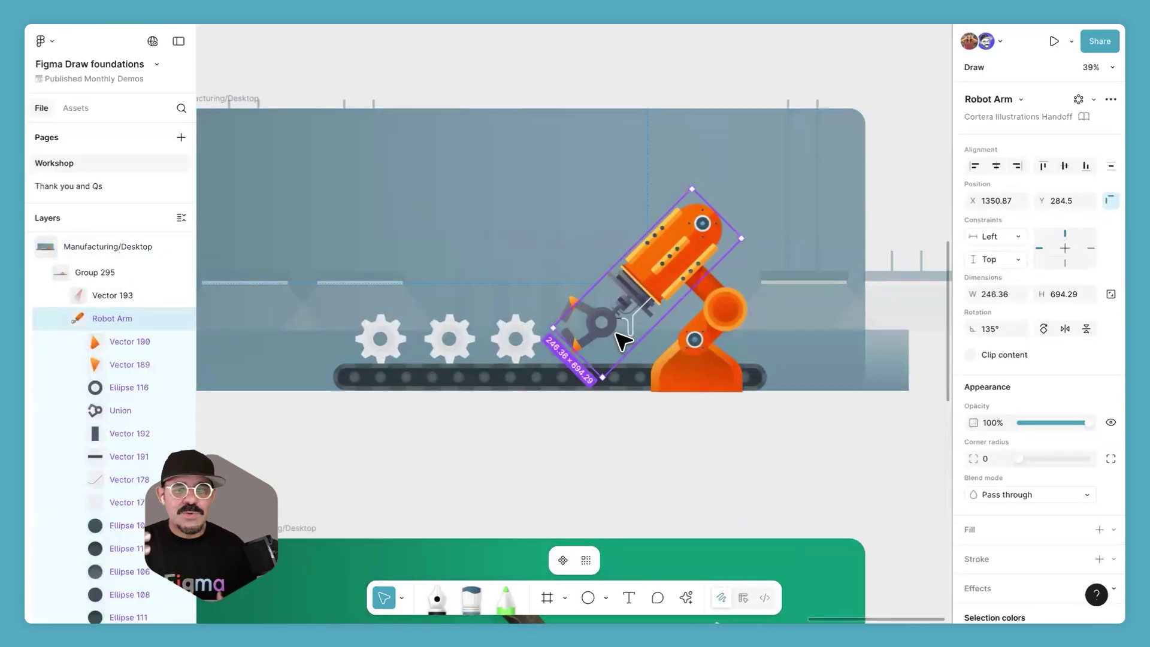
pyautogui.scroll(-6, 1018, 402)
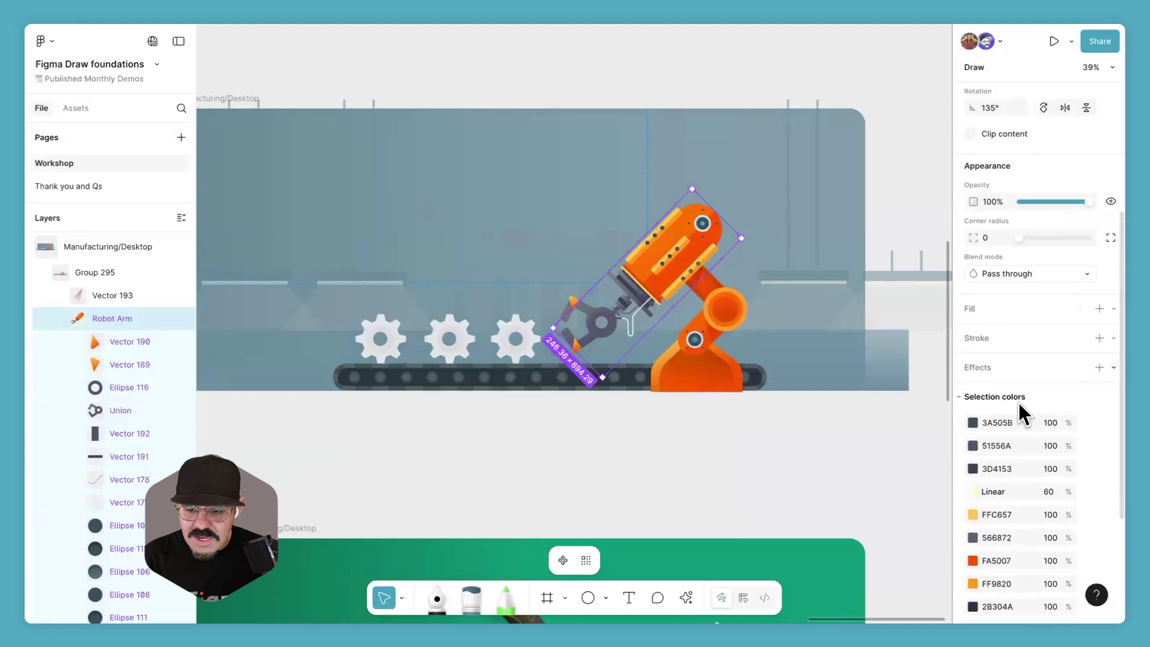
pyautogui.scroll(1, 1056, 328)
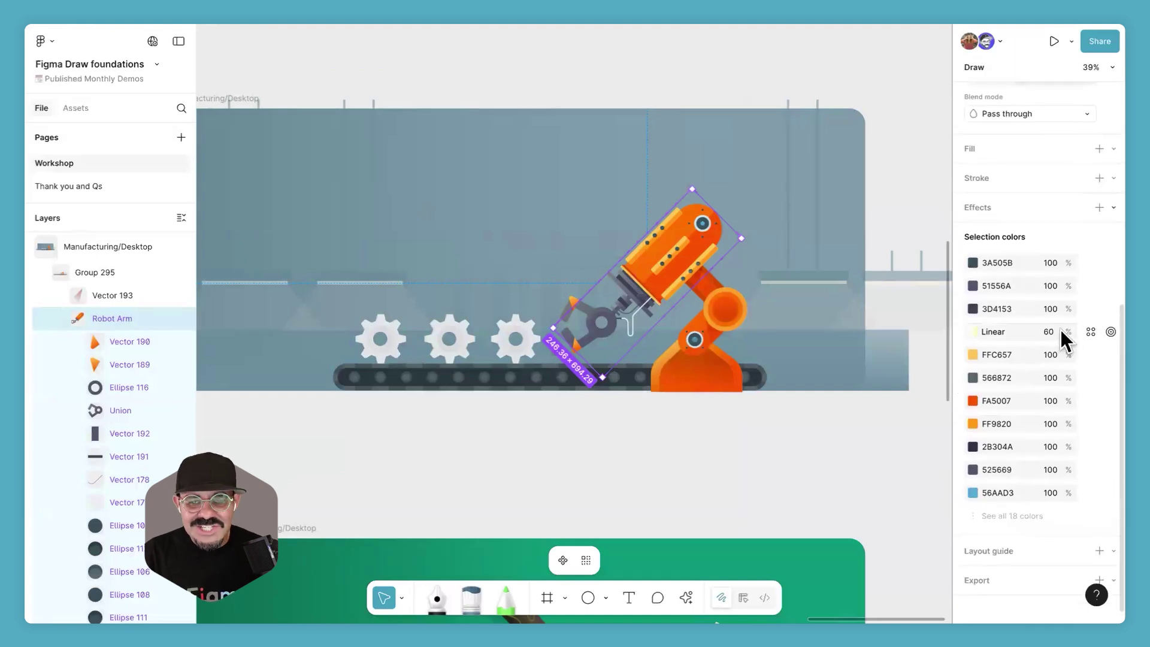
pyautogui.click(1109, 214)
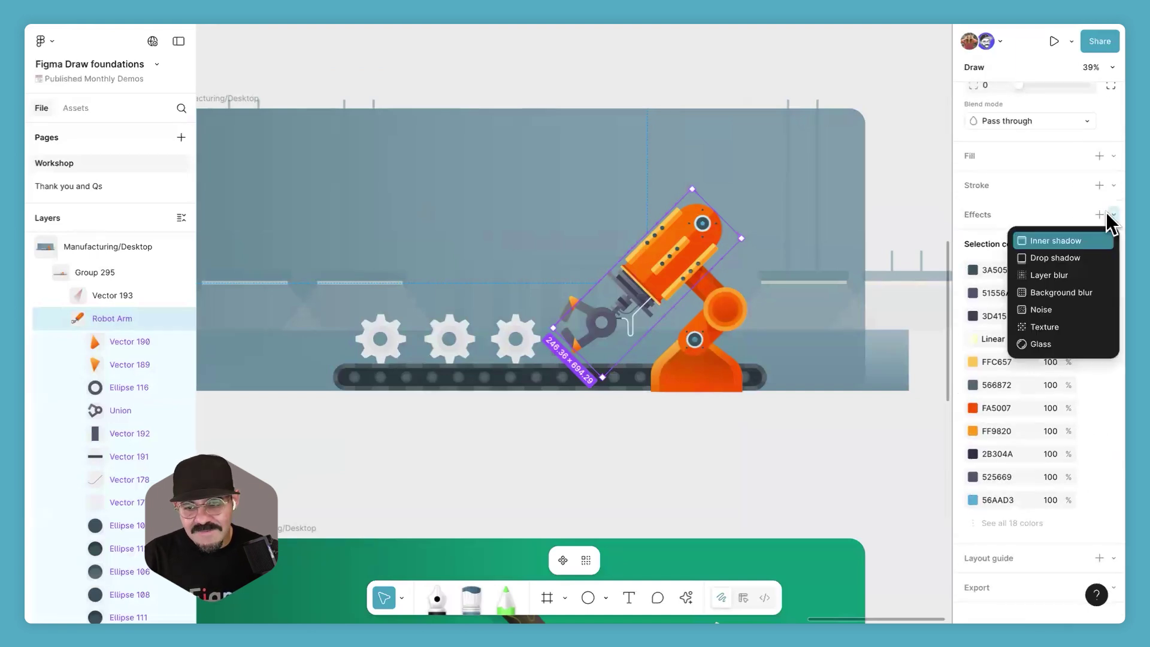
pyautogui.click(1060, 326)
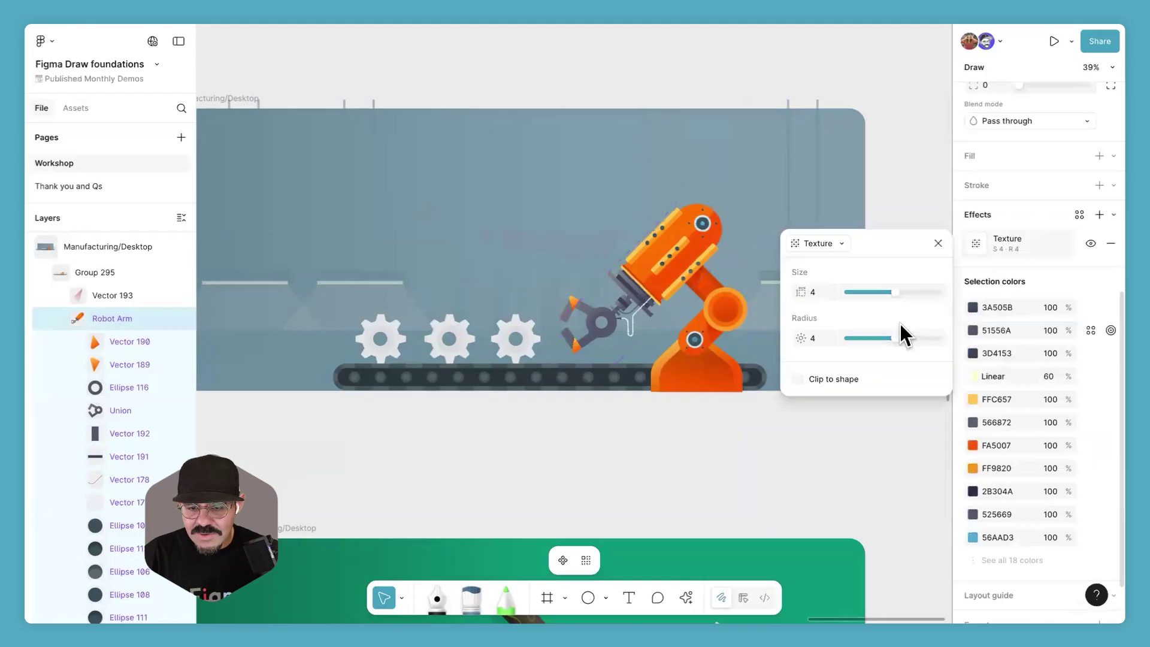
pyautogui.moveTo(898, 342)
pyautogui.mouseDown()
pyautogui.moveTo(926, 338)
pyautogui.moveTo(890, 338)
pyautogui.moveTo(911, 339)
pyautogui.mouseUp()
pyautogui.scroll(5, 697, 326)
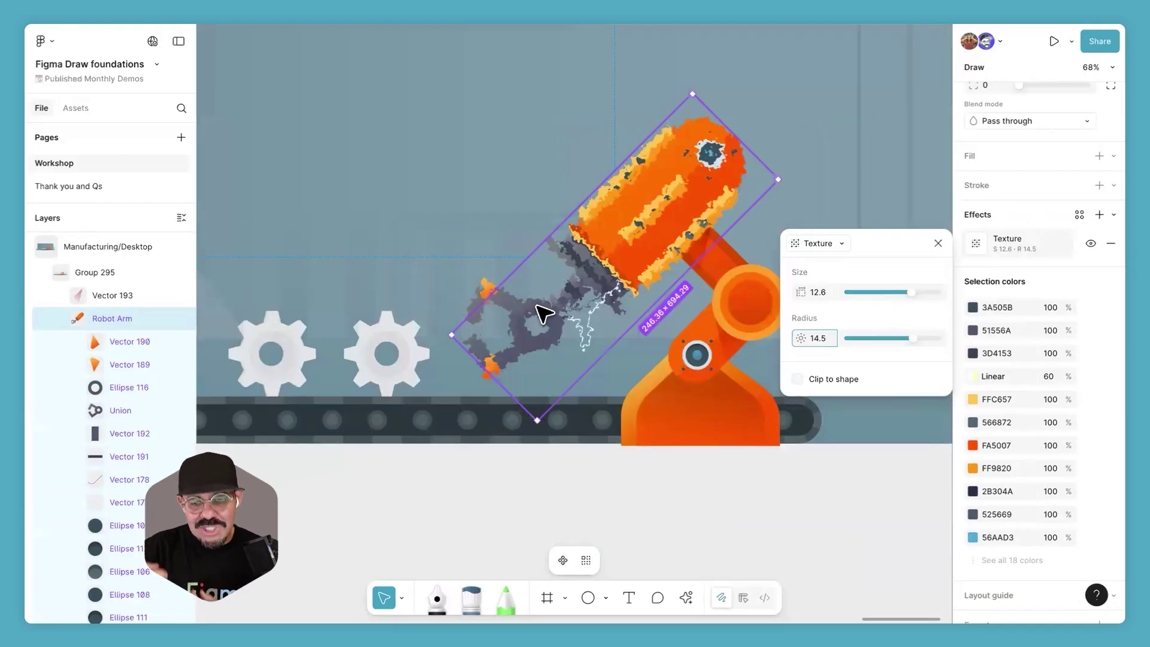
# Step: Try clipping the Robot Arm's texture to its shape and remove the Texture effect
pyautogui.click(798, 379)
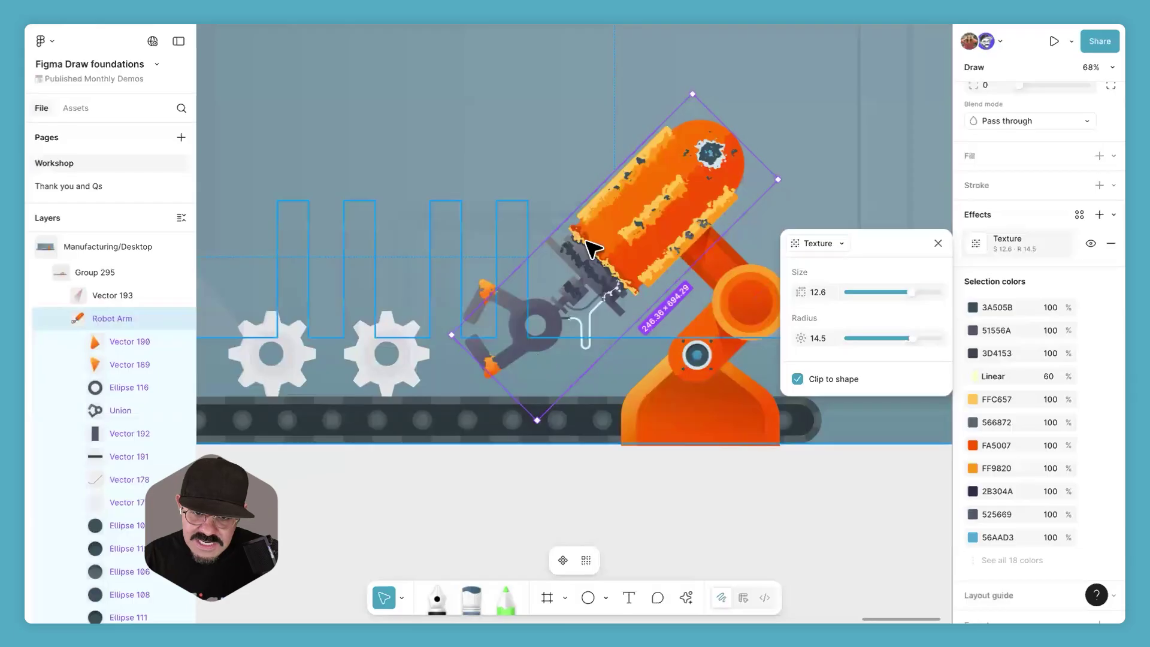
pyautogui.scroll(3, 654, 244)
pyautogui.scroll(-2, 625, 244)
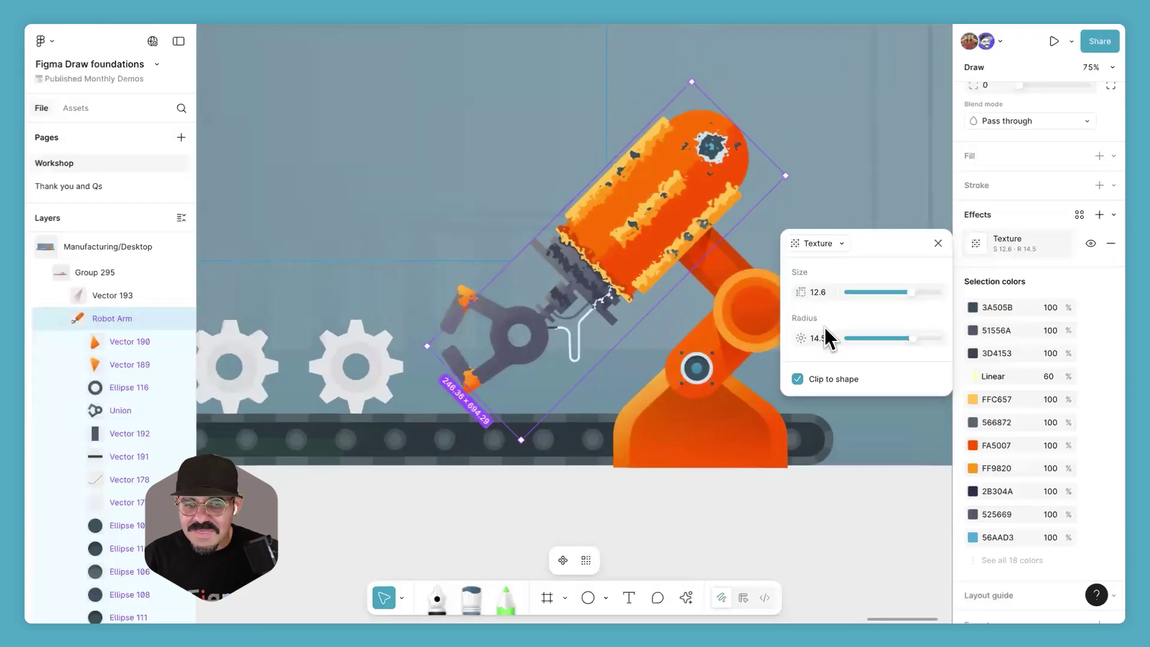
pyautogui.click(938, 243)
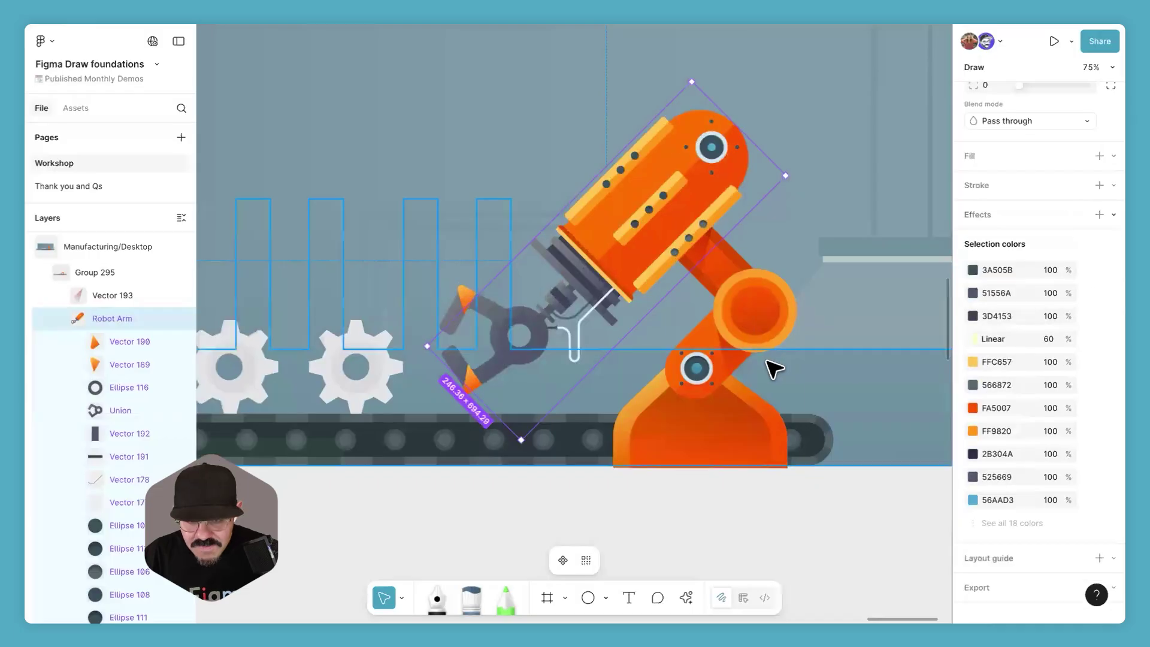
# Step: Turn on content clipping for the Manufacturing/Desktop frame
pyautogui.scroll(-5, 770, 367)
pyautogui.click(359, 169)
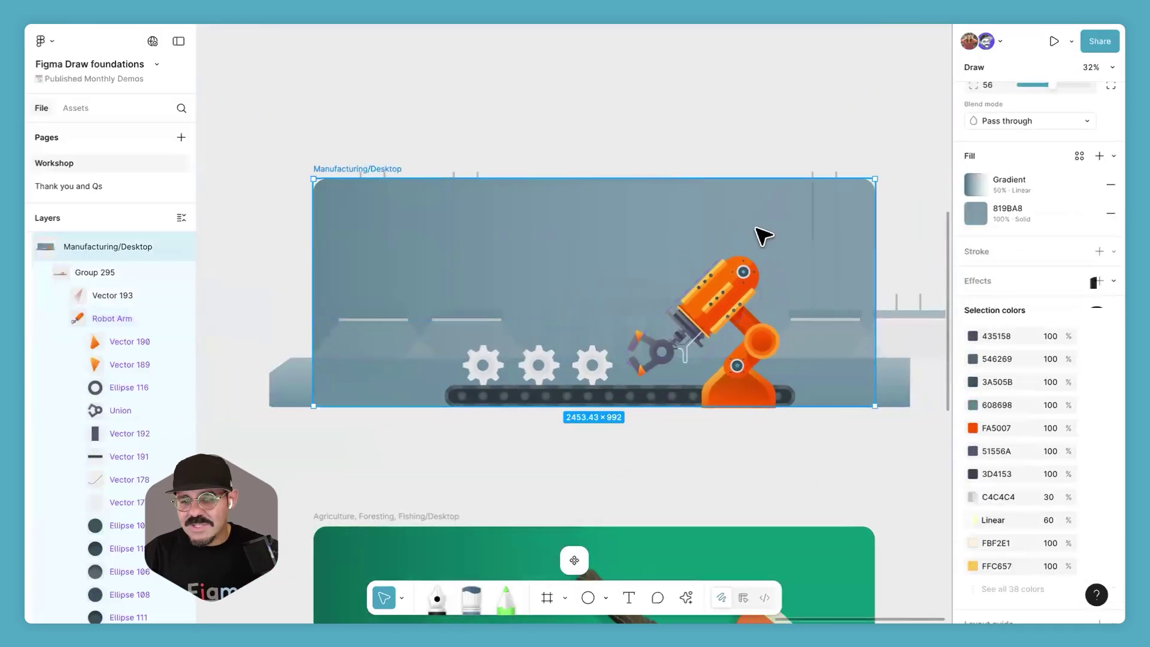
pyautogui.scroll(5, 1022, 236)
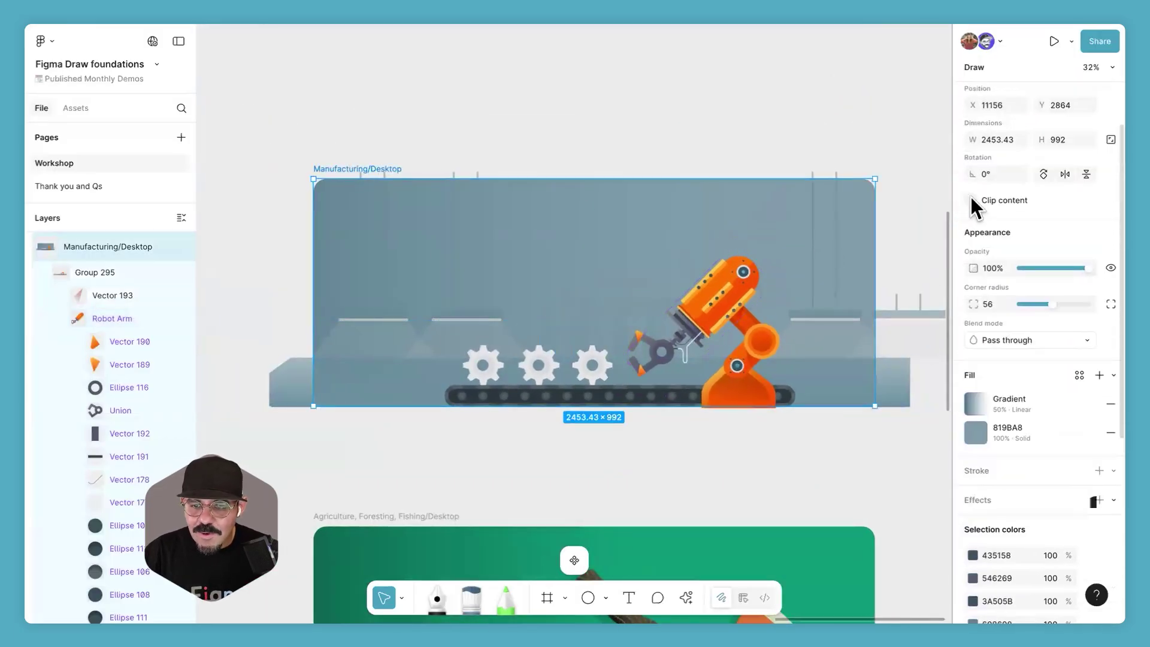
pyautogui.click(972, 200)
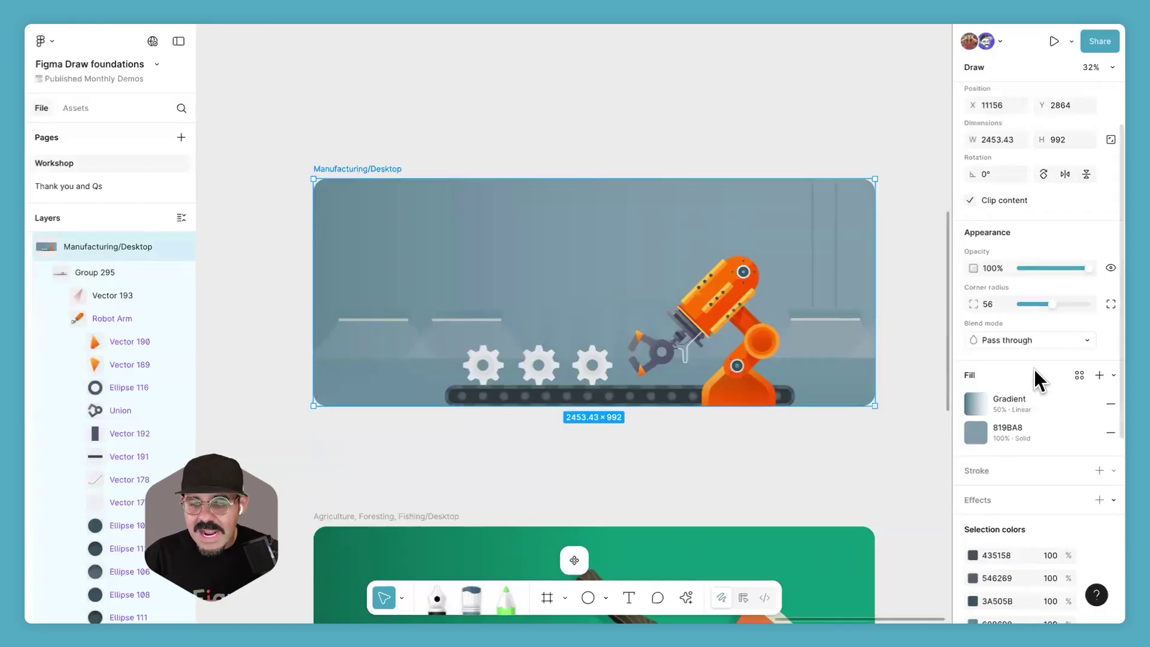
# Step: Add a Texture effect with size 4 and radius 5.9 to the whole Manufacturing/Desktop frame
pyautogui.scroll(-2, 1031, 364)
pyautogui.scroll(-4, 1036, 402)
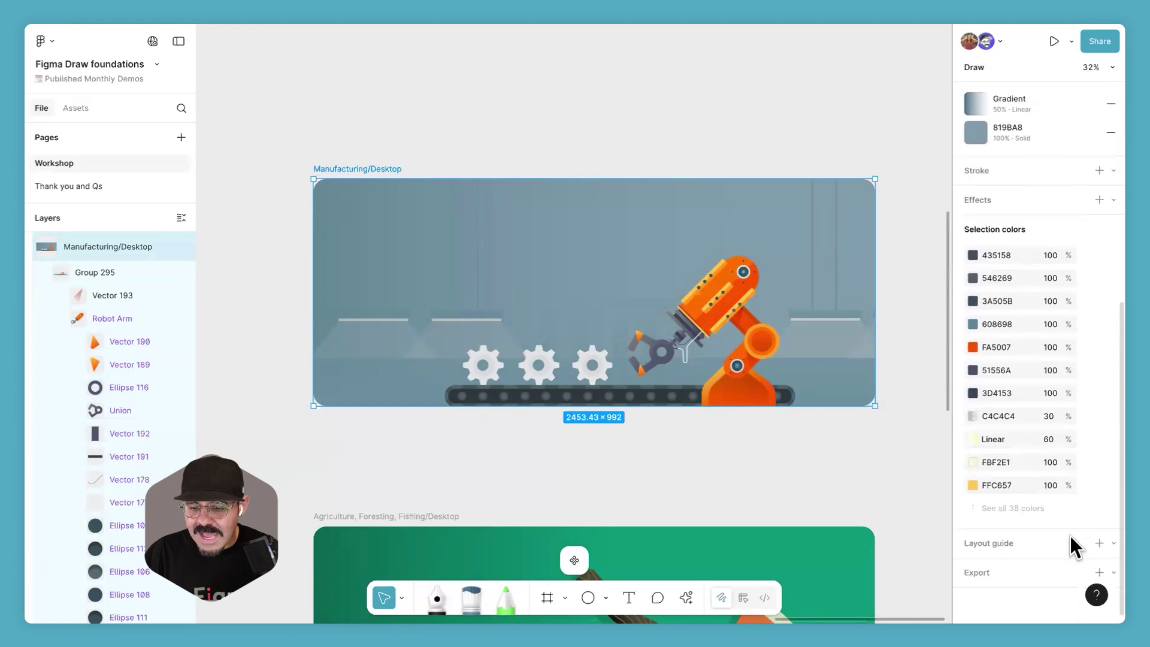
pyautogui.click(1111, 203)
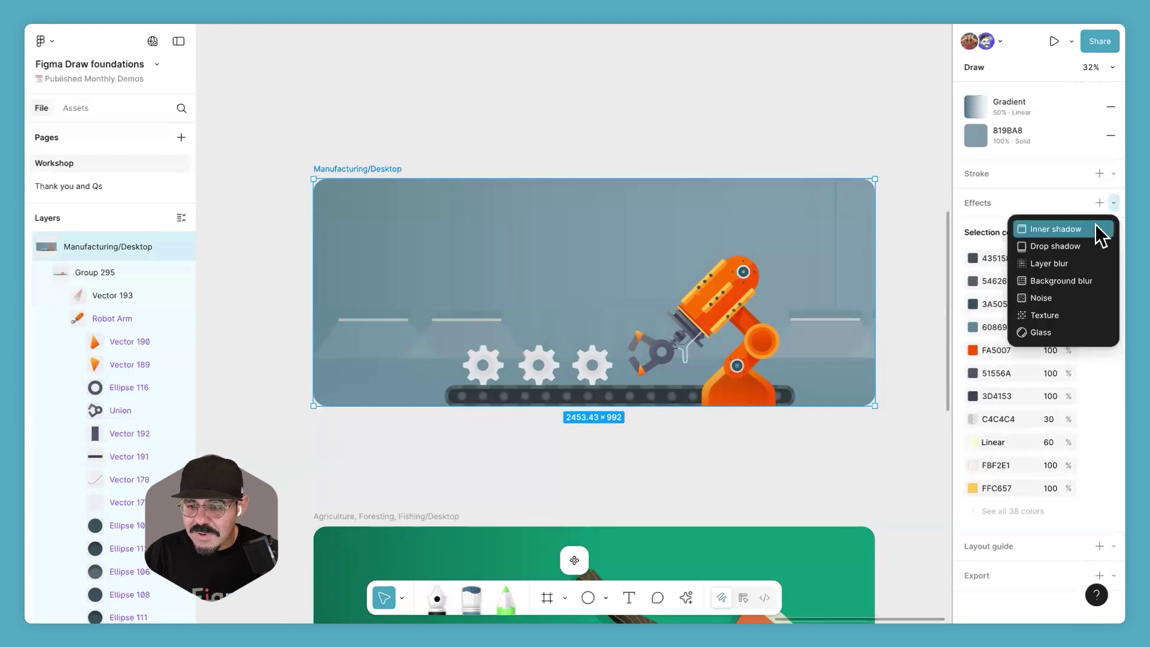
pyautogui.click(1060, 315)
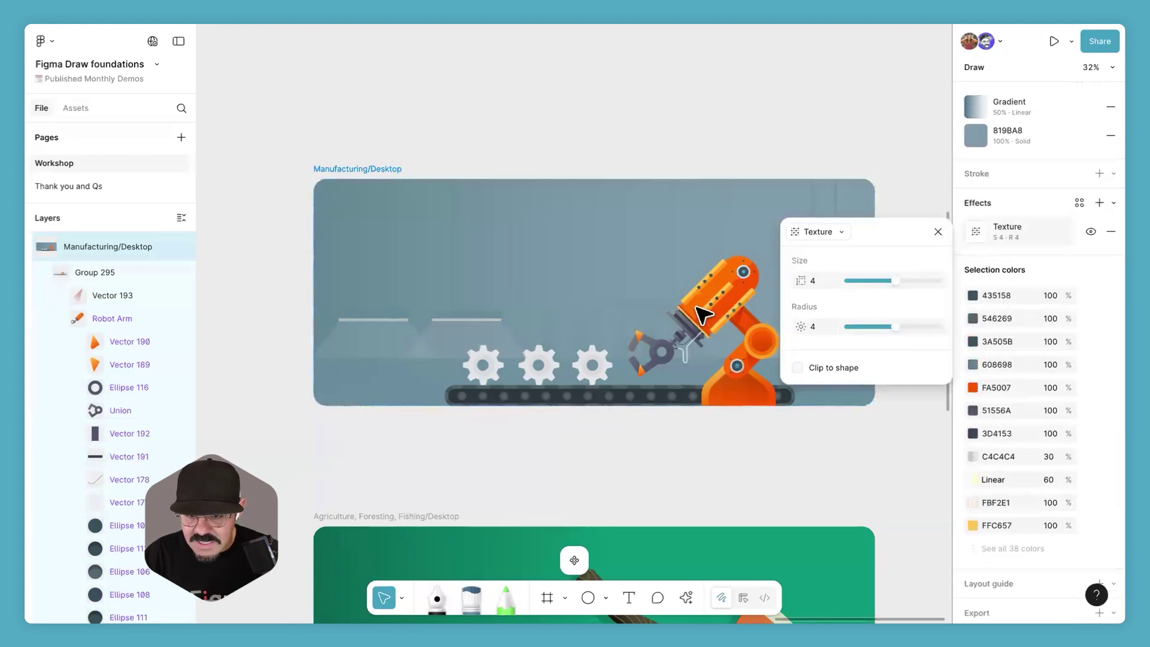
pyautogui.scroll(5, 698, 313)
pyautogui.moveTo(889, 326)
pyautogui.mouseDown()
pyautogui.moveTo(924, 333)
pyautogui.moveTo(900, 333)
pyautogui.mouseUp()
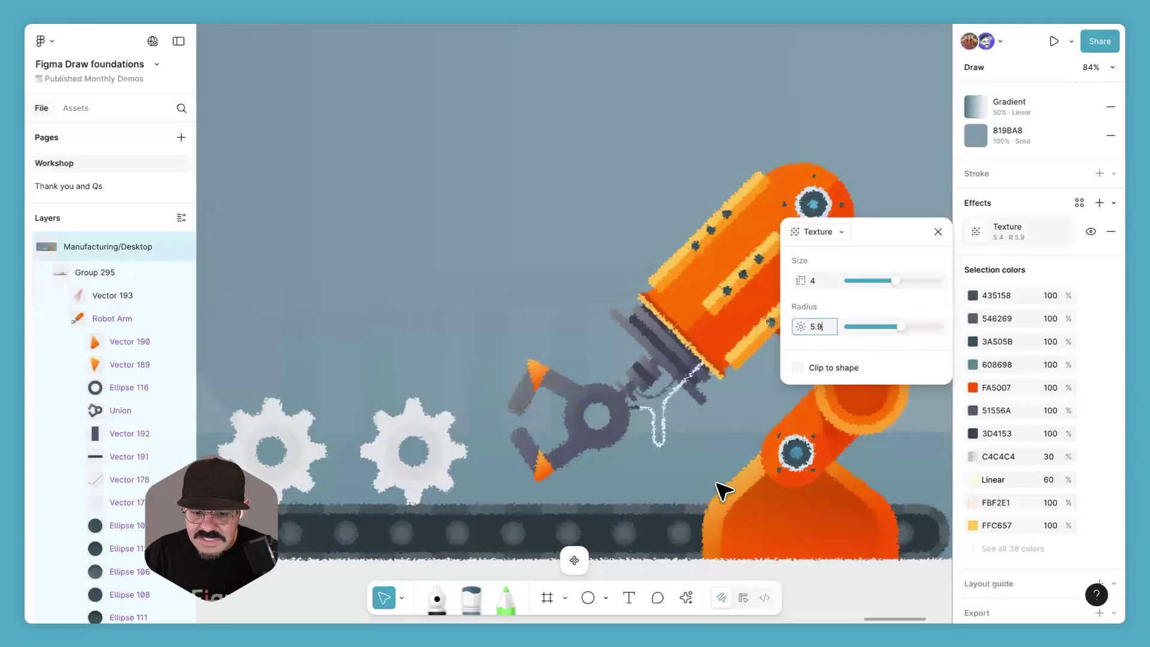
# Step: Clip the Manufacturing/Desktop frame's Texture effect to its shape and inspect the robot arm's edges up close
pyautogui.scroll(-5, 723, 491)
pyautogui.click(692, 551)
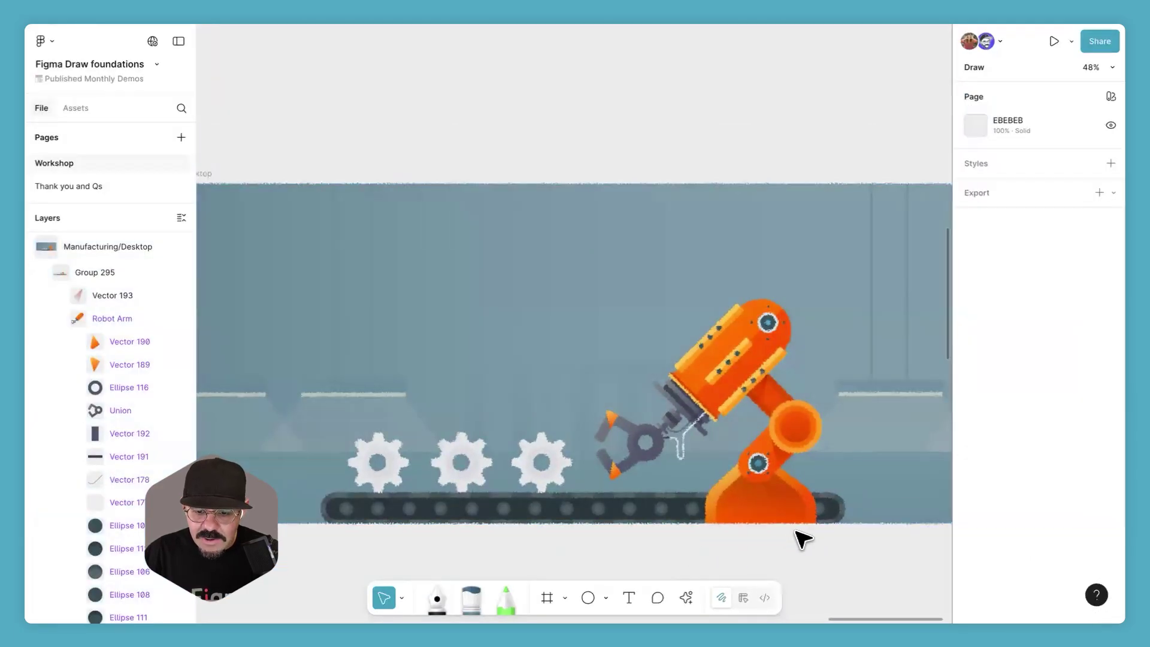
pyautogui.click(834, 451)
pyautogui.scroll(-3, 844, 470)
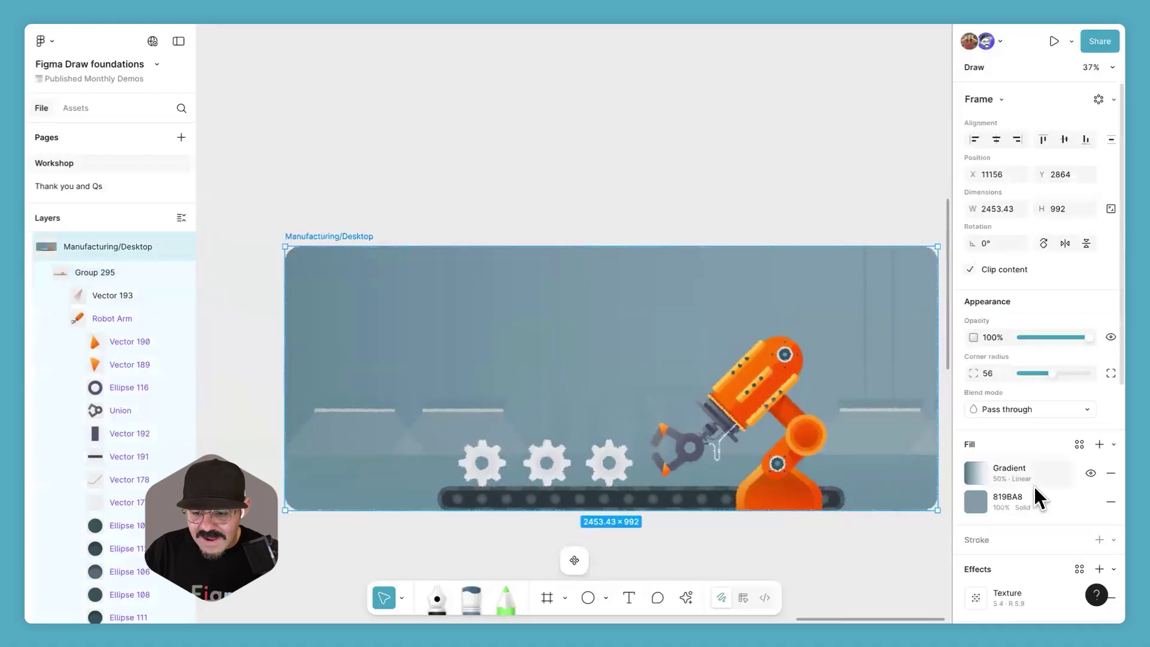
pyautogui.scroll(-3, 1033, 487)
pyautogui.click(977, 413)
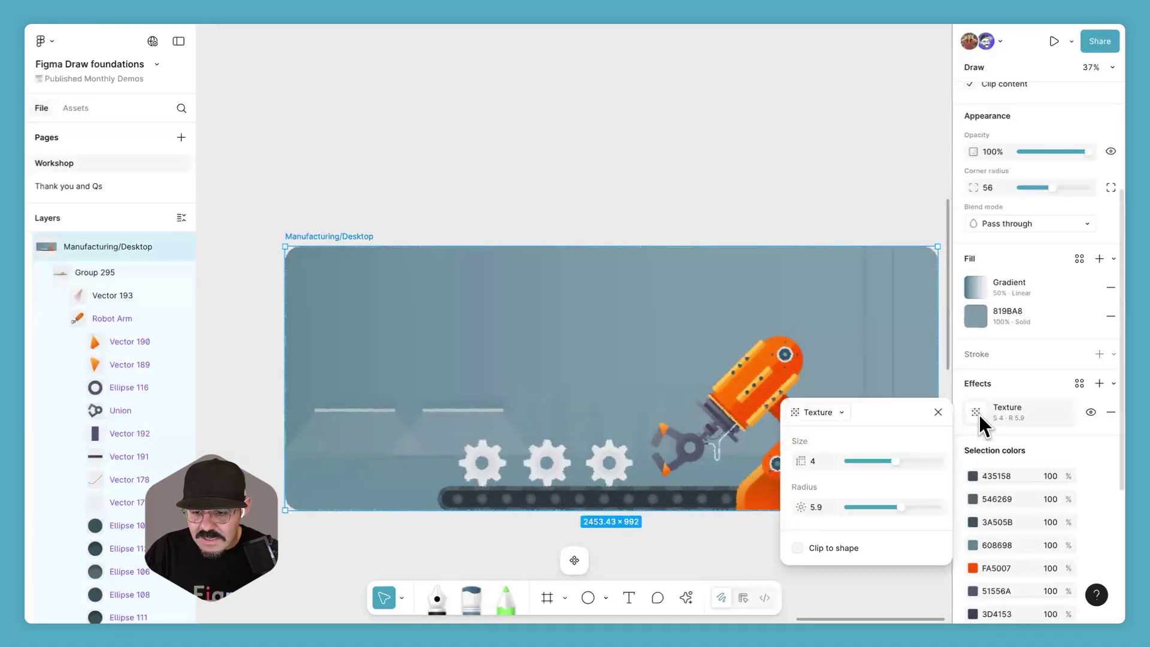
pyautogui.click(798, 547)
pyautogui.click(937, 412)
pyautogui.click(778, 536)
pyautogui.scroll(5, 715, 522)
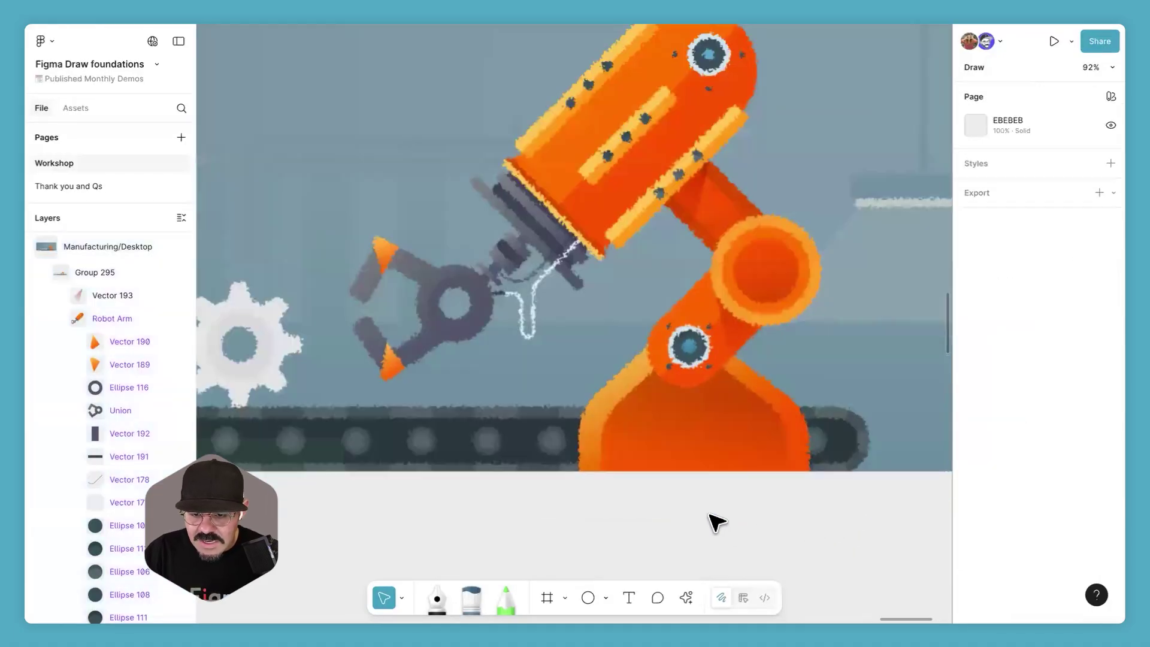
pyautogui.scroll(-5, 715, 522)
pyautogui.moveTo(751, 504); pyautogui.dragTo(716, 375)
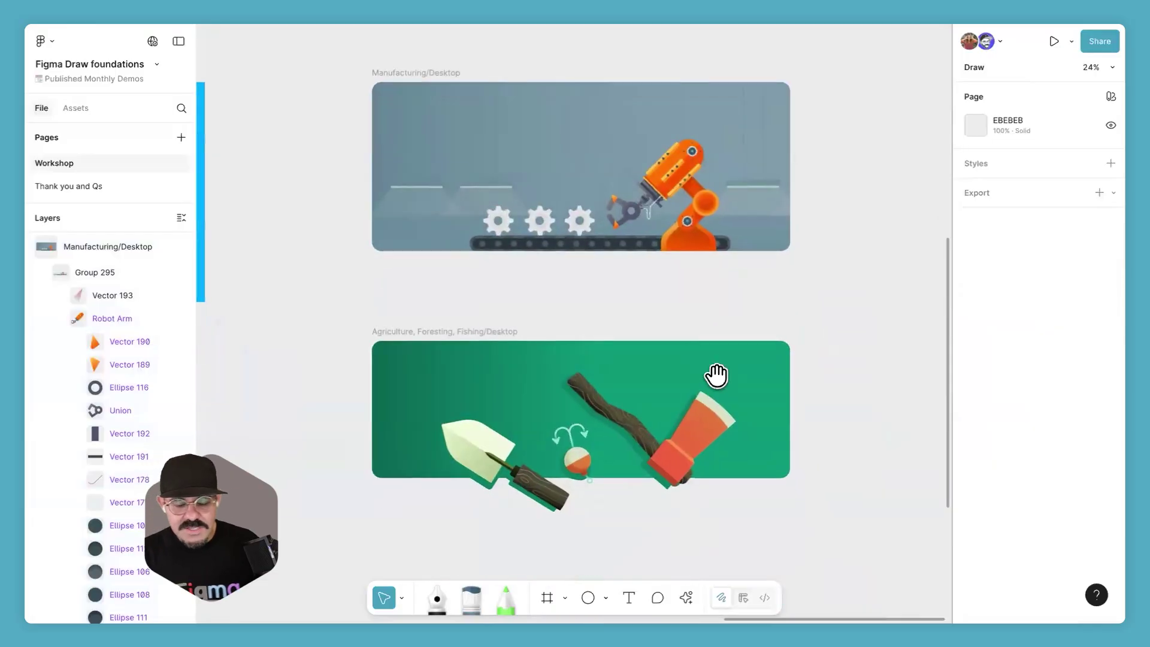
pyautogui.scroll(-10, 717, 376)
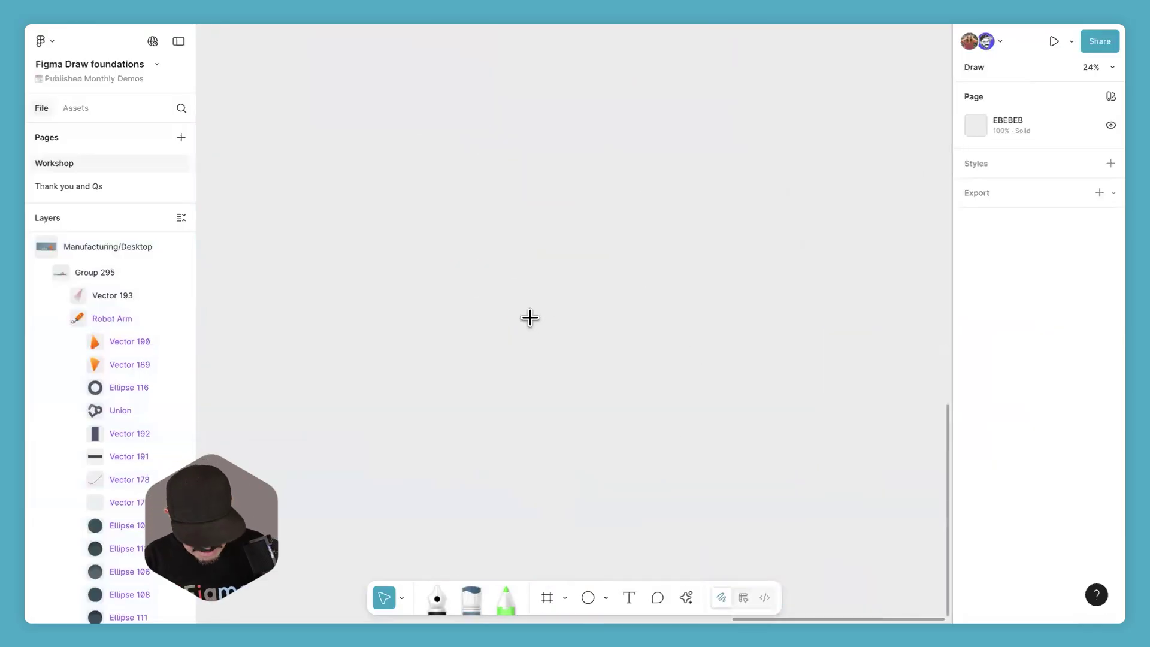
pyautogui.press('t')
pyautogui.press('v')
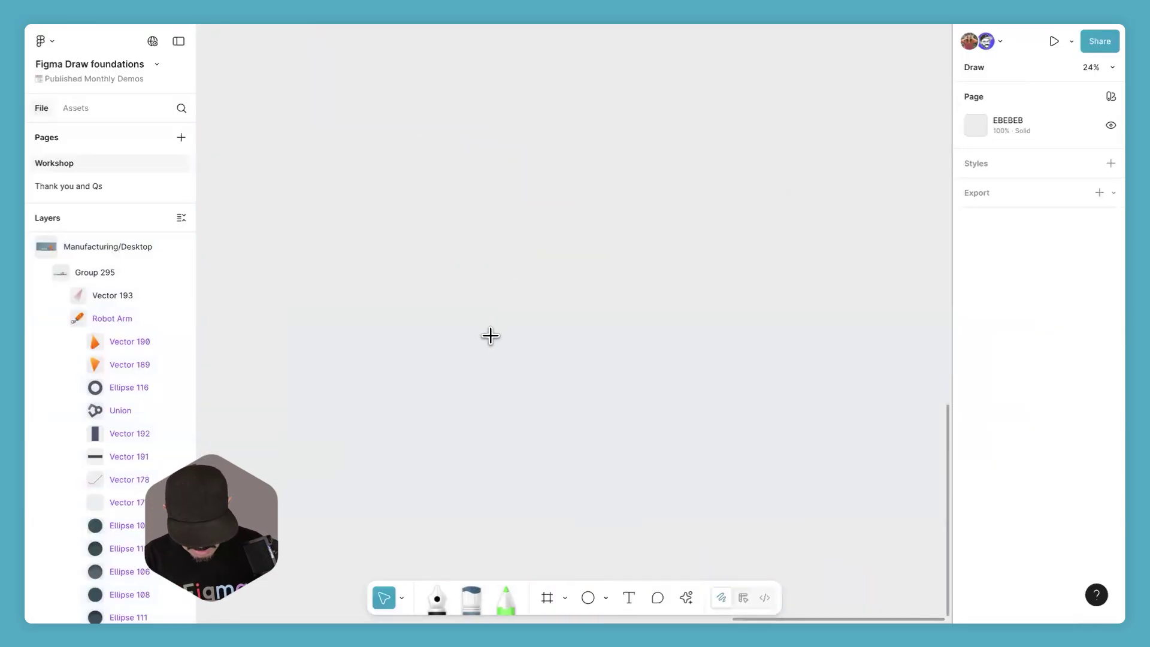
# Step: Draw a circle about 679 × 679 on the empty canvas
pyautogui.press('o')
pyautogui.moveTo(523, 290)
pyautogui.mouseDown()
pyautogui.moveTo(606, 403)
pyautogui.moveTo(637, 405)
pyautogui.mouseUp()
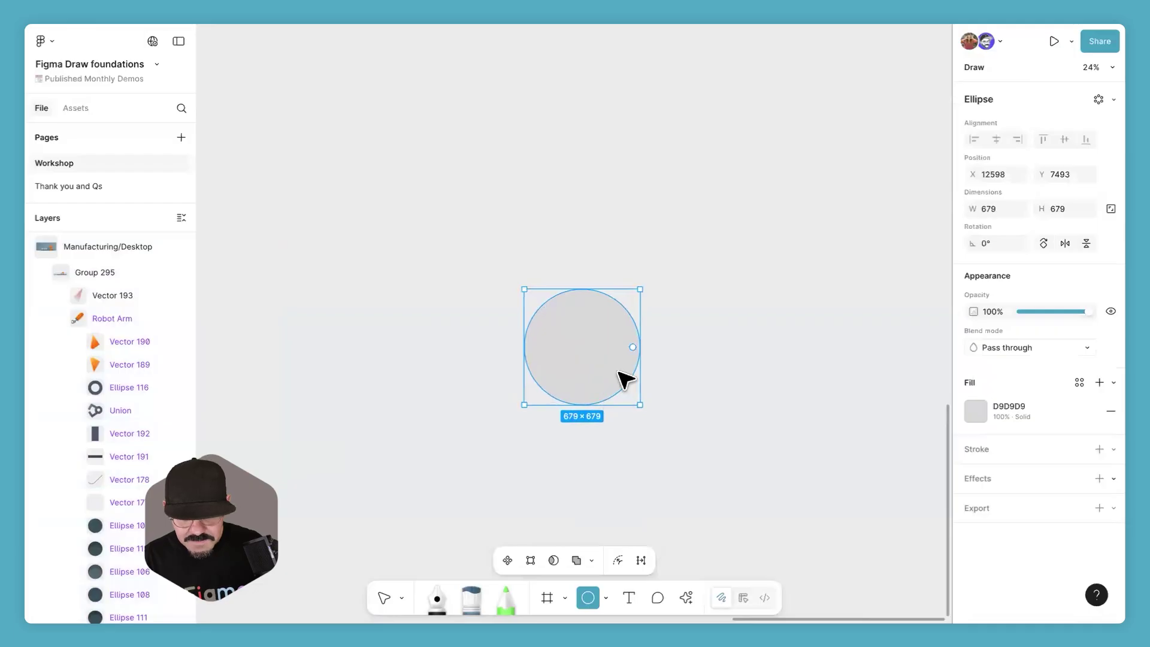
pyautogui.scroll(3, 623, 379)
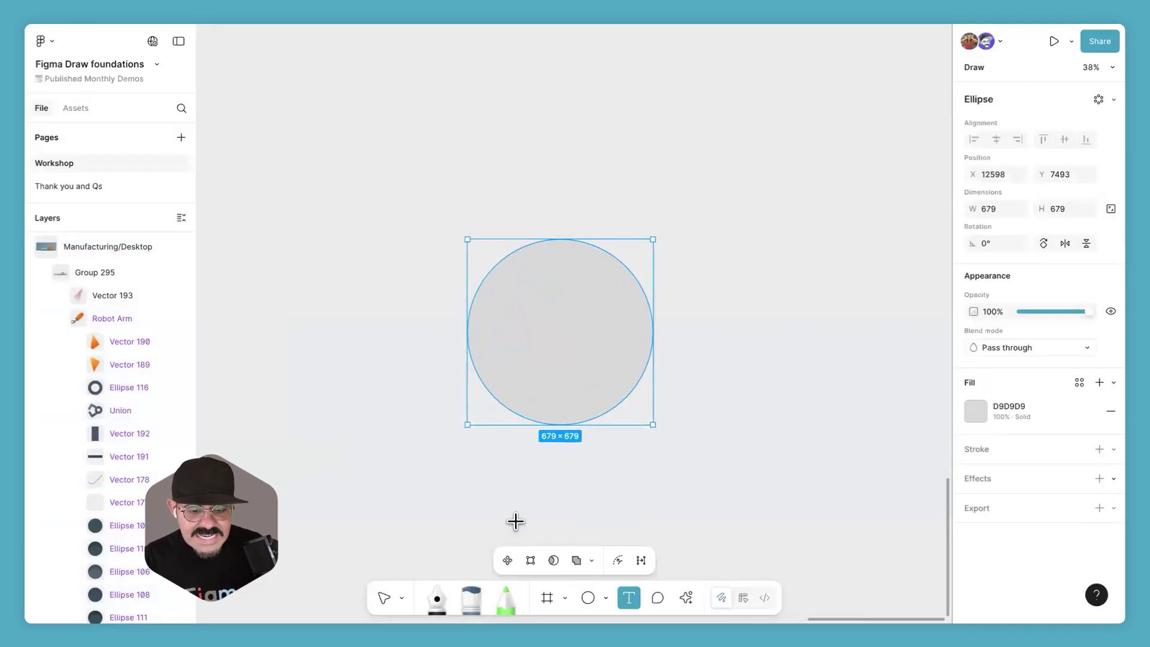
# Step: Place the text "Hello World!" along the circle's outline, starting at its upper left, and flip it to the path's other side
pyautogui.click(504, 253)
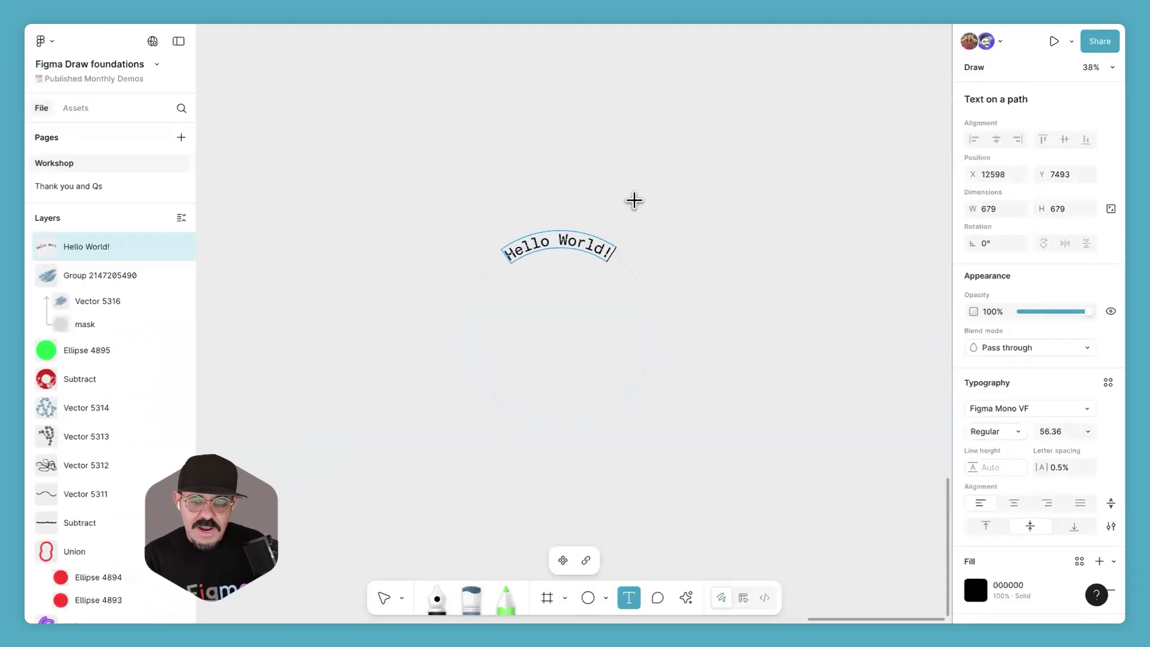
pyautogui.click(634, 200)
pyautogui.press('Escape')
pyautogui.click(595, 246)
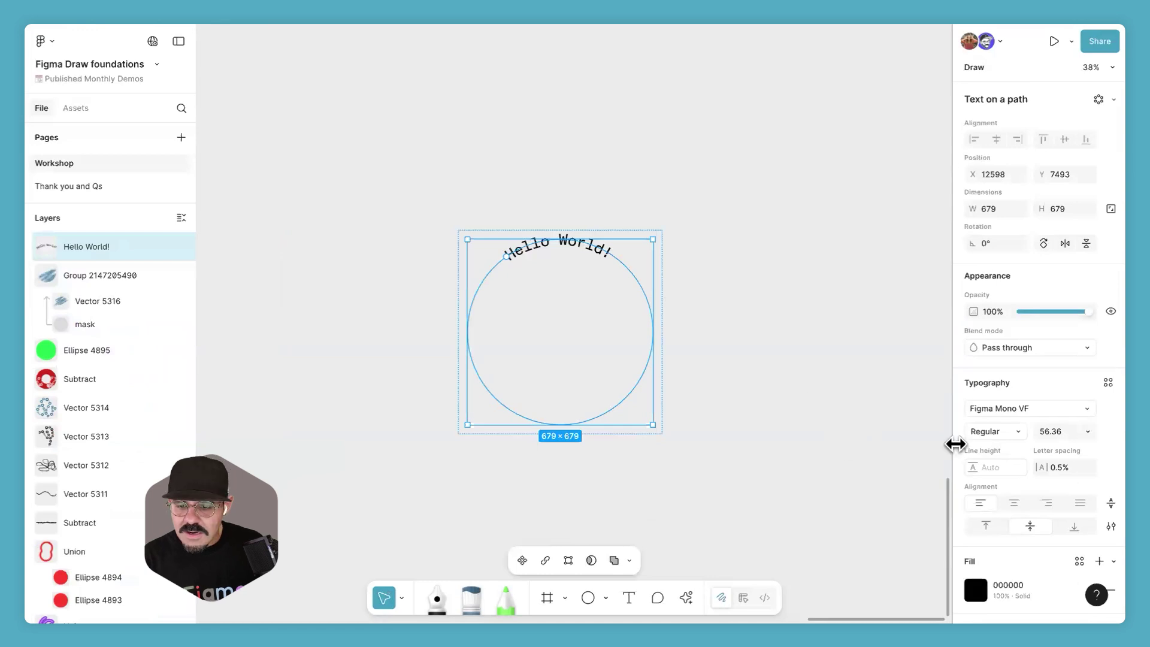
pyautogui.click(1109, 504)
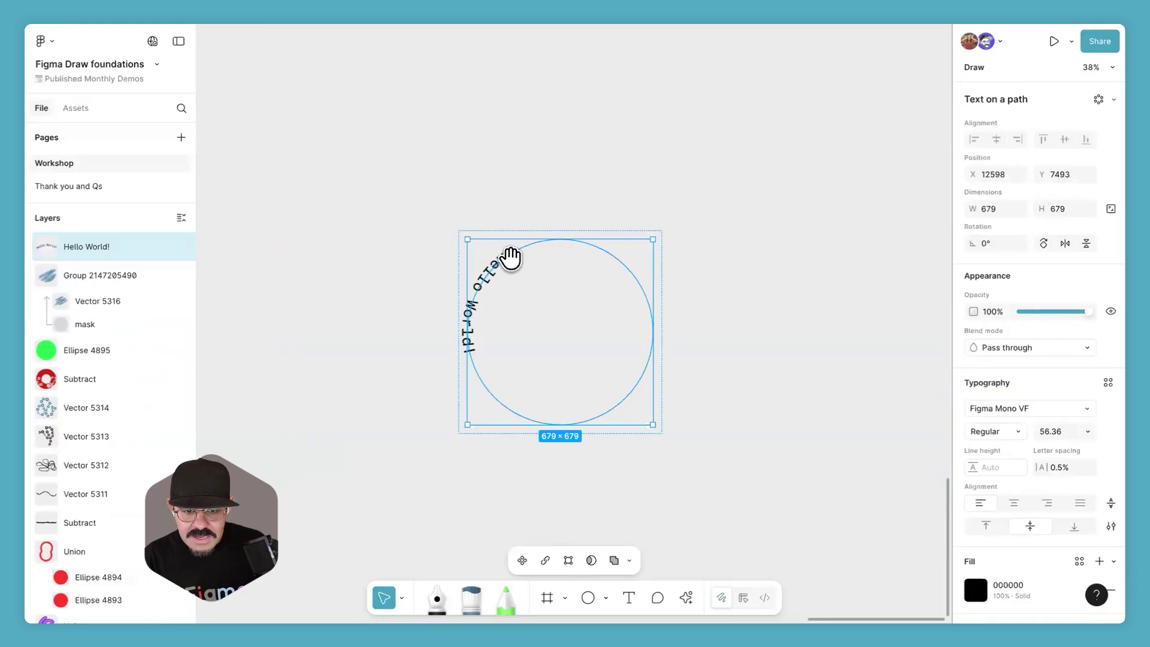
pyautogui.scroll(5, 482, 308)
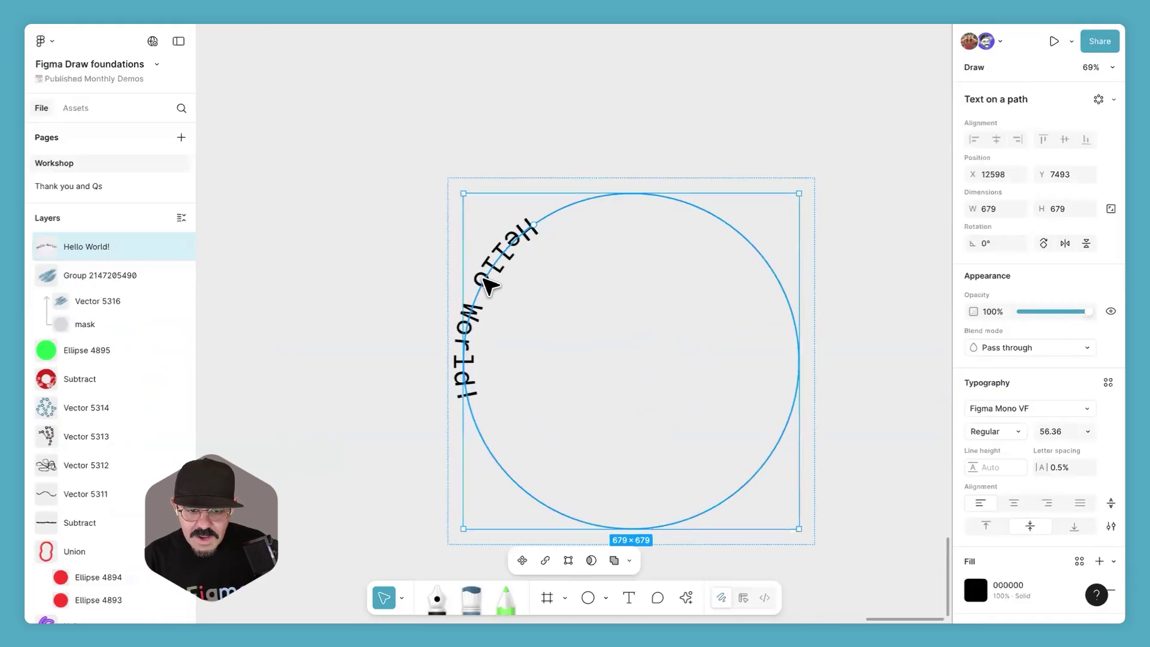
# Step: Replace the circular text with "asdasdasdasdasdlkjasl laskjd laksj d" and slide its starting point further down the circle's left side
pyautogui.doubleClick(494, 261)
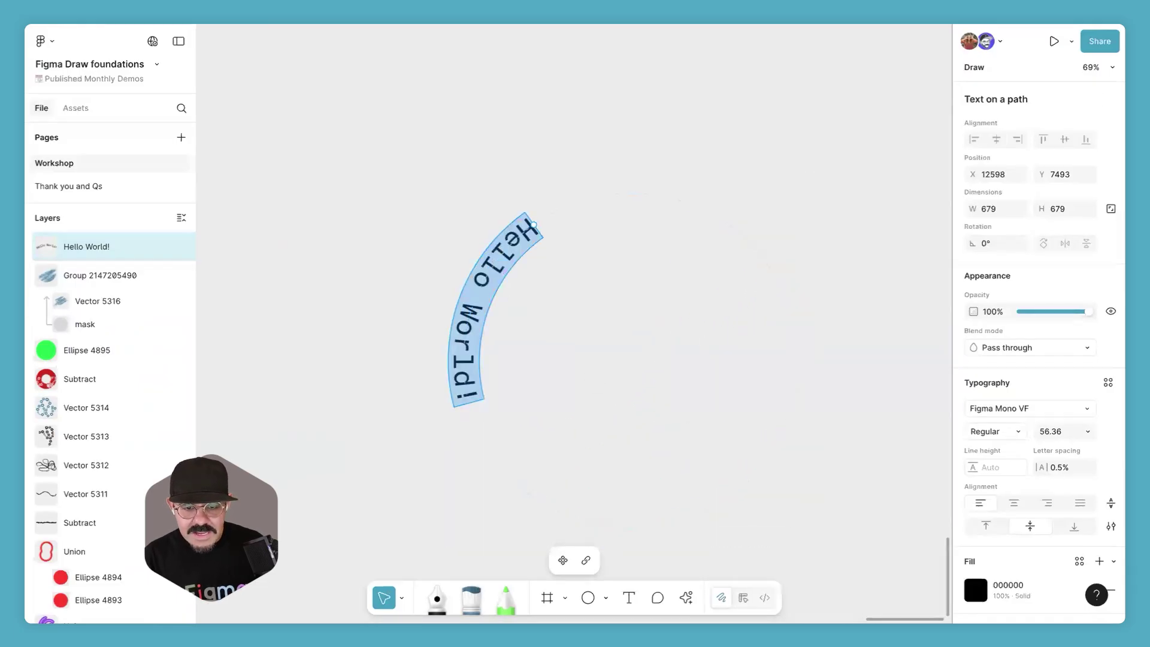
pyautogui.write('asdasdasdasdasdlkjasl las')
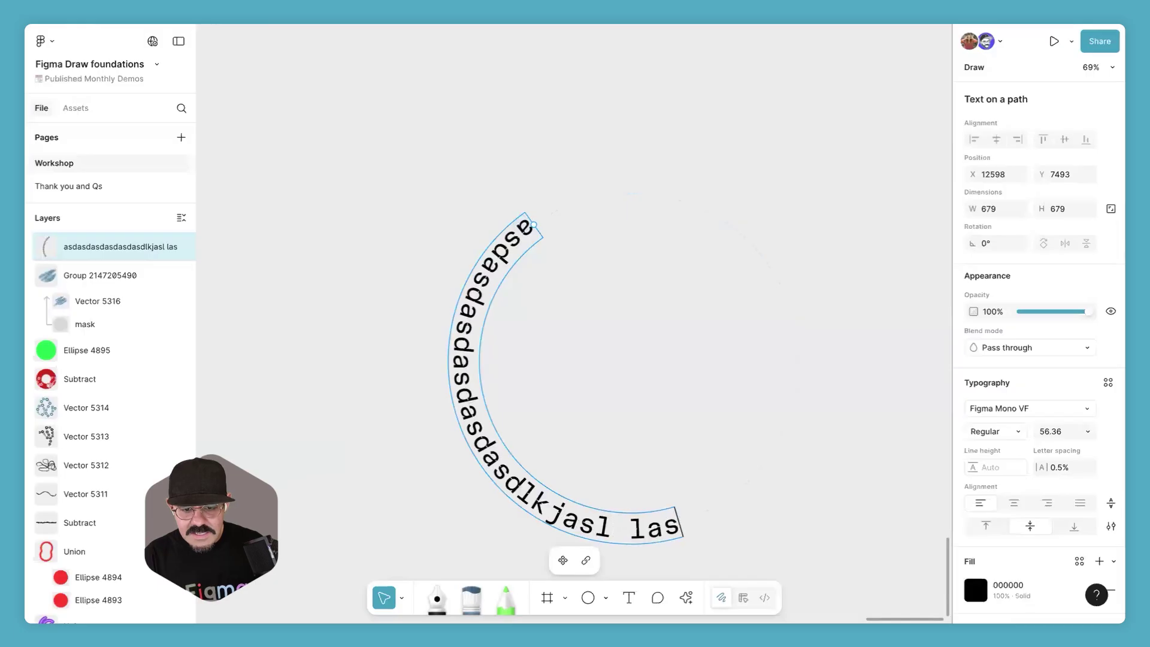
pyautogui.write('kjd laksj d')
pyautogui.press('Escape')
pyautogui.moveTo(533, 223); pyautogui.dragTo(486, 288)
# Step: Replace the filler text on the circle with "HAPPY DESIGNING" in capitals
pyautogui.press('Return')
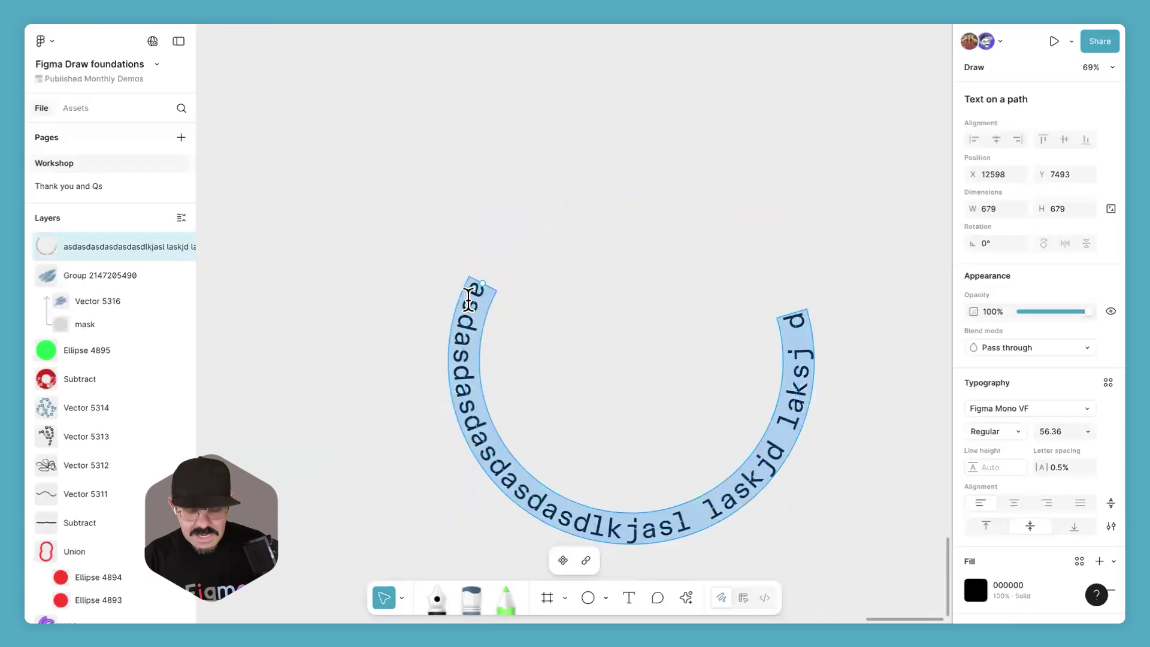
pyautogui.write('Happy D')
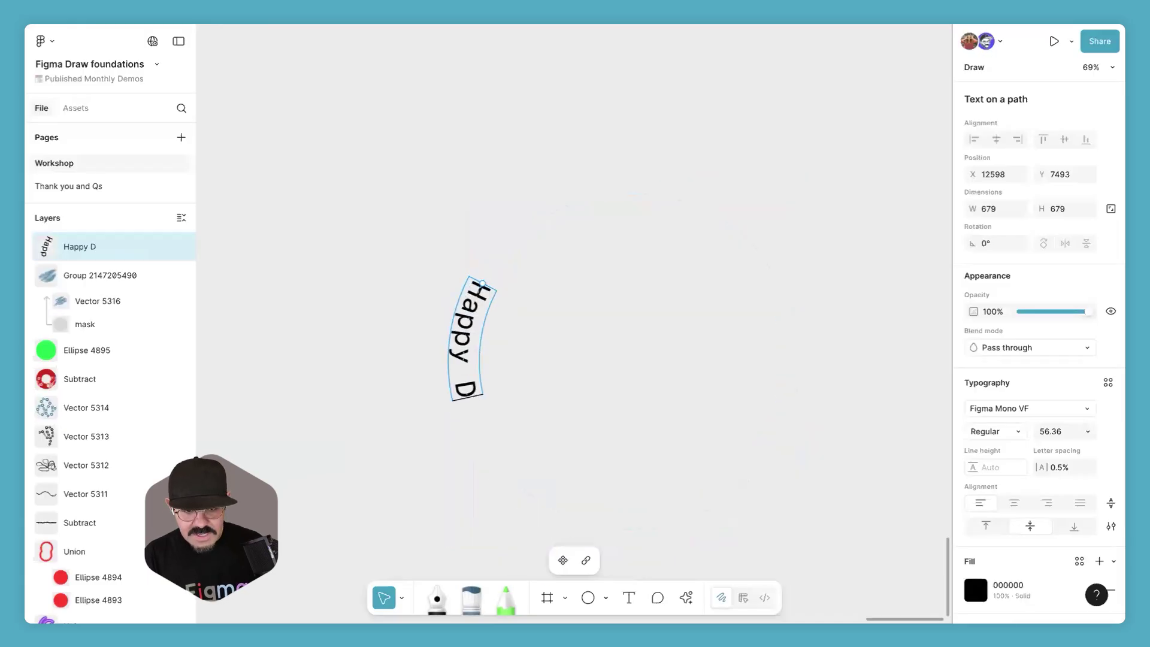
pyautogui.write('ESIGNER')
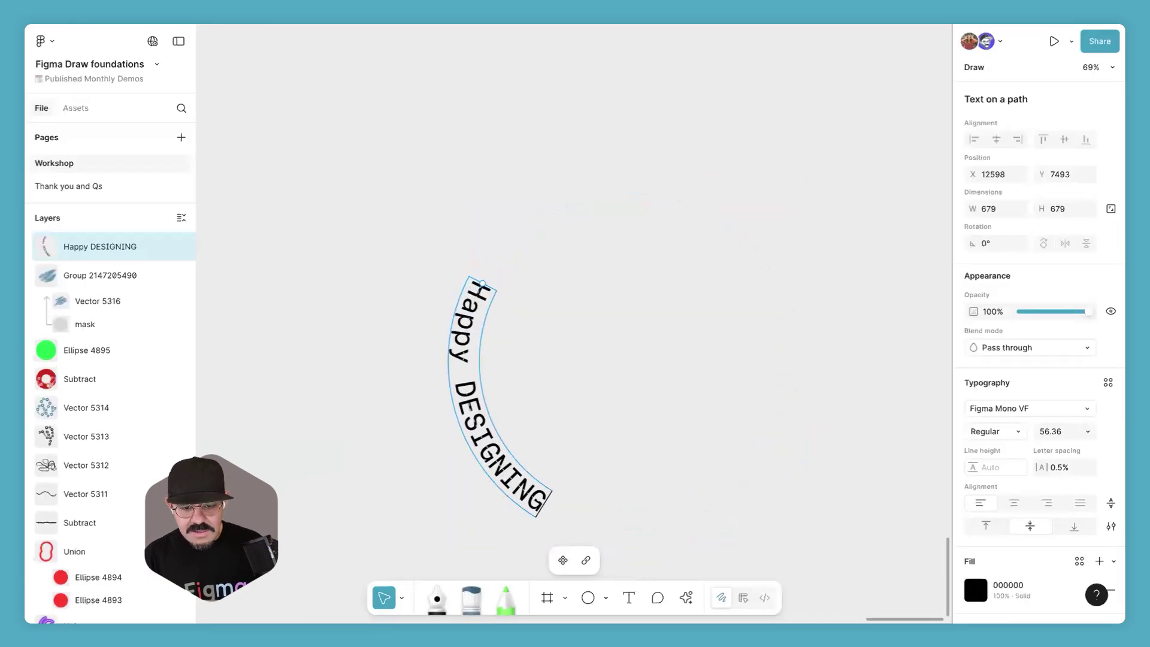
pyautogui.hotkey('ctrl', 'a')
pyautogui.write('HAP')
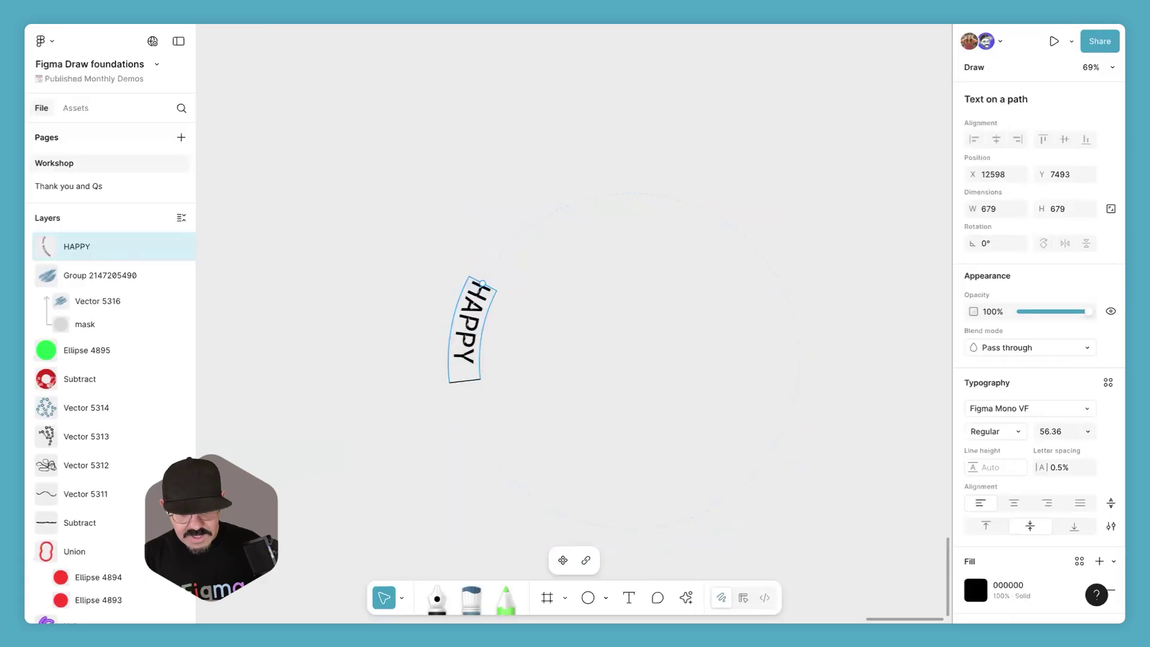
pyautogui.write('PY DESIGNING')
# Step: Set the whole circular text to font size 116 with 17% letter spacing
pyautogui.hotkey('ctrl', 'a')
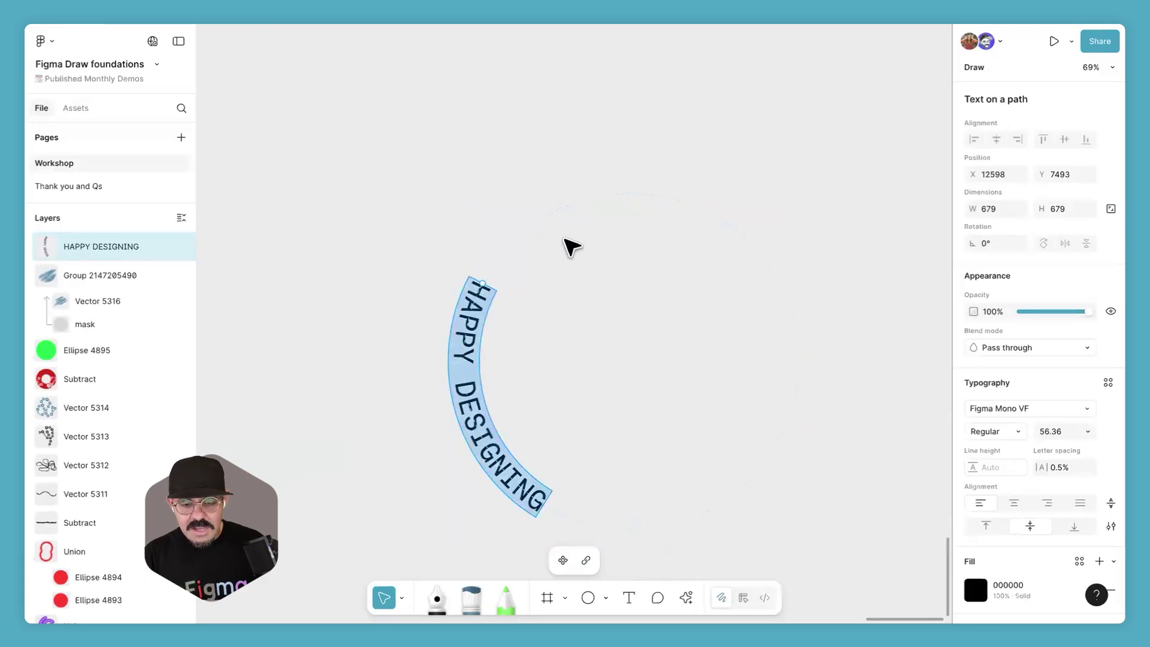
pyautogui.scroll(-2, 1027, 458)
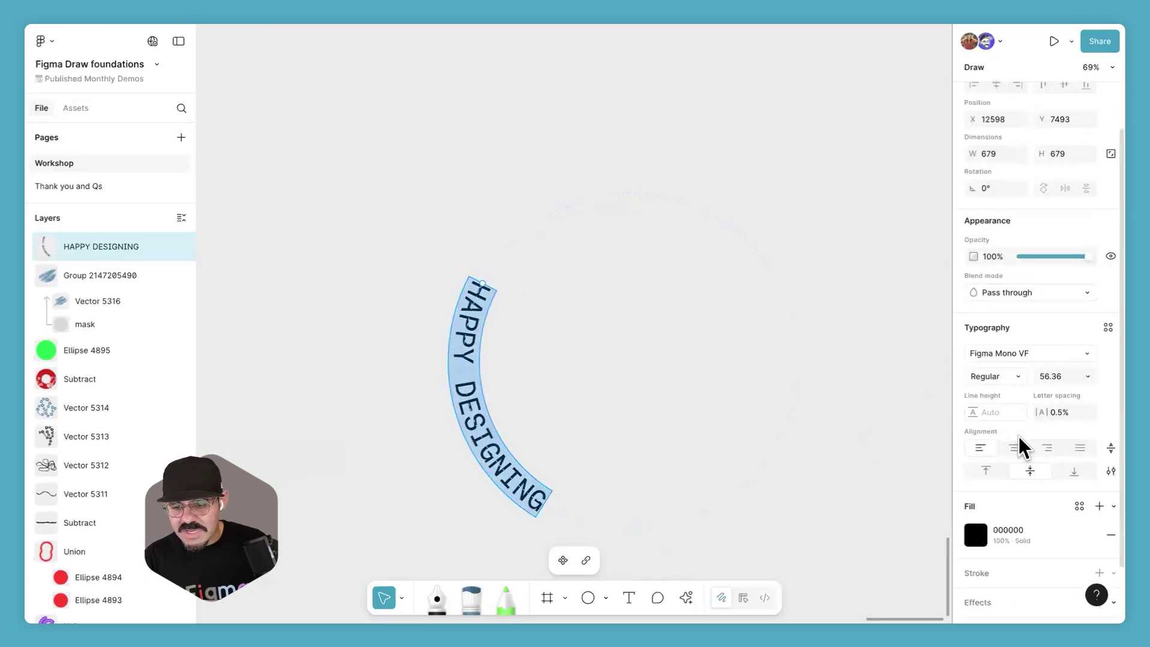
pyautogui.scroll(-1, 1011, 448)
pyautogui.moveTo(1049, 365); pyautogui.dragTo(1066, 400)
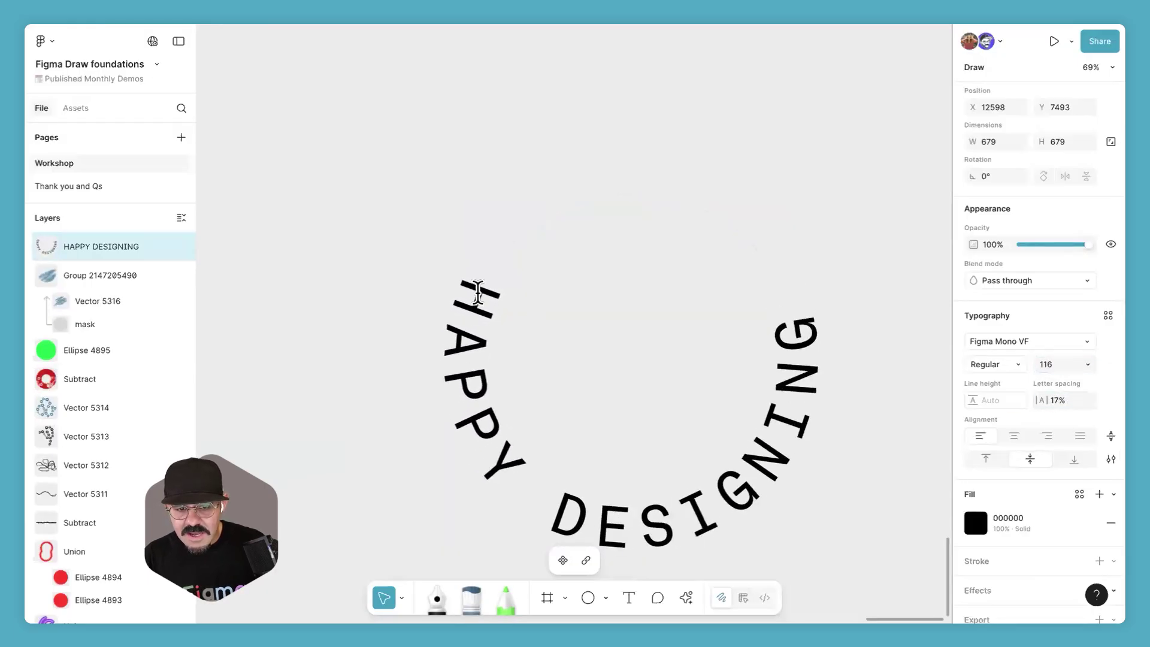
# Step: Slide the circular text's starting point further along the circle's left side and finish editing it
pyautogui.click(478, 293)
pyautogui.moveTo(482, 281); pyautogui.dragTo(513, 418)
pyautogui.press('Escape')
# Step: Sketch a freehand wavy line about 1541 × 494 with the Pencil and place it just below the circular text
pyautogui.scroll(-5, 495, 260)
pyautogui.scroll(-2, 524, 323)
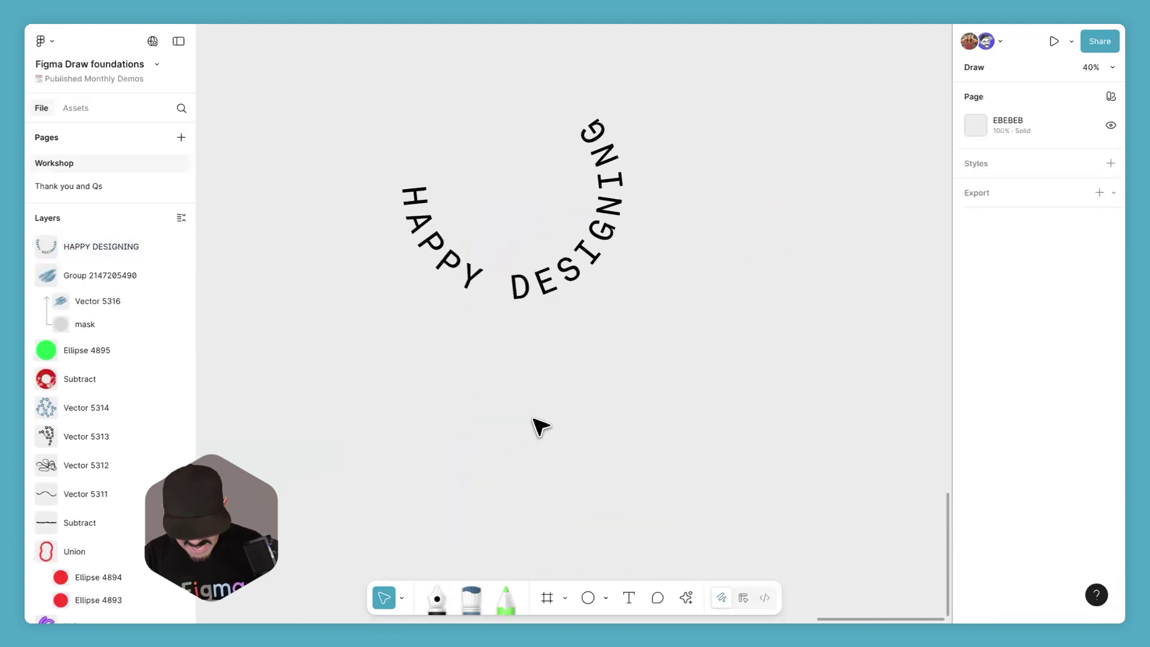
pyautogui.press('p')
pyautogui.press('Escape')
pyautogui.click(505, 599)
pyautogui.moveTo(391, 537)
pyautogui.mouseDown()
pyautogui.moveTo(570, 537)
pyautogui.moveTo(649, 452)
pyautogui.moveTo(837, 407)
pyautogui.mouseUp()
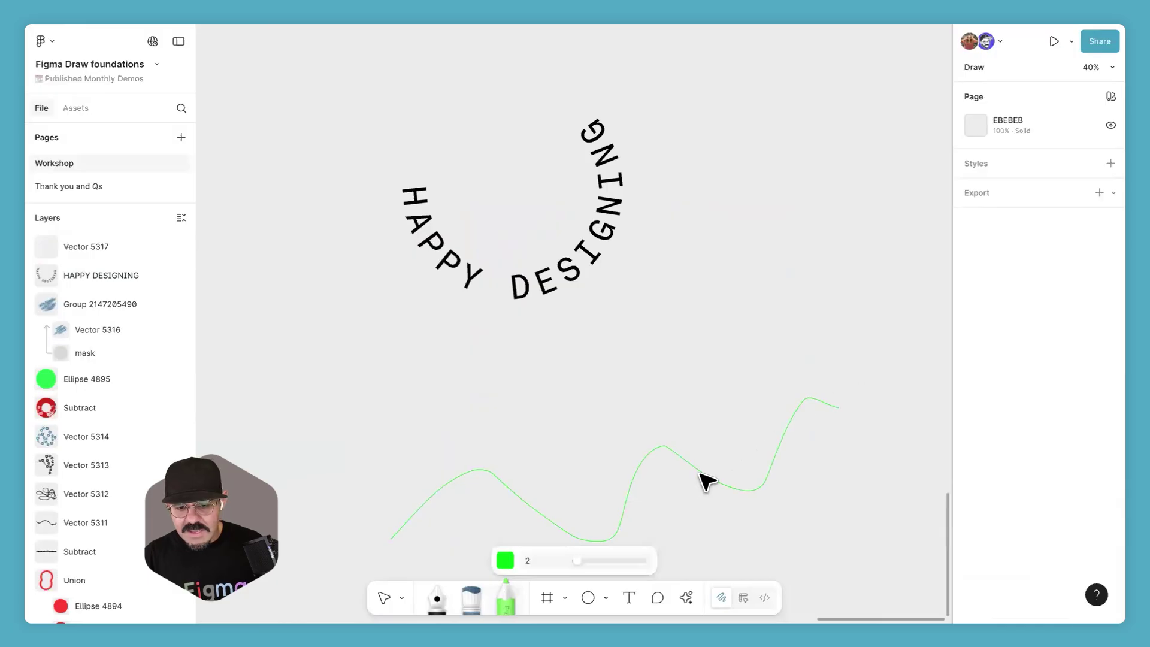
pyautogui.press('Escape')
pyautogui.moveTo(682, 458); pyautogui.dragTo(630, 399)
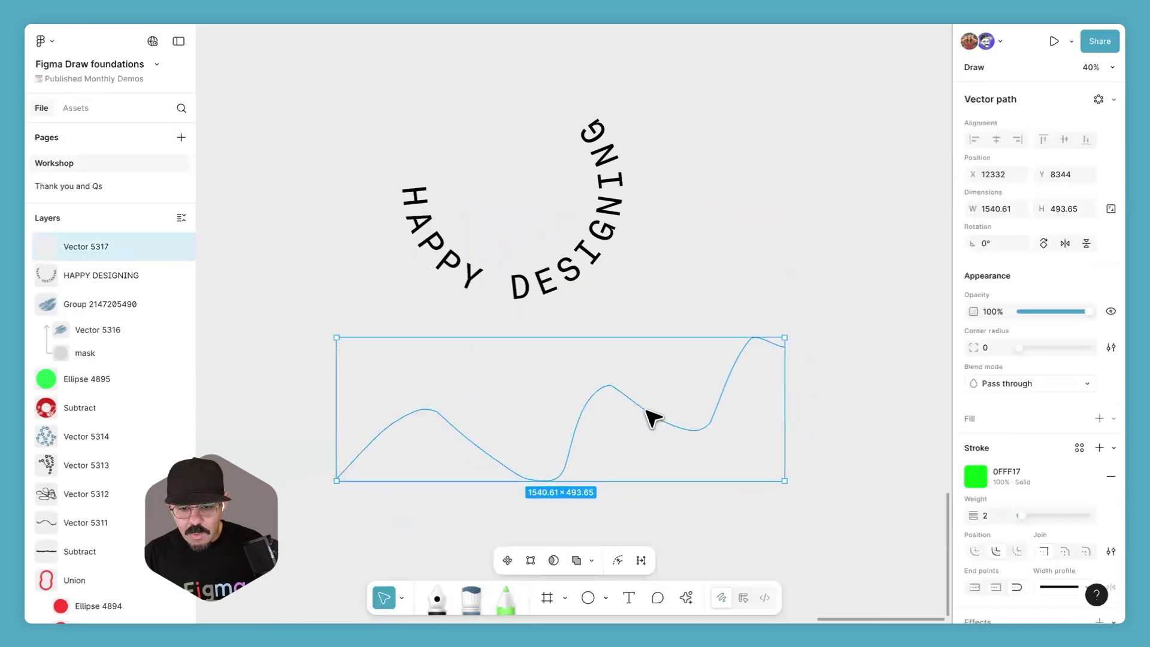
# Step: Simplify the wavy line to a smooth curve with as few points as possible and apply it
pyautogui.click(640, 560)
pyautogui.moveTo(552, 561); pyautogui.dragTo(526, 562)
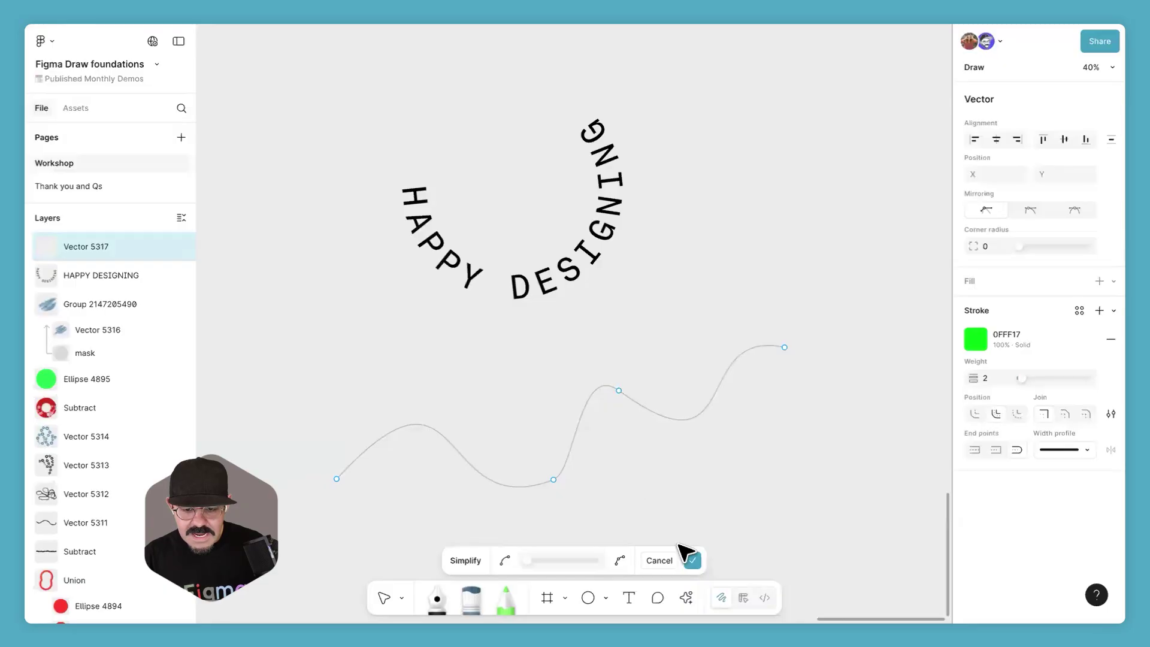
pyautogui.press('Return')
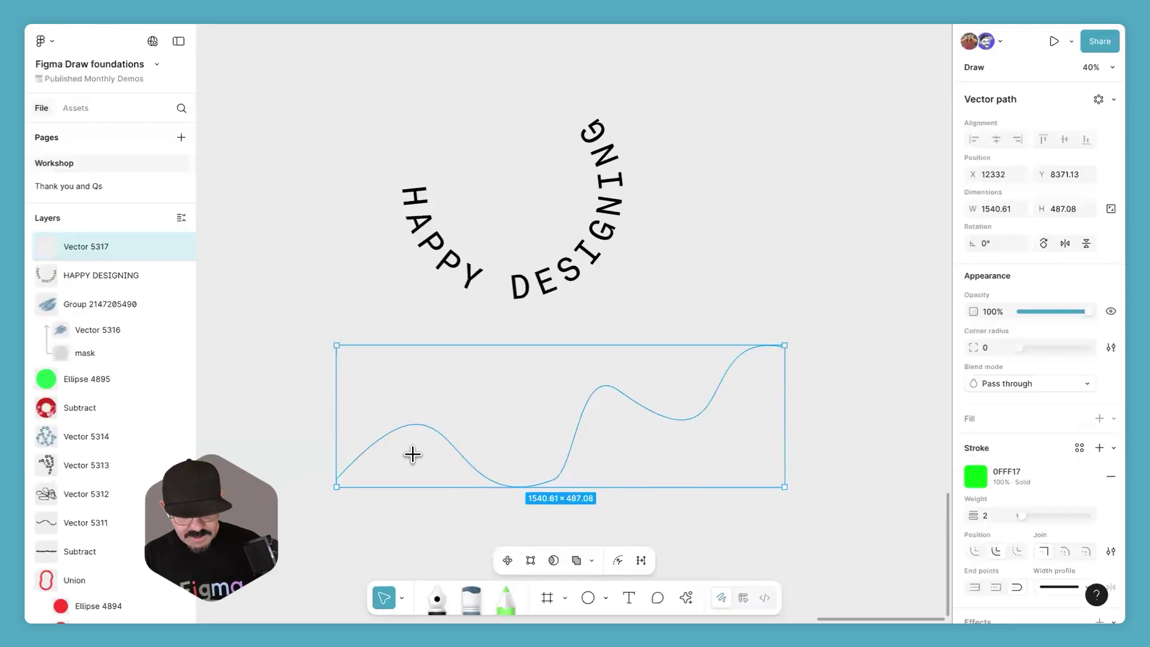
# Step: Add text on the wavy path reading "HAPPY DESIGNING" followed by a run of exclamation marks
pyautogui.press('t')
pyautogui.click(369, 440)
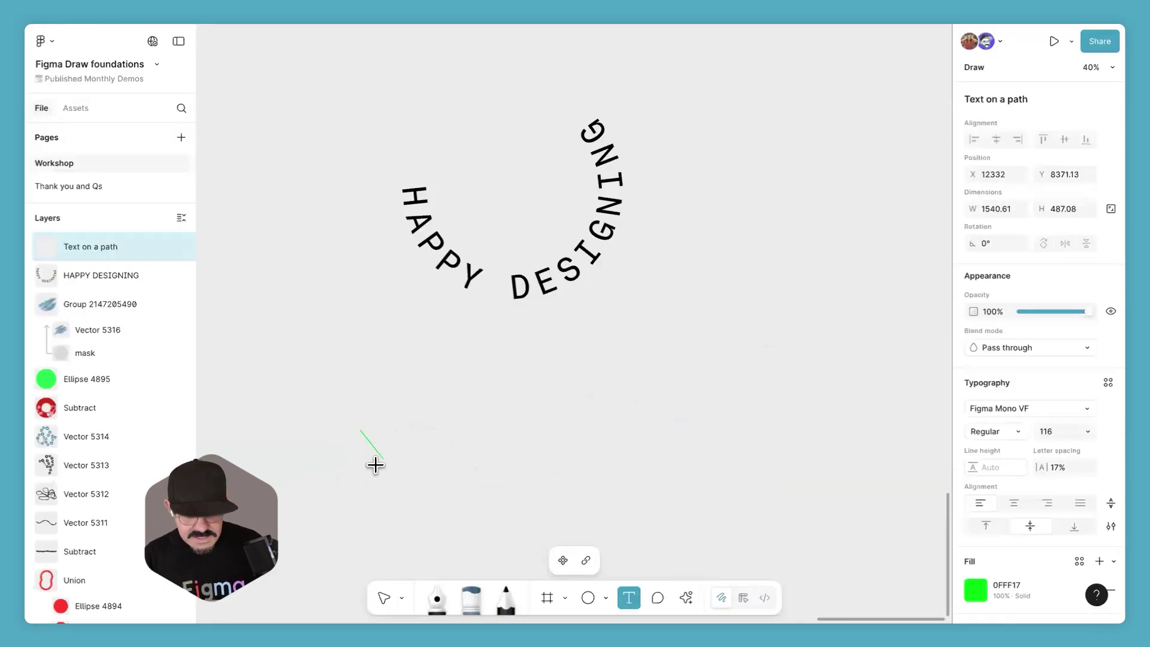
pyautogui.write('HAPPY DESIGNING!!!!!!')
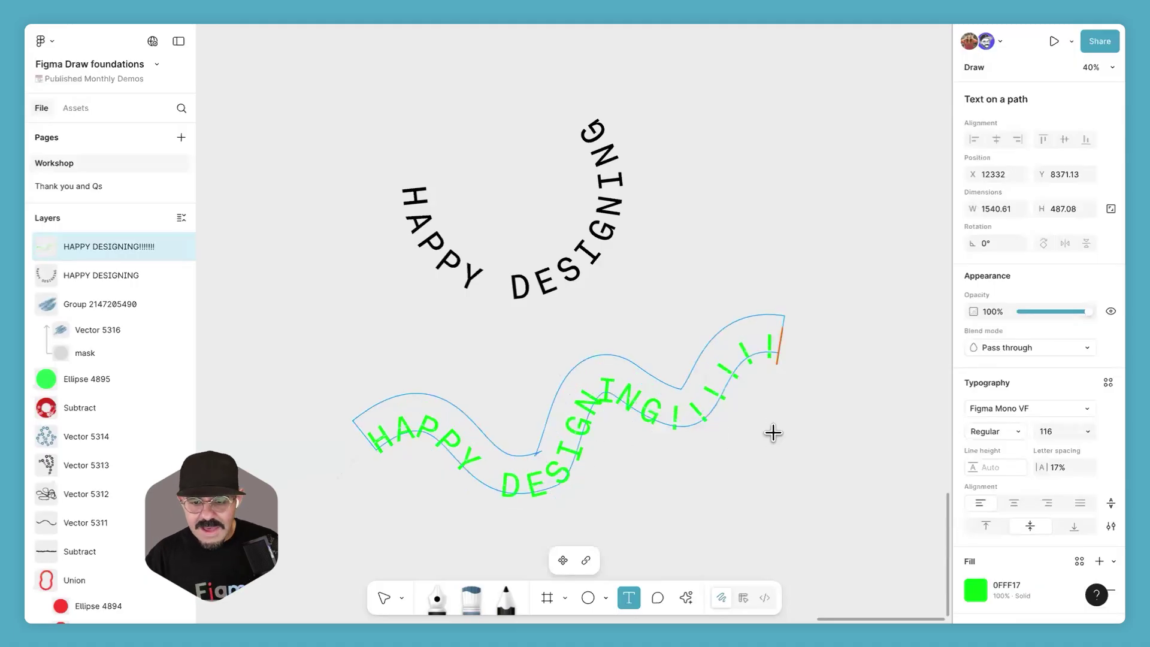
pyautogui.hotkey('ctrl', 'z')
pyautogui.hotkey('ctrl', 'shift', 'z')
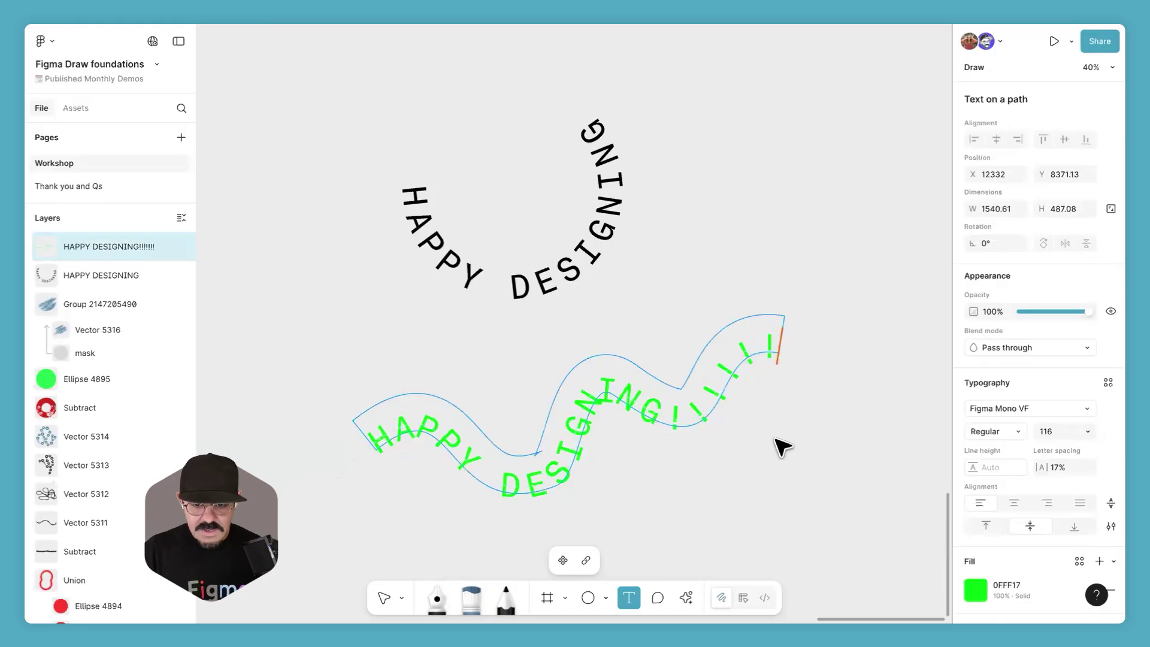
# Step: Change the wavy text's fill colour to black (000000)
pyautogui.click(782, 446)
pyautogui.click(708, 423)
pyautogui.click(975, 590)
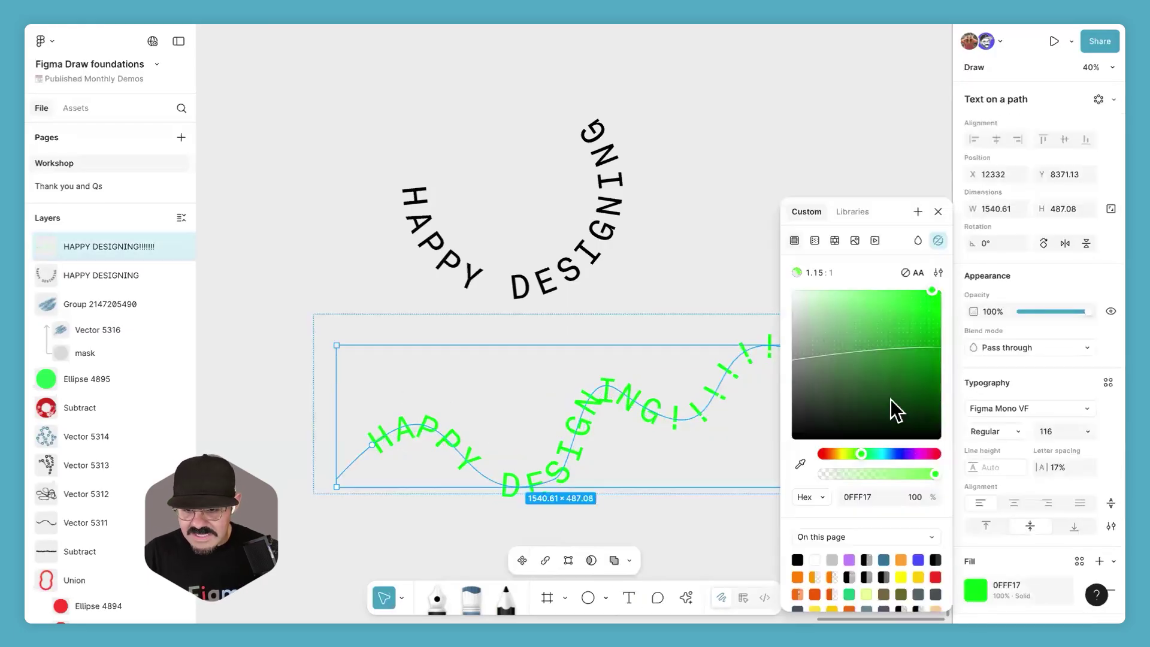
pyautogui.moveTo(889, 399); pyautogui.dragTo(699, 521)
pyautogui.click(698, 521)
# Step: Move the wavy text up and to the left, closer beneath the circular text, and deselect it
pyautogui.scroll(-1, 731, 469)
pyautogui.hscroll(1, 731, 469)
pyautogui.click(594, 371)
pyautogui.doubleClick(595, 371)
pyautogui.click(644, 428)
pyautogui.press('Escape')
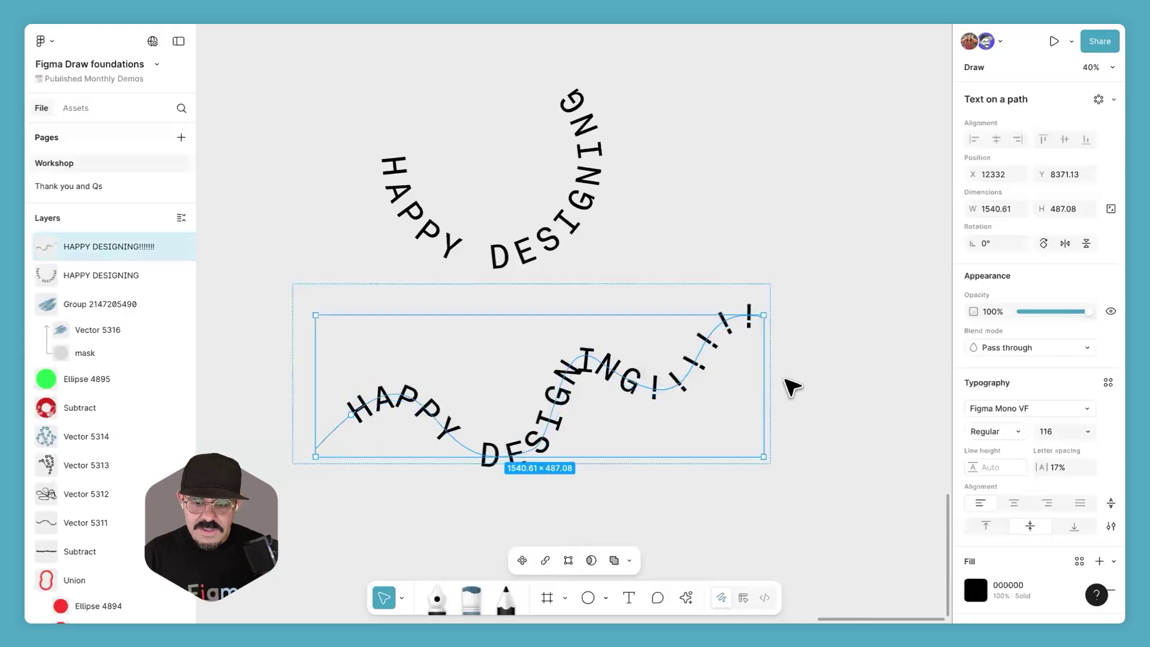
pyautogui.press('Escape')
pyautogui.click(702, 366)
pyautogui.scroll(-5, 702, 365)
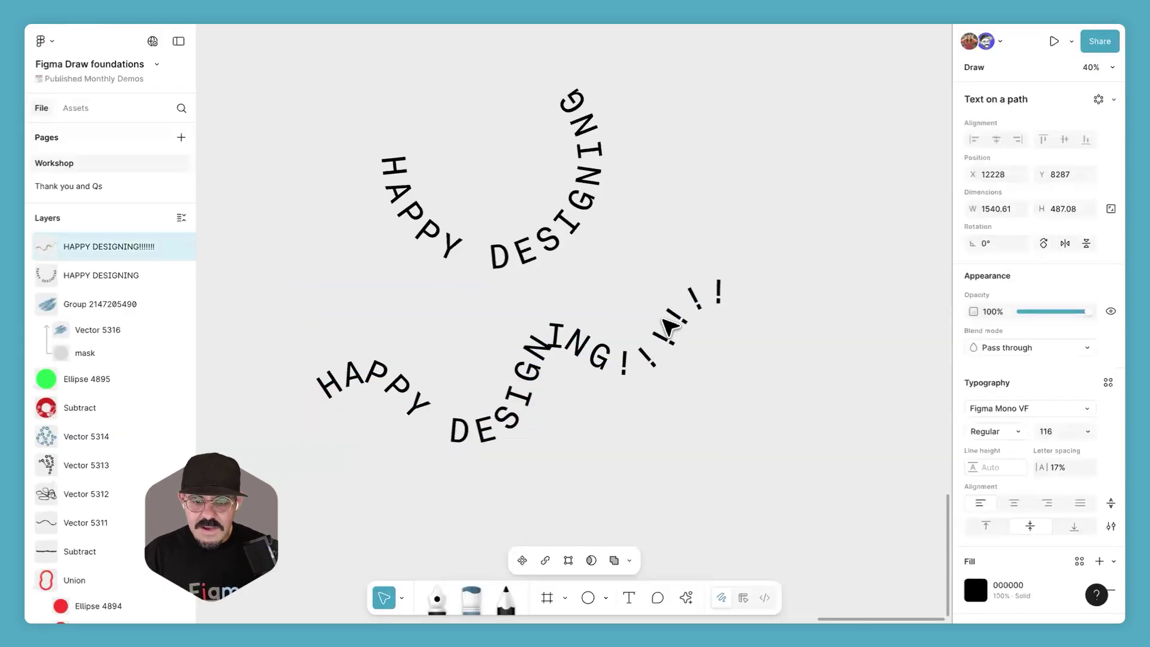
pyautogui.press('Escape')
# Step: Examine the curved text labels on the cell parts below the Plant cell diagram and look over the brush samples
pyautogui.scroll(-5, 680, 405)
pyautogui.hscroll(-3, 591, 403)
pyautogui.scroll(10, 464, 292)
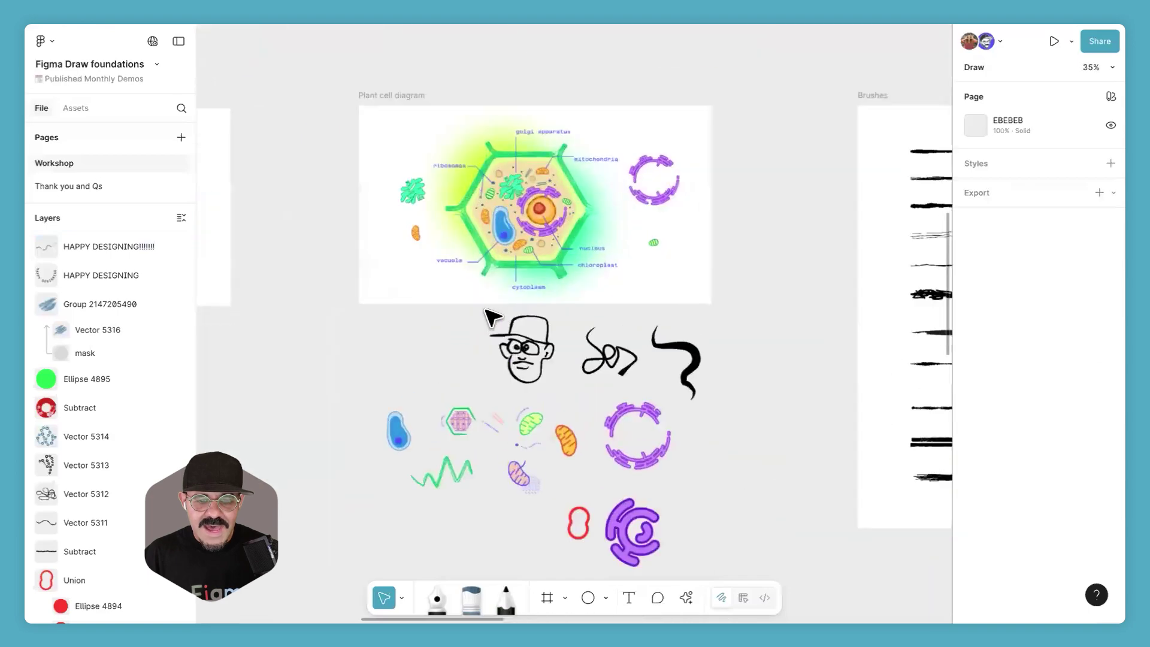
pyautogui.scroll(-3, 444, 378)
pyautogui.scroll(3, 424, 326)
pyautogui.hscroll(5, 330, 429)
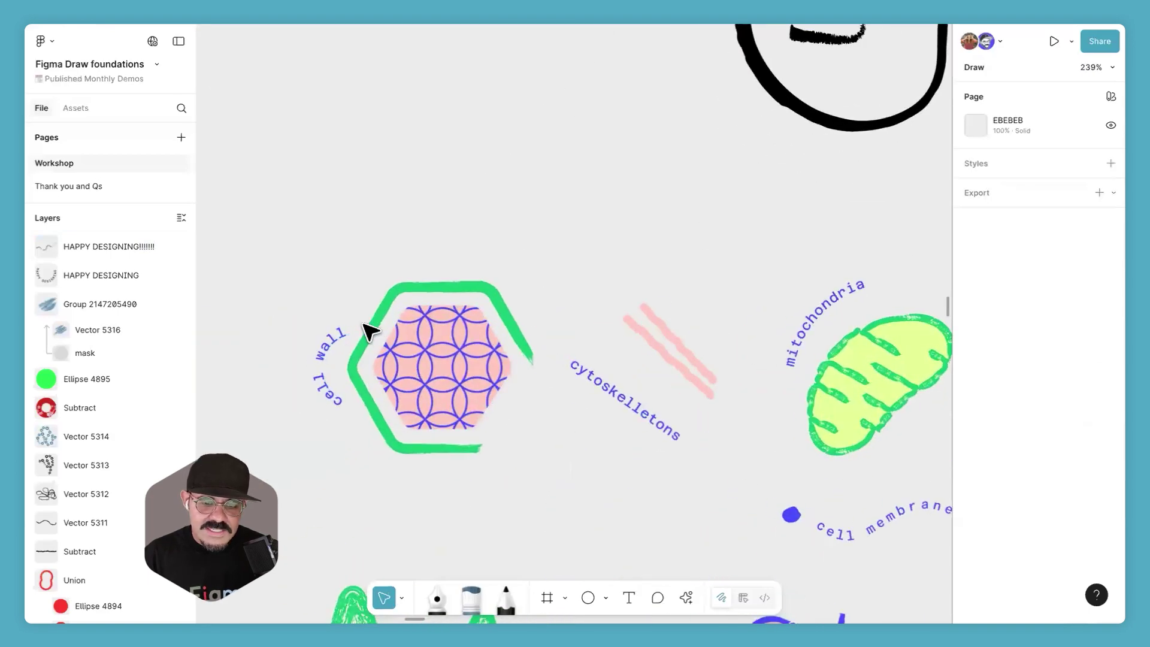
pyautogui.scroll(-3, 503, 313)
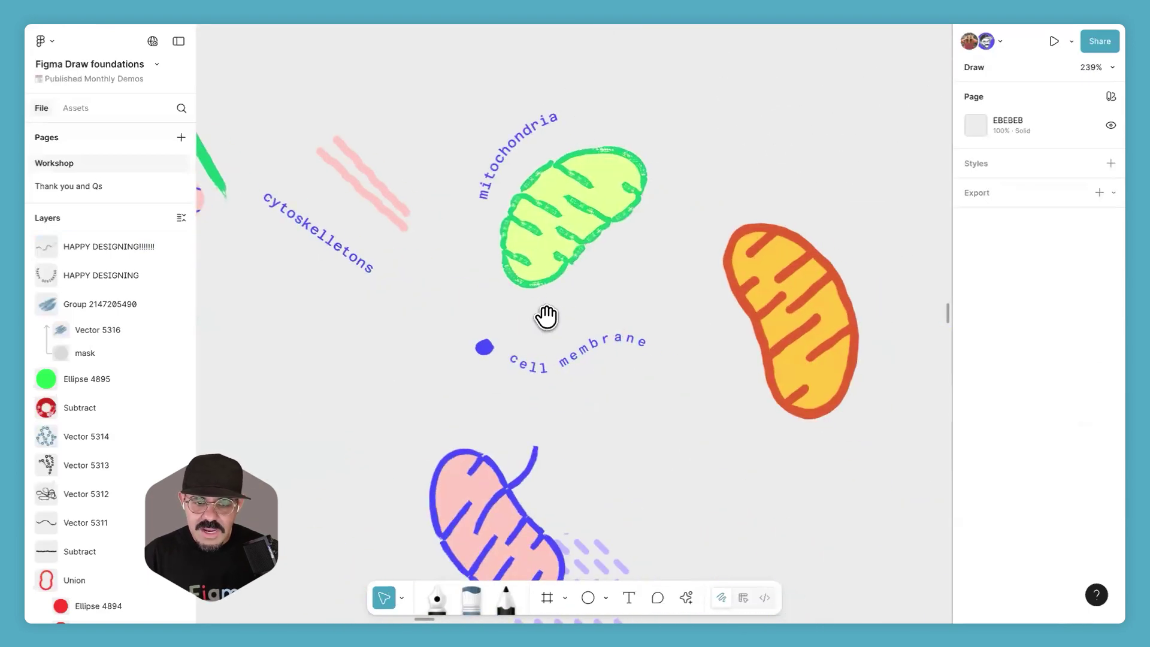
pyautogui.scroll(-10, 683, 142)
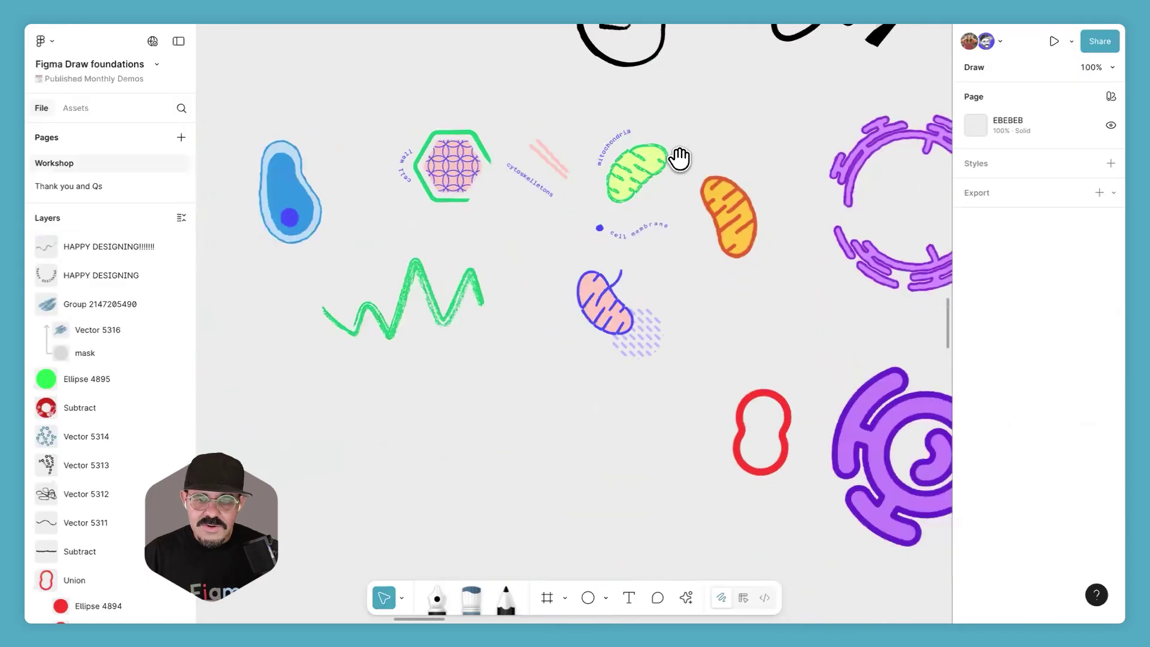
pyautogui.scroll(3, 675, 239)
pyautogui.scroll(-10, 445, 289)
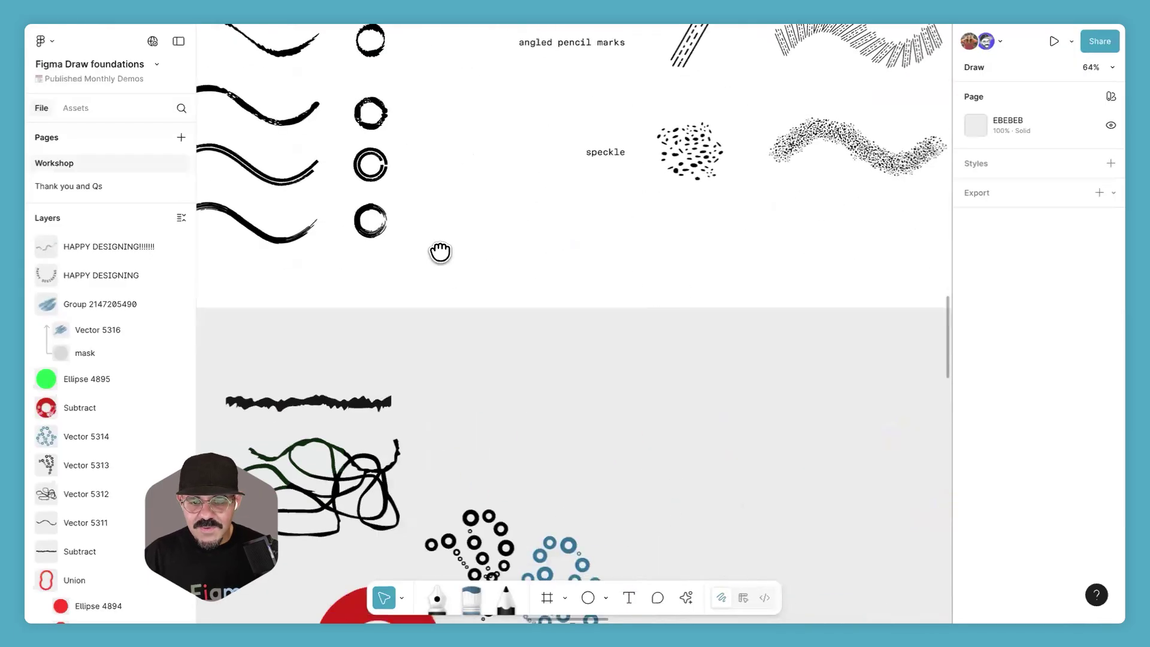
pyautogui.scroll(3, 708, 246)
pyautogui.hscroll(15, 523, 263)
pyautogui.scroll(-8, 523, 263)
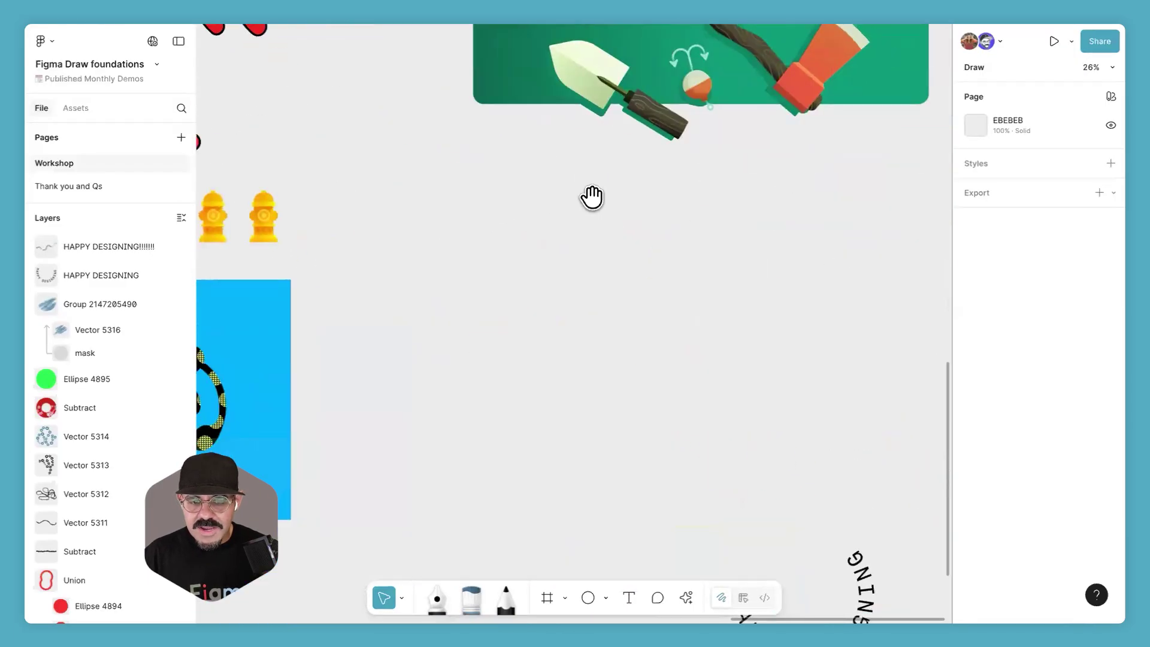
# Step: Draw a right-pointing arrow with the Pen tool on the empty canvas, using a horizontal shaft and two diagonal head strokes
pyautogui.scroll(8, 645, 230)
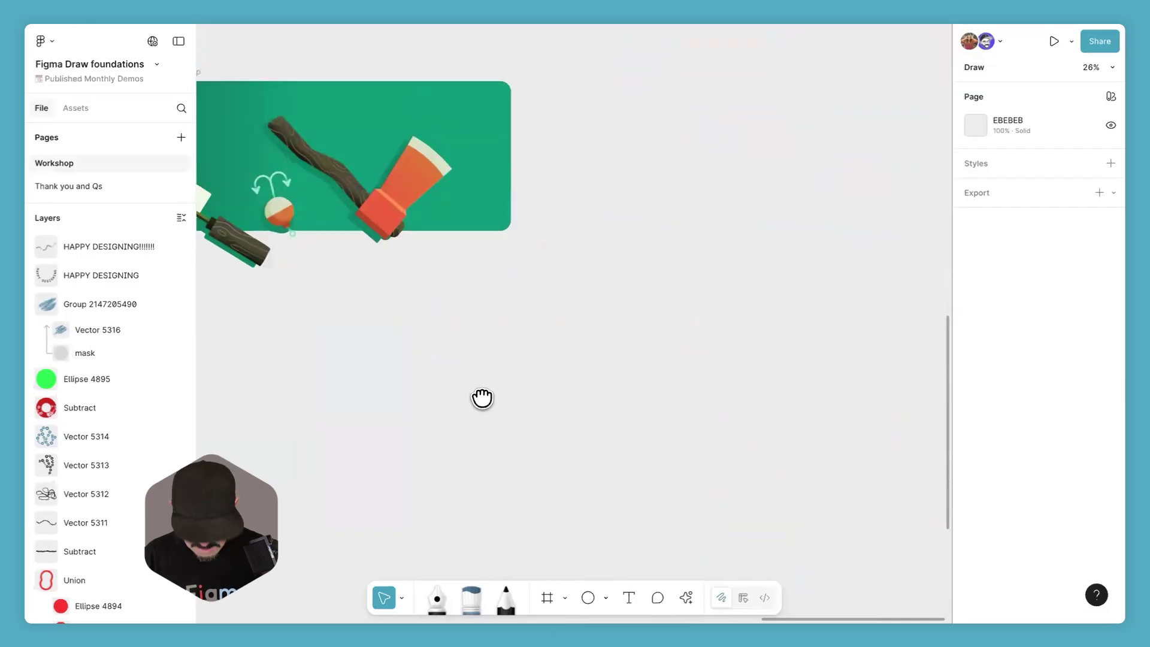
pyautogui.hscroll(2, 482, 397)
pyautogui.scroll(-1, 482, 397)
pyautogui.press('p')
pyautogui.click(583, 414)
pyautogui.click(666, 414)
pyautogui.moveTo(666, 414); pyautogui.dragTo(683, 446)
pyautogui.scroll(3, 670, 439)
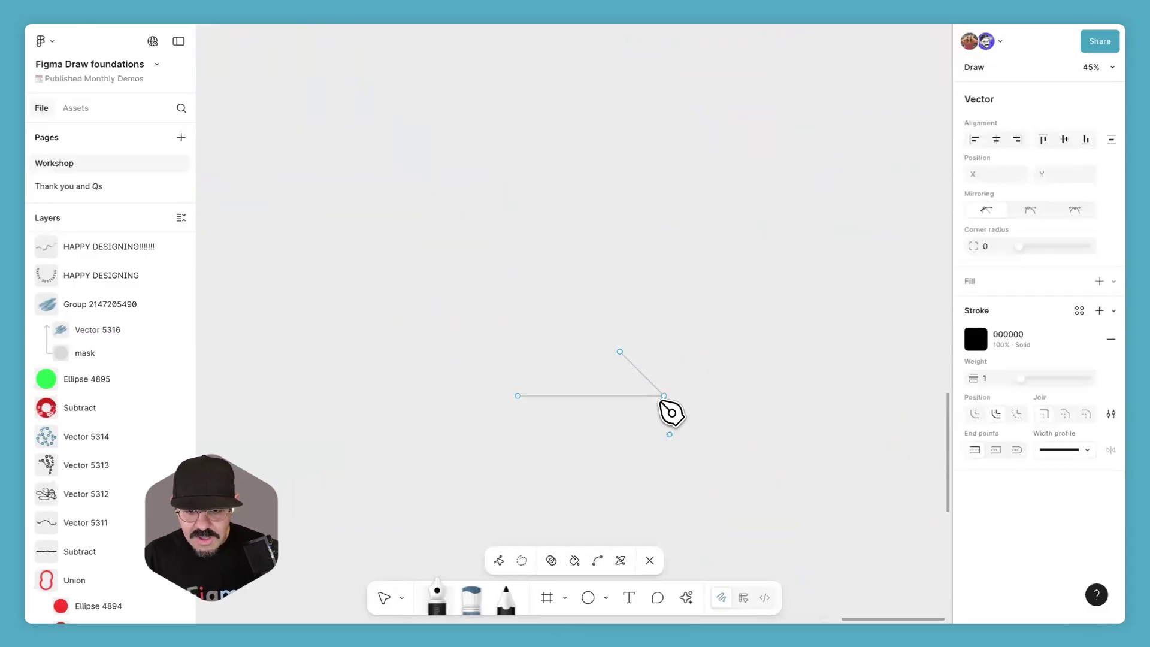
pyautogui.moveTo(664, 395); pyautogui.dragTo(630, 443)
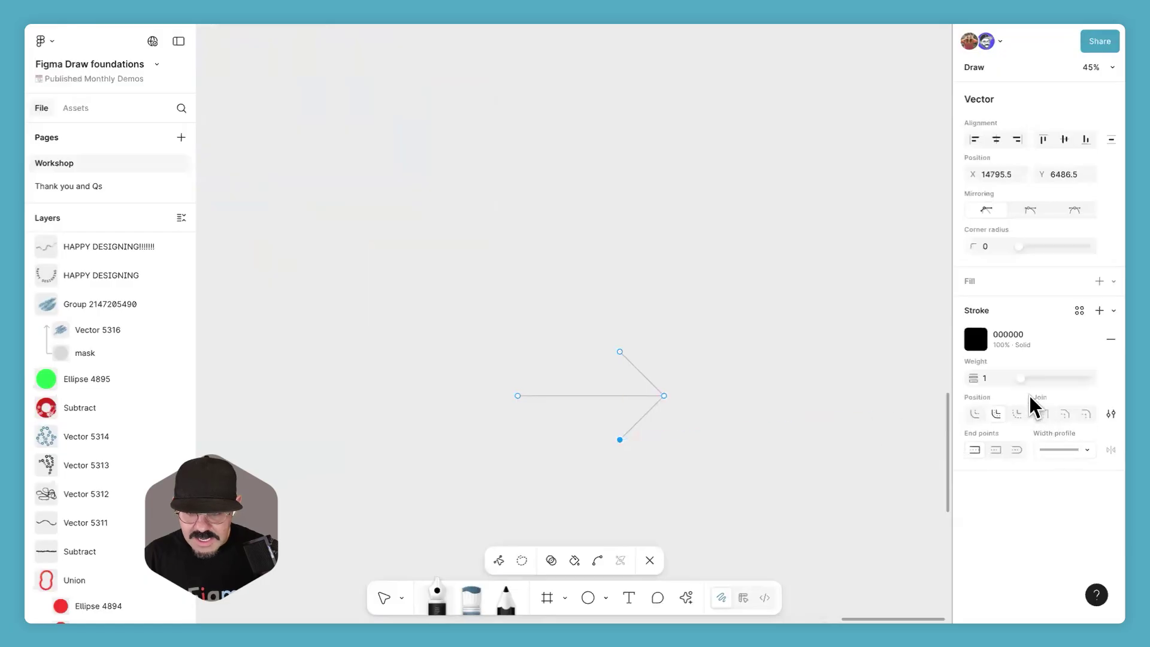
# Step: Increase the drawn arrow's stroke weight to 47 and finish editing its points
pyautogui.press('Escape')
pyautogui.moveTo(1044, 378)
pyautogui.mouseDown()
pyautogui.moveTo(1059, 378)
pyautogui.moveTo(1048, 377)
pyautogui.mouseUp()
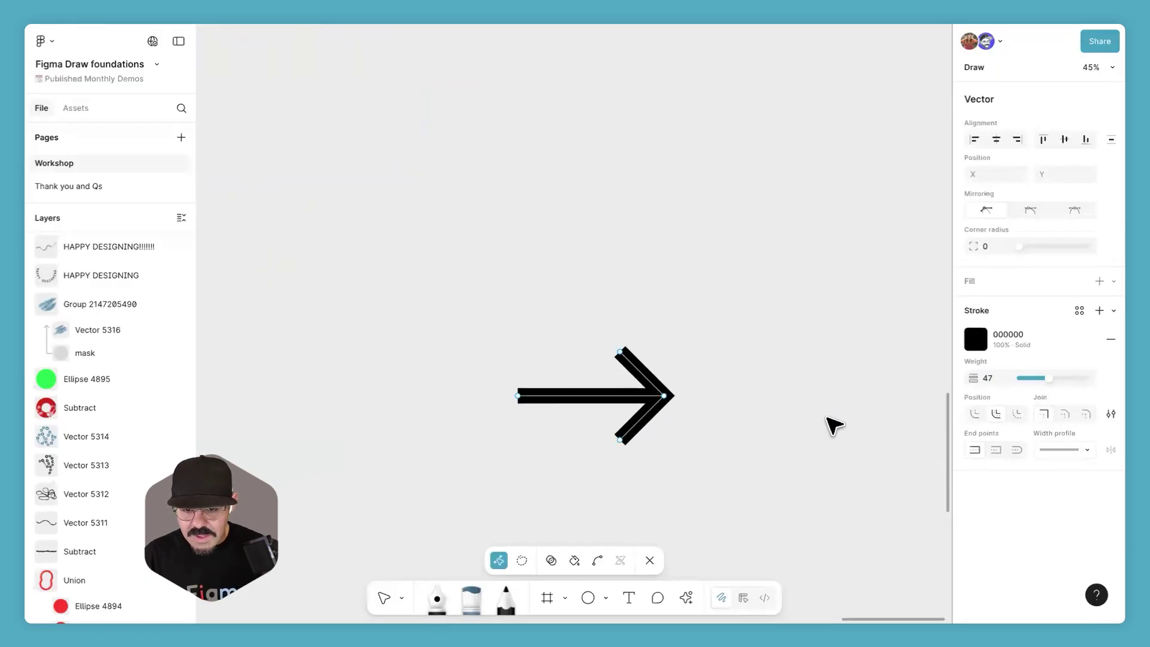
pyautogui.press('Escape')
pyautogui.scroll(-3, 846, 429)
pyautogui.moveTo(652, 305); pyautogui.dragTo(670, 264)
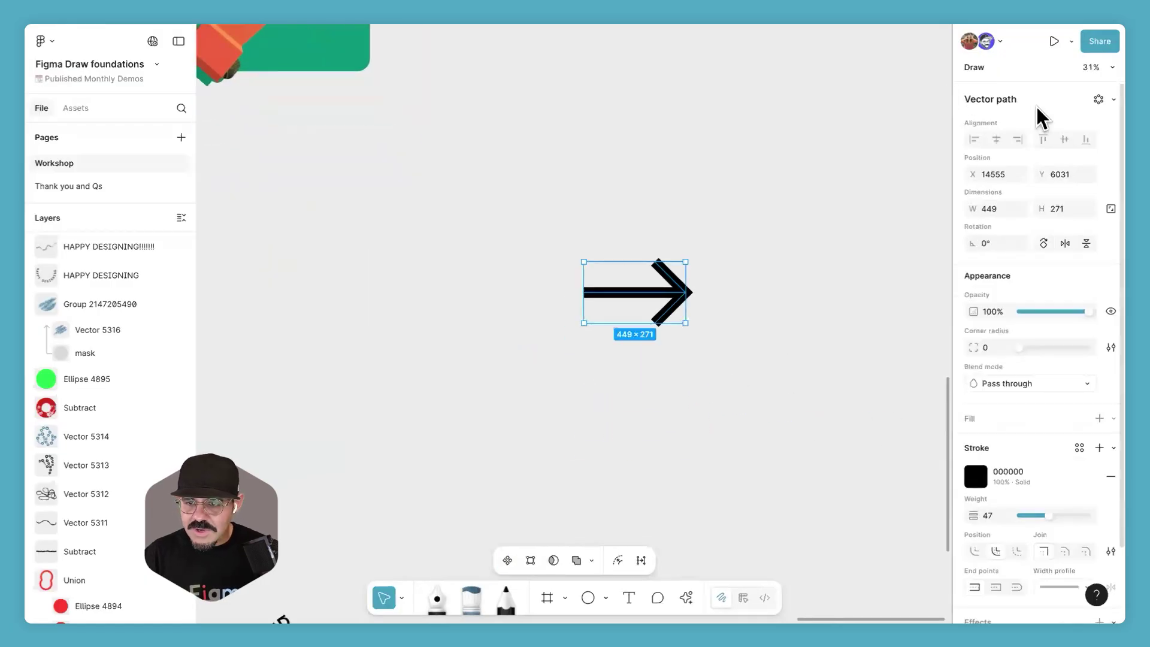
# Step: Apply a radial repeat to the arrow
pyautogui.click(1098, 100)
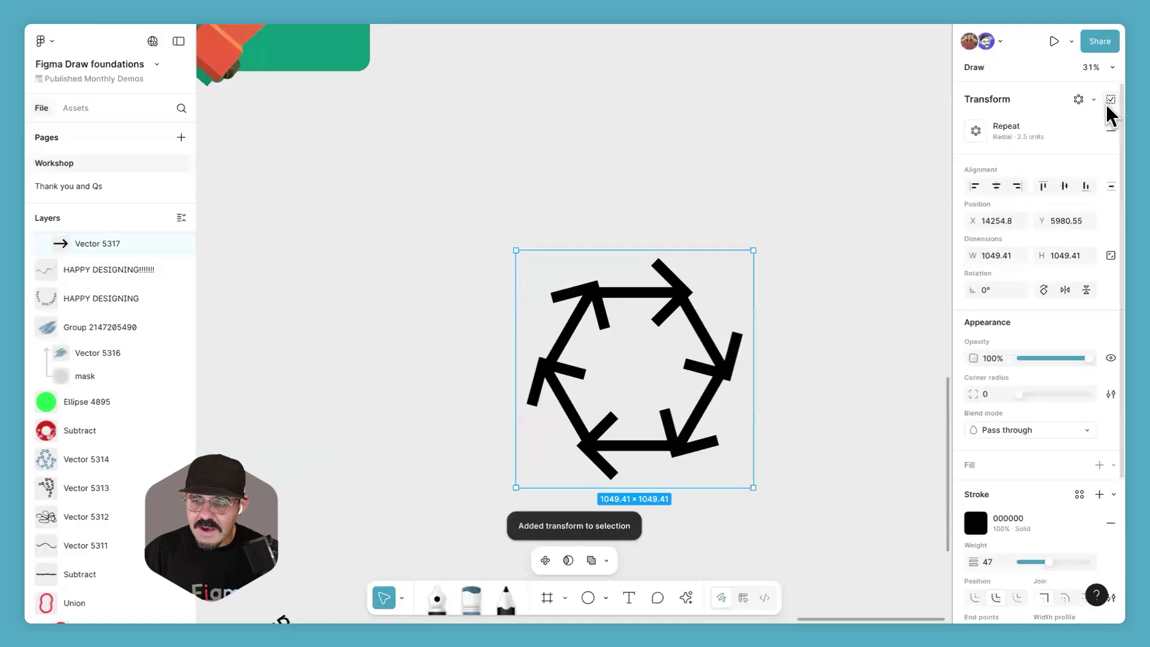
pyautogui.hotkey('ctrl', 'z')
pyautogui.click(1113, 99)
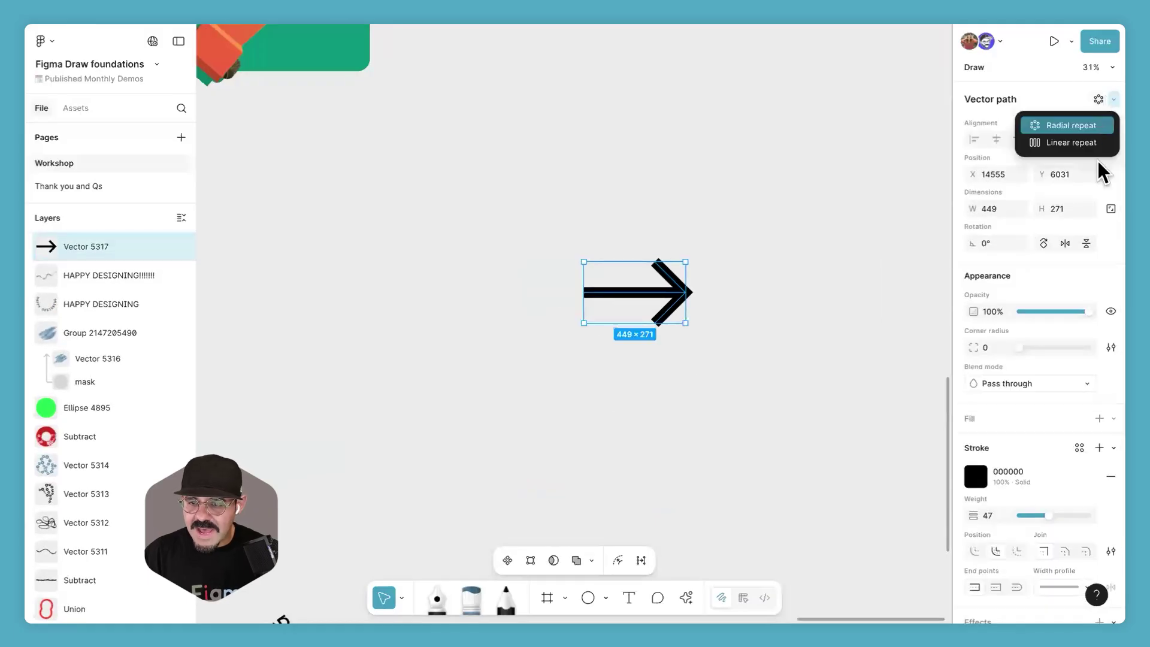
pyautogui.click(1085, 126)
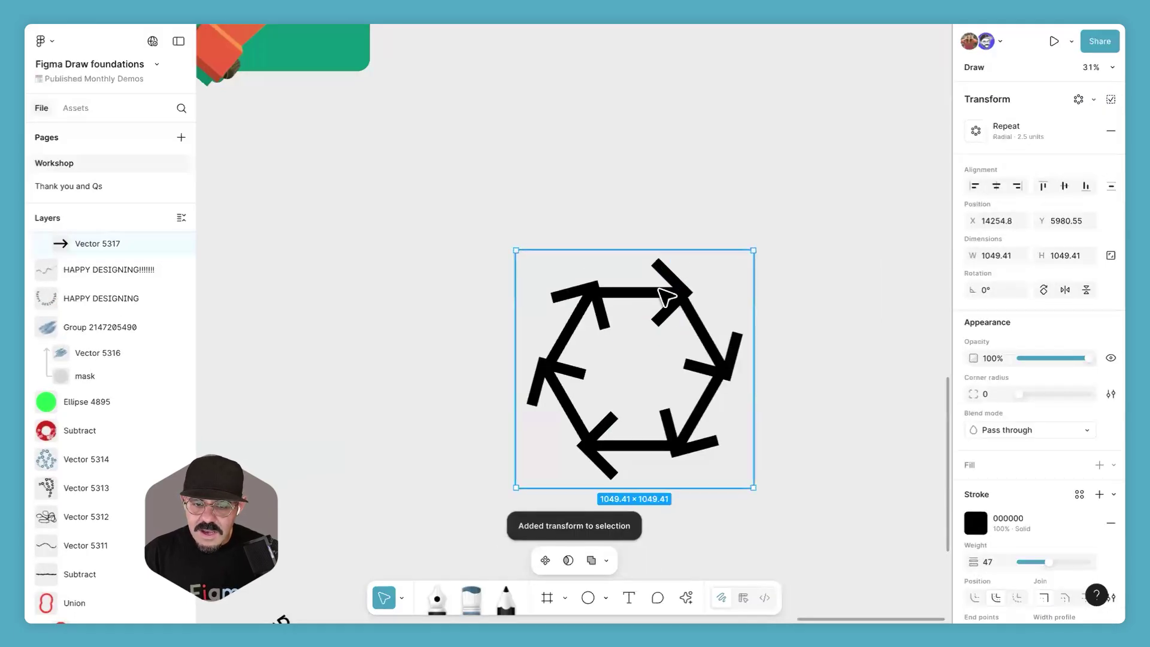
# Step: Rotate the source arrow inside the repeat group to about 142° so that all copies spread outward
pyautogui.doubleClick(666, 297)
pyautogui.moveTo(693, 261); pyautogui.dragTo(548, 257)
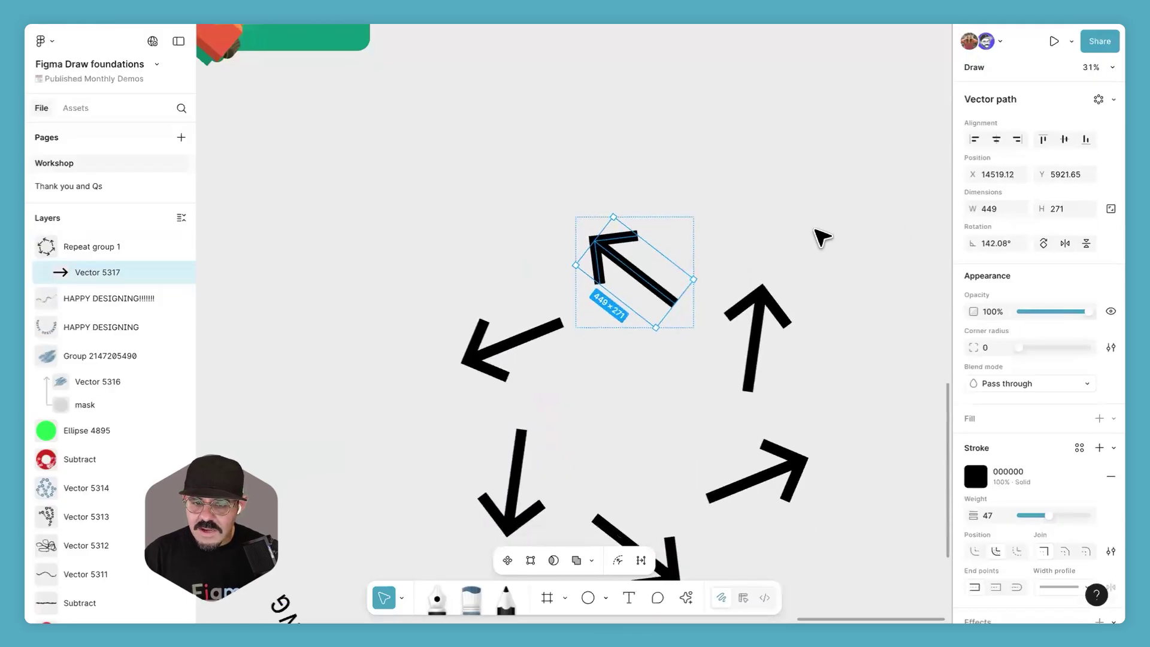
pyautogui.scroll(-5, 820, 237)
pyautogui.scroll(1, 818, 236)
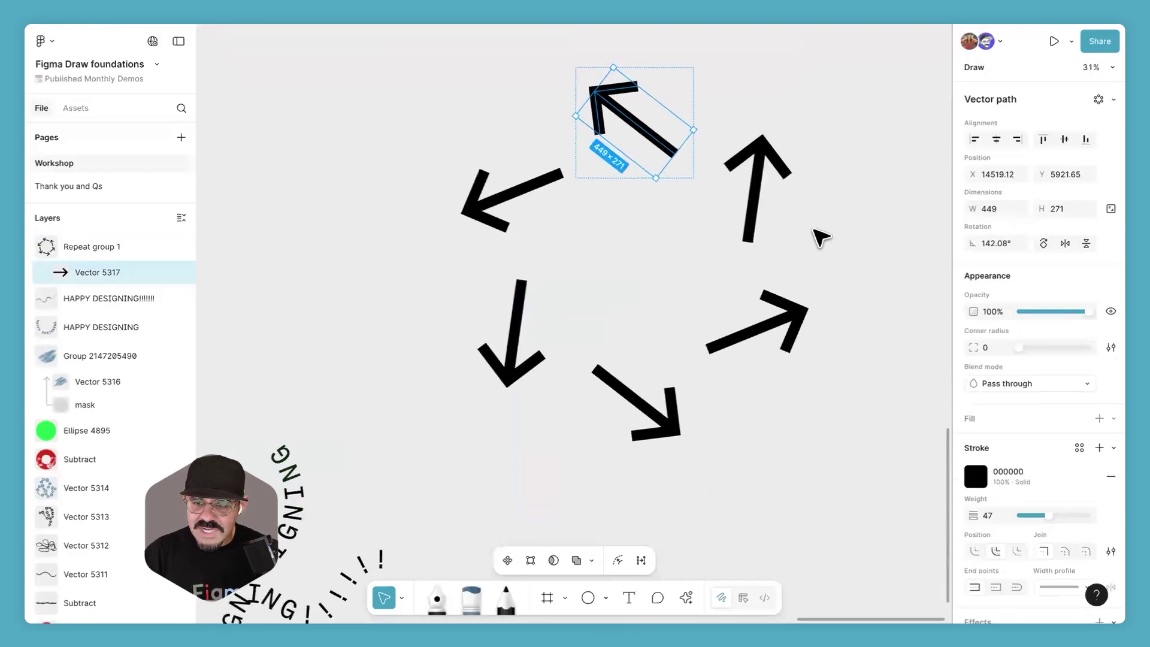
# Step: Try adding a second radial repeat on top of the arrow's existing repeat group, and undo it
pyautogui.click(1099, 100)
pyautogui.click(1111, 130)
pyautogui.click(1112, 100)
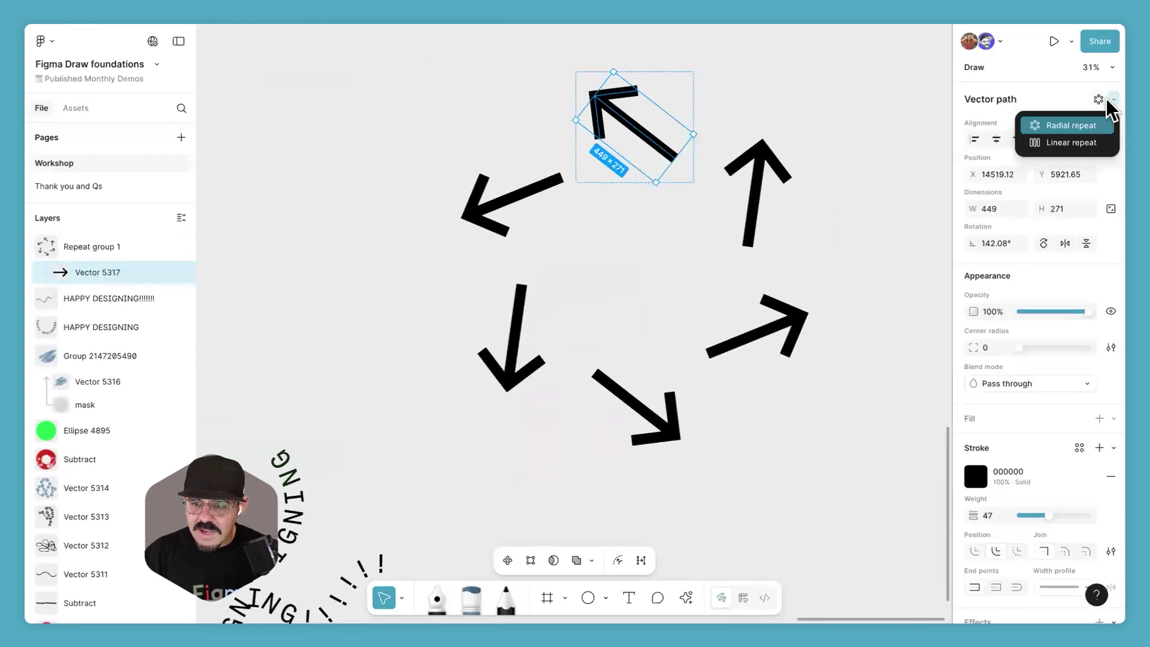
pyautogui.click(1013, 127)
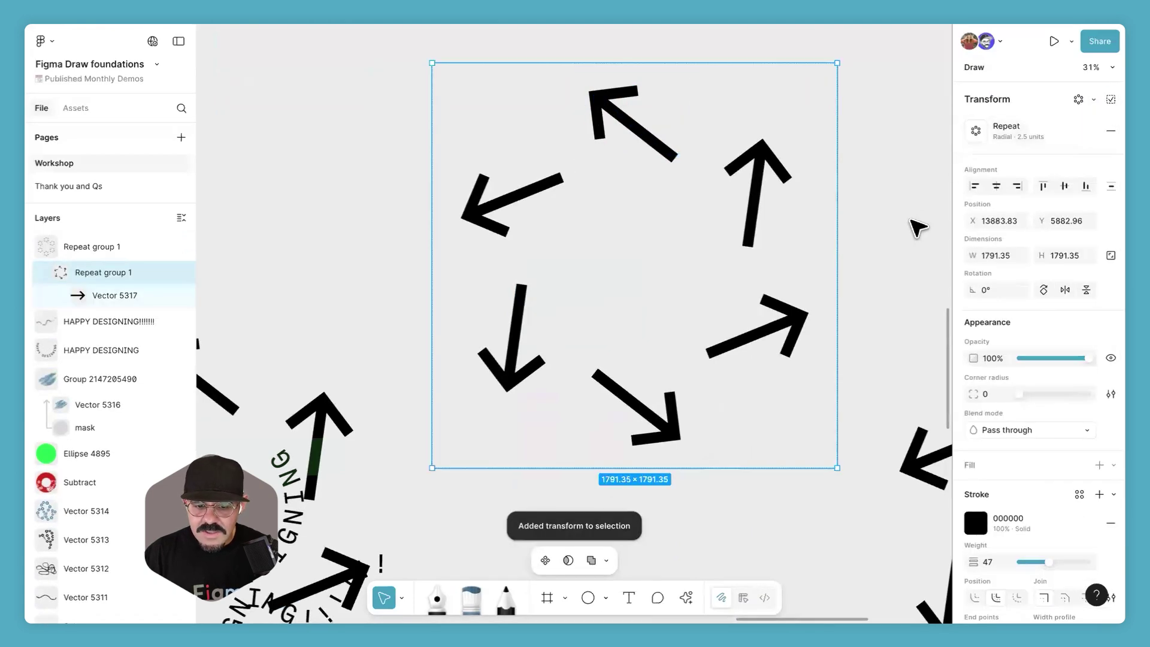
pyautogui.hotkey('ctrl', 'z')
# Step: Set the arrow repeat group's count to 10
pyautogui.scroll(-3, 785, 256)
pyautogui.hscroll(3, 784, 256)
pyautogui.click(774, 218)
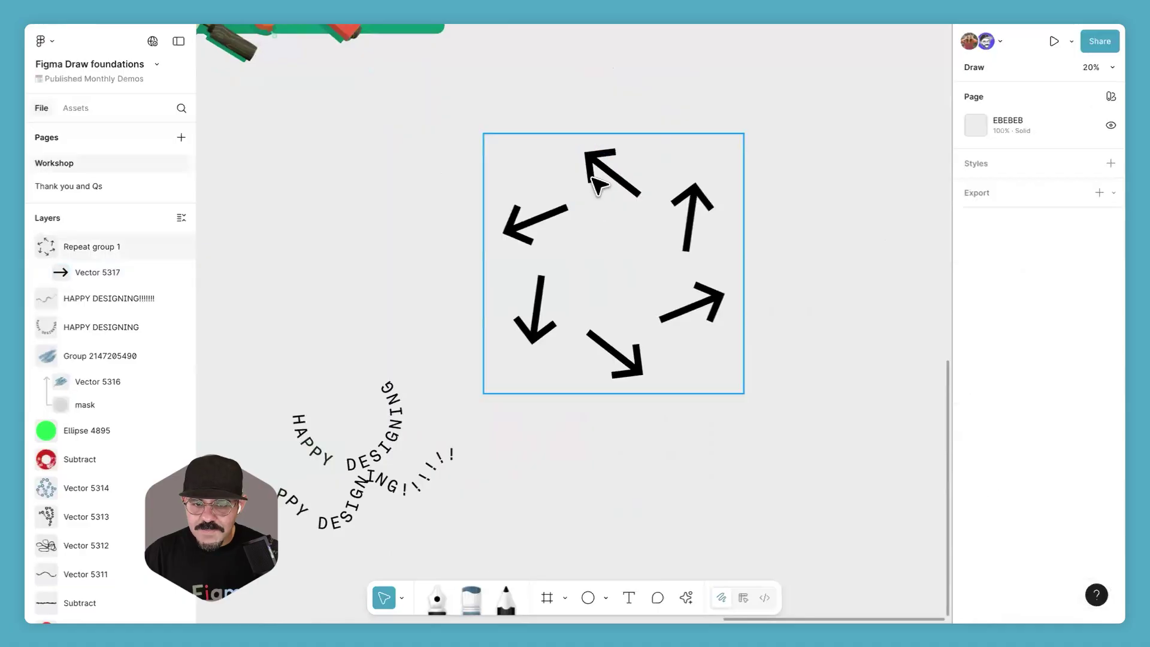
pyautogui.click(610, 219)
pyautogui.click(976, 131)
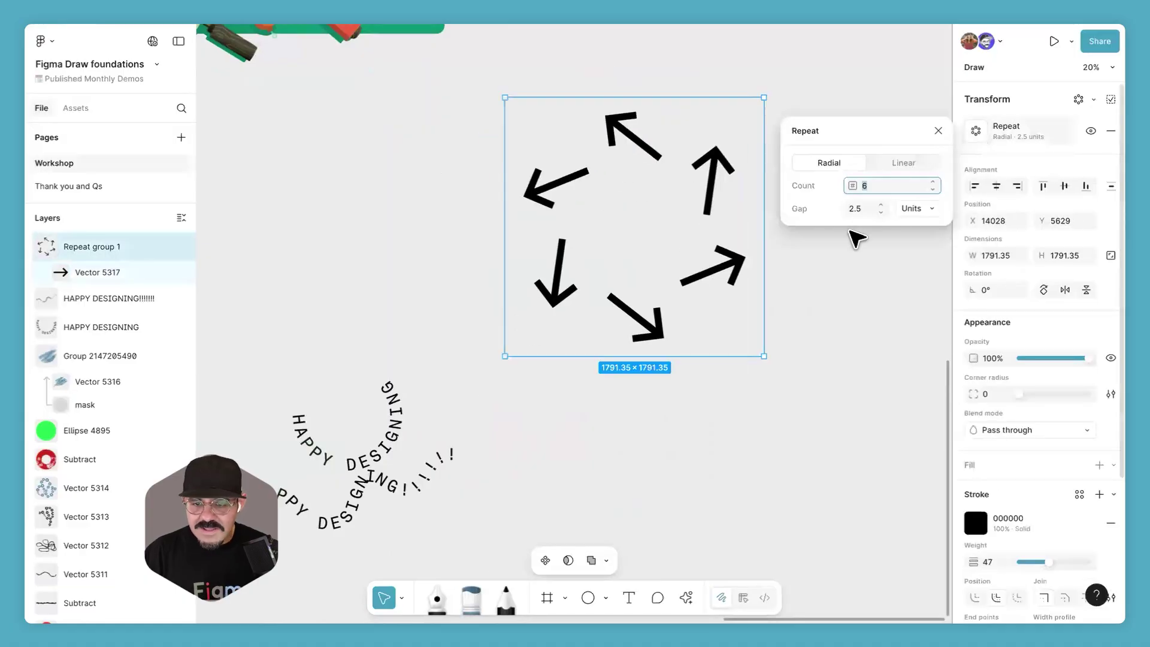
pyautogui.write('10')
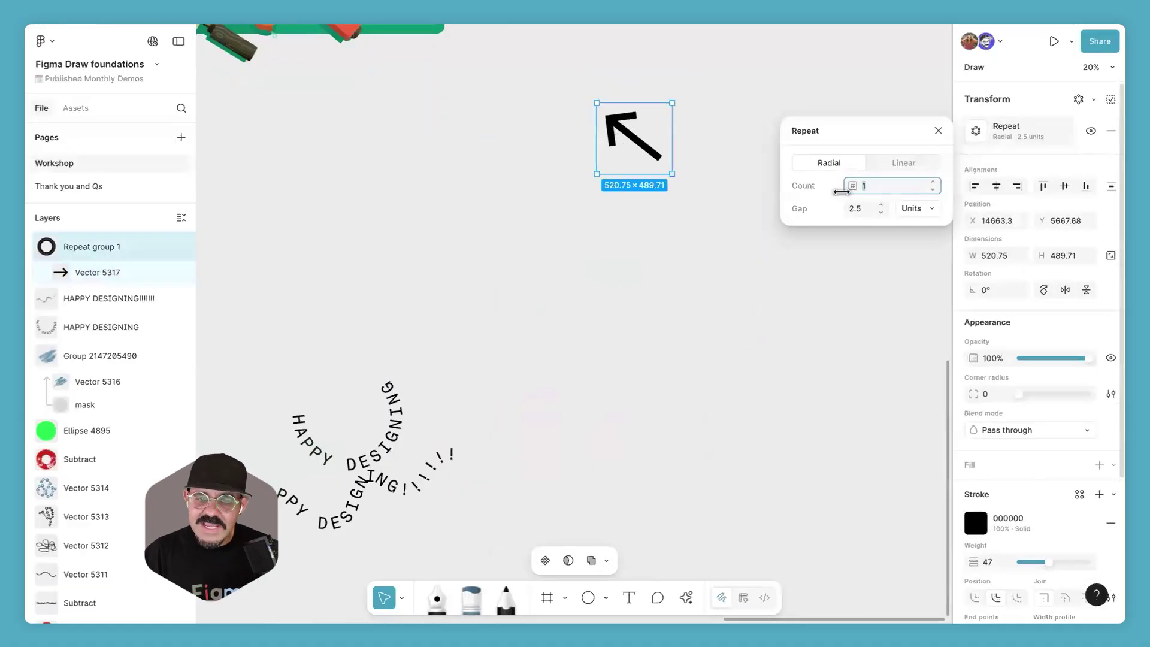
# Step: Adjust the radial repeat's gap to 2.7 units
pyautogui.click(881, 205)
pyautogui.click(881, 204)
pyautogui.click(881, 204)
pyautogui.click(881, 205)
pyautogui.click(882, 214)
pyautogui.click(881, 214)
pyautogui.click(881, 214)
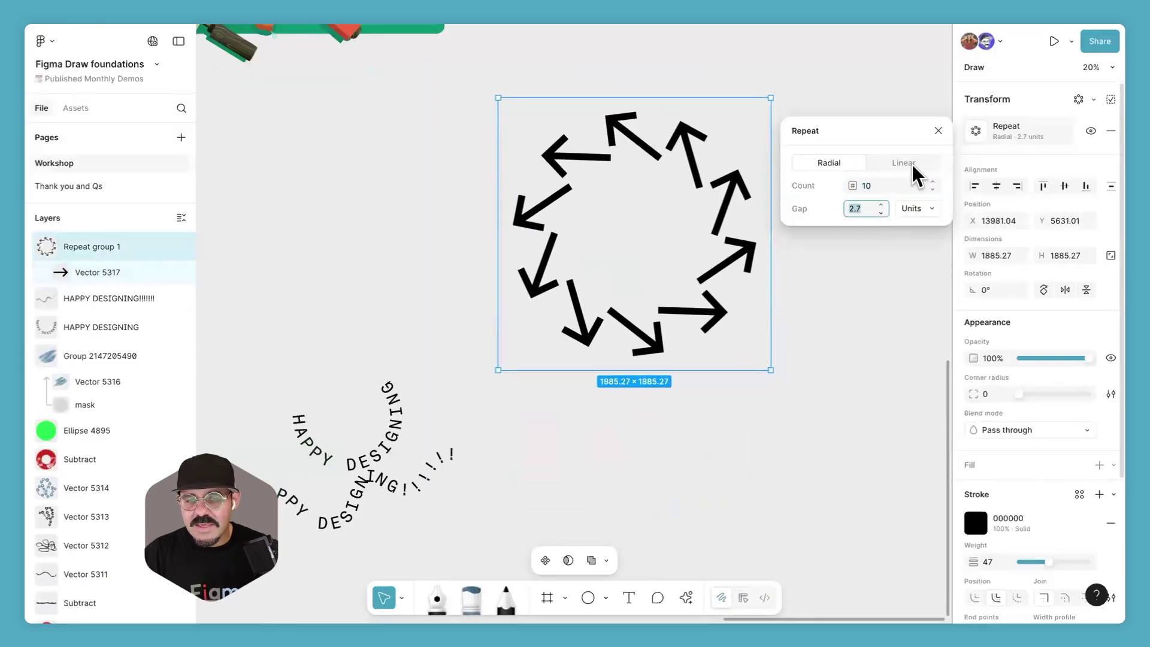
# Step: Try the linear repeat type, return to a radial repeat and reduce it to four arrows
pyautogui.click(887, 162)
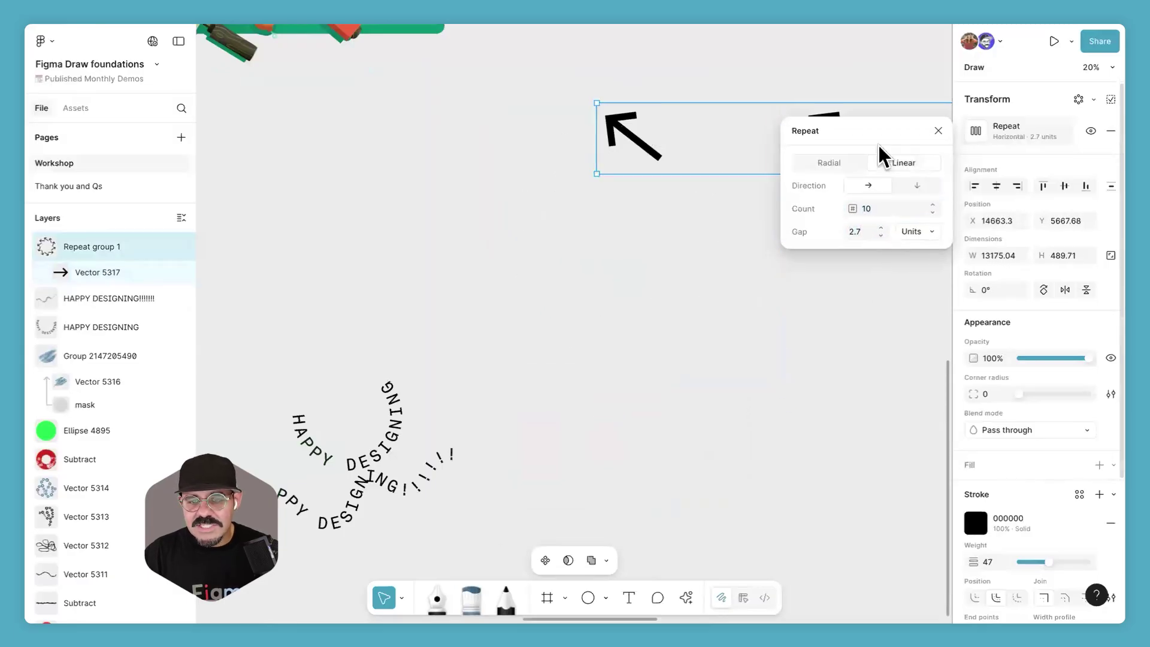
pyautogui.click(849, 266)
pyautogui.moveTo(859, 238)
pyautogui.mouseDown()
pyautogui.moveTo(899, 249)
pyautogui.moveTo(851, 256)
pyautogui.mouseUp()
# Step: Delete the whole repeat group of arrows from the canvas
pyautogui.doubleClick(638, 143)
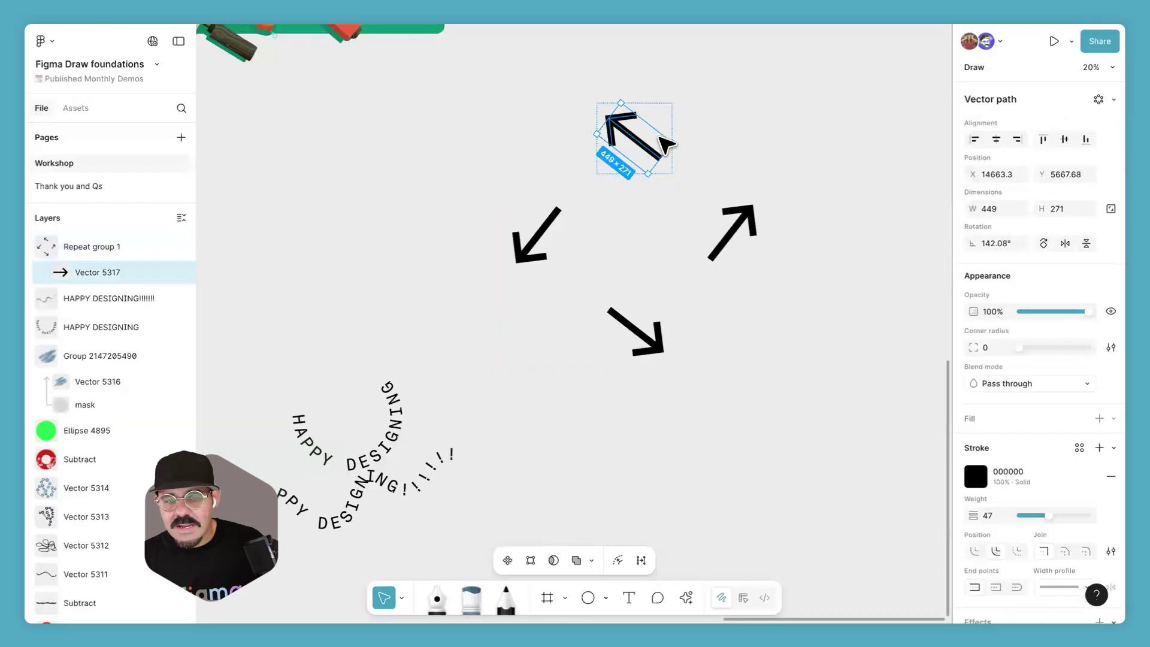
pyautogui.press('Escape')
pyautogui.click(654, 153)
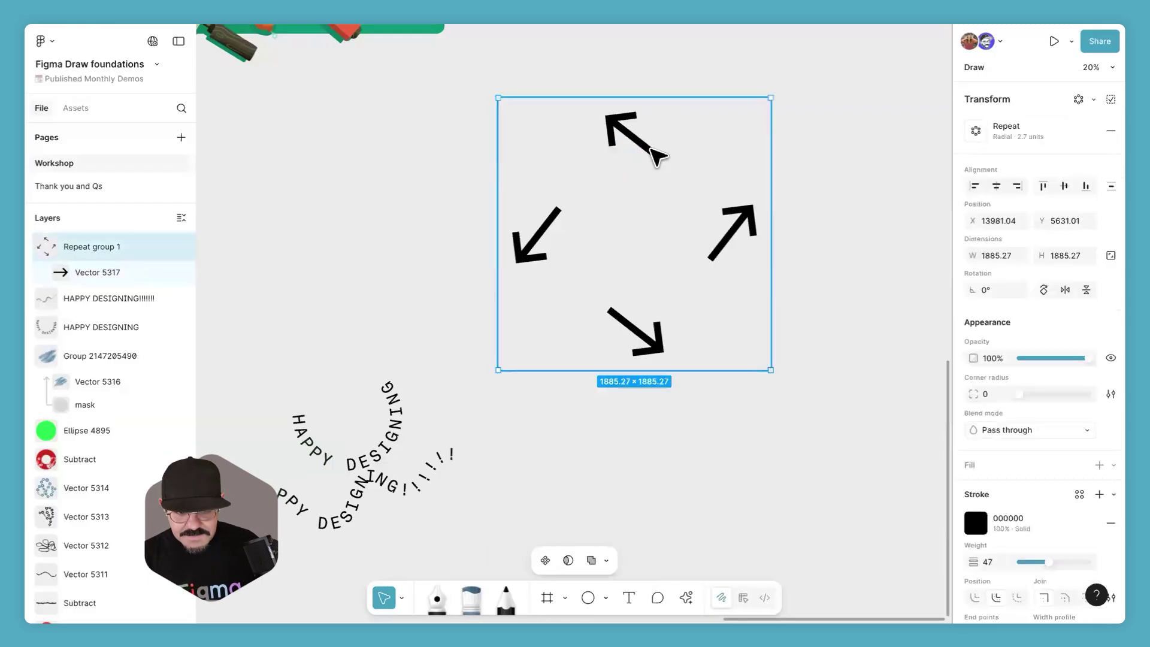
pyautogui.press('Delete')
# Step: Review the Draw features list, the Brushes samples and the Plant cell diagram
pyautogui.hscroll(-2, 502, 205)
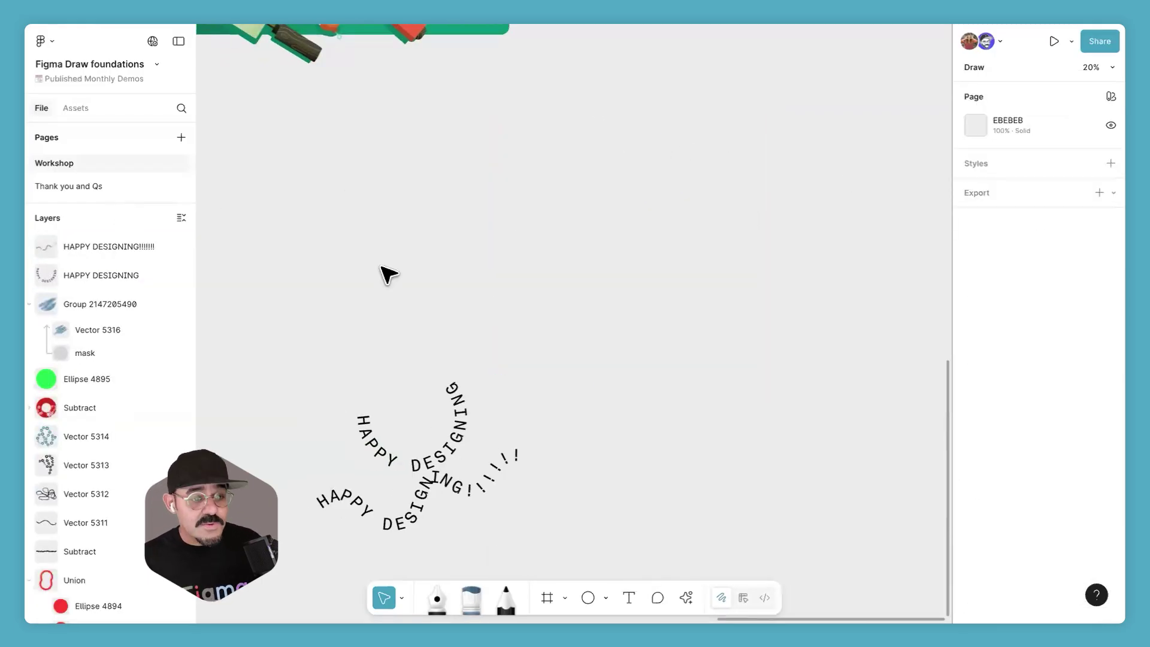
pyautogui.scroll(-5, 390, 276)
pyautogui.hscroll(-5, 688, 385)
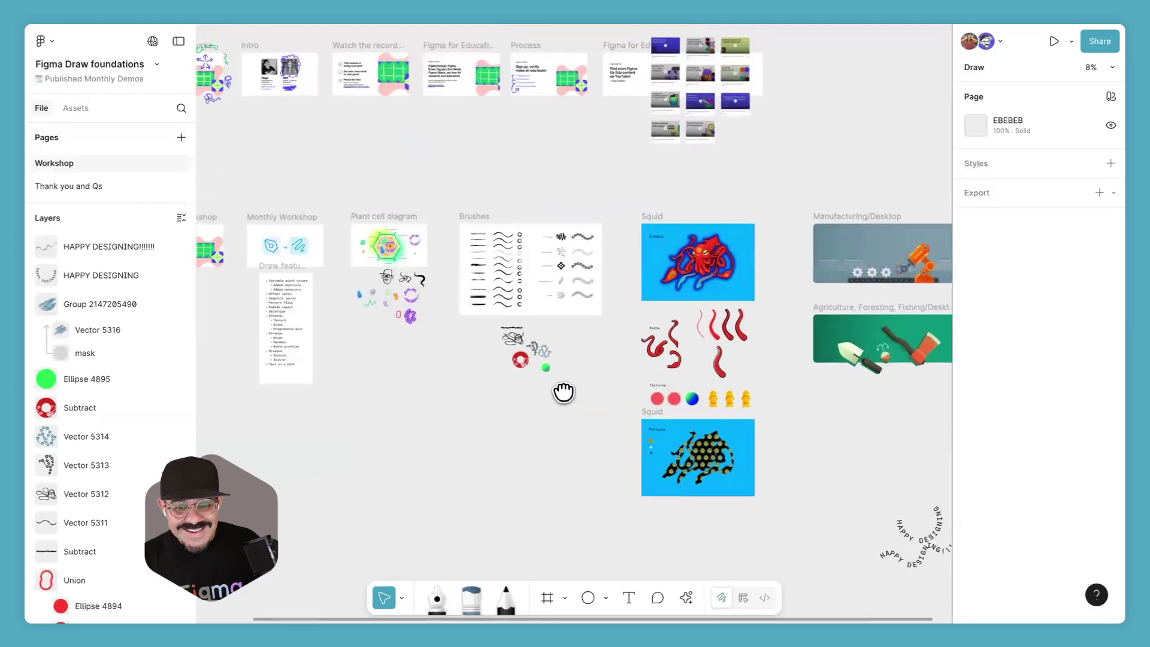
pyautogui.hscroll(-2, 419, 328)
pyautogui.scroll(6, 379, 339)
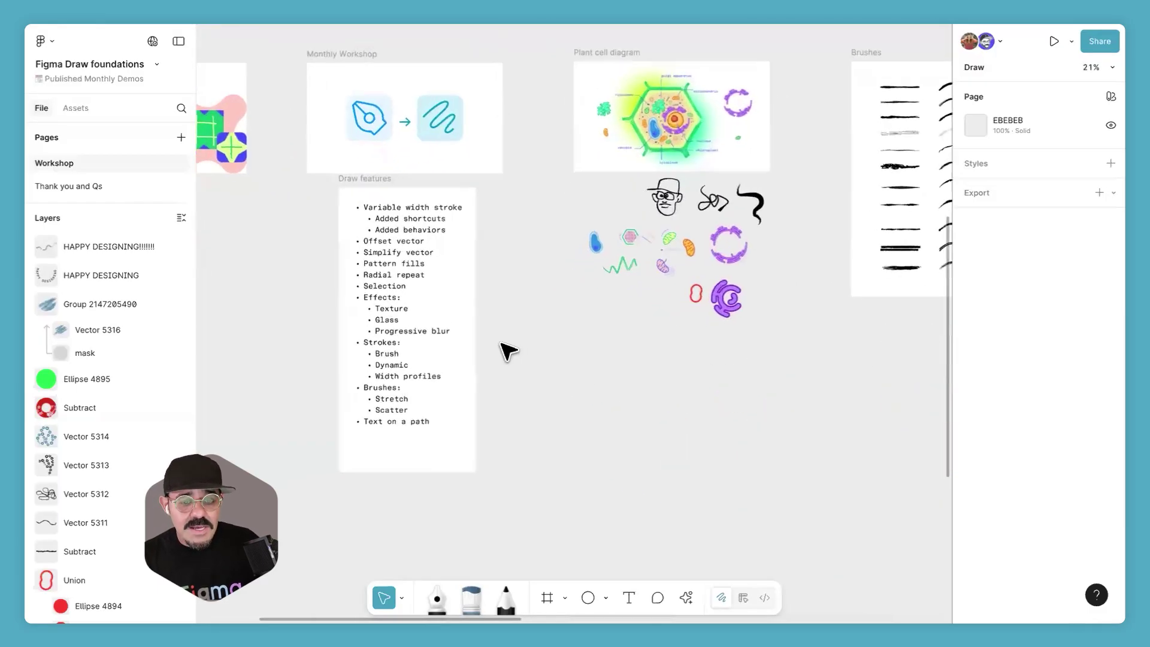
pyautogui.hscroll(5, 552, 346)
pyautogui.scroll(1, 552, 347)
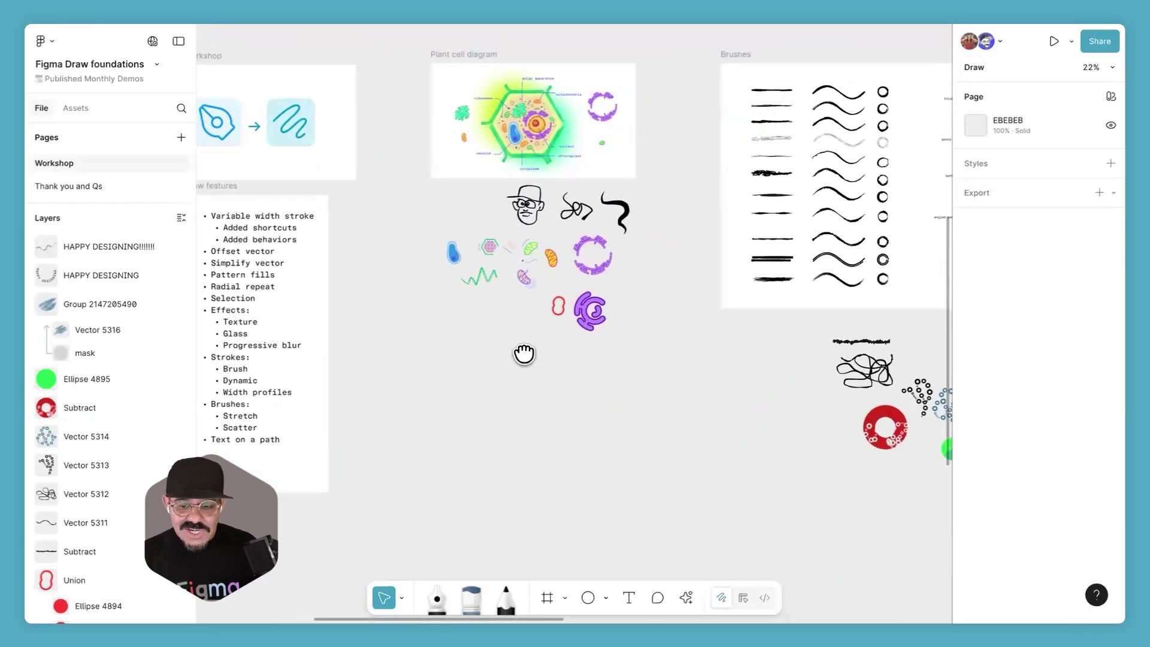
pyautogui.hscroll(5, 521, 357)
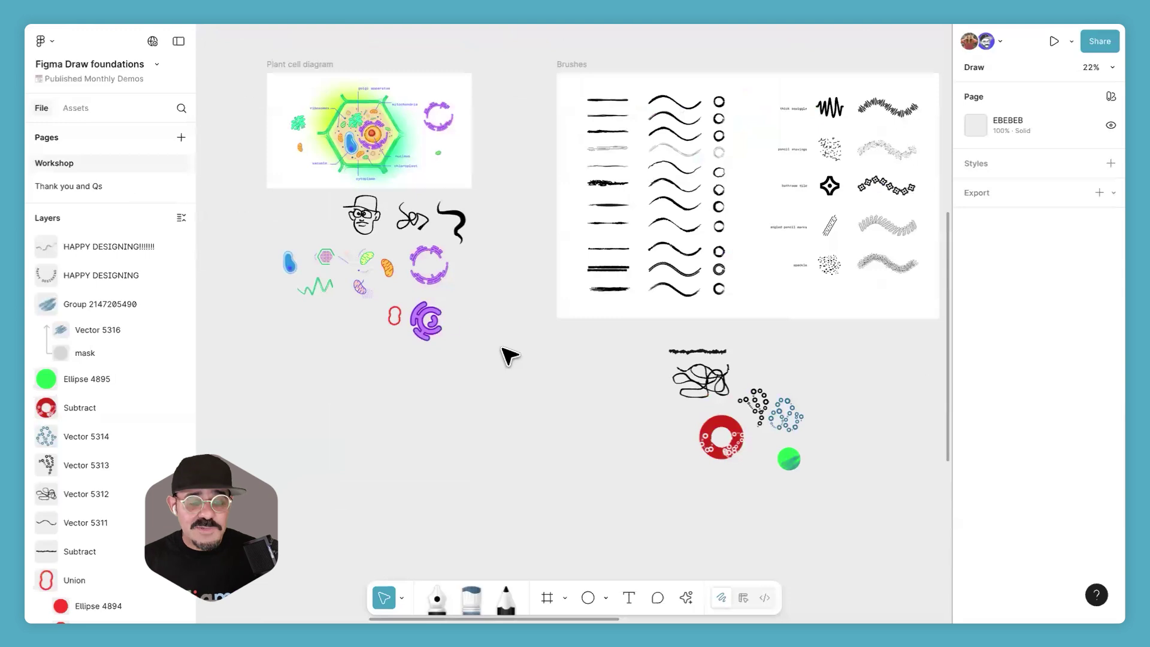
pyautogui.hscroll(-5, 580, 390)
pyautogui.scroll(3, 580, 390)
pyautogui.scroll(8, 606, 290)
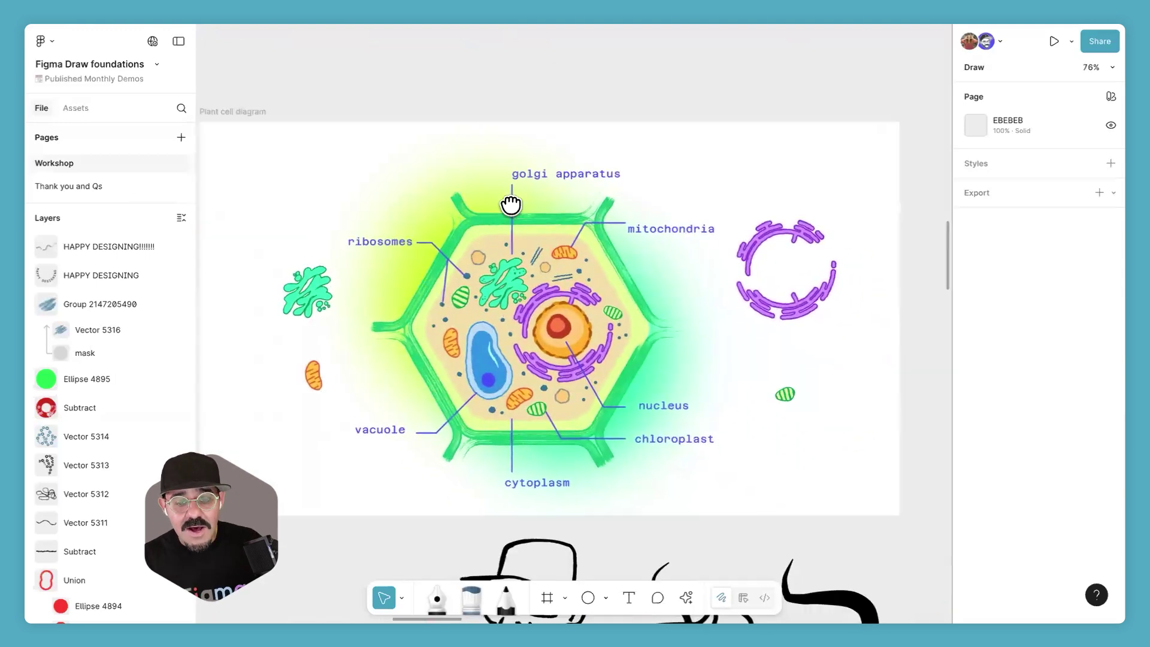
pyautogui.scroll(-1, 510, 205)
pyautogui.hscroll(-1, 510, 205)
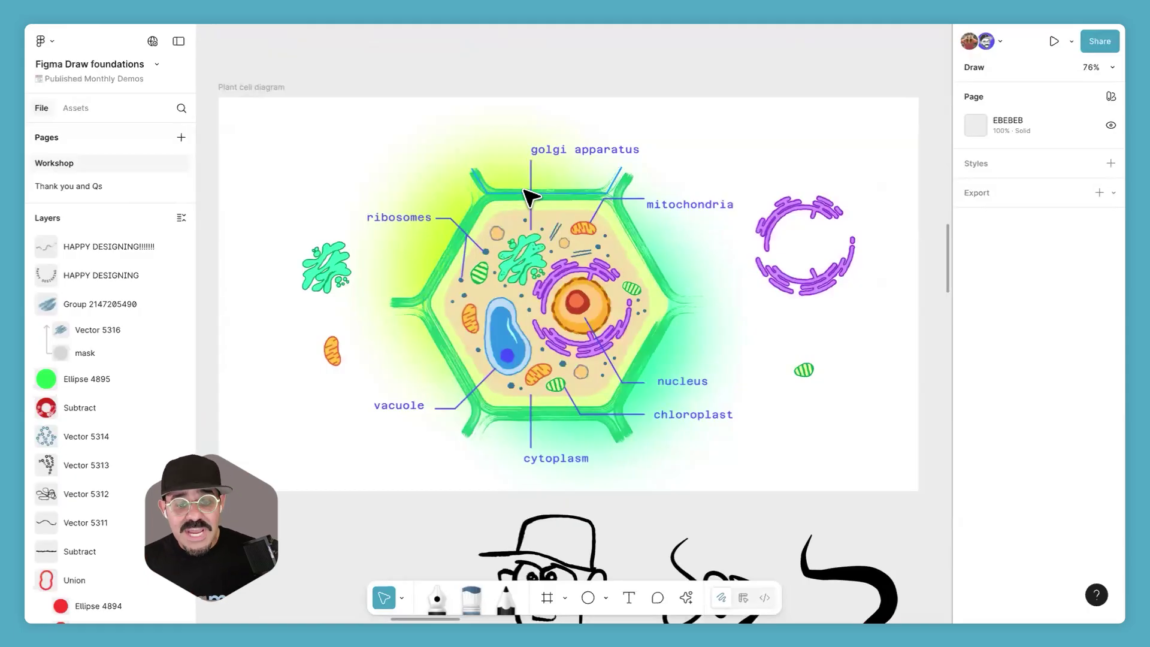
# Step: Draw a five-sided polygon 180 × 180 in the empty area below the cell part samples
pyautogui.scroll(-2, 673, 467)
pyautogui.scroll(-5, 724, 351)
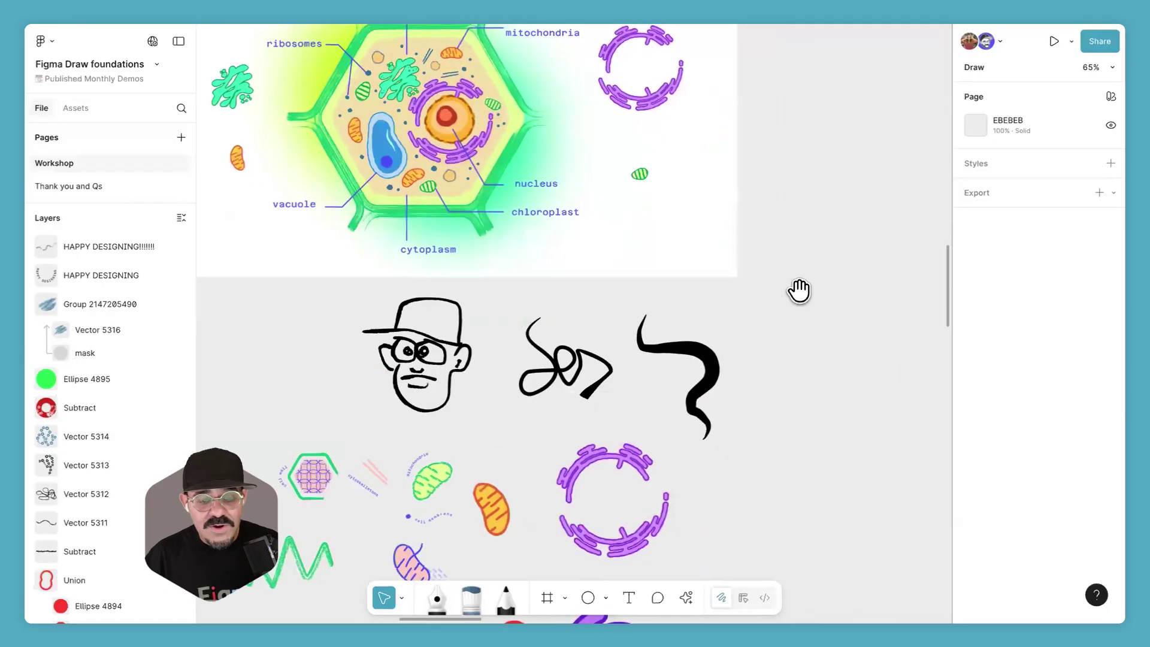
pyautogui.scroll(-5, 798, 290)
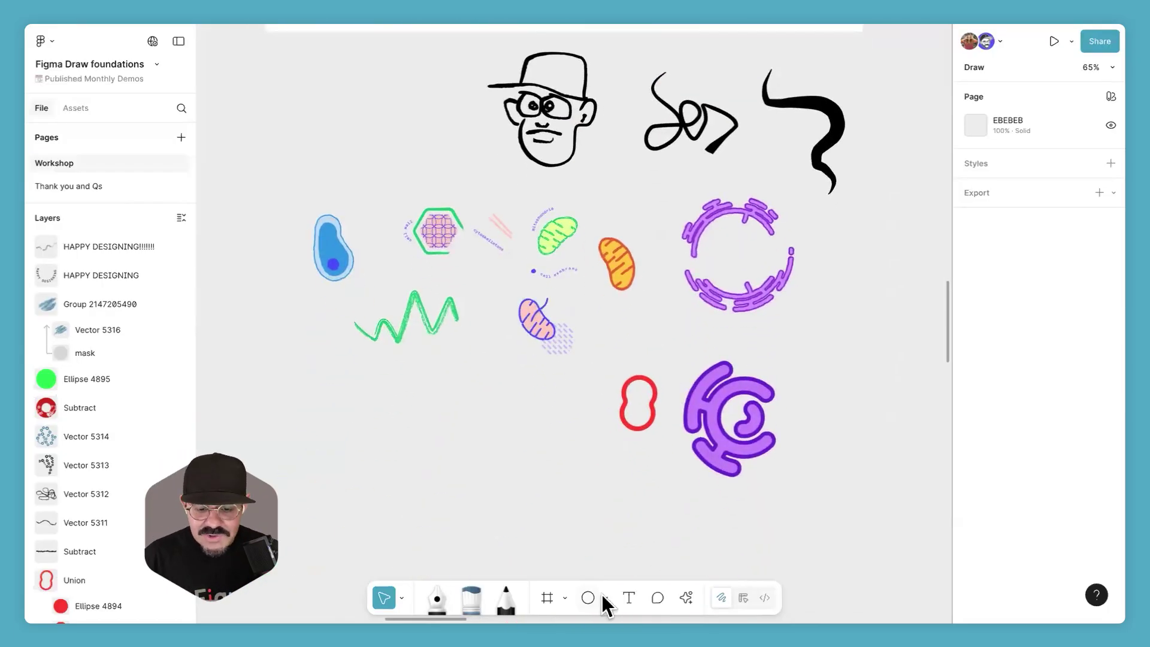
pyautogui.click(604, 598)
pyautogui.click(645, 535)
pyautogui.scroll(-3, 521, 398)
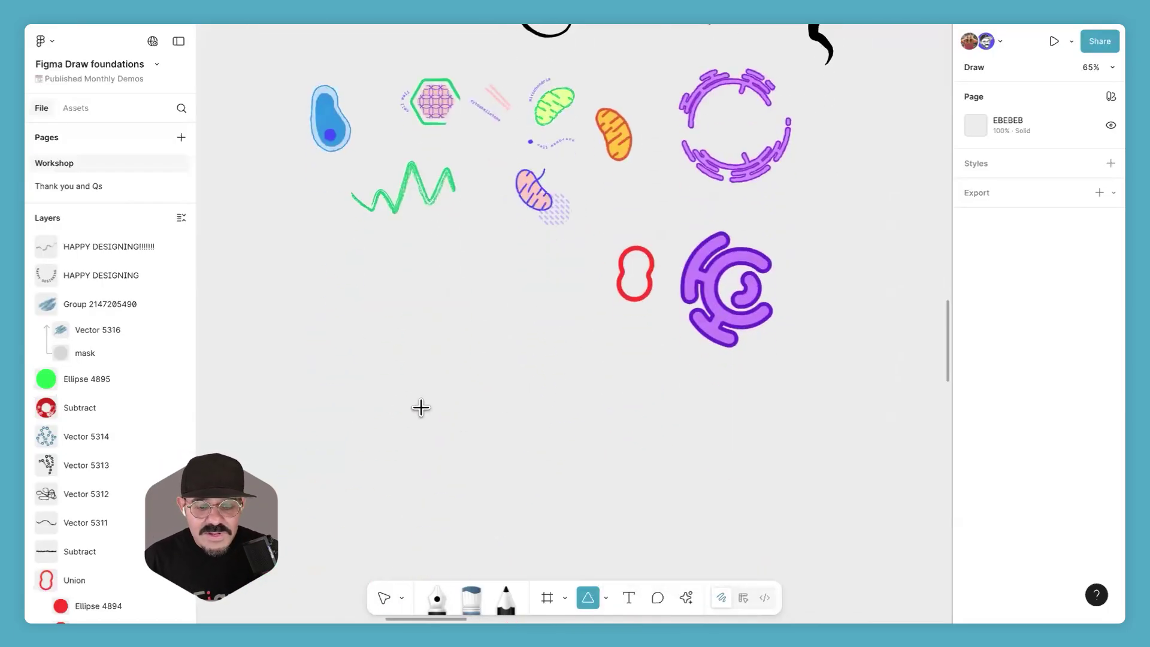
pyautogui.moveTo(421, 407); pyautogui.dragTo(490, 474)
pyautogui.scroll(-1, 606, 393)
pyautogui.scroll(5, 534, 377)
pyautogui.moveTo(550, 371); pyautogui.dragTo(659, 357)
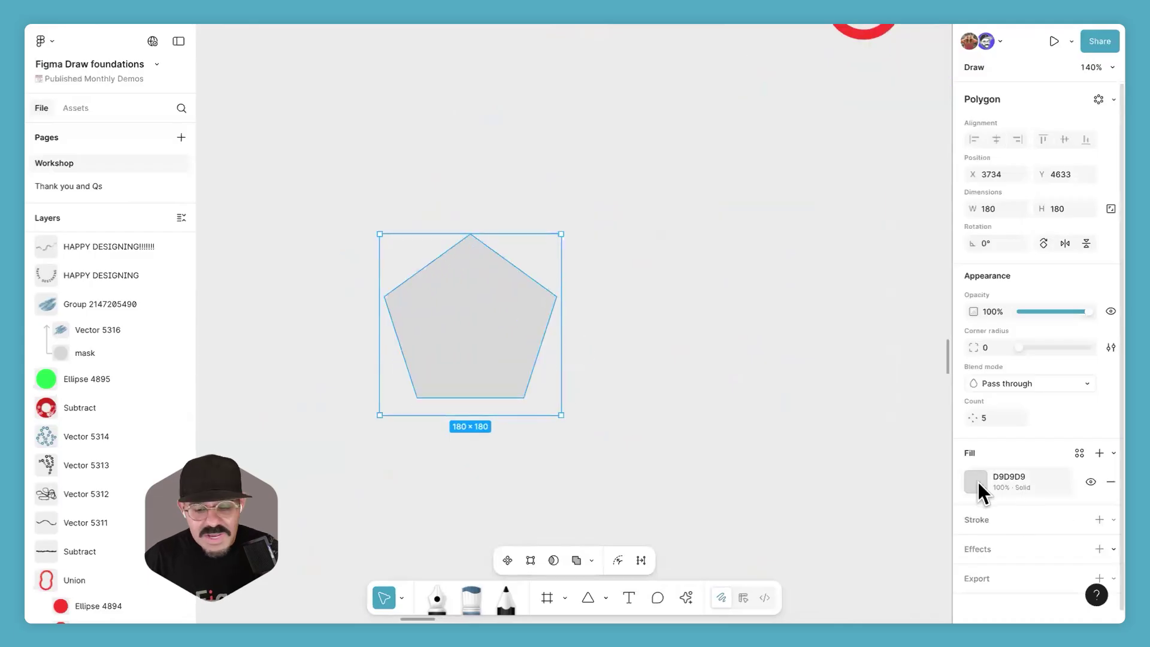
# Step: Give the pentagon a linear gradient fill from D9D9D9 to 737373, angled diagonally from its upper-left edge to its lower-right corner
pyautogui.click(978, 482)
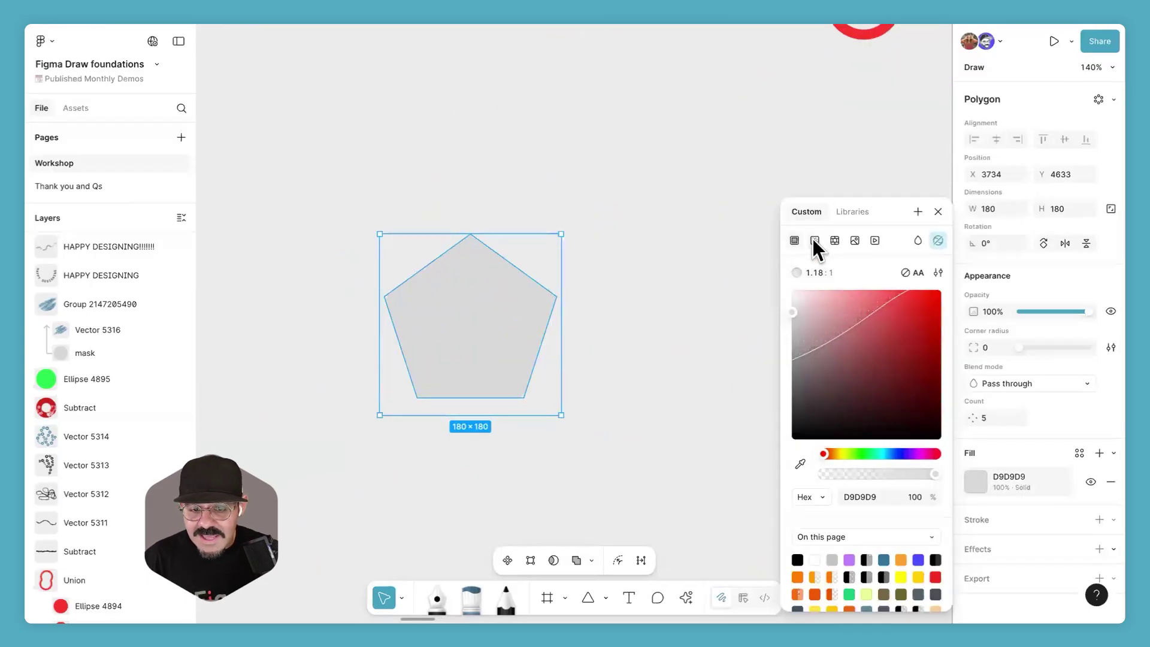
pyautogui.click(836, 241)
pyautogui.moveTo(475, 413); pyautogui.dragTo(526, 401)
pyautogui.moveTo(472, 236); pyautogui.dragTo(434, 259)
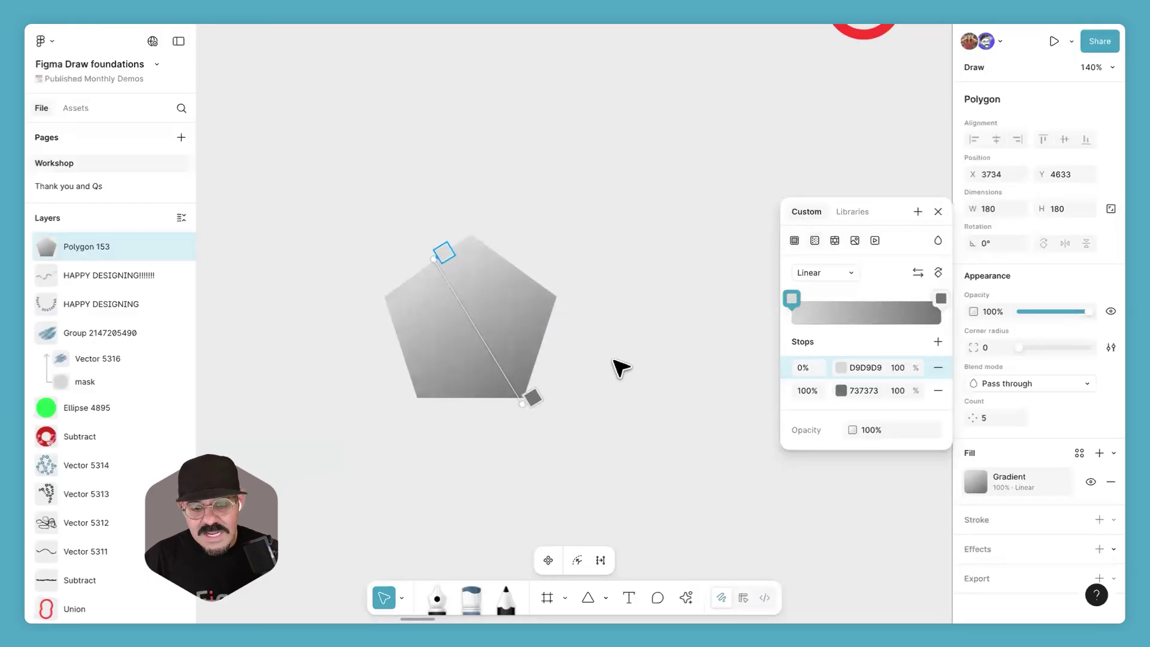
pyautogui.click(621, 368)
# Step: Round the pentagon's corners and duplicate it three times into an overlapping ring of four
pyautogui.click(539, 336)
pyautogui.moveTo(470, 247); pyautogui.dragTo(475, 267)
pyautogui.click(681, 393)
pyautogui.moveTo(473, 334); pyautogui.dragTo(536, 524)
# Step: Combine the four overlapping pentagons with a Union and flatten the result into one vector path
pyautogui.moveTo(715, 291); pyautogui.dragTo(341, 474)
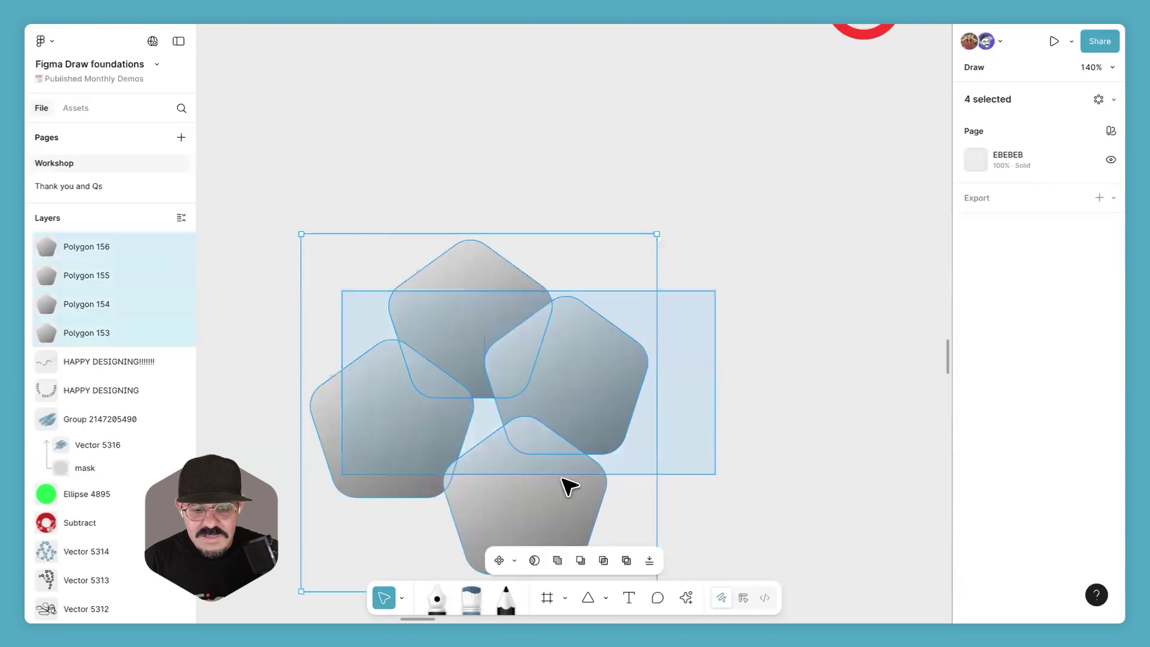
pyautogui.click(556, 562)
pyautogui.scroll(-3, 713, 436)
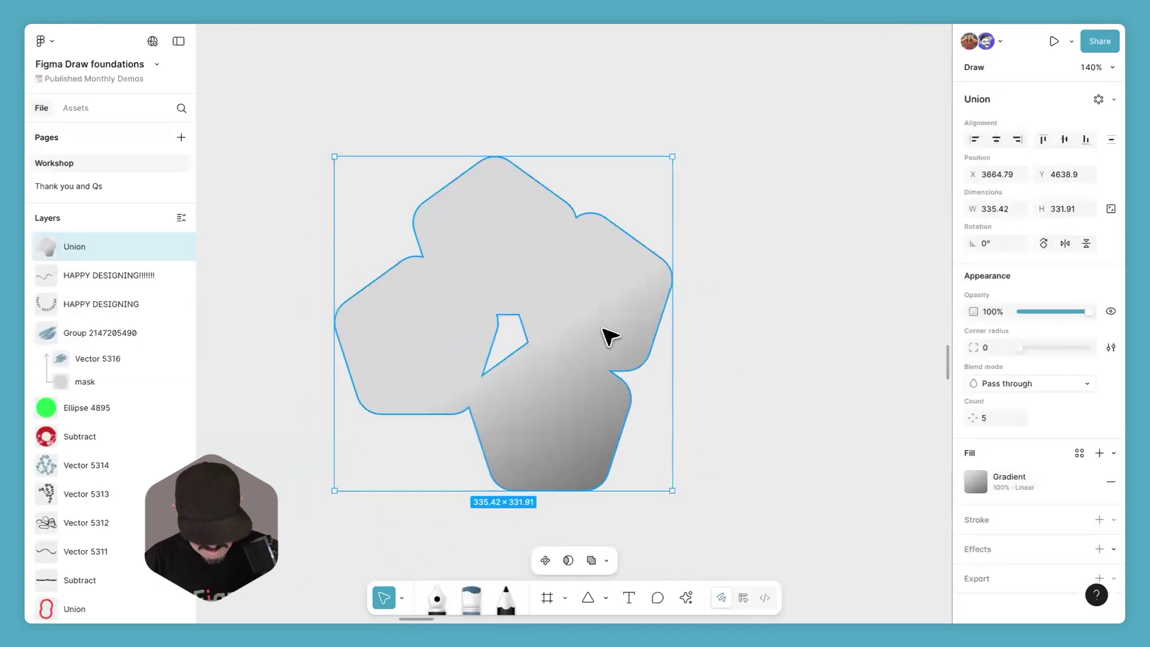
pyautogui.hotkey('ctrl', 'e')
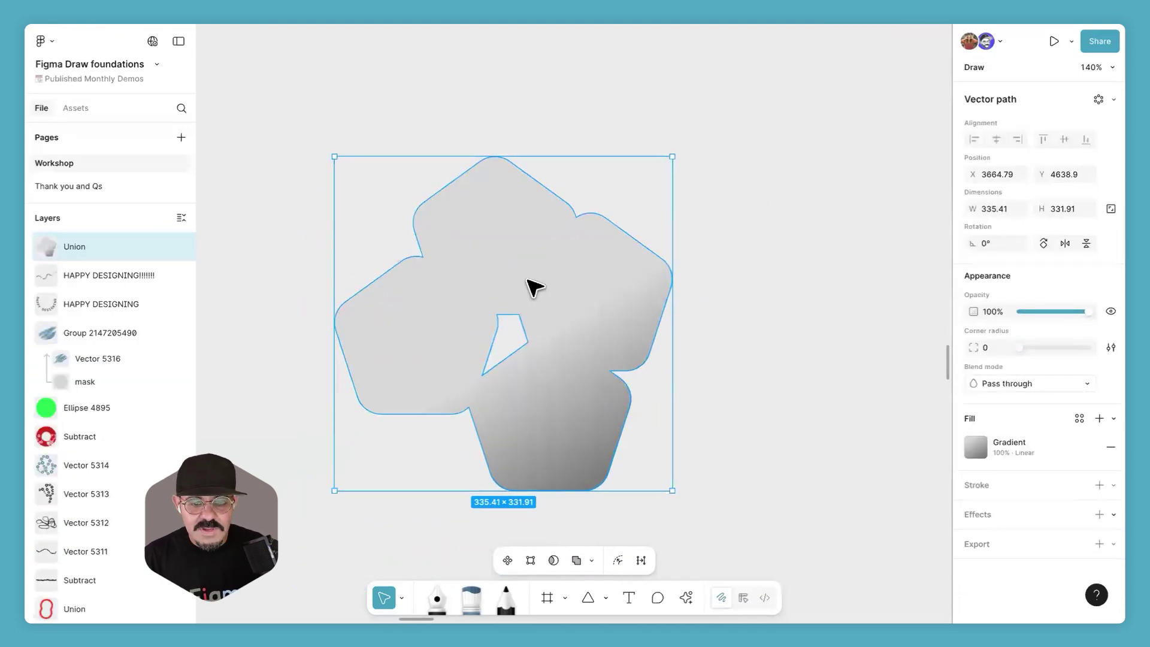
# Step: Add a solid black (000000) stroke with a weight of 8 to the flattened pentagon shape
pyautogui.click(974, 484)
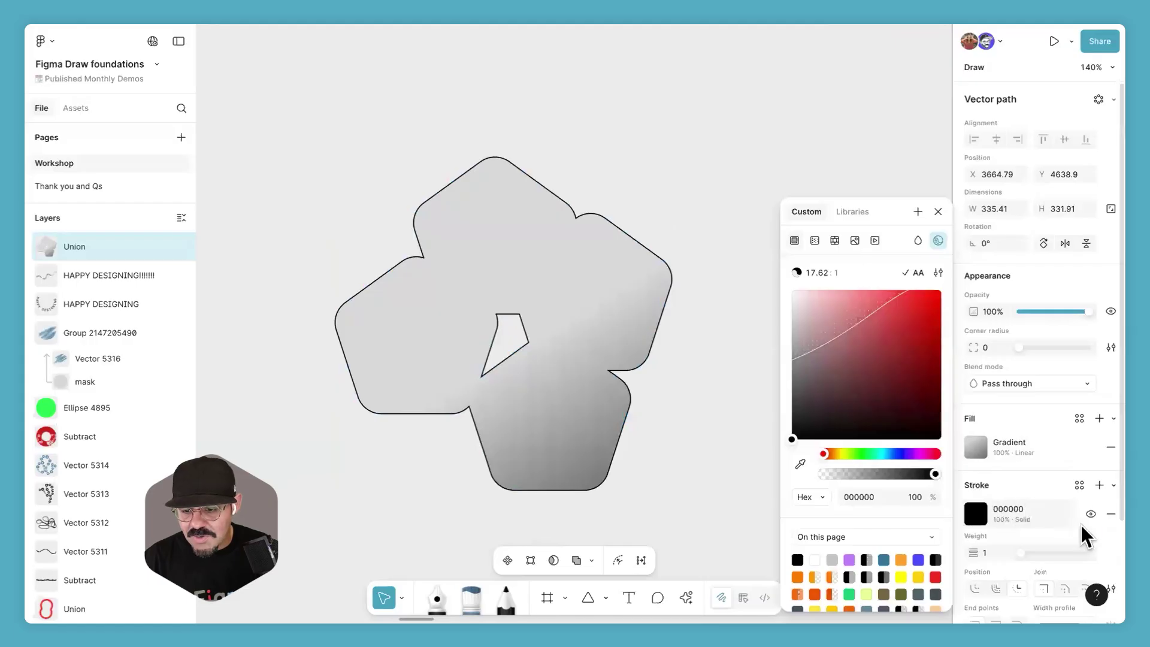
pyautogui.scroll(-2, 980, 508)
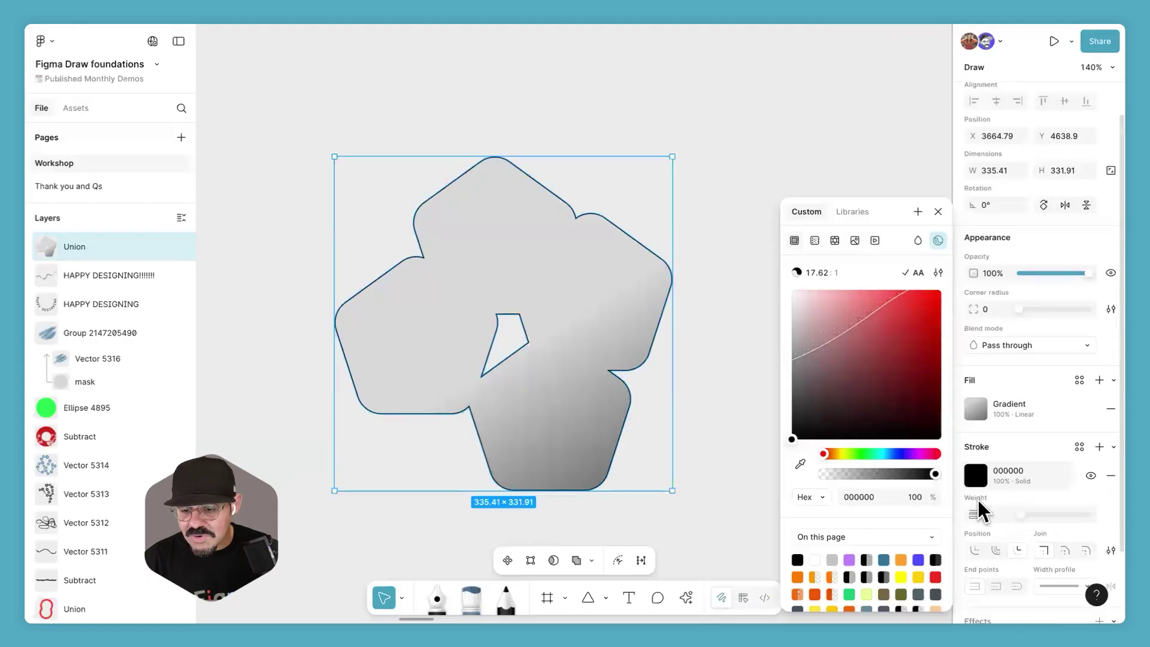
pyautogui.click(1028, 515)
pyautogui.write('8')
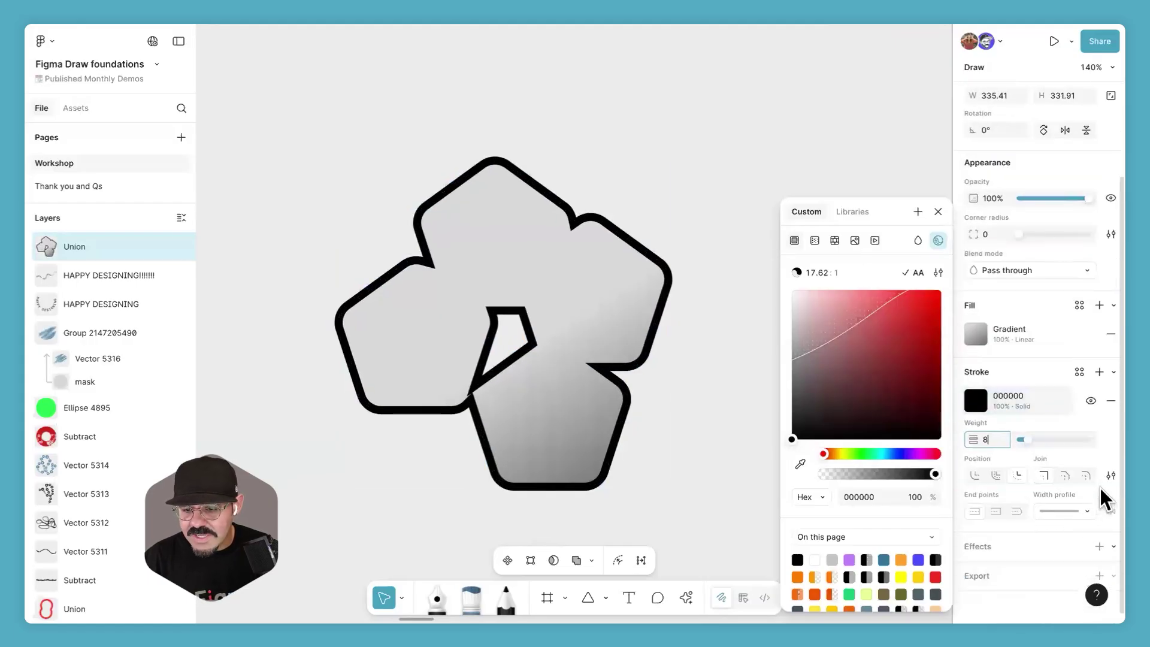
# Step: Turn the flattened pentagon shape's outline into a brush stroke using a rough, dry-looking stretch brush
pyautogui.click(1110, 475)
pyautogui.click(916, 497)
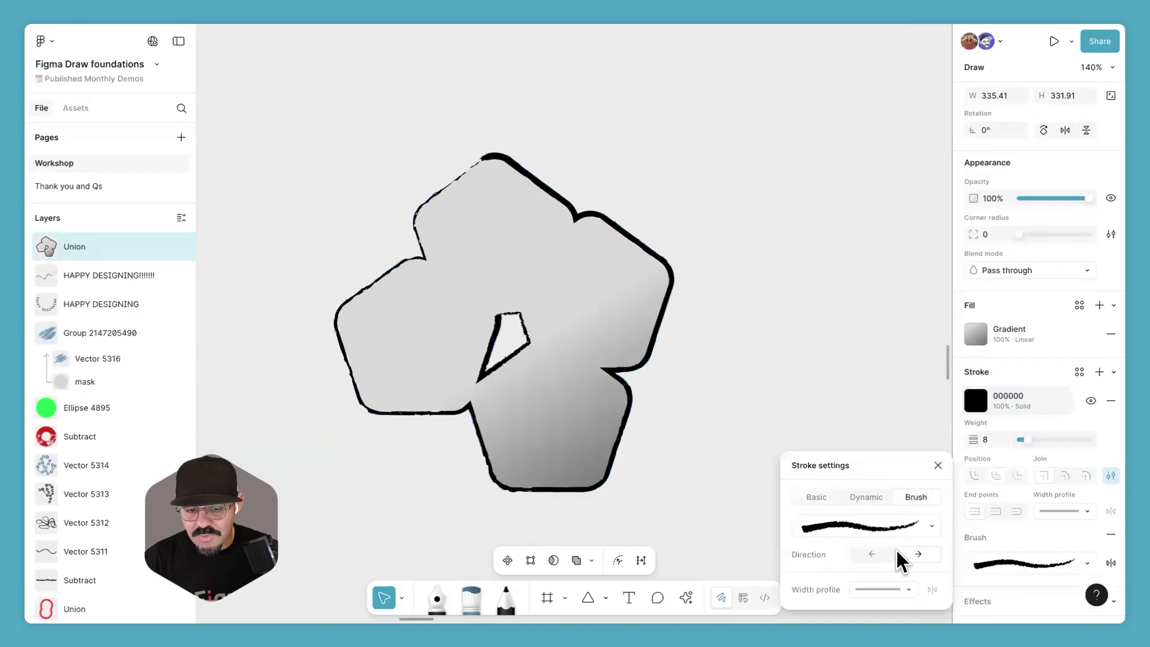
pyautogui.click(886, 530)
pyautogui.press('Escape')
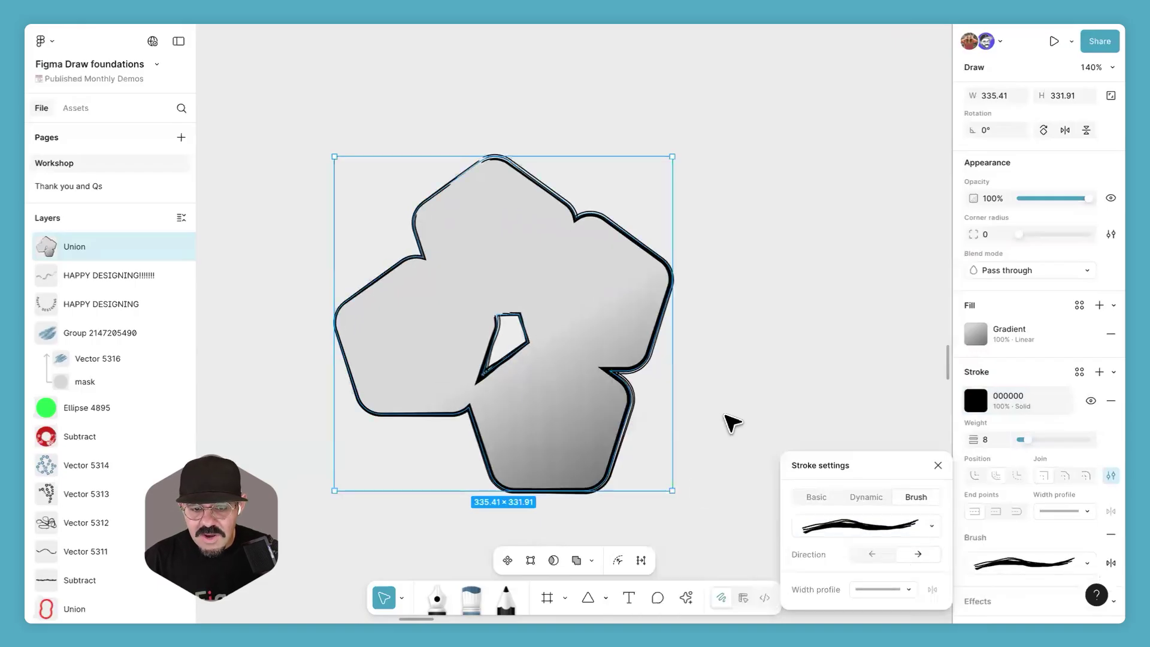
pyautogui.click(641, 175)
pyautogui.click(677, 149)
# Step: Rotate the flattened pentagon shape to -90° and delete it from the canvas
pyautogui.moveTo(756, 270); pyautogui.dragTo(614, 414)
pyautogui.scroll(-5, 693, 347)
pyautogui.scroll(-8, 695, 378)
pyautogui.moveTo(662, 372); pyautogui.dragTo(664, 285)
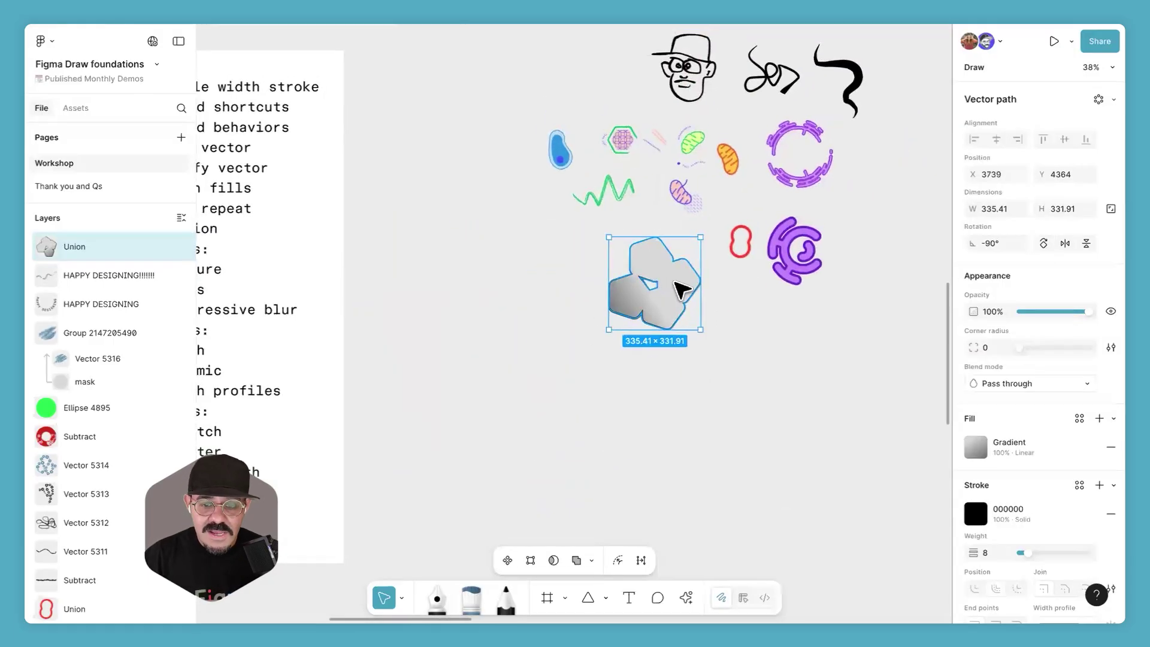
pyautogui.press('Delete')
# Step: Review the Draw features list and the Monthly Workshop title slides
pyautogui.hscroll(-8, 747, 385)
pyautogui.scroll(3, 746, 385)
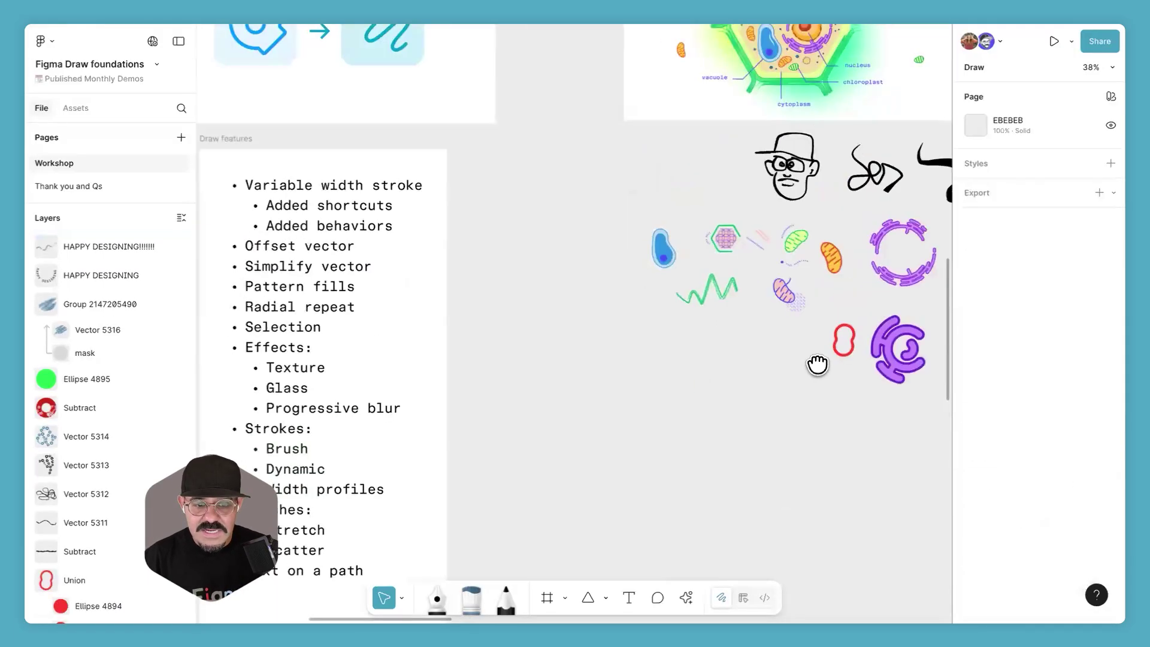
pyautogui.scroll(-2, 754, 344)
pyautogui.hscroll(-1, 754, 343)
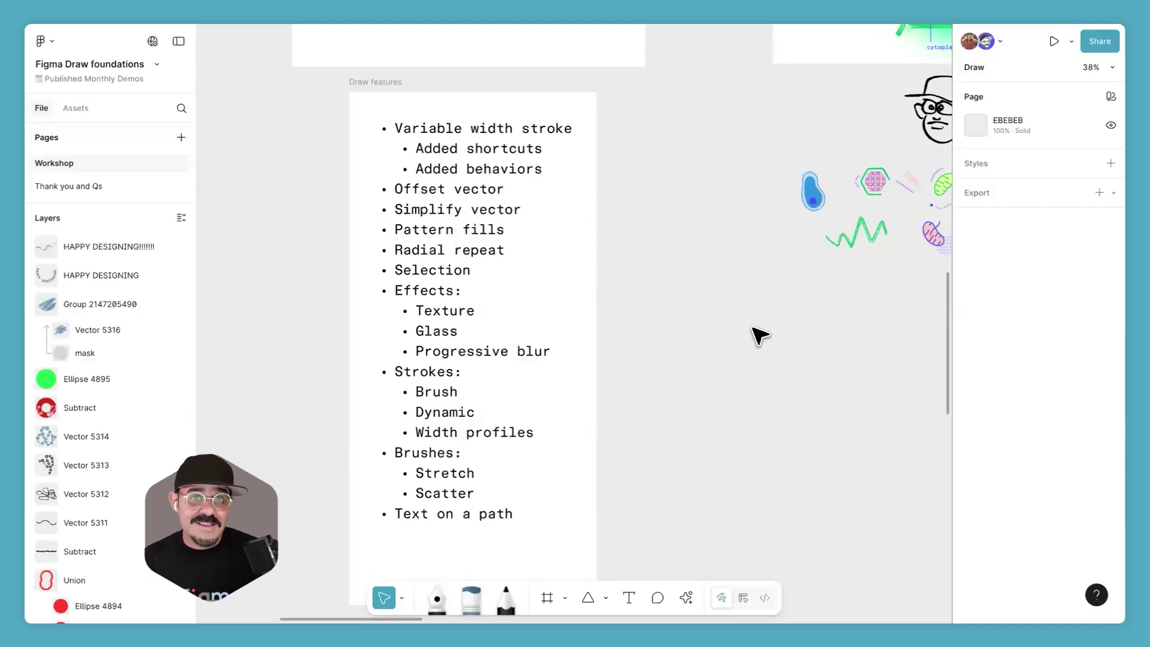
pyautogui.scroll(5, 758, 252)
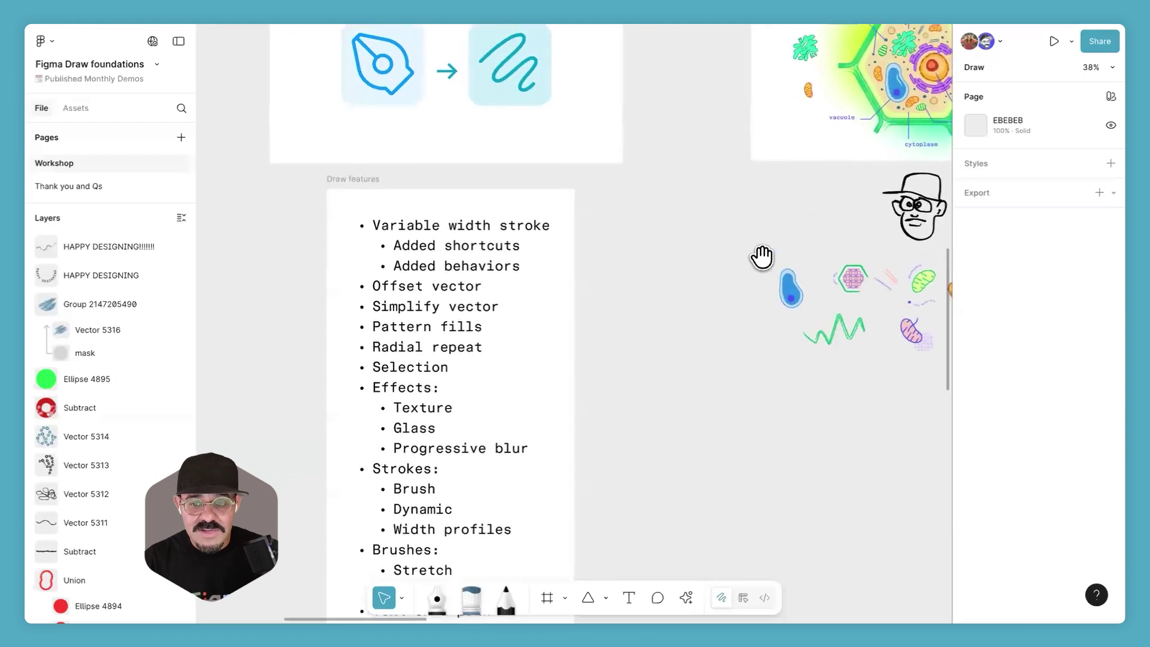
pyautogui.hscroll(-3, 713, 227)
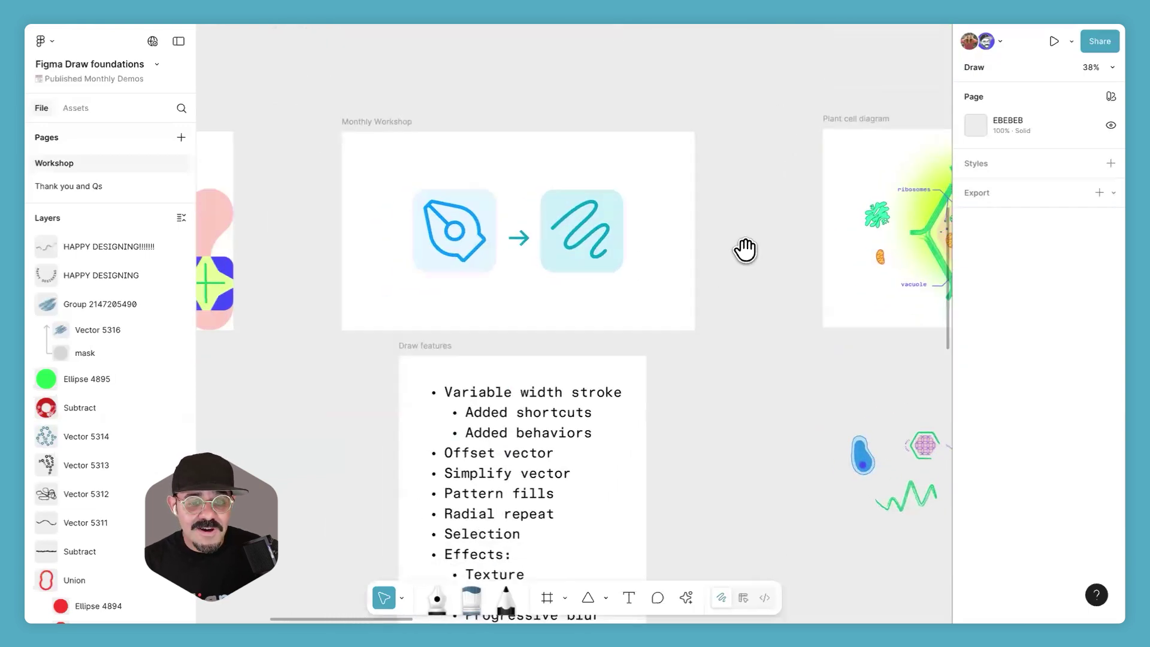
pyautogui.hscroll(-10, 796, 215)
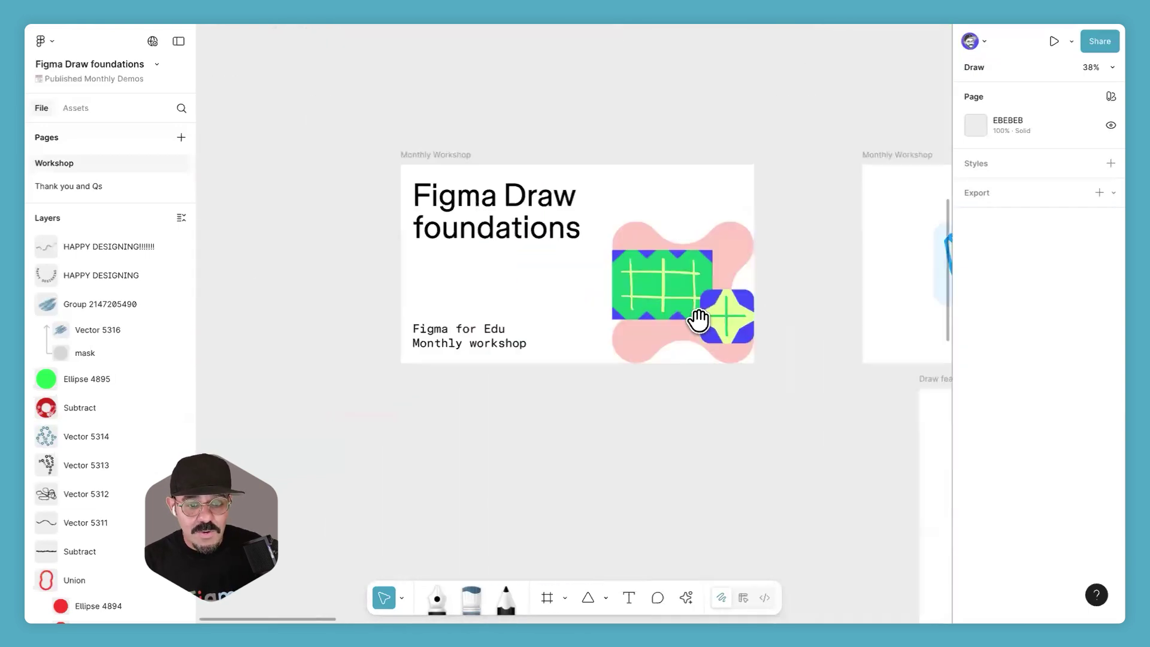
# Step: Open the Thank you and Qs page and read through the question sticky notes
pyautogui.click(99, 186)
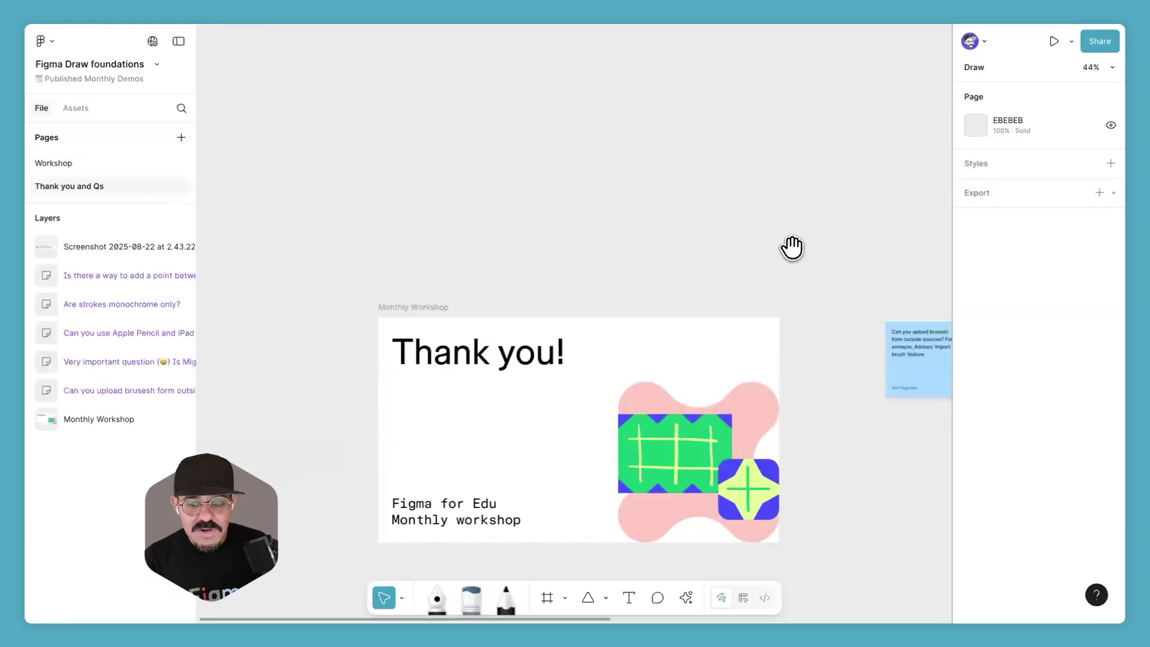
pyautogui.hscroll(8, 793, 246)
pyautogui.scroll(-3, 793, 246)
pyautogui.scroll(6, 435, 156)
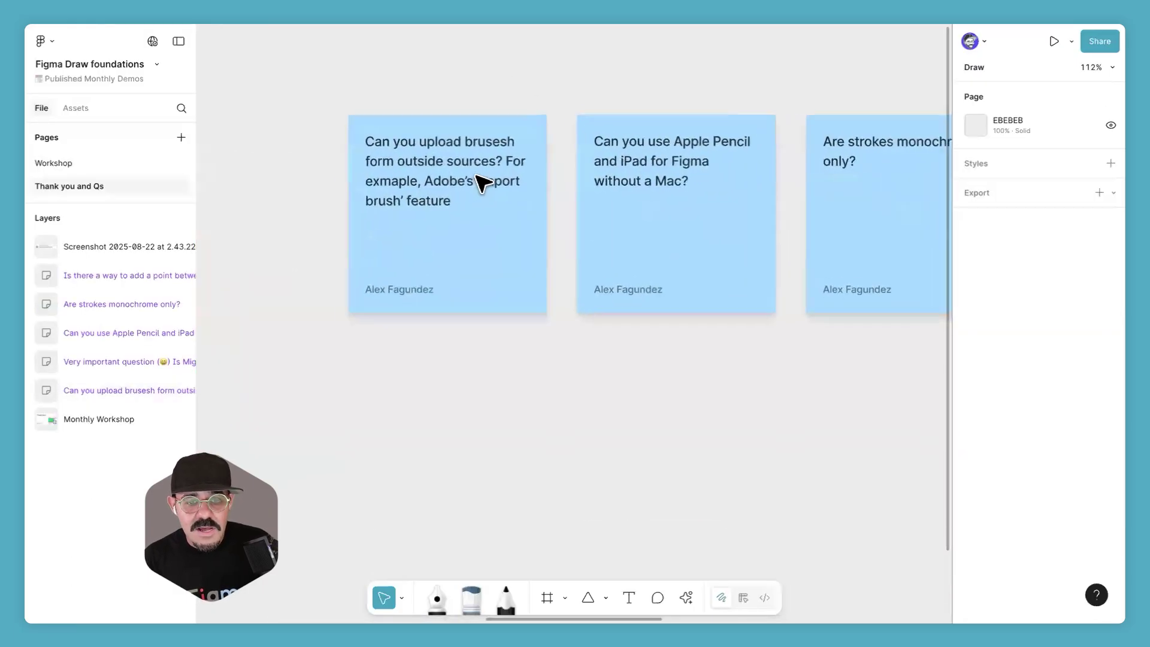
pyautogui.scroll(1, 473, 243)
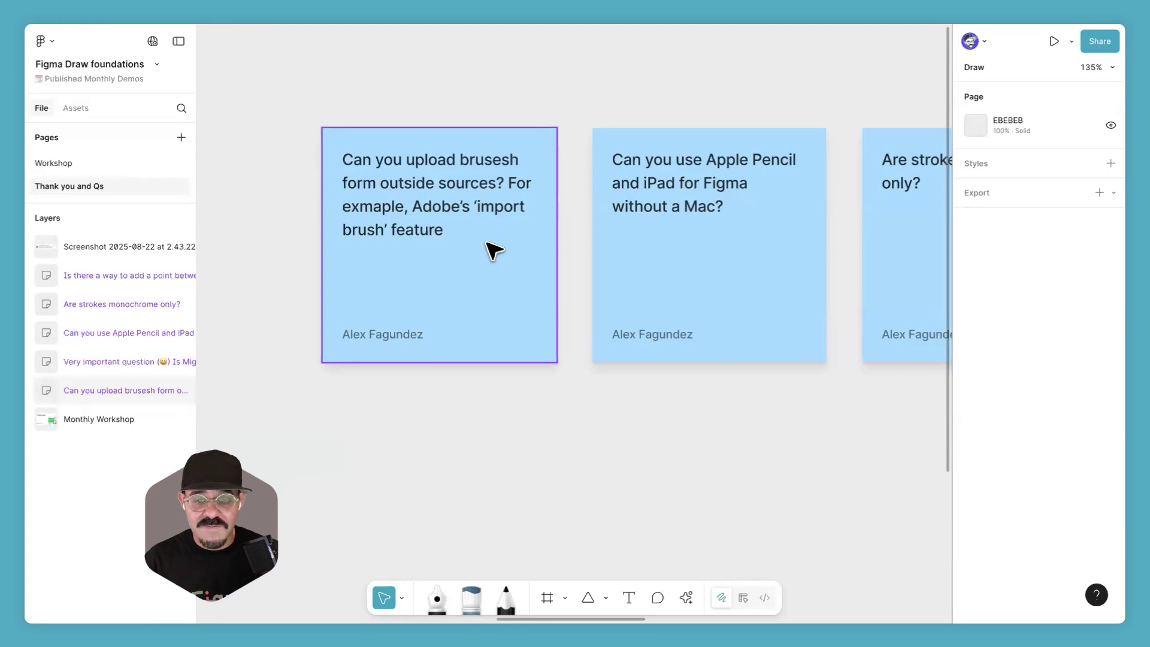
pyautogui.hscroll(5, 560, 323)
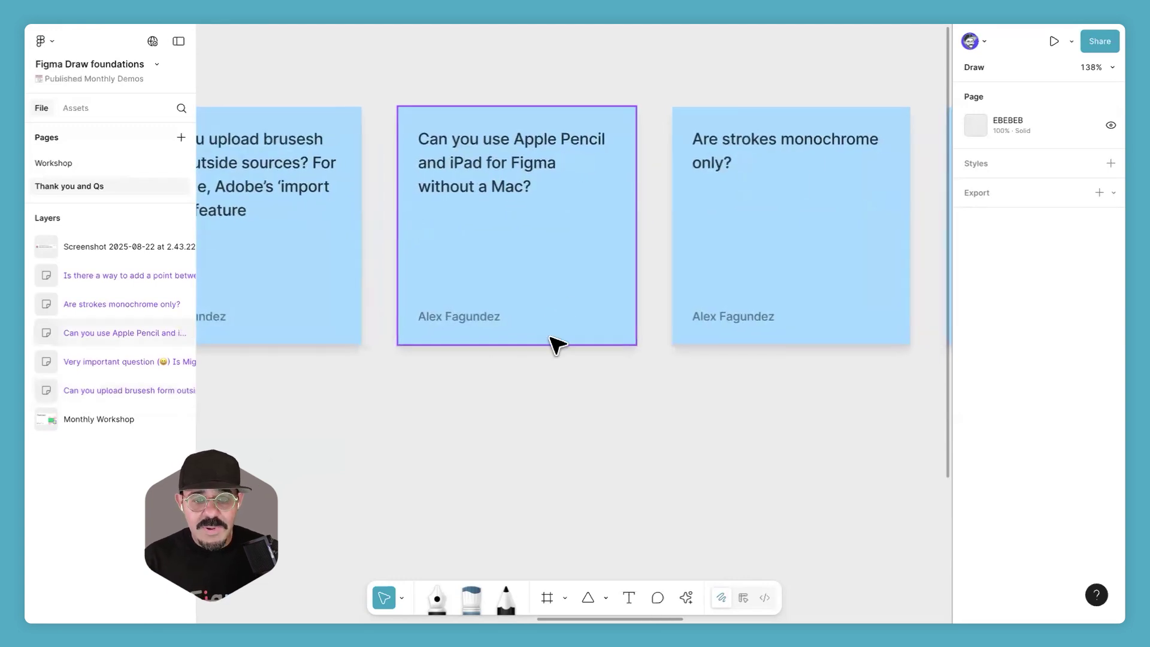
pyautogui.moveTo(560, 249); pyautogui.dragTo(537, 256)
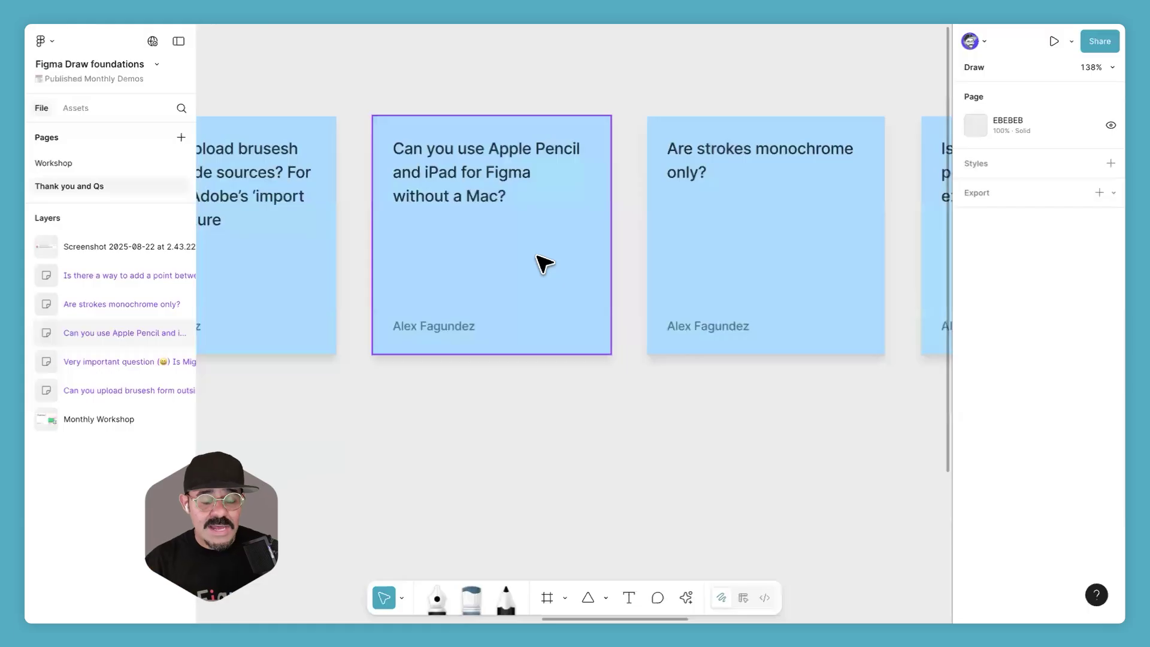
pyautogui.moveTo(552, 271); pyautogui.dragTo(526, 314)
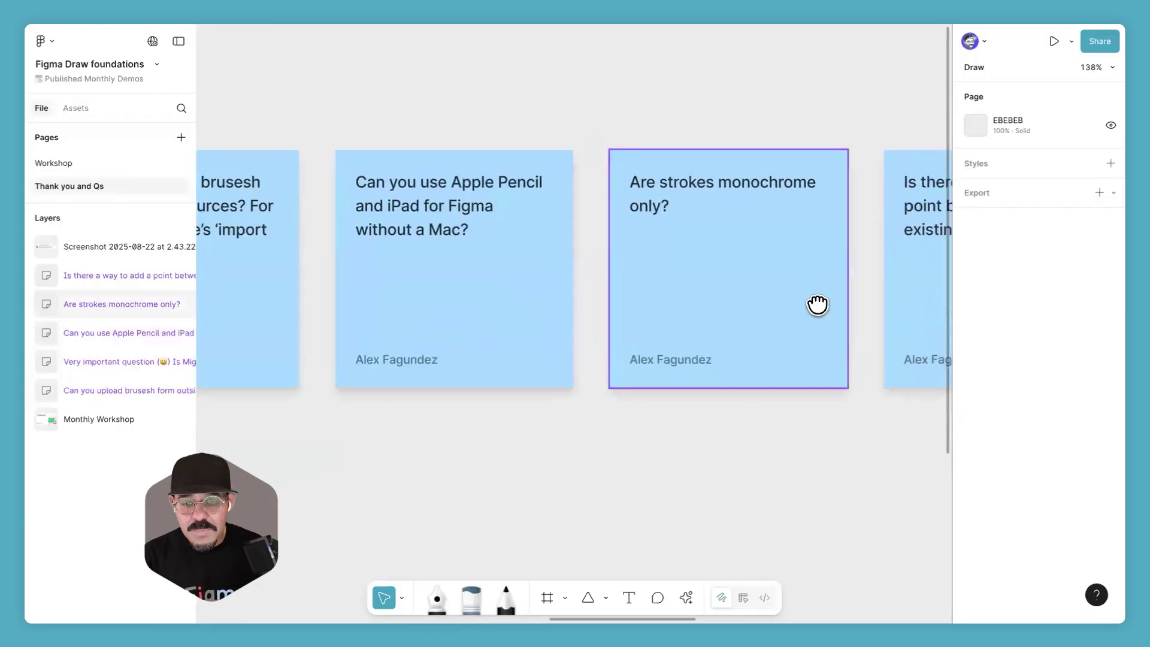
pyautogui.hscroll(5, 816, 303)
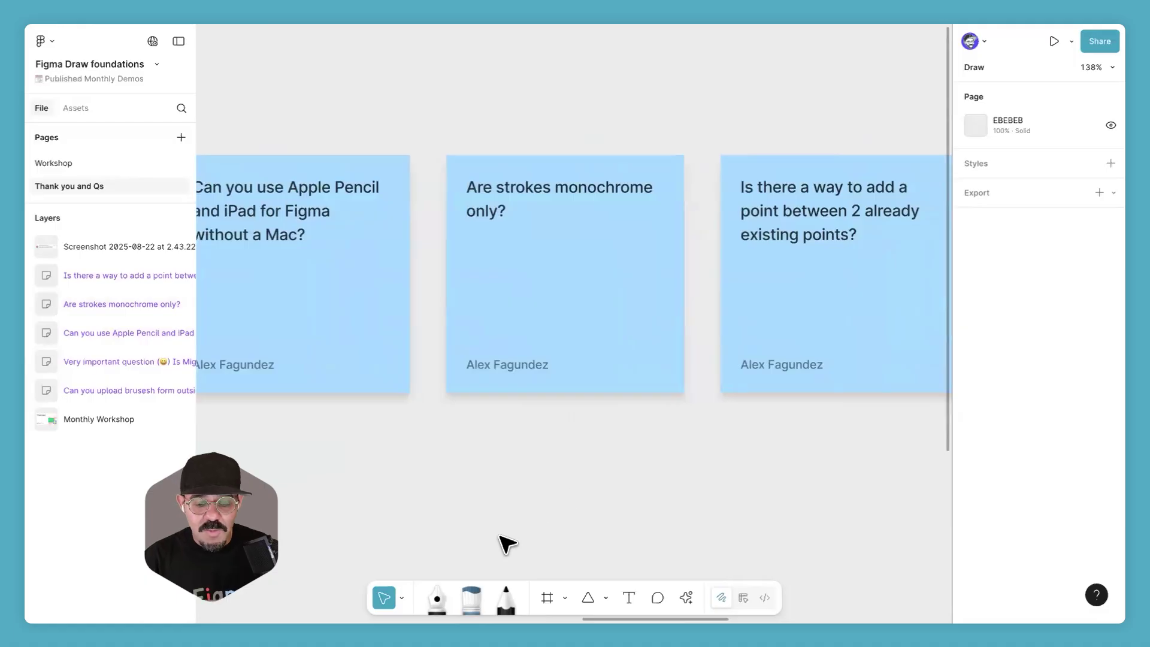
pyautogui.click(471, 590)
pyautogui.scroll(-5, 581, 377)
pyautogui.moveTo(407, 473)
pyautogui.mouseDown()
pyautogui.moveTo(482, 391)
pyautogui.moveTo(684, 433)
pyautogui.mouseUp()
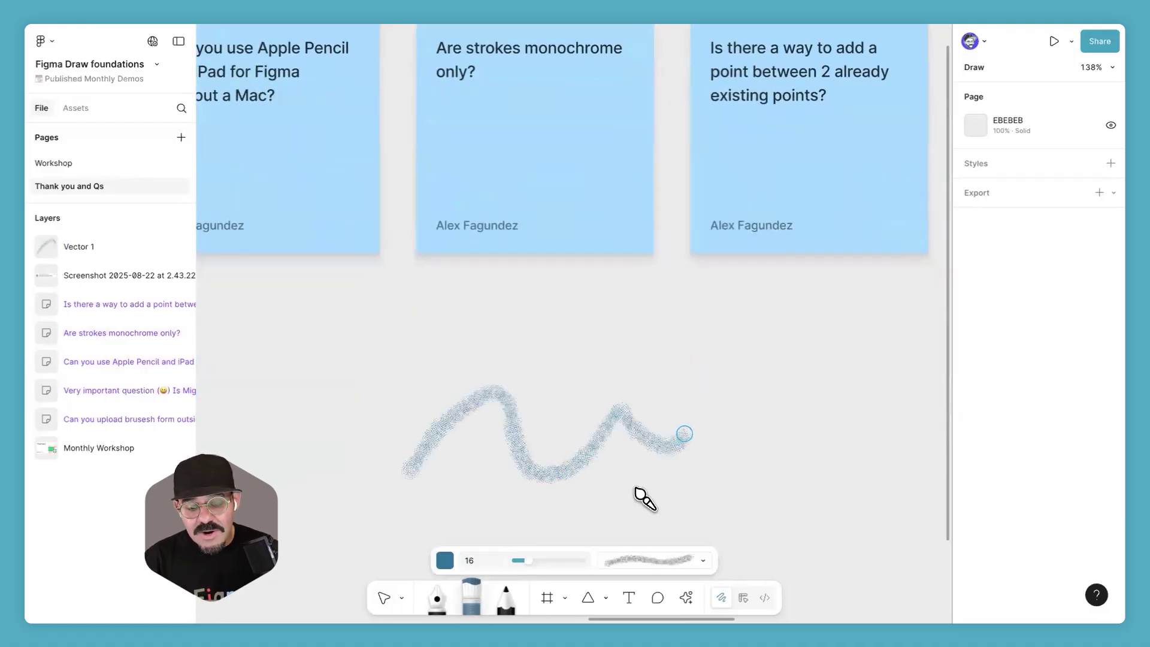
pyautogui.hotkey('ctrl', 'z')
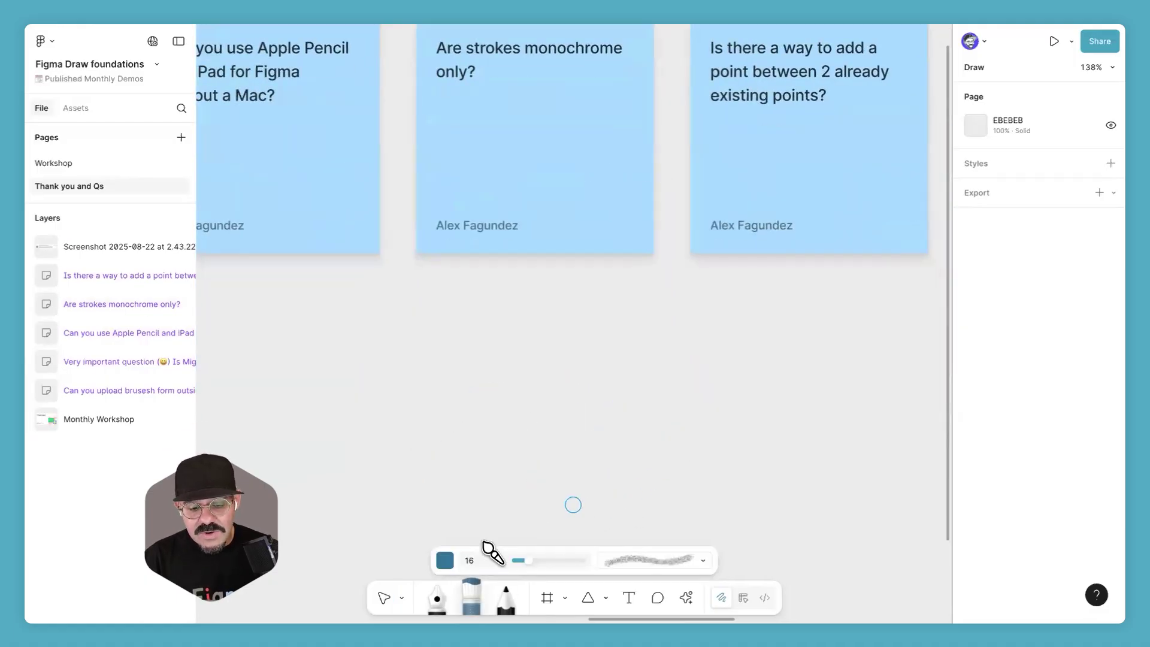
pyautogui.click(445, 601)
pyautogui.moveTo(426, 479); pyautogui.dragTo(599, 473)
pyautogui.hotkey('ctrl', 'z')
# Step: Choose the second Union stretch brush and draw a zigzag stroke about 342 × 100 below the question notes
pyautogui.click(471, 593)
pyautogui.click(650, 561)
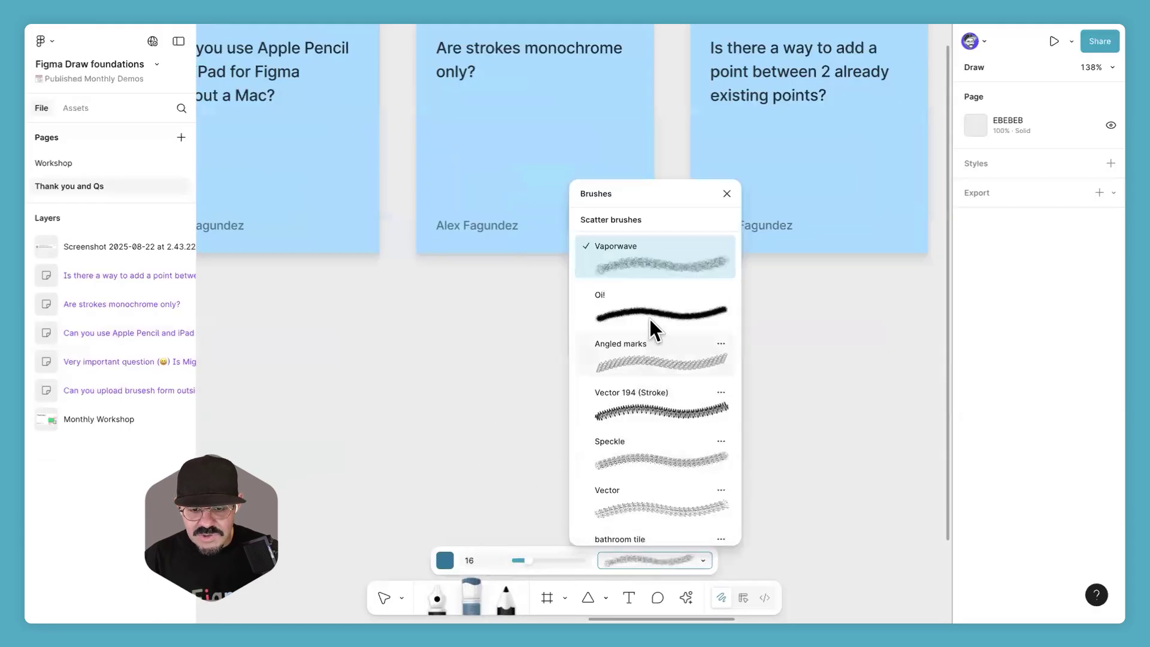
pyautogui.scroll(-5, 652, 325)
pyautogui.scroll(3, 653, 287)
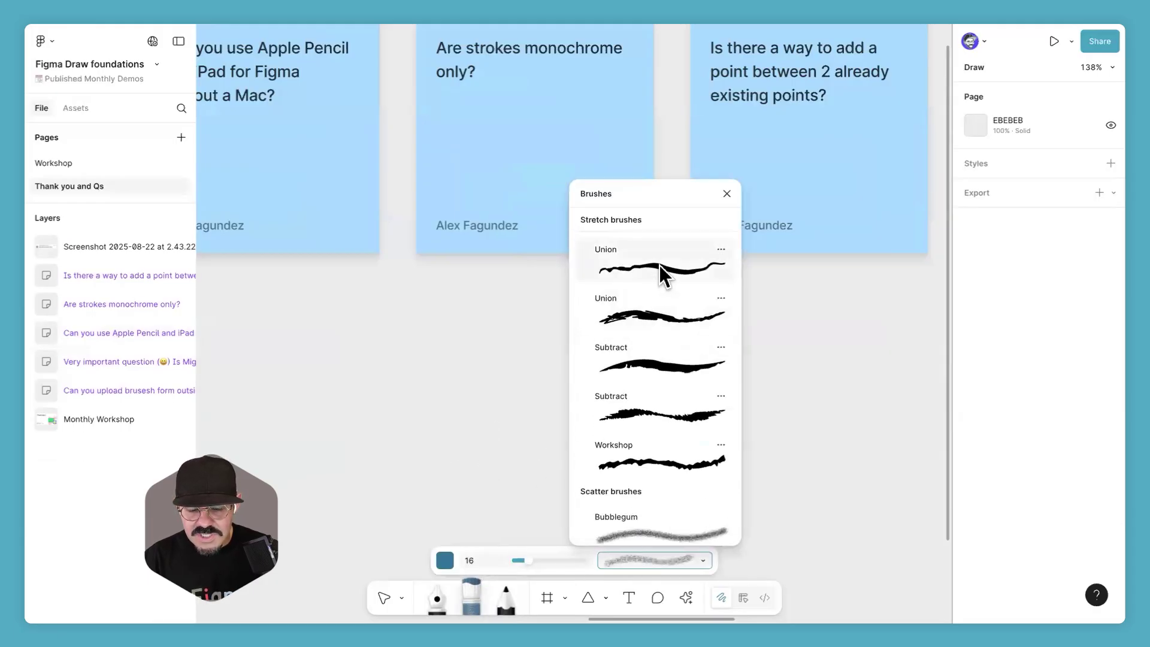
pyautogui.click(647, 317)
pyautogui.moveTo(375, 454); pyautogui.dragTo(714, 485)
pyautogui.press('v')
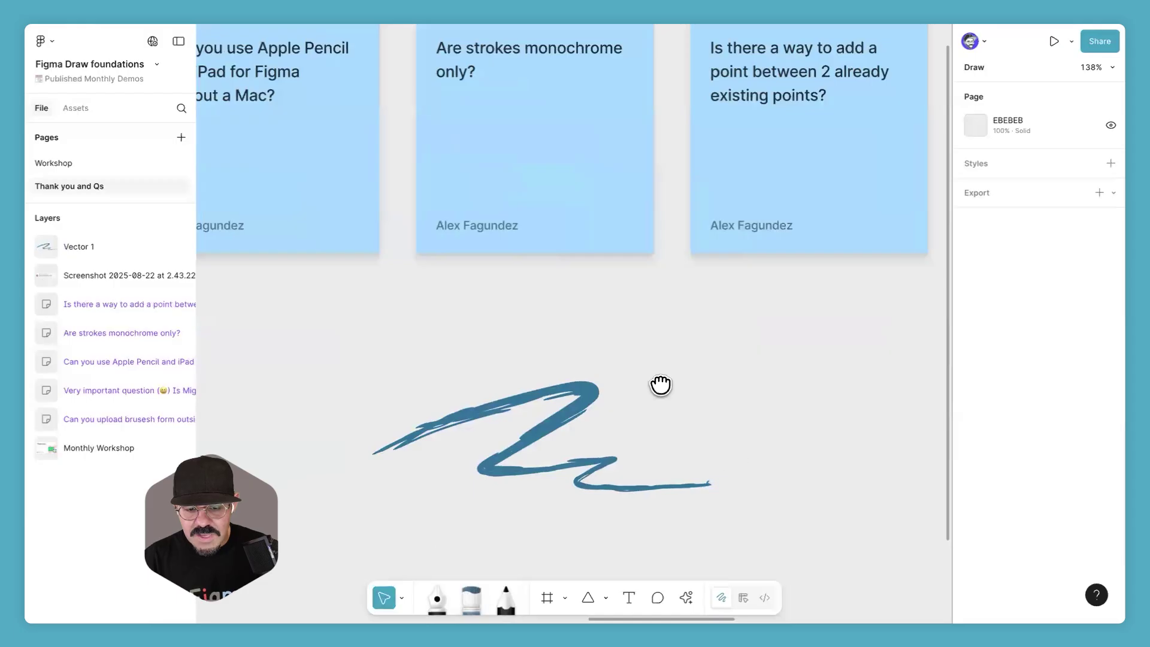
# Step: Give the zigzag brush stroke a linear gradient with stops 367398 at 50% and 122632 at 100%
pyautogui.scroll(-2, 659, 385)
pyautogui.hscroll(2, 659, 385)
pyautogui.click(513, 333)
pyautogui.click(978, 473)
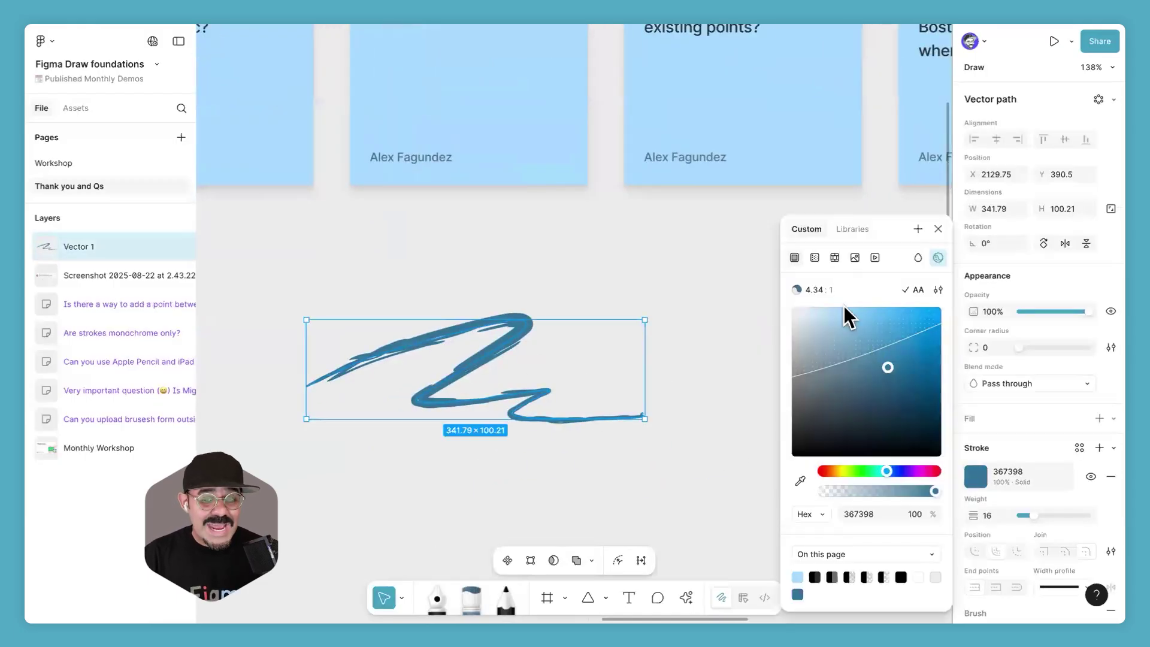
pyautogui.click(813, 259)
pyautogui.moveTo(785, 315)
pyautogui.mouseDown()
pyautogui.moveTo(896, 326)
pyautogui.moveTo(871, 326)
pyautogui.moveTo(886, 326)
pyautogui.mouseUp()
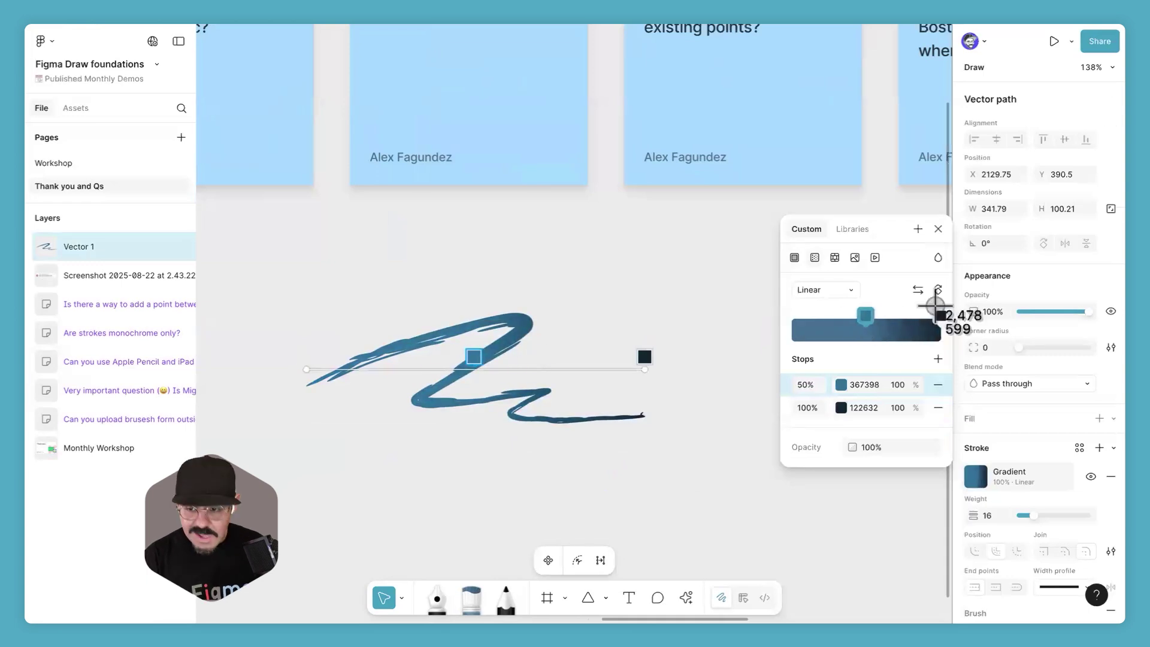
pyautogui.click(605, 289)
# Step: Try to paste the copied image into the zigzag vector's gradient stroke, undoing each paste
pyautogui.click(531, 328)
pyautogui.hotkey('ctrl', 'v')
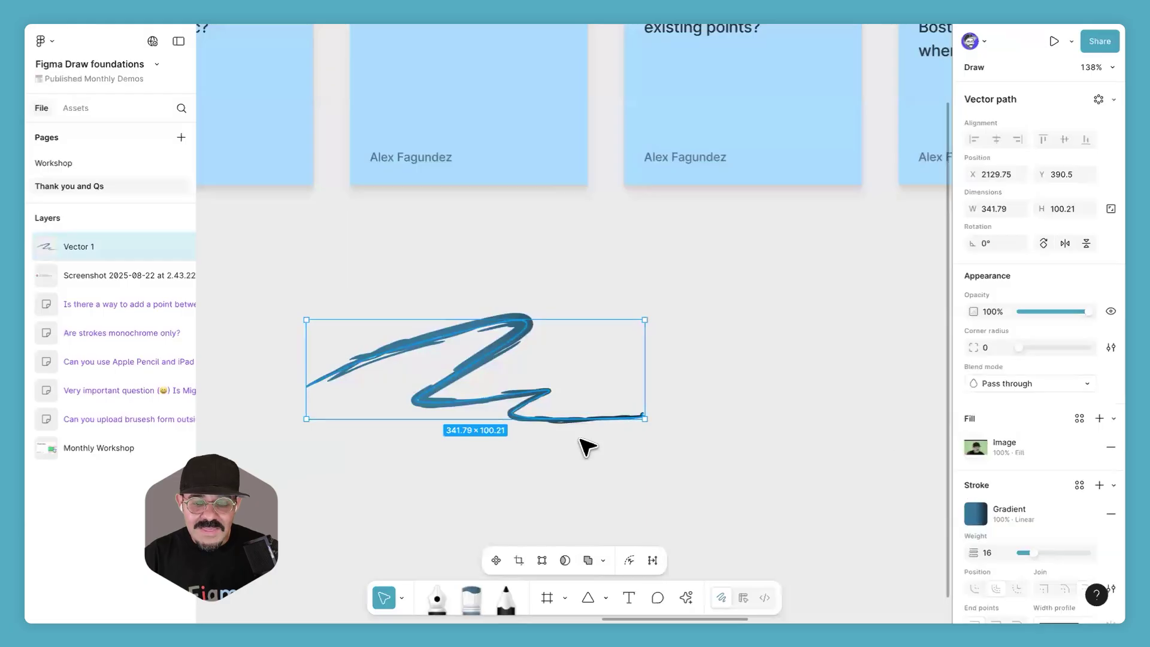
pyautogui.scroll(3, 485, 419)
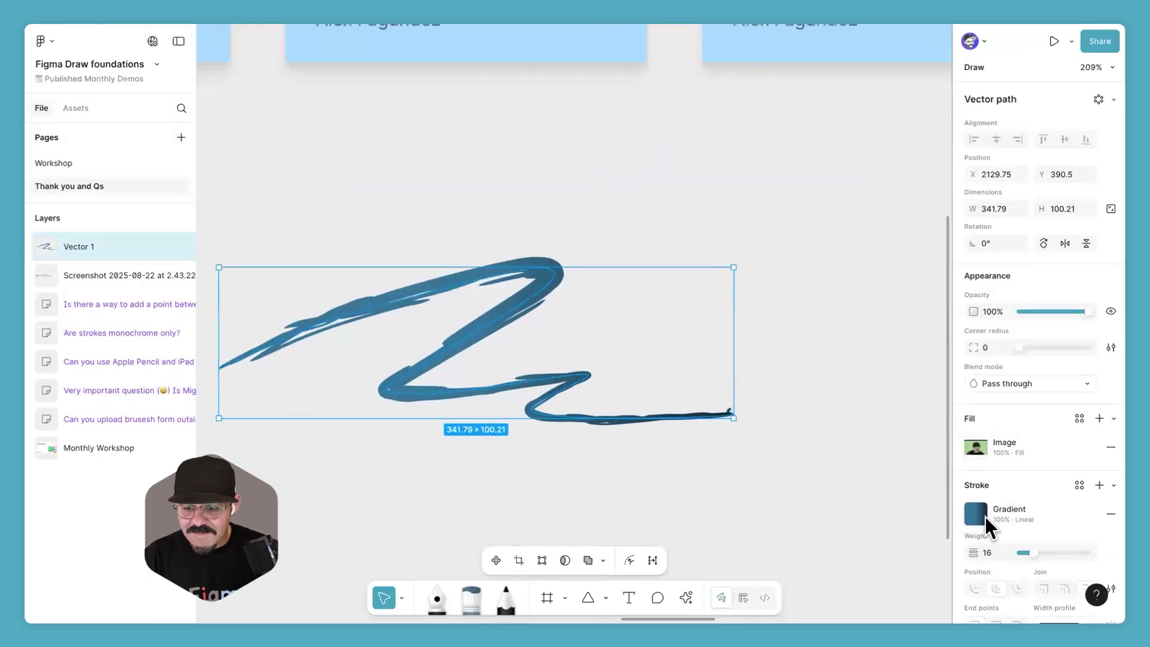
pyautogui.hotkey('ctrl', 'z')
pyautogui.click(957, 481)
pyautogui.hotkey('ctrl', 'v')
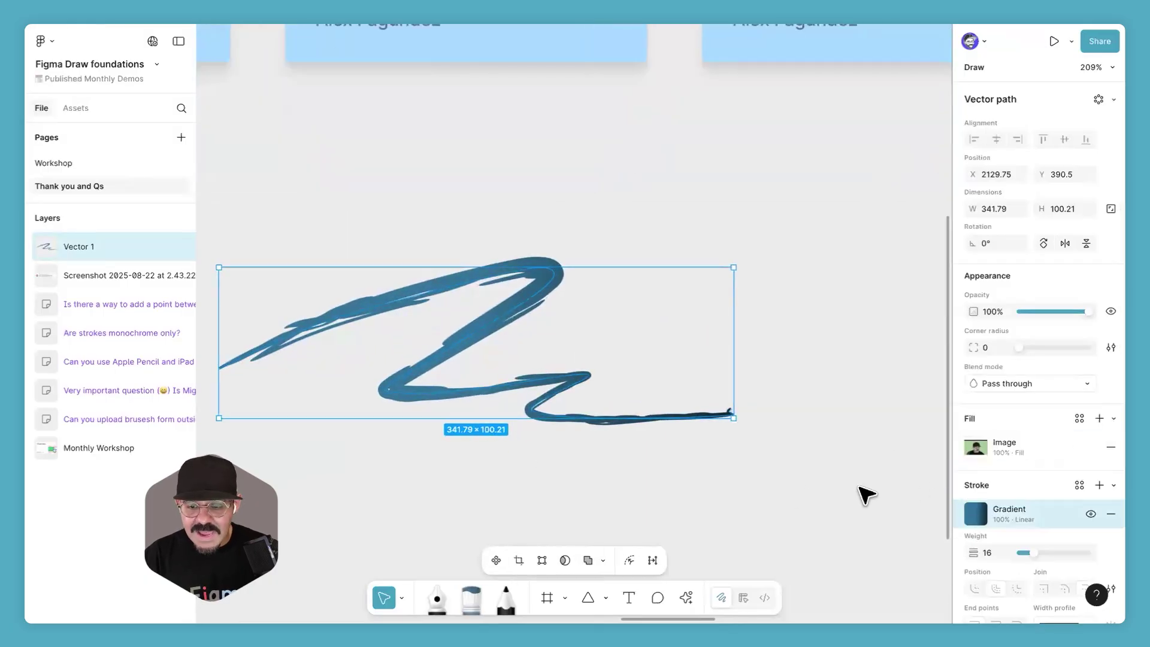
pyautogui.hotkey('ctrl', 'z')
# Step: Paste the copied image as a separate object below the zigzag, remove its image fill and delete the empty rectangle
pyautogui.click(803, 495)
pyautogui.scroll(-3, 782, 367)
pyautogui.hotkey('ctrl', 'v')
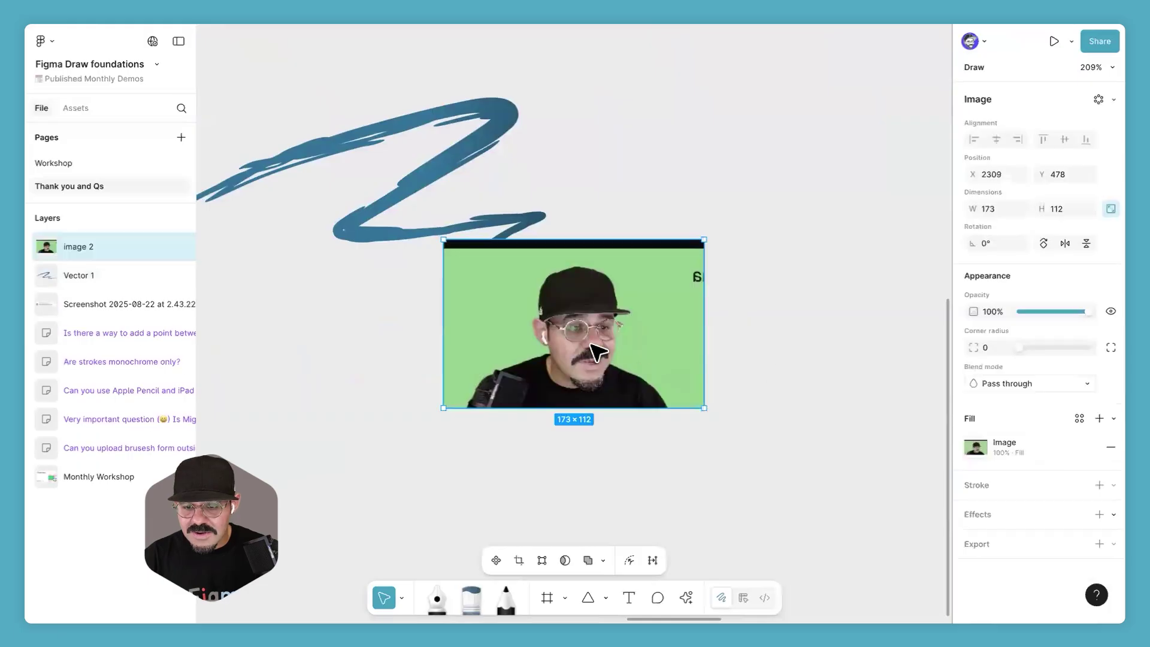
pyautogui.click(992, 451)
pyautogui.press('Delete')
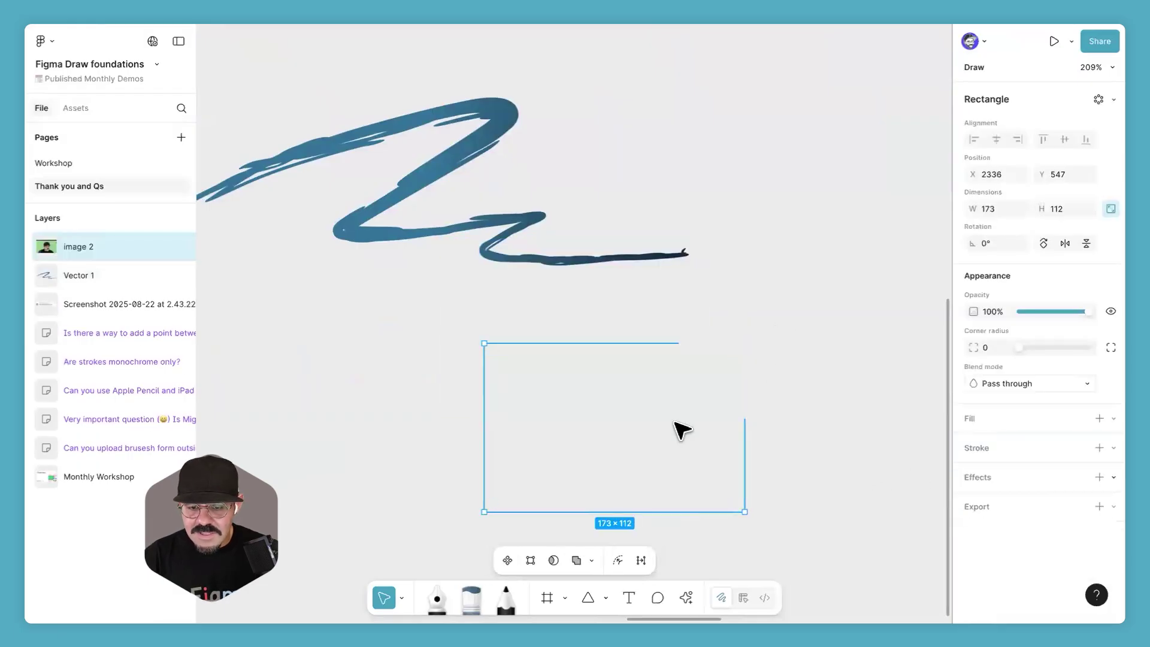
pyautogui.press('Delete')
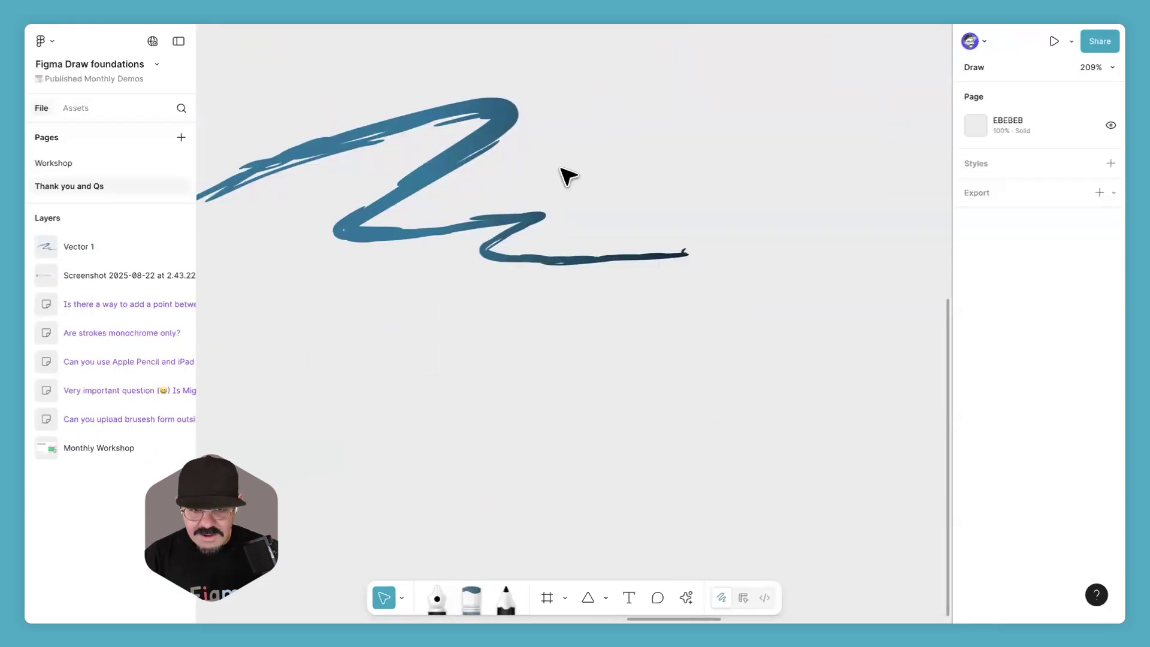
# Step: Try pasting the image onto the zigzag vector again, remove the added image fill and check the stroke type options
pyautogui.click(483, 138)
pyautogui.hotkey('ctrl', 'v')
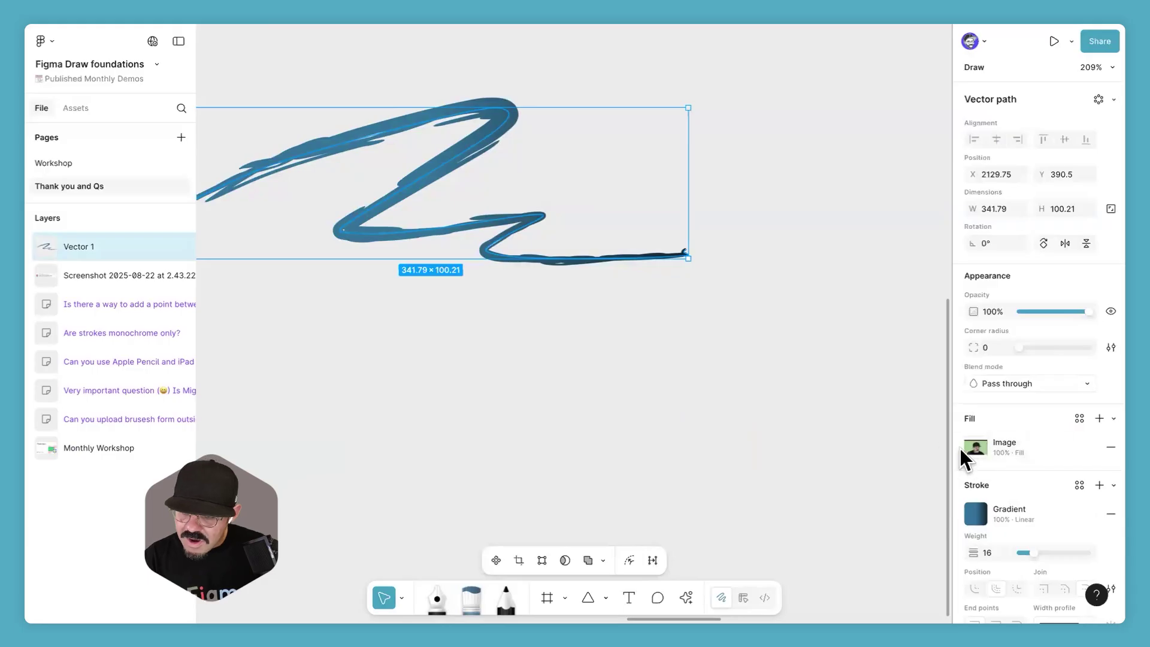
pyautogui.click(1110, 447)
pyautogui.click(1112, 448)
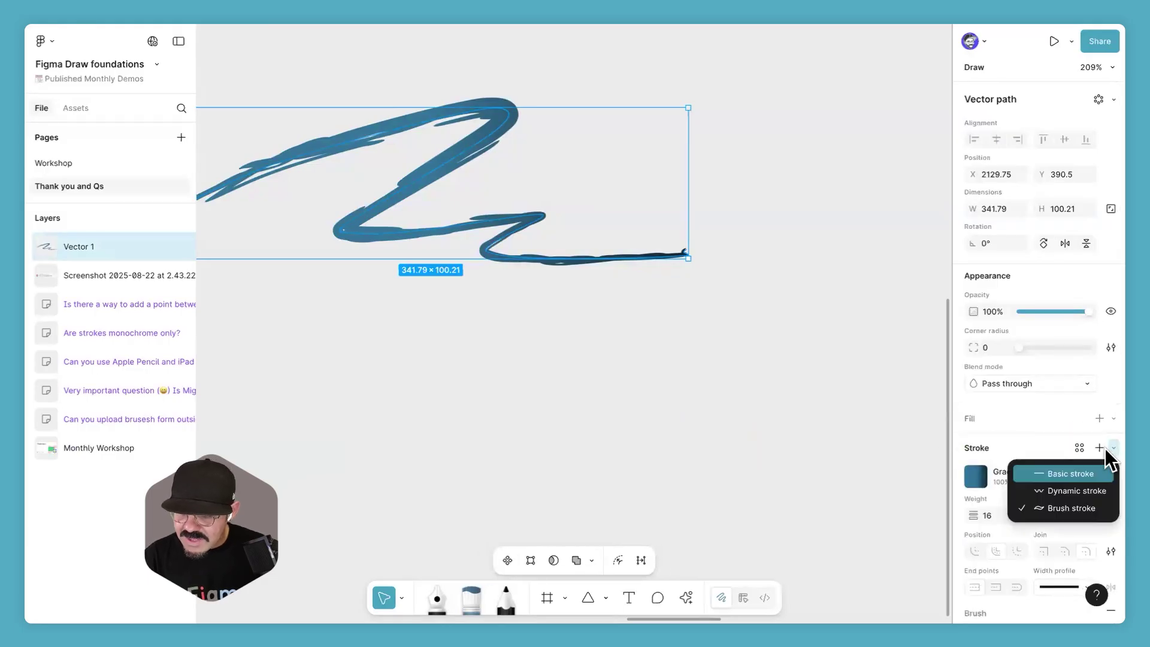
pyautogui.press('Escape')
pyautogui.click(1102, 483)
pyautogui.hotkey('ctrl', 'z')
pyautogui.click(598, 336)
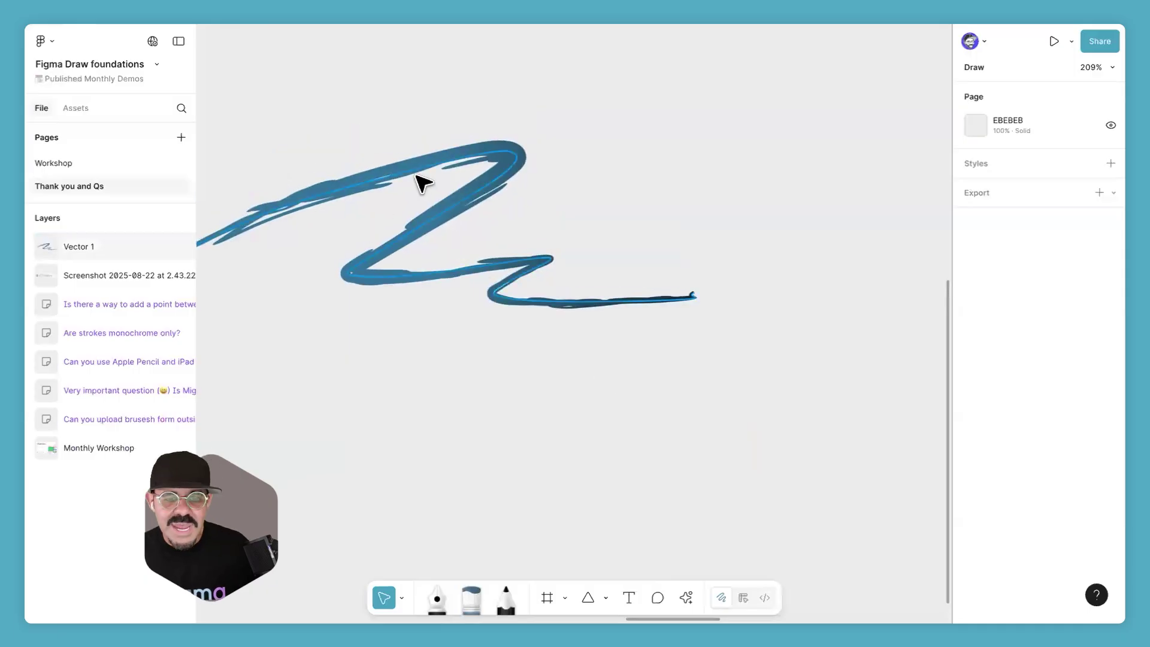
# Step: Change the zigzag brush stroke's paint to an image using the puppy photo in Fill mode
pyautogui.click(467, 197)
pyautogui.click(972, 477)
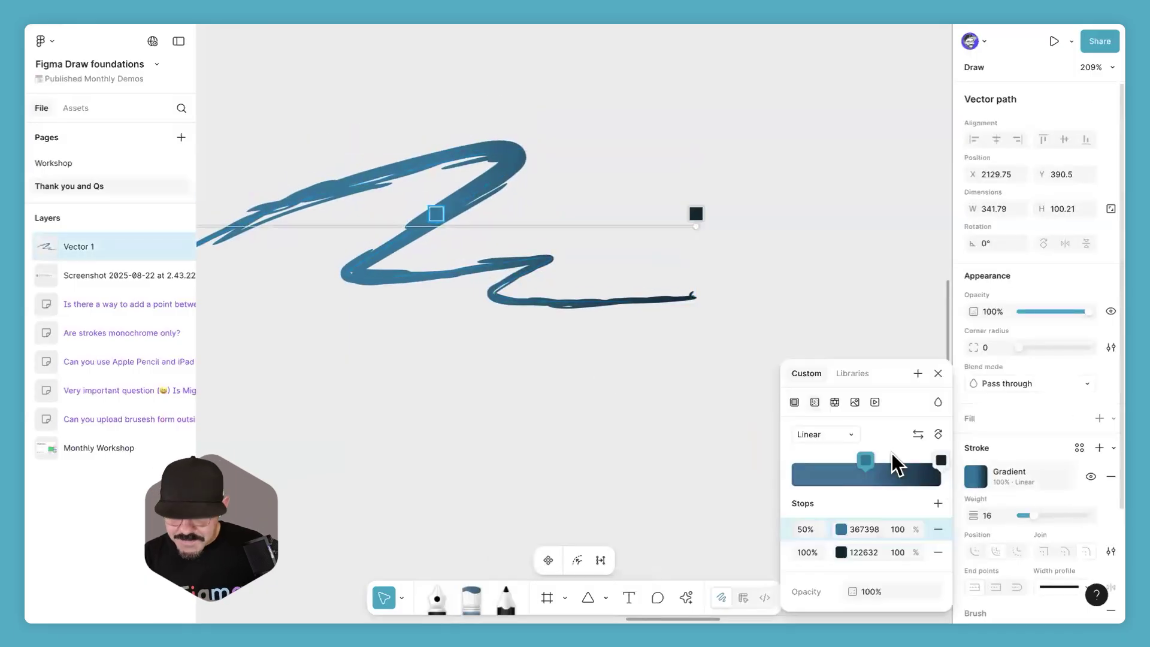
pyautogui.click(854, 402)
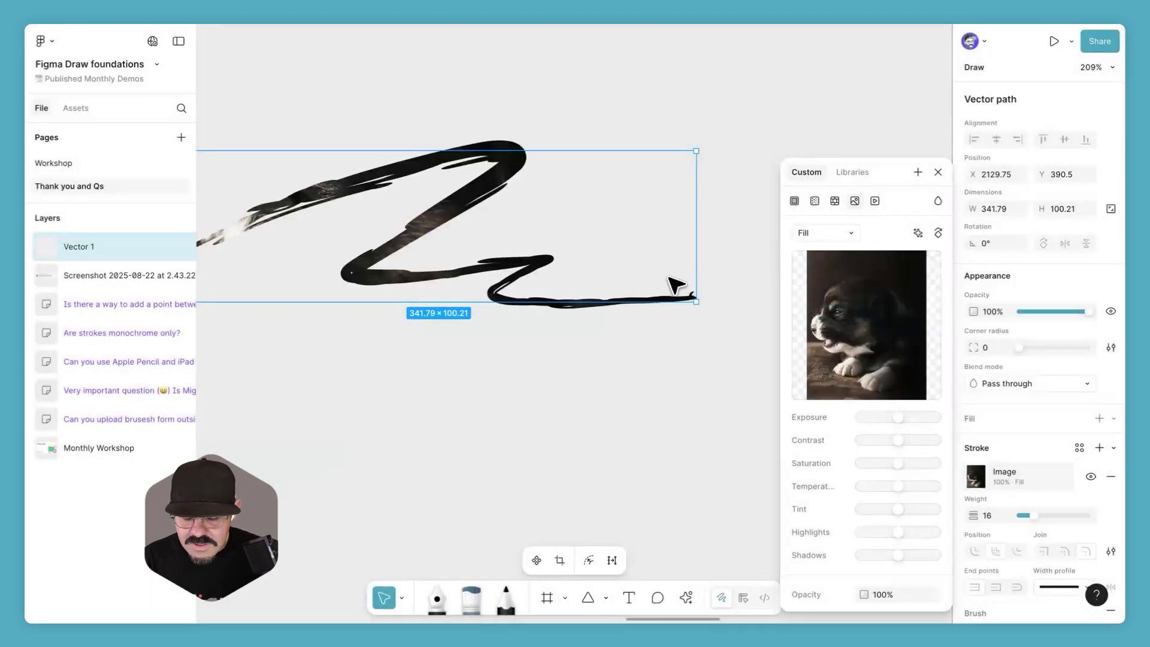
pyautogui.click(938, 171)
# Step: Stretch the zigzag vector to a height of 153 and inspect the photo texture inside its stroke
pyautogui.moveTo(703, 328)
pyautogui.mouseDown()
pyautogui.moveTo(808, 457)
pyautogui.moveTo(718, 359)
pyautogui.mouseUp()
pyautogui.scroll(5, 324, 238)
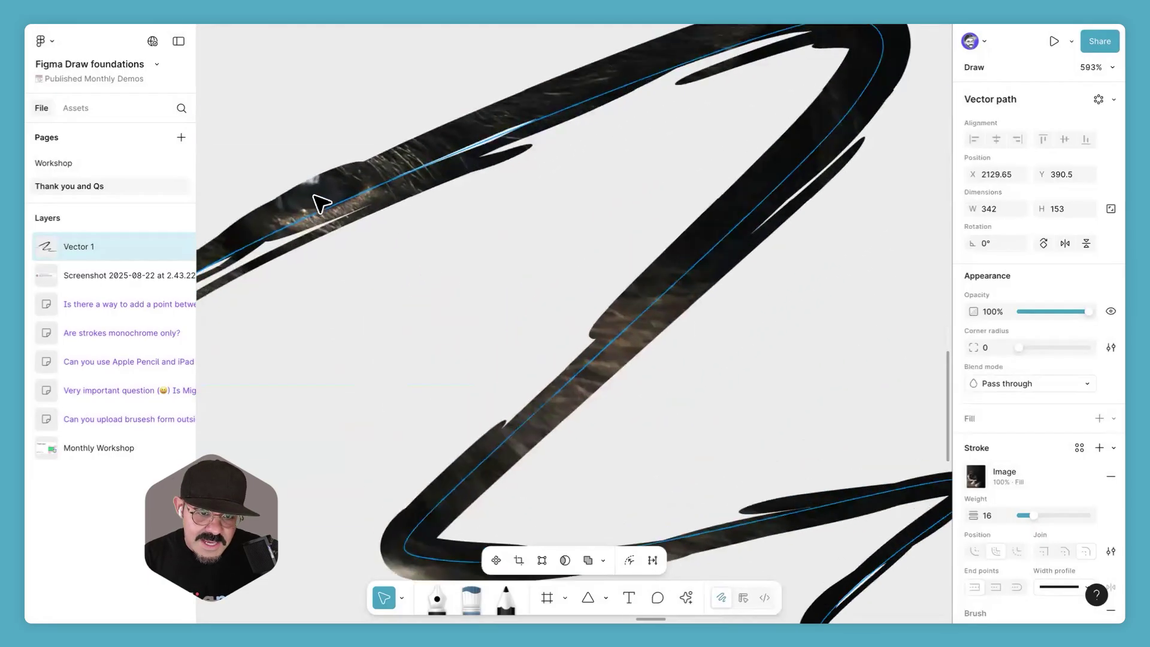
pyautogui.scroll(-5, 341, 225)
pyautogui.click(610, 326)
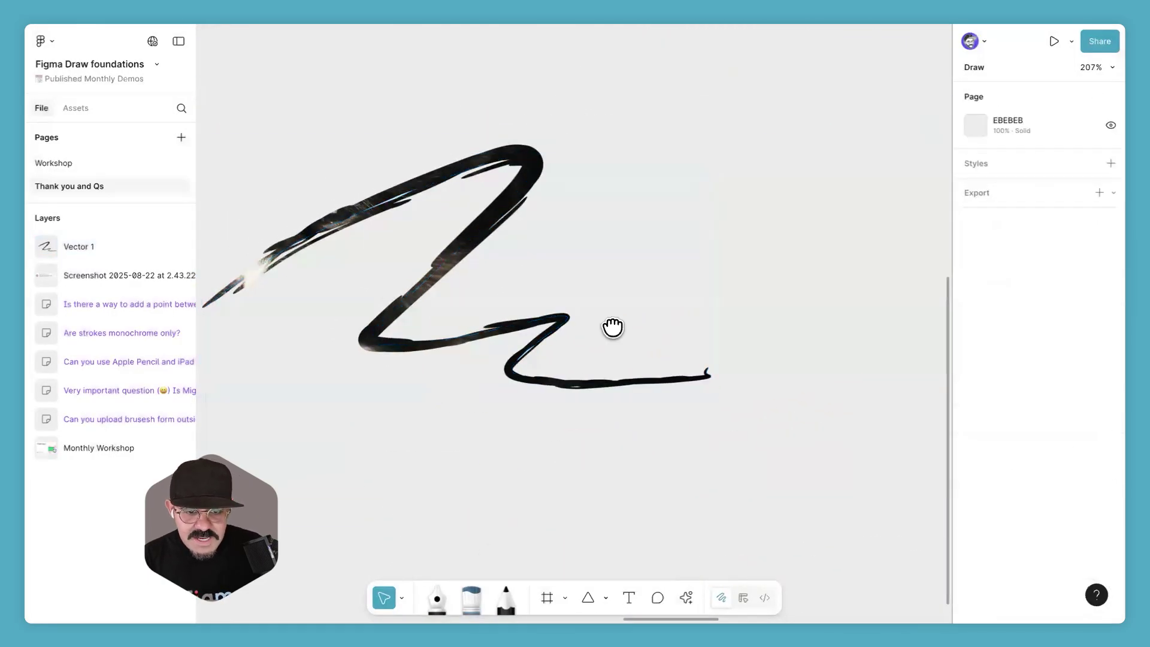
# Step: Paint a dense brush scribble about 240 by 135 below the zigzag vector
pyautogui.scroll(-5, 598, 339)
pyautogui.press('b')
pyautogui.moveTo(430, 407)
pyautogui.mouseDown()
pyautogui.moveTo(500, 391)
pyautogui.moveTo(466, 430)
pyautogui.moveTo(492, 393)
pyautogui.moveTo(586, 386)
pyautogui.moveTo(497, 461)
pyautogui.moveTo(619, 413)
pyautogui.moveTo(426, 340)
pyautogui.mouseUp()
pyautogui.moveTo(619, 413)
pyautogui.mouseDown()
pyautogui.moveTo(598, 252)
pyautogui.moveTo(636, 441)
pyautogui.moveTo(711, 403)
pyautogui.mouseUp()
pyautogui.press('v')
# Step: Copy the zigzag's image stroke paint and paste it onto the blue scribble's stroke
pyautogui.click(698, 168)
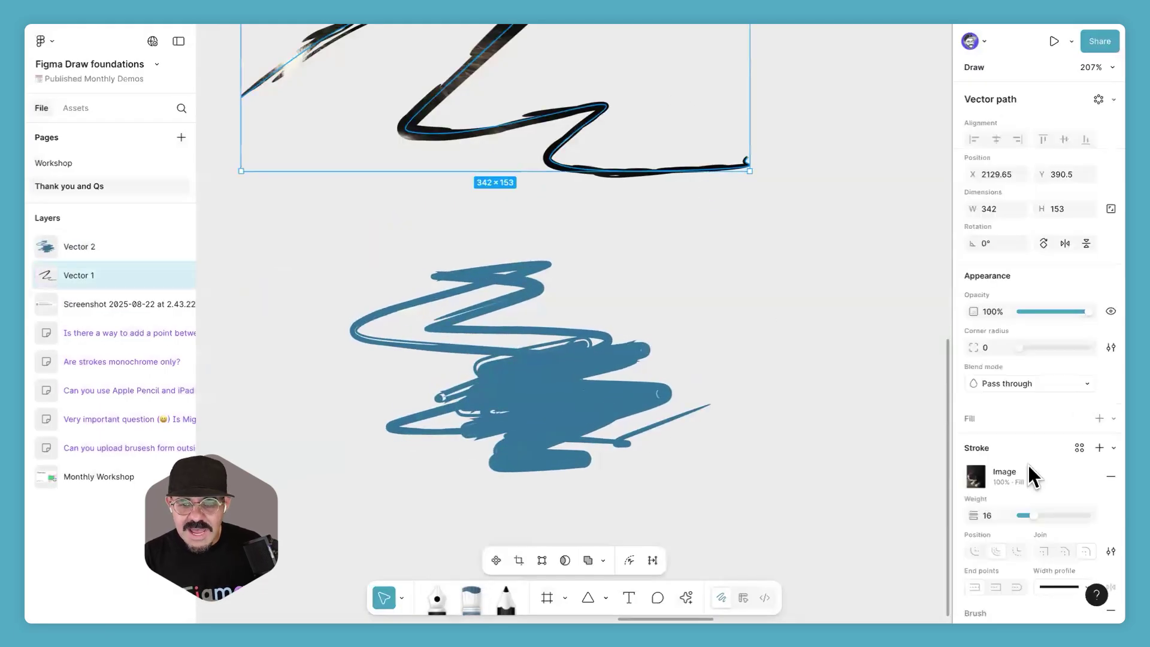
pyautogui.click(958, 480)
pyautogui.click(590, 380)
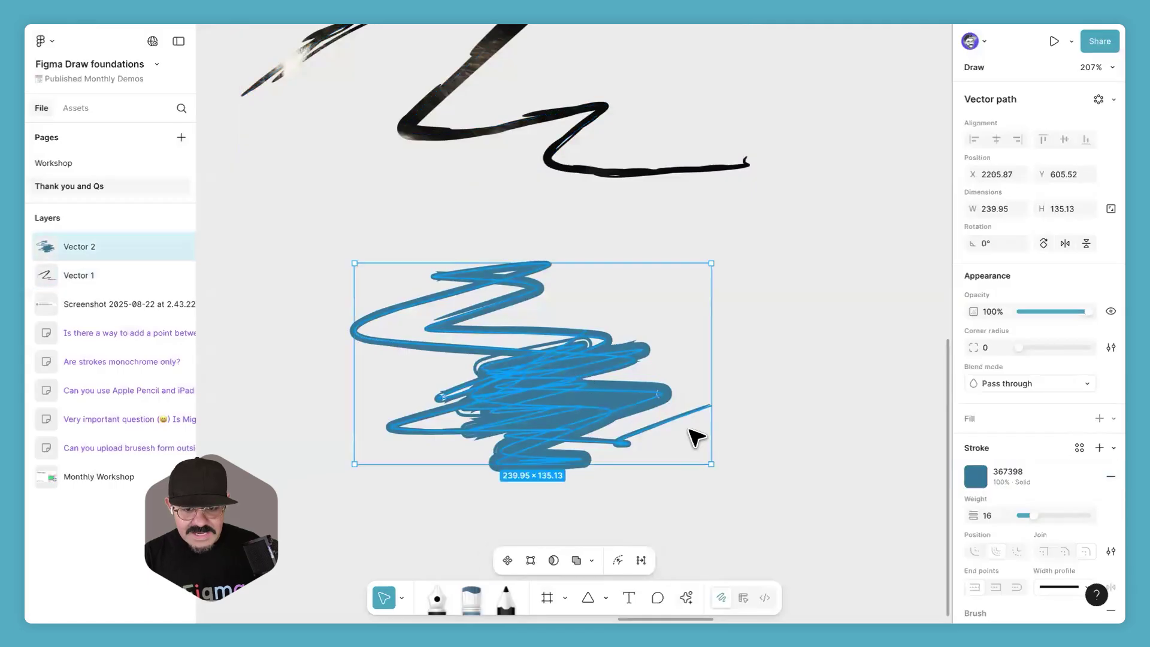
pyautogui.hotkey('ctrl', 'v')
pyautogui.click(688, 436)
# Step: Switch the scribble's image stroke paint to Crop mode and shrink the puppy photo over the scribble's dense lower part
pyautogui.scroll(5, 470, 465)
pyautogui.scroll(-3, 457, 335)
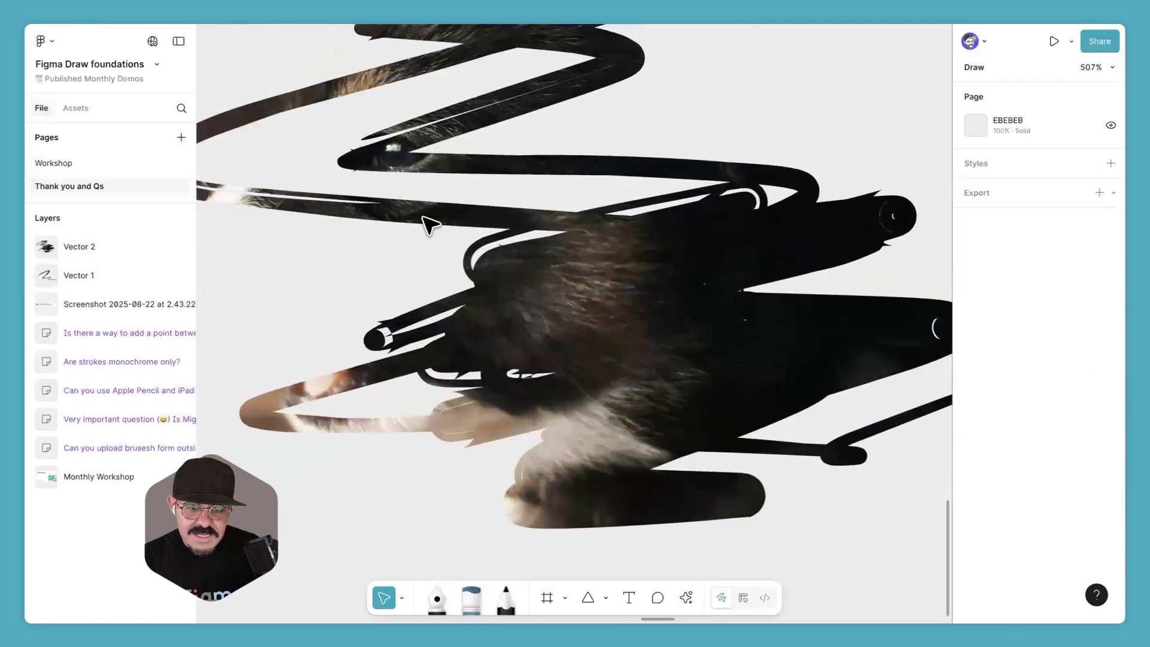
pyautogui.click(664, 386)
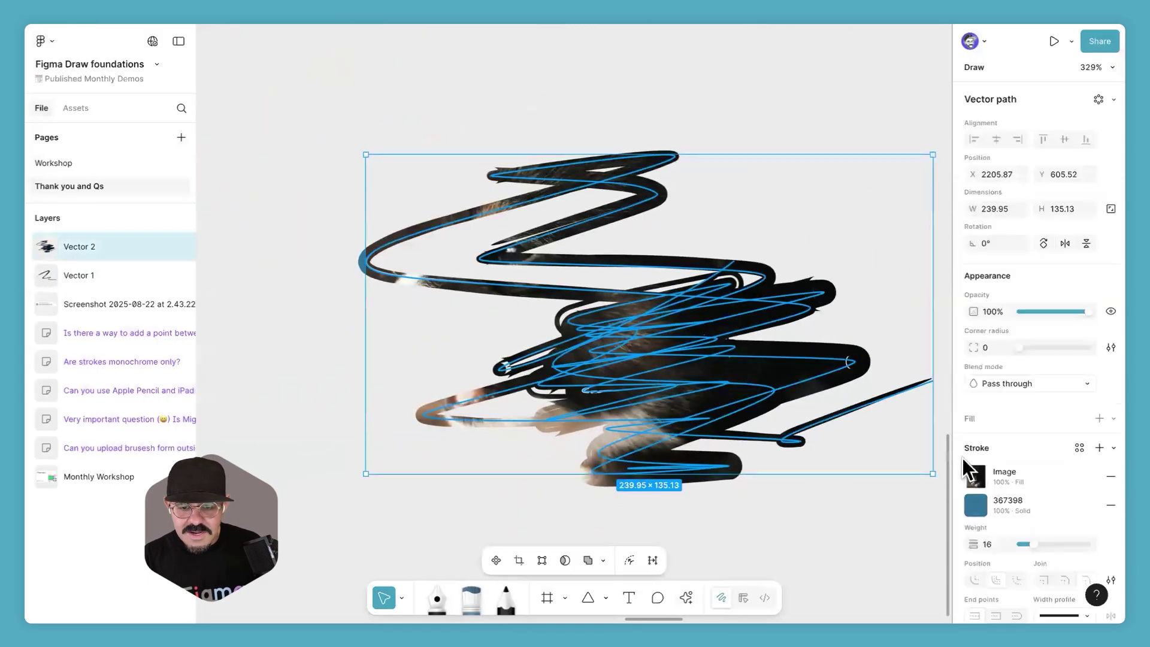
pyautogui.click(974, 478)
pyautogui.moveTo(855, 325)
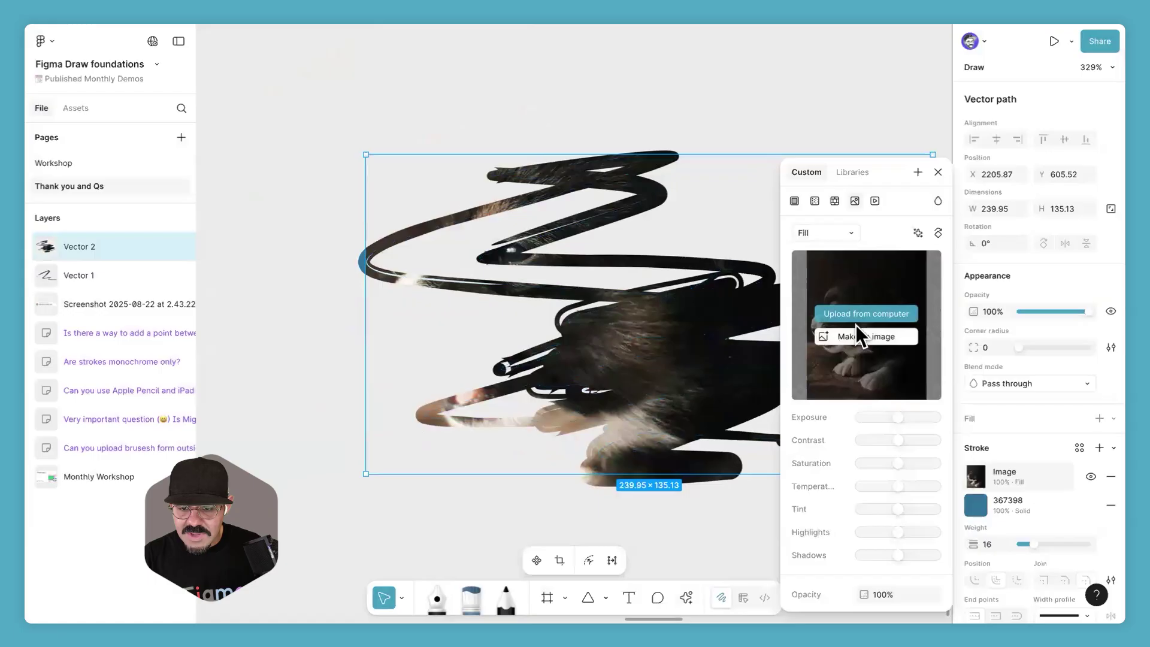
pyautogui.click(818, 230)
pyautogui.click(822, 266)
pyautogui.moveTo(642, 350); pyautogui.dragTo(802, 419)
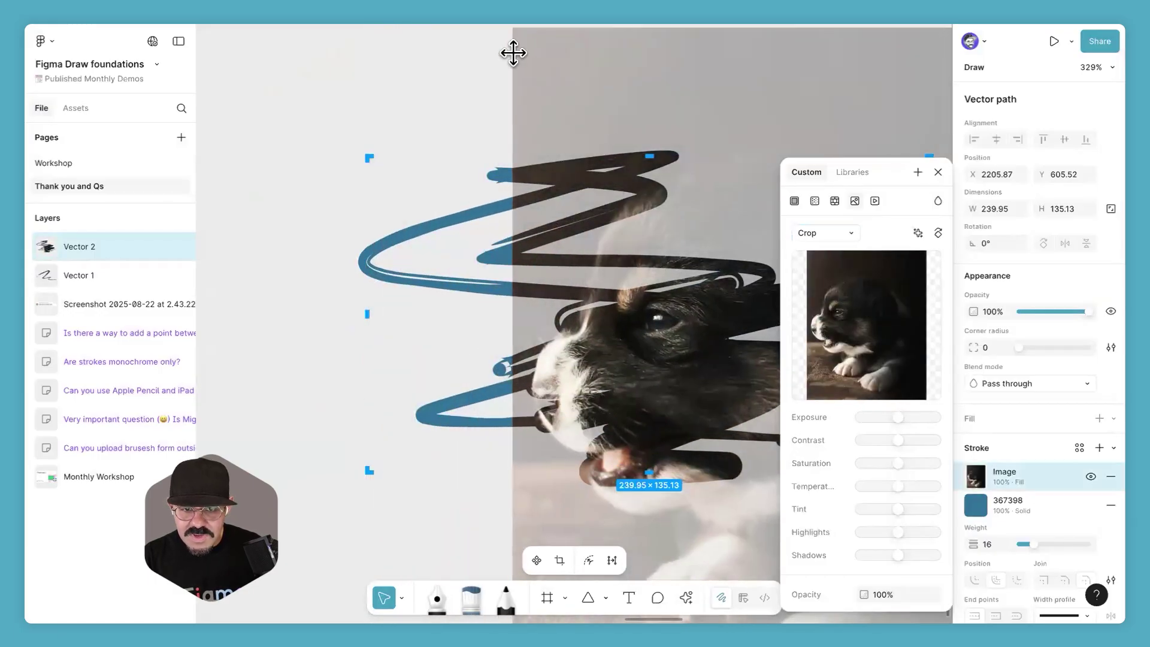
pyautogui.moveTo(575, 87); pyautogui.dragTo(670, 159)
pyautogui.moveTo(639, 313); pyautogui.dragTo(609, 313)
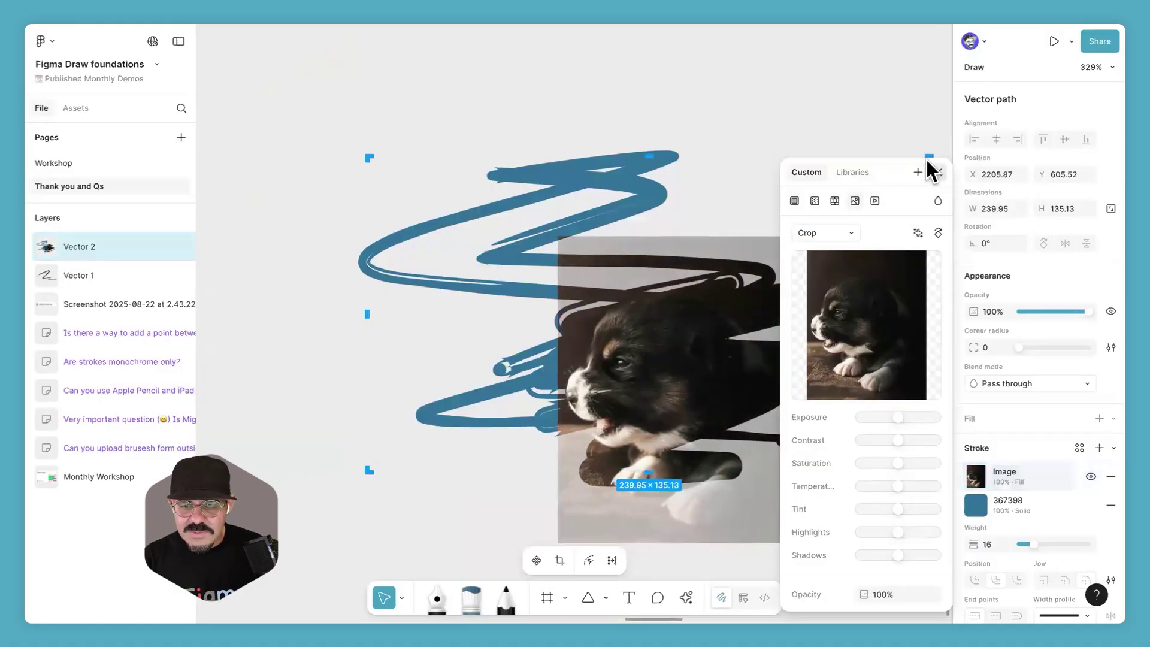
pyautogui.press('Escape')
pyautogui.press('Escape')
# Step: Examine the cropped photo stroke and read the question notes about monochrome strokes and adding a point between existing points
pyautogui.scroll(-3, 842, 190)
pyautogui.scroll(-2, 686, 223)
pyautogui.click(507, 307)
pyautogui.scroll(-2, 521, 457)
pyautogui.scroll(5, 571, 274)
pyautogui.scroll(10, 571, 274)
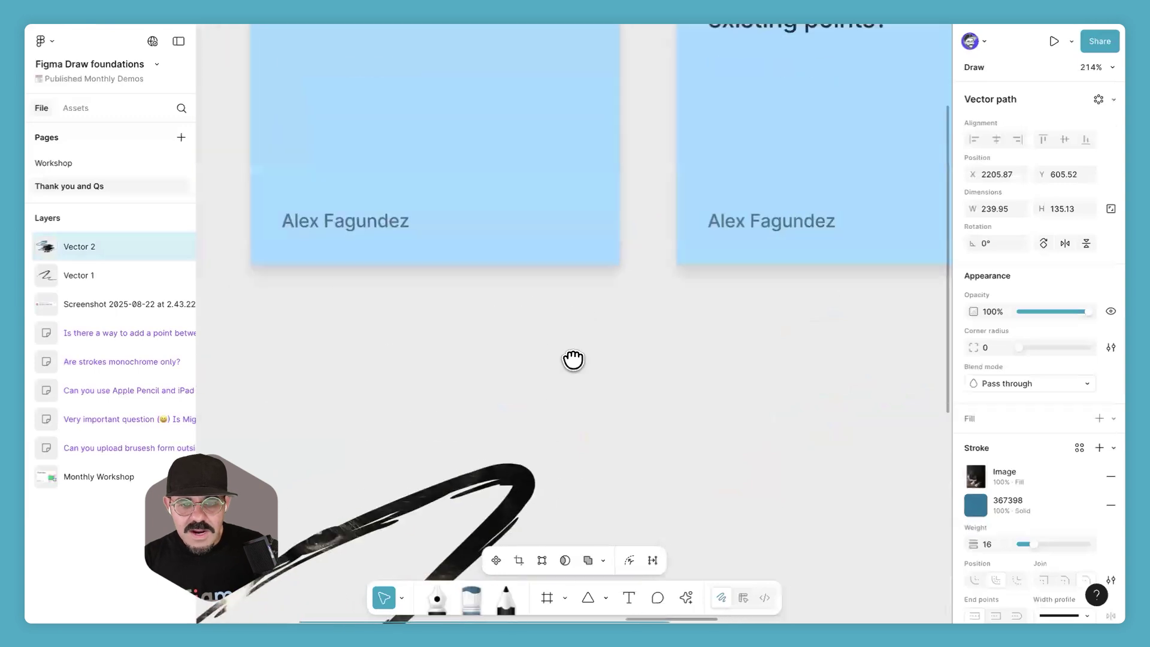
pyautogui.scroll(-2, 427, 233)
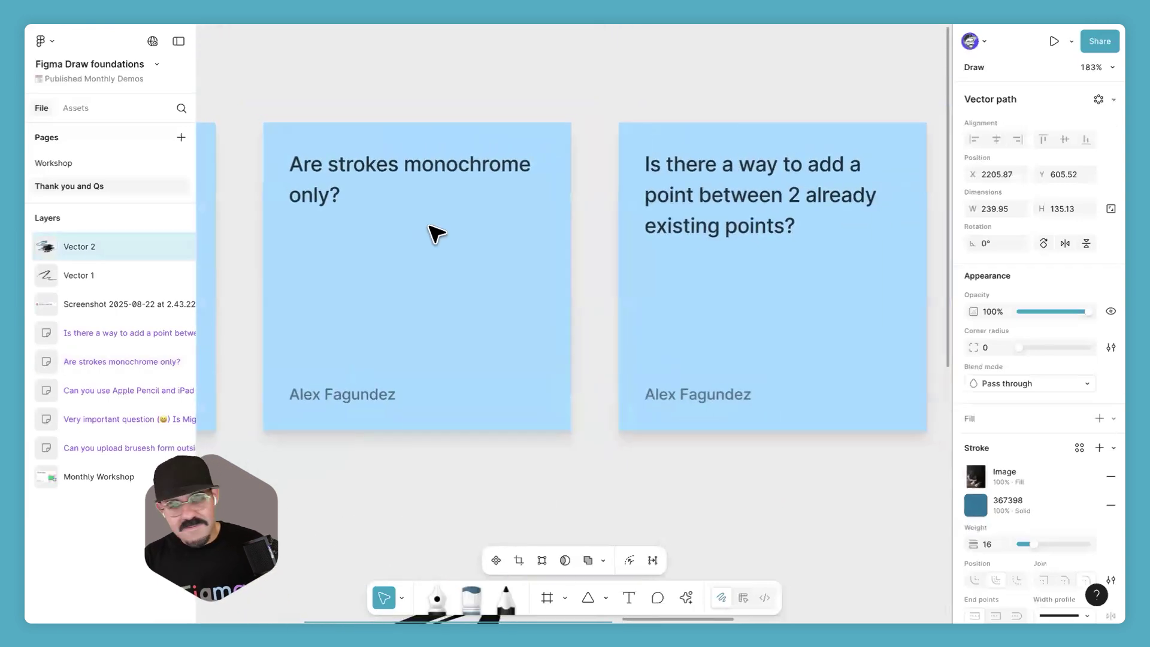
pyautogui.hscroll(4, 436, 231)
pyautogui.hscroll(-2, 489, 256)
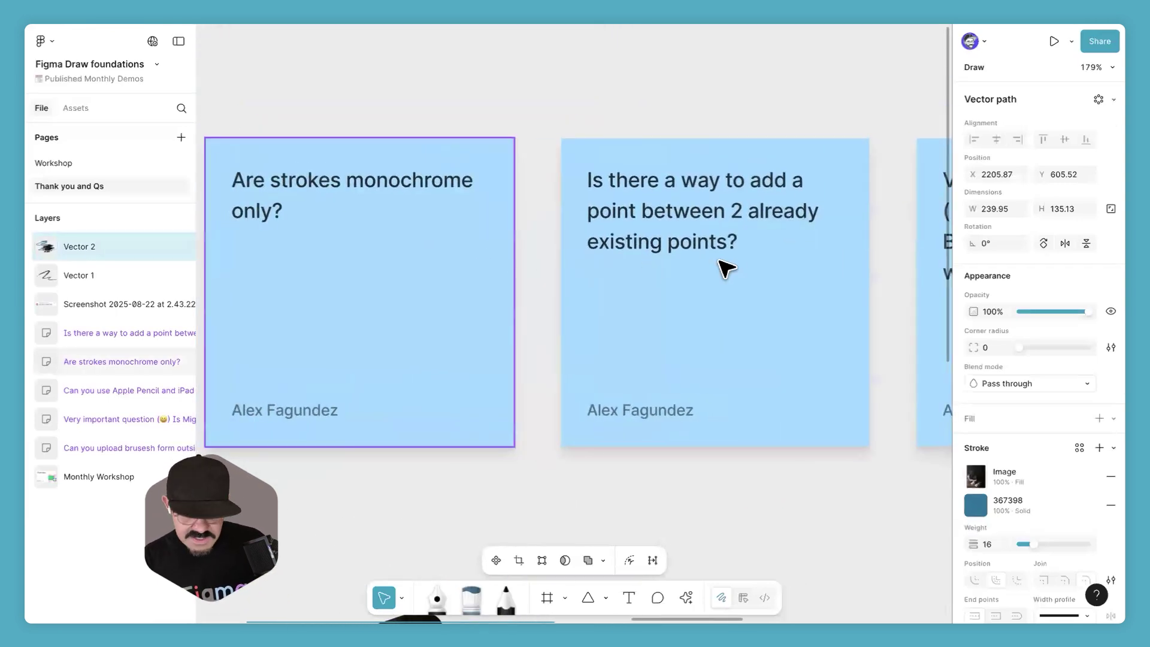
pyautogui.hscroll(3, 765, 260)
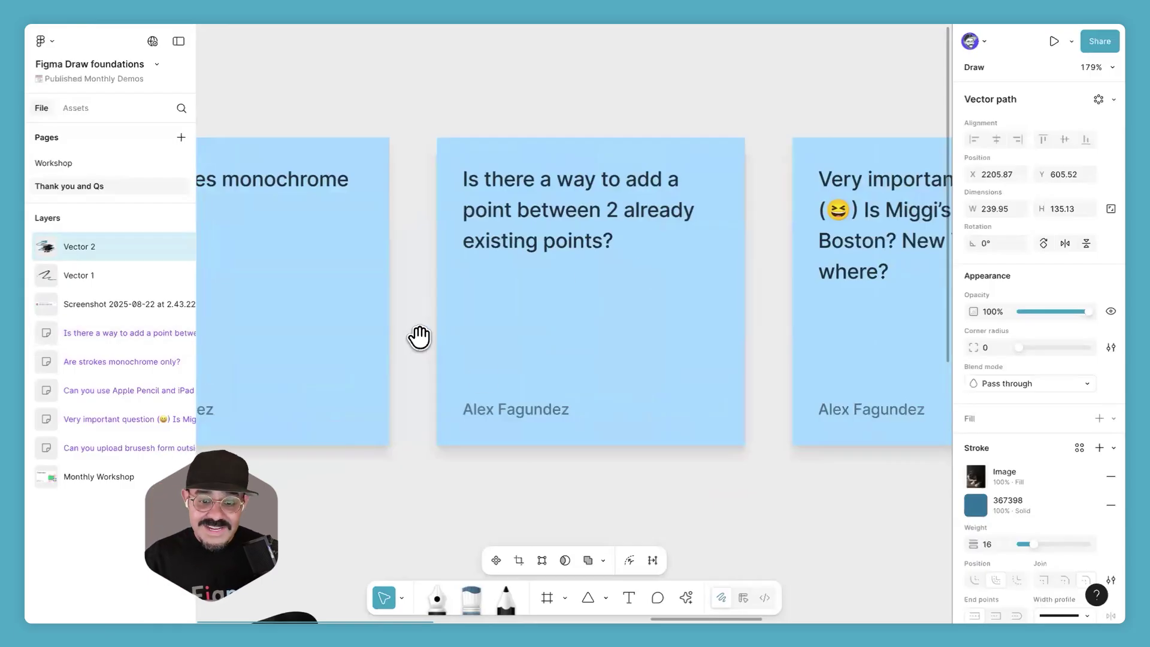
pyautogui.scroll(-3, 587, 174)
pyautogui.hscroll(2, 587, 174)
pyautogui.scroll(-2, 530, 139)
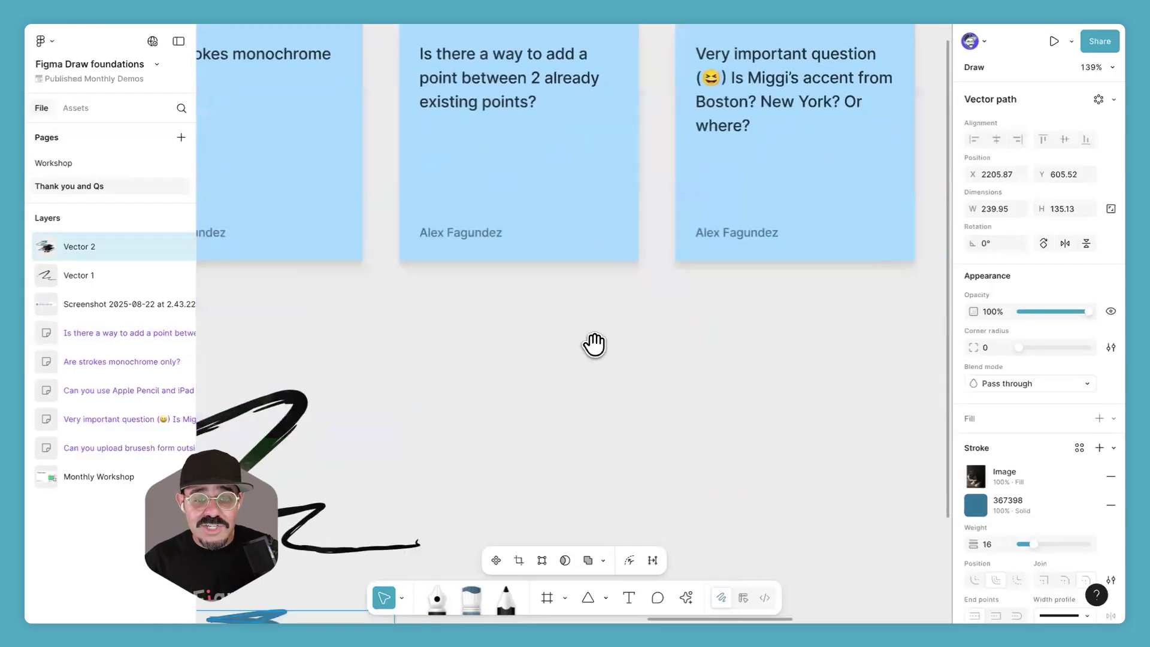
# Step: Draw a rectangle in the empty area below the question notes and open its vector points for editing
pyautogui.scroll(-1, 593, 341)
pyautogui.press('r')
pyautogui.moveTo(510, 334); pyautogui.dragTo(691, 477)
pyautogui.scroll(3, 626, 471)
pyautogui.press('Return')
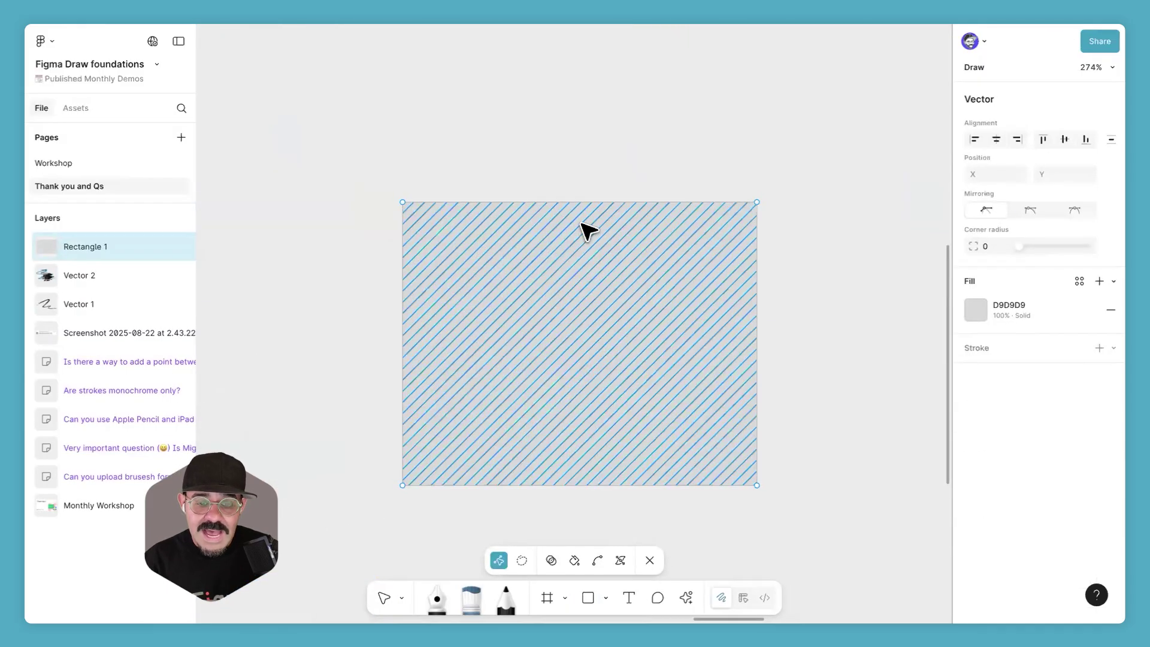
pyautogui.scroll(2, 586, 212)
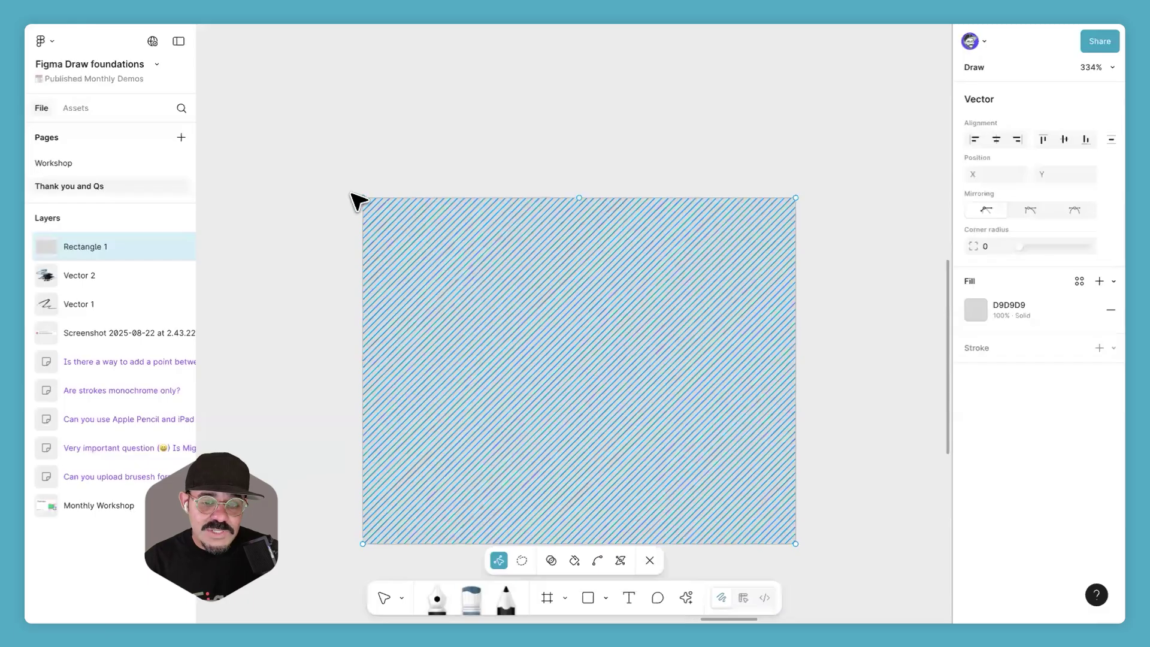
# Step: Add points at the middle and both quarter positions of the rectangle's top edge, and three points along its right edge's upper half
pyautogui.click(579, 199)
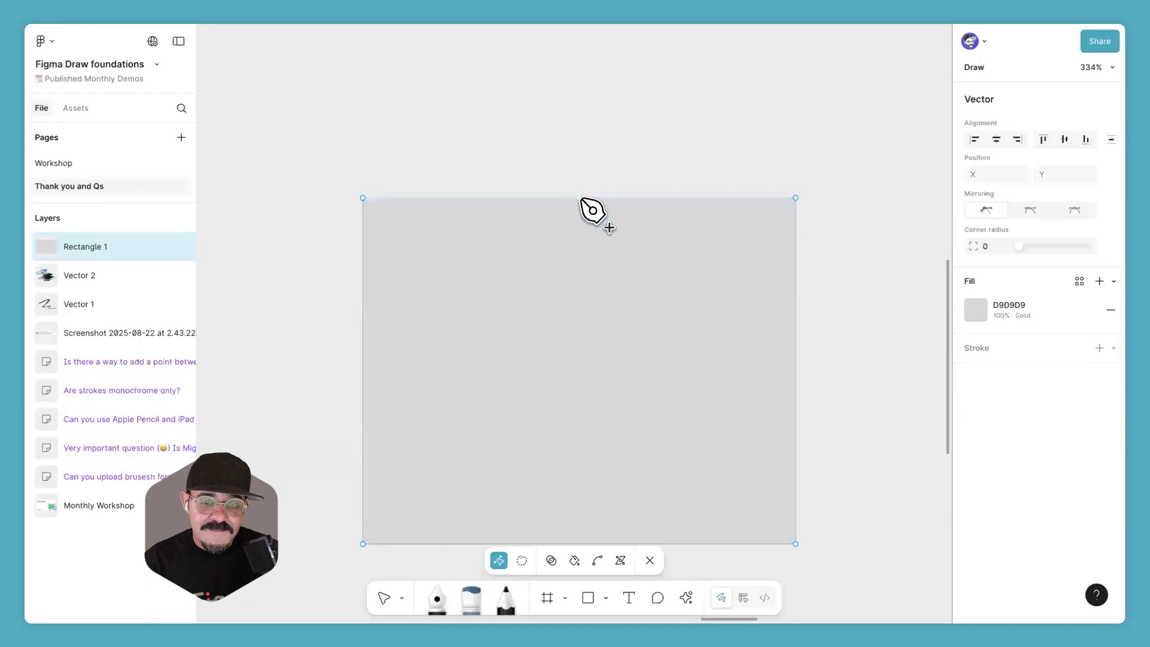
pyautogui.click(472, 198)
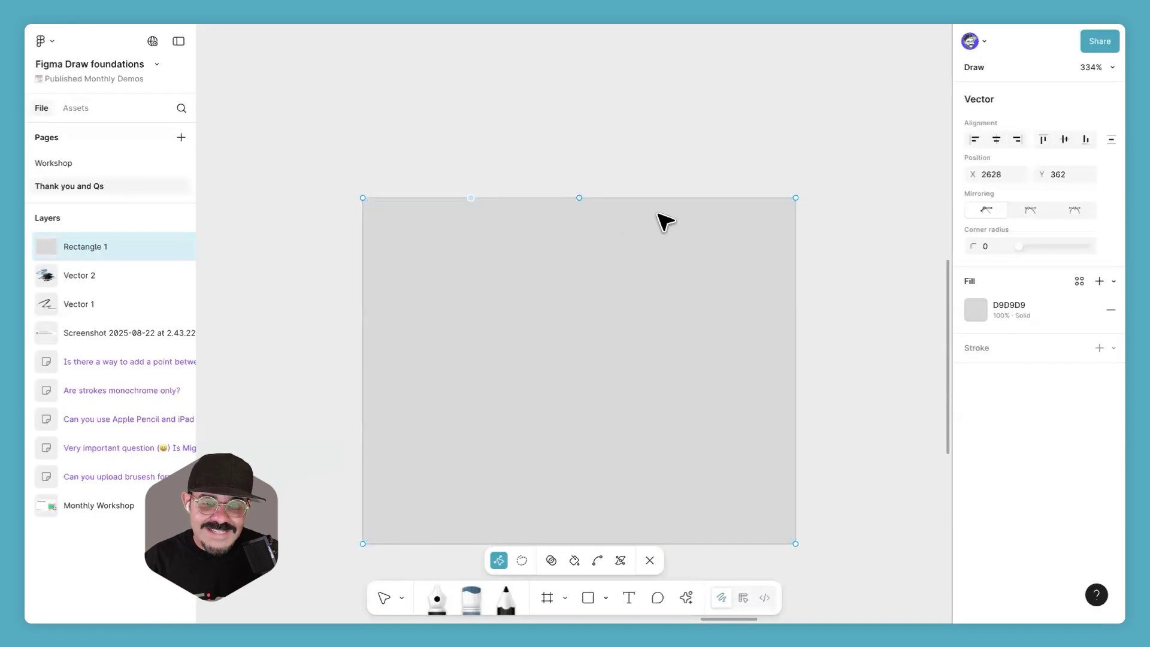
pyautogui.click(687, 198)
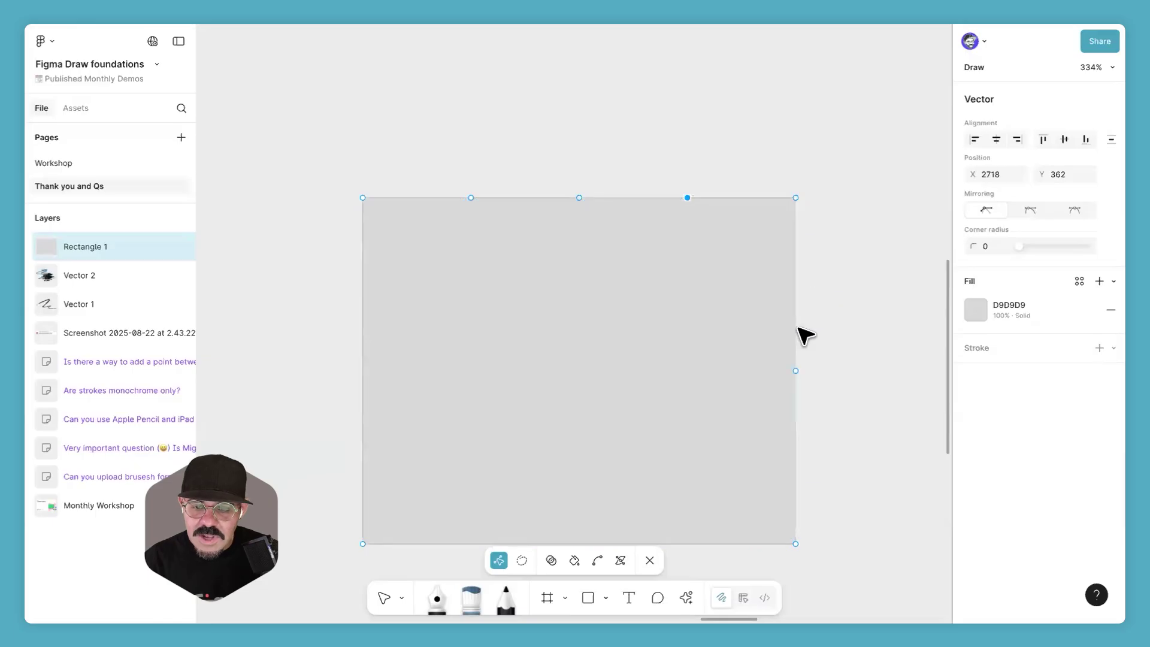
pyautogui.click(796, 371)
pyautogui.click(796, 284)
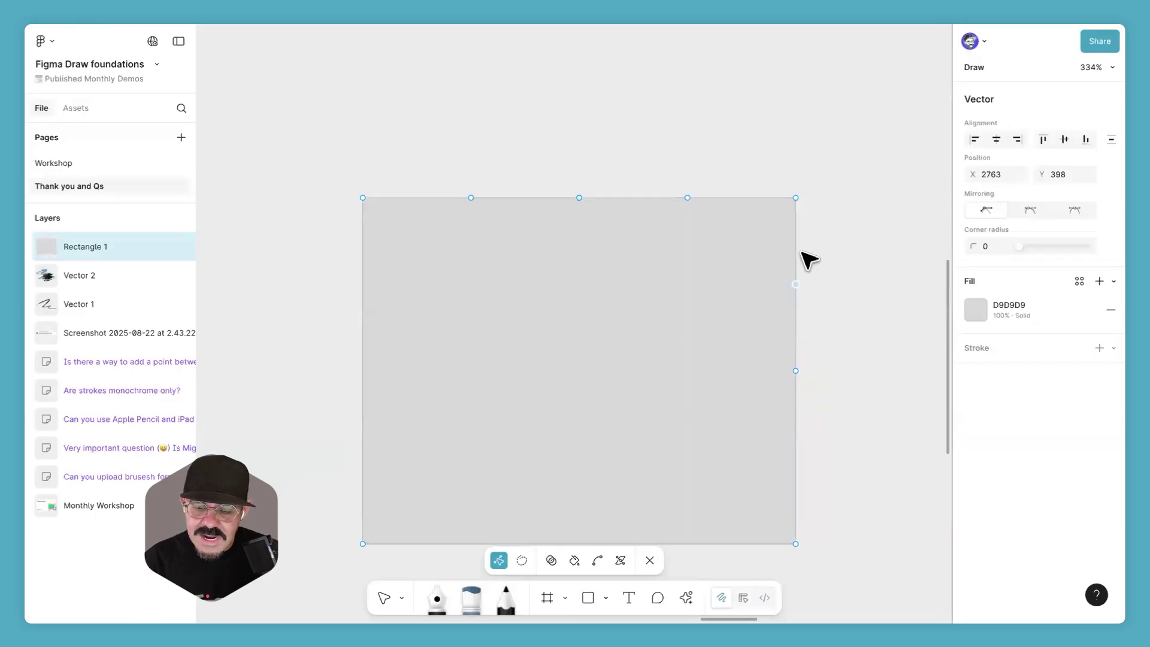
pyautogui.click(796, 241)
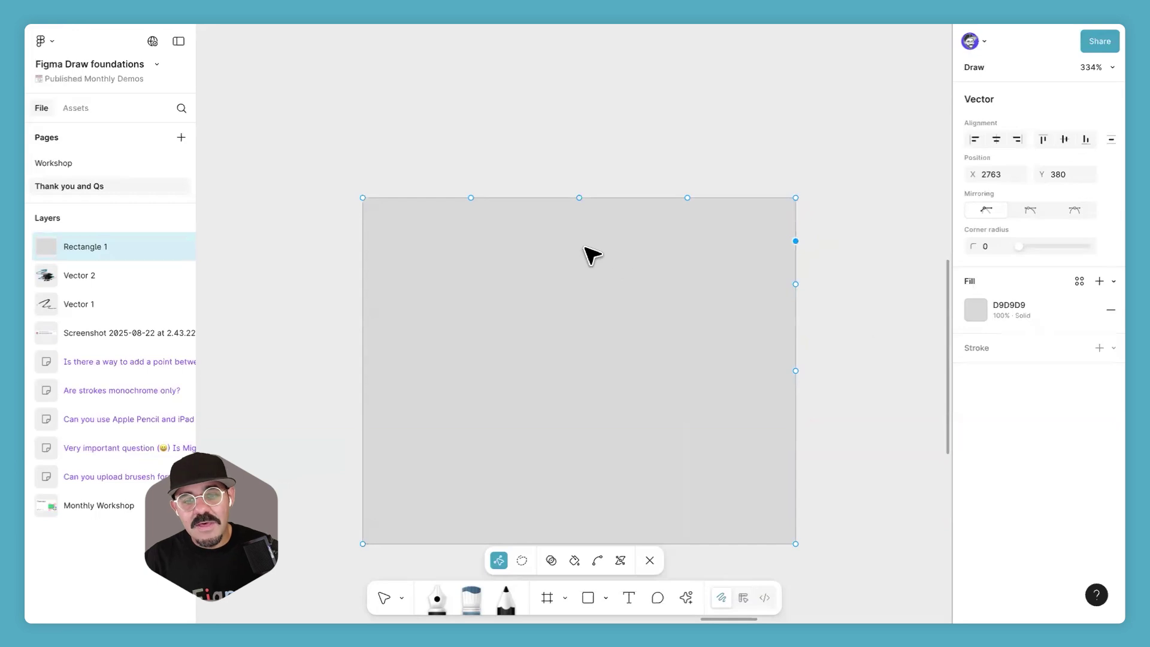
# Step: Raise the top edge's middle point and lower the two points beside it into a crown shape, finishing the vector edit
pyautogui.moveTo(579, 198); pyautogui.dragTo(579, 133)
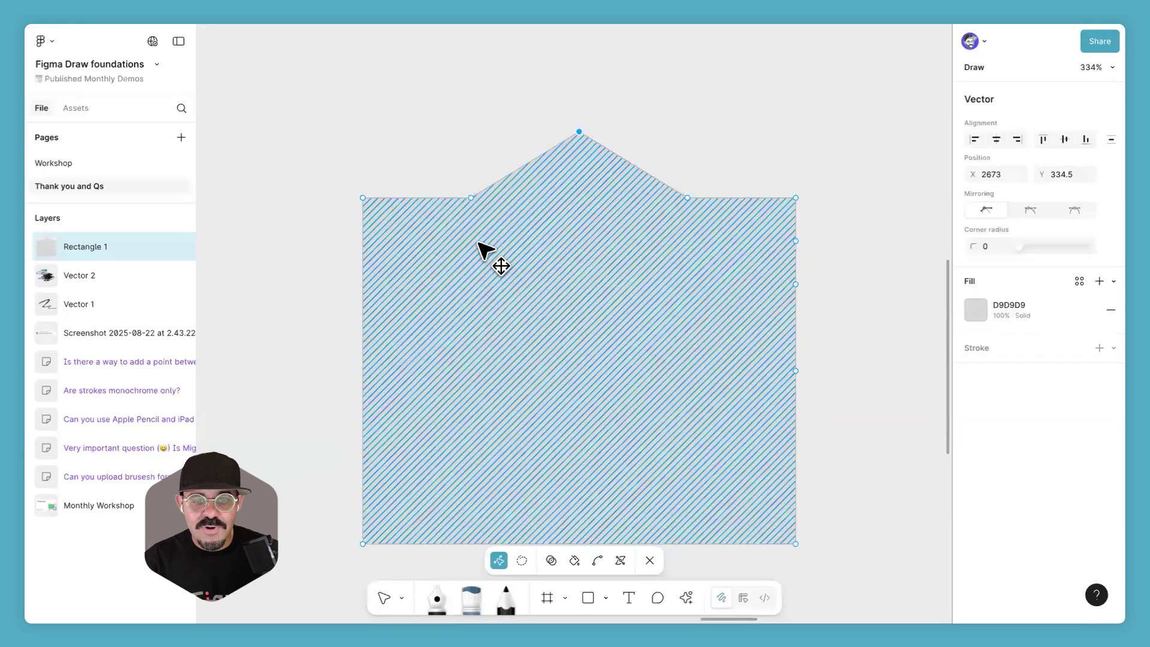
pyautogui.scroll(2, 694, 245)
pyautogui.moveTo(694, 245); pyautogui.dragTo(673, 287)
pyautogui.moveTo(477, 246); pyautogui.dragTo(483, 279)
pyautogui.scroll(3, 500, 299)
pyautogui.click(513, 308)
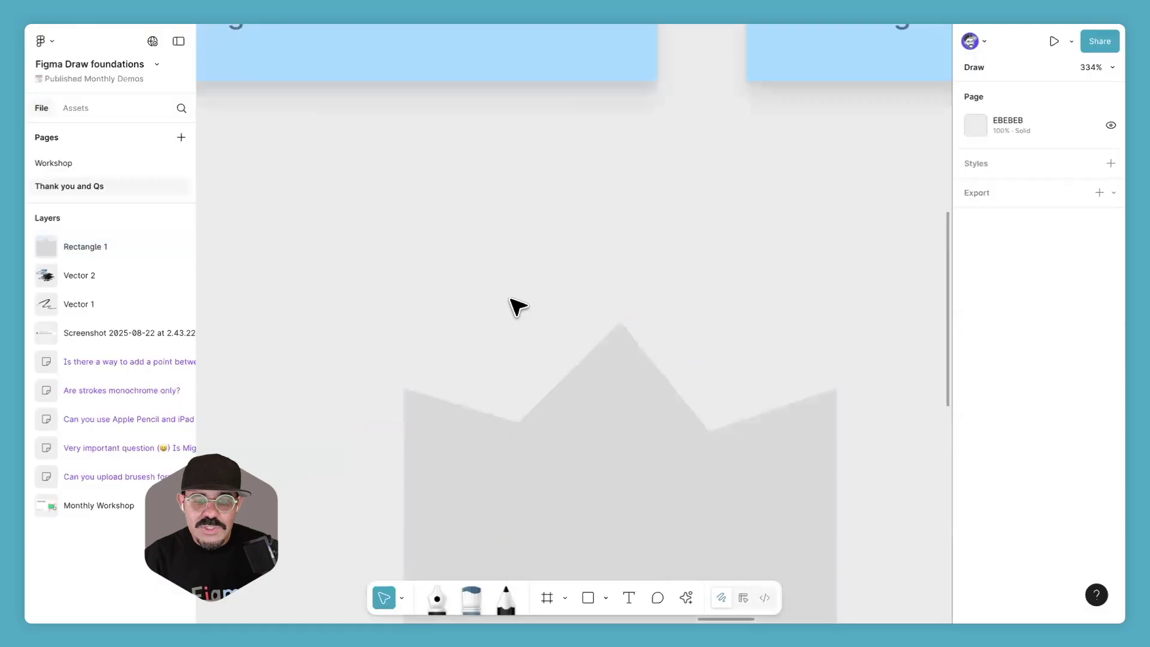
# Step: Read the question note about the presenter's accent and the workshop chat message in the screenshot beside it
pyautogui.scroll(-5, 511, 362)
pyautogui.scroll(2, 476, 350)
pyautogui.scroll(3, 476, 351)
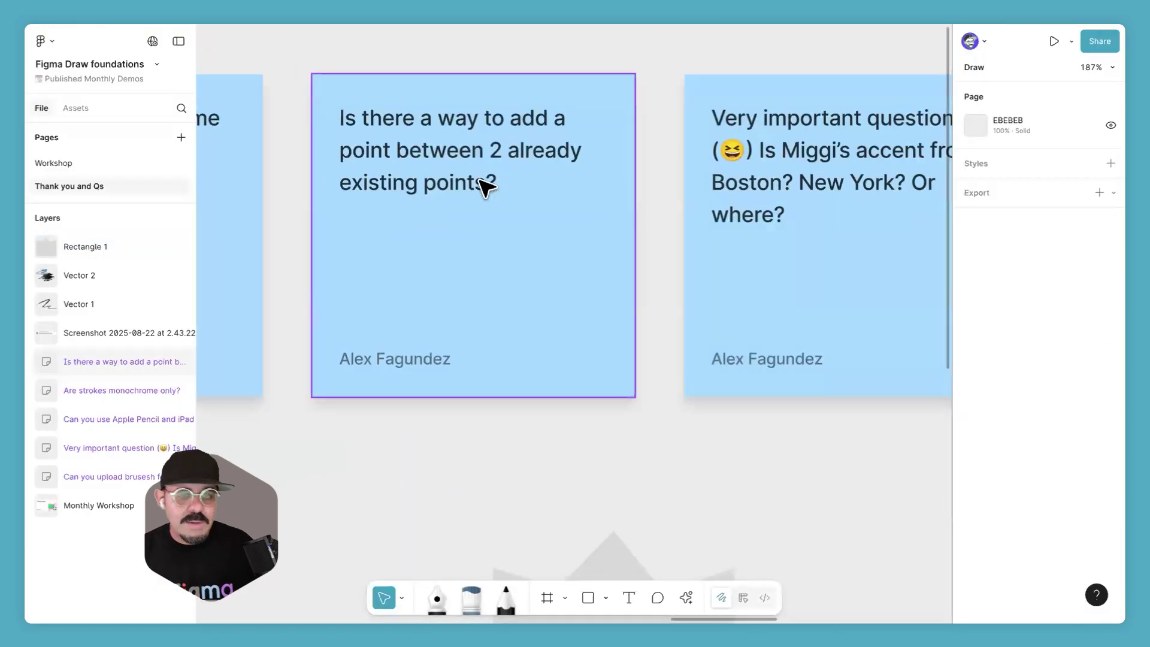
pyautogui.hscroll(5, 592, 282)
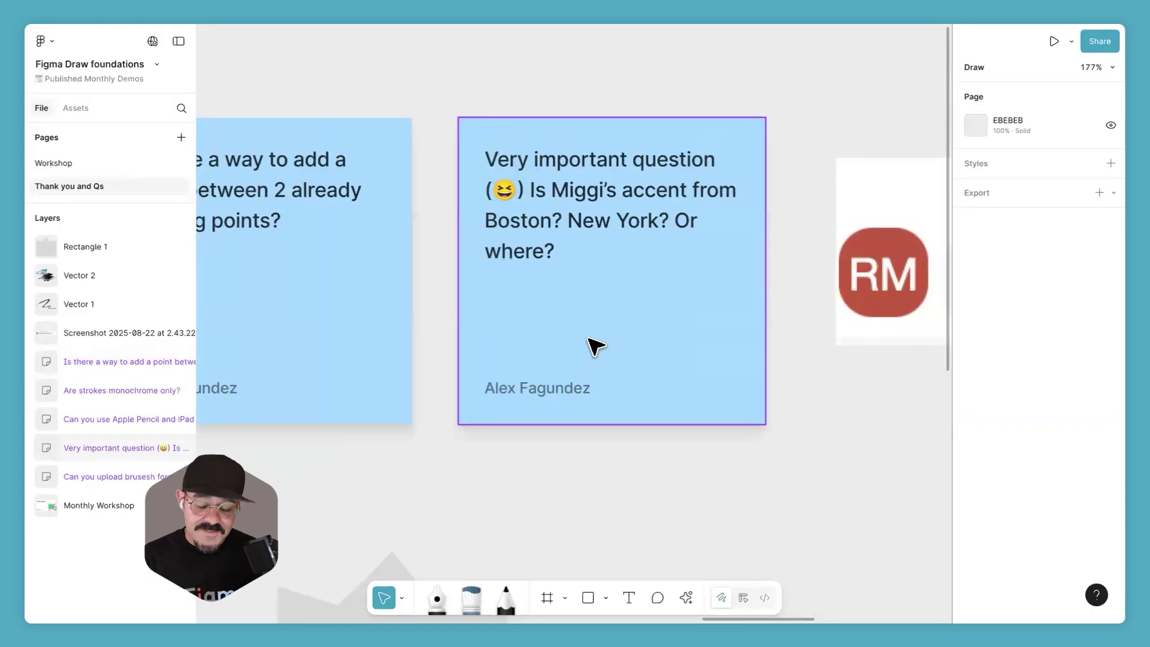
pyautogui.scroll(-2, 680, 504)
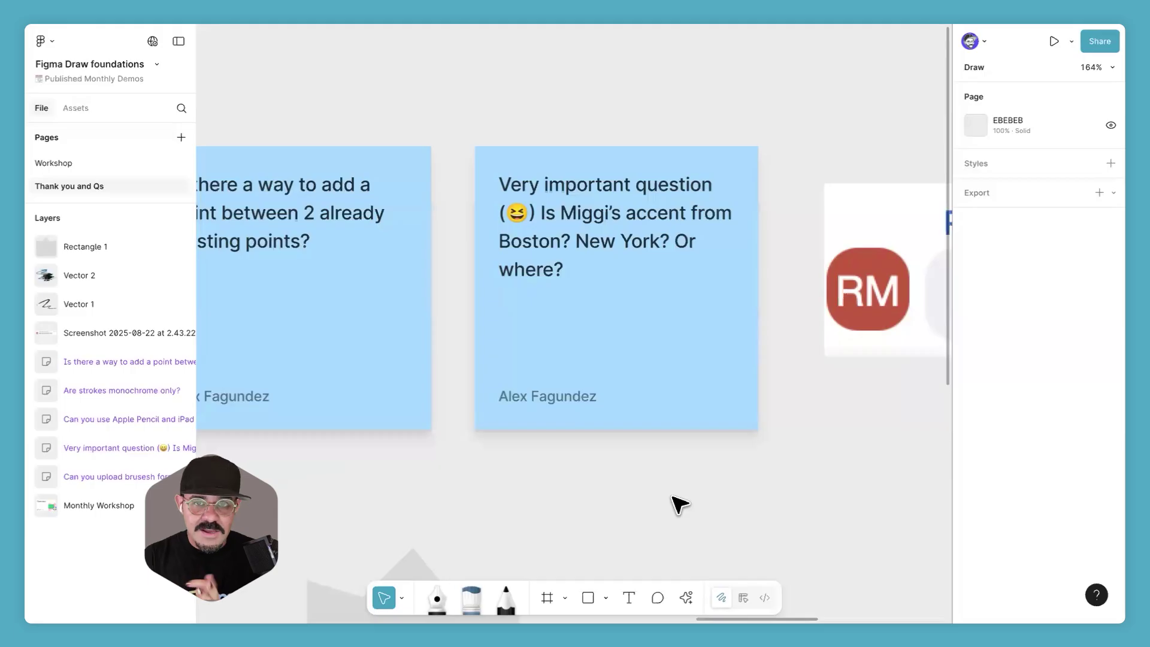
pyautogui.scroll(-5, 685, 483)
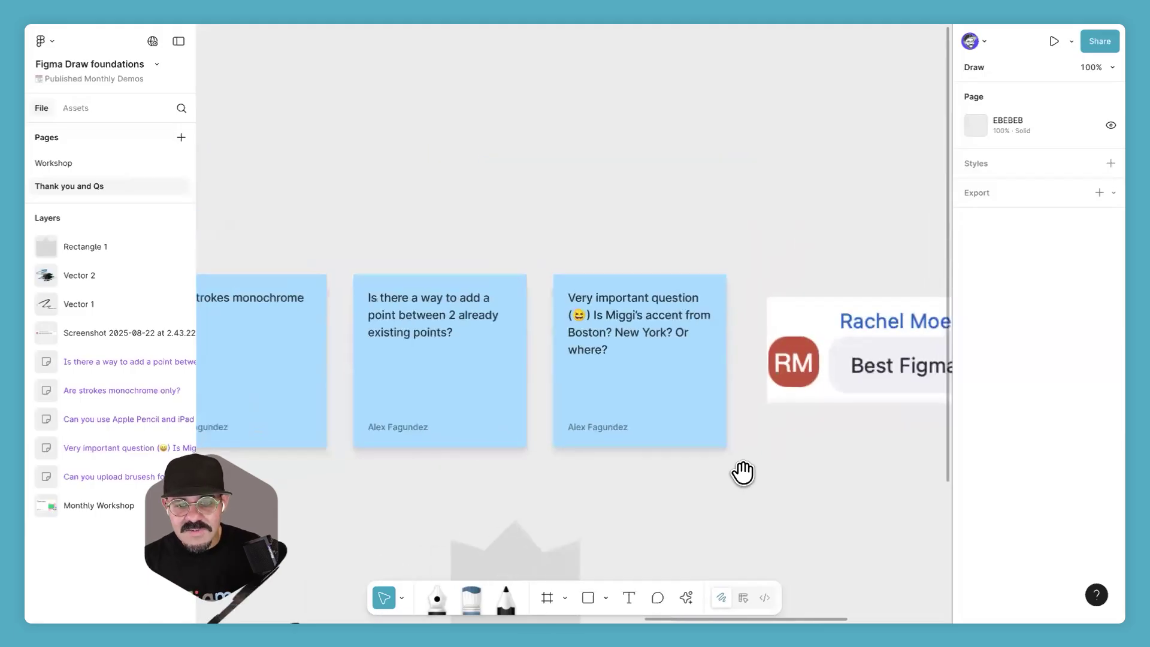
pyautogui.hscroll(10, 739, 469)
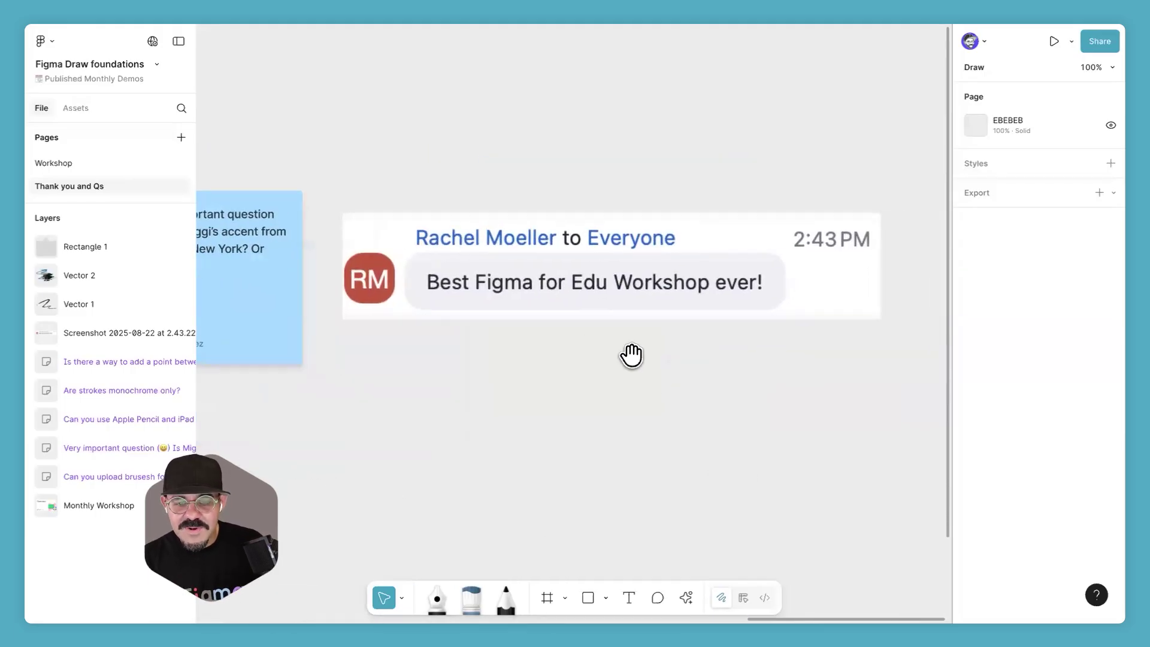
# Step: Paint a zigzag brush stroke across the chat screenshot's lower edge and move the screenshot upward
pyautogui.click(471, 598)
pyautogui.moveTo(404, 346)
pyautogui.mouseDown()
pyautogui.moveTo(779, 375)
pyautogui.moveTo(716, 355)
pyautogui.mouseUp()
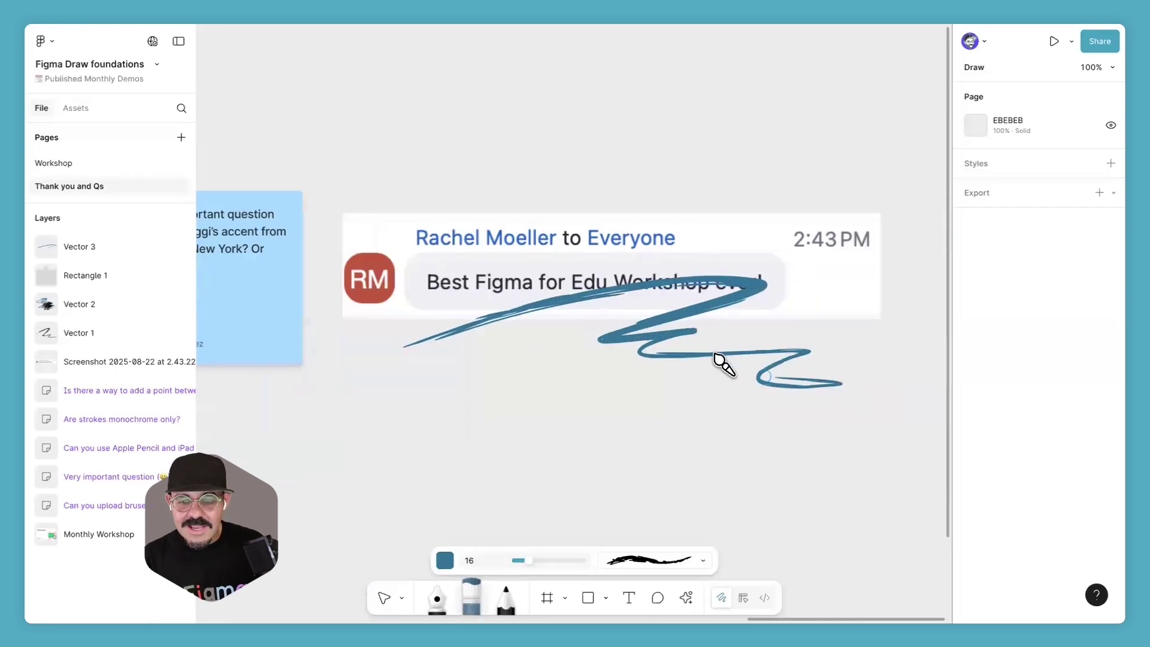
pyautogui.press('v')
pyautogui.moveTo(698, 308); pyautogui.dragTo(695, 257)
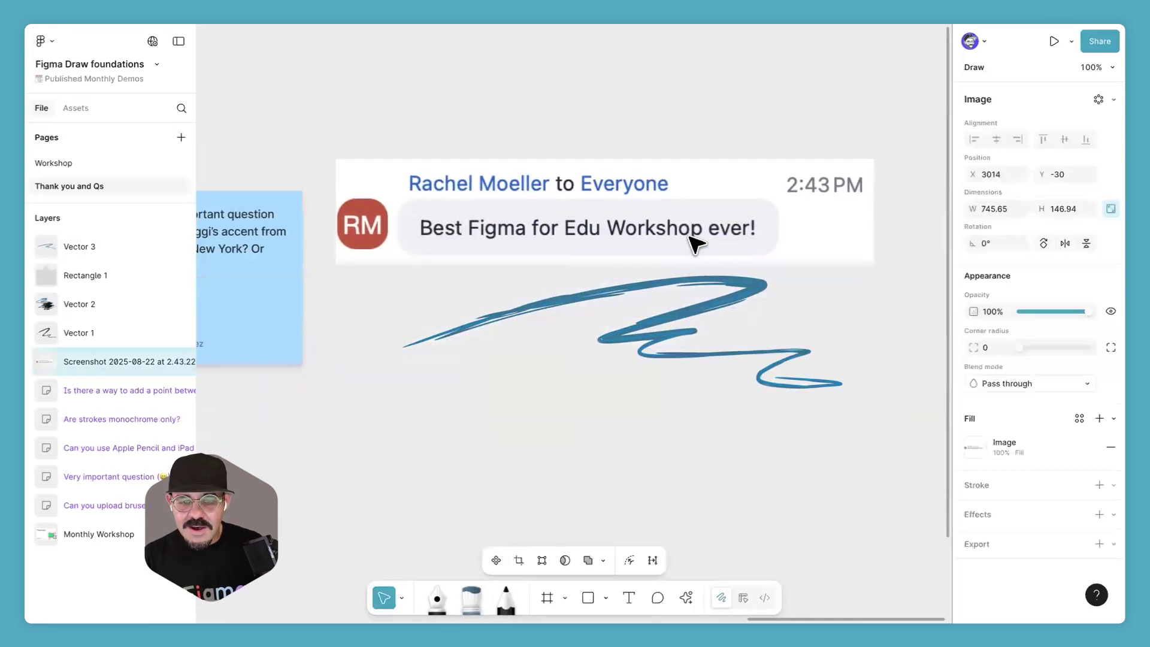
pyautogui.click(683, 330)
pyautogui.click(642, 400)
# Step: Review the question notes and sample drawings, and bring the "Thank you!" workshop slide into view
pyautogui.scroll(-5, 662, 419)
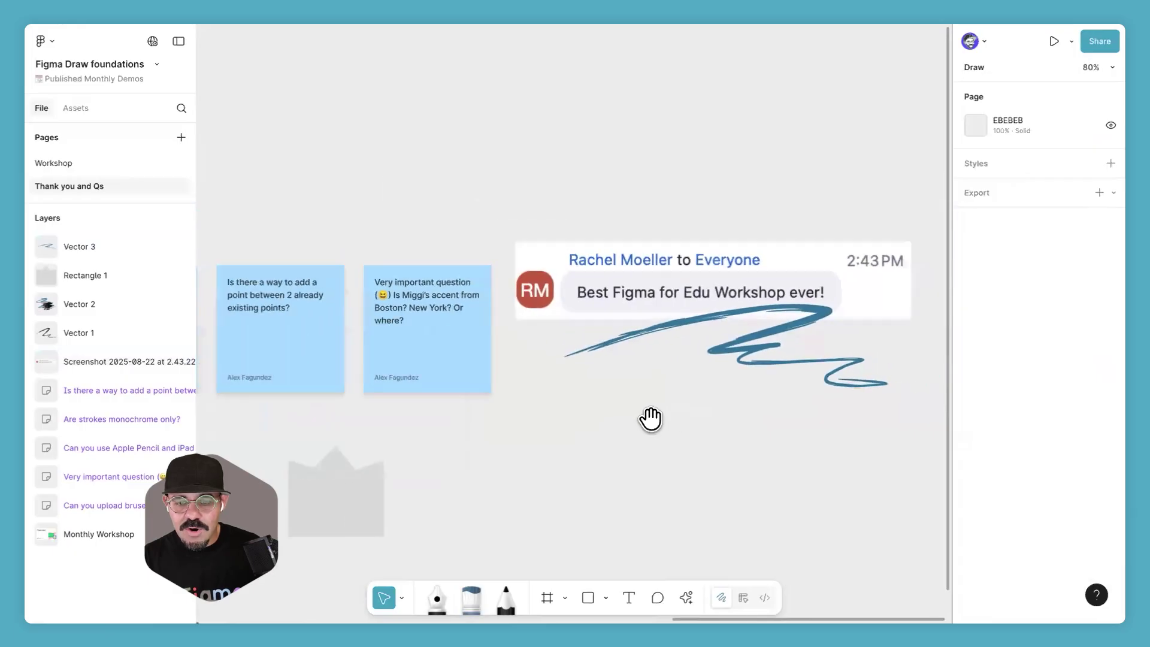
pyautogui.scroll(-5, 650, 419)
pyautogui.scroll(-3, 749, 343)
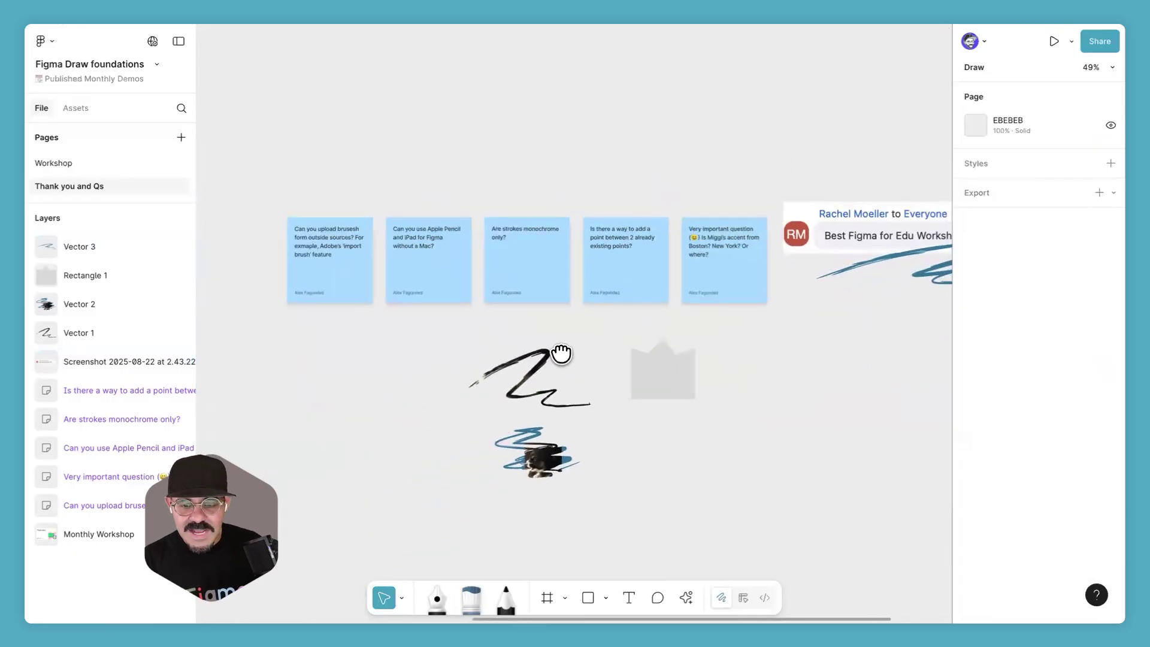
pyautogui.hscroll(3, 561, 353)
pyautogui.hscroll(-5, 655, 352)
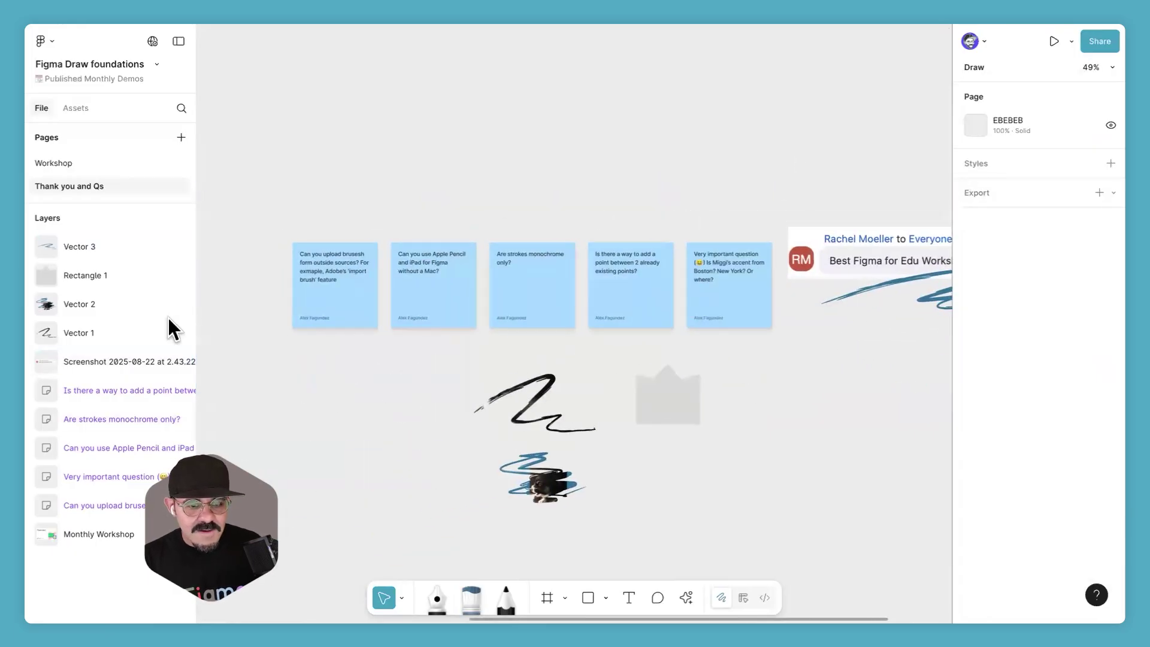
pyautogui.hscroll(-10, 567, 321)
pyautogui.scroll(-2, 605, 289)
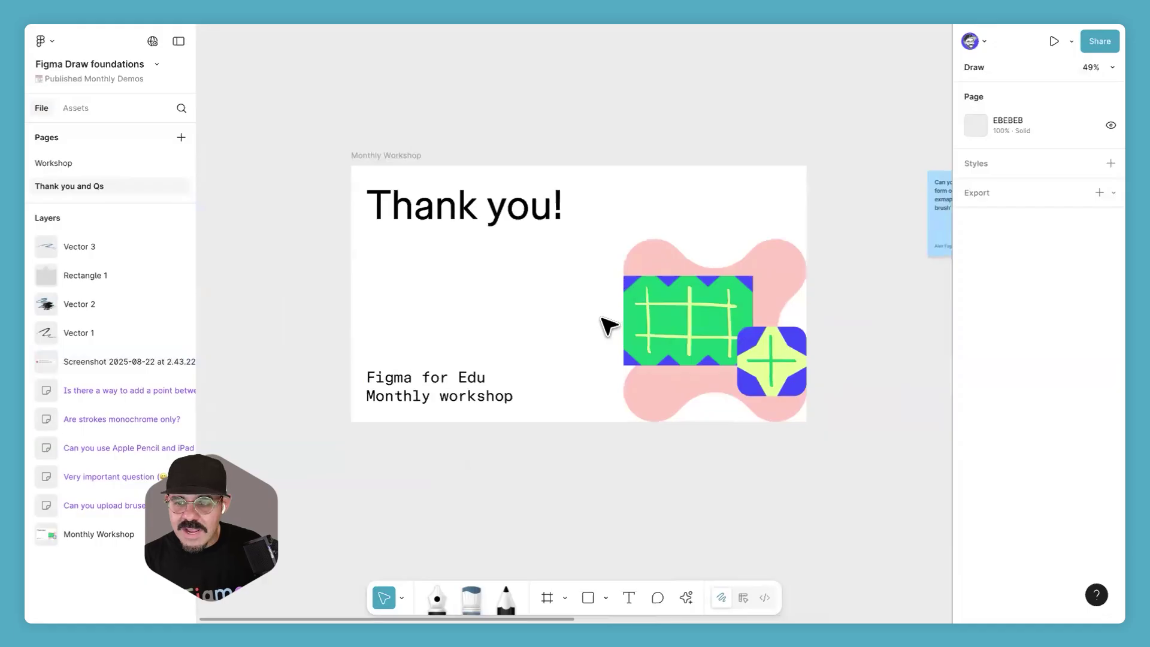